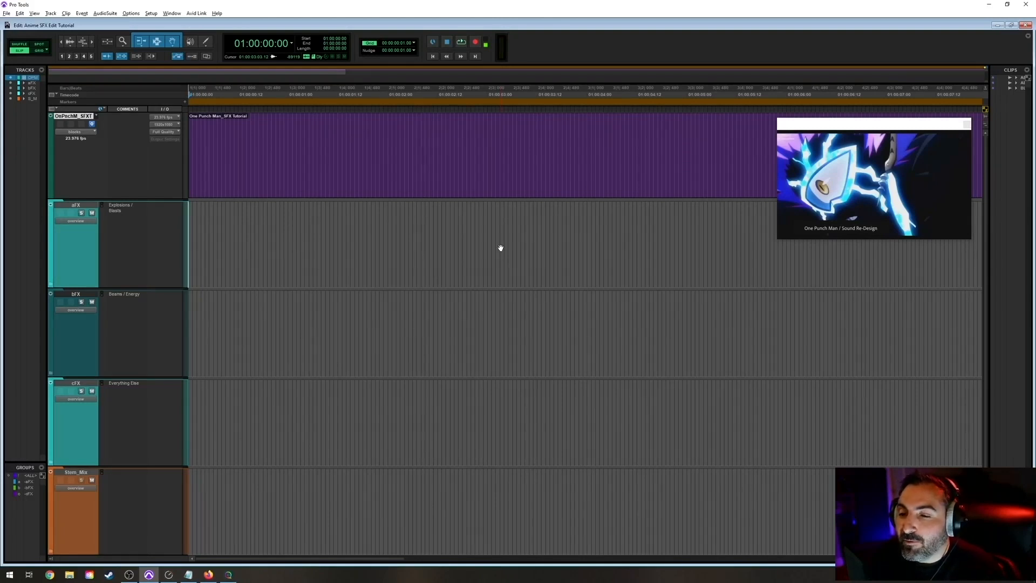
pyautogui.rightClick(887, 165)
pyautogui.click(929, 208)
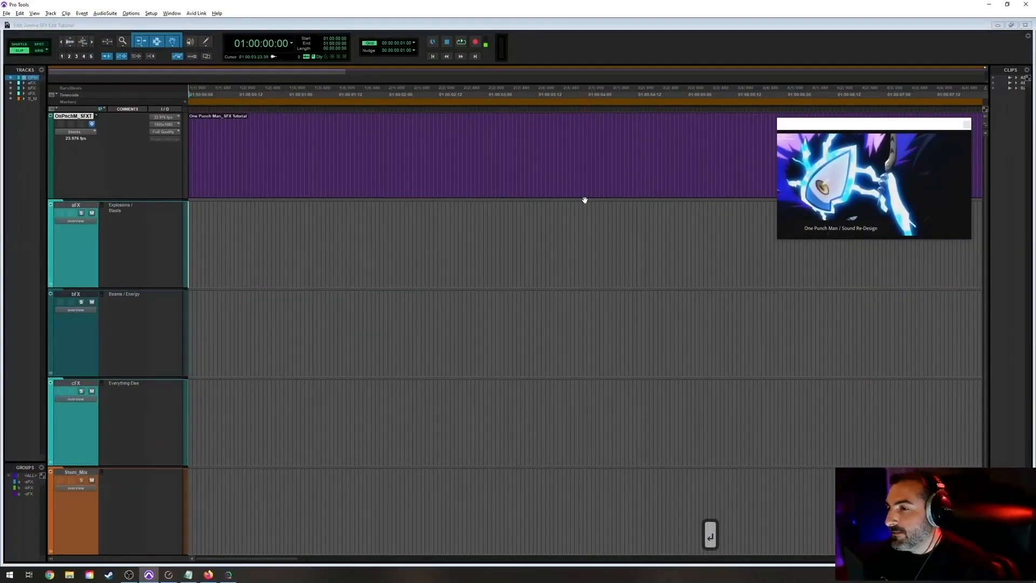
# Zoom the timeline out to show the entire One Punch Man_SFX Tutorial clip and reposition the video window slightly.
pyautogui.press('r')
pyautogui.press('r')
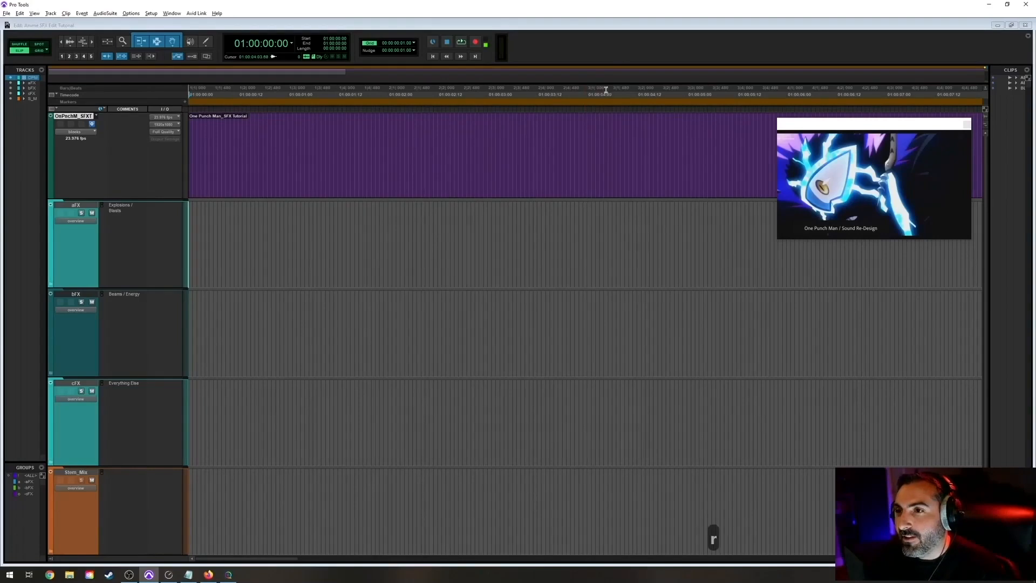
pyautogui.click(620, 41)
pyautogui.press('r')
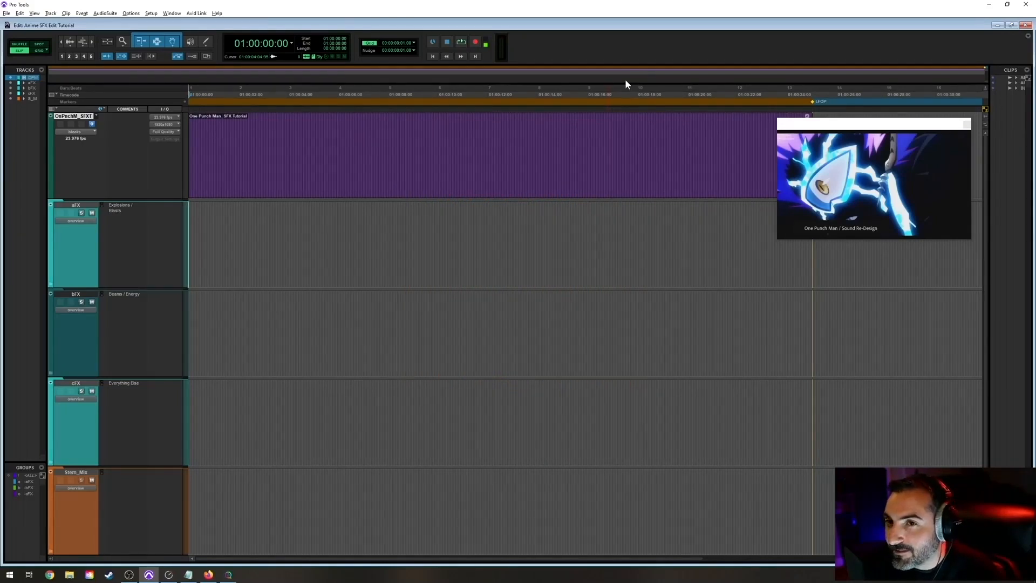
pyautogui.press('r')
pyautogui.press('t')
pyautogui.press('t')
pyautogui.press('r')
pyautogui.press('t')
pyautogui.press('r')
pyautogui.press('t')
pyautogui.press('r')
pyautogui.press('t')
pyautogui.press('r')
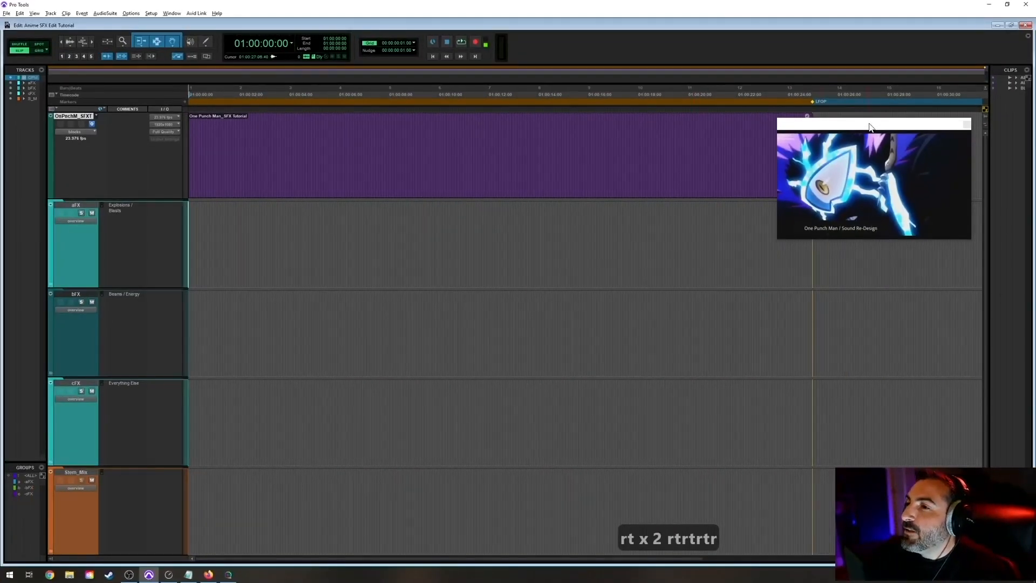
pyautogui.moveTo(869, 124); pyautogui.dragTo(822, 131)
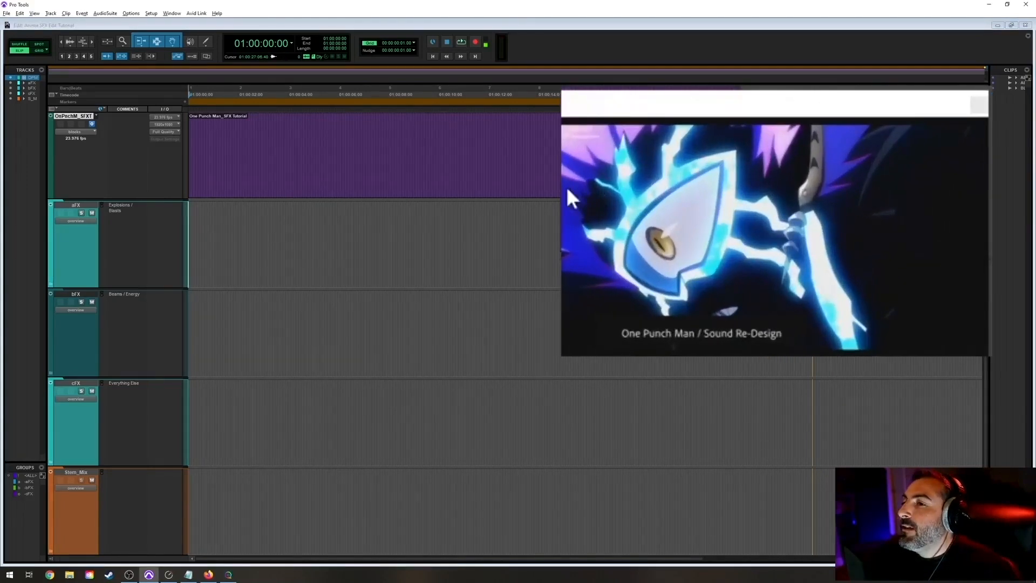
# Scrub through the video clip from 01:00:00:05 and again from 01:00:09:03 to review the picture's action moments.
pyautogui.moveTo(196, 137); pyautogui.dragTo(277, 130)
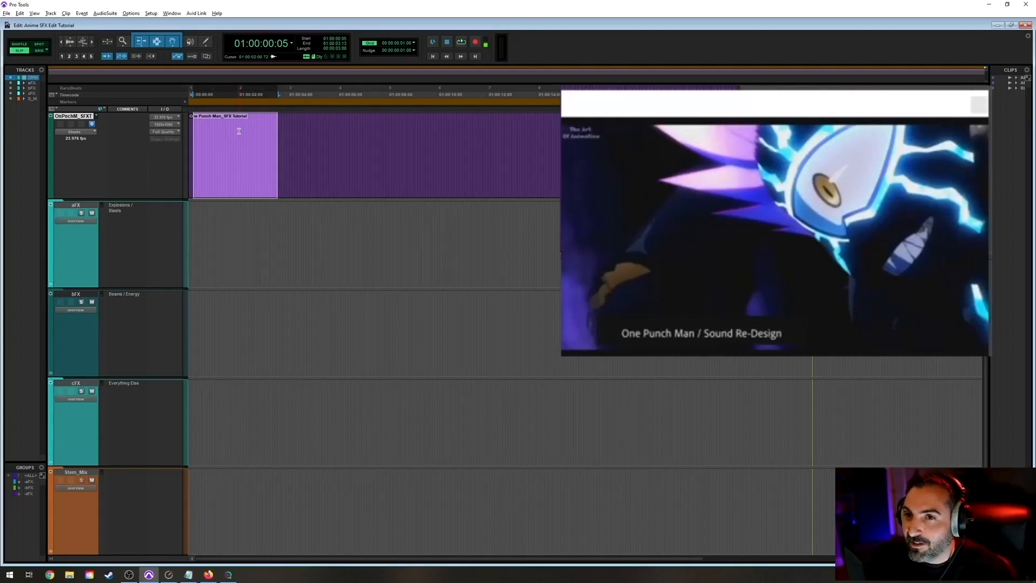
pyautogui.moveTo(239, 134); pyautogui.dragTo(518, 130)
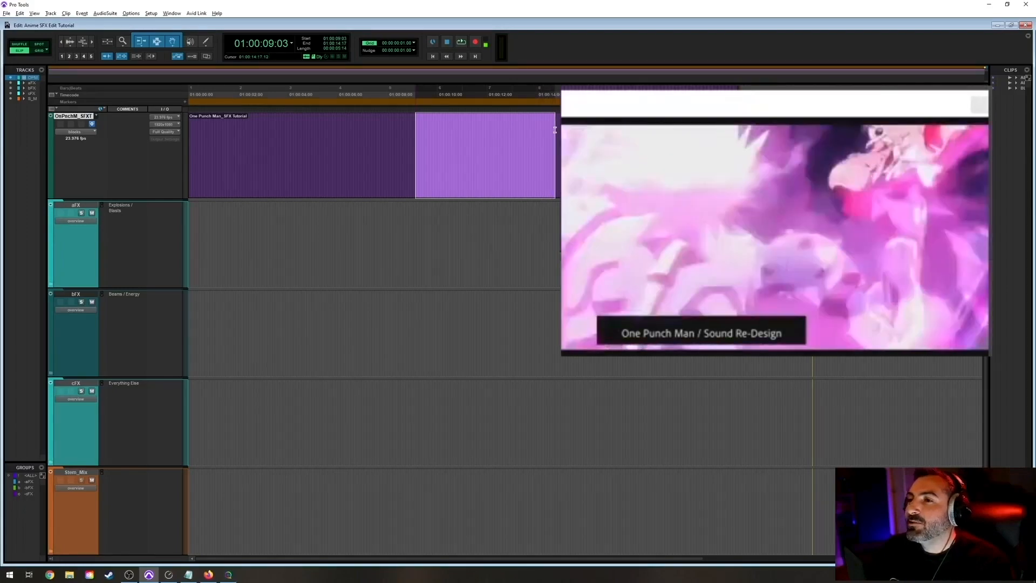
pyautogui.moveTo(575, 130); pyautogui.dragTo(613, 130)
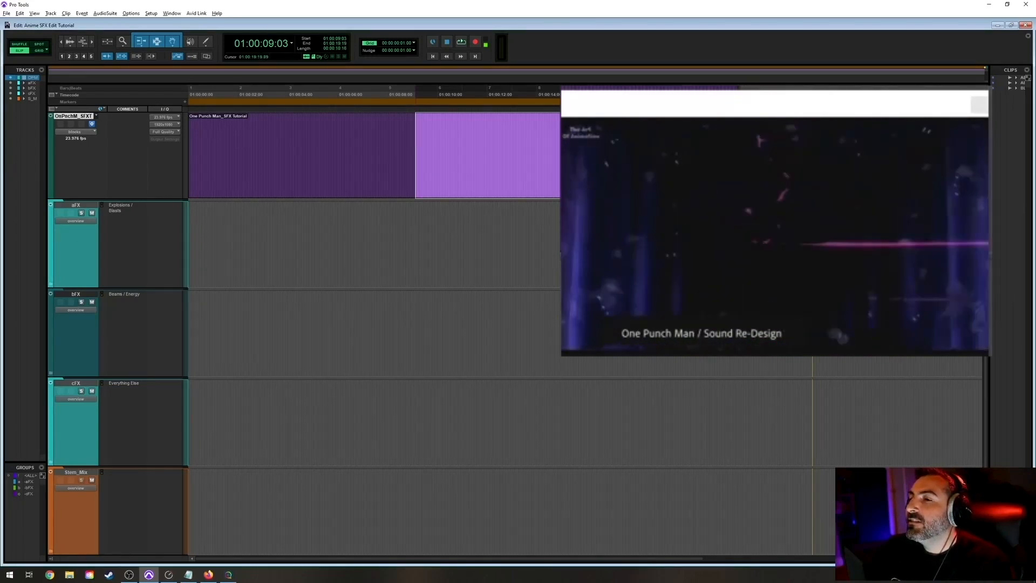
# Review the video around 01:00:19:17 with playback and a scrubbed range, and step frame by frame from 01:00:21:15.
pyautogui.press('space')
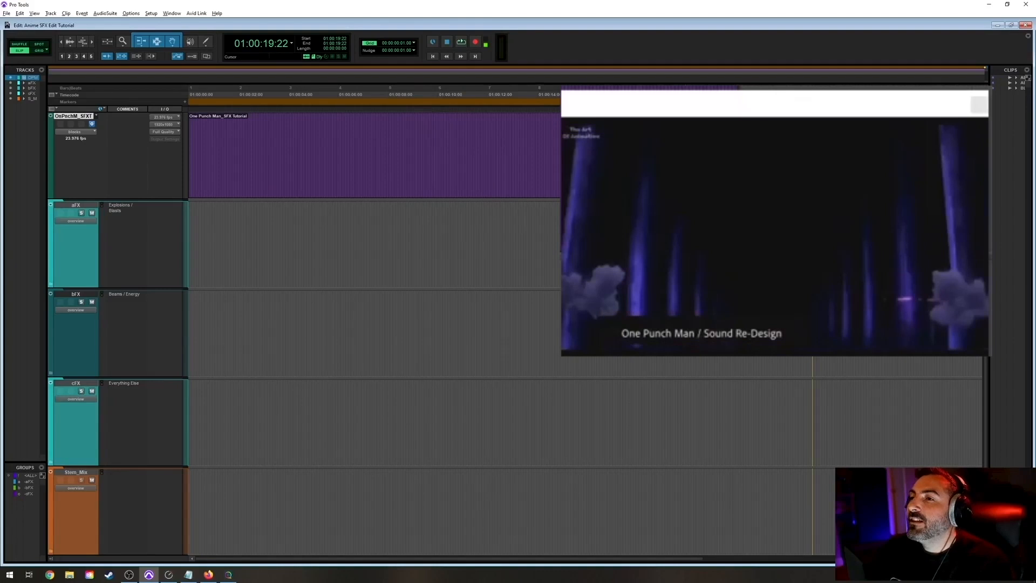
pyautogui.press('space')
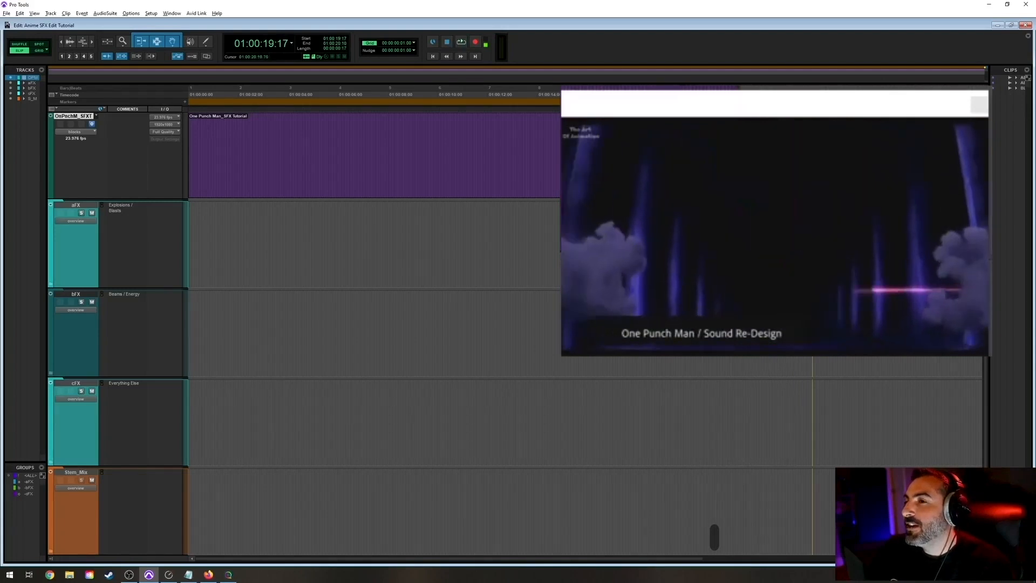
pyautogui.moveTo(704, 157); pyautogui.dragTo(729, 157)
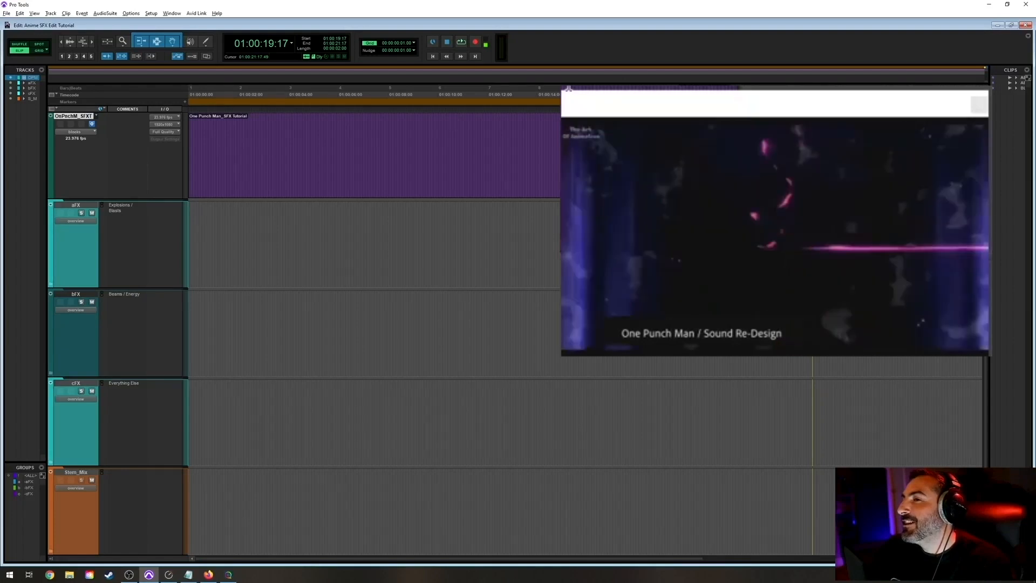
pyautogui.click(726, 156)
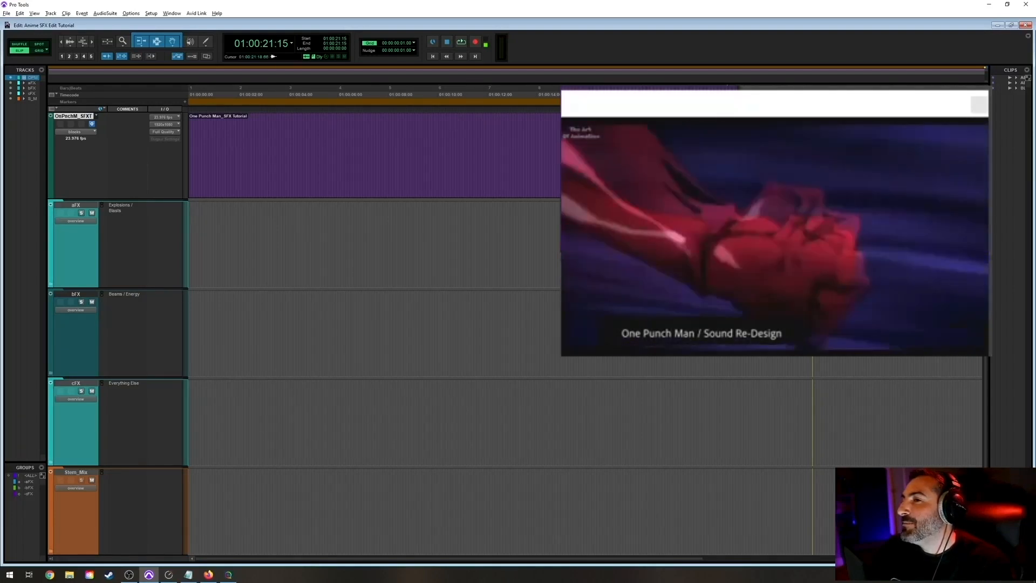
pyautogui.press('.')
pyautogui.press('.')
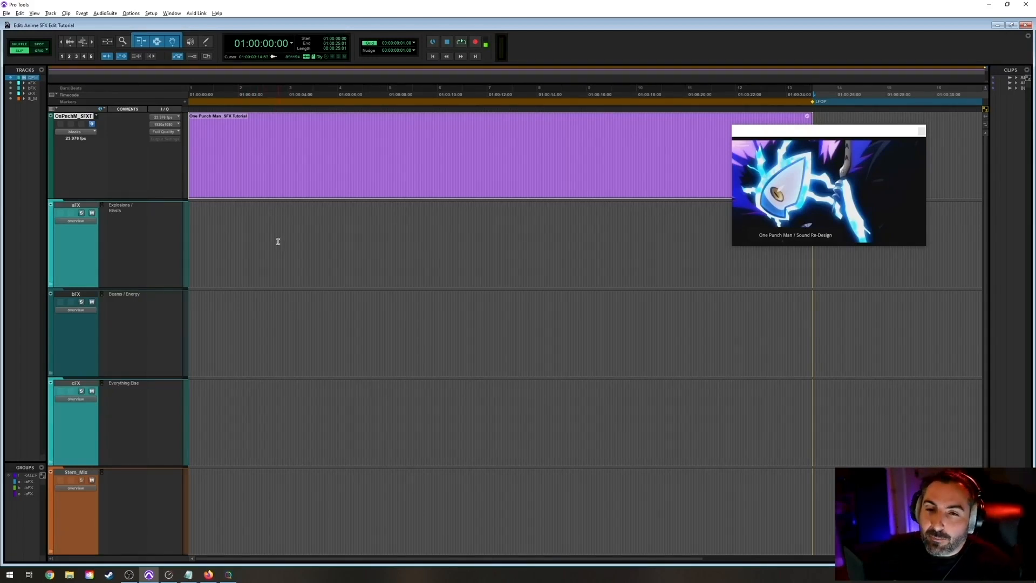
# Point out the same early moment on the aFX, bFX and cFX folder tracks by selecting short ranges on them.
pyautogui.click(235, 225)
pyautogui.press('space')
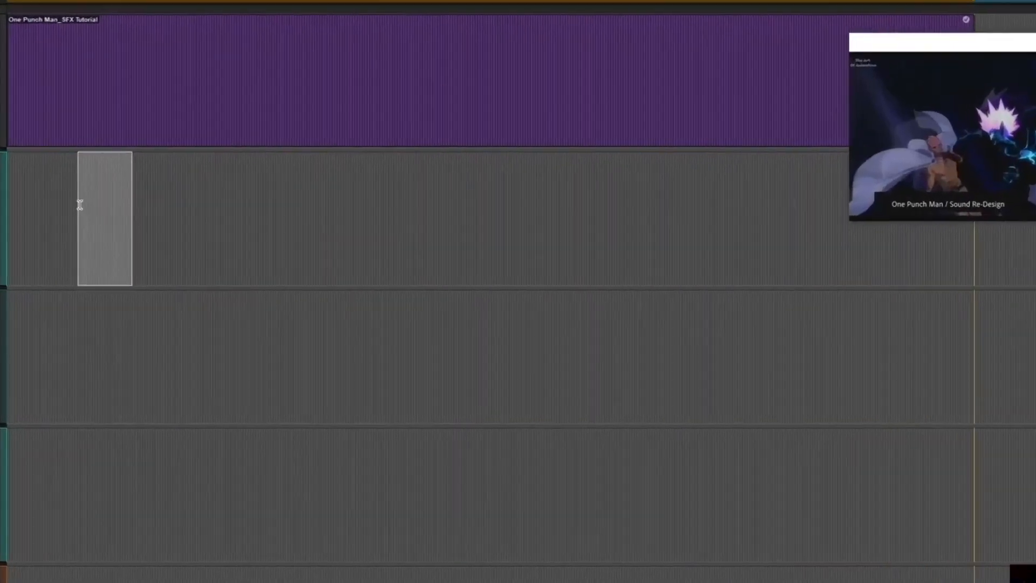
pyautogui.moveTo(227, 330); pyautogui.dragTo(282, 325)
pyautogui.moveTo(73, 485); pyautogui.dragTo(123, 475)
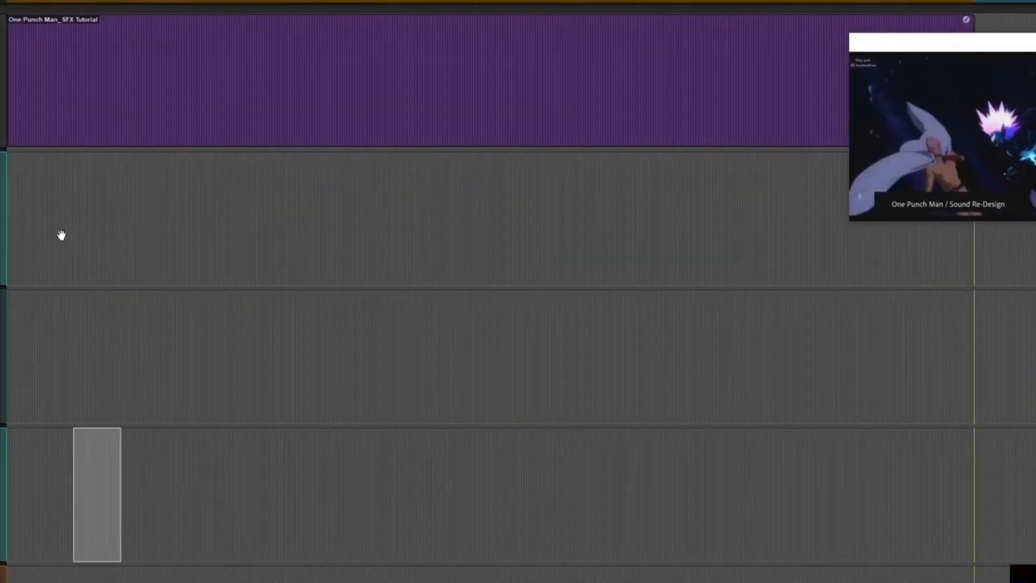
pyautogui.click(83, 193)
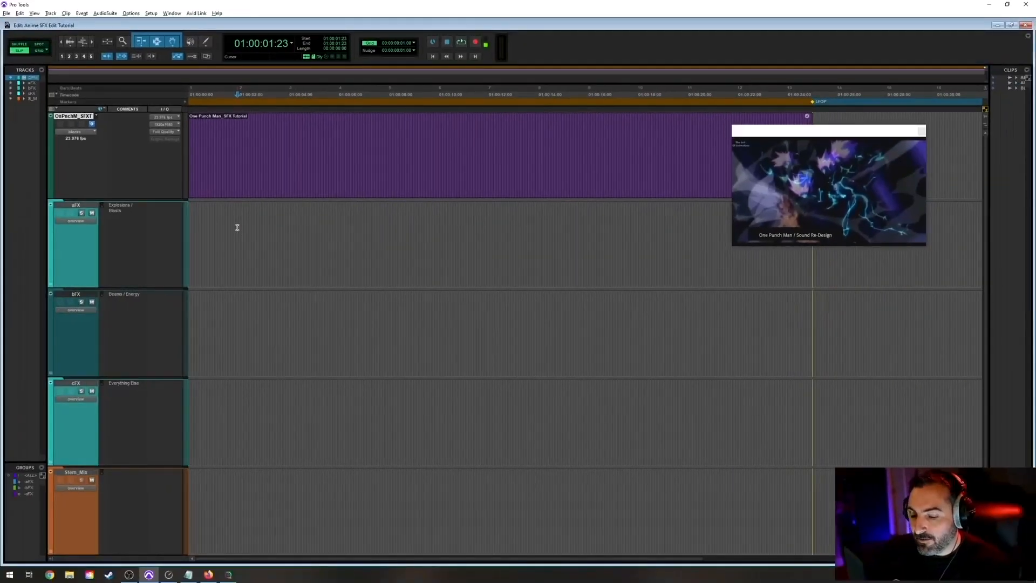
# Open and close the aFX, bFX and cFX folder tracks in turn to inspect the tracks inside.
pyautogui.hotkey('shift', 'f')
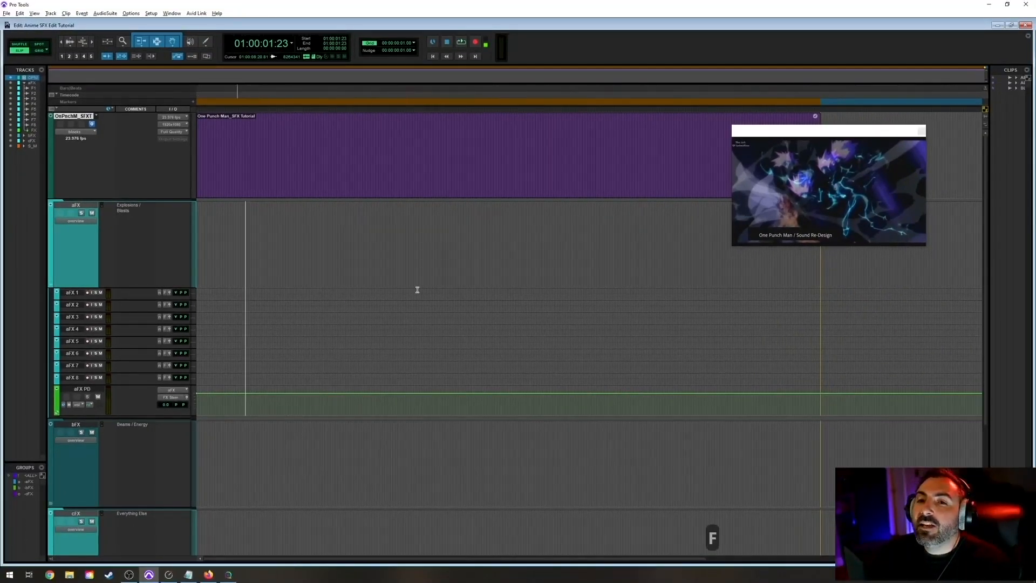
pyautogui.press('f')
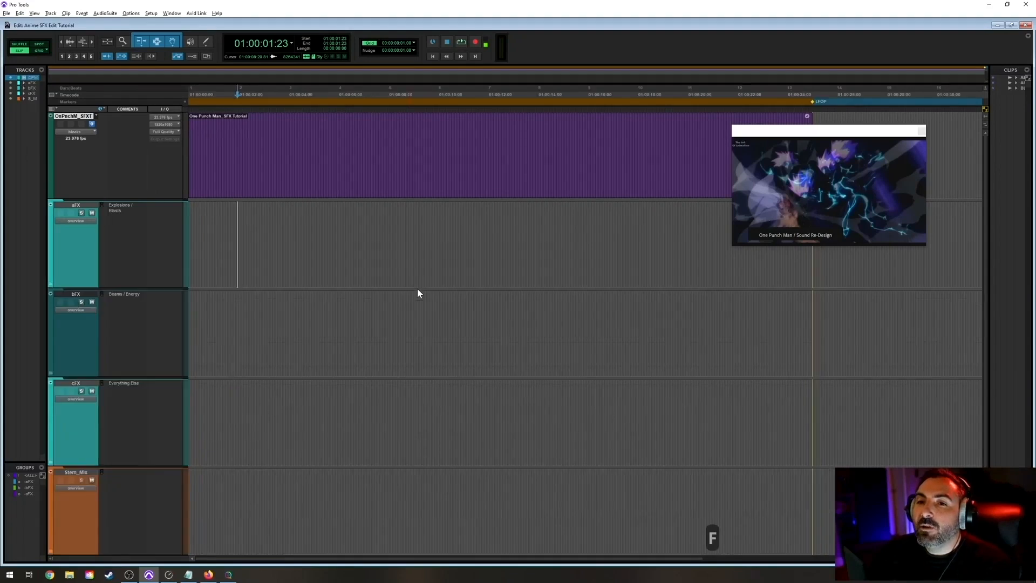
pyautogui.click(233, 324)
pyautogui.press('f')
pyautogui.press('f')
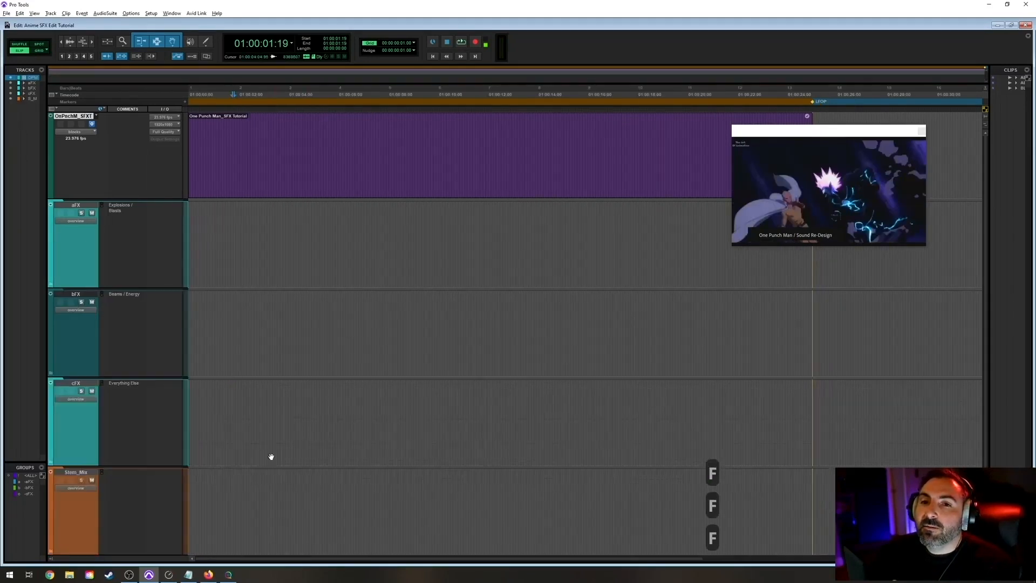
pyautogui.click(236, 404)
pyautogui.press('f')
pyautogui.press('f')
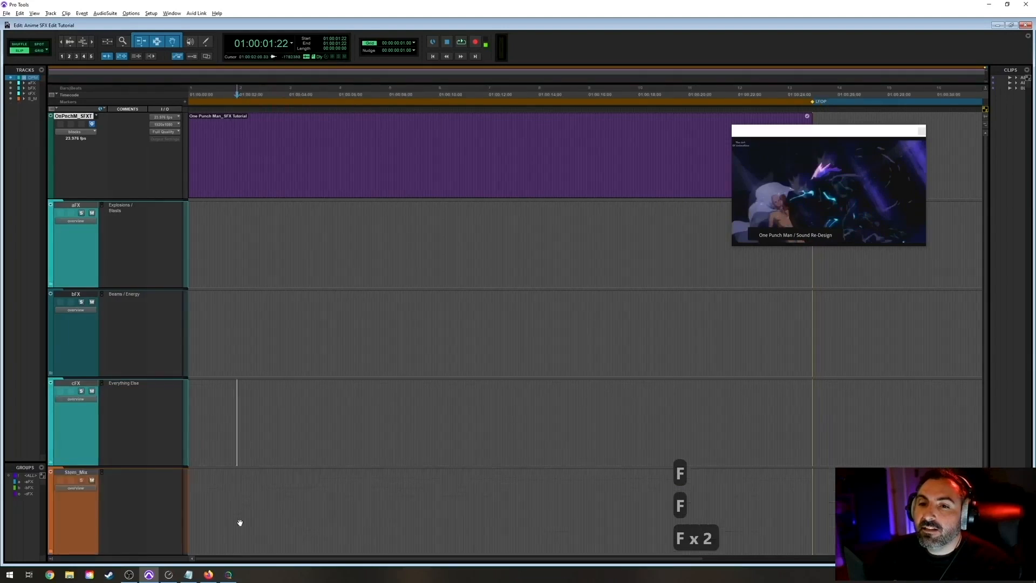
# Open the Stem_Mix folder track to inspect its FX Stem and ZTrk Print tracks, and close it again.
pyautogui.click(218, 504)
pyautogui.press('f')
pyautogui.scroll(-3, 324, 481)
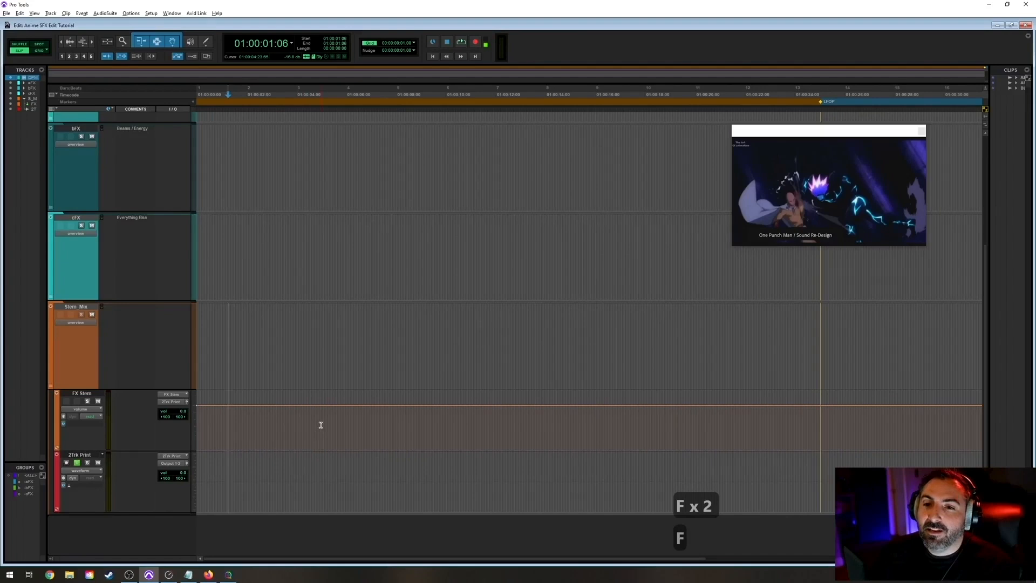
pyautogui.press('f')
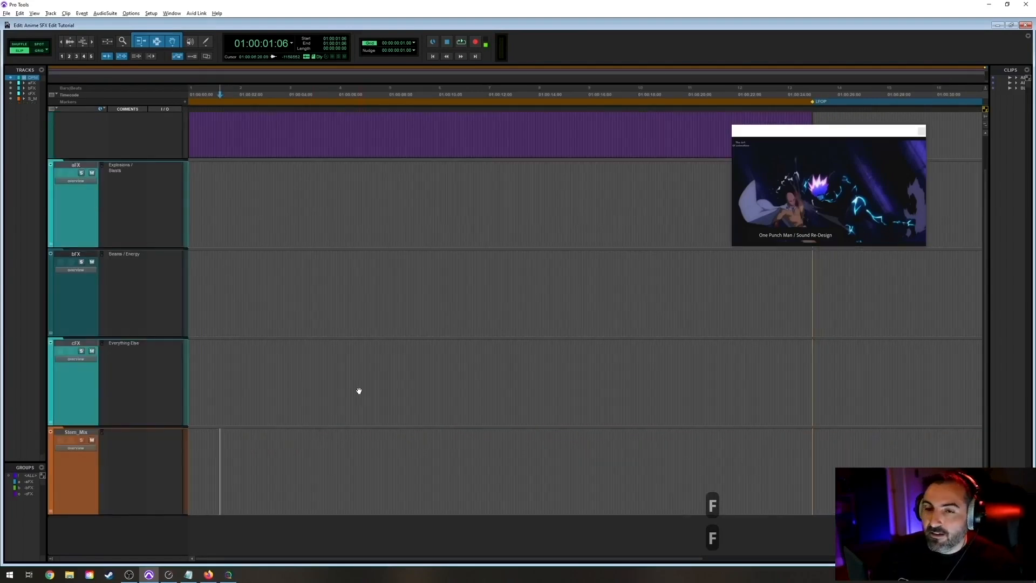
pyautogui.hotkey('ctrl', 'Up')
# Check picture positions on the aFX, bFX and cFX tracks, including 01:00:02:15 and 01:00:03:23, and return to the session start.
pyautogui.click(216, 210)
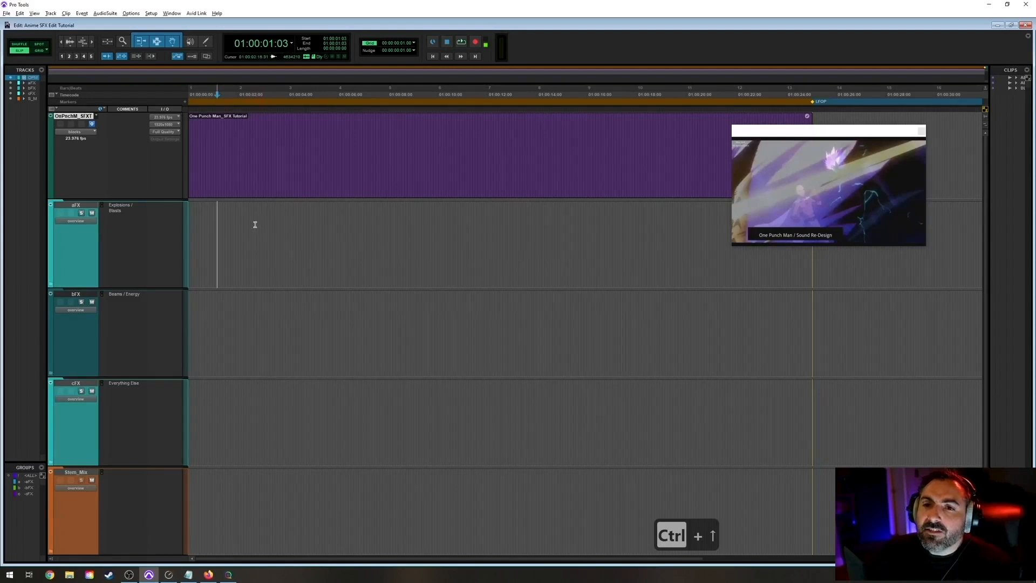
pyautogui.press('Return')
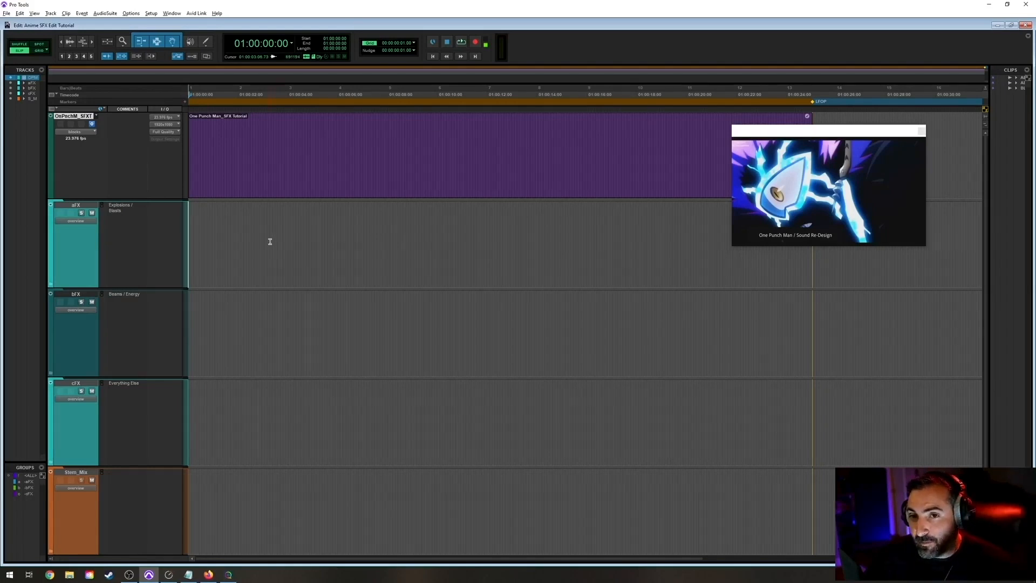
pyautogui.click(255, 311)
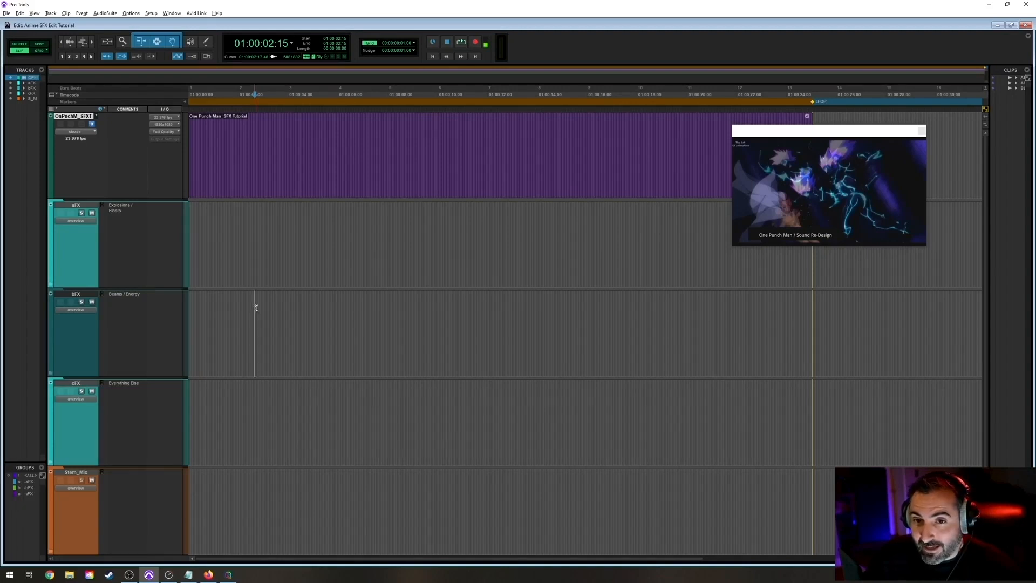
pyautogui.click(286, 402)
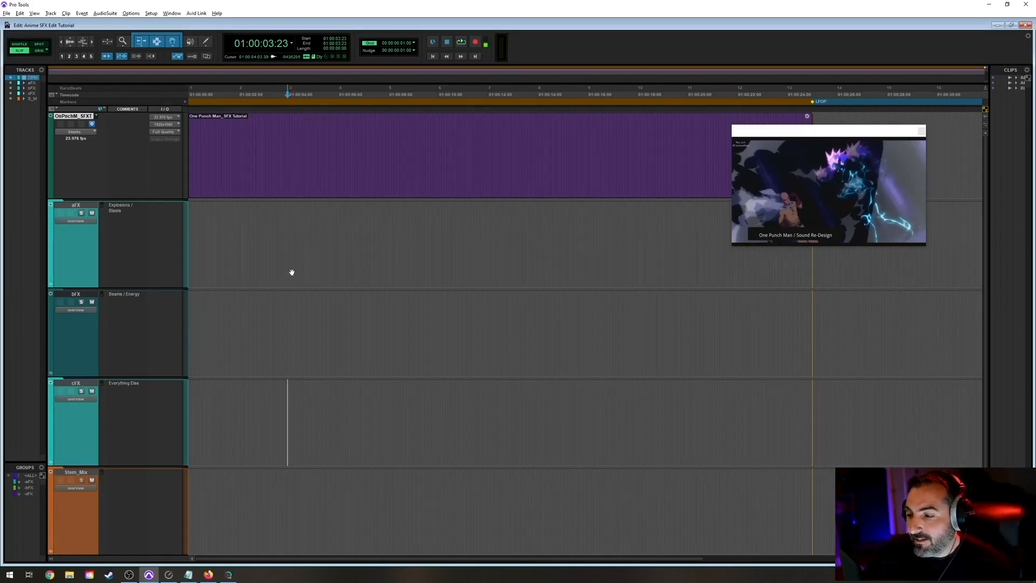
pyautogui.click(294, 230)
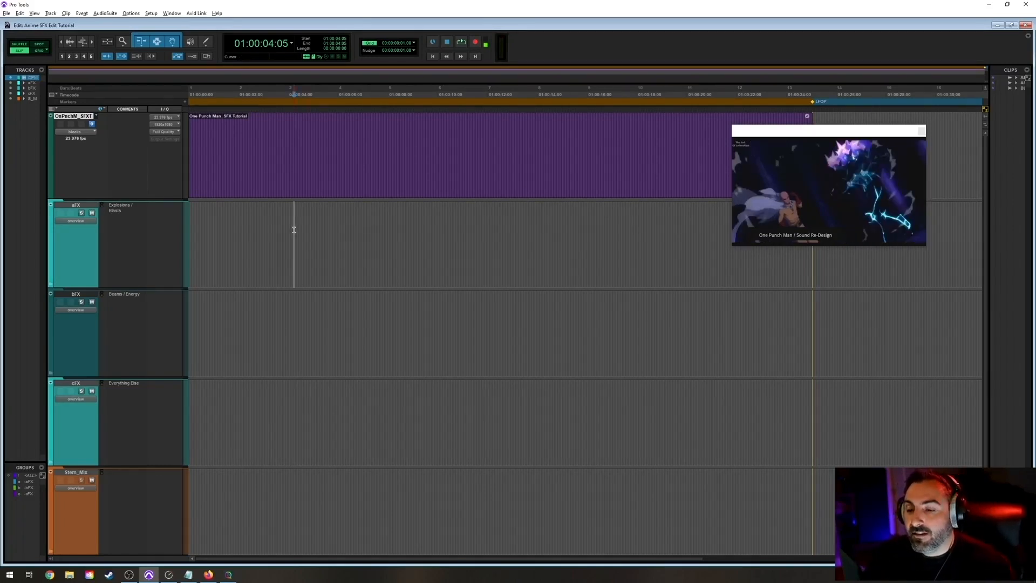
pyautogui.press('Return')
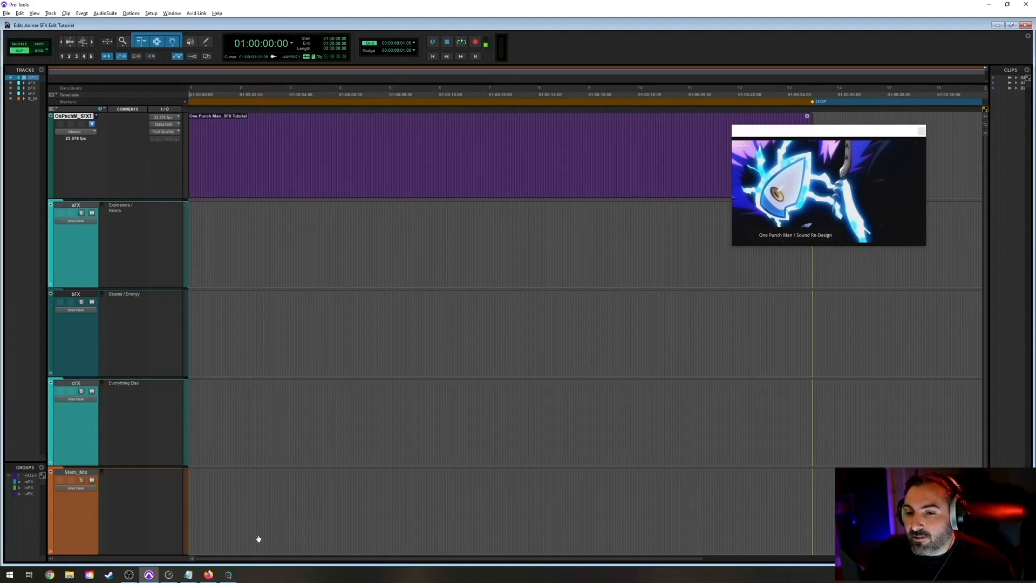
# Switch to SoundQ and look through the filename-sorted list of anime sound effects.
pyautogui.hotkey('alt', 'Tab')
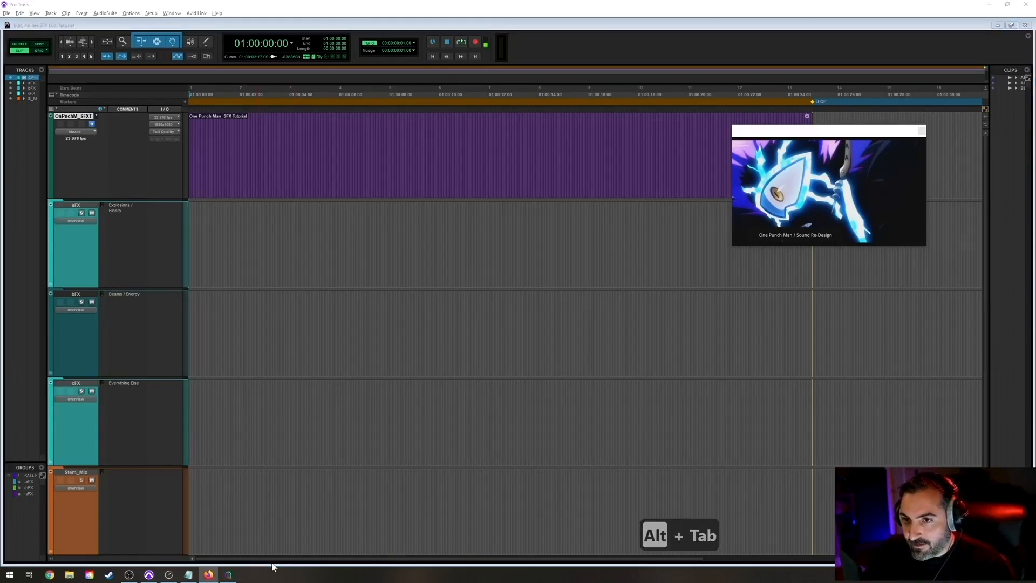
pyautogui.hotkey('alt', 'Tab')
pyautogui.hotkey('alt', 'Tab')
pyautogui.hotkey('alt', 'Tab')
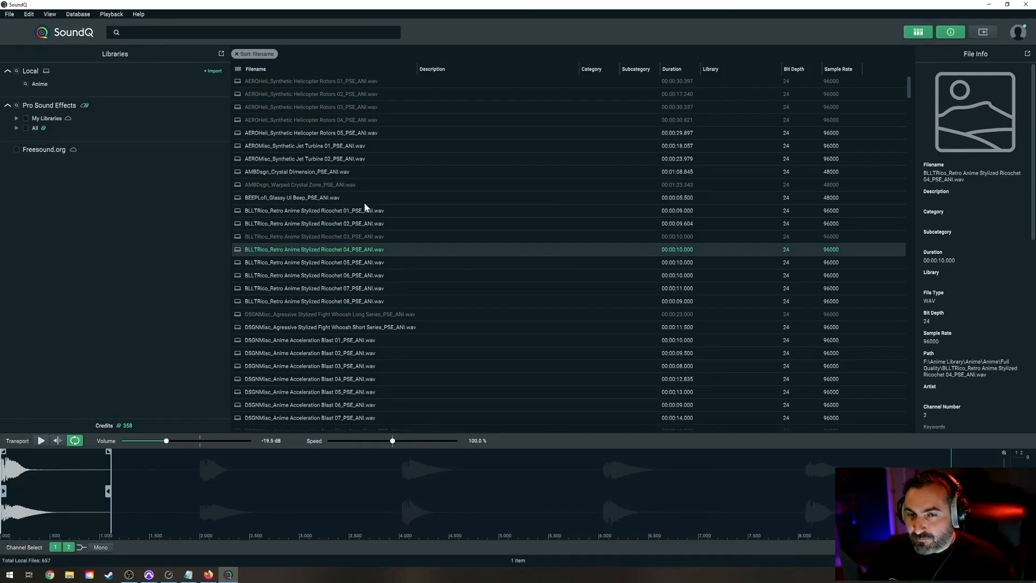
pyautogui.scroll(-20, 365, 225)
pyautogui.scroll(-20, 371, 234)
pyautogui.scroll(-8, 367, 254)
pyautogui.scroll(20, 368, 312)
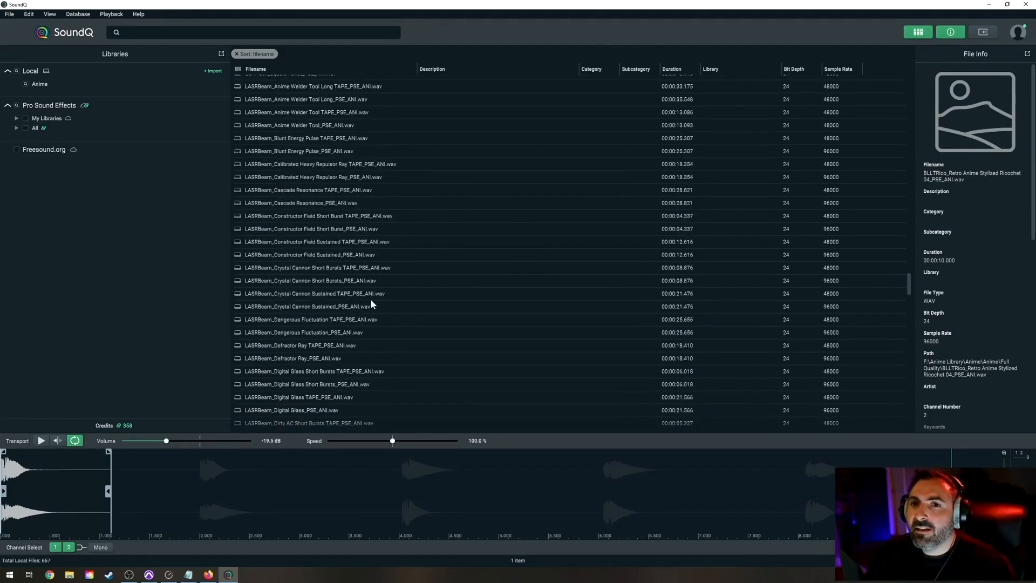
pyautogui.scroll(20, 371, 303)
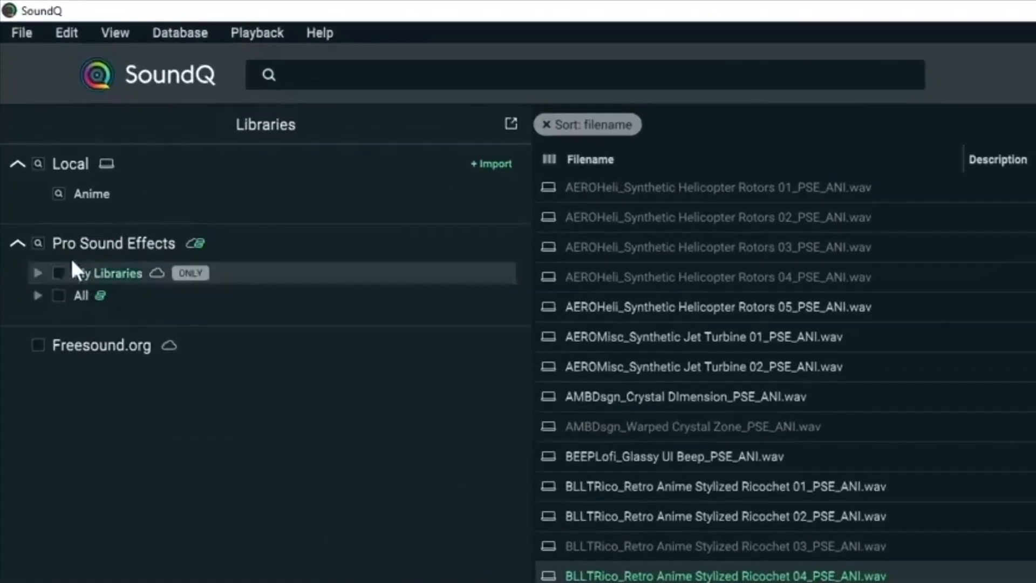
# Browse the SoundQ results from the synthetic helicopter rotor sounds down to the Odyssey Collection and retro blast files.
pyautogui.click(62, 286)
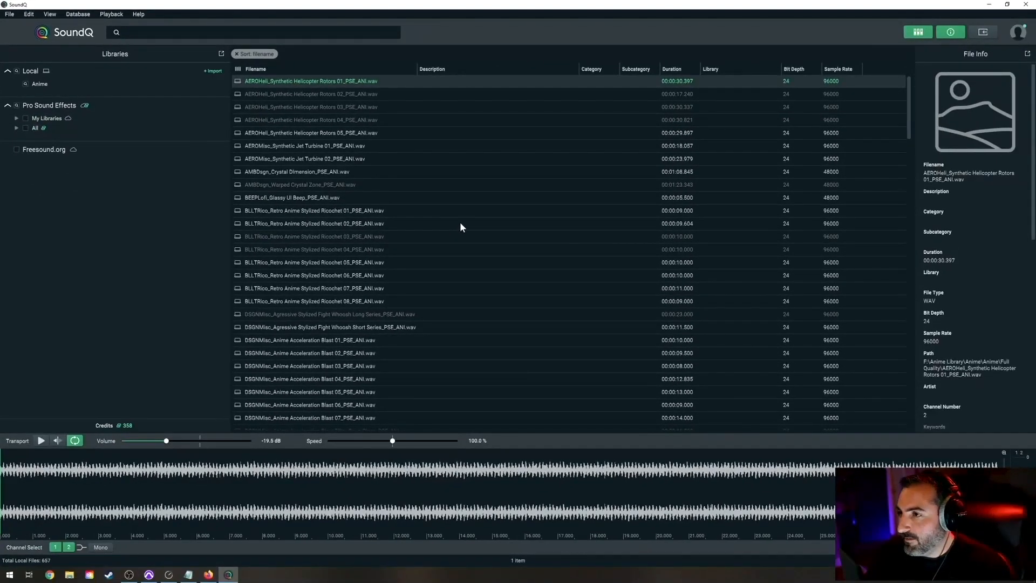
pyautogui.scroll(-5, 456, 205)
pyautogui.scroll(5, 462, 235)
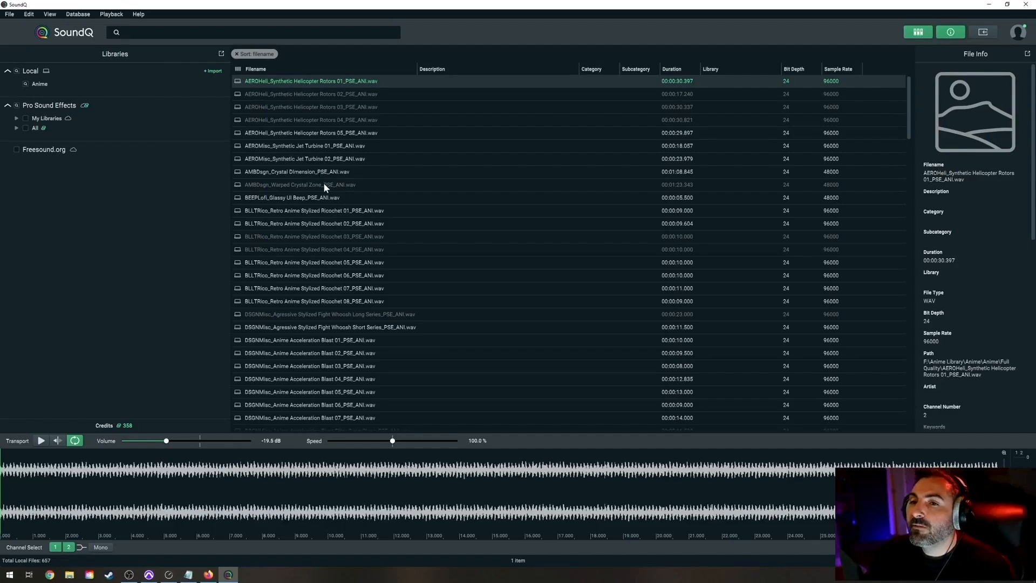
pyautogui.scroll(-15, 332, 196)
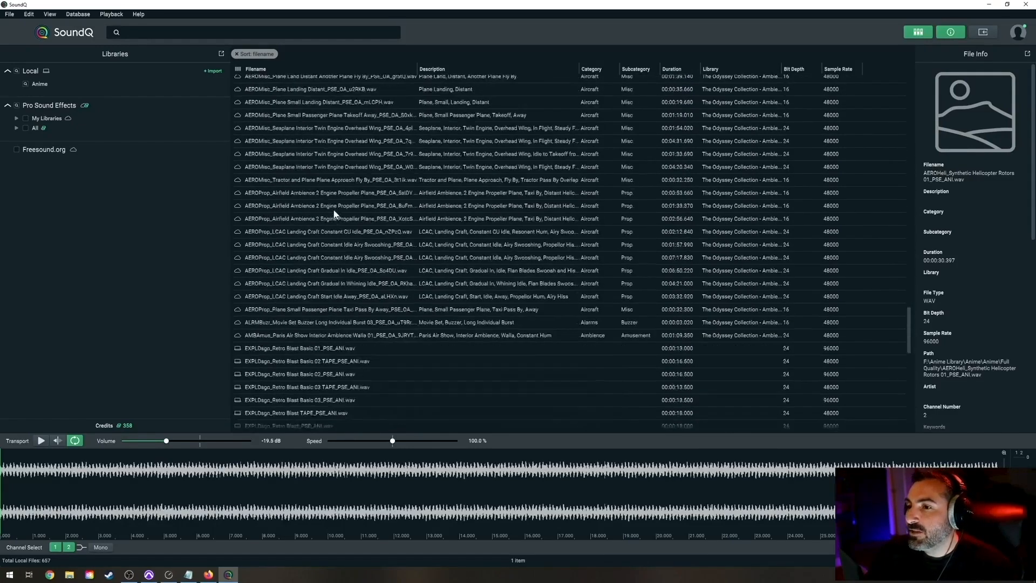
# Browse the SoundQ results from the Odyssey Collection aircraft files through the laser beam, laser gun, mecha movement and retro power-up sounds.
pyautogui.scroll(-20, 330, 246)
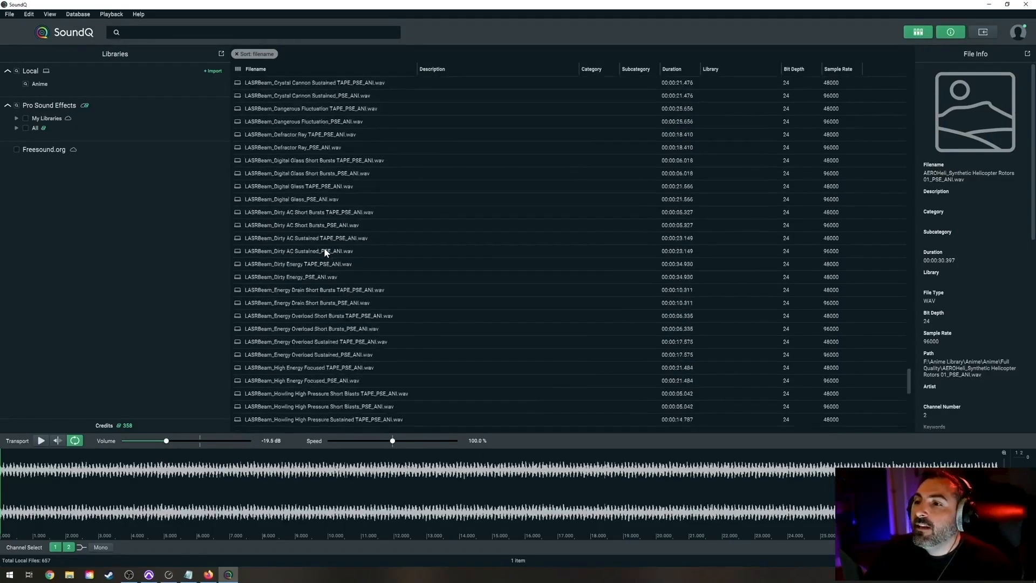
pyautogui.scroll(-10, 312, 245)
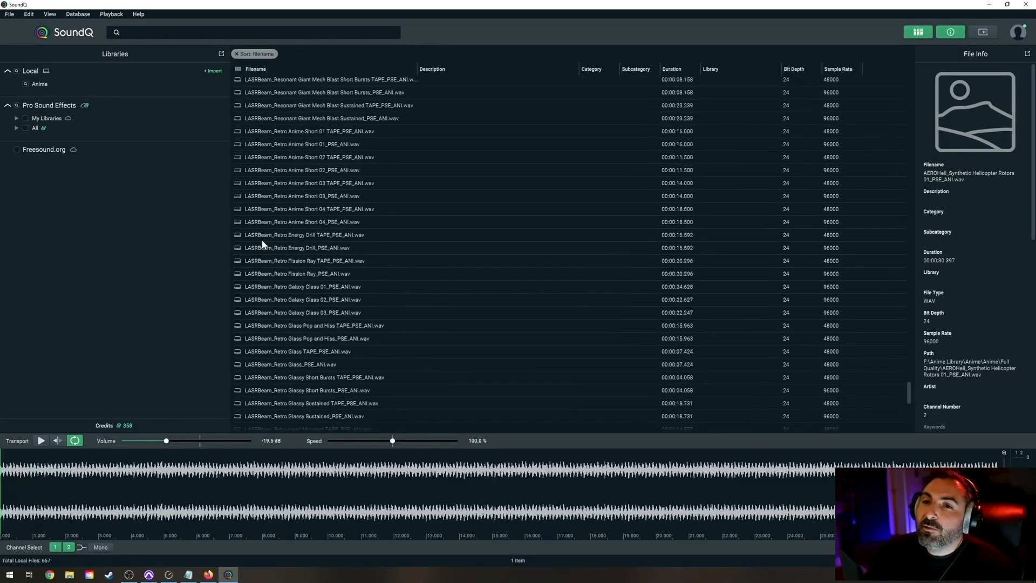
pyautogui.scroll(-20, 263, 238)
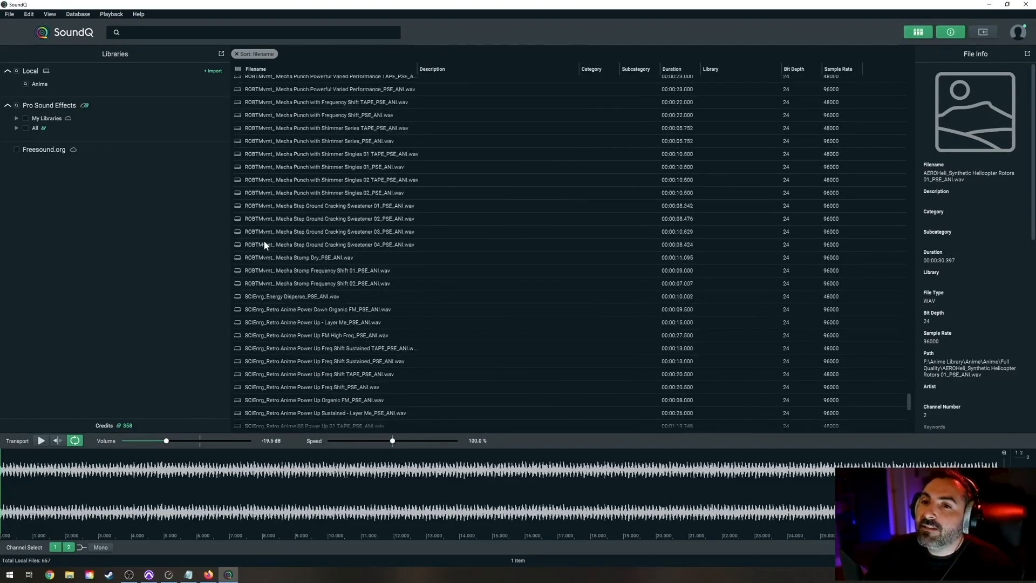
pyautogui.scroll(8, 248, 235)
pyautogui.scroll(-4, 256, 248)
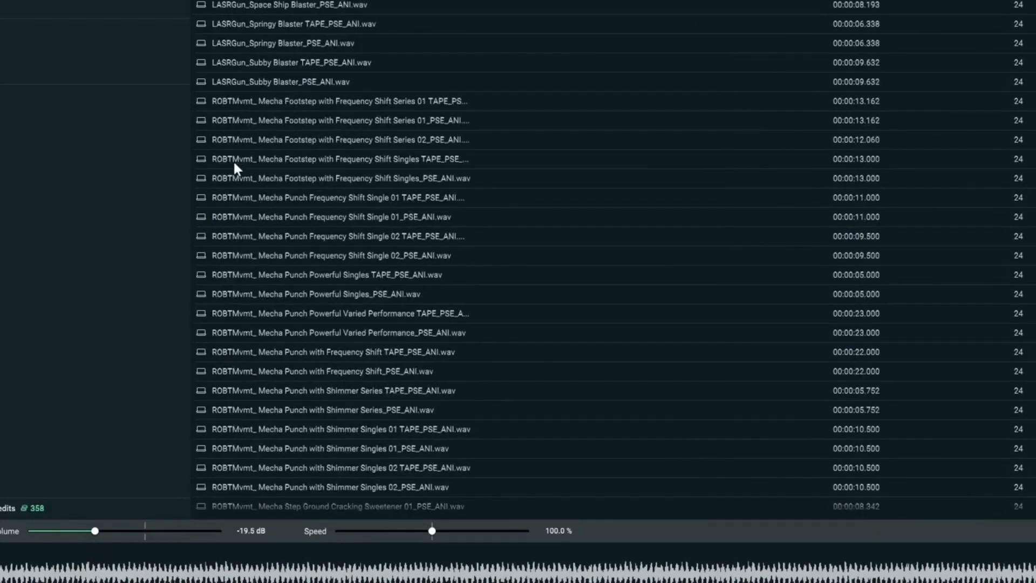
pyautogui.scroll(8, 289, 178)
pyautogui.scroll(-15, 257, 203)
pyautogui.scroll(-8, 253, 205)
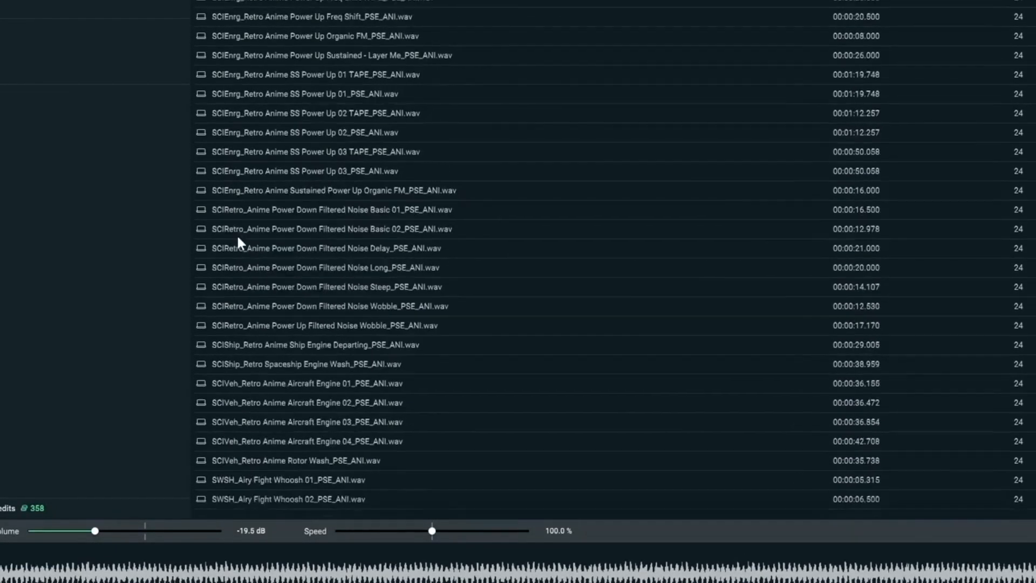
# Browse onward through the whoosh, anime accent, comedic, interface, water and sword sounds down to the synthetic wind files.
pyautogui.scroll(-18, 258, 252)
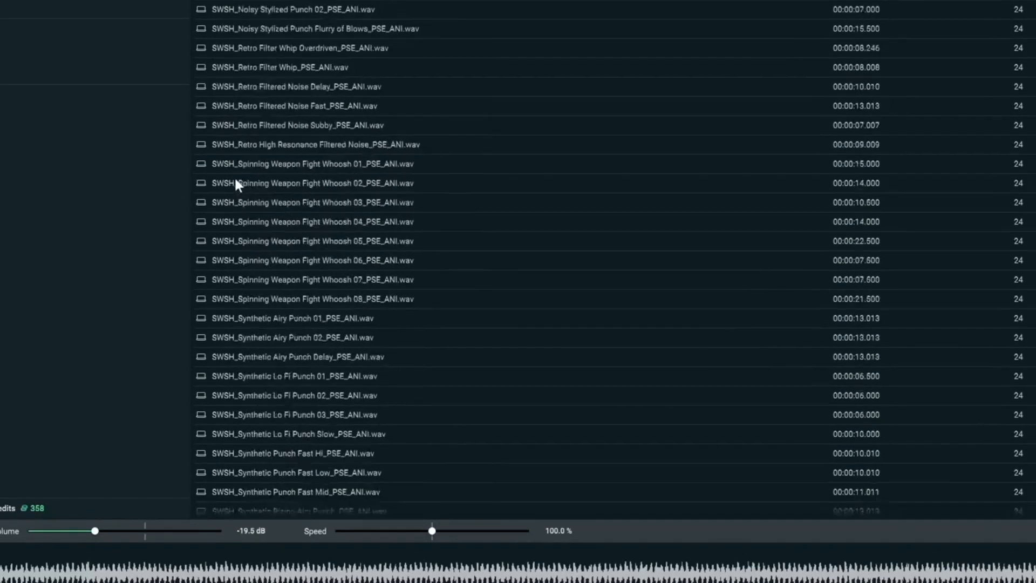
pyautogui.scroll(-20, 259, 216)
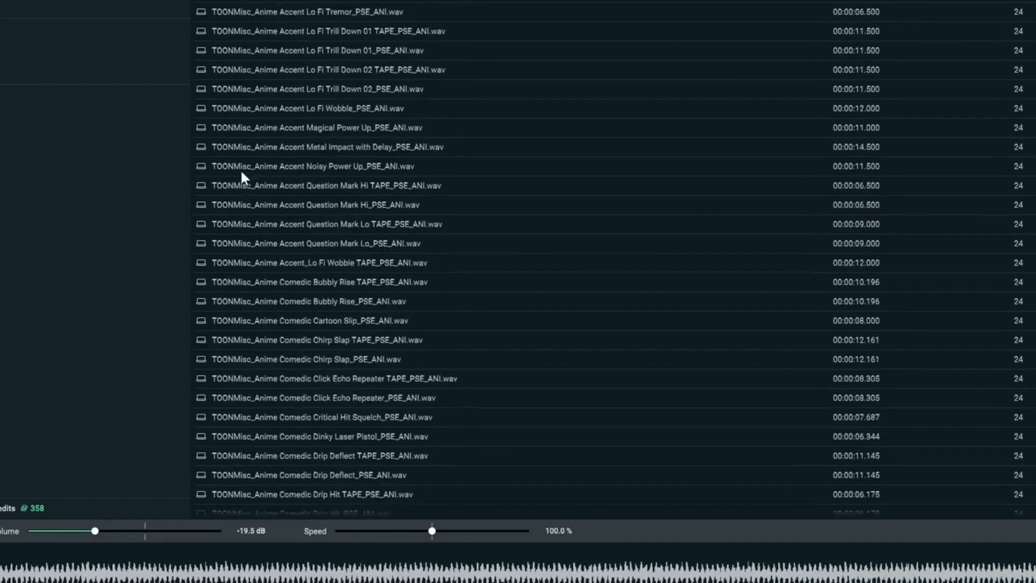
pyautogui.scroll(-20, 255, 238)
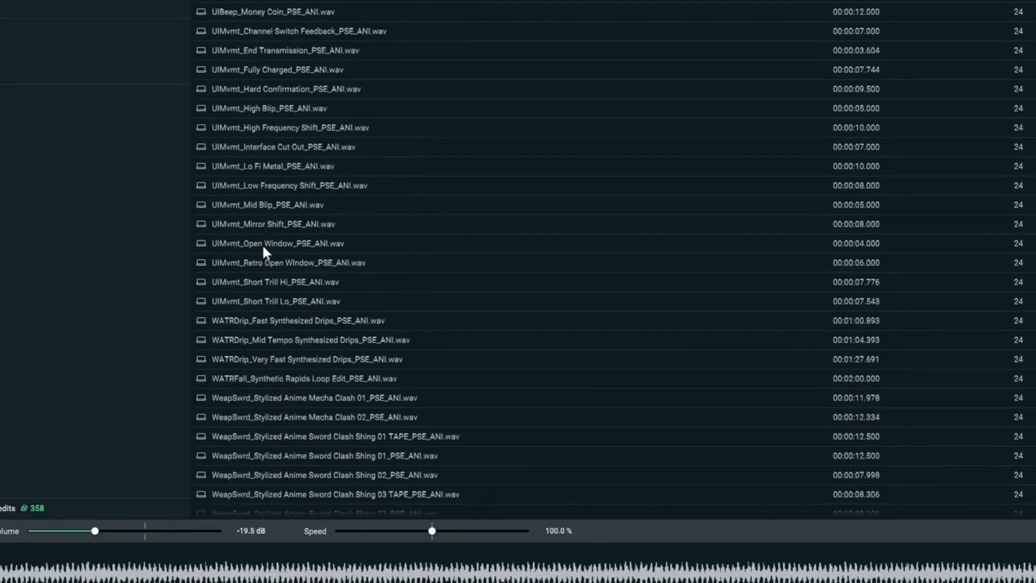
pyautogui.scroll(-3, 264, 252)
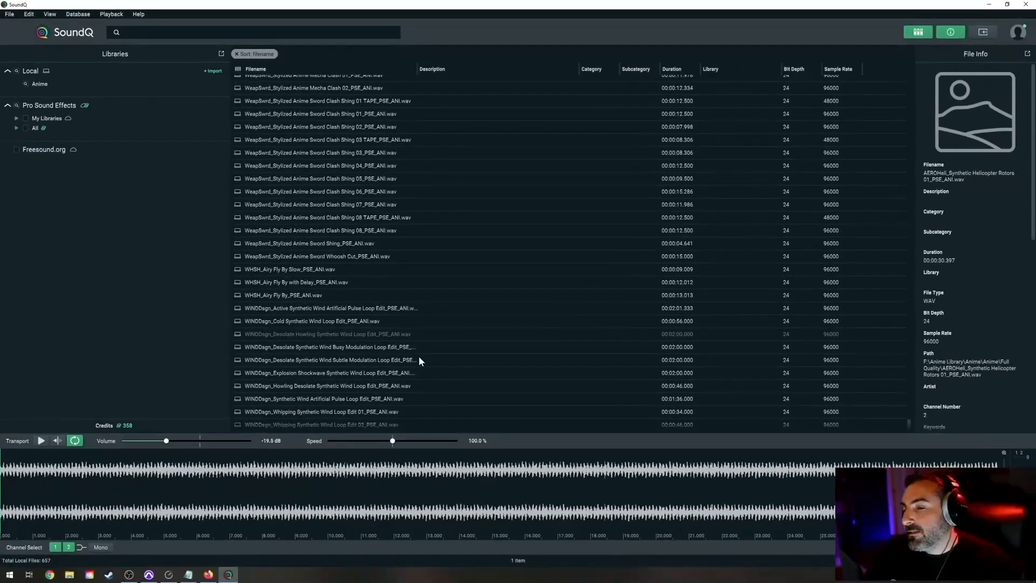
# Return to the start of the sound list and look over the ricochet, fight whoosh and acceleration blast files.
pyautogui.scroll(20, 347, 424)
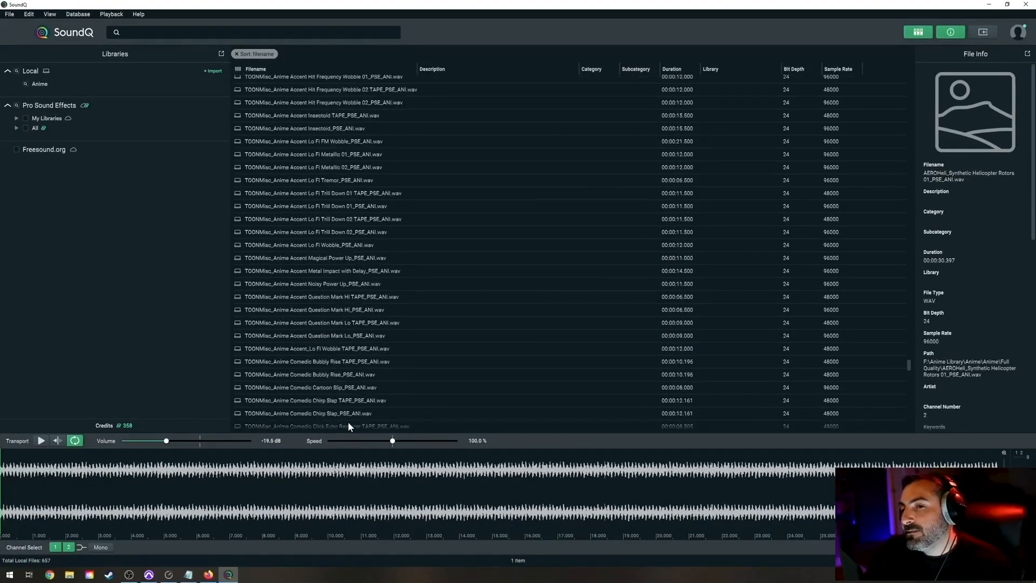
pyautogui.scroll(20, 340, 428)
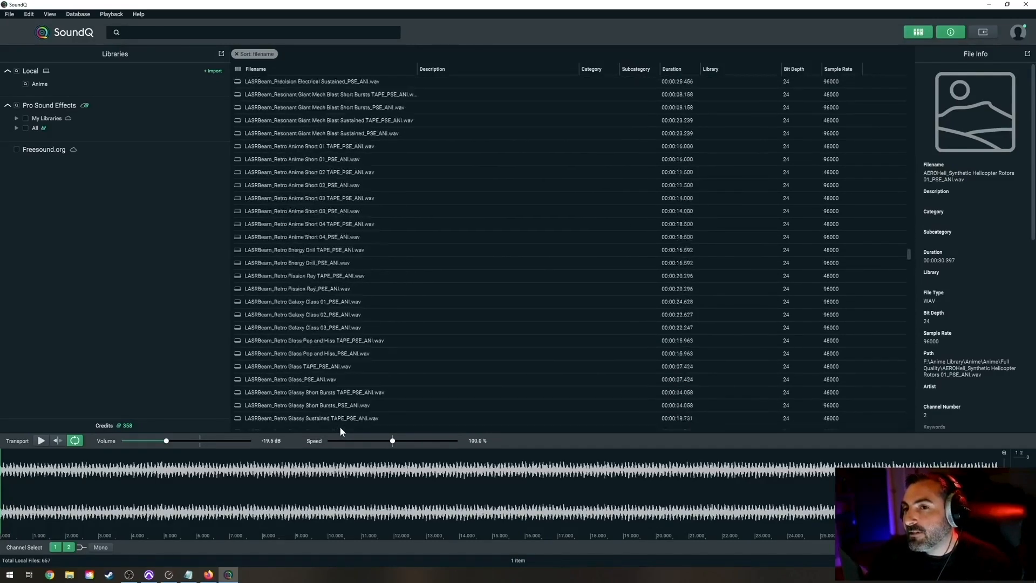
pyautogui.scroll(20, 339, 429)
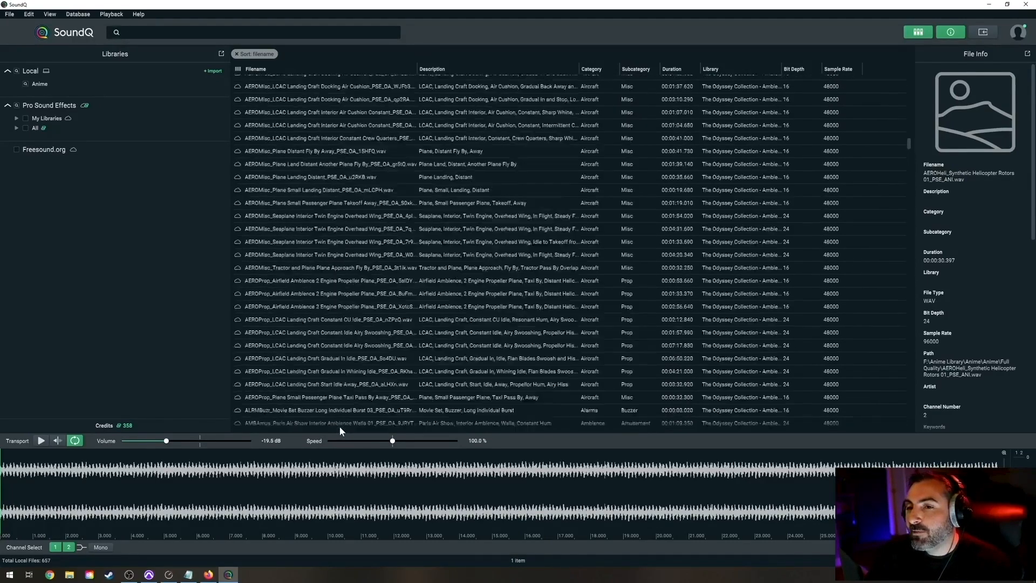
pyautogui.scroll(7, 339, 429)
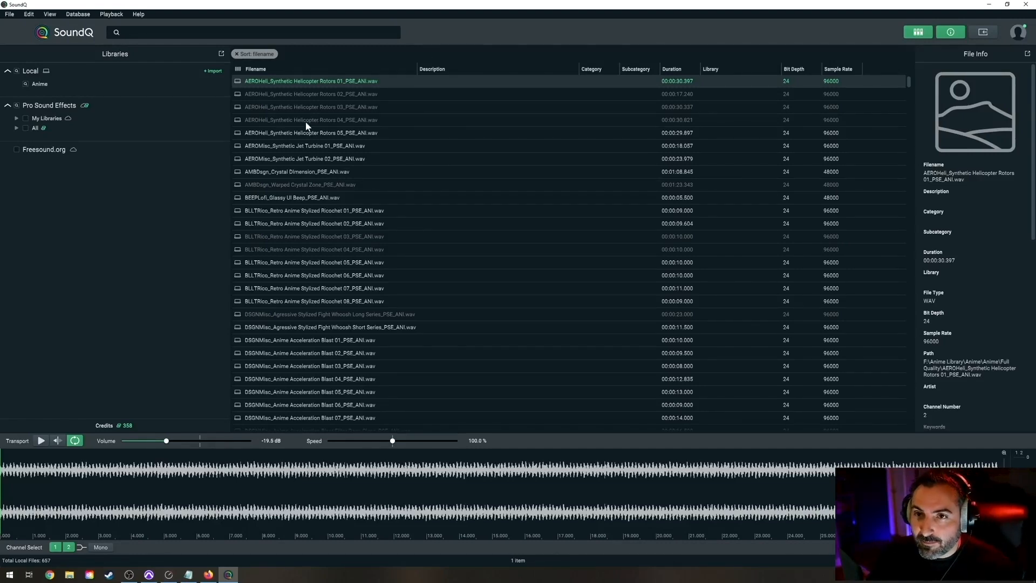
pyautogui.scroll(-2, 317, 132)
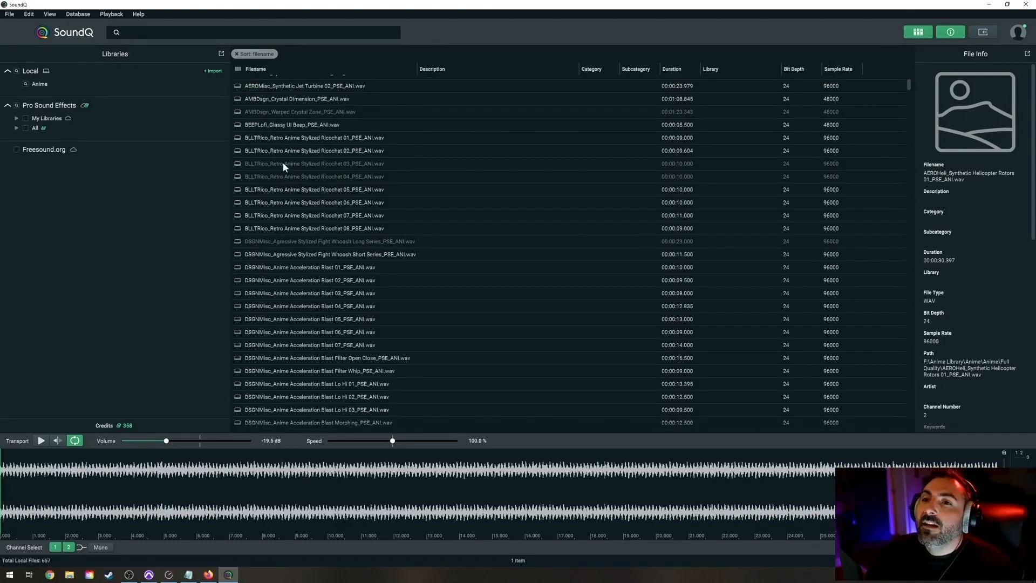
pyautogui.scroll(-2, 341, 177)
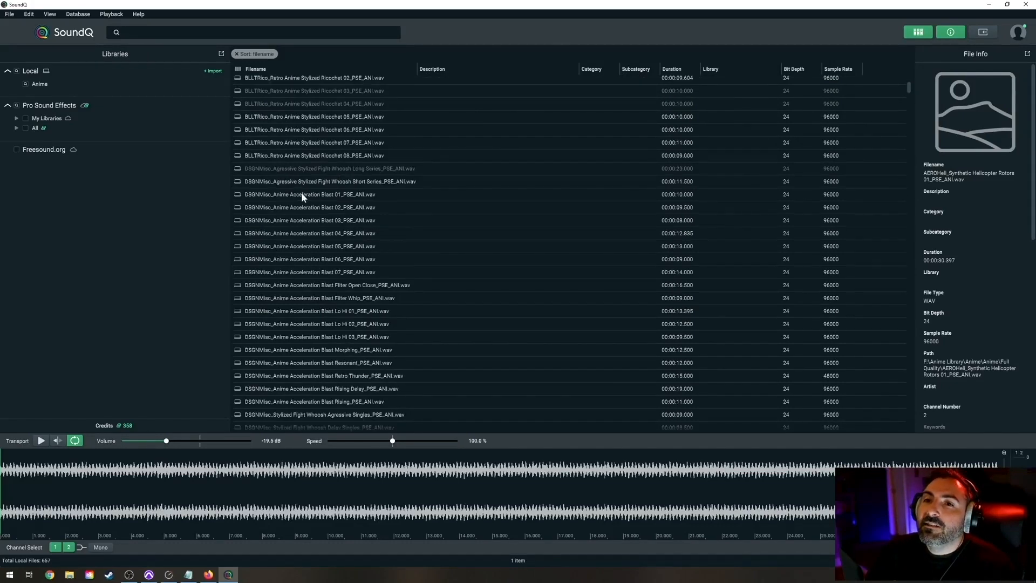
pyautogui.scroll(2, 302, 192)
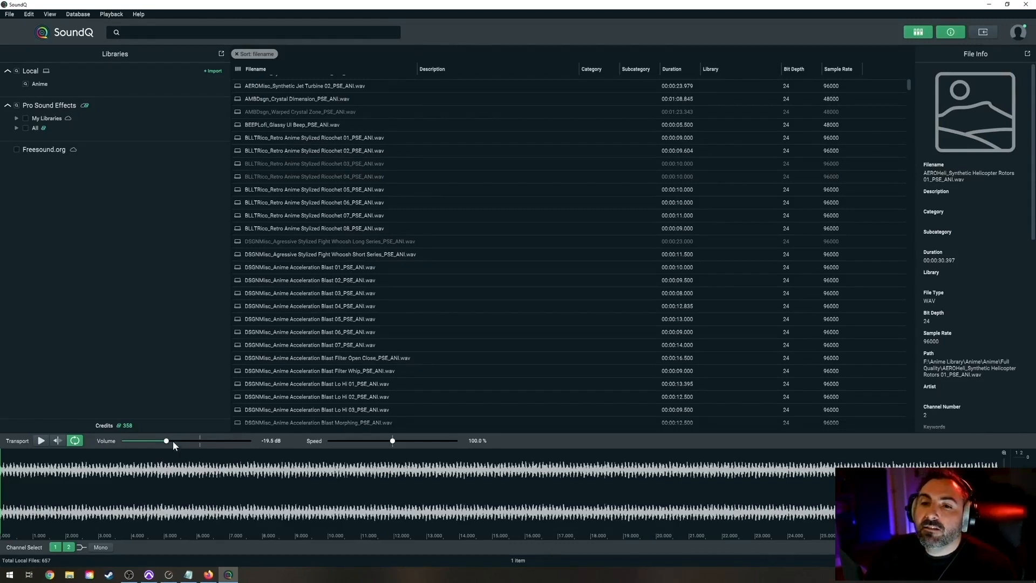
# Raise the preview volume to -17.7 dB and audition Retro Anime Stylized Ricochet 01 and 02.
pyautogui.moveTo(167, 440); pyautogui.dragTo(170, 442)
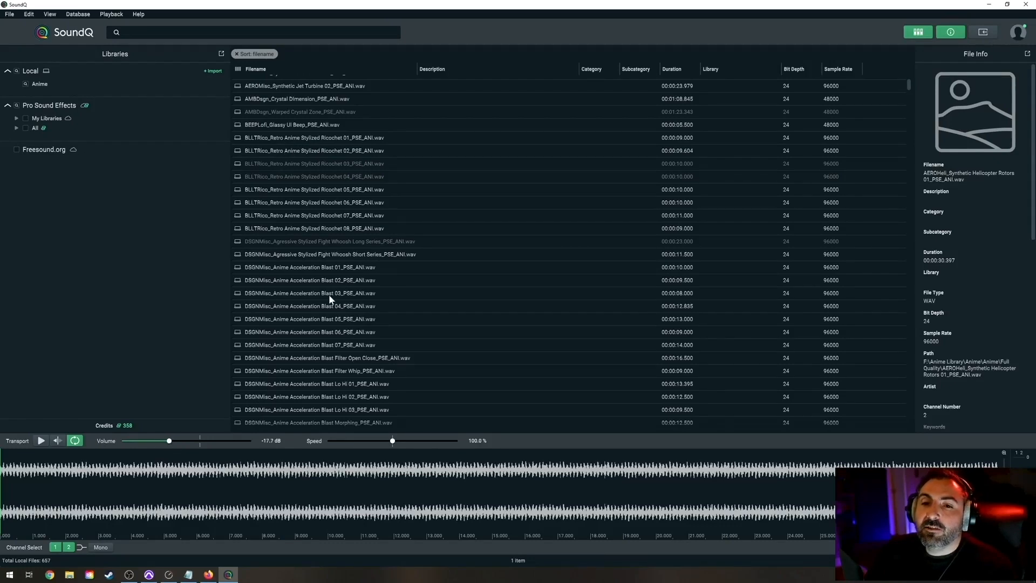
pyautogui.click(316, 138)
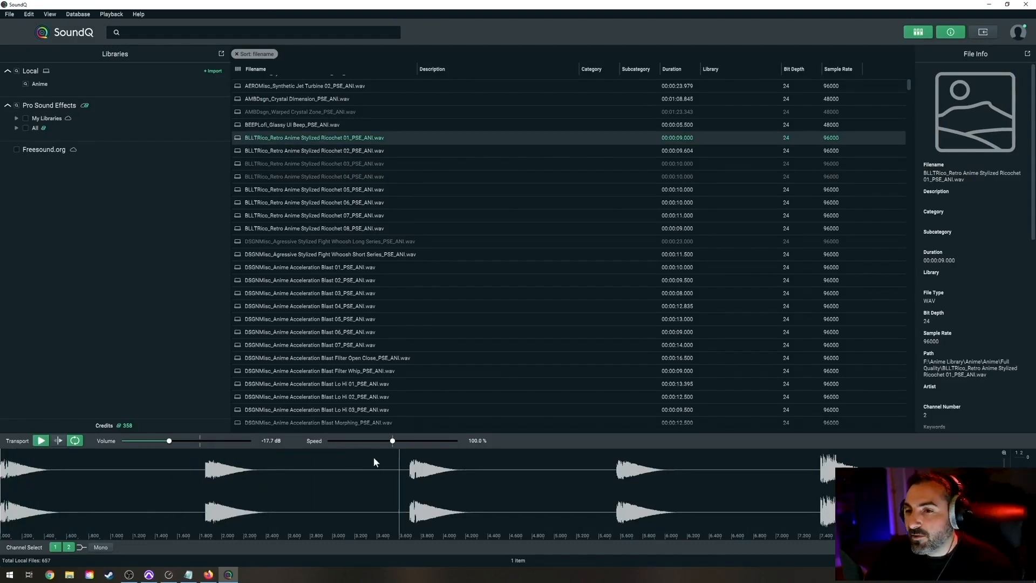
pyautogui.click(329, 151)
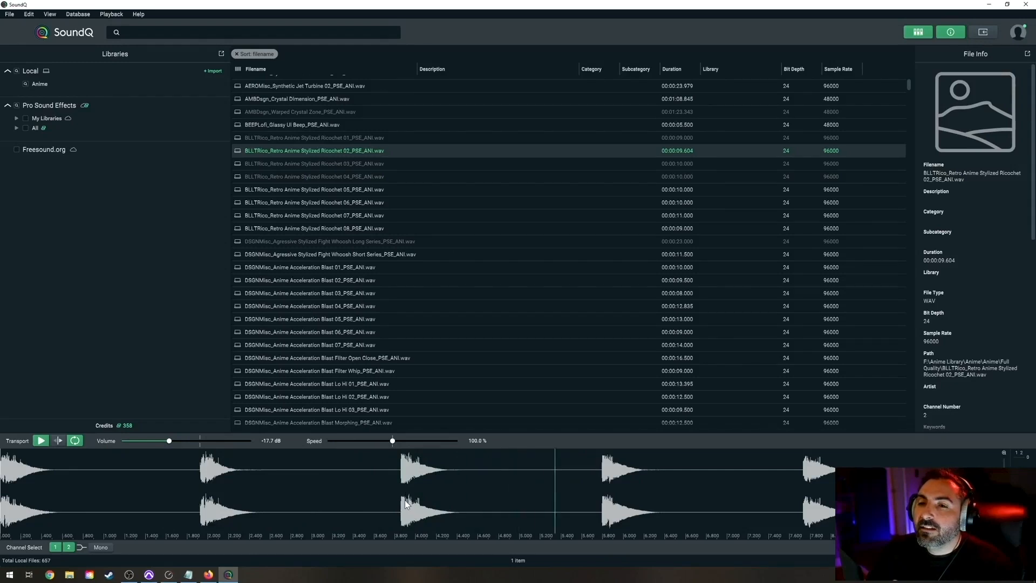
# Select the first hit in the Ricochet 02 waveform and play that selection repeatedly.
pyautogui.moveTo(153, 485); pyautogui.dragTo(19, 501)
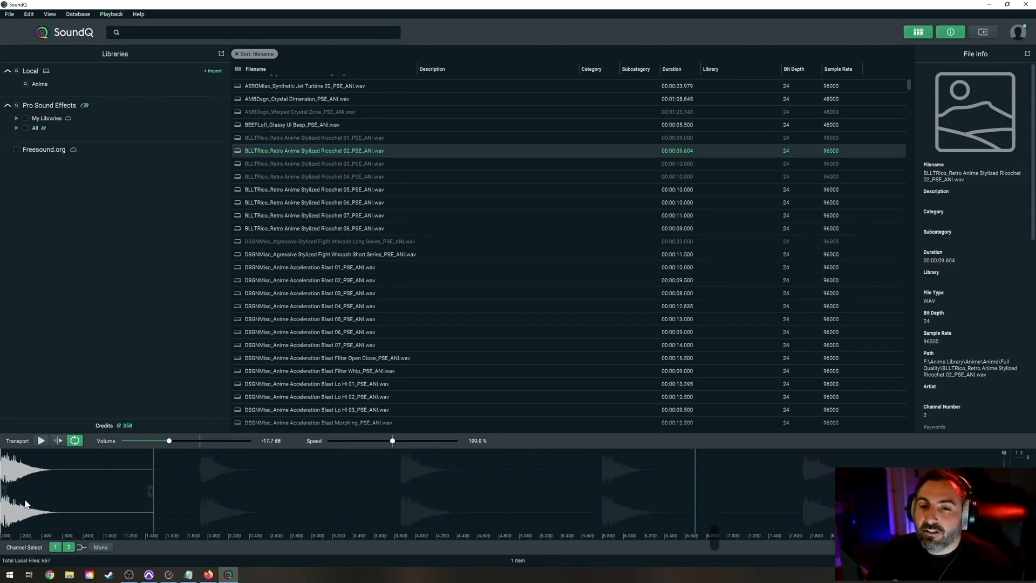
pyautogui.press('space')
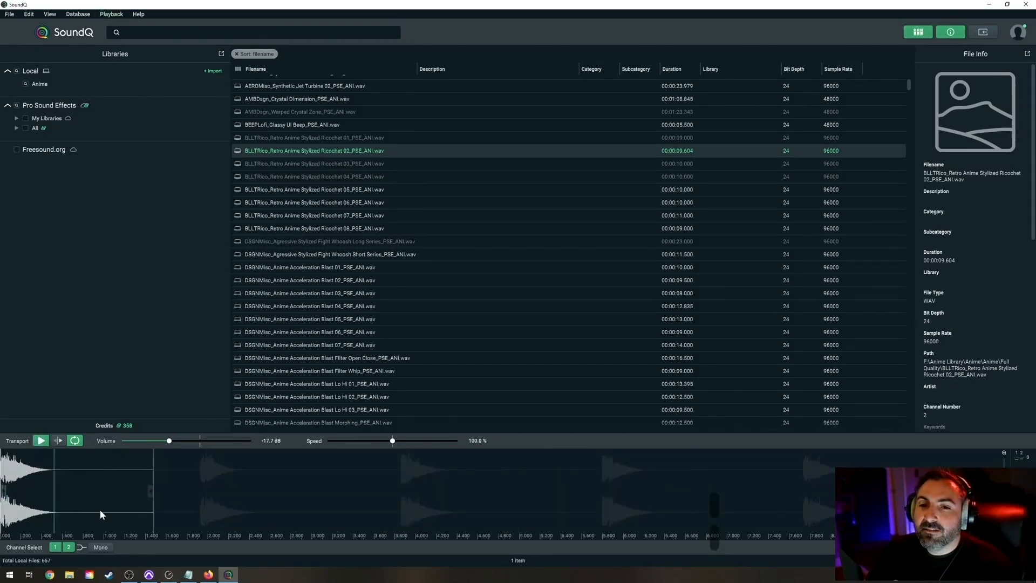
pyautogui.press('space')
pyautogui.press('space')
pyautogui.press('space')
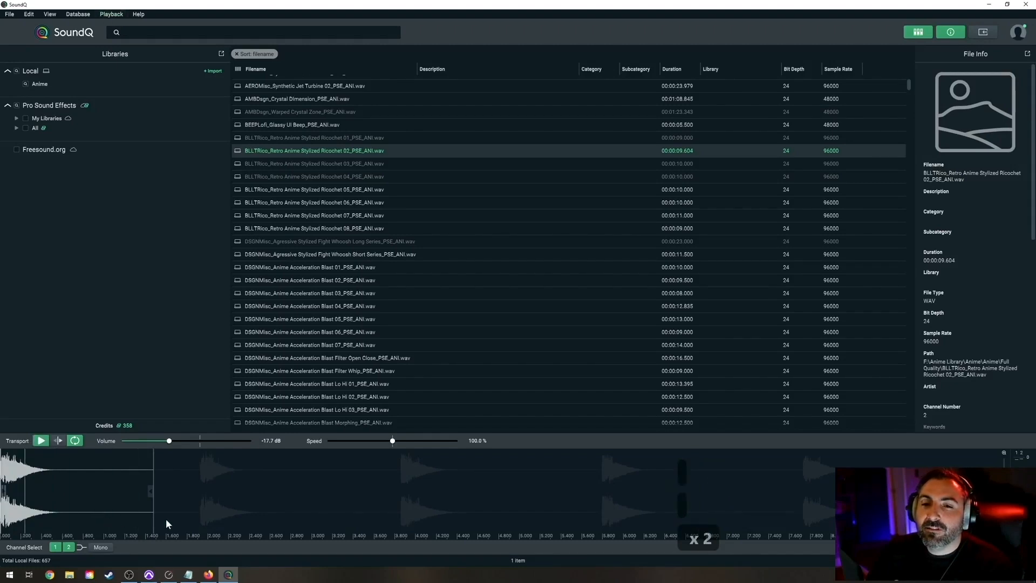
# Audition Retro Anime Stylized Ricochet 03 and 05, playing Ricochet 05 from its third and fourth hits.
pyautogui.click(306, 161)
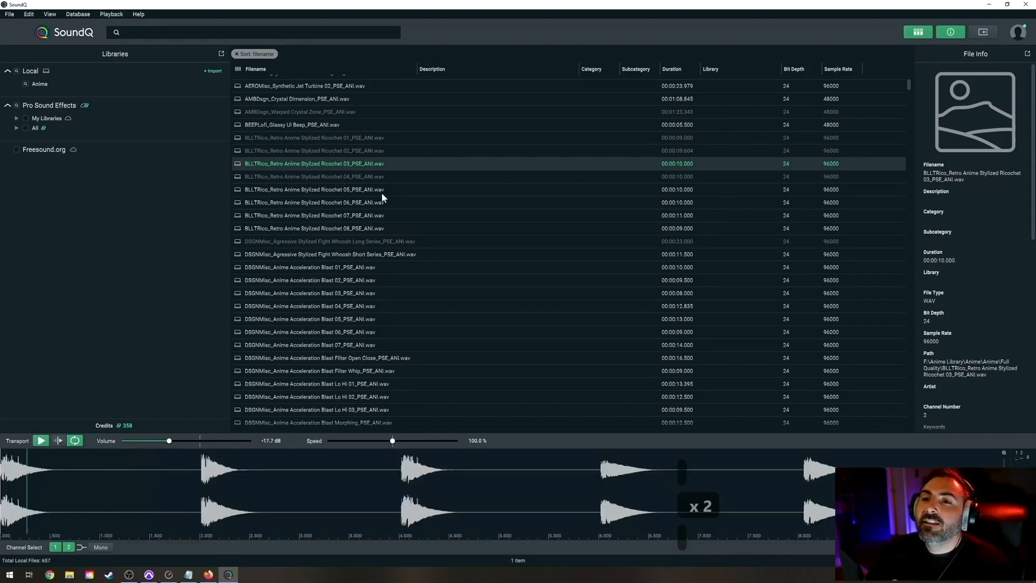
pyautogui.click(314, 191)
pyautogui.press('space')
pyautogui.click(409, 468)
pyautogui.press('space')
pyautogui.click(599, 468)
pyautogui.press('space')
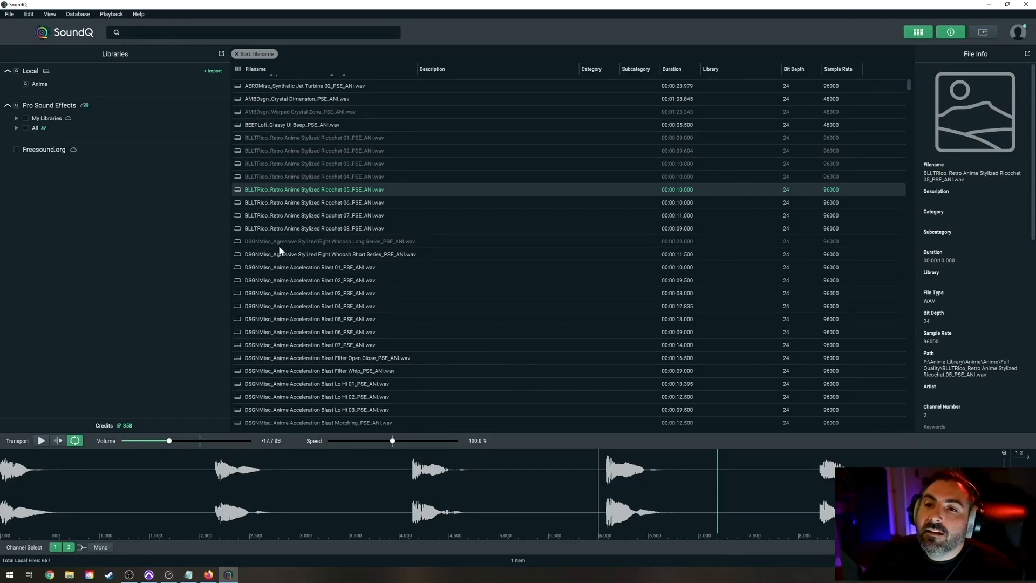
# Audition the Agressive Stylized Fight Whoosh Long Series and Retro Anime Stylized Ricochet 08 files.
pyautogui.scroll(-4, 298, 240)
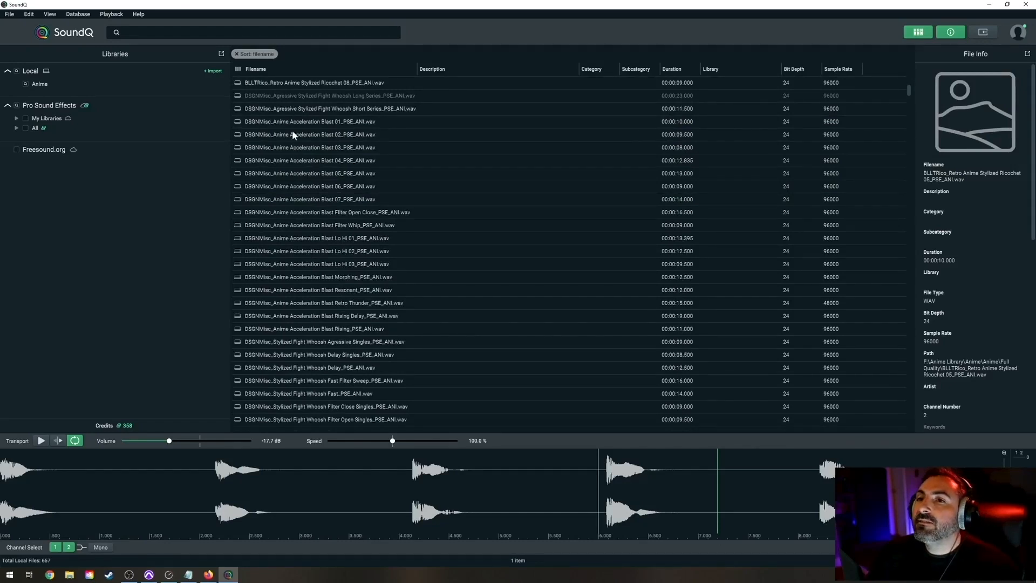
pyautogui.scroll(4, 307, 131)
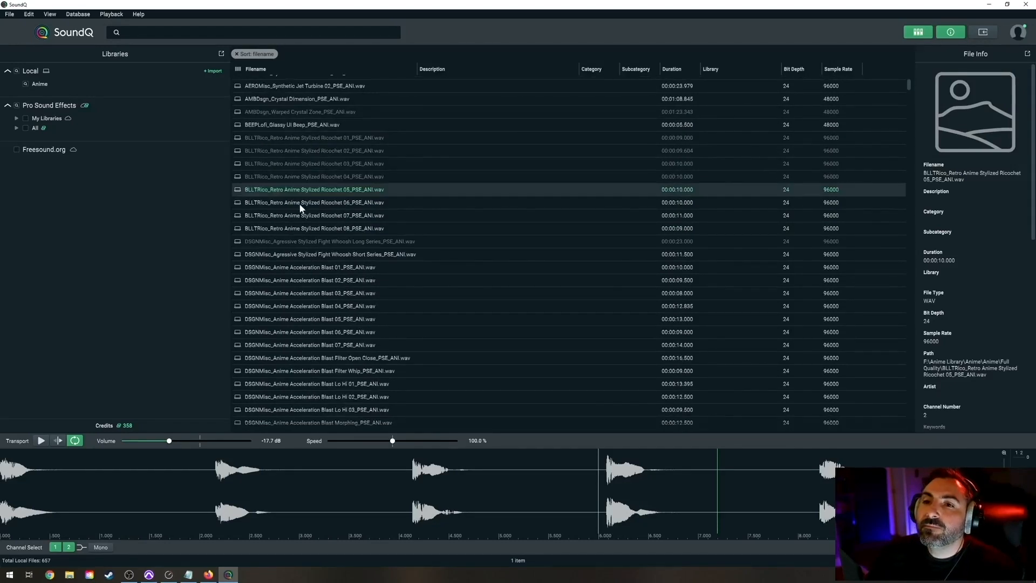
pyautogui.click(321, 242)
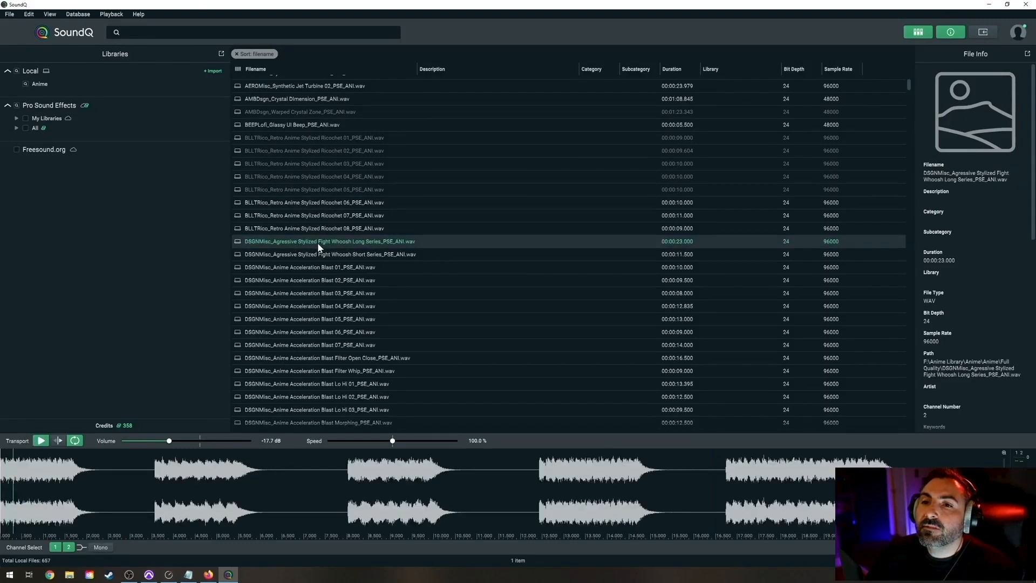
pyautogui.press('space')
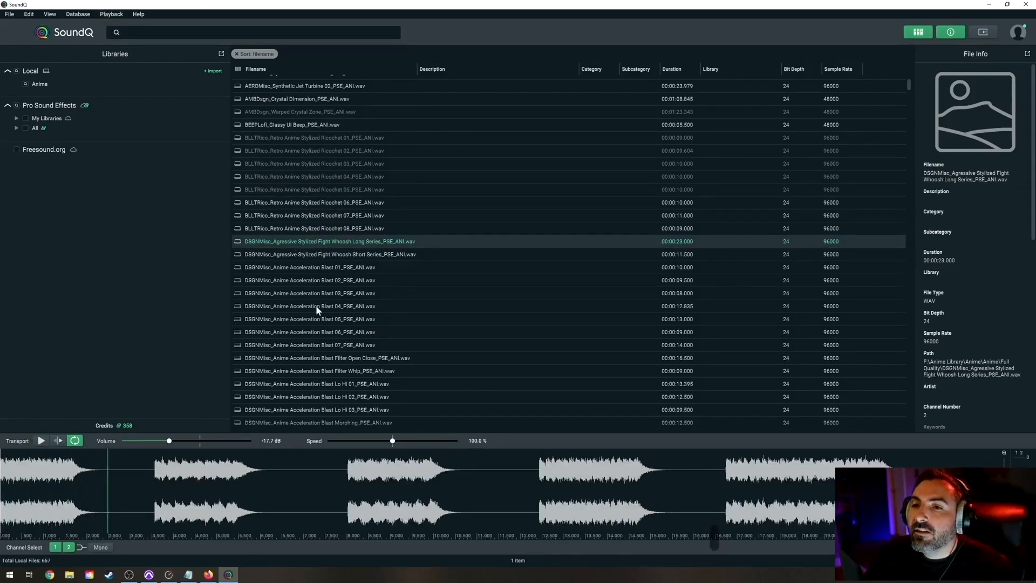
pyautogui.click(298, 227)
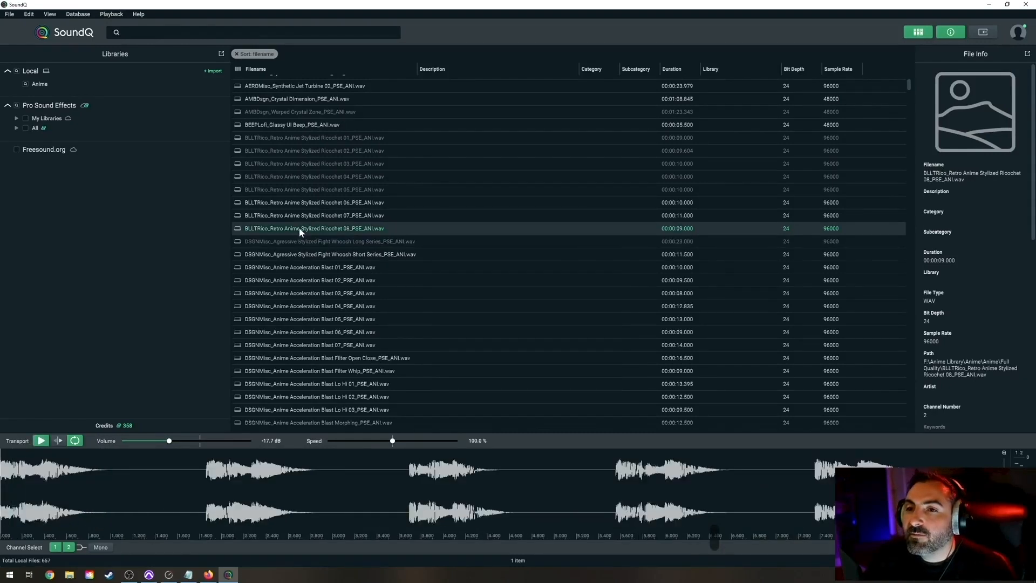
pyautogui.click(337, 245)
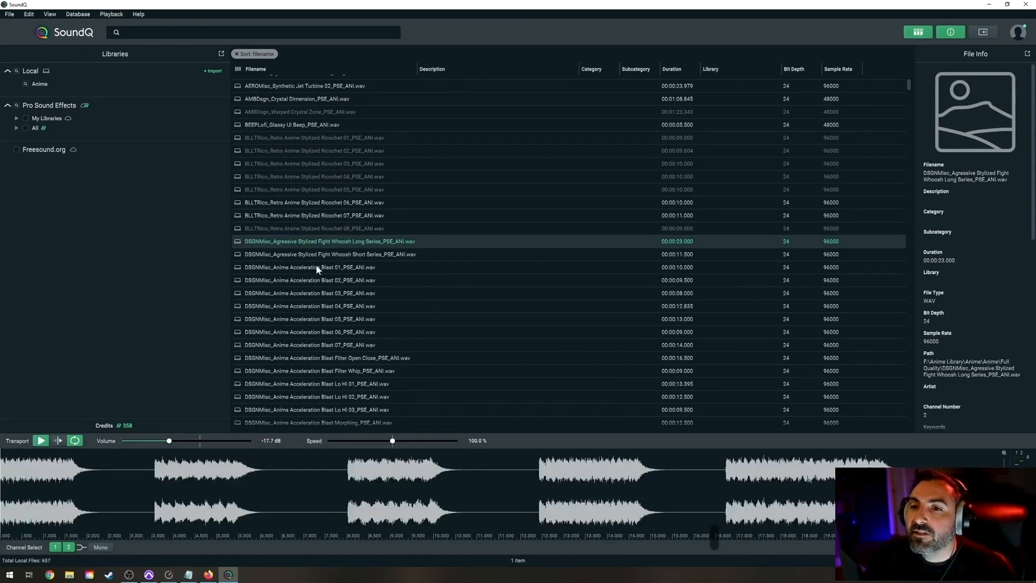
pyautogui.press('space')
# Lower the preview volume to -23.3 dB and audition the fifth and fourth whooshes of the Agressive Stylized Fight Whoosh Long Series.
pyautogui.moveTo(169, 442); pyautogui.dragTo(161, 441)
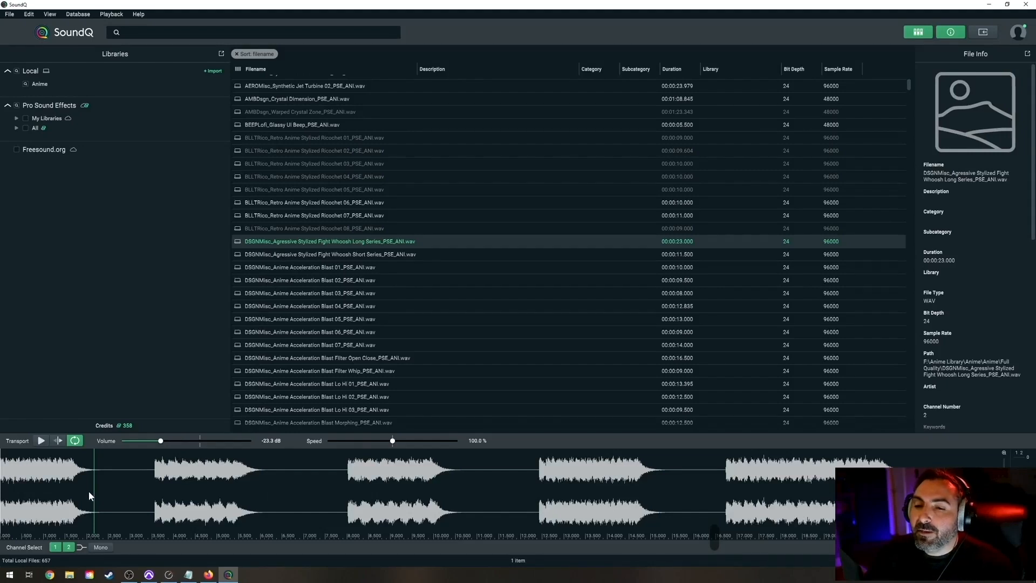
pyautogui.click(723, 486)
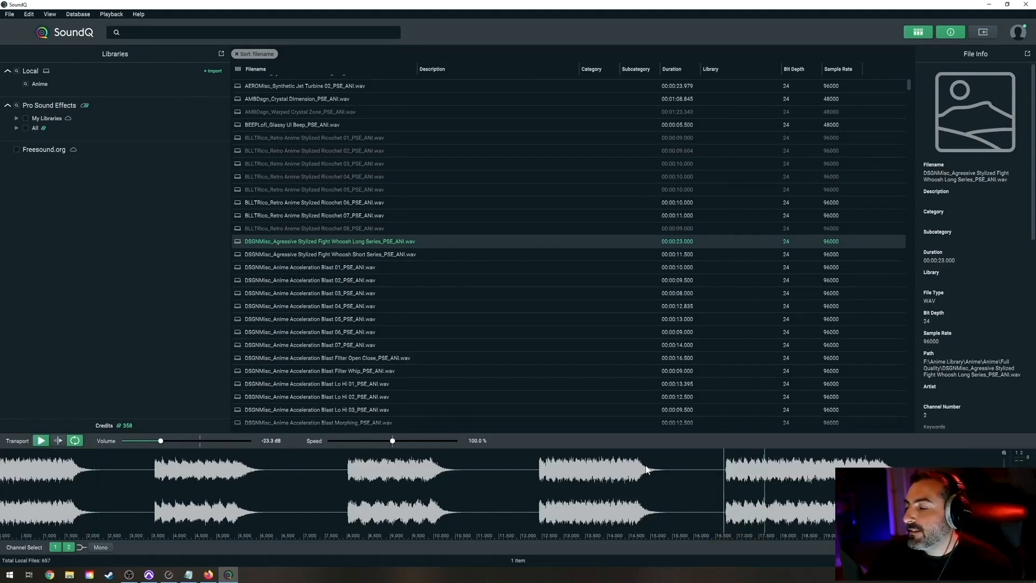
pyautogui.doubleClick(536, 477)
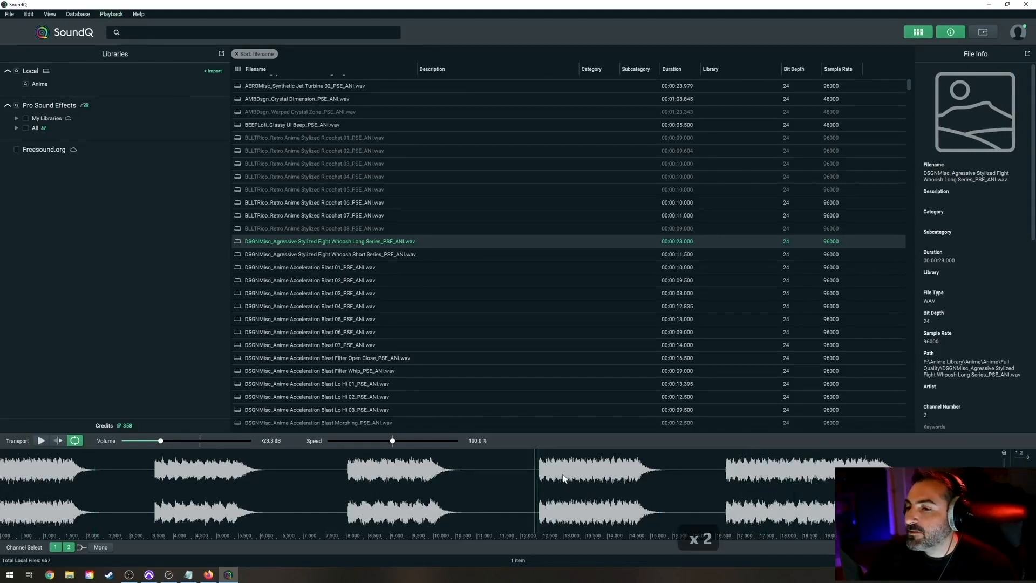
pyautogui.doubleClick(541, 473)
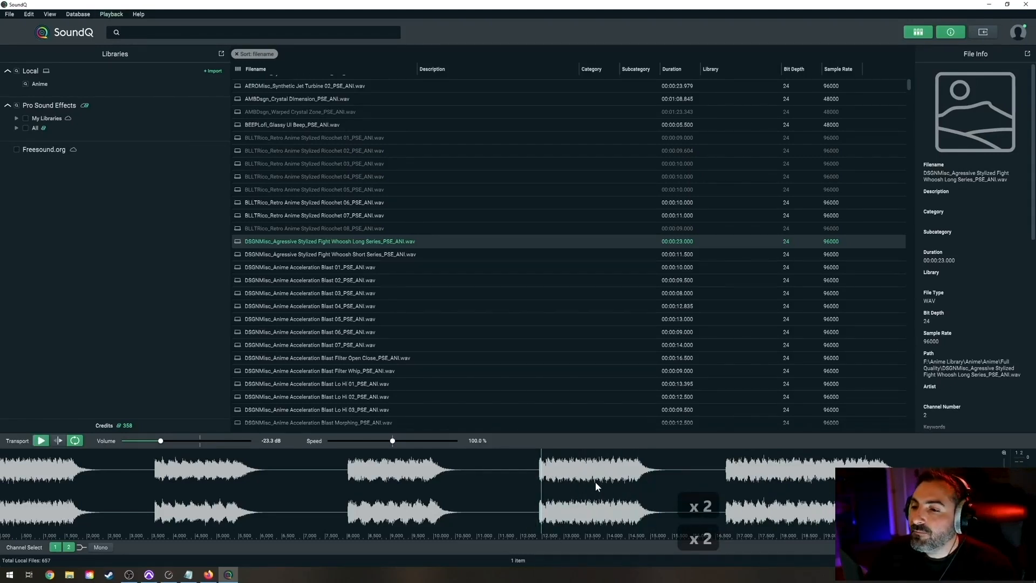
pyautogui.press('space')
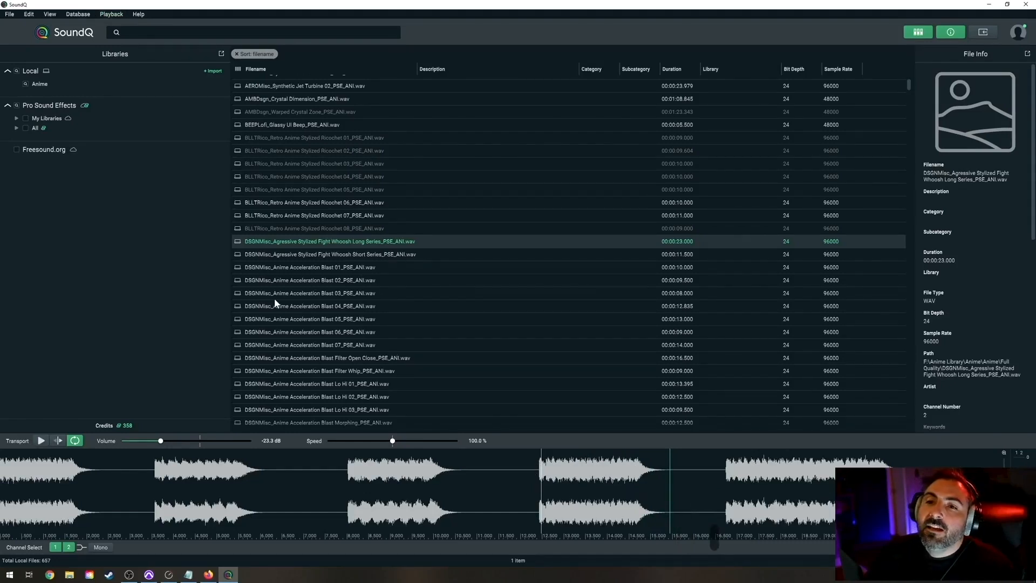
# Audition the Anime Acceleration Blast 02, 01 and 03 files.
pyautogui.scroll(-2, 387, 348)
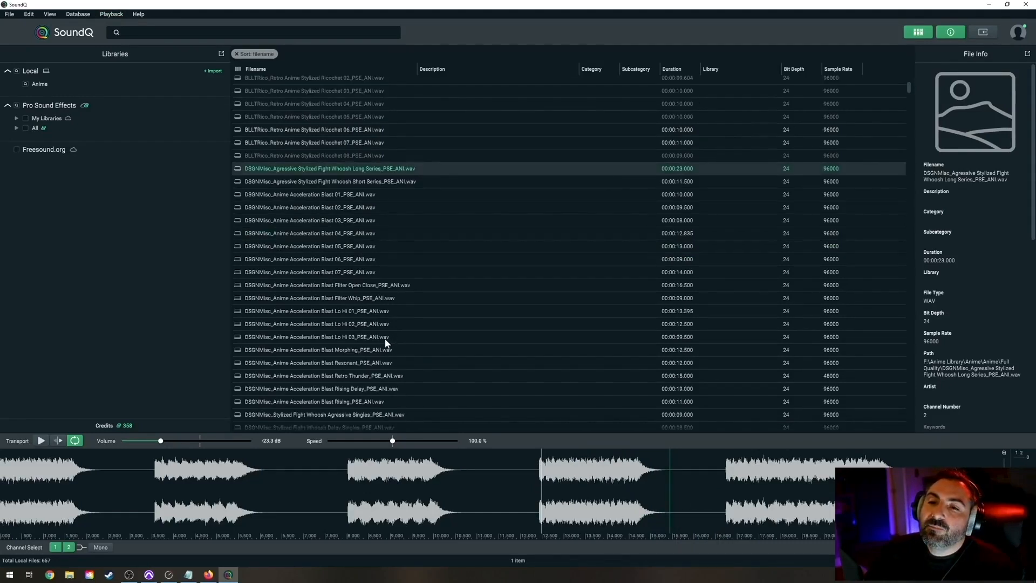
pyautogui.click(287, 209)
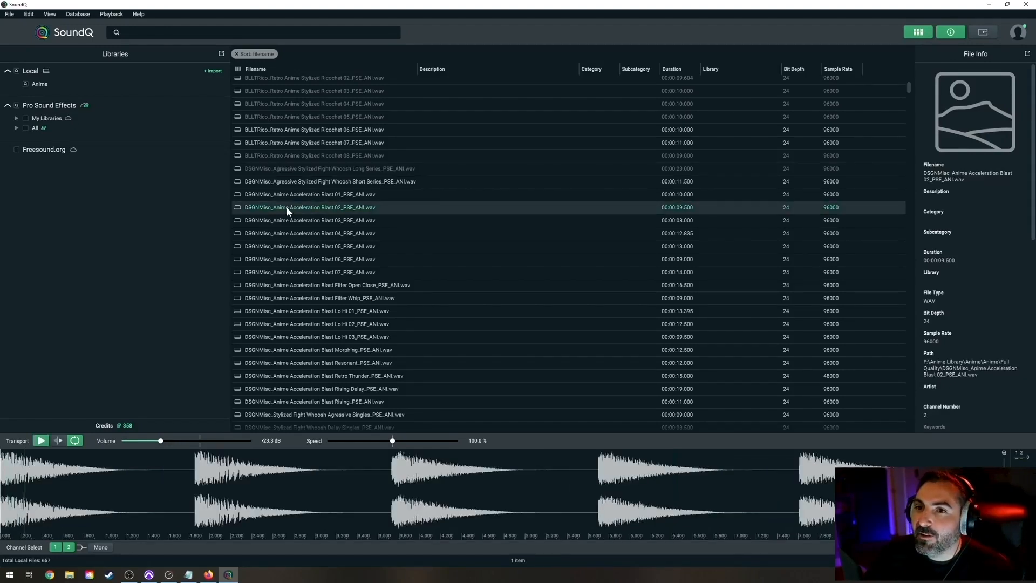
pyautogui.click(320, 194)
pyautogui.click(336, 221)
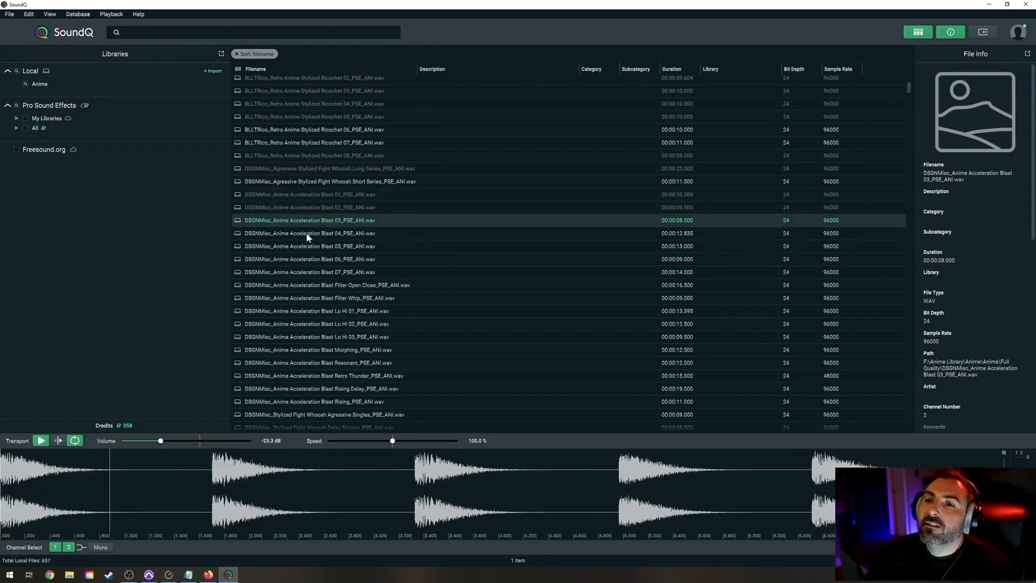
# Play Anime Acceleration Blast 03 from just before its third and fourth hits, replay the third, and stop playback.
pyautogui.click(405, 484)
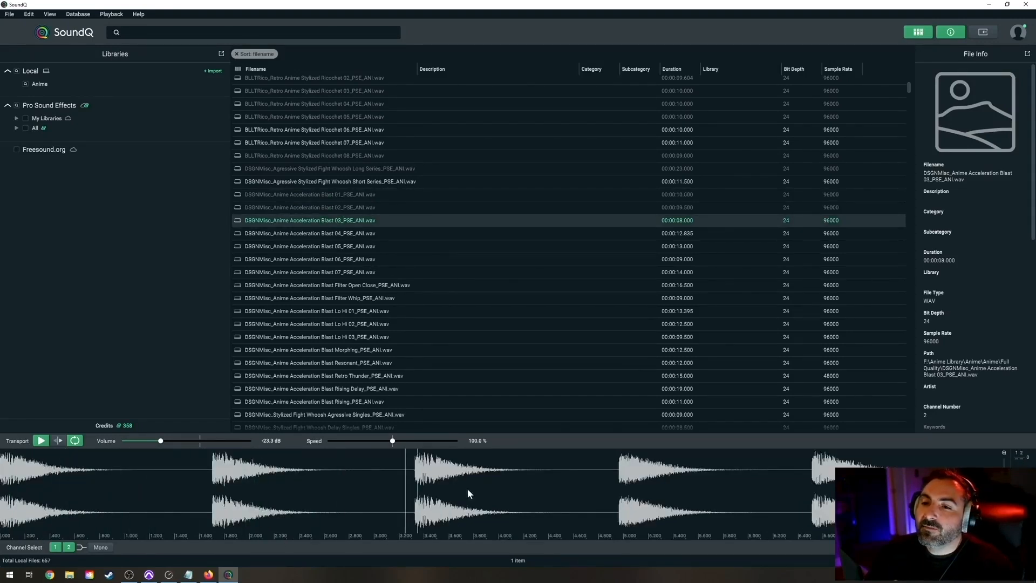
pyautogui.press('space')
pyautogui.click(607, 465)
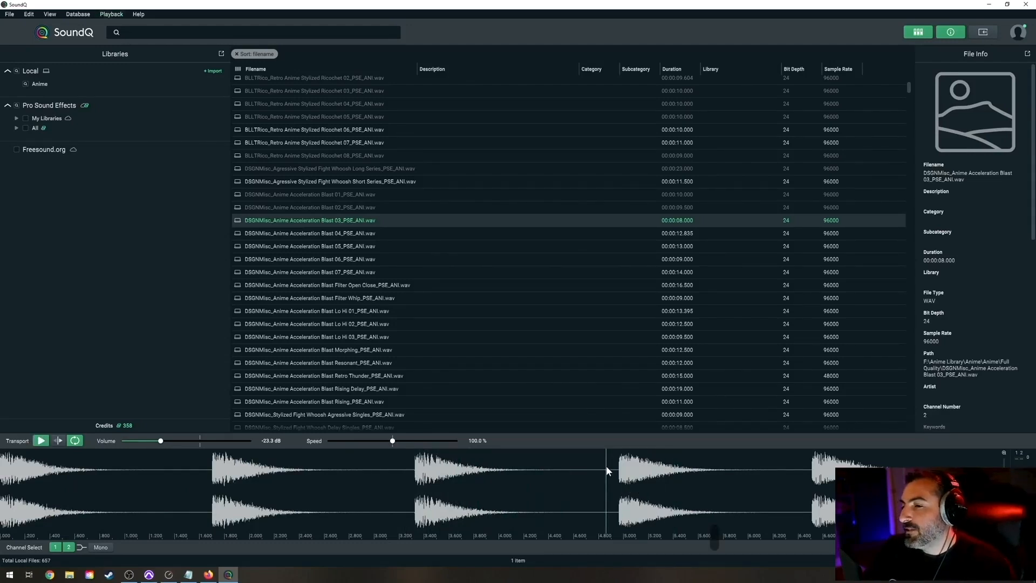
pyautogui.click(596, 465)
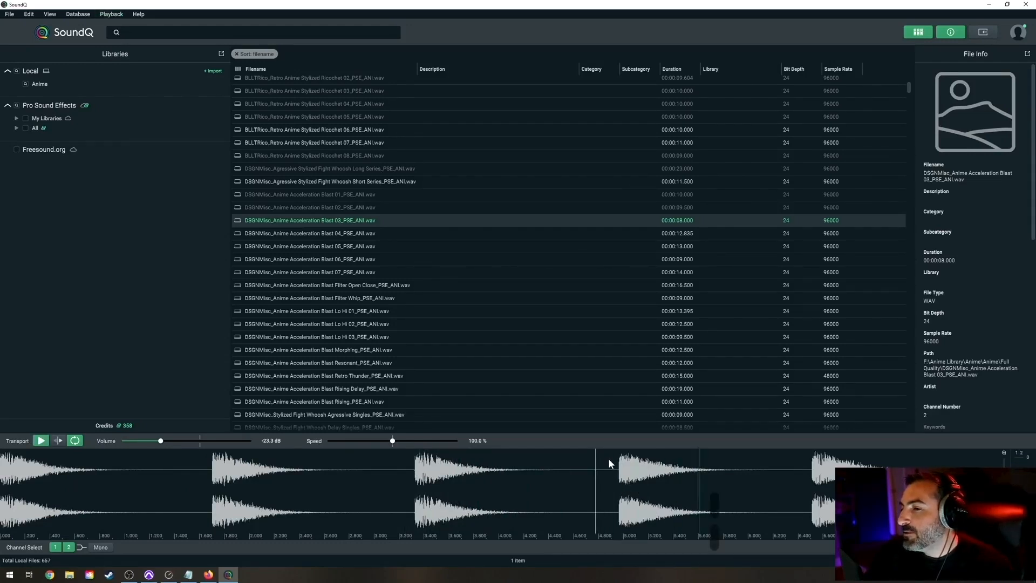
pyautogui.press('space')
pyautogui.click(411, 468)
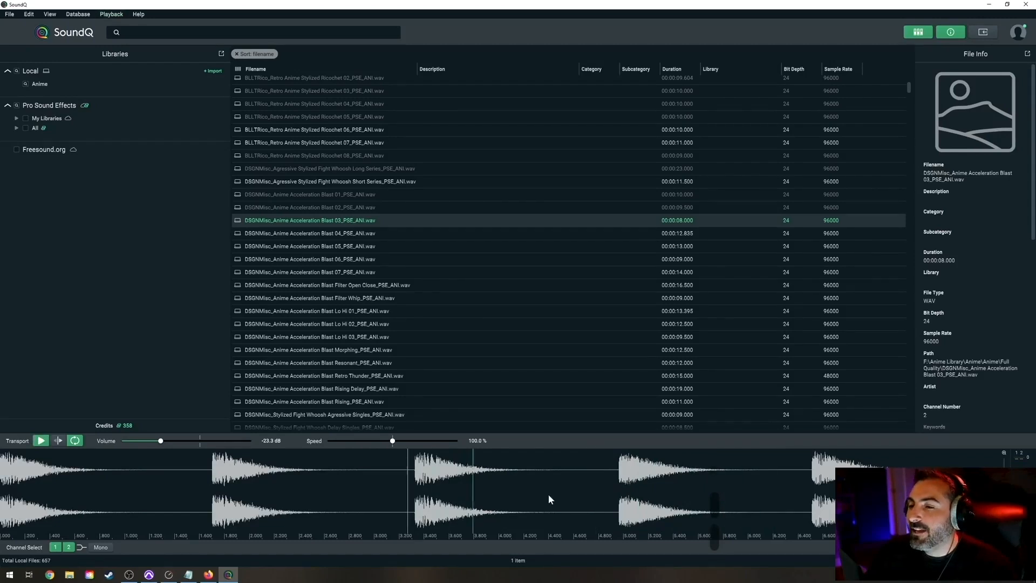
pyautogui.press('space')
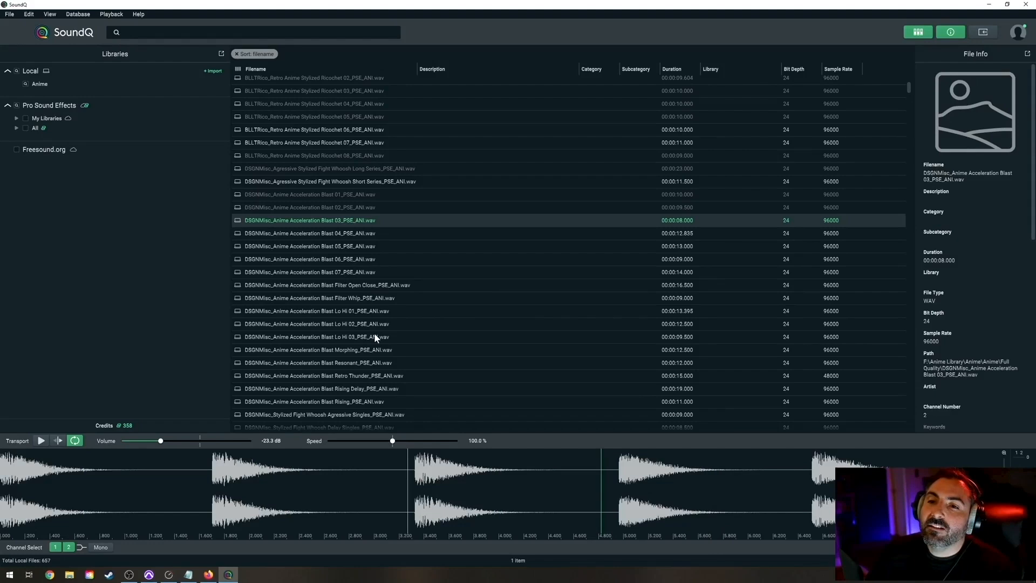
# Audition Anime Acceleration Blast Lo Hi 01, 02 and 03, continuing down the list to Blast Resonant.
pyautogui.click(297, 310)
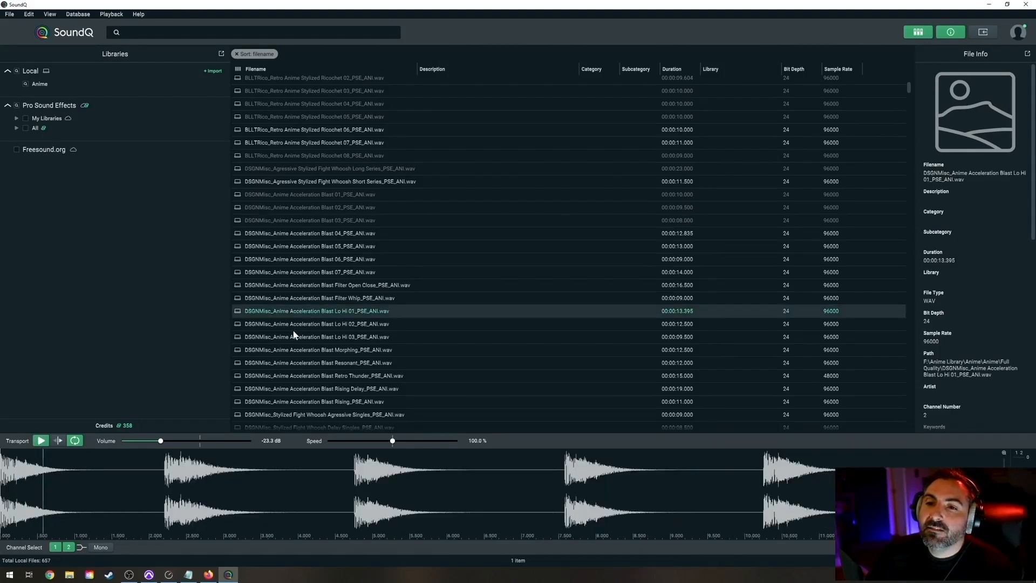
pyautogui.press('Down')
pyautogui.press('Down')
pyautogui.press('Down')
pyautogui.press('Down')
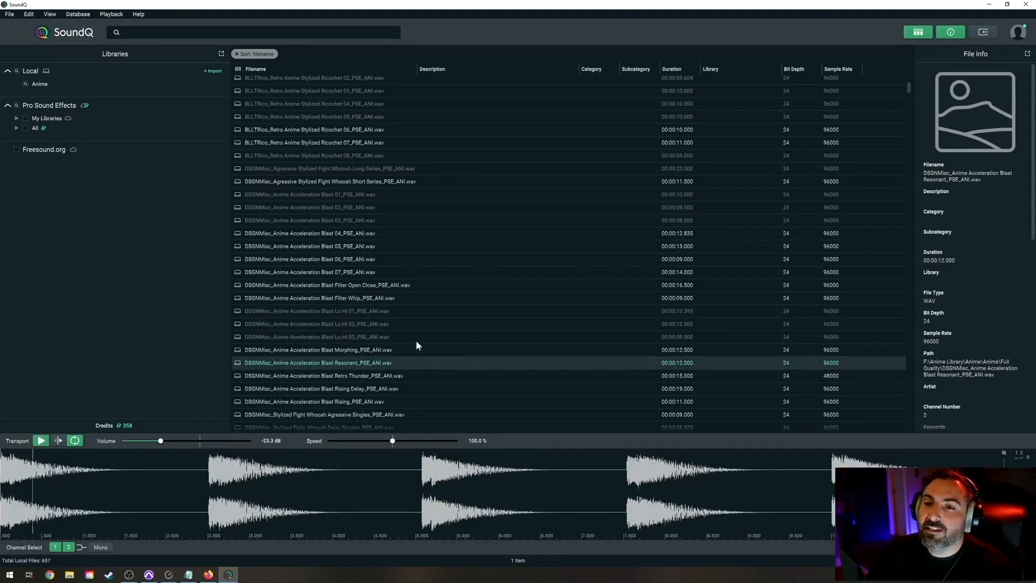
# Audition the Anime Acceleration Blast Retro Thunder, Rising Delay and Rising files.
pyautogui.scroll(-6, 452, 346)
pyautogui.press('Down')
pyautogui.press('Down')
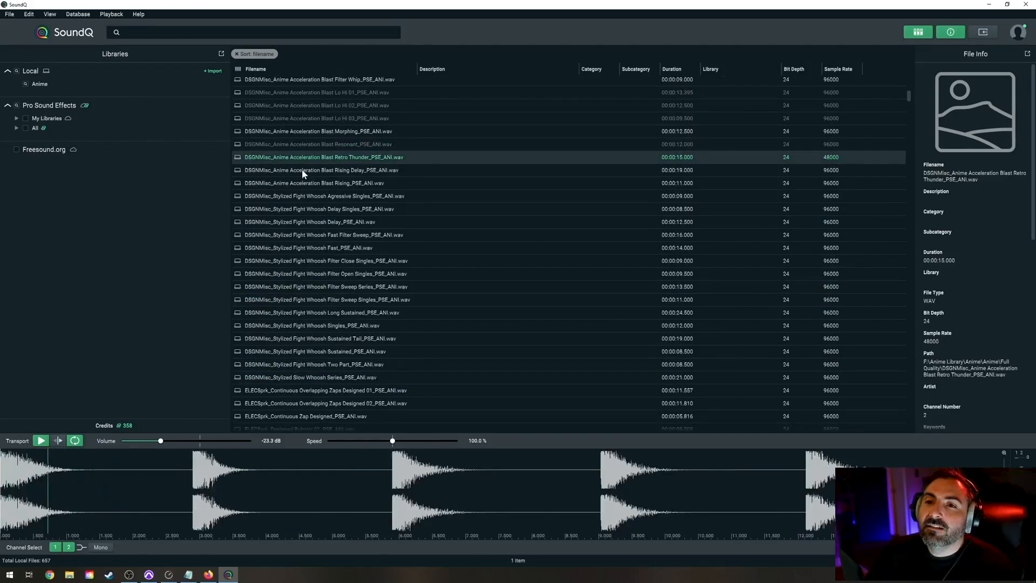
pyautogui.click(319, 160)
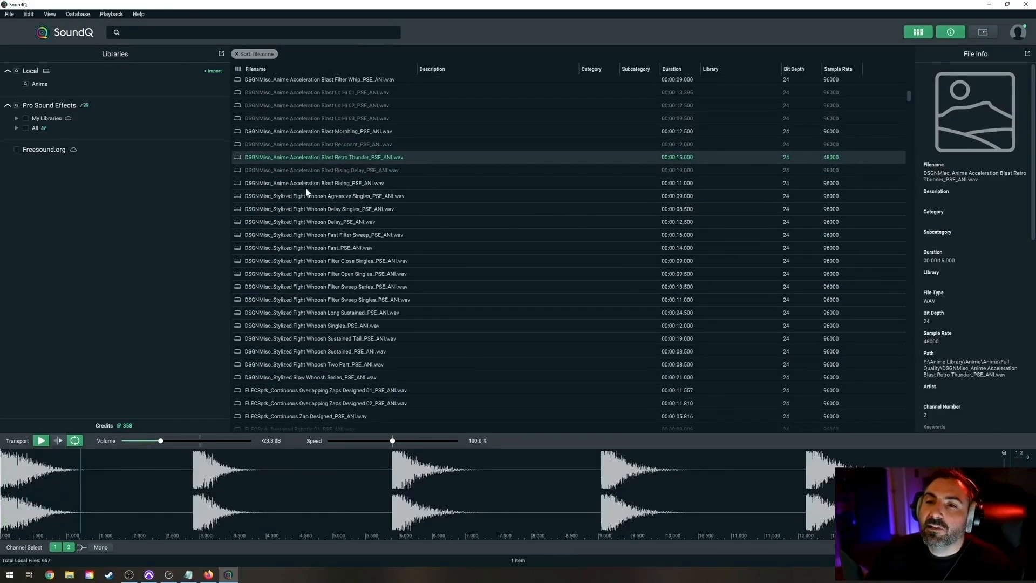
pyautogui.click(324, 183)
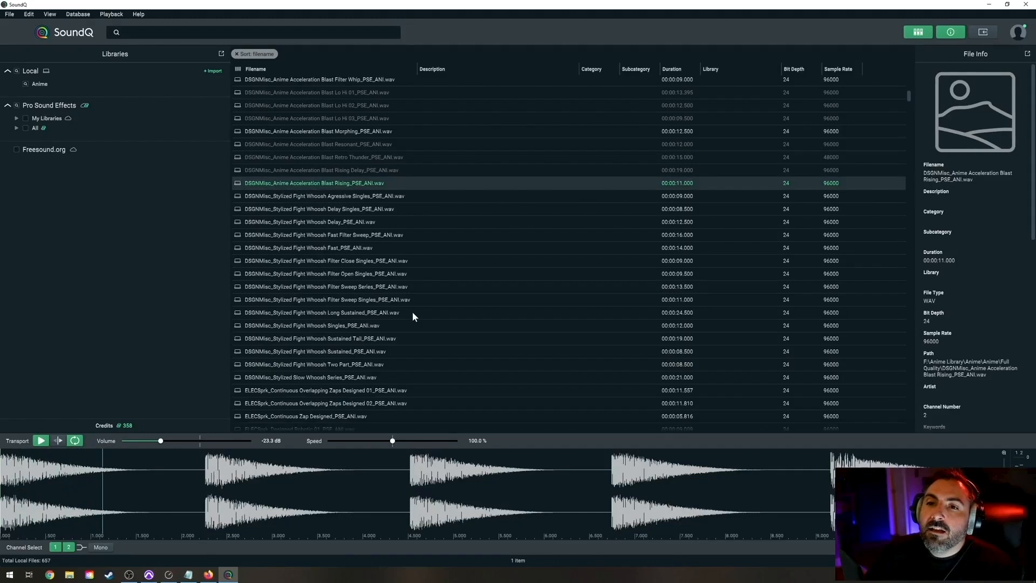
pyautogui.press('space')
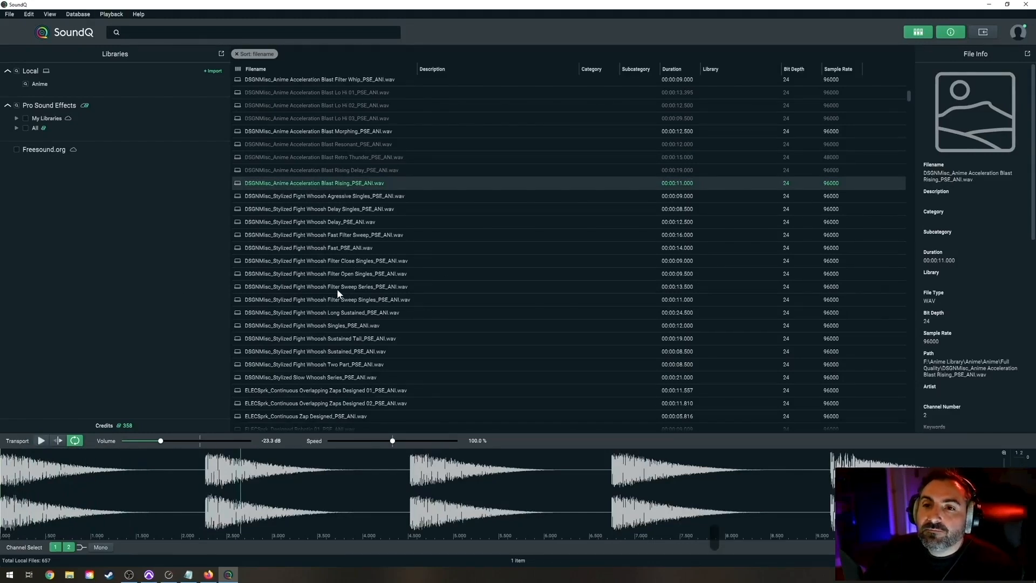
# Audition the ELECSprk Overlapping Arcs Designed file, playing it from several points along its waveform.
pyautogui.scroll(-6, 286, 259)
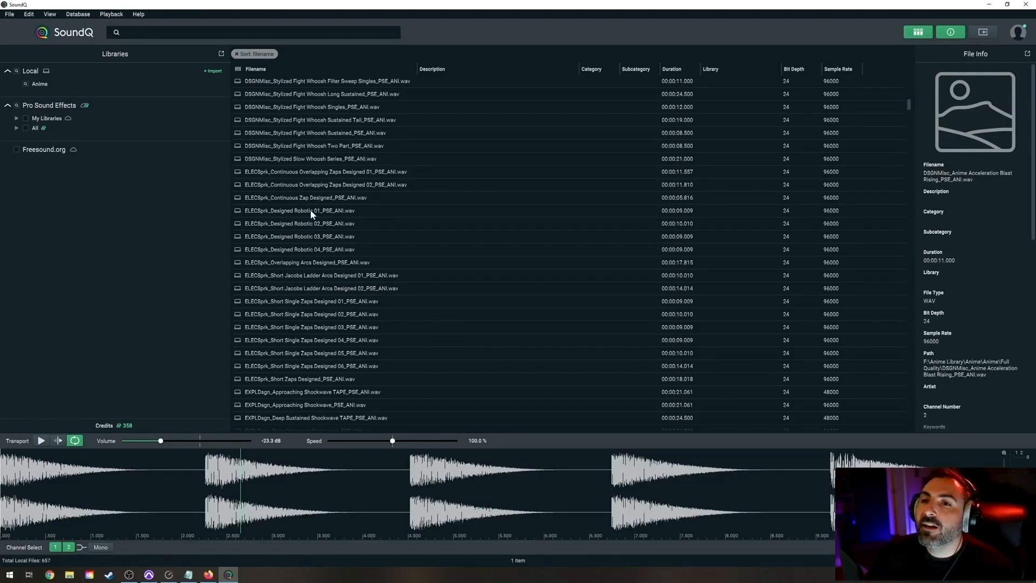
pyautogui.scroll(-2, 311, 216)
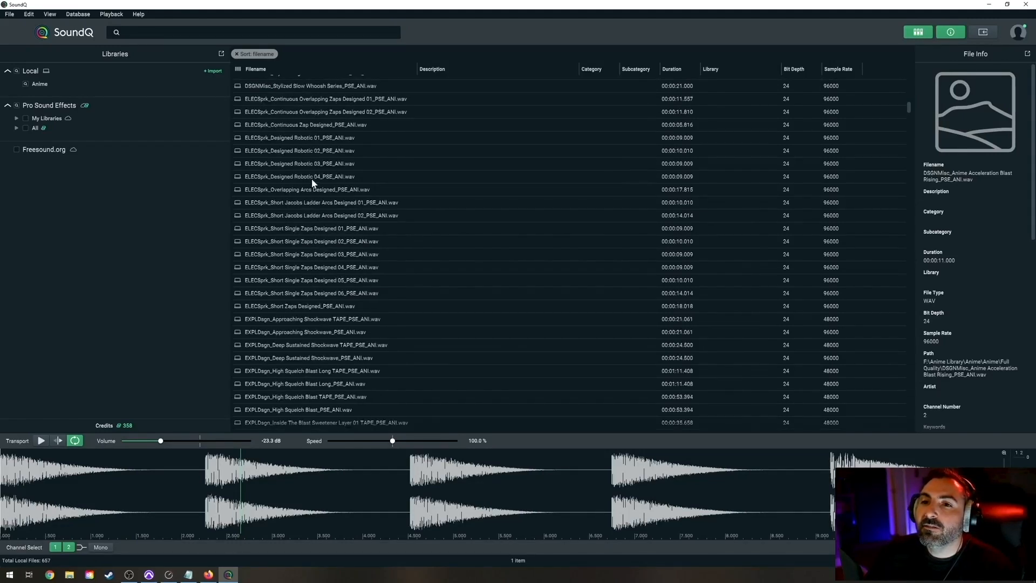
pyautogui.click(313, 187)
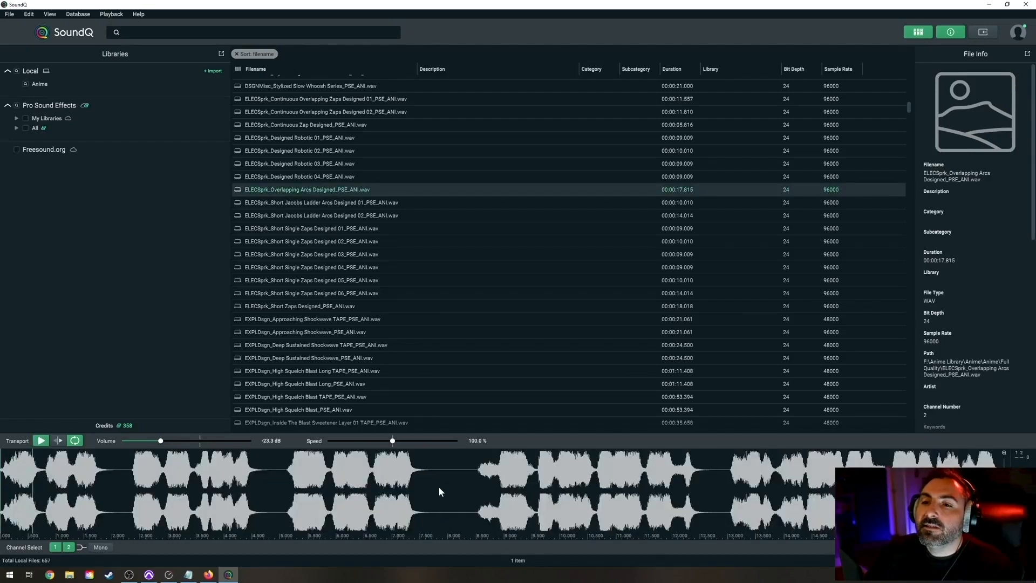
pyautogui.click(204, 488)
pyautogui.click(233, 485)
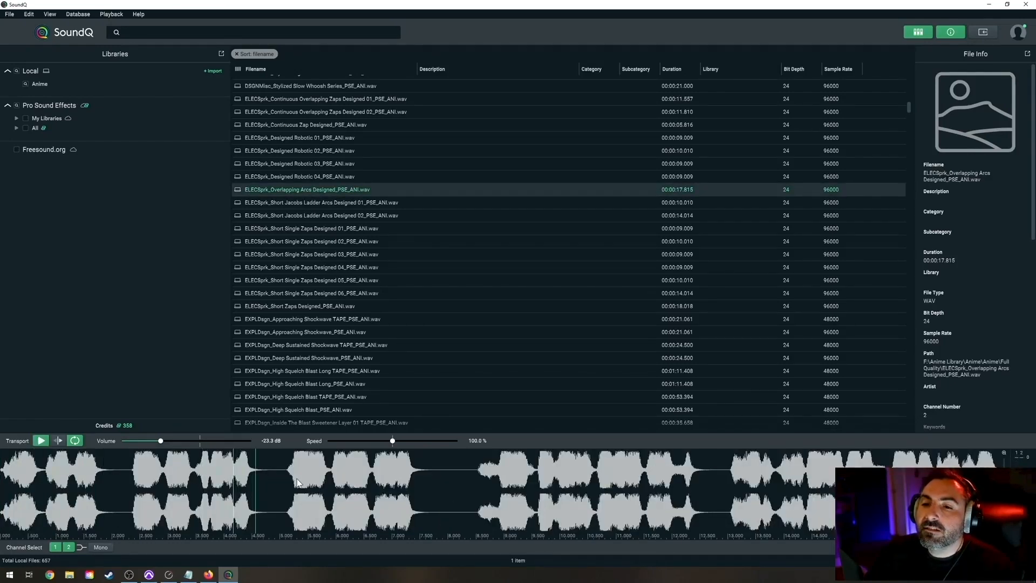
pyautogui.click(506, 489)
pyautogui.press('space')
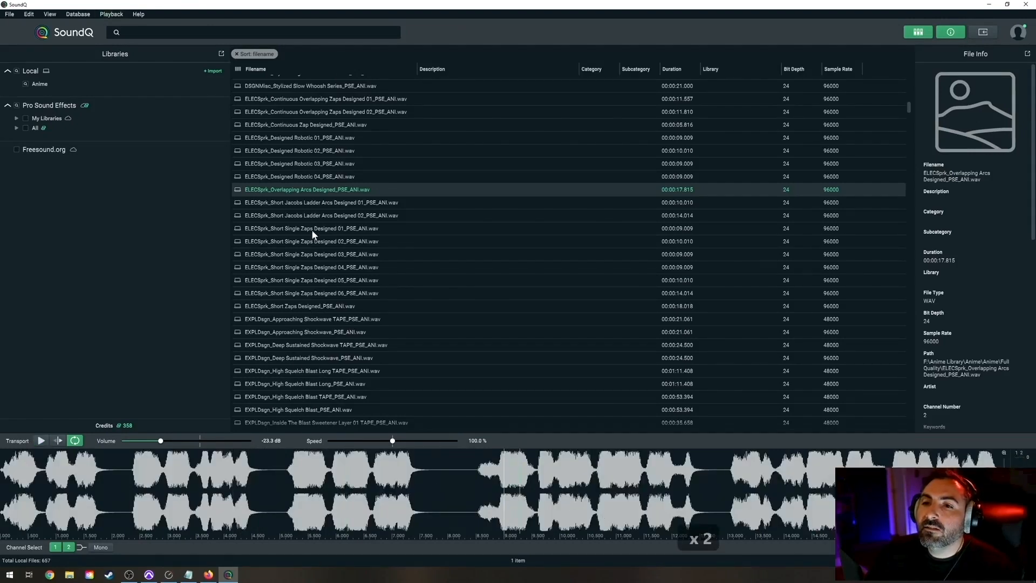
# Audition Short Jacobs Ladder Arcs Designed 02 and 01, playing 01 from its third burst.
pyautogui.click(307, 215)
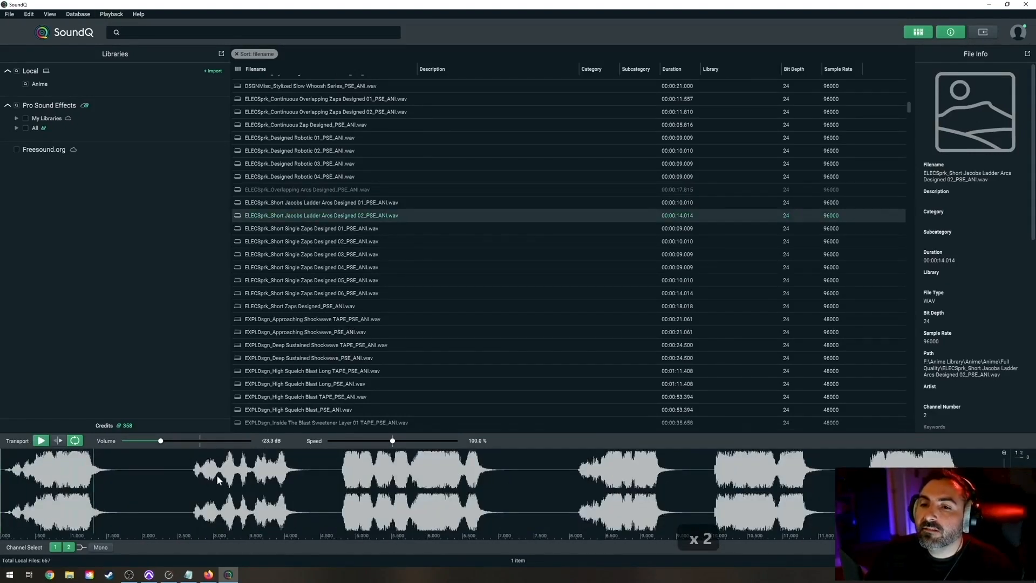
pyautogui.click(311, 204)
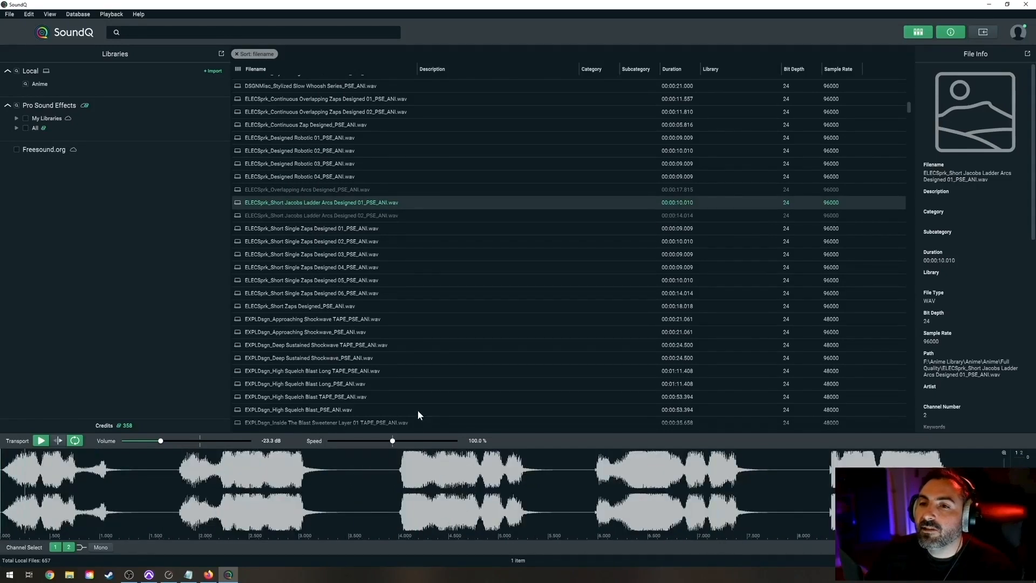
pyautogui.click(401, 478)
# Audition Short Single Zaps Designed 02, selecting most of its first zap and looping that selection.
pyautogui.click(299, 240)
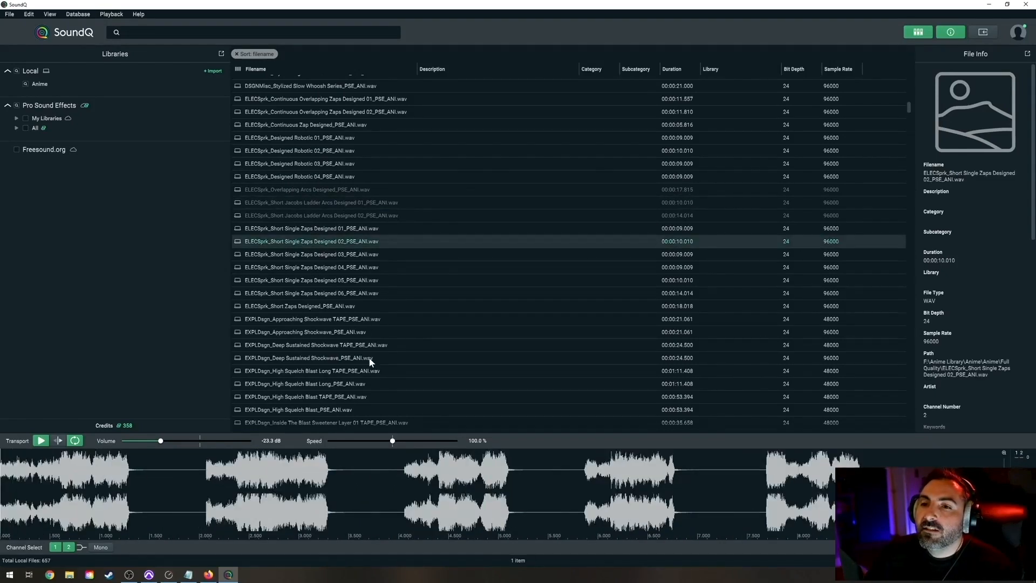
pyautogui.press('space')
pyautogui.moveTo(33, 479); pyautogui.dragTo(120, 488)
pyautogui.press('space')
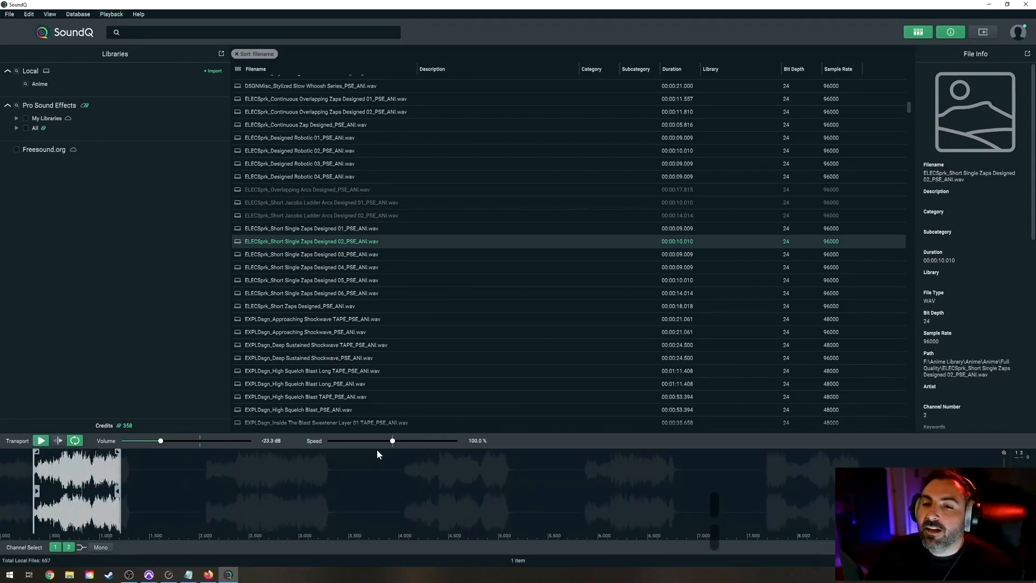
pyautogui.moveTo(393, 441)
pyautogui.mouseDown()
pyautogui.moveTo(429, 438)
pyautogui.moveTo(393, 440)
pyautogui.mouseUp()
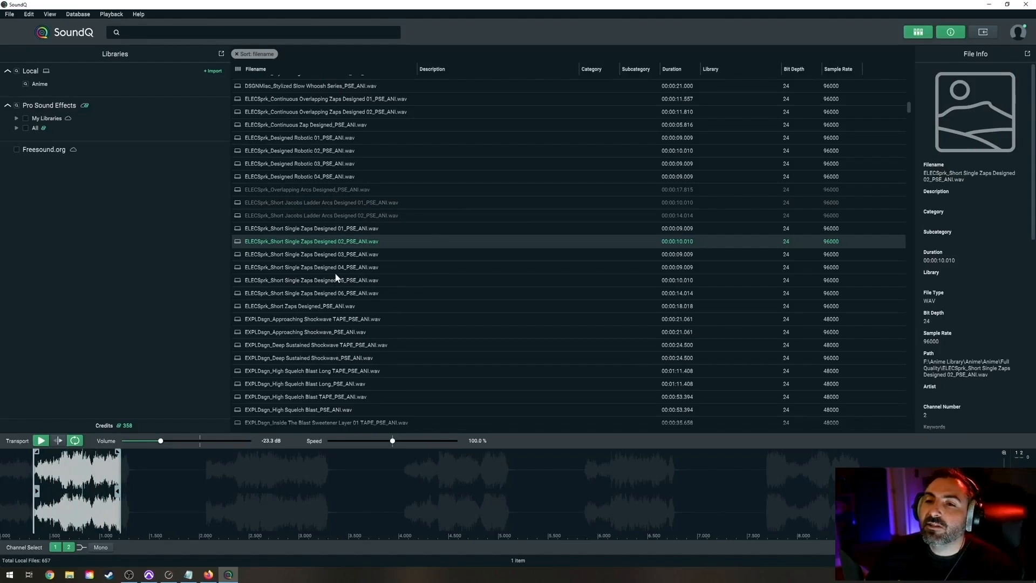
pyautogui.press('space')
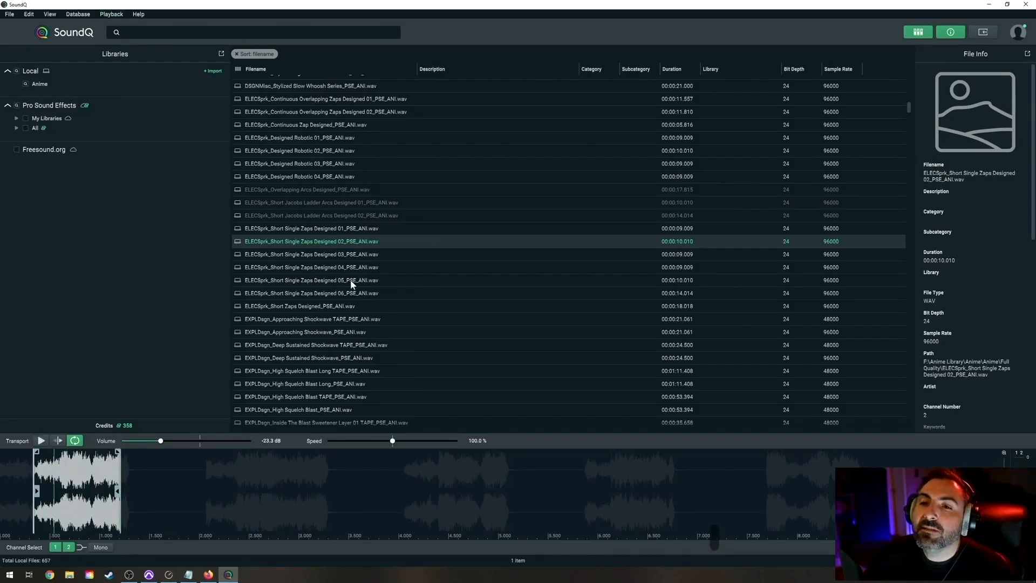
# Audition Deep Sustained Shockwave TAPE, High Squelch Blast Long, High Squelch Blast TAPE and High Squelch Blast.
pyautogui.scroll(-4, 329, 300)
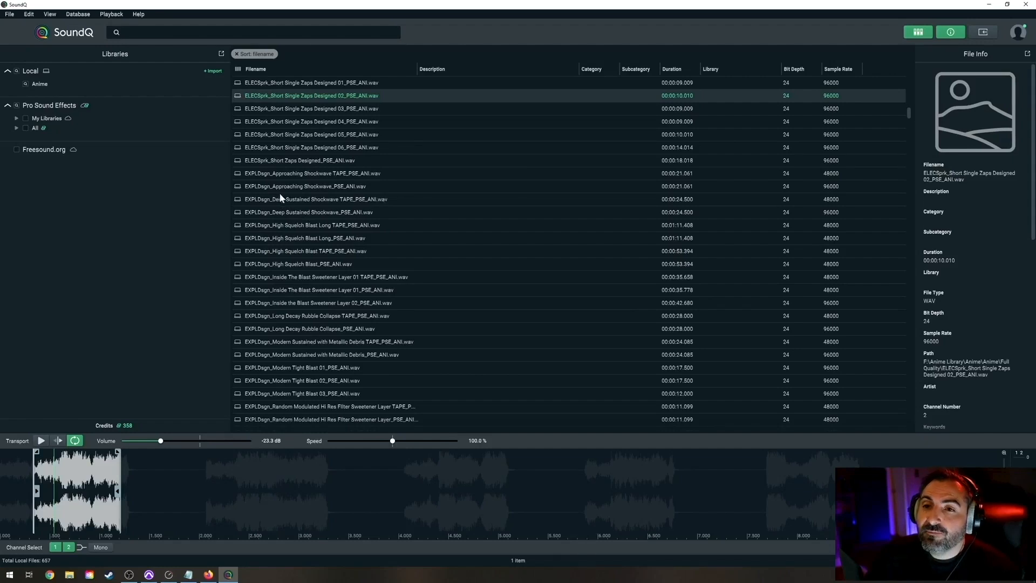
pyautogui.click(302, 197)
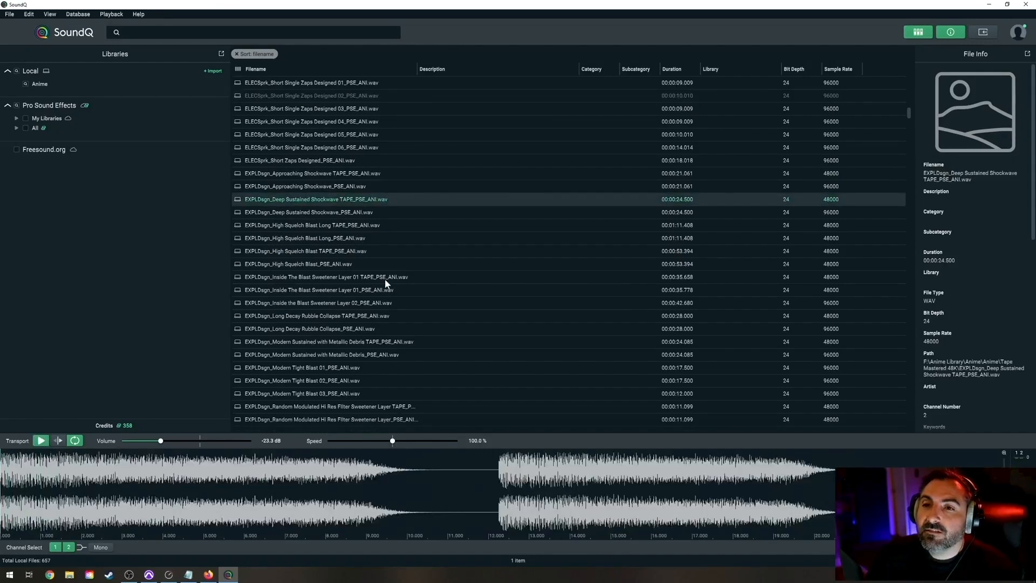
pyautogui.press('space')
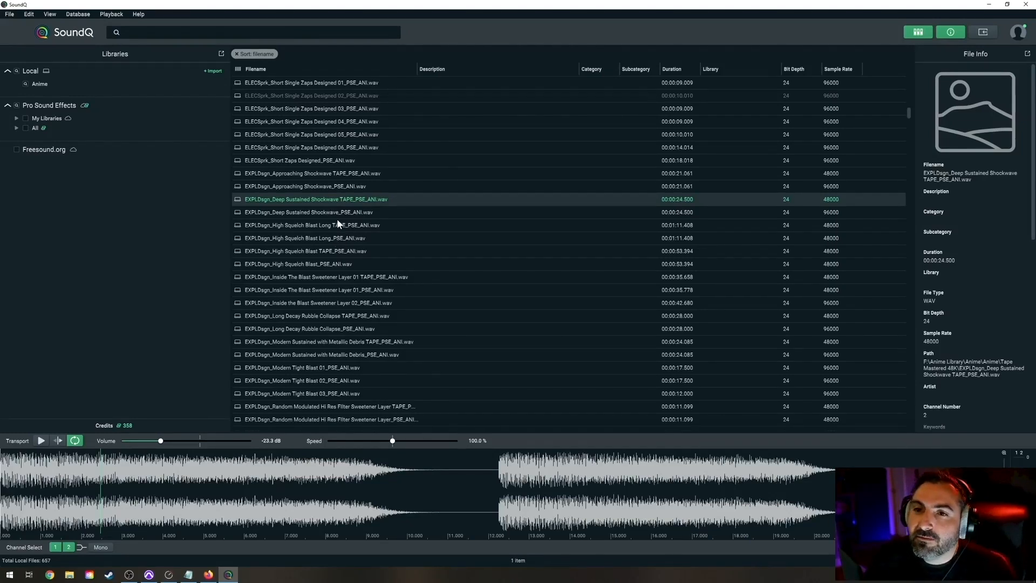
pyautogui.click(304, 238)
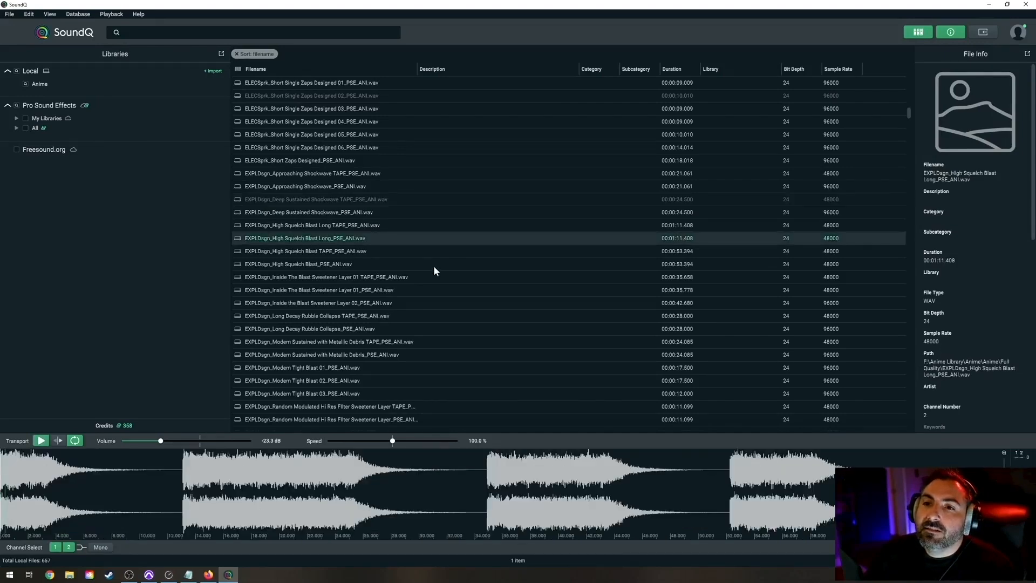
pyautogui.click(304, 251)
pyautogui.click(336, 266)
# Compare the TAPE and full-quality versions of Inside The Blast Sweetener Layer 01 and Long Decay Rubble Collapse by ear.
pyautogui.click(316, 275)
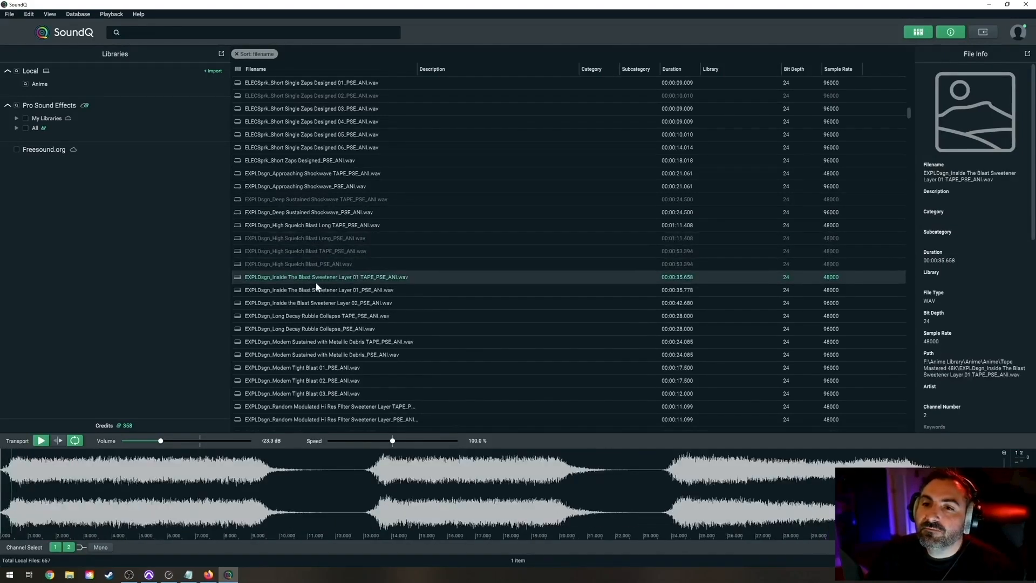
pyautogui.click(322, 291)
pyautogui.scroll(-3, 292, 281)
pyautogui.press('space')
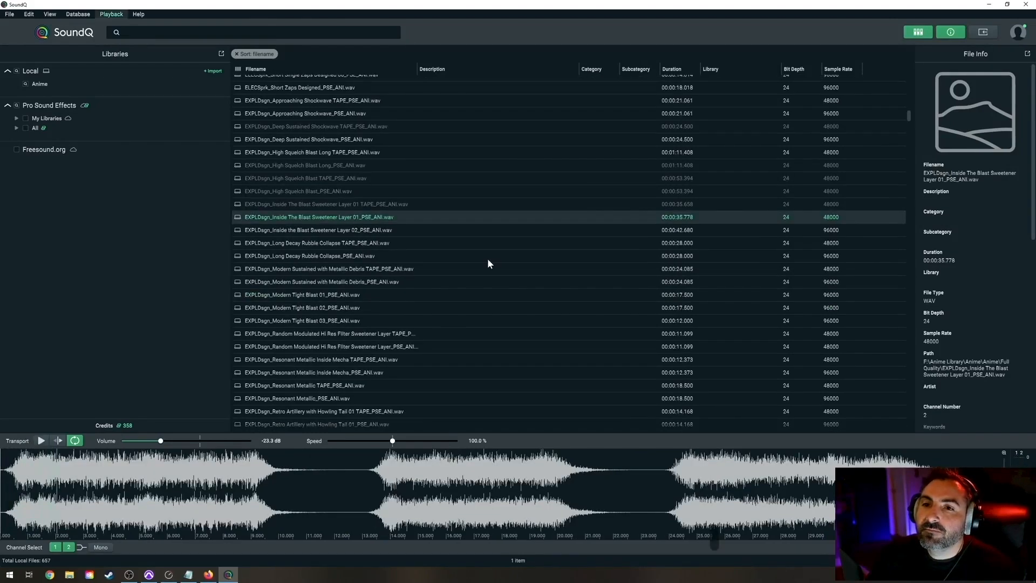
pyautogui.click(324, 243)
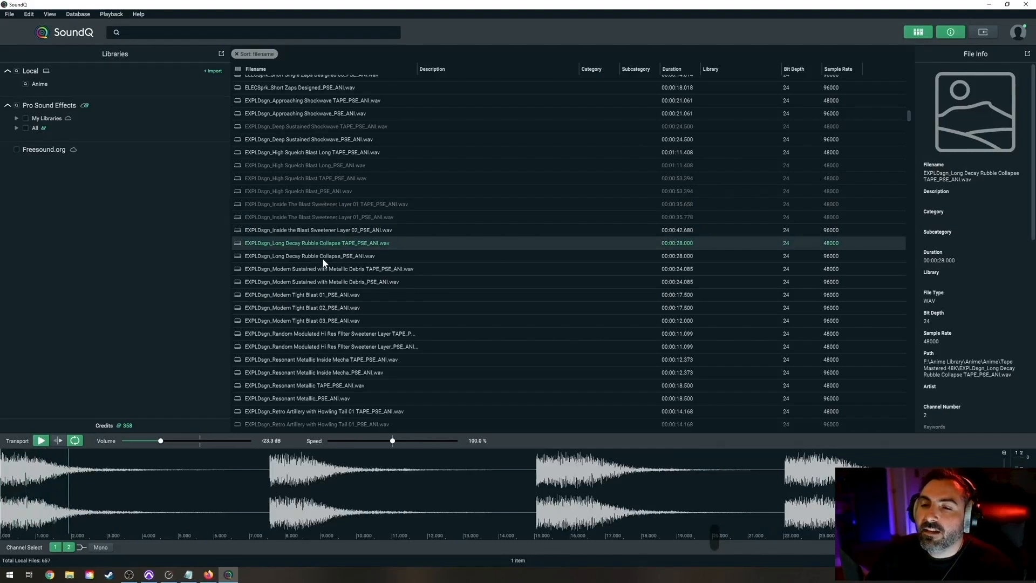
pyautogui.click(323, 256)
pyautogui.press('space')
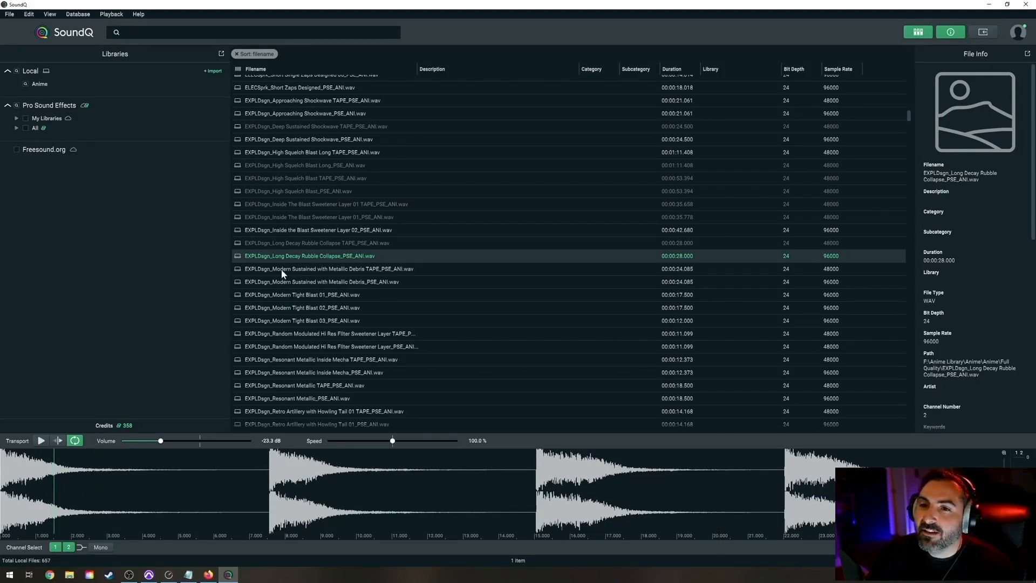
# Audition the full-quality Modern Sustained with Metallic Debris file and Modern Tight Blast 02.
pyautogui.click(272, 281)
pyautogui.scroll(-2, 286, 296)
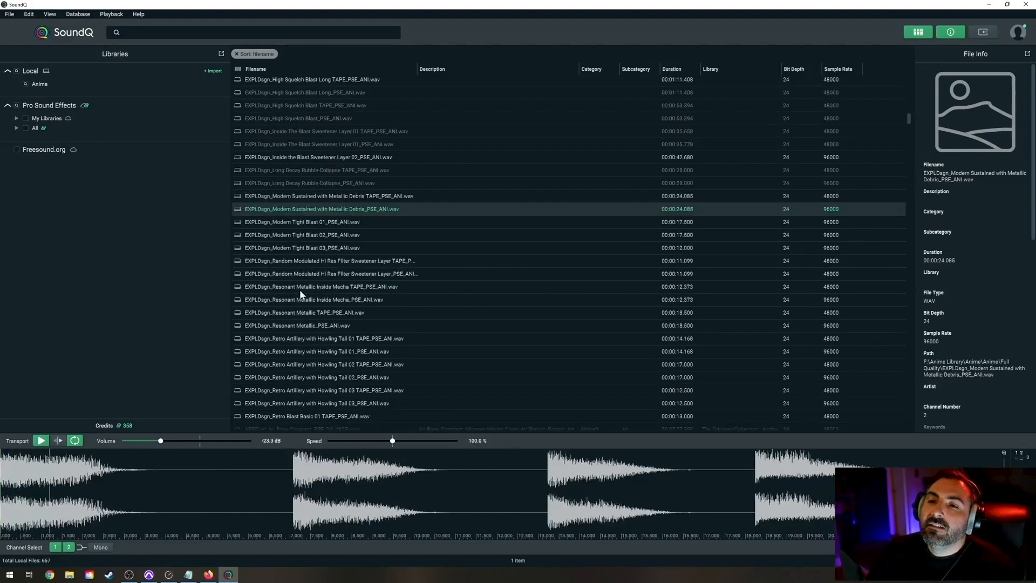
pyautogui.click(297, 233)
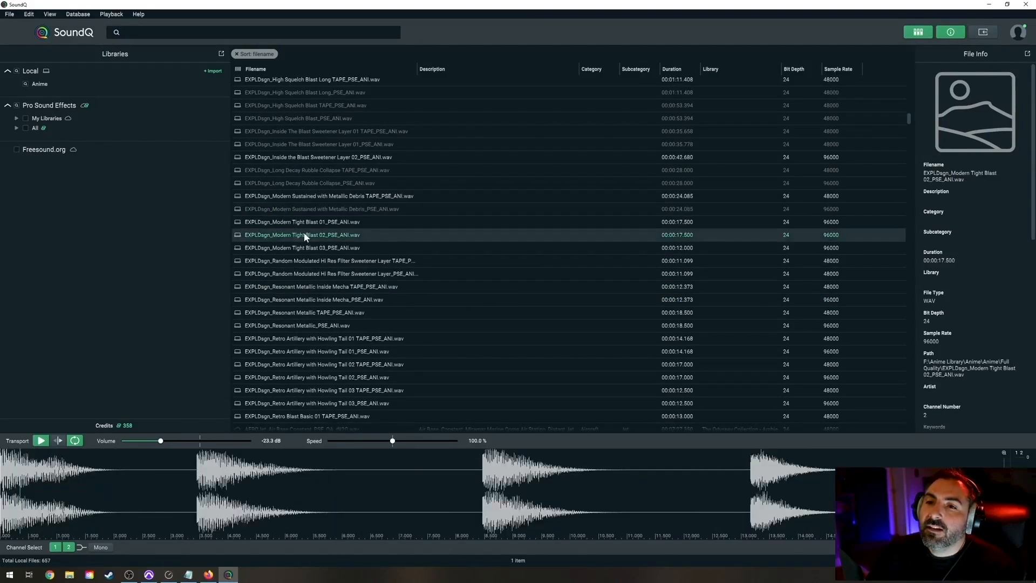
# Compare Modern Tight Blast 01, 02 and 03 by ear, and stop playback on Modern Tight Blast 03.
pyautogui.click(300, 222)
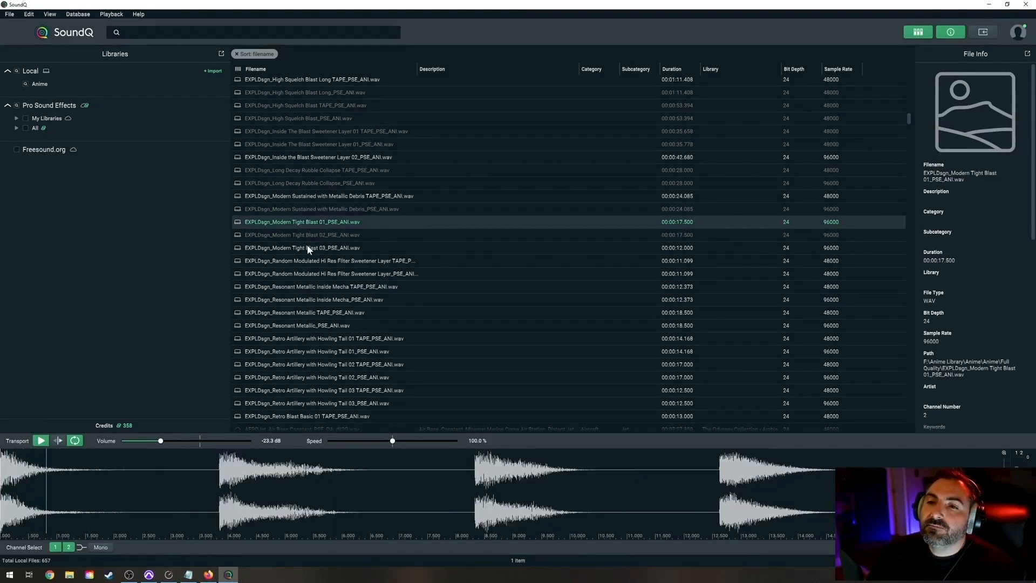
pyautogui.click(309, 246)
pyautogui.click(308, 222)
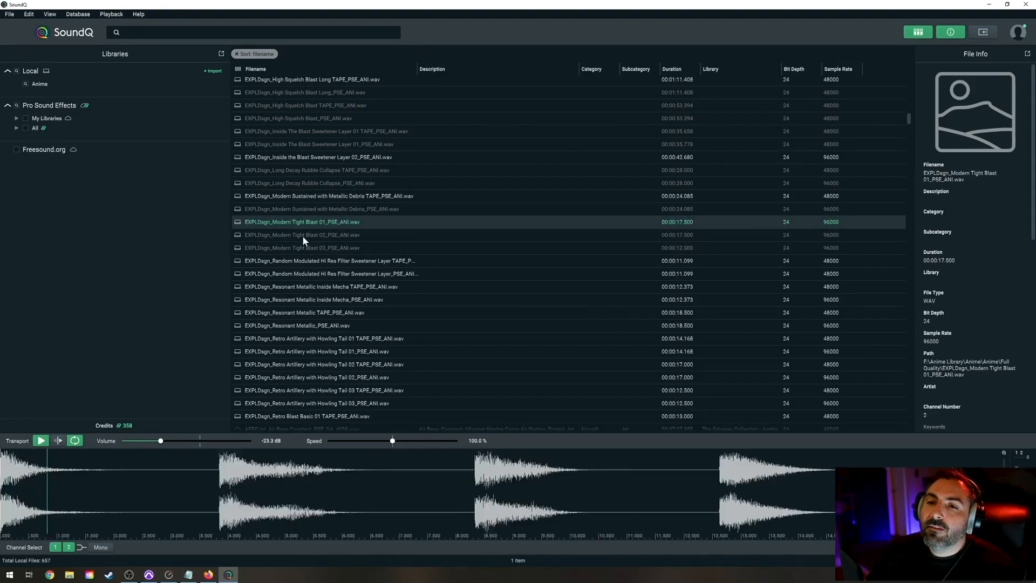
pyautogui.click(310, 234)
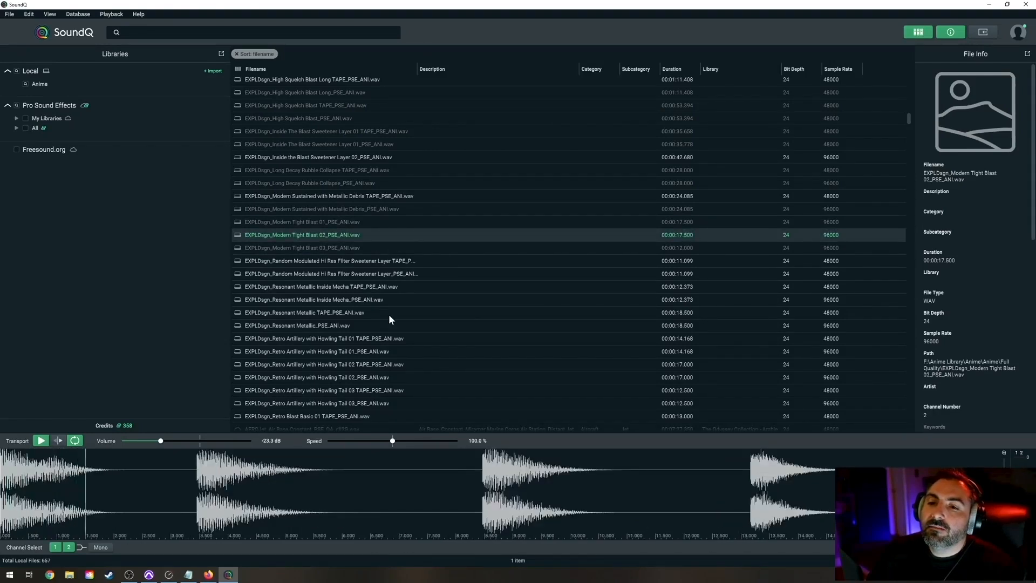
pyautogui.click(310, 247)
pyautogui.press('space')
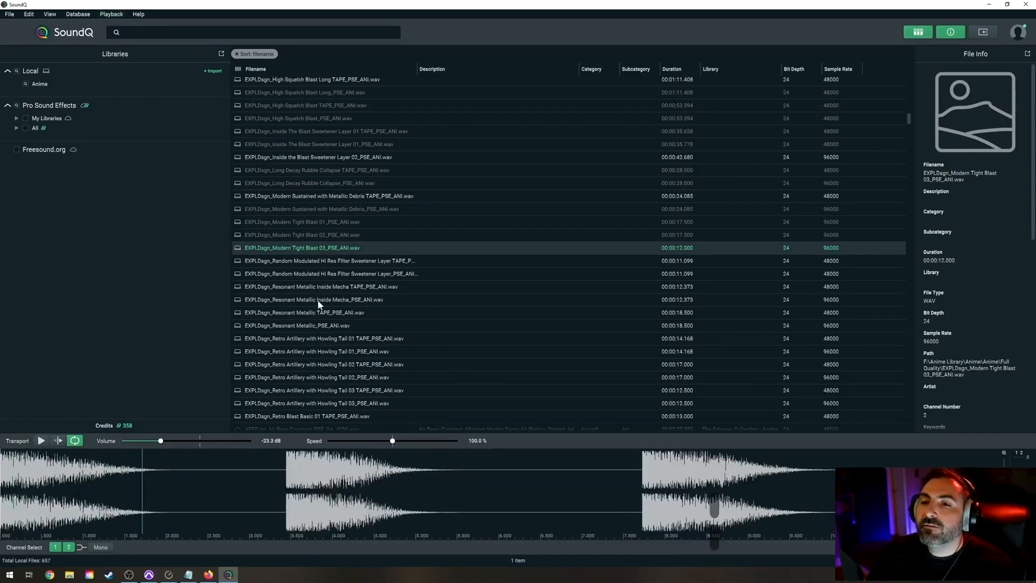
# Browse the file list from the designed explosions through the fight impacts to the mecha weapon sounds.
pyautogui.scroll(-7, 345, 277)
pyautogui.scroll(5, 306, 254)
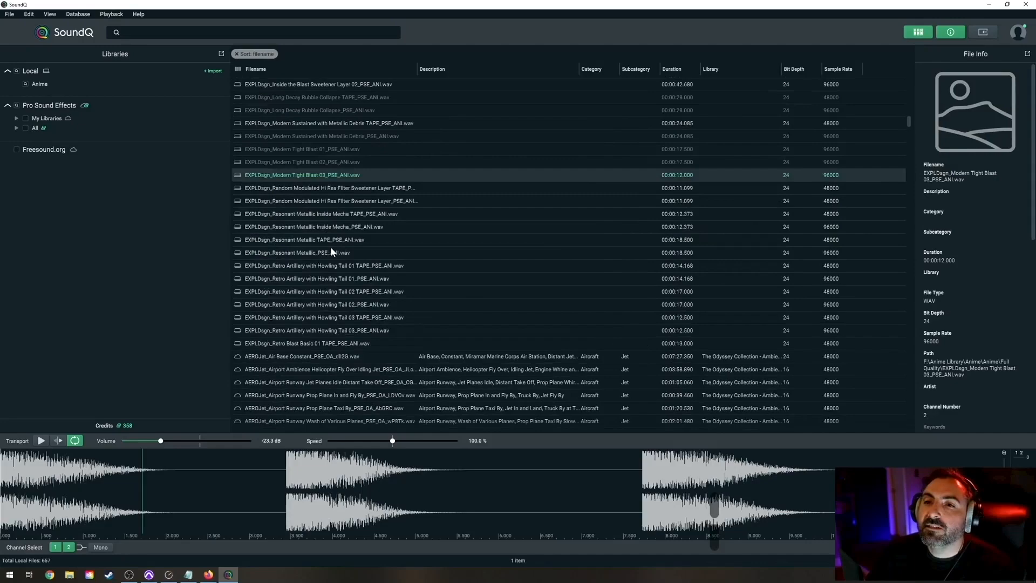
pyautogui.scroll(-8, 334, 232)
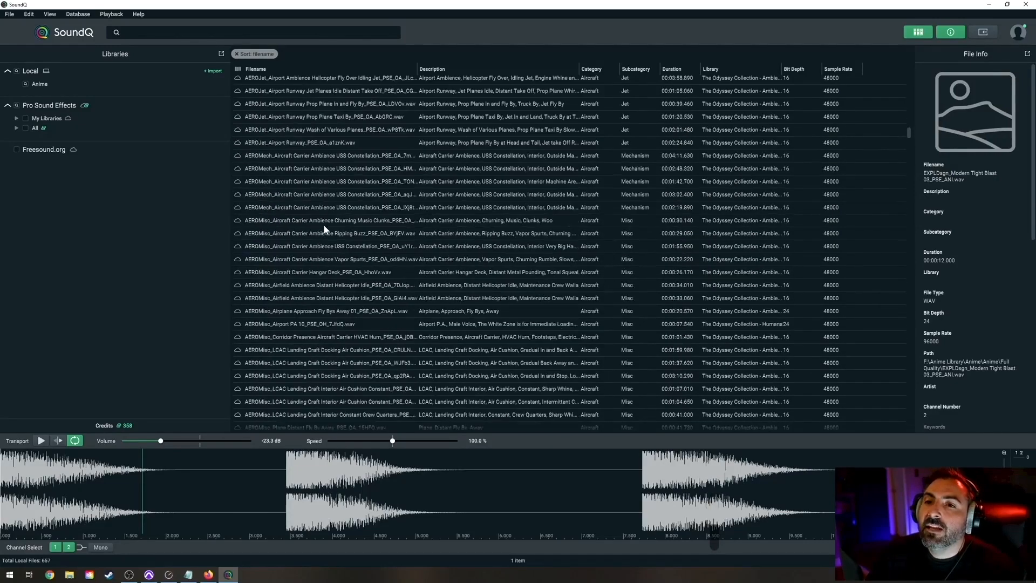
pyautogui.scroll(6, 356, 216)
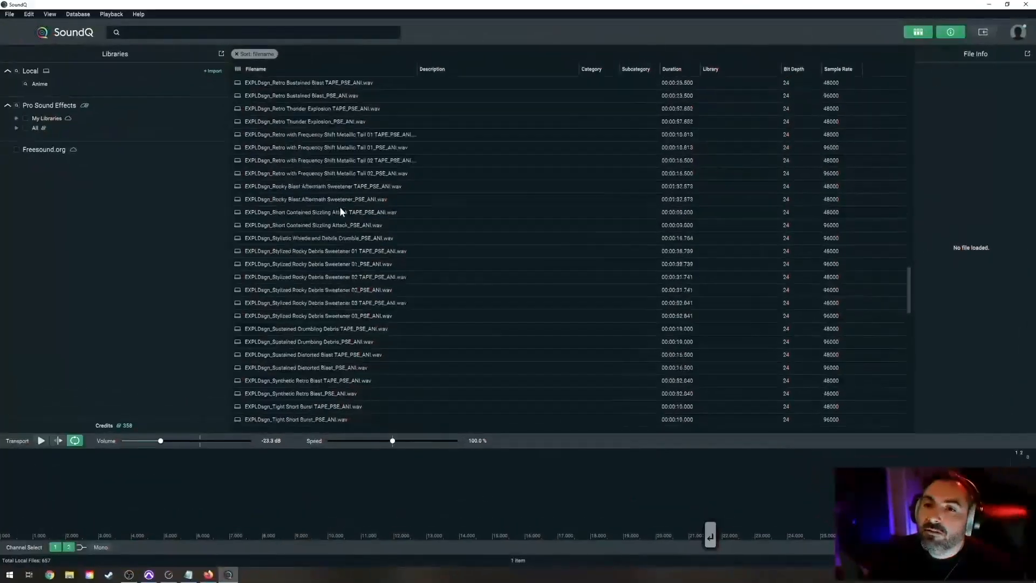
pyautogui.scroll(-2, 337, 210)
pyautogui.scroll(-8, 329, 226)
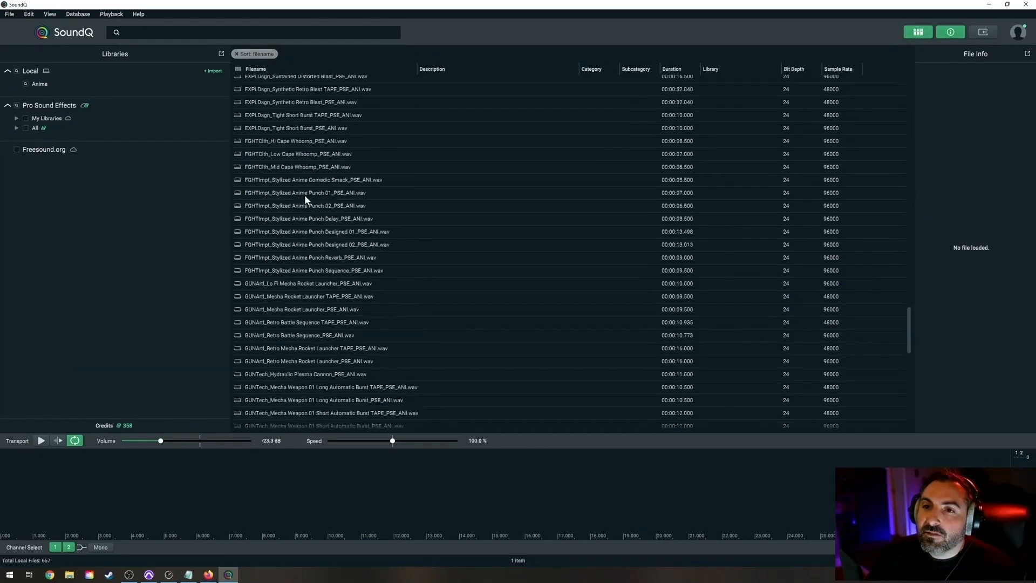
pyautogui.scroll(-4, 300, 186)
pyautogui.scroll(-20, 302, 215)
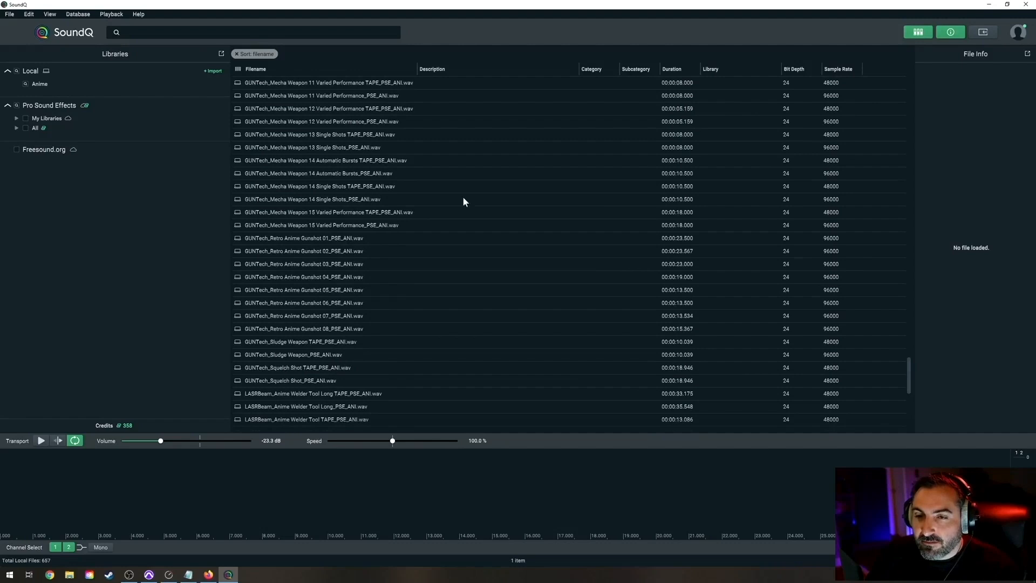
pyautogui.scroll(6, 456, 187)
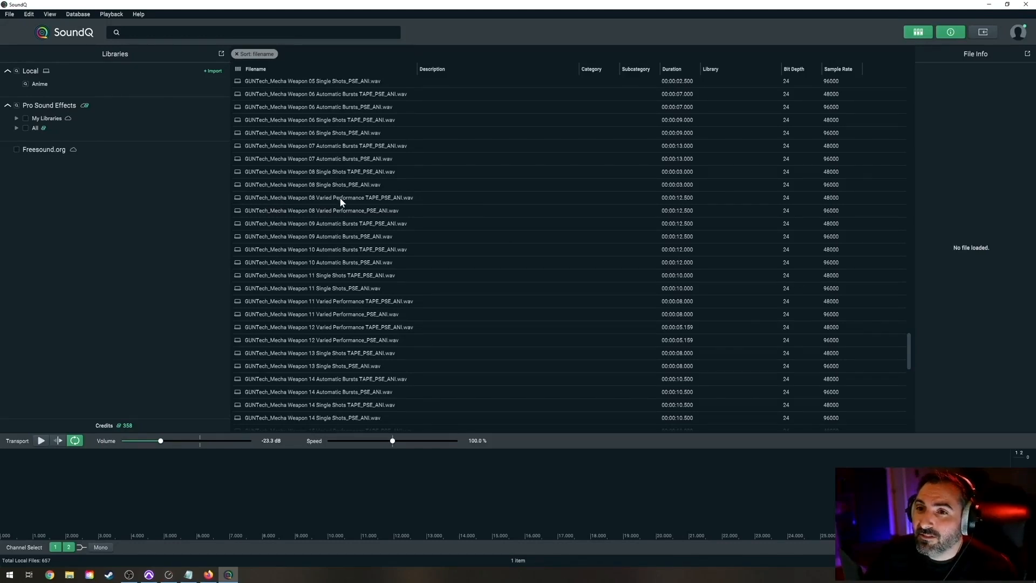
# Audition the TAPE versions of Mecha Weapon 08 Varied Performance, 09 and 10 Automatic Bursts, and 11 Single Shots and Varied Performance.
pyautogui.click(317, 200)
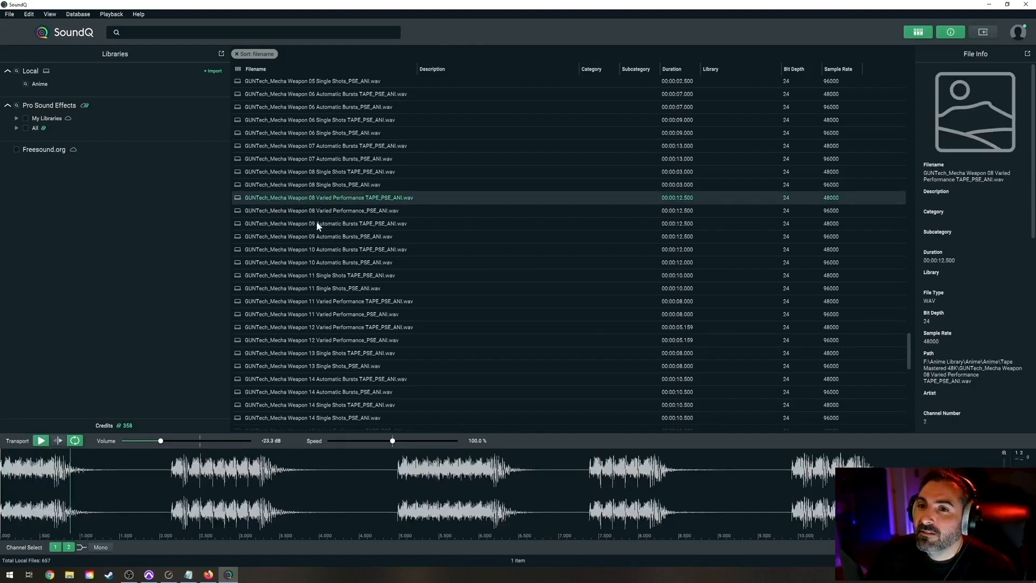
pyautogui.click(316, 222)
pyautogui.click(316, 249)
pyautogui.click(324, 275)
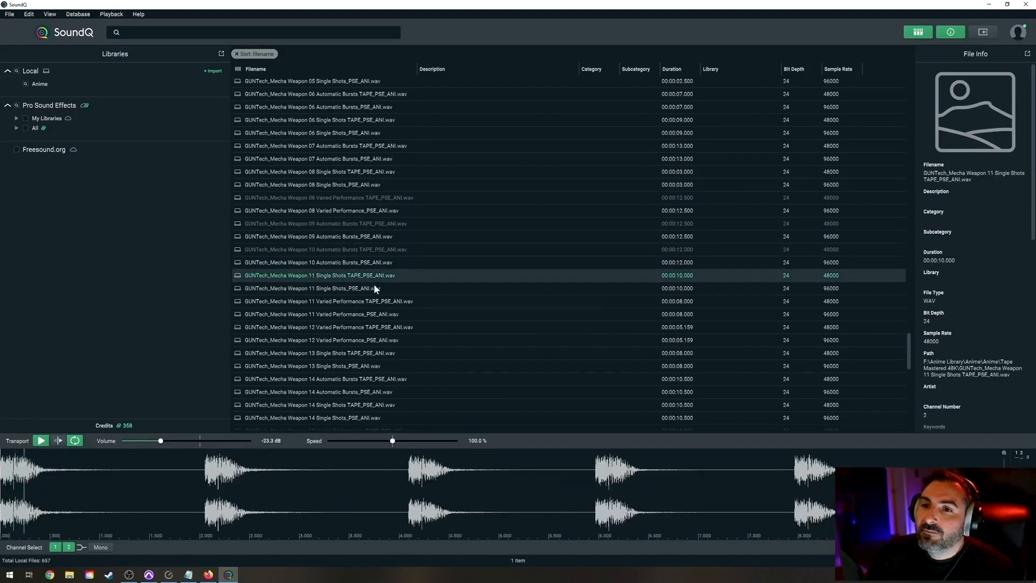
pyautogui.click(317, 300)
pyautogui.click(339, 275)
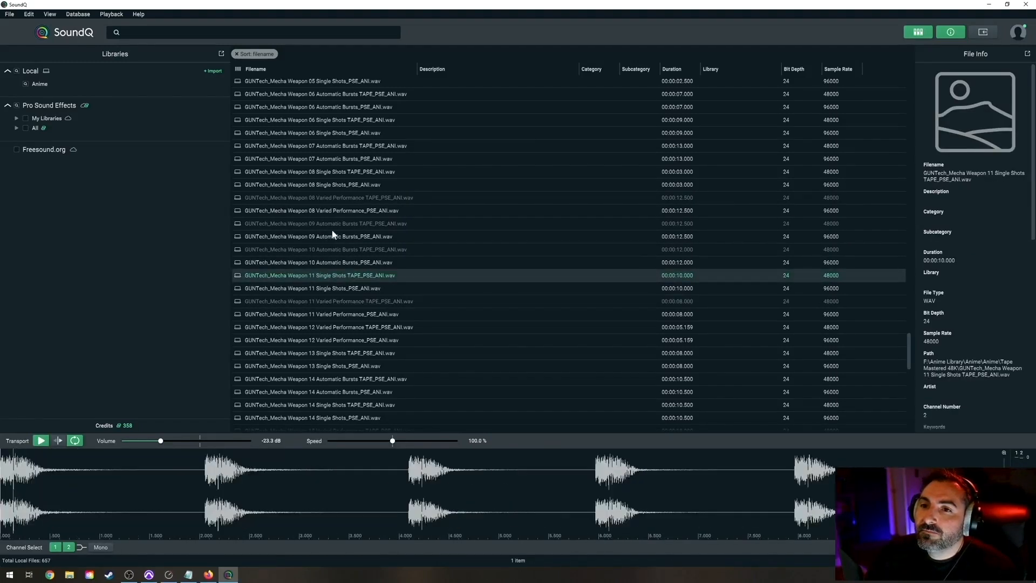
# Audition both Mecha Weapon 07 Automatic Bursts files, 06 Single Shots TAPE, 06 Automatic Bursts TAPE and 05 Single Shots.
pyautogui.click(331, 160)
pyautogui.click(332, 146)
pyautogui.click(331, 121)
pyautogui.click(332, 95)
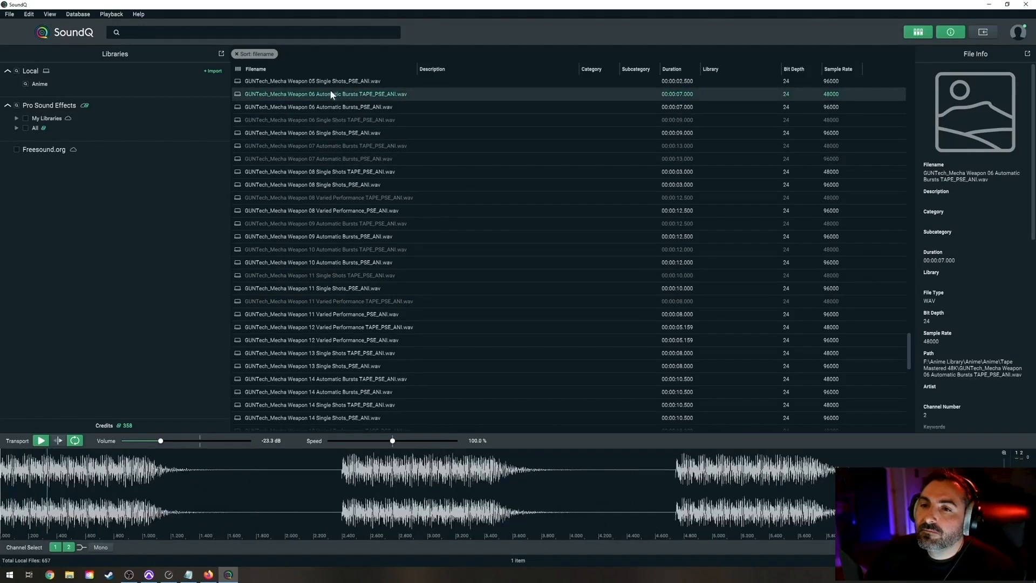
pyautogui.click(334, 82)
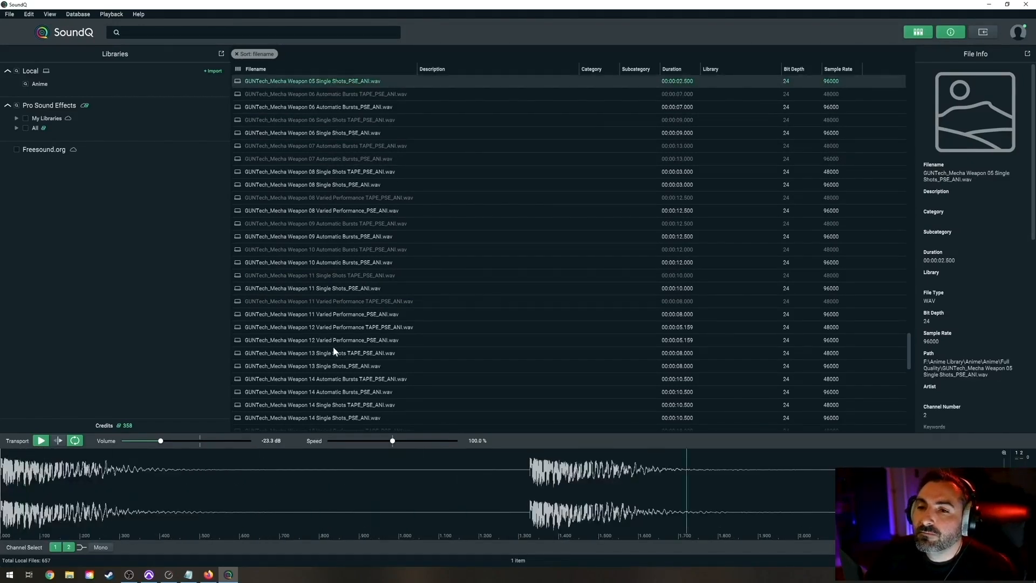
# Audition Mecha Weapon 12 Varied Performance and both versions of 13 Single Shots and 14 Automatic Bursts.
pyautogui.click(345, 340)
pyautogui.click(351, 355)
pyautogui.click(322, 366)
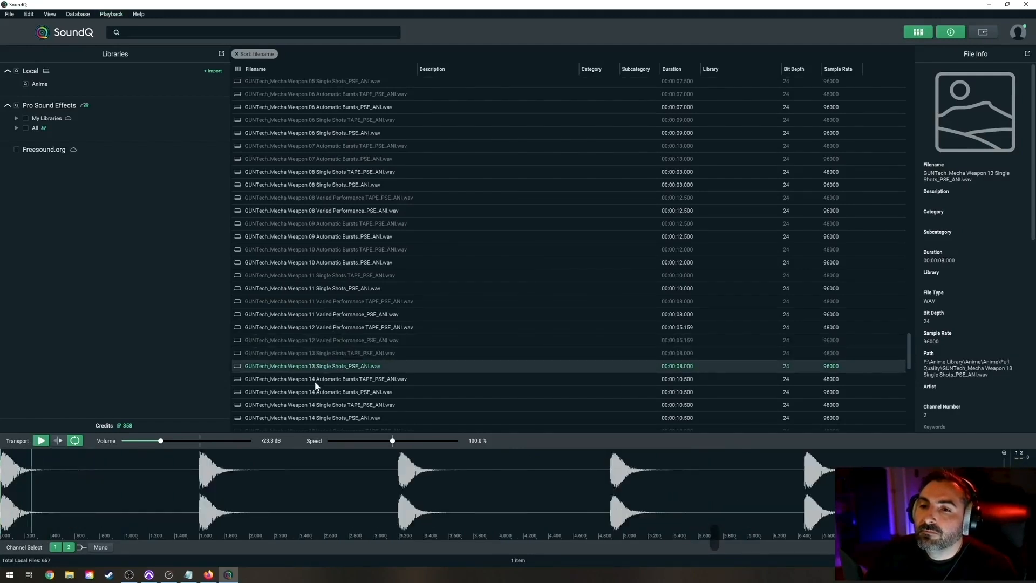
pyautogui.click(315, 380)
pyautogui.click(315, 390)
# Audition Retro Anime Gunshot 02 and Mecha Weapon 15 Varied Performance TAPE, and stop playback.
pyautogui.scroll(-4, 344, 332)
pyautogui.click(297, 252)
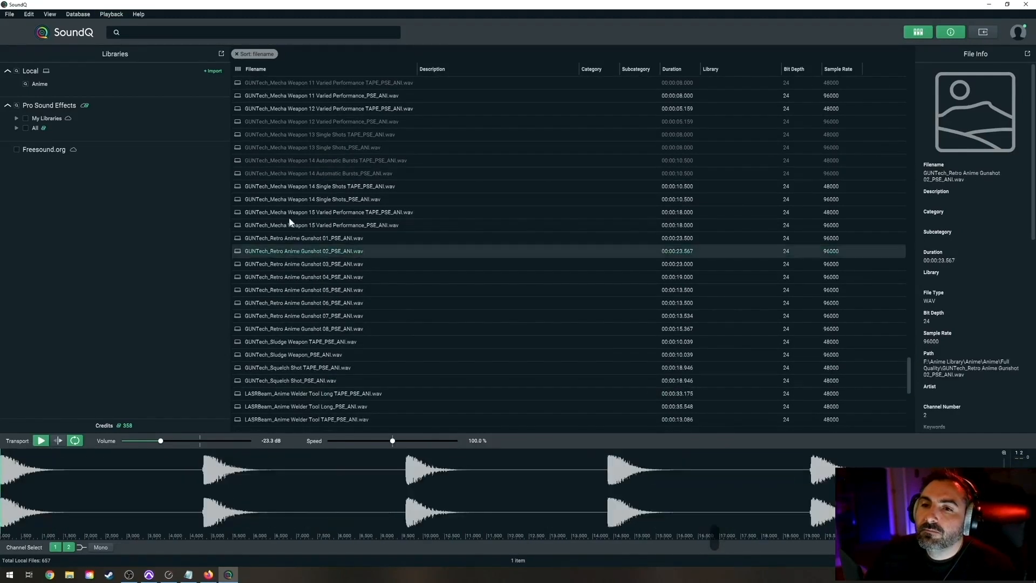
pyautogui.click(296, 213)
pyautogui.press('space')
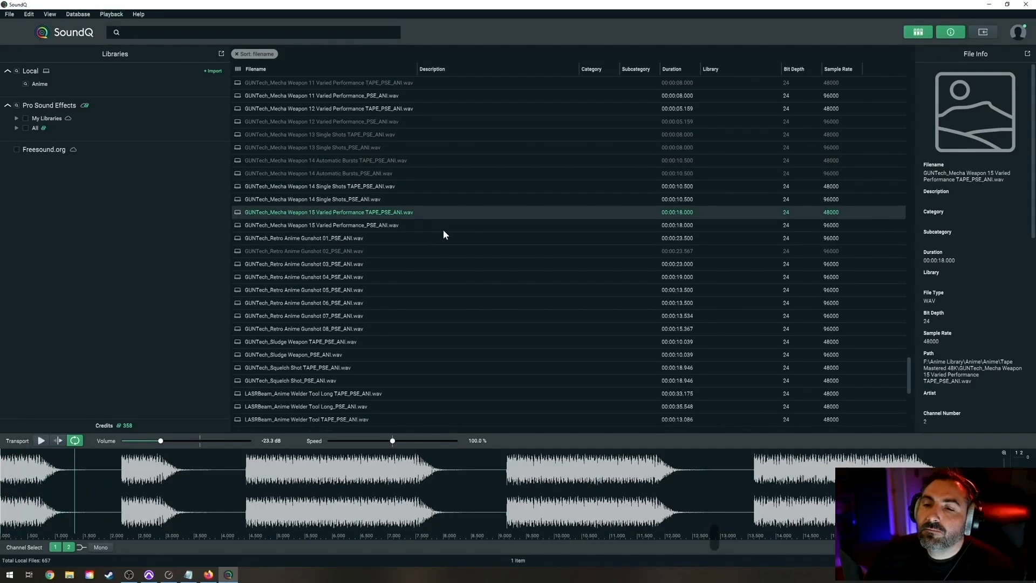
# Find the laser beam sounds and audition Anime Welder Tool Long TAPE, Anime Welder Tool Long and Anime Welder Tool TAPE.
pyautogui.scroll(4, 497, 292)
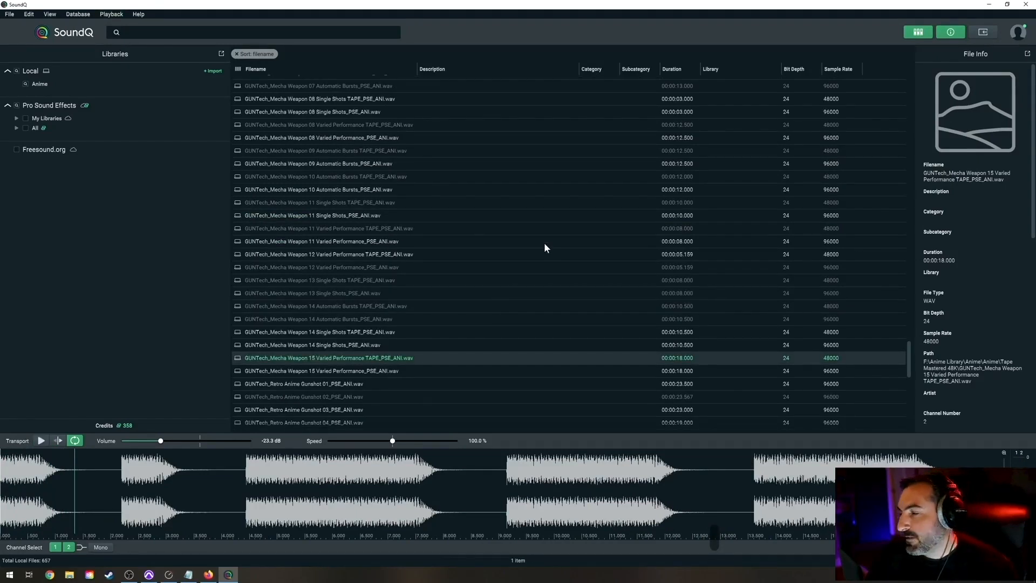
pyautogui.scroll(-4, 480, 302)
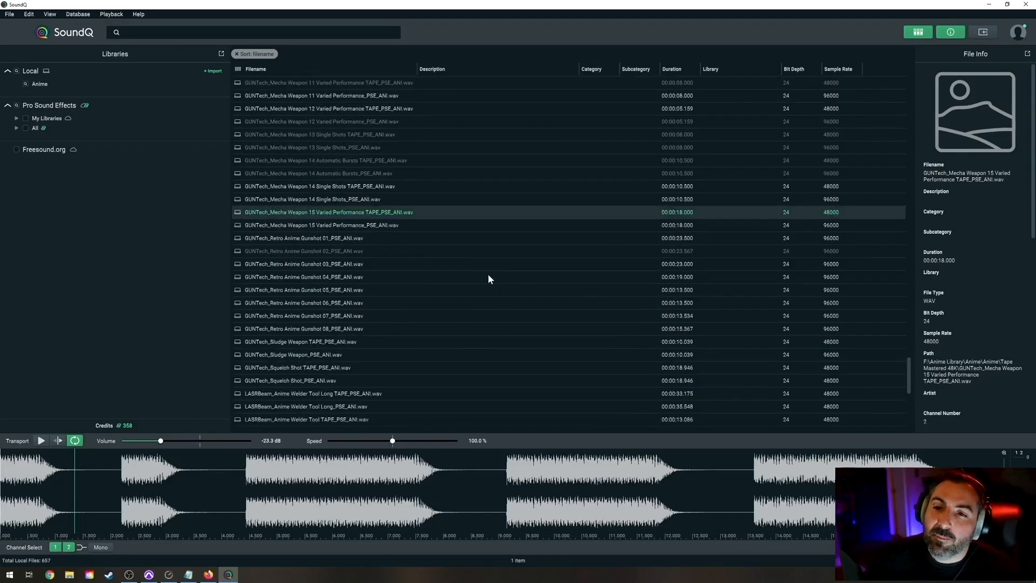
pyautogui.scroll(-4, 485, 248)
pyautogui.scroll(4, 391, 230)
pyautogui.scroll(-4, 445, 302)
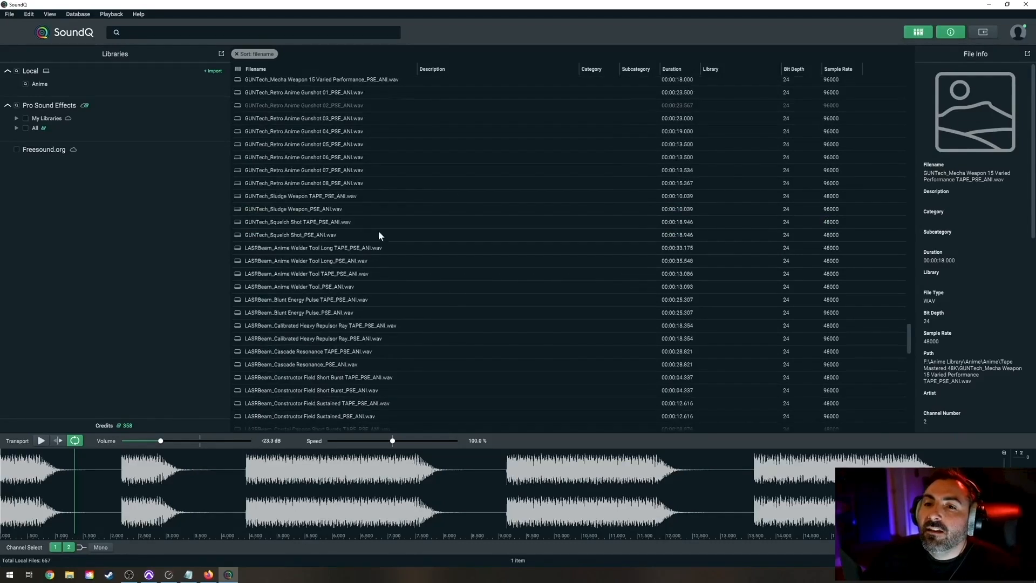
pyautogui.scroll(-4, 416, 280)
pyautogui.scroll(4, 427, 274)
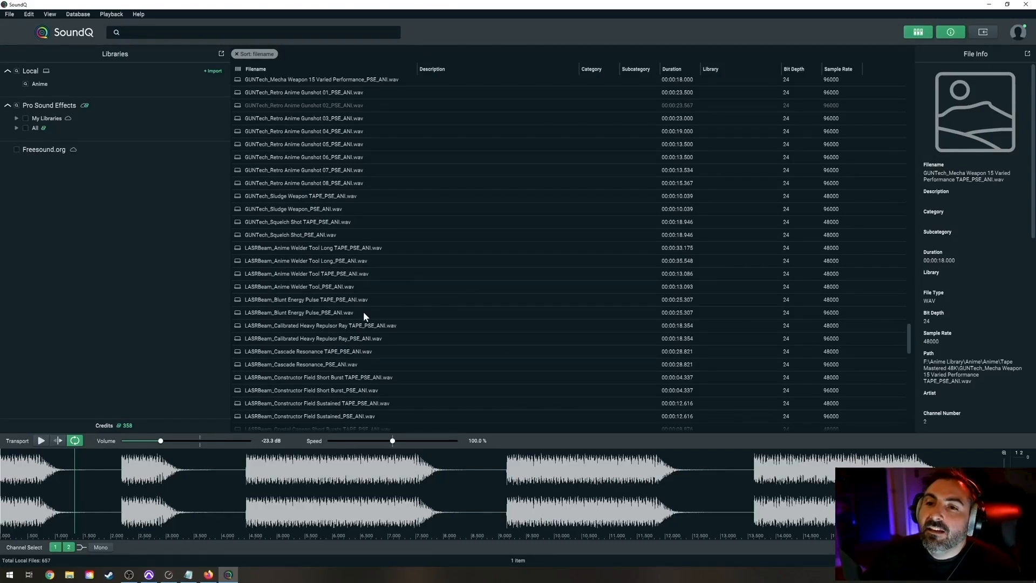
pyautogui.click(300, 247)
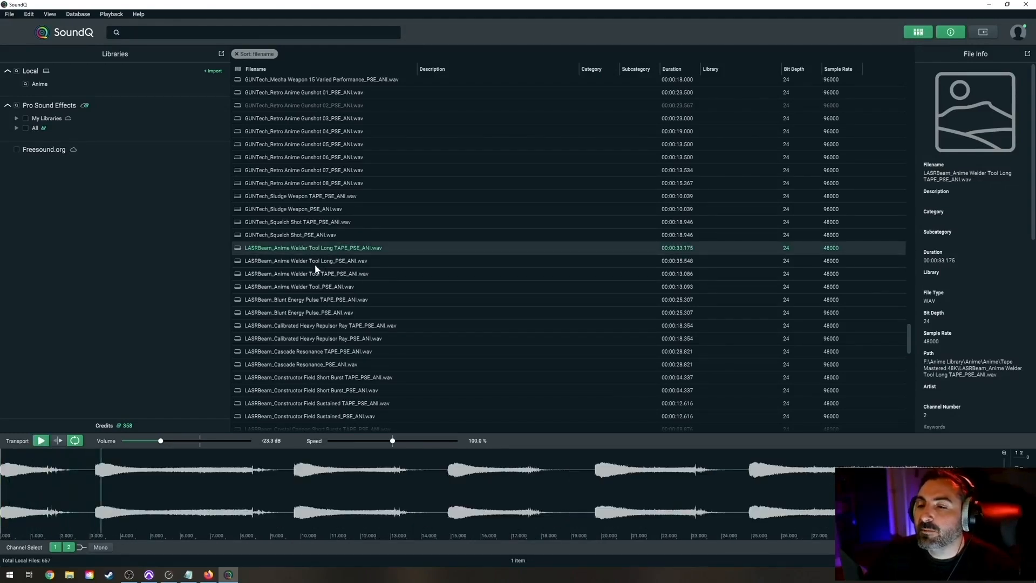
pyautogui.click(286, 260)
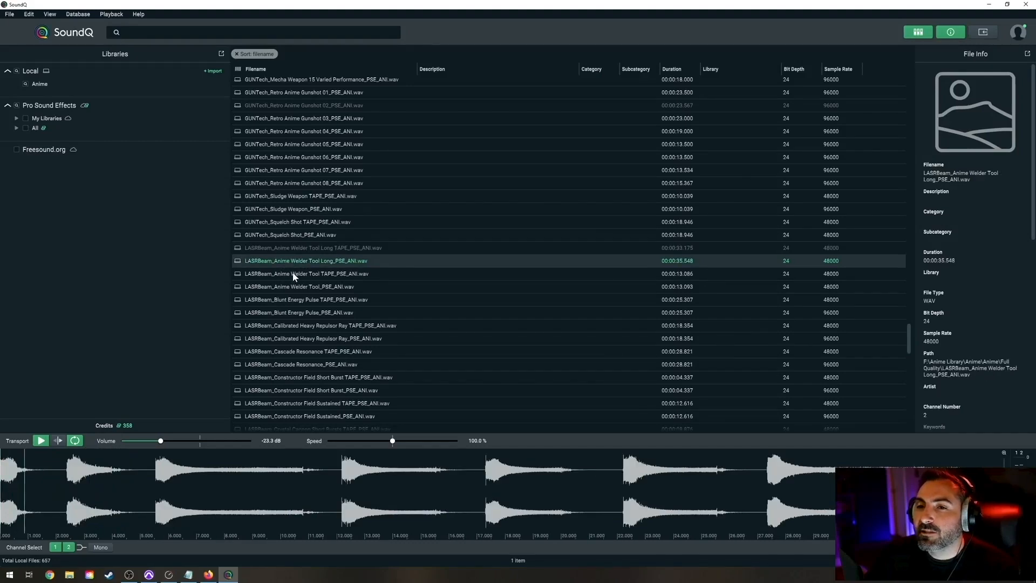
pyautogui.click(292, 273)
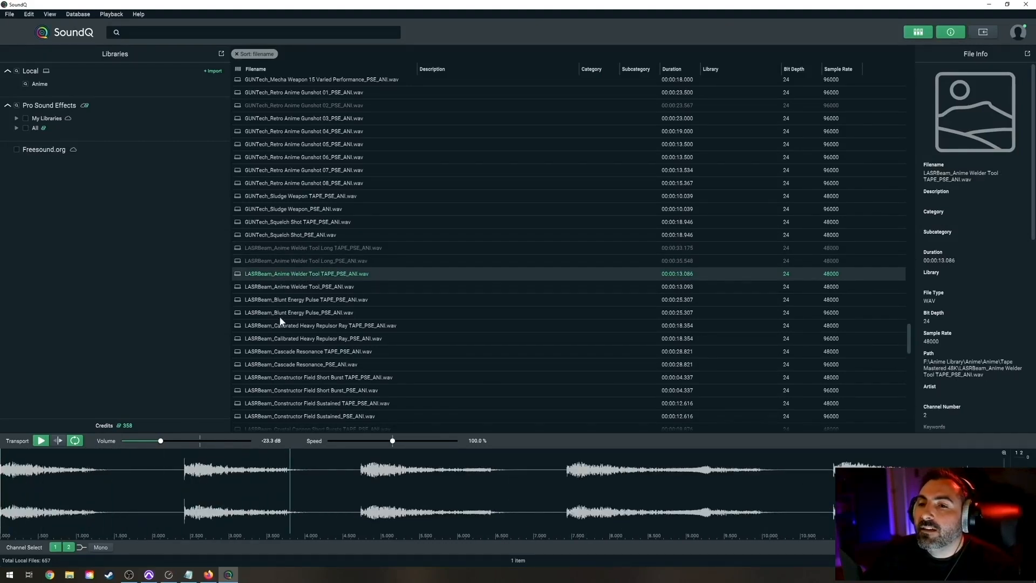
# Loop the second burst of Anime Welder Tool TAPE, clear the selection and replay from within that burst.
pyautogui.click(175, 467)
pyautogui.moveTo(175, 479); pyautogui.dragTo(338, 479)
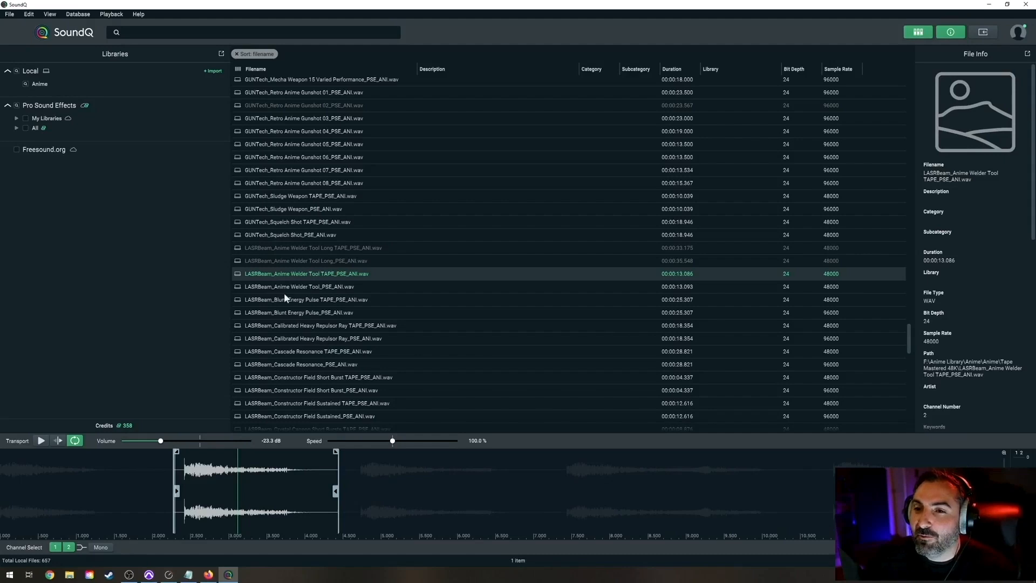
pyautogui.click(182, 470)
pyautogui.press('space')
pyautogui.click(199, 494)
pyautogui.press('space')
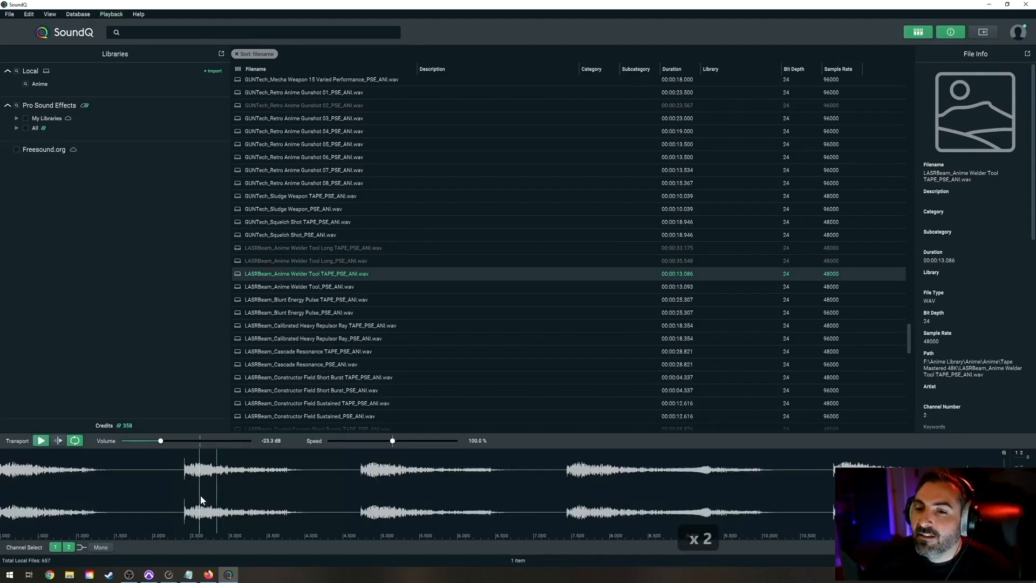
# Audition the full-quality Anime Welder Tool file and both versions of Blunt Energy Pulse.
pyautogui.click(297, 286)
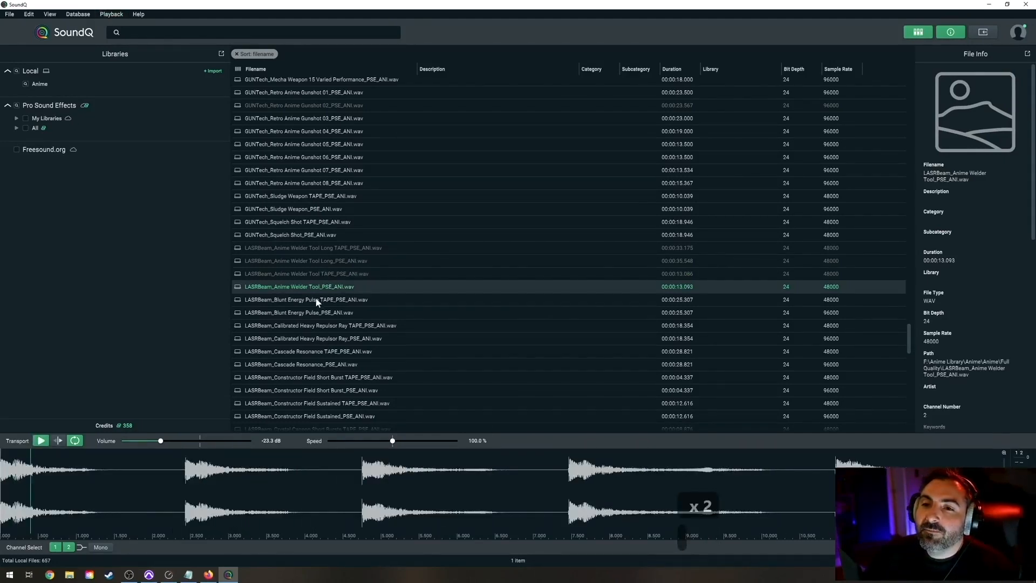
pyautogui.click(286, 300)
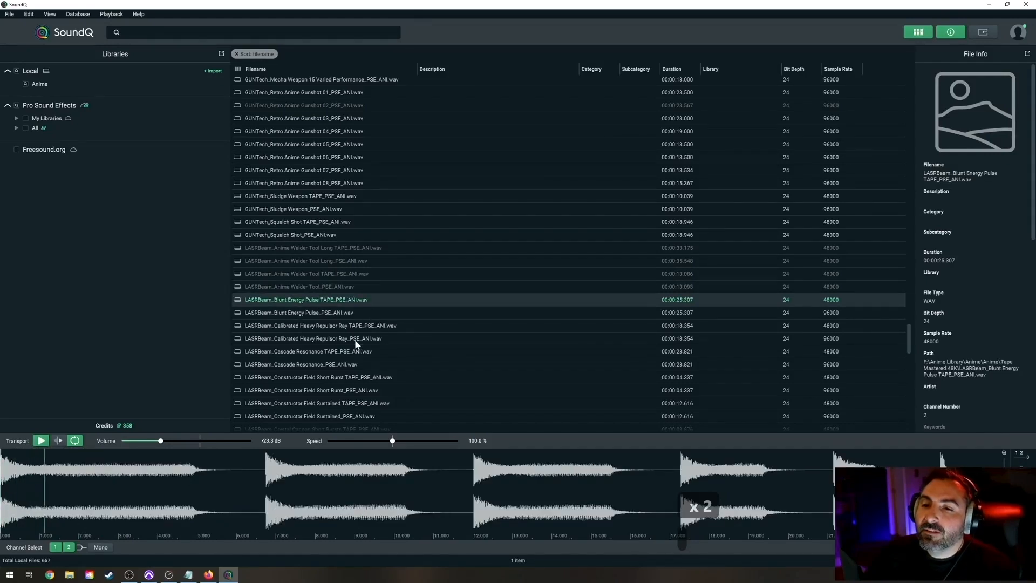
pyautogui.scroll(-3, 377, 342)
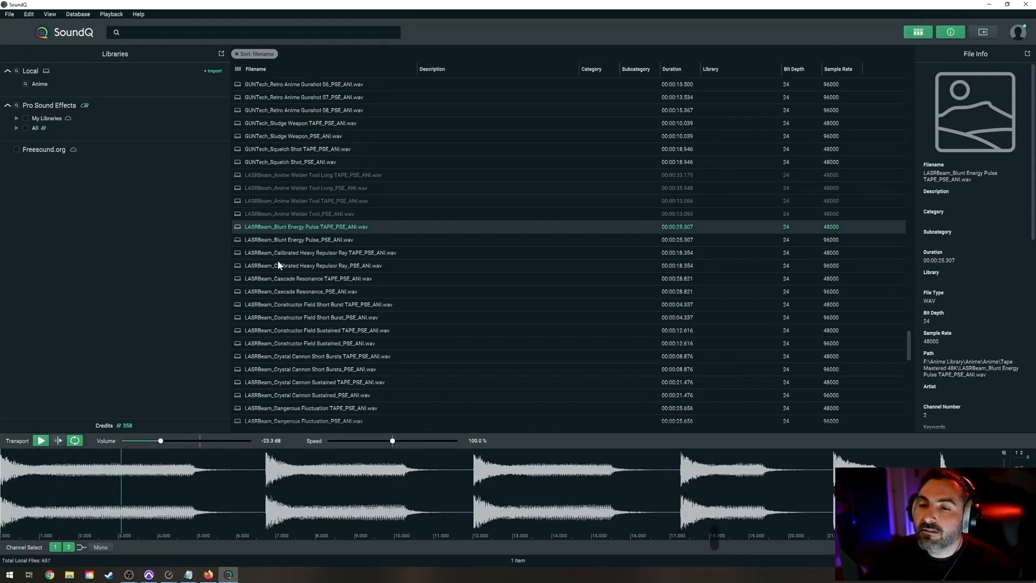
pyautogui.click(294, 242)
# Compare the TAPE and full-quality versions of Calibrated Heavy Repulsor Ray and Cascade Resonance by ear.
pyautogui.click(298, 255)
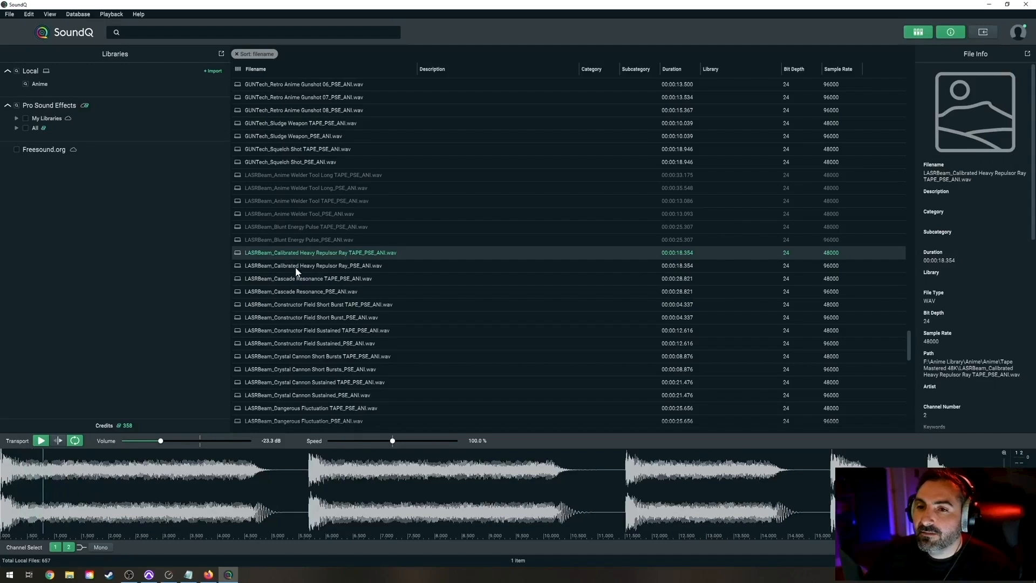
pyautogui.click(295, 266)
pyautogui.click(301, 279)
pyautogui.click(297, 291)
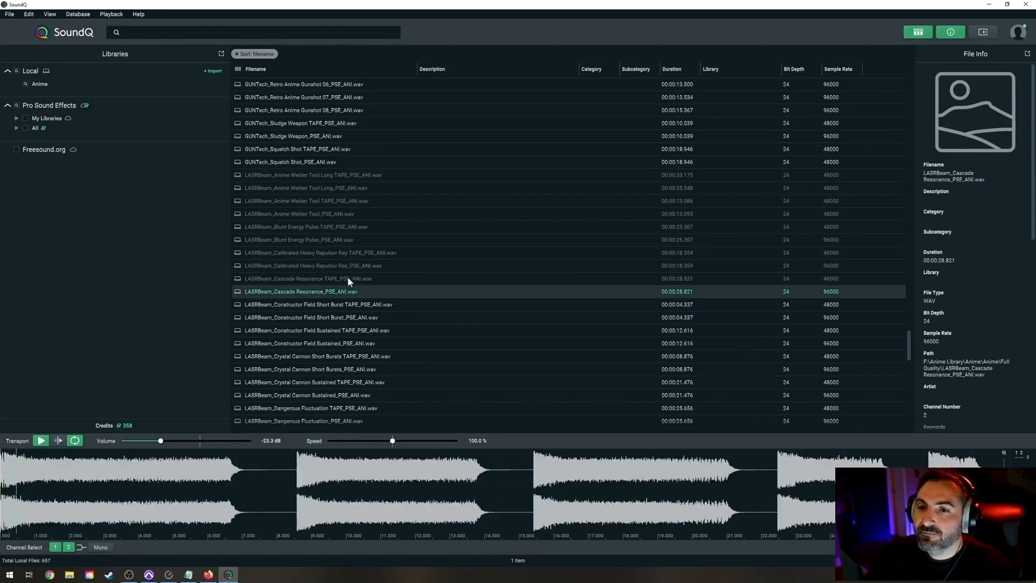
# Audition both versions of Crystal Cannon Short Bursts and the Crystal Cannon Sustained TAPE file.
pyautogui.scroll(-6, 301, 254)
pyautogui.click(285, 212)
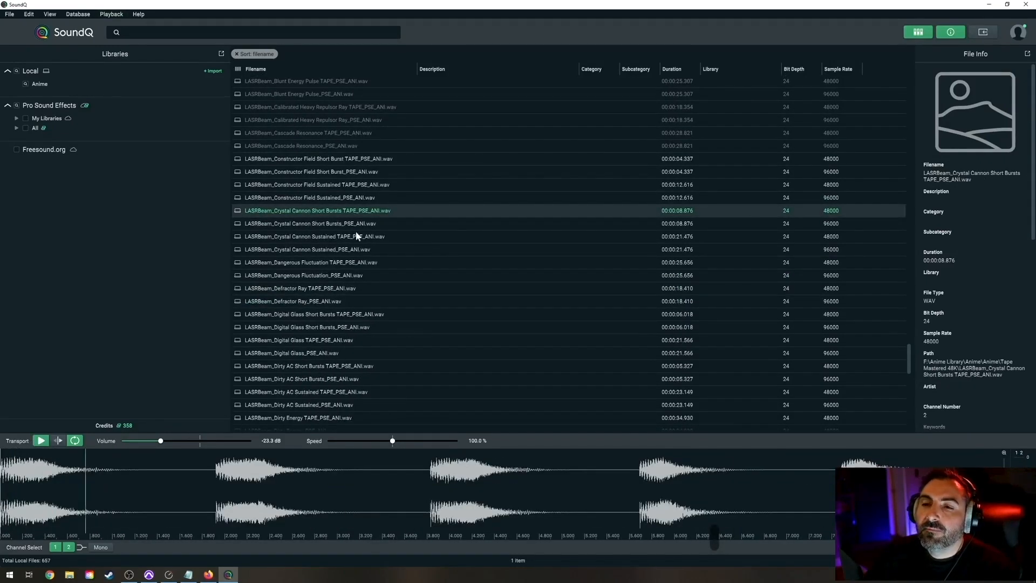
pyautogui.click(319, 224)
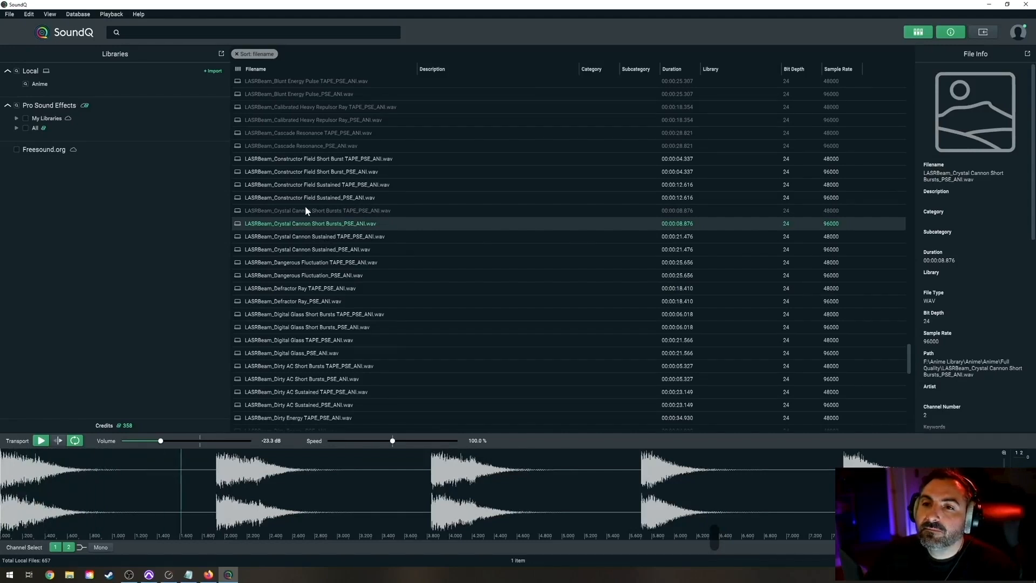
pyautogui.click(300, 234)
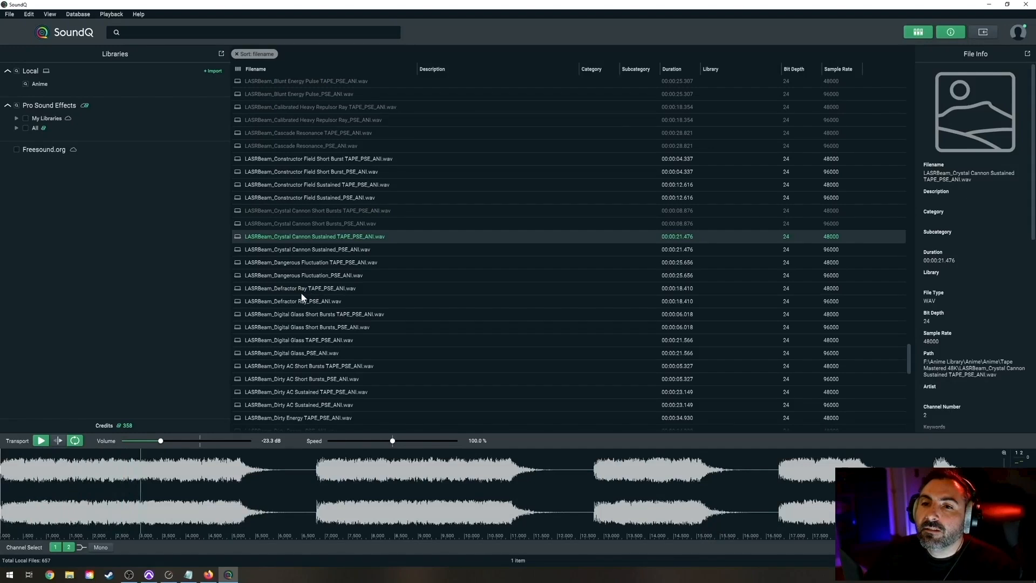
# Audition the second burst of Crystal Cannon Sustained TAPE, replaying from near its end through the decay.
pyautogui.press('space')
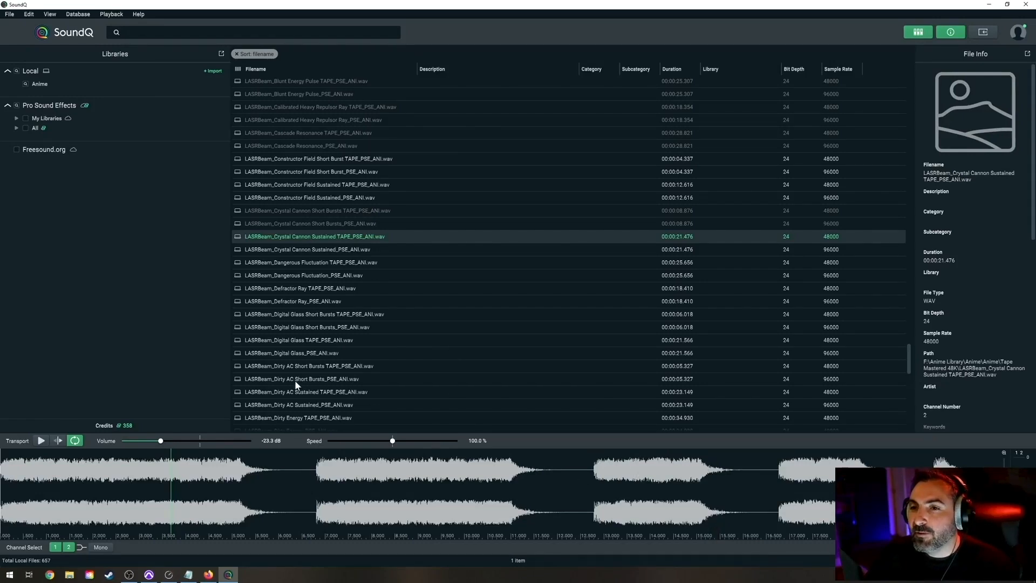
pyautogui.click(305, 467)
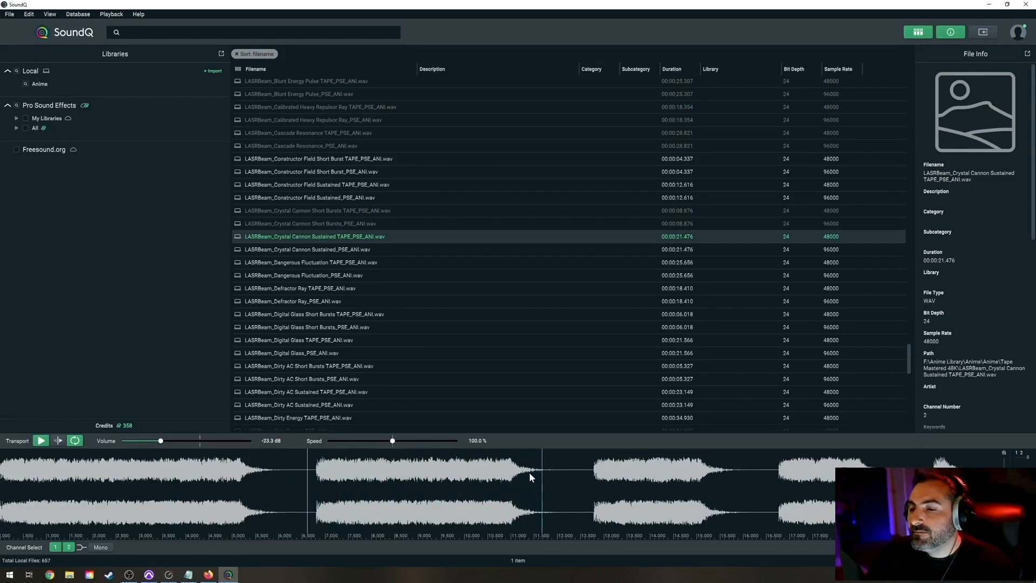
pyautogui.click(477, 463)
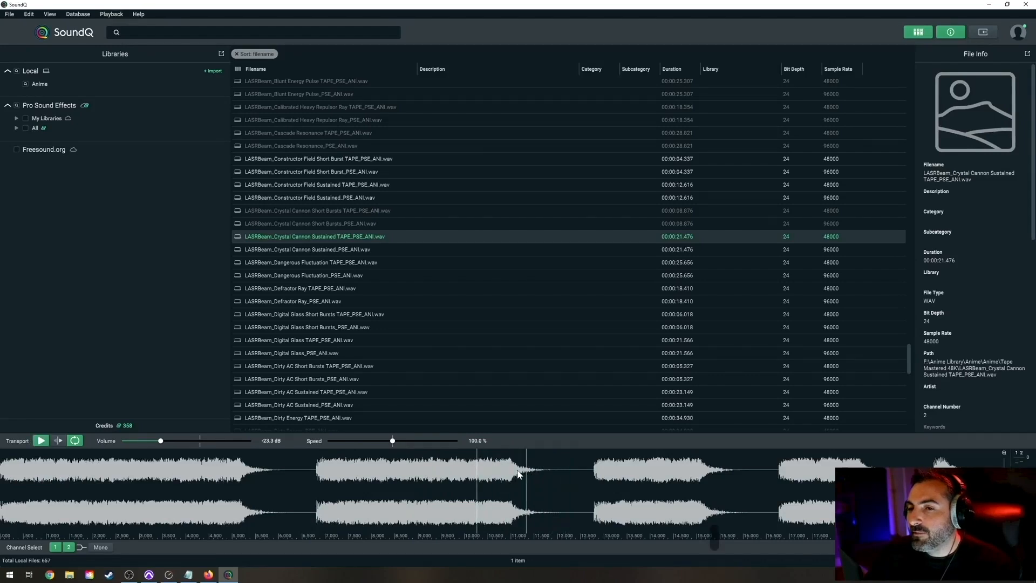
pyautogui.press('space')
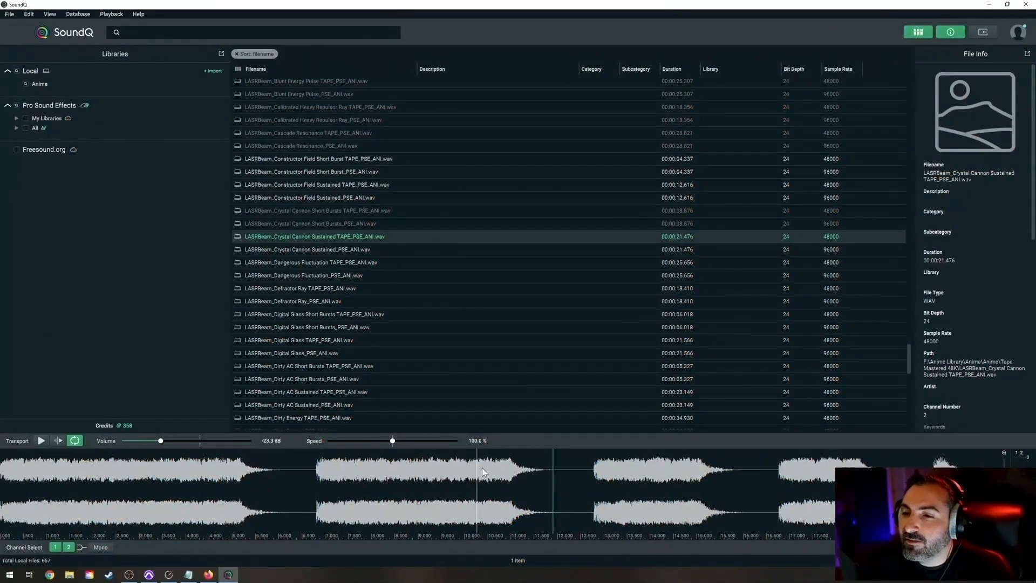
# Play the third burst of Crystal Cannon Sustained TAPE, restarting from just inside the burst.
pyautogui.click(577, 480)
pyautogui.press('space')
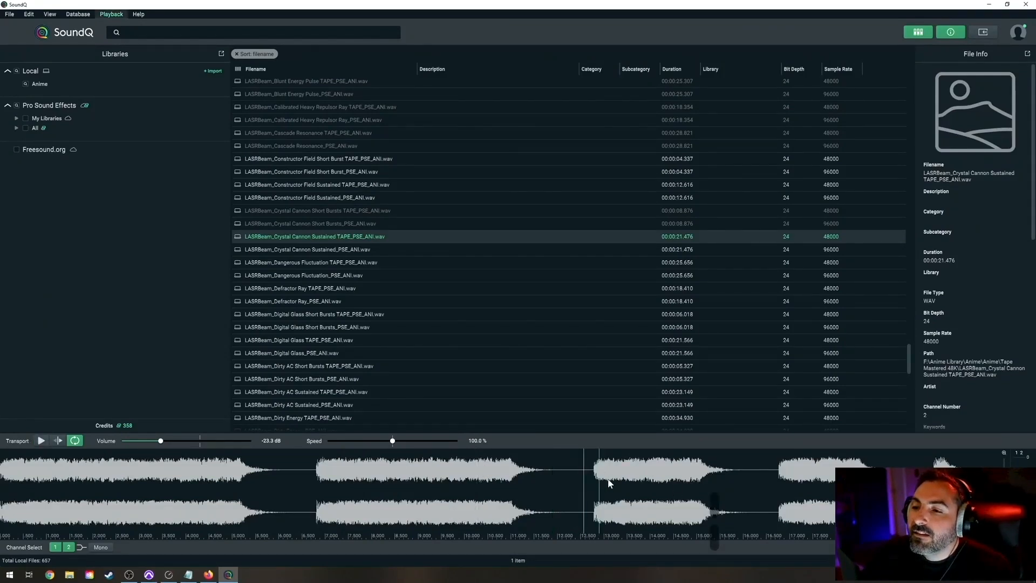
pyautogui.doubleClick(599, 480)
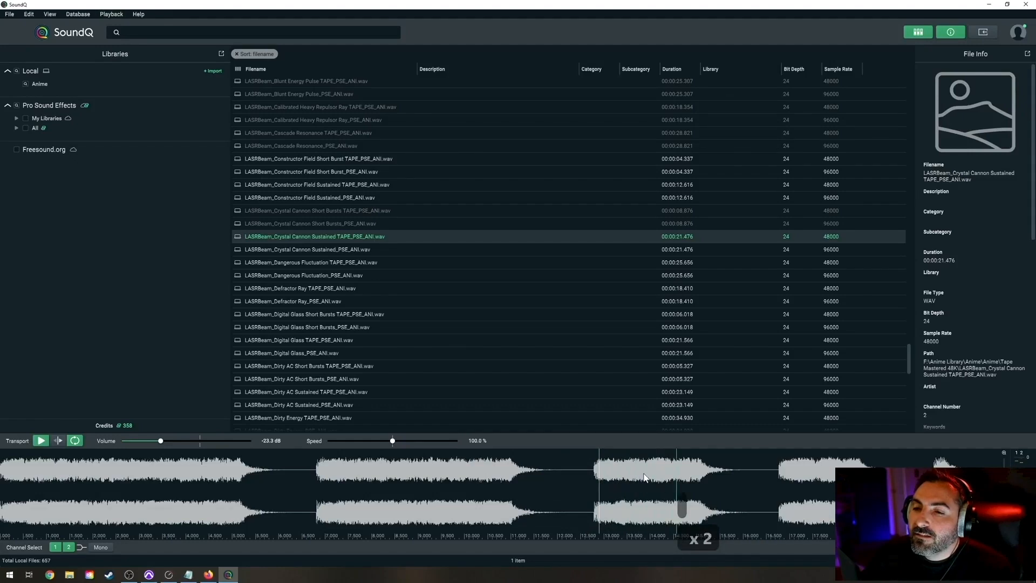
pyautogui.press('space')
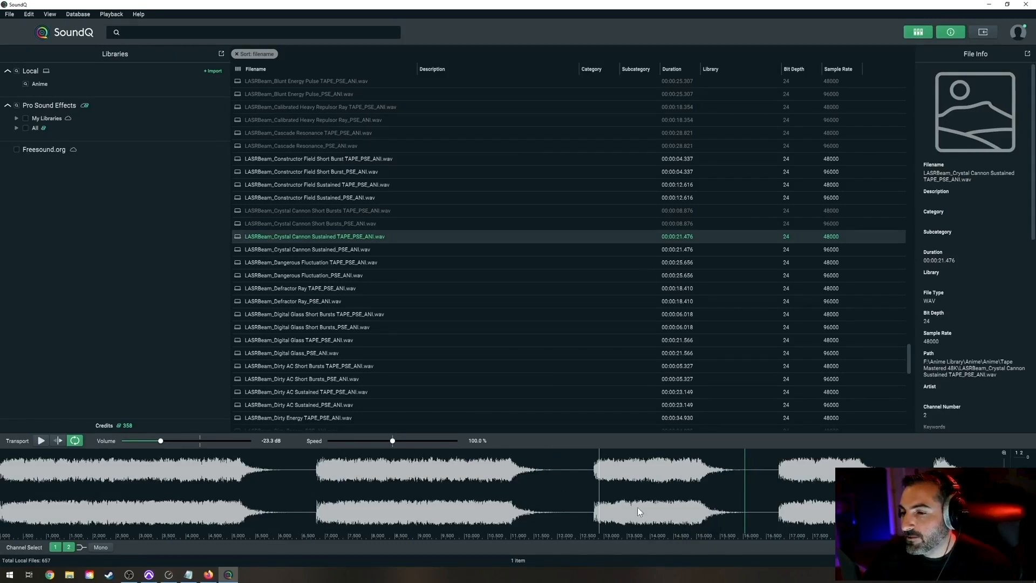
# Audition the full-quality Energy Drain Short Bursts file and the Energy Overload Sustained TAPE file.
pyautogui.scroll(-3, 296, 249)
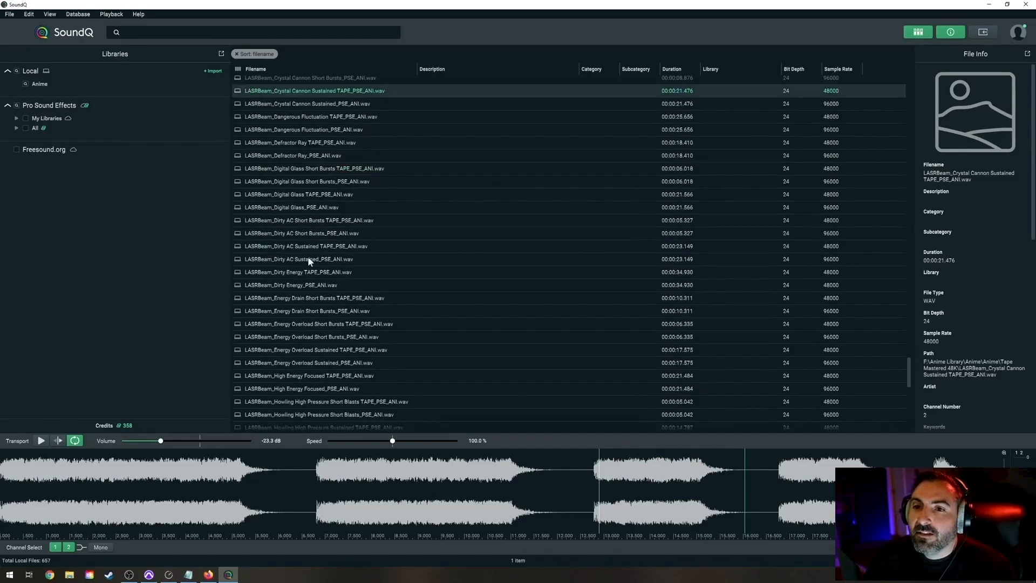
pyautogui.scroll(-3, 335, 214)
pyautogui.scroll(2, 368, 252)
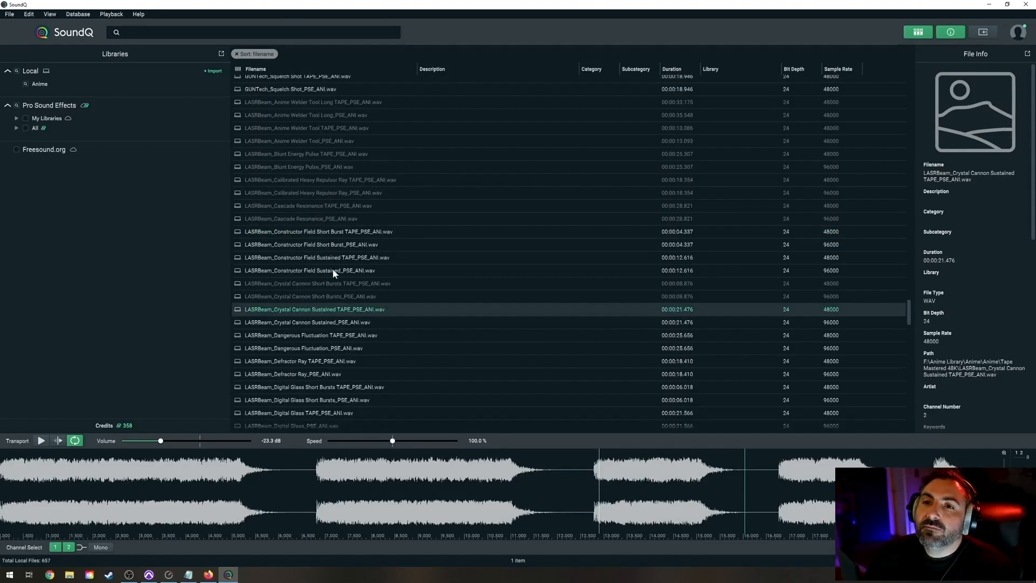
pyautogui.click(271, 313)
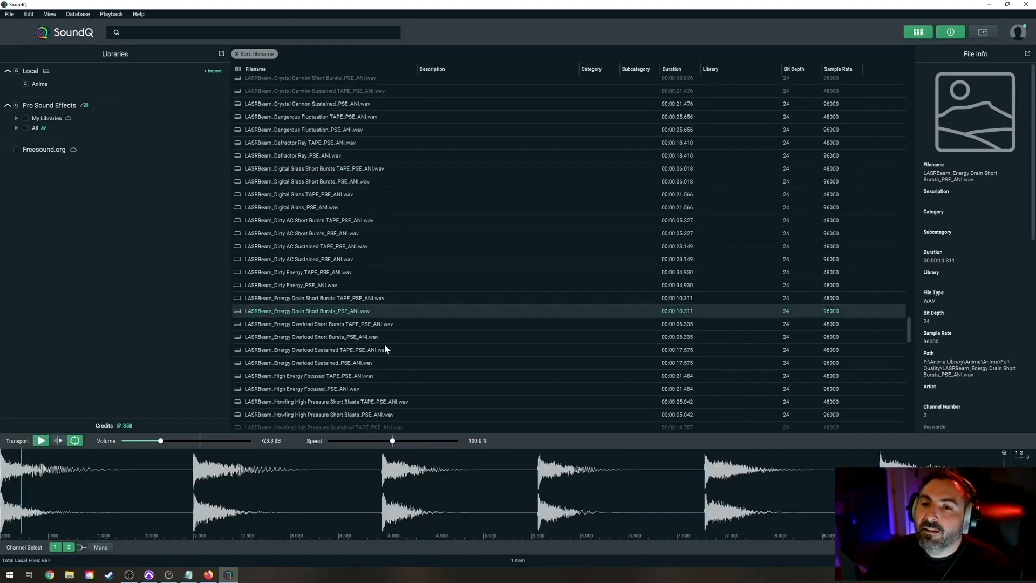
pyautogui.click(332, 354)
pyautogui.scroll(-4, 319, 335)
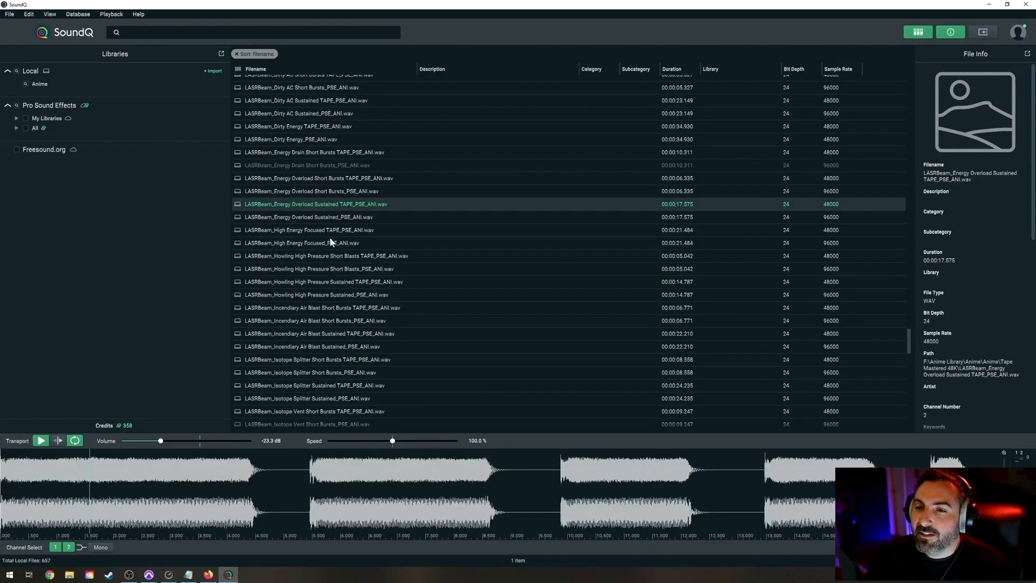
pyautogui.press('space')
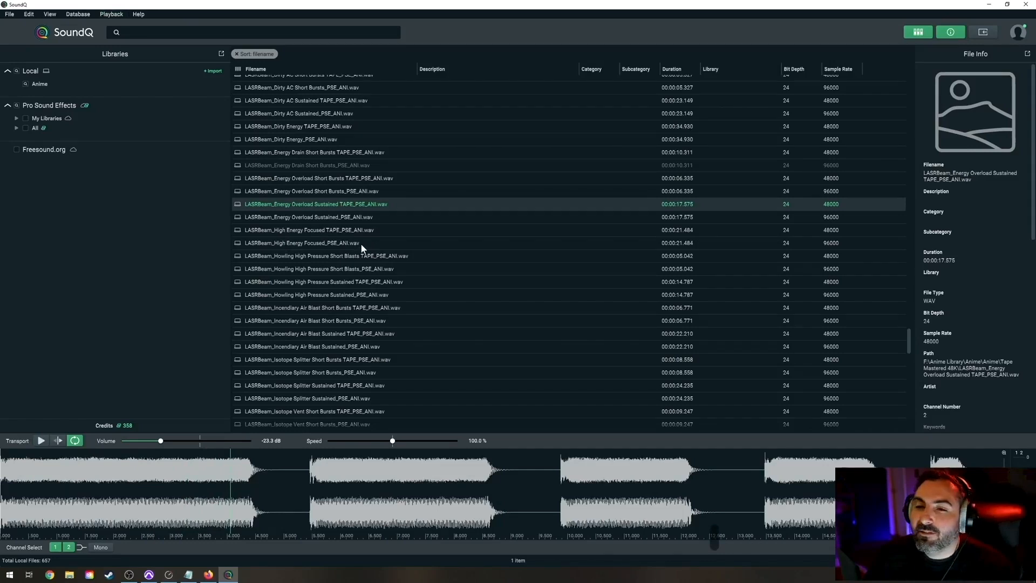
# Audition the full-quality High Energy Focused, Howling High Pressure Short Blasts and Howling High Pressure Sustained files.
pyautogui.click(360, 243)
pyautogui.click(304, 268)
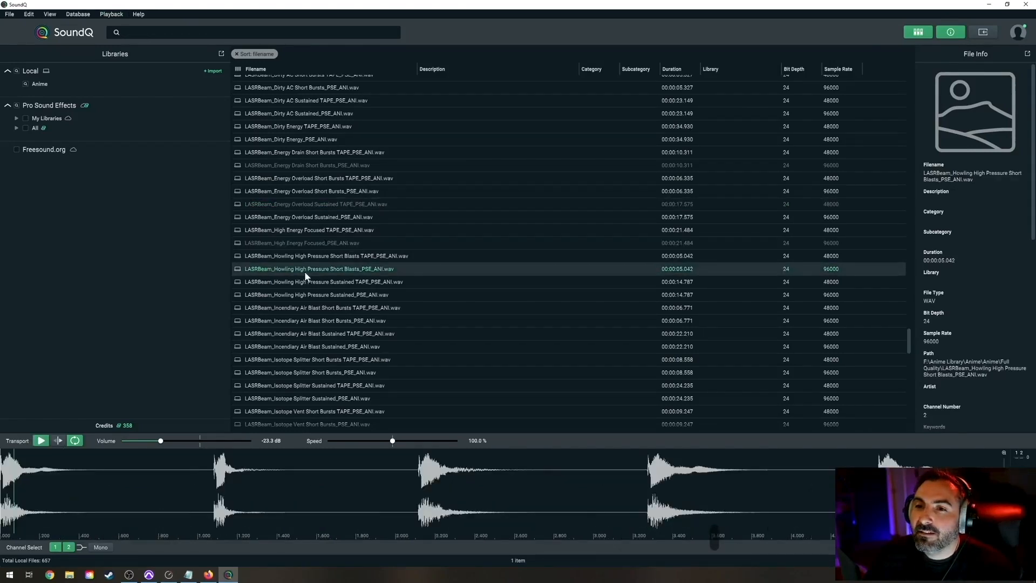
pyautogui.click(314, 294)
# Audition both versions of Incendiary Air Blast Short Bursts and the Incendiary Air Blast Sustained TAPE file.
pyautogui.click(290, 306)
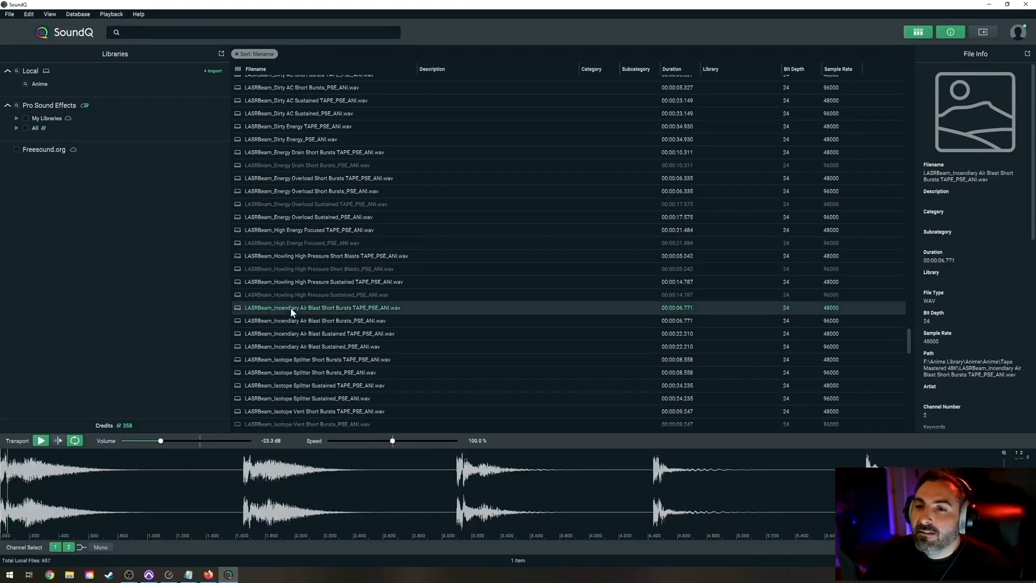
pyautogui.click(300, 336)
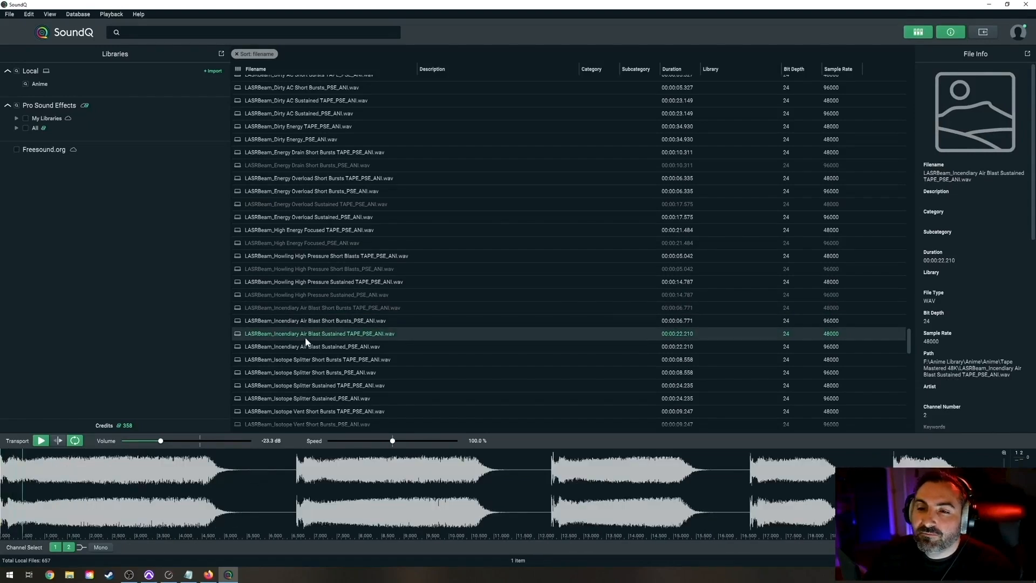
pyautogui.scroll(-2, 292, 338)
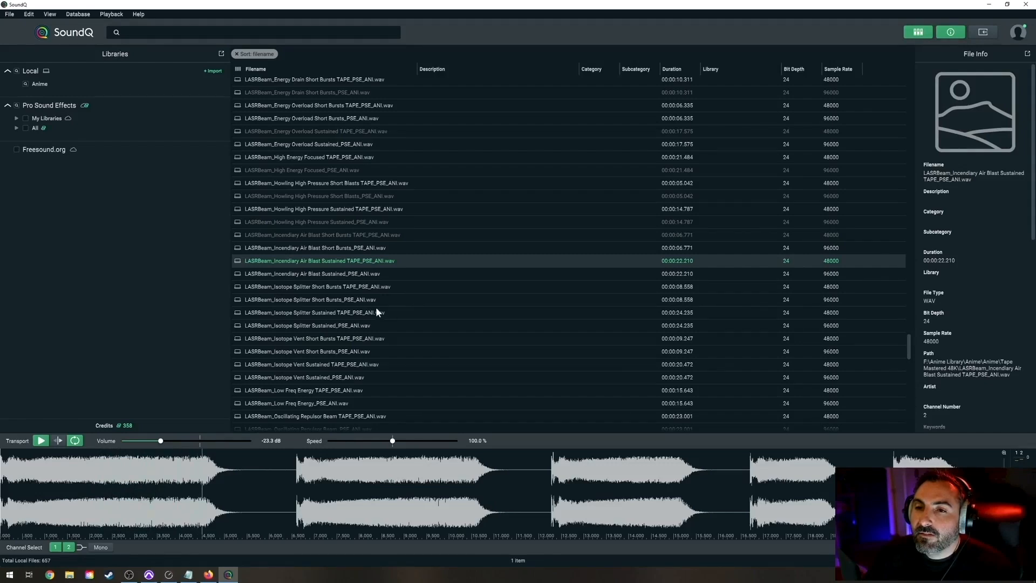
pyautogui.press('space')
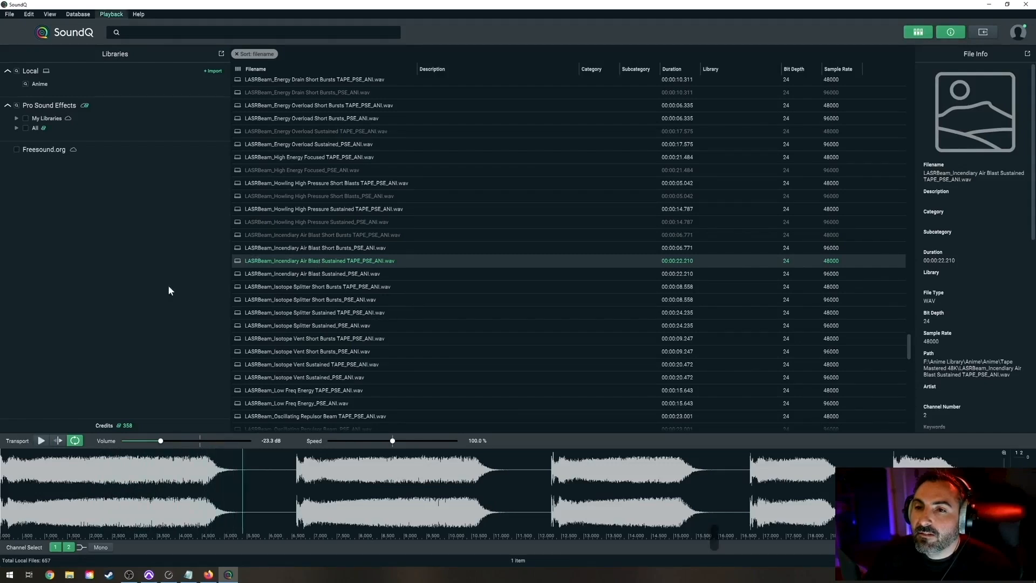
pyautogui.click(322, 249)
pyautogui.click(320, 260)
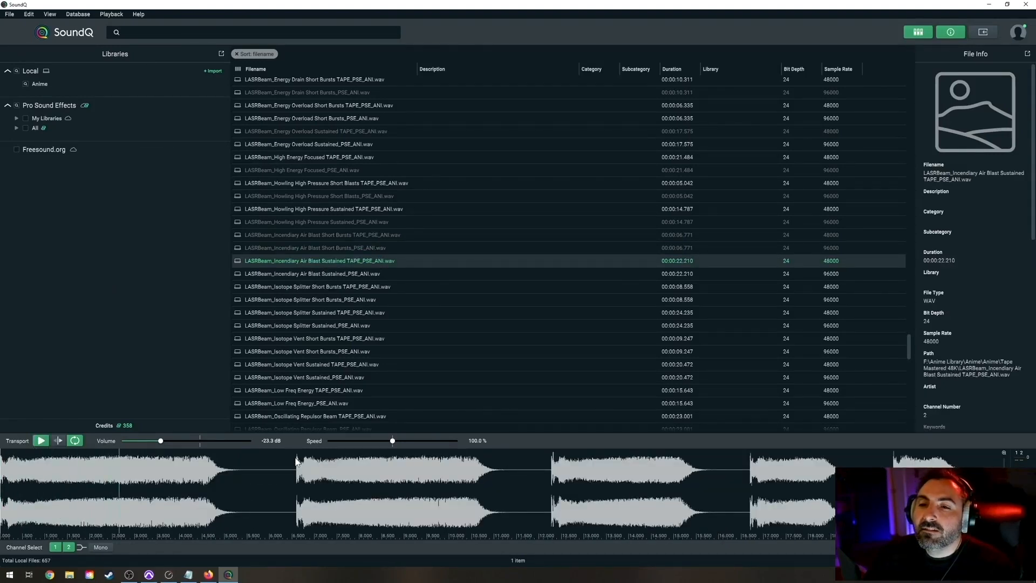
pyautogui.press('space')
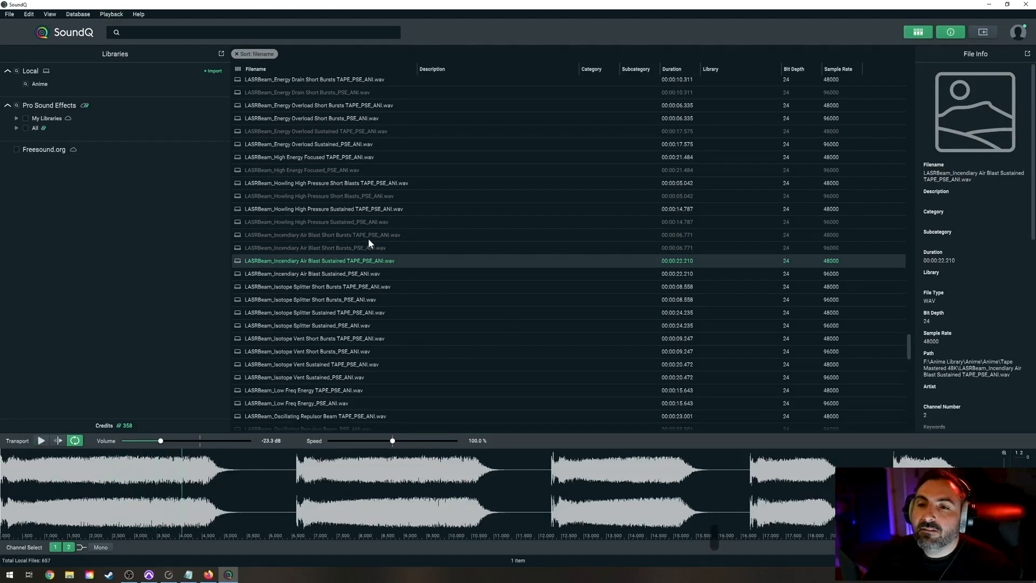
# Audition the laser gun files Short Tonal Blaster in both versions, Space Ship Blaster TAPE, Retro Metallic Pew and Rubbery Plasma Blaster.
pyautogui.scroll(-6, 373, 294)
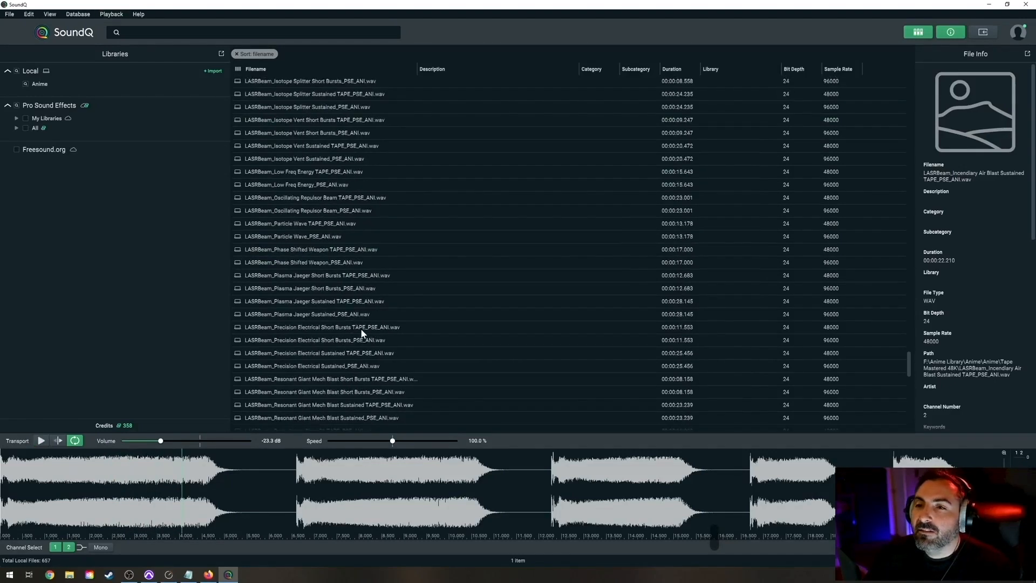
pyautogui.scroll(-6, 315, 248)
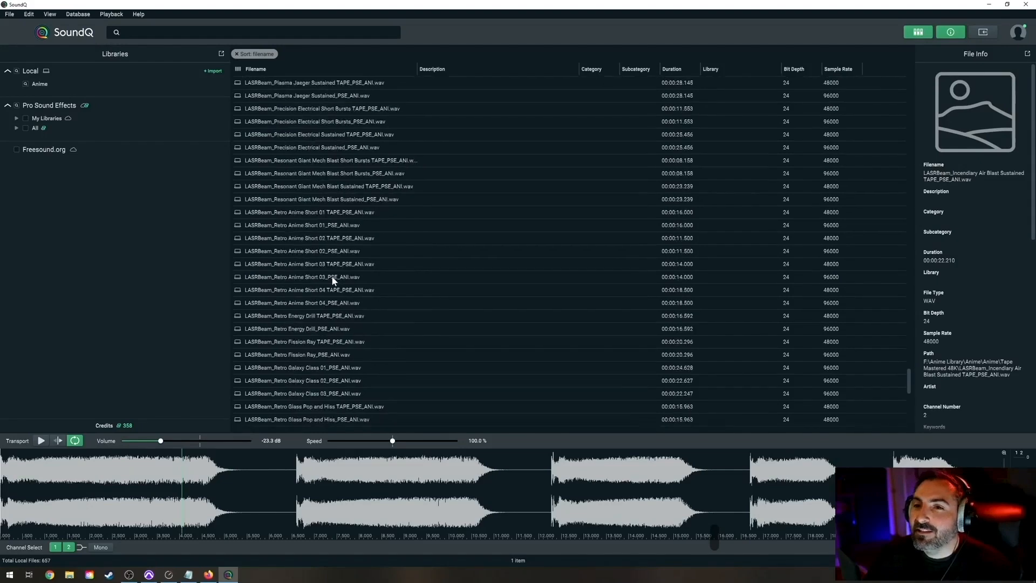
pyautogui.scroll(-4, 324, 218)
pyautogui.scroll(-18, 316, 242)
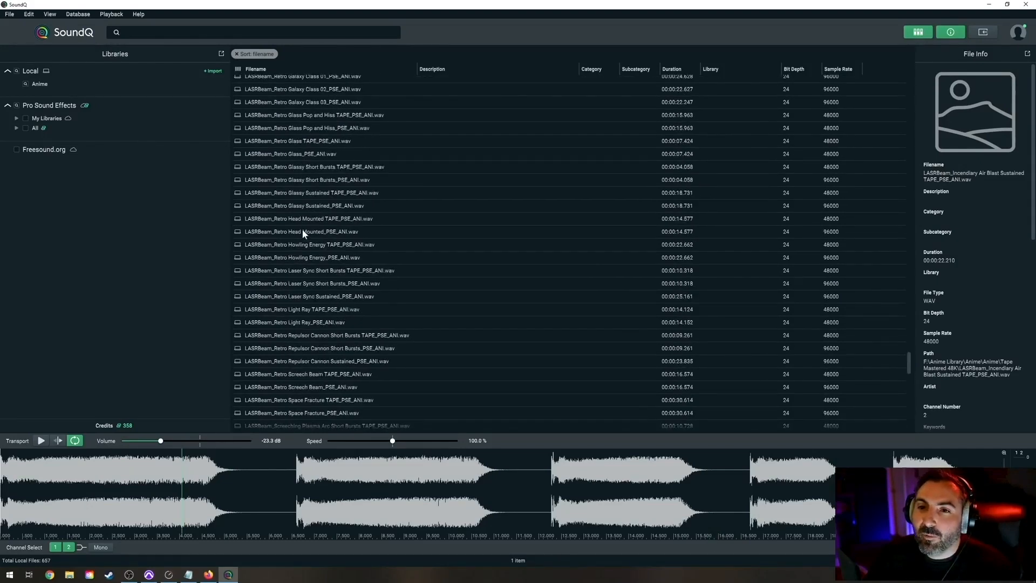
pyautogui.scroll(-6, 310, 229)
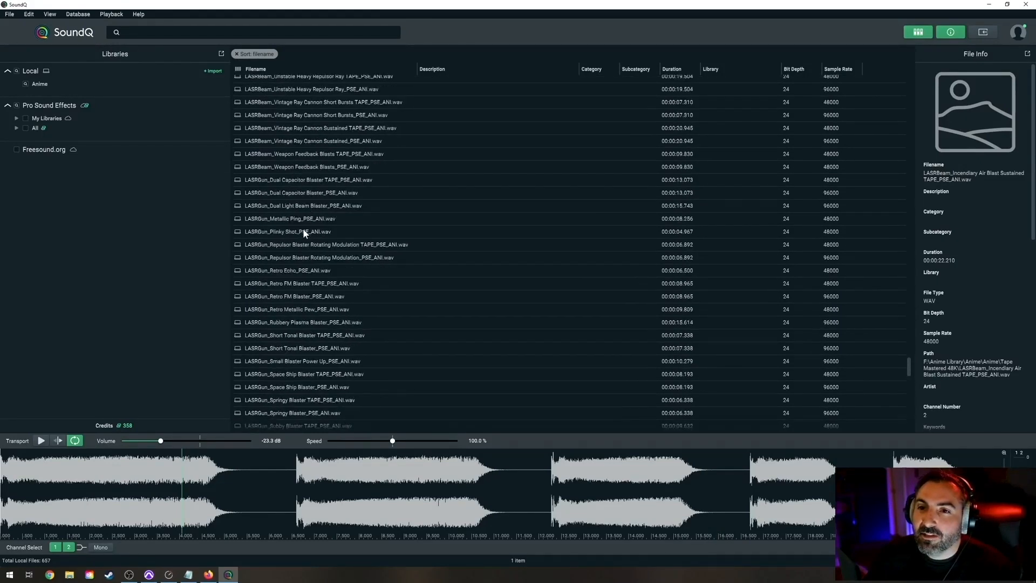
pyautogui.scroll(5, 293, 239)
pyautogui.scroll(-5, 280, 310)
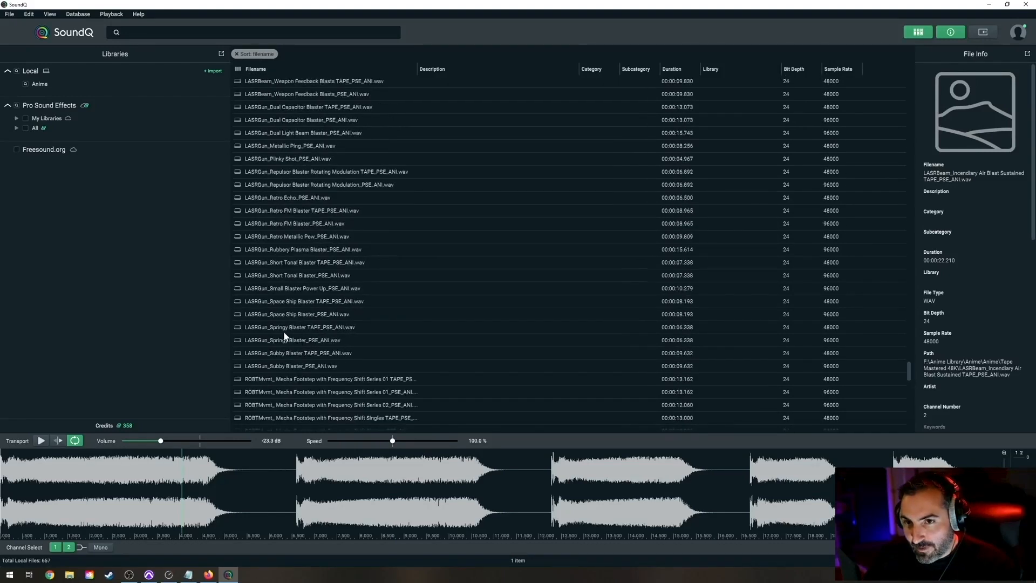
pyautogui.click(280, 273)
pyautogui.click(301, 298)
pyautogui.click(285, 238)
pyautogui.click(297, 250)
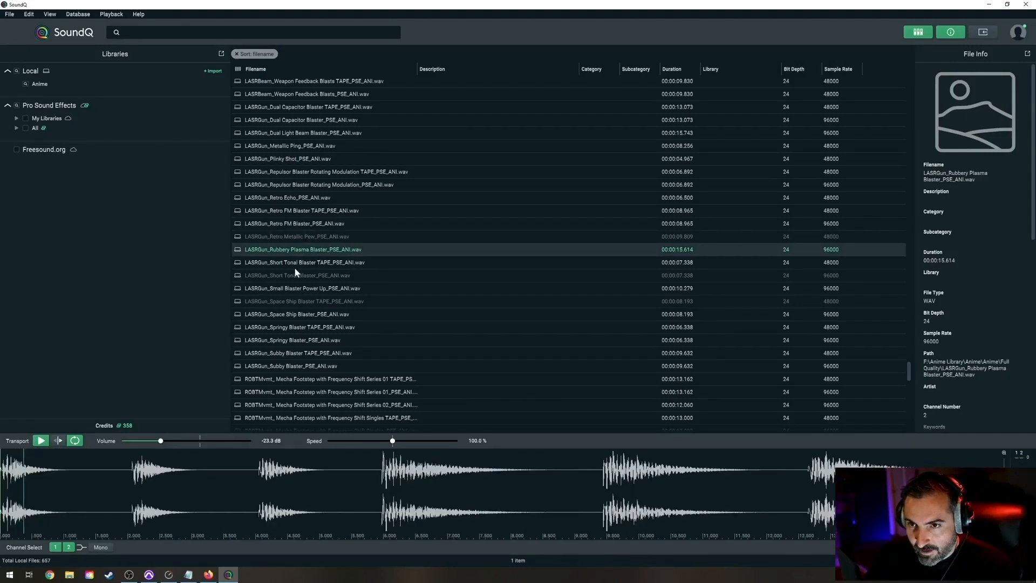
pyautogui.click(295, 262)
# Audition the TAPE version of Mecha Footstep with Frequency Shift Series 01.
pyautogui.scroll(-4, 378, 281)
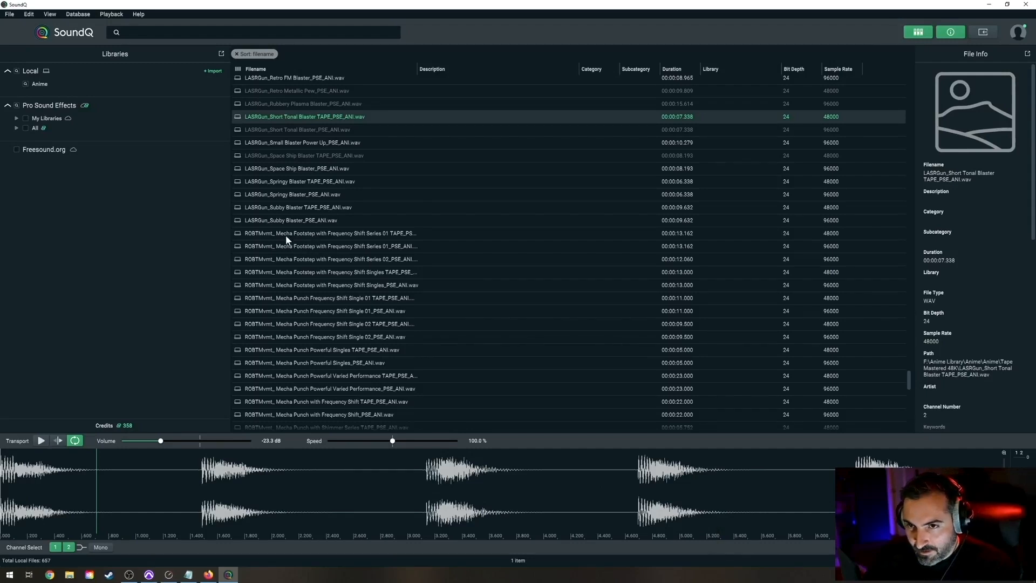
pyautogui.click(311, 232)
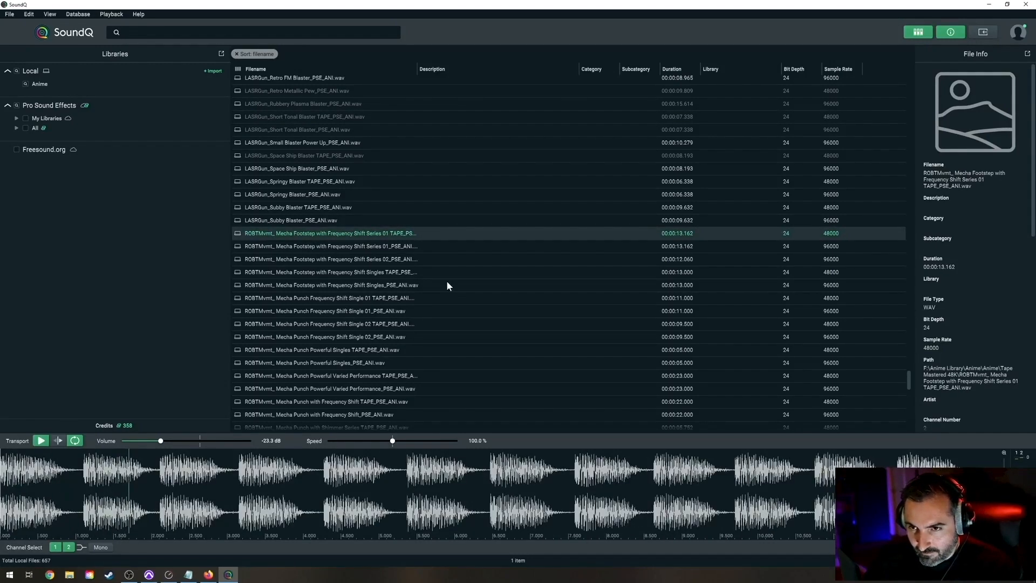
pyautogui.press('space')
# Audition the TAPE and full-quality versions of Retro Anime SS Power Up 01 and 02, replaying 01 TAPE.
pyautogui.scroll(-5, 370, 285)
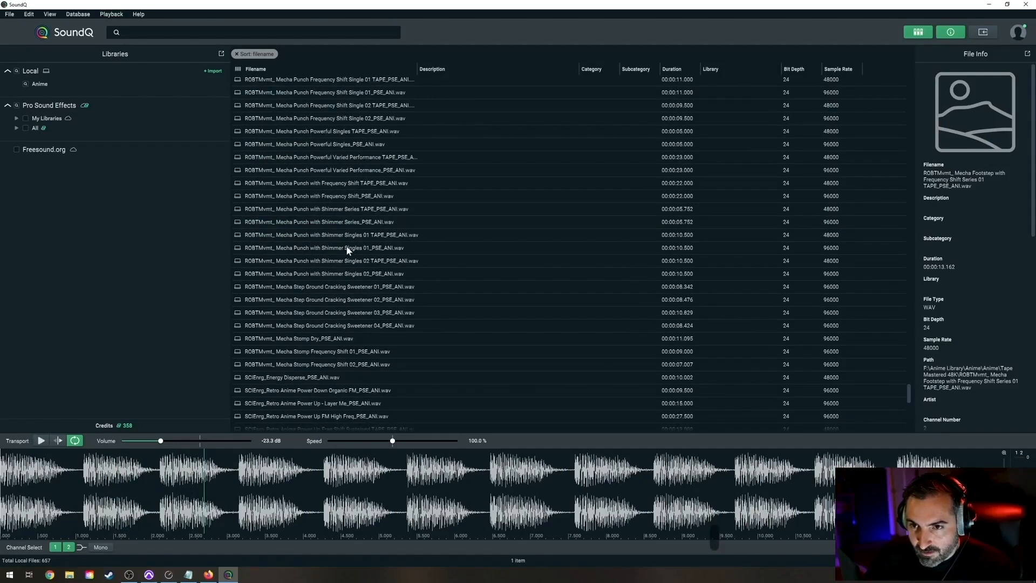
pyautogui.scroll(-3, 414, 302)
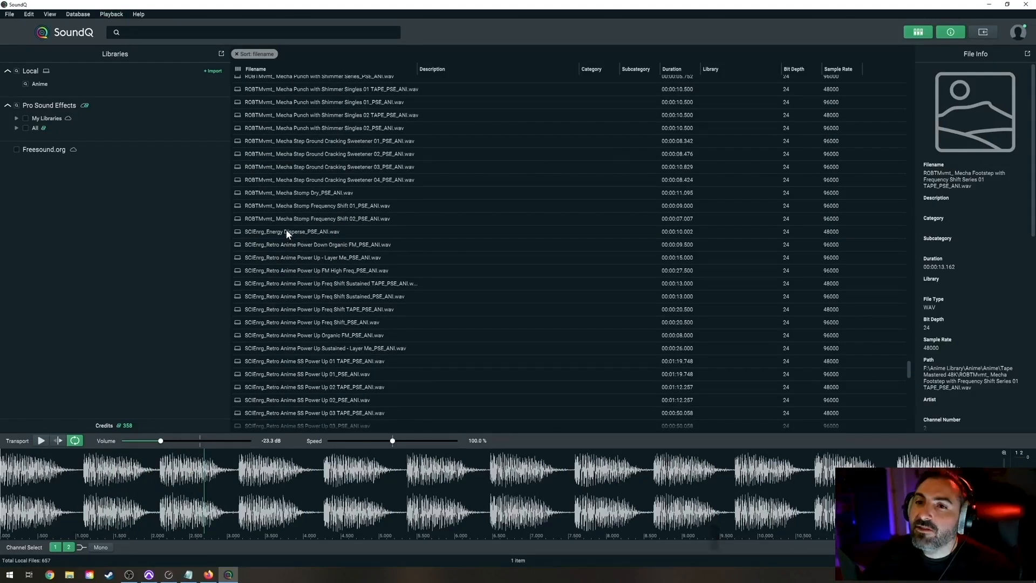
pyautogui.scroll(-3, 298, 257)
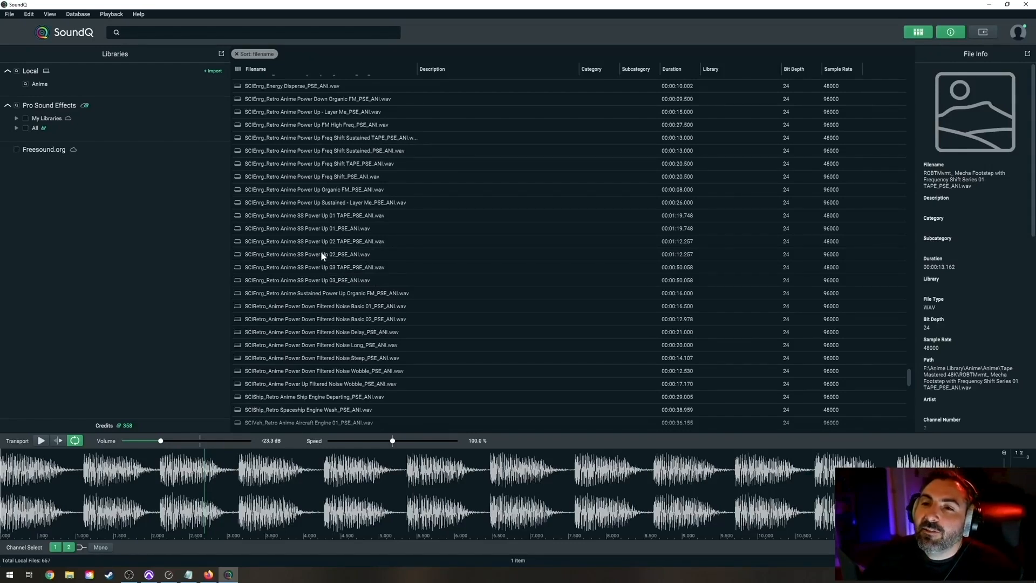
pyautogui.click(303, 216)
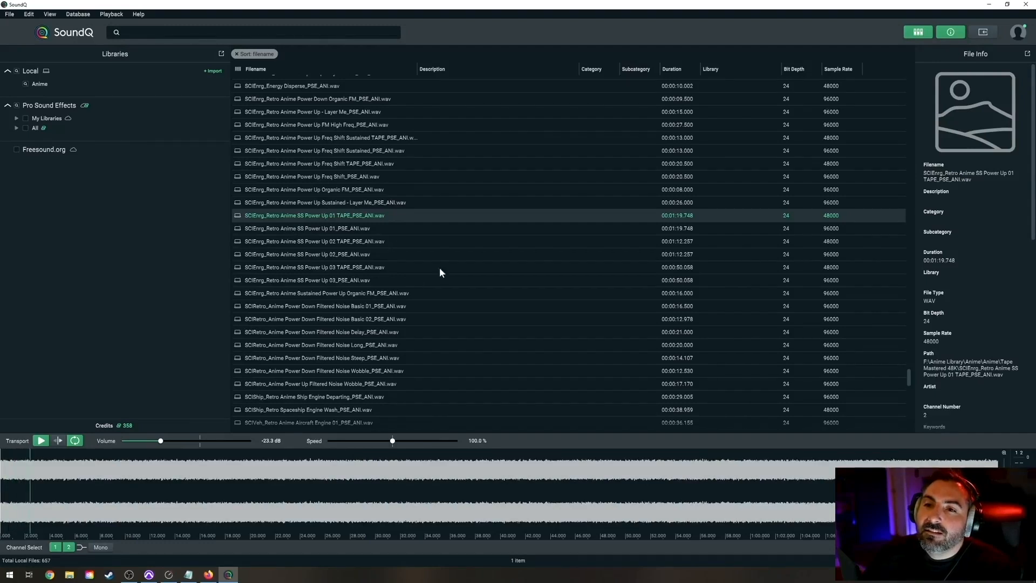
pyautogui.click(313, 230)
pyautogui.click(300, 242)
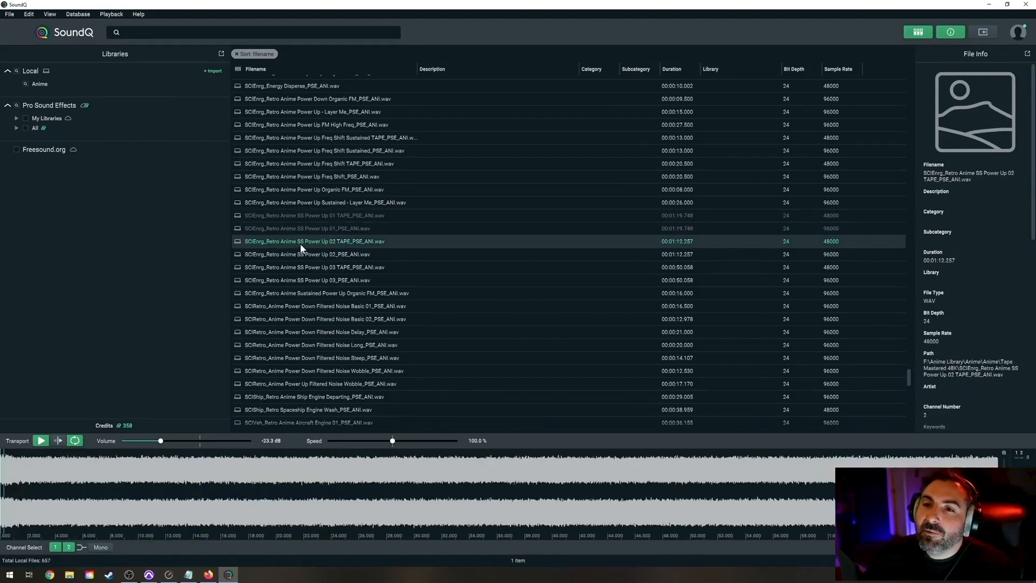
pyautogui.click(306, 255)
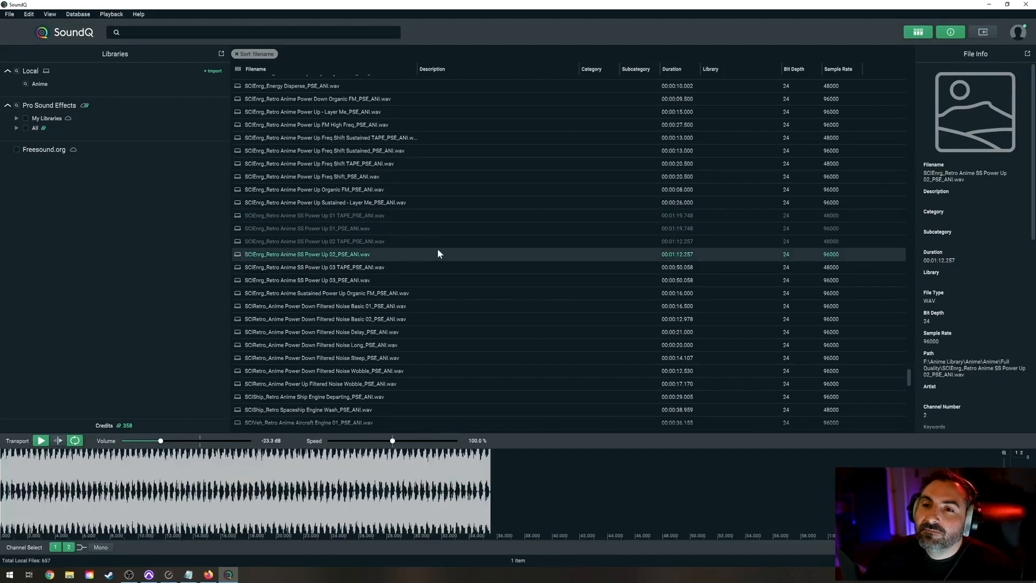
pyautogui.click(318, 217)
pyautogui.press('space')
# Audition the Airy and Hi Fight Whoosh files, plus Lo Fight Whoosh 01 and 02.
pyautogui.scroll(-3, 312, 277)
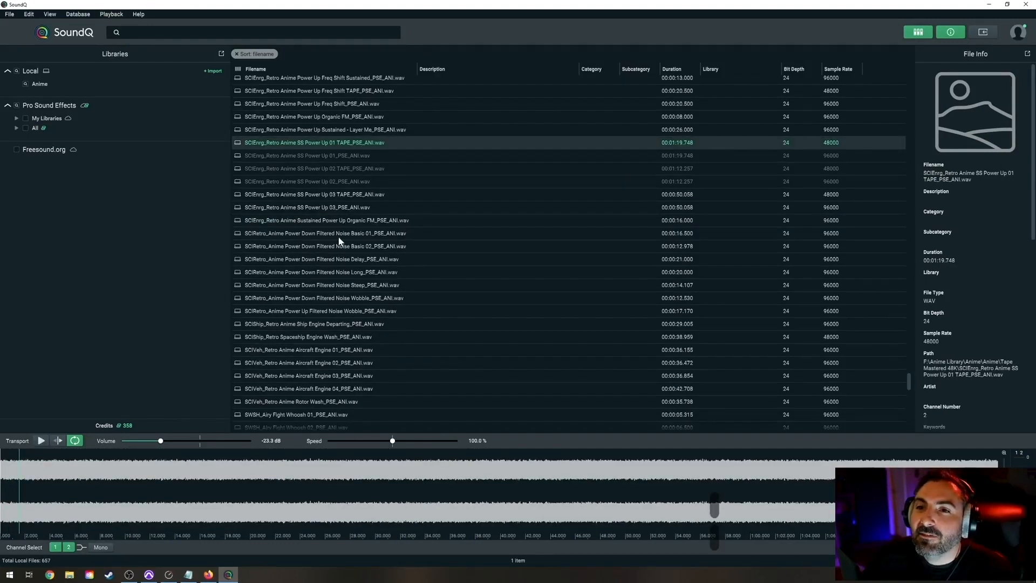
pyautogui.scroll(-5, 324, 210)
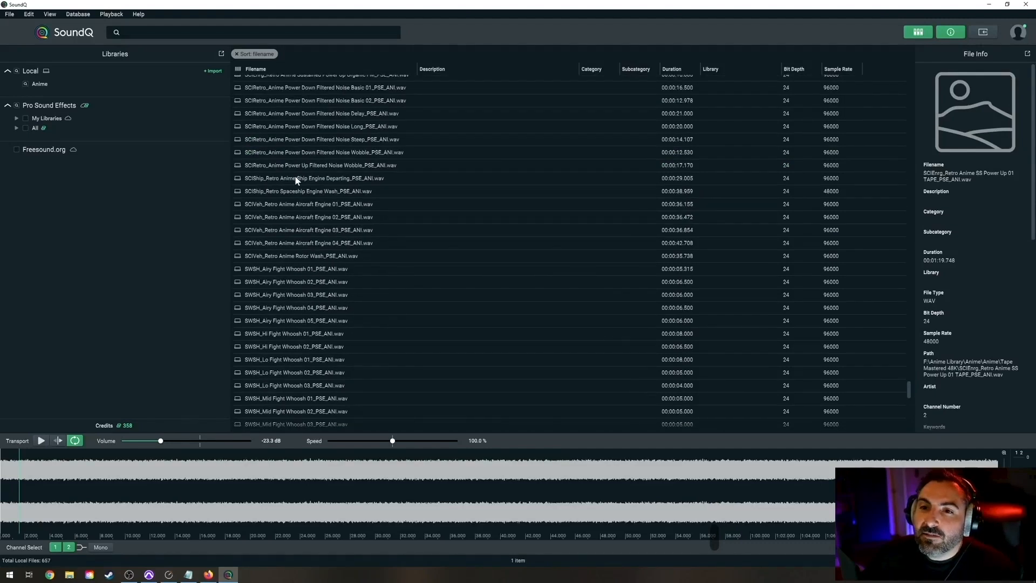
pyautogui.scroll(-3, 385, 230)
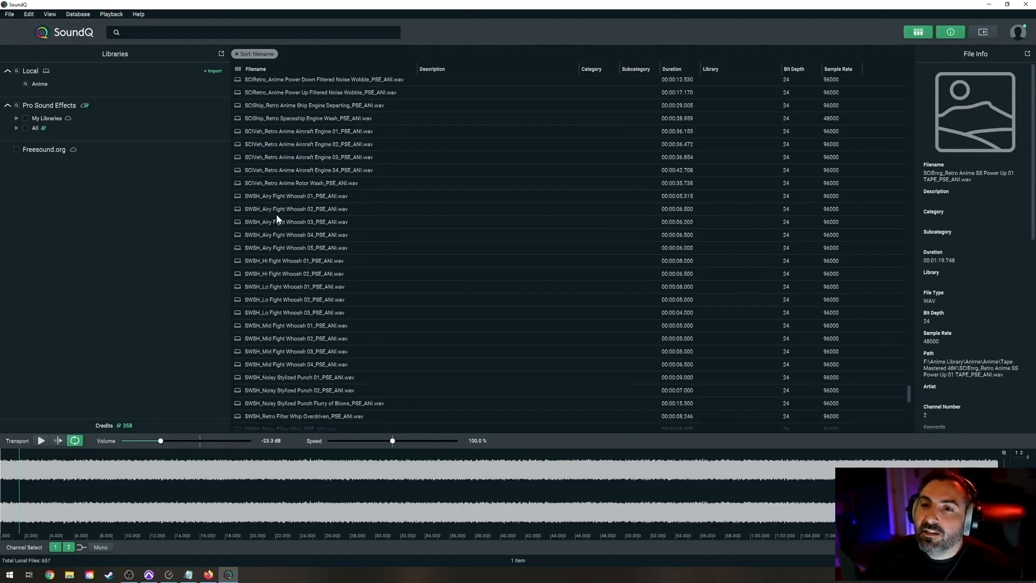
pyautogui.click(289, 222)
pyautogui.press('Down')
pyautogui.press('Down')
pyautogui.press('Down')
pyautogui.press('Down')
pyautogui.press('Down')
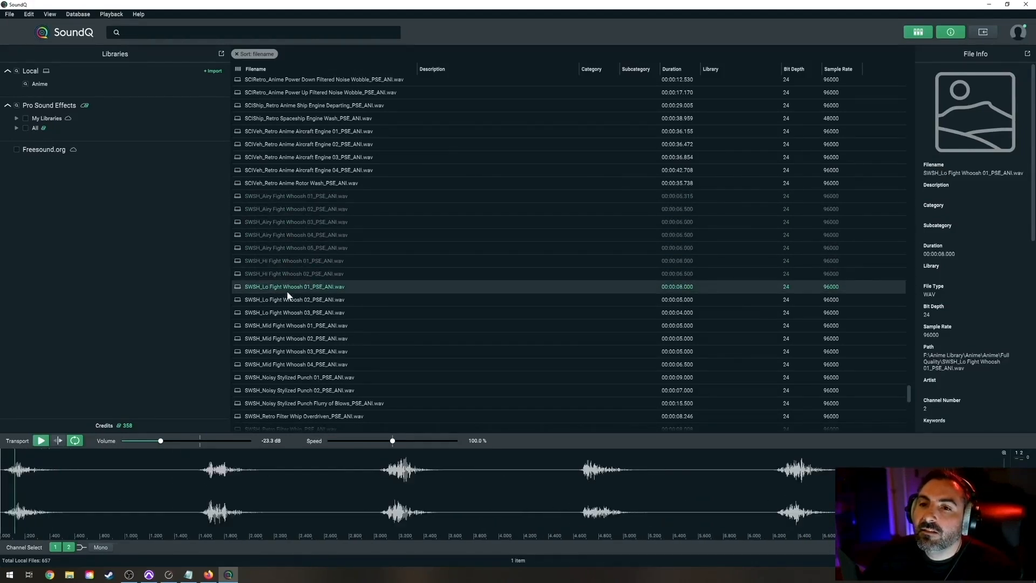
pyautogui.press('Down')
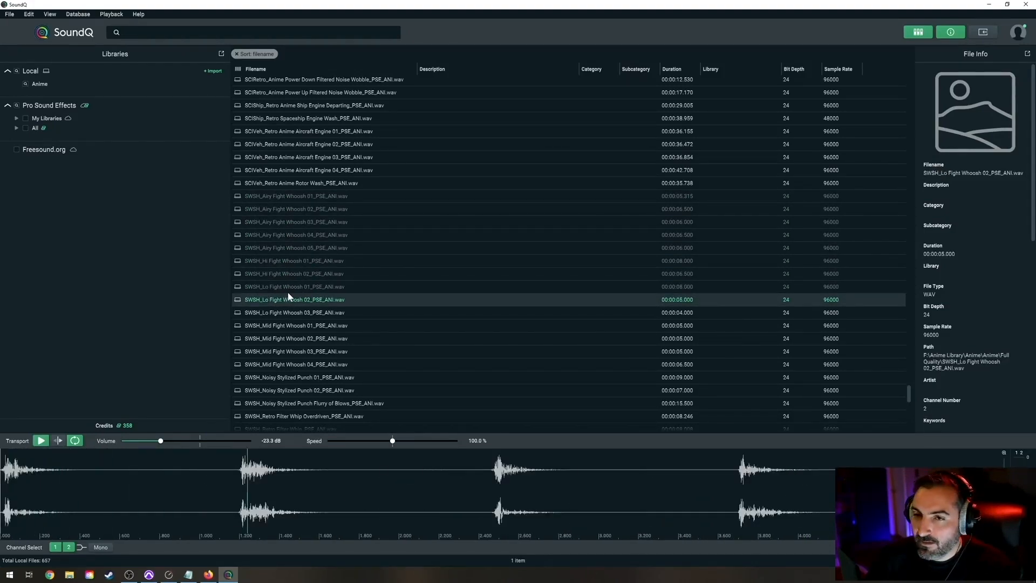
# Audition Lo Fight Whoosh 03, Mid Fight Whoosh 01 to 04 and Noisy Stylized Punch 01.
pyautogui.press('Down')
pyautogui.press('Down')
pyautogui.press('Down')
pyautogui.press('Down')
pyautogui.press('Down')
pyautogui.press('Down')
# Replay the Mid, Lo, Hi and Airy Fight Whoosh files in reverse order.
pyautogui.press('Up')
pyautogui.press('Up')
pyautogui.press('Up')
pyautogui.press('Up')
pyautogui.press('Up')
pyautogui.press('Up')
pyautogui.press('Up')
pyautogui.press('Up')
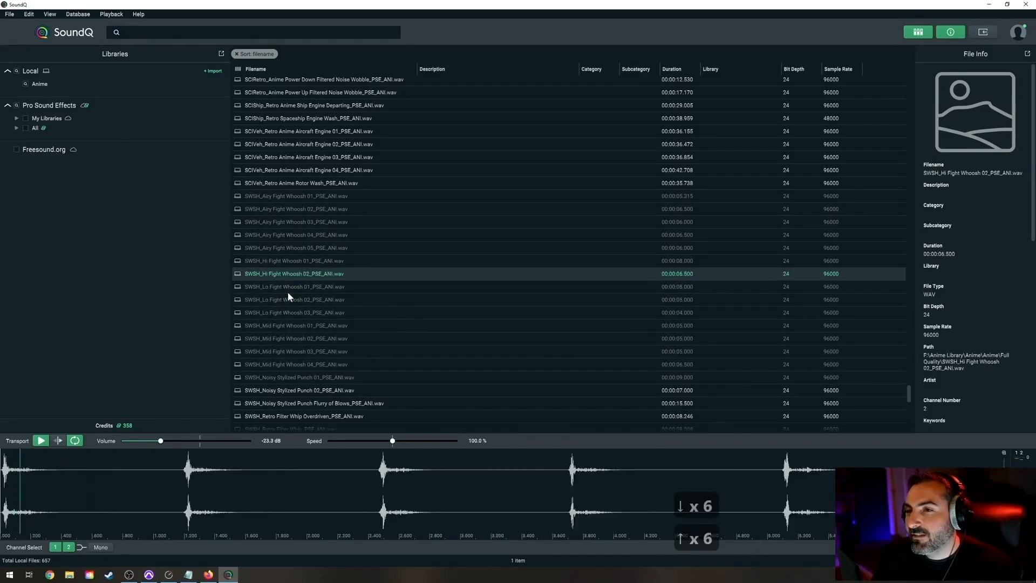
pyautogui.press('Up')
pyautogui.press('Up')
pyautogui.press('Up')
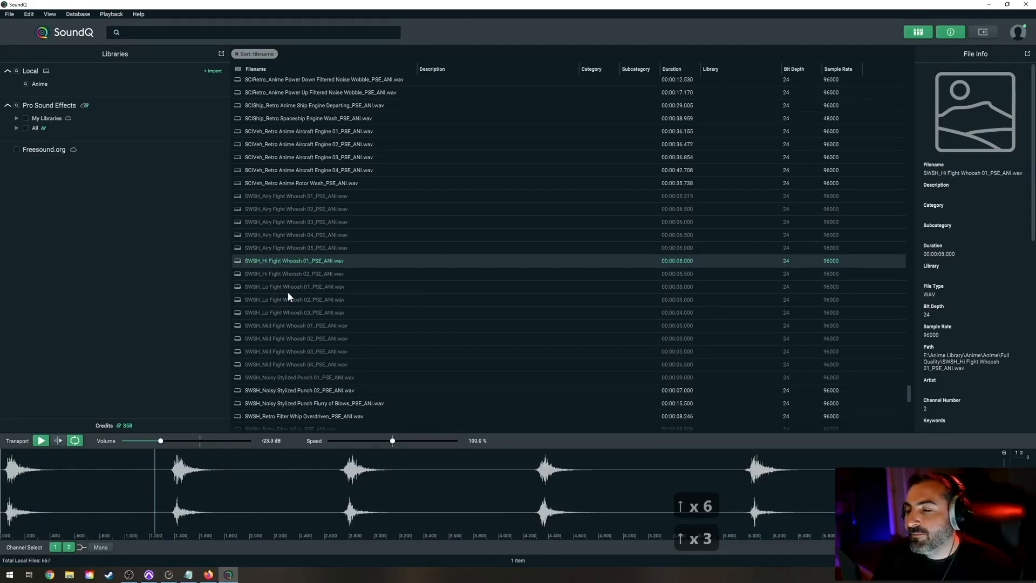
pyautogui.press('Up')
pyautogui.press('Up')
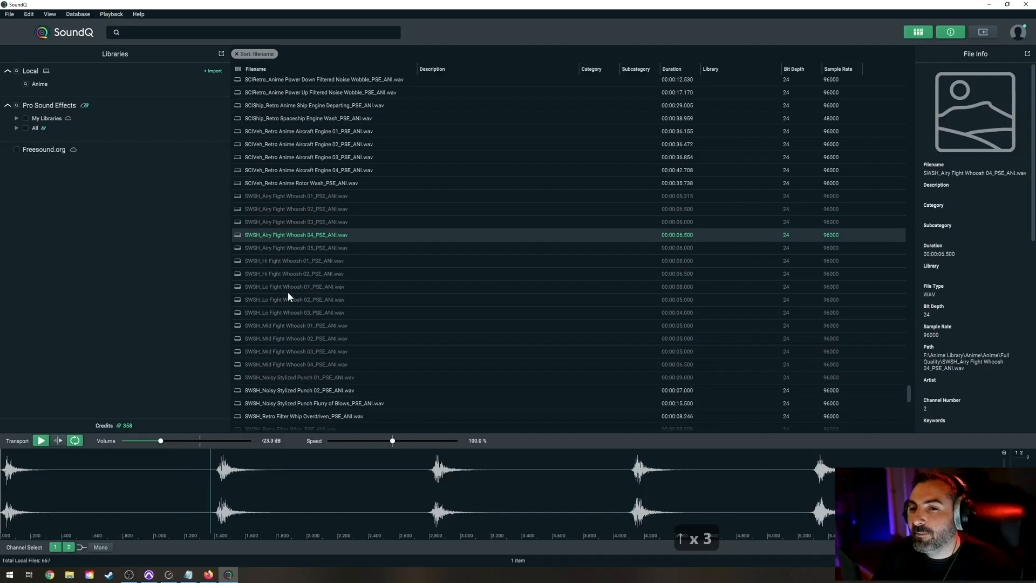
pyautogui.press('Up')
pyautogui.press('Up')
pyautogui.press('Up')
# Run forward through the fight whooshes again, auditioning the Noisy Stylized Punch files up to Flurry of Blows.
pyautogui.press('Down')
pyautogui.press('Down')
pyautogui.press('Down')
pyautogui.press('Down')
pyautogui.press('Down')
pyautogui.press('Down')
pyautogui.press('Down')
pyautogui.press('Down')
pyautogui.press('Down')
pyautogui.press('Down')
pyautogui.press('Down')
pyautogui.press('Down')
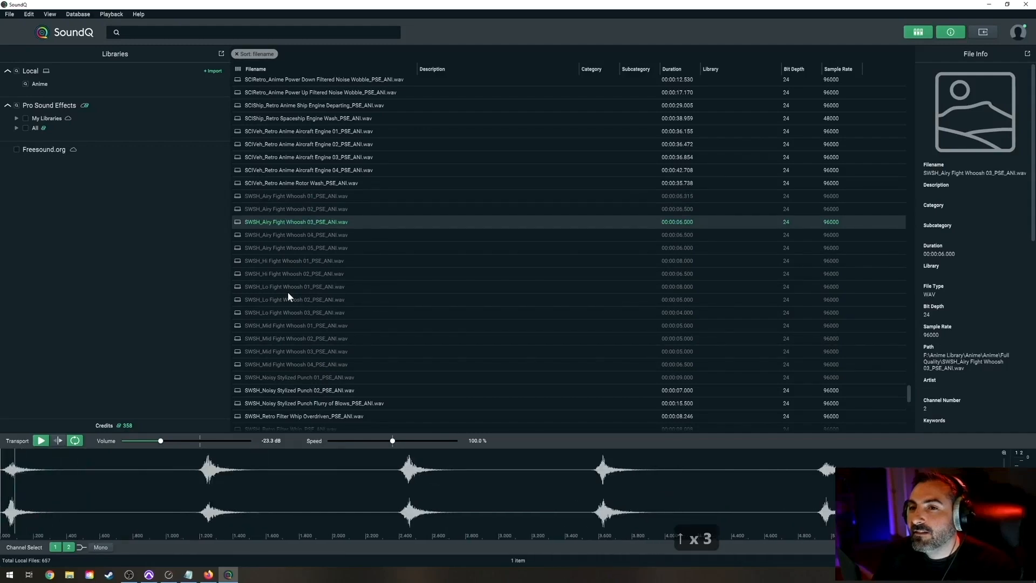
pyautogui.press('Down')
pyautogui.press('Down')
pyautogui.press('Down')
pyautogui.press('Down')
pyautogui.press('Down')
pyautogui.press('Down')
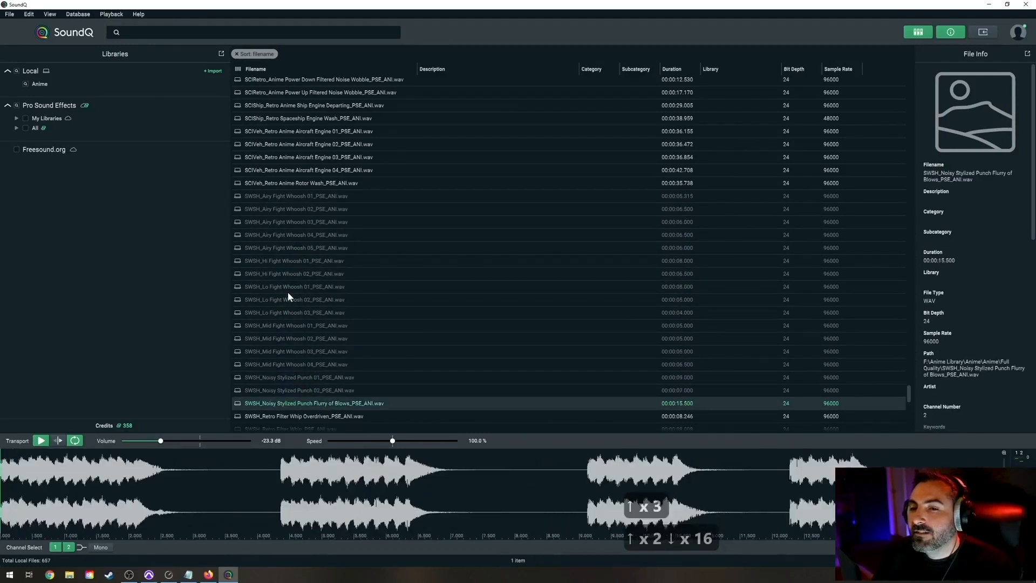
# Audition Spinning Weapon Fight Whoosh 01 and 03 and Retro Filtered Noise Fast.
pyautogui.scroll(-10, 356, 262)
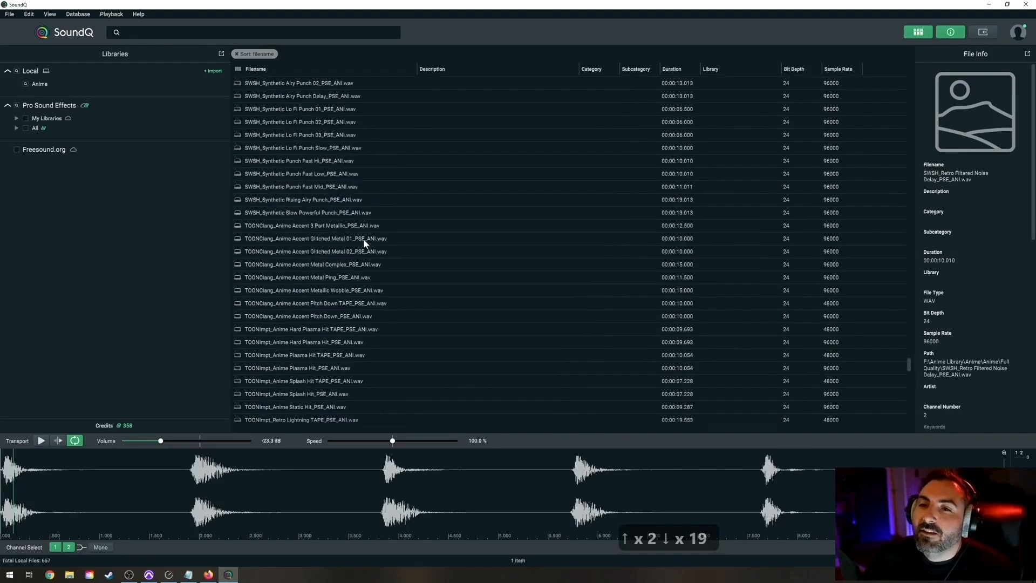
pyautogui.scroll(6, 364, 232)
pyautogui.click(262, 184)
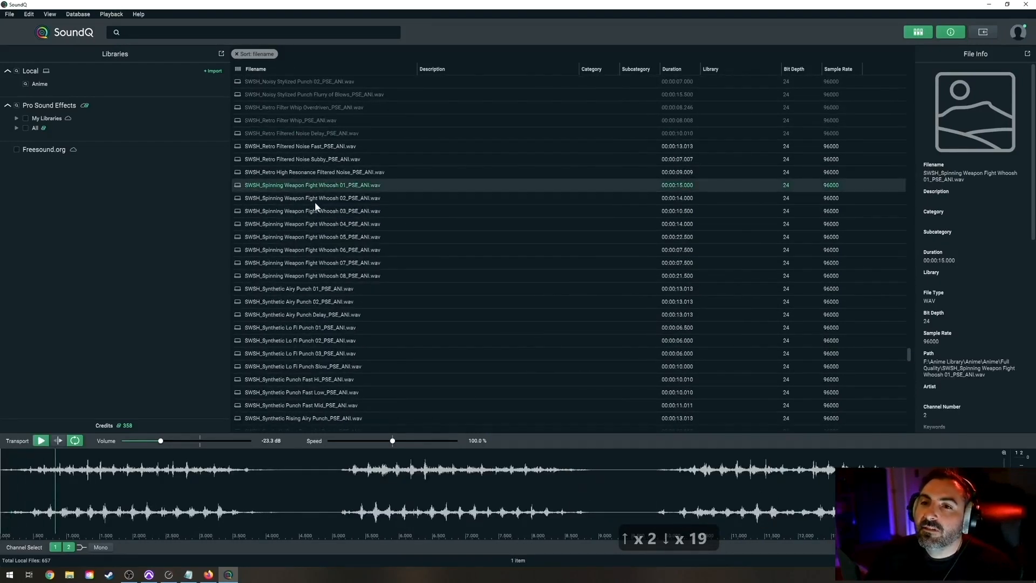
pyautogui.click(334, 210)
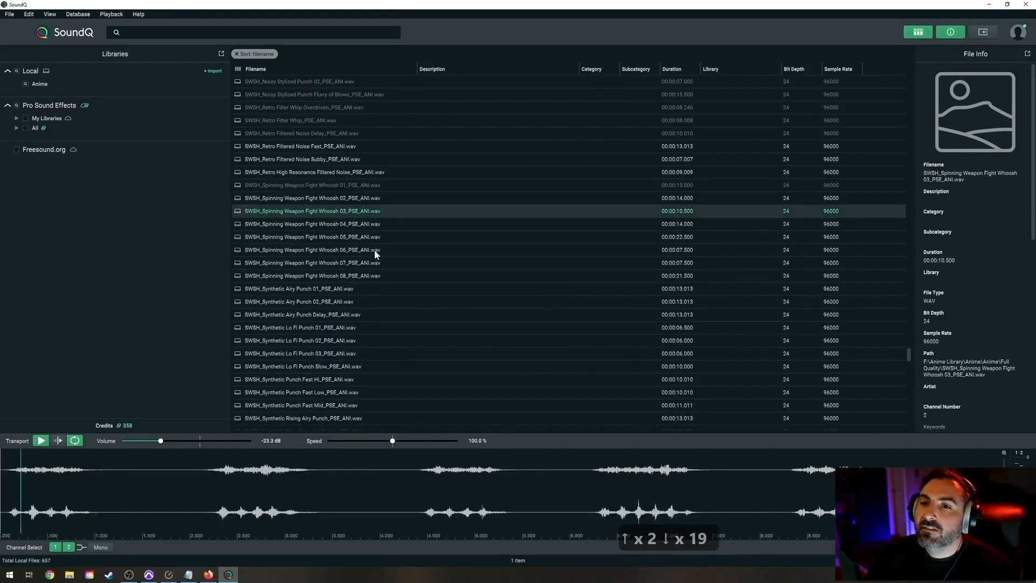
pyautogui.click(286, 147)
pyautogui.press('space')
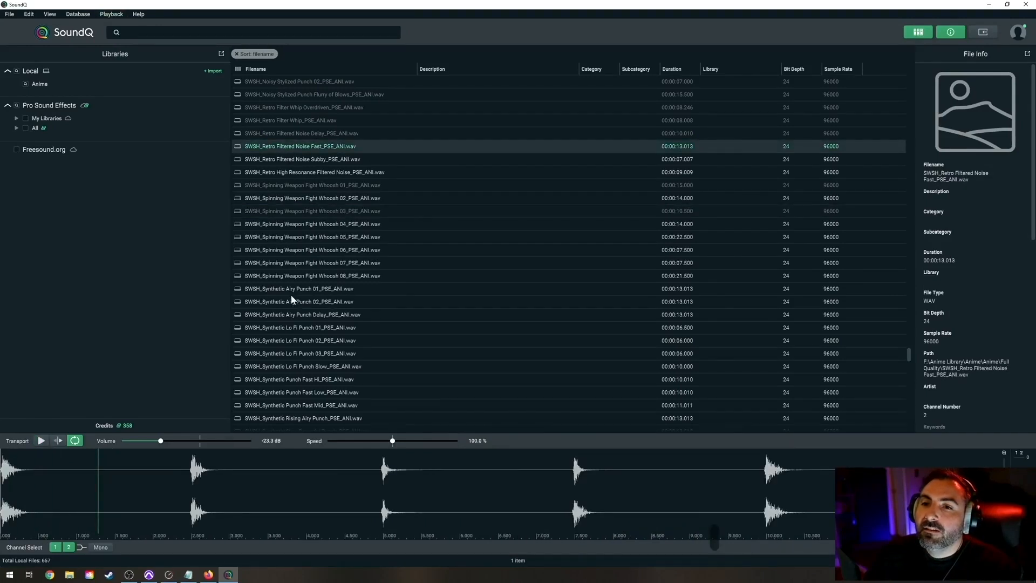
# Audition Synthetic Airy Punch 01, 02 and Delay, and Synthetic Lo Fi Punch 01 to 03, replaying the first ones.
pyautogui.click(290, 294)
pyautogui.click(285, 302)
pyautogui.click(290, 316)
pyautogui.click(291, 326)
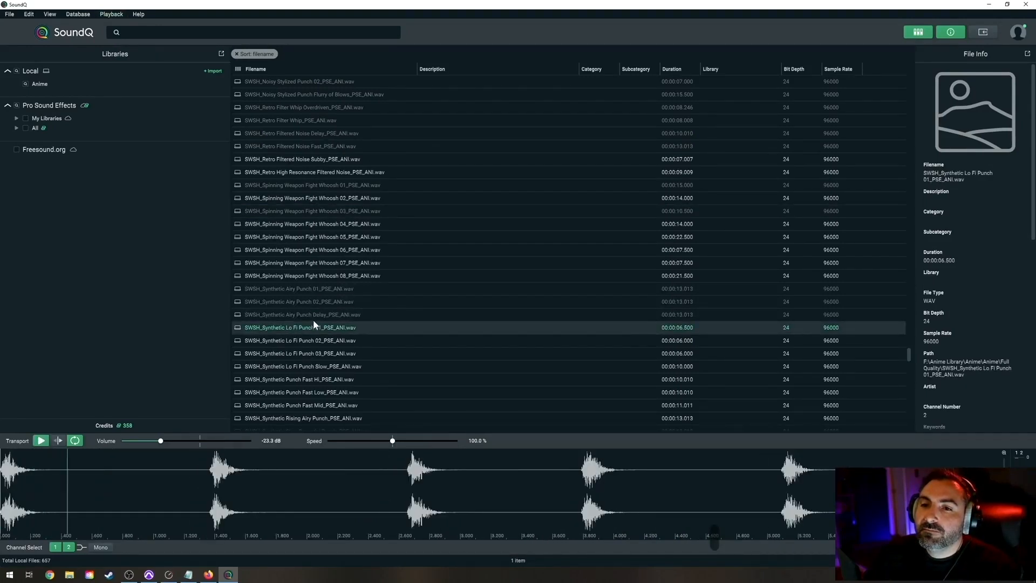
pyautogui.scroll(-2, 302, 281)
pyautogui.click(307, 217)
pyautogui.click(311, 230)
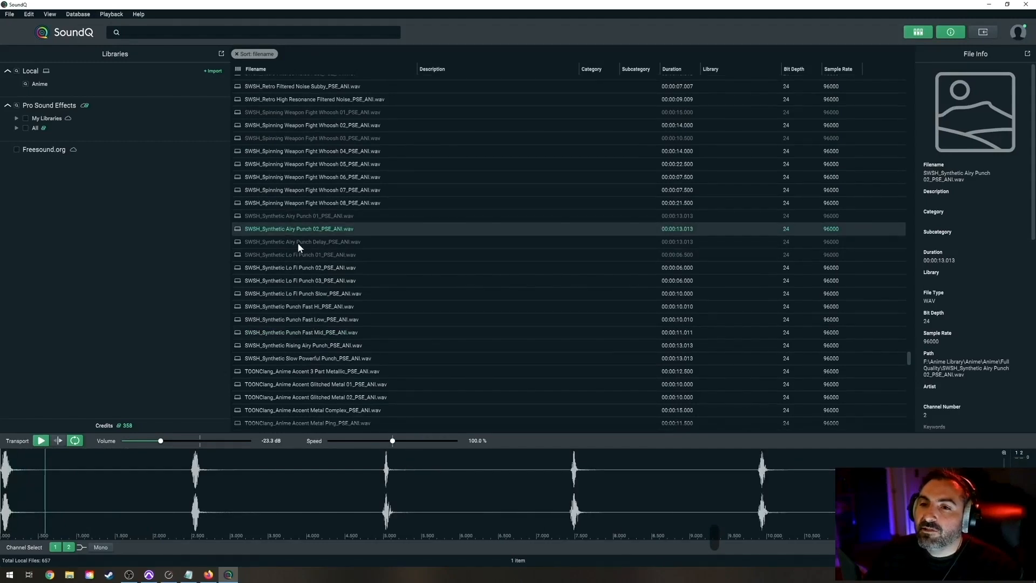
pyautogui.click(298, 244)
pyautogui.click(315, 254)
pyautogui.click(289, 267)
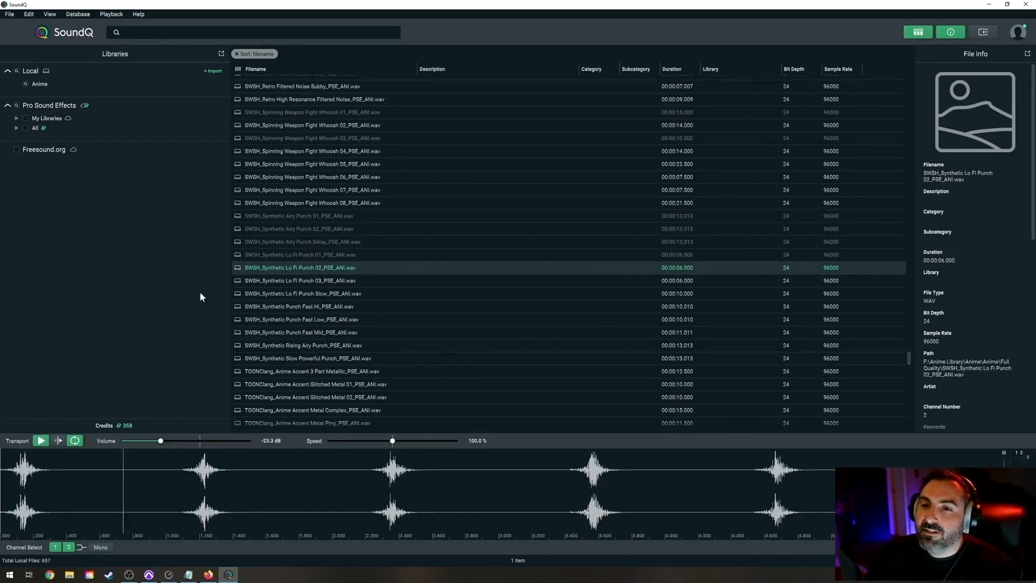
pyautogui.click(287, 281)
# Audition Synthetic Slow Powerful Punch and the Anime Accent files Metal Ping, Metal Complex, Glitched Metal 01 and Pitch Down TAPE.
pyautogui.scroll(-2, 377, 322)
pyautogui.scroll(-4, 377, 322)
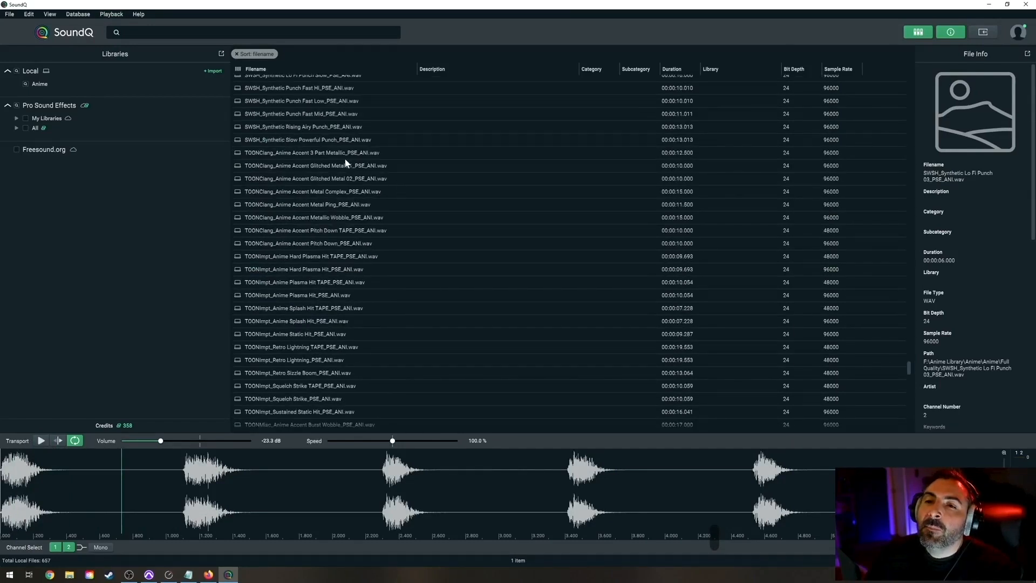
pyautogui.scroll(-2, 364, 177)
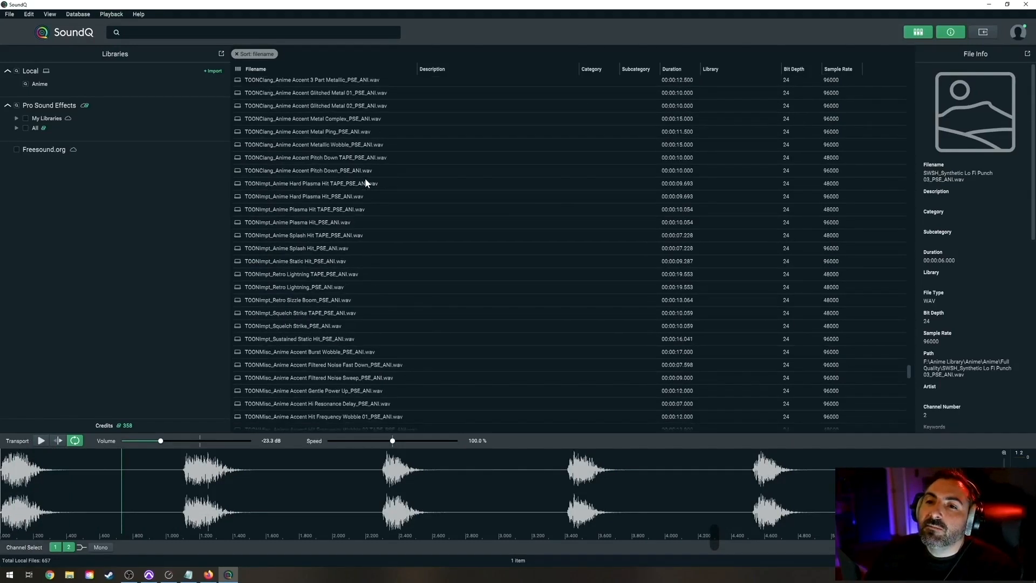
pyautogui.click(319, 132)
pyautogui.click(306, 119)
pyautogui.scroll(2, 334, 157)
pyautogui.click(308, 139)
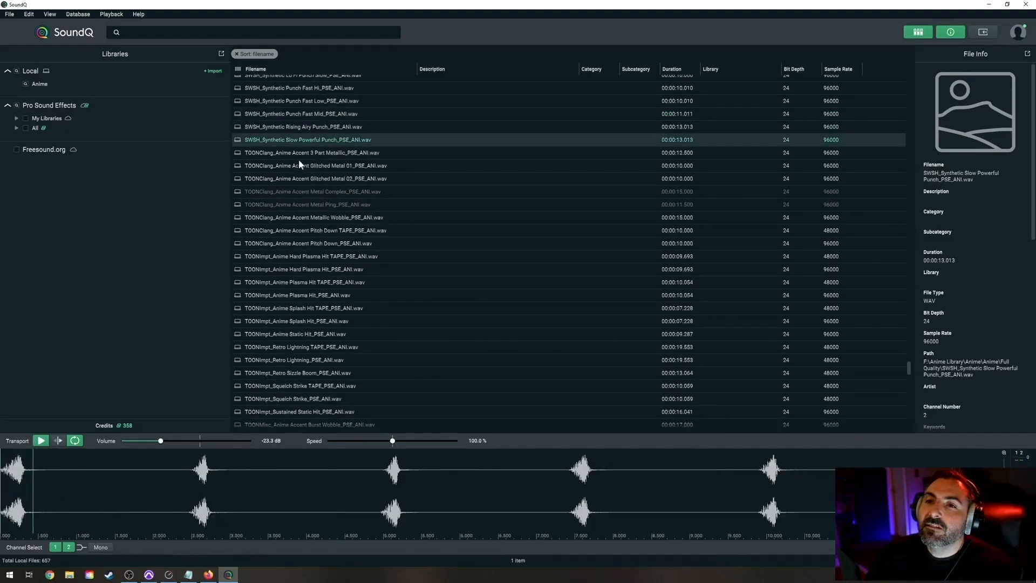
pyautogui.click(299, 164)
pyautogui.click(320, 231)
# Audition the impact files Plasma Hit TAPE, Splash Hit TAPE, Retro Lightning TAPE and Squelch Strike.
pyautogui.click(285, 283)
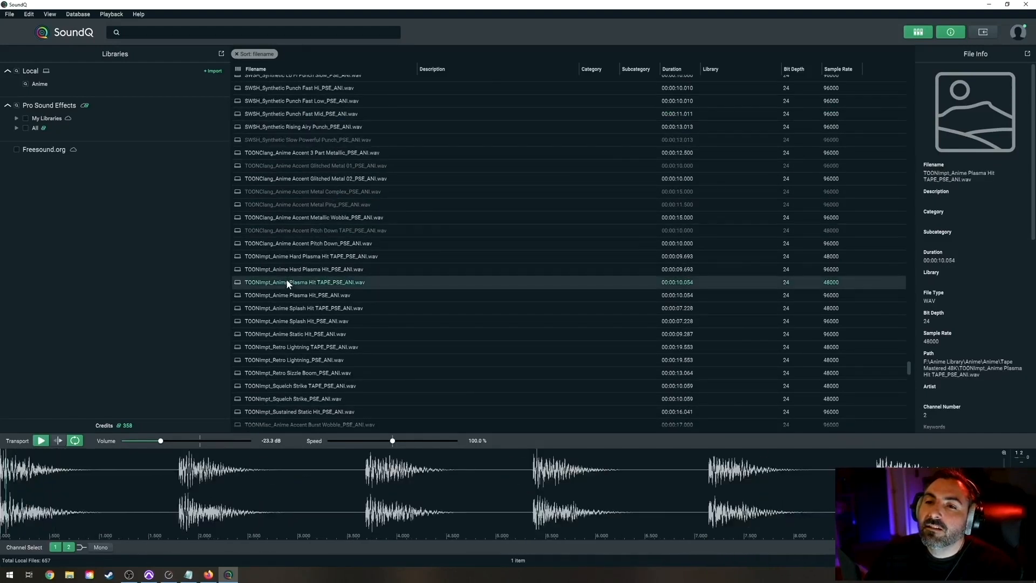
pyautogui.click(283, 309)
pyautogui.click(284, 347)
pyautogui.scroll(-6, 329, 313)
pyautogui.click(295, 181)
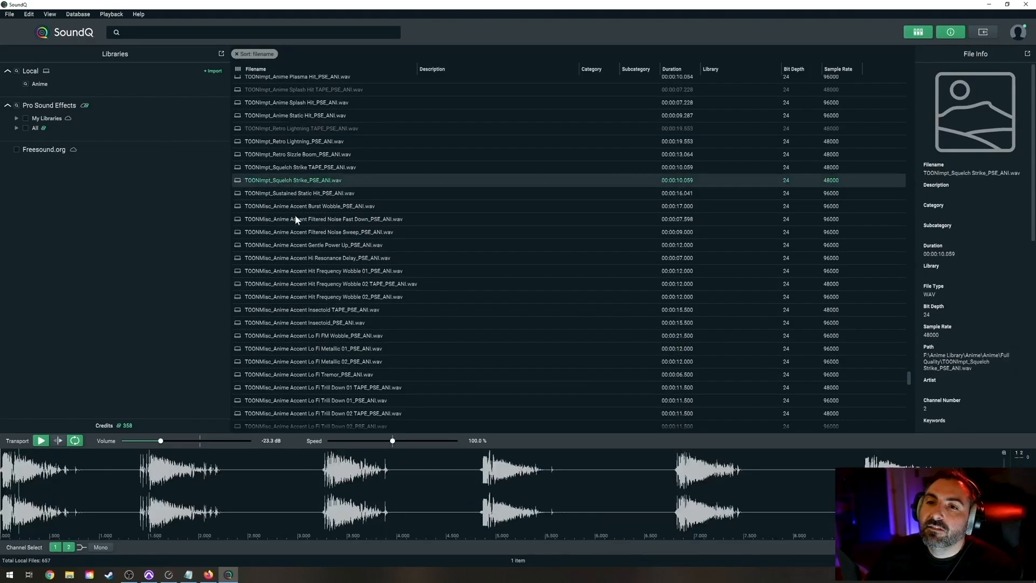
# Audition the Anime Accent files Filtered Noise Fast Down, Hi Resonance Delay, Hit Frequency Wobble 02 TAPE, Lo Fi Metallic 02 and Insectoid.
pyautogui.click(294, 217)
pyautogui.click(294, 257)
pyautogui.click(294, 284)
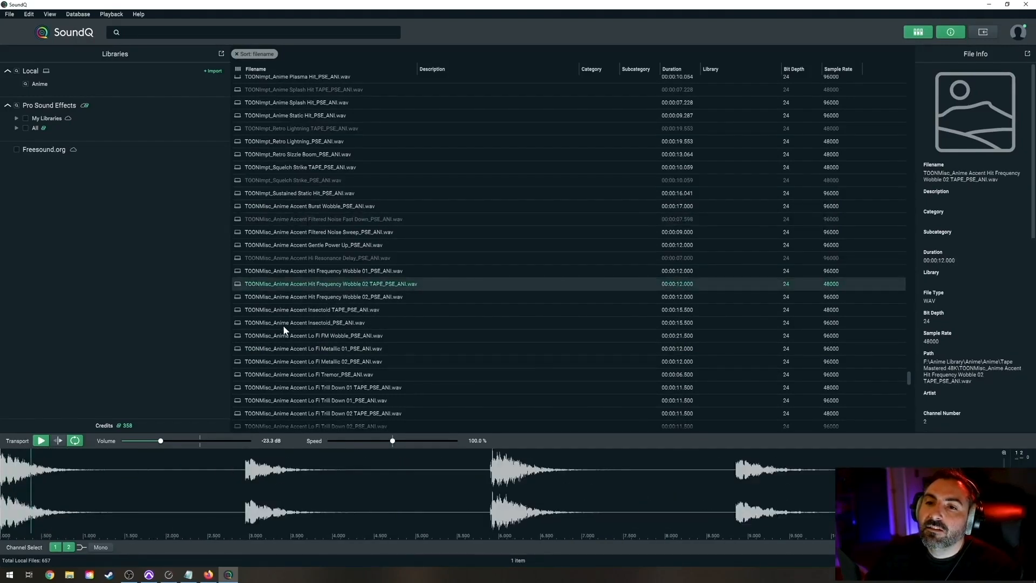
pyautogui.click(284, 323)
pyautogui.click(300, 362)
pyautogui.click(299, 324)
pyautogui.scroll(-6, 444, 326)
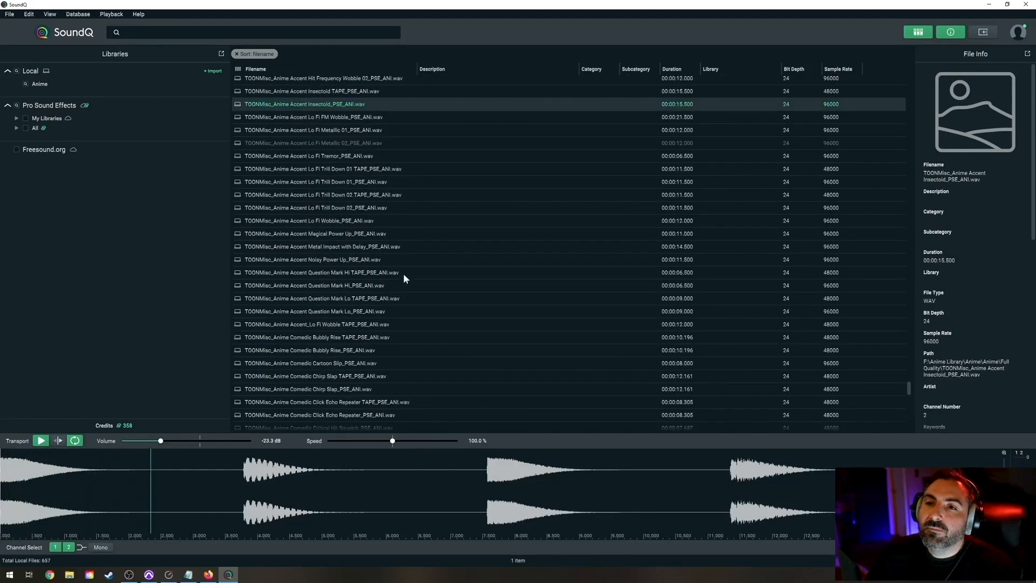
pyautogui.press('space')
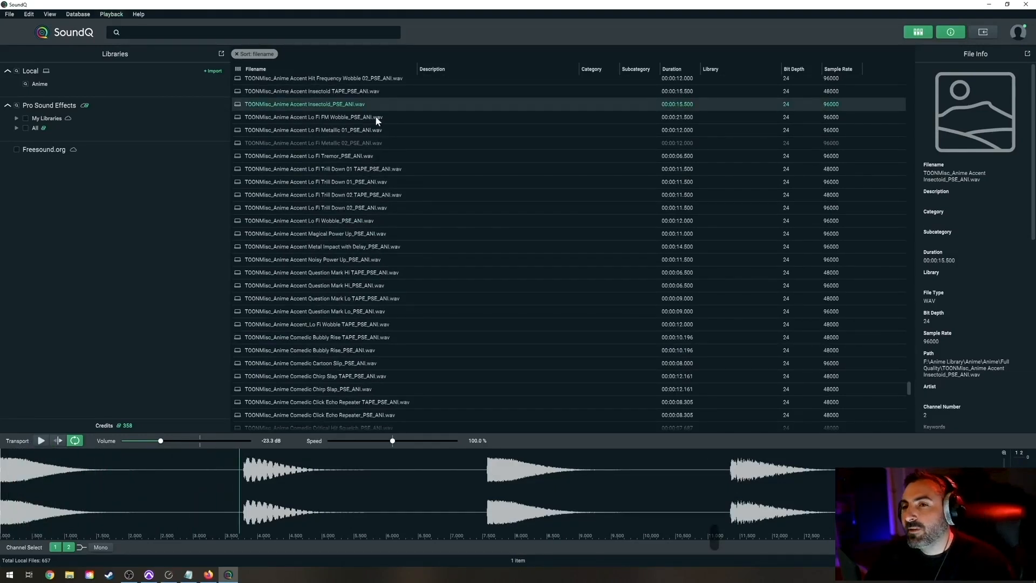
# Audition the Anime Accent Lo Fi files: FM Wobble, Metallic 01, Tremor, Trill Down 01 and 02 TAPE, and Wobble.
pyautogui.click(284, 118)
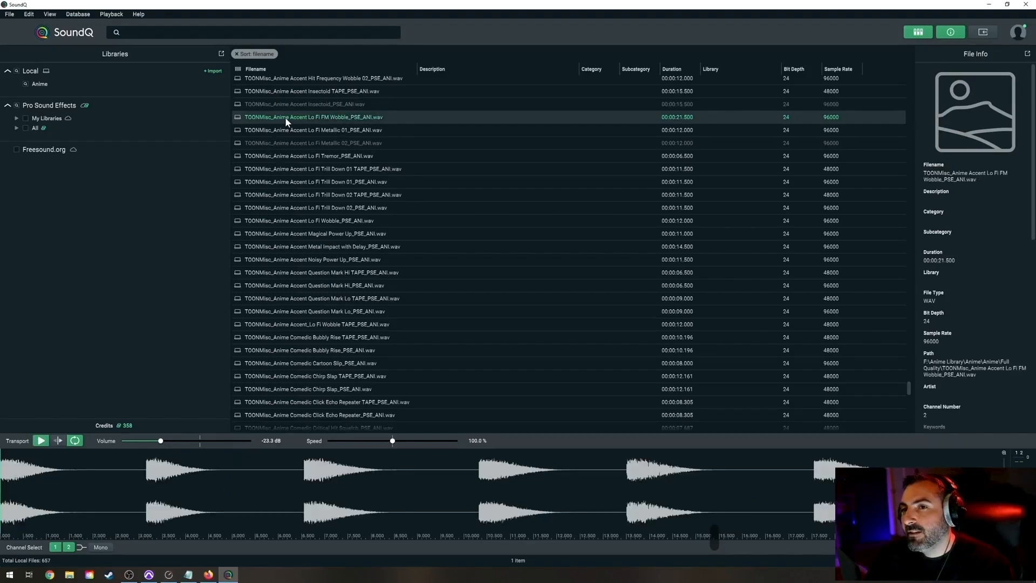
pyautogui.click(307, 130)
pyautogui.click(288, 158)
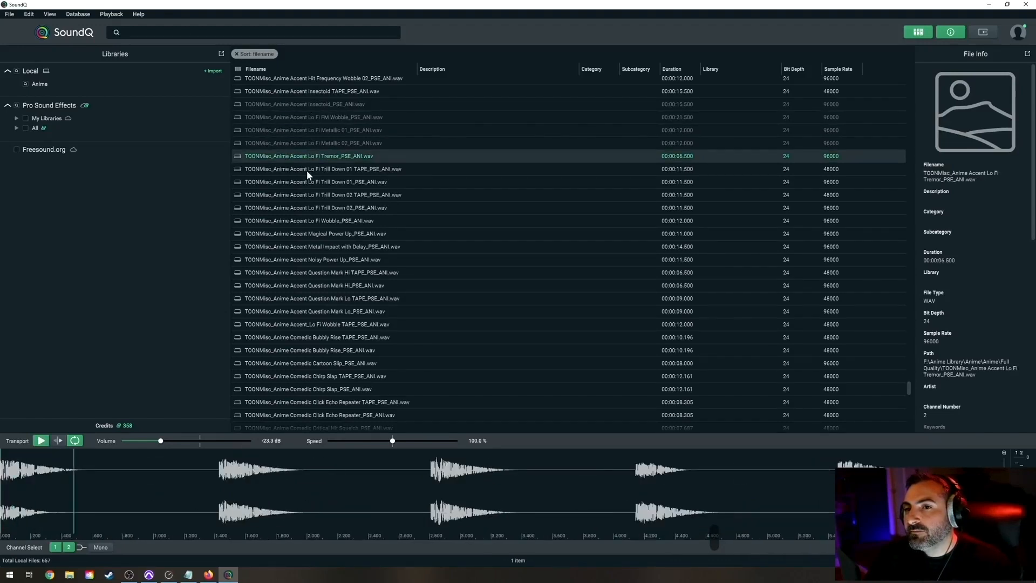
pyautogui.click(307, 169)
pyautogui.click(306, 194)
pyautogui.click(324, 221)
# Audition Accent Noisy Power Up, Question Mark Lo TAPE, Comedic Click Echo Repeater TAPE and Comedic Cartoon Slip.
pyautogui.click(323, 260)
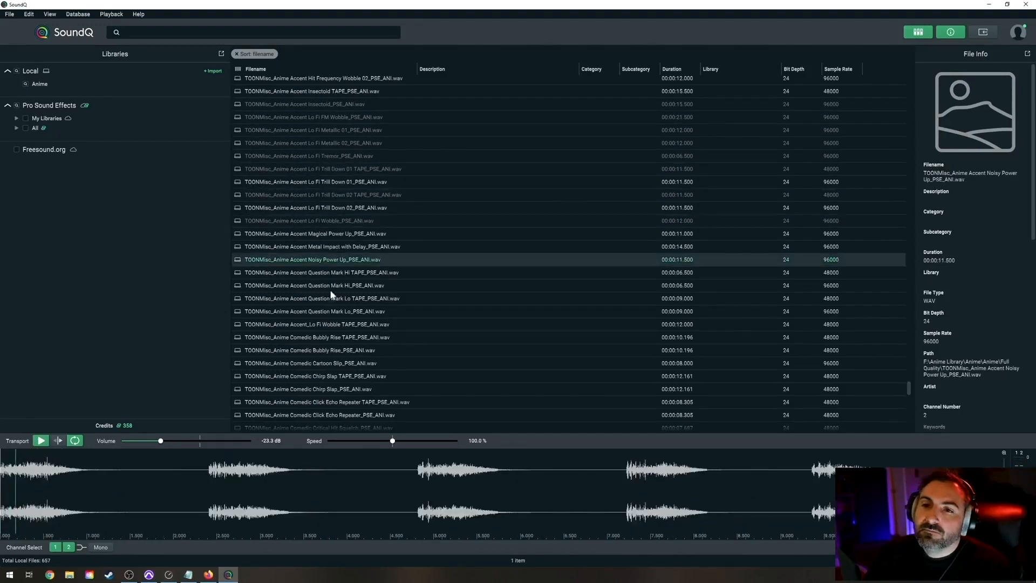
pyautogui.click(315, 298)
pyautogui.scroll(-5, 342, 280)
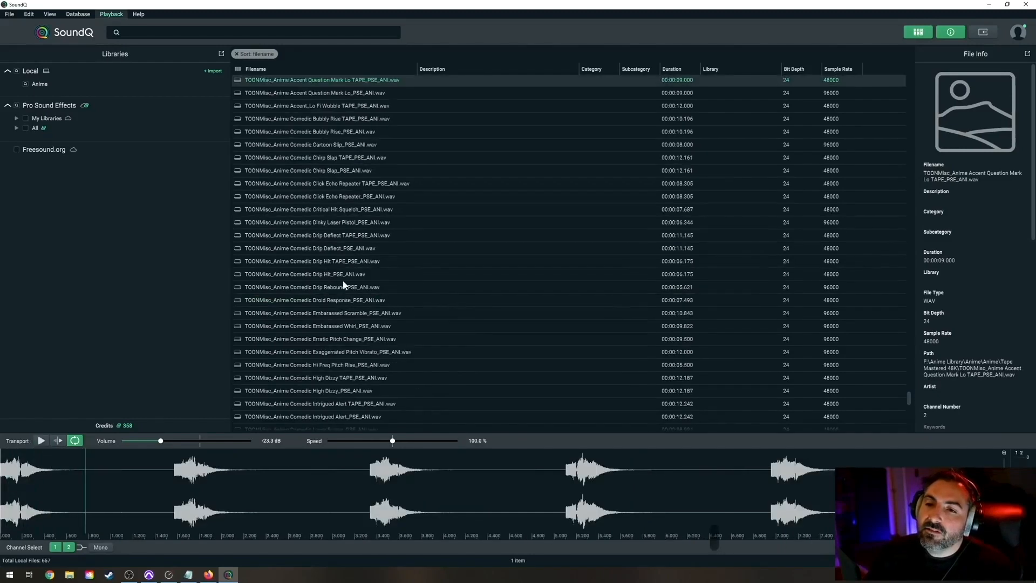
pyautogui.click(295, 181)
pyautogui.click(296, 144)
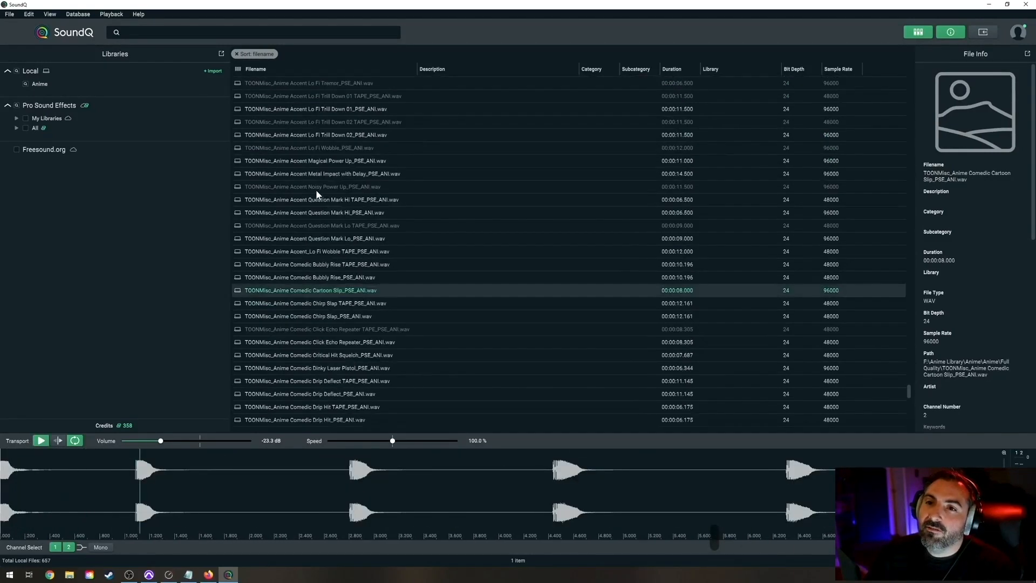
# Audition the Anime Comedic files Drip Rebound, Droid Response, Embarassed Whirl and Long Droid Power Up TAPE.
pyautogui.scroll(-2, 310, 226)
pyautogui.click(294, 211)
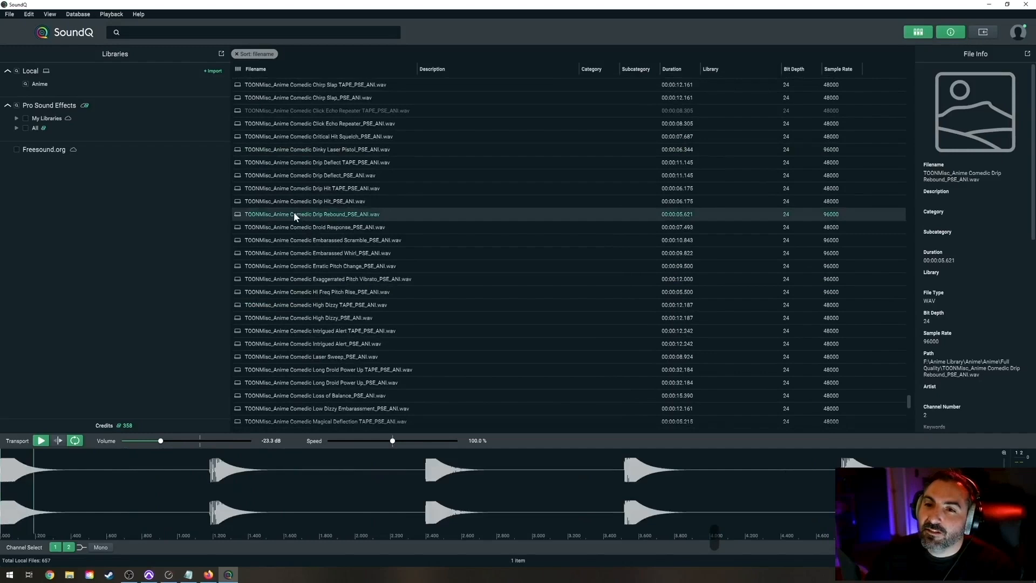
pyautogui.press('Down')
pyautogui.click(297, 251)
pyautogui.scroll(-4, 302, 286)
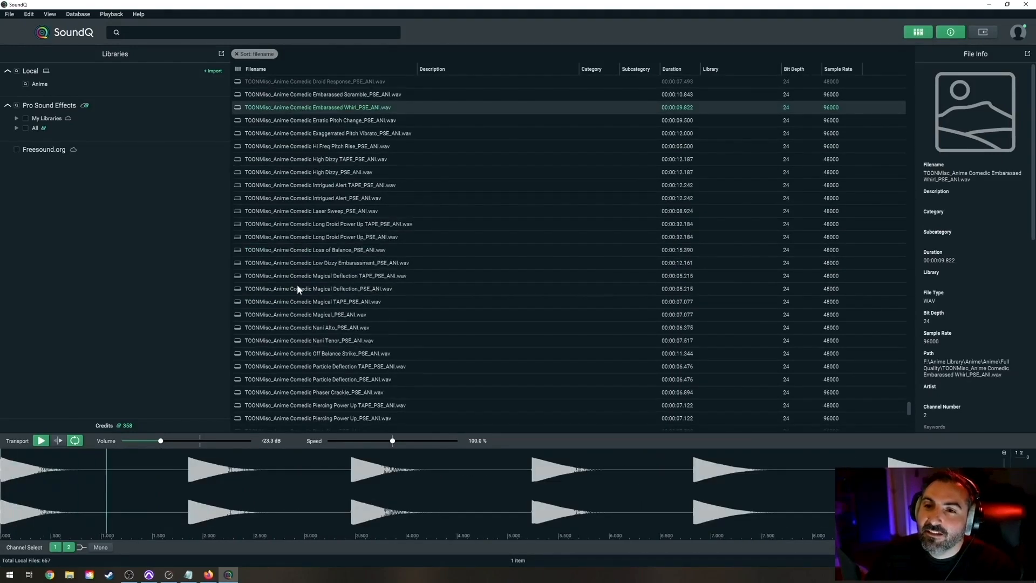
pyautogui.click(296, 221)
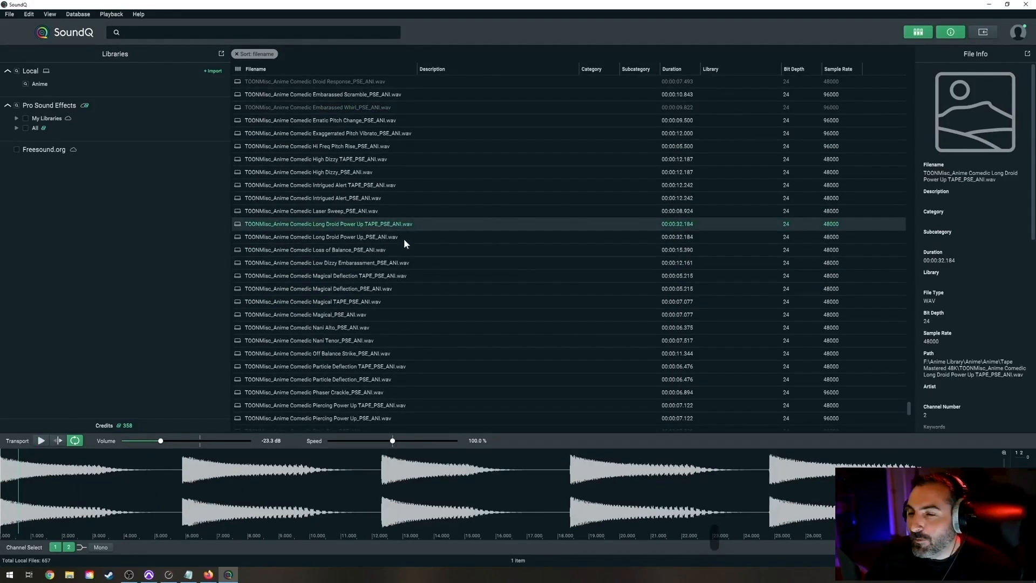
# Audition five more Anime Comedic effects further down the list, ending with Retro Deflection, and stop playback.
pyautogui.scroll(-4, 313, 281)
pyautogui.click(294, 234)
pyautogui.click(296, 273)
pyautogui.click(296, 311)
pyautogui.click(297, 336)
pyautogui.click(431, 363)
pyautogui.press('space')
# Look through the remaining UI movement, water, stylized sword, airy fly-by and synthetic wind files.
pyautogui.scroll(-15, 302, 363)
pyautogui.scroll(6, 315, 283)
pyautogui.scroll(-7, 350, 302)
pyautogui.scroll(-2, 327, 294)
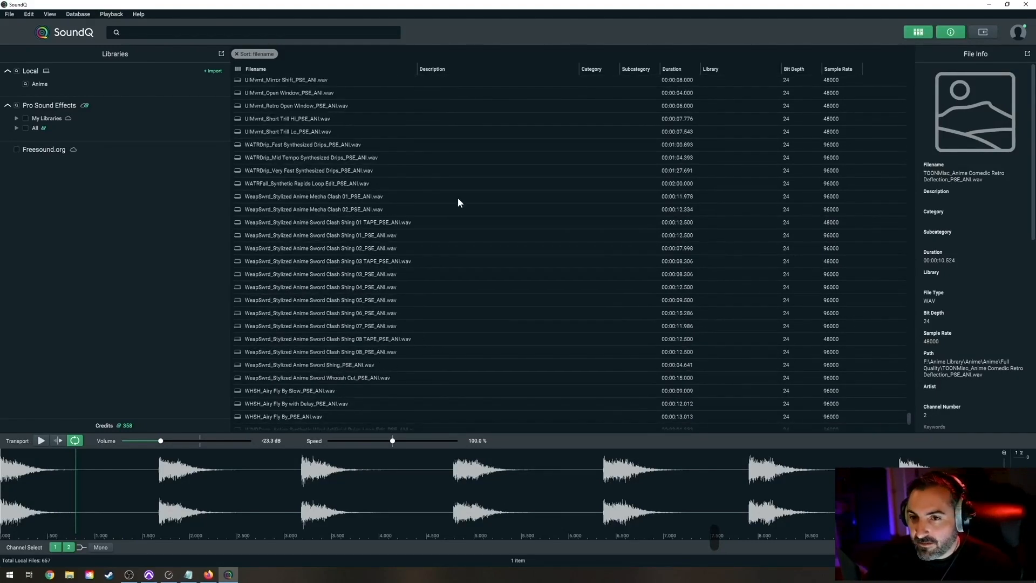
pyautogui.scroll(-3, 335, 291)
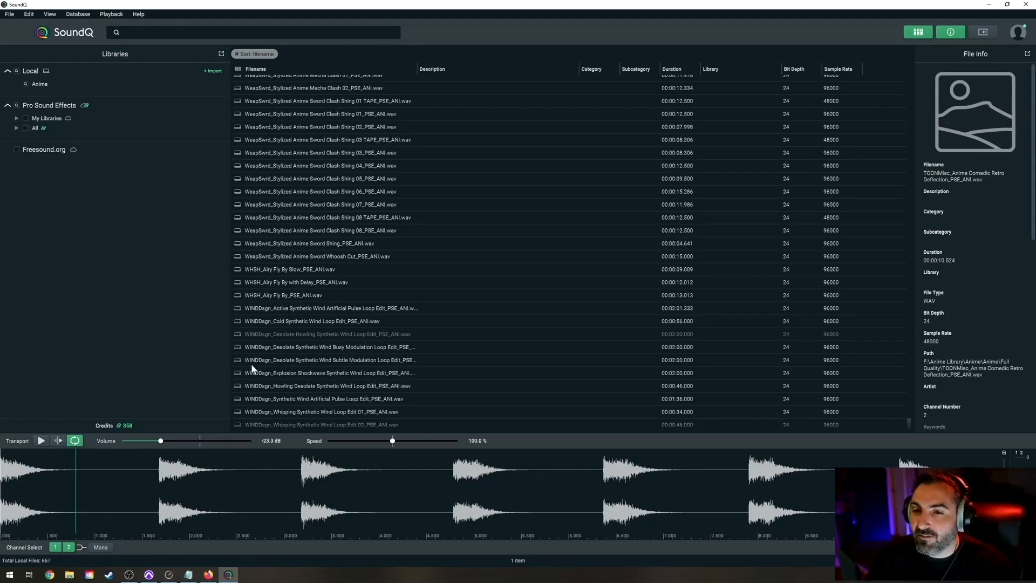
# Audition the Desolate Synthetic Wind Busy Modulation loop at two points and the Subtle Modulation loop.
pyautogui.click(300, 352)
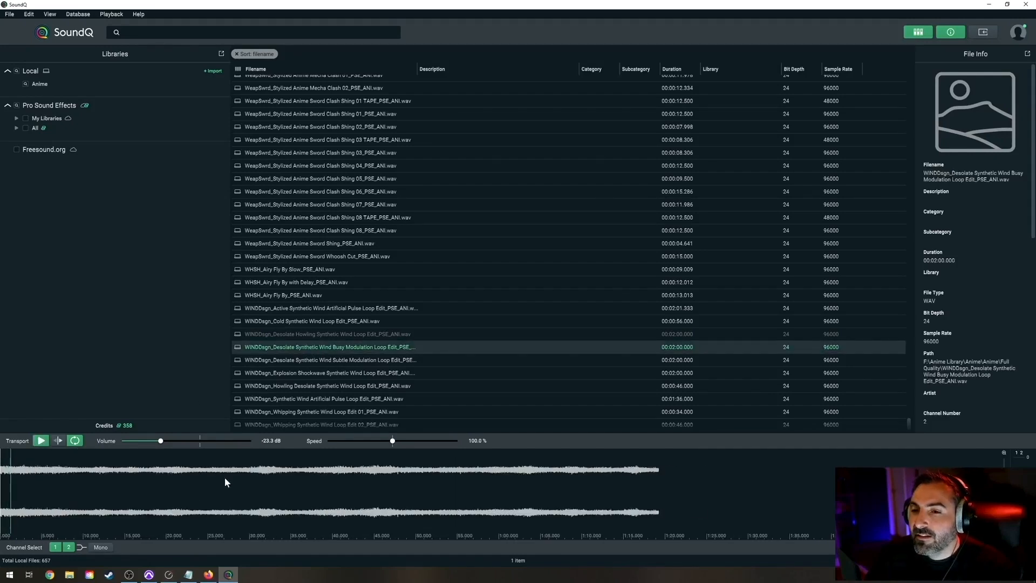
pyautogui.click(413, 491)
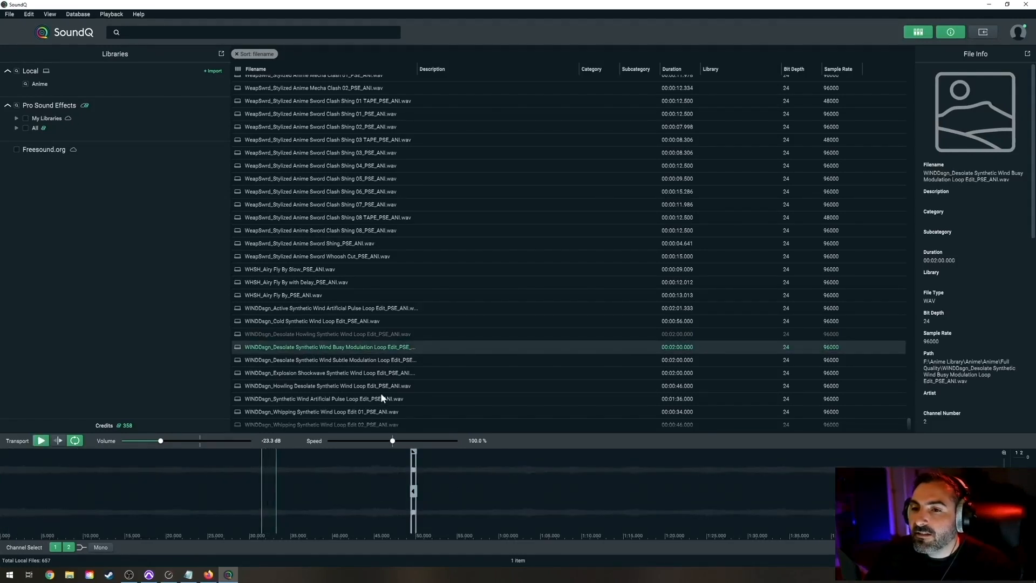
pyautogui.click(317, 360)
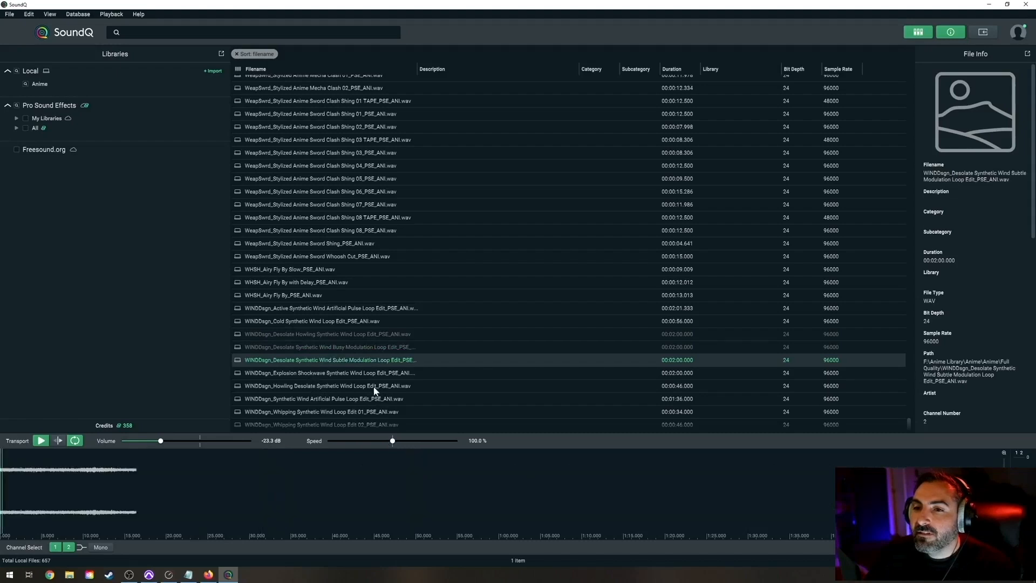
# Audition the Explosion Shockwave Synthetic Wind loop at several points along its waveform and stop playback.
pyautogui.click(339, 372)
pyautogui.click(212, 489)
pyautogui.click(368, 490)
pyautogui.click(477, 491)
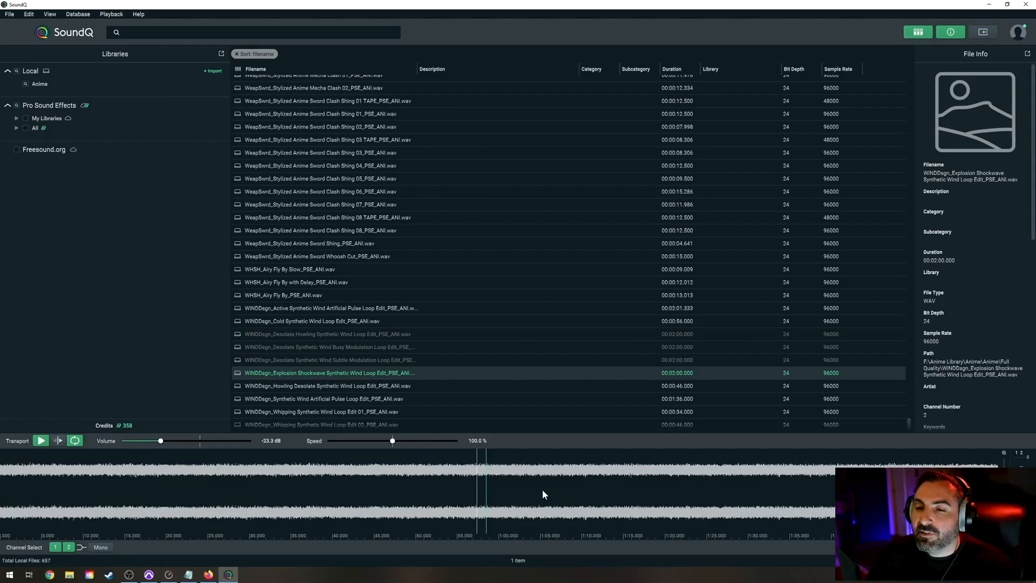
pyautogui.click(610, 483)
pyautogui.press('space')
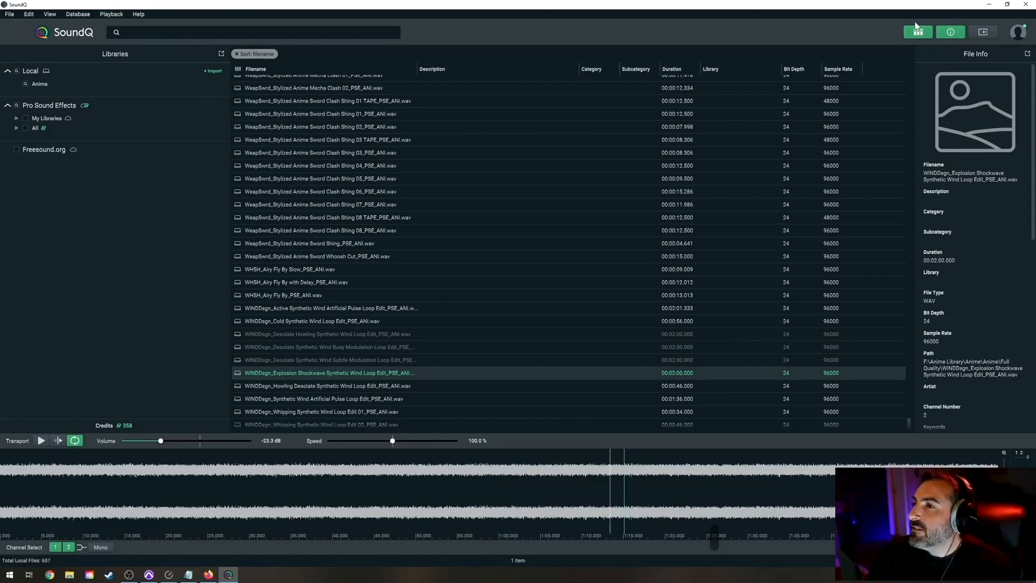
# Look back through the anime file list up to the helicopter, jet turbine, ricochet and acceleration blast files.
pyautogui.scroll(15, 459, 218)
pyautogui.scroll(10, 362, 276)
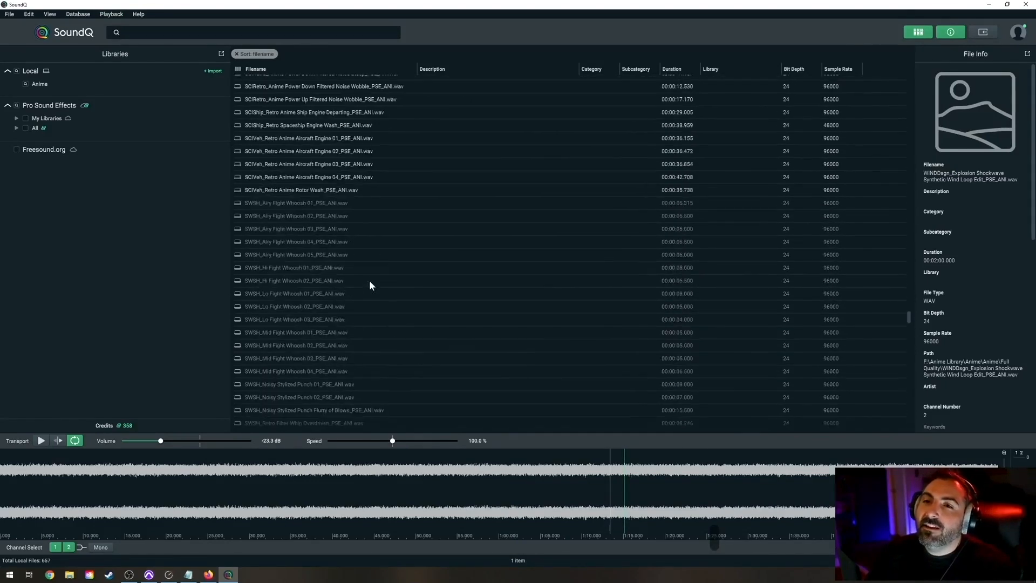
pyautogui.moveTo(909, 320); pyautogui.dragTo(891, 60)
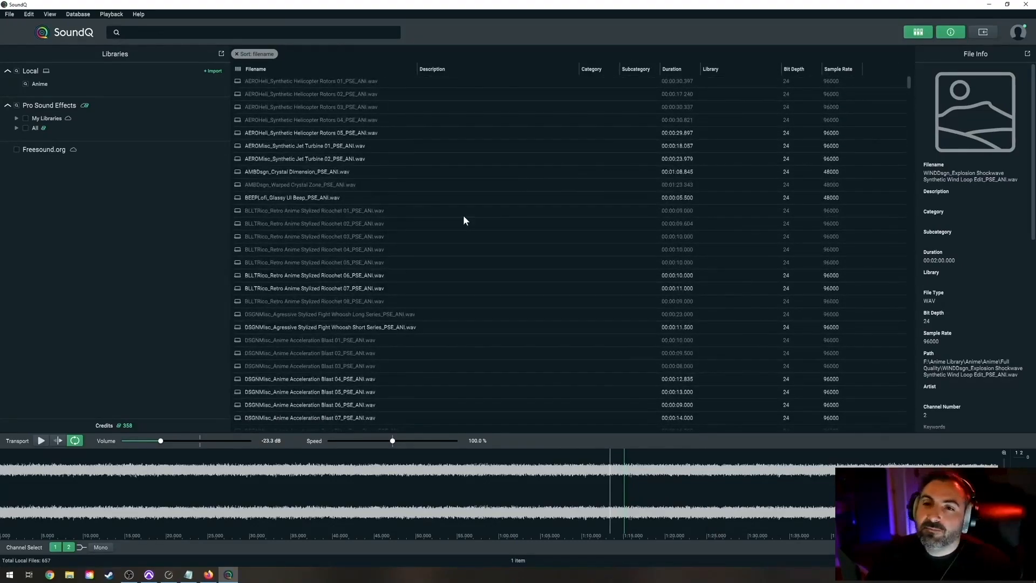
pyautogui.scroll(-9, 486, 191)
pyautogui.scroll(10, 503, 219)
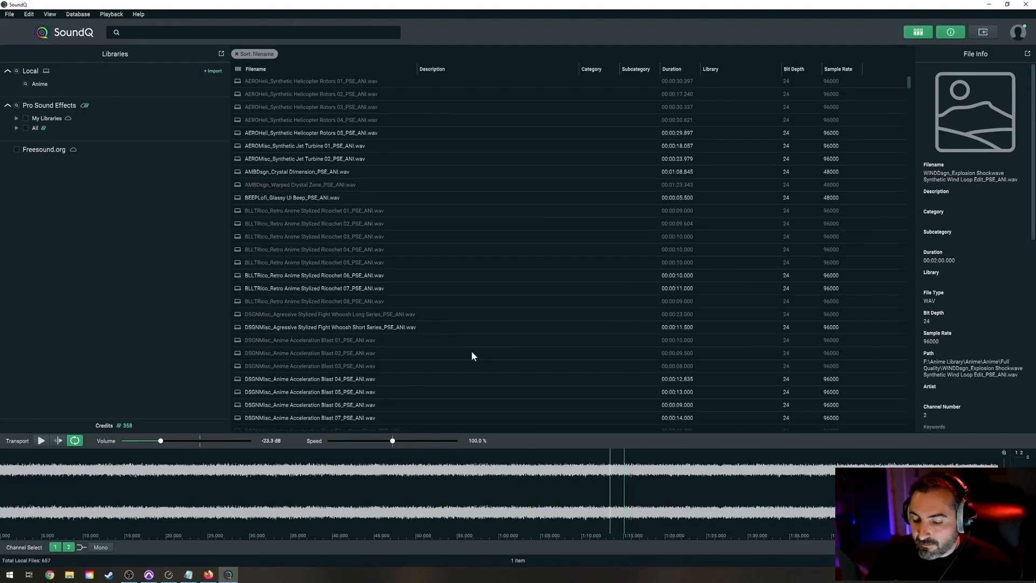
# Switch to Pro Tools, expand the aFX folder track, zoom in on its aFX 1 to 8 tracks and return to the session start.
pyautogui.hotkey('alt', 'Tab')
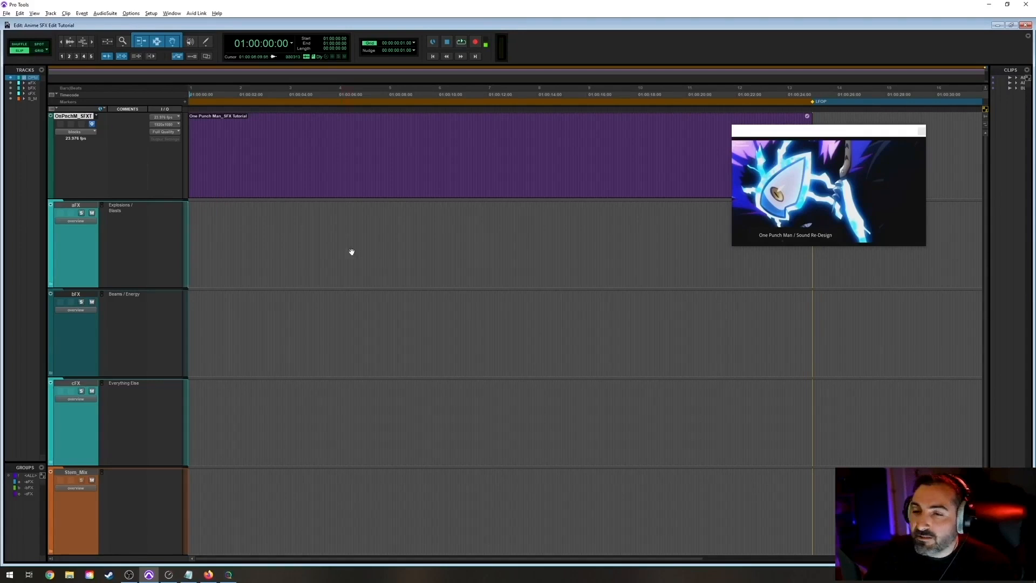
pyautogui.click(286, 227)
pyautogui.click(246, 221)
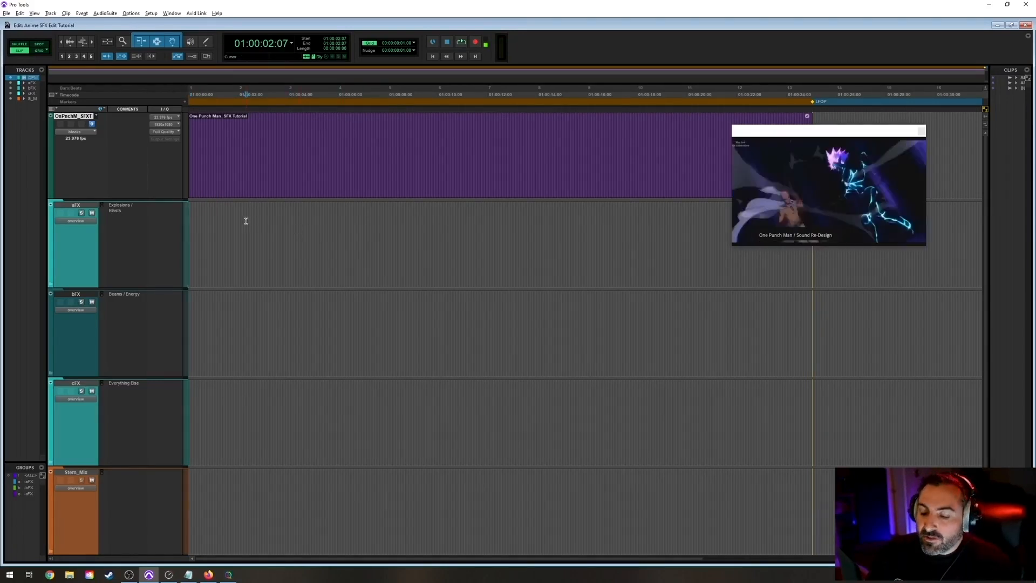
pyautogui.press('Return')
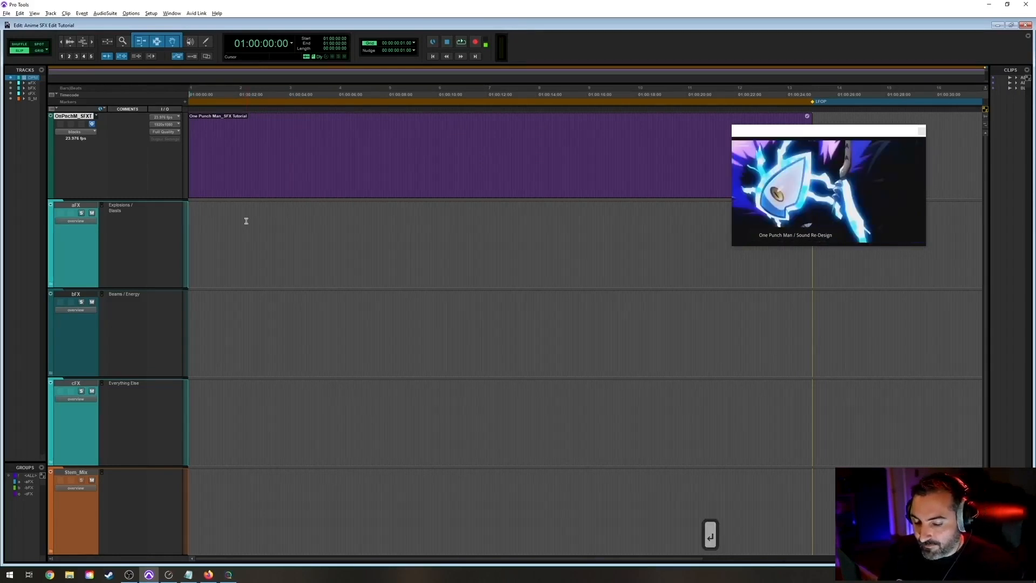
pyautogui.press('f')
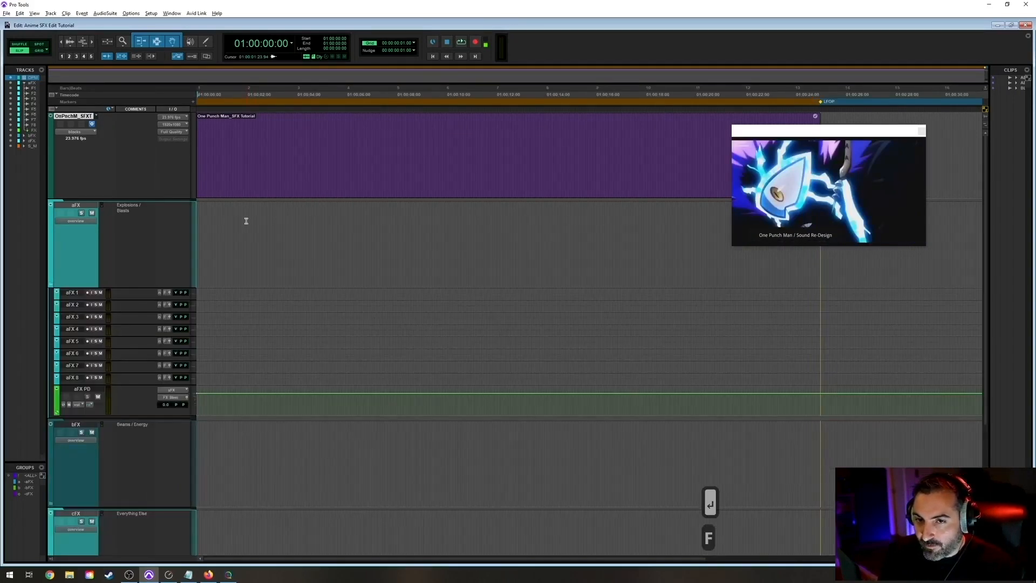
pyautogui.moveTo(236, 218); pyautogui.dragTo(408, 377)
pyautogui.press('e')
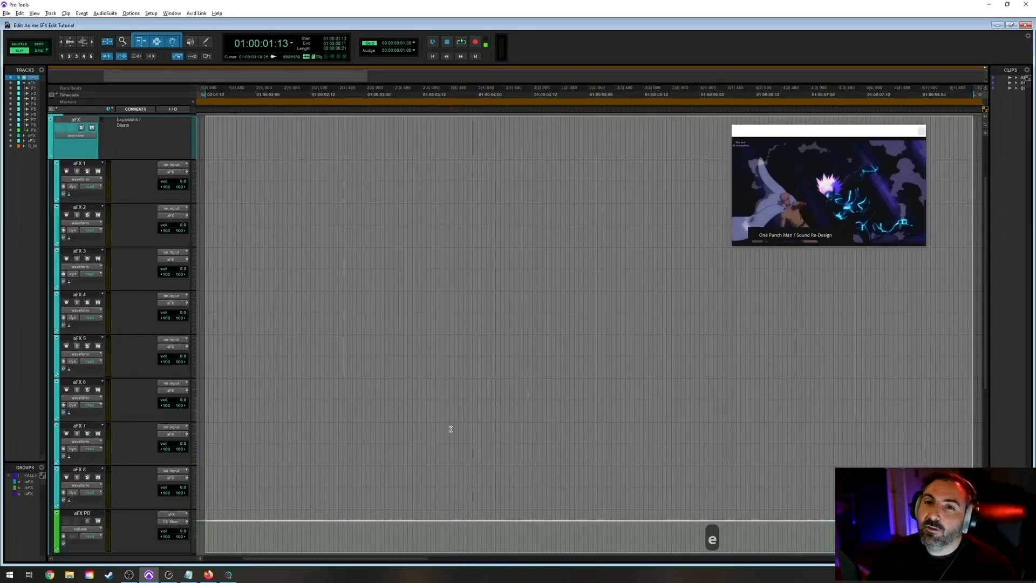
pyautogui.press('Return')
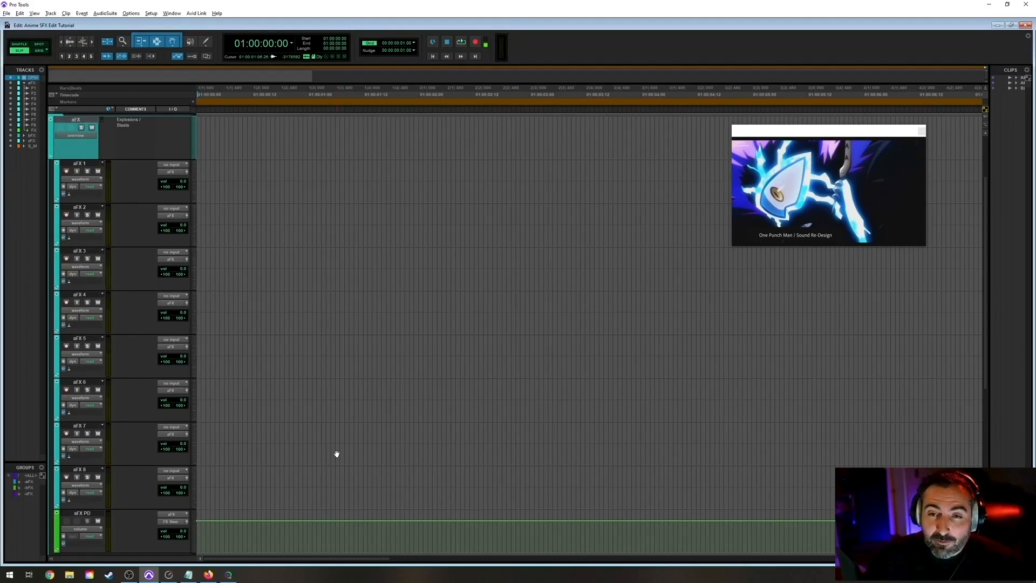
# Scrub the picture over roughly the first second on track aFX 1 and place the cursor at 01:00:01:03.
pyautogui.click(295, 174)
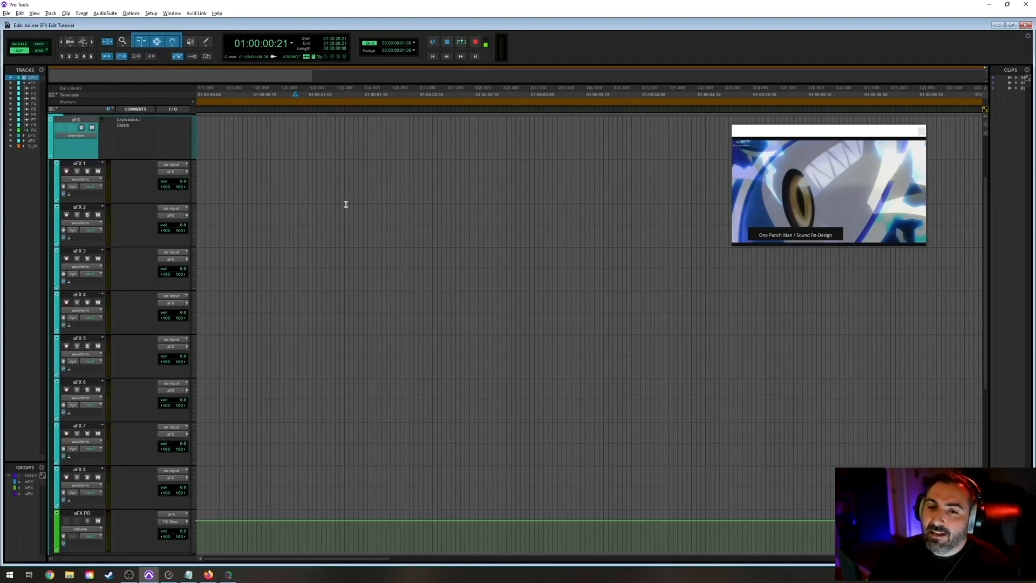
pyautogui.moveTo(204, 173); pyautogui.dragTo(250, 174)
pyautogui.moveTo(267, 176); pyautogui.dragTo(329, 177)
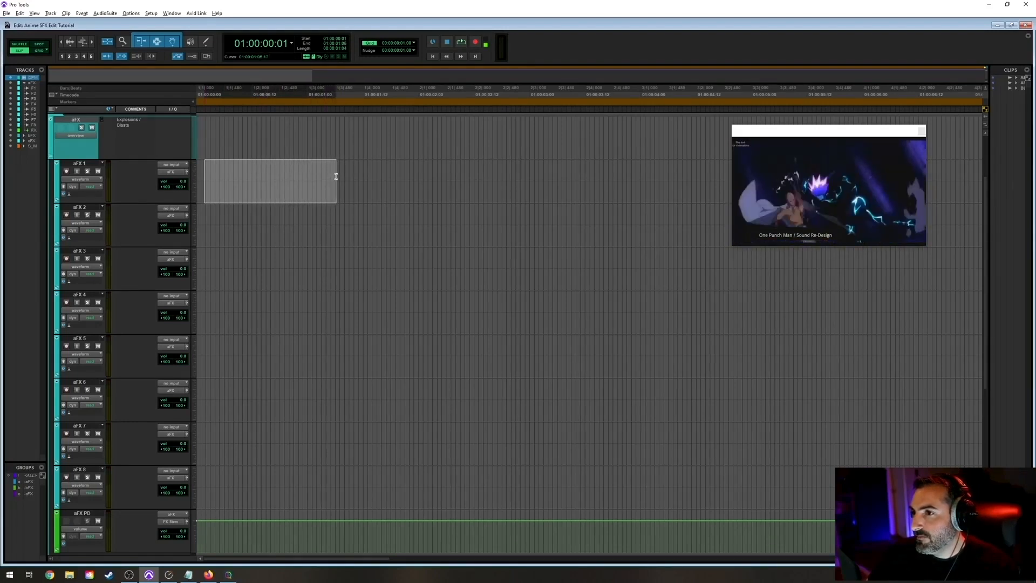
pyautogui.moveTo(338, 176); pyautogui.dragTo(324, 174)
pyautogui.click(325, 175)
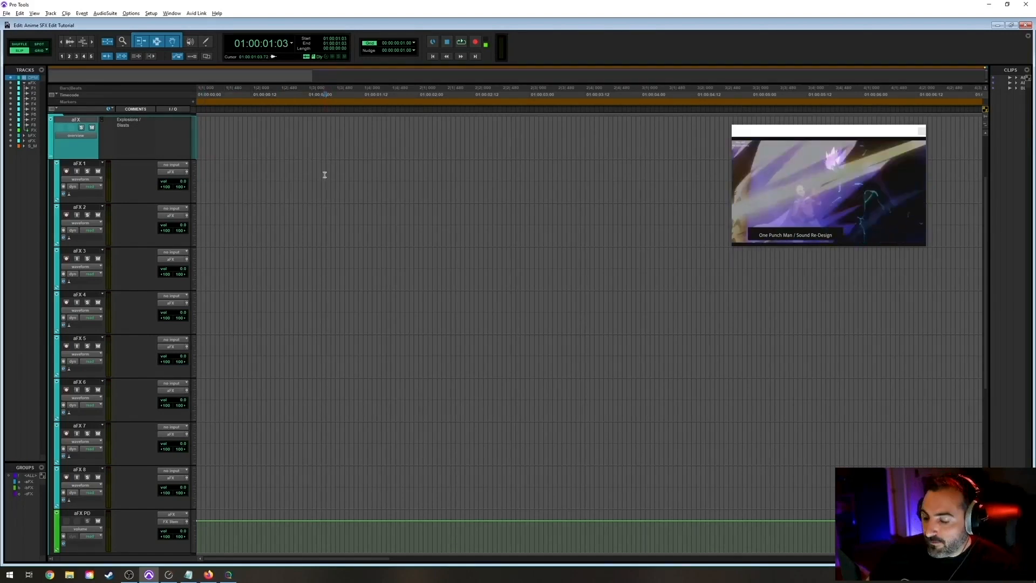
# Examine the first hit frame by frame, moving back and forth around 01:00:01:03 to 01:00:01:07.
pyautogui.press(',')
pyautogui.press(',')
pyautogui.press(',')
pyautogui.press(',')
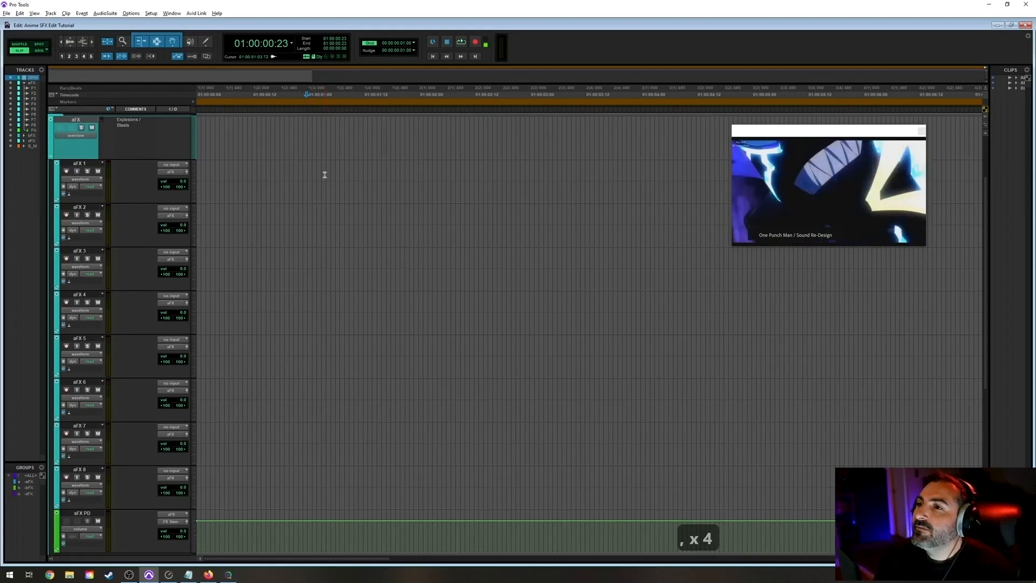
pyautogui.press('.')
pyautogui.press('.')
pyautogui.press(',')
pyautogui.press(',')
pyautogui.press(',')
pyautogui.press('.')
pyautogui.press('.')
pyautogui.press('.')
pyautogui.press(',')
pyautogui.press('.')
pyautogui.press('.')
pyautogui.press('.')
pyautogui.press('.')
pyautogui.press('.')
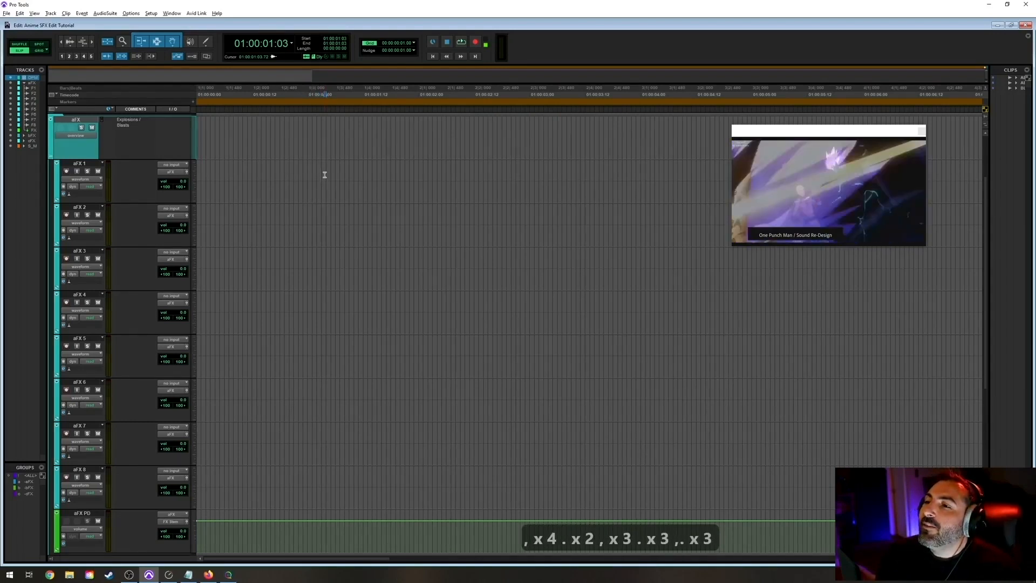
pyautogui.press(',')
pyautogui.press(',')
pyautogui.press(',')
pyautogui.press('.')
pyautogui.press('.')
pyautogui.press('.')
pyautogui.press('.')
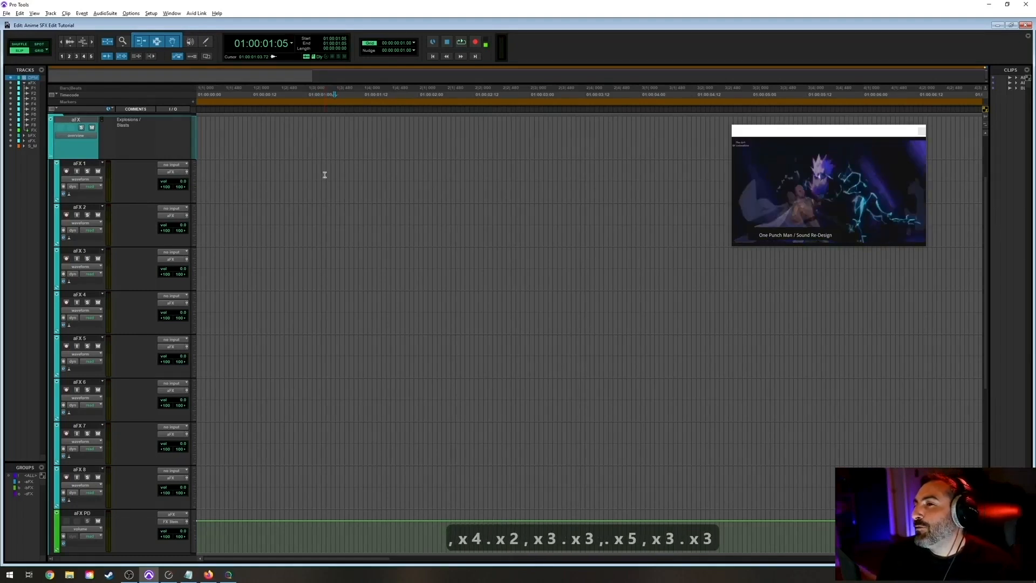
pyautogui.press('.')
pyautogui.press(',')
pyautogui.press(',')
pyautogui.press(',')
pyautogui.press(',')
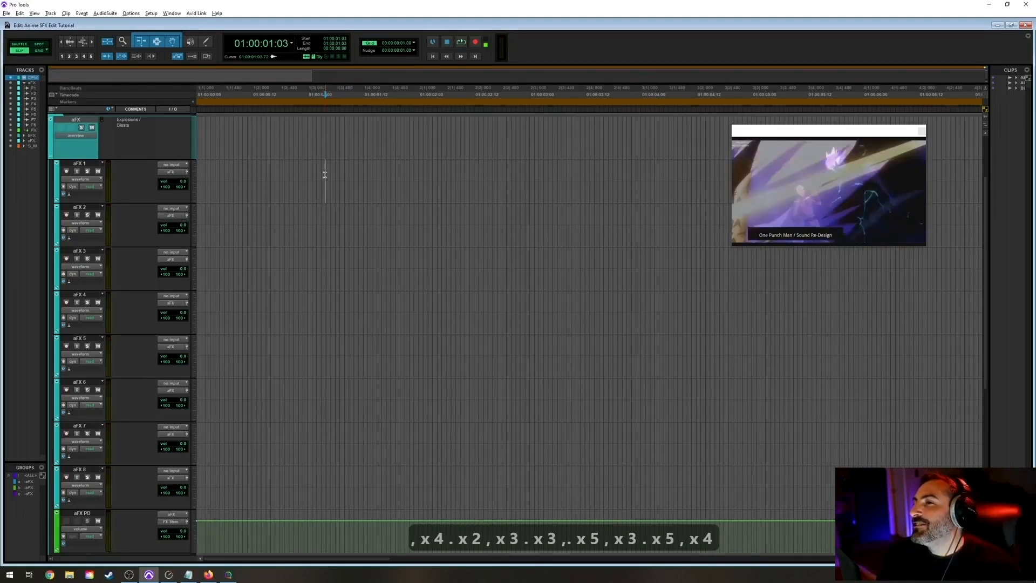
pyautogui.press(',')
pyautogui.press('.')
pyautogui.press('.')
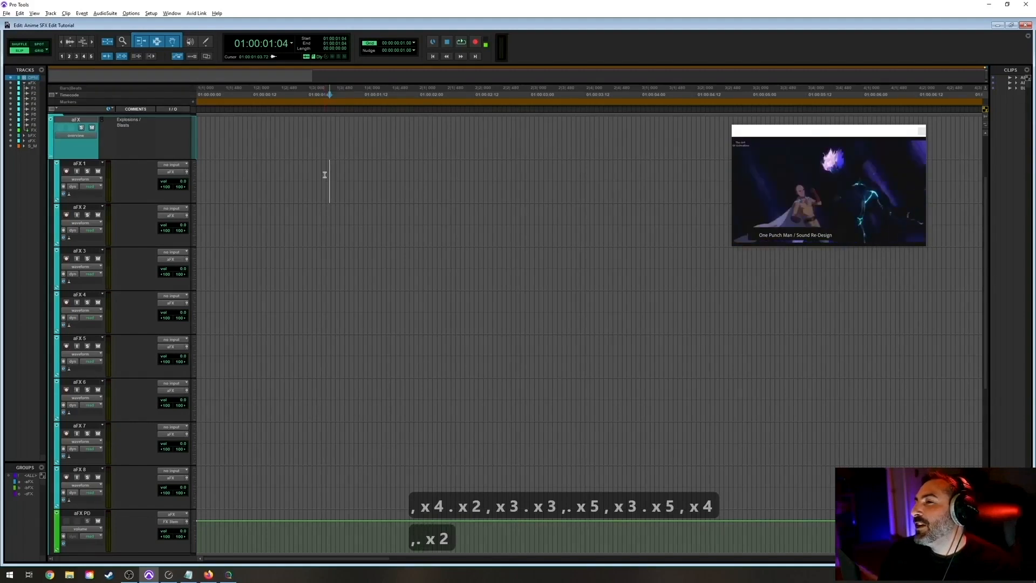
pyautogui.press(',')
pyautogui.press('.')
pyautogui.press('.')
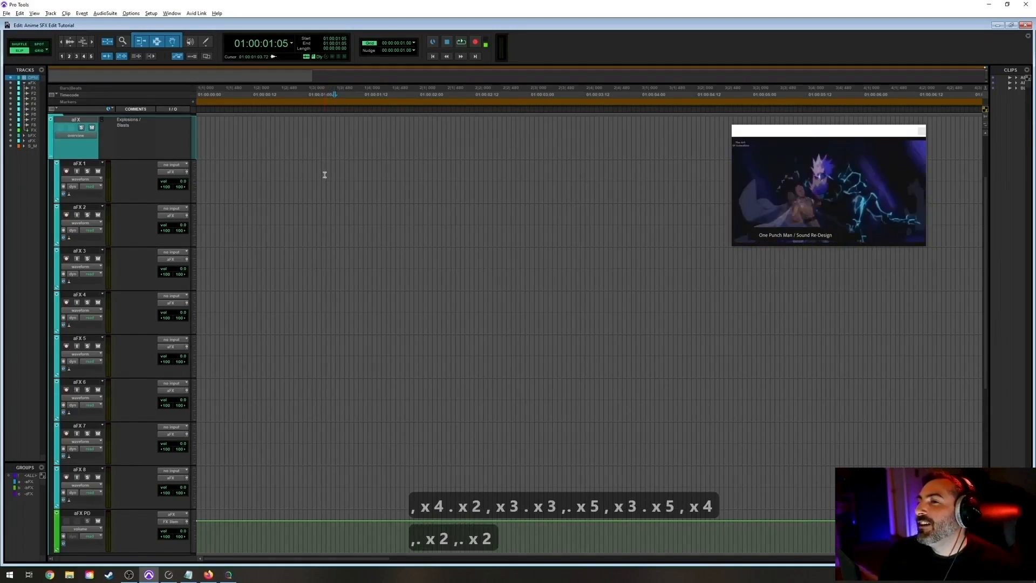
pyautogui.press('.')
pyautogui.press('.')
pyautogui.press(',')
pyautogui.press(',')
pyautogui.press(',')
pyautogui.press('.')
pyautogui.press('.')
pyautogui.press('.')
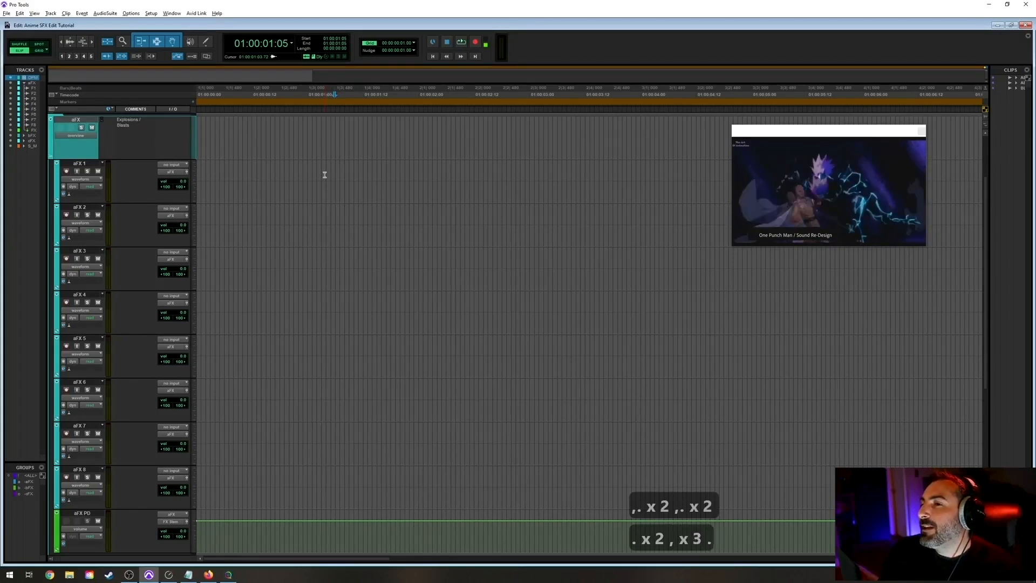
pyautogui.press(',')
pyautogui.press(',')
pyautogui.press('.')
pyautogui.press('.')
pyautogui.press(',')
pyautogui.press(',')
pyautogui.press(',')
pyautogui.press(',')
pyautogui.press('.')
pyautogui.press('.')
pyautogui.press('.')
pyautogui.press('.')
pyautogui.press('.')
pyautogui.press('.')
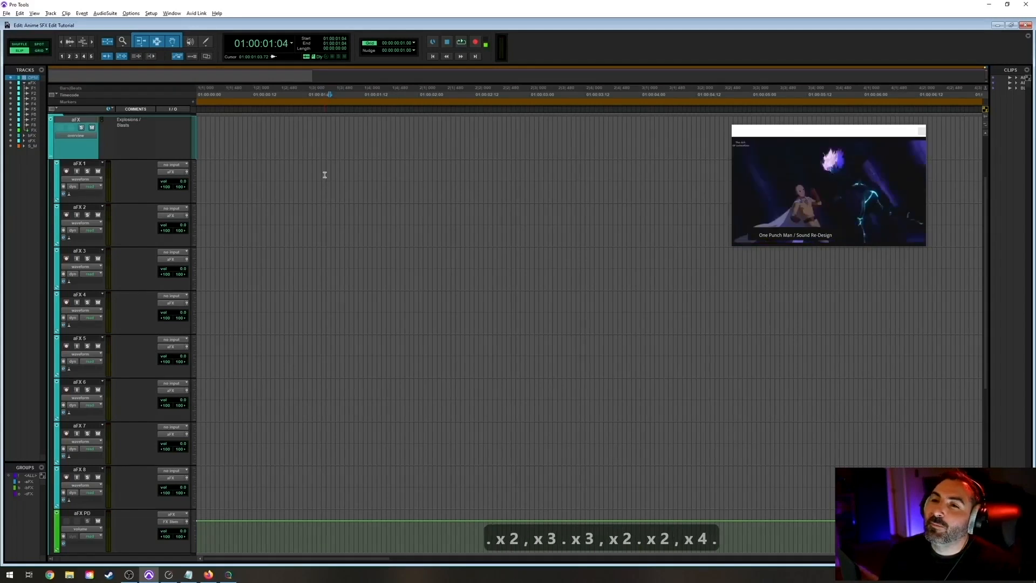
pyautogui.press(',')
pyautogui.press(',')
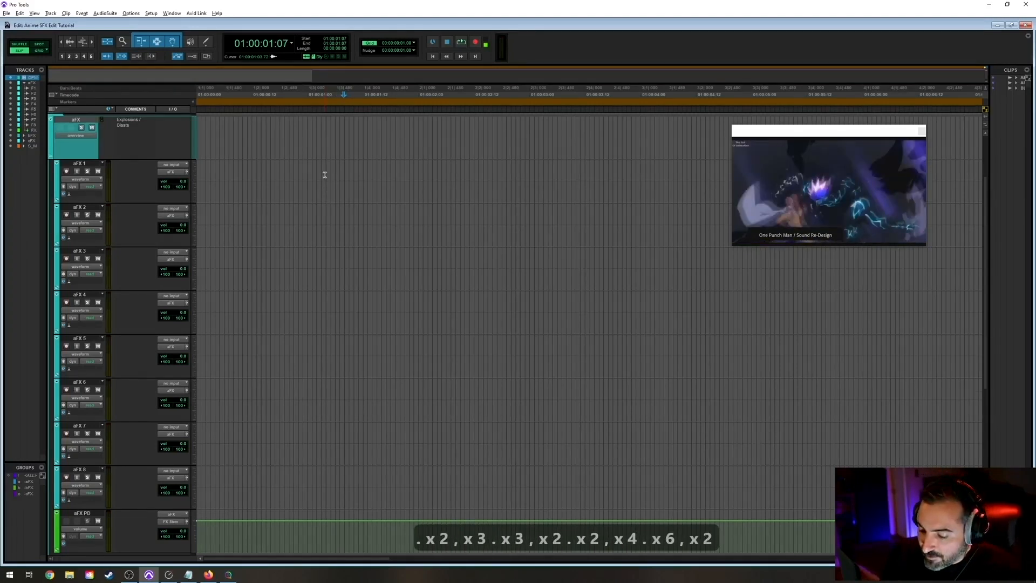
pyautogui.press(',')
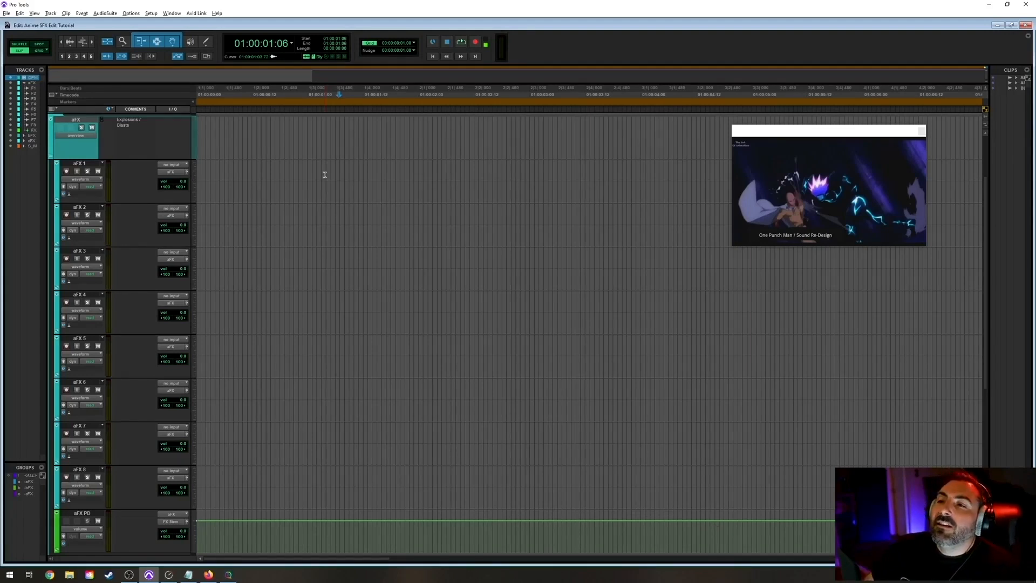
# Select 12 frames on track aFX 1 from 01:00:01:05 and consolidate them into a blank marker clip.
pyautogui.click(328, 165)
pyautogui.moveTo(329, 165); pyautogui.dragTo(391, 168)
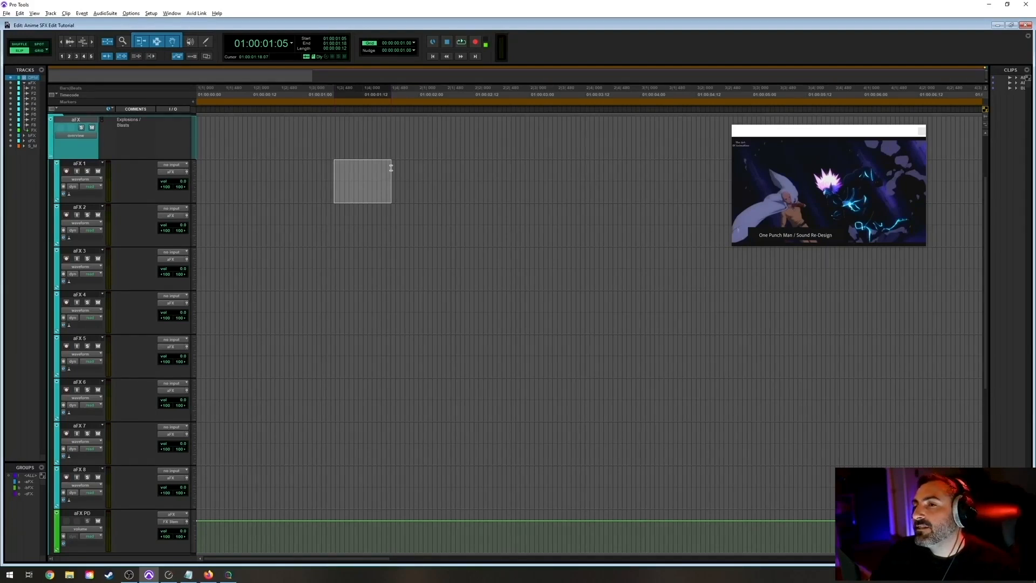
pyautogui.hotkey('alt', 'shift', '3')
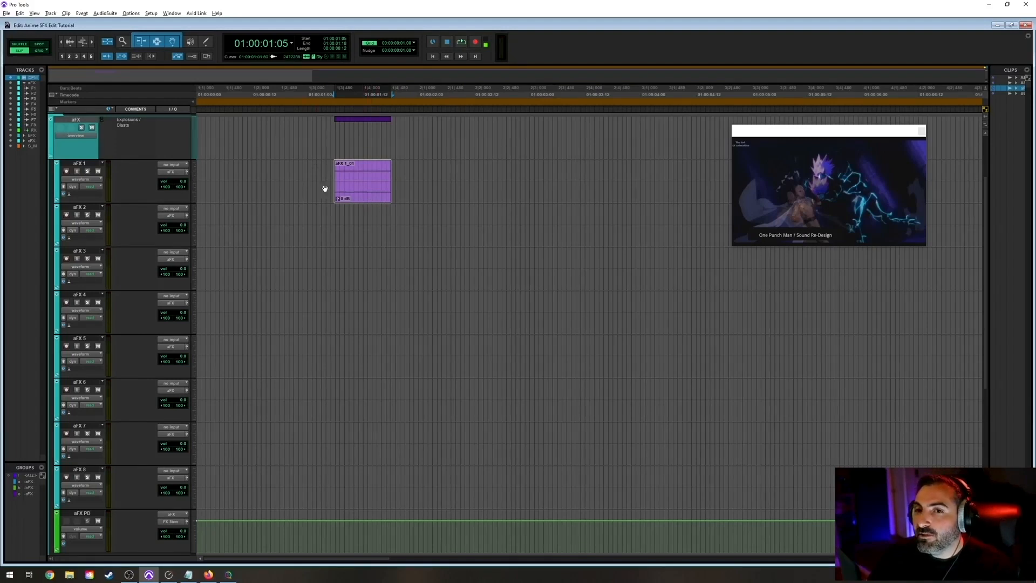
# Mark the next hit on aFX 1 by consolidating 12 frames from 01:00:05:03 into a blank clip, and save the session.
pyautogui.press('r')
pyautogui.moveTo(300, 175); pyautogui.dragTo(480, 172)
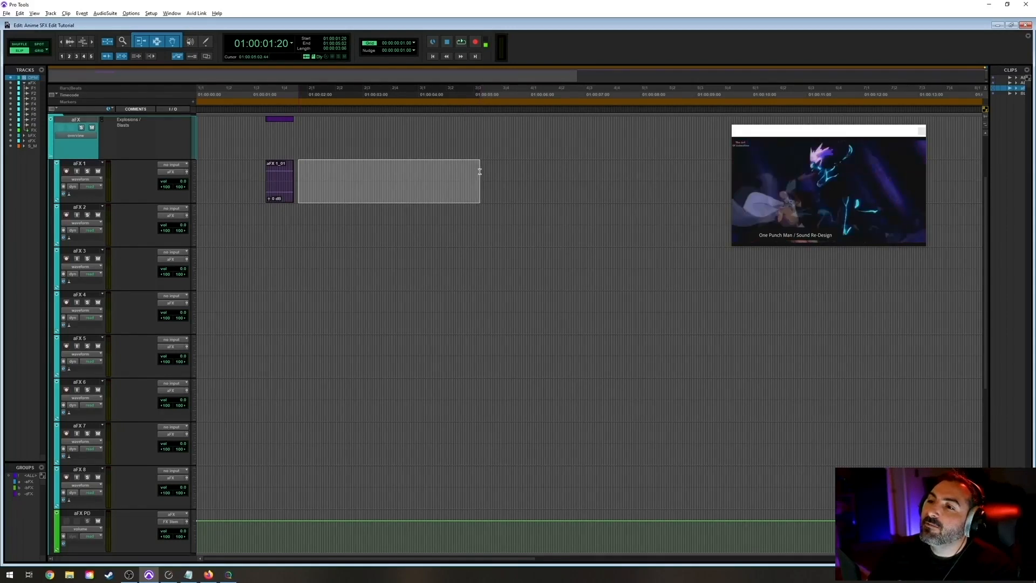
pyautogui.click(479, 173)
pyautogui.click(478, 172)
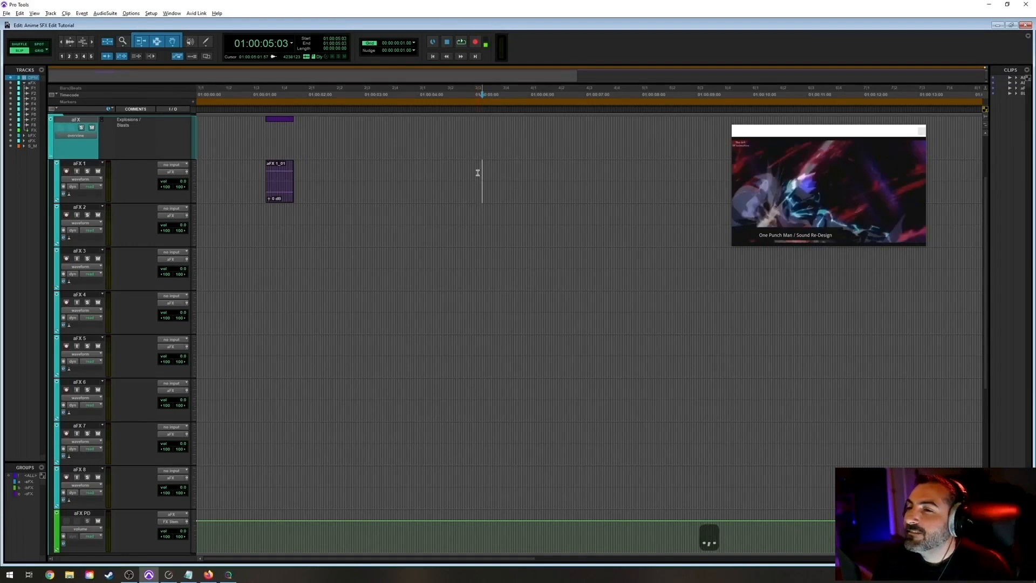
pyautogui.keyDown('shift'); pyautogui.click(507, 173); pyautogui.keyUp('shift')
pyautogui.moveTo(507, 173); pyautogui.dragTo(512, 170)
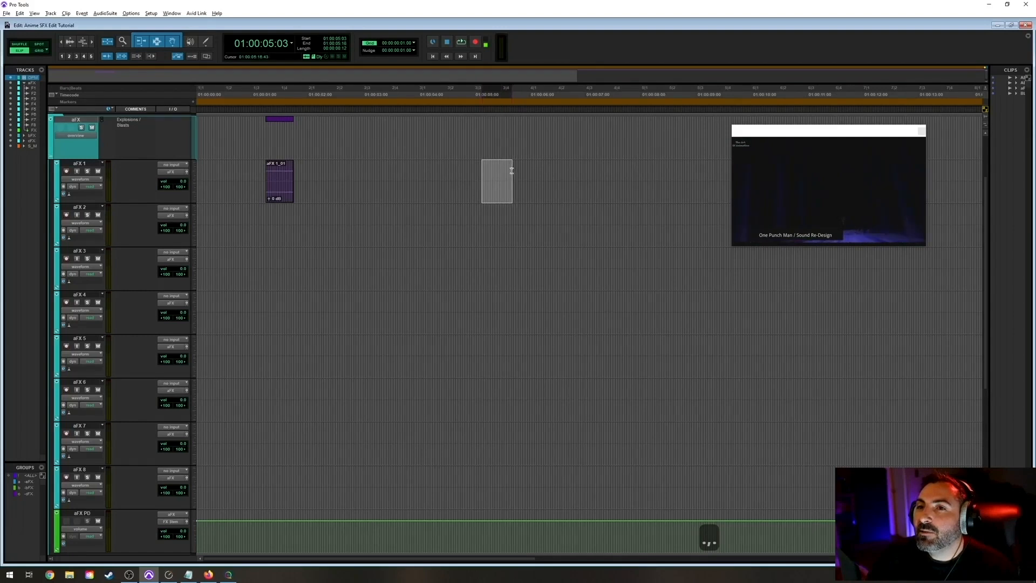
pyautogui.hotkey('alt', 'shift', '3')
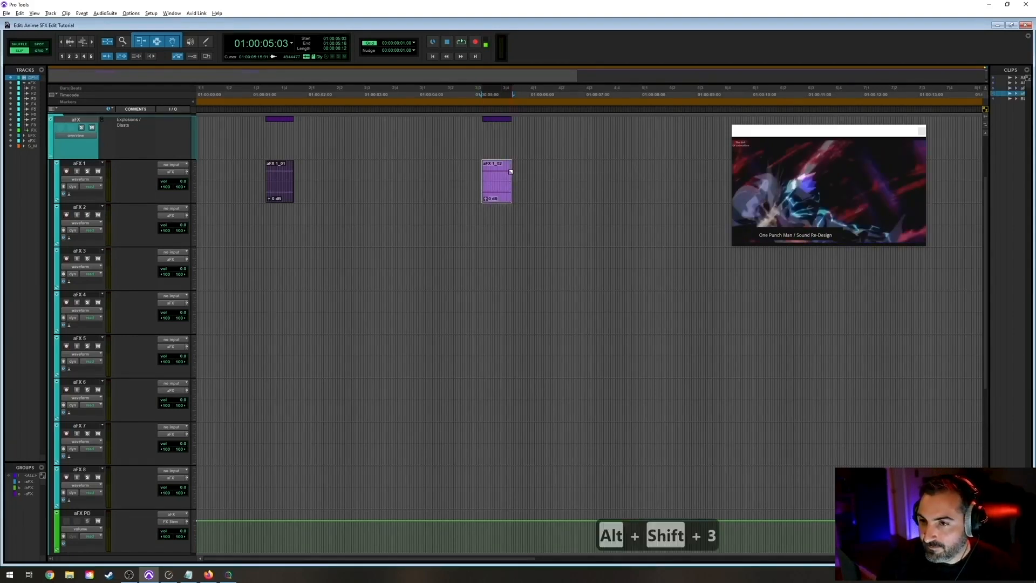
pyautogui.hotkey('ctrl', 's')
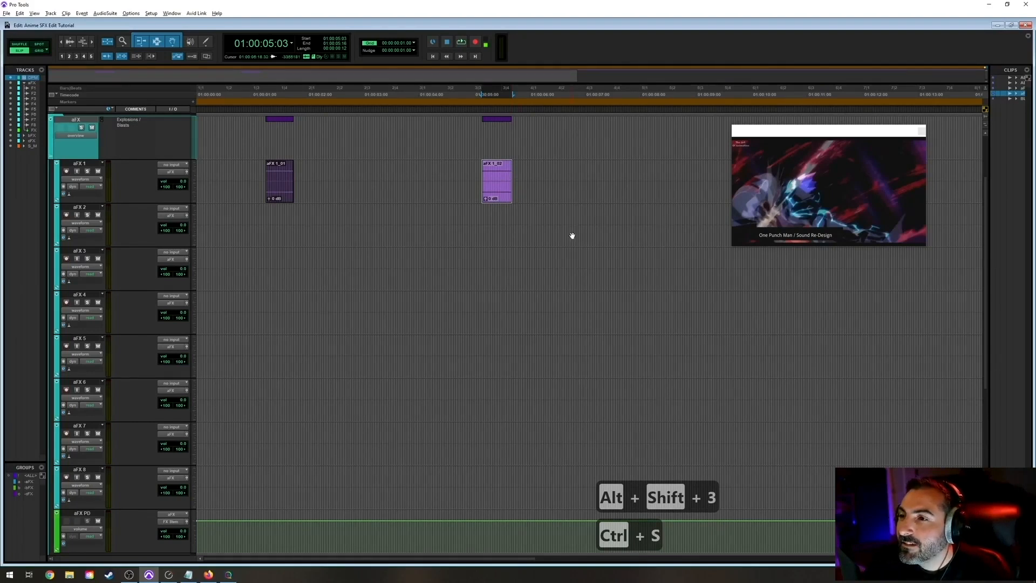
# Scrub the picture on track aFX 1 from 01:00:05:19 onward and place the cursor at 01:00:11:03.
pyautogui.moveTo(519, 169); pyautogui.dragTo(700, 181)
pyautogui.press('r')
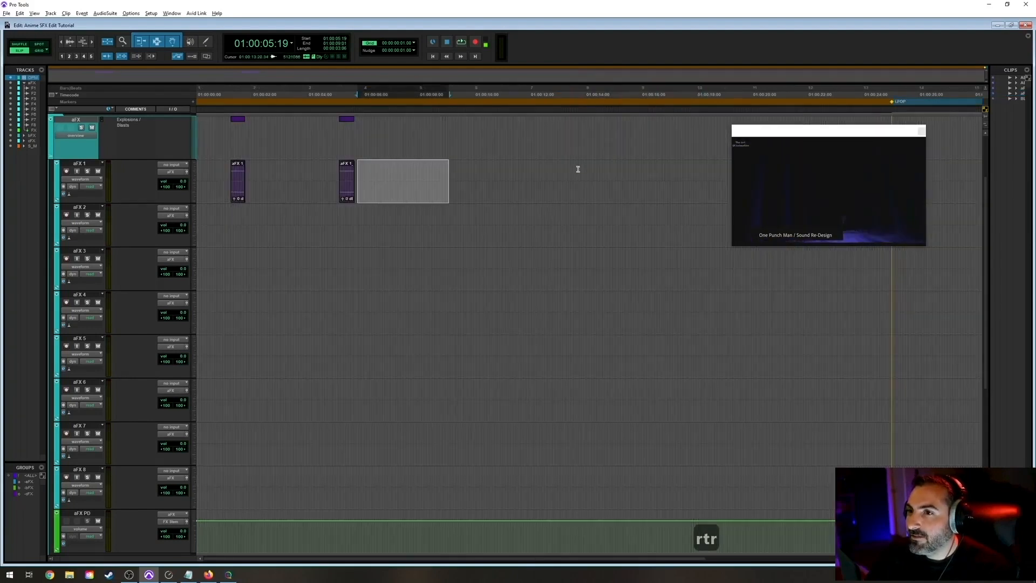
pyautogui.moveTo(434, 175); pyautogui.dragTo(506, 177)
pyautogui.click(506, 177)
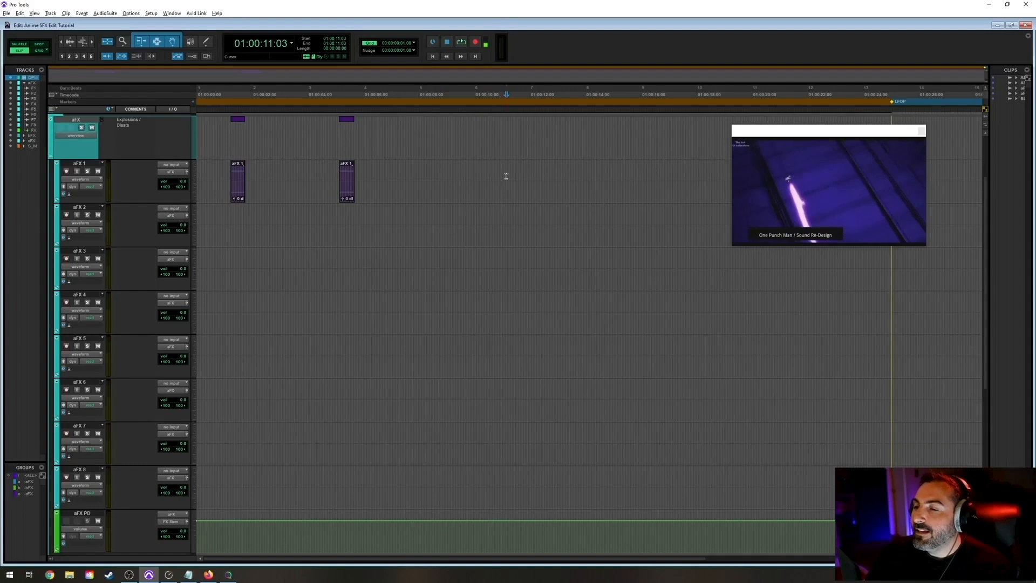
# Examine the hit frame by frame between 01:00:10:22 and 01:00:11:05, and park the cursor at 01:00:11:04.
pyautogui.press('t')
pyautogui.press('t')
pyautogui.press('t')
pyautogui.press('t')
pyautogui.moveTo(532, 179); pyautogui.dragTo(581, 183)
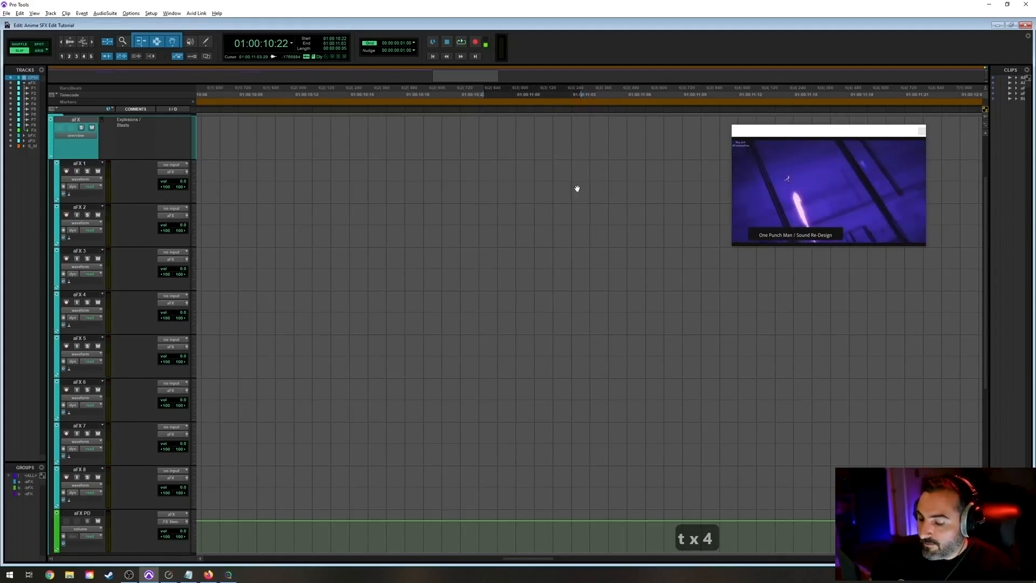
pyautogui.press('.')
pyautogui.press('.')
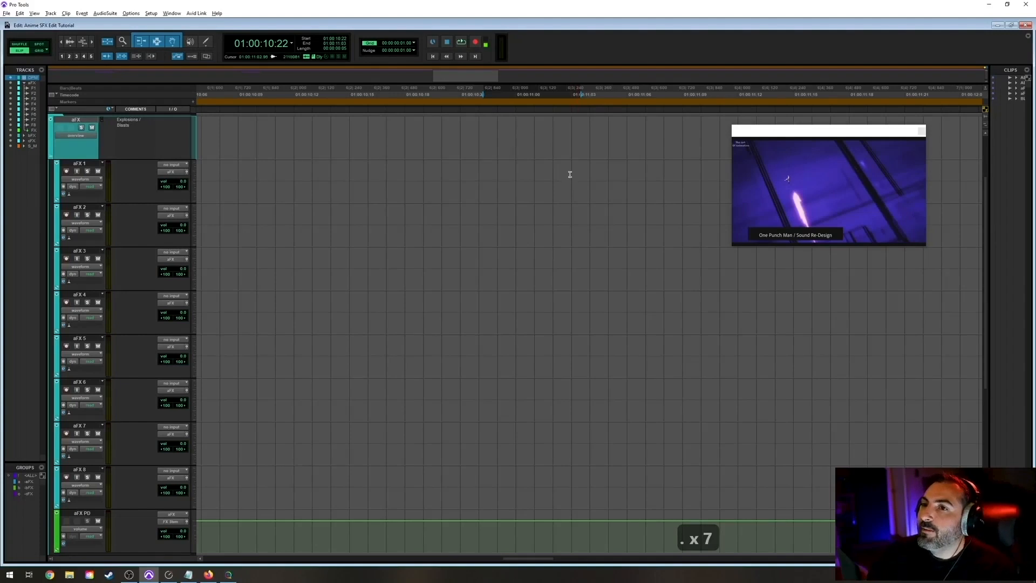
pyautogui.click(568, 169)
pyautogui.press('.')
pyautogui.press('.')
pyautogui.press('.')
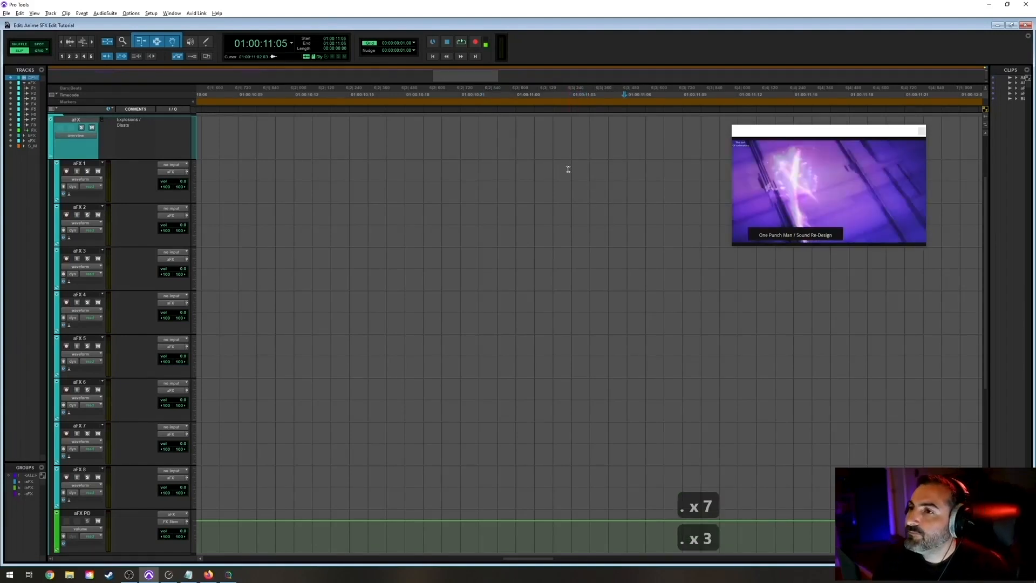
pyautogui.press(',')
pyautogui.press(',')
pyautogui.press('.')
pyautogui.press(',')
pyautogui.press('.')
pyautogui.press(',')
pyautogui.press('.')
pyautogui.press(',')
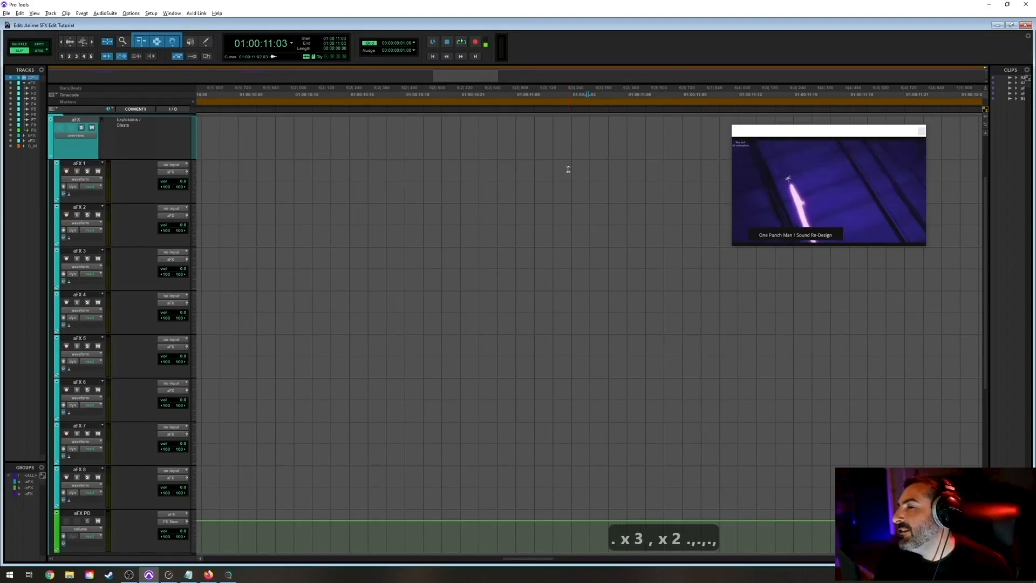
pyautogui.press('.')
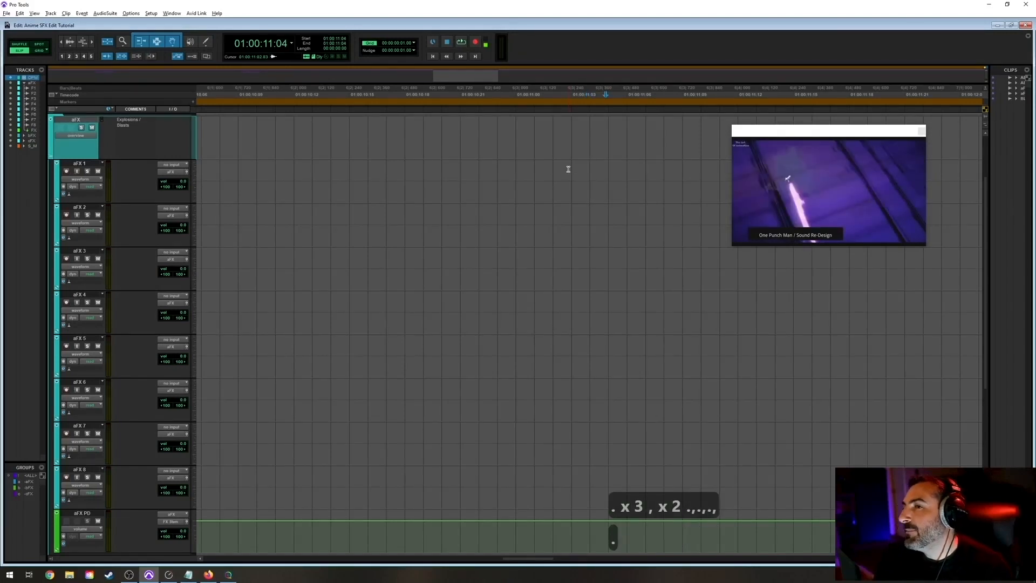
# Select 13 frames on track aFX 1 from 01:00:11:04 and consolidate them into a blank marker clip.
pyautogui.press('r')
pyautogui.press('r')
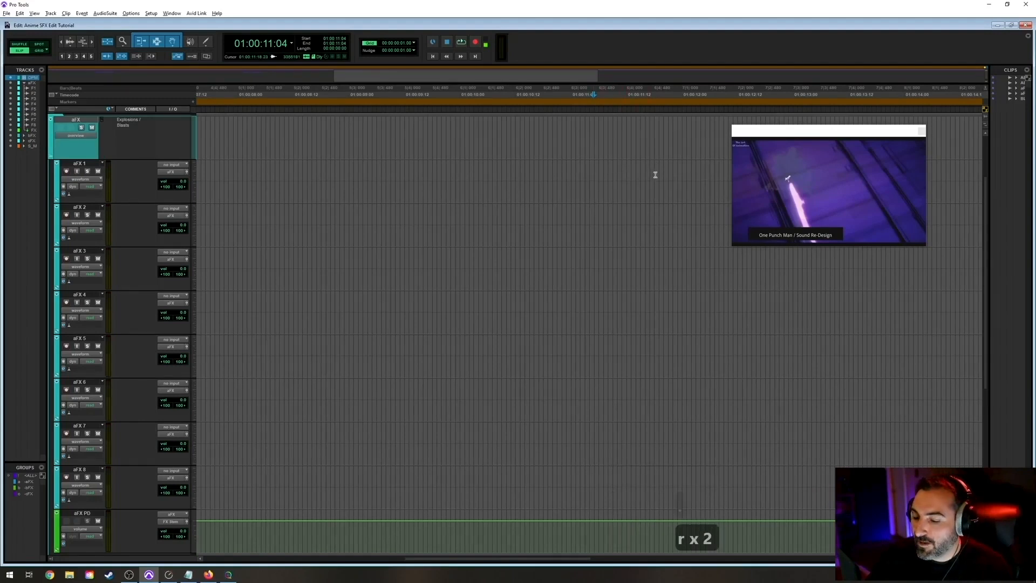
pyautogui.press('r')
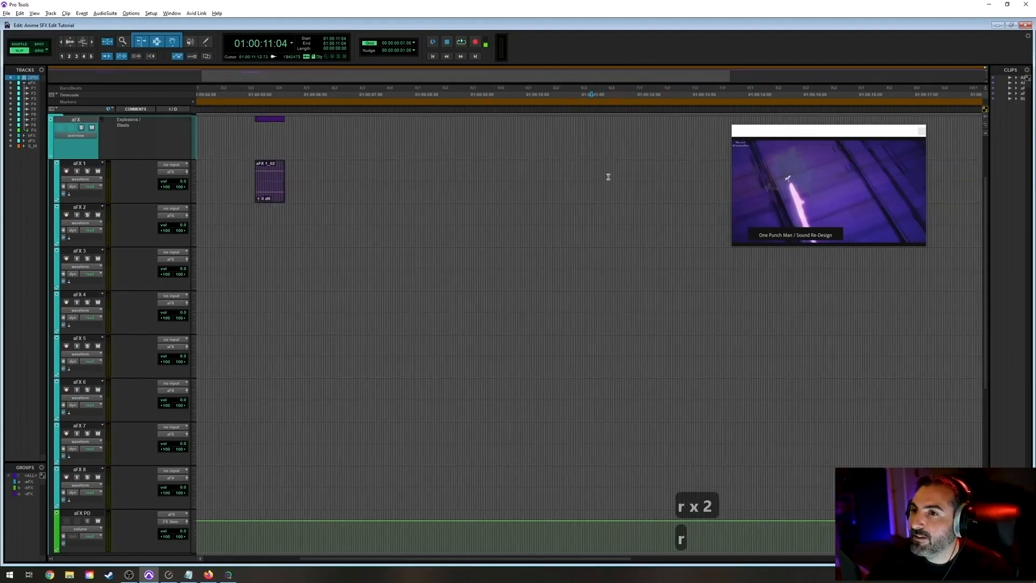
pyautogui.moveTo(591, 172); pyautogui.dragTo(622, 174)
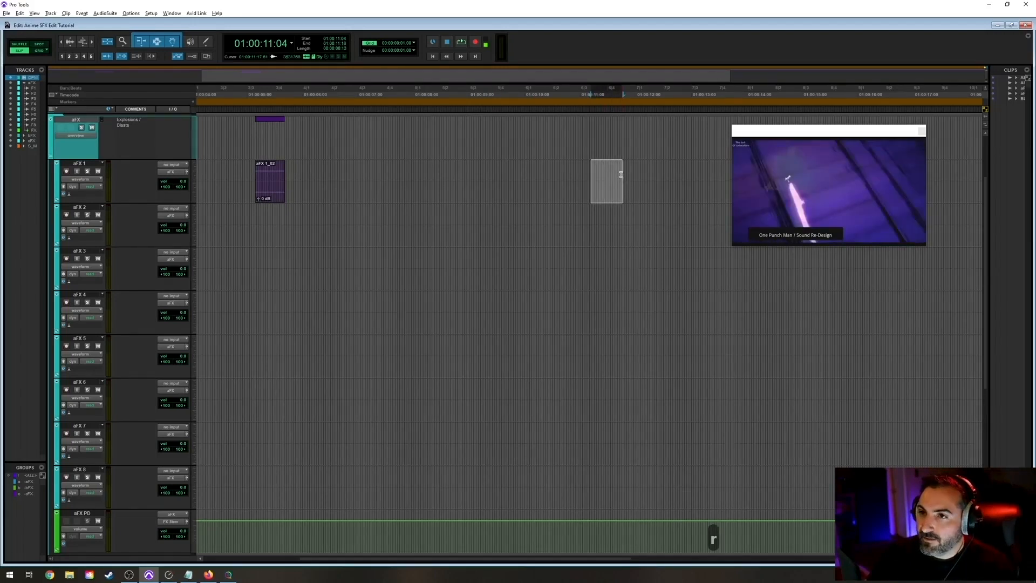
pyautogui.hotkey('alt', 'shift', '3')
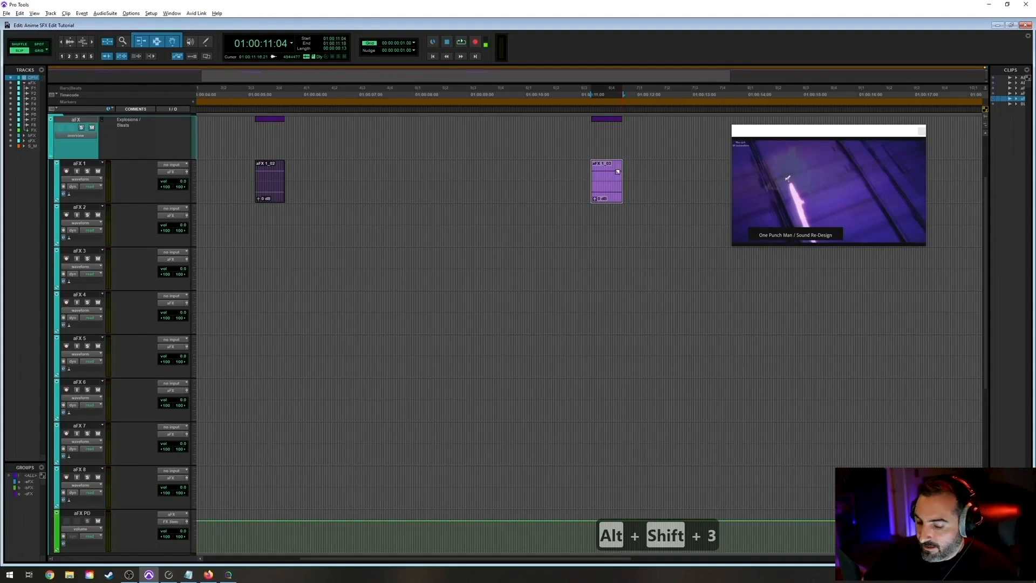
# Find the next hit on aFX 1 and consolidate a short selection from 01:00:12:13 into a blank marker clip.
pyautogui.moveTo(629, 172); pyautogui.dragTo(667, 175)
pyautogui.click(664, 174)
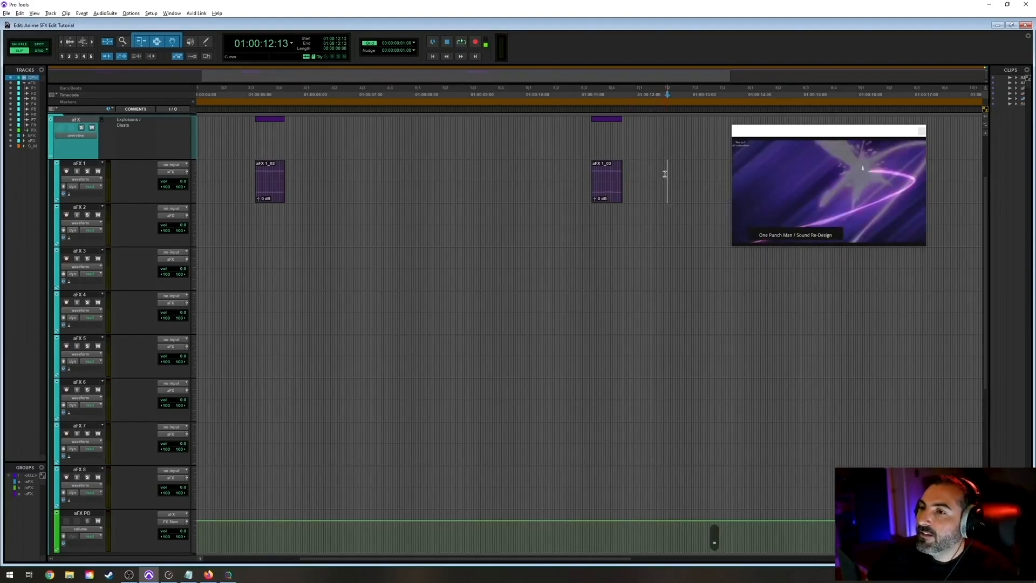
pyautogui.keyDown('shift'); pyautogui.click(704, 168); pyautogui.keyUp('shift')
pyautogui.keyDown('shift'); pyautogui.click(699, 168); pyautogui.keyUp('shift')
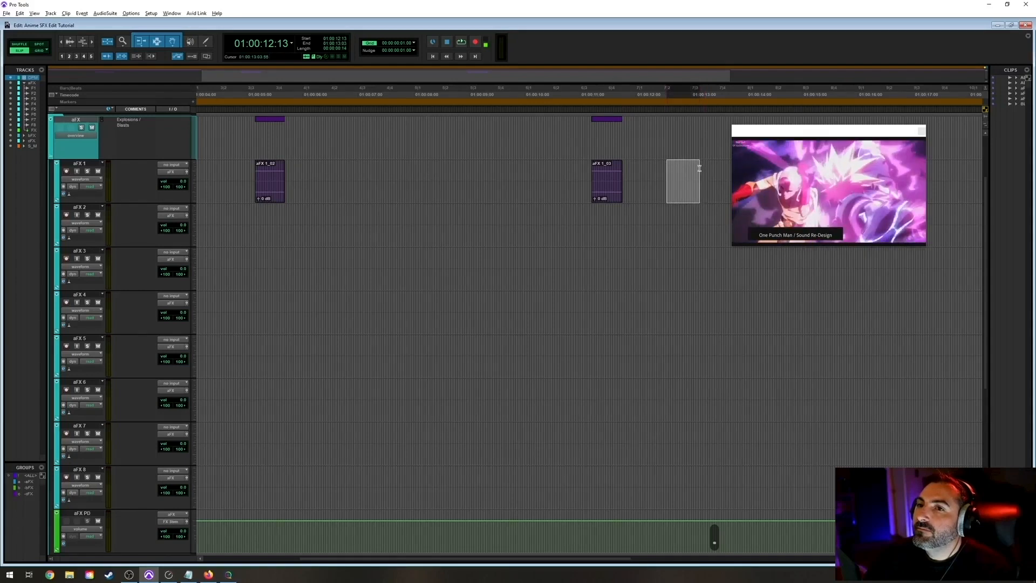
pyautogui.keyDown('shift'); pyautogui.click(693, 168); pyautogui.keyUp('shift')
pyautogui.hotkey('alt', 'shift', '3')
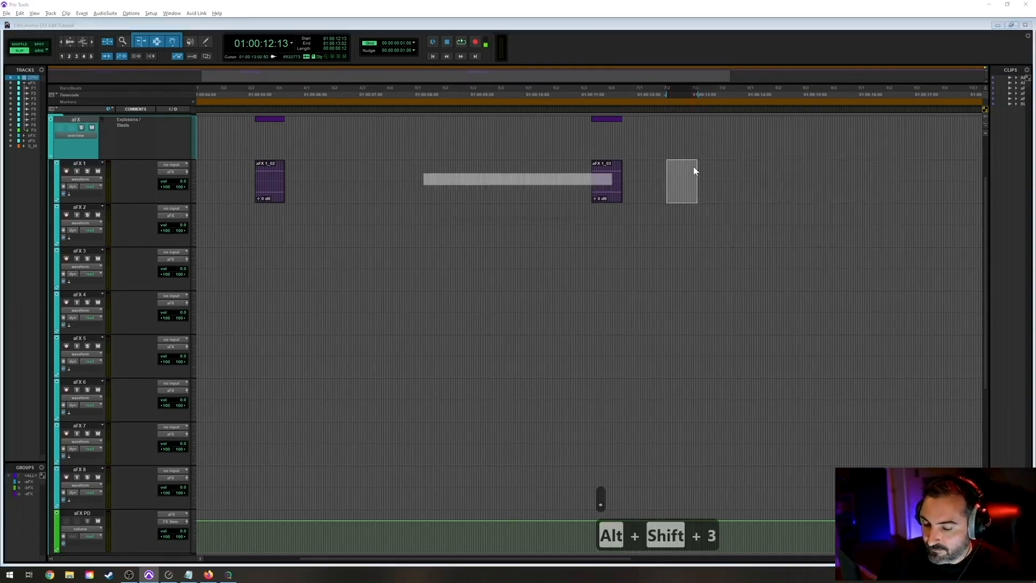
# Move the video window farther from the marker clips and scrub the picture on aFX 1 around 01:00:13:06.
pyautogui.press('r')
pyautogui.press('t')
pyautogui.moveTo(783, 132); pyautogui.dragTo(851, 122)
pyautogui.moveTo(631, 178); pyautogui.dragTo(652, 176)
pyautogui.click(652, 176)
pyautogui.press('t')
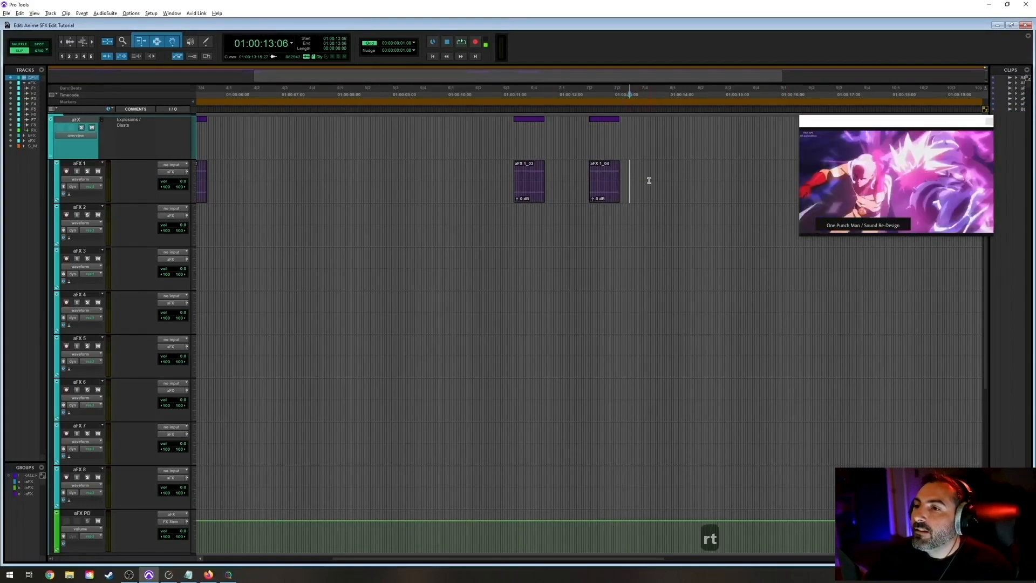
pyautogui.press('r')
pyautogui.press('r')
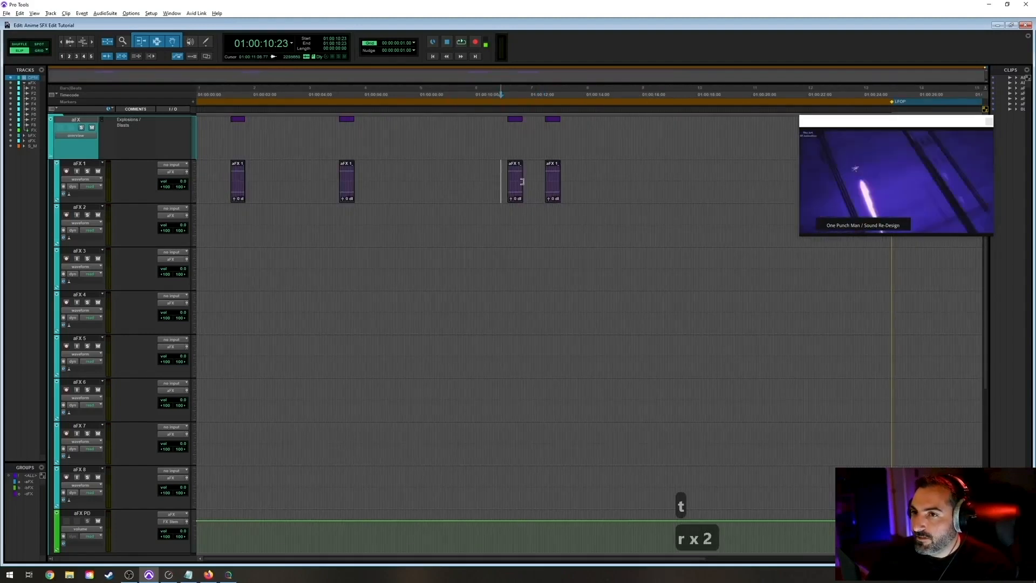
# Play the picture from 01:00:07:05 and again from 01:00:10:00 to review the marked hits.
pyautogui.click(397, 178)
pyautogui.press('space')
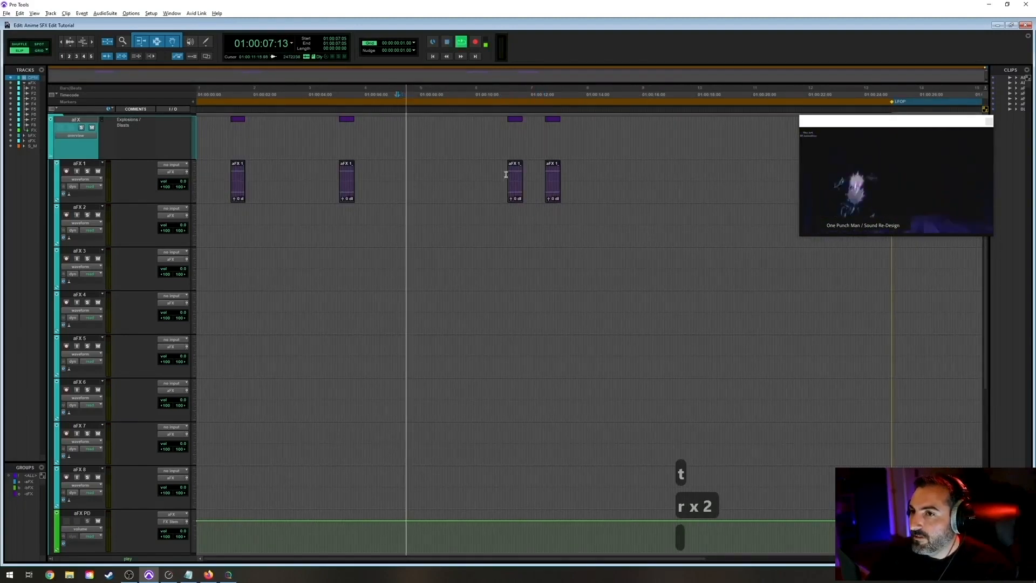
pyautogui.click(475, 167)
pyautogui.press('space')
pyautogui.press('space')
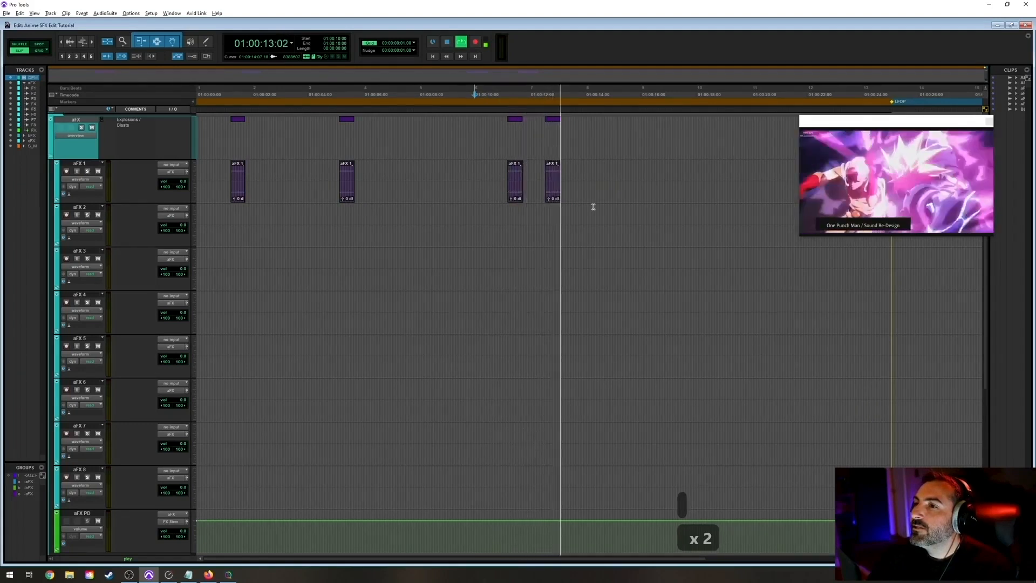
pyautogui.press('space')
# Locate the following hit on aFX 1 and consolidate 12 frames from 01:00:13:14 into a blank marker clip.
pyautogui.moveTo(565, 174); pyautogui.dragTo(569, 174)
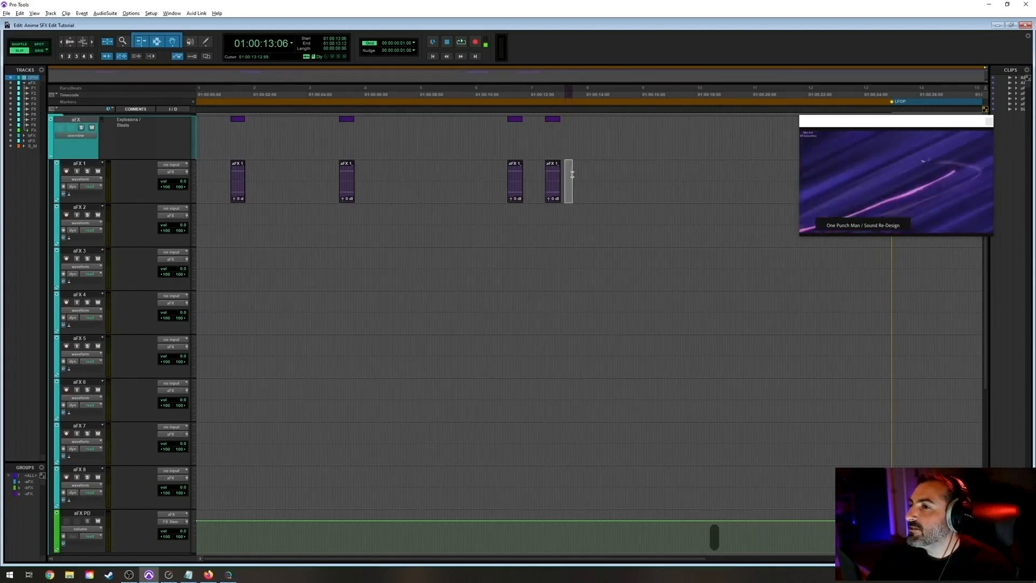
pyautogui.moveTo(568, 173); pyautogui.dragTo(573, 176)
pyautogui.click(572, 174)
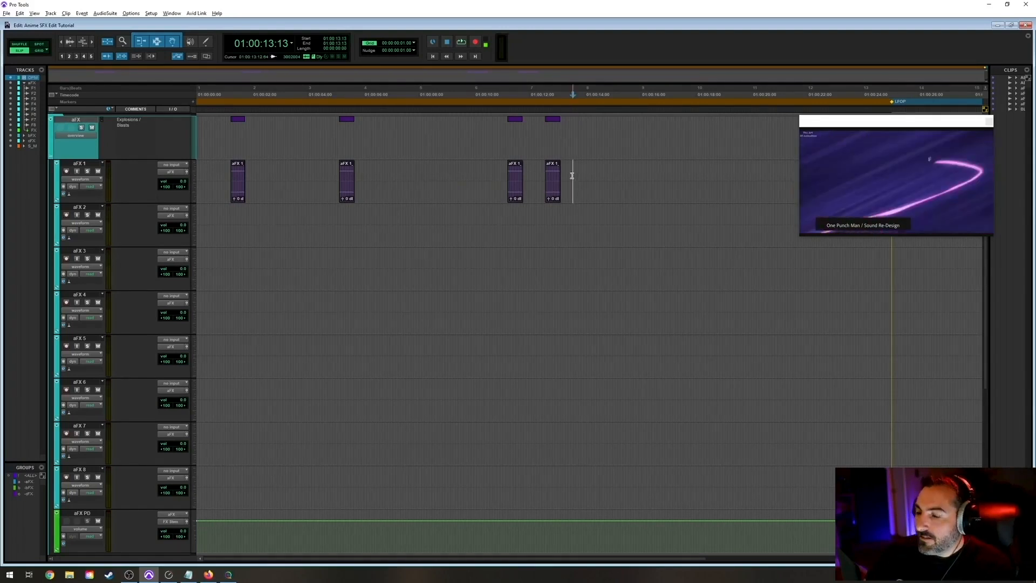
pyautogui.press('KP_Add')
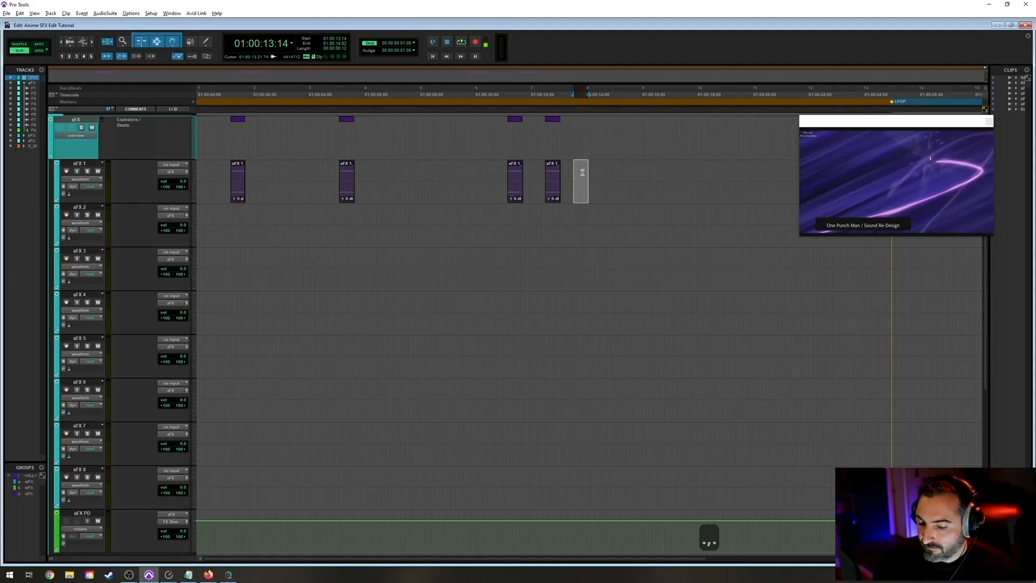
pyautogui.hotkey('alt', 'shift', '3')
# Mark the next hit on aFX 1 by consolidating 13 frames from 01:00:15:08 into a blank clip, and save the session.
pyautogui.moveTo(602, 170); pyautogui.dragTo(621, 174)
pyautogui.click(621, 173)
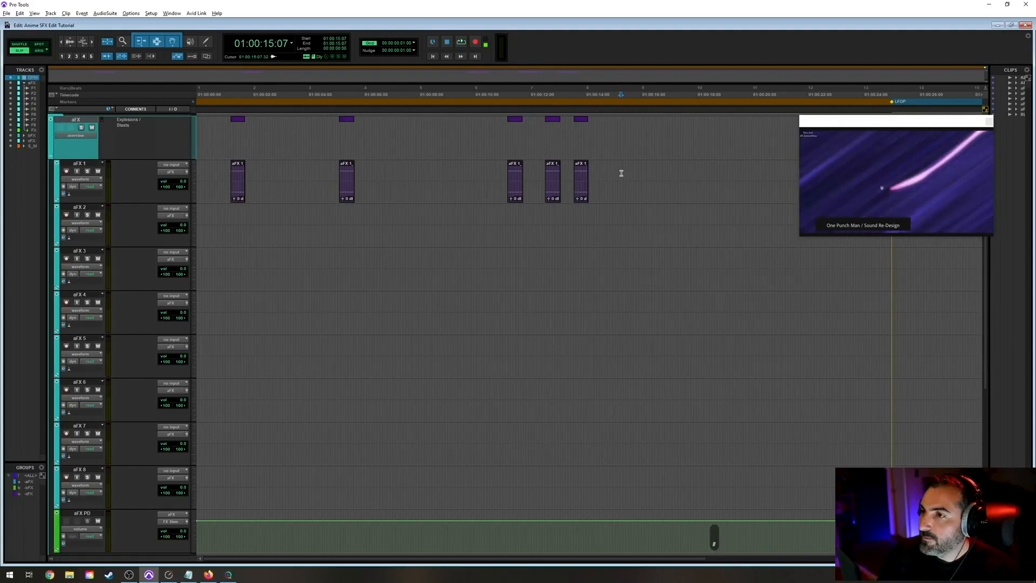
pyautogui.moveTo(622, 173); pyautogui.dragTo(635, 173)
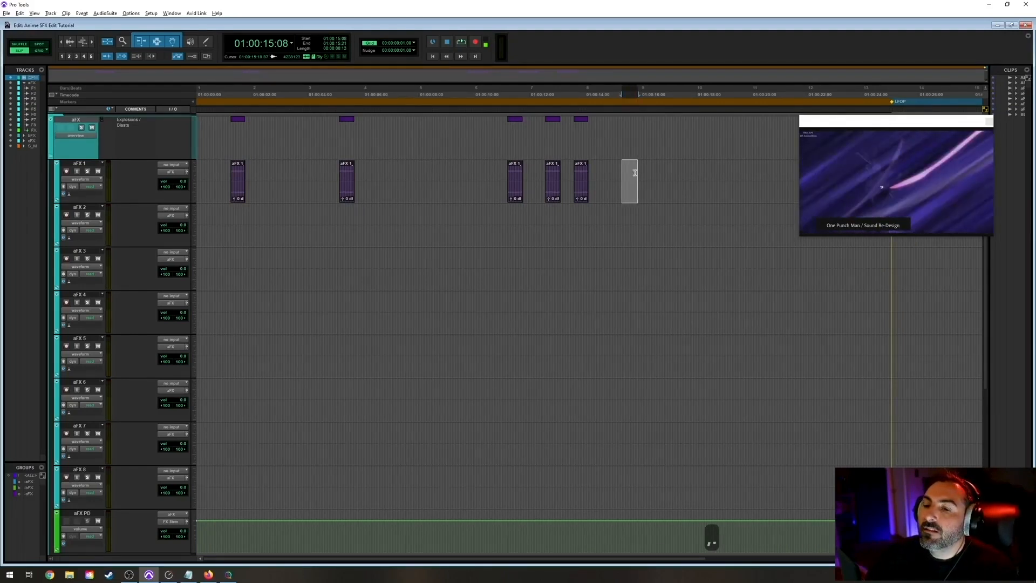
pyautogui.hotkey('alt', 'shift', '3')
pyautogui.hotkey('ctrl', 's')
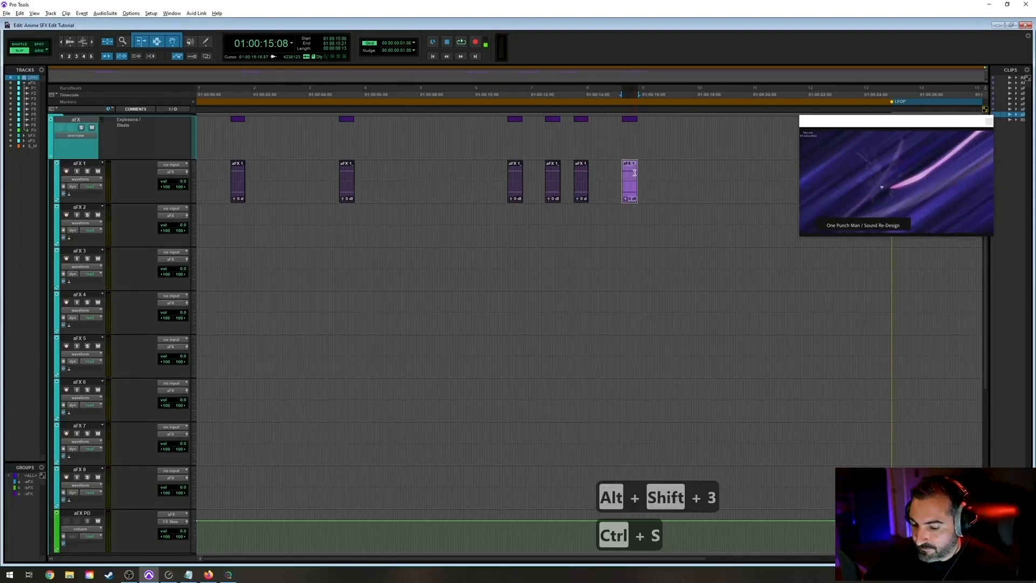
# Scrub past the last marker on aFX 1 and consolidate 12 frames from 01:00:16:20 into a blank clip.
pyautogui.press('r')
pyautogui.press('t')
pyautogui.moveTo(609, 171); pyautogui.dragTo(629, 173)
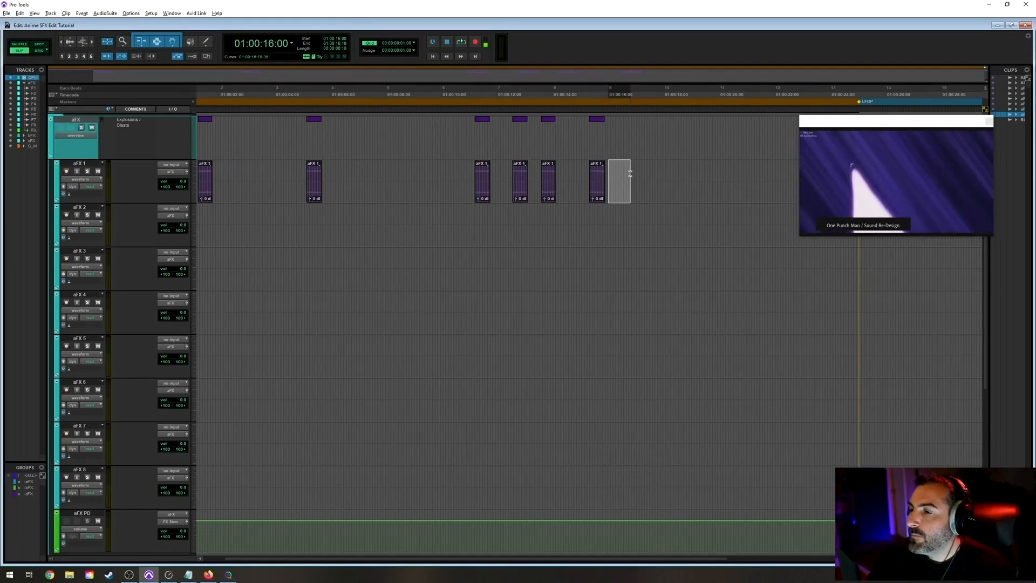
pyautogui.click(629, 173)
pyautogui.press('.')
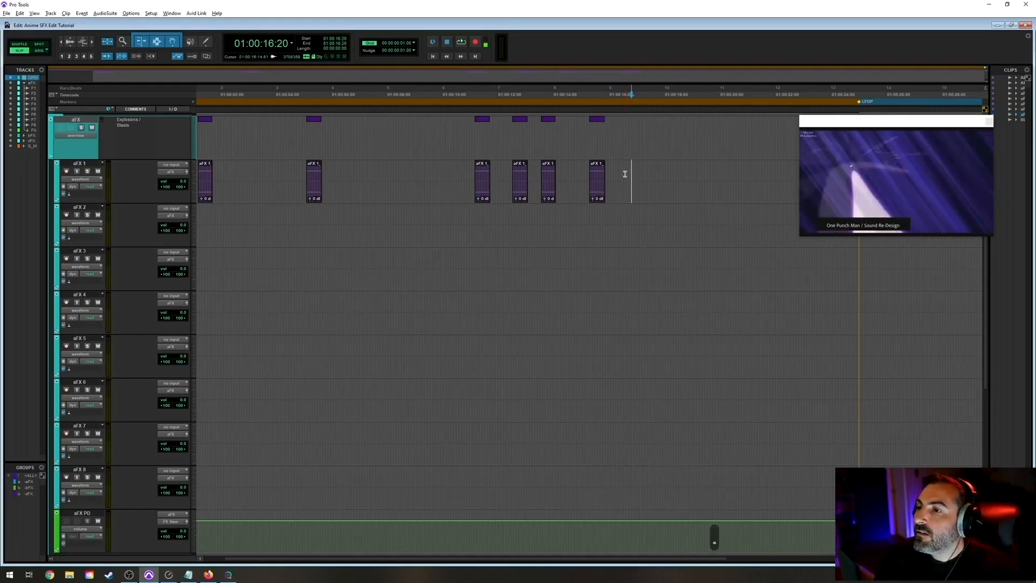
pyautogui.moveTo(631, 173); pyautogui.dragTo(646, 171)
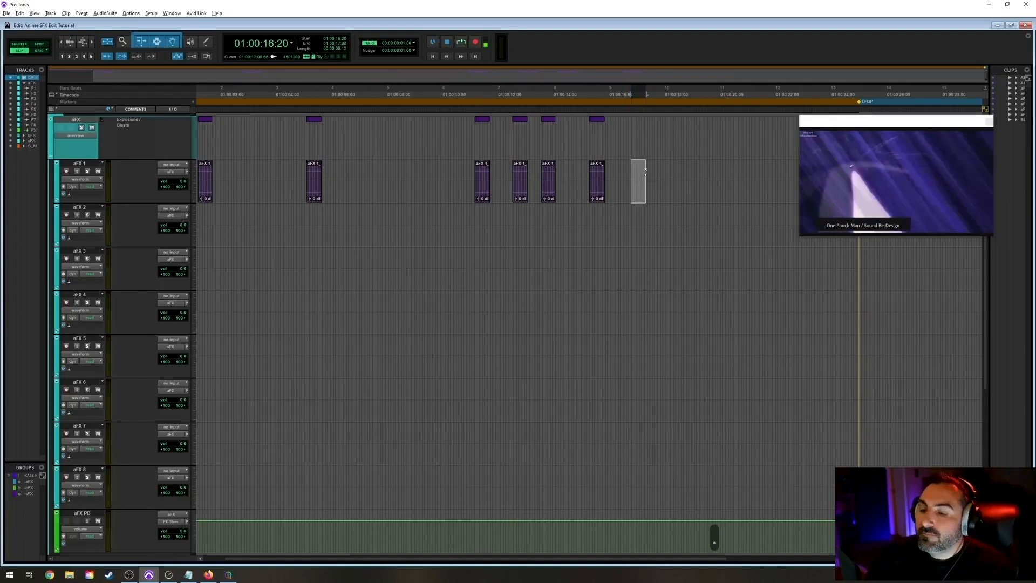
pyautogui.hotkey('alt', 'shift', '3')
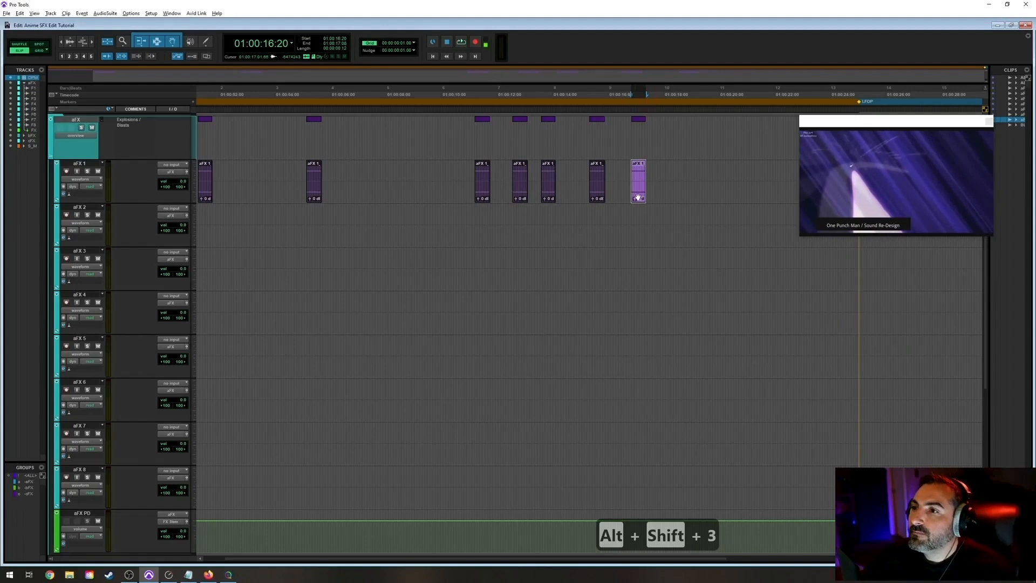
# Examine the picture on aFX 1 from around 01:00:17:11 onward for the start of the next hit.
pyautogui.moveTo(652, 172); pyautogui.dragTo(659, 173)
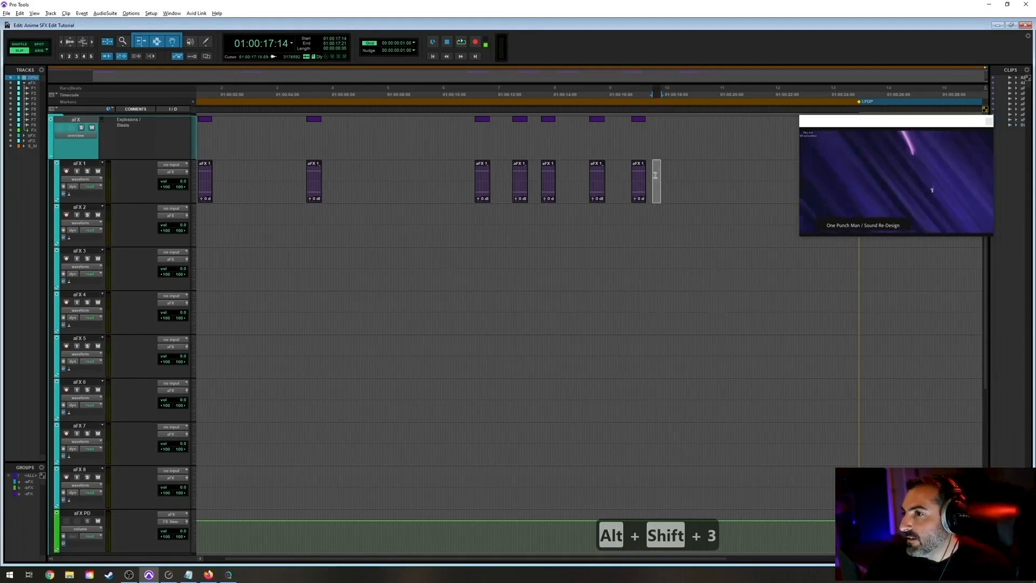
pyautogui.press('t')
pyautogui.press('t')
pyautogui.press('r')
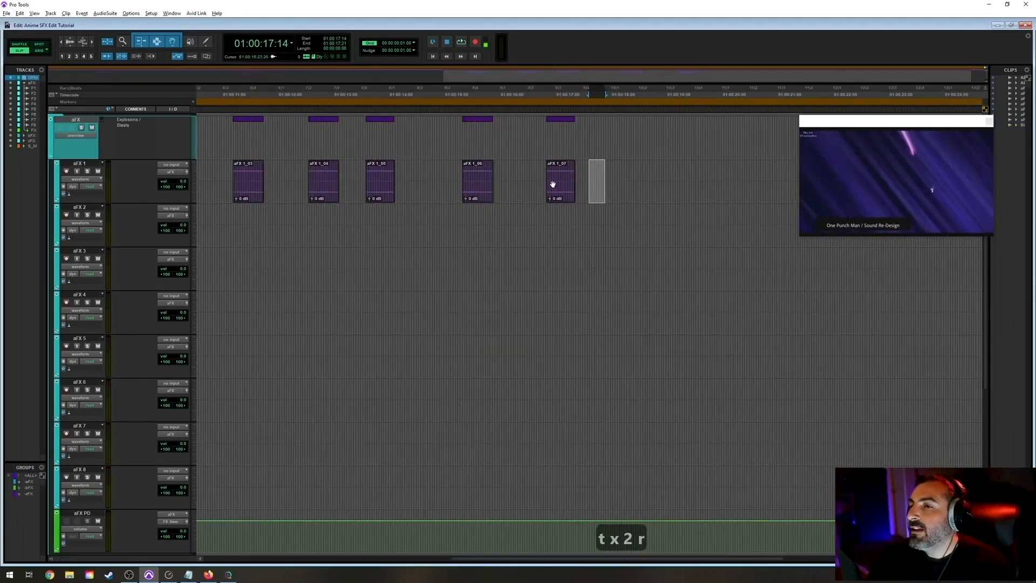
pyautogui.press('r')
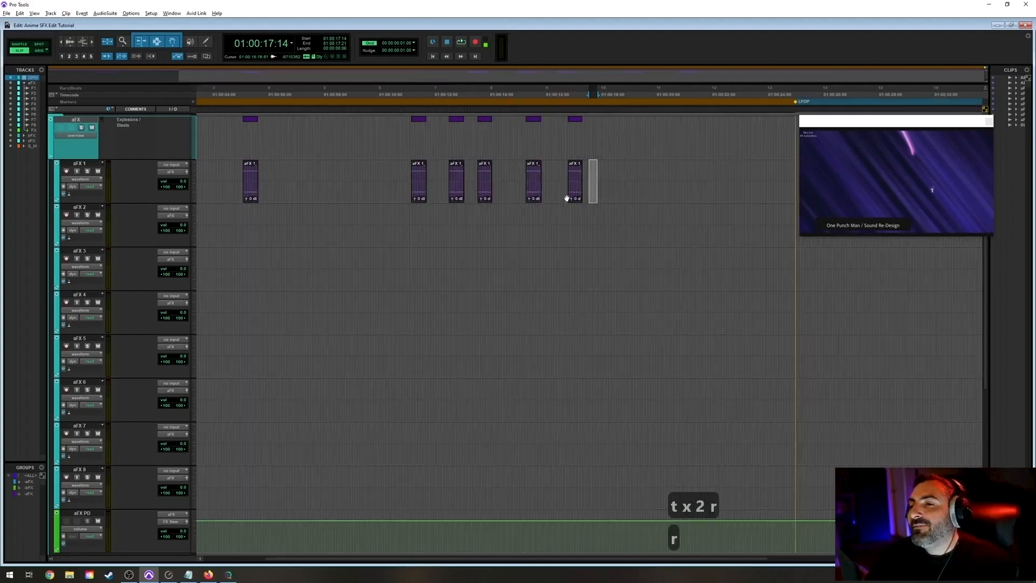
pyautogui.click(587, 170)
pyautogui.press('t')
pyautogui.press('t')
pyautogui.press('r')
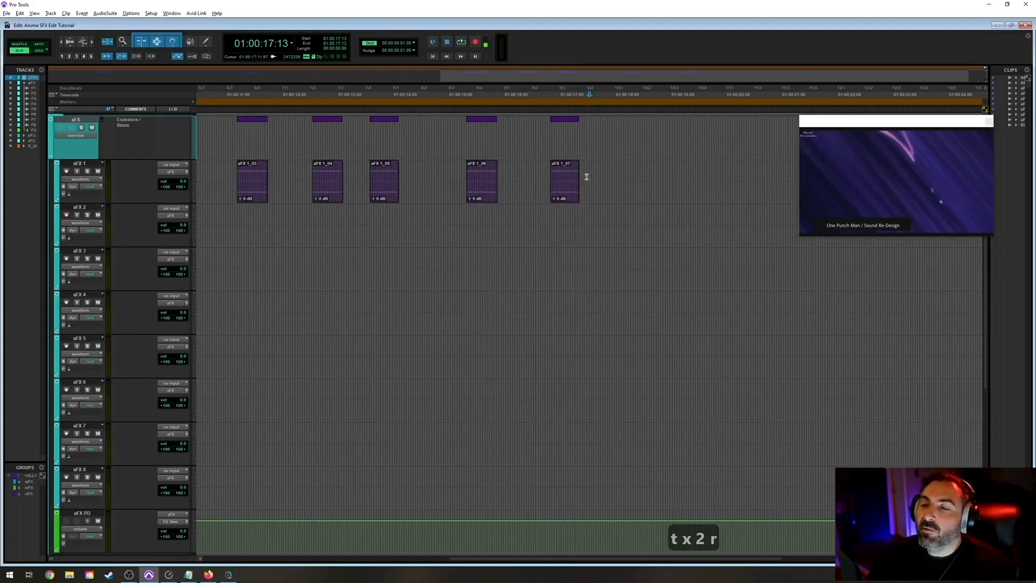
pyautogui.moveTo(587, 178); pyautogui.dragTo(606, 178)
pyautogui.press('t')
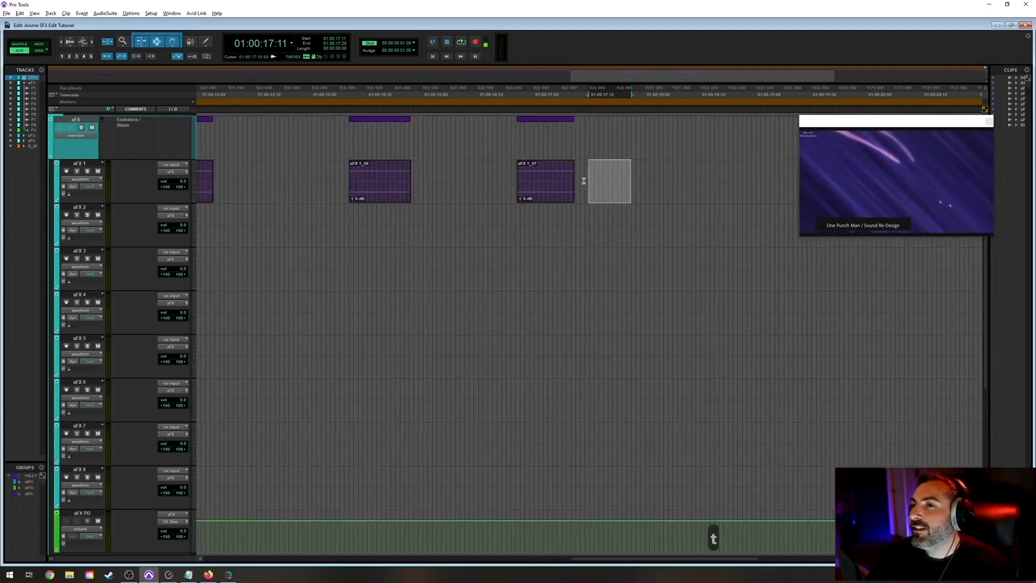
pyautogui.moveTo(578, 178); pyautogui.dragTo(687, 174)
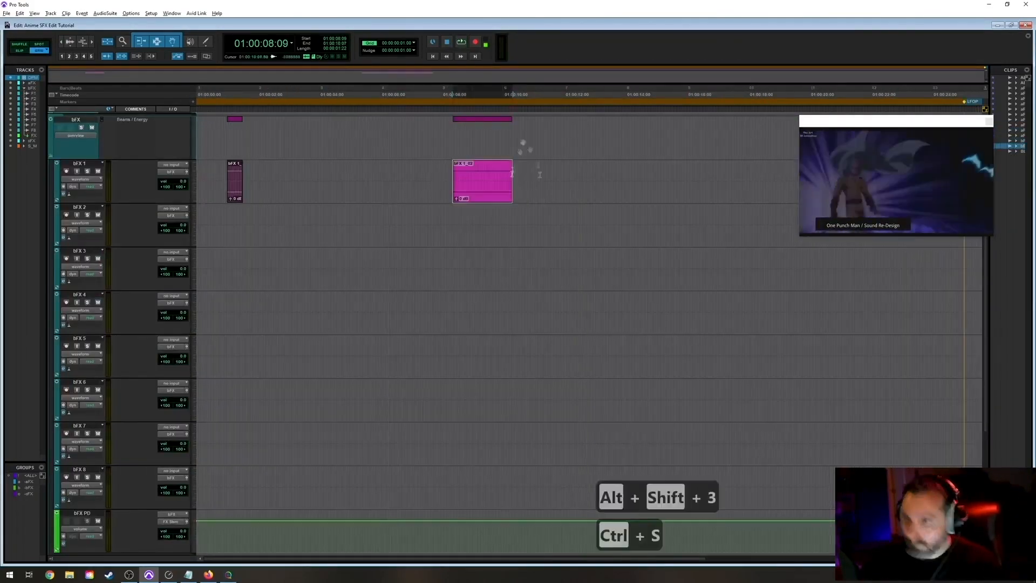
# Select the span of the next beam on bFX 1, just after the 01:00:08:09 marker clip.
pyautogui.moveTo(552, 173); pyautogui.dragTo(580, 173)
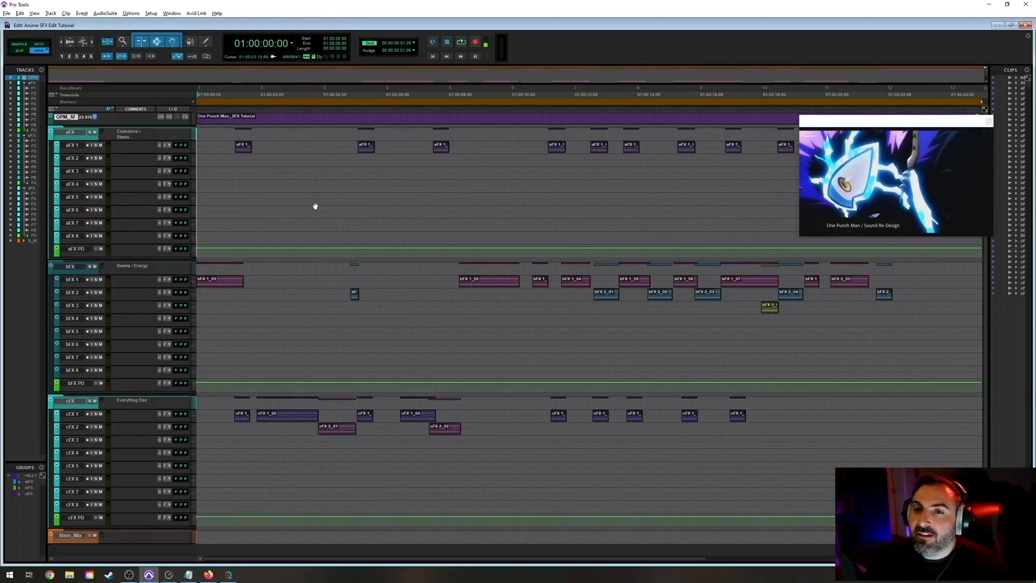
# Review the marker clips in the aFX, bFX and cFX folder tracks across the whole clip.
pyautogui.click(71, 132)
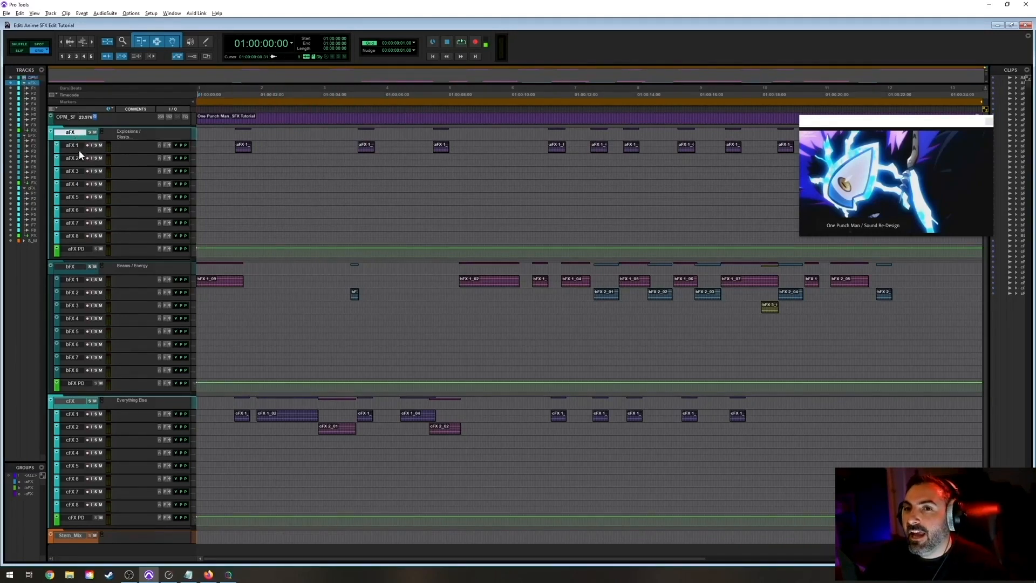
pyautogui.click(70, 266)
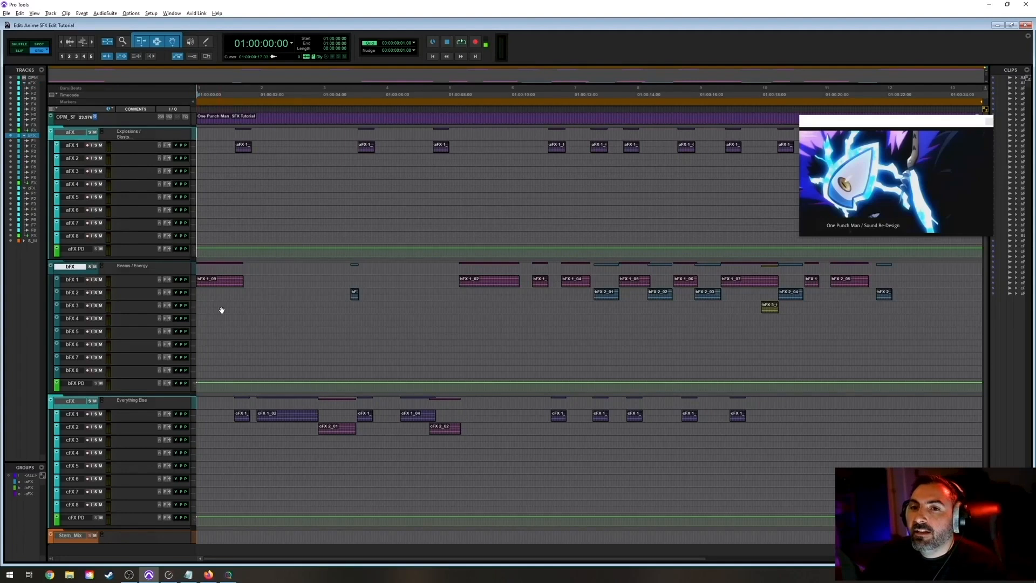
pyautogui.click(70, 400)
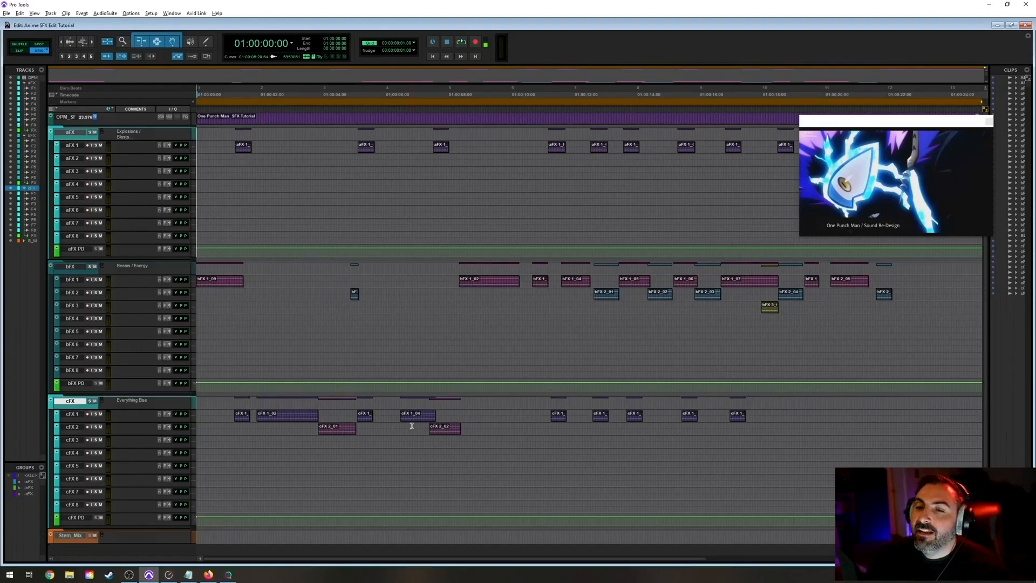
pyautogui.press('r')
pyautogui.press('t')
pyautogui.press('r')
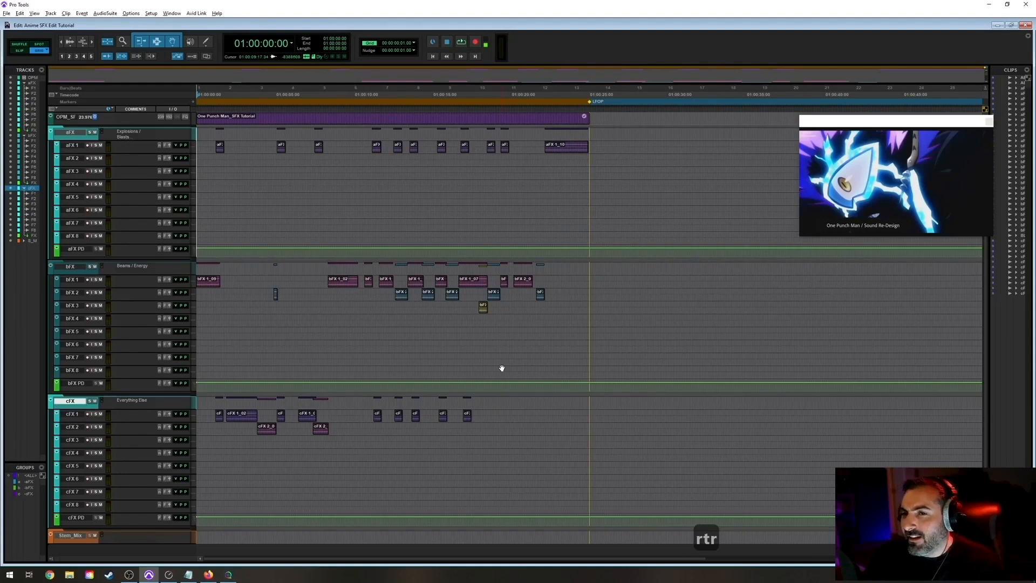
pyautogui.press('t')
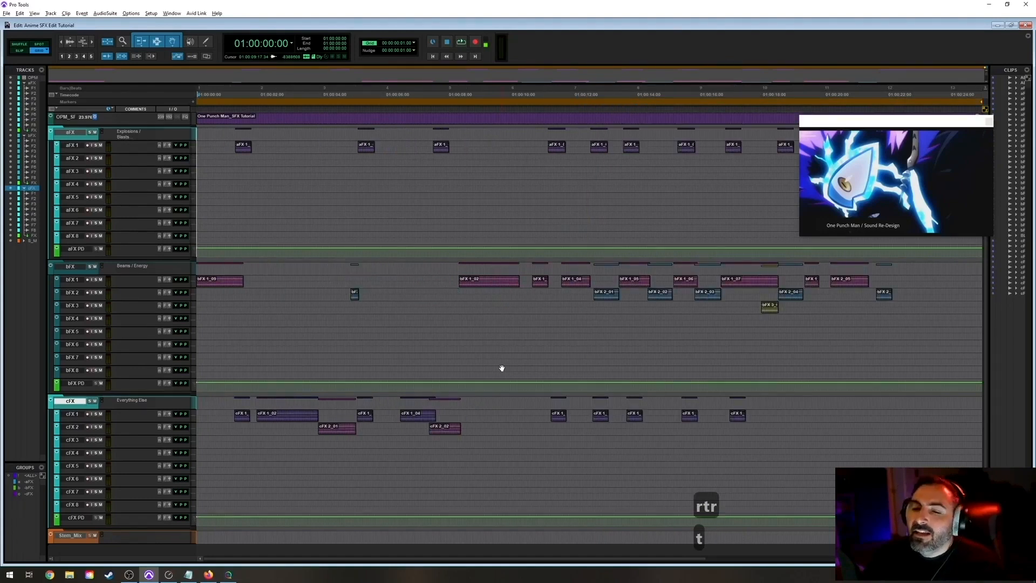
pyautogui.scroll(-1, 534, 351)
pyautogui.scroll(1, 535, 354)
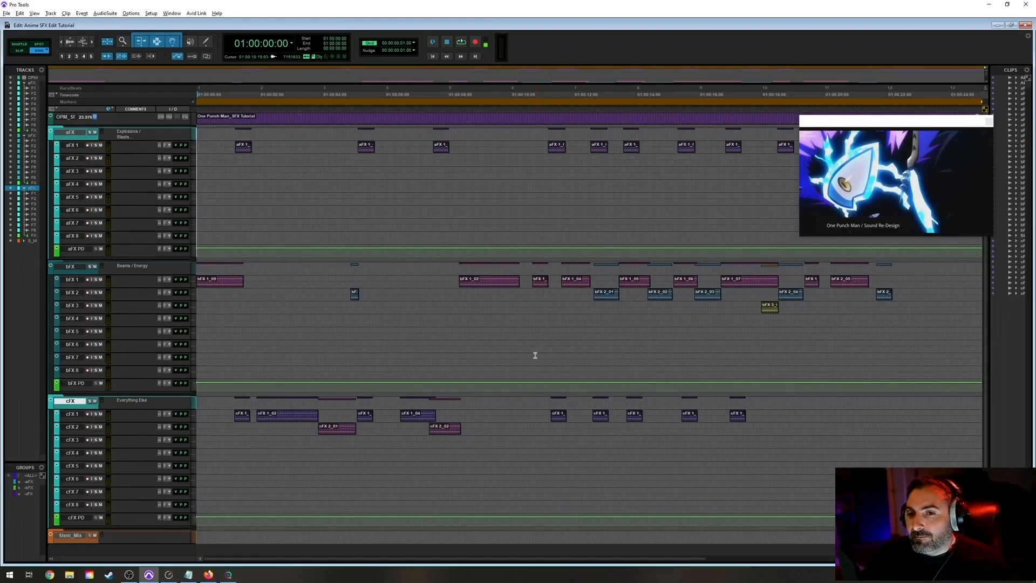
pyautogui.press('r')
pyautogui.press('t')
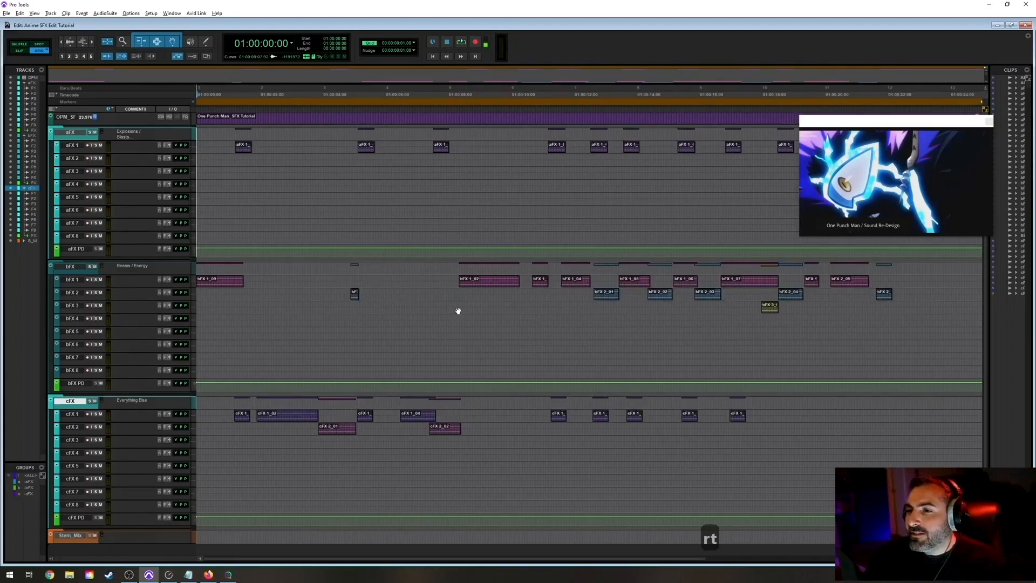
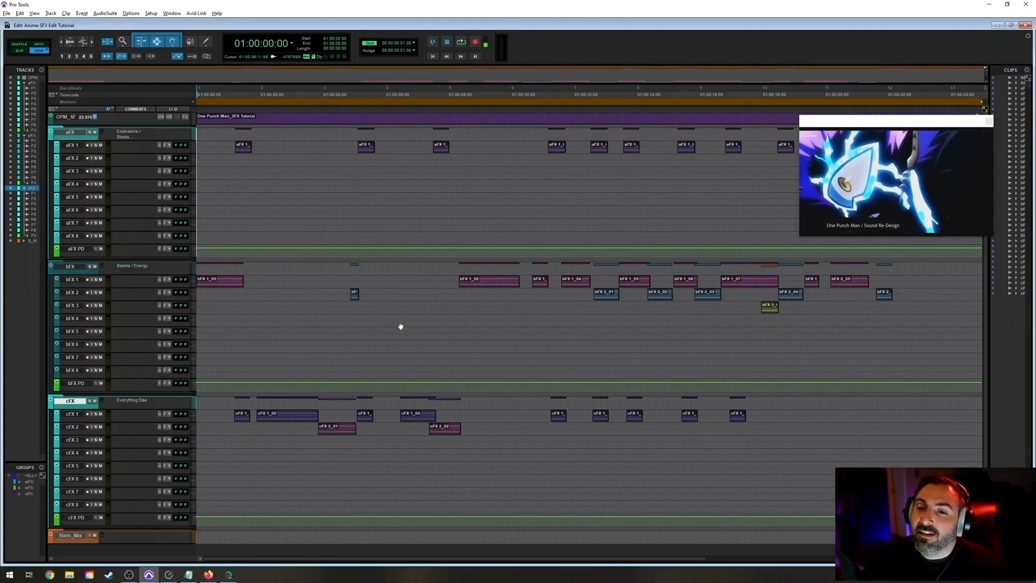
pyautogui.scroll(-2, 382, 315)
pyautogui.scroll(2, 383, 315)
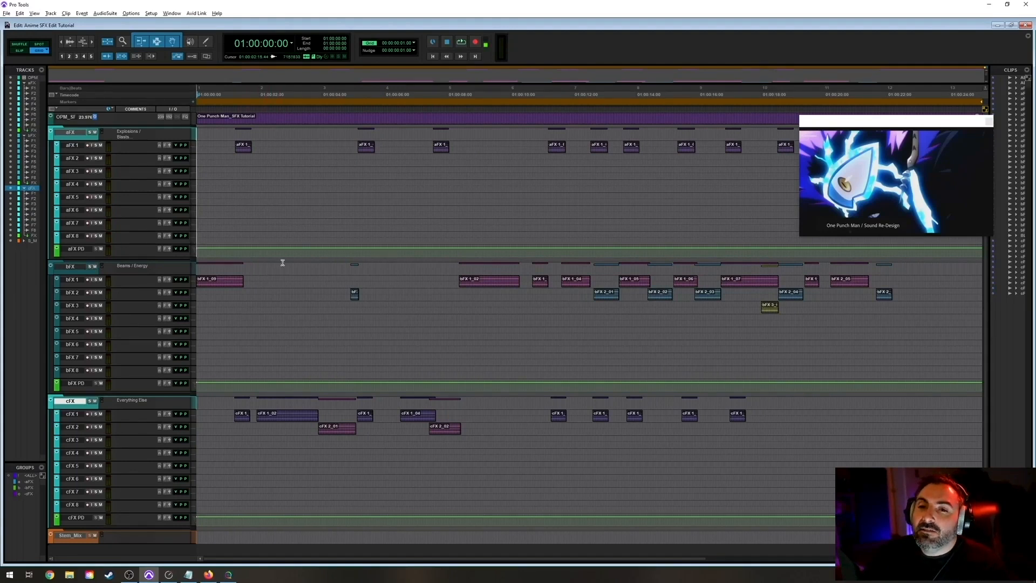
# Collapse the bFX and cFX folder tracks, leaving only the aFX folder expanded.
pyautogui.click(240, 272)
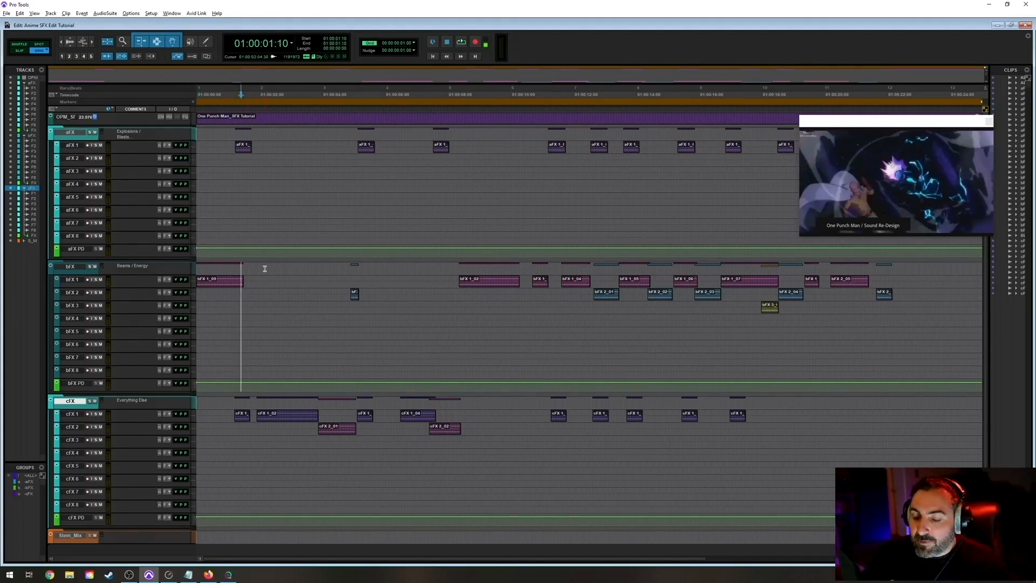
pyautogui.press('f')
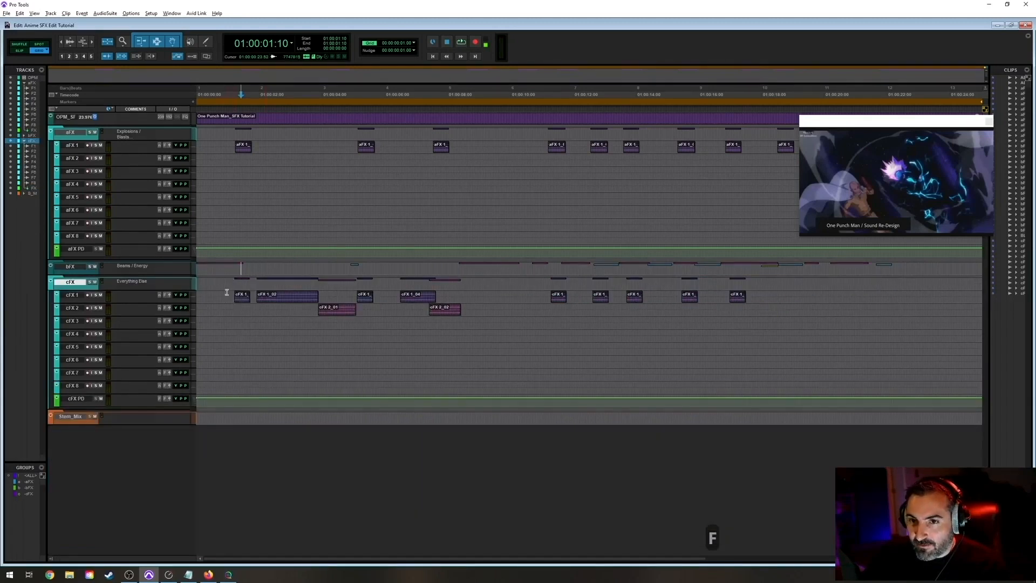
pyautogui.click(227, 292)
pyautogui.press('f')
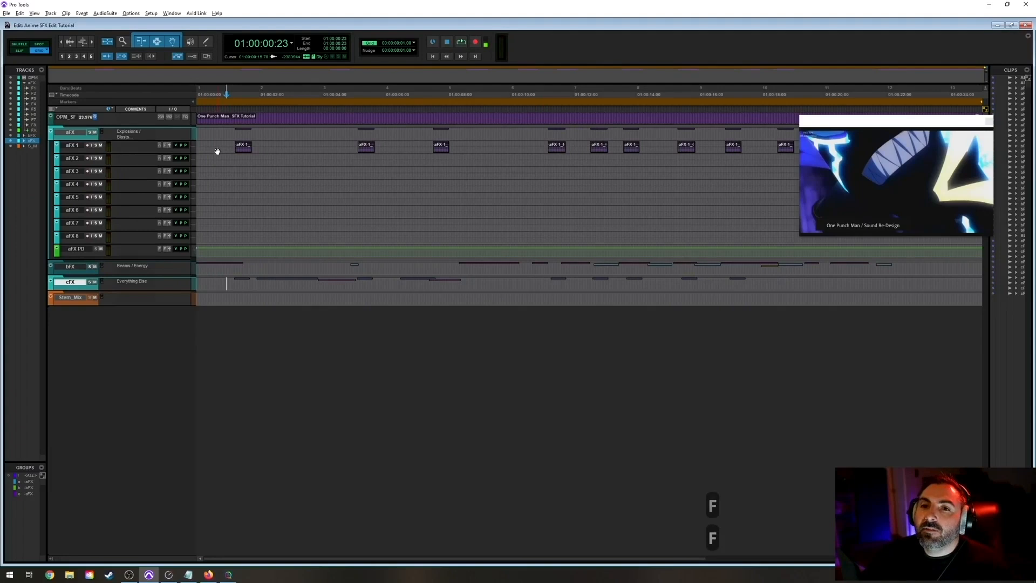
# Zoom in on the aFX tracks around the first hit and select its marker clip on aFX 1.
pyautogui.moveTo(205, 142); pyautogui.dragTo(300, 262)
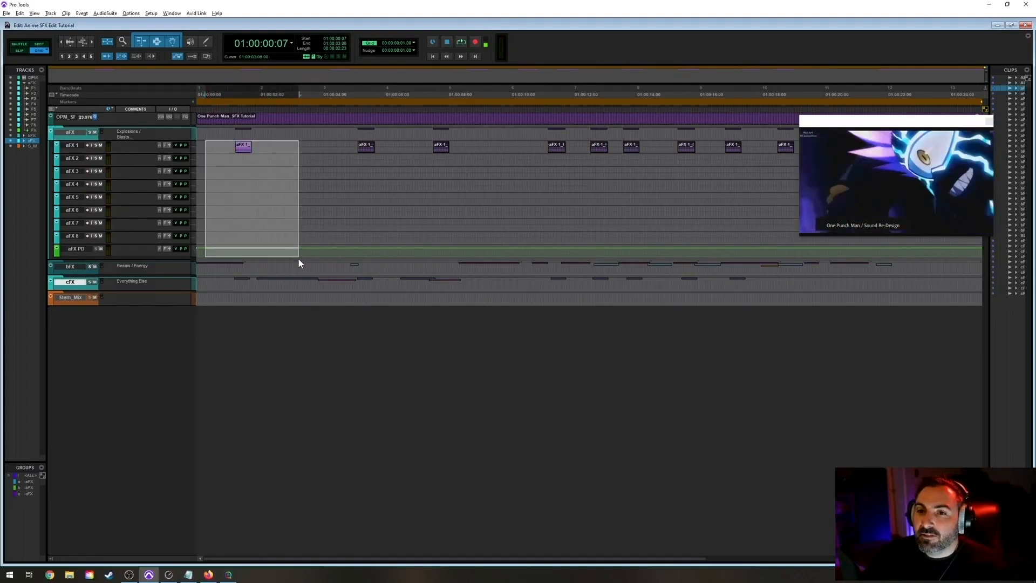
pyautogui.press('e')
pyautogui.press('e')
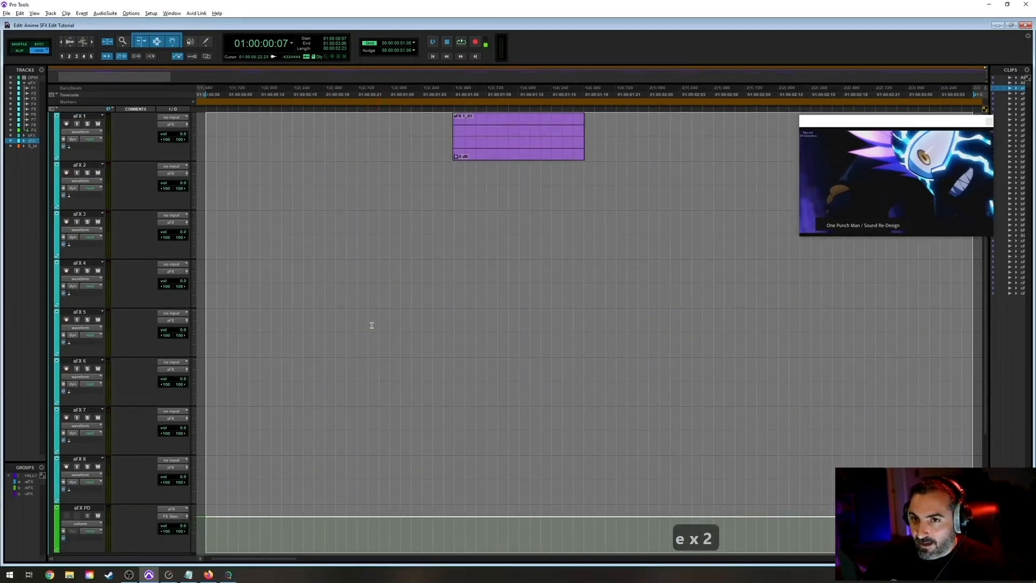
pyautogui.click(497, 153)
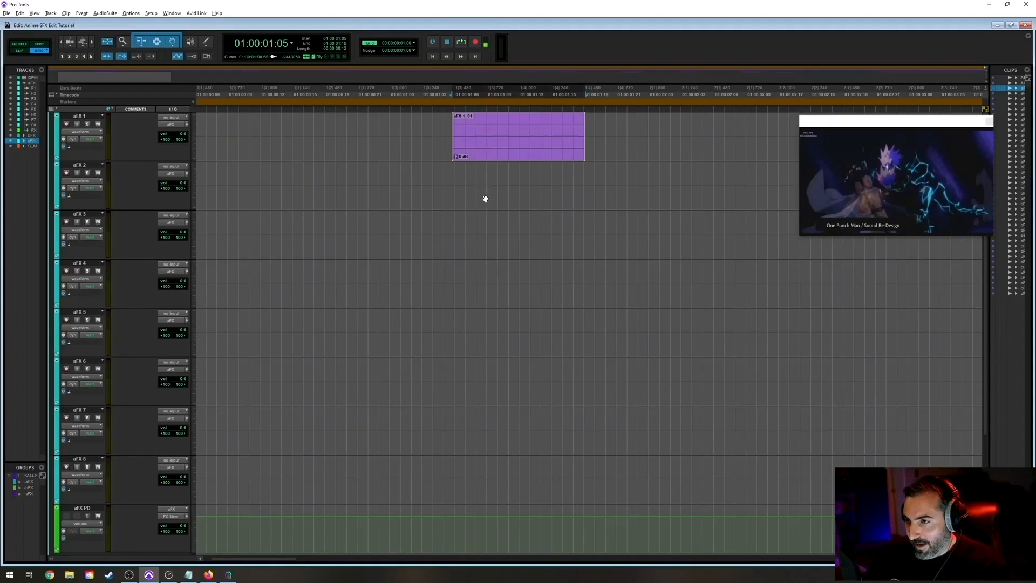
pyautogui.press('space')
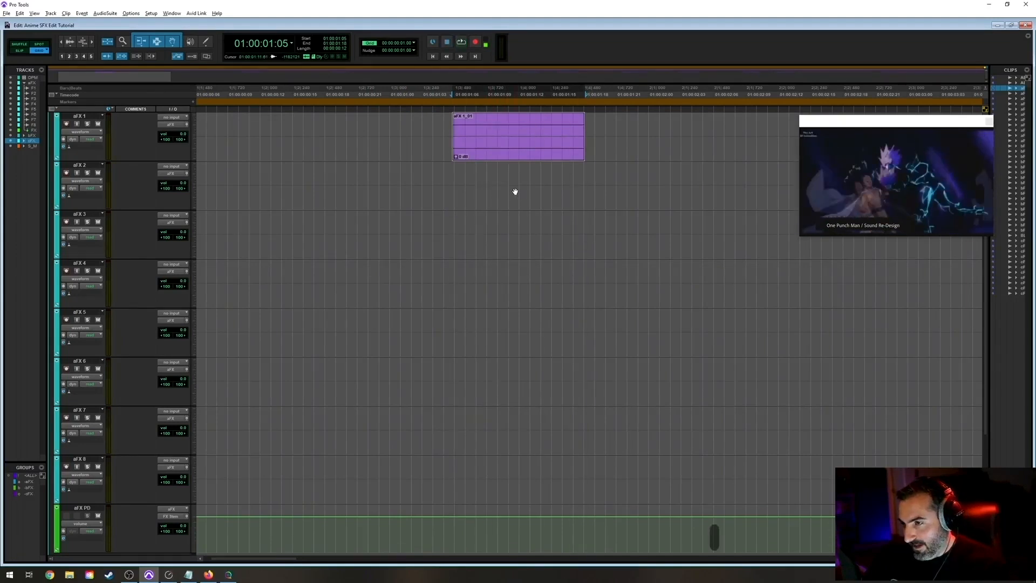
pyautogui.press('r')
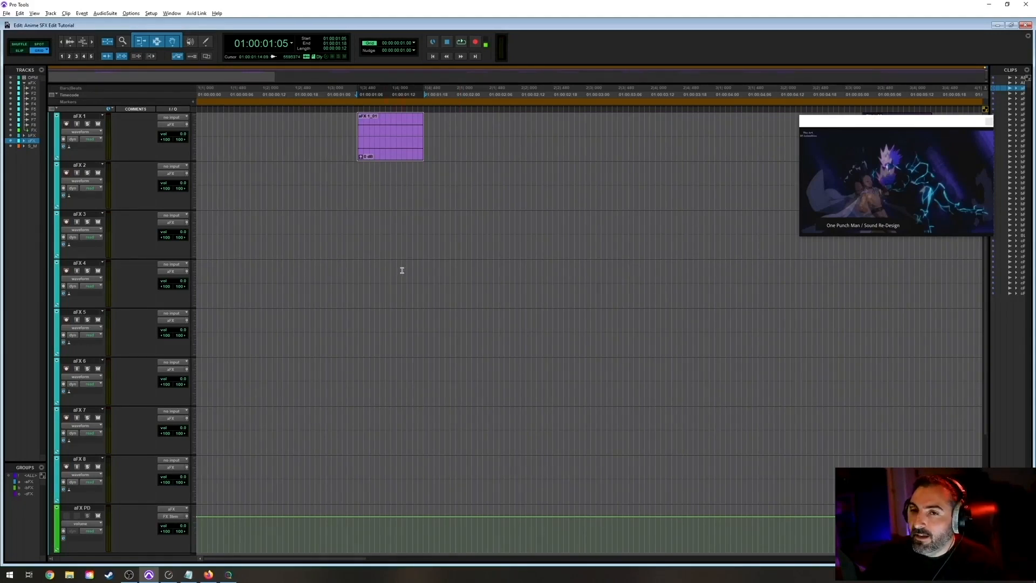
pyautogui.scroll(1, 390, 278)
pyautogui.scroll(-1, 390, 278)
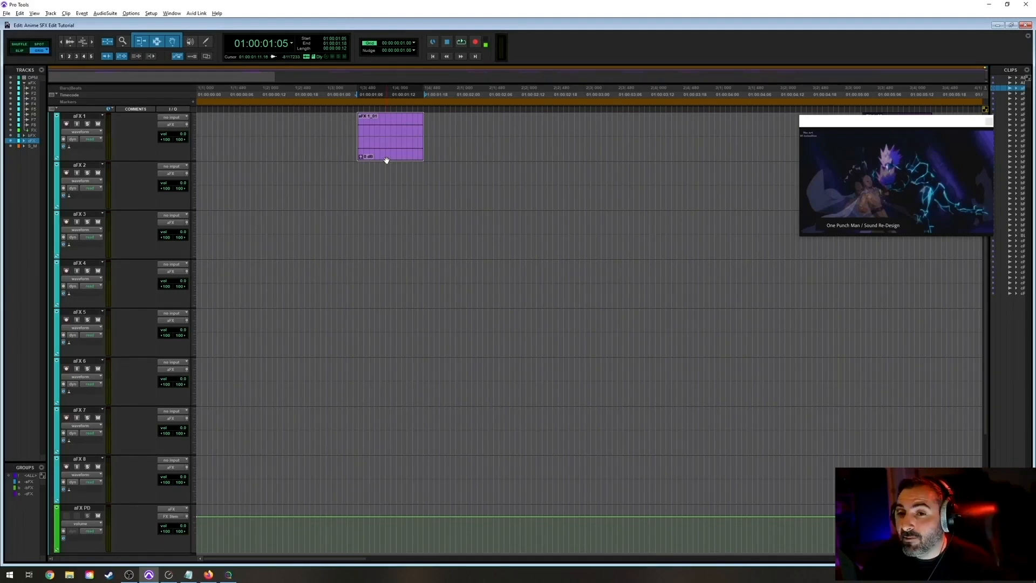
pyautogui.press('r')
pyautogui.press('t')
pyautogui.press('r')
pyautogui.press('t')
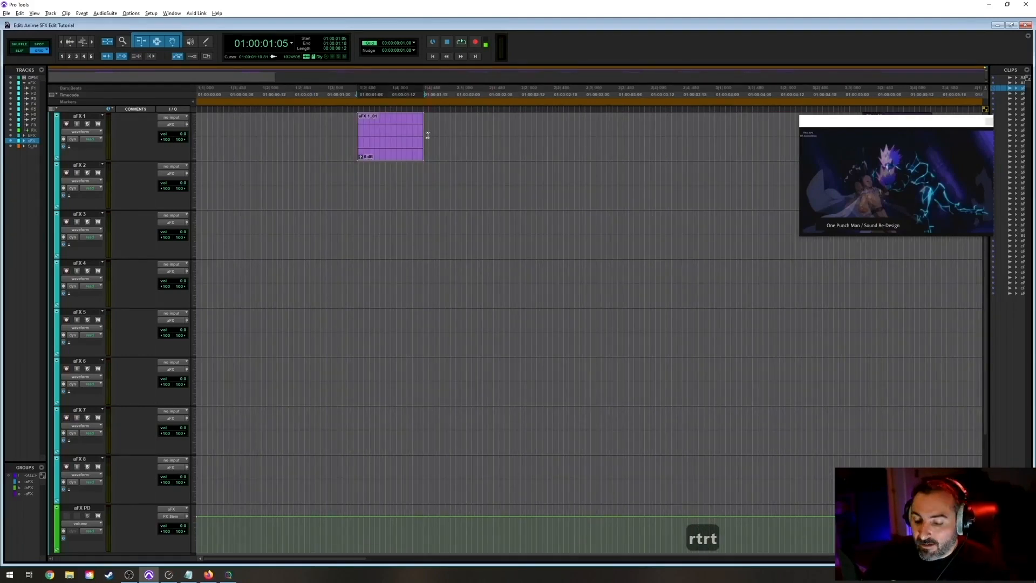
# Switch to SoundQ and search the sound library for "punch".
pyautogui.hotkey('alt', 'Tab')
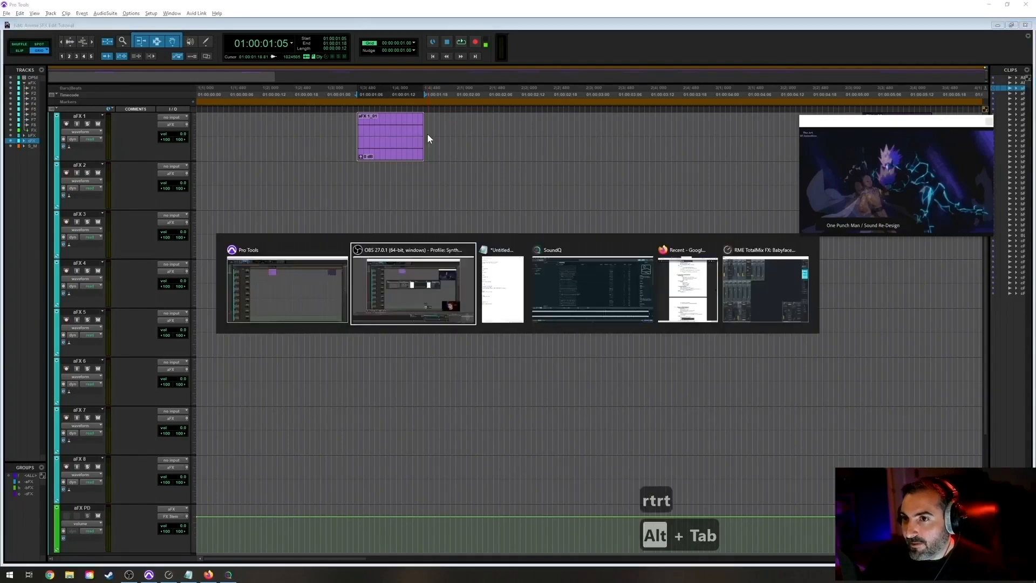
pyautogui.hotkey('alt', 'Tab')
pyautogui.hotkey('alt', 'Tab')
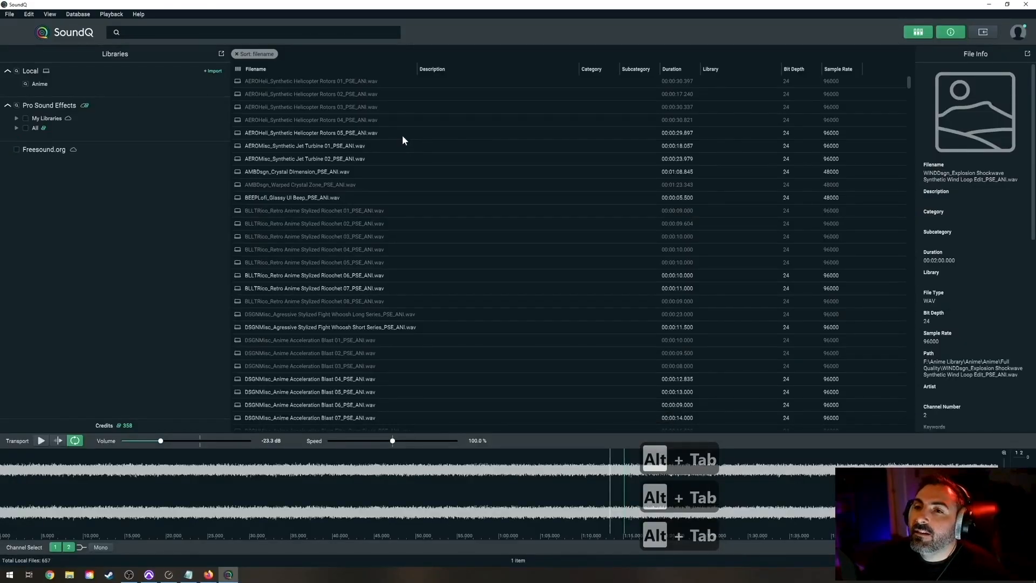
pyautogui.click(138, 32)
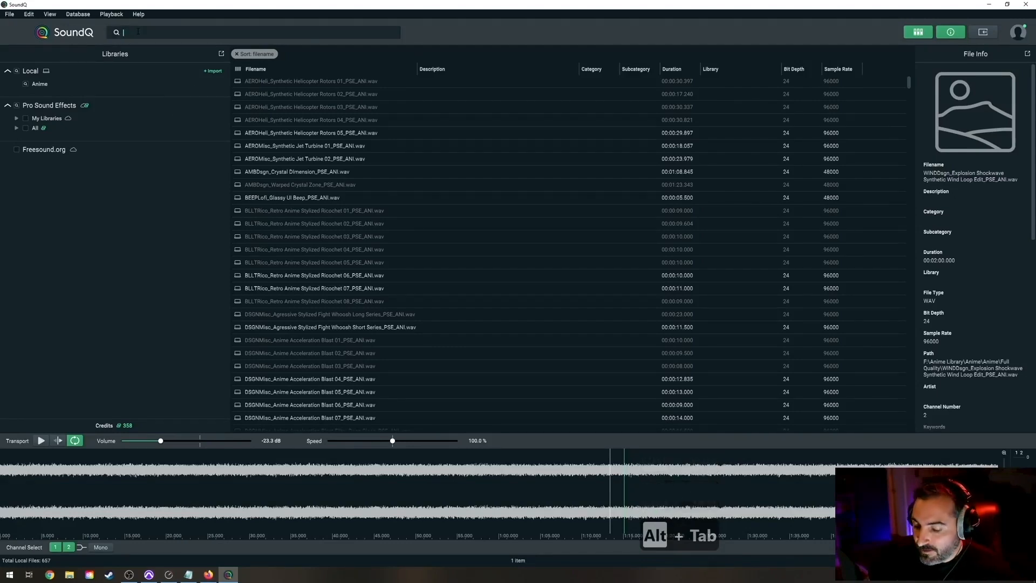
pyautogui.write('punch')
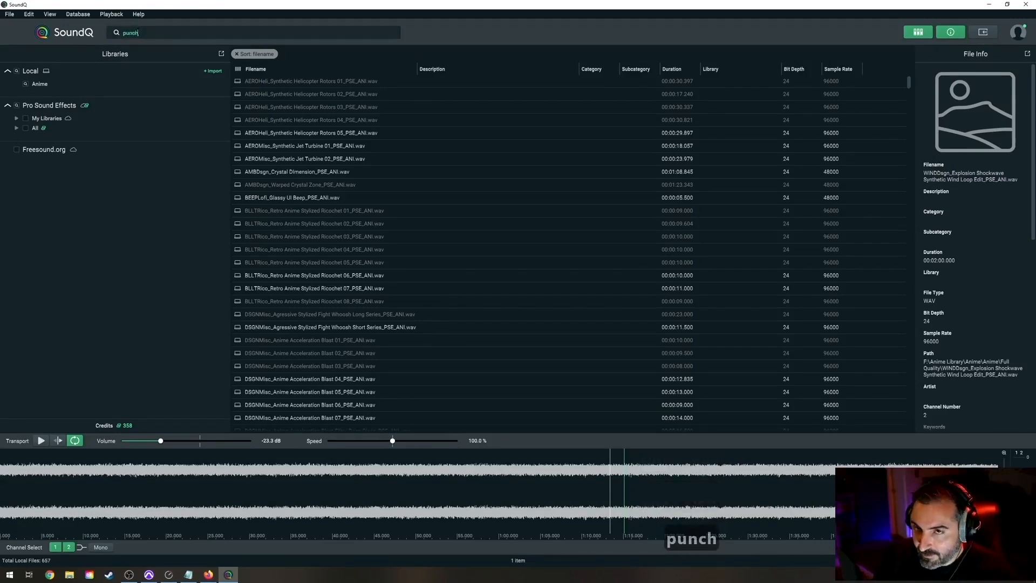
pyautogui.press('Return')
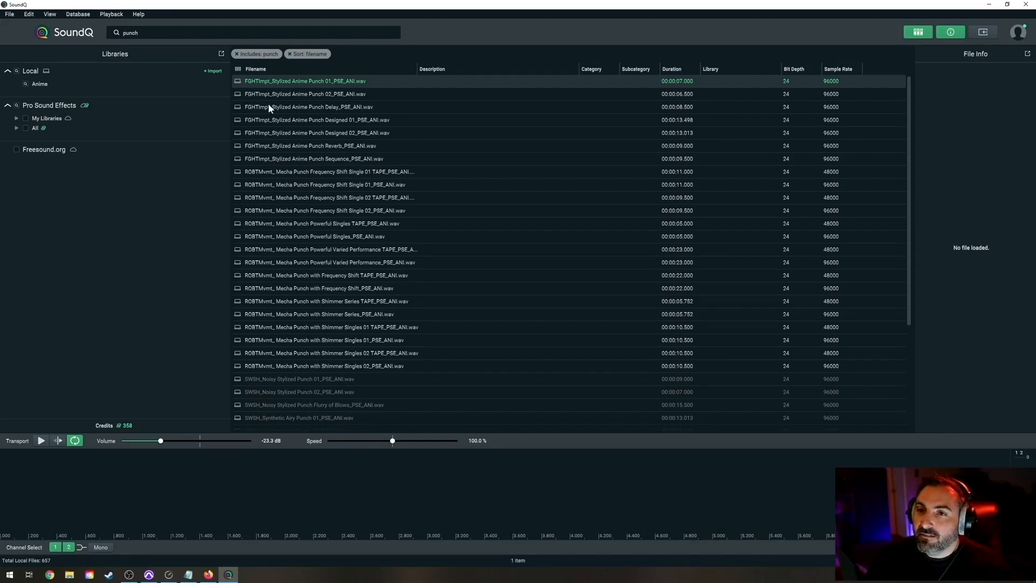
# Audition the Stylized Anime Punch sounds in order, from Punch 01 through Punch Sequence.
pyautogui.click(286, 83)
pyautogui.click(287, 82)
pyautogui.click(290, 94)
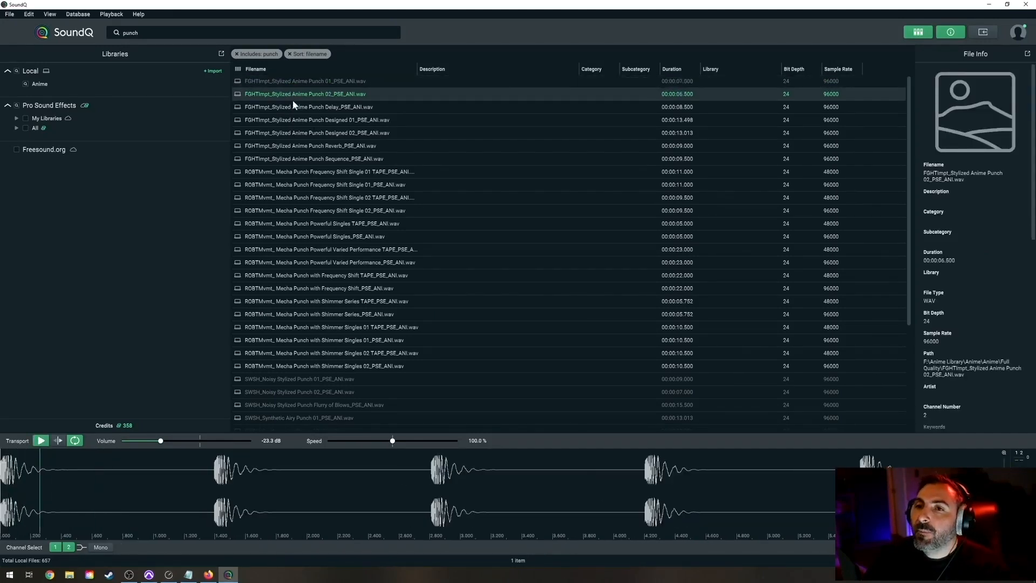
pyautogui.click(293, 107)
pyautogui.click(294, 120)
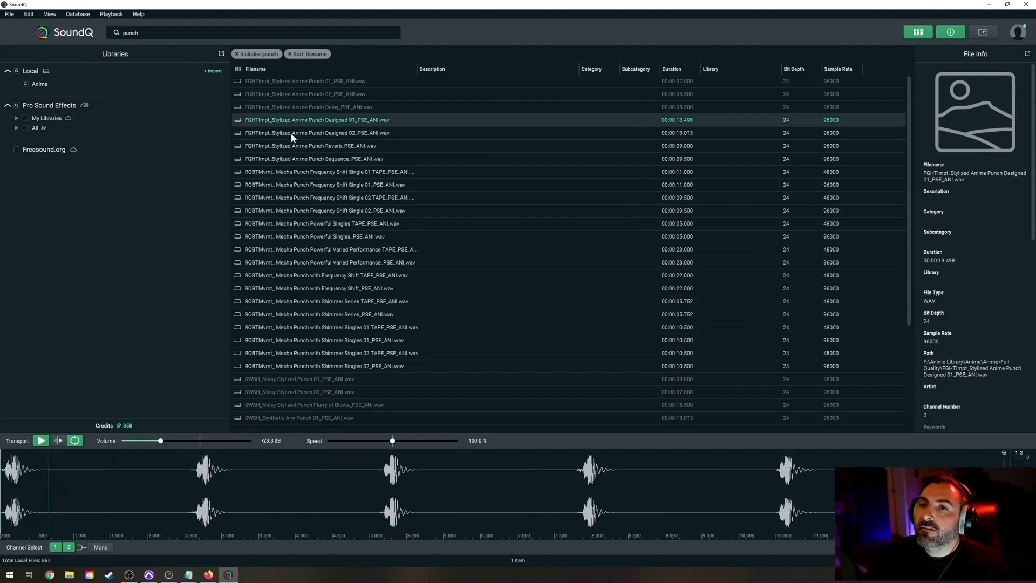
pyautogui.click(291, 134)
pyautogui.click(290, 144)
pyautogui.click(290, 159)
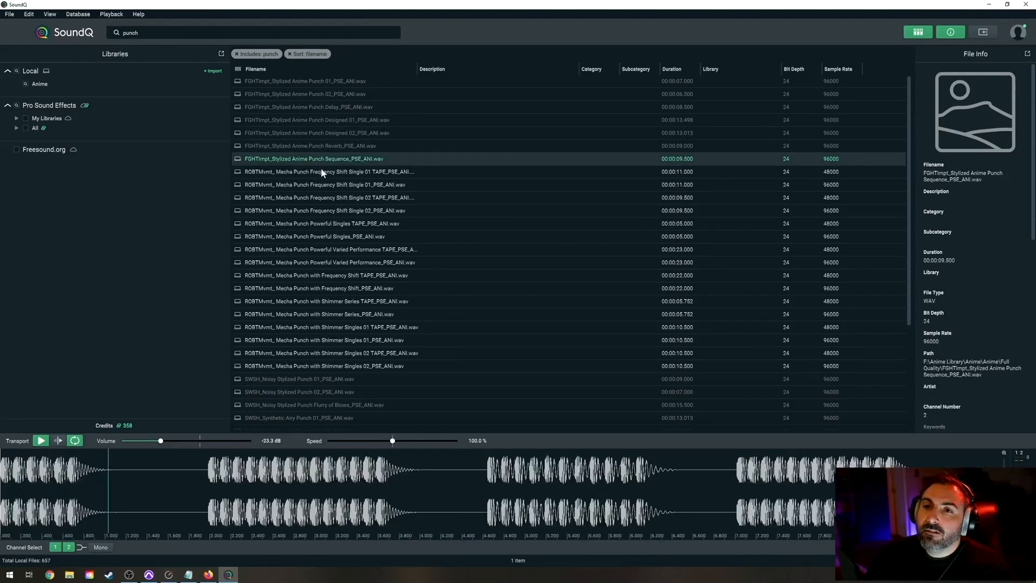
# Audition the Stylized Anime Punch sounds again in reverse order, from Punch Reverb back to Punch 01.
pyautogui.click(316, 147)
pyautogui.click(321, 135)
pyautogui.click(314, 122)
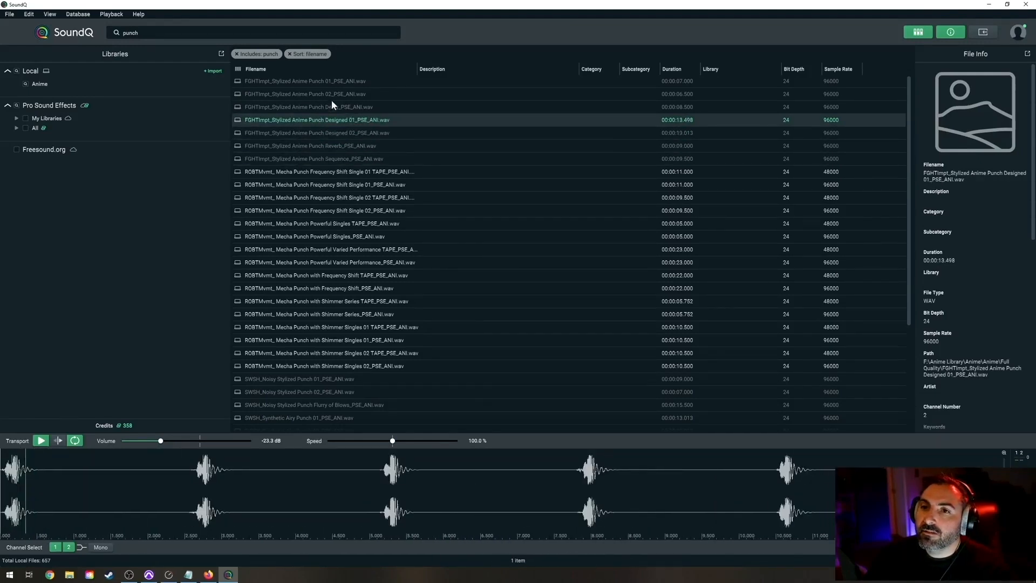
pyautogui.click(329, 104)
pyautogui.click(325, 82)
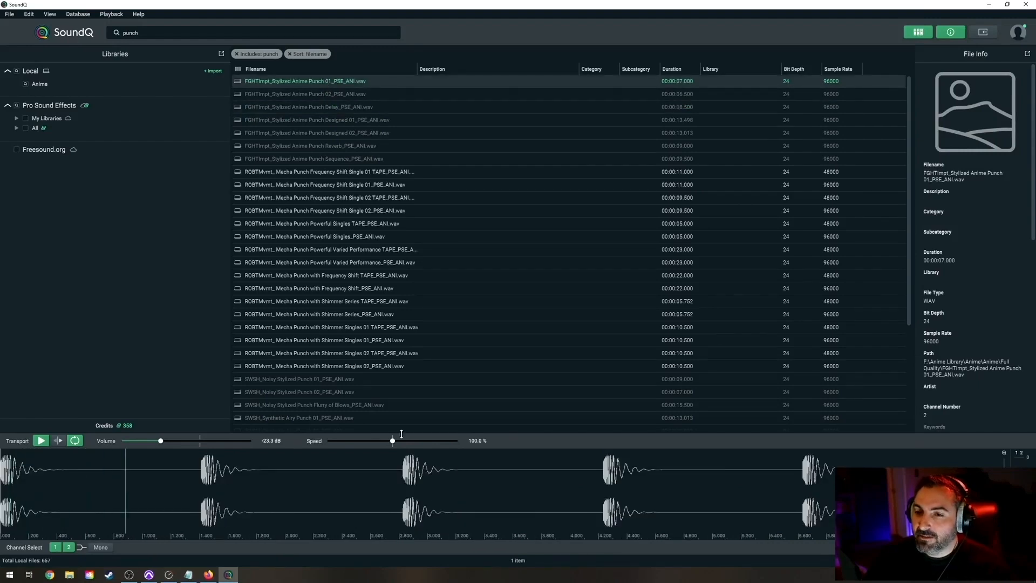
# Load FGHTImpt_Stylized Anime Punch 02_PSE_ANI.wav, stop its playback and select its first punch, about 1.1 seconds from the start.
pyautogui.click(305, 96)
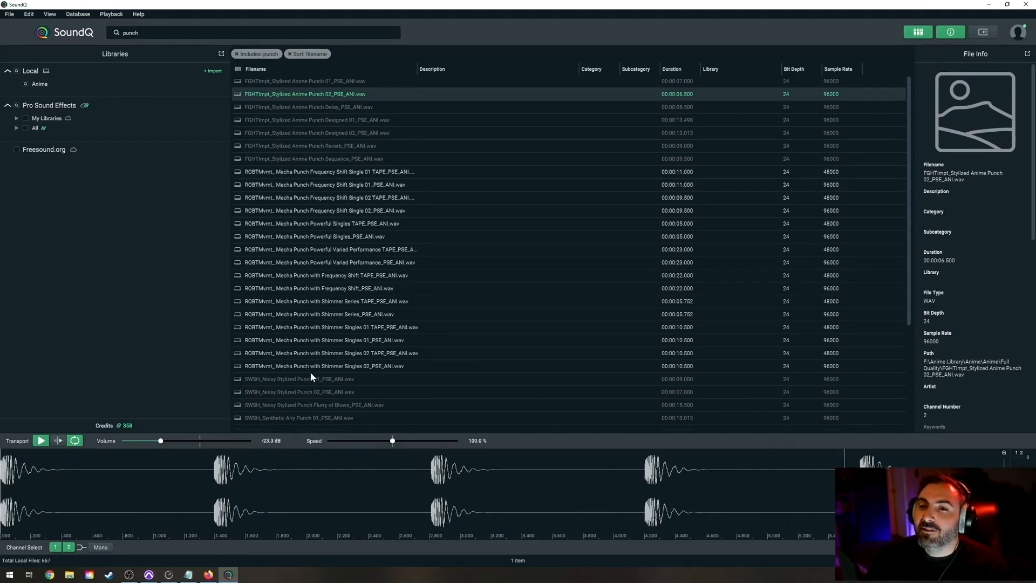
pyautogui.press('space')
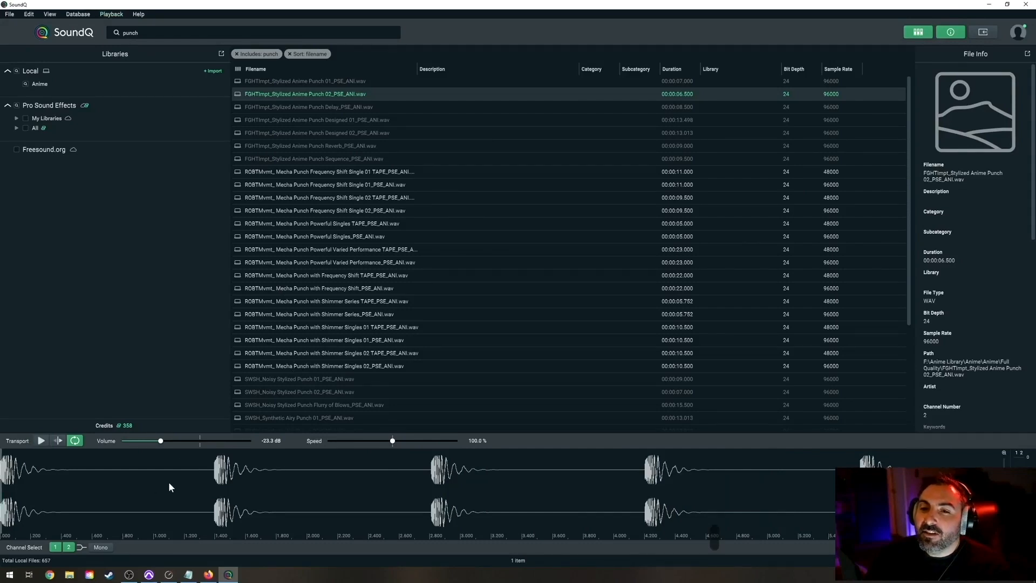
pyautogui.moveTo(169, 487); pyautogui.dragTo(2, 483)
# Switch back to Pro Tools and move the first hit's time selection from aFX 1 down to aFX 2.
pyautogui.hotkey('alt', 'Tab')
pyautogui.hotkey('alt', 'Tab')
pyautogui.hotkey('alt', 'Tab')
pyautogui.hotkey('alt', 'Tab')
pyautogui.hotkey('alt', 'Tab')
pyautogui.hotkey('alt', 'Tab')
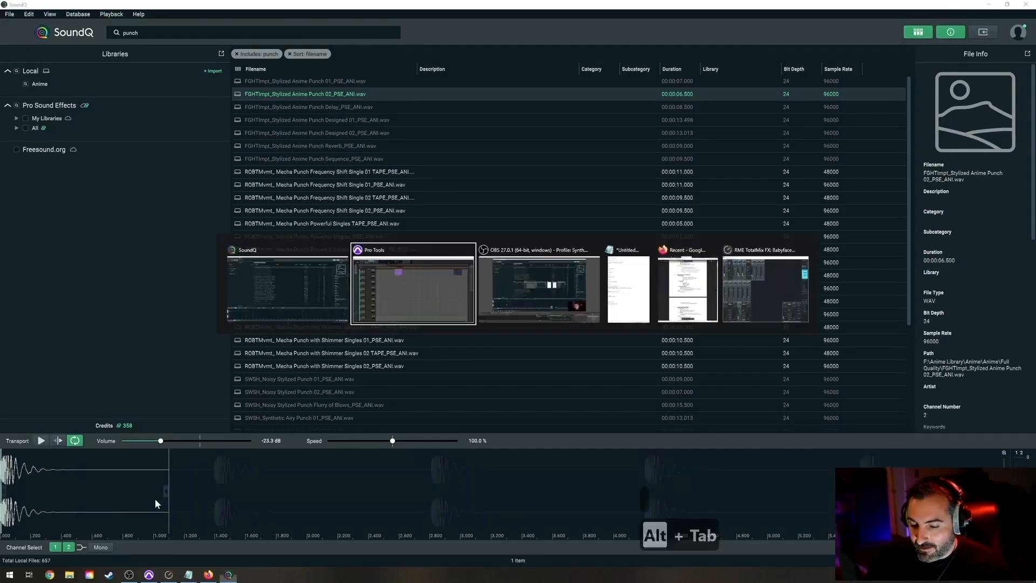
pyautogui.hotkey('alt', 'Tab')
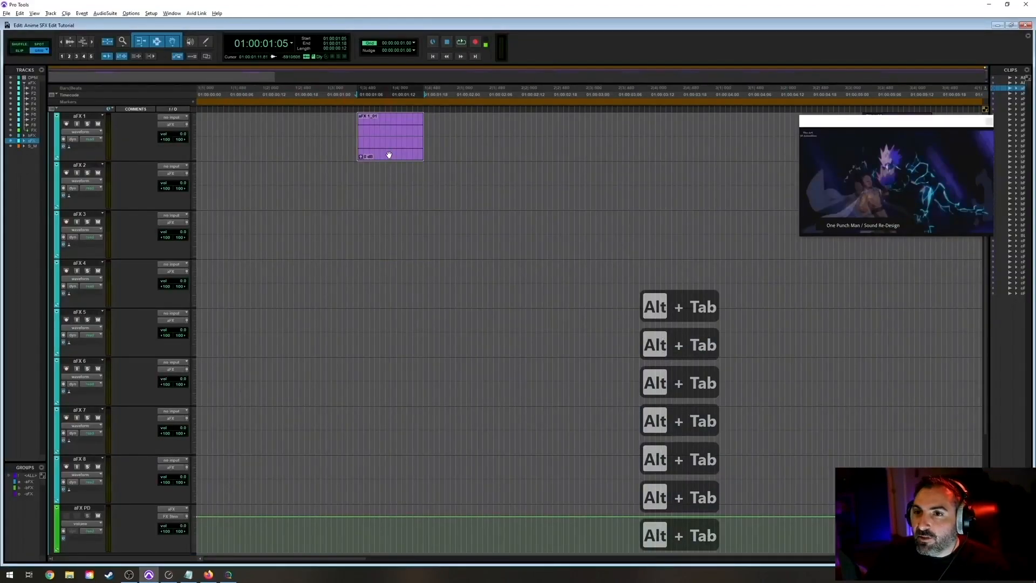
pyautogui.press(';')
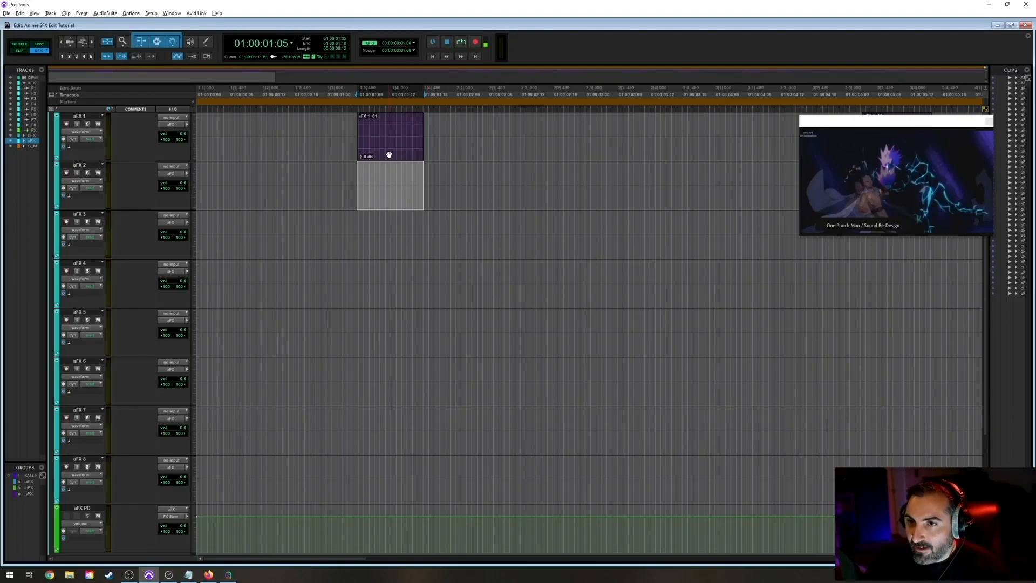
# In SoundQ, reselect about 0.8 seconds around the first hit of Stylized Anime Punch 02 and send it to aFX 2 in Pro Tools.
pyautogui.hotkey('alt', 'Tab')
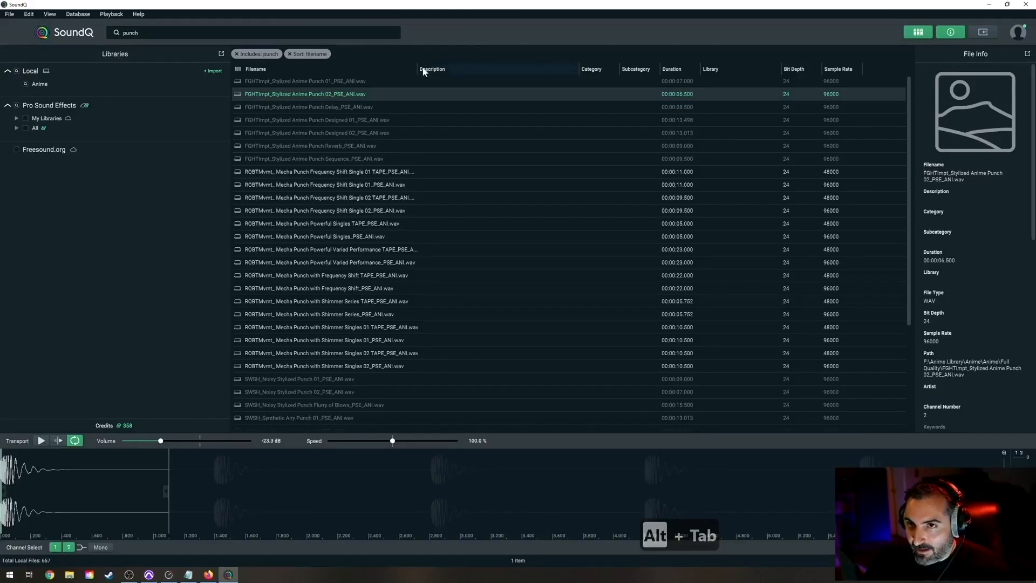
pyautogui.click(74, 467)
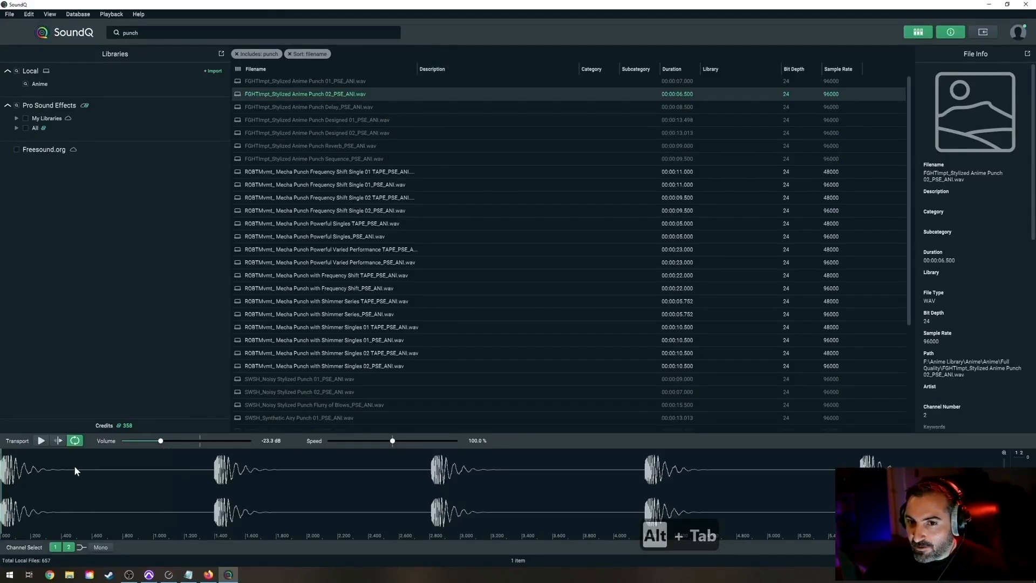
pyautogui.click(117, 463)
pyautogui.press('space')
pyautogui.moveTo(127, 477); pyautogui.dragTo(1, 485)
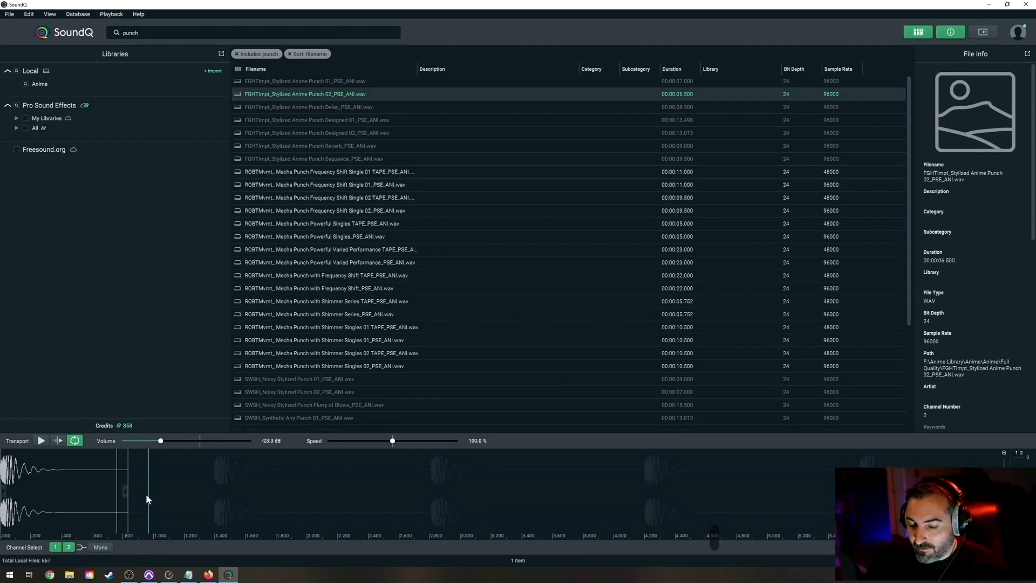
pyautogui.press('s')
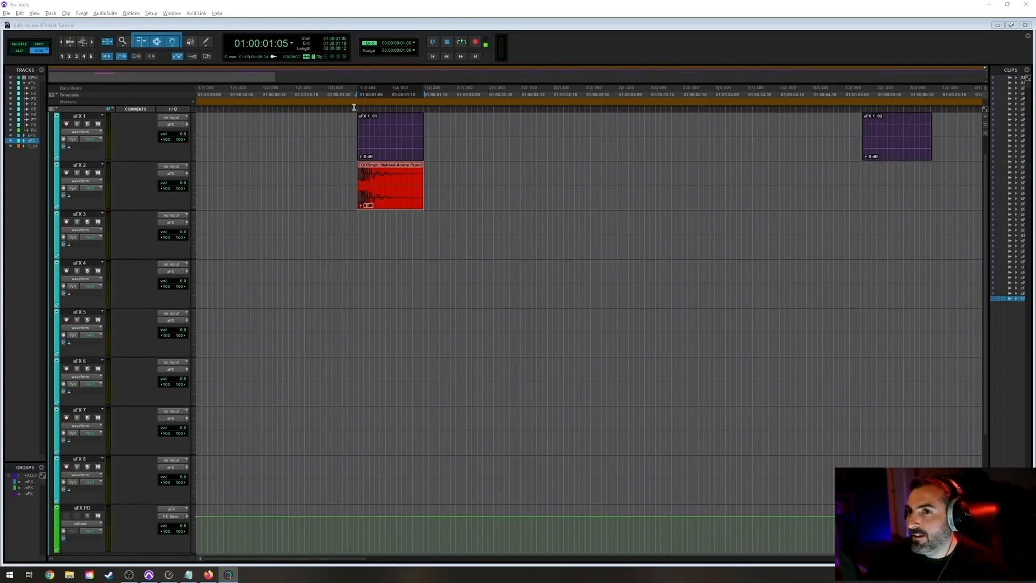
# Examine the start of the punch clip on aFX 2 up close against the hit marker clip on aFX 1.
pyautogui.press('t')
pyautogui.press('t')
pyautogui.press('t')
pyautogui.press('t')
pyautogui.press('r')
pyautogui.press('r')
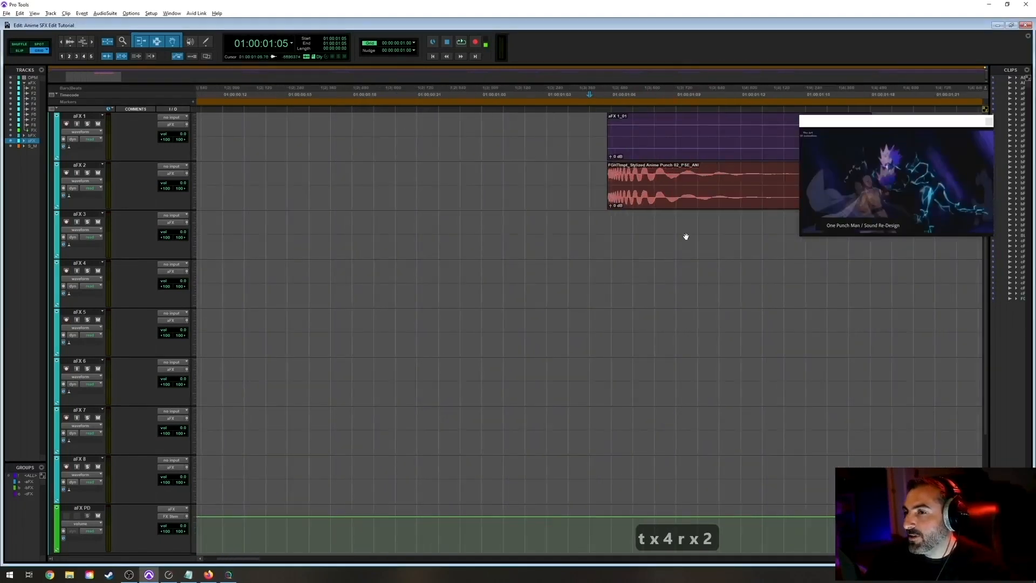
pyautogui.press('r')
pyautogui.press('r')
# Play the scene from shortly before the first hit to check the punch on aFX 2 against the picture.
pyautogui.click(342, 129)
pyautogui.press('space')
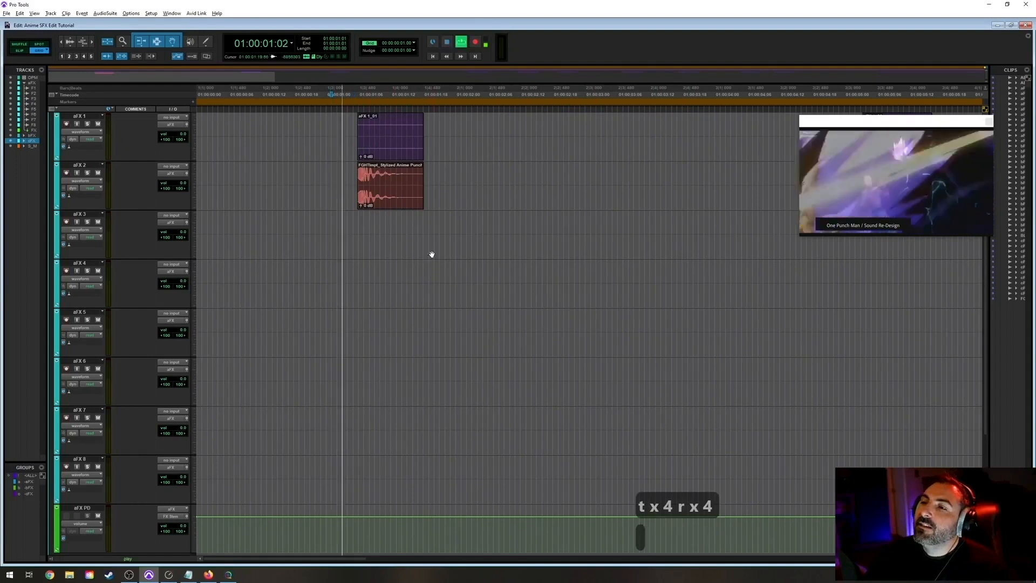
pyautogui.press('space')
pyautogui.click(289, 131)
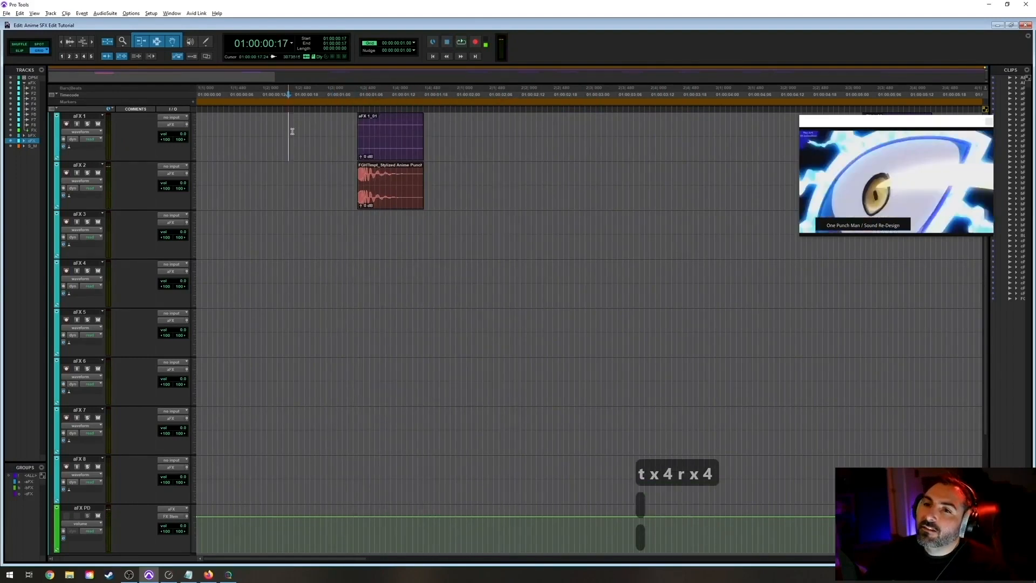
pyautogui.press('space')
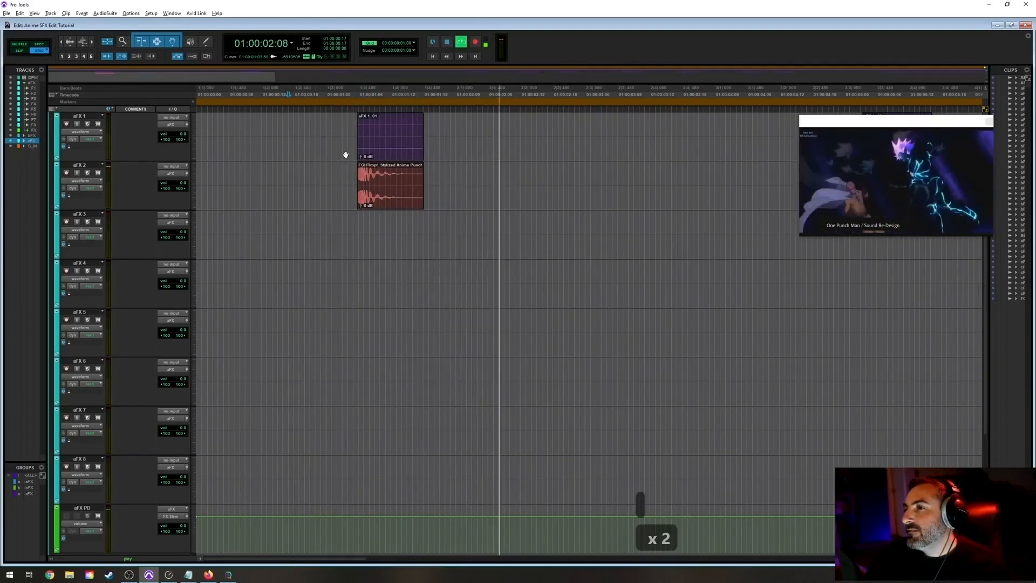
pyautogui.press('space')
pyautogui.press('space')
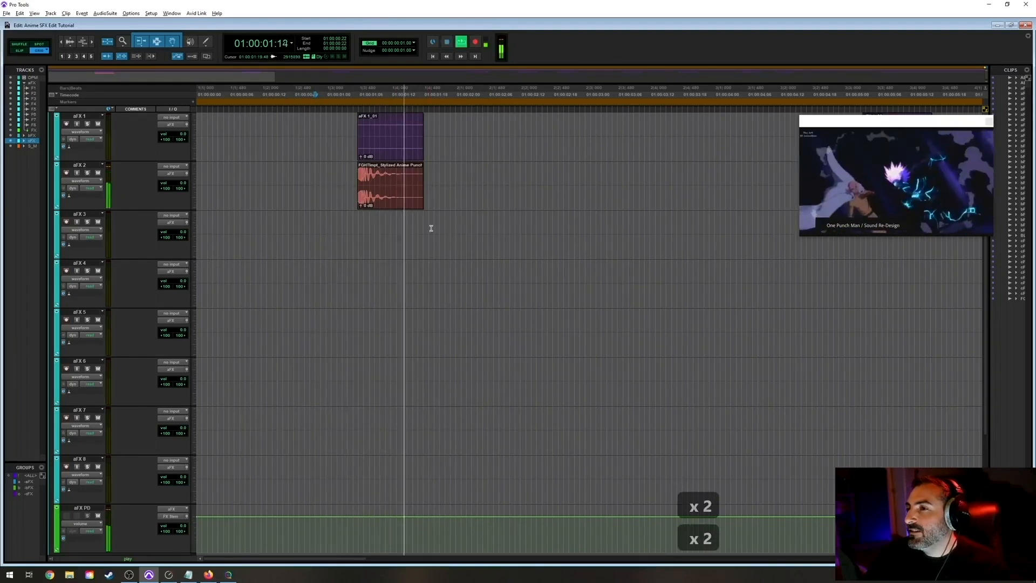
pyautogui.press('space')
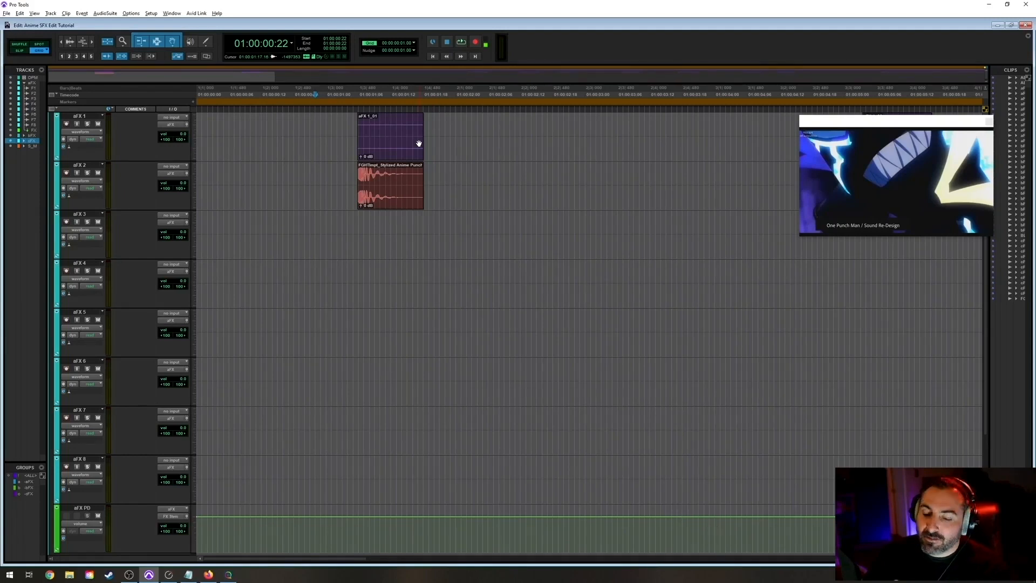
# Switch to SoundQ, search the library for "expl" and audition EXPLDsgn_Deep Sustained Shockwave_PSE_ANI.wav.
pyautogui.hotkey('alt', 'Tab')
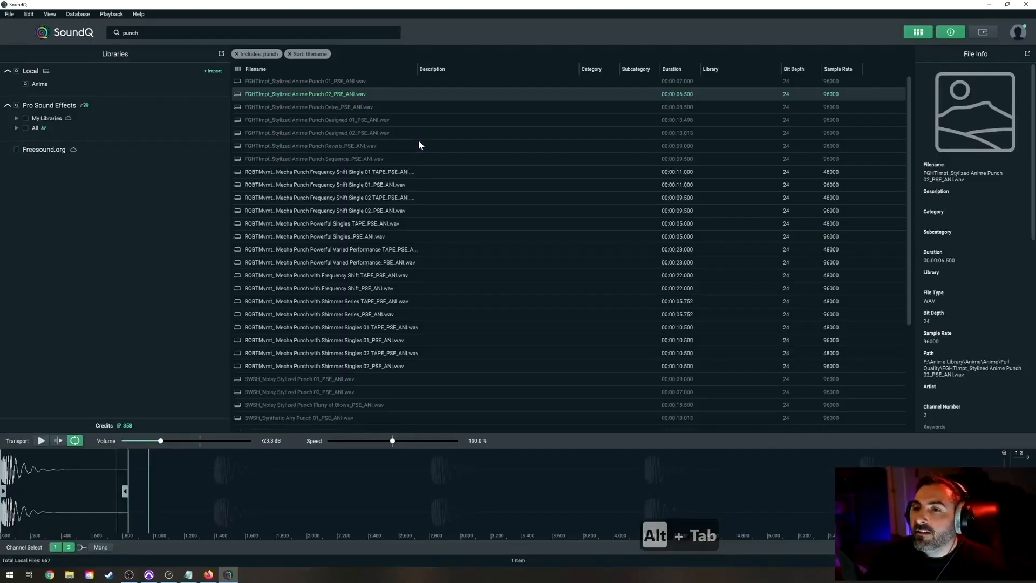
pyautogui.moveTo(150, 33); pyautogui.dragTo(50, 14)
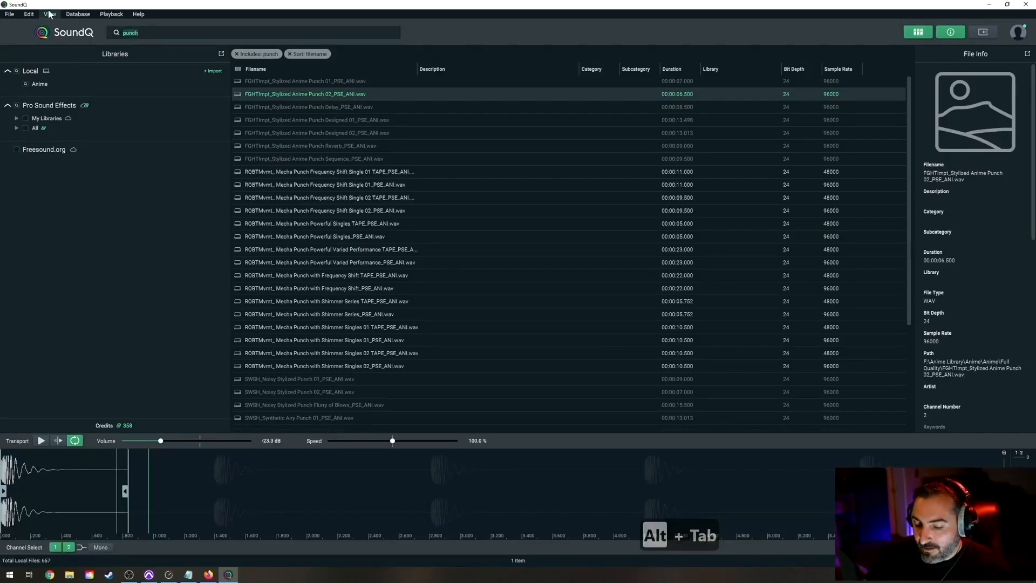
pyautogui.write('expl')
pyautogui.press('Return')
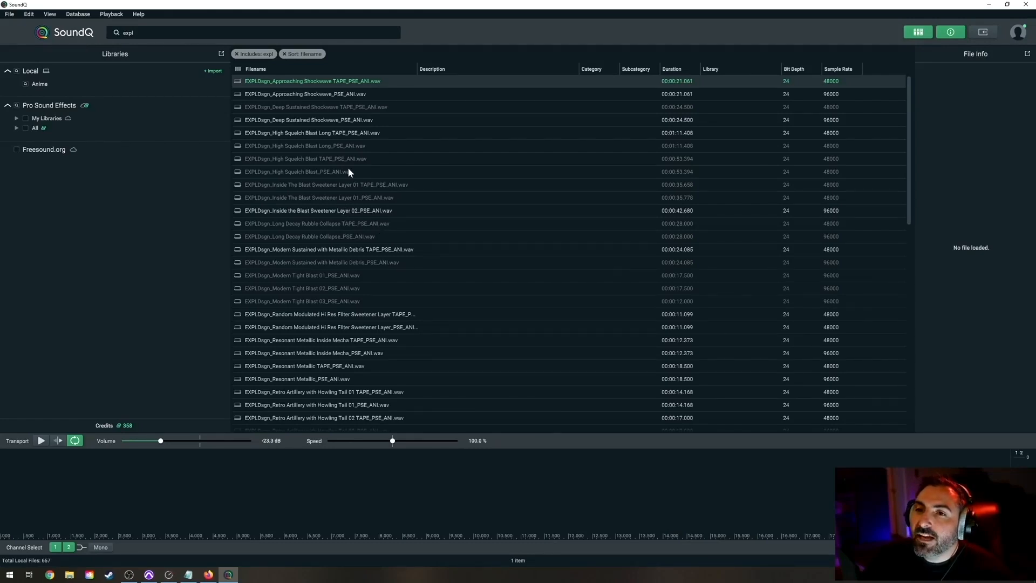
pyautogui.click(307, 120)
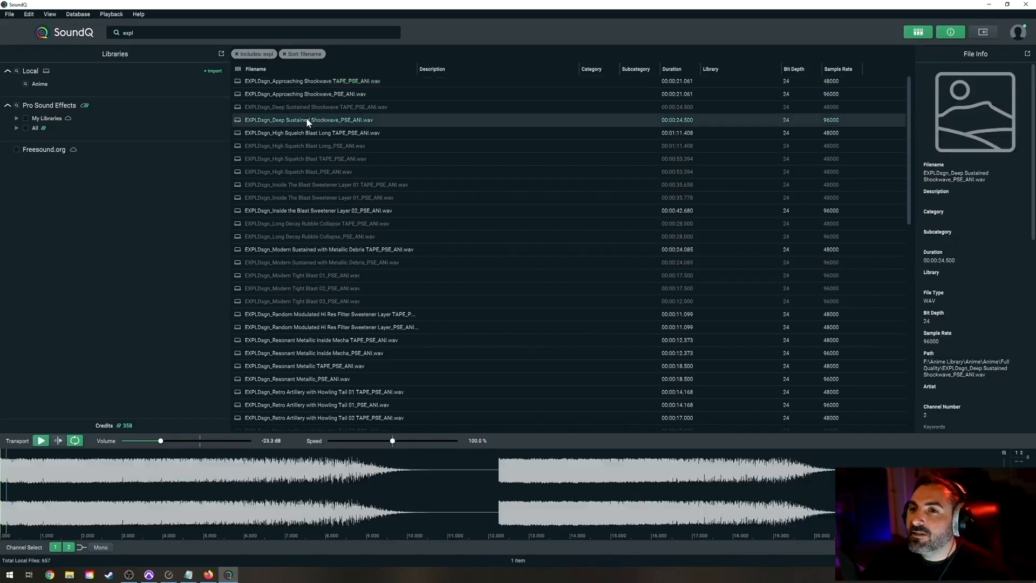
pyautogui.press('space')
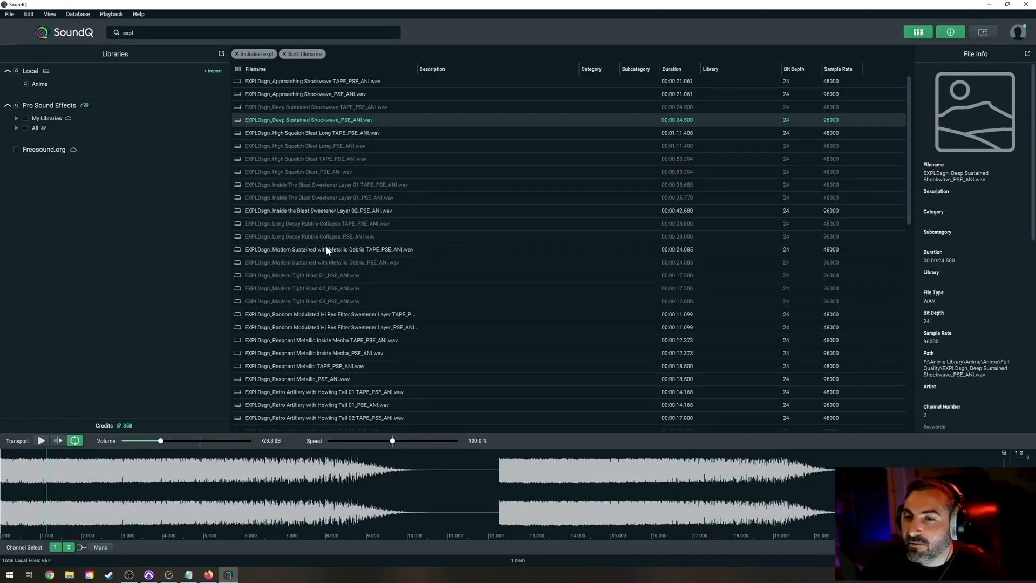
# Audition EXPLDsgn_Modern Tight Blast 01, 02 and 03 in turn, returning to Modern Tight Blast 02.
pyautogui.scroll(-2, 327, 259)
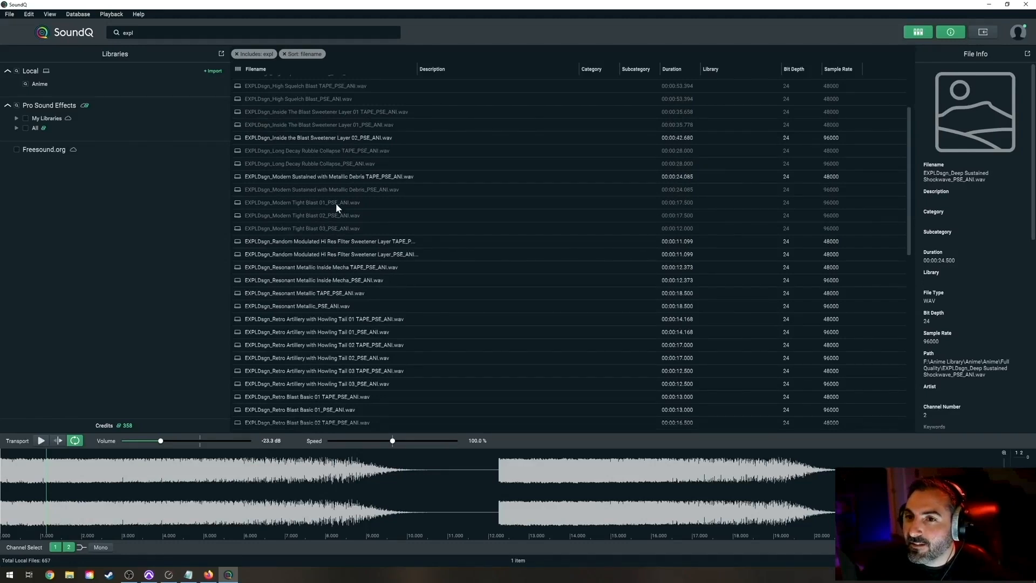
pyautogui.click(319, 203)
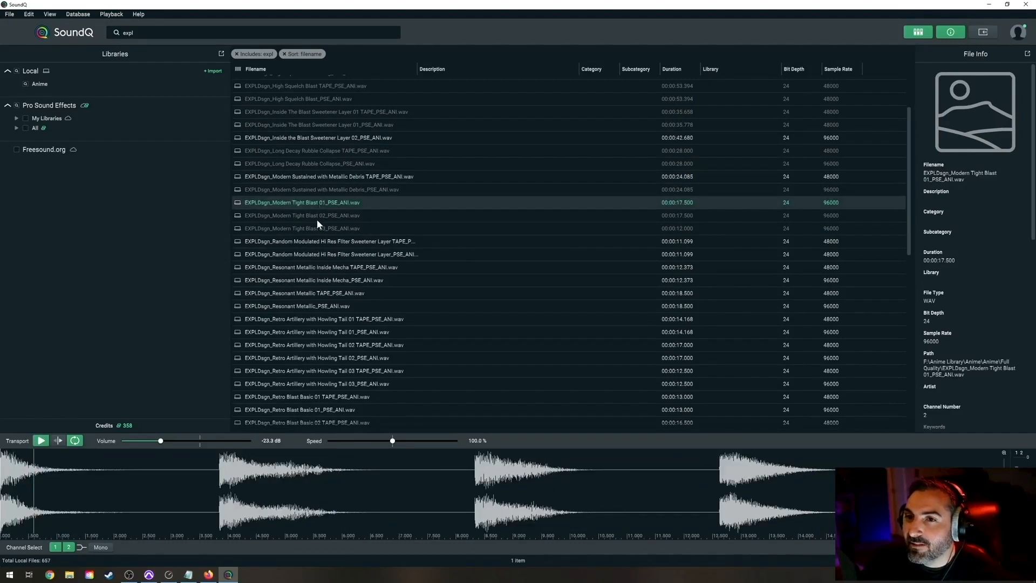
pyautogui.click(309, 216)
pyautogui.click(309, 228)
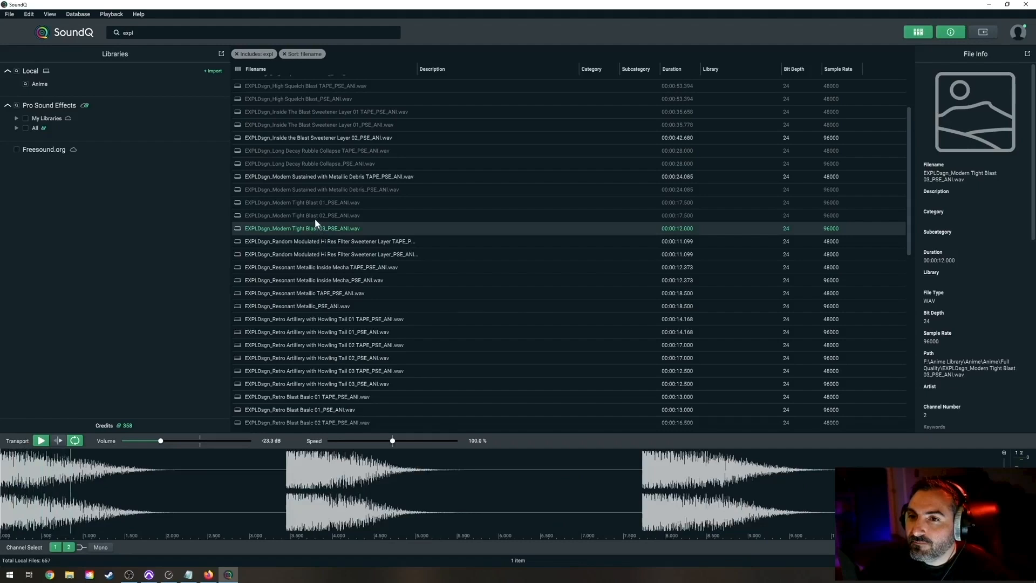
pyautogui.click(315, 215)
pyautogui.click(317, 203)
pyautogui.click(309, 217)
pyautogui.press('space')
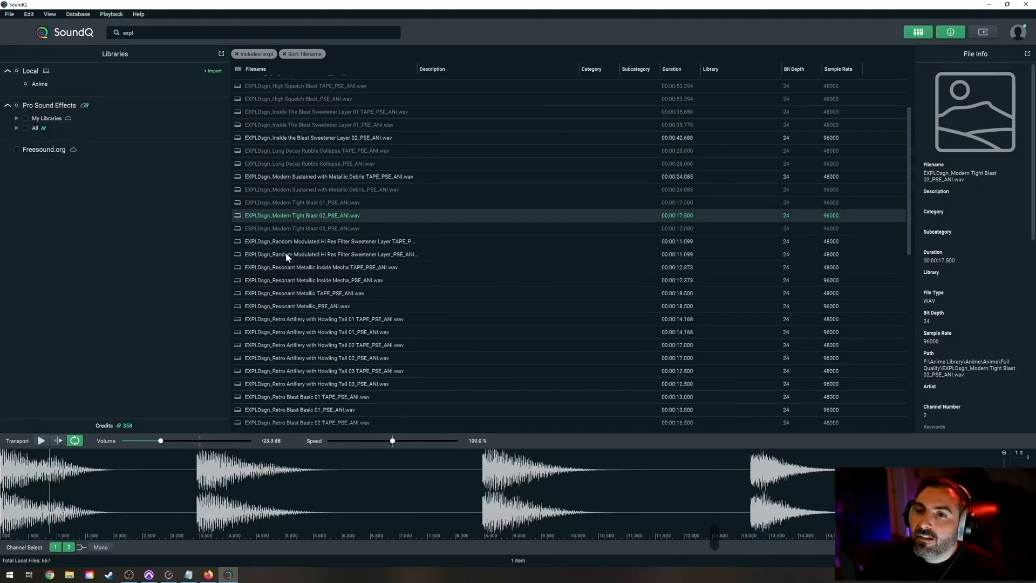
# Compare Modern Tight Blast 01 and 02 by ear, and select the first blast of 02, about 2.9 seconds long.
pyautogui.click(306, 202)
pyautogui.click(297, 217)
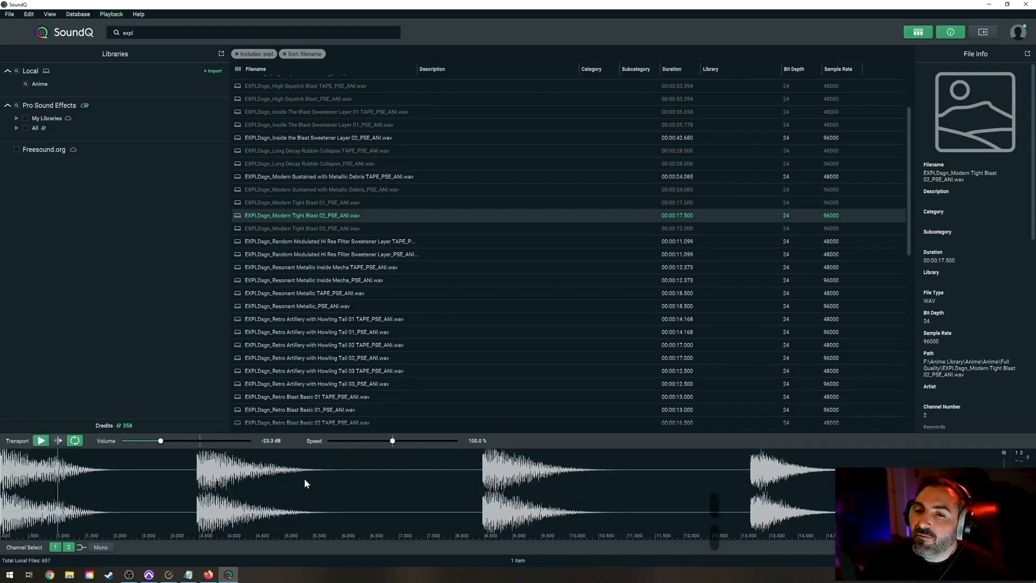
pyautogui.click(293, 201)
pyautogui.click(293, 215)
pyautogui.click(293, 204)
pyautogui.click(296, 216)
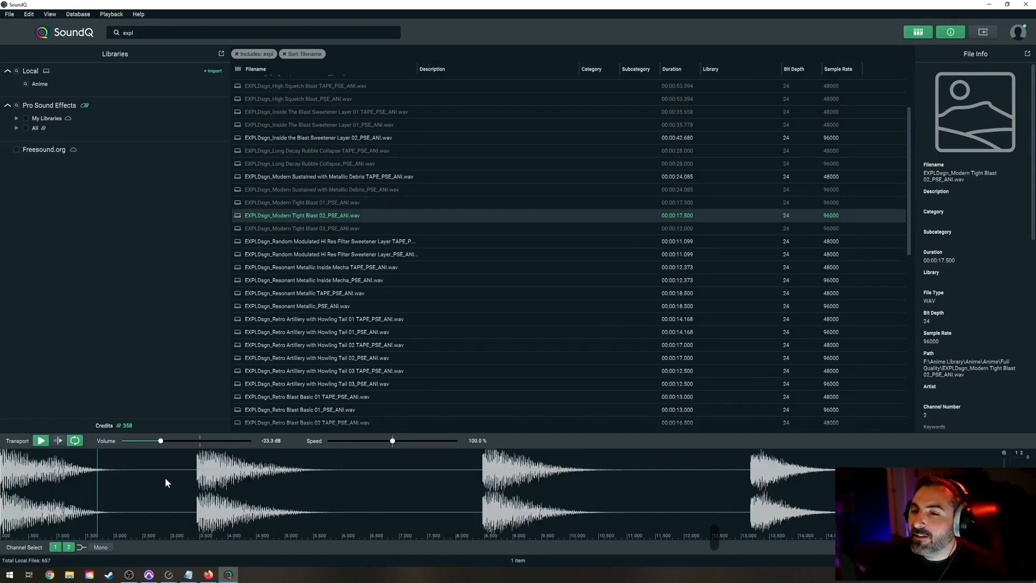
pyautogui.press('space')
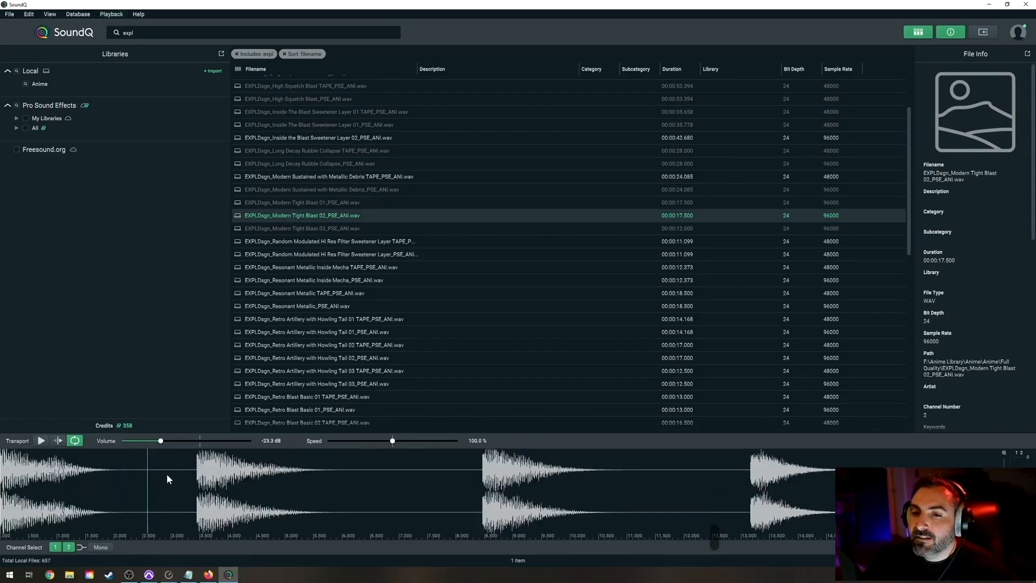
pyautogui.moveTo(160, 476); pyautogui.dragTo(7, 484)
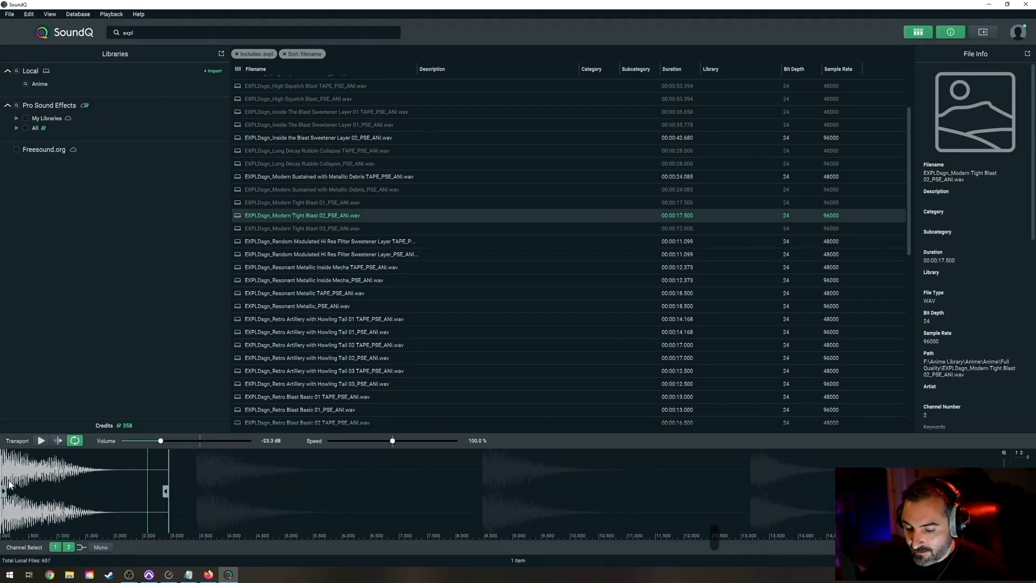
# Try to place the selected blast on aFX 3 within the first hit's time selection, and undo the placement.
pyautogui.hotkey('alt', 'Tab')
pyautogui.click(394, 193)
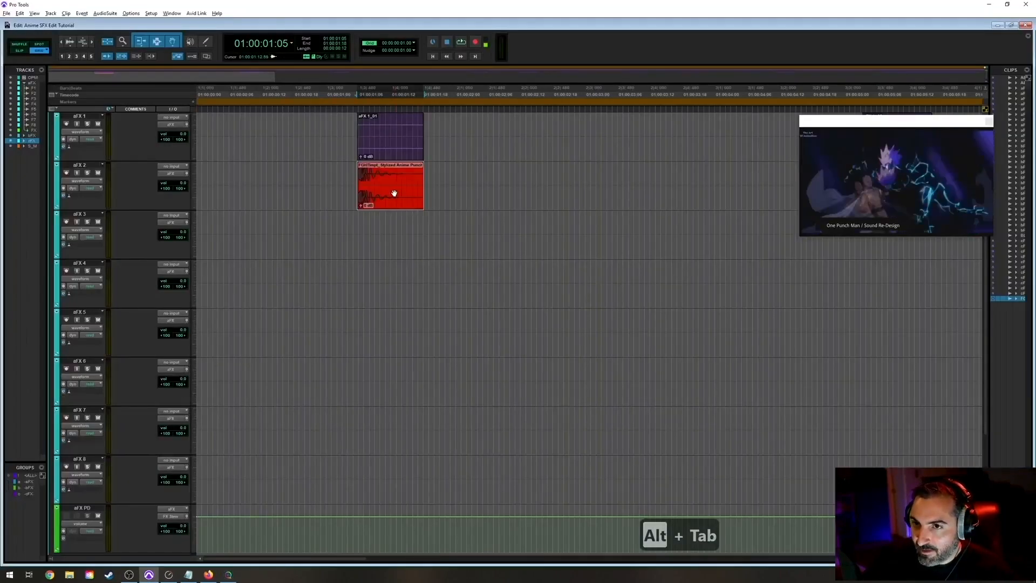
pyautogui.press(';')
pyautogui.hotkey('alt', 'Tab')
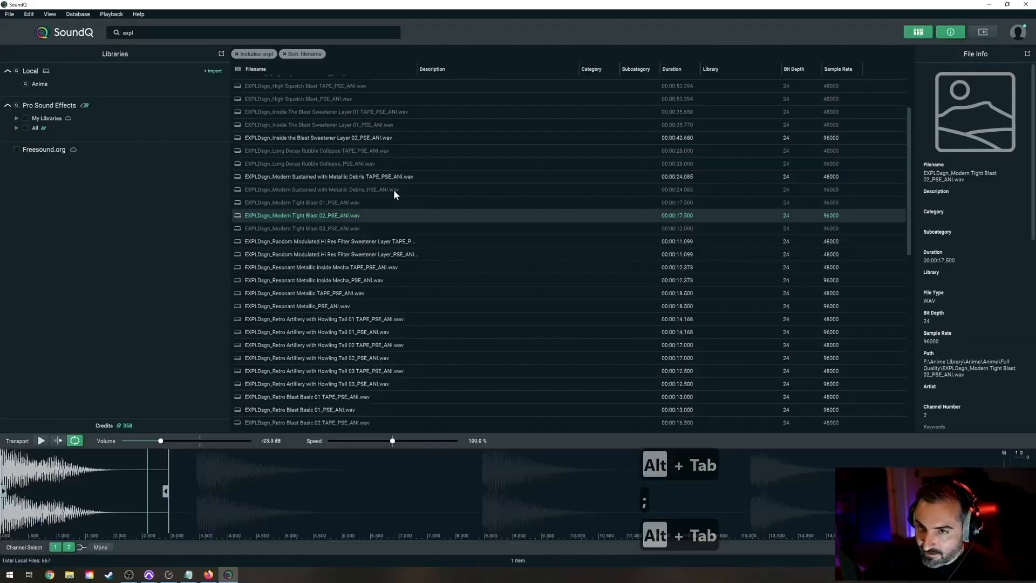
pyautogui.press('s')
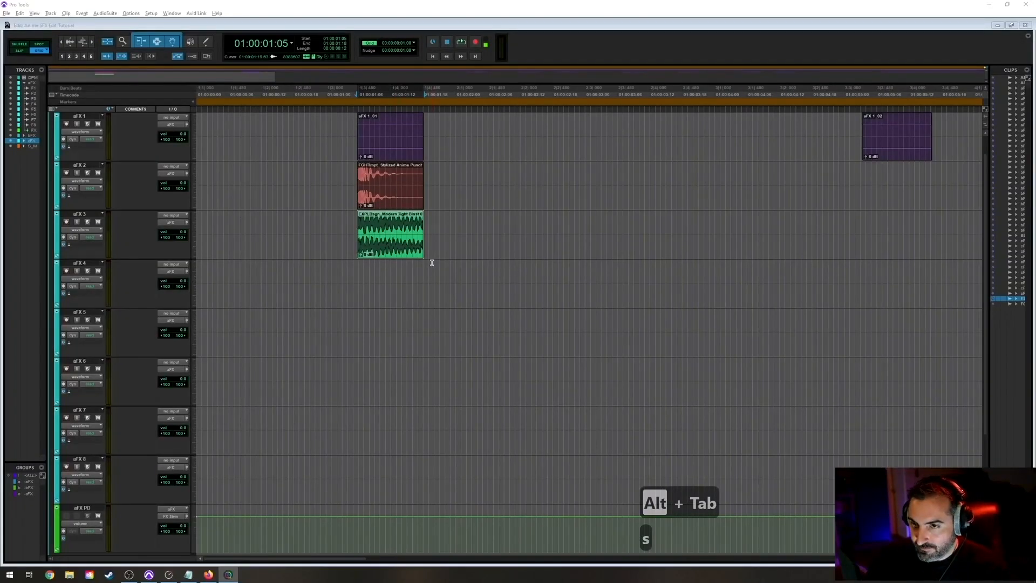
pyautogui.click(421, 233)
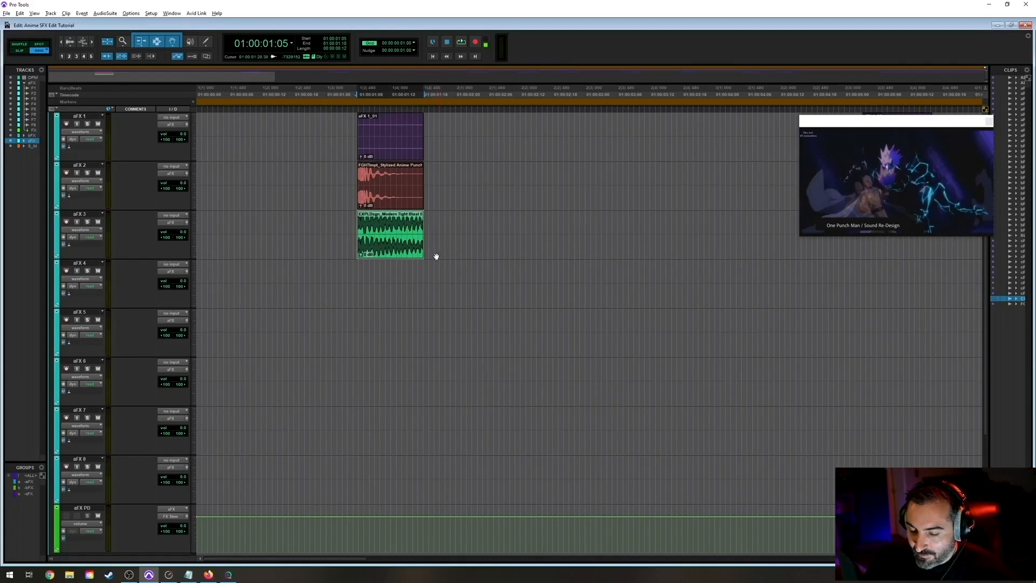
pyautogui.hotkey('ctrl', 'z')
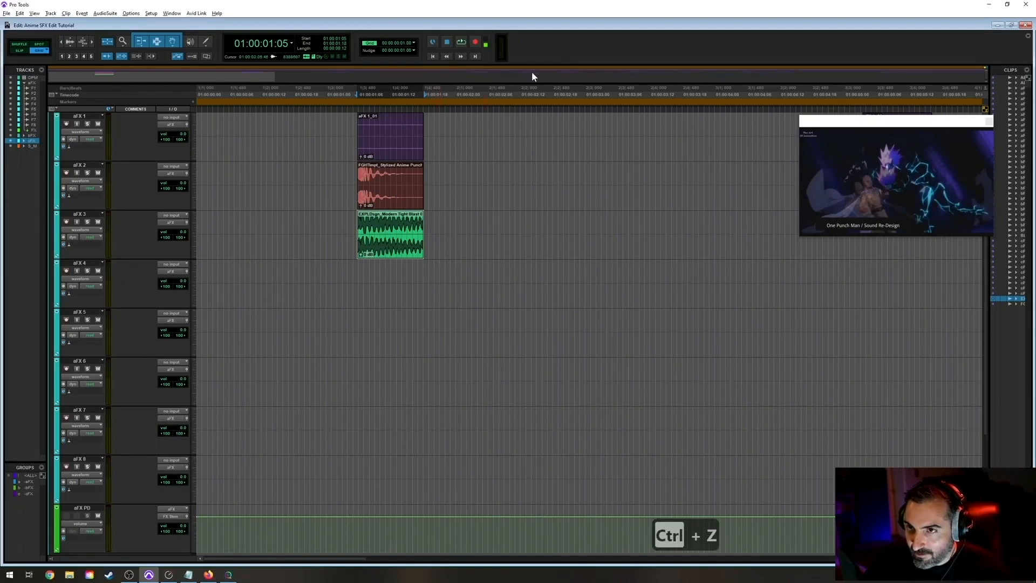
pyautogui.hotkey('ctrl', 'z')
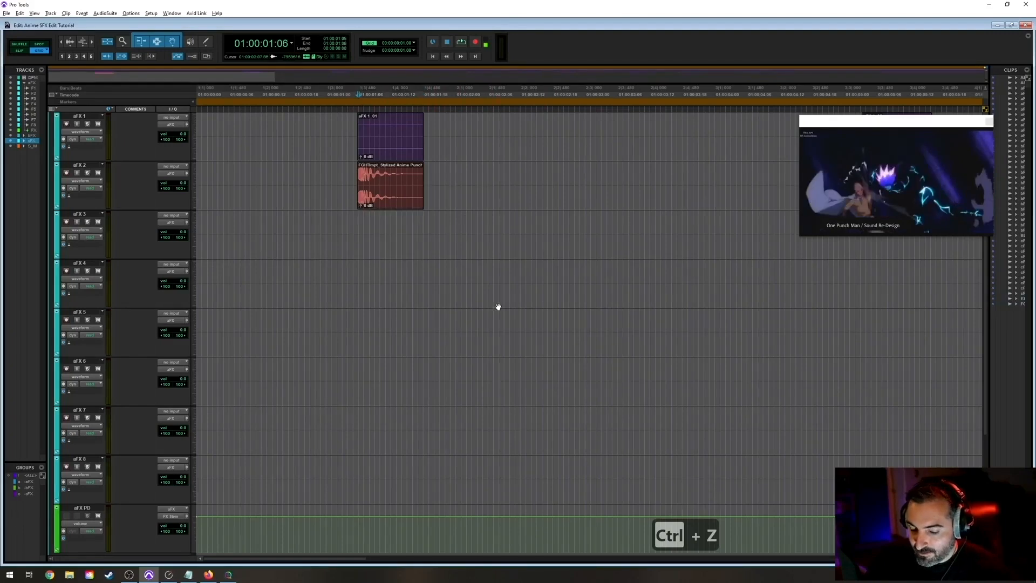
# Place the full selected blast on aFX 3 at the start of the first hit and trim its end to about 1 second 14 frames.
pyautogui.hotkey('alt', 'Tab')
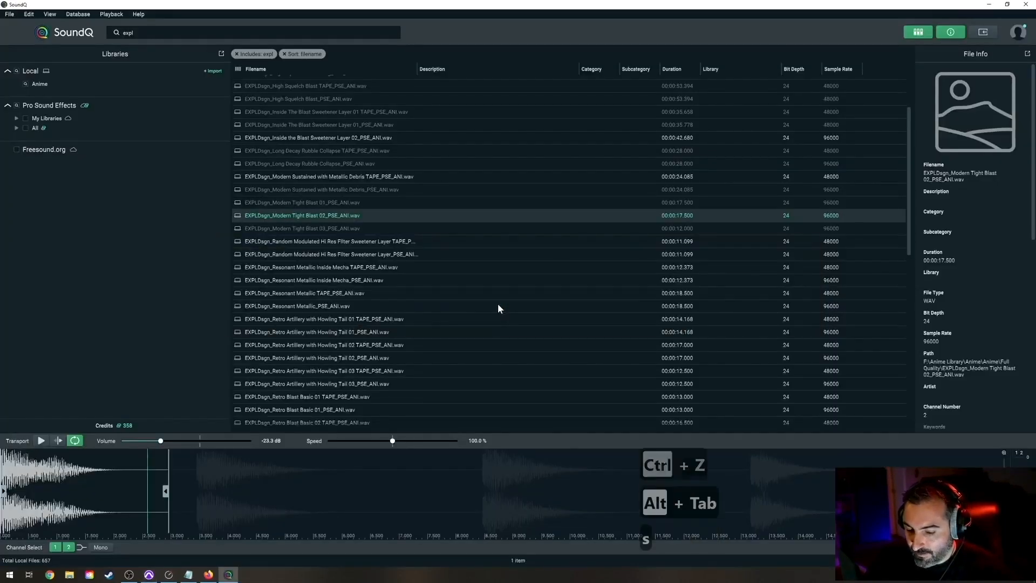
pyautogui.press('s')
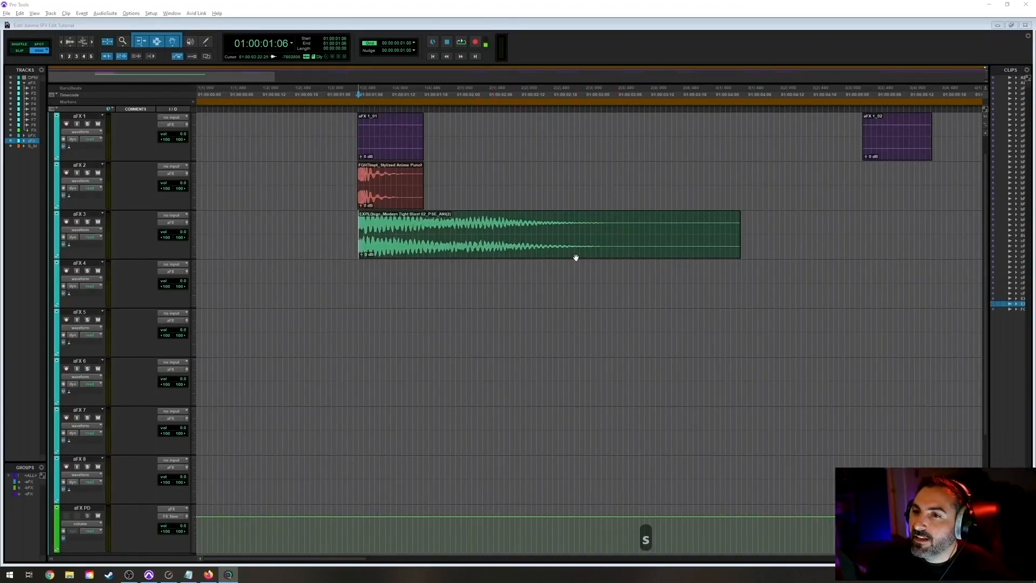
pyautogui.click(725, 233)
pyautogui.moveTo(725, 233); pyautogui.dragTo(563, 237)
pyautogui.moveTo(433, 178); pyautogui.dragTo(523, 199)
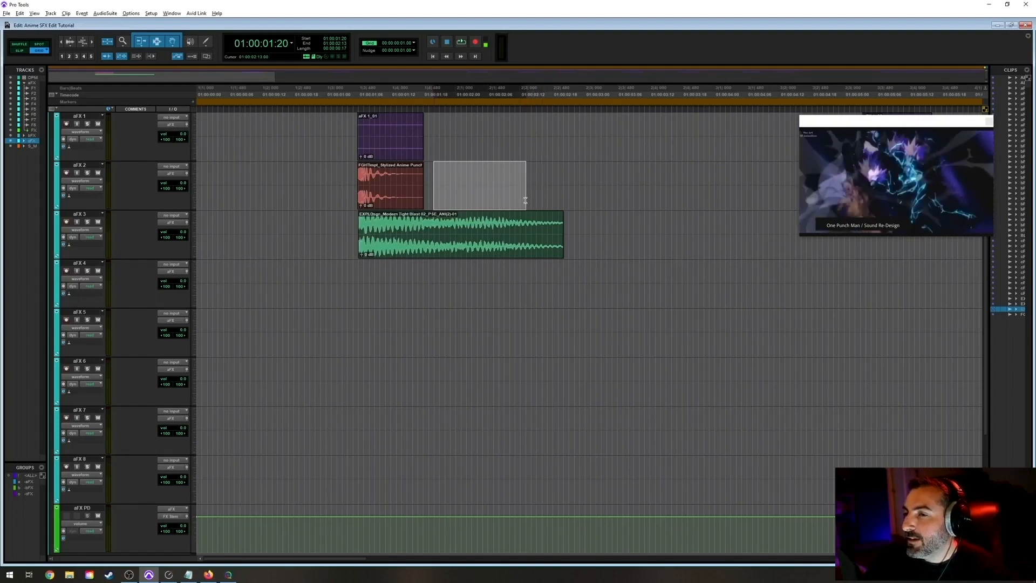
pyautogui.click(437, 249)
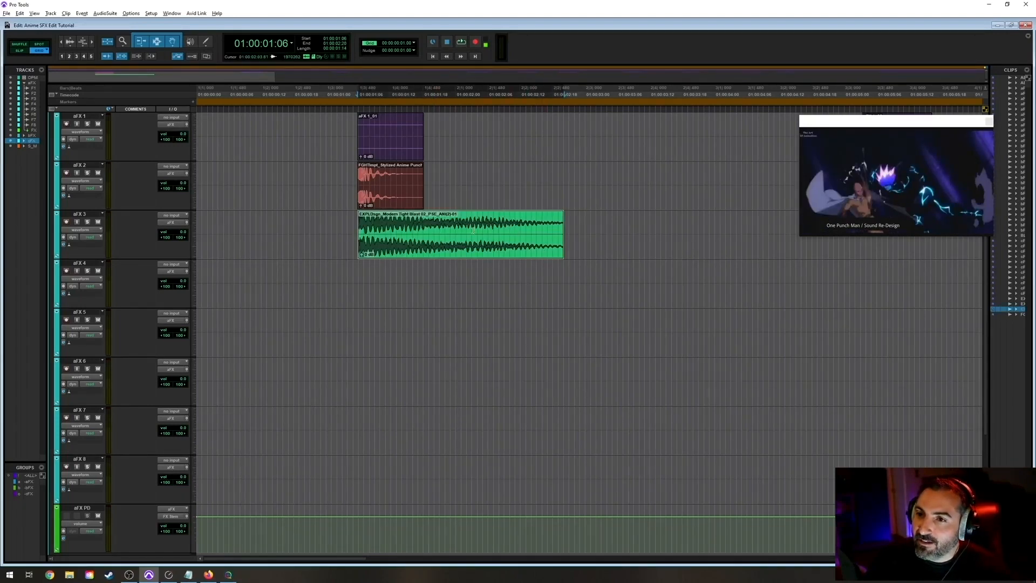
# Cut a section out of the middle of the aFX 3 blast, closing the gap, and crossfade the join at about 01:00:01:12 over about 4 frames.
pyautogui.moveTo(399, 224); pyautogui.dragTo(401, 260)
pyautogui.press('BackSpace')
pyautogui.press('t')
pyautogui.press('t')
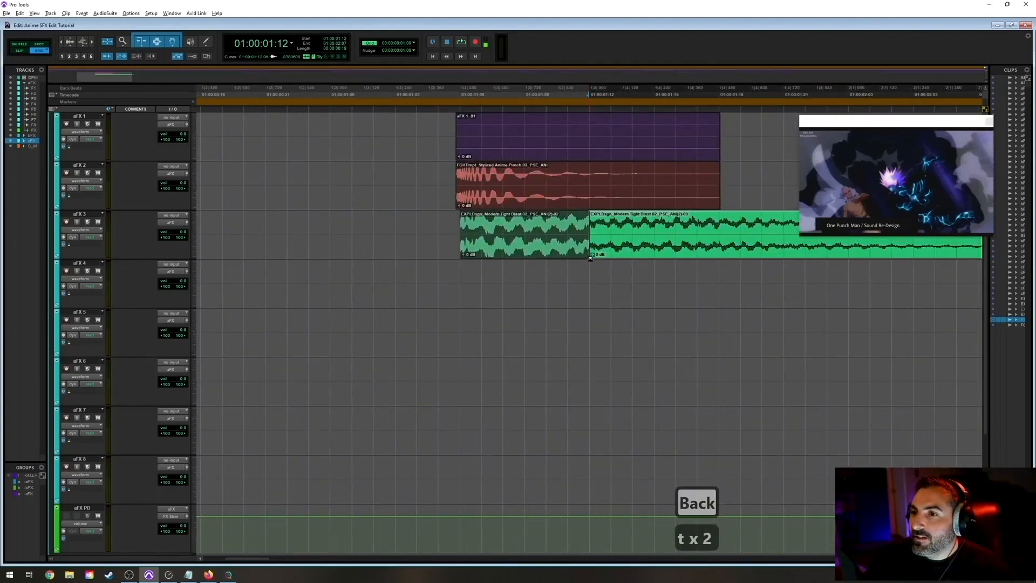
pyautogui.moveTo(590, 257); pyautogui.dragTo(543, 257)
pyautogui.press('r')
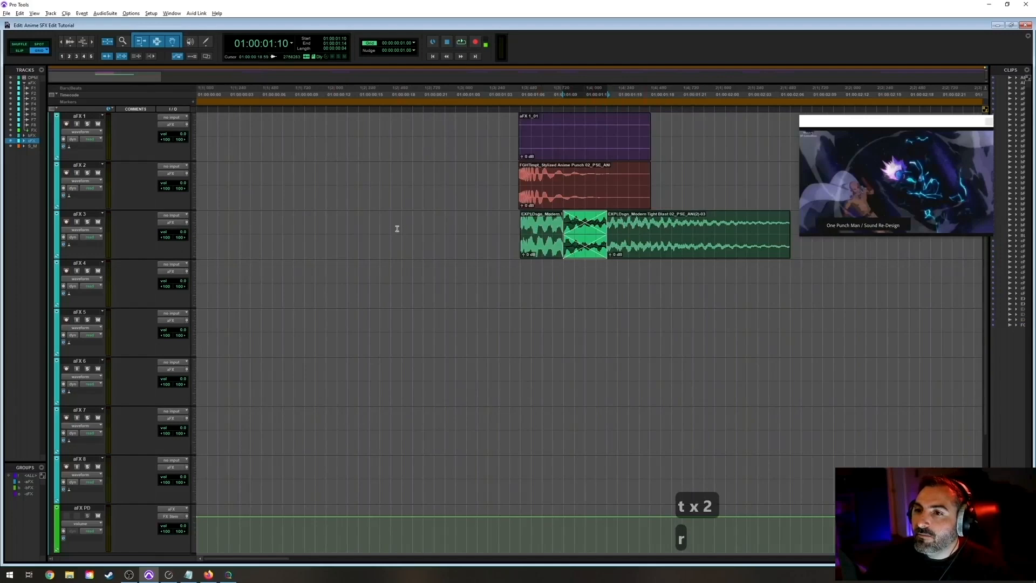
# Set the default crossfade's link between out and in shapes to Equal Power in the editing preferences.
pyautogui.click(20, 13)
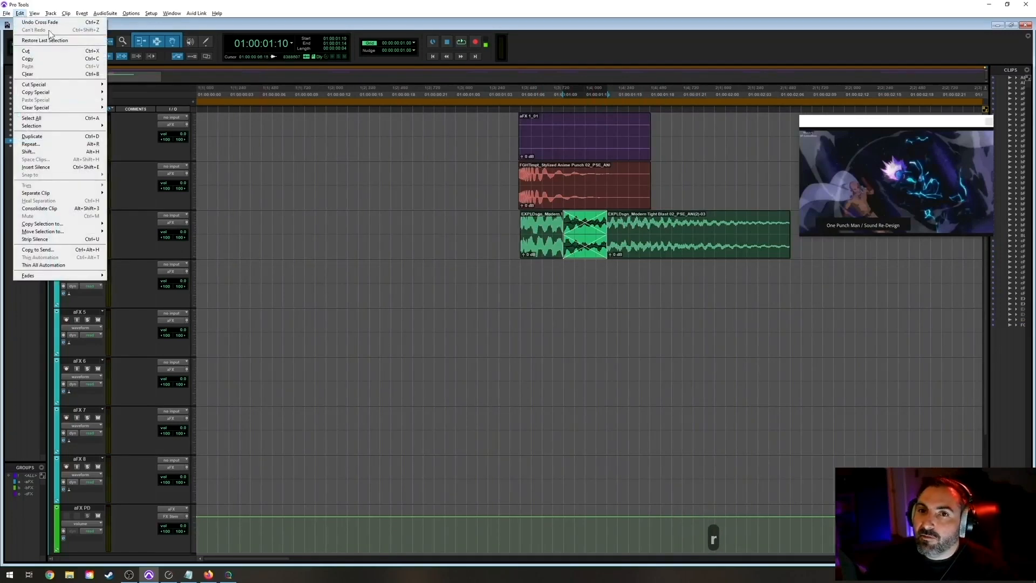
pyautogui.moveTo(151, 13)
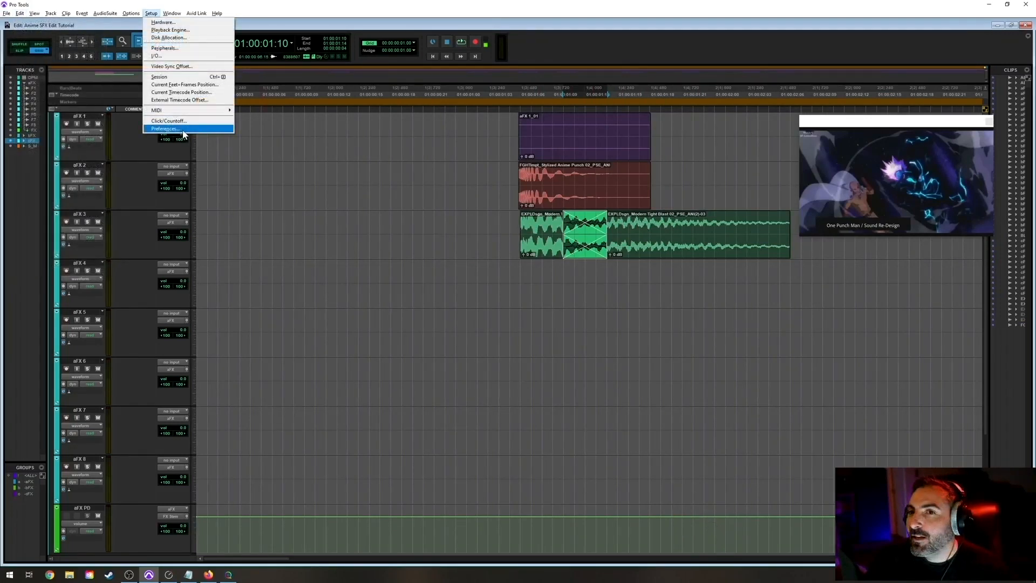
pyautogui.click(165, 129)
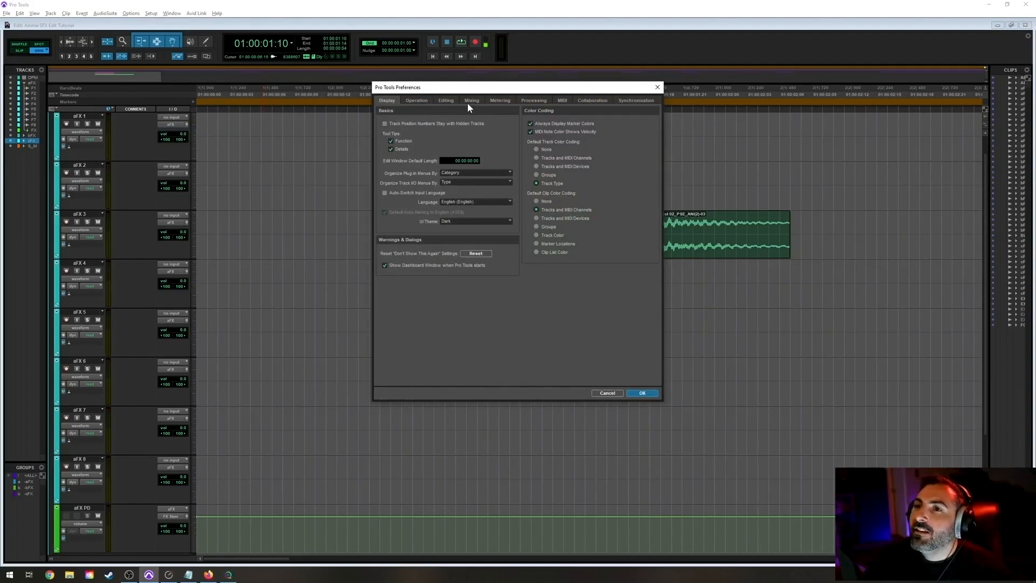
pyautogui.click(446, 100)
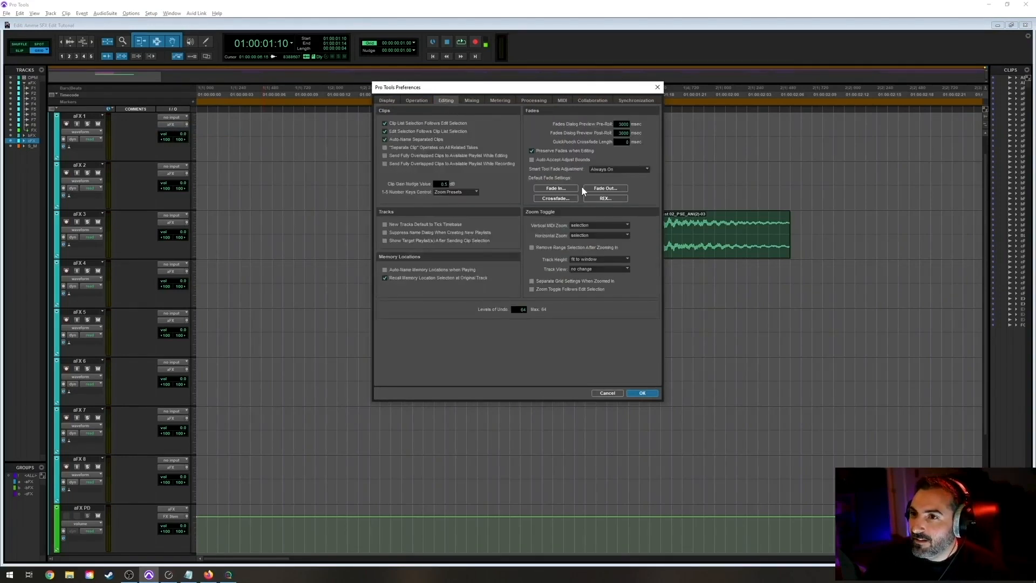
pyautogui.click(556, 198)
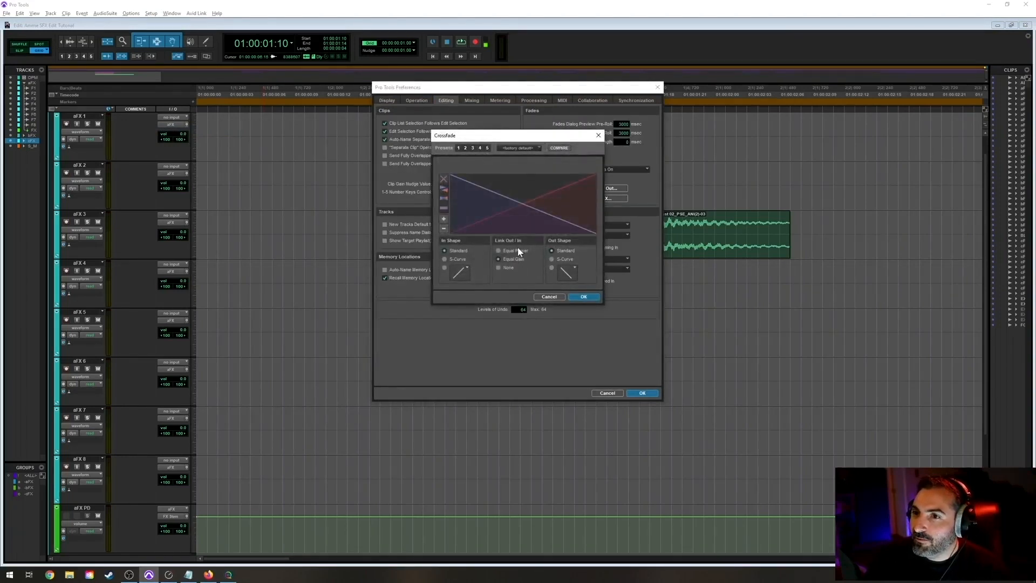
pyautogui.click(517, 251)
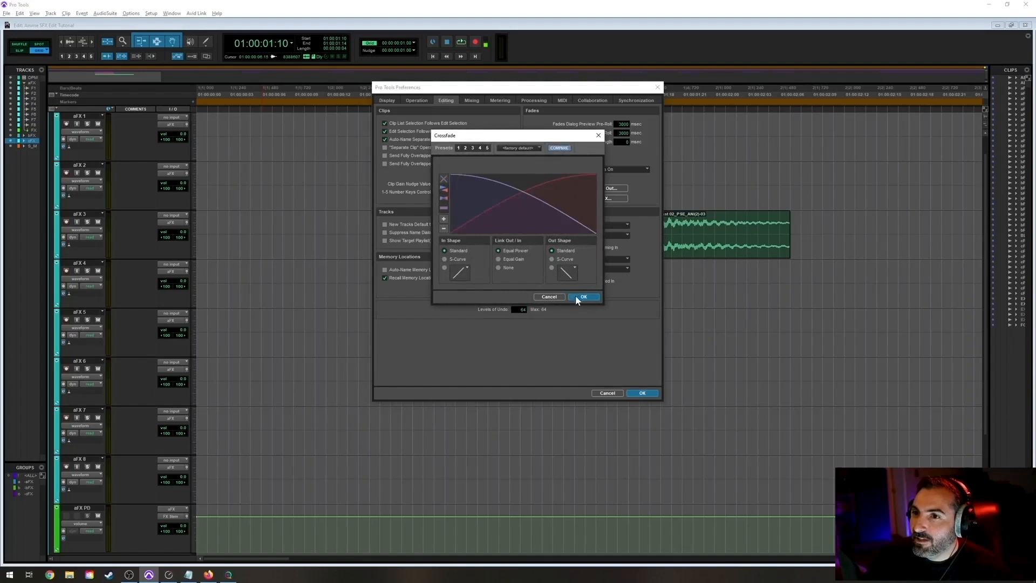
pyautogui.click(585, 297)
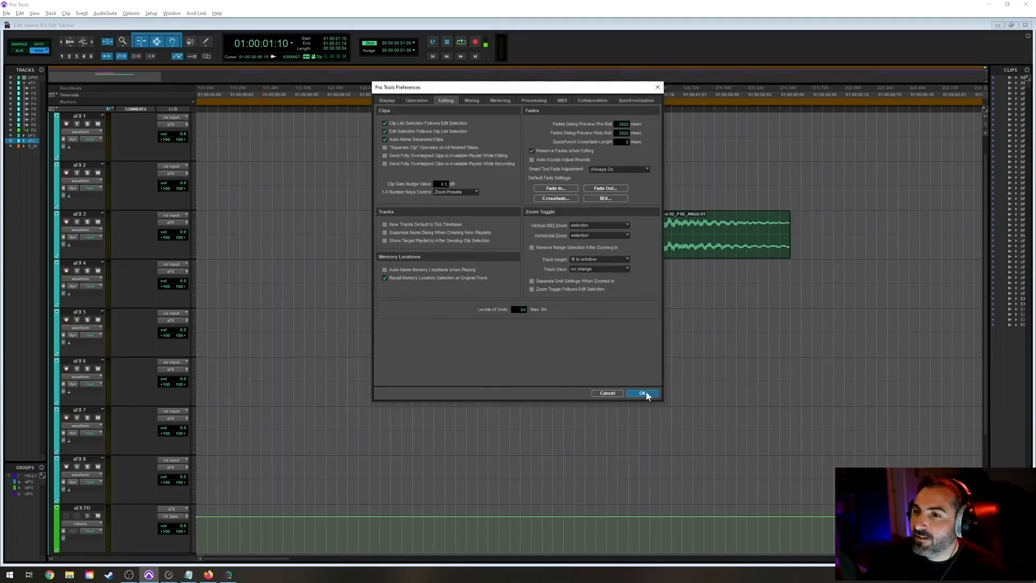
pyautogui.click(643, 393)
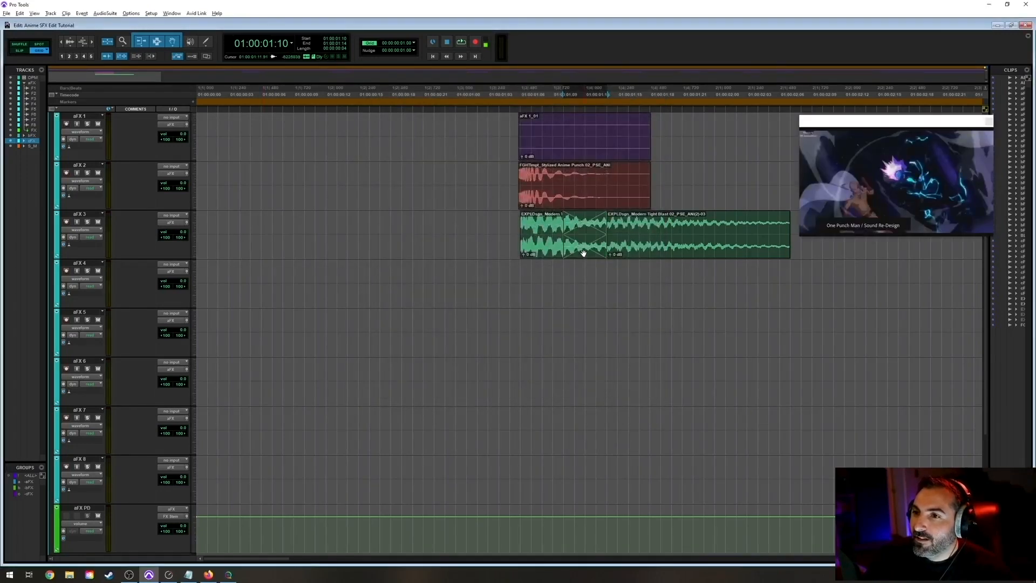
# Replace the aFX 3 blast's crossfade with one about 6 frames long, and fade the blast out from 01:00:01:19 to its end.
pyautogui.click(581, 252)
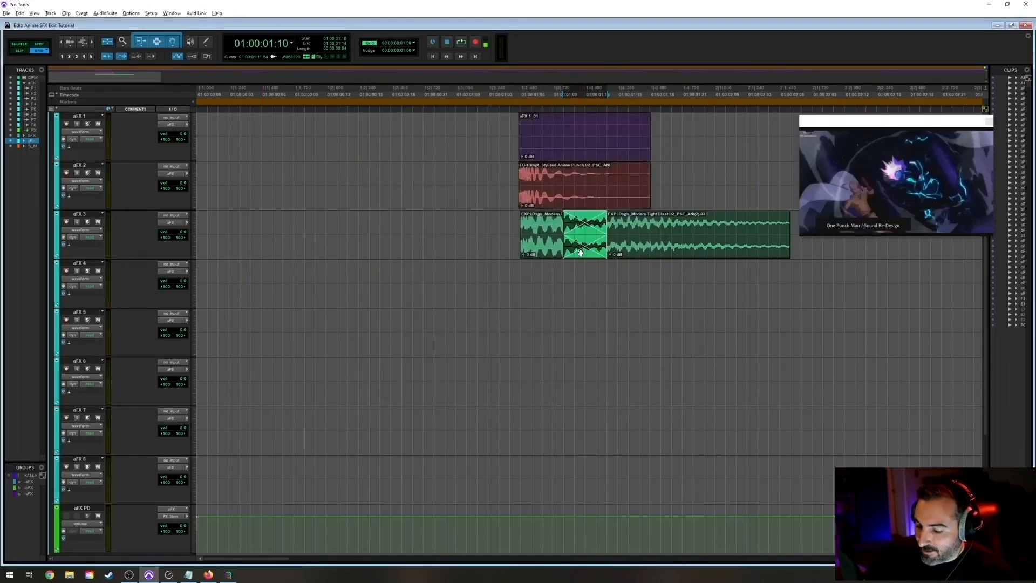
pyautogui.press('Delete')
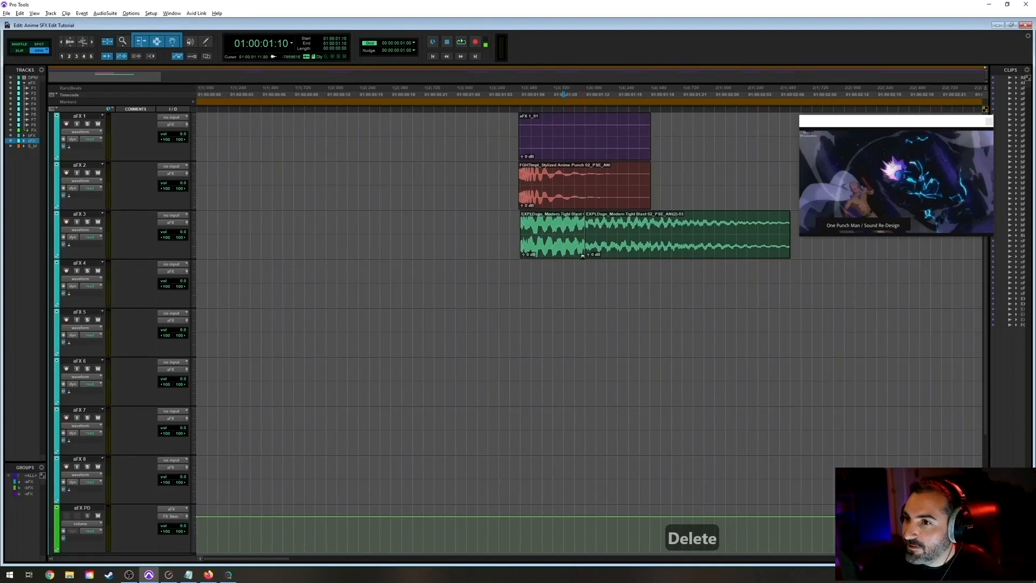
pyautogui.moveTo(582, 256); pyautogui.dragTo(618, 256)
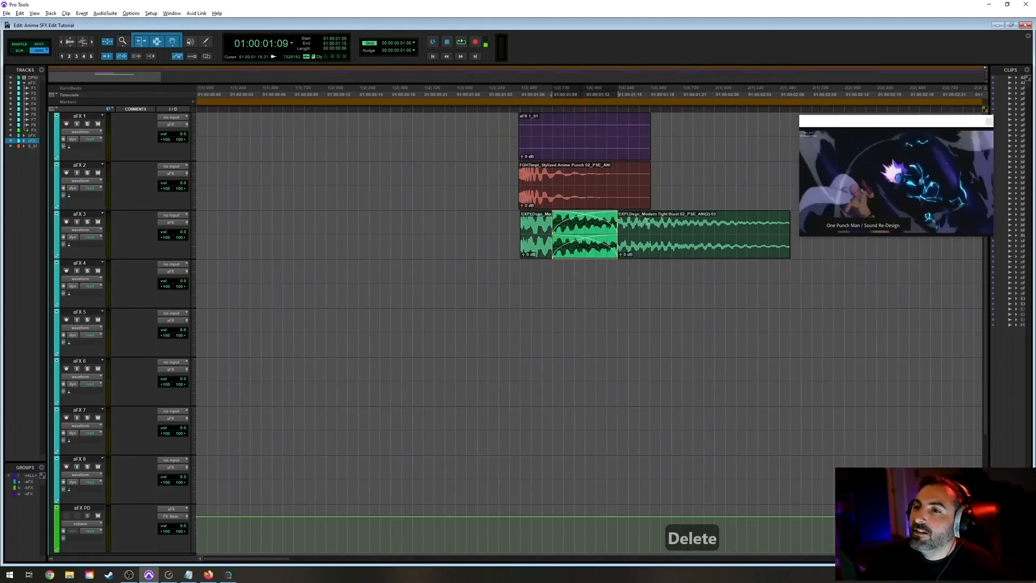
pyautogui.click(663, 221)
pyautogui.press('g')
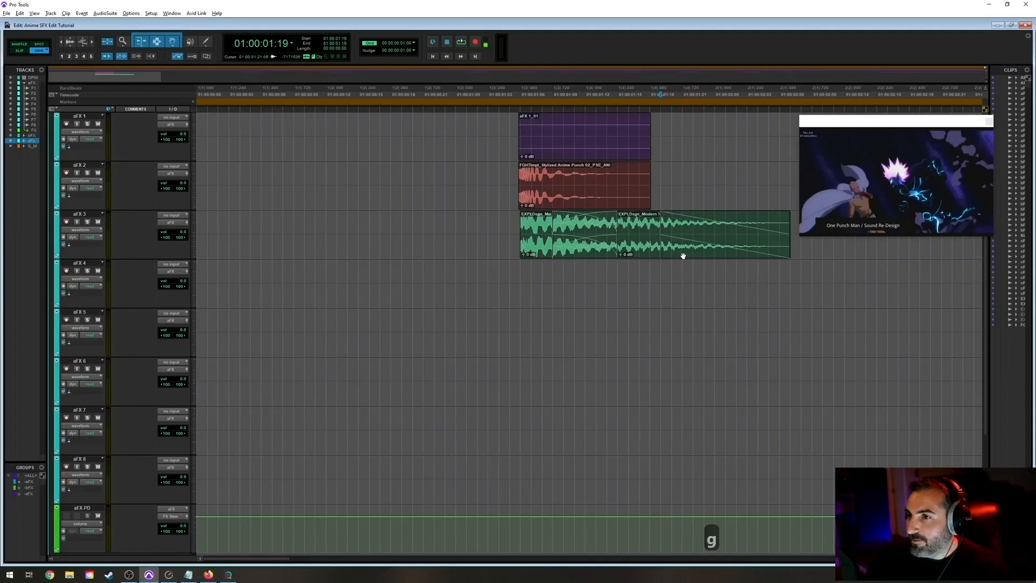
# Change the fade-out at the end of the second explosion clip on aFX 3 to a steep concave curve, keeping Equal Gain.
pyautogui.doubleClick(675, 256)
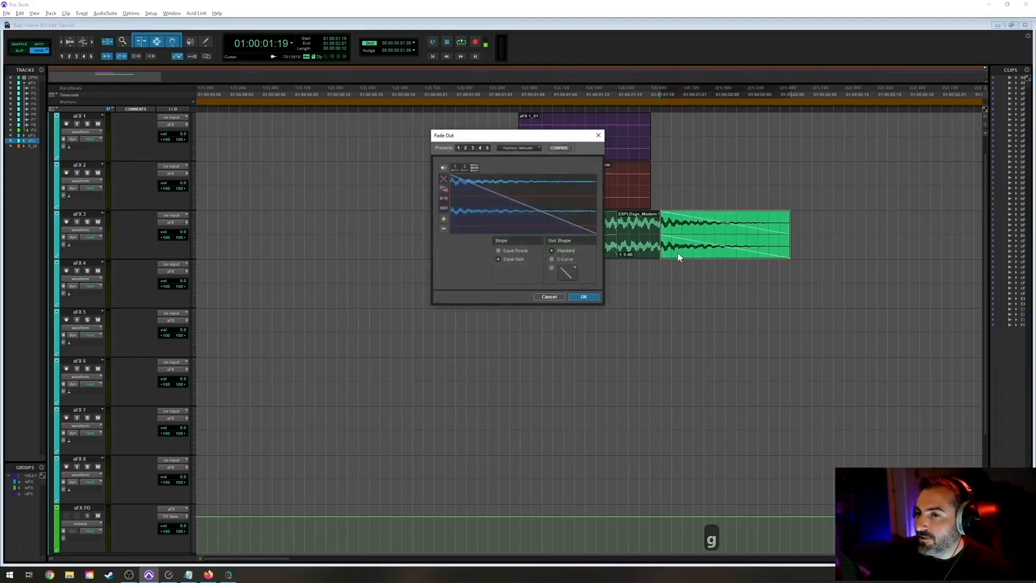
pyautogui.press('Left')
pyautogui.press('Left')
pyautogui.press('Right')
pyautogui.press('Right')
pyautogui.press('Right')
pyautogui.press('Left')
pyautogui.press('Left')
pyautogui.press('Left')
pyautogui.press('Left')
pyautogui.press('Right')
pyautogui.press('Right')
pyautogui.press('Left')
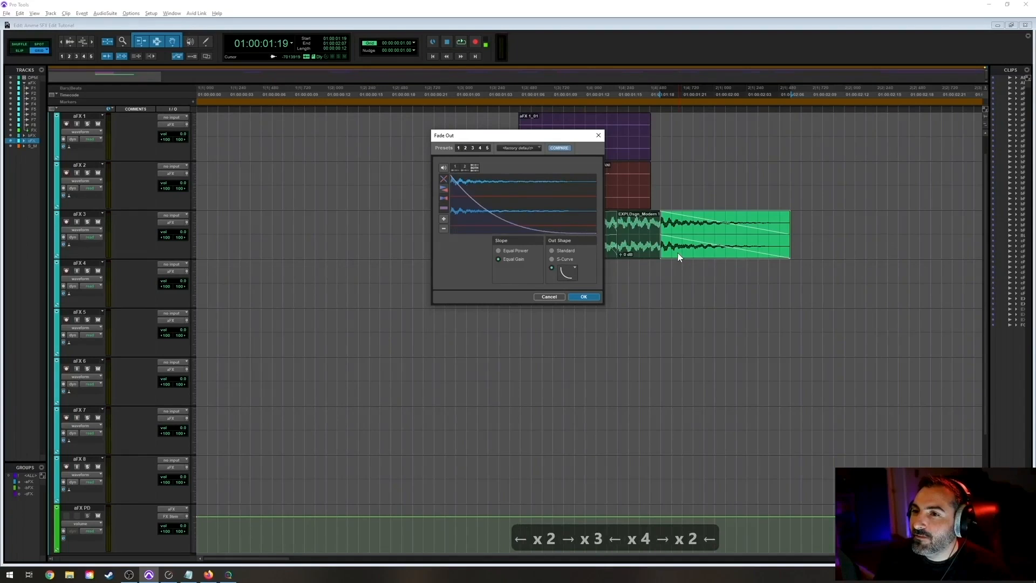
pyautogui.press('Return')
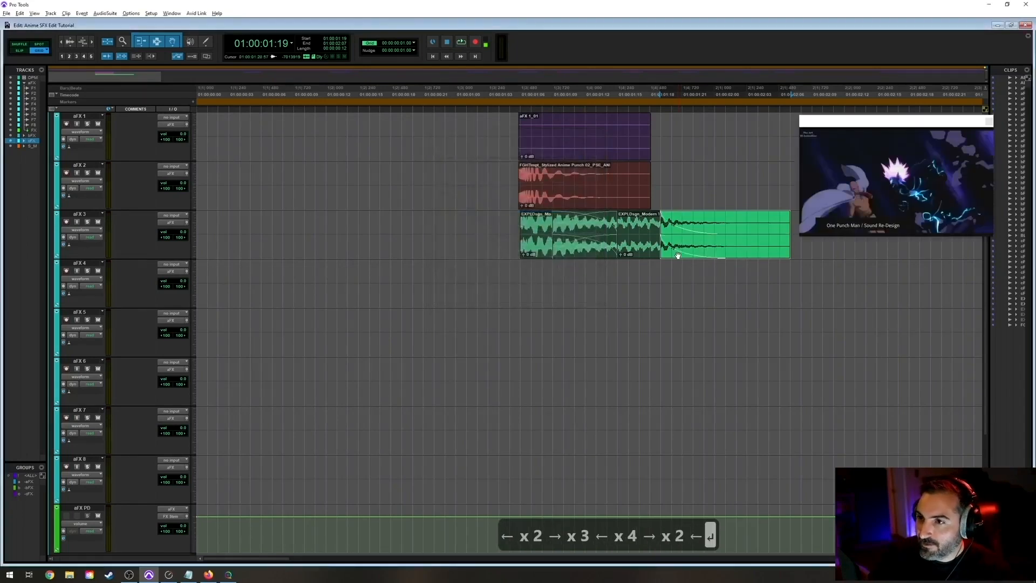
# Align the start of the first explosion clip on aFX 3 with the punch clip on aFX 2 and save the session.
pyautogui.click(507, 221)
pyautogui.moveTo(537, 242); pyautogui.dragTo(594, 254)
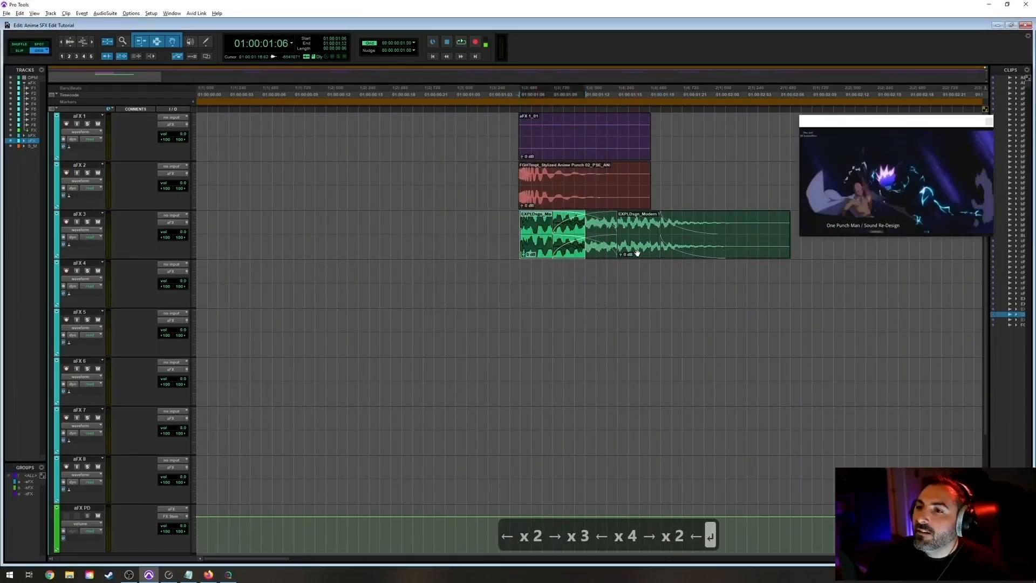
pyautogui.click(603, 203)
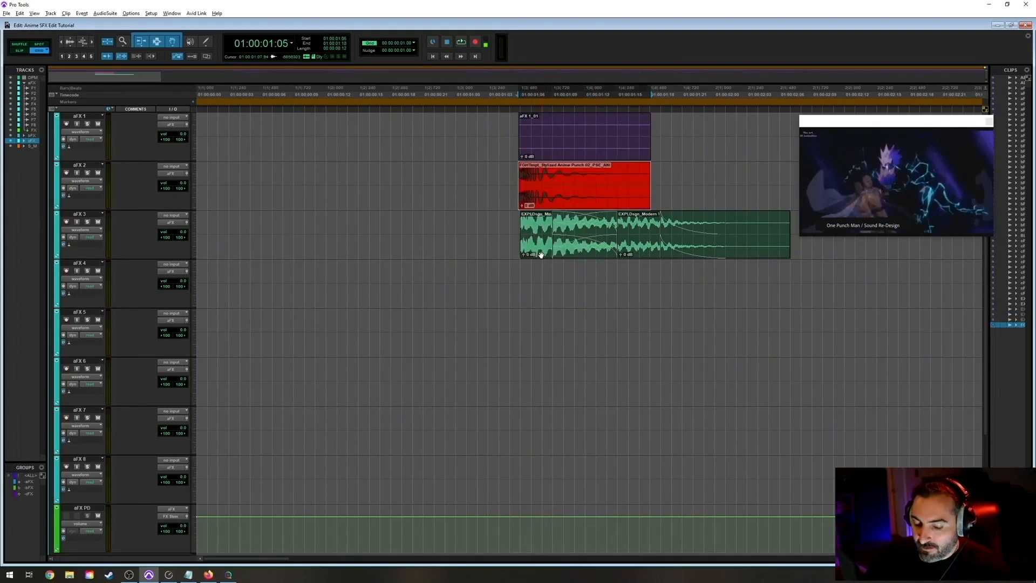
pyautogui.click(537, 252)
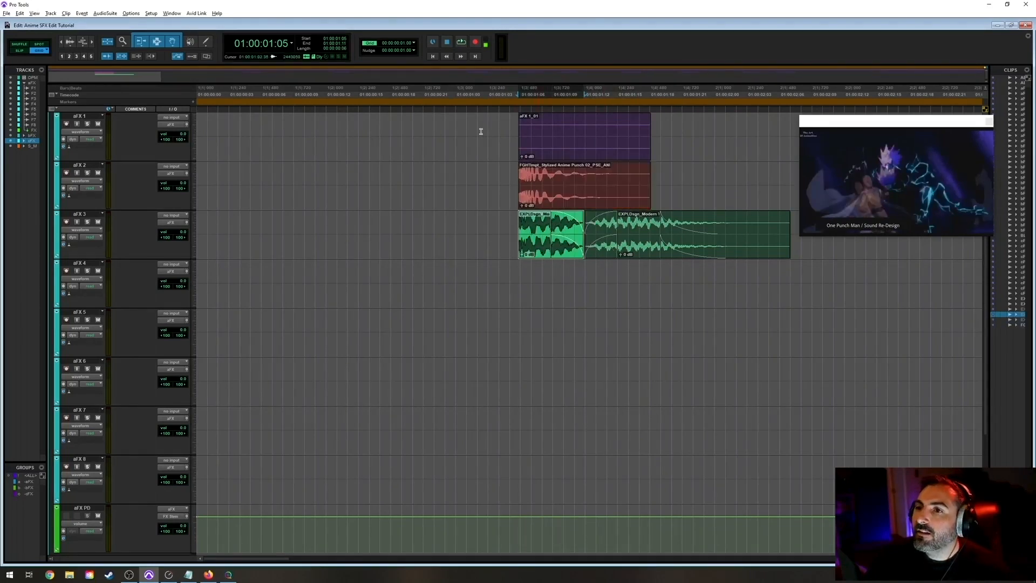
pyautogui.hotkey('ctrl', 's')
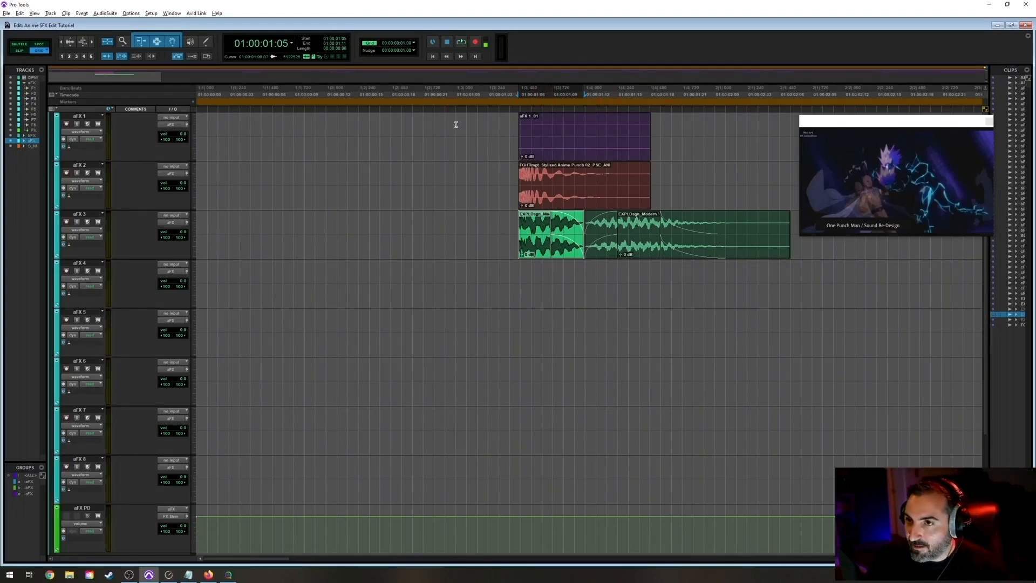
# Play back the layered punch and explosion clips from 01:00:01:00.
pyautogui.press('r')
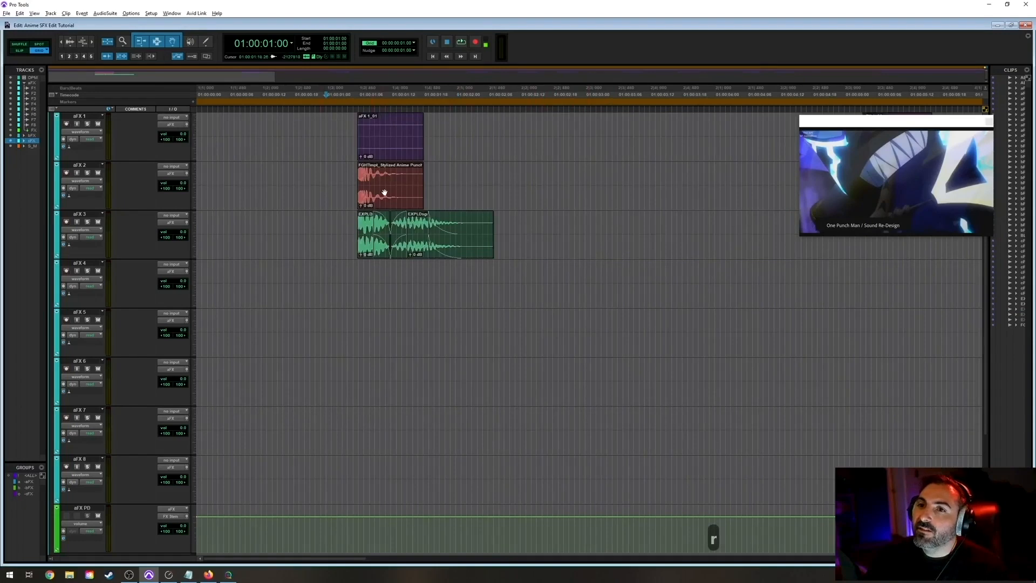
pyautogui.press('space')
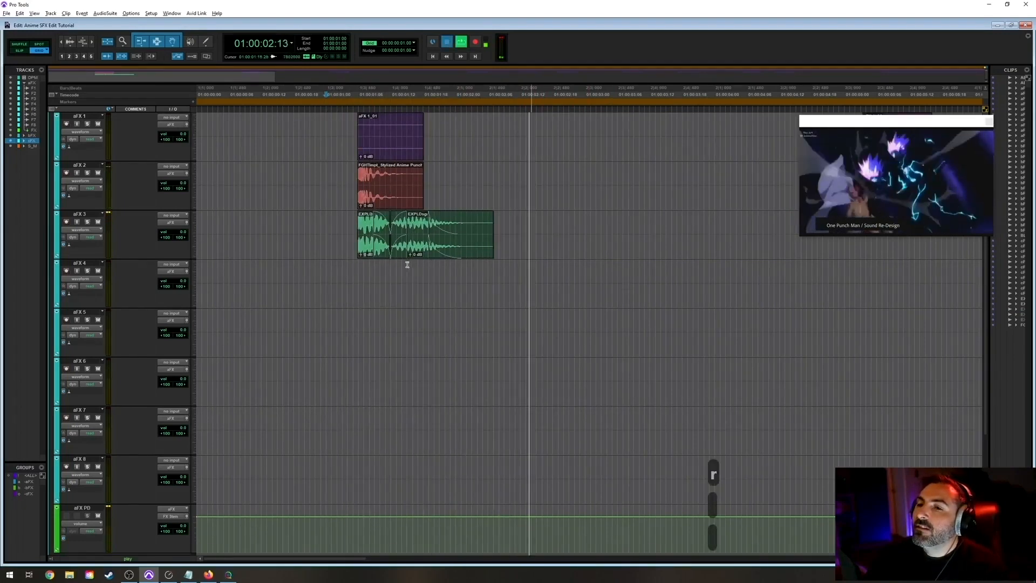
pyautogui.press('space')
# Delete the fades between the two explosion clips on aFX 3, then move the second clip slightly earlier and crossfade it with the first.
pyautogui.press('t')
pyautogui.press('t')
pyautogui.press('r')
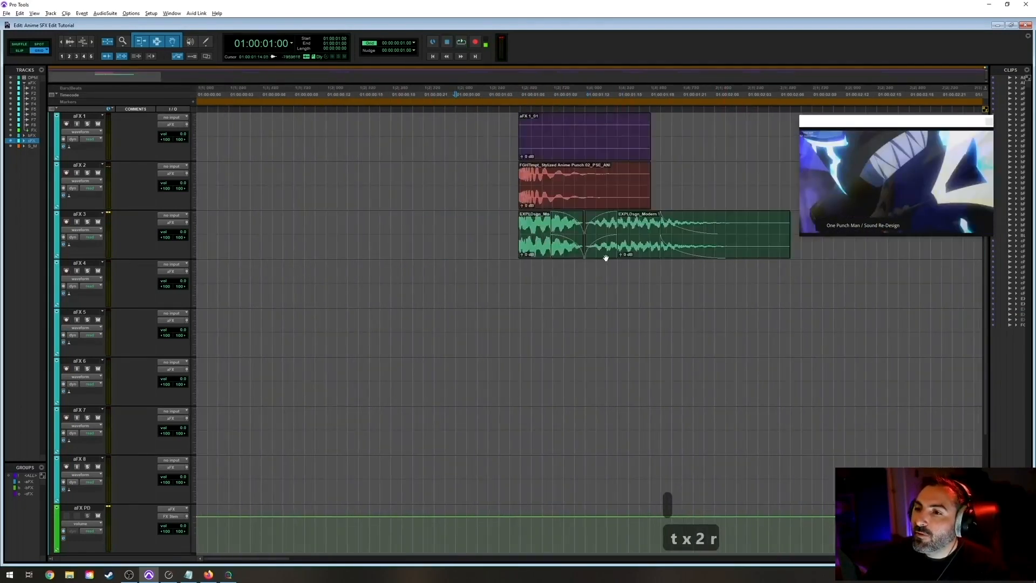
pyautogui.click(595, 259)
pyautogui.press('Delete')
pyautogui.click(566, 253)
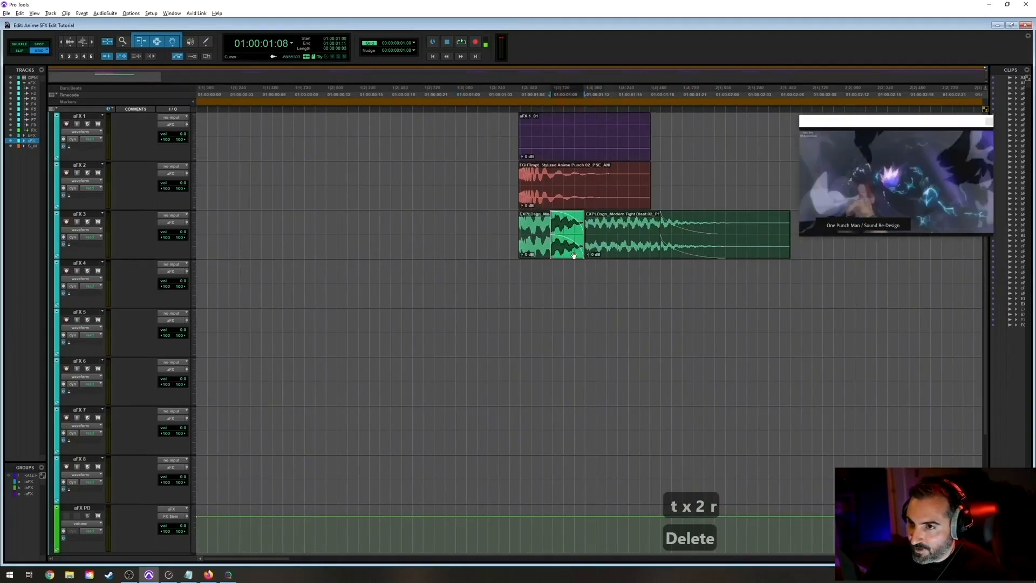
pyautogui.press('Delete')
pyautogui.click(602, 252)
pyautogui.moveTo(603, 252)
pyautogui.mouseDown()
pyautogui.moveTo(585, 261)
pyautogui.moveTo(597, 259)
pyautogui.mouseUp()
# Play back the joined explosion clips with the punch from 01:00:01:05 and save the session.
pyautogui.click(513, 224)
pyautogui.press('space')
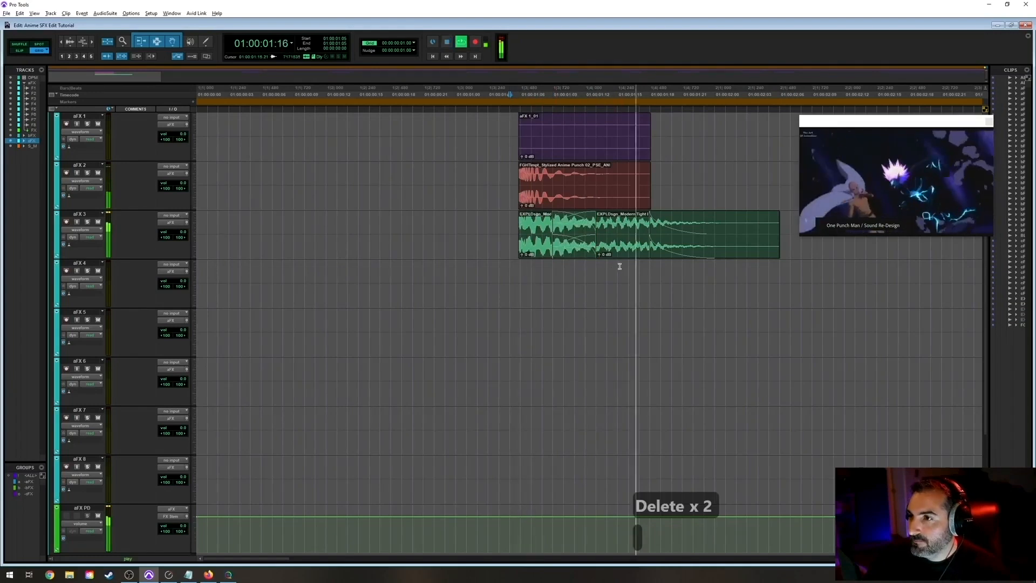
pyautogui.press('space')
pyautogui.press('space')
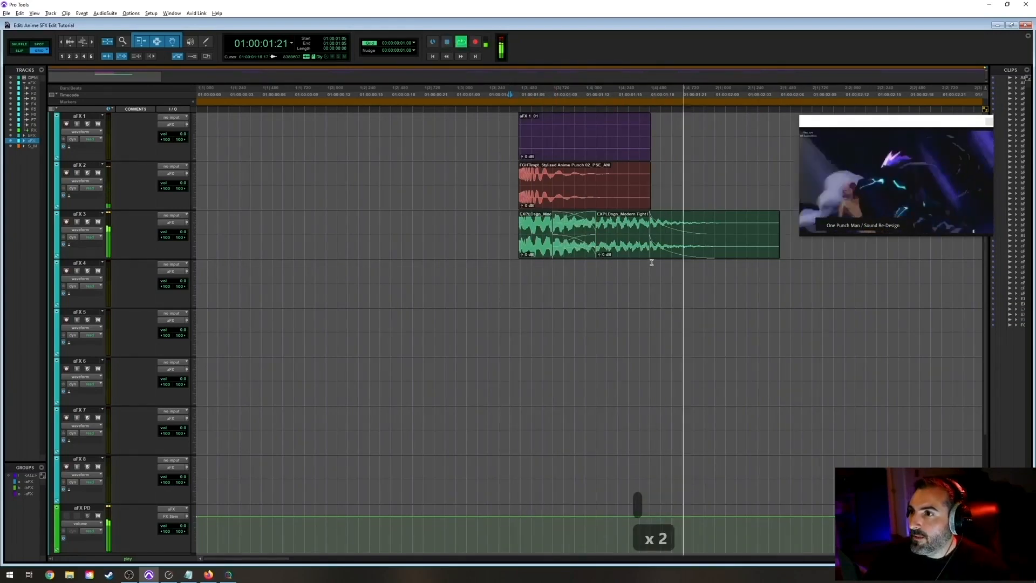
pyautogui.press('space')
pyautogui.hotkey('ctrl', 's')
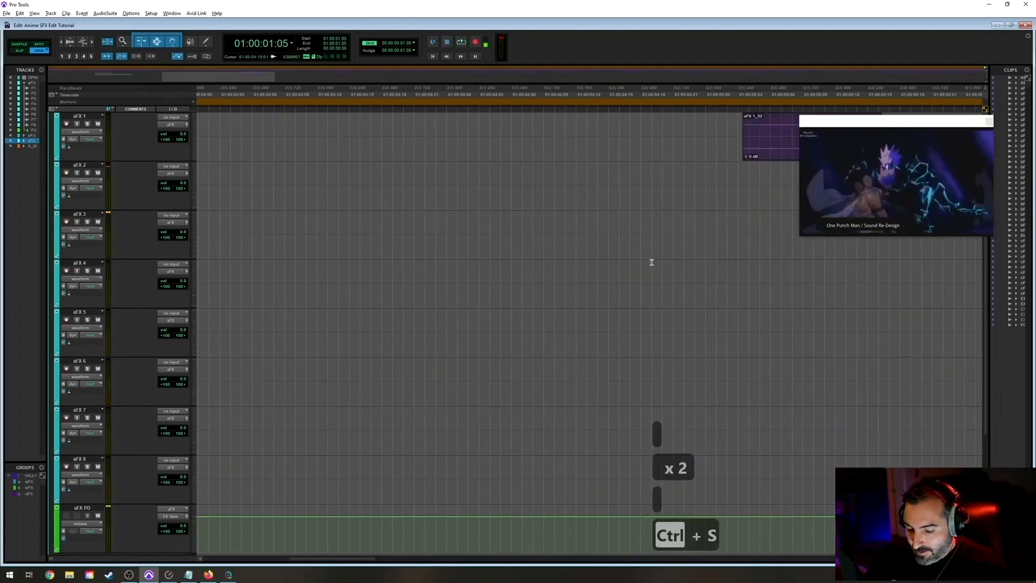
# Solo track aFX 2 and play back its punch clip from the clip's start.
pyautogui.press('r')
pyautogui.press('r')
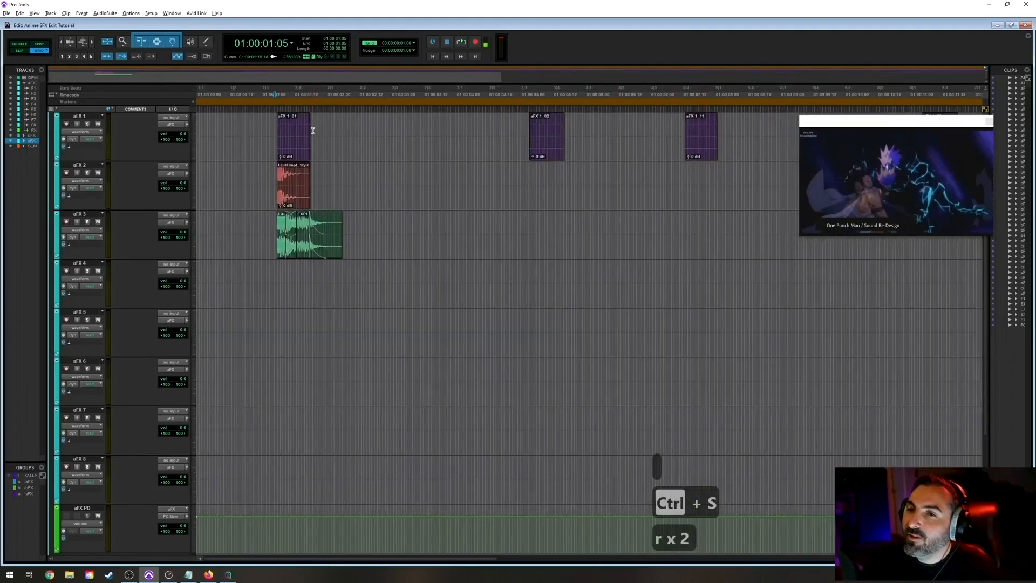
pyautogui.press('t')
pyautogui.press('t')
pyautogui.press('r')
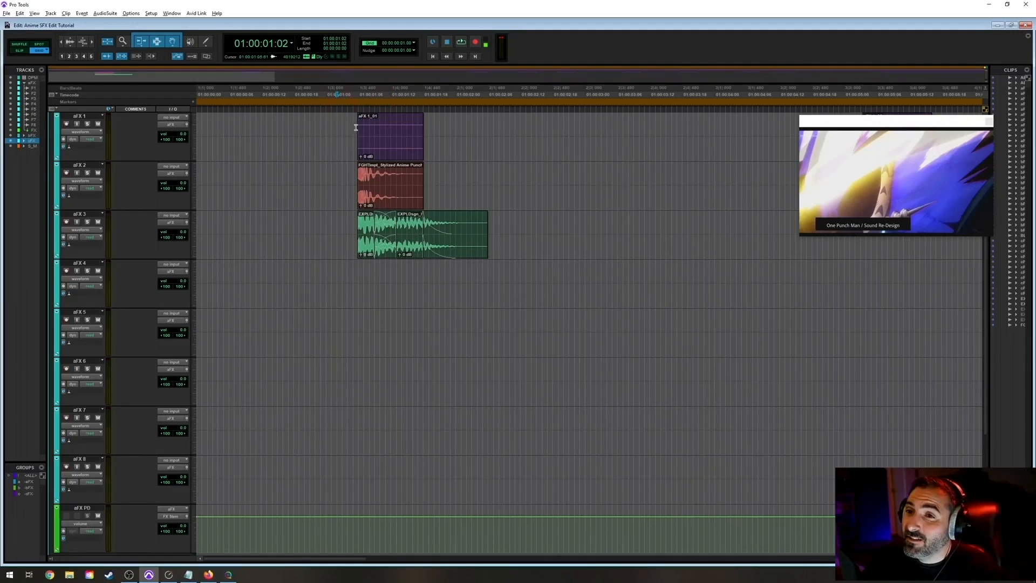
pyautogui.click(387, 202)
pyautogui.hotkey('shift', 's')
pyautogui.press('space')
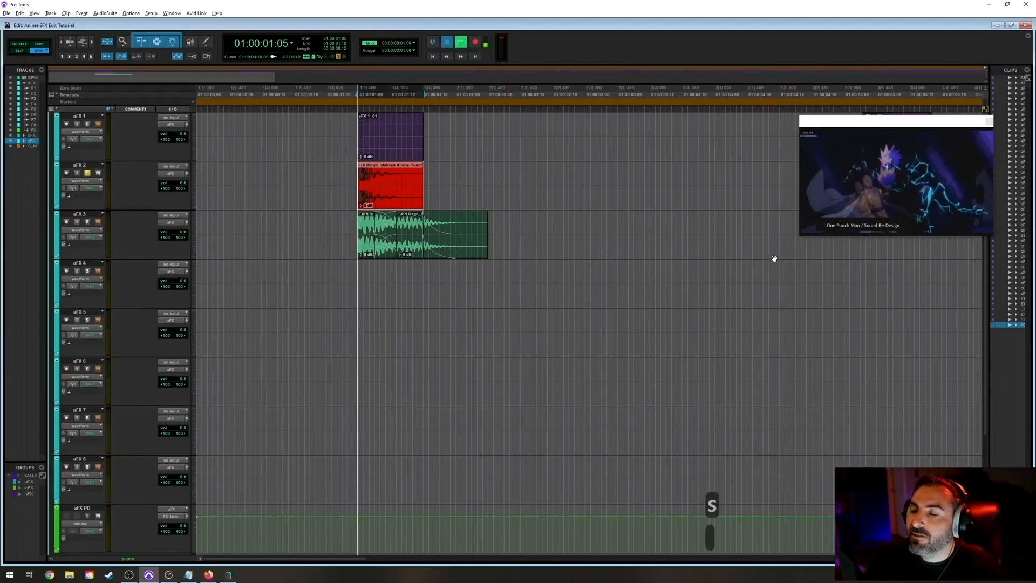
pyautogui.press('space')
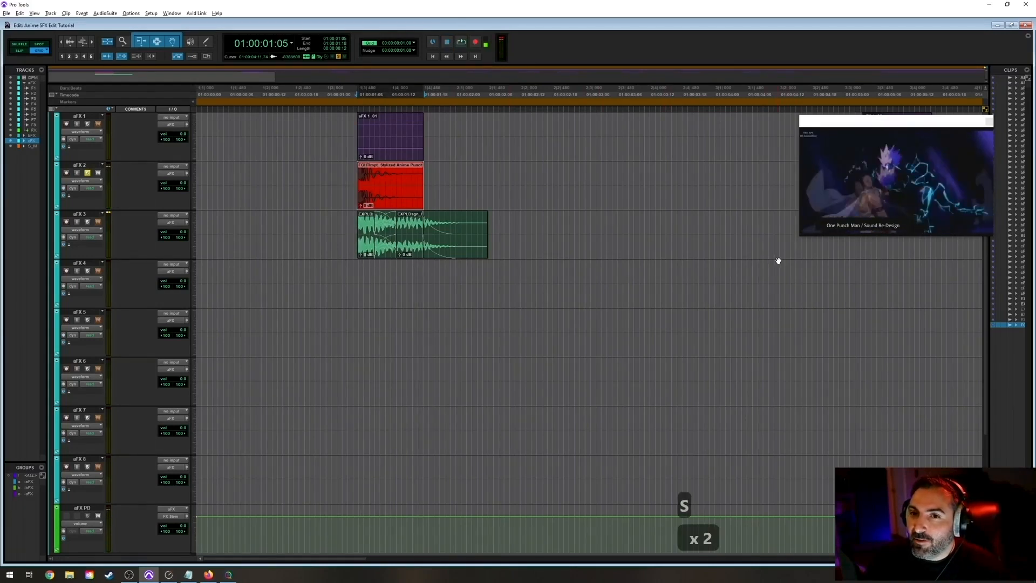
# Move the solo from aFX 2 to aFX 3 and play back the explosion layer.
pyautogui.hotkey('shift', 's')
pyautogui.press(';')
pyautogui.hotkey('shift', 's')
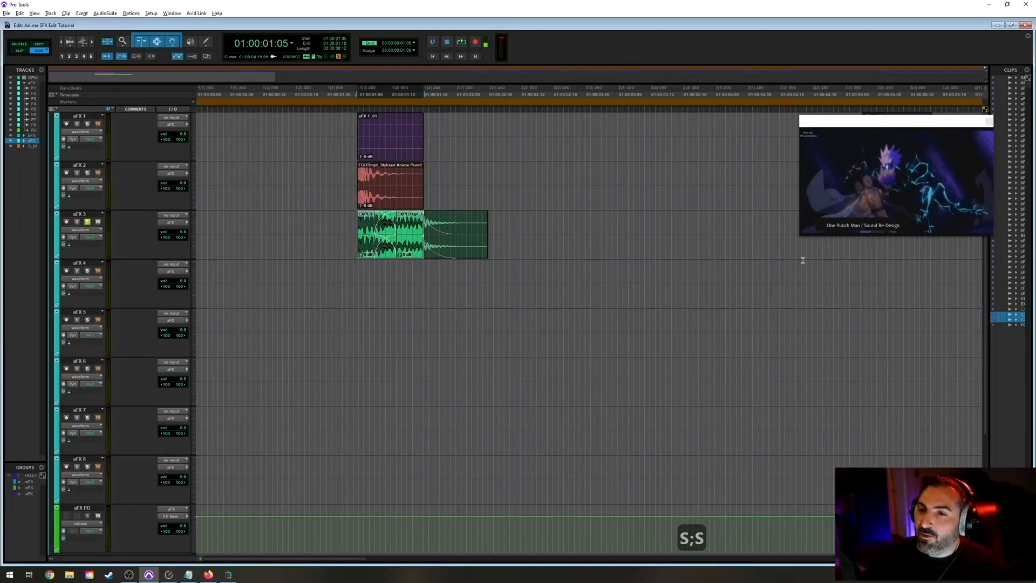
pyautogui.press('space')
pyautogui.press('space')
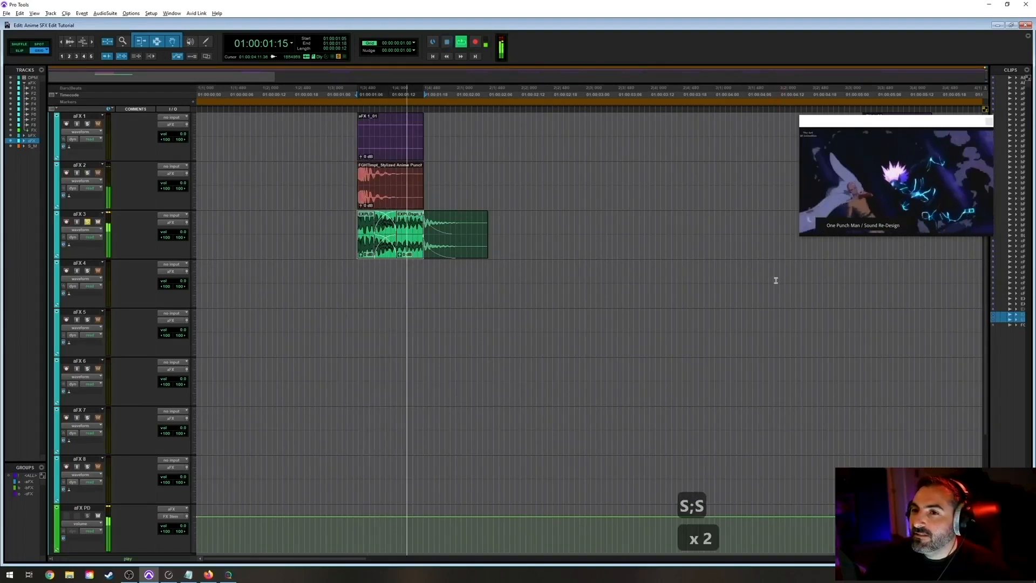
# Clear the solo on aFX 3, play back all layers from 01:00:01:04 and save the session.
pyautogui.hotkey('shift', 's')
pyautogui.click(347, 130)
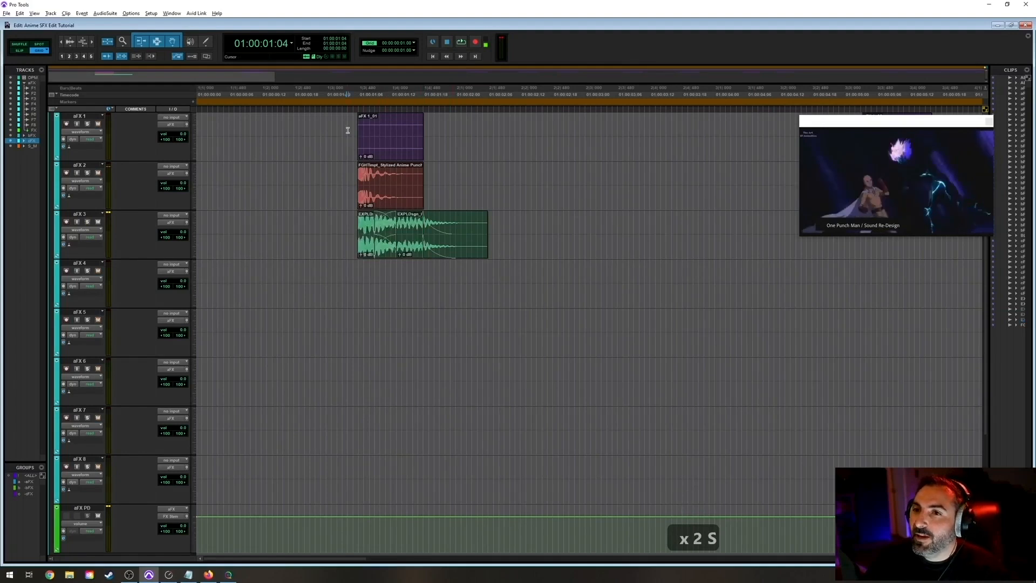
pyautogui.press('space')
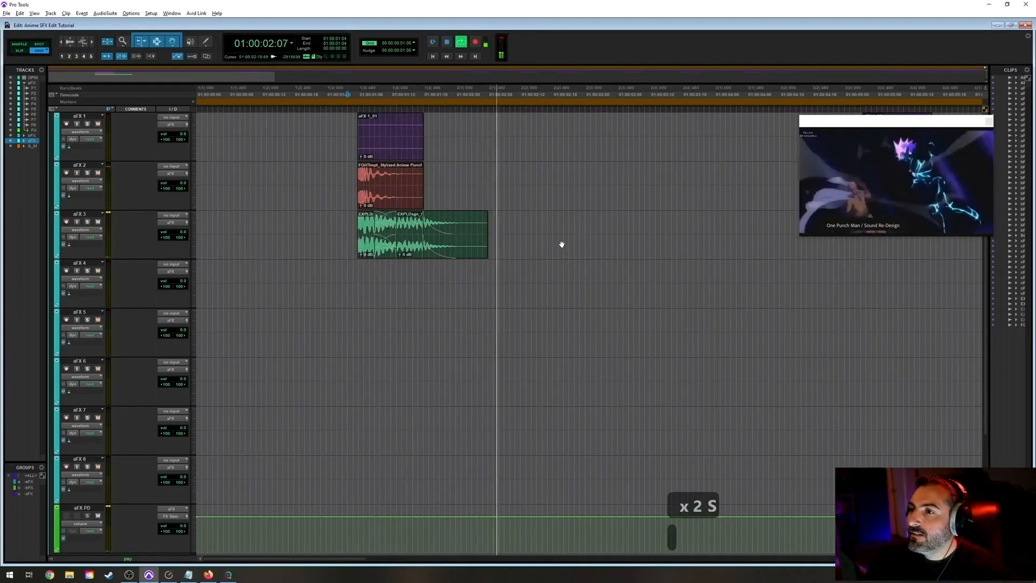
pyautogui.press('space')
pyautogui.hotkey('ctrl', 's')
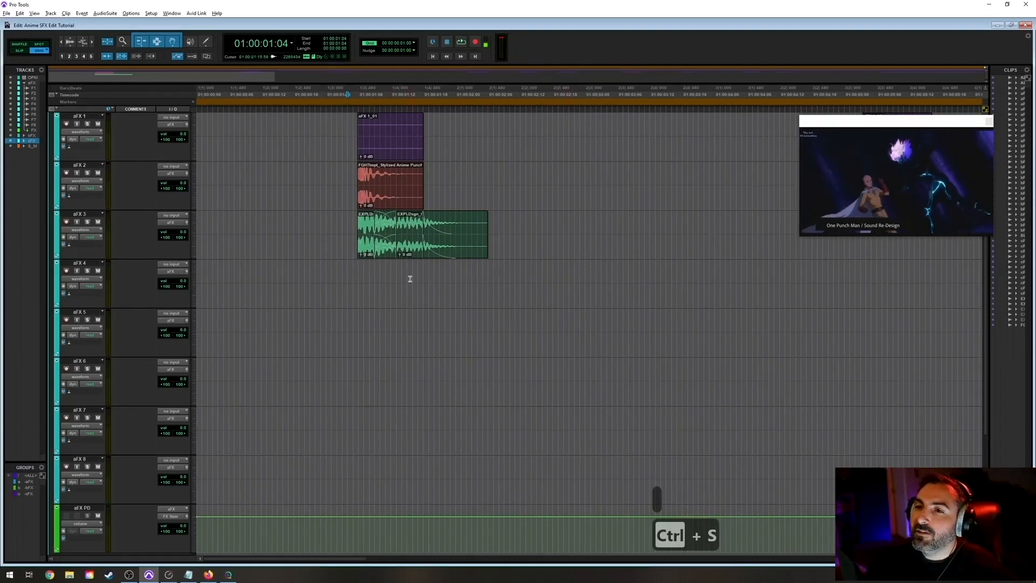
# Play back the section around the aFX 1_02 marker clip from 01:00:04:16.
pyautogui.press('r')
pyautogui.press('r')
pyautogui.press('t')
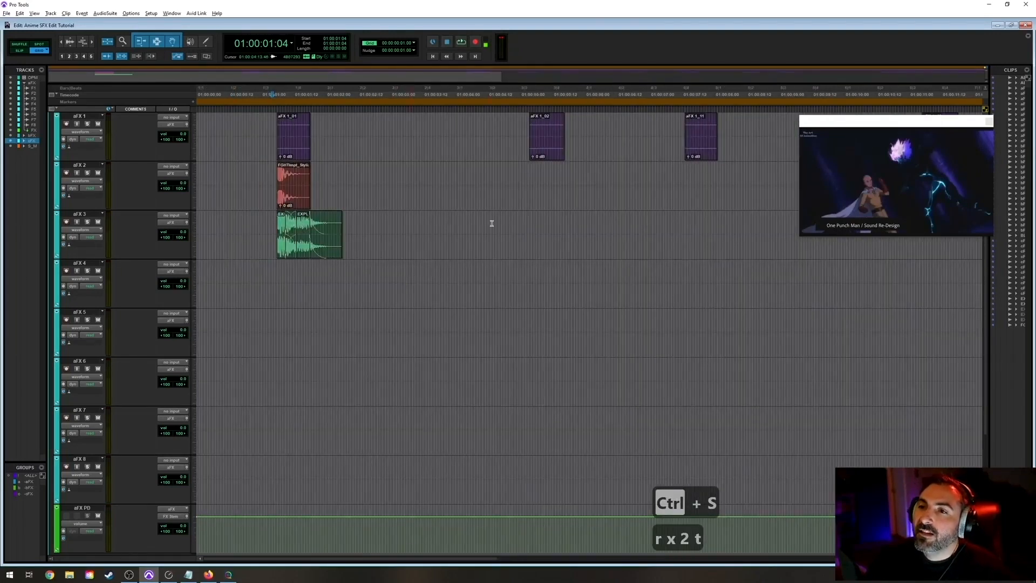
pyautogui.click(545, 155)
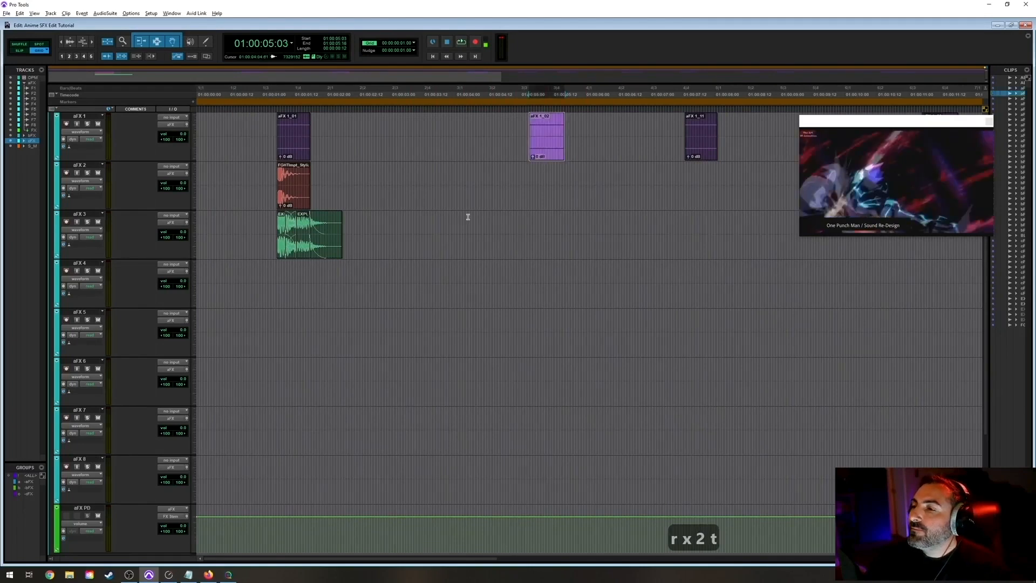
pyautogui.press('t')
pyautogui.press('r')
pyautogui.press('r')
pyautogui.click(347, 176)
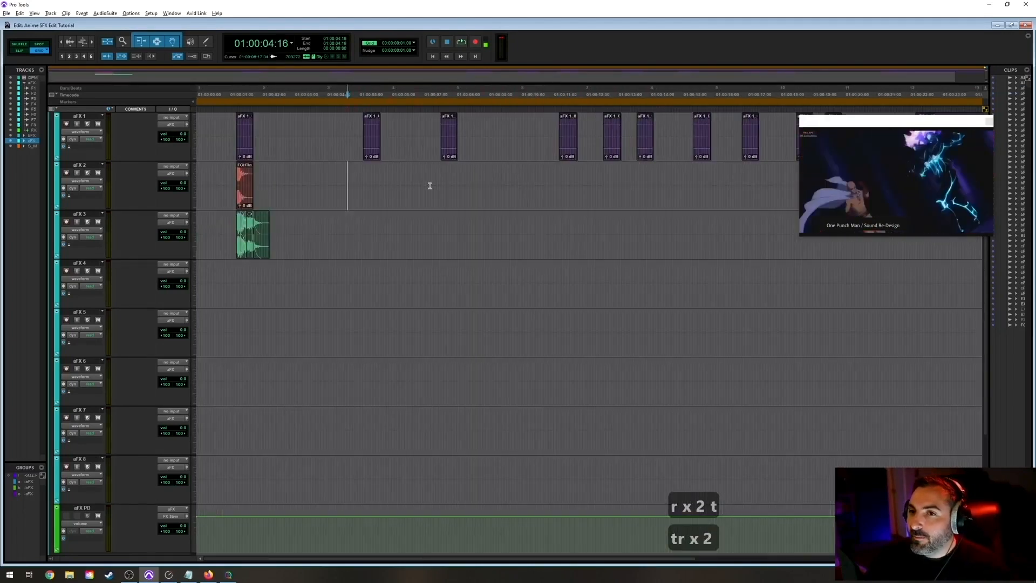
pyautogui.press('t')
pyautogui.press('space')
pyautogui.press('space')
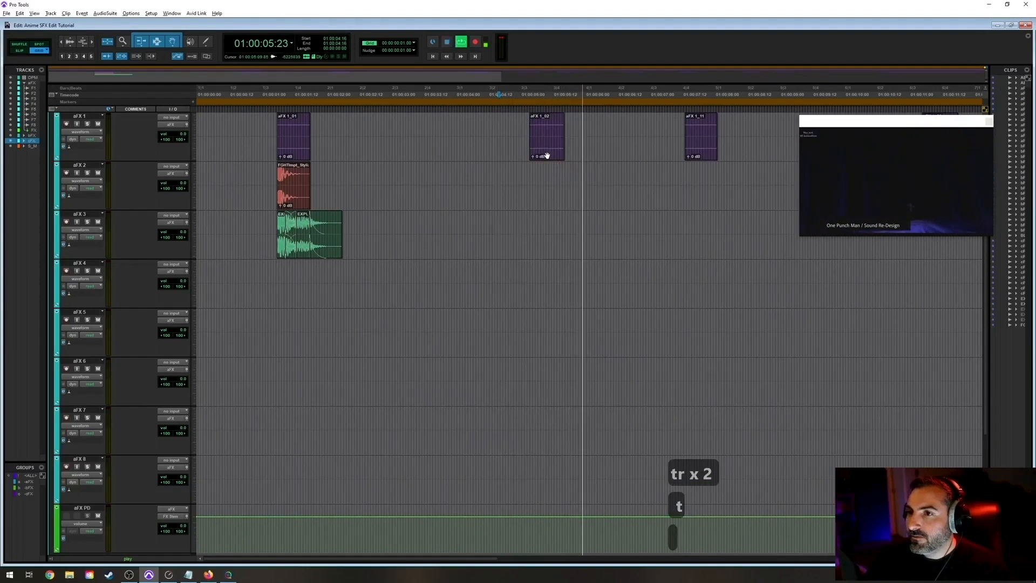
# Select the aFX 1_02 clip, switch to SoundQ and mark the second blast of EXPLDsgn_Modern Tight Blast 02_PSE_ANI.wav, from about 3.4 to 7.0 s.
pyautogui.click(542, 156)
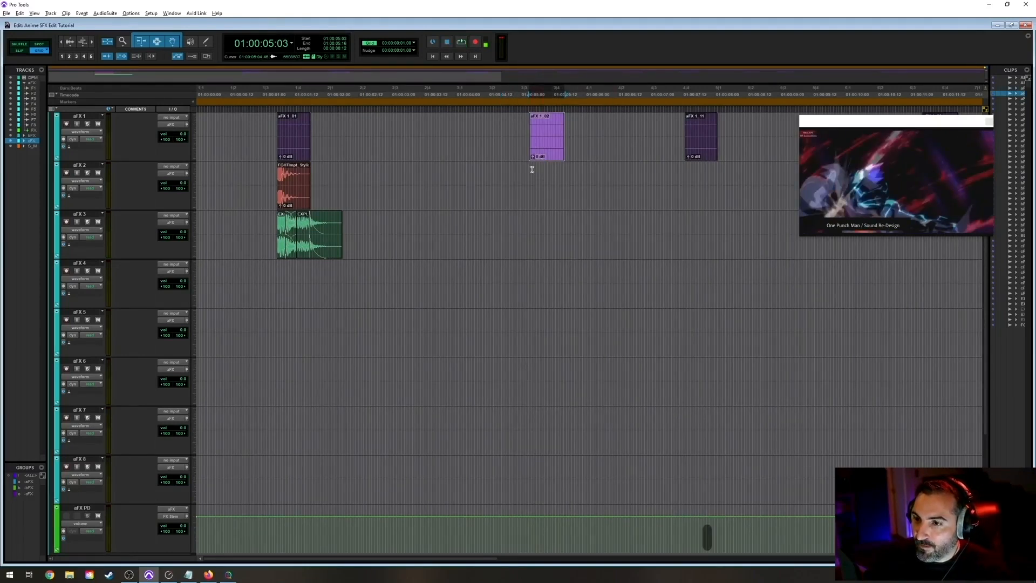
pyautogui.hotkey('alt', 'Tab')
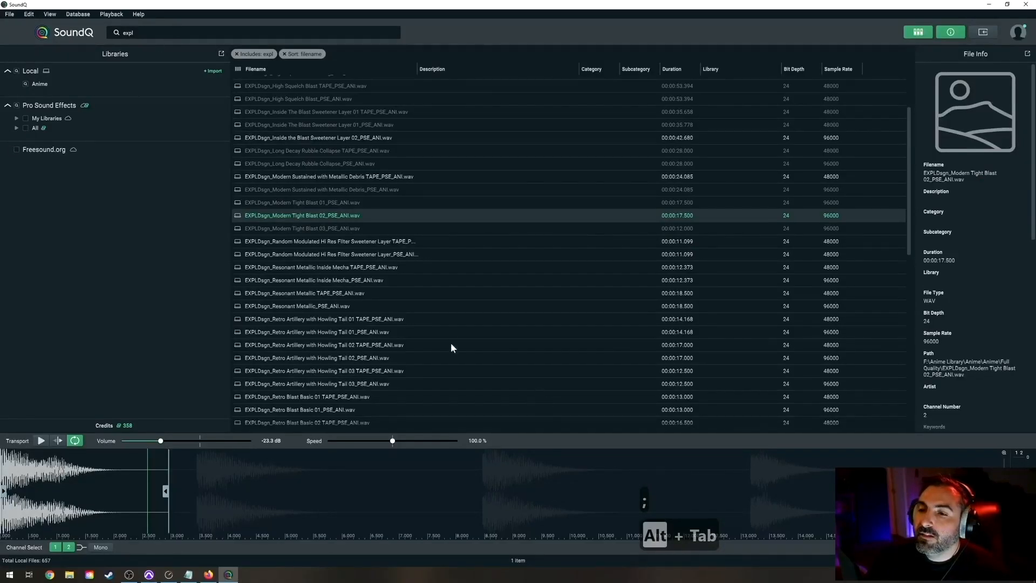
pyautogui.click(192, 476)
pyautogui.moveTo(192, 486); pyautogui.dragTo(397, 491)
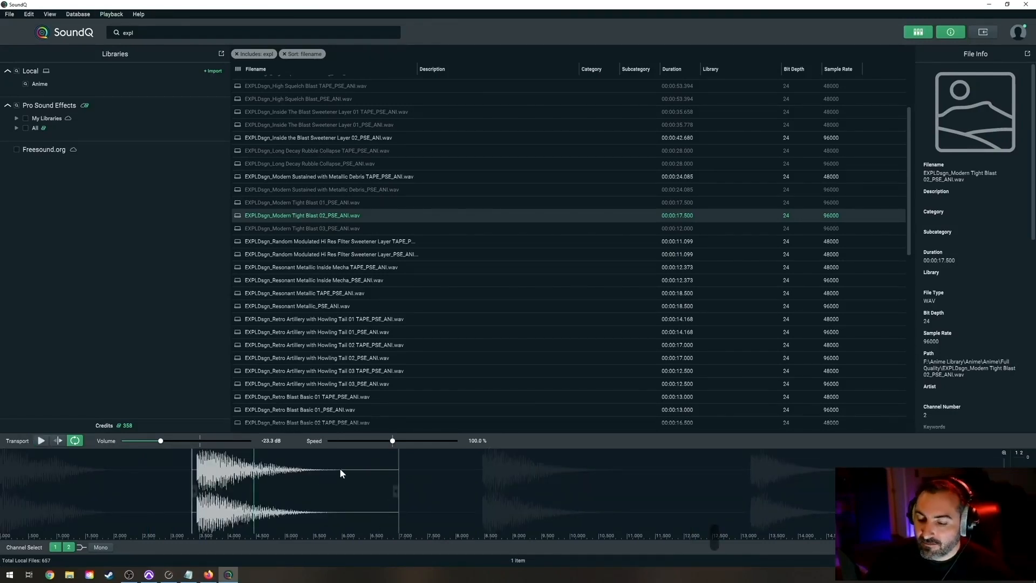
# Try to send the marked blast into the aFX 1_02 range on track aFX 2, then undo the placement.
pyautogui.press('s')
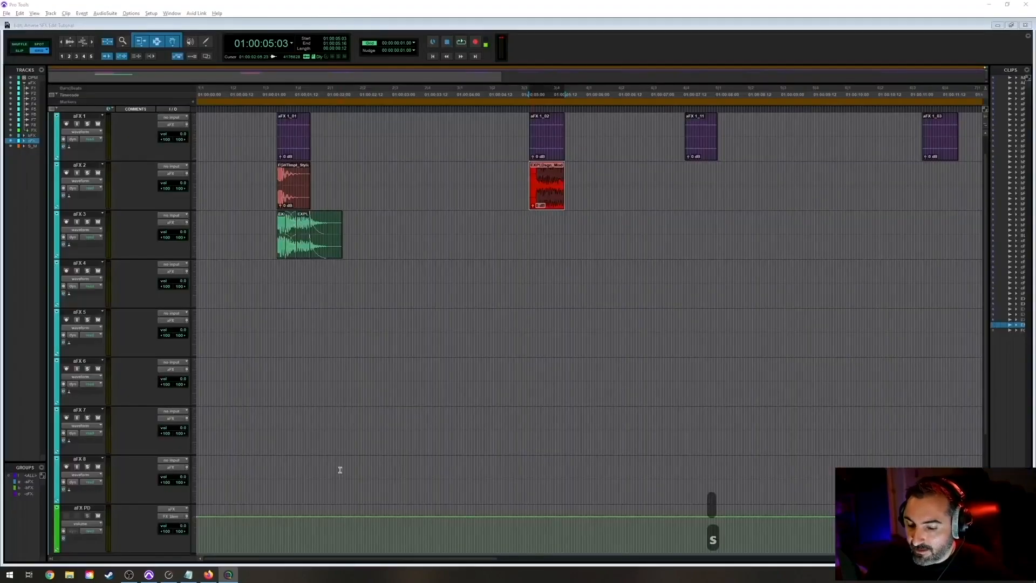
pyautogui.hotkey('ctrl', 'z')
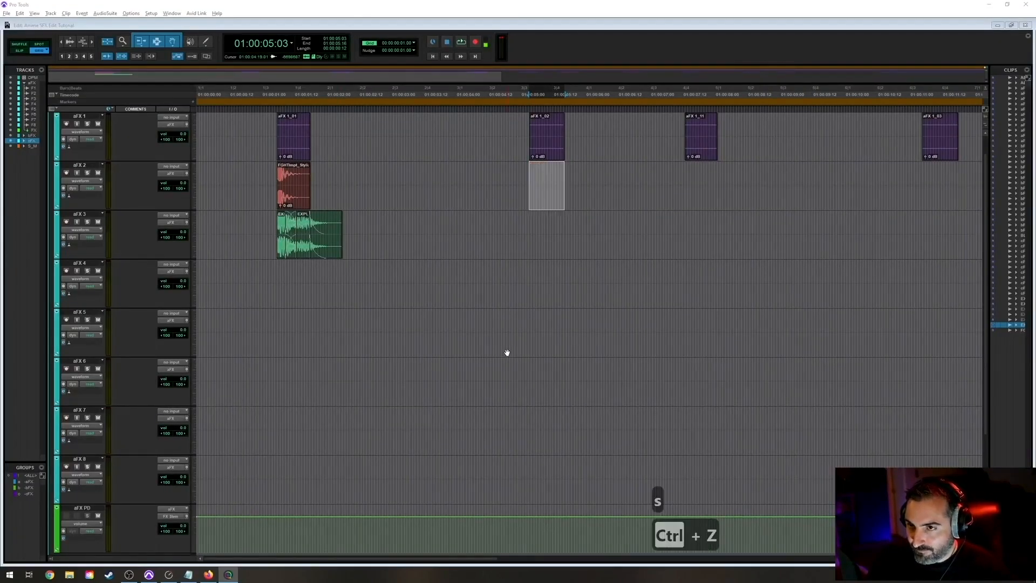
# Set the insertion point at 01:00:05:03 on track aFX 2 and send the full marked blast there from SoundQ.
pyautogui.press('t')
pyautogui.press('t')
pyautogui.press('t')
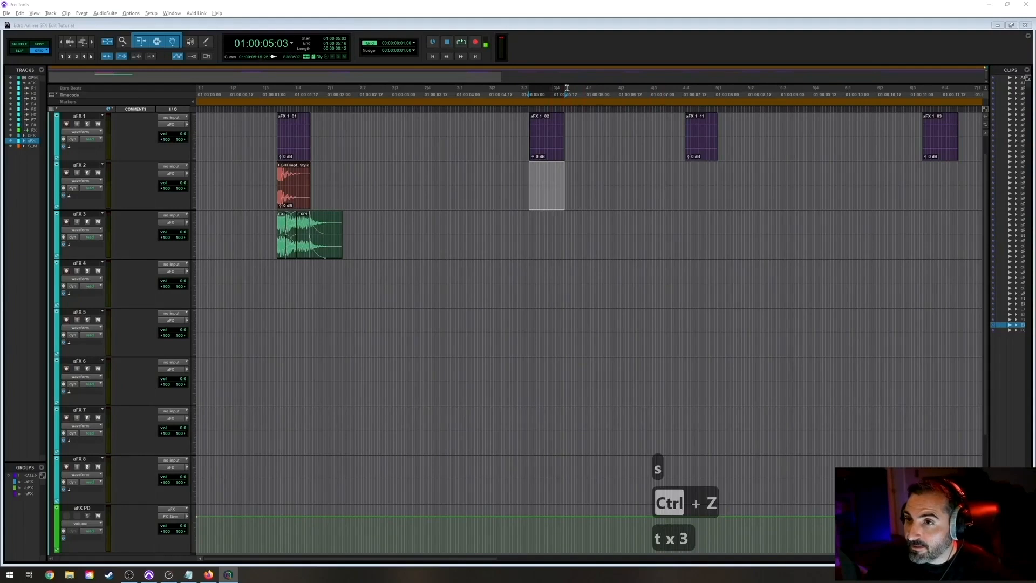
pyautogui.press('t')
pyautogui.click(589, 168)
pyautogui.click(589, 168)
pyautogui.hotkey('alt', 'Tab')
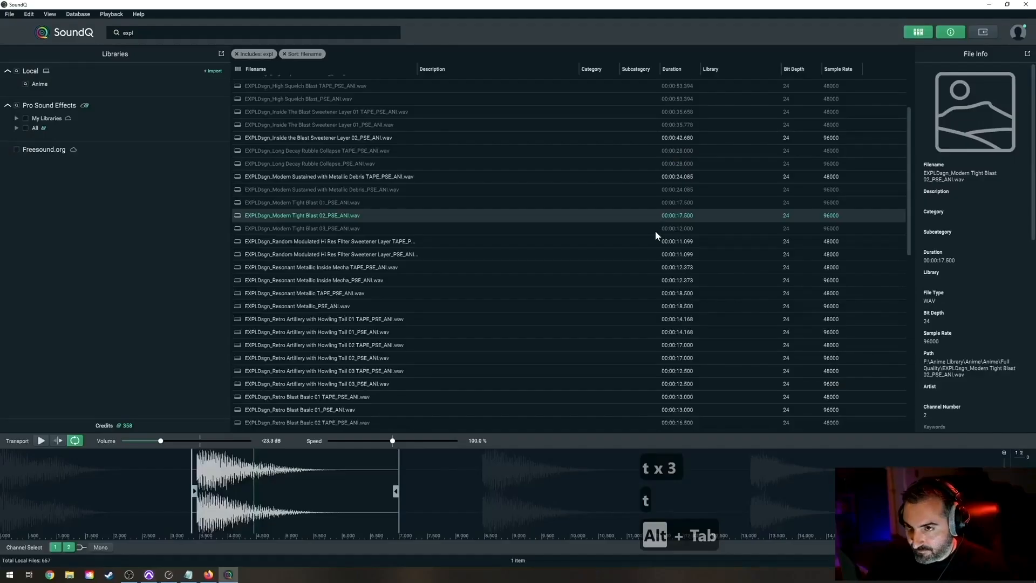
pyautogui.press('s')
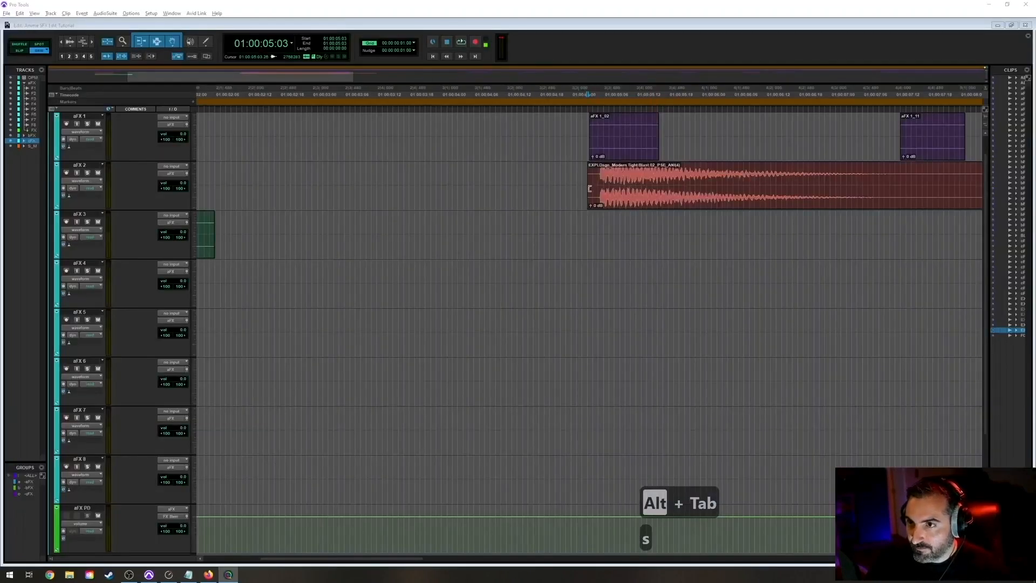
# Move the blast clip on track aFX 2 in Slip mode so its transient lines up with the start of aFX 1_02.
pyautogui.press('r')
pyautogui.press('t')
pyautogui.press('t')
pyautogui.press('t')
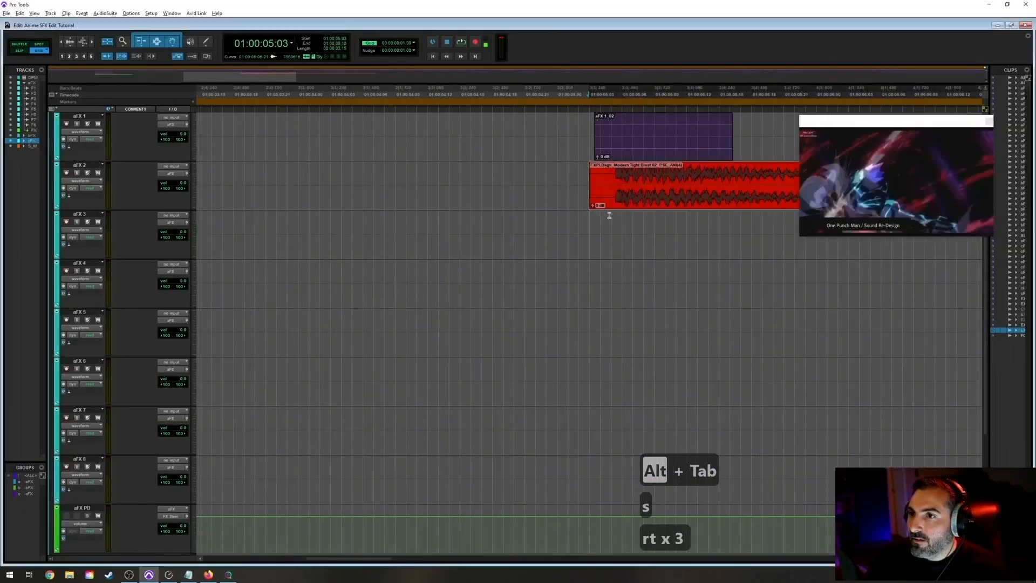
pyautogui.press('t')
pyautogui.press('t')
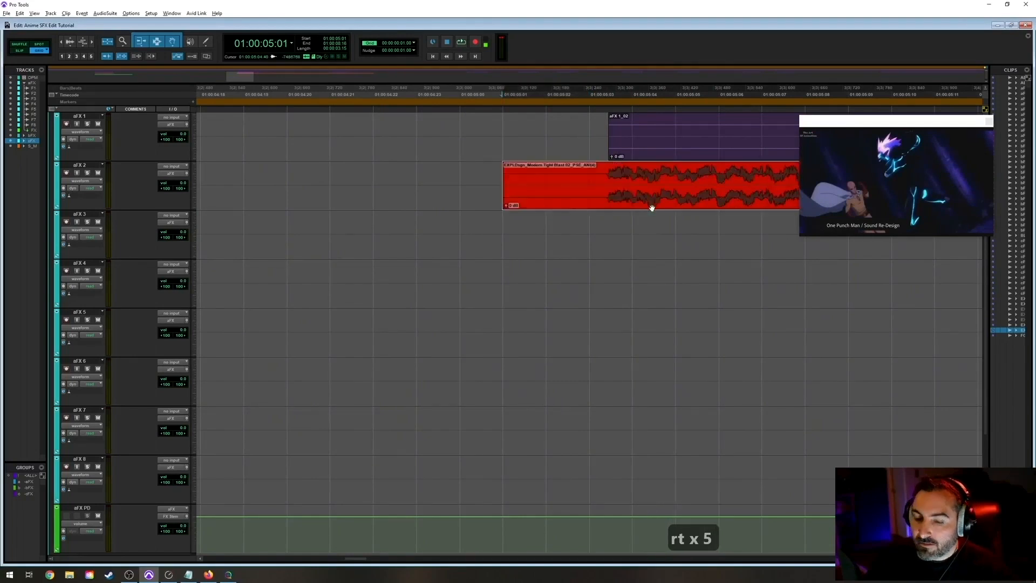
pyautogui.press('`')
pyautogui.press('`')
pyautogui.moveTo(627, 207); pyautogui.dragTo(628, 203)
# Fade in the blast clip on aFX 2 from its start up to 01:00:05:03.
pyautogui.click(506, 172)
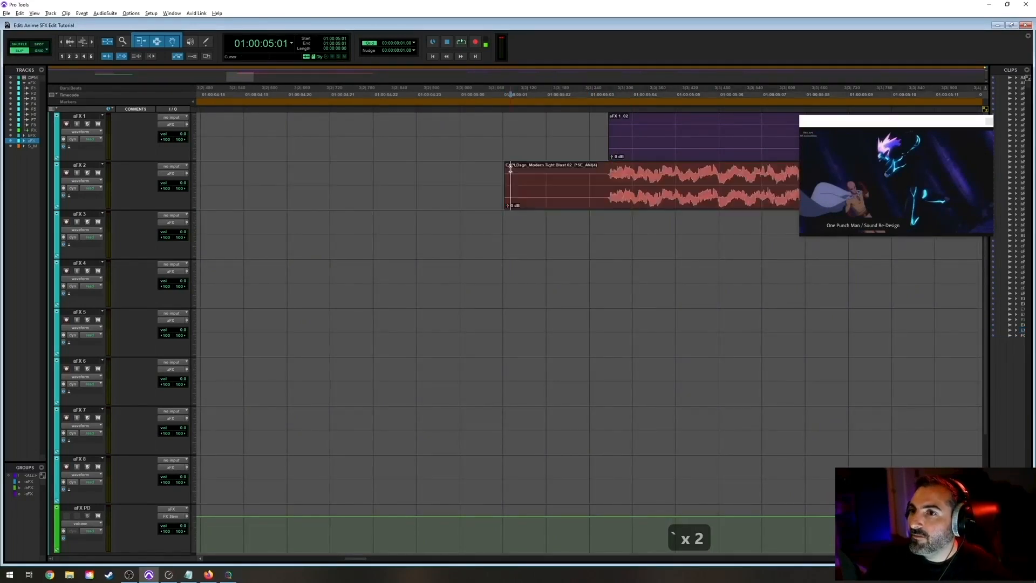
pyautogui.click(594, 179)
pyautogui.press('d')
# Play back the aligned blast on aFX 2 against the picture around the aFX 1_02 marker.
pyautogui.press('r')
pyautogui.press('r')
pyautogui.press('r')
pyautogui.press('r')
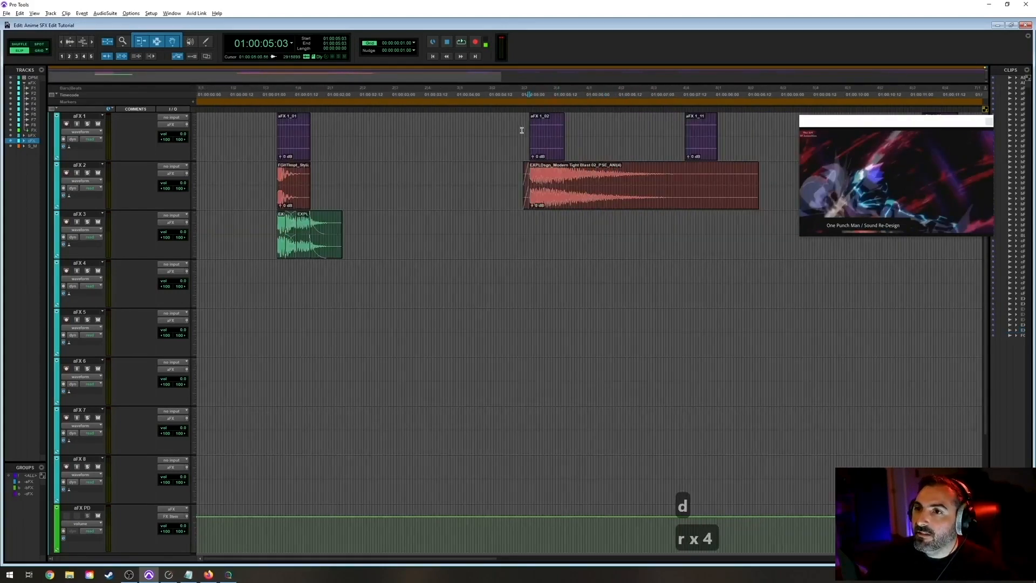
pyautogui.press('space')
pyautogui.press('t')
pyautogui.press('t')
pyautogui.press('r')
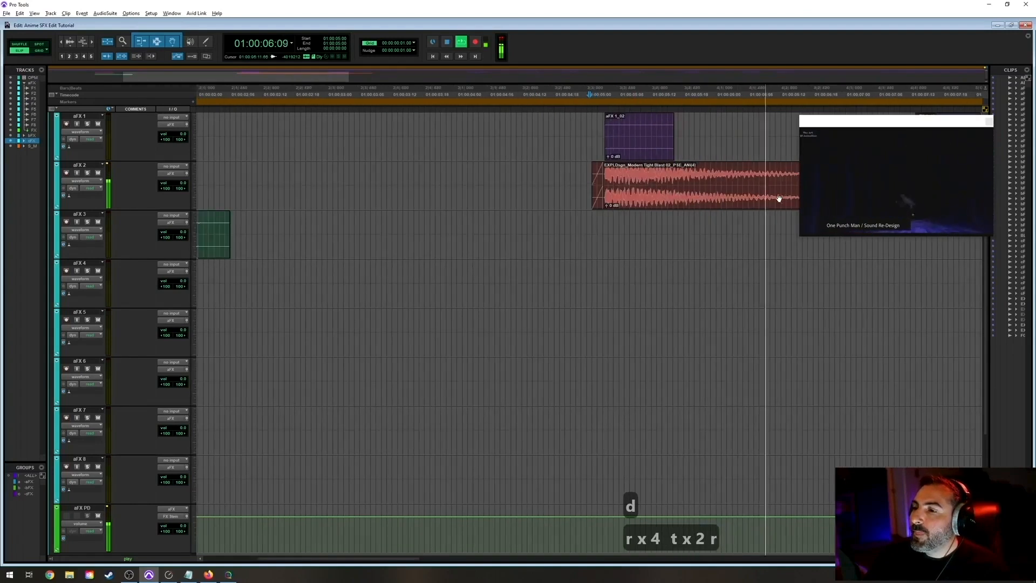
pyautogui.press('r')
pyautogui.press('space')
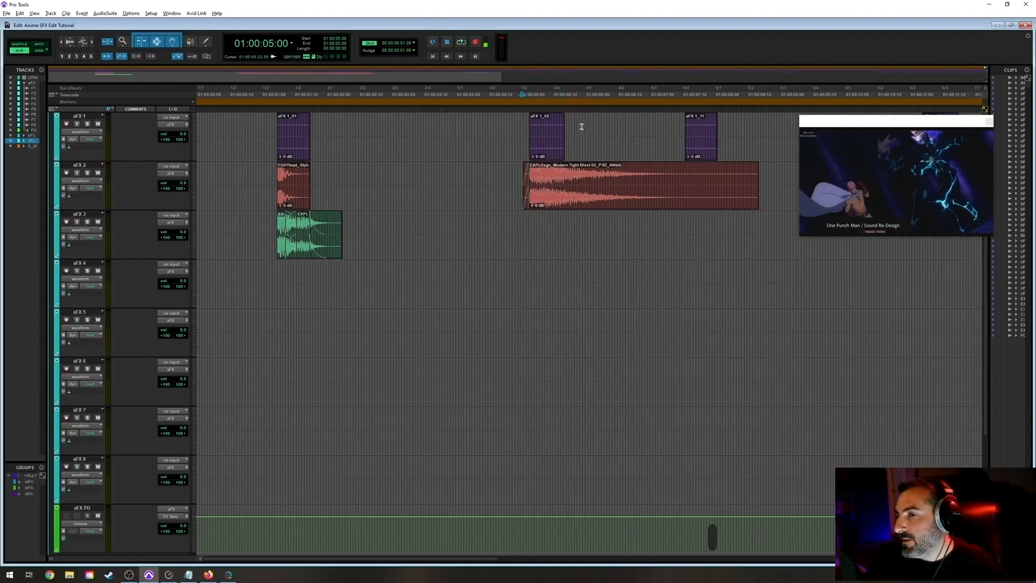
# Cut a 3-frame section starting at 01:00:05:09 out of the blast clip on aFX 2.
pyautogui.moveTo(573, 128); pyautogui.dragTo(616, 141)
pyautogui.moveTo(558, 178)
pyautogui.mouseDown()
pyautogui.moveTo(577, 189)
pyautogui.moveTo(546, 189)
pyautogui.mouseUp()
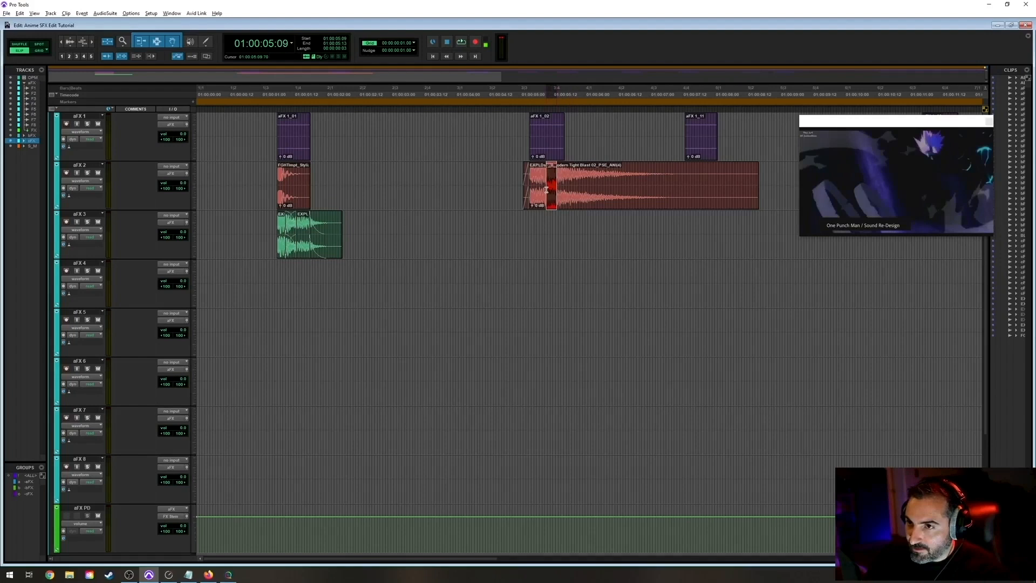
pyautogui.press('Delete')
# Move the remaining blast tail on aFX 2 earlier to close the gap and crossfade the joint from 01:00:05:06.
pyautogui.click(592, 206)
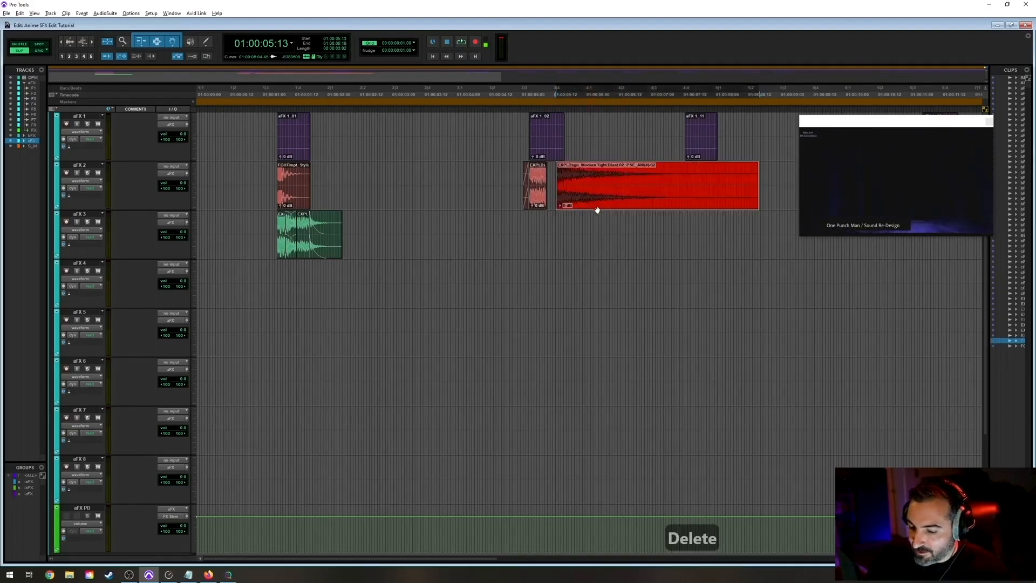
pyautogui.press('r')
pyautogui.press('t')
pyautogui.press('t')
pyautogui.press('t')
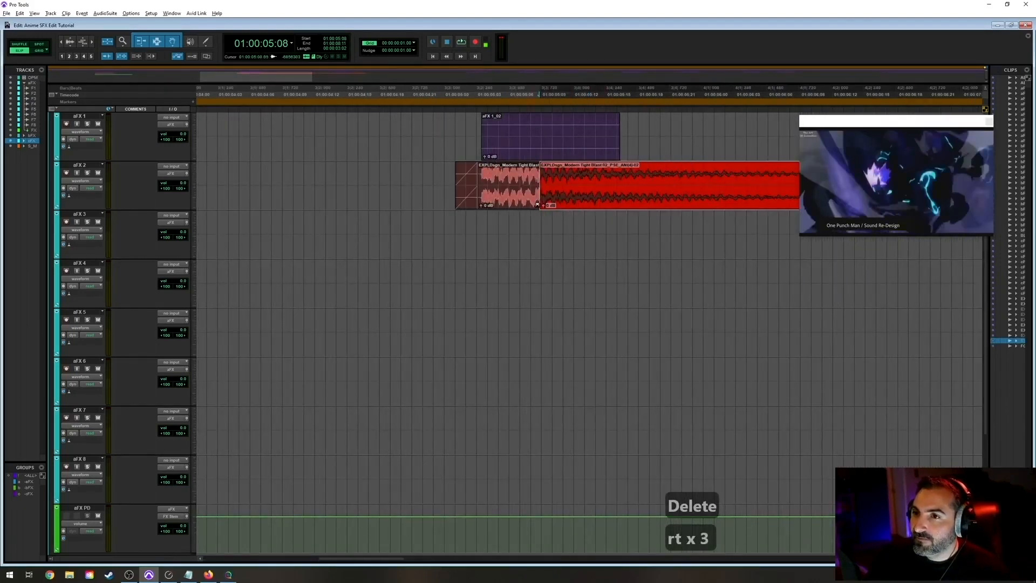
pyautogui.moveTo(539, 209); pyautogui.dragTo(566, 201)
pyautogui.press('r')
pyautogui.press('r')
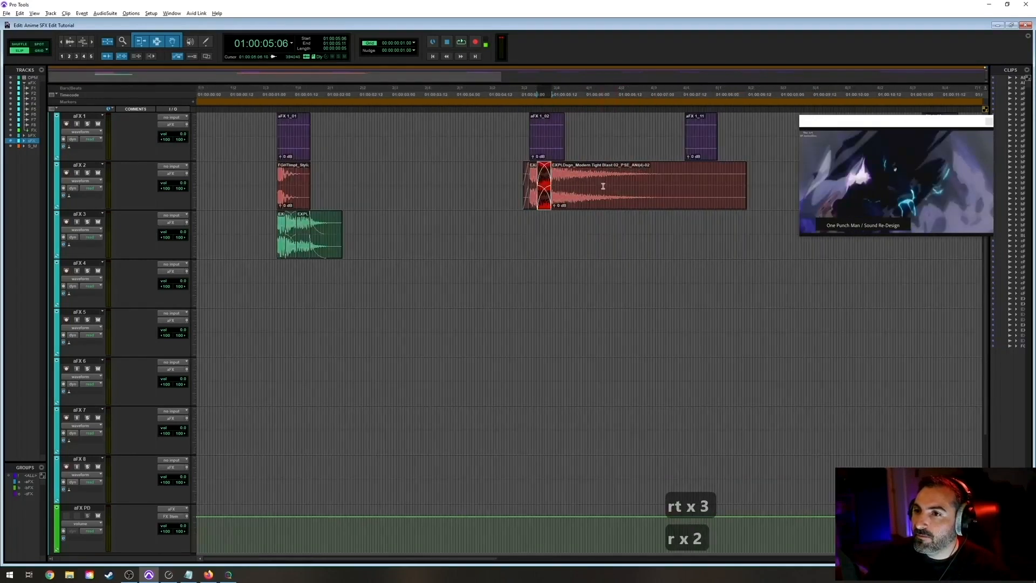
# Shorten the end of the blast tail with a fade-out starting at 01:00:06:10 and play it back from 01:00:04:18.
pyautogui.moveTo(742, 181); pyautogui.dragTo(611, 166)
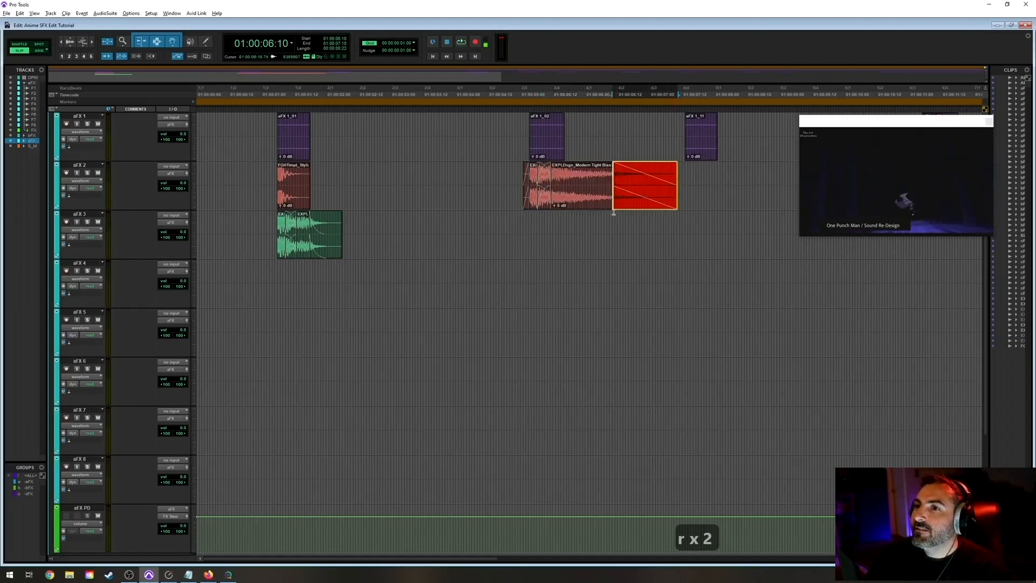
pyautogui.click(508, 132)
pyautogui.press('space')
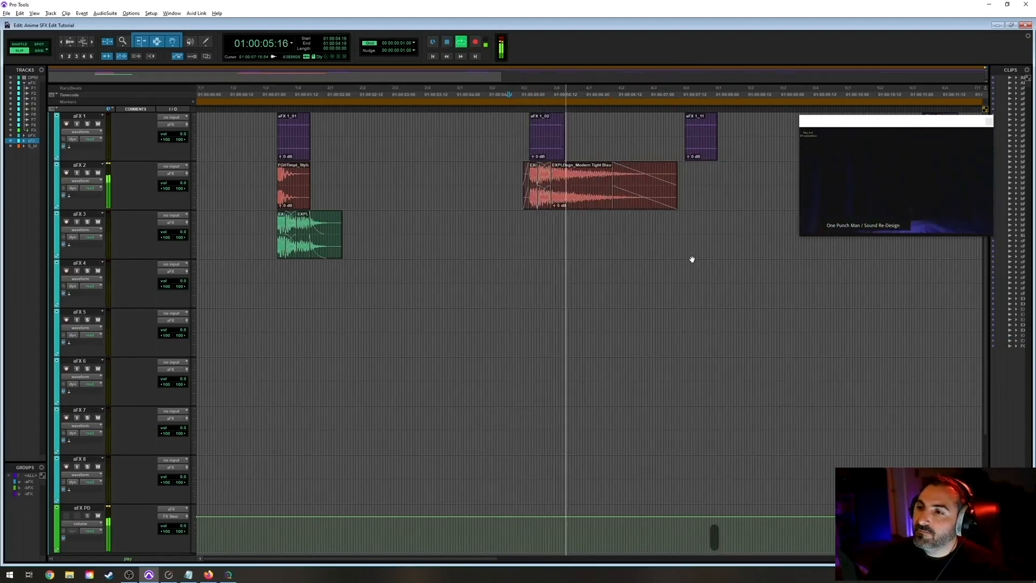
pyautogui.press('space')
# Shift the blast's fade-out earlier to start at 01:00:05:22, play it back, and give the fade a curved shape.
pyautogui.moveTo(643, 206); pyautogui.dragTo(612, 204)
pyautogui.click(510, 129)
pyautogui.press('space')
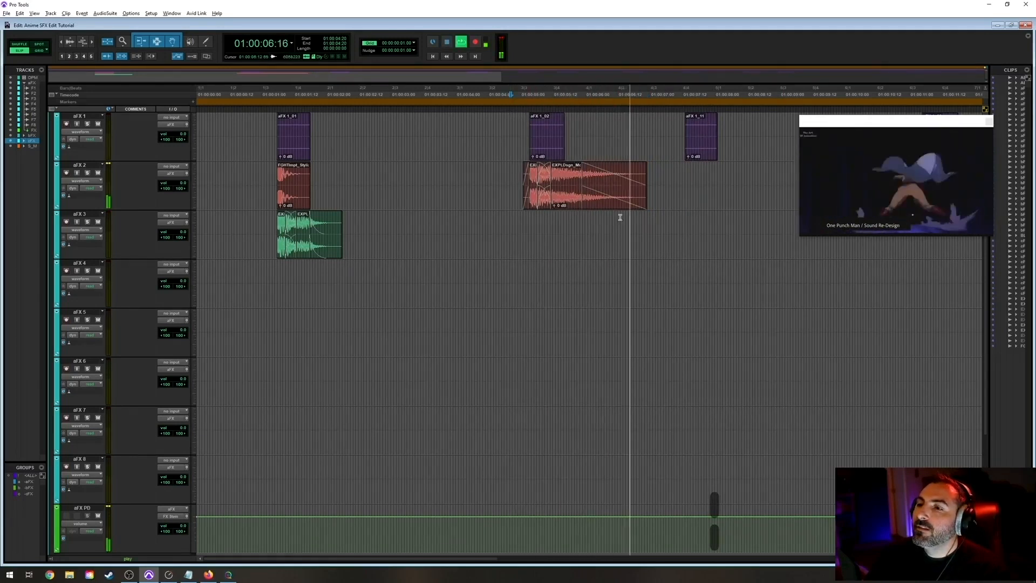
pyautogui.press('space')
pyautogui.doubleClick(599, 196)
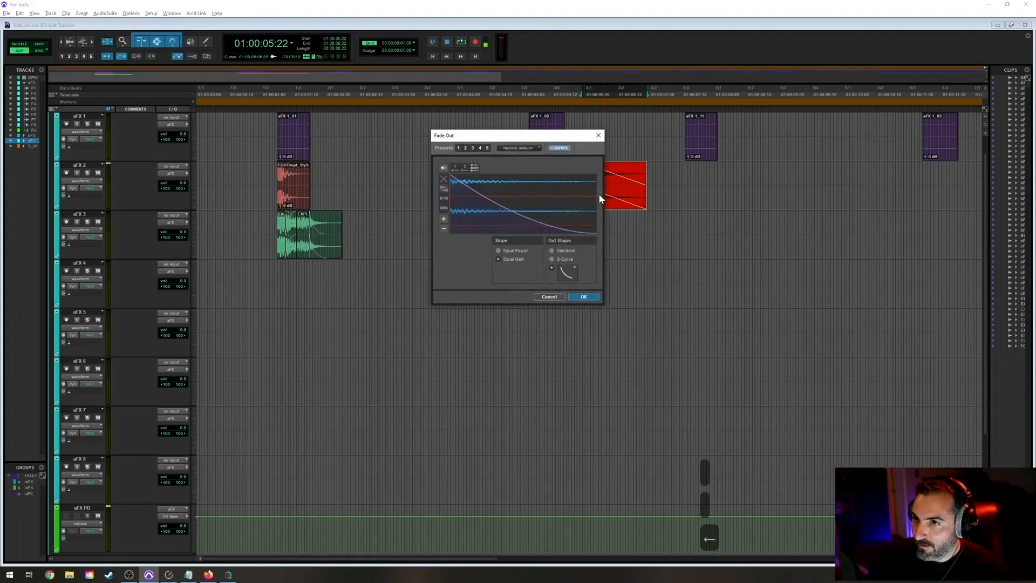
pyautogui.press('Return')
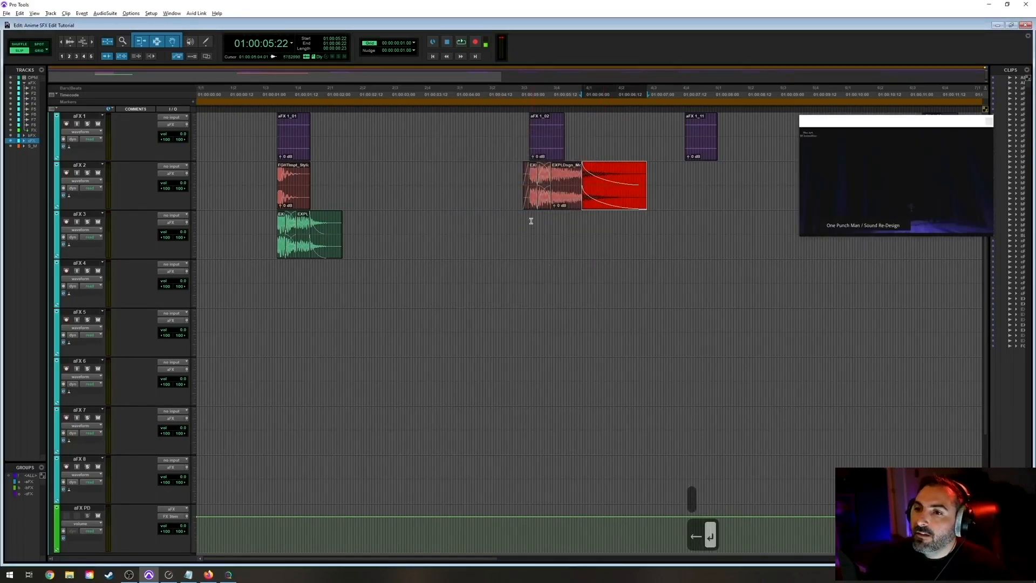
# Set the insertion point at 01:00:05:03 on track aFX 3, switch to SoundQ and search for "punch".
pyautogui.press('t')
pyautogui.press('t')
pyautogui.press('t')
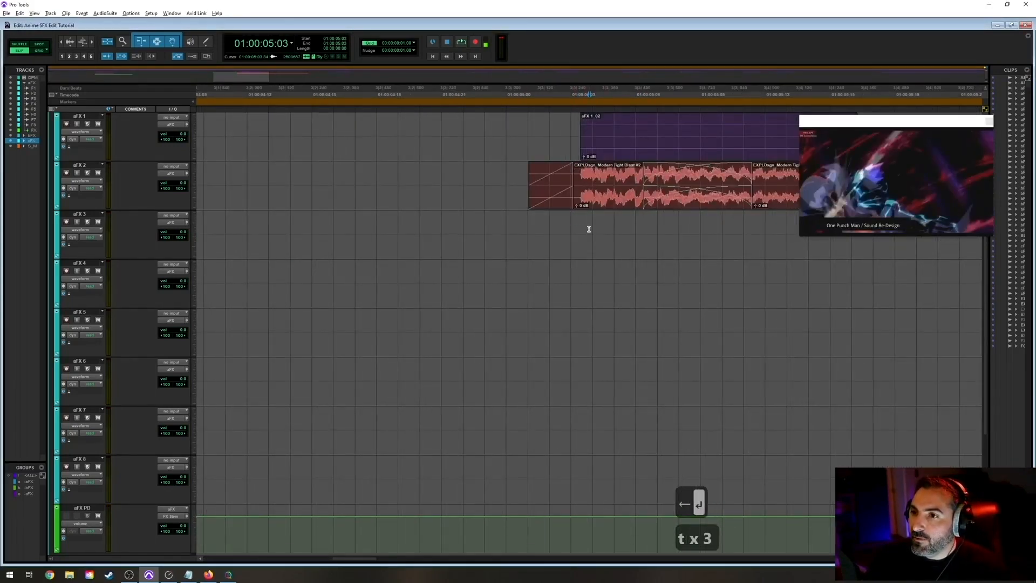
pyautogui.click(586, 230)
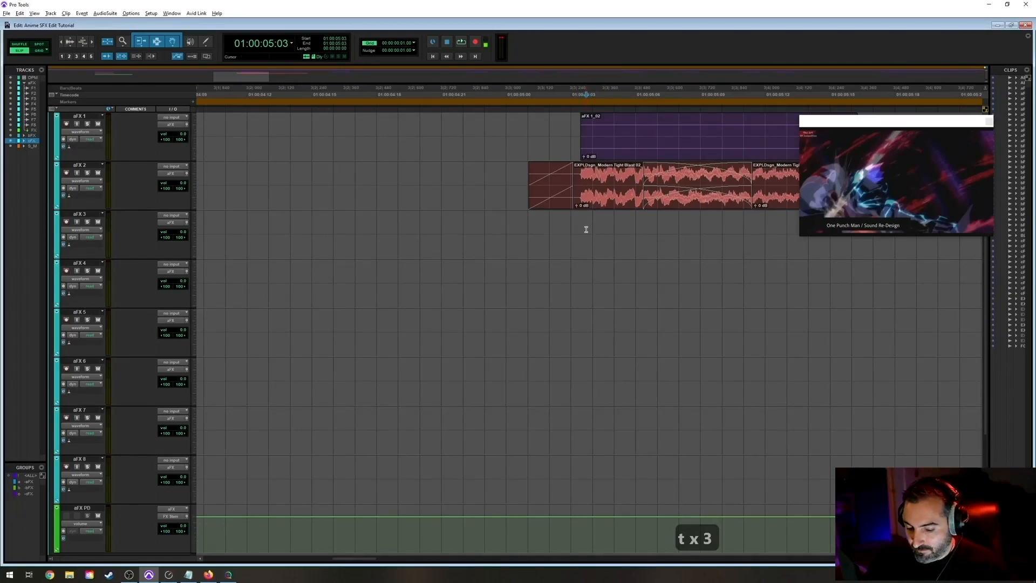
pyautogui.hotkey('alt', 'Tab')
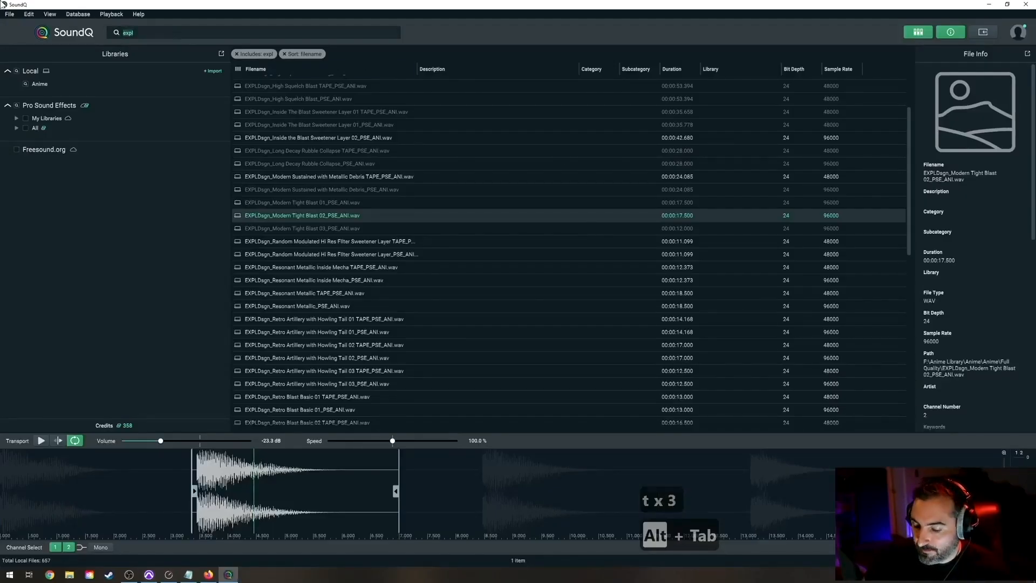
pyautogui.write('punch')
pyautogui.press('Return')
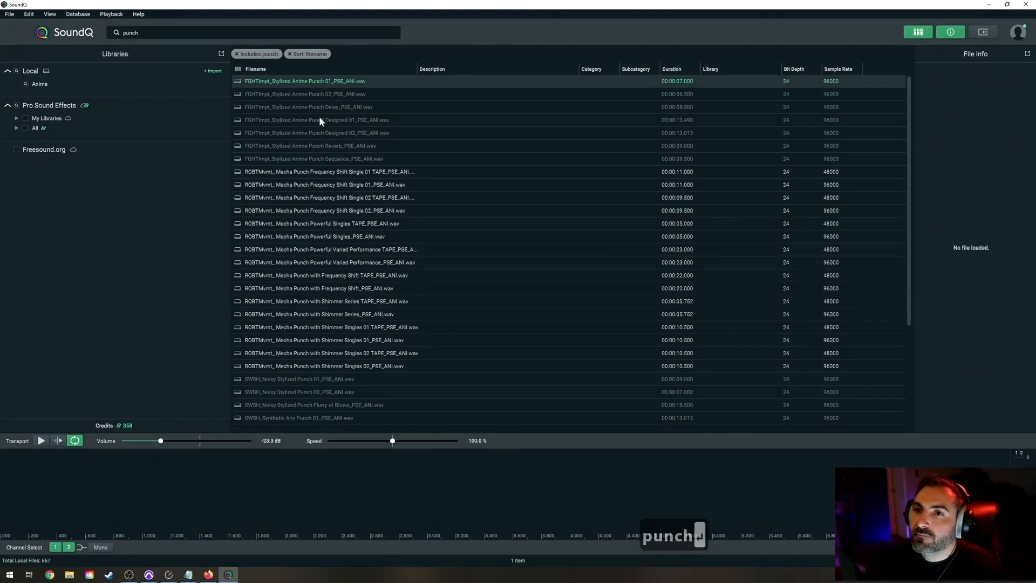
# Mark the third punch of FGHTImpt_Stylized Anime Punch 02_PSE_ANI.wav, about 2.7 to 3.3 s, and send it to track aFX 3.
pyautogui.click(318, 93)
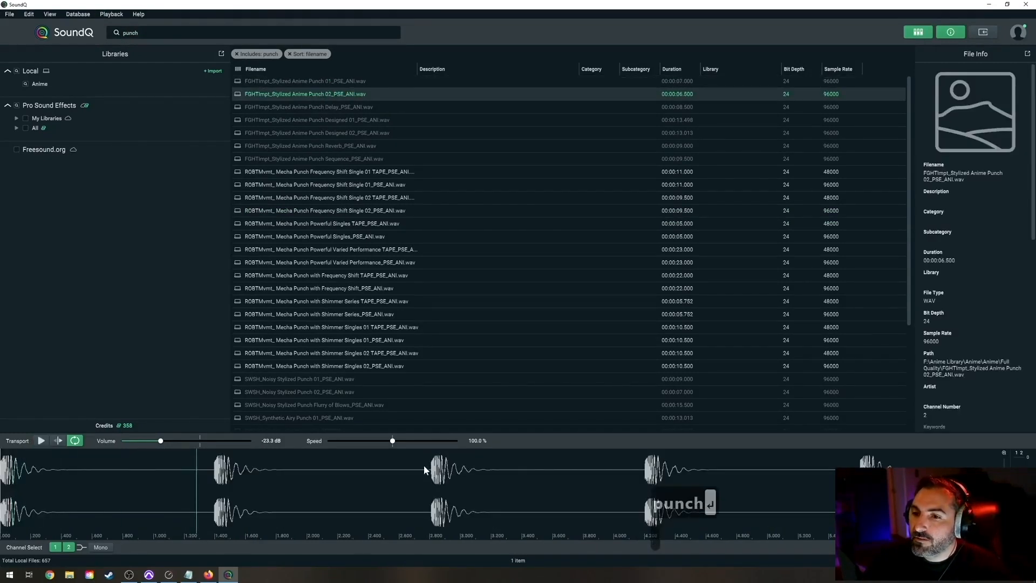
pyautogui.moveTo(424, 468); pyautogui.dragTo(520, 480)
pyautogui.hotkey('alt', 'Tab')
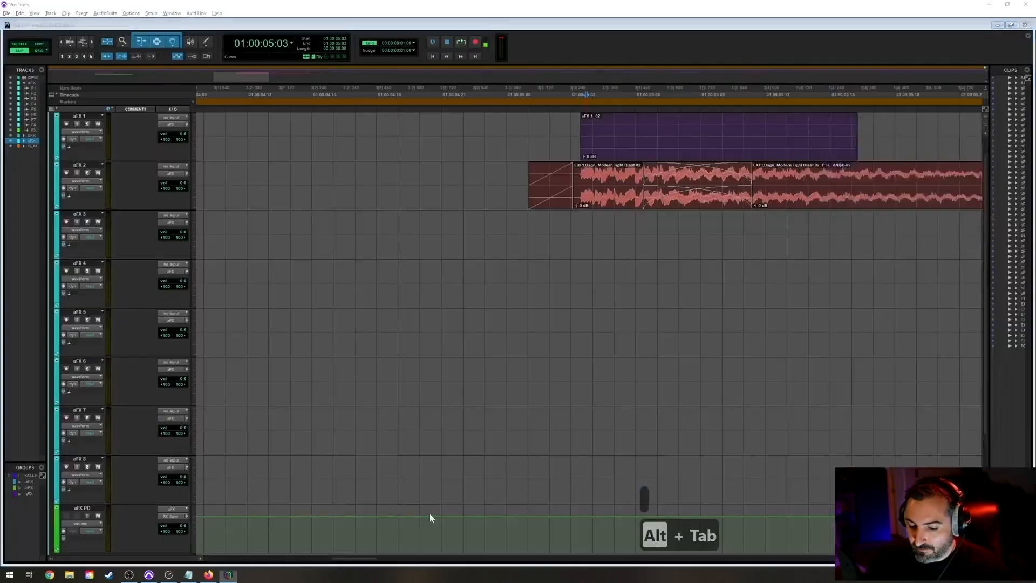
pyautogui.hotkey('alt', 'Tab')
pyautogui.press('s')
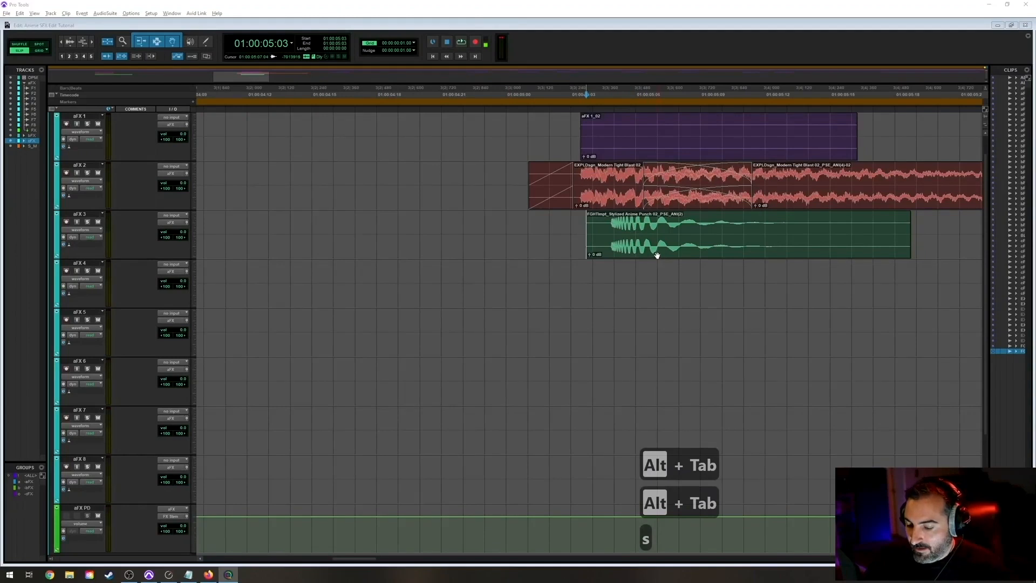
# Move the punch clip on aFX 3 earlier so its transient lines up with the start of aFX 1_02.
pyautogui.click(656, 255)
pyautogui.press('t')
pyautogui.press('t')
pyautogui.press('t')
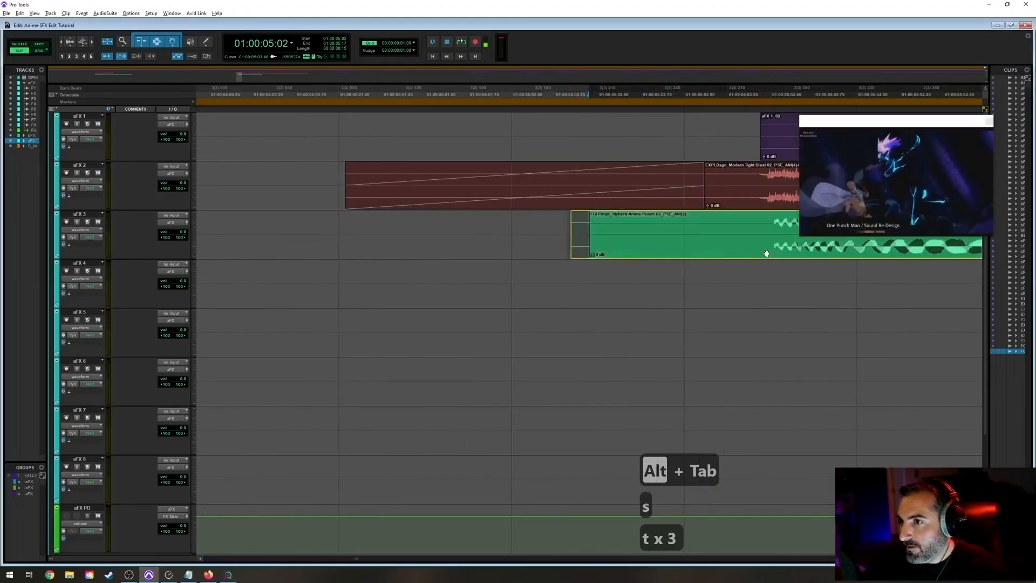
pyautogui.moveTo(767, 254); pyautogui.dragTo(760, 254)
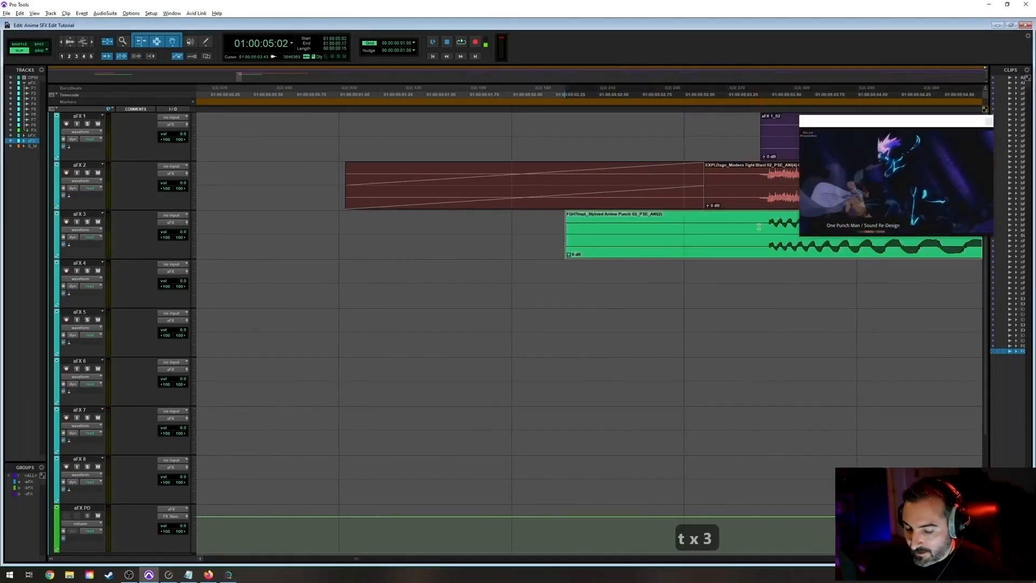
# Fade in the punch clip on aFX 3 up to its transient and fade it out from 01:00:05:12.
pyautogui.press('d')
pyautogui.press('r')
pyautogui.press('r')
pyautogui.press('r')
pyautogui.press('r')
pyautogui.press('r')
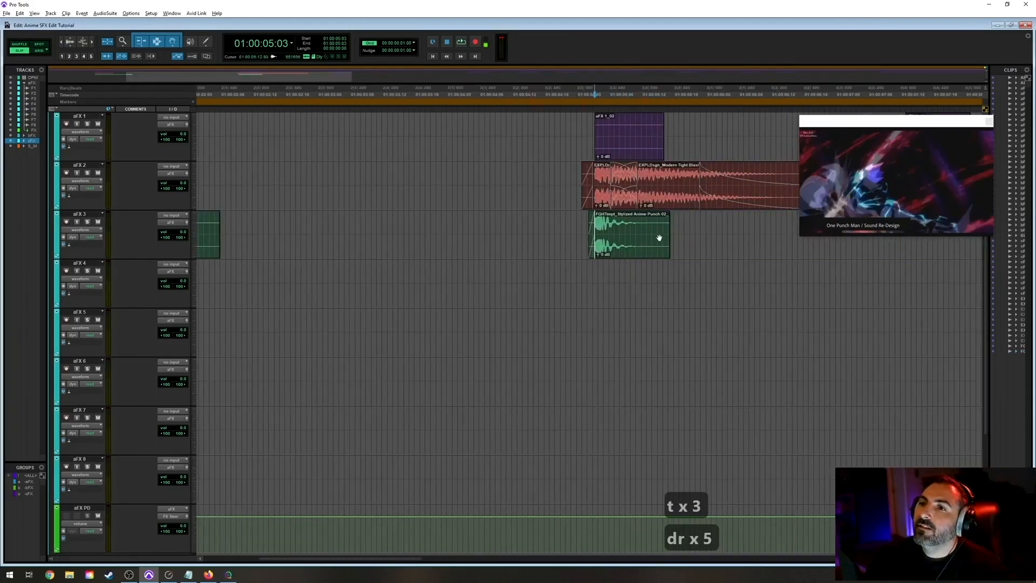
pyautogui.click(642, 225)
pyautogui.press('g')
# Play back the layered punch and blast at aFX 1_02 from 01:00:04:21.
pyautogui.press('r')
pyautogui.press('r')
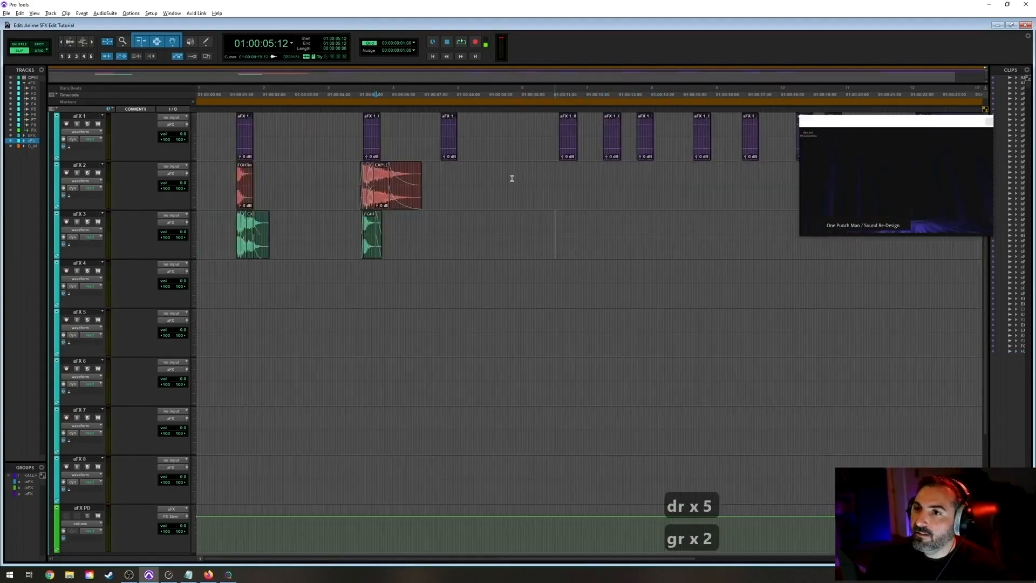
pyautogui.press('t')
pyautogui.click(513, 173)
pyautogui.press('space')
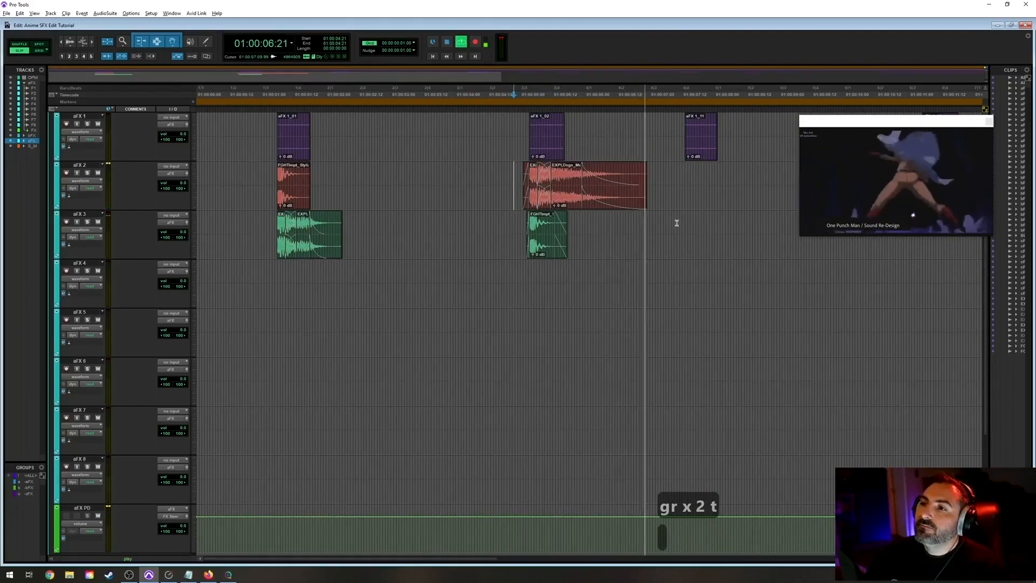
pyautogui.press('r')
pyautogui.press('space')
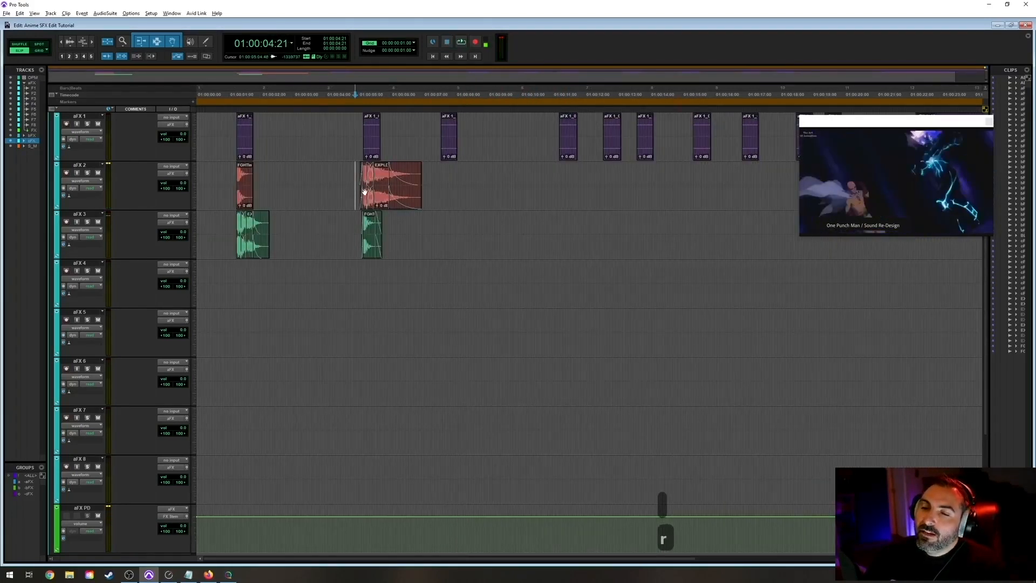
# Compare both layered hits by playing back from 01:00:01:02 and from 01:00:04:19.
pyautogui.click(232, 185)
pyautogui.press('space')
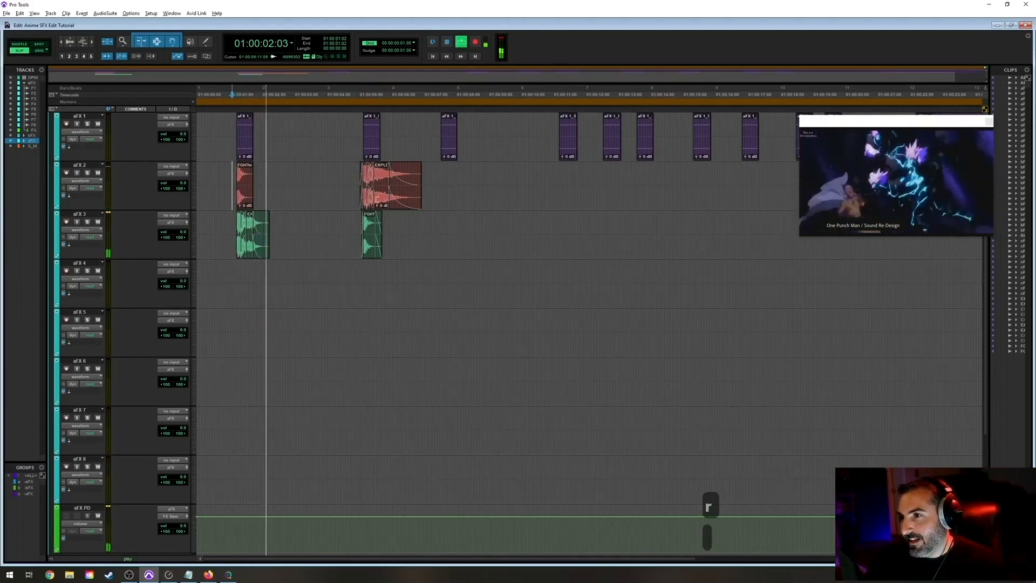
pyautogui.press('t')
pyautogui.press('t')
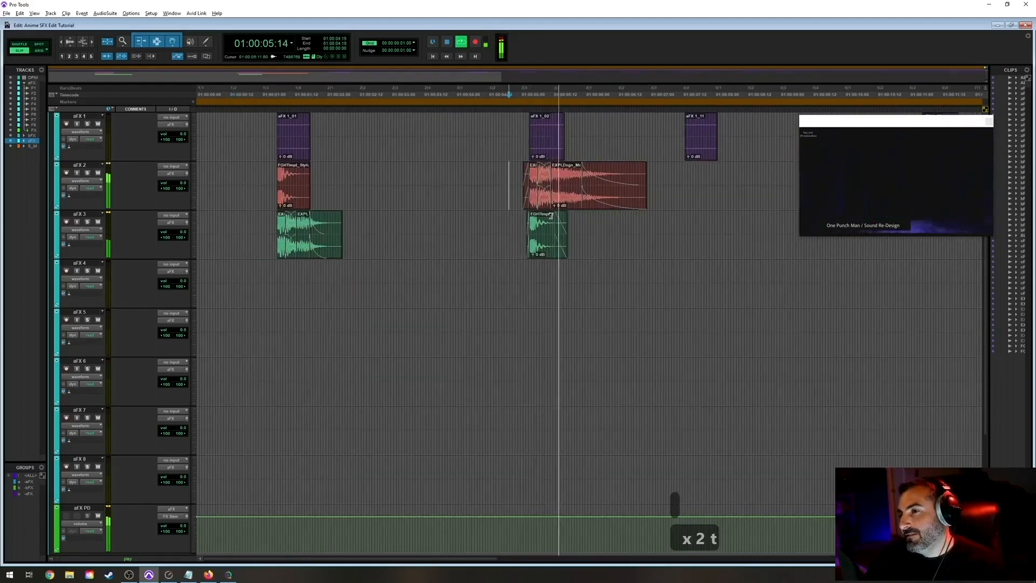
pyautogui.press('r')
pyautogui.press('space')
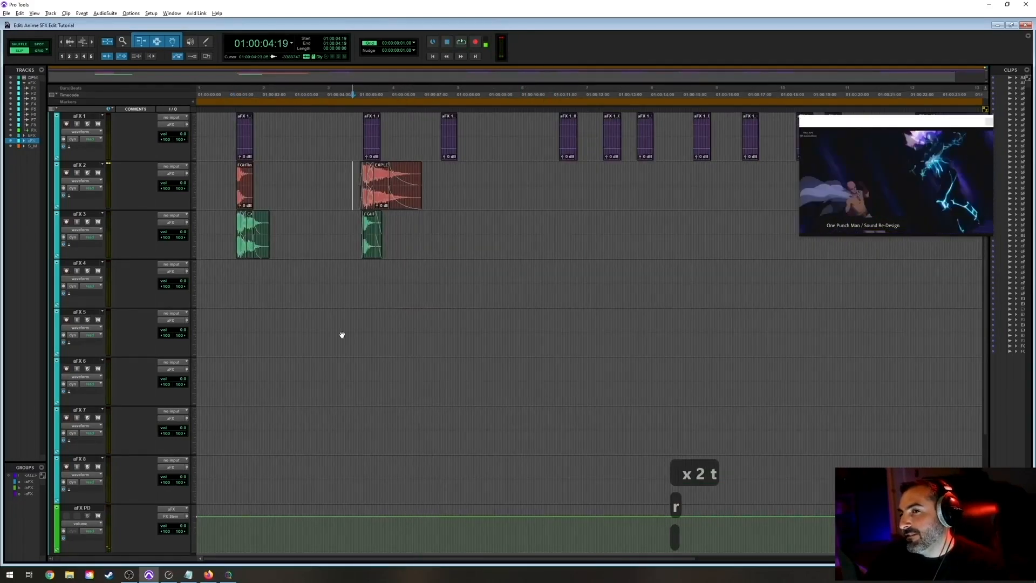
# Move the explosion tail on aFX 3 at the first hit slightly later, lengthening its crossfade that starts at 01:00:01:09.
pyautogui.click(266, 268)
pyautogui.press('t')
pyautogui.press('t')
pyautogui.press('t')
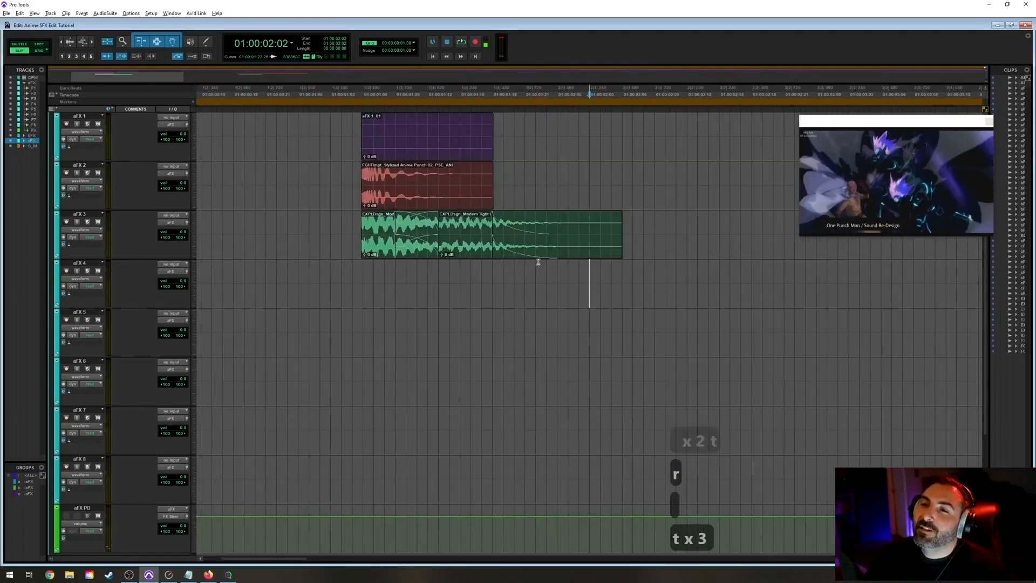
pyautogui.click(478, 256)
pyautogui.moveTo(462, 257); pyautogui.dragTo(490, 259)
pyautogui.click(410, 212)
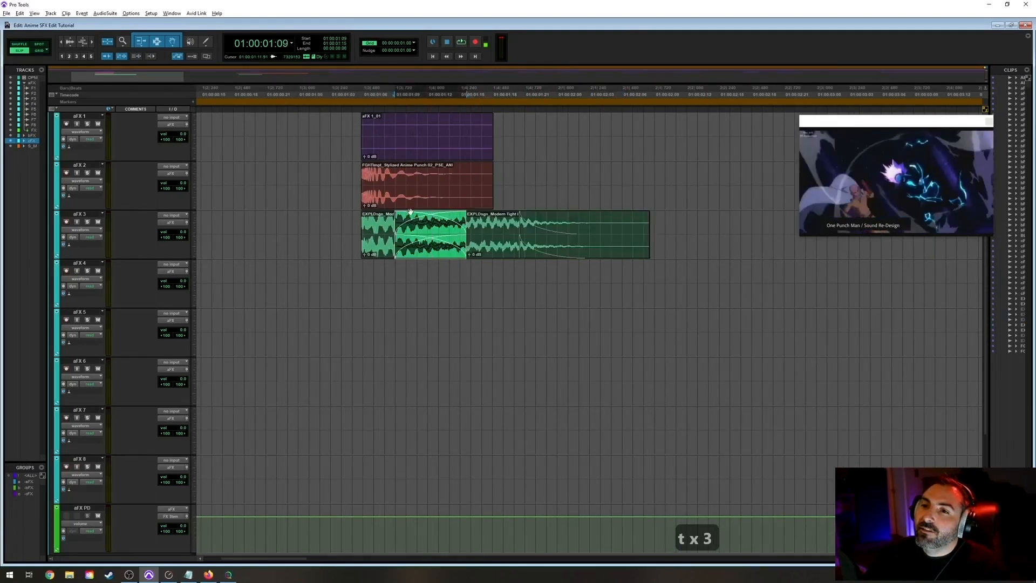
# Play back the first hit from 01:00:01:03 with the adjusted explosion tail.
pyautogui.click(336, 162)
pyautogui.press('space')
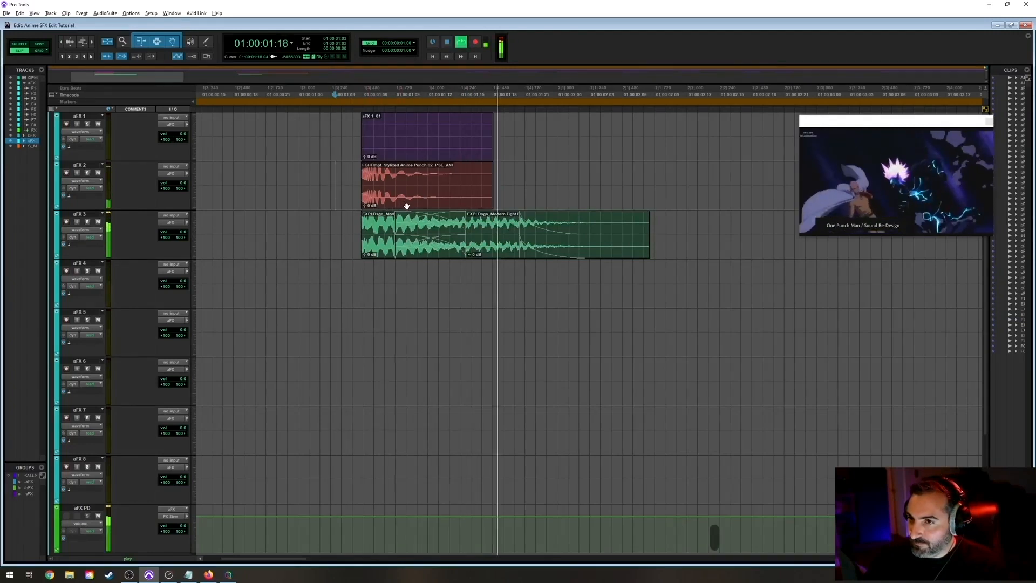
pyautogui.press('r')
pyautogui.press('r')
pyautogui.press('space')
# Extend the explosion tail and its fade-out on aFX 3 at the first hit, and play it back from 01:00:01:04.
pyautogui.click(348, 234)
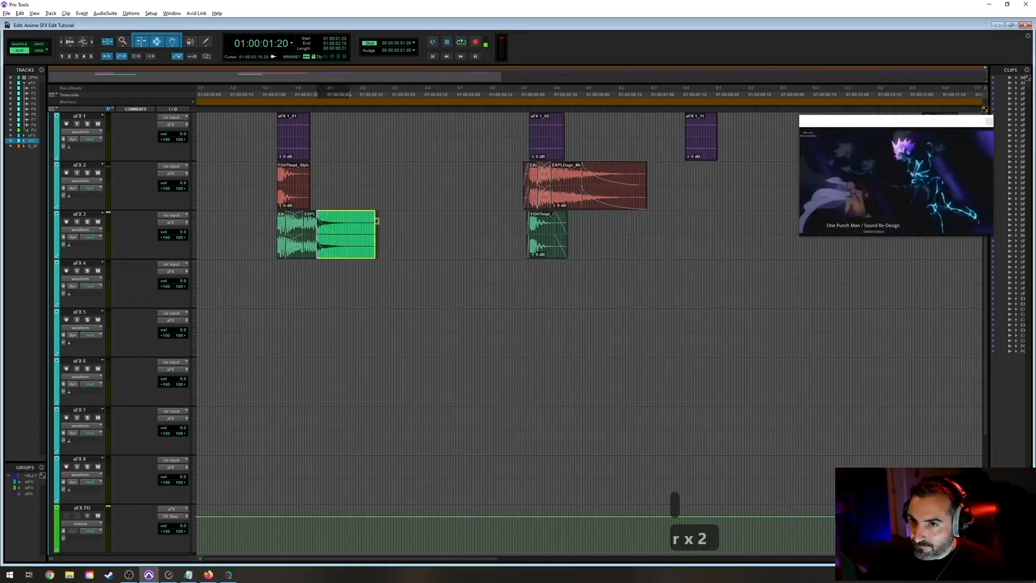
pyautogui.click(272, 175)
pyautogui.press('space')
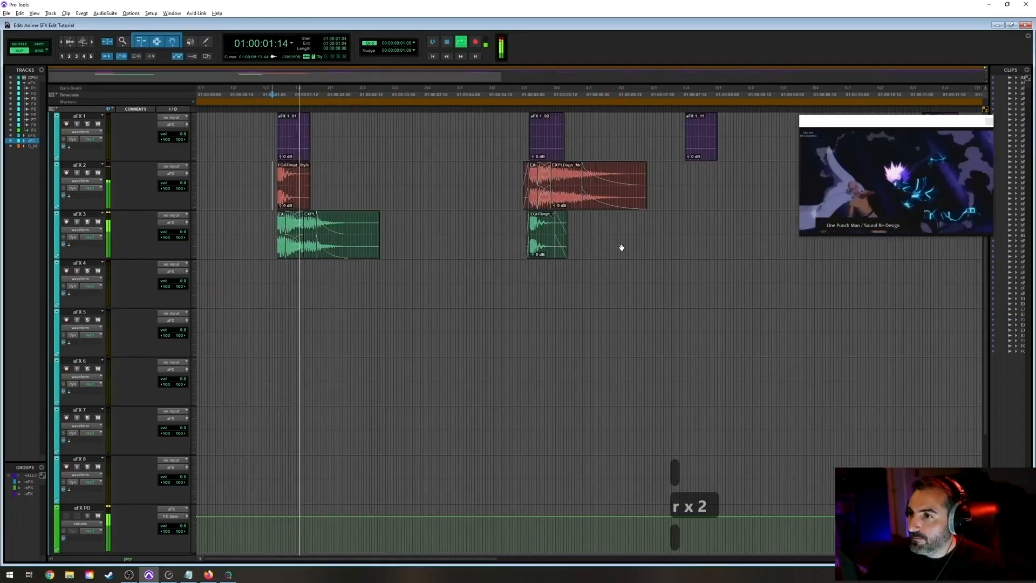
# Play back the layered hit at aFX 1_02 from 01:00:04:22.
pyautogui.press('r')
pyautogui.press('r')
pyautogui.scroll(1, 615, 292)
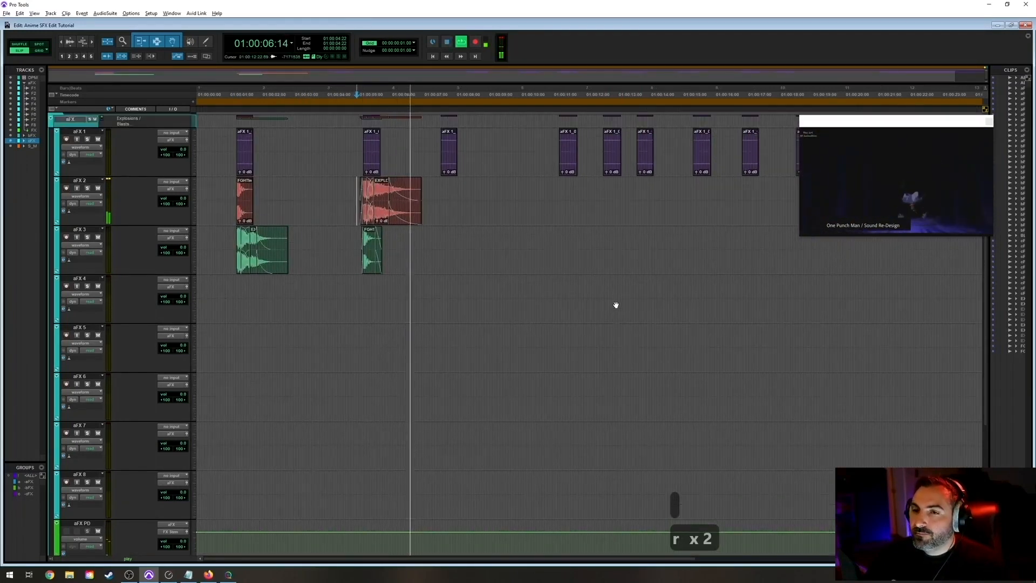
pyautogui.press('space')
# Trim the end of the explosion tail on aFX 2 at aFX 1_02 shorter and confirm its fade-out starting at 01:00:05:17.
pyautogui.click(407, 221)
pyautogui.press('t')
pyautogui.press('t')
pyautogui.moveTo(630, 224); pyautogui.dragTo(599, 225)
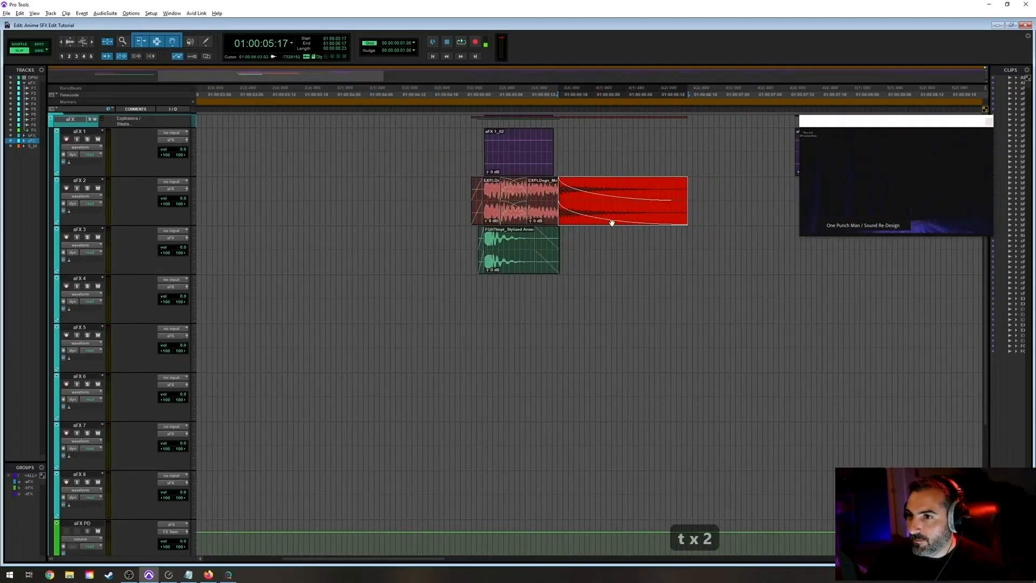
pyautogui.doubleClick(611, 223)
pyautogui.press('Return')
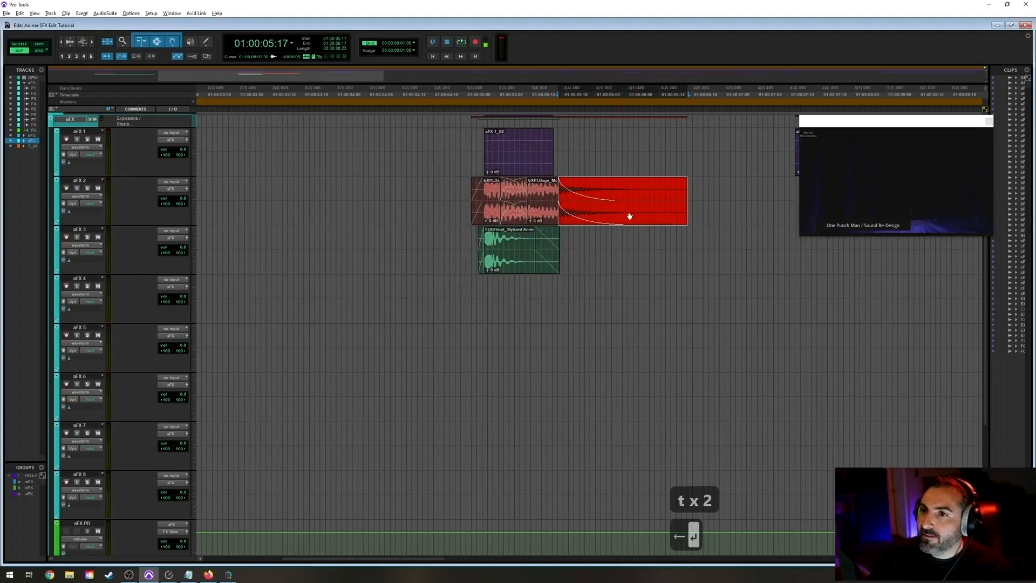
# Play back the shortened explosion tail at aFX 1_02 from 01:00:04:22 and save the session.
pyautogui.click(457, 189)
pyautogui.press('space')
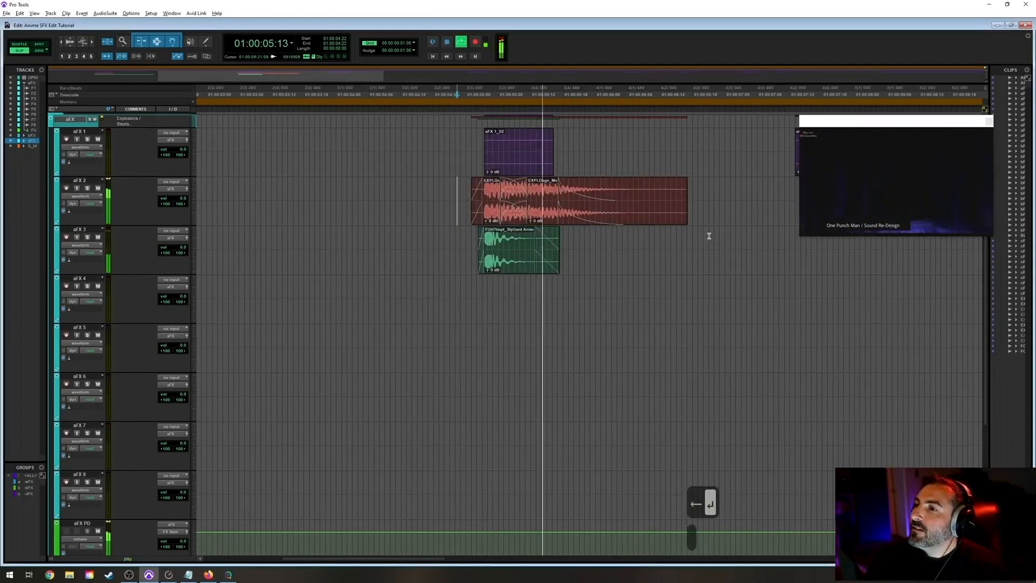
pyautogui.press('r')
pyautogui.press('r')
pyautogui.press('r')
pyautogui.press('t')
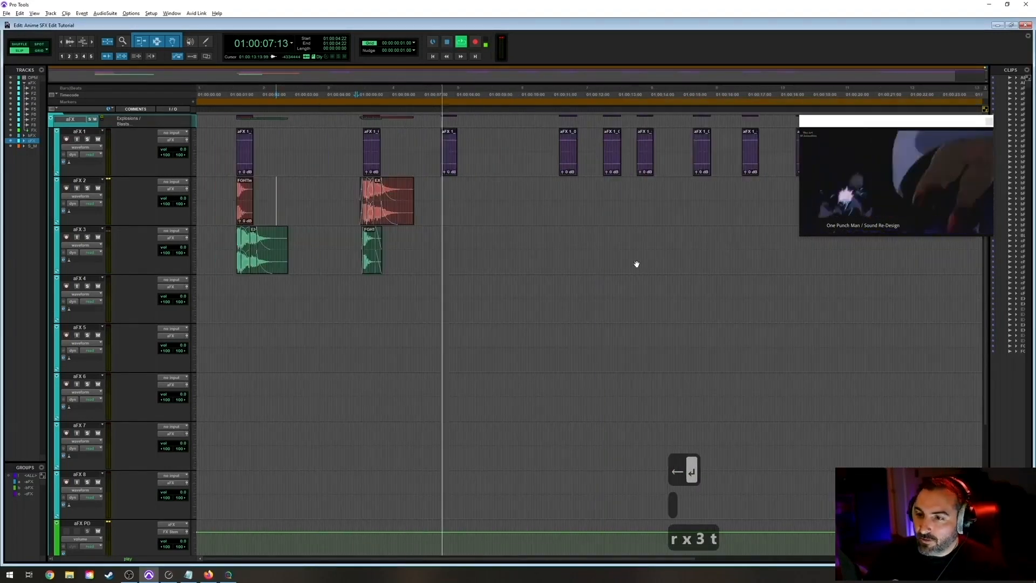
pyautogui.hotkey('ctrl', 's')
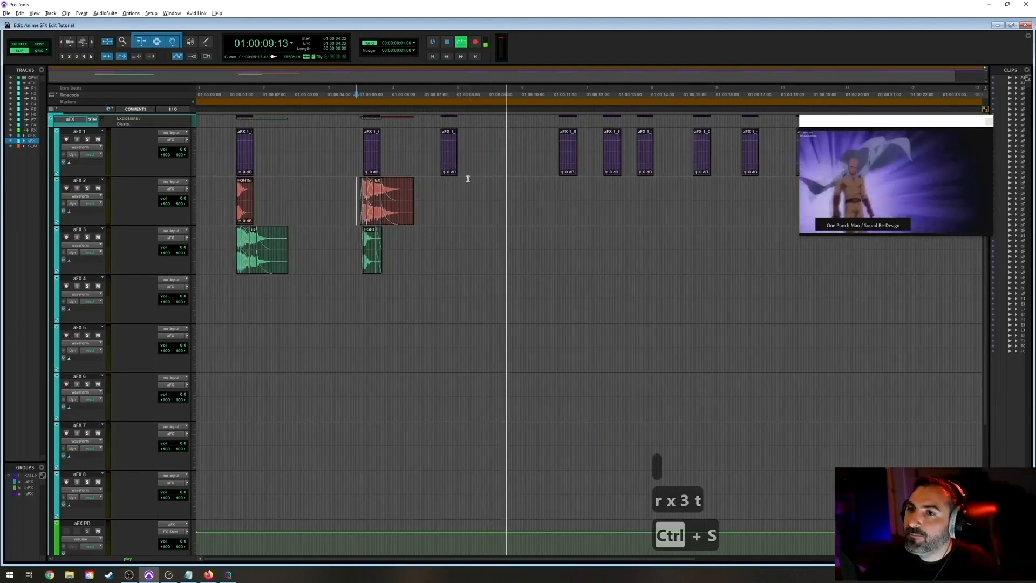
# Play the scene from 01:00:07:08 to check the timing of the aFX 1_11 hit marker.
pyautogui.press('space')
pyautogui.click(431, 148)
pyautogui.press('space')
pyautogui.press('t')
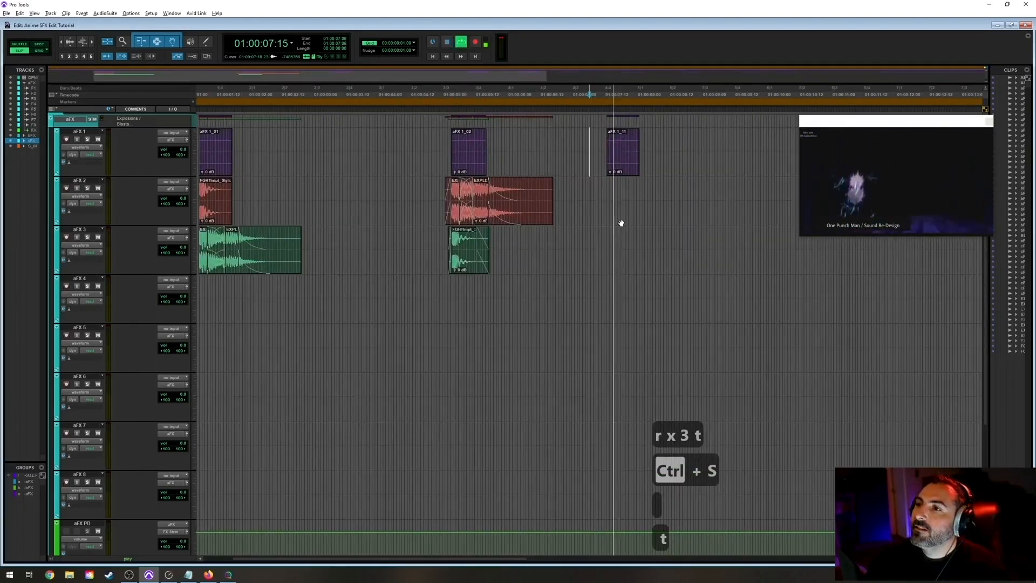
pyautogui.press('space')
# Nudge the aFX 1_11 marker clip on aFX 1 later so it starts at 01:00:07:15, matching the hit in the picture.
pyautogui.click(630, 168)
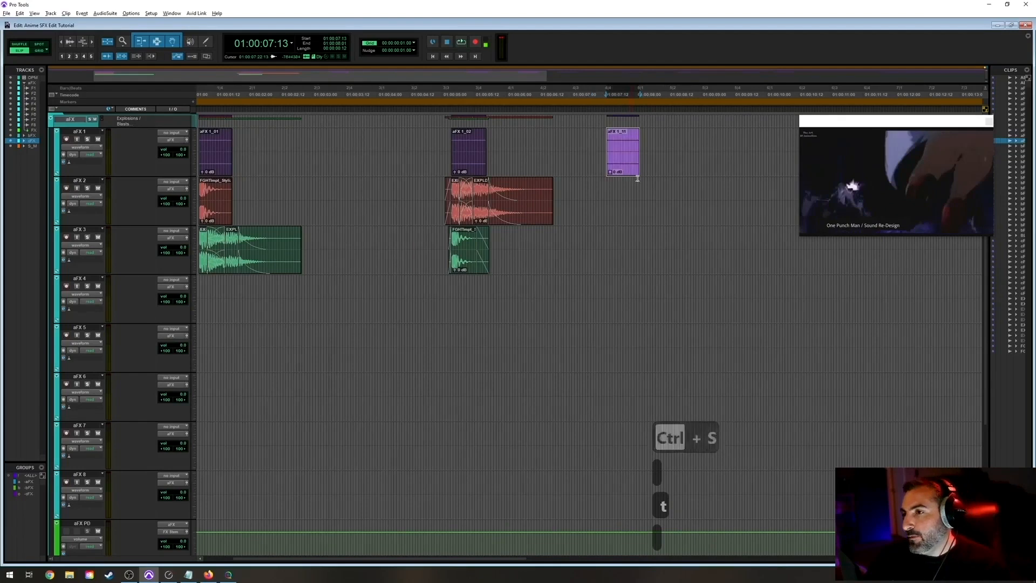
pyautogui.press('t')
pyautogui.press('t')
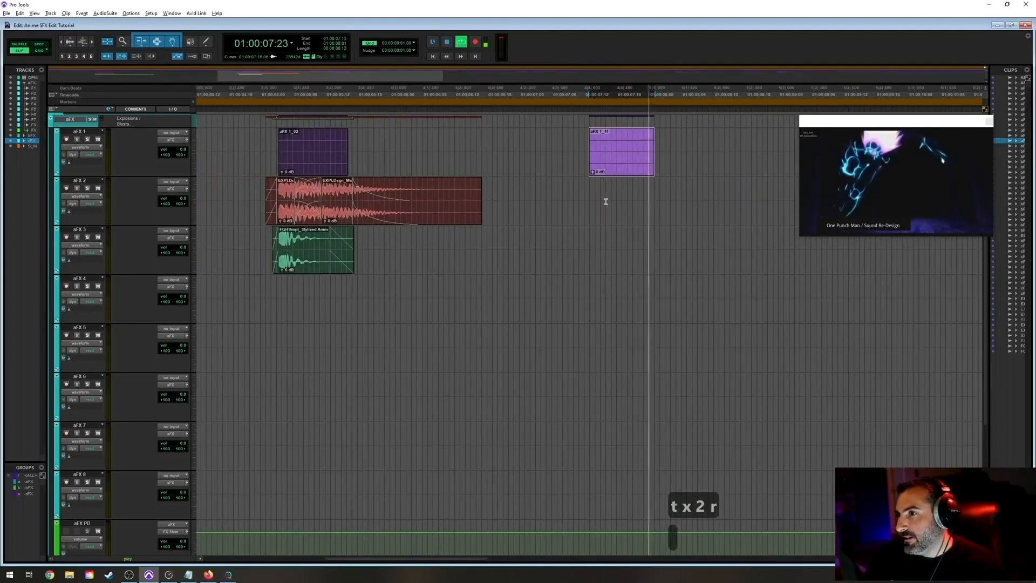
pyautogui.press('r')
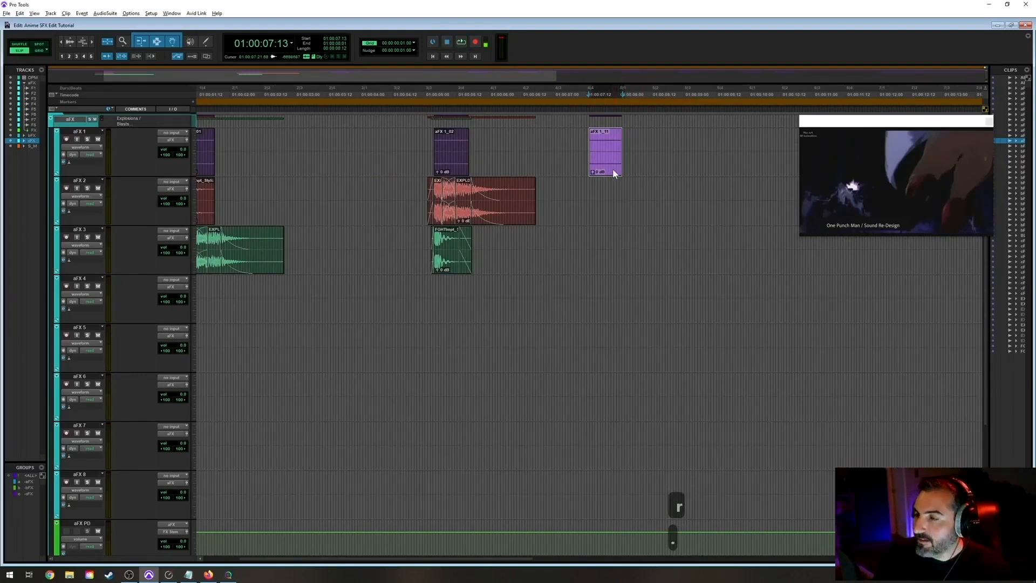
pyautogui.press('.')
pyautogui.press('.')
pyautogui.press(',')
pyautogui.press('.')
pyautogui.press(',')
pyautogui.press('.')
pyautogui.press(',')
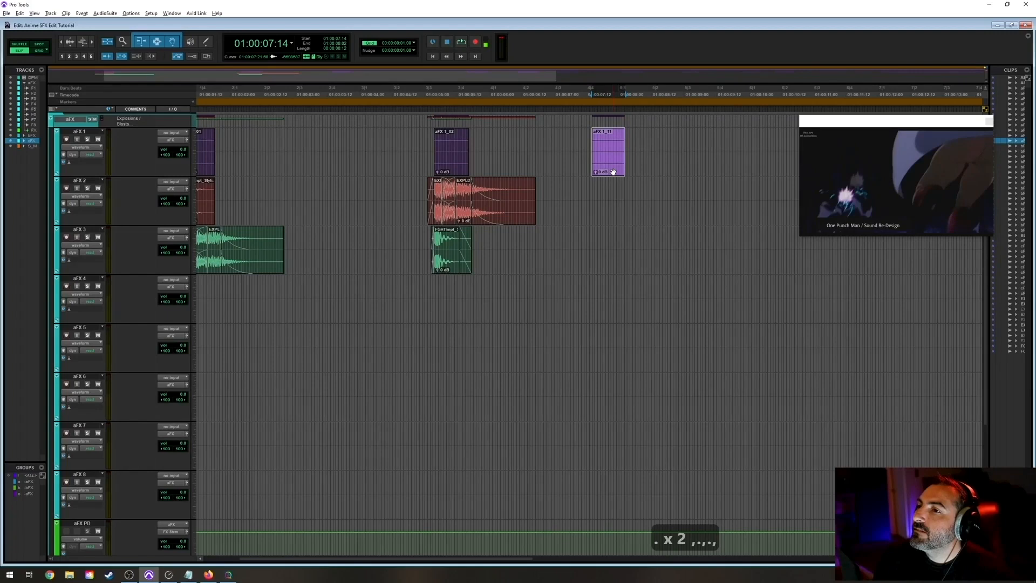
pyautogui.press('.')
pyautogui.press('t')
pyautogui.press('t')
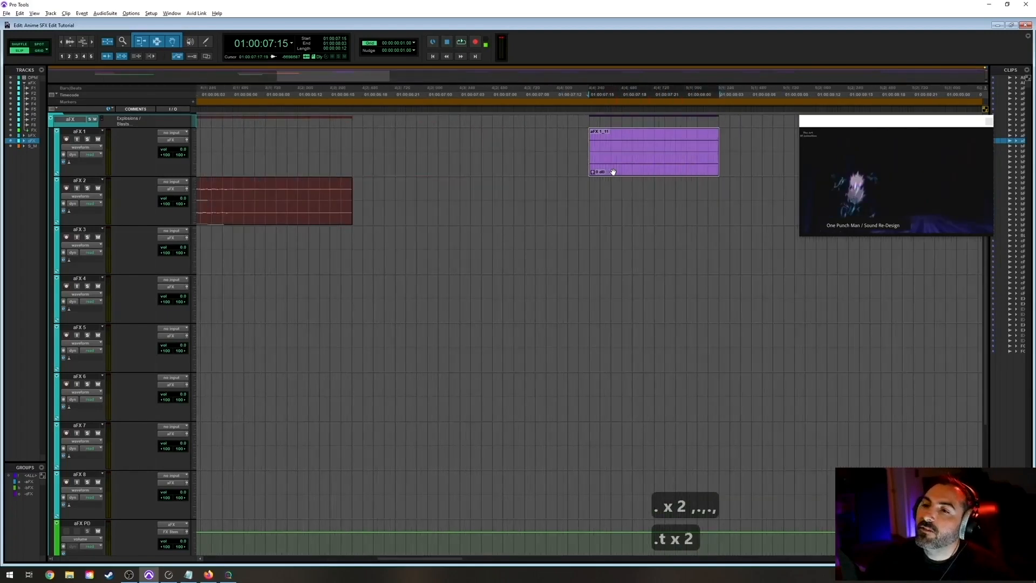
# Set the insertion point on aFX 2 at 01:00:07:15 and search the SoundQ library for "dsgn".
pyautogui.click(591, 198)
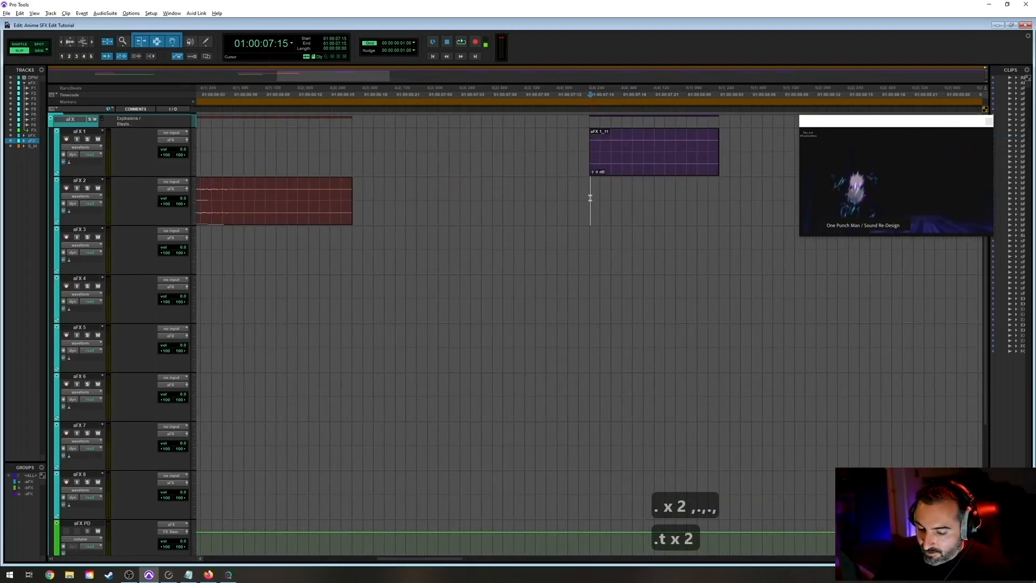
pyautogui.hotkey('alt', 'Tab')
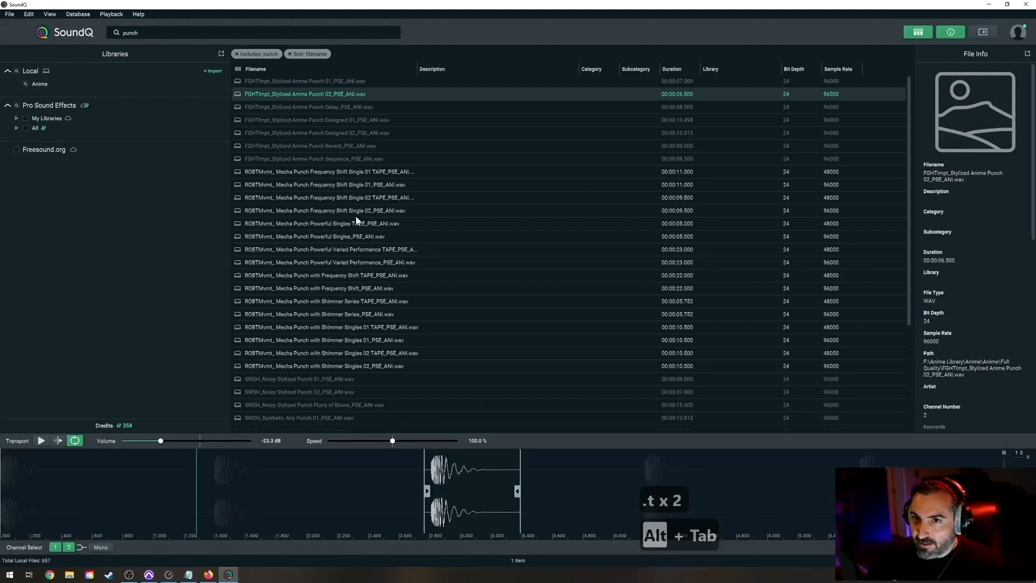
pyautogui.click(170, 31)
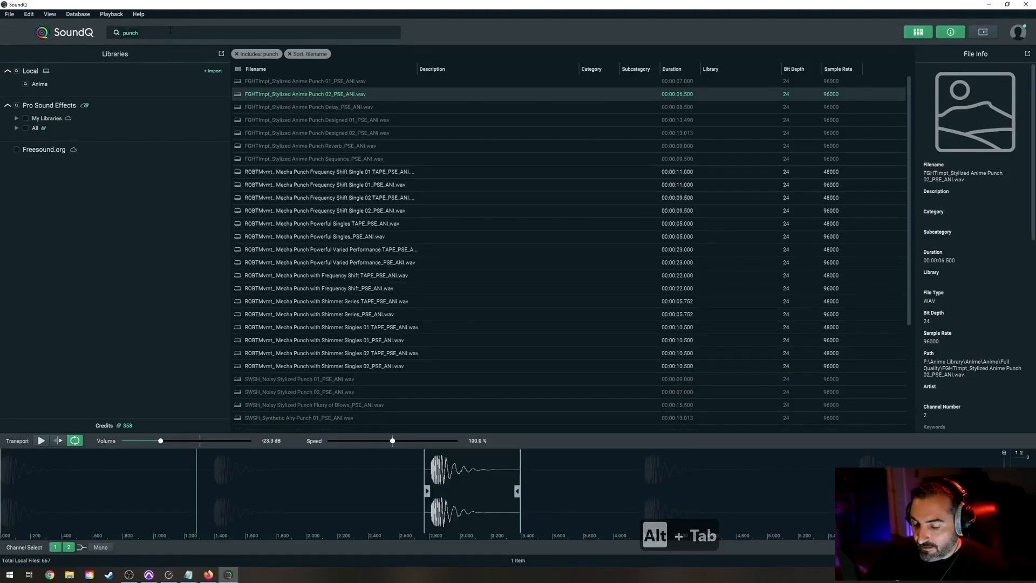
pyautogui.press('BackSpace')
pyautogui.press('BackSpace')
pyautogui.press('BackSpace')
pyautogui.press('BackSpace')
pyautogui.press('BackSpace')
pyautogui.press('BackSpace')
pyautogui.press('BackSpace')
pyautogui.press('BackSpace')
pyautogui.write('d')
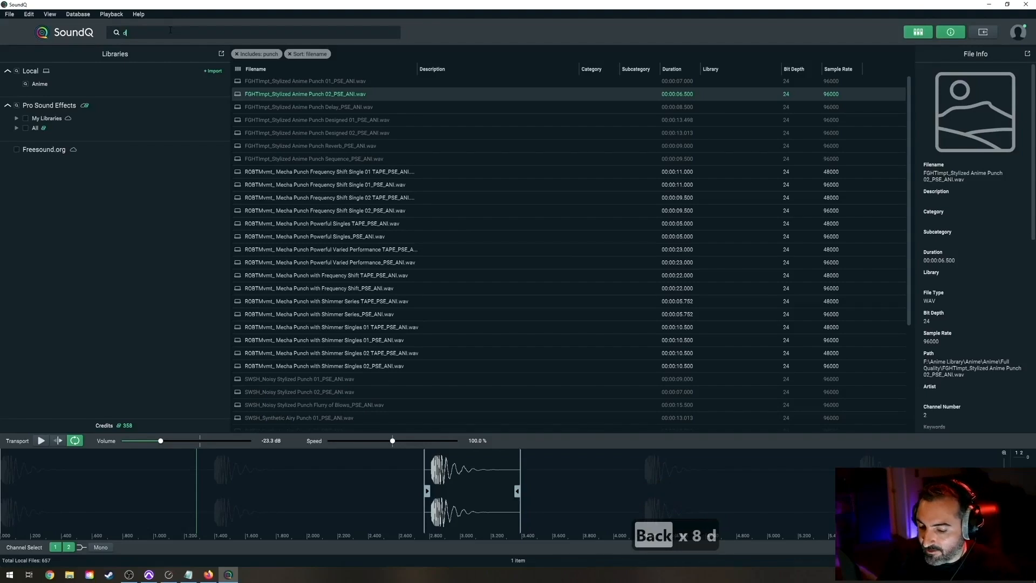
pyautogui.write('sgn')
pyautogui.press('Return')
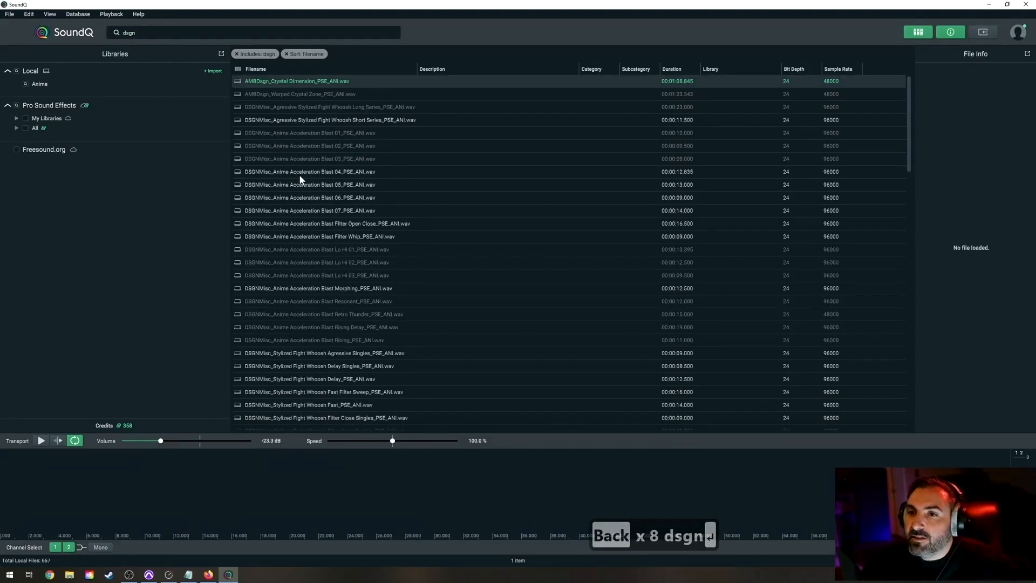
# Audition the DSGNMisc Anime Acceleration Blast sounds 01 to 05.
pyautogui.click(319, 159)
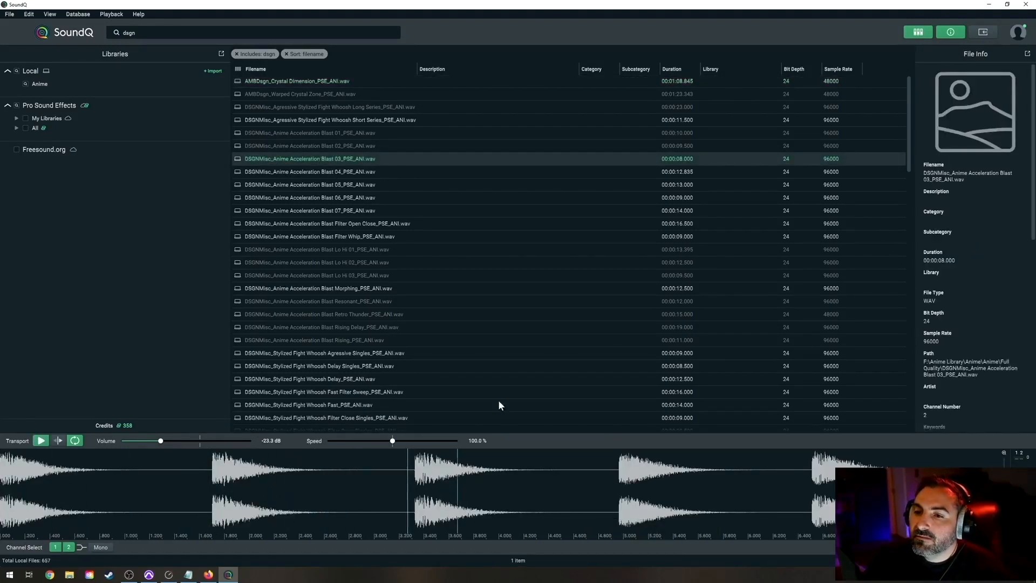
pyautogui.press('space')
pyautogui.click(315, 173)
pyautogui.click(325, 159)
pyautogui.click(326, 145)
pyautogui.click(329, 133)
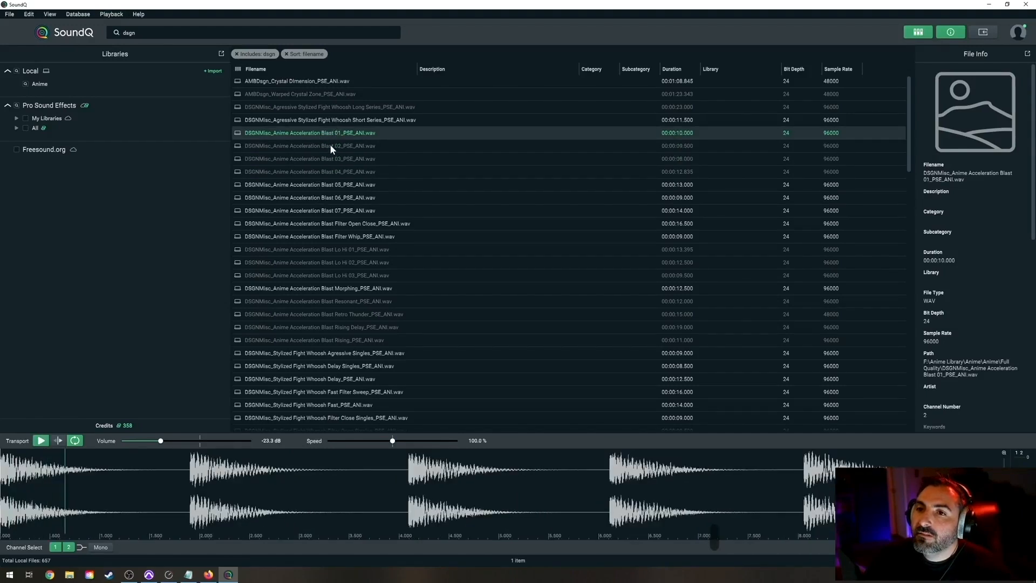
pyautogui.click(329, 146)
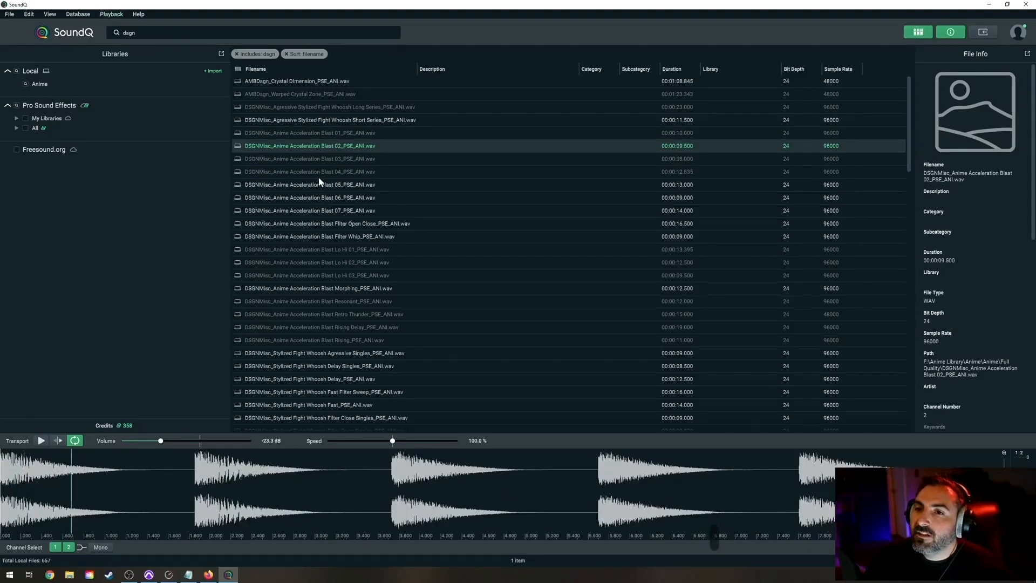
pyautogui.click(322, 172)
pyautogui.click(313, 184)
# Audition Anime Acceleration Blast 06, 07, Filter Open Close, Filter Whip, Lo Hi 01 to 03 and Morphing.
pyautogui.click(320, 197)
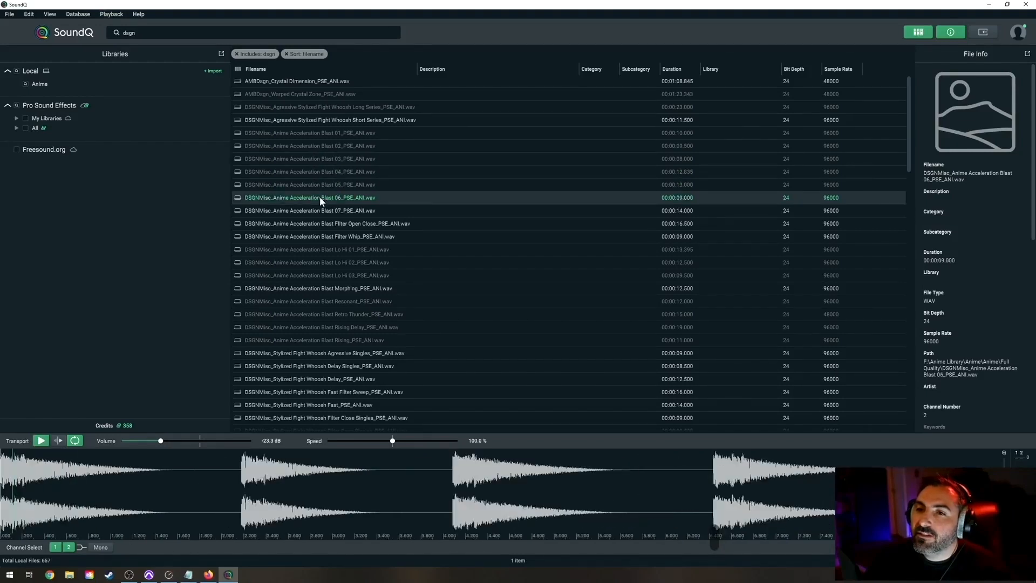
pyautogui.click(319, 212)
pyautogui.click(320, 226)
pyautogui.click(322, 237)
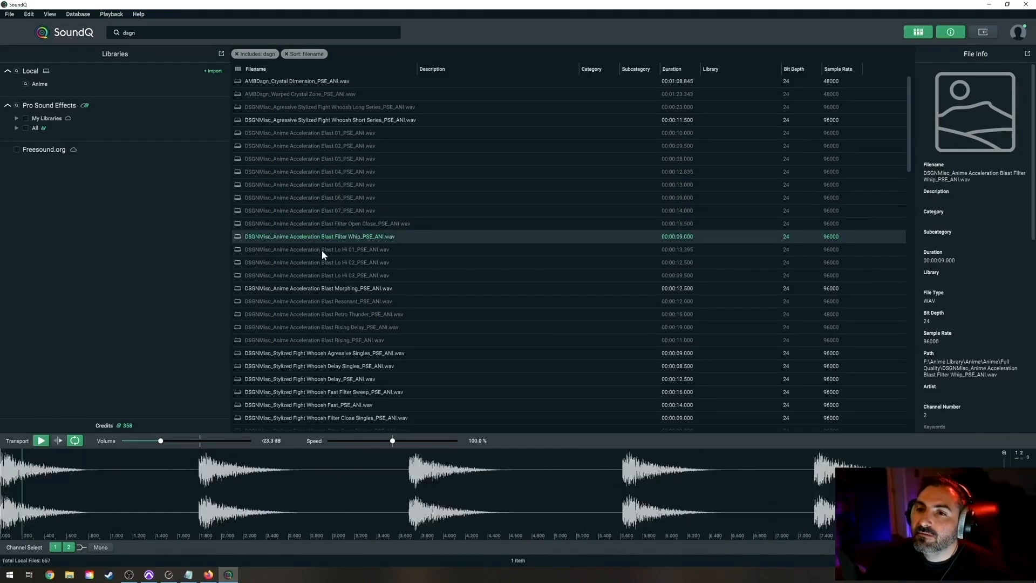
pyautogui.click(322, 252)
pyautogui.click(323, 263)
pyautogui.click(320, 276)
pyautogui.click(318, 288)
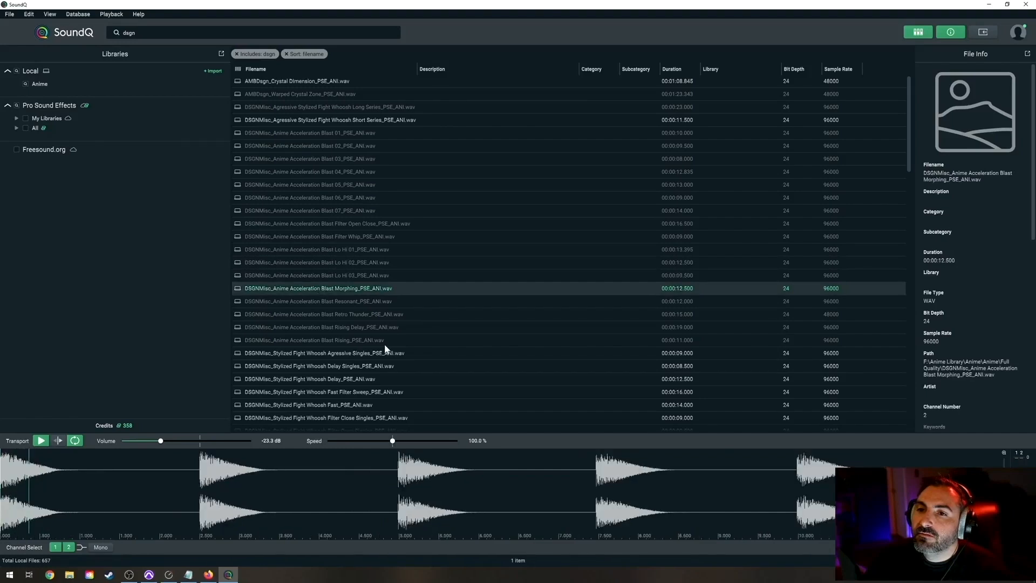
# Audition the Anime Acceleration Blast Resonant, Retro Thunder, Rising Delay and Rising sounds, returning to Resonant.
pyautogui.click(335, 306)
pyautogui.click(335, 314)
pyautogui.click(335, 328)
pyautogui.click(335, 339)
pyautogui.click(343, 314)
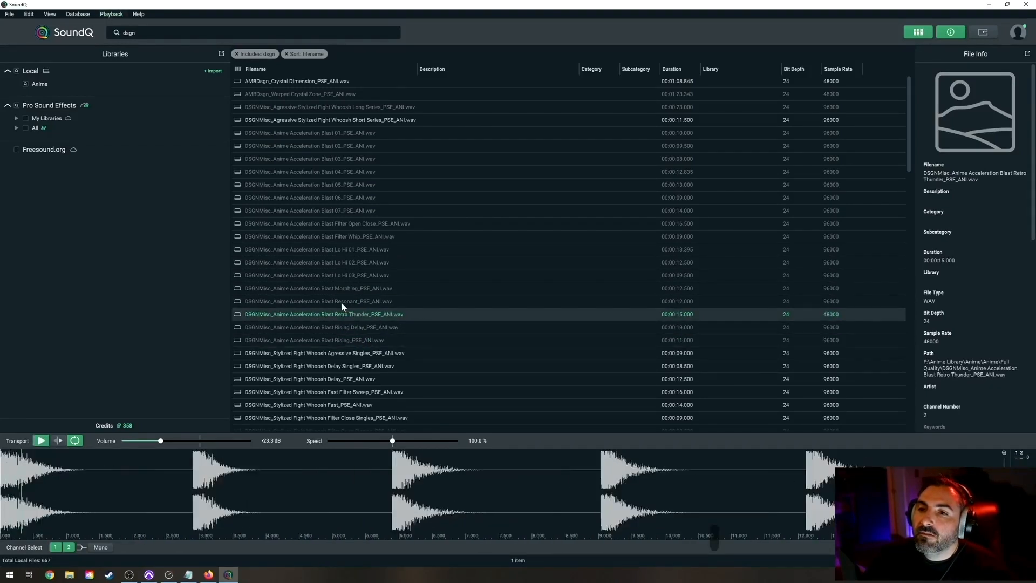
pyautogui.click(341, 301)
pyautogui.press('space')
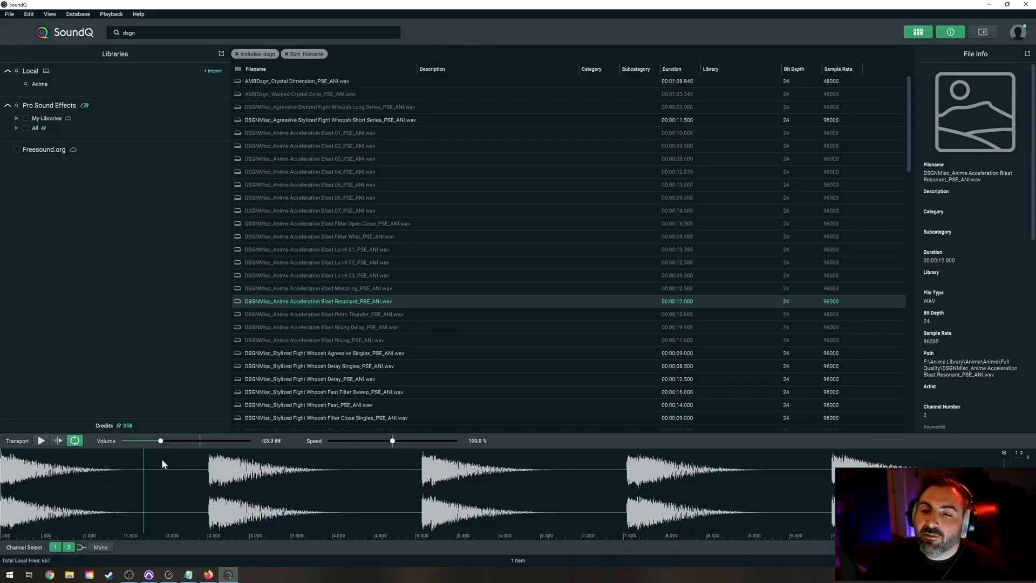
# Select the first blast of Anime Acceleration Blast Resonant, up to about 2.25 s, and send it to aFX 2 at 01:00:07:15 in Pro Tools.
pyautogui.click(9, 468)
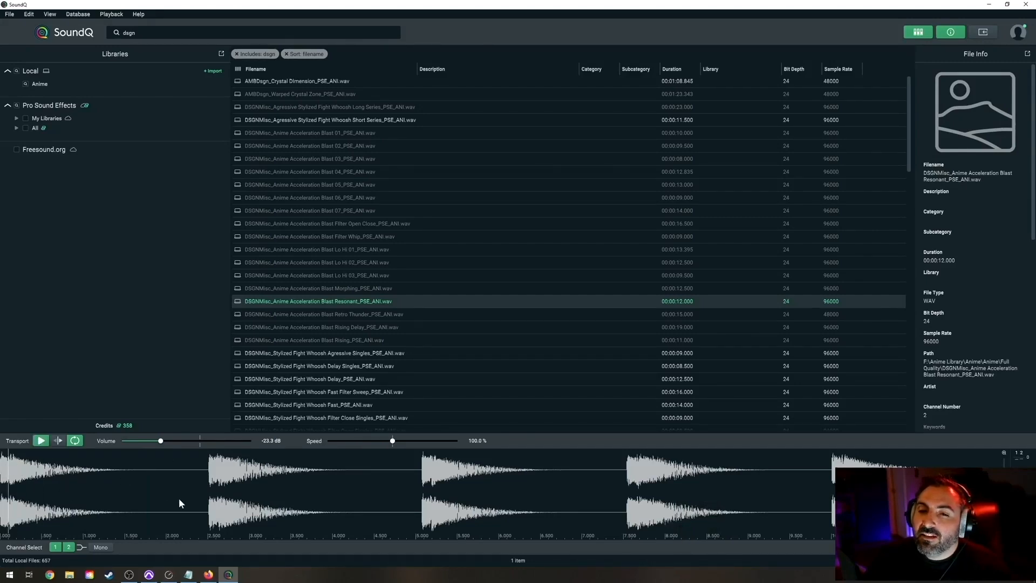
pyautogui.press('space')
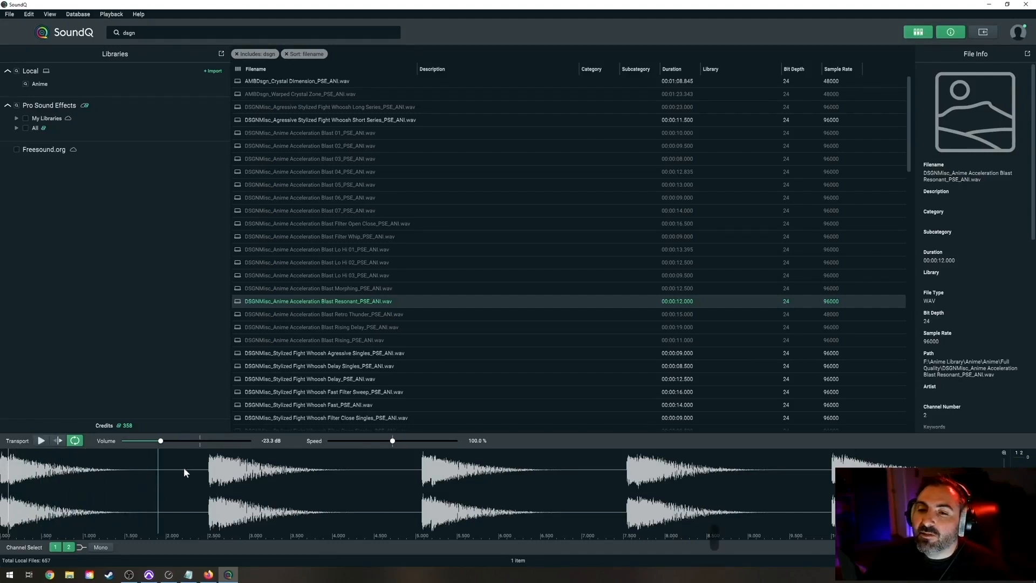
pyautogui.moveTo(193, 477); pyautogui.dragTo(29, 494)
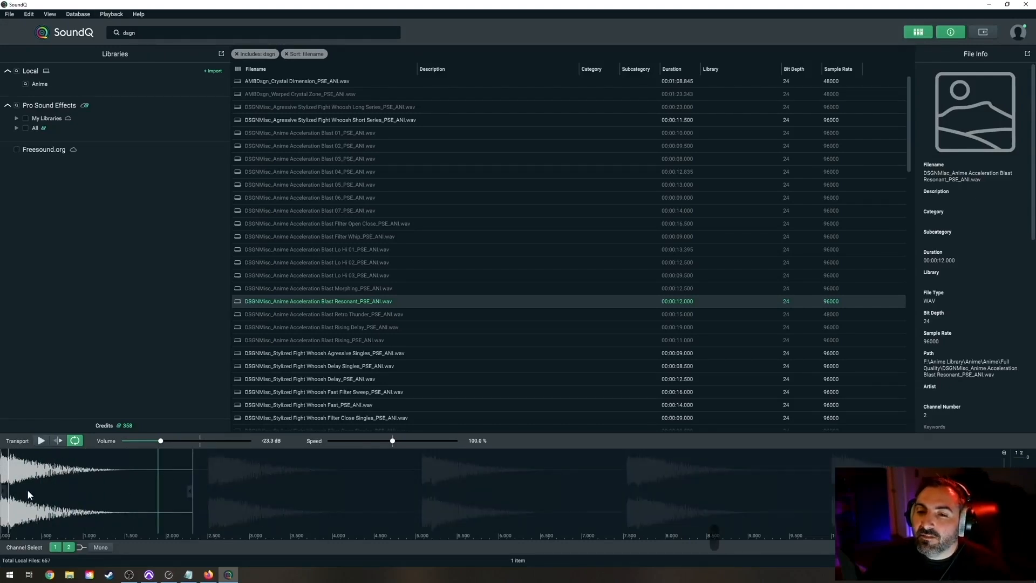
pyautogui.hotkey('alt', 'Tab')
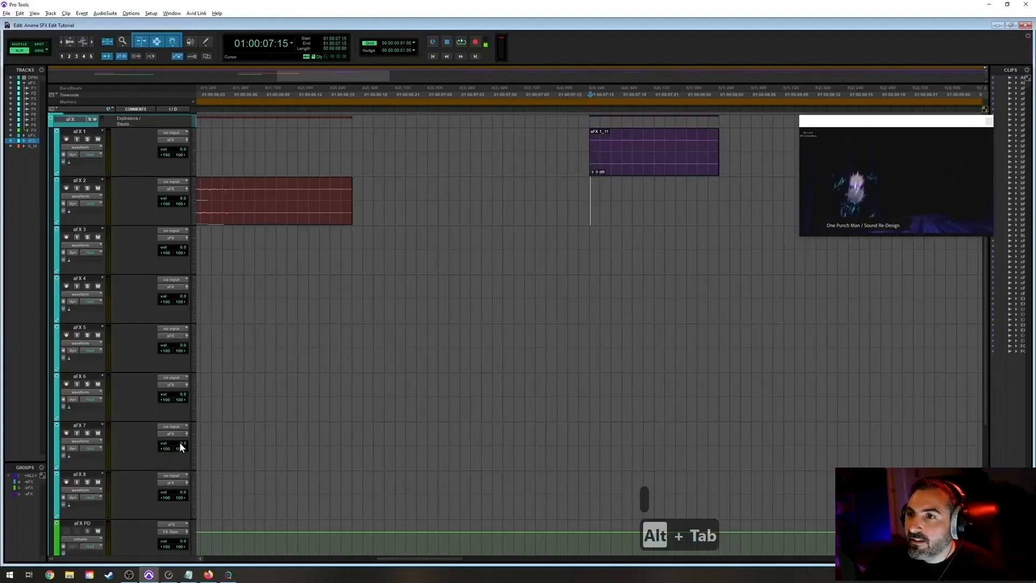
pyautogui.hotkey('alt', 'Tab')
pyautogui.press('s')
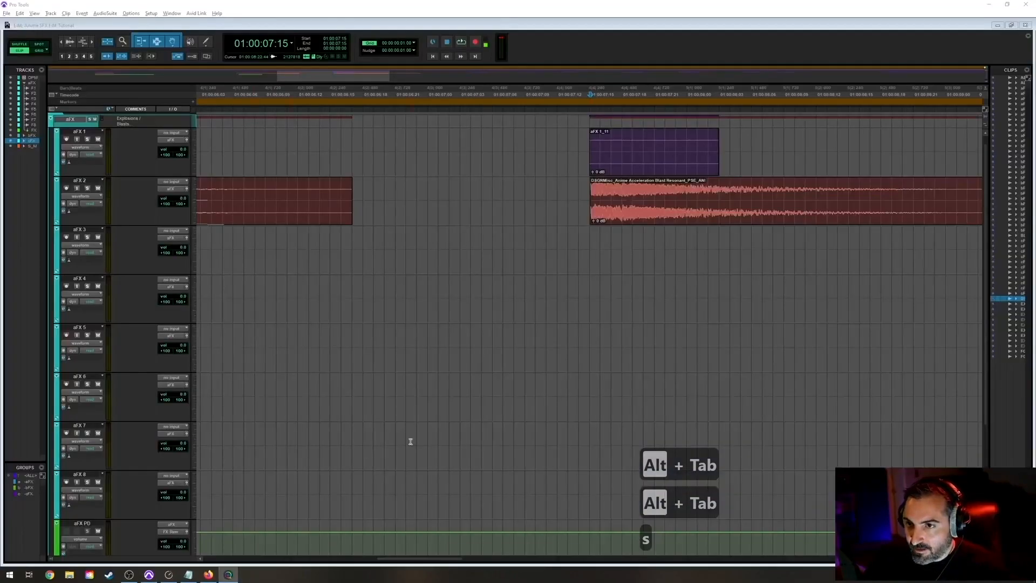
# Play back the resonant blast under aFX 1_11 from 01:00:07:11.
pyautogui.press('r')
pyautogui.press('r')
pyautogui.press('r')
pyautogui.press('r')
pyautogui.press('r')
pyautogui.click(578, 186)
pyautogui.press('space')
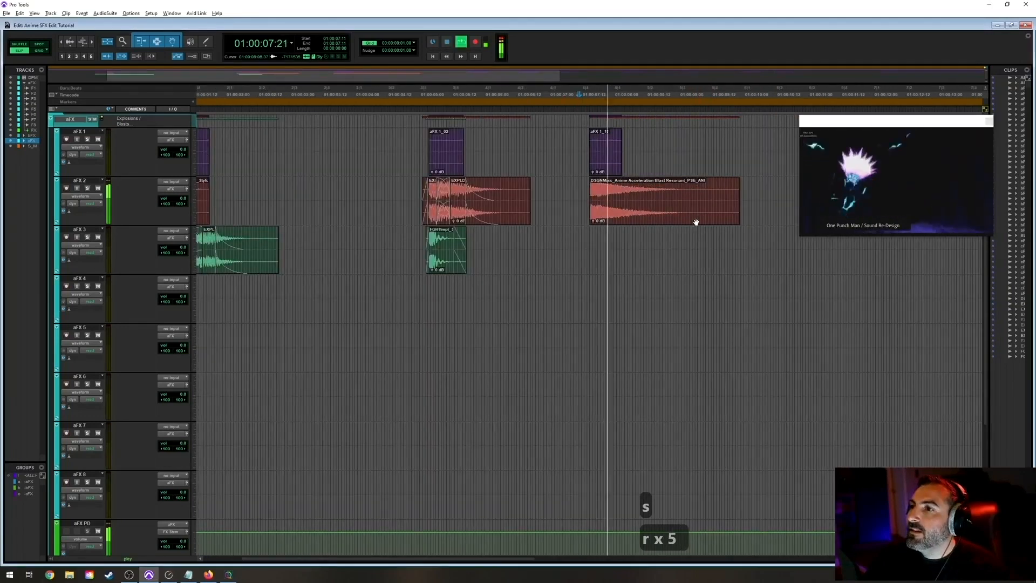
pyautogui.press('space')
# Shorten the tail of the resonant blast on aFX 2 and add a curved fade-out starting at 01:00:08:04.
pyautogui.moveTo(738, 194); pyautogui.dragTo(681, 197)
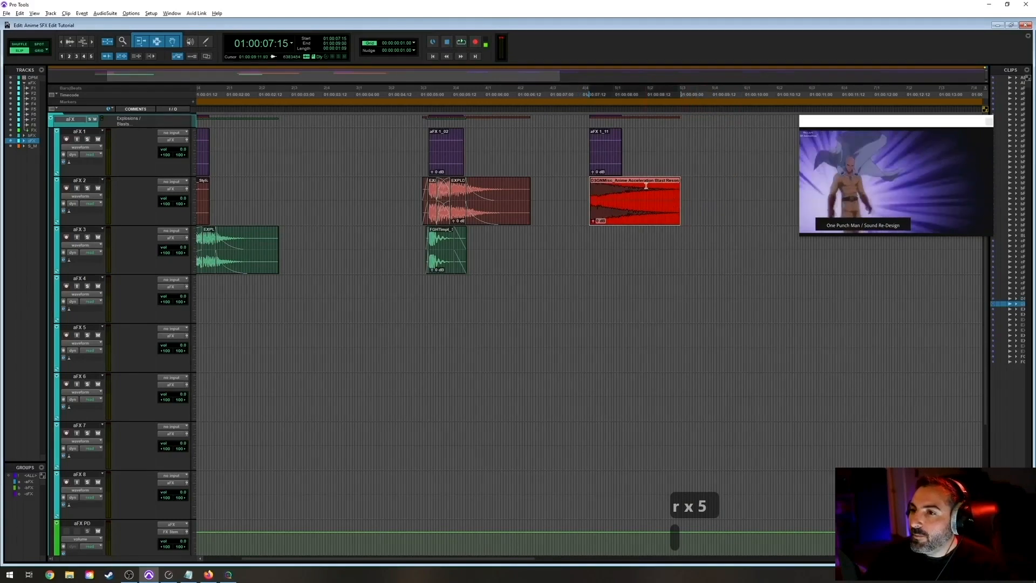
pyautogui.click(627, 186)
pyautogui.press('g')
pyautogui.doubleClick(650, 225)
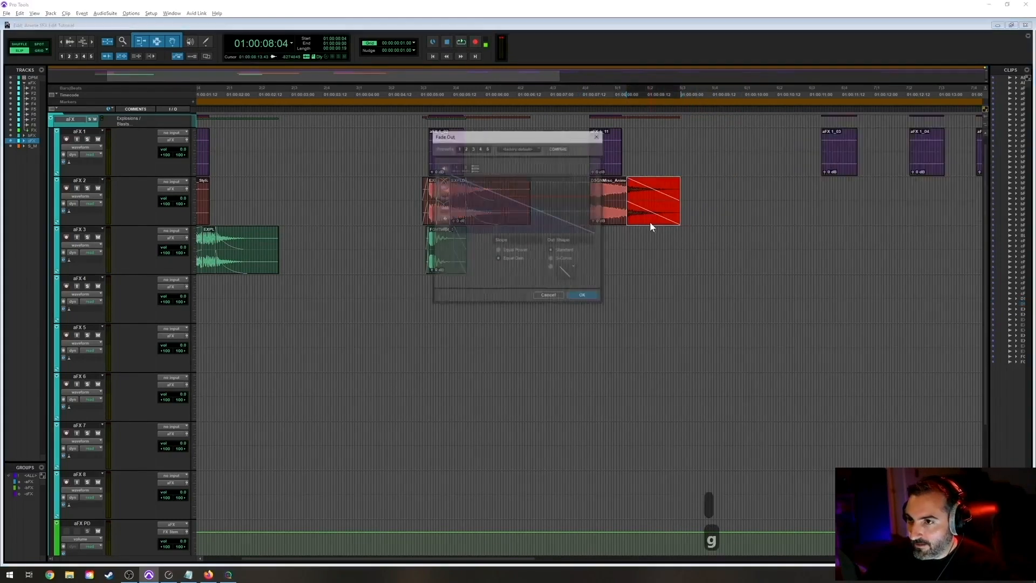
pyautogui.press('Left')
pyautogui.press('Left')
pyautogui.press('Return')
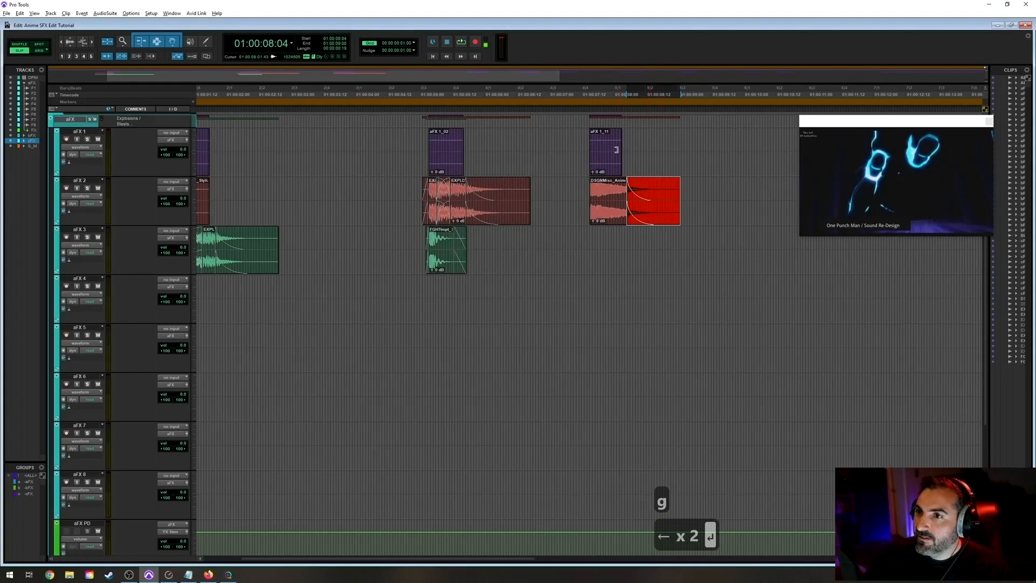
# Move the blast's fade-out earlier to start at 01:00:07:21, playing back the hit between adjustments.
pyautogui.click(584, 187)
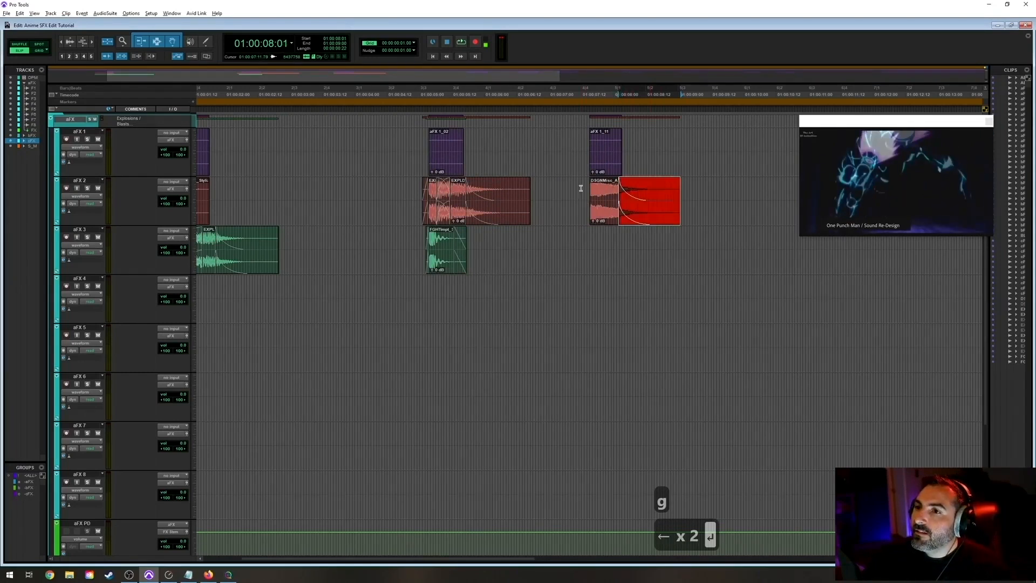
pyautogui.press('space')
pyautogui.press('space')
pyautogui.moveTo(637, 222); pyautogui.dragTo(624, 218)
pyautogui.click(584, 190)
pyautogui.press('space')
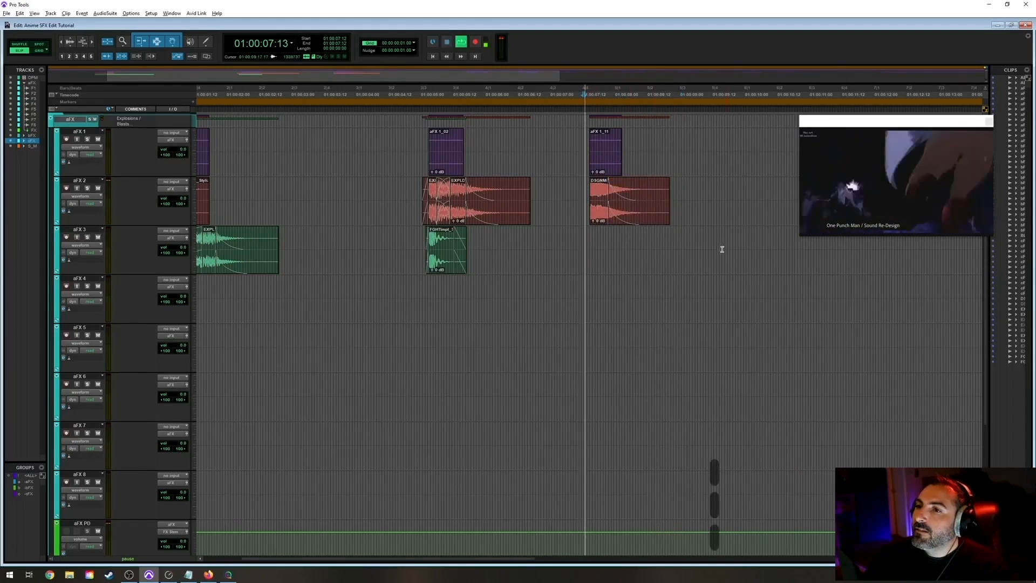
pyautogui.press('space')
pyautogui.moveTo(608, 213); pyautogui.dragTo(677, 189)
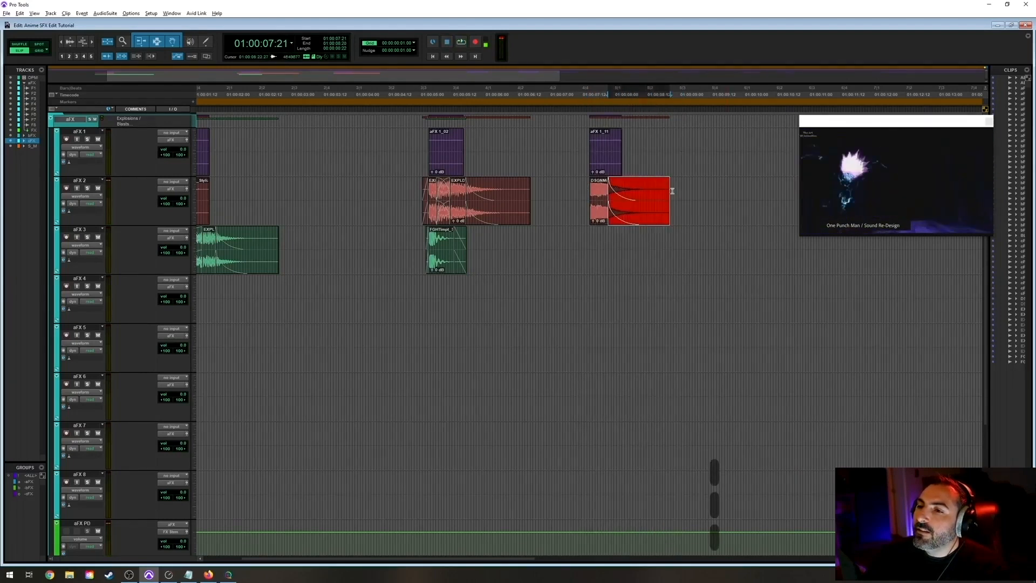
# Trim the end of the resonant blast to 01:00:08:13, save the session and play back the hit.
pyautogui.click(649, 190)
pyautogui.press('s')
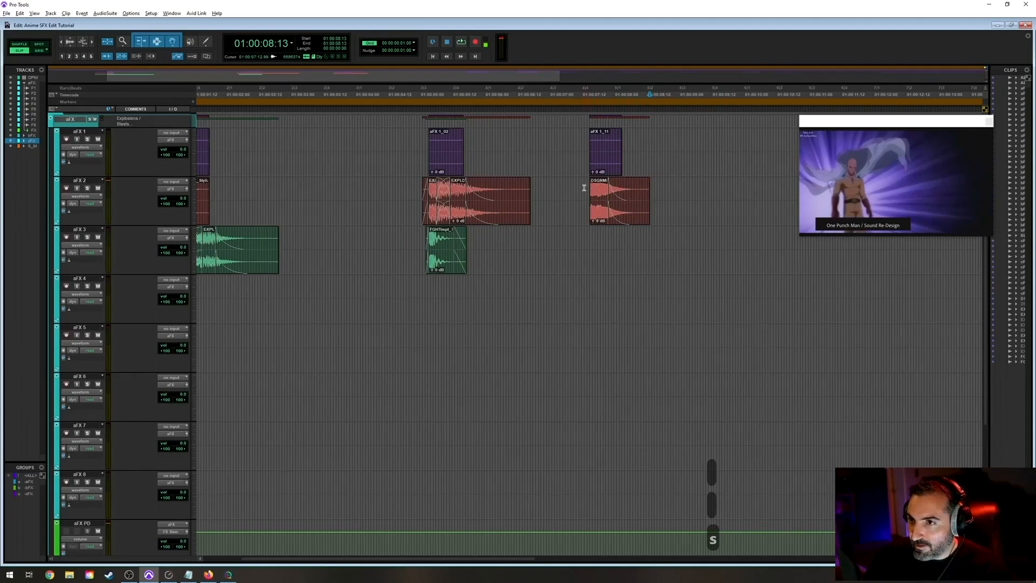
pyautogui.hotkey('ctrl', 's')
pyautogui.press('t')
pyautogui.press('t')
pyautogui.press('r')
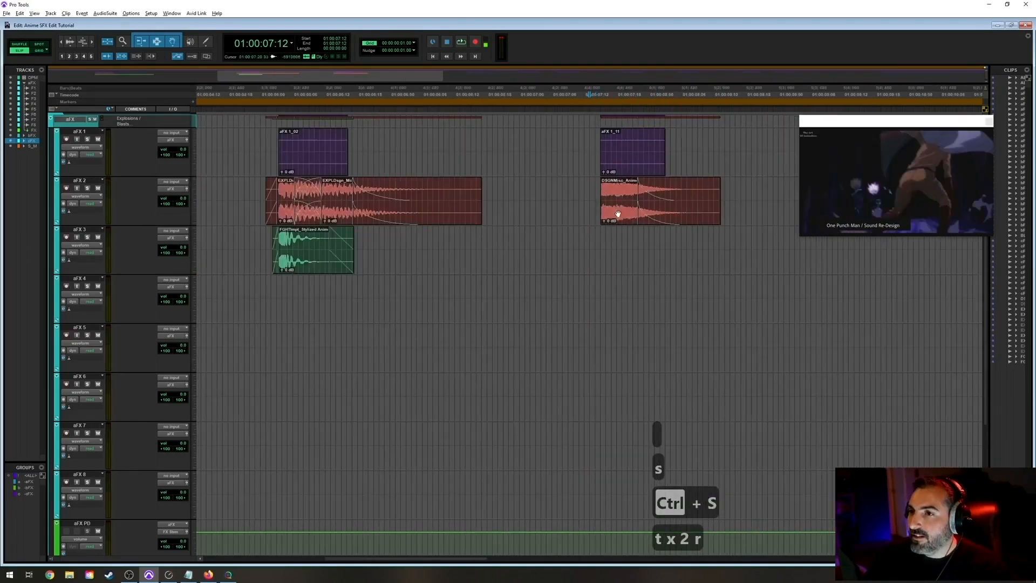
pyautogui.press('space')
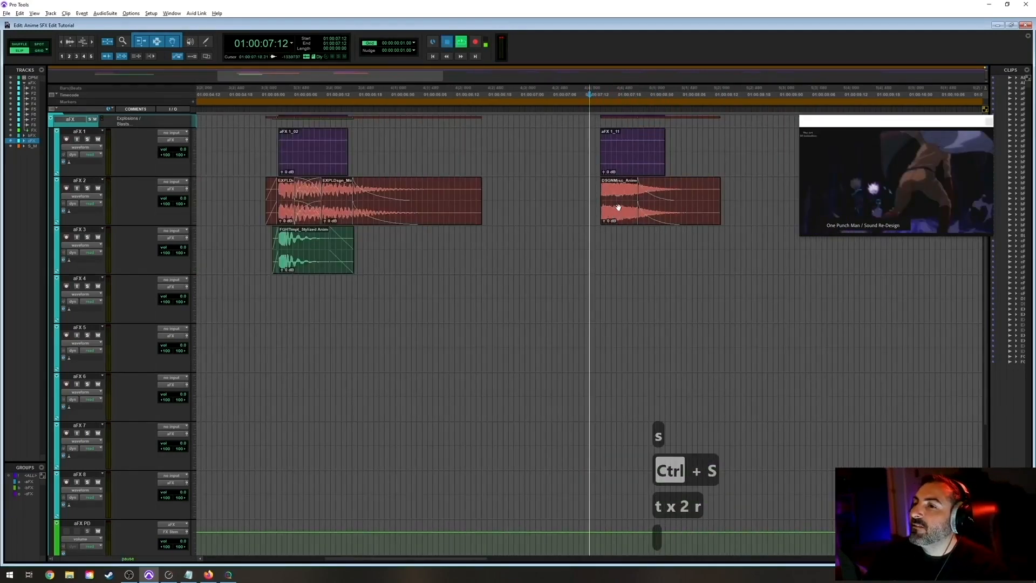
pyautogui.press('space')
# Shift the resonant blast's fade-out slightly later and play back the hit under aFX 1_11.
pyautogui.moveTo(664, 220); pyautogui.dragTo(676, 219)
pyautogui.click(595, 191)
pyautogui.press('r')
pyautogui.press('t')
pyautogui.press('space')
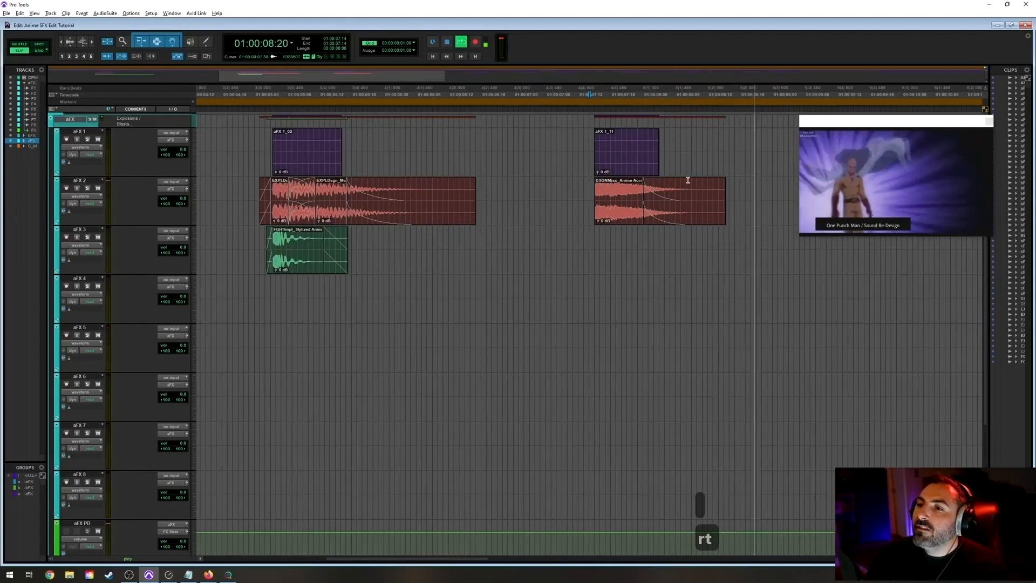
pyautogui.press('space')
# Start the blast's fade-out slightly earlier, extend the clip's tail and play back the hit.
pyautogui.moveTo(644, 190); pyautogui.dragTo(630, 190)
pyautogui.click(582, 183)
pyautogui.press('space')
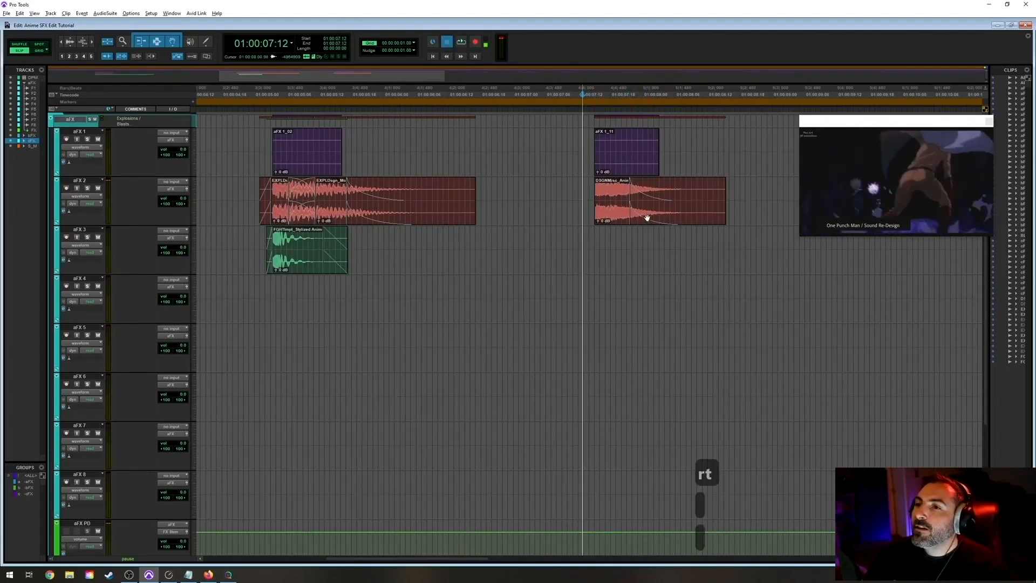
pyautogui.moveTo(724, 186); pyautogui.dragTo(765, 184)
pyautogui.press('space')
pyautogui.press('r')
pyautogui.press('r')
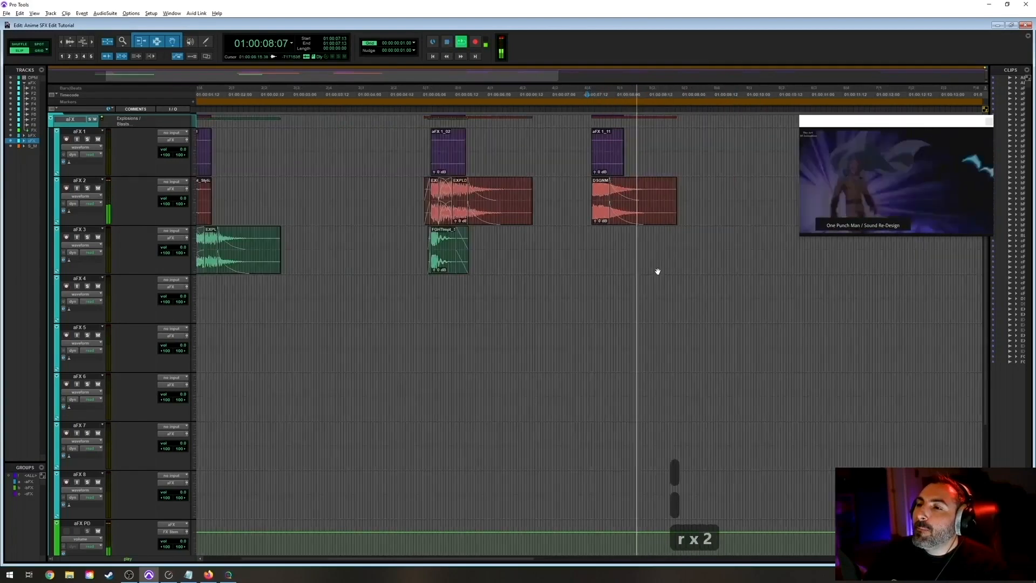
pyautogui.press('r')
pyautogui.press('space')
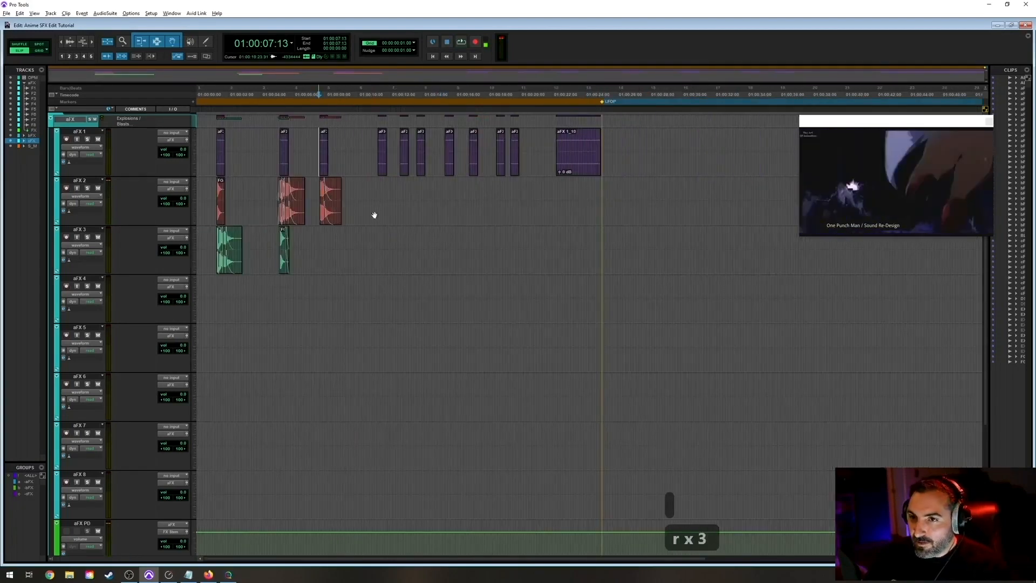
# Play back the next run of marked hits from 01:00:11:02, just before aFX 1_03.
pyautogui.click(366, 183)
pyautogui.press('t')
pyautogui.press('t')
pyautogui.press('r')
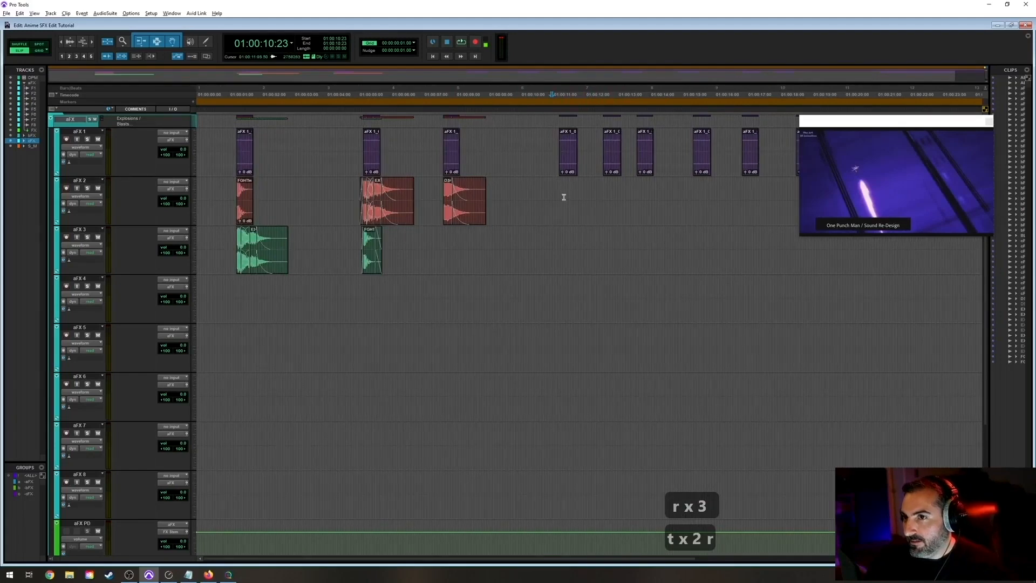
pyautogui.click(563, 197)
pyautogui.press('t')
pyautogui.press('t')
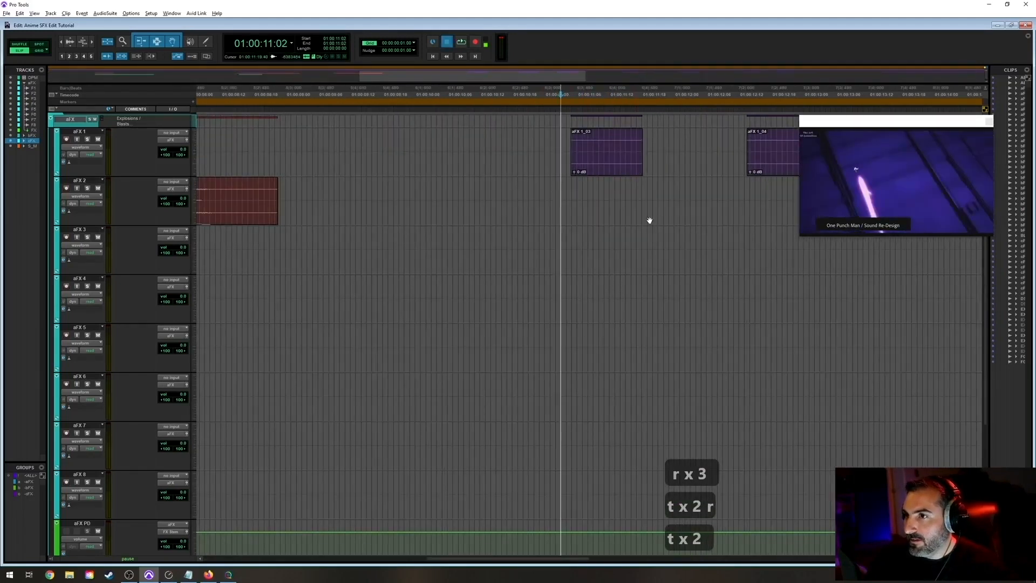
pyautogui.press('r')
pyautogui.press('space')
pyautogui.press('r')
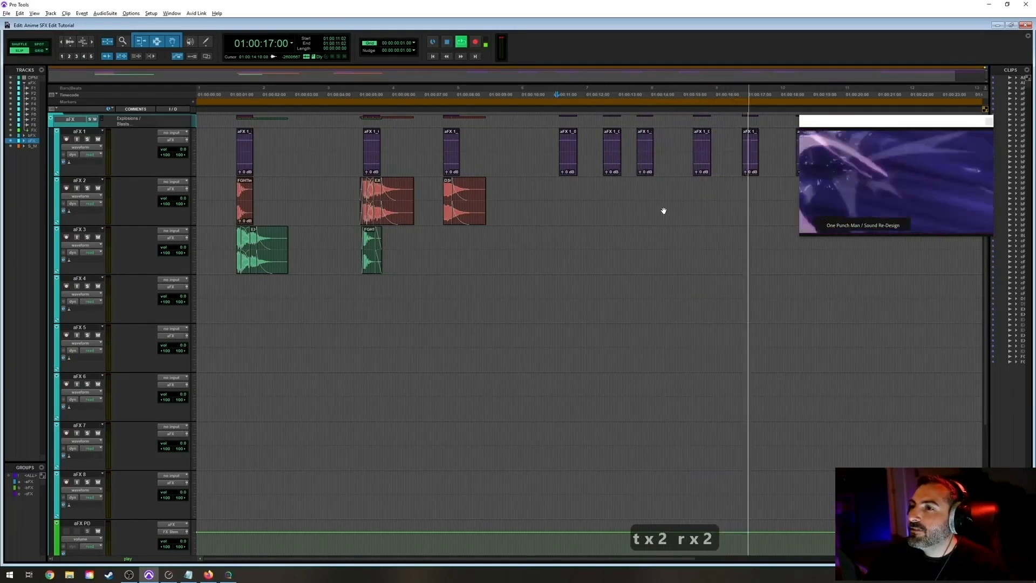
pyautogui.press('space')
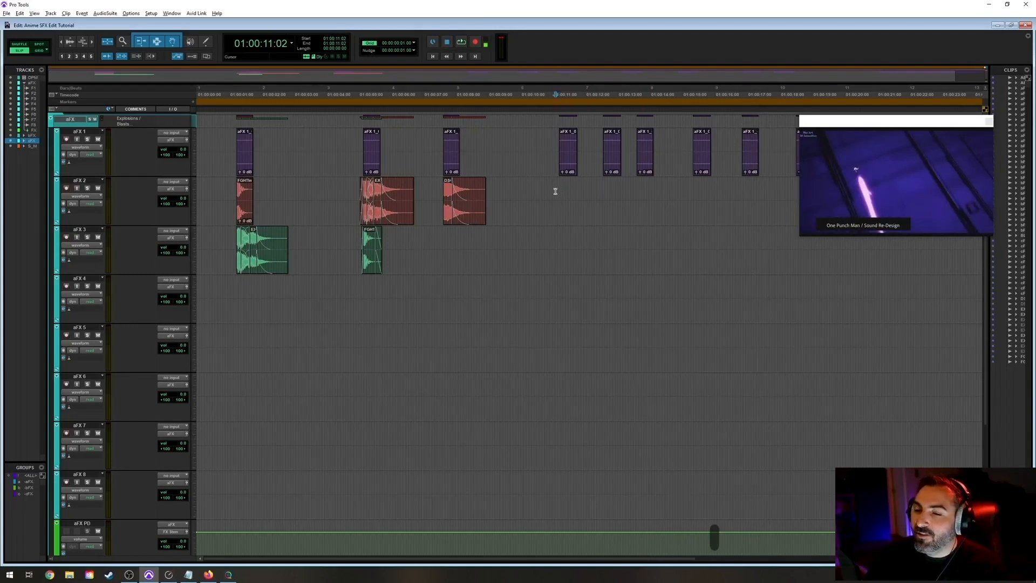
# Send the whole Anime Acceleration Blast Resonant file from SoundQ to aFX 2 at 01:00:10:20 in Pro Tools.
pyautogui.click(548, 192)
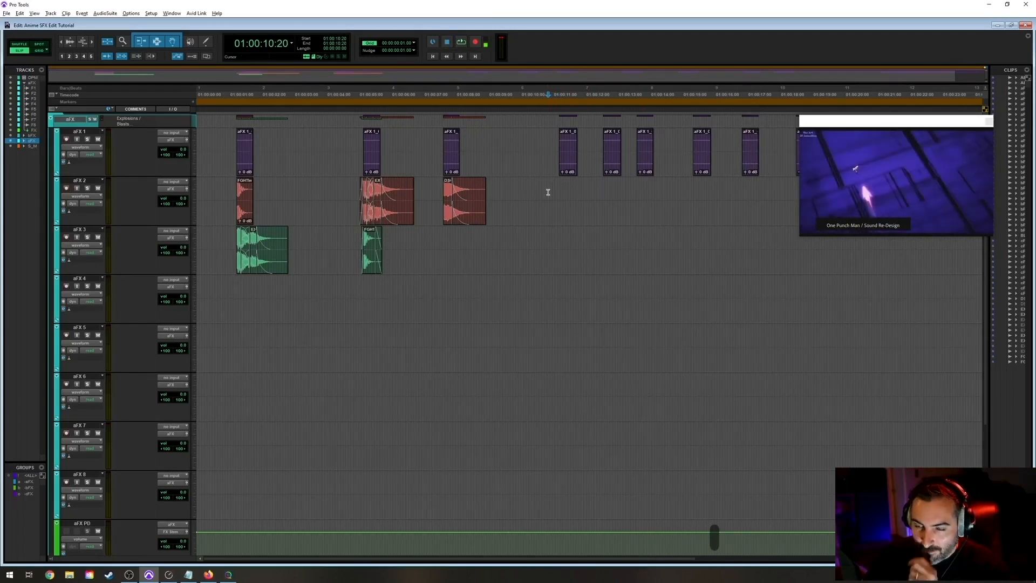
pyautogui.hotkey('alt', 'Tab')
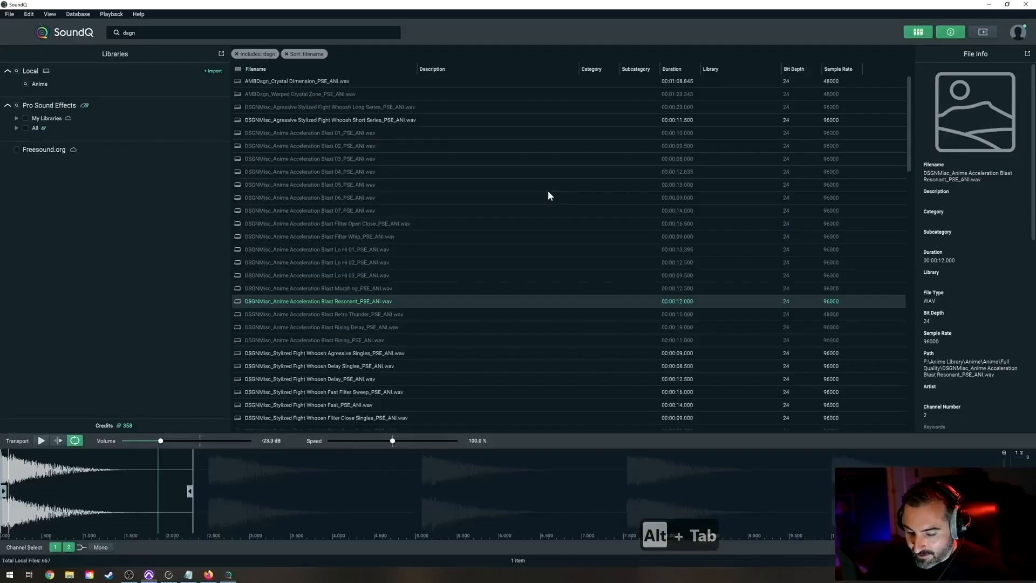
pyautogui.moveTo(192, 491); pyautogui.dragTo(969, 491)
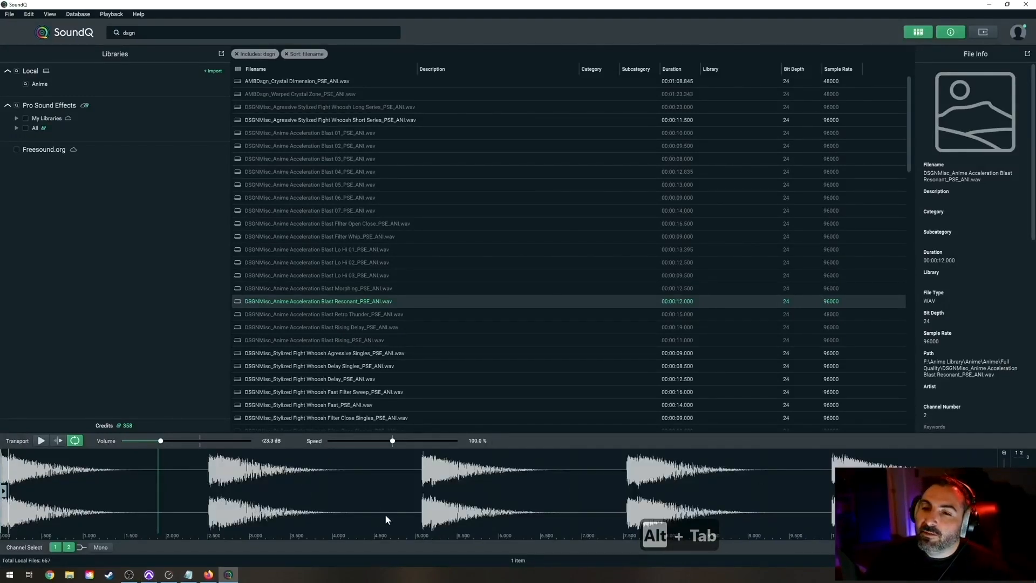
pyautogui.click(364, 500)
pyautogui.press('space')
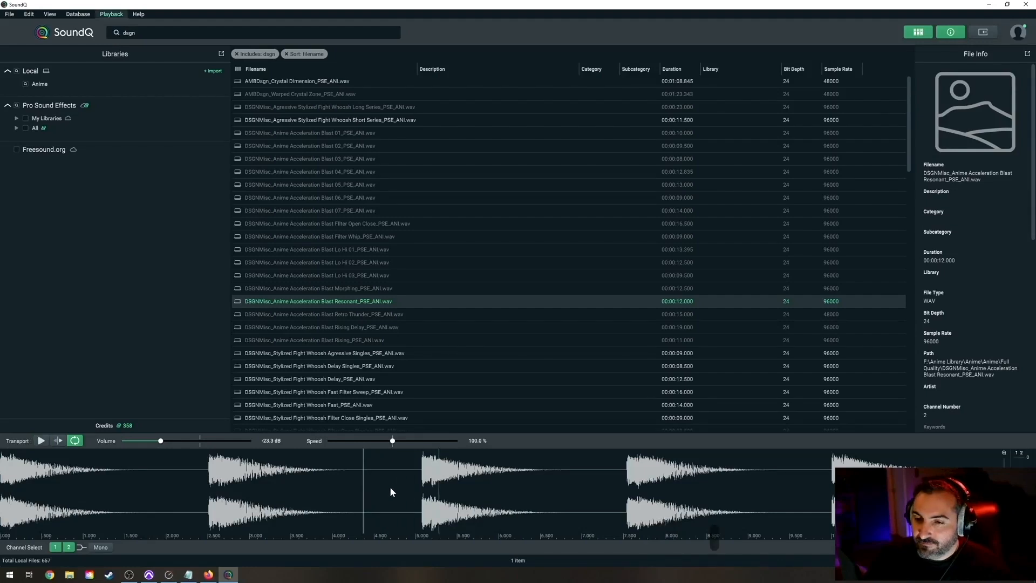
pyautogui.press('s')
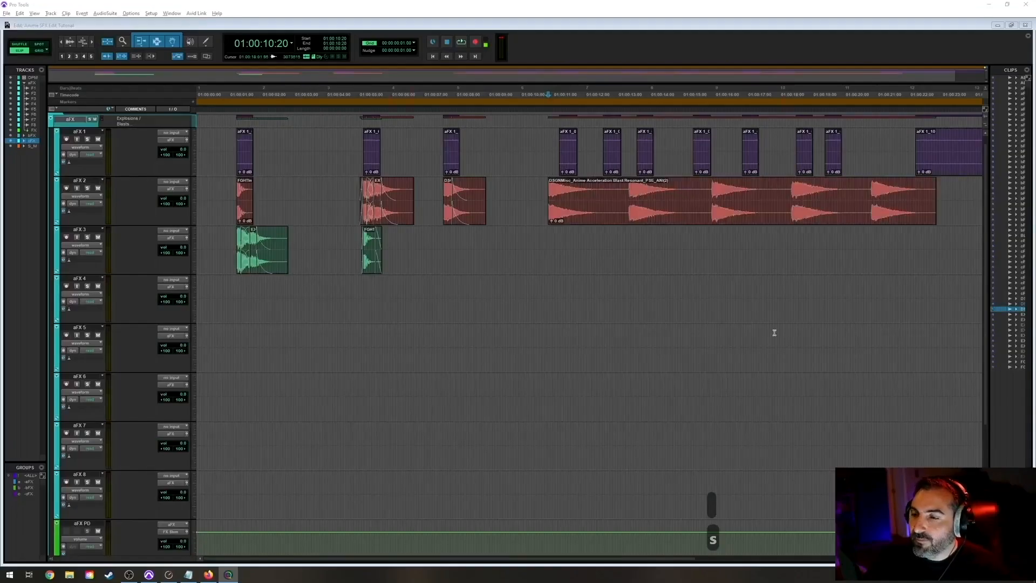
# Split the long resonant clip at its second blast, 01:00:13:08, and move the video window up off the clips.
pyautogui.click(617, 200)
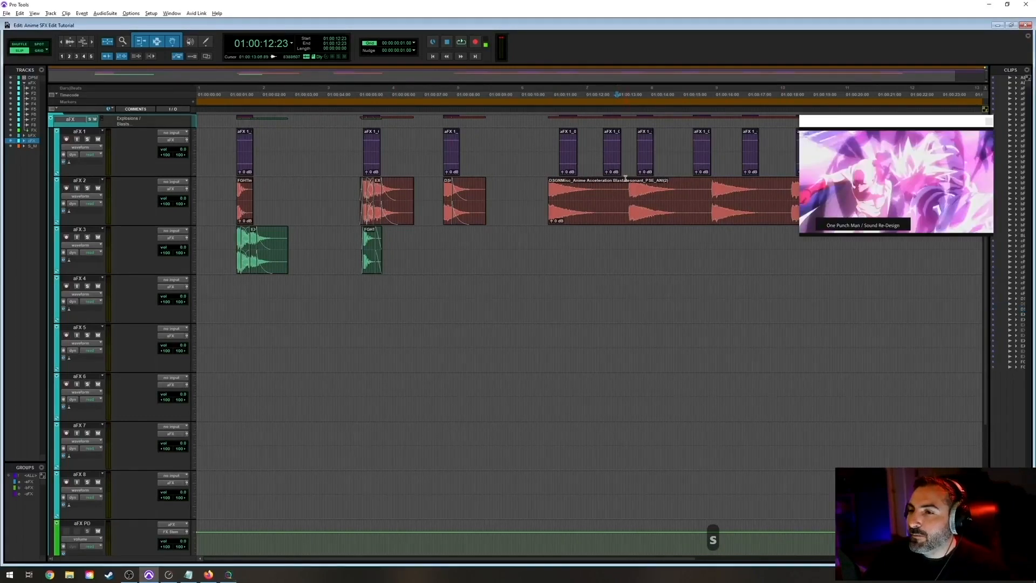
pyautogui.click(622, 190)
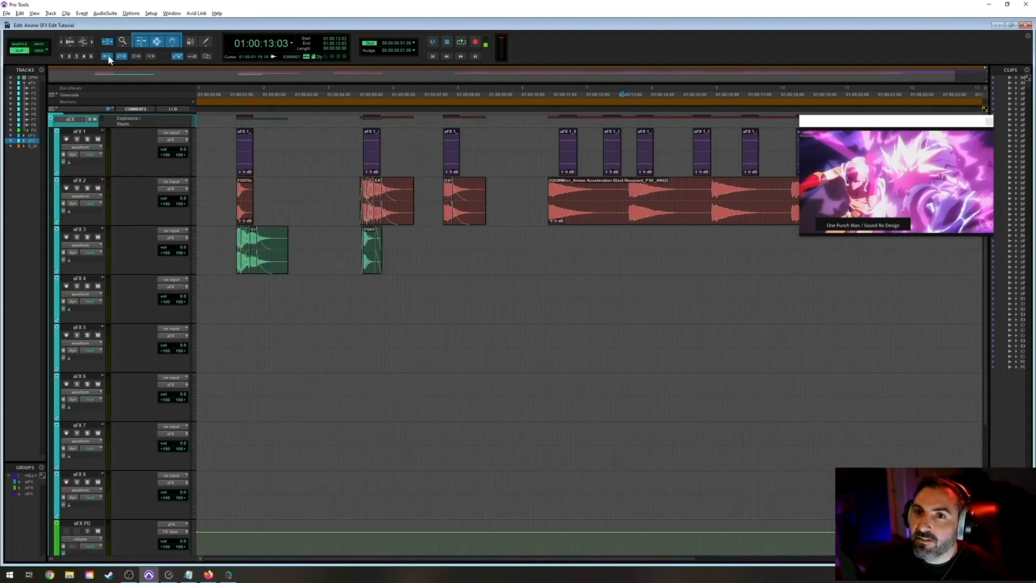
pyautogui.press('Tab')
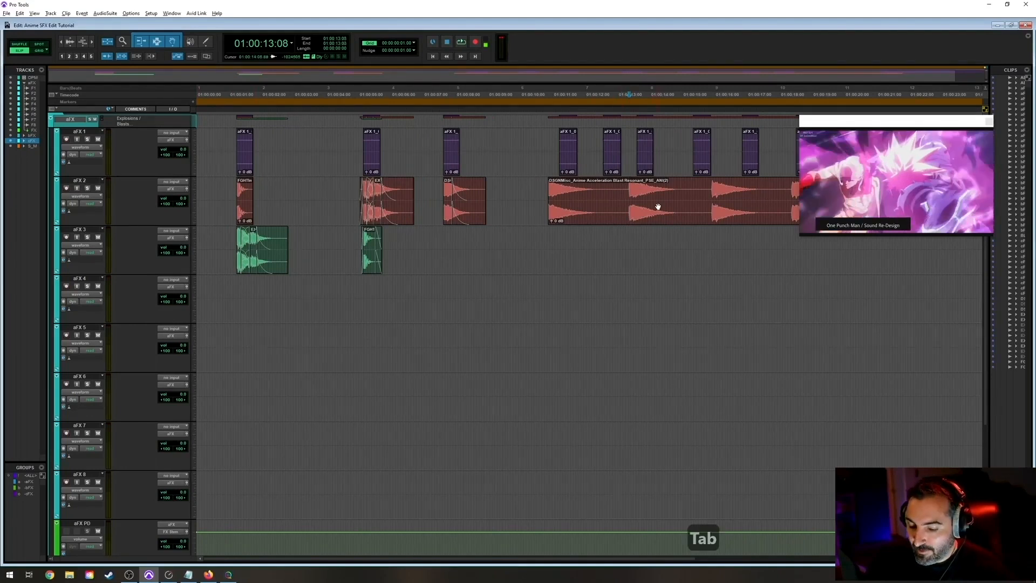
pyautogui.hotkey('ctrl', 'e')
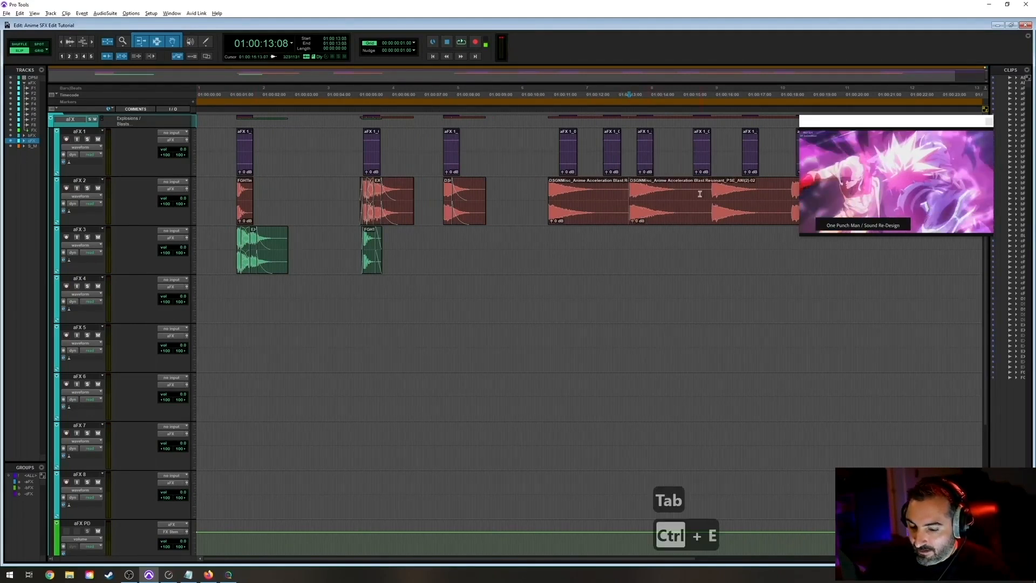
pyautogui.press('Tab')
pyautogui.moveTo(862, 126); pyautogui.dragTo(877, 43)
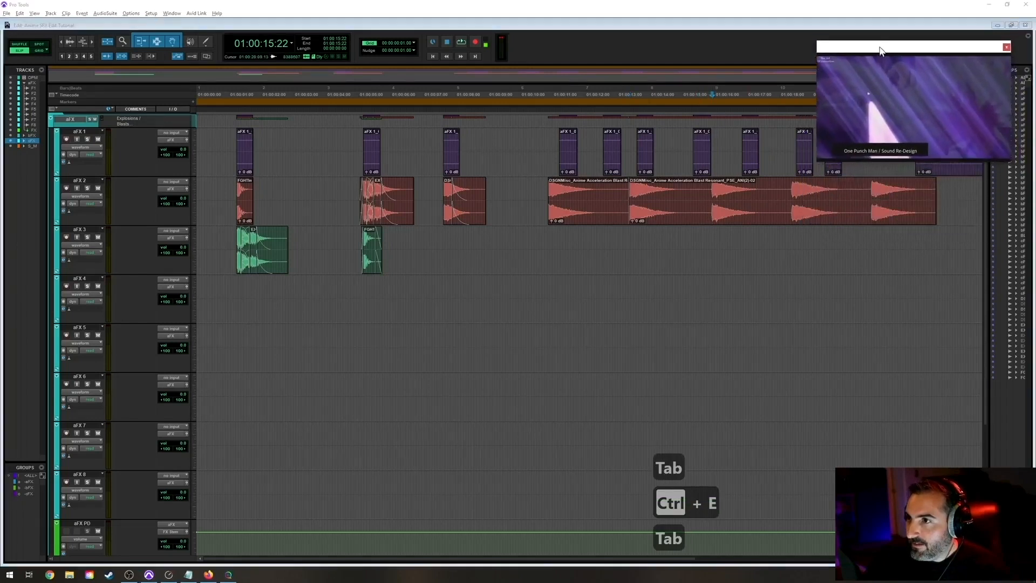
pyautogui.press('Tab')
pyautogui.press('Tab')
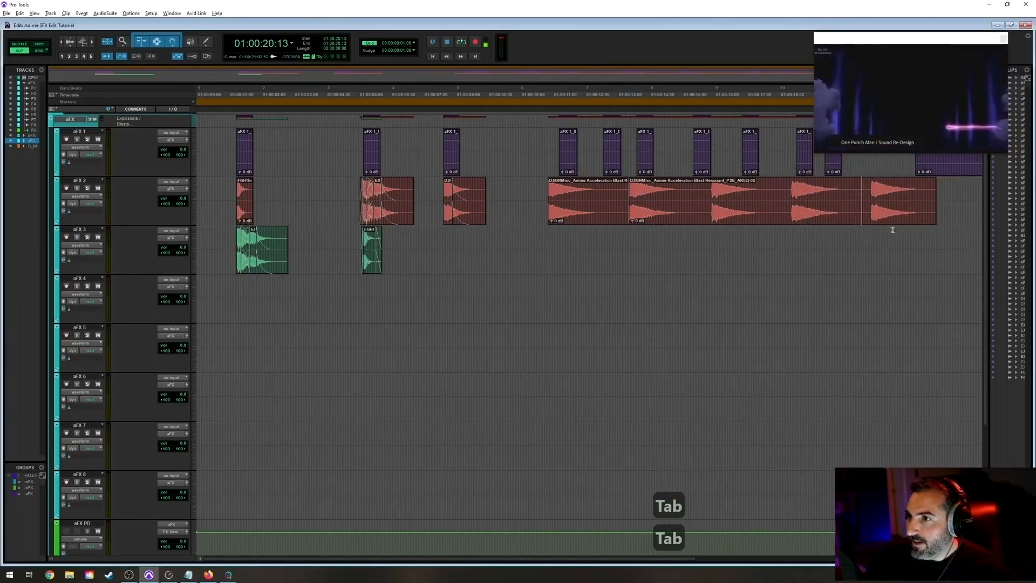
# Split the resonant clip at its third, fourth and fifth blasts, at 01:00:15:22, 01:00:18:09 and 01:00:20:20.
pyautogui.click(701, 189)
pyautogui.press('Tab')
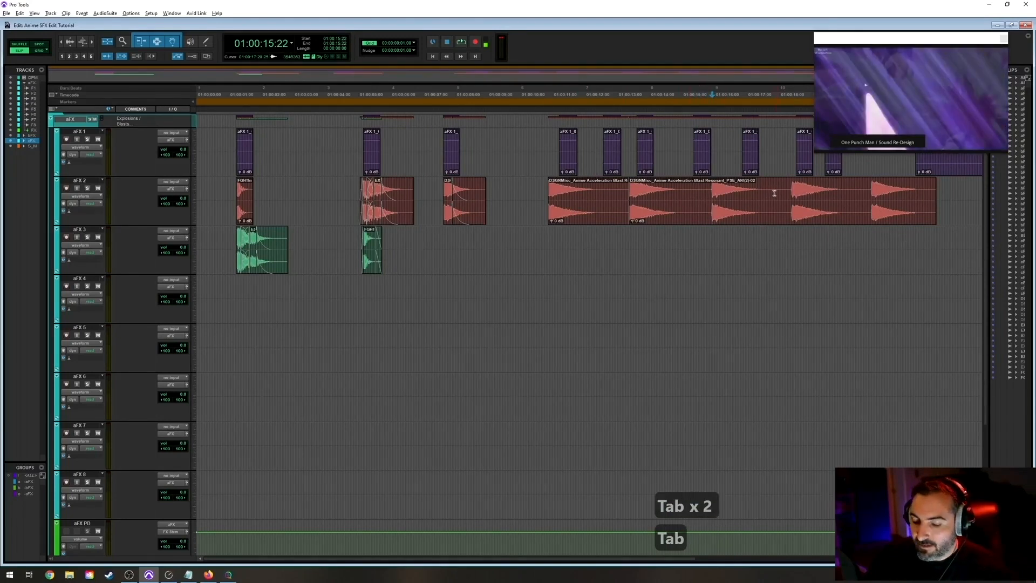
pyautogui.hotkey('ctrl', 'e')
pyautogui.press('Tab')
pyautogui.hotkey('ctrl', 'e')
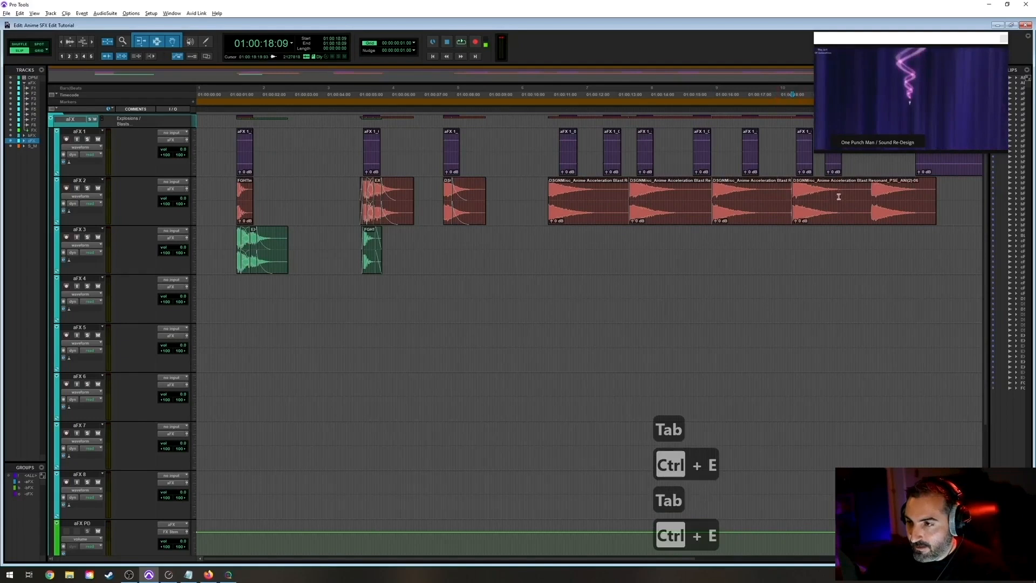
pyautogui.press('Tab')
pyautogui.hotkey('ctrl', 'e')
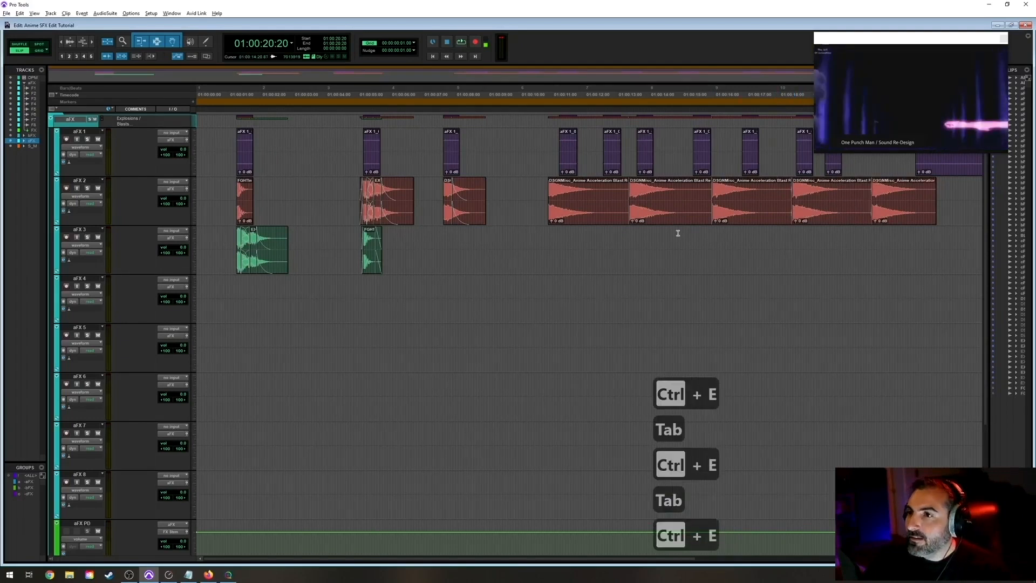
# Move the second and fourth resonant blasts down to aFX 3, keeping their timing.
pyautogui.moveTo(659, 219); pyautogui.dragTo(663, 252)
pyautogui.doubleClick(824, 218)
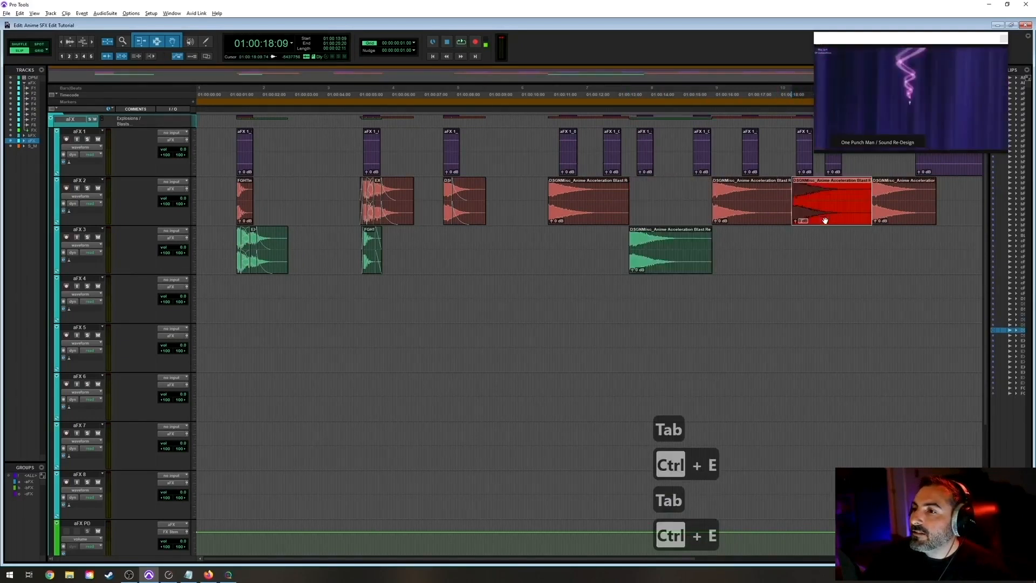
pyautogui.click(526, 223)
pyautogui.moveTo(818, 215); pyautogui.dragTo(840, 257)
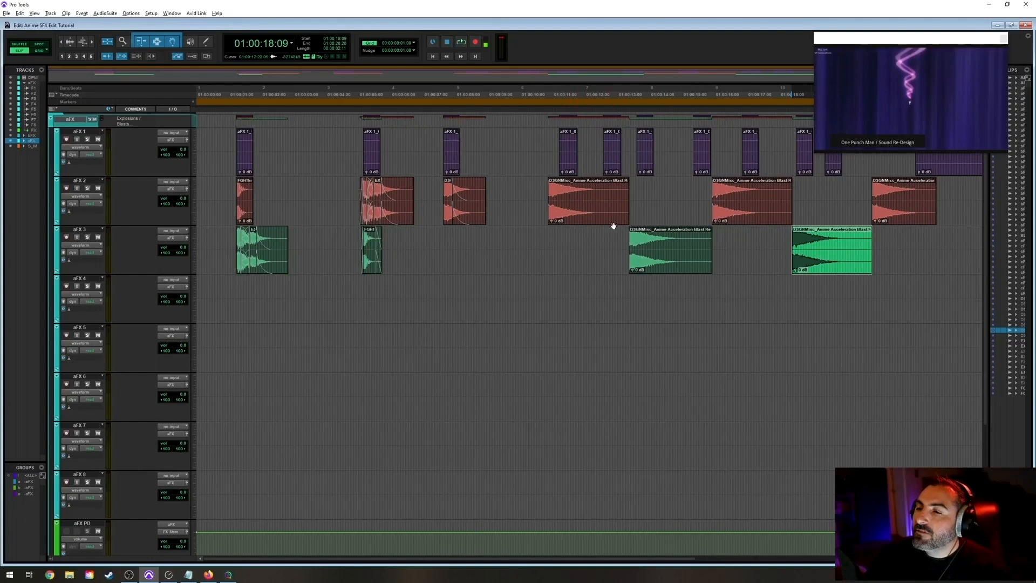
# Align the first resonant blast on aFX 2 with the start of aFX 1_03 at 01:00:11:04.
pyautogui.click(568, 164)
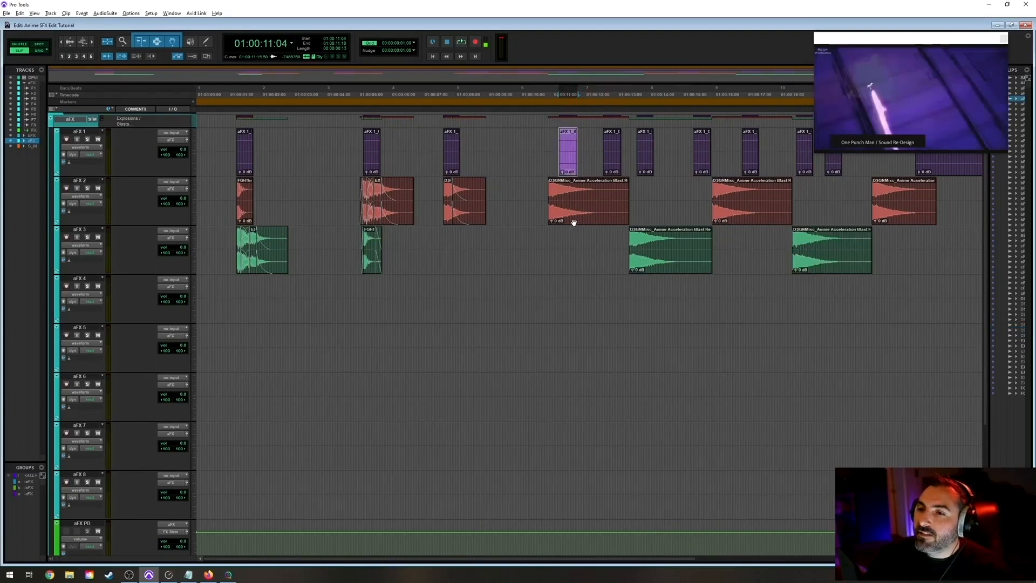
pyautogui.moveTo(582, 219); pyautogui.dragTo(593, 220)
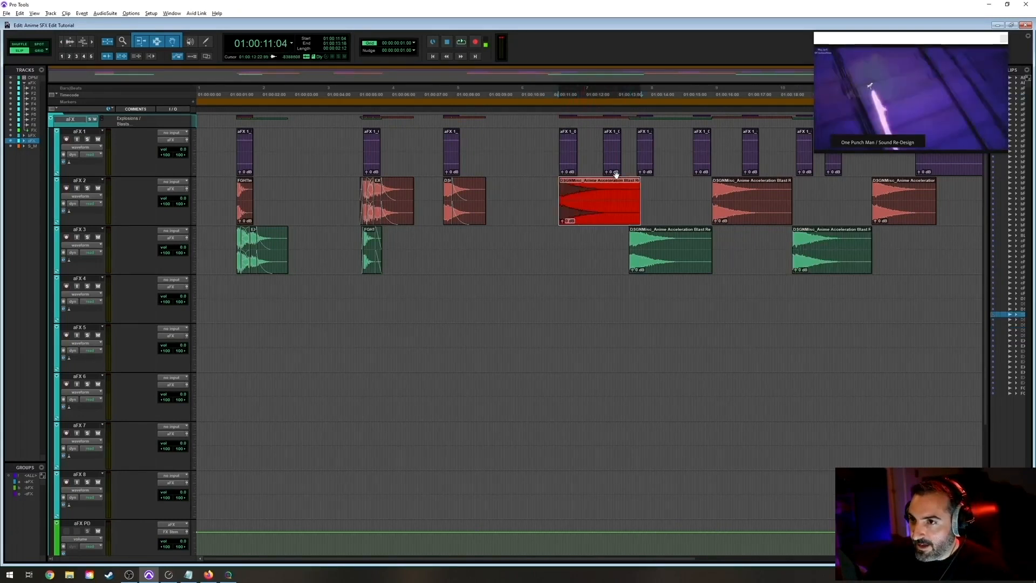
# Align the second resonant blast on aFX 3 with aFX 1_04 at 01:00:12:13 and the third on aFX 2 with aFX 1_05 at 01:00:13:14.
pyautogui.click(613, 166)
pyautogui.moveTo(657, 264); pyautogui.dragTo(631, 265)
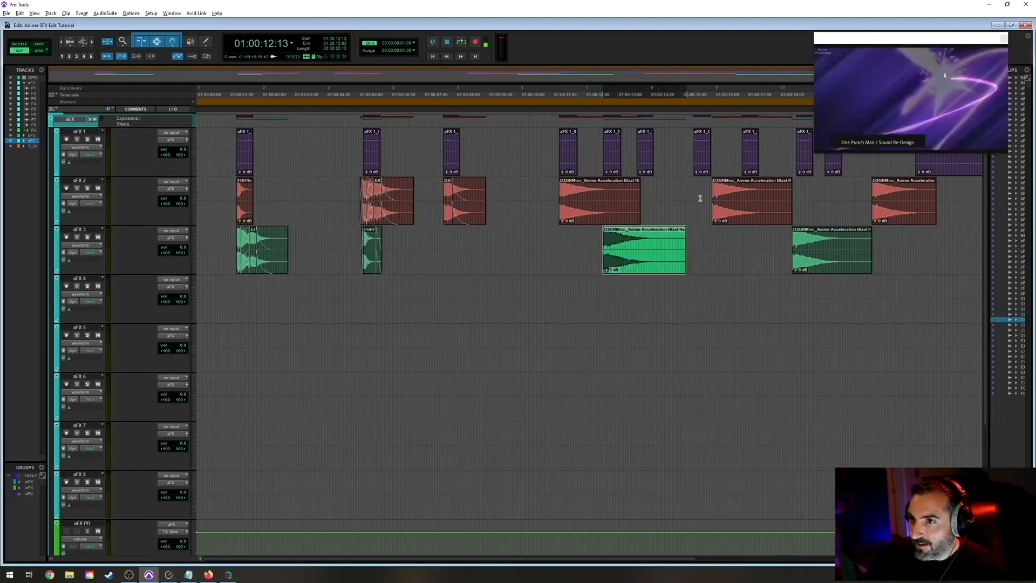
pyautogui.click(646, 169)
pyautogui.keyDown('super'); pyautogui.click(730, 219); pyautogui.keyUp('super')
# Align the fourth resonant blast on aFX 3 with the hit at 01:00:15:08 and the fifth on aFX 2 with the hit at 01:00:16:20.
pyautogui.click(705, 167)
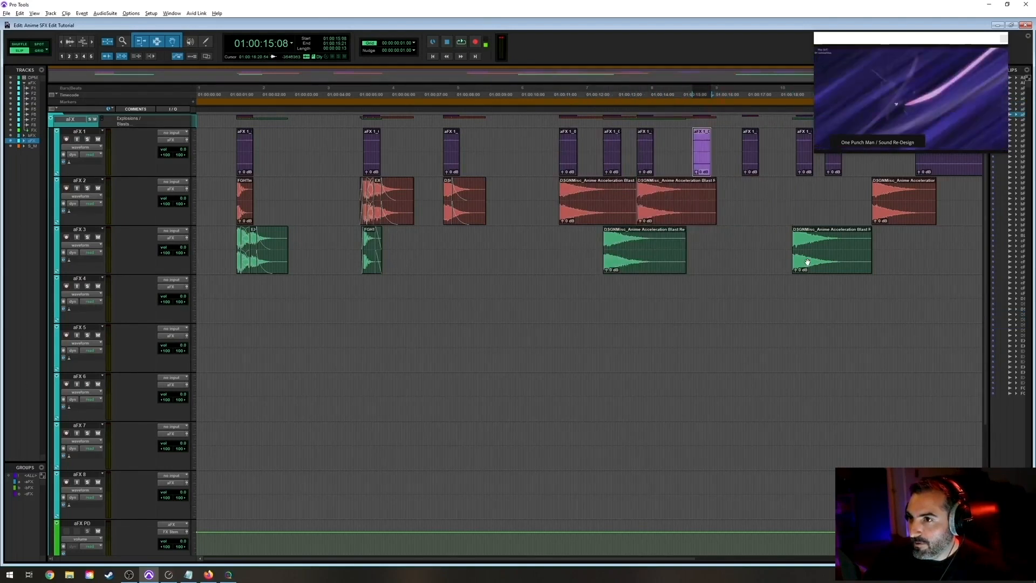
pyautogui.keyDown('super'); pyautogui.click(807, 262); pyautogui.keyUp('super')
pyautogui.click(753, 171)
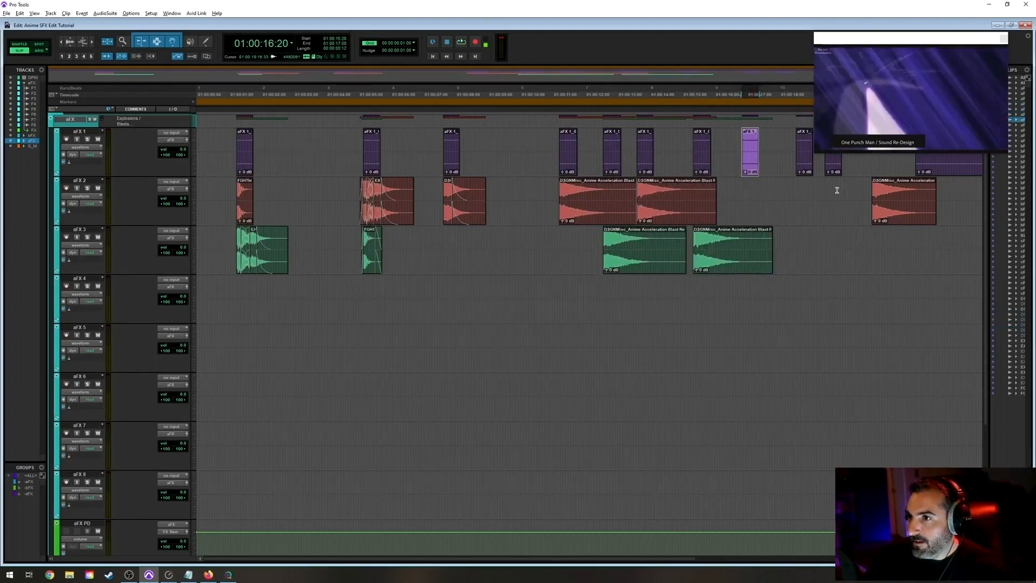
pyautogui.keyDown('super'); pyautogui.click(885, 221); pyautogui.keyUp('super')
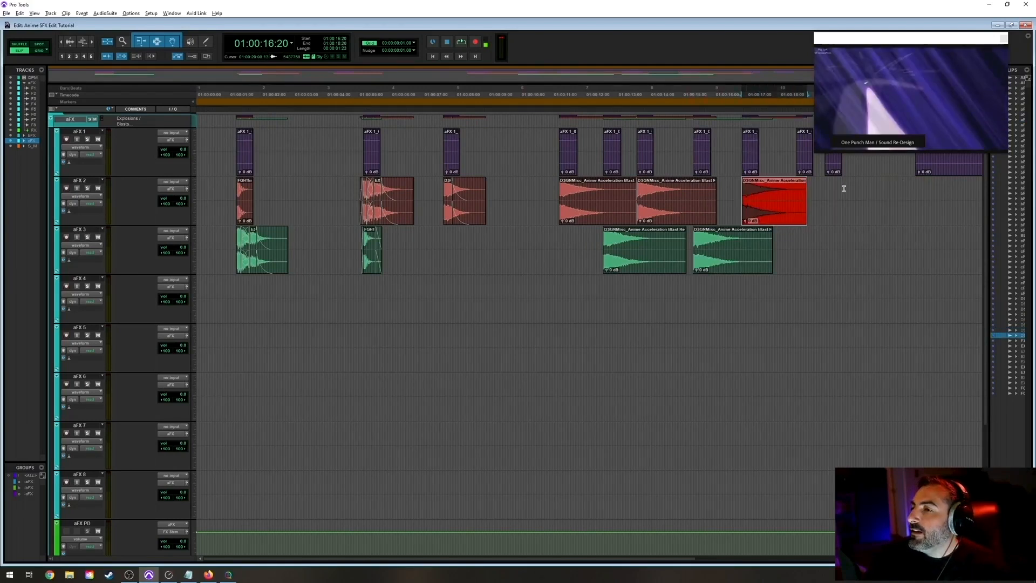
# Copy the first and third resonant blasts from aFX 2 and paste them onto aFX 3 at 01:00:19:14.
pyautogui.click(606, 221)
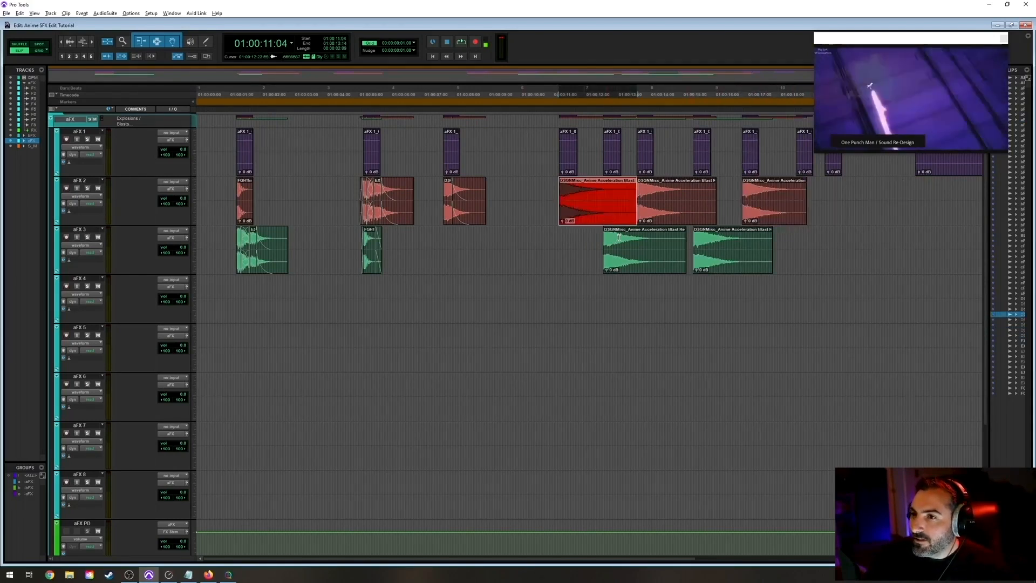
pyautogui.keyDown('shift'); pyautogui.click(684, 214); pyautogui.keyUp('shift')
pyautogui.hotkey('ctrl', 'c')
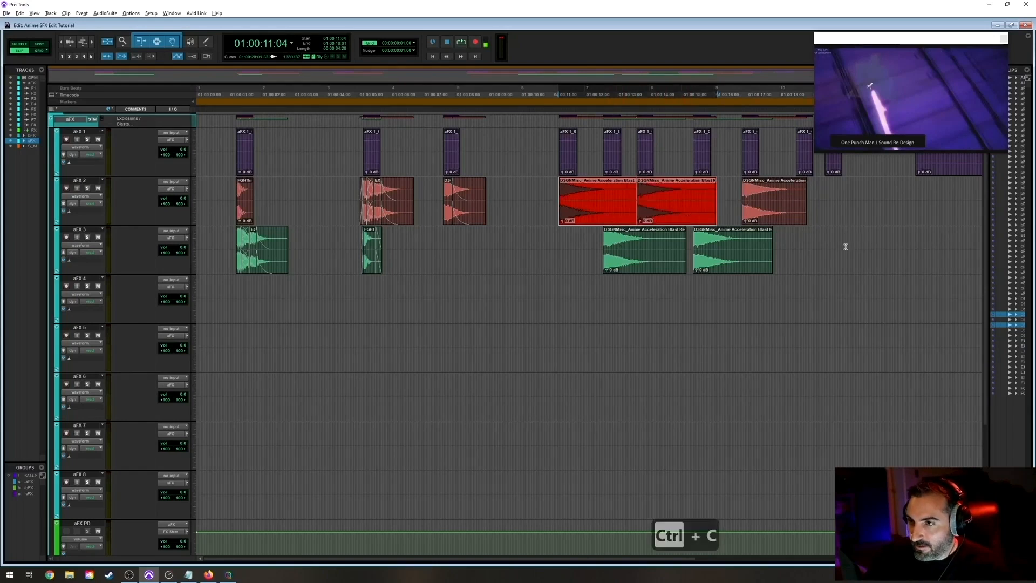
pyautogui.click(834, 254)
pyautogui.hotkey('ctrl', 'v')
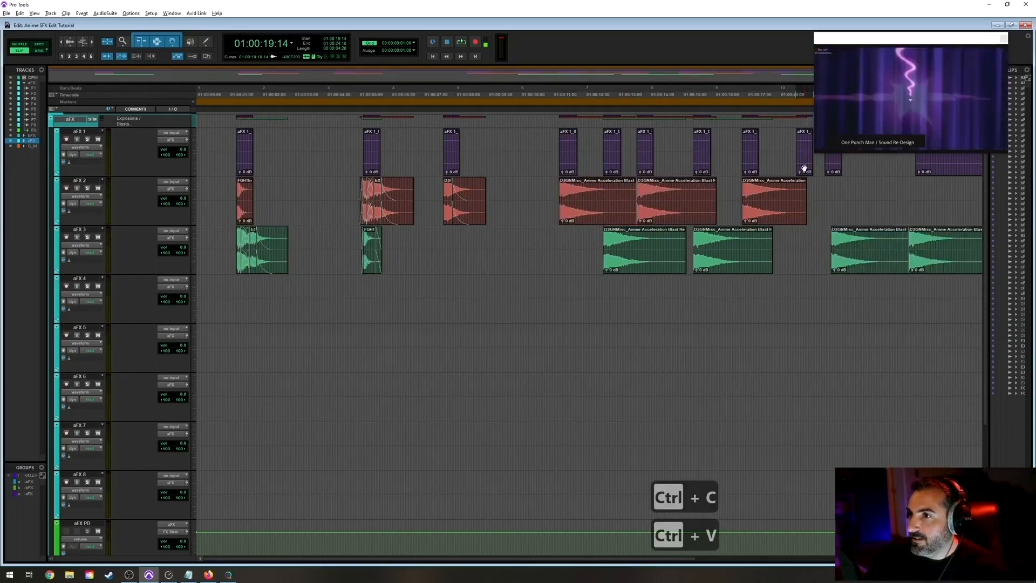
# Align the first pasted blast on aFX 3 with the hit at 01:00:18:12 and move the second to aFX 2 at 01:00:19:09.
pyautogui.moveTo(846, 266); pyautogui.dragTo(840, 223)
pyautogui.click(834, 173)
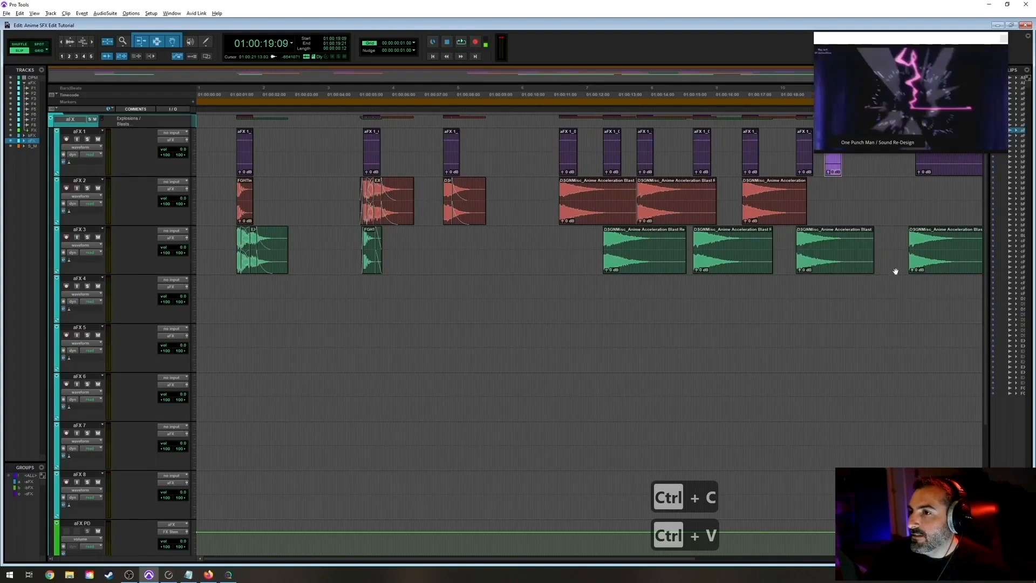
pyautogui.moveTo(928, 257); pyautogui.dragTo(880, 209)
pyautogui.press('KP_Subtract')
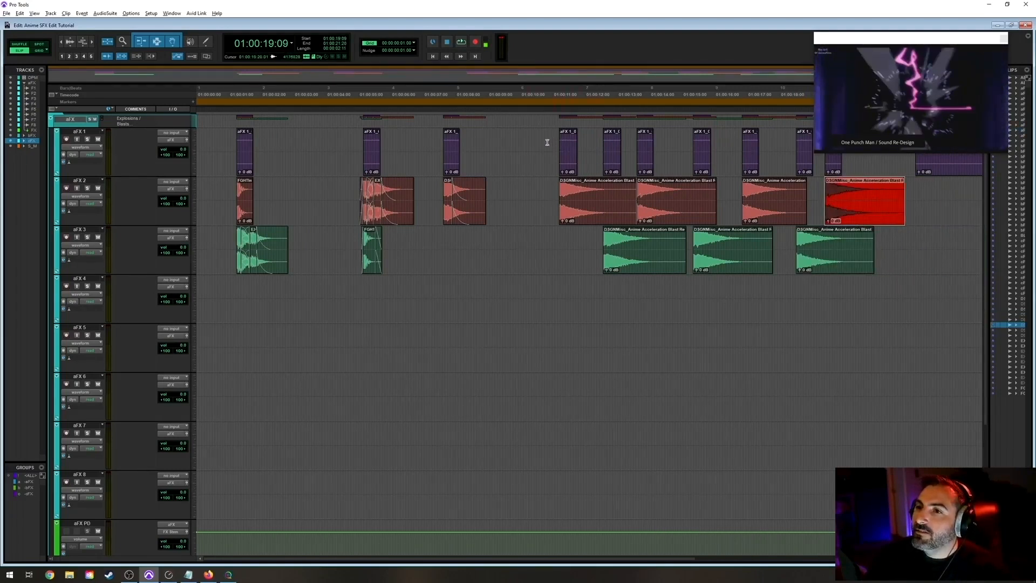
# Save the session and play the scene from 01:00:10:20 to review the aligned resonant blasts.
pyautogui.click(547, 142)
pyautogui.hotkey('ctrl', 's')
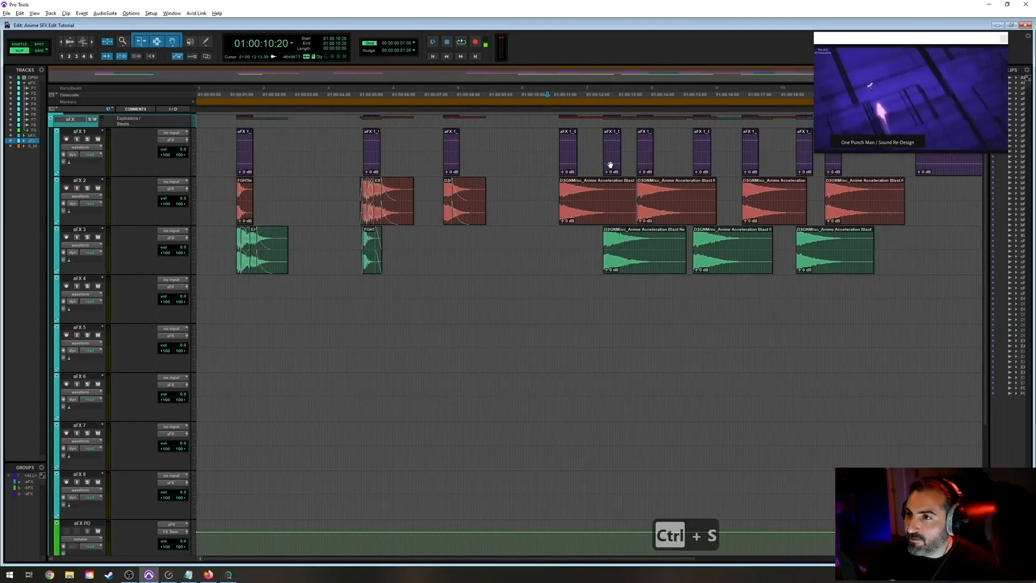
pyautogui.press('r')
pyautogui.press('t')
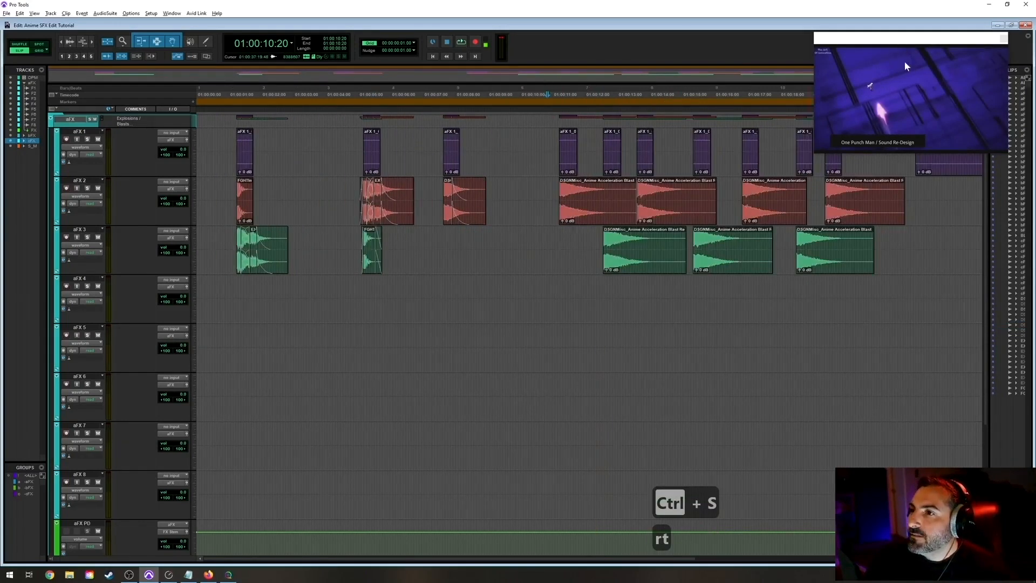
pyautogui.press('space')
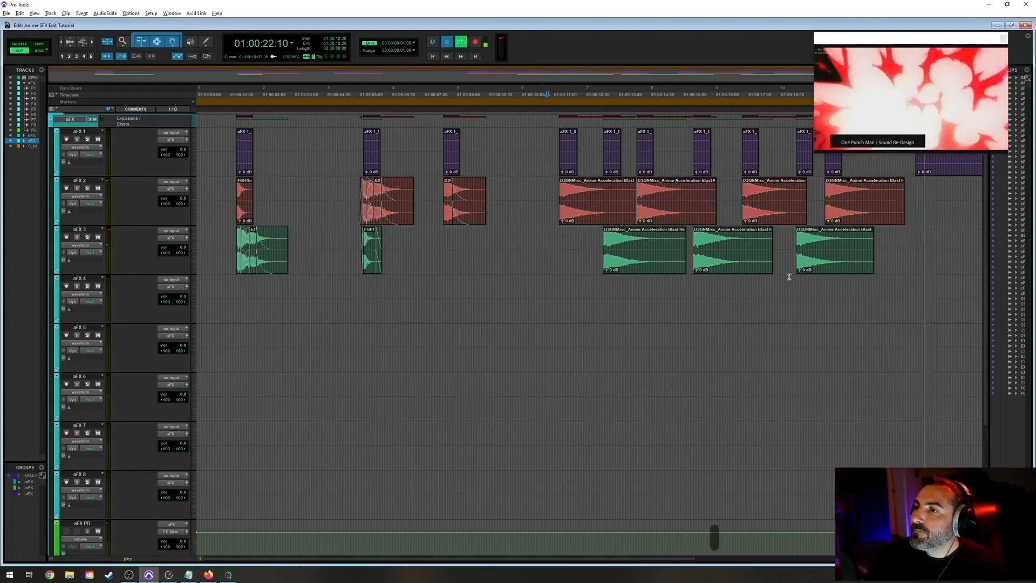
pyautogui.press('space')
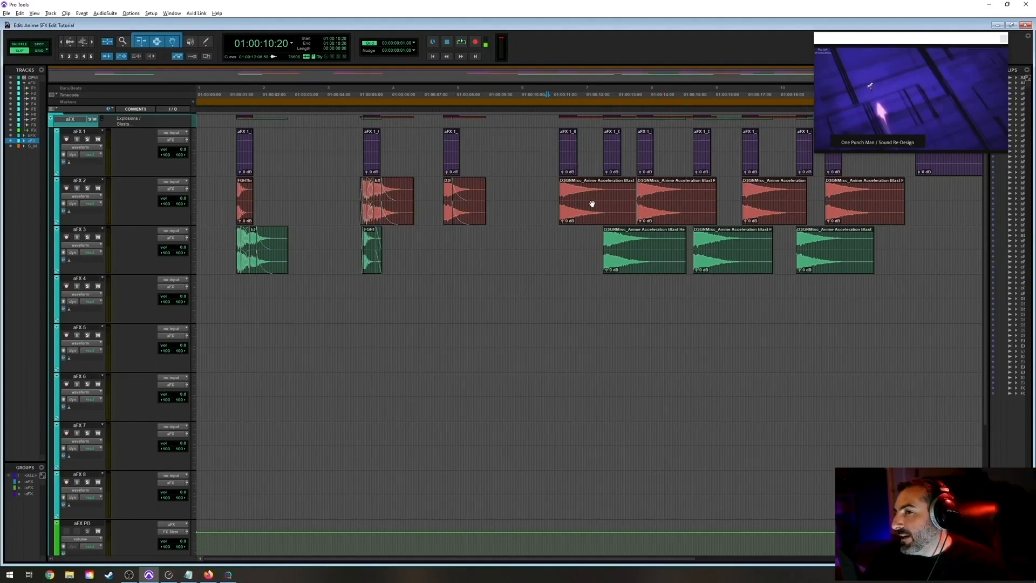
# Play the opening resonant blasts again from just before the aFX 1_03 hit.
pyautogui.moveTo(549, 196)
pyautogui.mouseDown()
pyautogui.moveTo(570, 194)
pyautogui.moveTo(554, 192)
pyautogui.mouseUp()
pyautogui.click(554, 193)
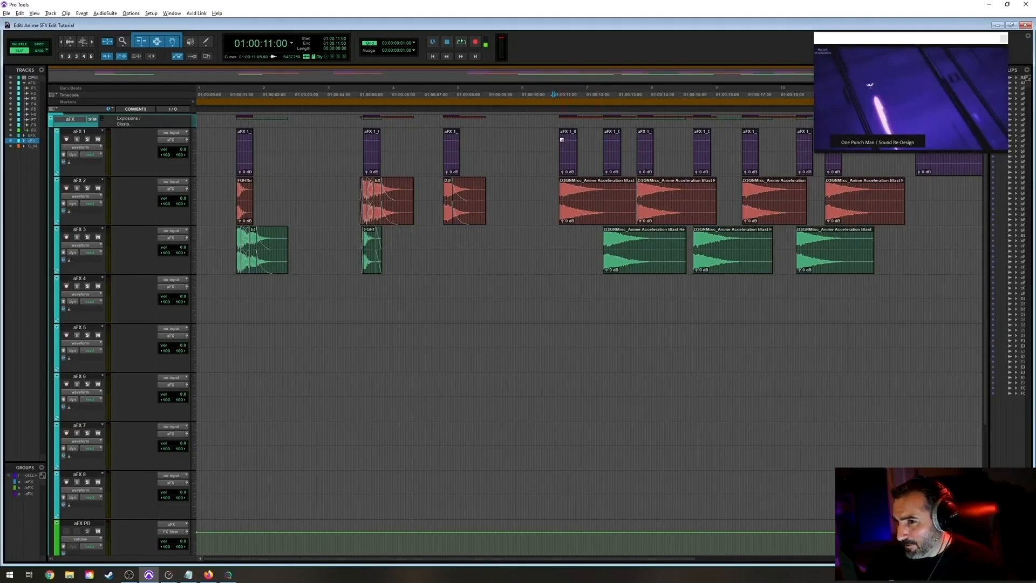
pyautogui.press('space')
pyautogui.press('t')
pyautogui.press('t')
pyautogui.press('r')
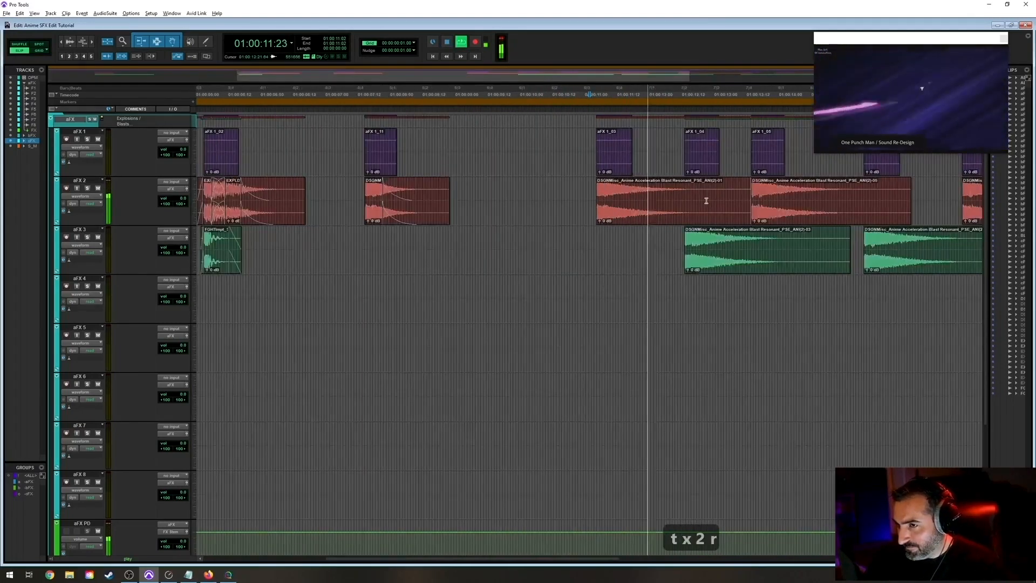
pyautogui.press('r')
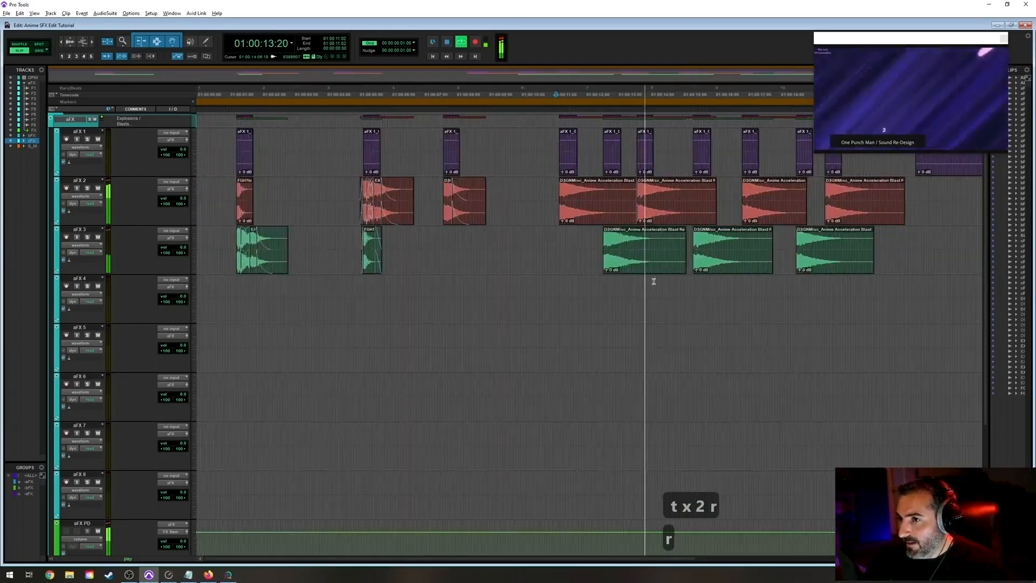
# Delete the resonant blasts at 01:00:12:13 on aFX 3 and 01:00:13:14 on aFX 2.
pyautogui.click(637, 268)
pyautogui.press('Delete')
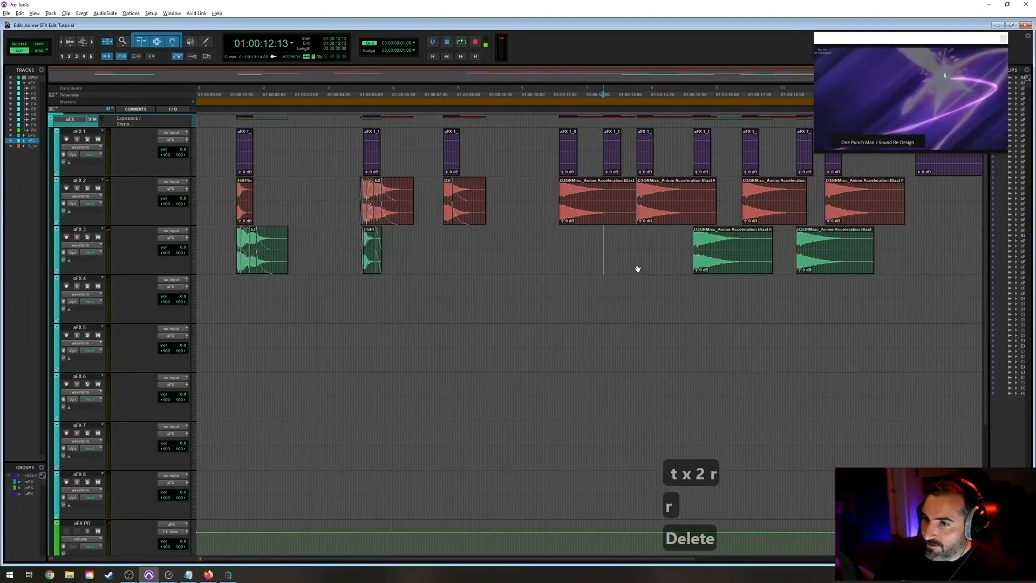
pyautogui.click(675, 209)
pyautogui.press('Delete')
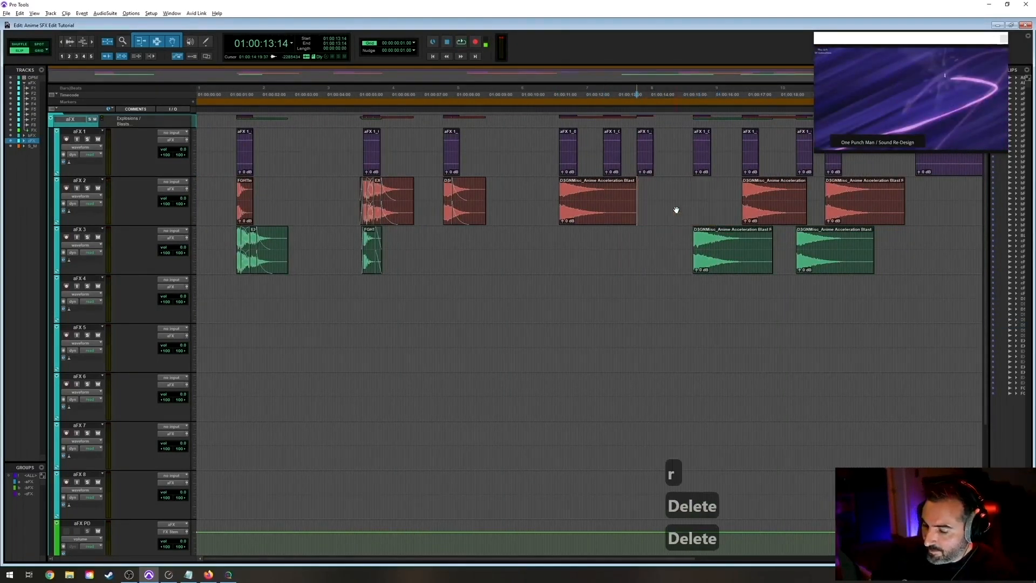
# Play the last resonant blast on aFX 2 from 01:00:19:09.
pyautogui.click(868, 218)
pyautogui.press('r')
pyautogui.press('t')
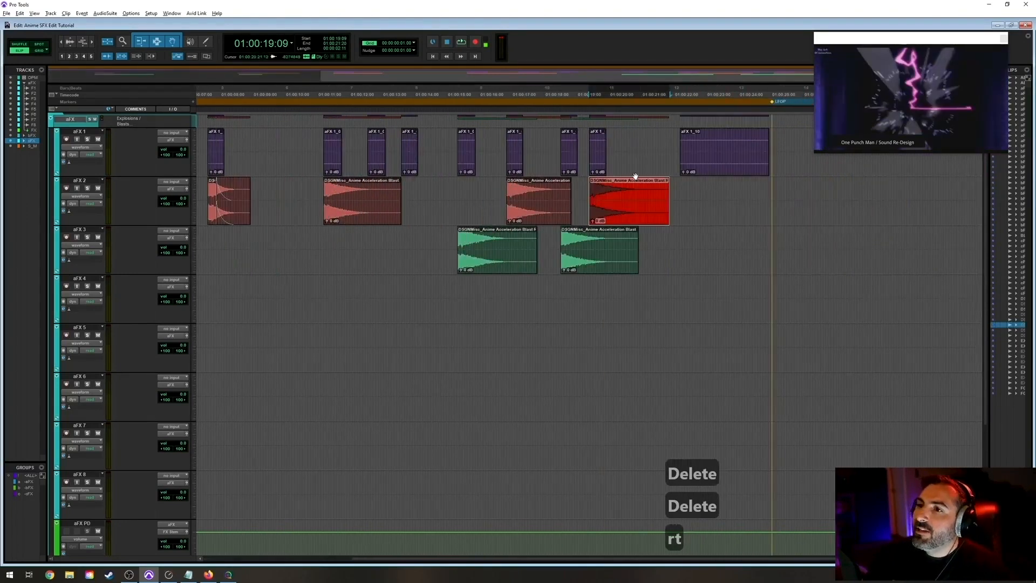
pyautogui.press('space')
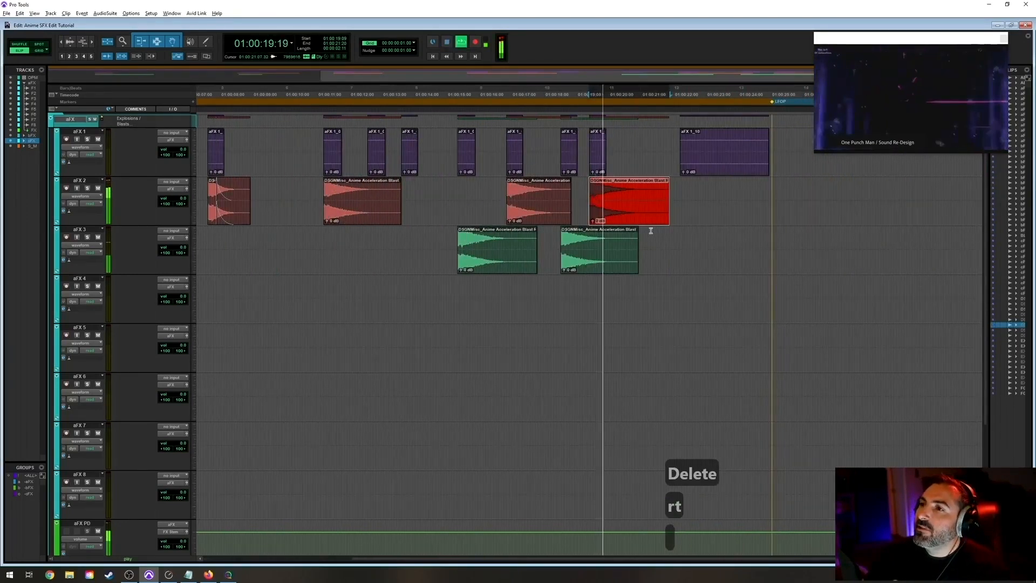
# Delete the resonant blasts at 01:00:18:12 and 01:00:15:08 on aFX 3 and the one at 01:00:16:20 on aFX 2.
pyautogui.click(593, 268)
pyautogui.press('Delete')
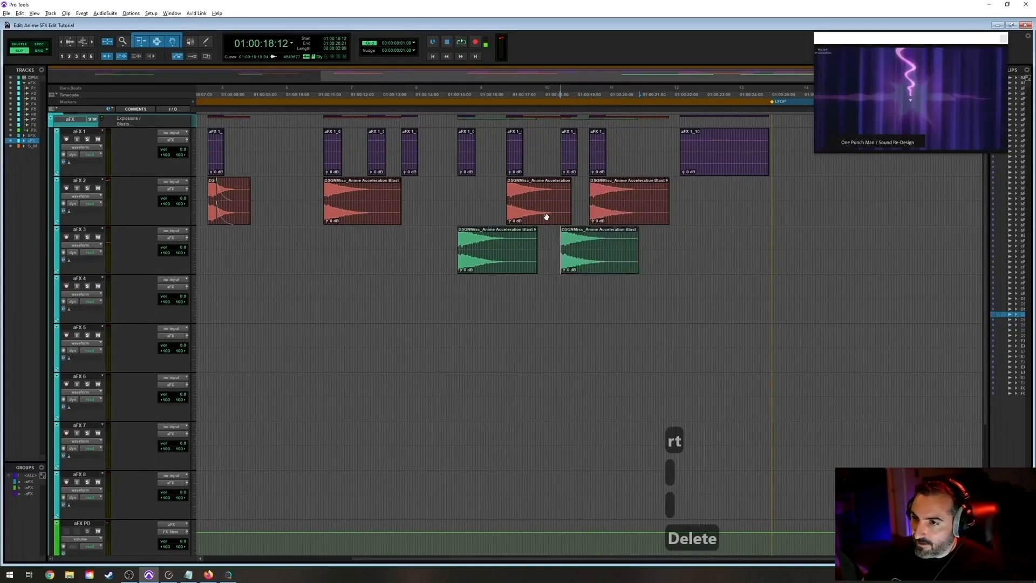
pyautogui.click(547, 214)
pyautogui.press('Delete')
pyautogui.click(507, 264)
pyautogui.press('Delete')
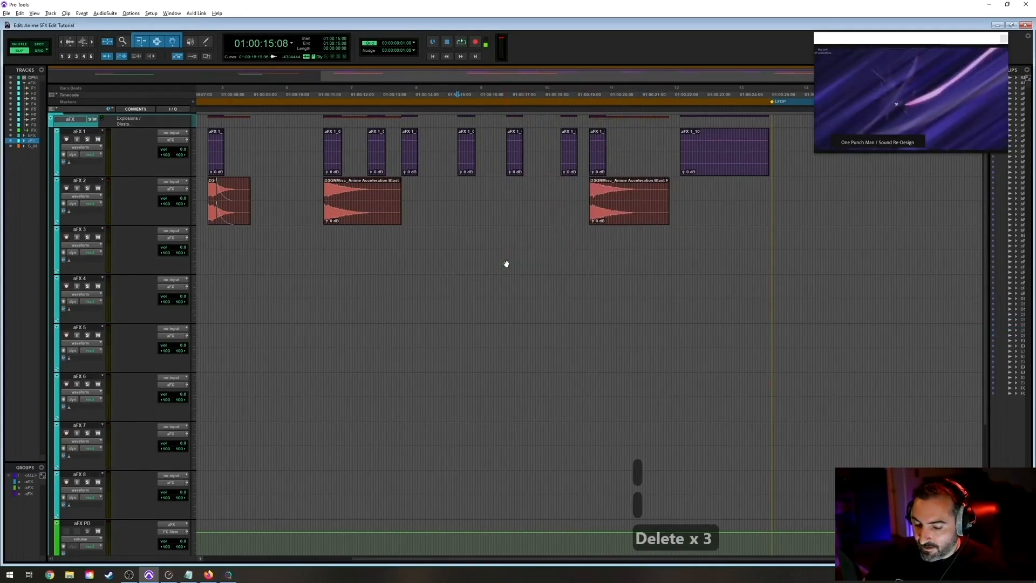
# Save the session.
pyautogui.hotkey('ctrl', 's')
pyautogui.press('r')
pyautogui.press('r')
pyautogui.press('t')
pyautogui.press('t')
pyautogui.press('r')
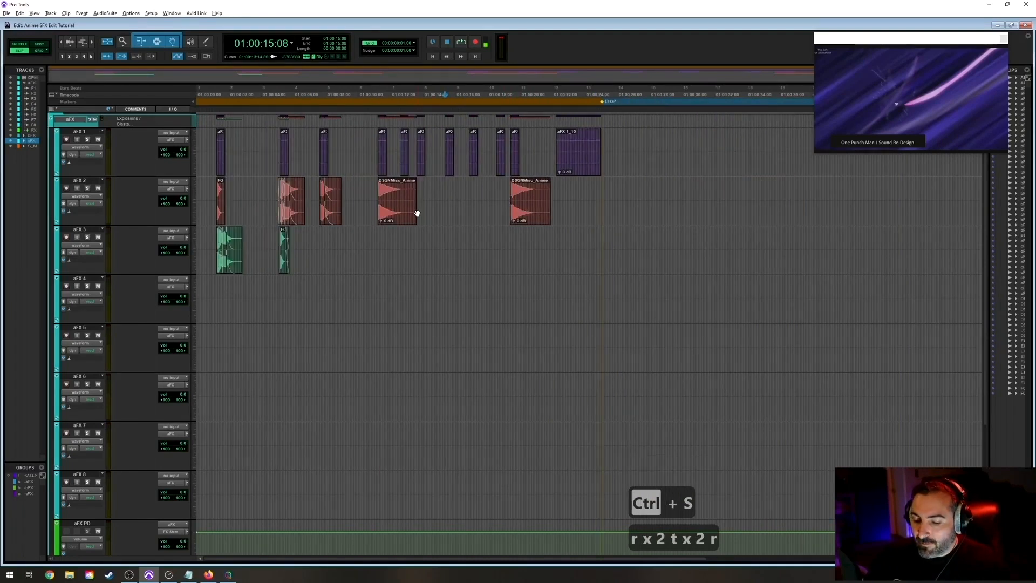
pyautogui.hotkey('ctrl', 's')
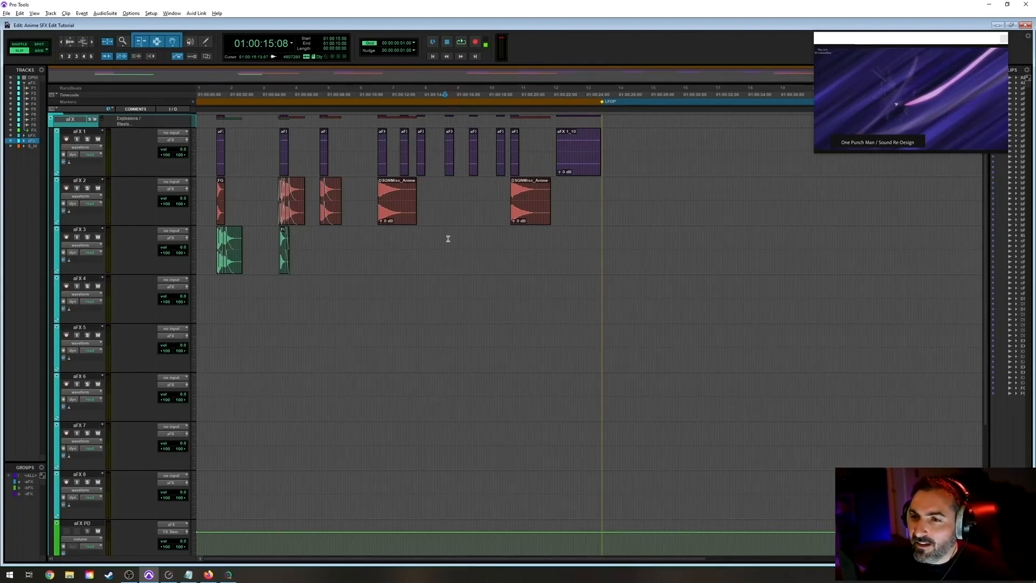
# Set the insertion point on aFX 3 at 01:00:12:06, then audition Anime Acceleration Blast 01, 02 and 03 in SoundQ.
pyautogui.click(395, 243)
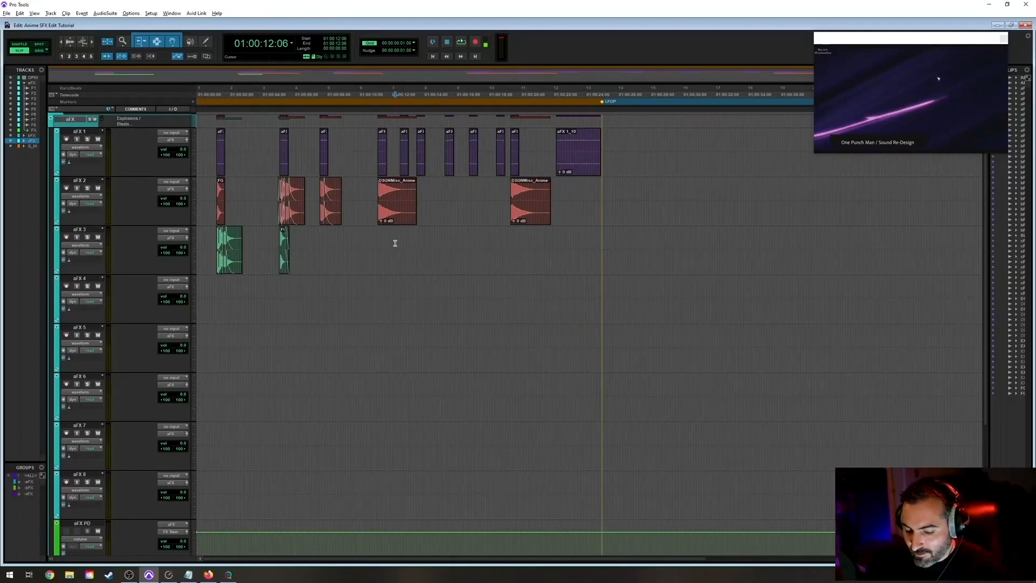
pyautogui.hotkey('alt', 'Tab')
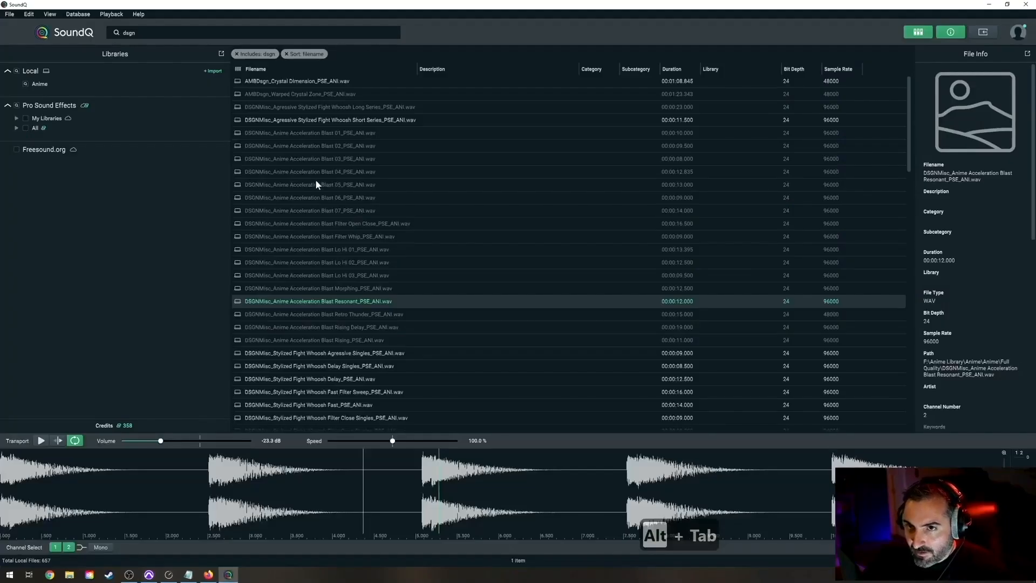
pyautogui.click(316, 132)
pyautogui.click(316, 146)
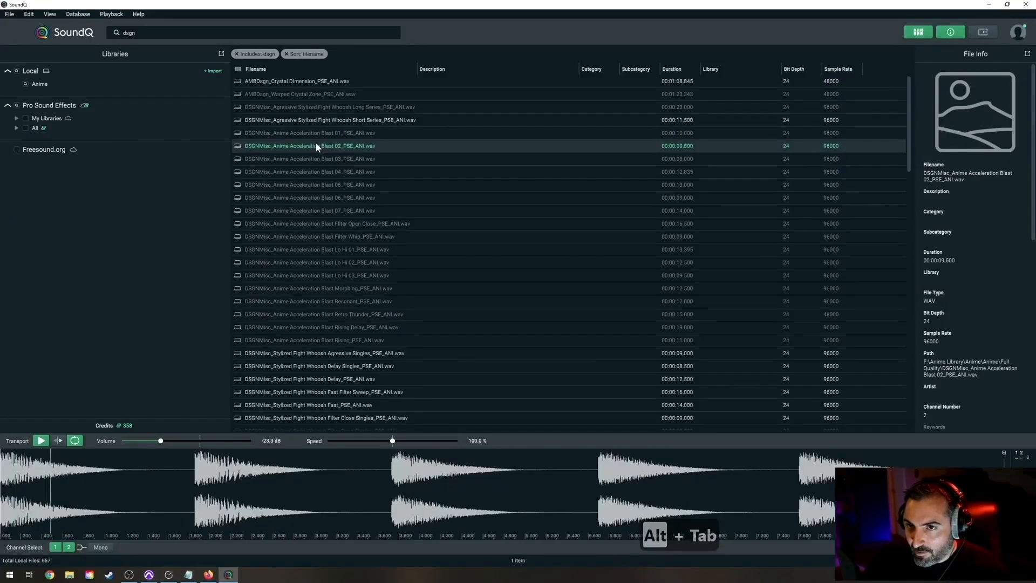
pyautogui.click(330, 160)
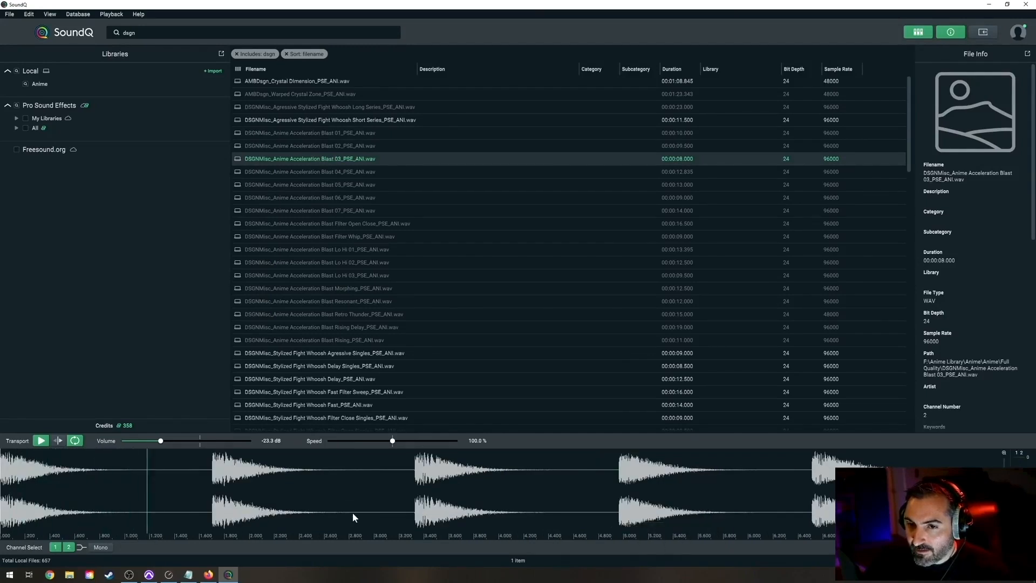
# Audition individual hits of Anime Acceleration Blast 03 and send the file to aFX 3 in Pro Tools at 01:00:12:06.
pyautogui.press('space')
pyautogui.click(209, 459)
pyautogui.click(198, 466)
pyautogui.press('space')
pyautogui.press('space')
pyautogui.click(201, 463)
pyautogui.press('space')
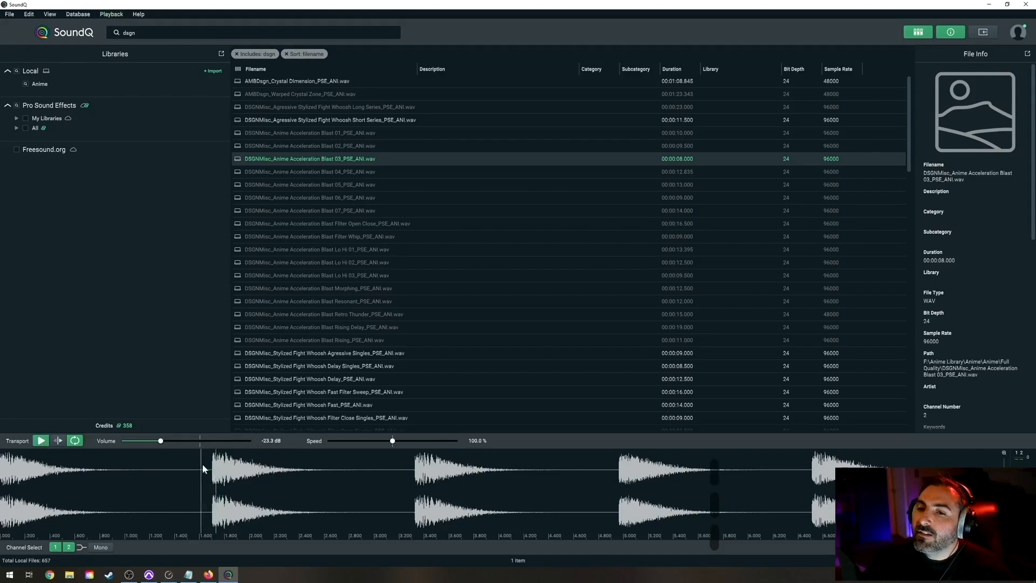
pyautogui.click(614, 467)
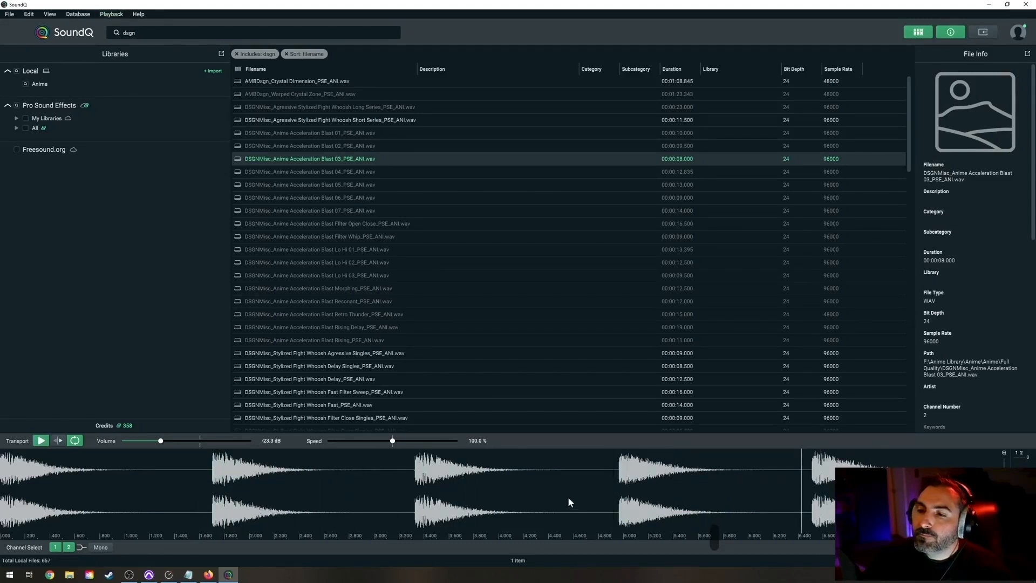
pyautogui.press('s')
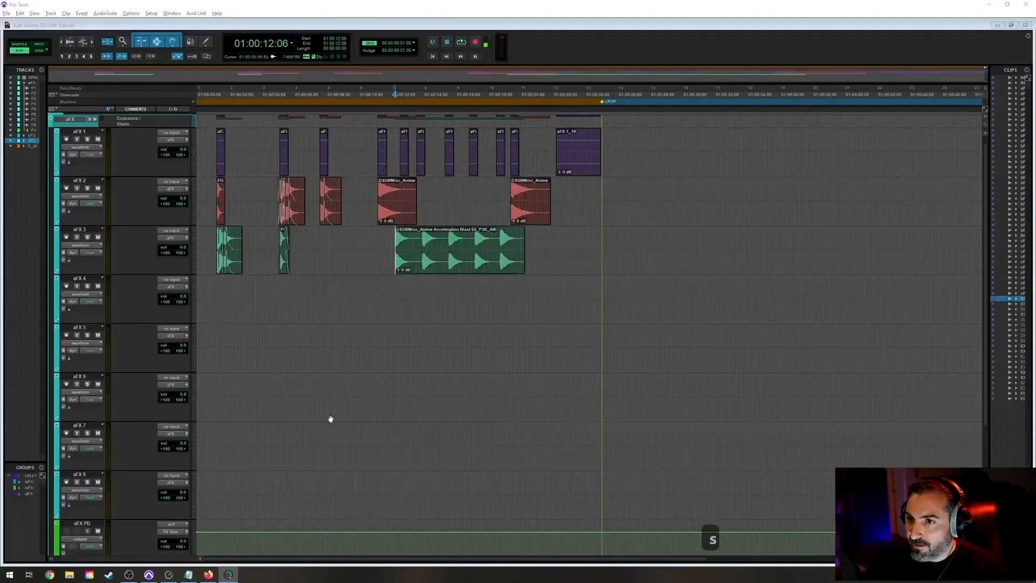
# Split the Blast 03 clip on aFX 3 at its second (01:00:13:23), third, fourth (01:00:17:05) and fifth (01:00:18:18) blasts.
pyautogui.click(413, 233)
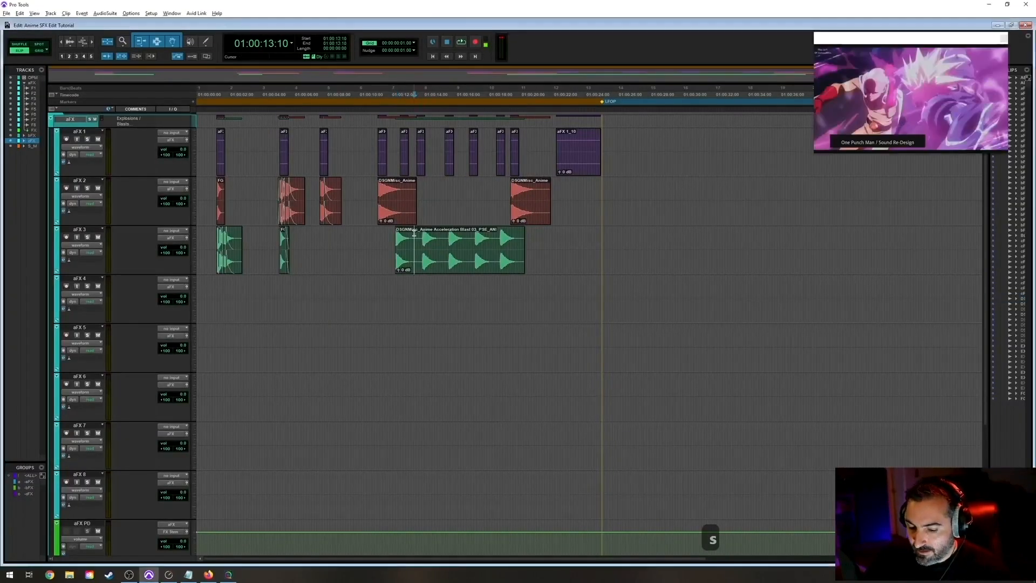
pyautogui.press('Tab')
pyautogui.hotkey('ctrl', 'e')
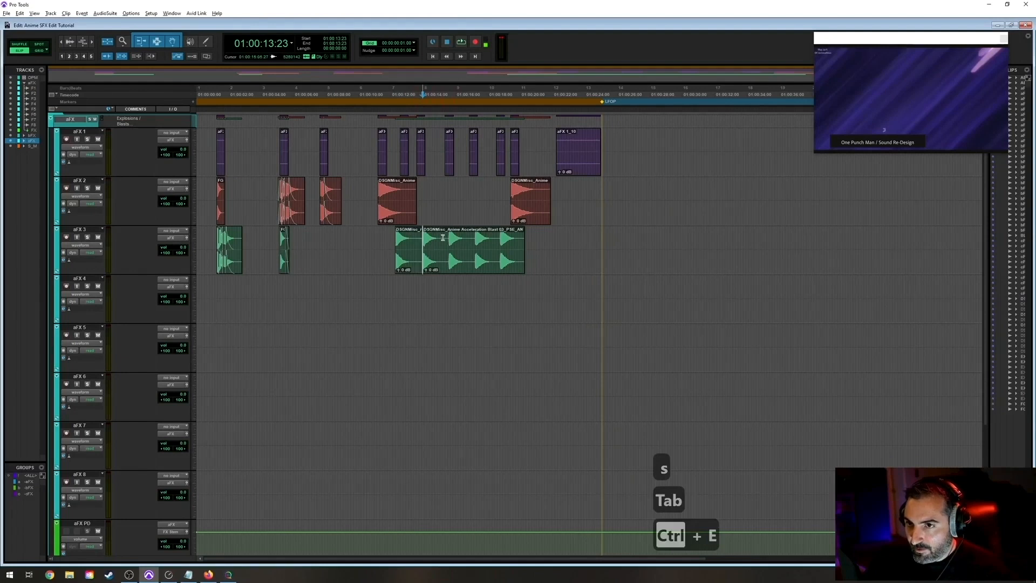
pyautogui.press('Tab')
pyautogui.hotkey('ctrl', 'e')
pyautogui.press('Tab')
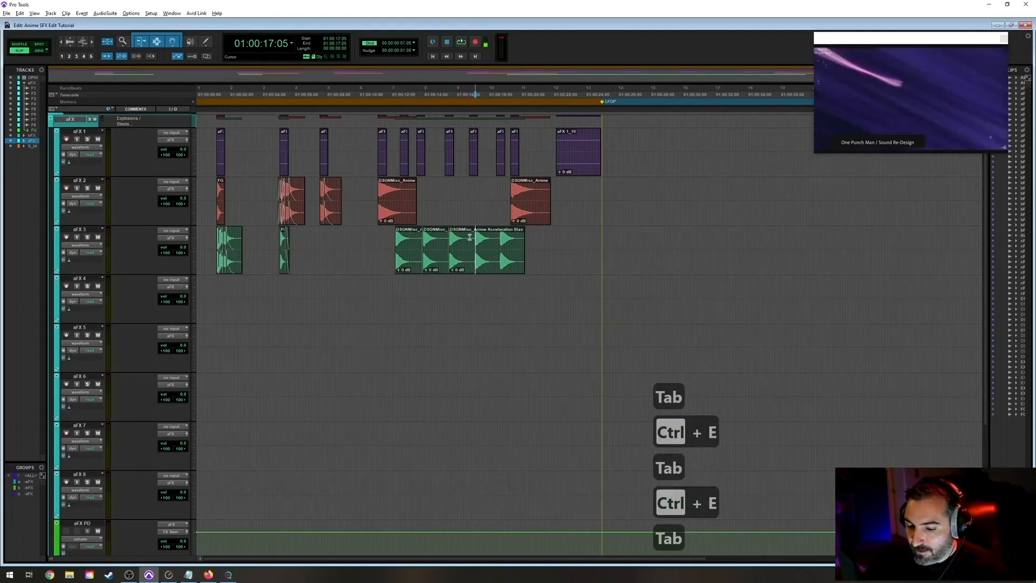
pyautogui.hotkey('ctrl', 'e')
pyautogui.press('Tab')
pyautogui.hotkey('ctrl', 'e')
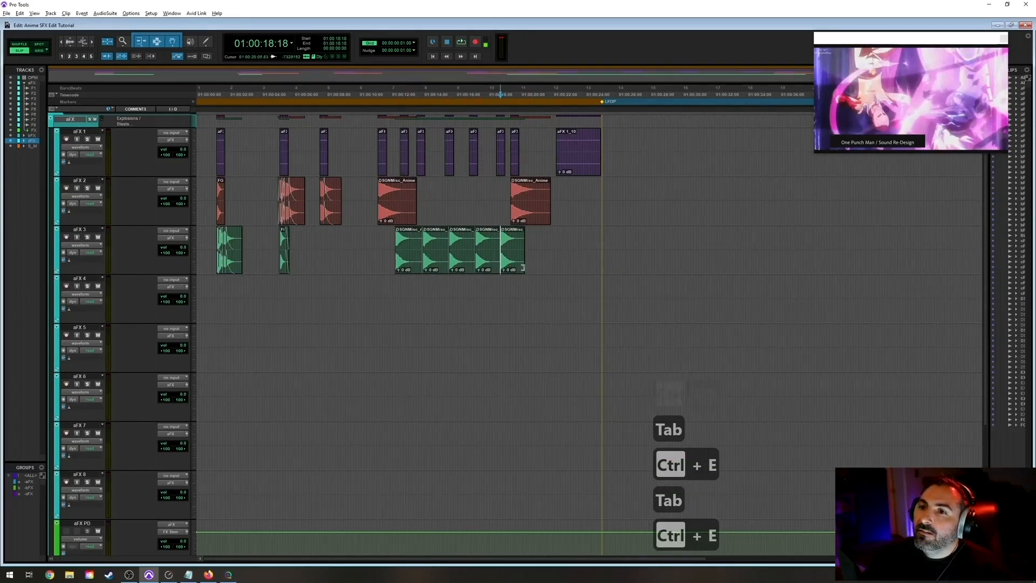
# Move the second and fourth Blast 03 pieces to aFX 4 and align the first two pieces with the marks at 01:00:12:13 and 01:00:13:14.
pyautogui.moveTo(426, 264); pyautogui.dragTo(434, 298)
pyautogui.moveTo(484, 269); pyautogui.dragTo(487, 297)
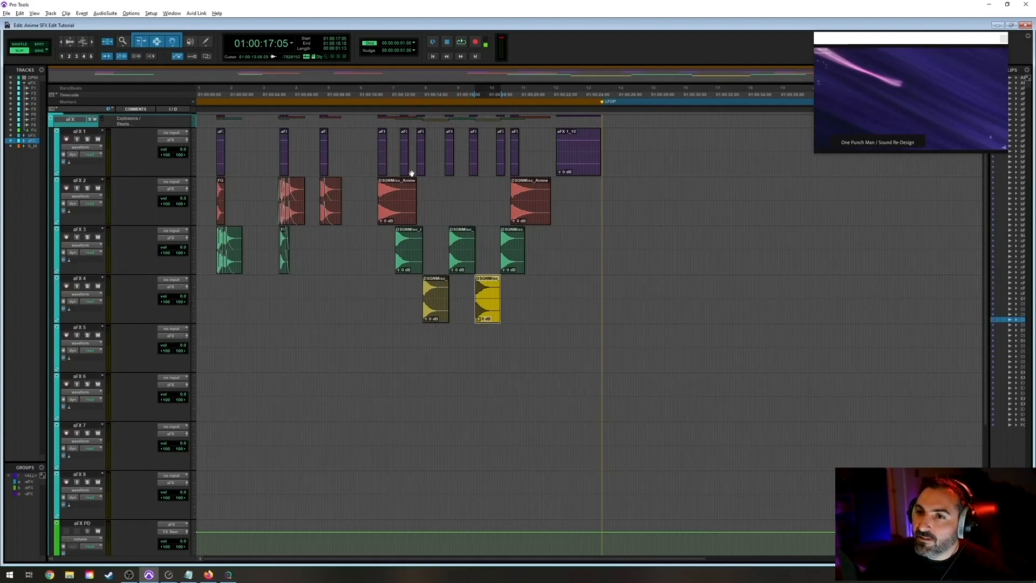
pyautogui.click(405, 171)
pyautogui.keyDown('super'); pyautogui.click(409, 270); pyautogui.keyUp('super')
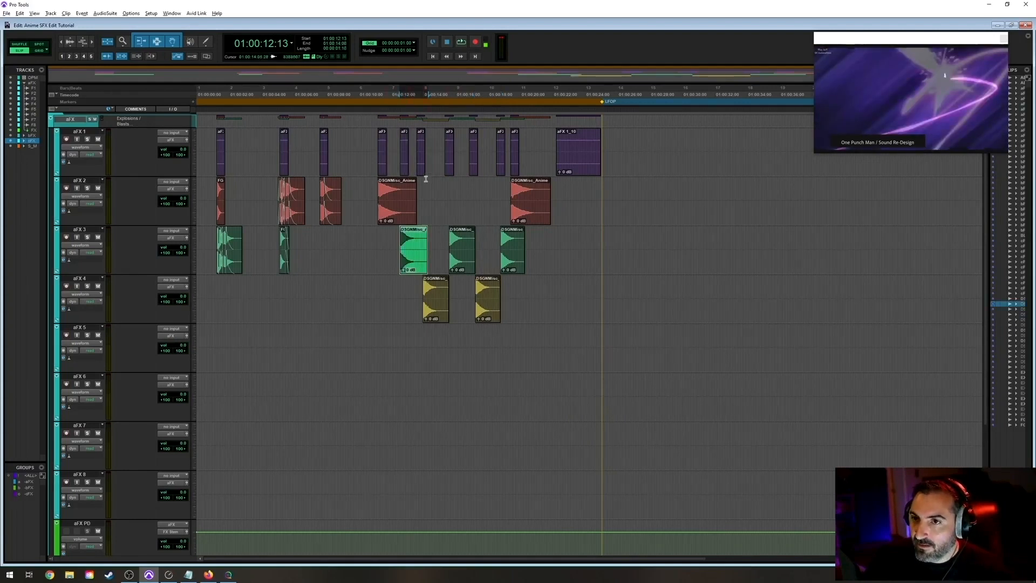
pyautogui.click(422, 172)
pyautogui.keyDown('super'); pyautogui.click(435, 319); pyautogui.keyUp('super')
# Align the third, fourth and fifth Blast 03 pieces with the marks at 01:00:15:08, 01:00:16:20 and 01:00:18:12, and save the session.
pyautogui.click(449, 172)
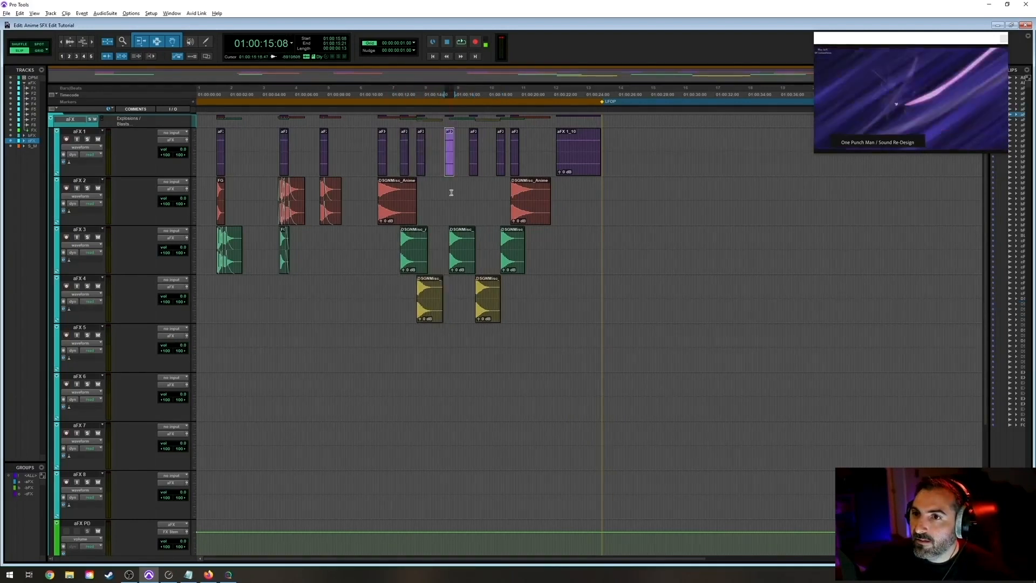
pyautogui.keyDown('super'); pyautogui.click(460, 265); pyautogui.keyUp('super')
pyautogui.click(475, 166)
pyautogui.keyDown('super'); pyautogui.click(484, 312); pyautogui.keyUp('super')
pyautogui.click(500, 174)
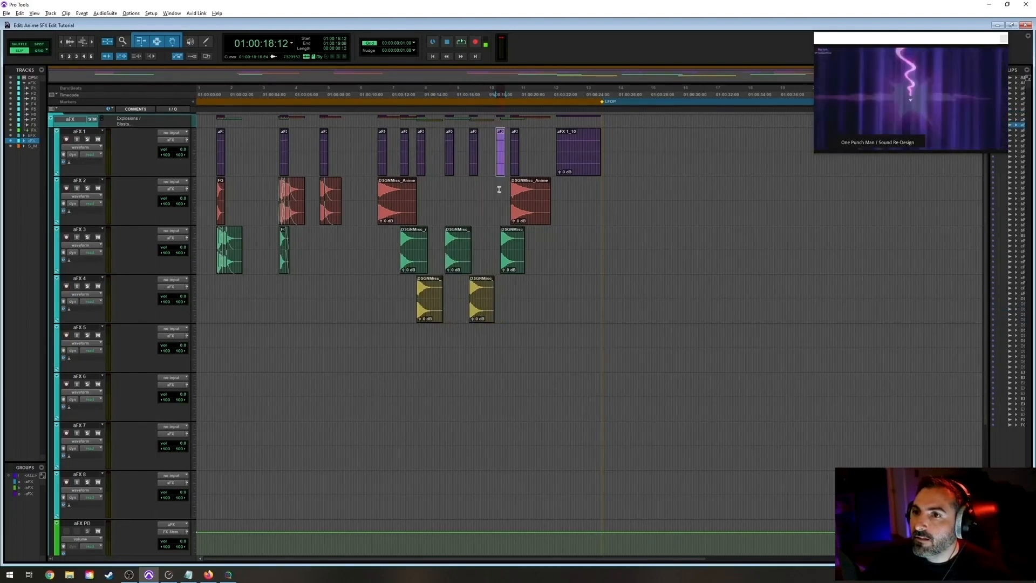
pyautogui.keyDown('super'); pyautogui.click(509, 268); pyautogui.keyUp('super')
pyautogui.hotkey('ctrl', 's')
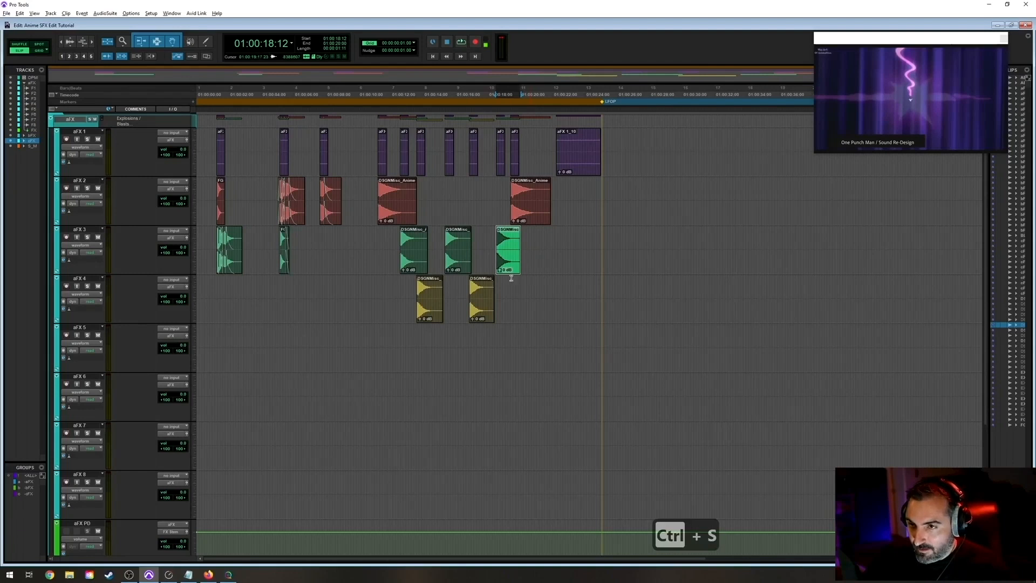
# Move the two Blast 03 pieces from aFX 4 up to aFX 2, keeping their start times.
pyautogui.click(479, 318)
pyautogui.moveTo(480, 318); pyautogui.dragTo(480, 219)
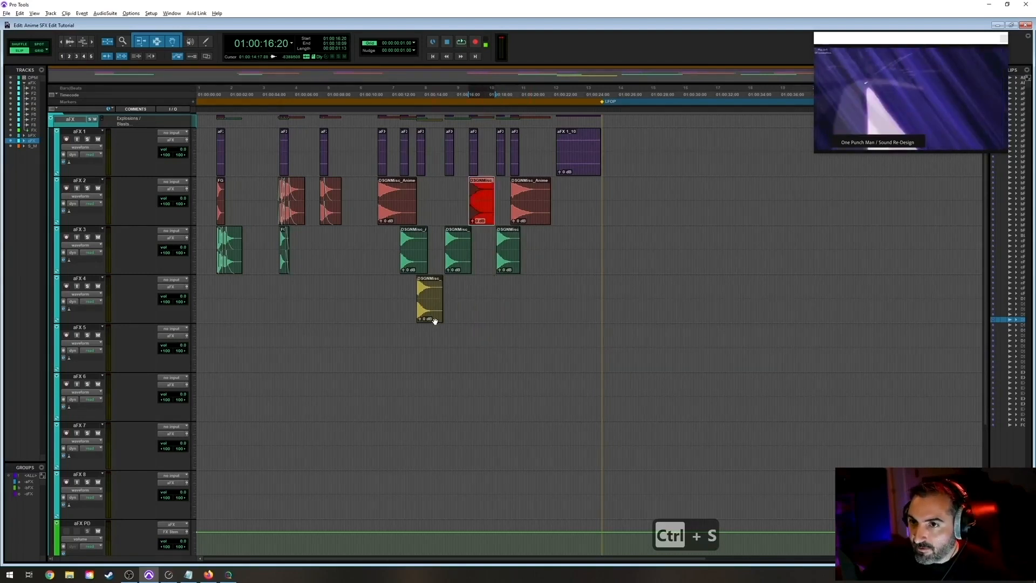
pyautogui.doubleClick(429, 319)
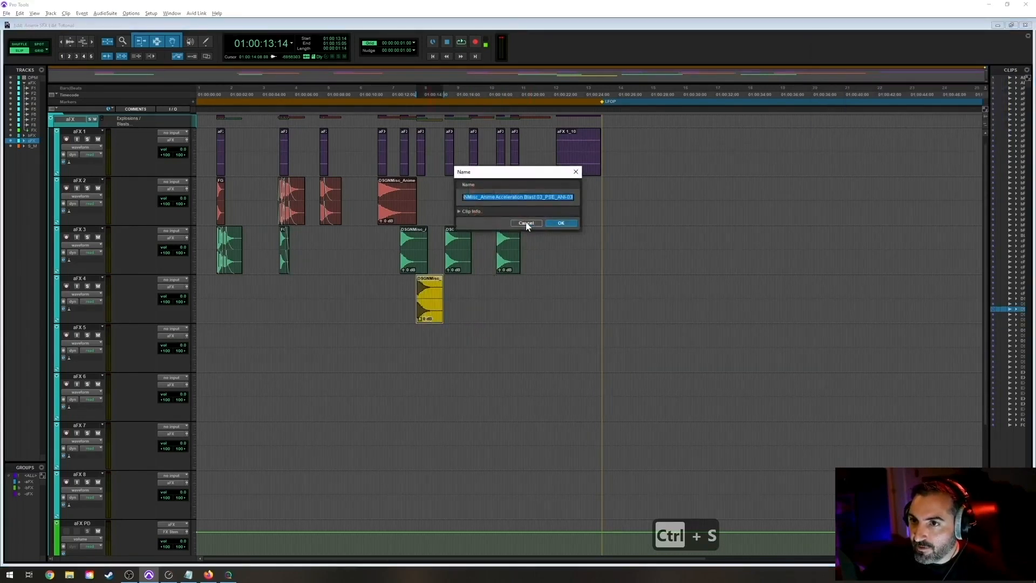
pyautogui.click(526, 223)
pyautogui.moveTo(429, 318); pyautogui.dragTo(426, 211)
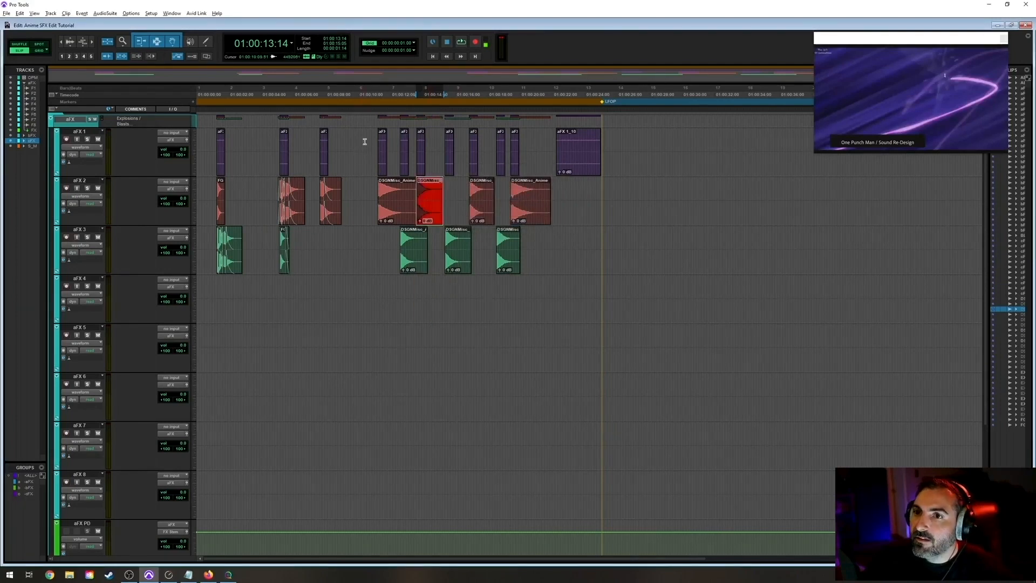
# Play the scene from just before the first blast in the sequence to check the placement of the new pieces.
pyautogui.click(366, 144)
pyautogui.press('space')
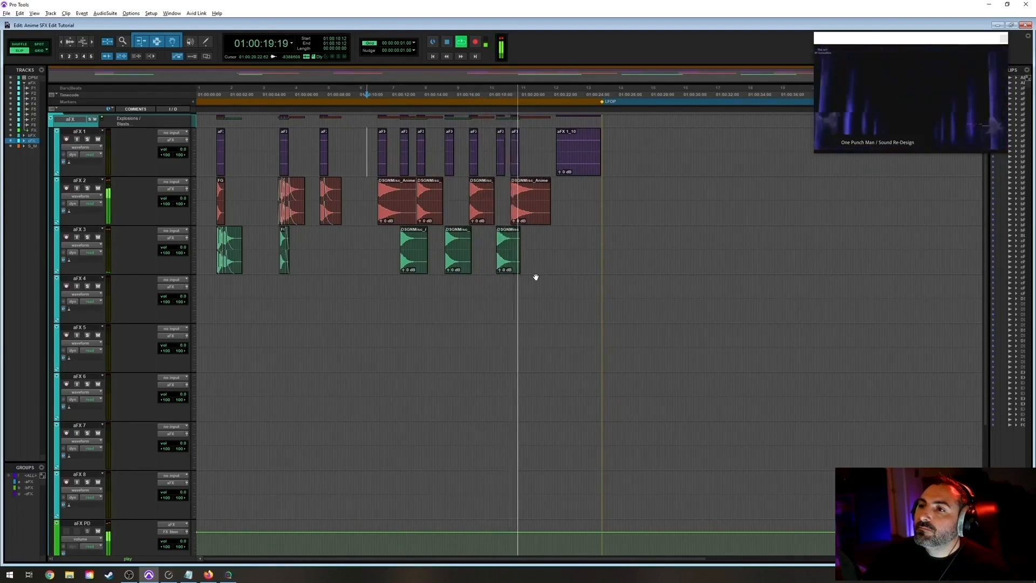
pyautogui.press('space')
# Swap the last two blasts, aligning the short piece on aFX 2 with mark aFX 1_09 and the longer clip on aFX 3 with aFX 1_08.
pyautogui.click(530, 218)
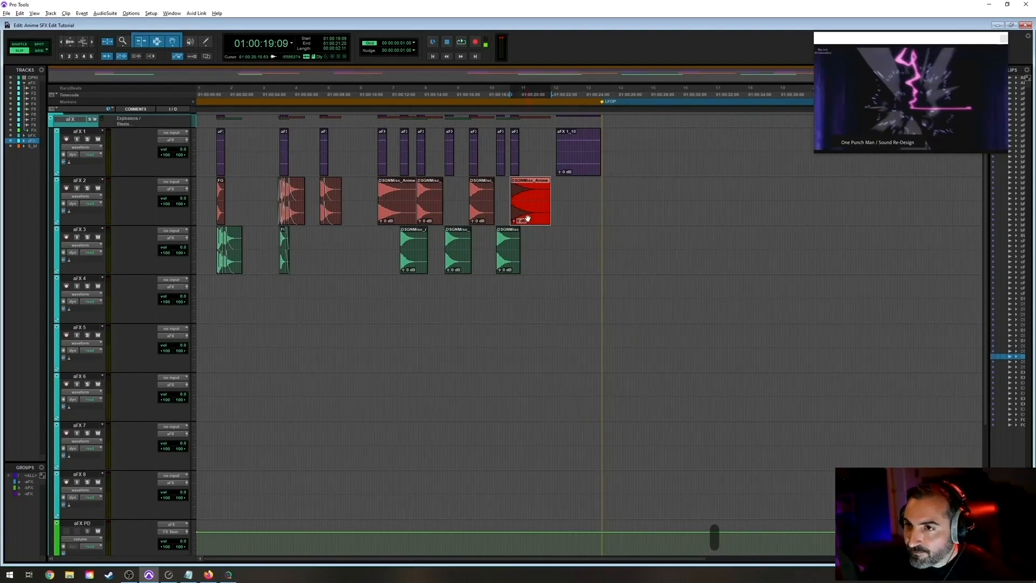
pyautogui.moveTo(527, 218)
pyautogui.mouseDown()
pyautogui.moveTo(521, 296)
pyautogui.moveTo(509, 267)
pyautogui.moveTo(521, 204)
pyautogui.mouseUp()
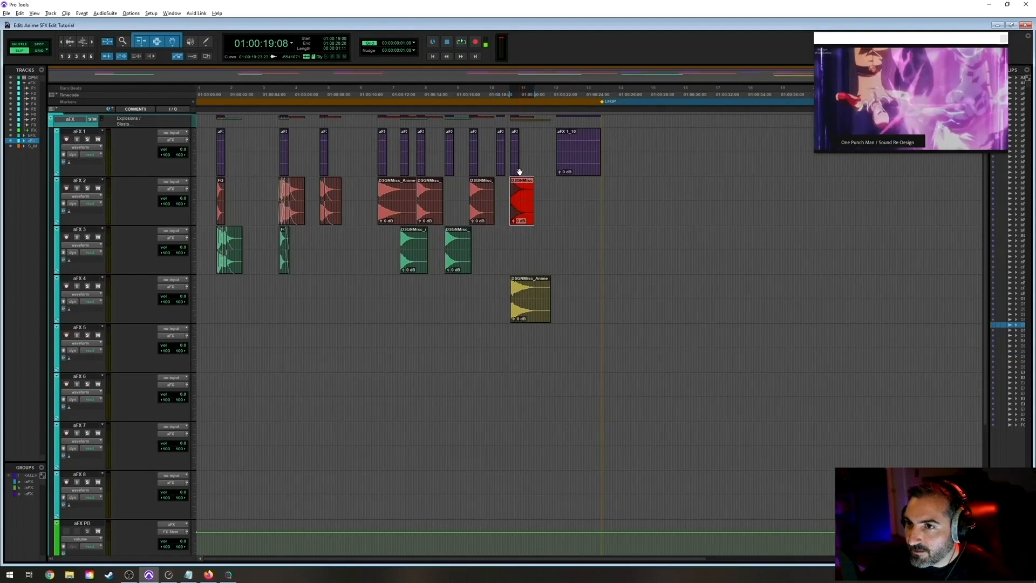
pyautogui.click(516, 170)
pyautogui.keyDown('super'); pyautogui.click(521, 215); pyautogui.keyUp('super')
pyautogui.click(500, 170)
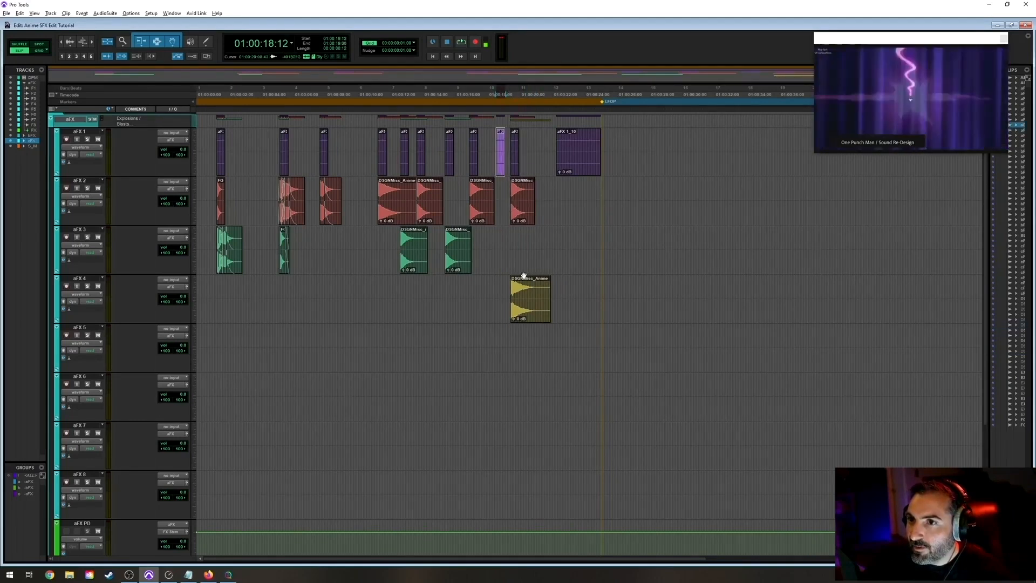
pyautogui.moveTo(526, 319); pyautogui.dragTo(511, 252)
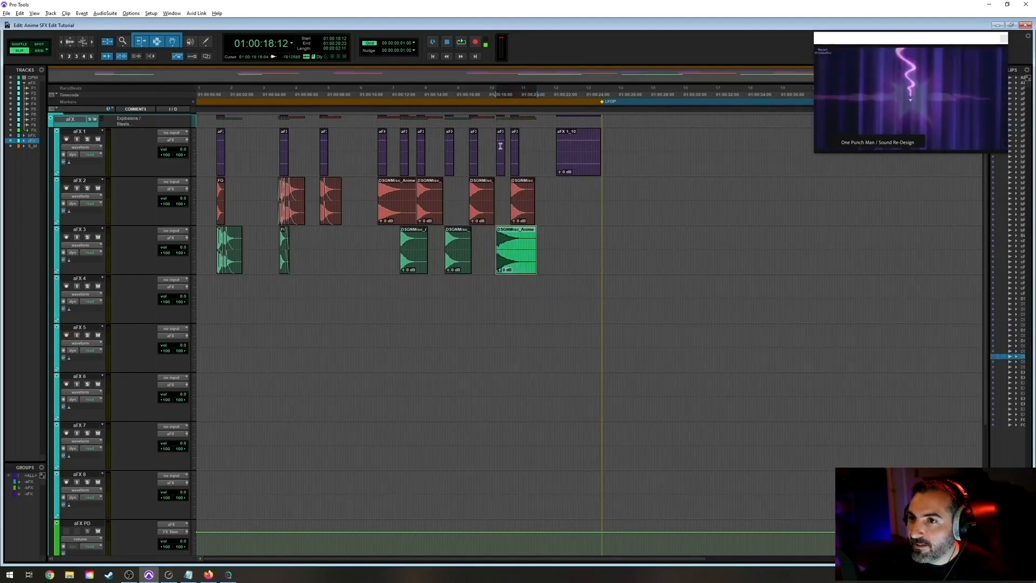
# Play the two swapped blasts from just before mark aFX 1_08.
pyautogui.click(487, 147)
pyautogui.press('space')
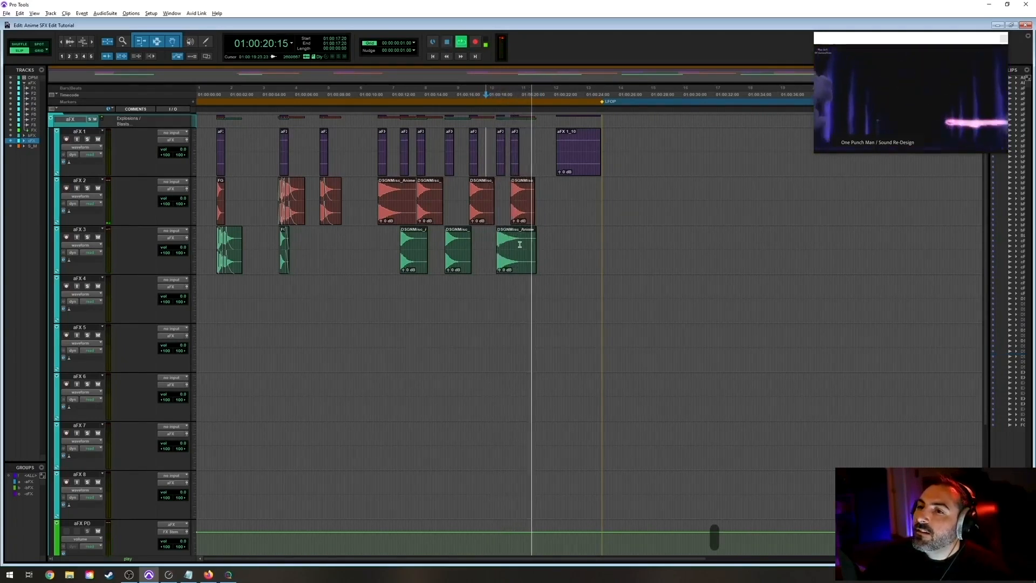
pyautogui.press('space')
# Replace the aFX 3 blast at 01:00:18:12 with a copy of the aFX 2 clip that starts at 01:00:11:04.
pyautogui.click(517, 268)
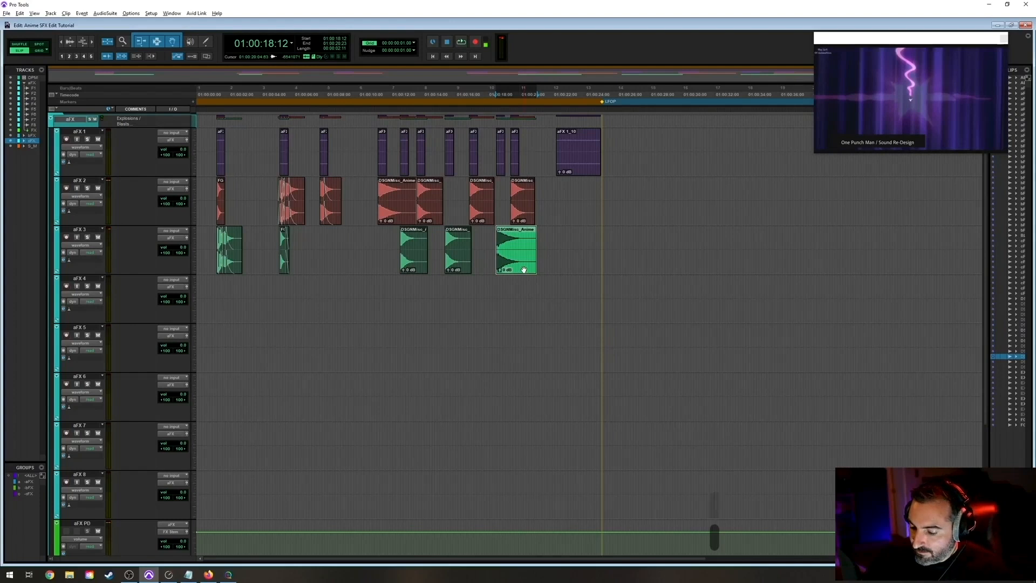
pyautogui.press('Delete')
pyautogui.click(400, 220)
pyautogui.hotkey('ctrl', 'c')
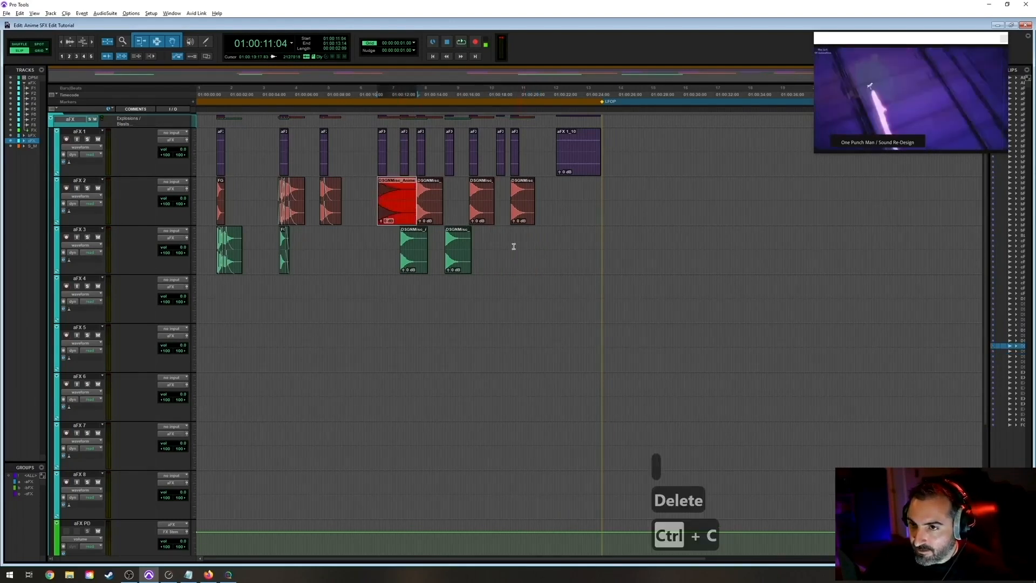
pyautogui.click(505, 246)
pyautogui.hotkey('ctrl', 'v')
pyautogui.click(501, 161)
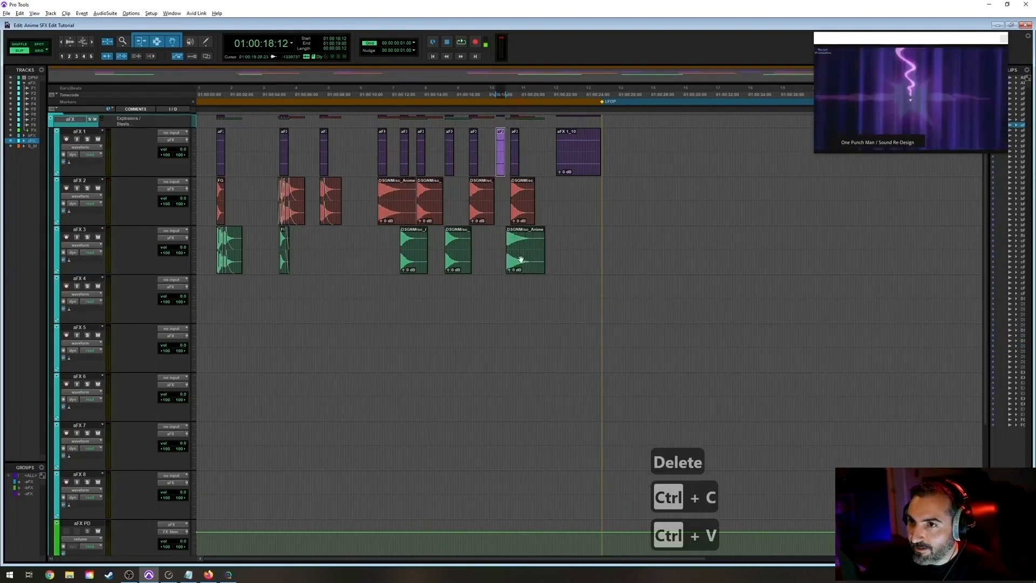
pyautogui.keyDown('super'); pyautogui.click(523, 269); pyautogui.keyUp('super')
# Play back the copied blast on aFX 3 together with the final blast on aFX 2.
pyautogui.click(486, 143)
pyautogui.press('space')
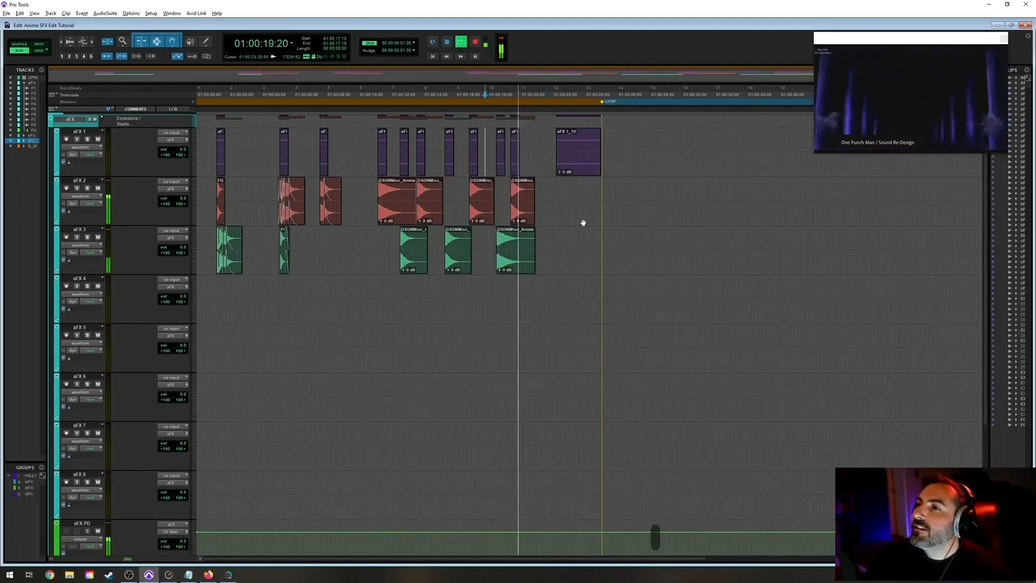
pyautogui.press('space')
# Add fade-outs to the four acceleration blasts on aFX 2 and the three on aFX 3, and save the session.
pyautogui.click(404, 191)
pyautogui.press('g')
pyautogui.click(434, 190)
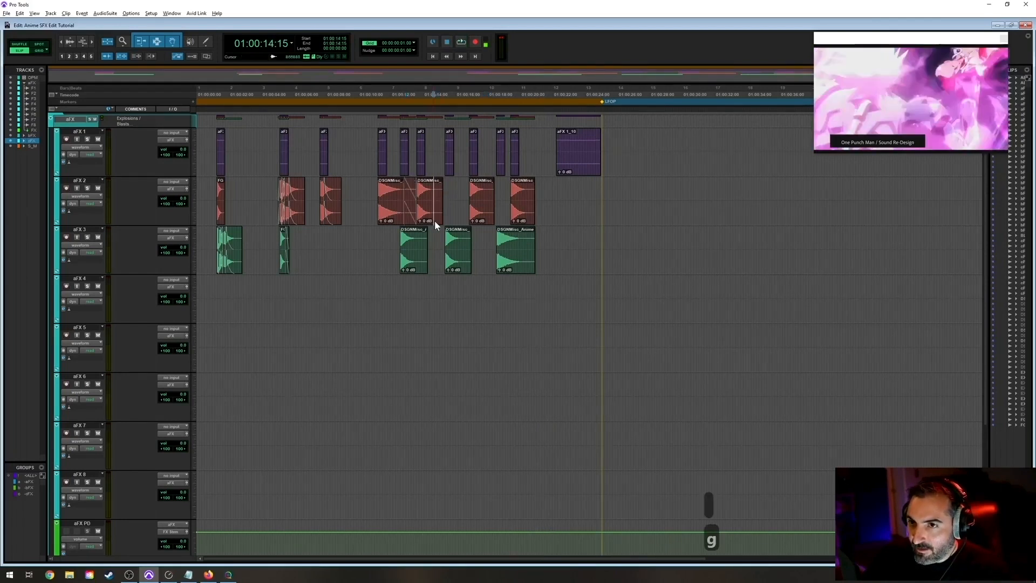
pyautogui.press('g')
pyautogui.click(415, 235)
pyautogui.press('g')
pyautogui.click(458, 237)
pyautogui.press('g')
pyautogui.click(488, 189)
pyautogui.press('g')
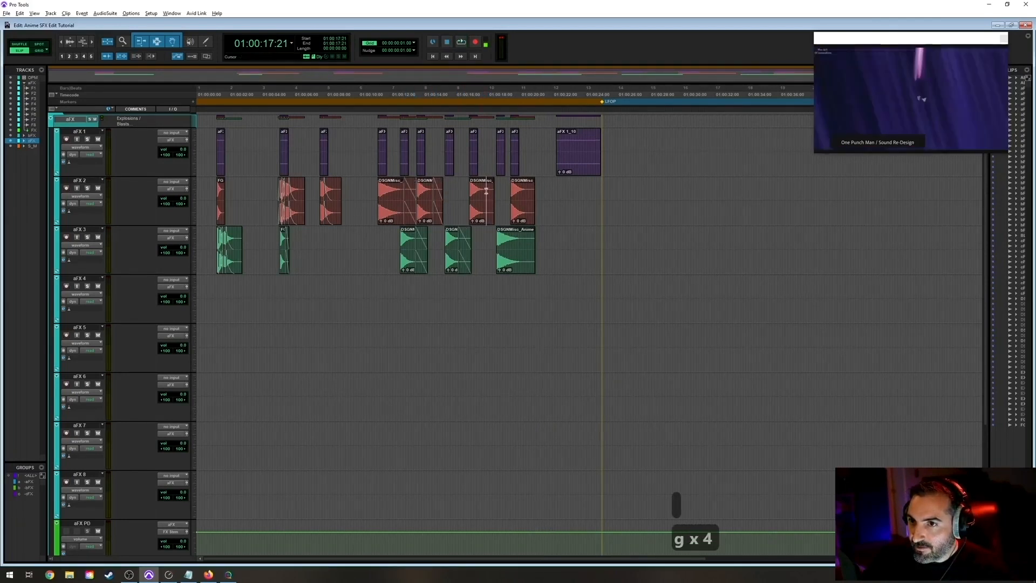
pyautogui.click(525, 189)
pyautogui.press('g')
pyautogui.click(524, 242)
pyautogui.press('g')
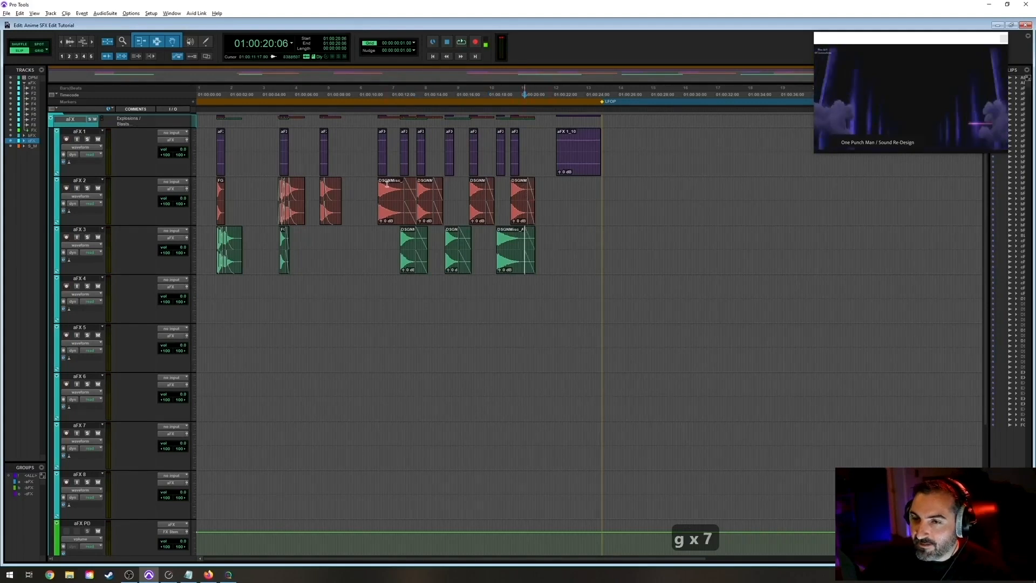
pyautogui.hotkey('ctrl', 's')
pyautogui.press('r')
pyautogui.press('t')
pyautogui.press('t')
pyautogui.press('t')
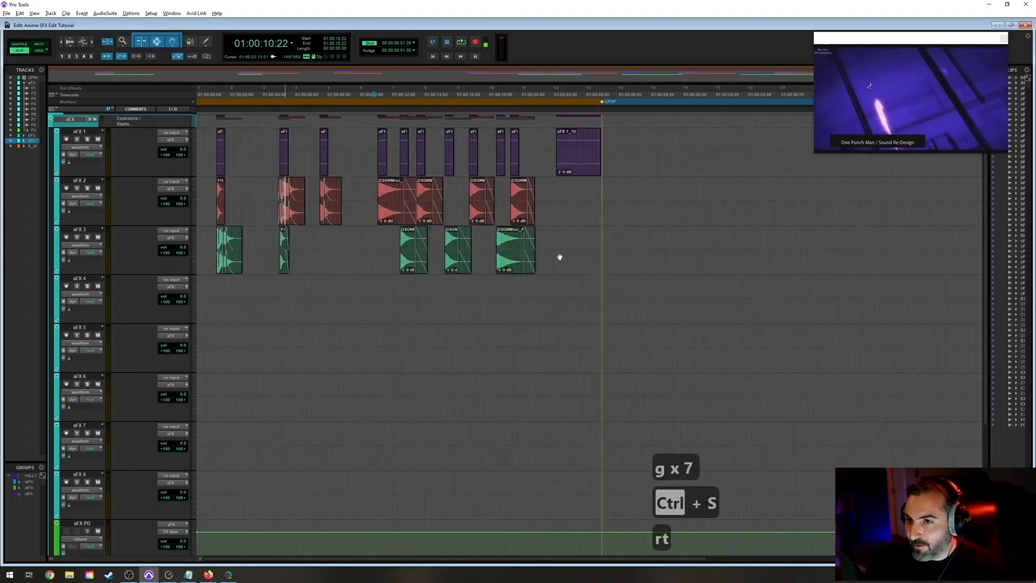
pyautogui.press('r')
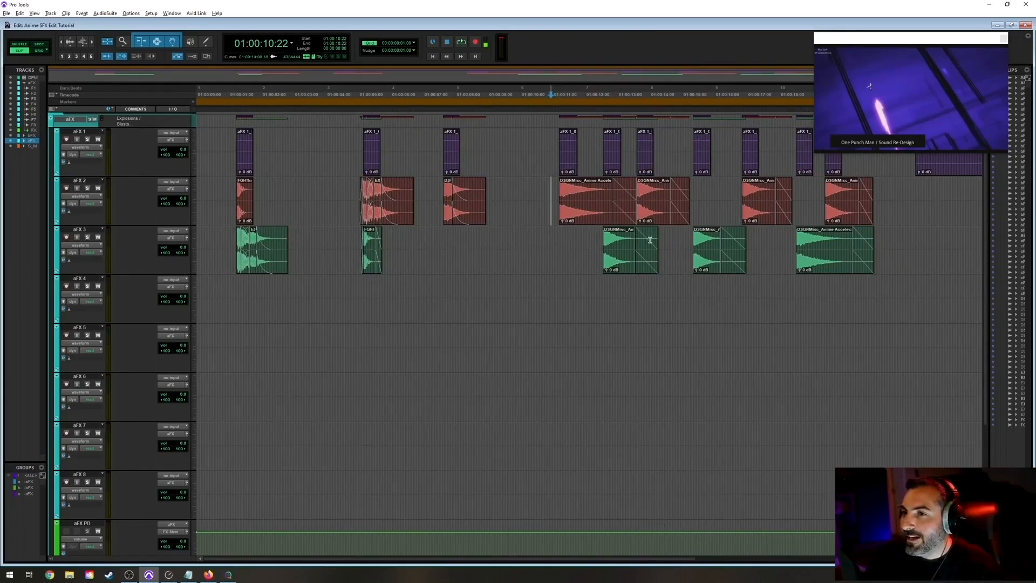
# Set the insertion point at 01:00:10:17 on aFX 2, save the session and play the faded blasts through to the scene's end.
pyautogui.click(544, 189)
pyautogui.press('r')
pyautogui.press('t')
pyautogui.press('r')
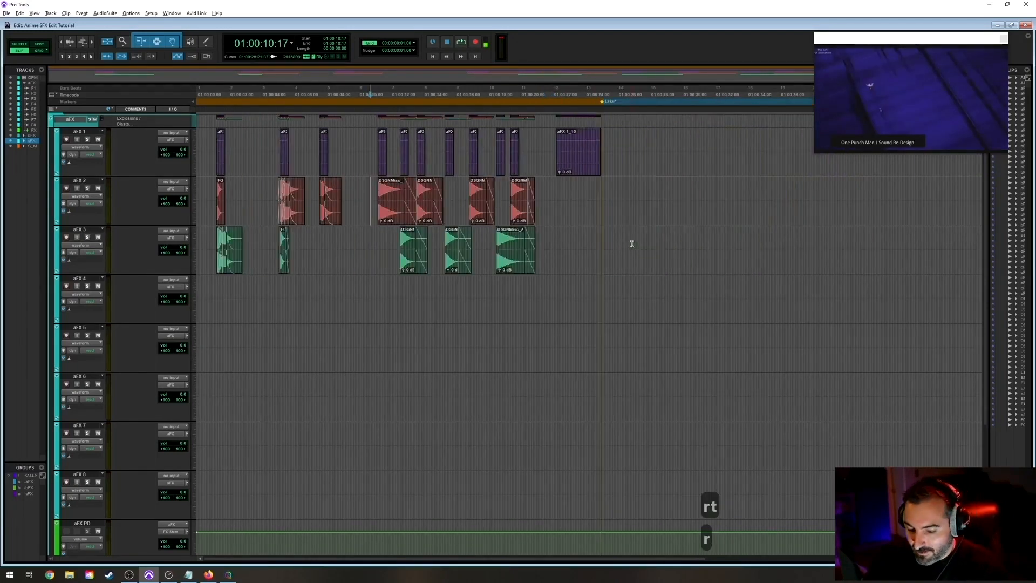
pyautogui.hotkey('ctrl', 's')
pyautogui.press('space')
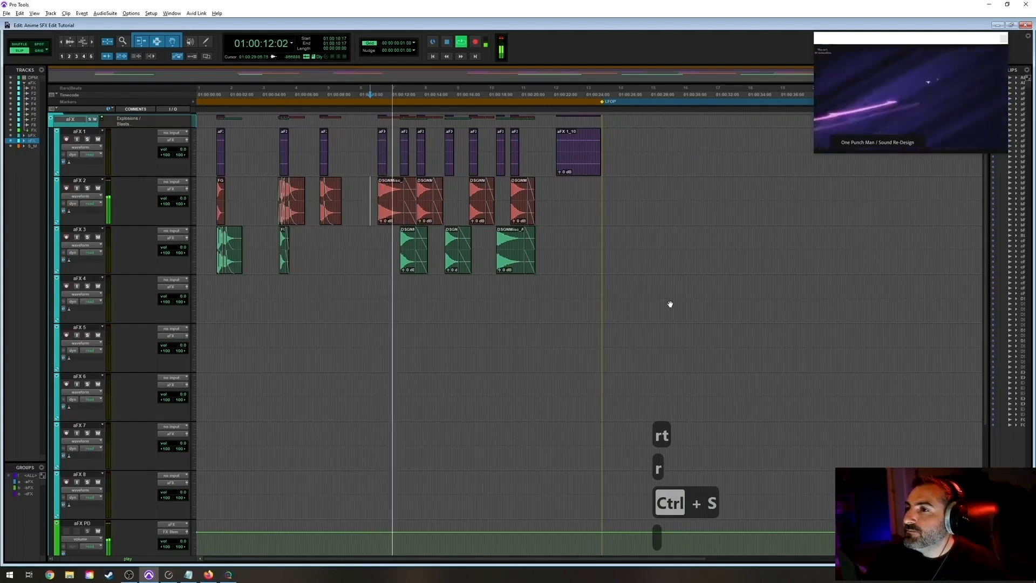
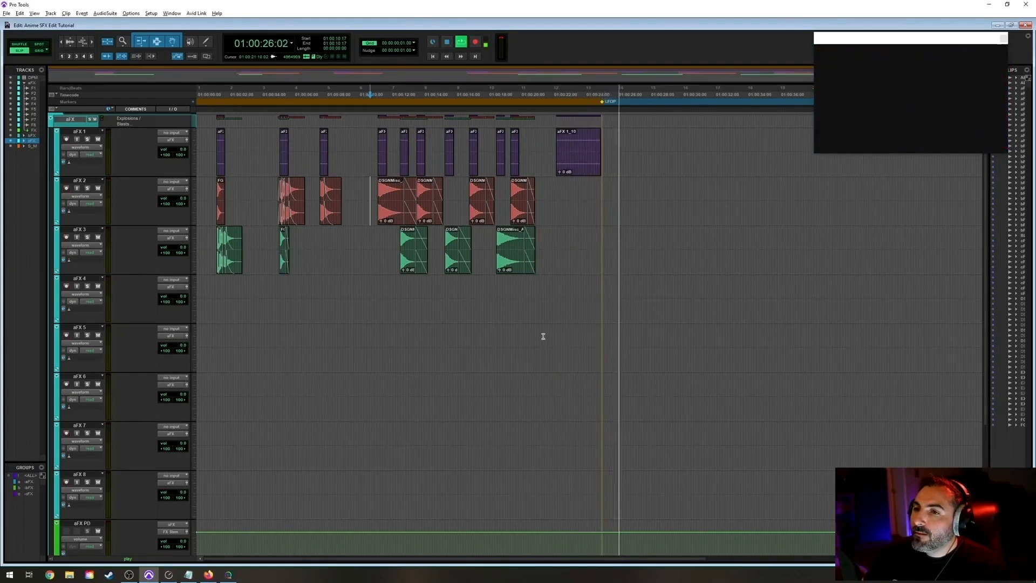
pyautogui.press('space')
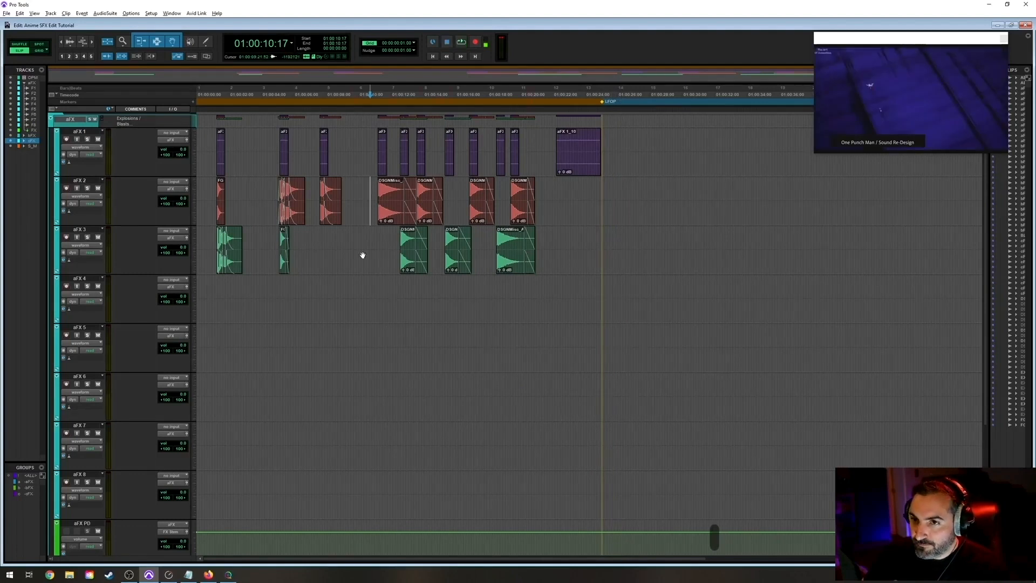
# Play the blast sequence again from just before the 01:00:11:04 blast on aFX 2.
pyautogui.click(373, 186)
pyautogui.press('space')
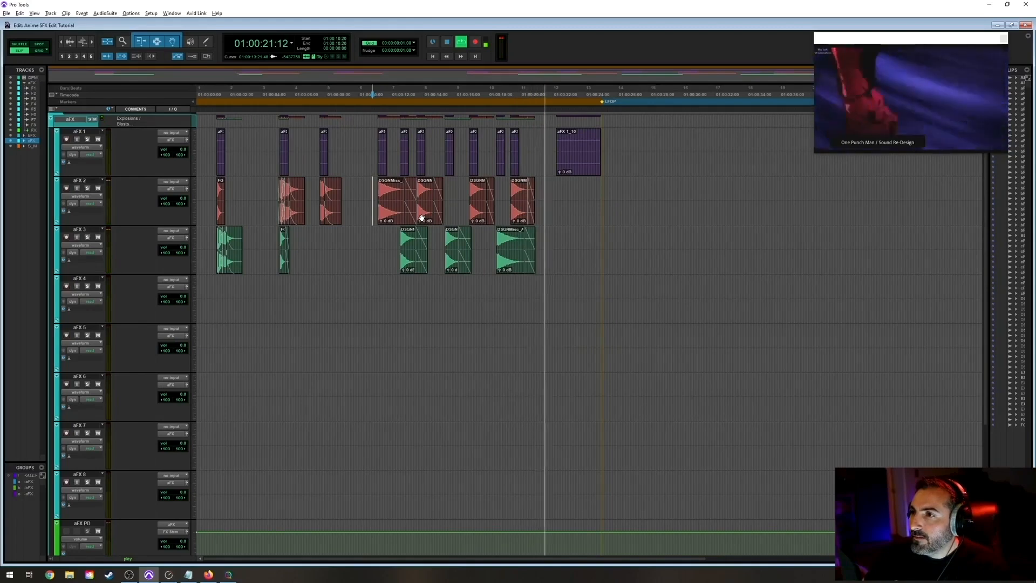
pyautogui.press('space')
# Audition the aFX 3 blast at mark aFX 1_08 close up, both from the mark and with a lead-in from 01:00:18:06.
pyautogui.click(500, 162)
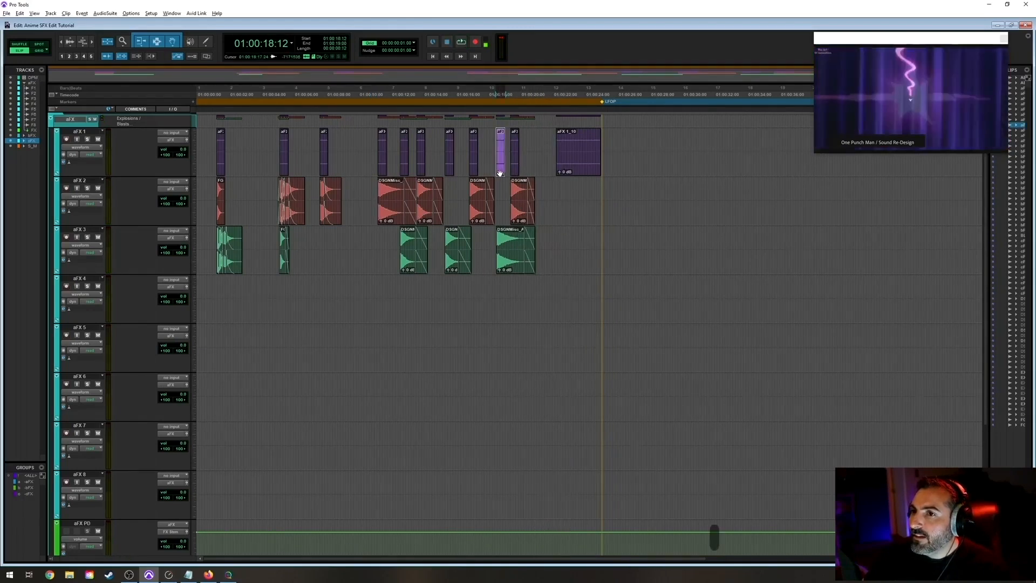
pyautogui.press('t')
pyautogui.press('t')
pyautogui.press('t')
pyautogui.press('r')
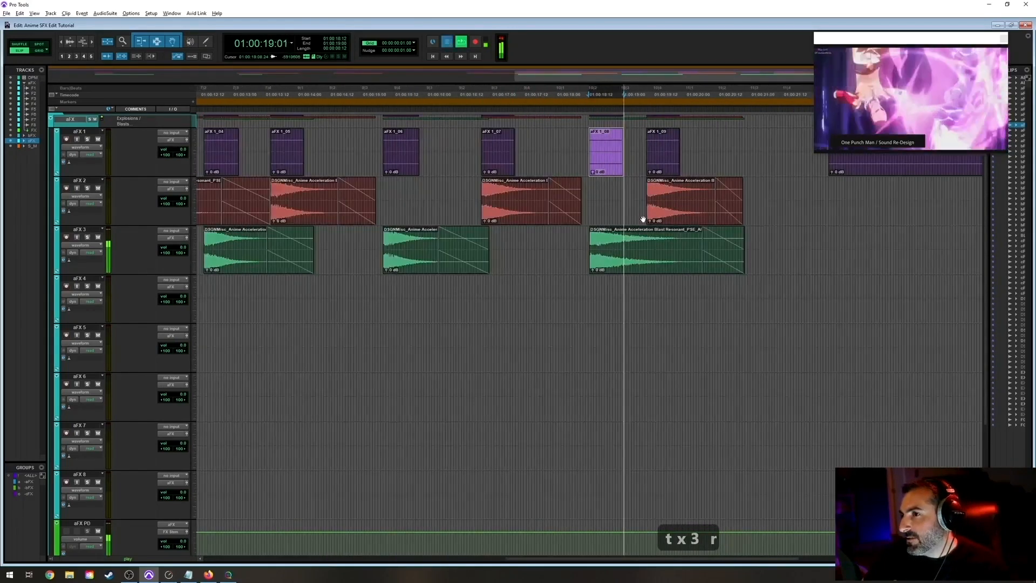
pyautogui.press('space')
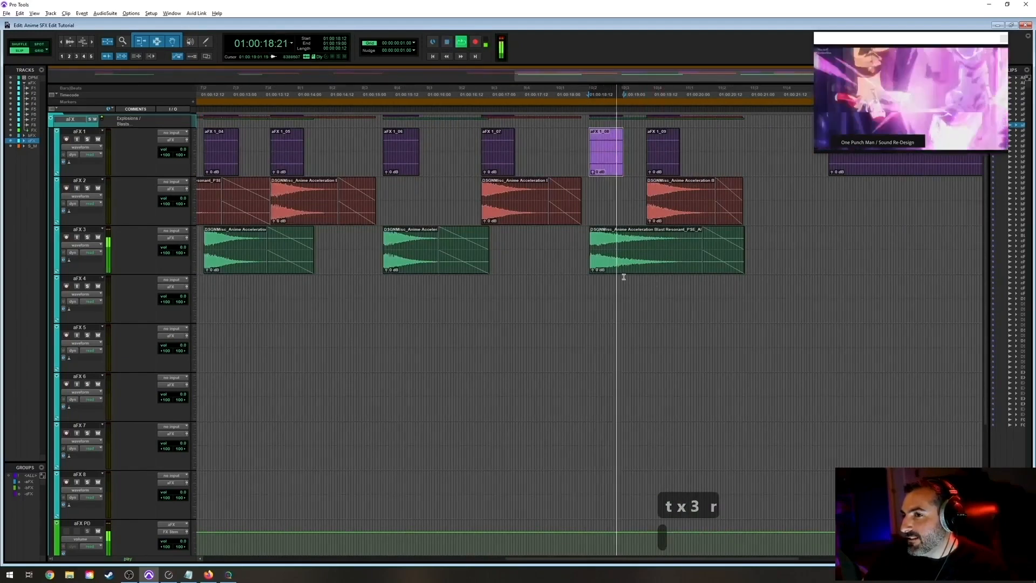
pyautogui.click(630, 273)
pyautogui.press('space')
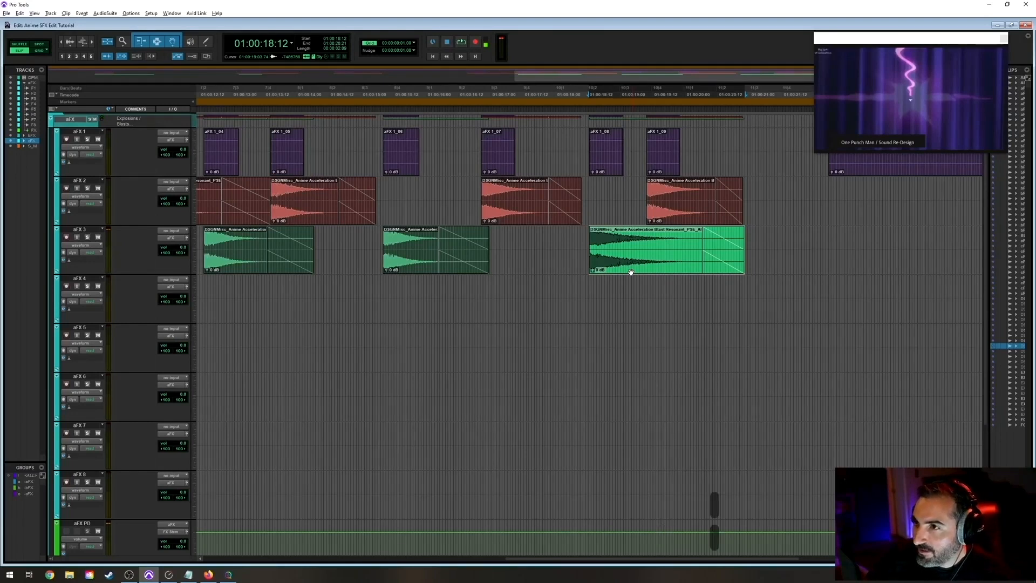
pyautogui.click(574, 144)
pyautogui.press('space')
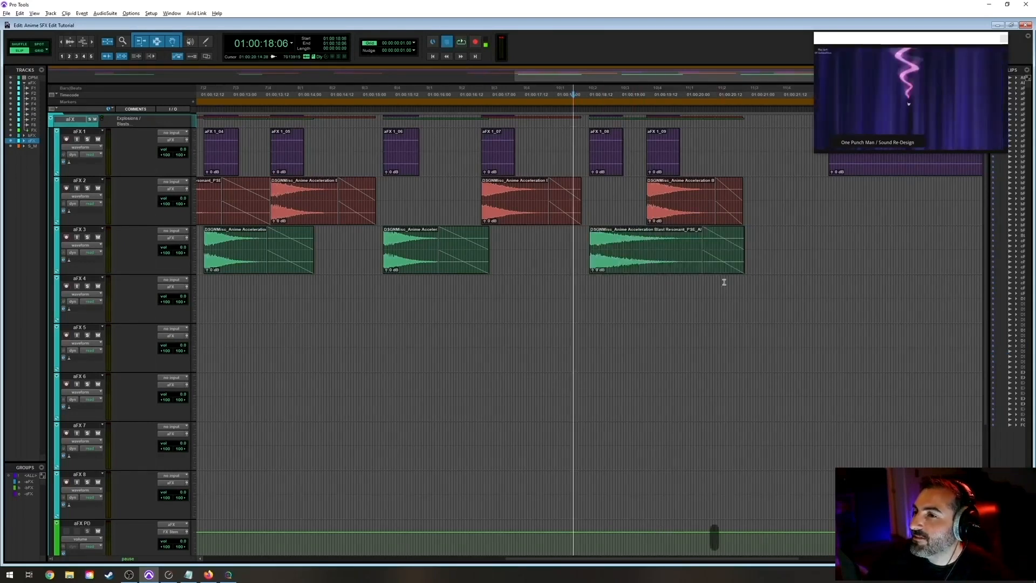
pyautogui.press('space')
# Delete the Acceleration Blast Resonant clip on aFX 3 at 01:00:18:12 and save the session.
pyautogui.click(636, 269)
pyautogui.press('Delete')
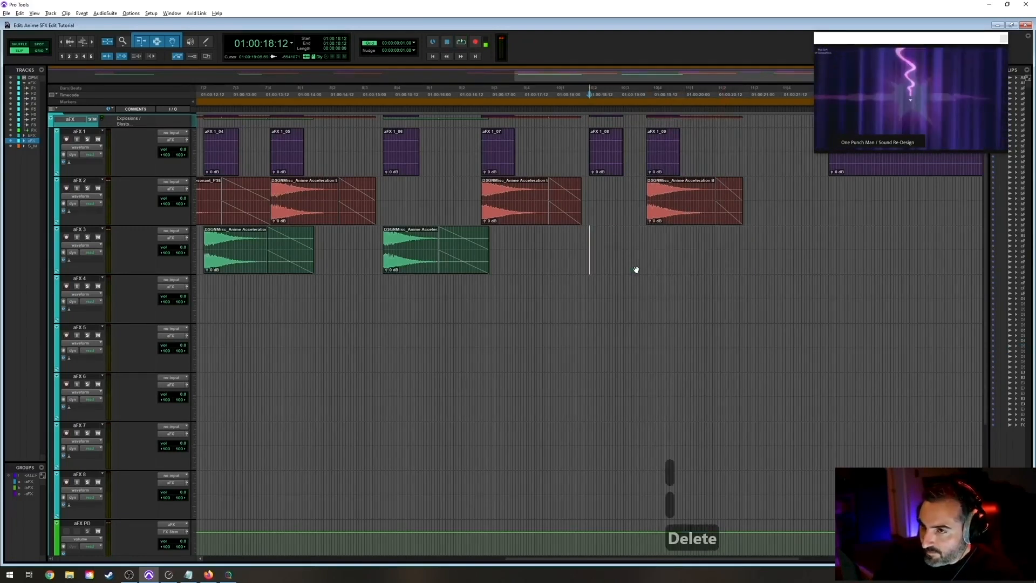
pyautogui.hotkey('ctrl', 's')
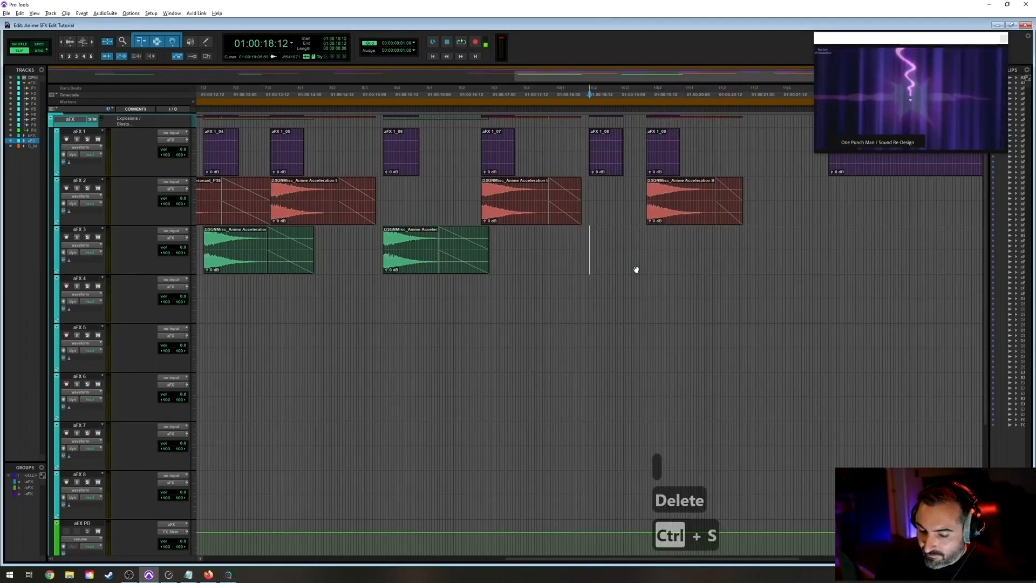
# Switch to SoundQ and search the sound library for "expl".
pyautogui.hotkey('alt', 'Tab')
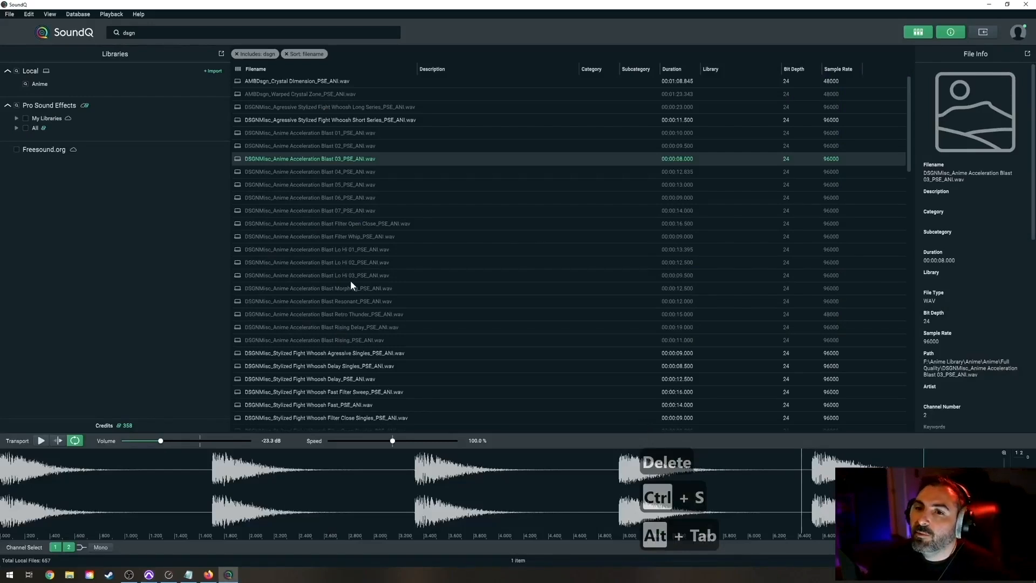
pyautogui.scroll(-5, 350, 278)
pyautogui.scroll(5, 362, 259)
pyautogui.moveTo(190, 31); pyautogui.dragTo(7, 12)
pyautogui.write('expl')
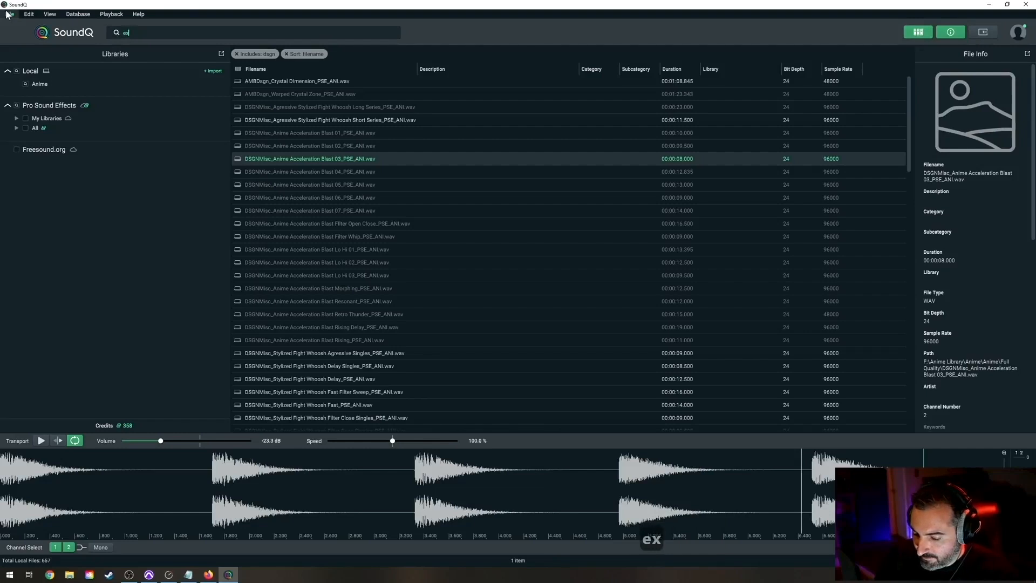
pyautogui.press('Return')
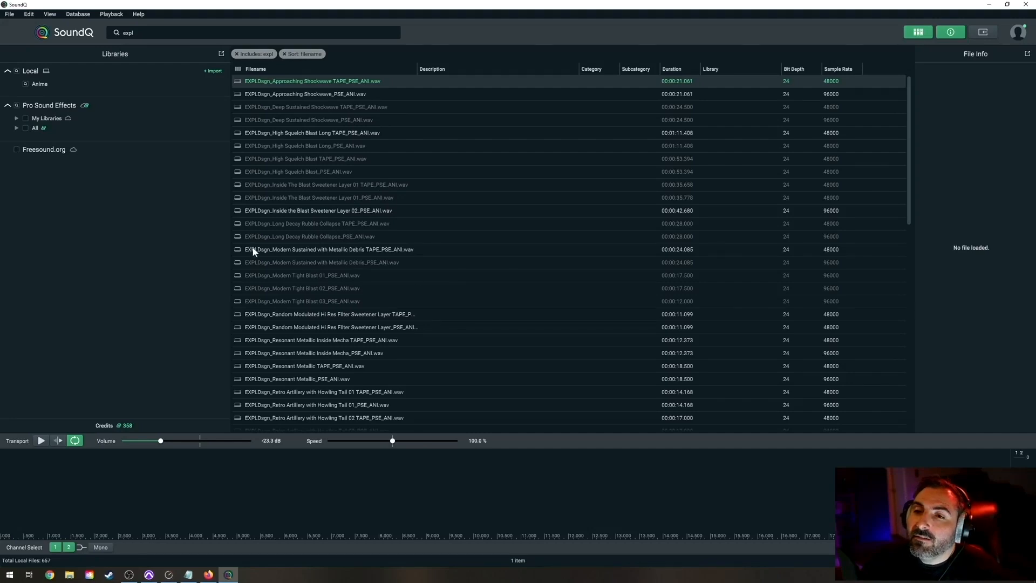
# Audition the Modern Sustained with Metallic Debris, Resonant Metallic and Retro Artillery with Howling Tail 01 explosions.
pyautogui.click(313, 251)
pyautogui.click(319, 262)
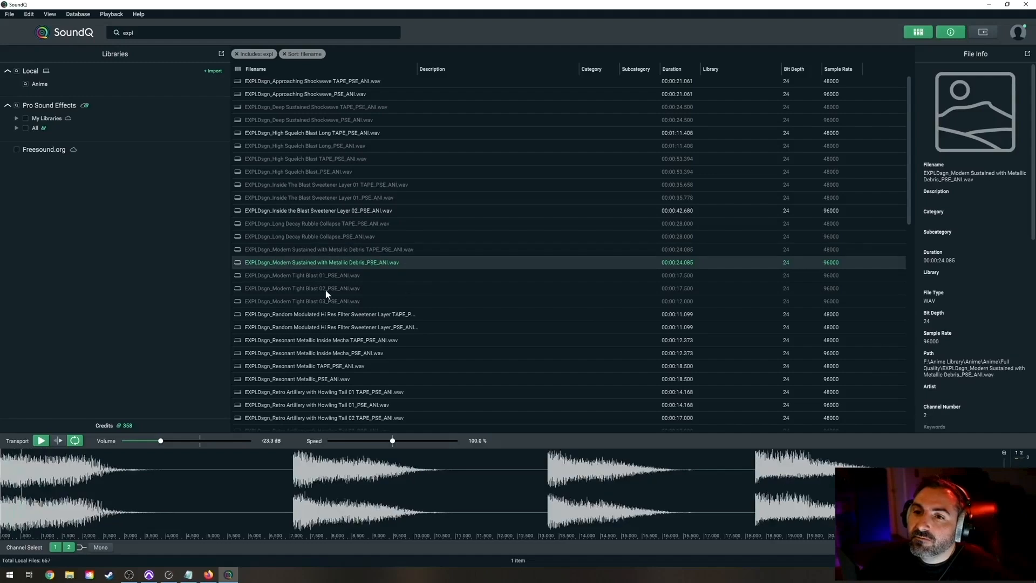
pyautogui.scroll(-2, 345, 312)
pyautogui.click(310, 331)
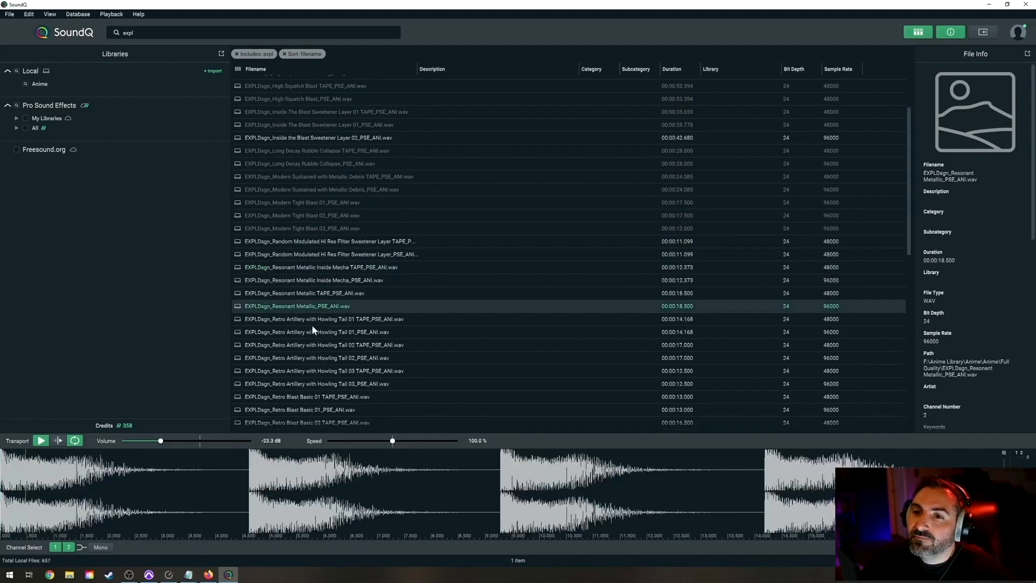
pyautogui.scroll(-6, 334, 340)
pyautogui.press('space')
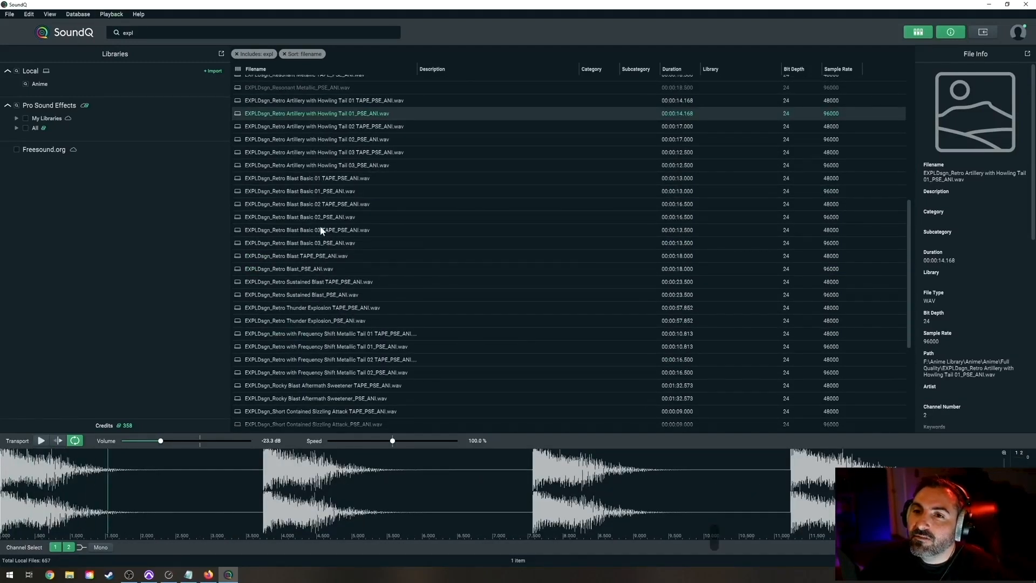
# Audition the Retro Blast Basic 01, 02 and 03 explosions, comparing the TAPE and regular versions of 01.
pyautogui.click(296, 191)
pyautogui.press('Up')
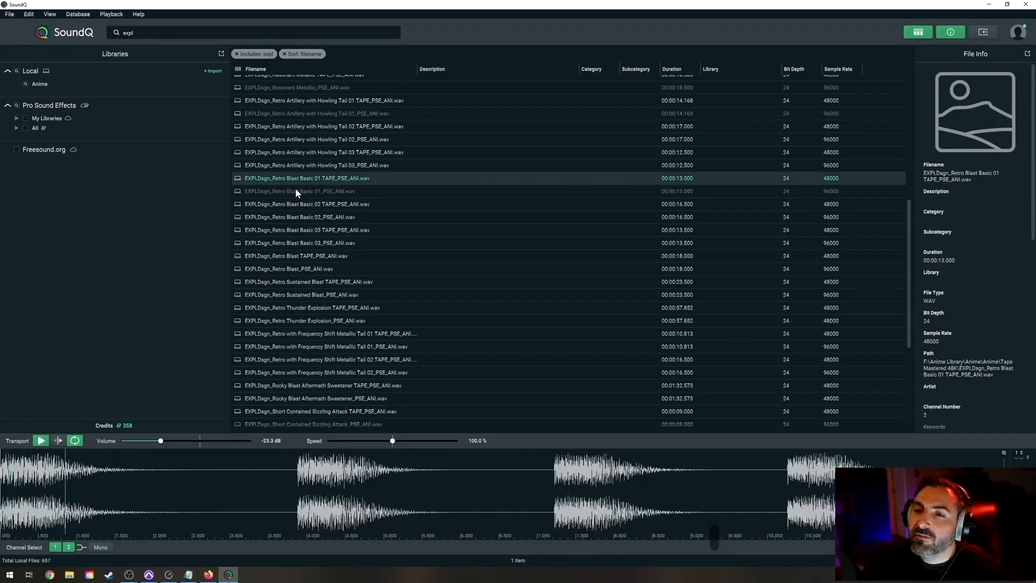
pyautogui.press('Down')
pyautogui.press('Up')
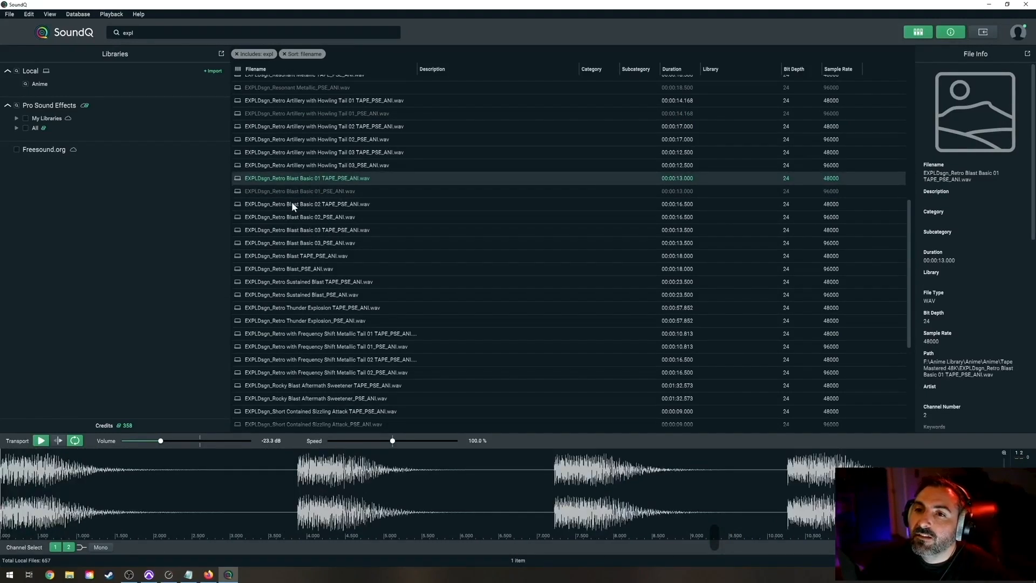
pyautogui.click(293, 202)
pyautogui.click(291, 228)
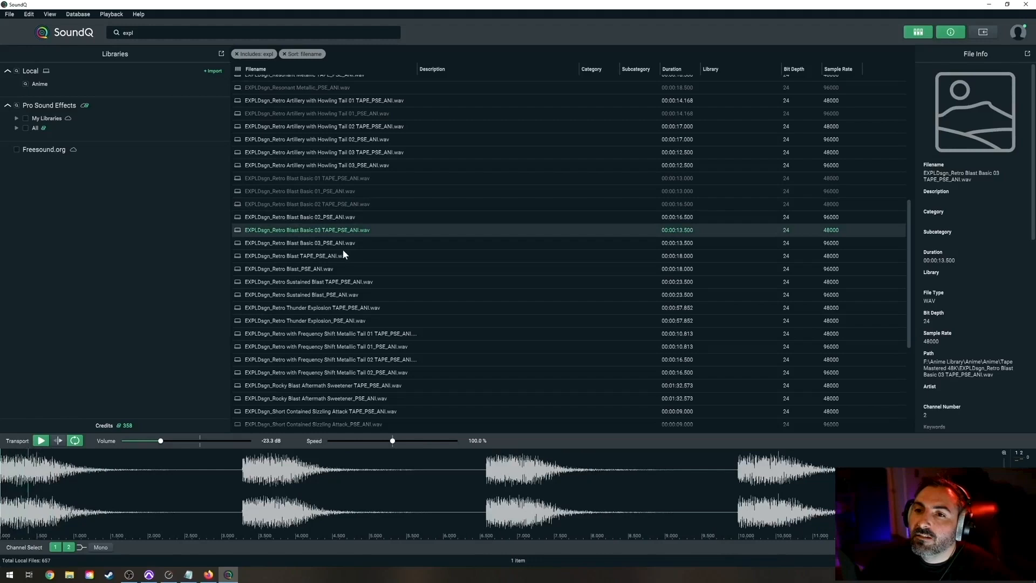
# Audition the explosions from Retro Blast Basic 03 through Retro Sustained Blast and Retro Thunder to Frequency Shift Metallic Tail 01 TAPE.
pyautogui.click(302, 247)
pyautogui.click(305, 255)
pyautogui.click(313, 270)
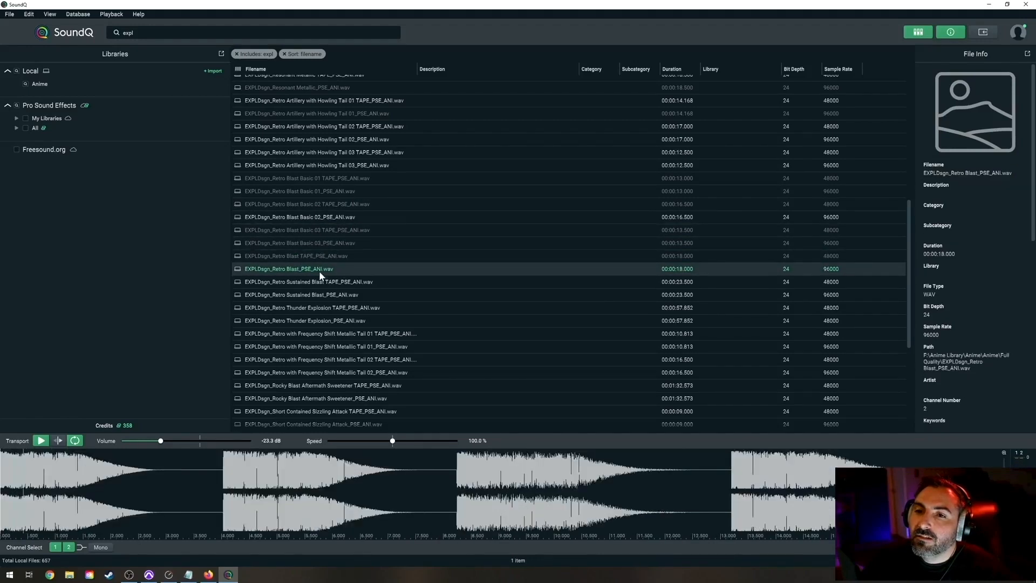
pyautogui.click(319, 282)
pyautogui.click(310, 294)
pyautogui.click(317, 308)
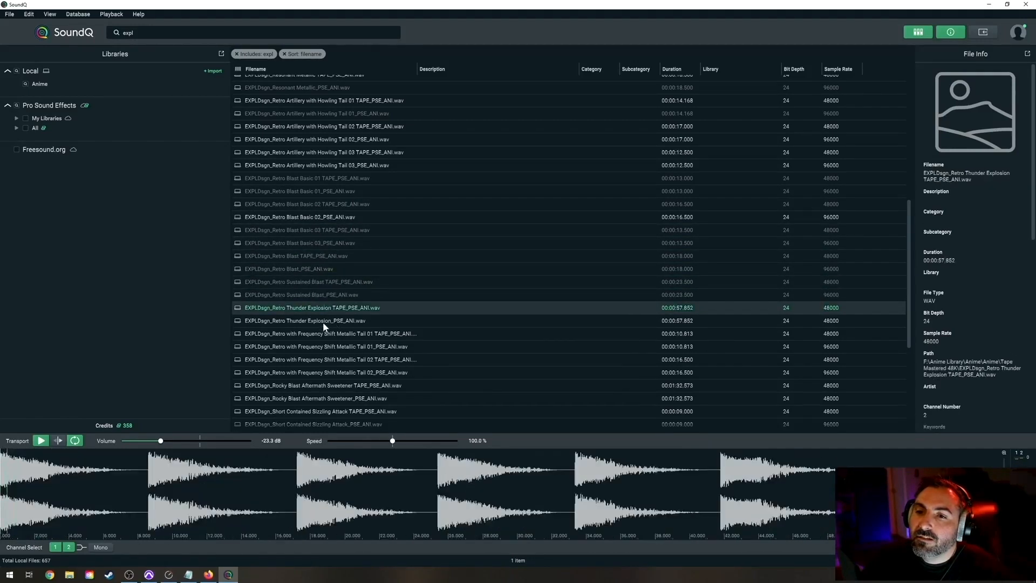
pyautogui.click(324, 320)
pyautogui.click(316, 335)
pyautogui.scroll(-4, 348, 295)
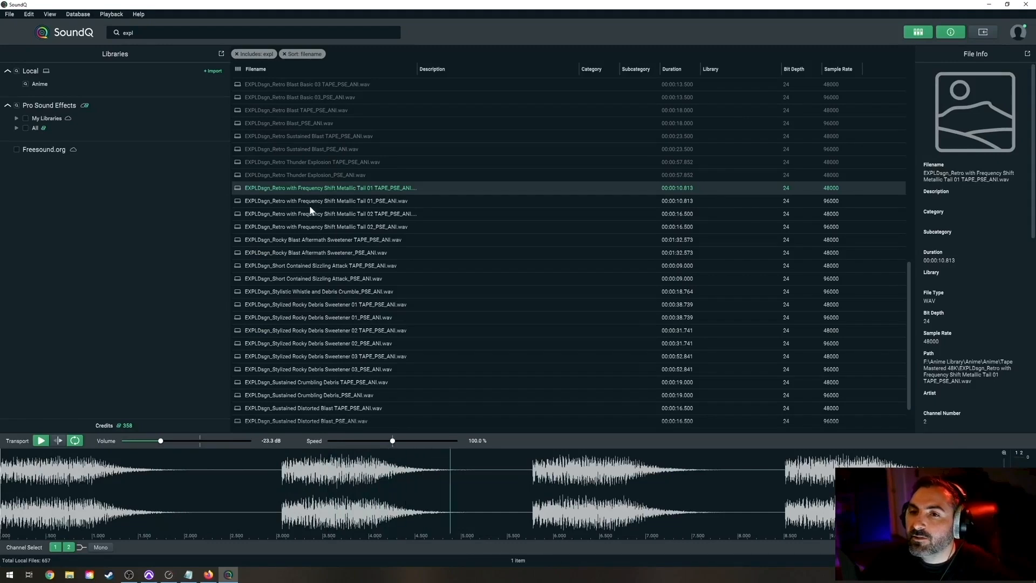
pyautogui.scroll(4, 340, 241)
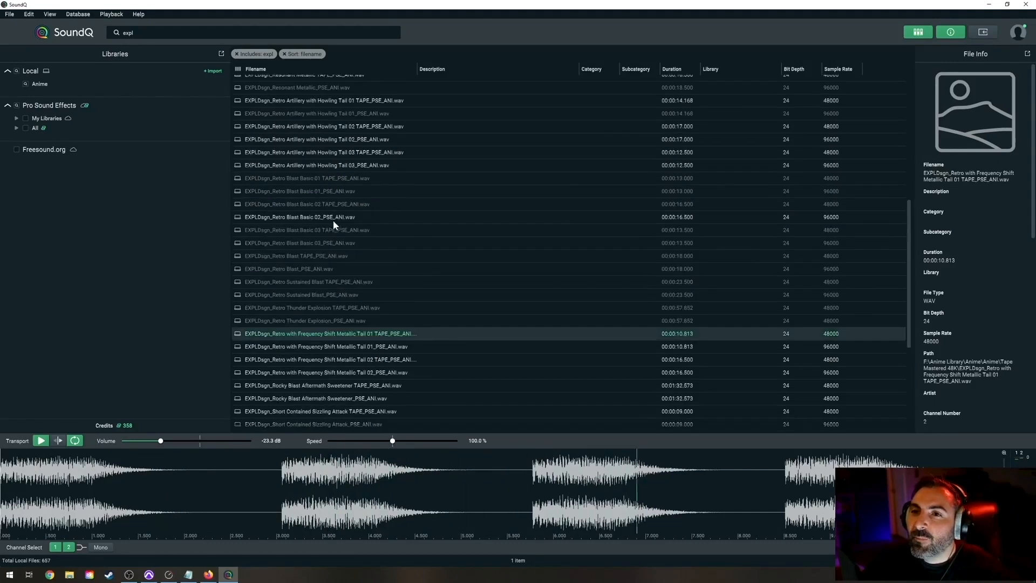
# Compare Retro Blast Basic 01 in its TAPE and regular versions with Retro Blast Basic 02.
pyautogui.click(296, 182)
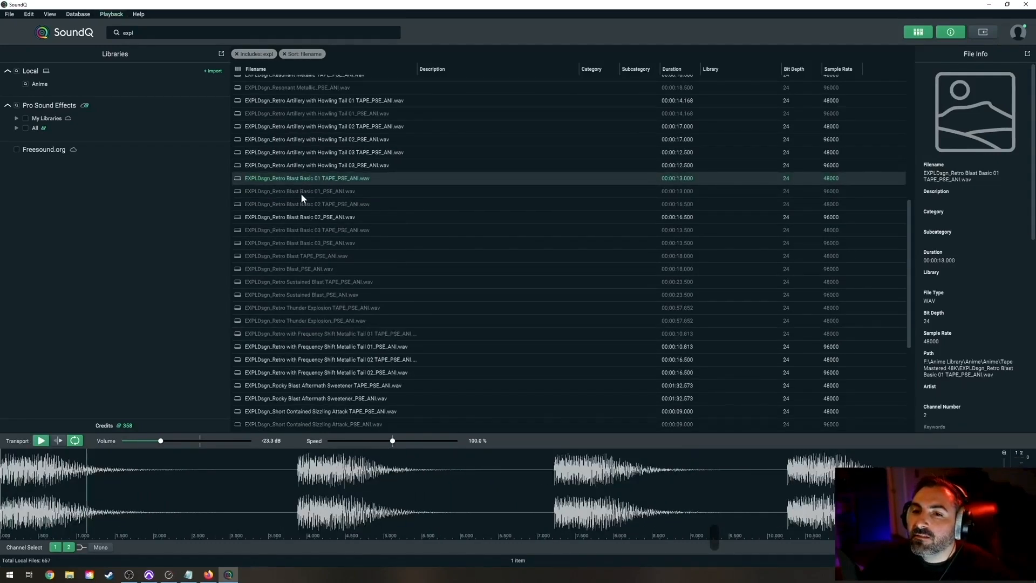
pyautogui.click(300, 193)
pyautogui.click(300, 180)
pyautogui.click(294, 203)
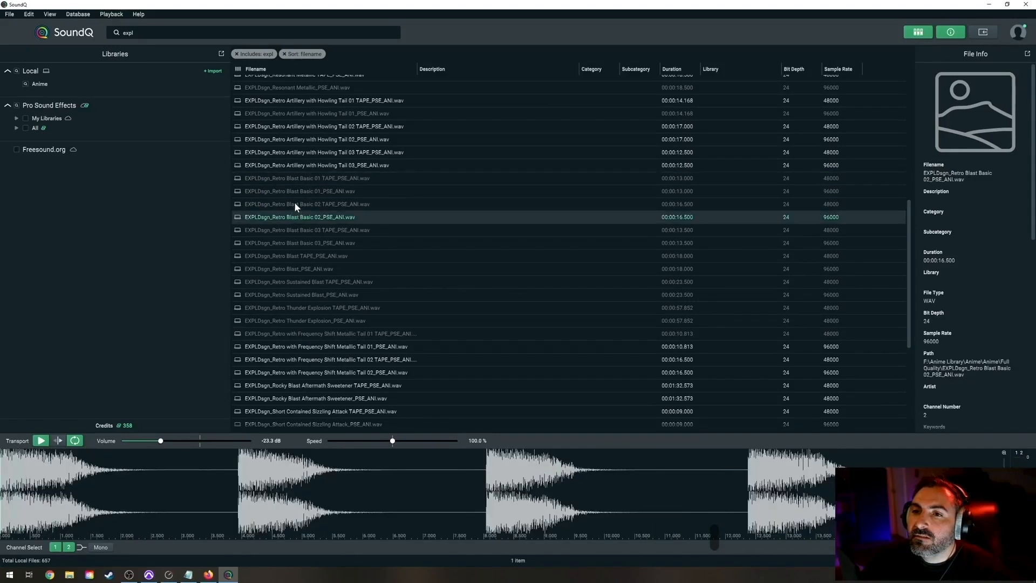
pyautogui.click(310, 178)
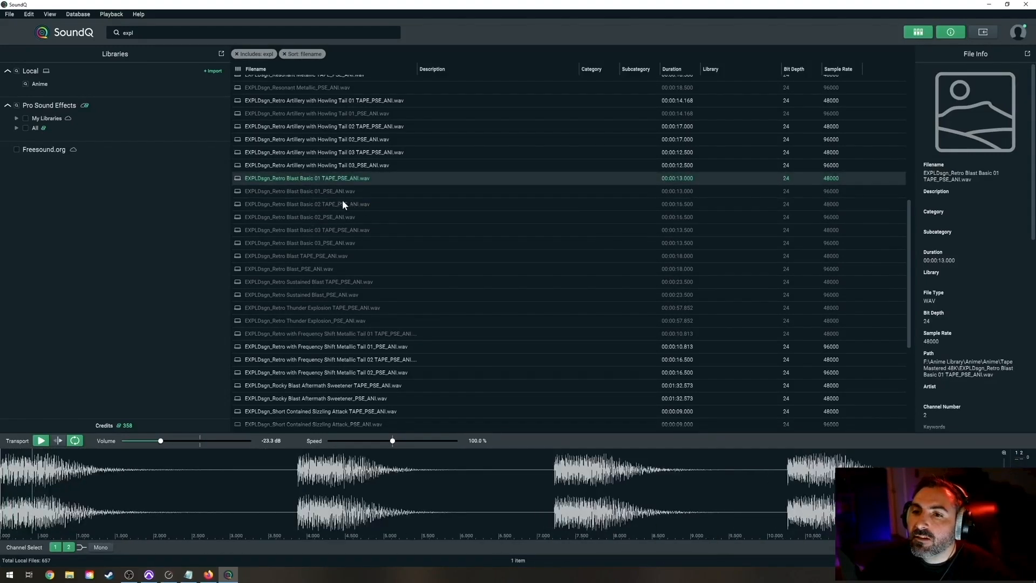
# Audition the second and last individual hits within the Retro Blast Basic 01 TAPE file.
pyautogui.press('space')
pyautogui.click(287, 465)
pyautogui.press('space')
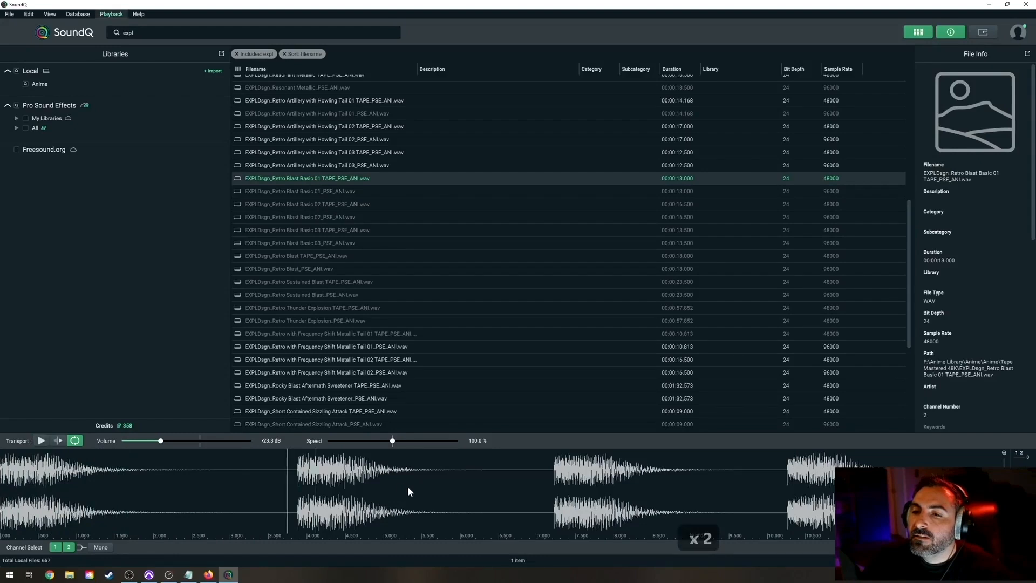
pyautogui.moveTo(285, 465); pyautogui.dragTo(431, 498)
pyautogui.press('space')
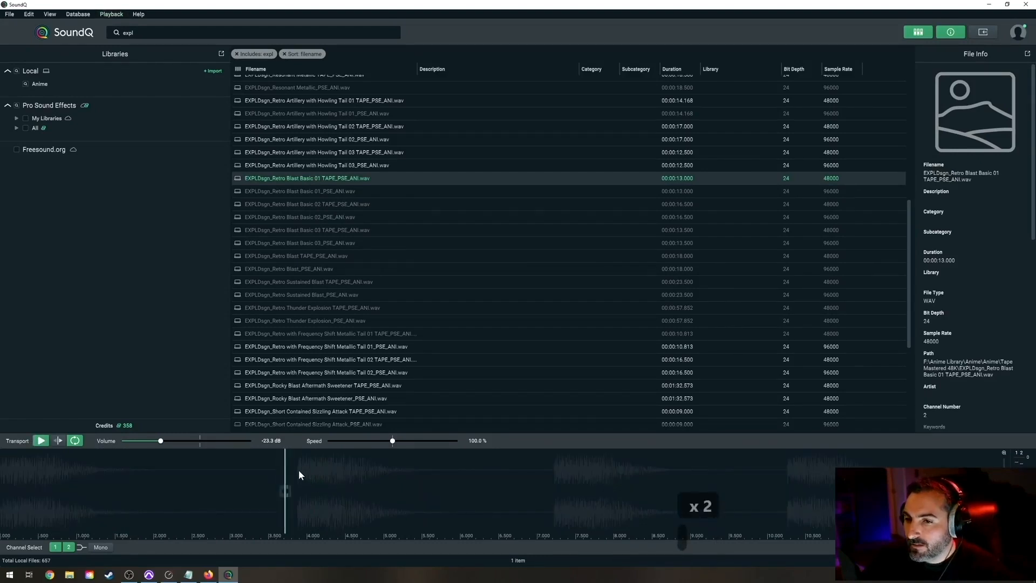
pyautogui.click(286, 475)
pyautogui.press('space')
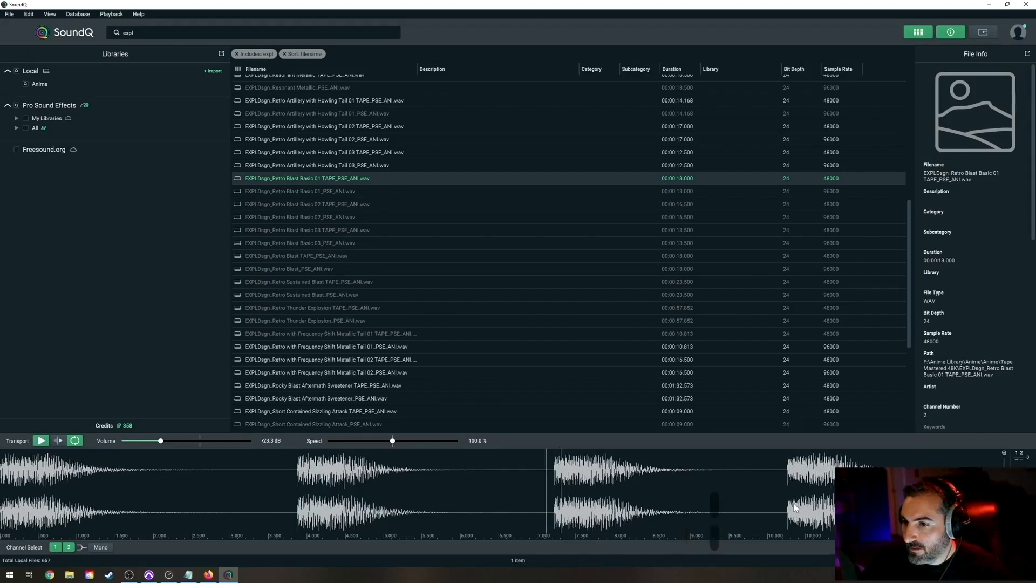
pyautogui.click(782, 474)
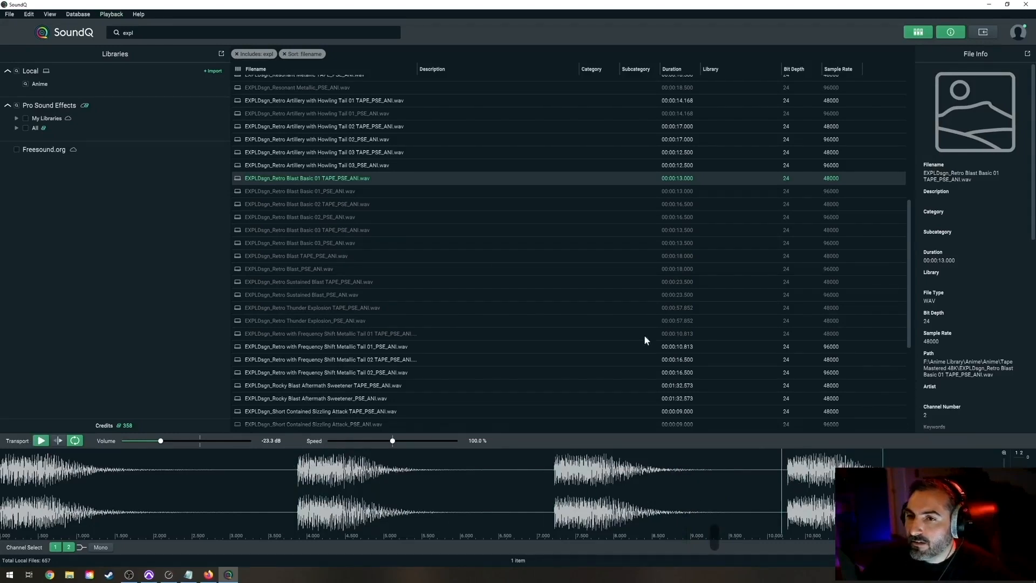
# Select the last hit of EXPLDsgn_Retro Blast Basic 01_PSE_ANI.wav and send it to aFX 3 in Pro Tools at 01:00:18:12.
pyautogui.click(339, 192)
pyautogui.click(531, 486)
pyautogui.click(778, 477)
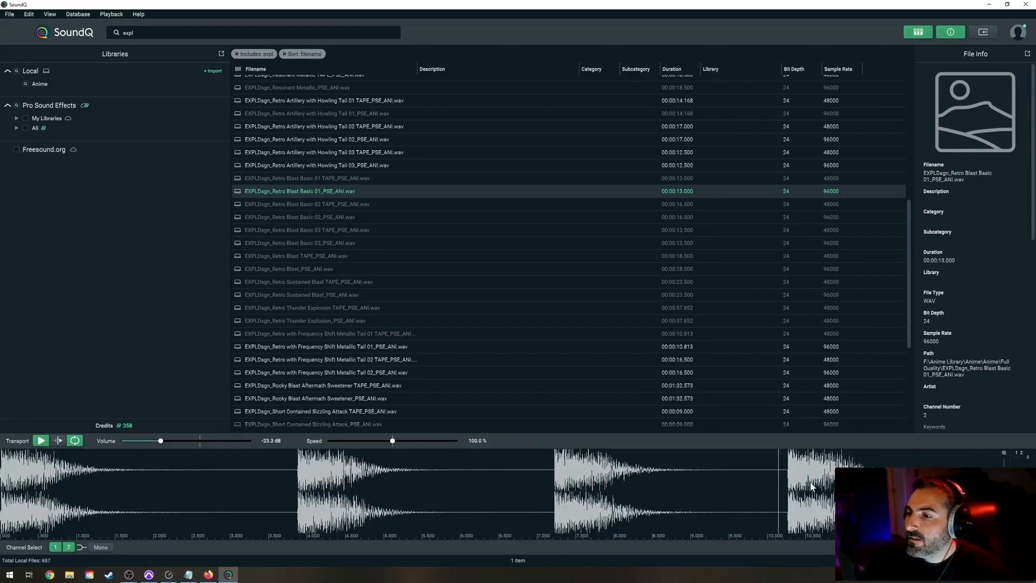
pyautogui.press('space')
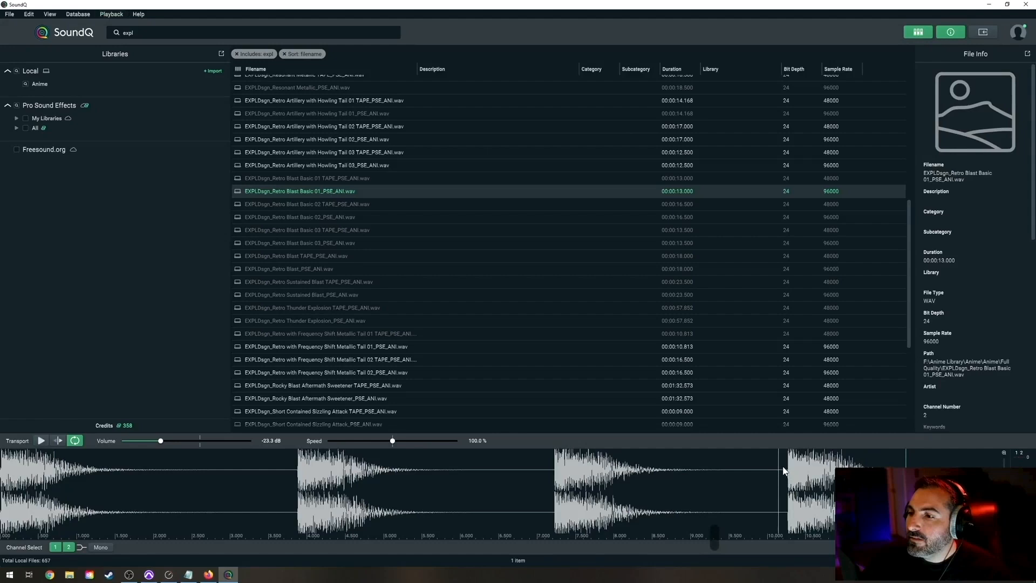
pyautogui.moveTo(780, 473); pyautogui.dragTo(929, 477)
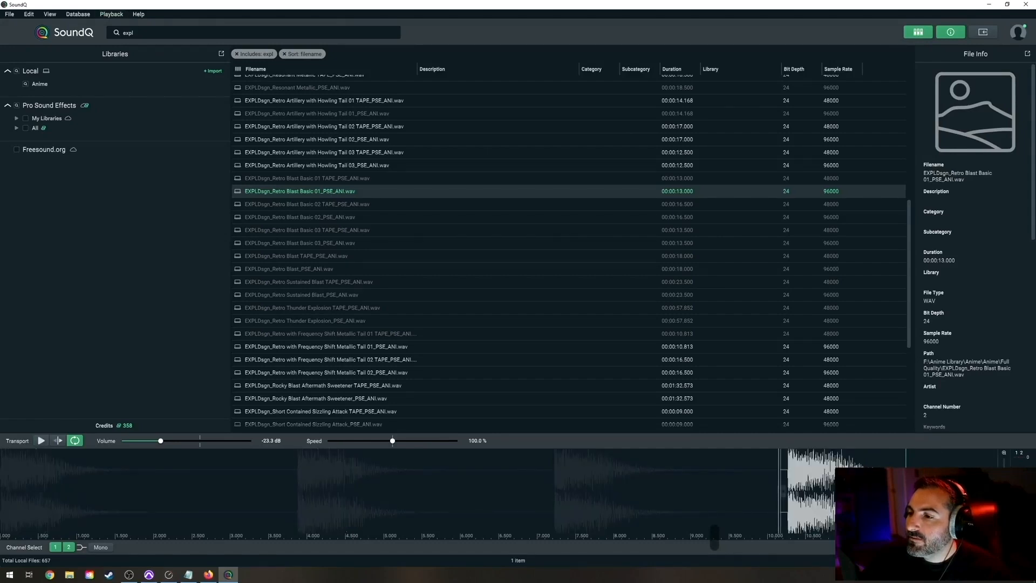
pyautogui.press('s')
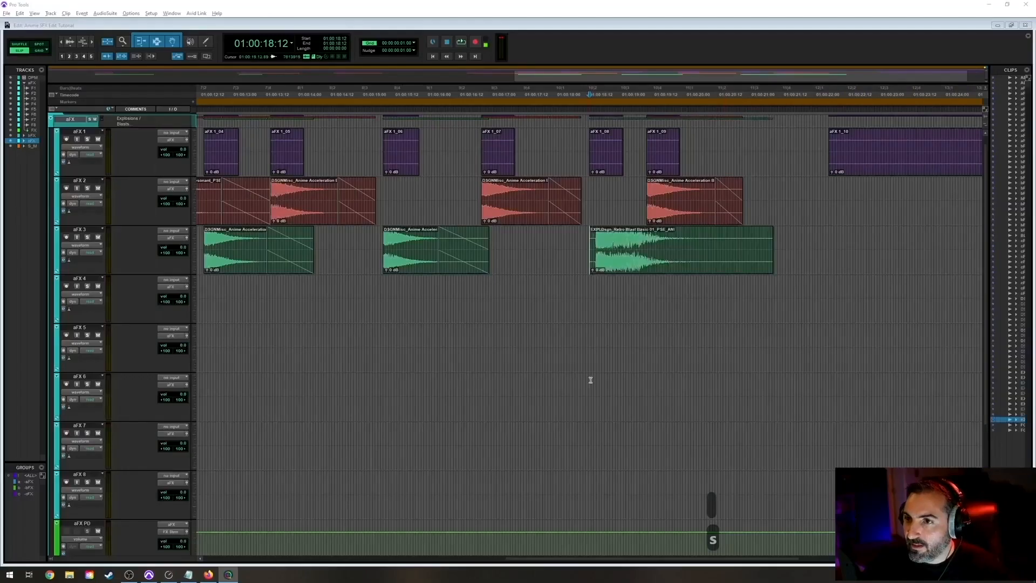
# Shift the Retro Blast Basic 01 clip on aFX 3 so its attack lines up with the start of mark aFX 1_08.
pyautogui.click(624, 266)
pyautogui.press('t')
pyautogui.press('t')
pyautogui.press('t')
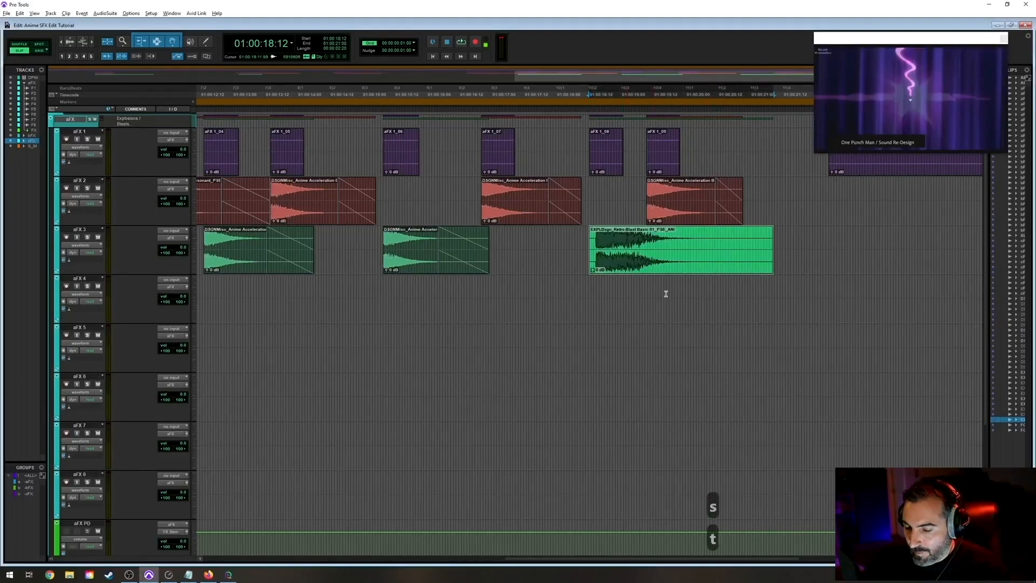
pyautogui.moveTo(641, 264); pyautogui.dragTo(641, 264)
pyautogui.press('r')
pyautogui.press('t')
pyautogui.press('t')
pyautogui.press('t')
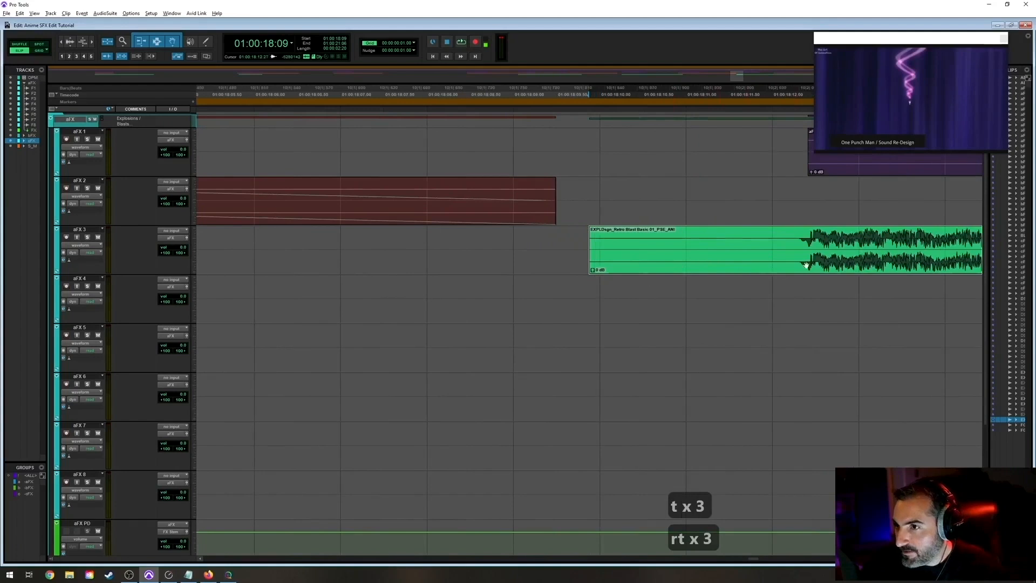
pyautogui.press('r')
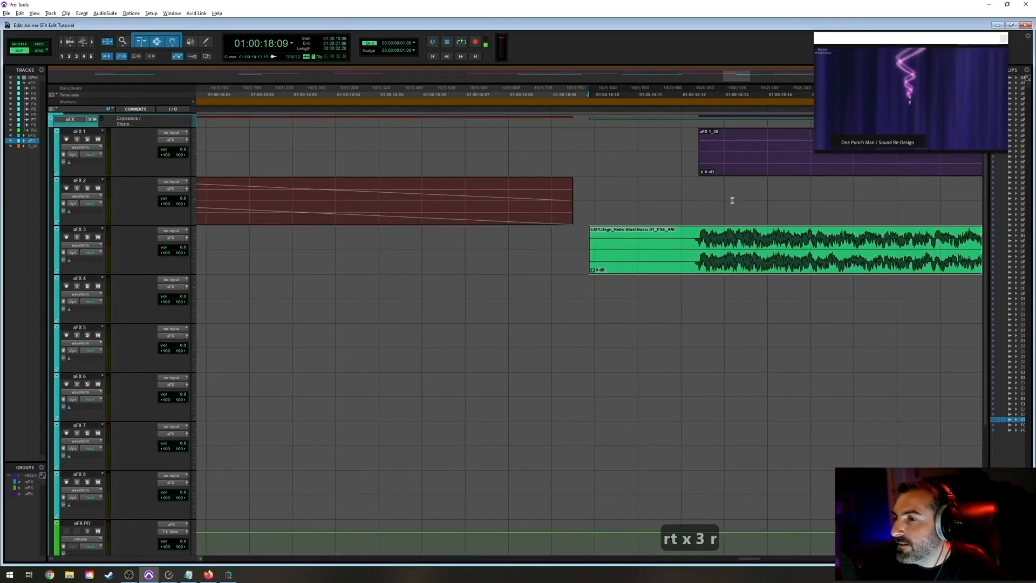
pyautogui.click(732, 200)
pyautogui.click(763, 261)
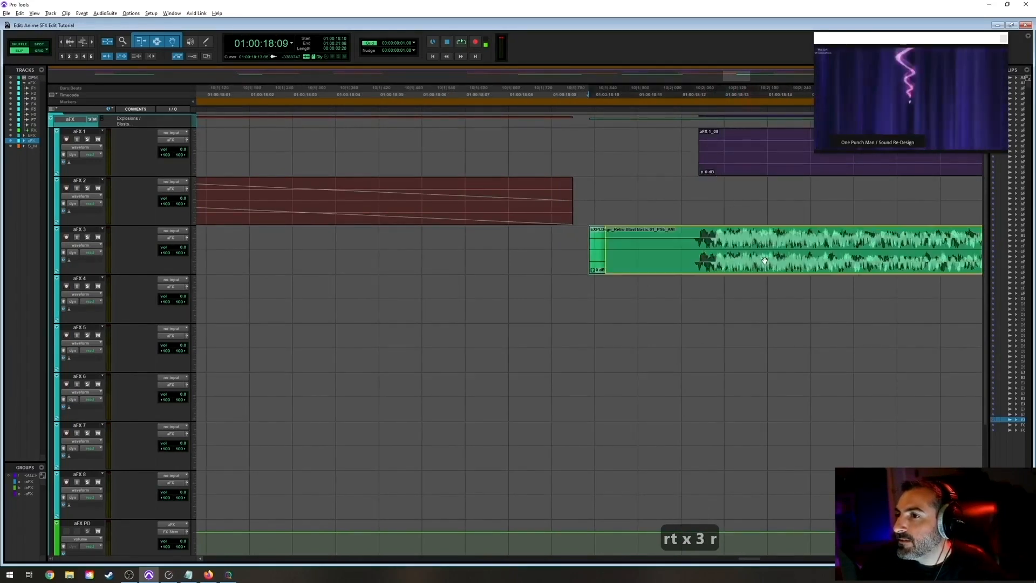
pyautogui.moveTo(764, 261); pyautogui.dragTo(790, 261)
# Fade the Retro Blast Basic 01 clip in up to 01:00:18:12 and fade it out from 01:00:20:00 to its end.
pyautogui.click(718, 238)
pyautogui.press('d')
pyautogui.press('r')
pyautogui.press('r')
pyautogui.press('r')
pyautogui.press('r')
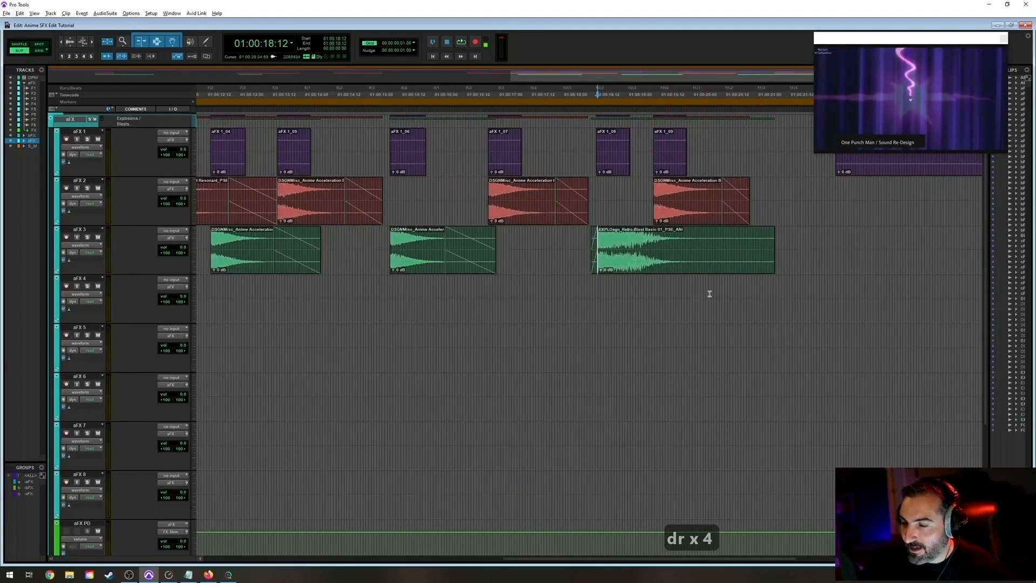
pyautogui.click(693, 239)
pyautogui.press('g')
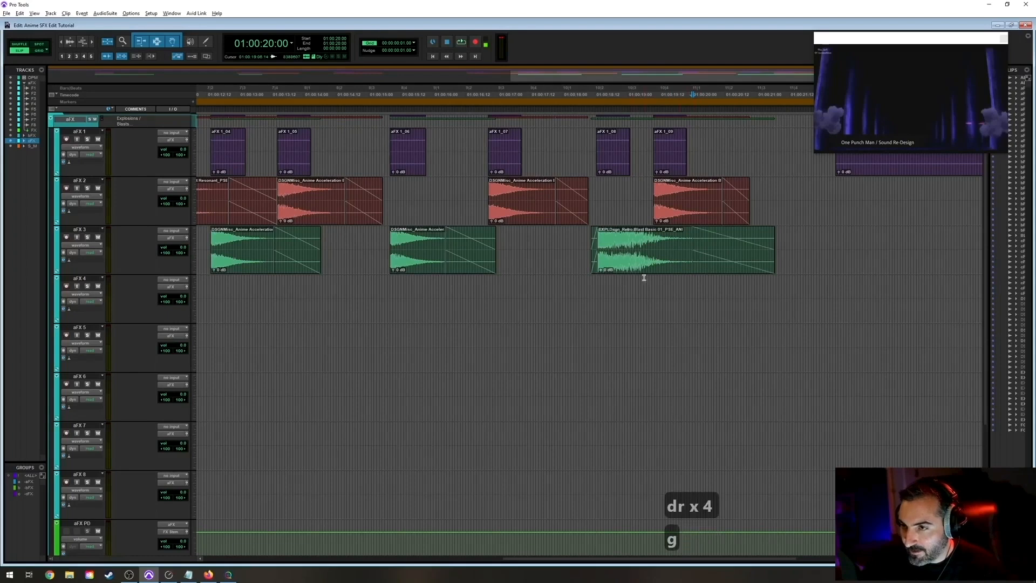
# Play back the aFX 3 Retro Blast clip, then shorten its tail and give it a curved fade-out starting at 01:00:19:01.
pyautogui.press('r')
pyautogui.press('space')
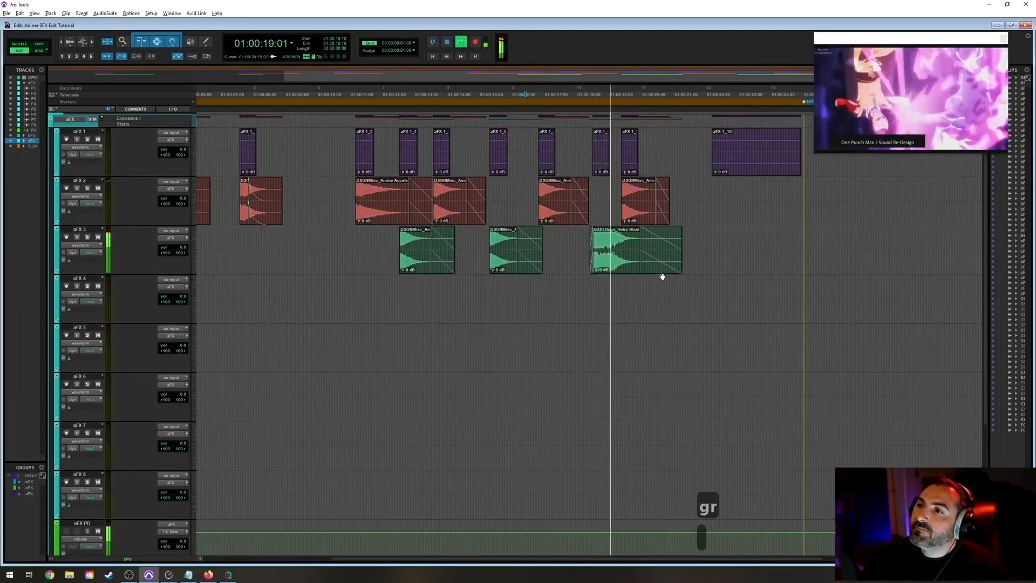
pyautogui.press('space')
pyautogui.moveTo(661, 271); pyautogui.dragTo(631, 270)
pyautogui.doubleClick(632, 270)
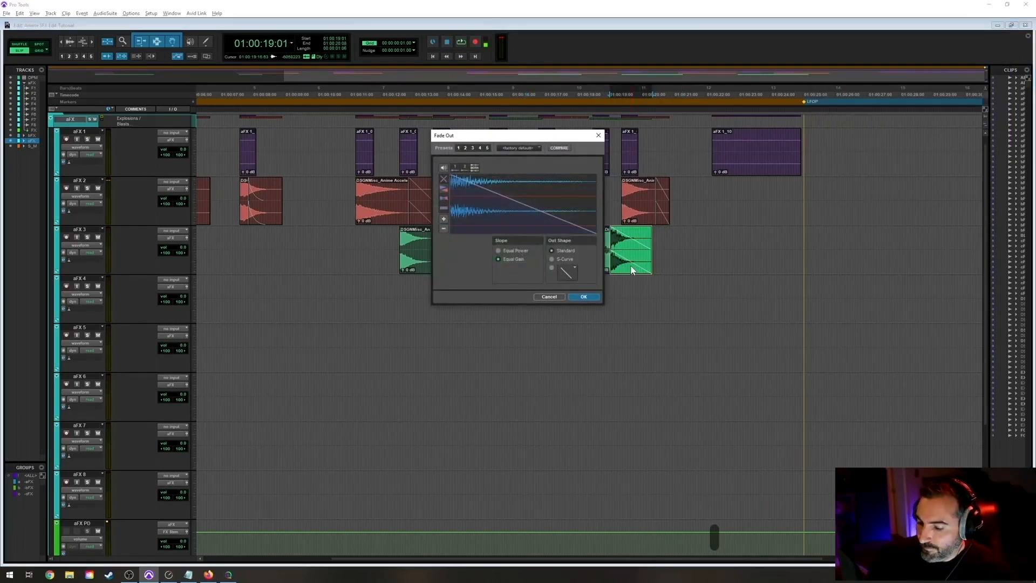
pyautogui.press('Return')
# Play the shortened Retro Blast against the scene from 01:00:18:00.
pyautogui.click(576, 142)
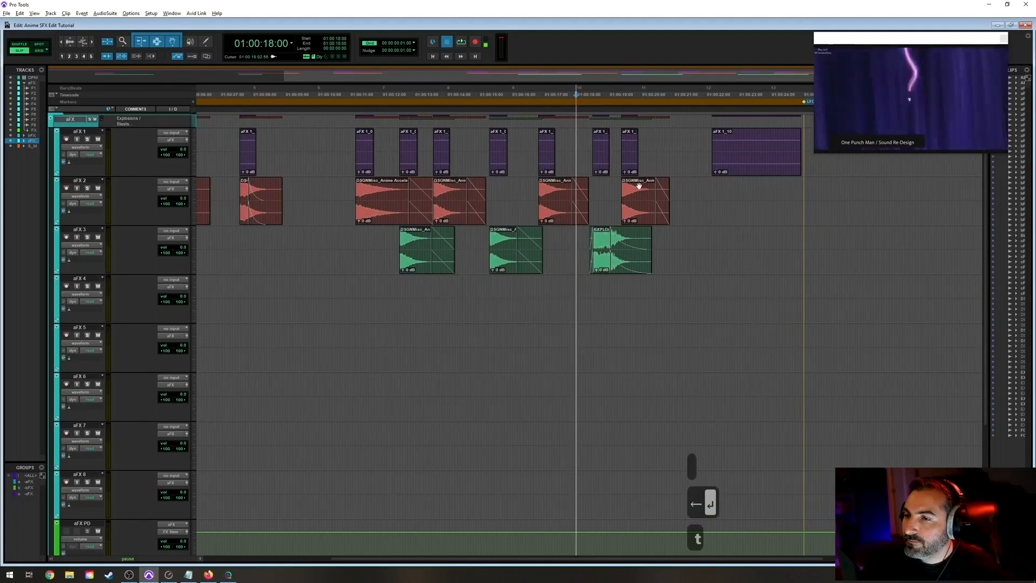
pyautogui.press('t')
pyautogui.press('space')
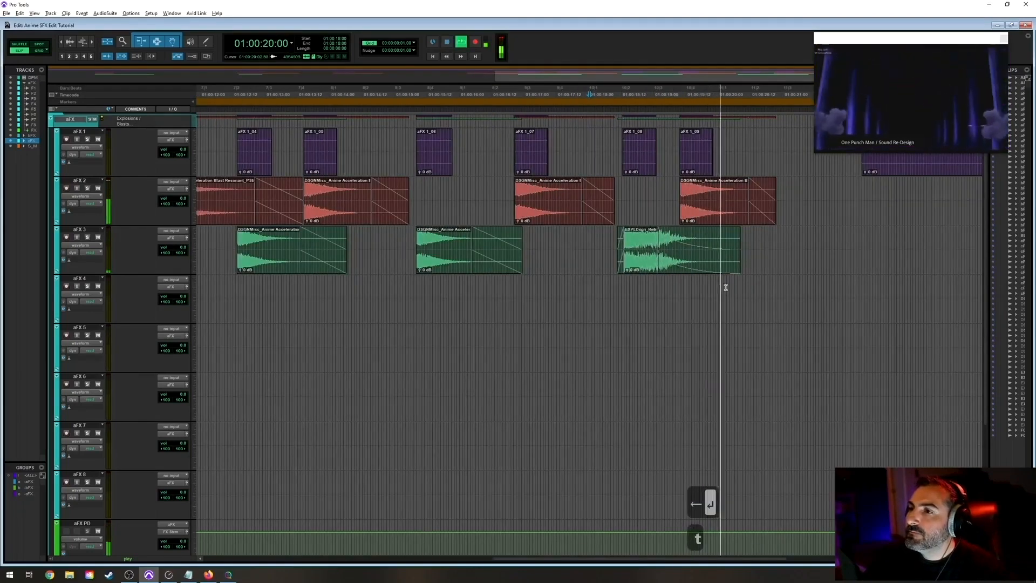
pyautogui.press('r')
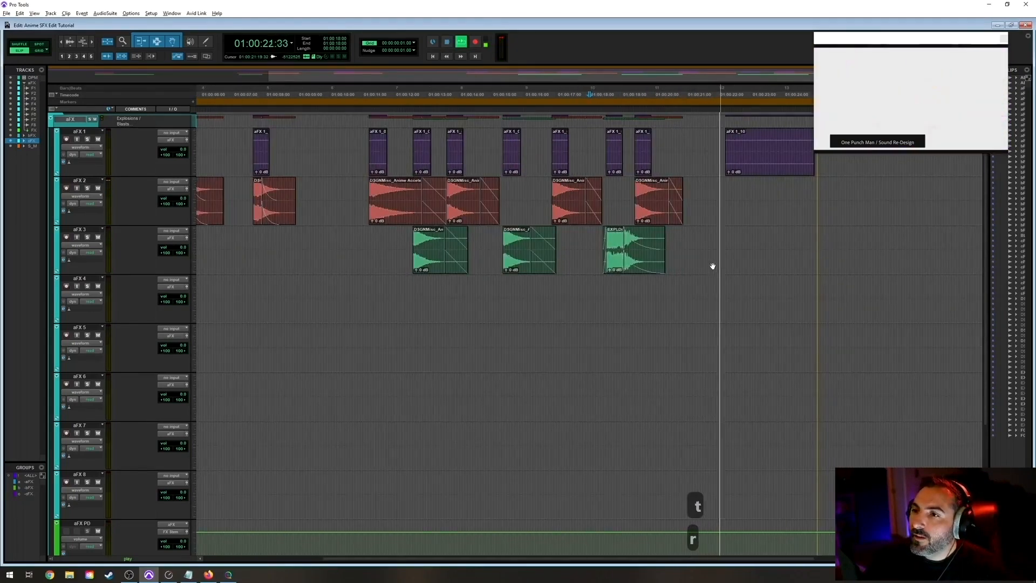
# Stop playback and save the session.
pyautogui.press('space')
pyautogui.hotkey('ctrl', 's')
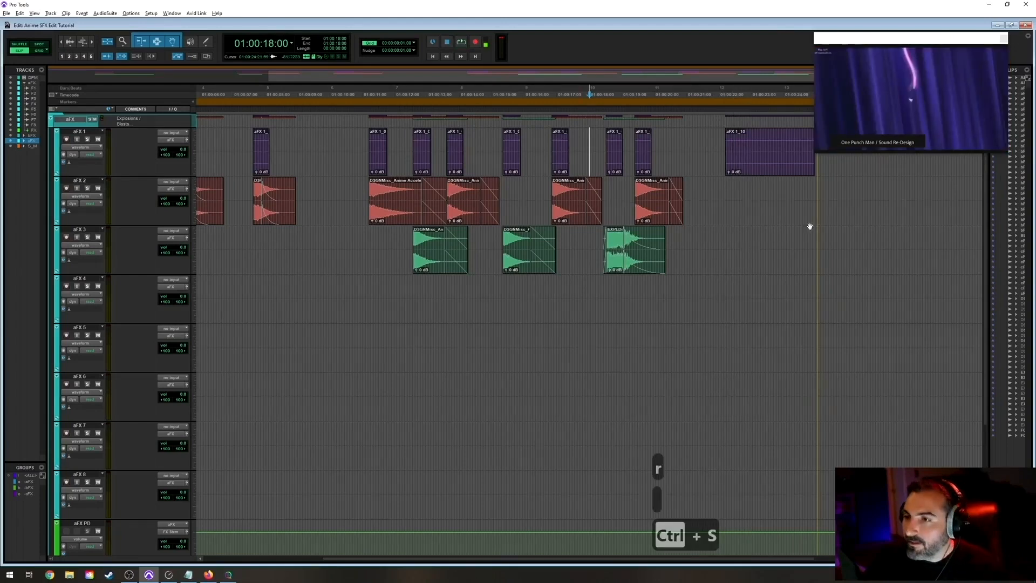
pyautogui.click(702, 141)
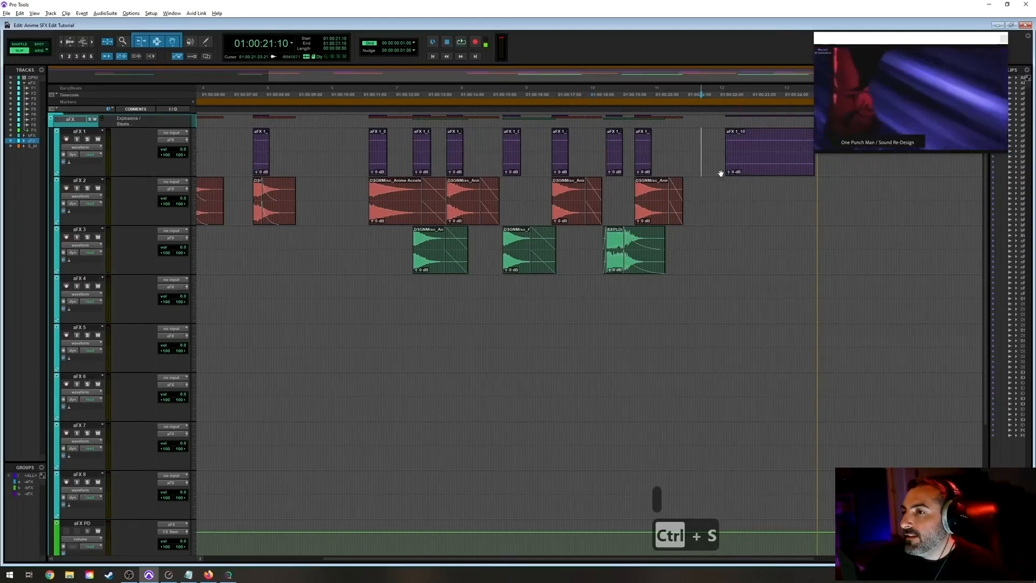
# Select the aFX 1_10 mark on aFX 1 and play the scene across it.
pyautogui.click(748, 177)
pyautogui.press('t')
pyautogui.press('r')
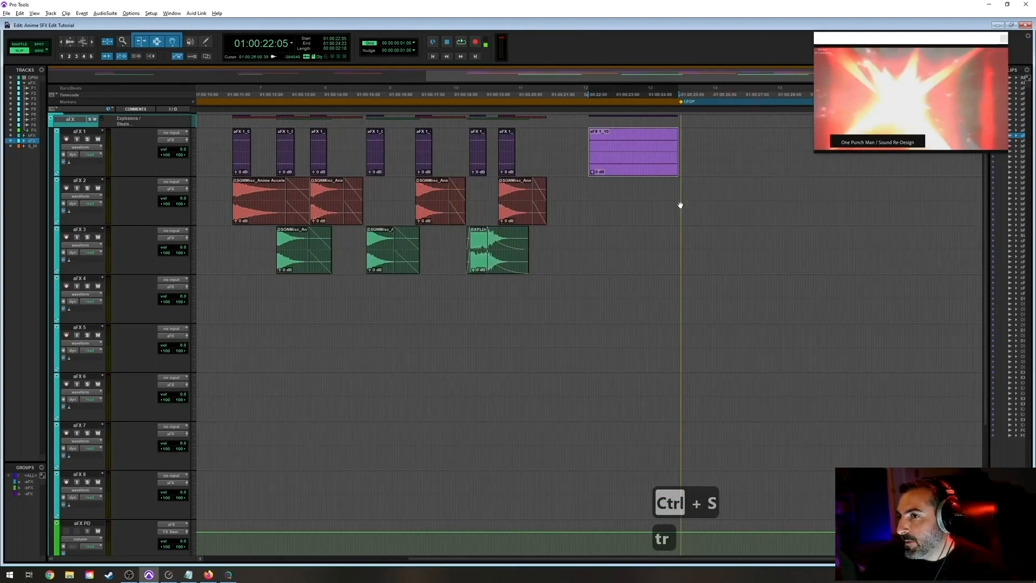
pyautogui.press('space')
pyautogui.press('r')
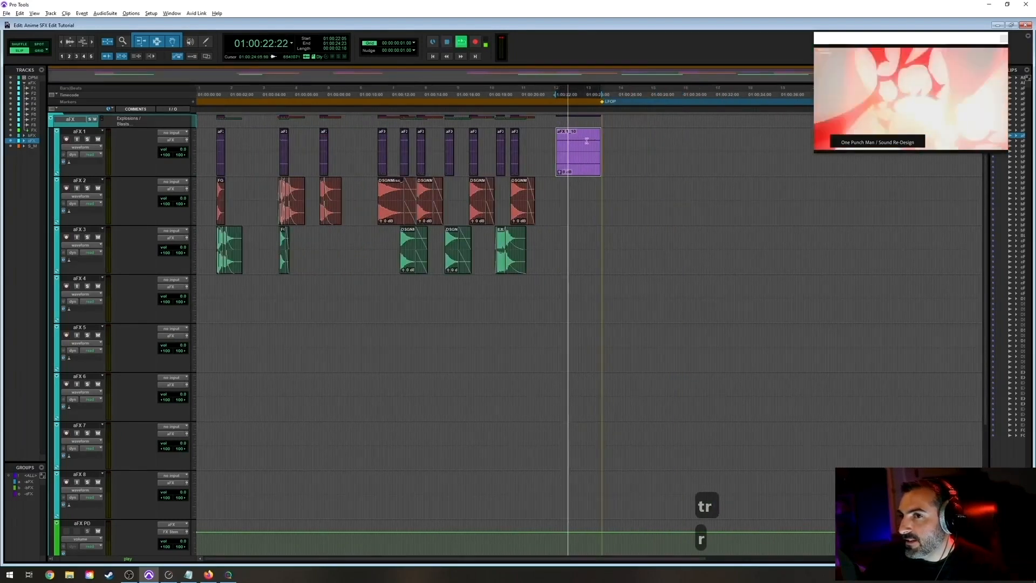
pyautogui.press('space')
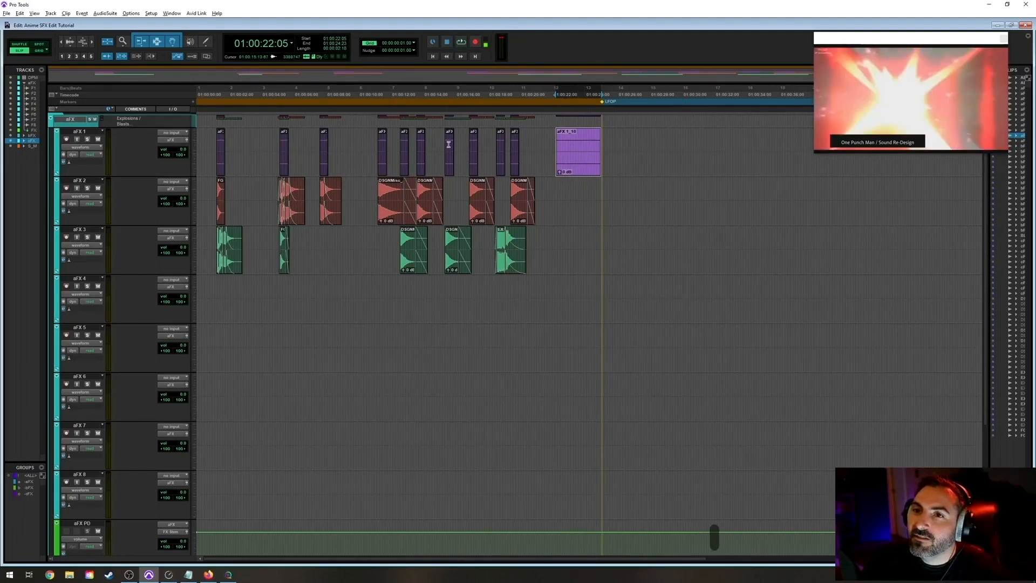
# Place the cursor on aFX 2 at the start of mark aFX 1_10, switch to SoundQ and search for "expl sus".
pyautogui.press('t')
pyautogui.press('r')
pyautogui.press('t')
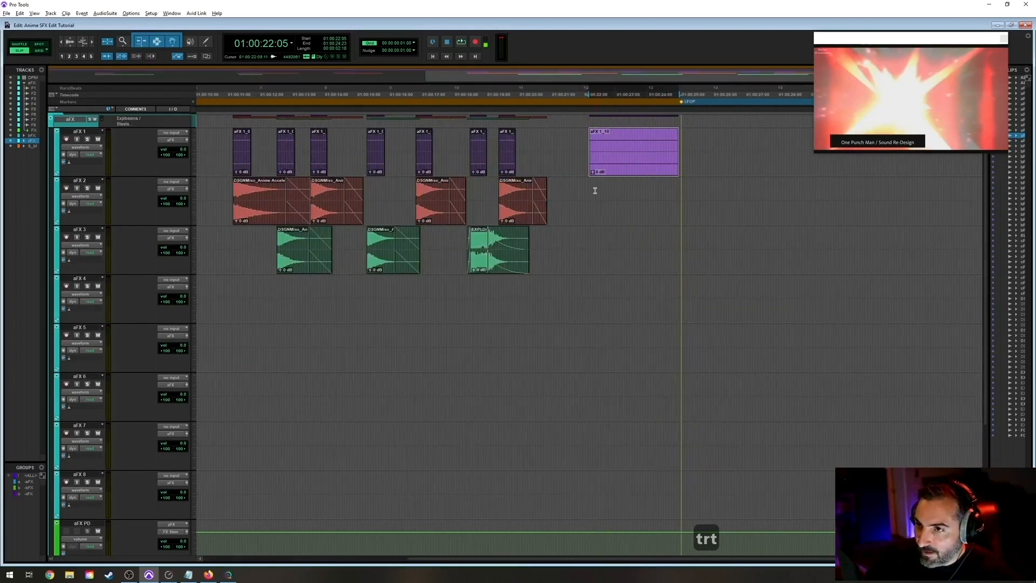
pyautogui.click(587, 191)
pyautogui.hotkey('alt', 'Tab')
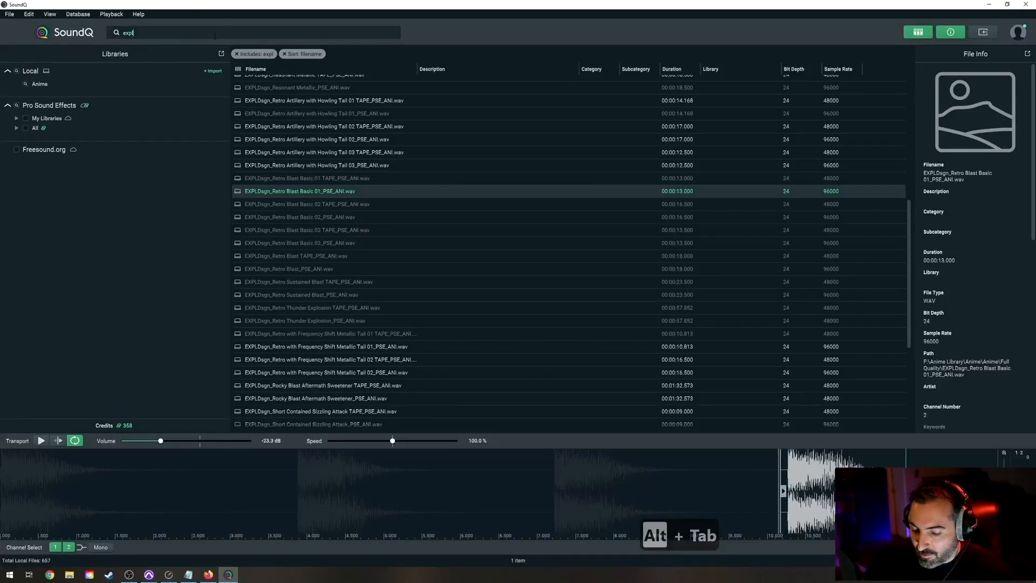
pyautogui.write('sus')
pyautogui.press('Return')
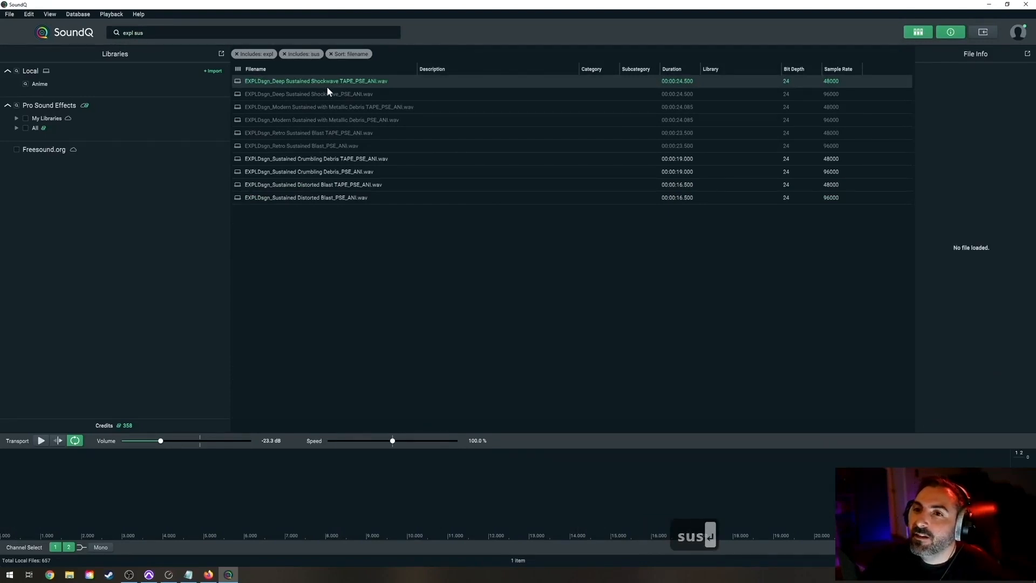
# Audition the sustained explosion files, from Deep Sustained Shockwave through Sustained Distorted Blast.
pyautogui.click(313, 82)
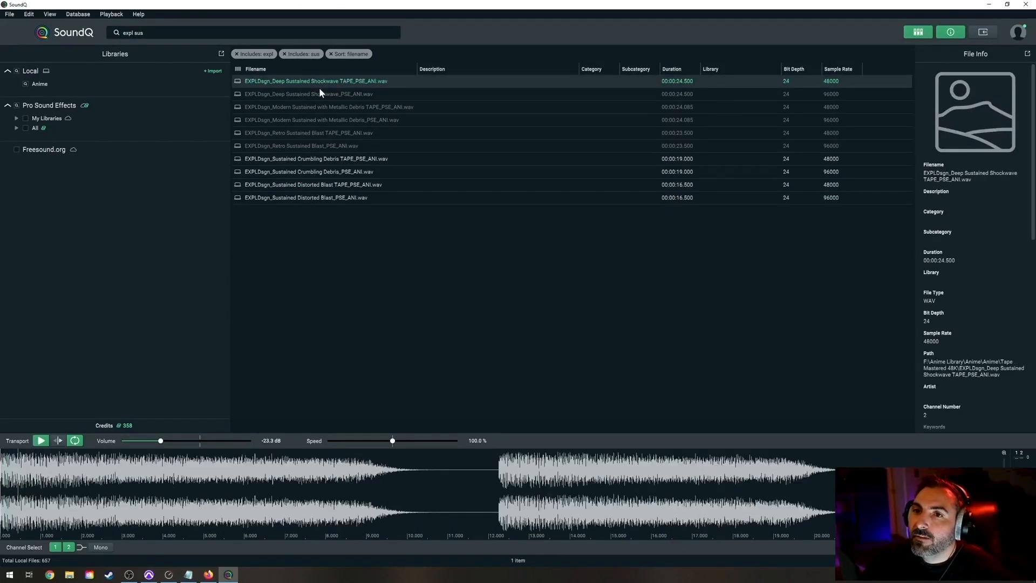
pyautogui.click(305, 95)
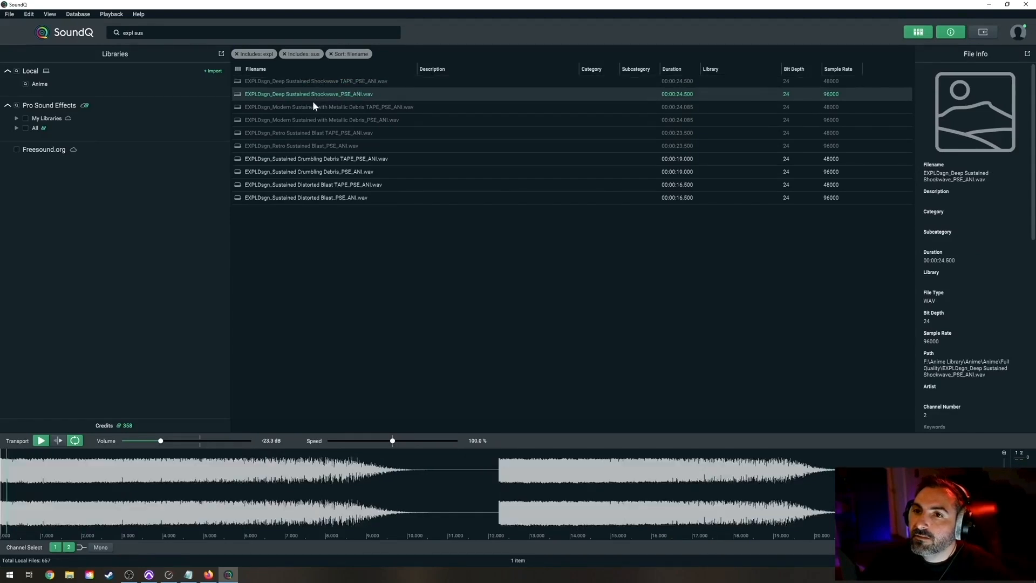
pyautogui.click(323, 107)
pyautogui.click(314, 120)
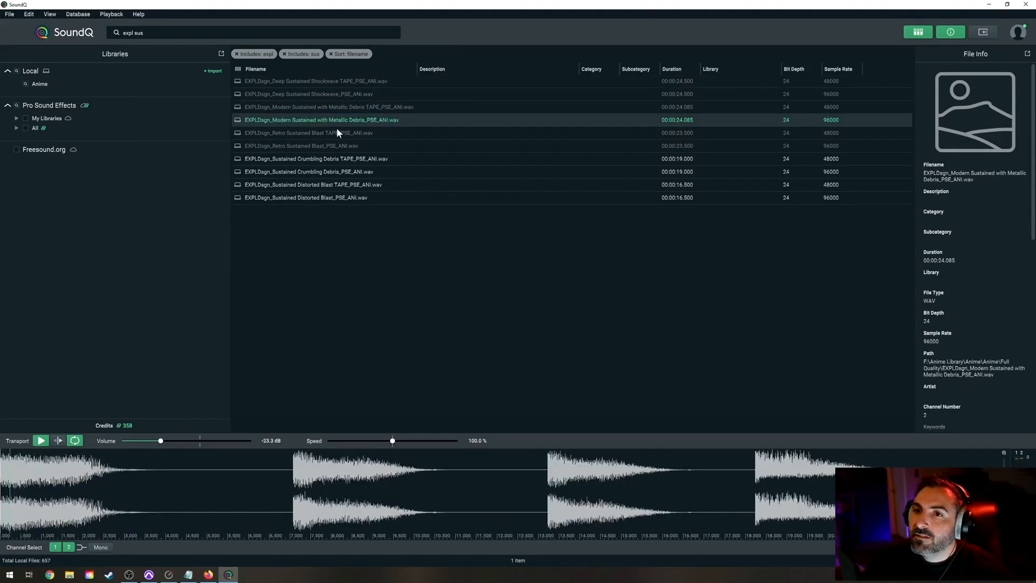
pyautogui.click(312, 133)
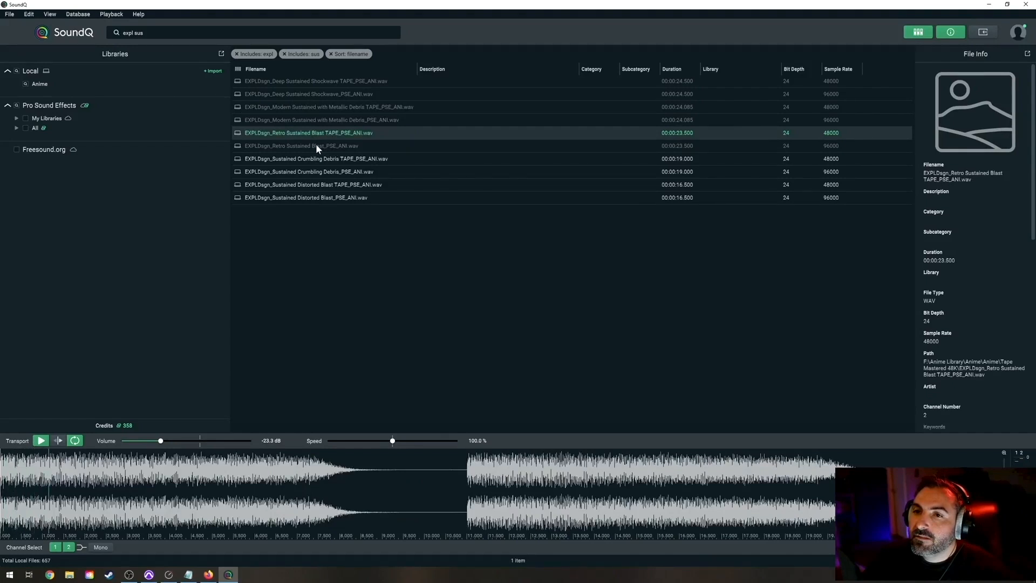
pyautogui.click(330, 147)
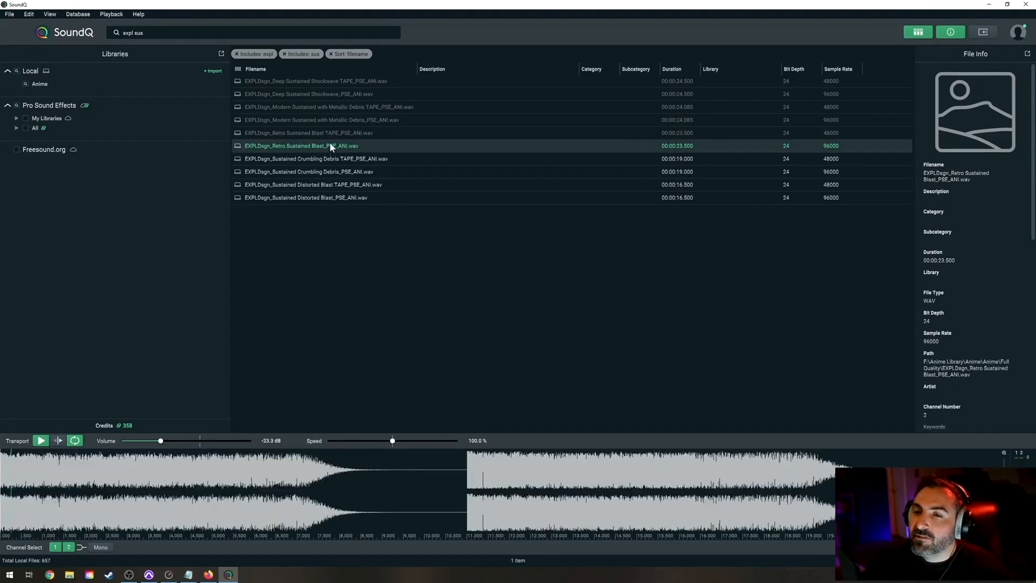
pyautogui.click(324, 138)
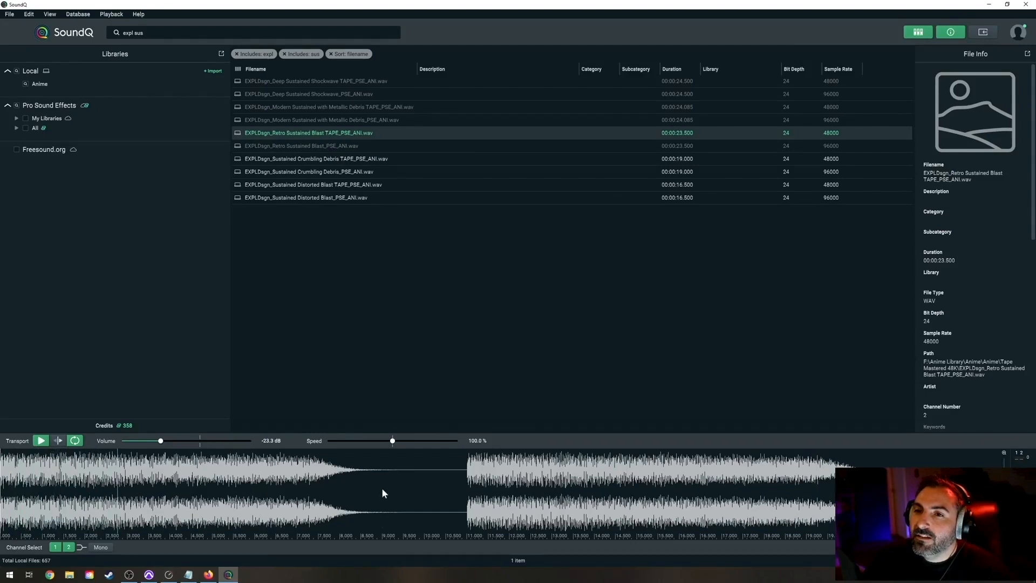
pyautogui.click(328, 158)
pyautogui.click(320, 173)
pyautogui.click(317, 185)
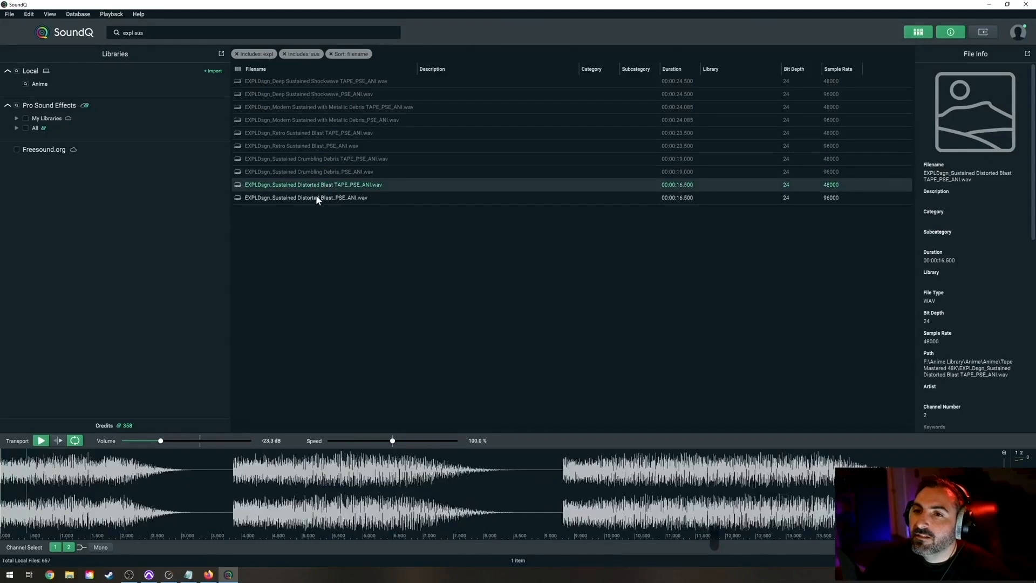
pyautogui.click(316, 196)
# Select the first blast of EXPLDsgn_Retro Sustained Blast TAPE_PSE_ANI.wav and spot it to aFX 2 at 01:00:22:04 in Pro Tools.
pyautogui.click(307, 138)
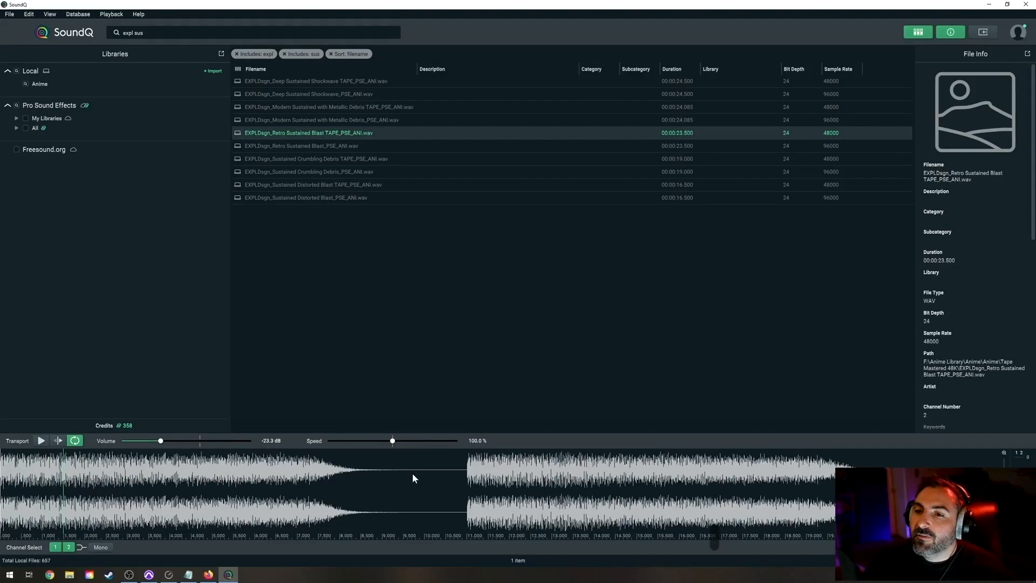
pyautogui.moveTo(412, 478); pyautogui.dragTo(1, 475)
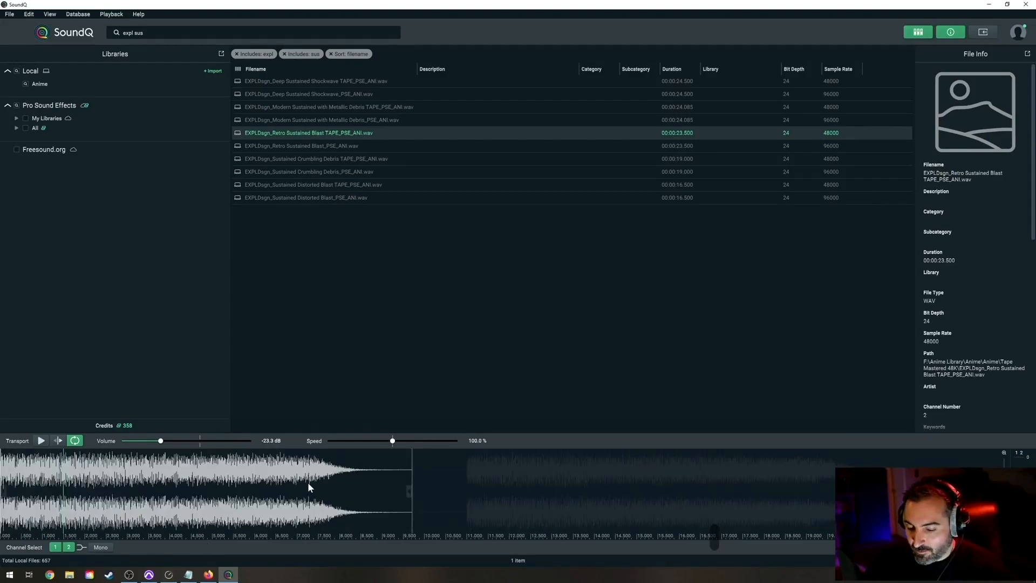
pyautogui.press('s')
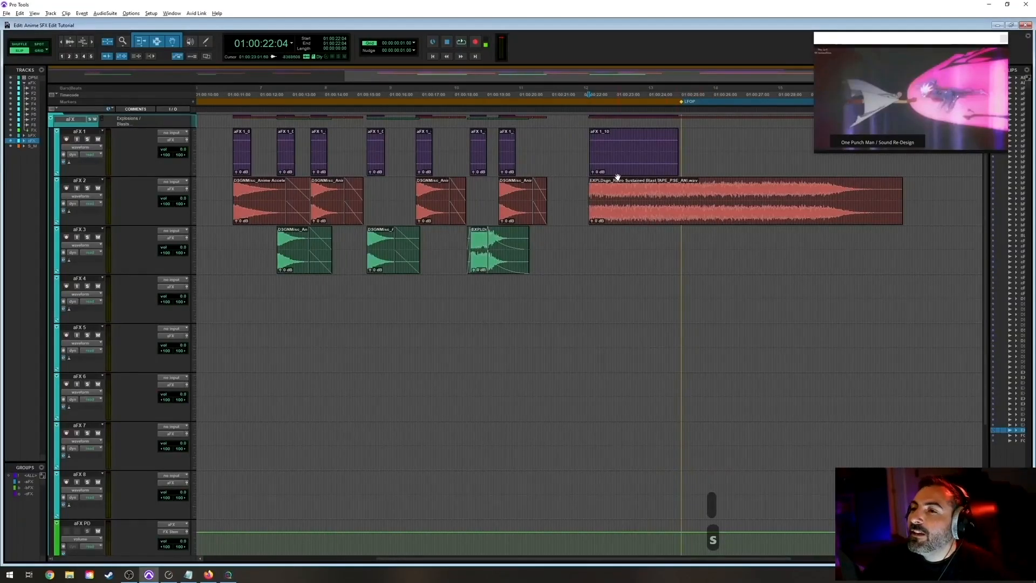
# Play the Retro Sustained Blast clip on aFX 2 against the picture from several points after 01:00:23:00.
pyautogui.moveTo(685, 198); pyautogui.dragTo(807, 197)
pyautogui.moveTo(636, 199); pyautogui.dragTo(737, 197)
pyautogui.click(623, 196)
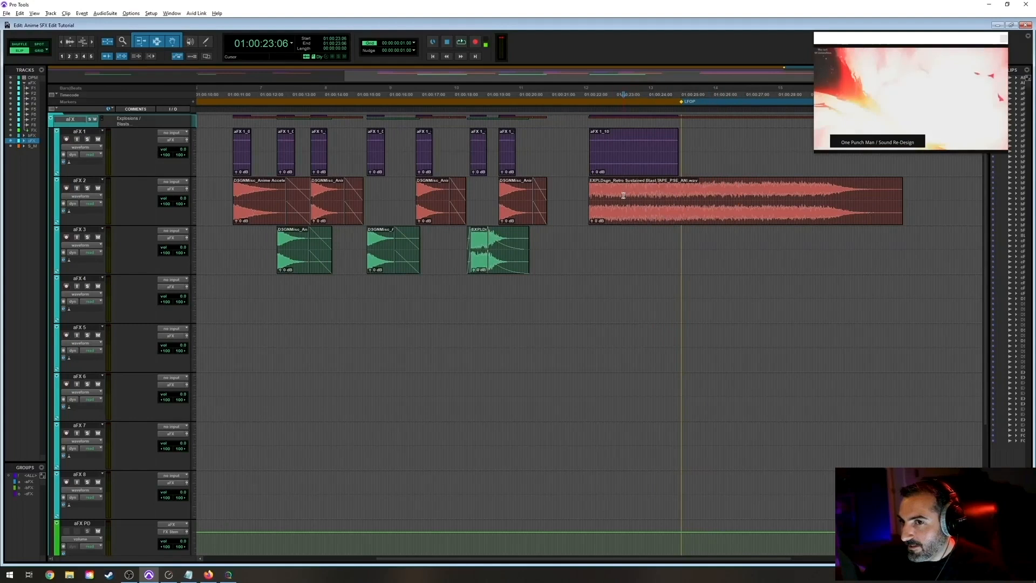
pyautogui.hotkey('ctrl', 'e')
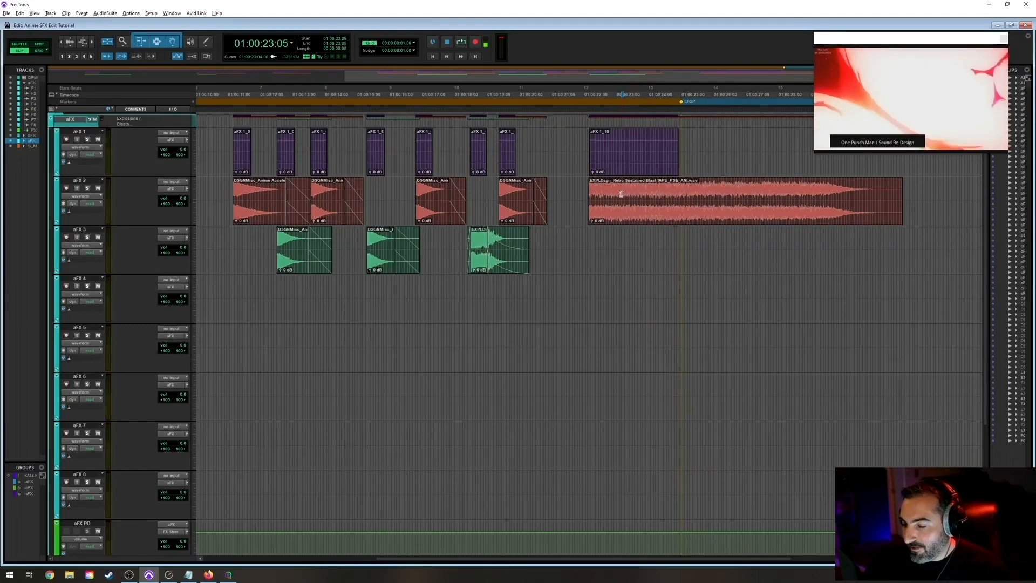
pyautogui.press('space')
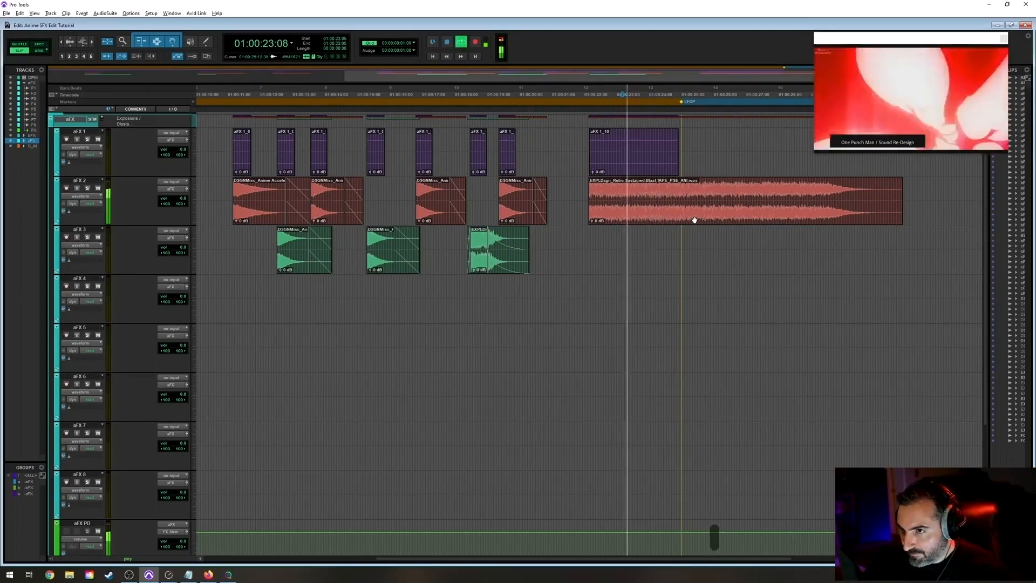
pyautogui.press('space')
pyautogui.press('space')
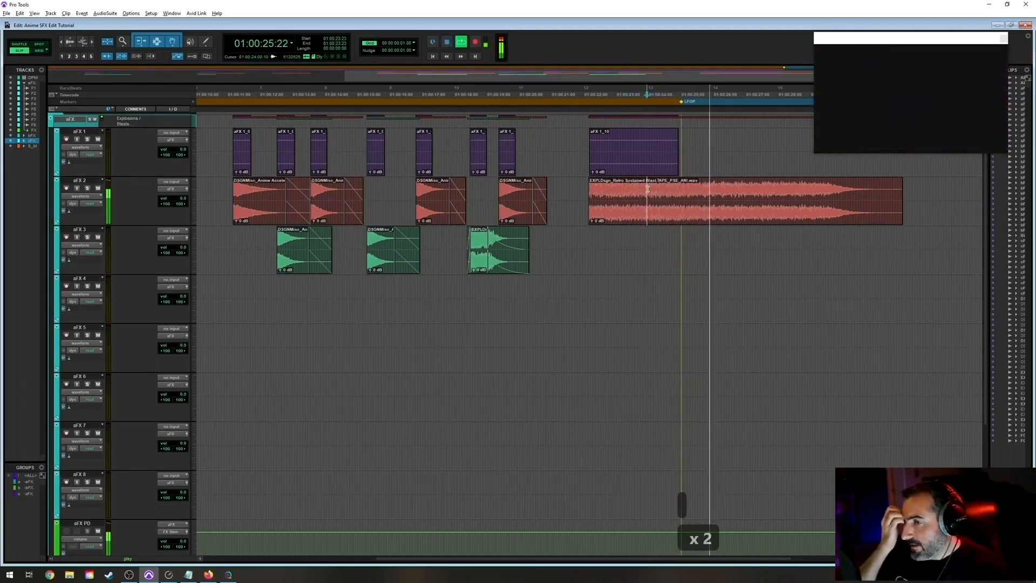
# Cut about 2.5 seconds from the sustained blast at 01:00:24:00, and move the remaining tail earlier to crossfade with the clip's beginning.
pyautogui.moveTo(645, 189); pyautogui.dragTo(732, 188)
pyautogui.press('space')
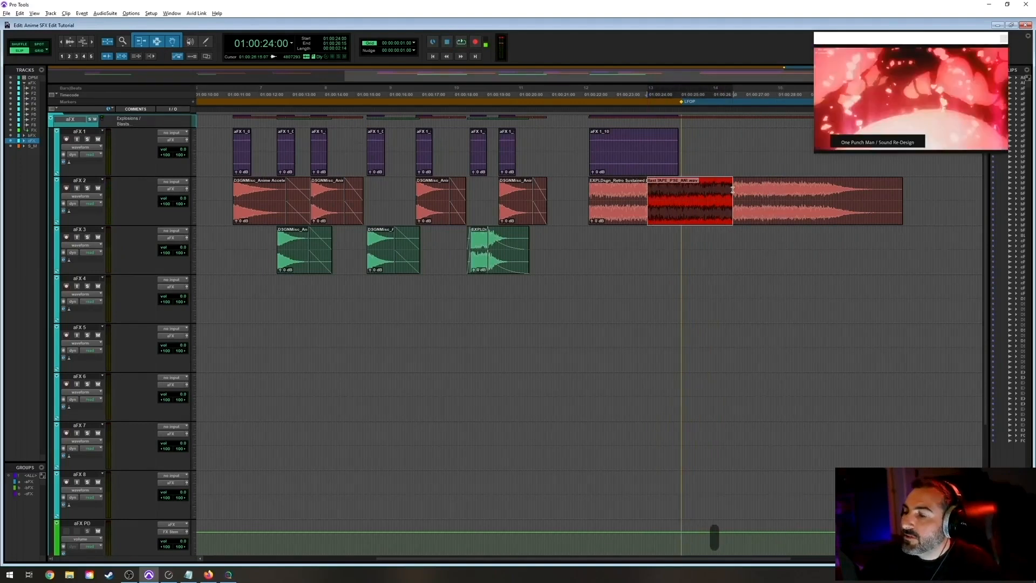
pyautogui.press('BackSpace')
pyautogui.moveTo(775, 219); pyautogui.dragTo(660, 216)
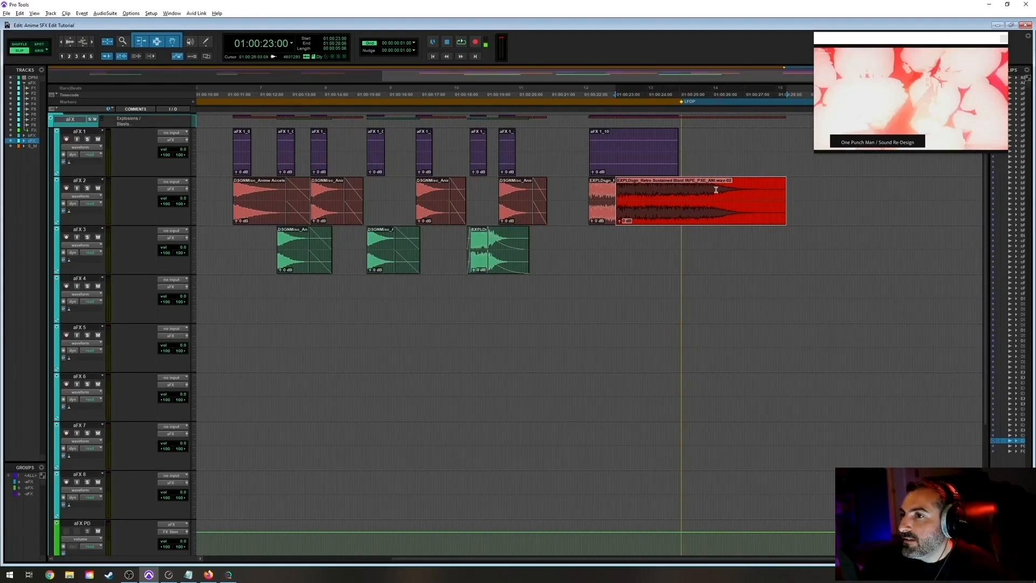
pyautogui.moveTo(697, 222); pyautogui.dragTo(595, 218)
# Play the shortened sustained blast against the scene from 01:00:21:20.
pyautogui.click(578, 197)
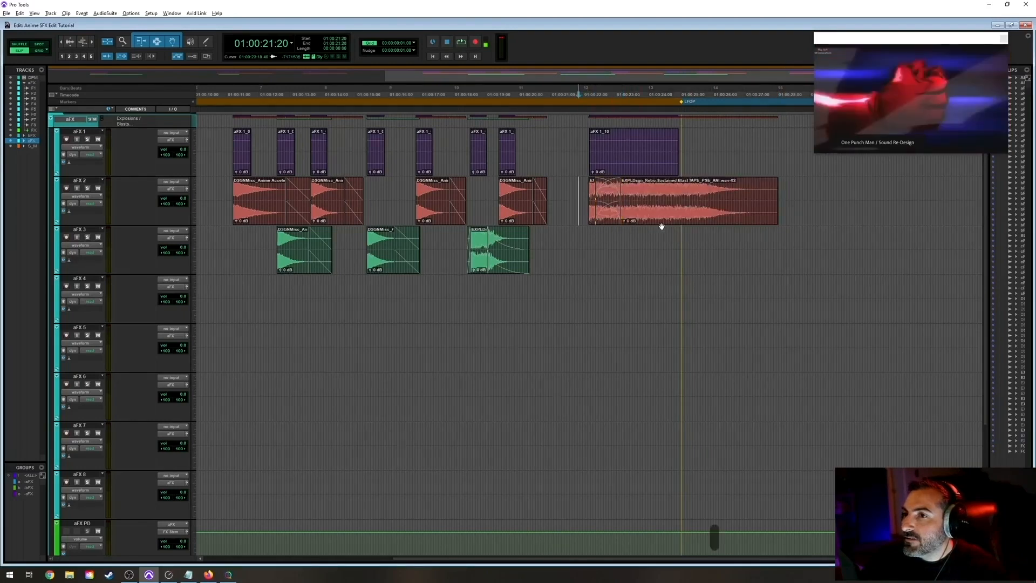
pyautogui.press('space')
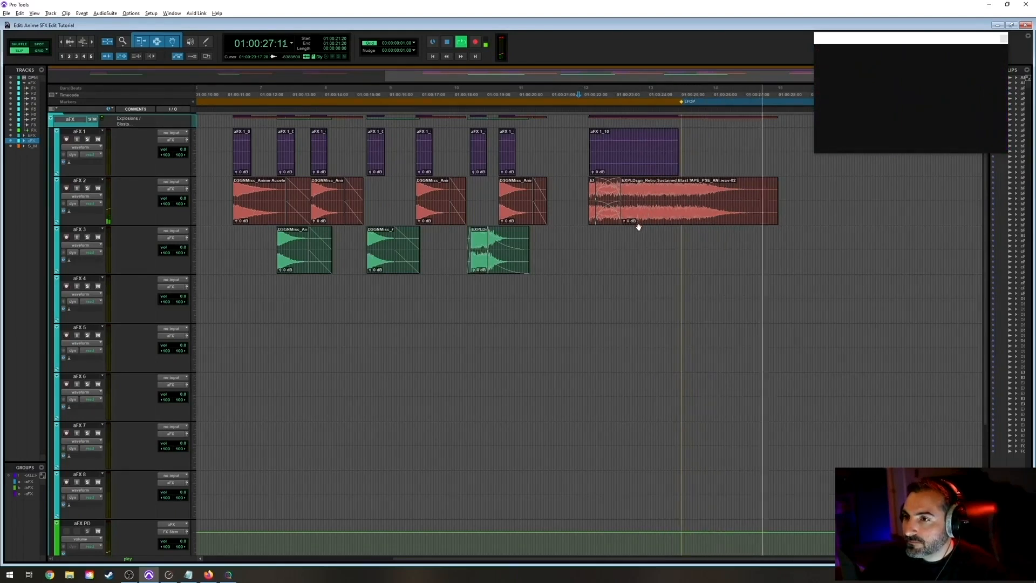
pyautogui.press('space')
# Shift both Retro Sustained Blast pieces with their crossfade on aFX 2 to start at mark aFX 1_10, at 01:00:22:05.
pyautogui.click(601, 239)
pyautogui.press('y')
pyautogui.press('y')
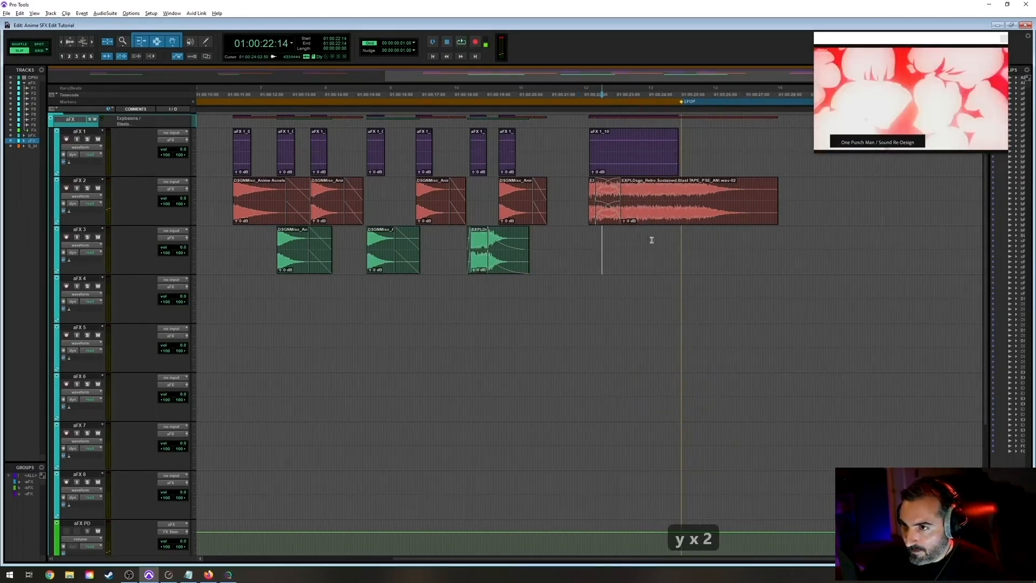
pyautogui.press('t')
pyautogui.press('t')
pyautogui.press('t')
pyautogui.press('r')
pyautogui.press('t')
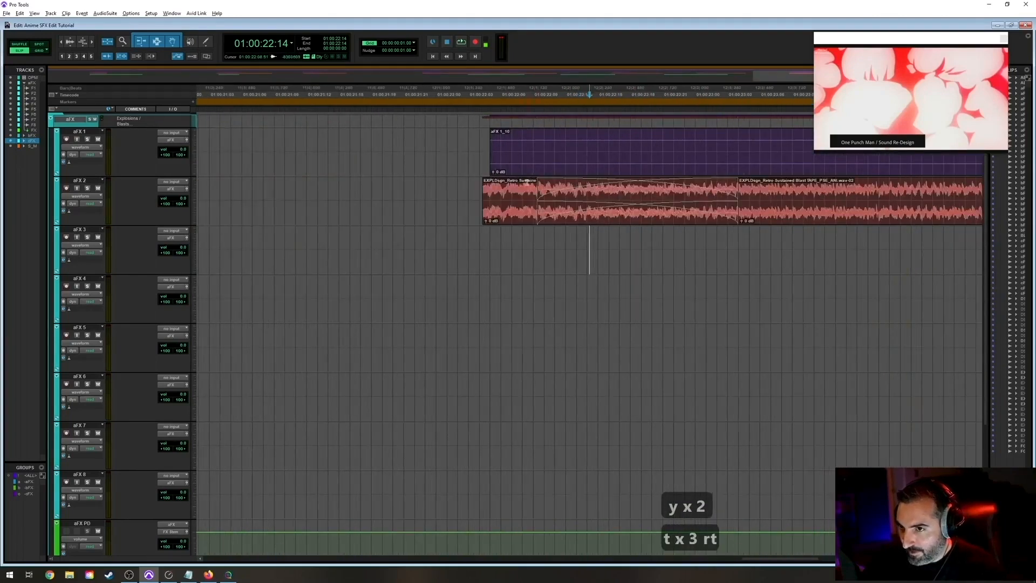
pyautogui.press('t')
pyautogui.moveTo(363, 189); pyautogui.dragTo(392, 193)
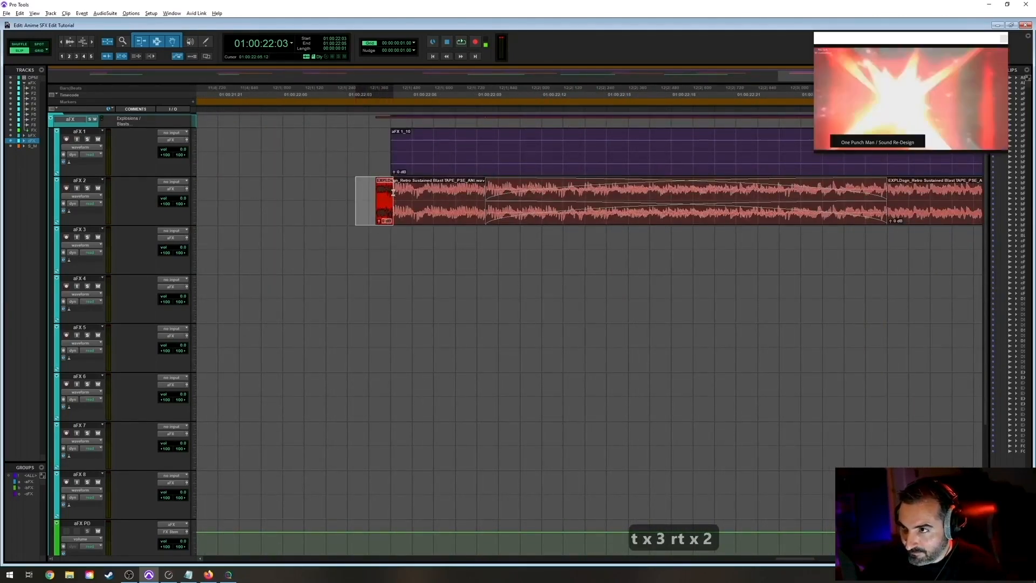
pyautogui.click(423, 219)
pyautogui.press('r')
pyautogui.press('r')
pyautogui.click(780, 219)
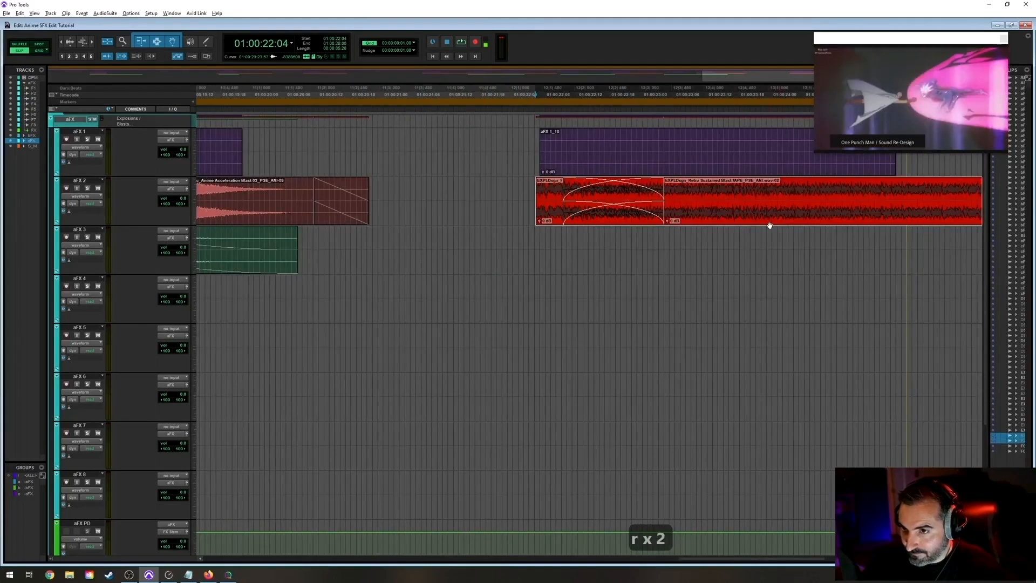
pyautogui.press('t')
pyautogui.press('t')
pyautogui.press('t')
pyautogui.press('r')
pyautogui.press('r')
pyautogui.press('r')
pyautogui.press('r')
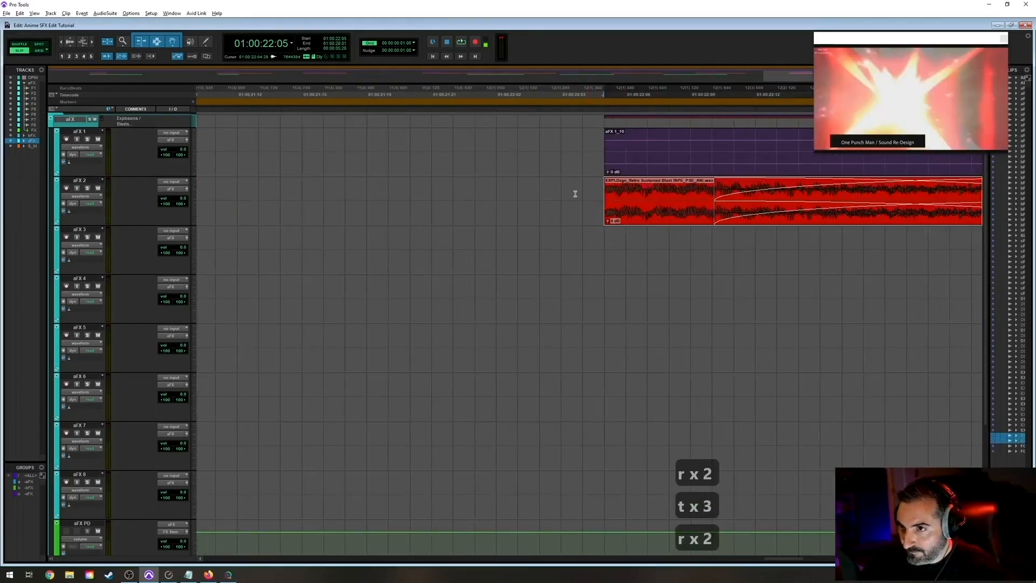
# Play the realigned sustained blast with the scene from 01:00:21:15.
pyautogui.click(554, 142)
pyautogui.press('space')
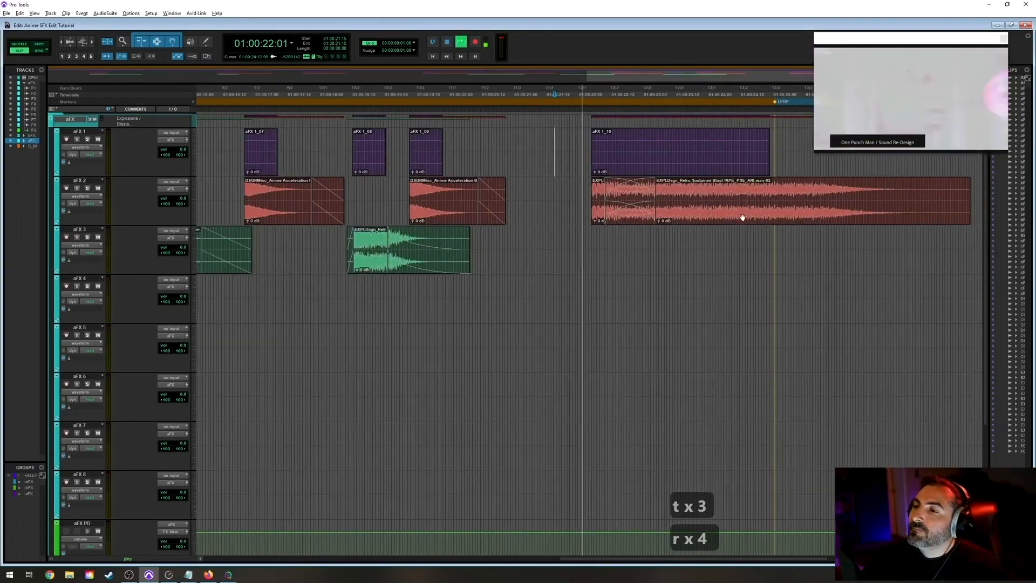
pyautogui.press('r')
pyautogui.press('t')
pyautogui.press('r')
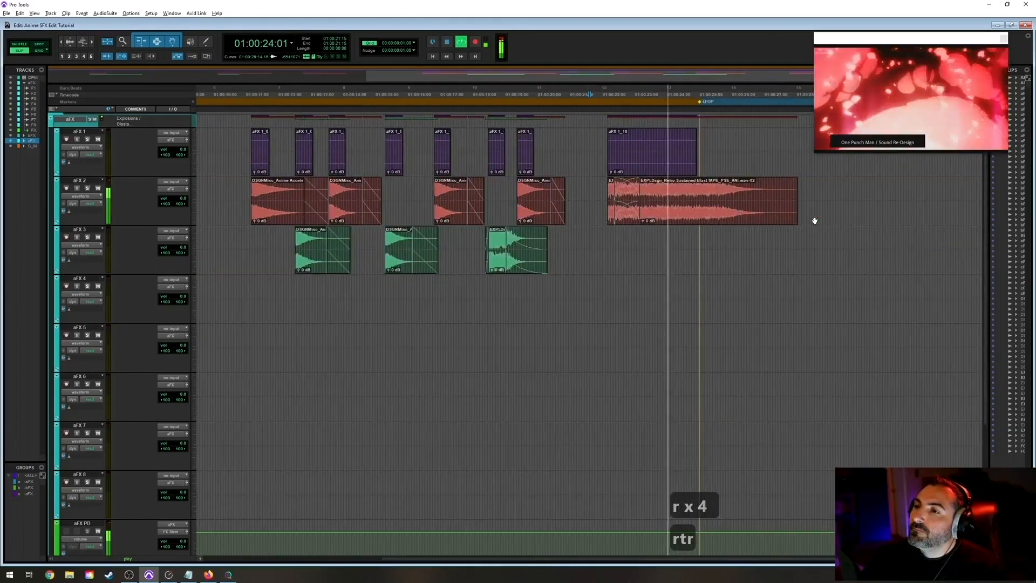
# Fade out roughly the last second and a half of the sustained blast on aFX 2 and replay it from 01:00:21:20.
pyautogui.moveTo(795, 183); pyautogui.dragTo(745, 186)
pyautogui.press('space')
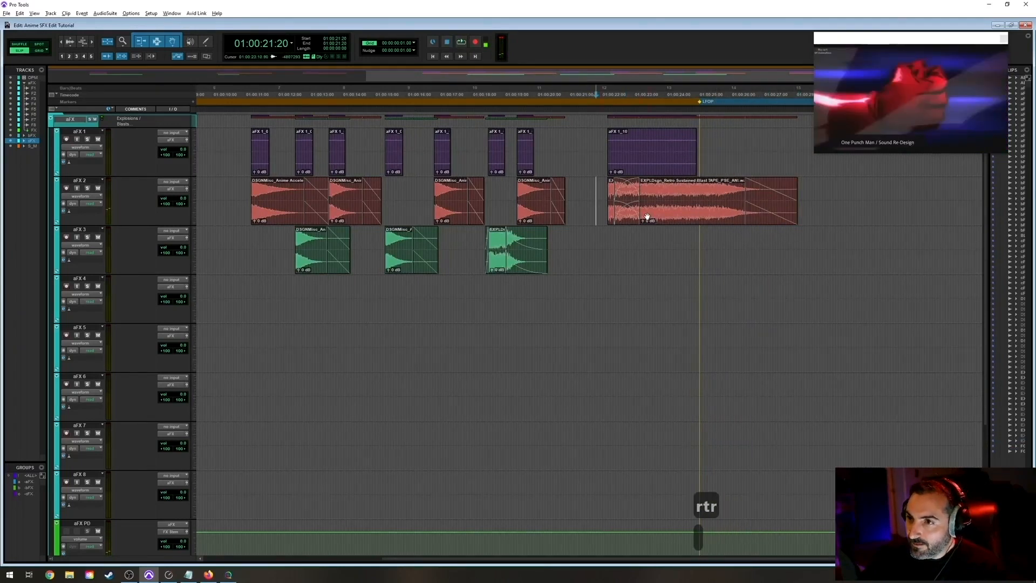
pyautogui.press('space')
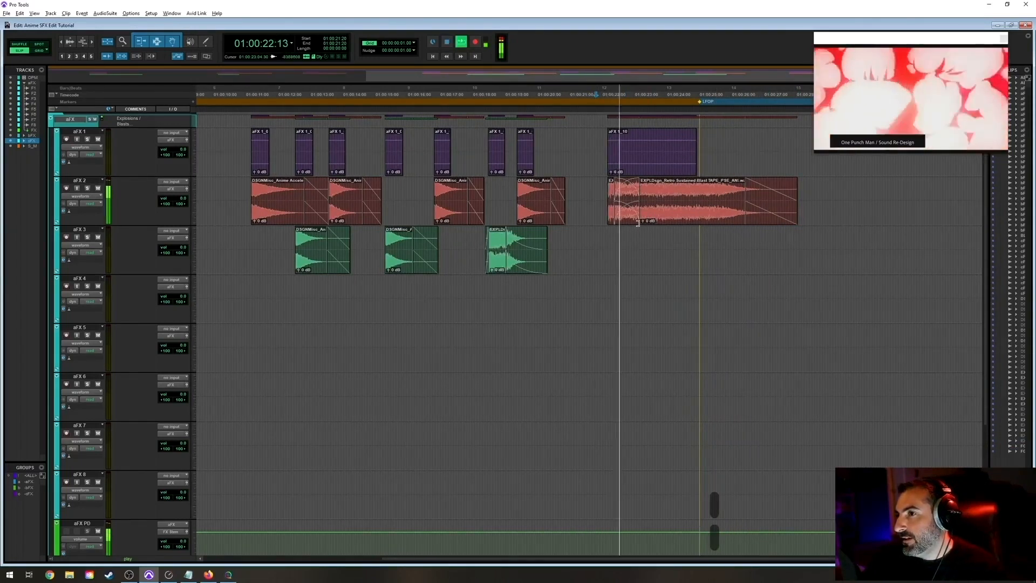
# Stop playback and place the insertion point on aFX 3 at 01:00:23:00, beneath the sustained blast.
pyautogui.press('space')
pyautogui.moveTo(629, 232); pyautogui.dragTo(634, 240)
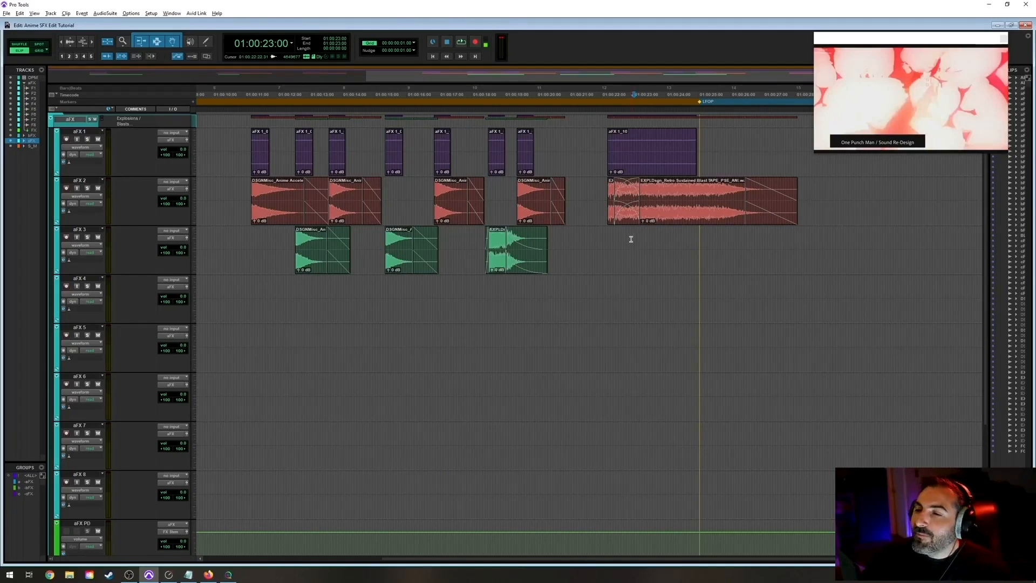
pyautogui.press('t')
pyautogui.press('t')
pyautogui.press('t')
pyautogui.press('r')
pyautogui.press('r')
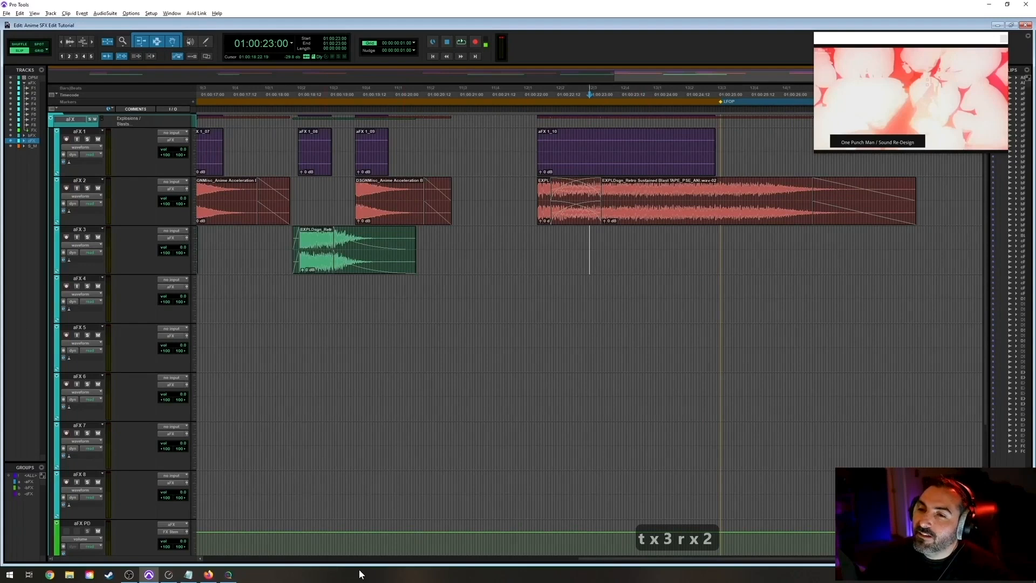
# Switch to SoundQ and broaden the search to expl.
pyautogui.hotkey('alt', 'Tab')
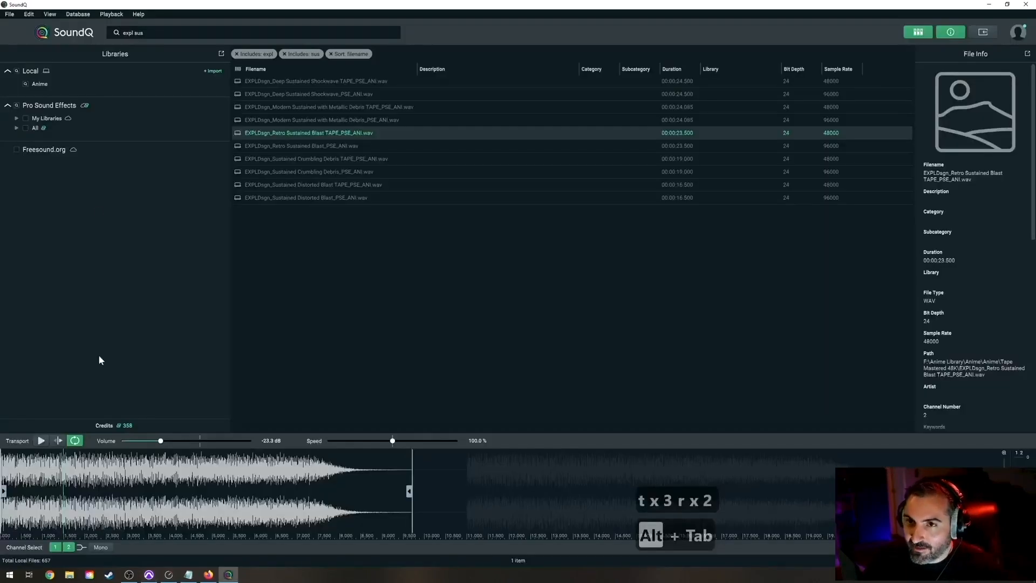
pyautogui.click(156, 33)
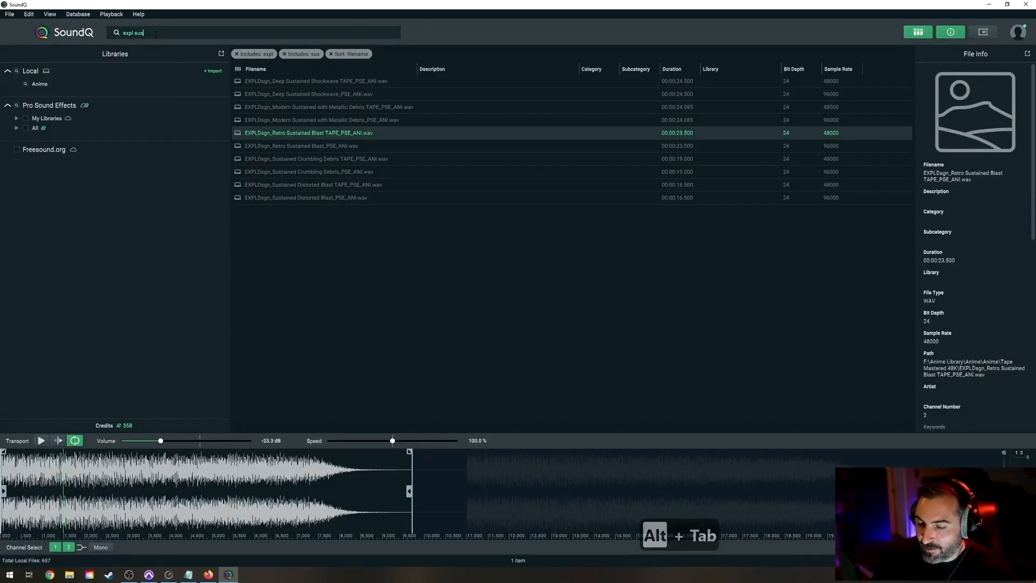
pyautogui.press('BackSpace')
pyautogui.press('BackSpace')
pyautogui.press('BackSpace')
pyautogui.press('BackSpace')
pyautogui.write('\\')
pyautogui.press('Return')
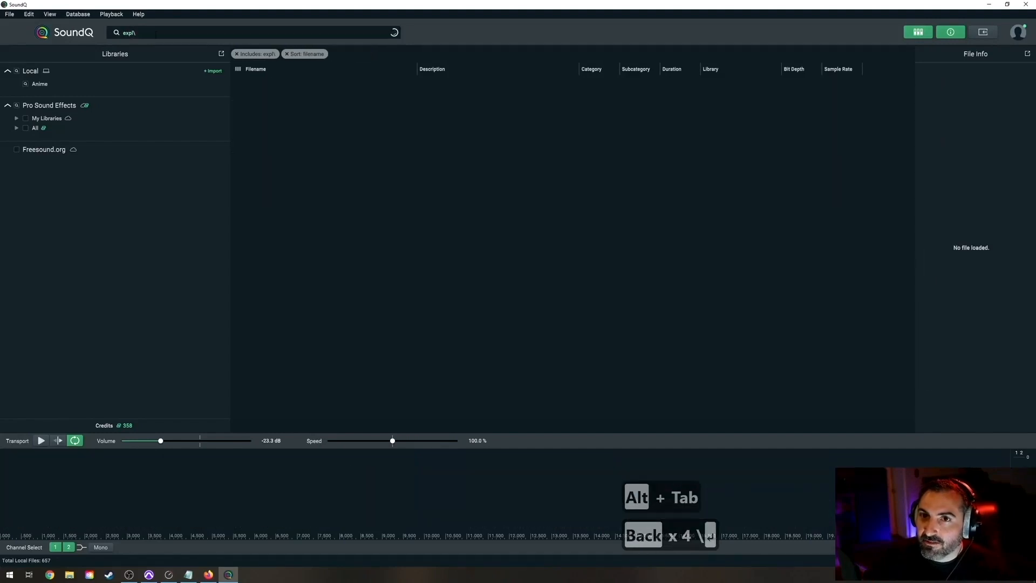
pyautogui.press('BackSpace')
pyautogui.click(156, 35)
pyautogui.press('BackSpace')
pyautogui.press('Return')
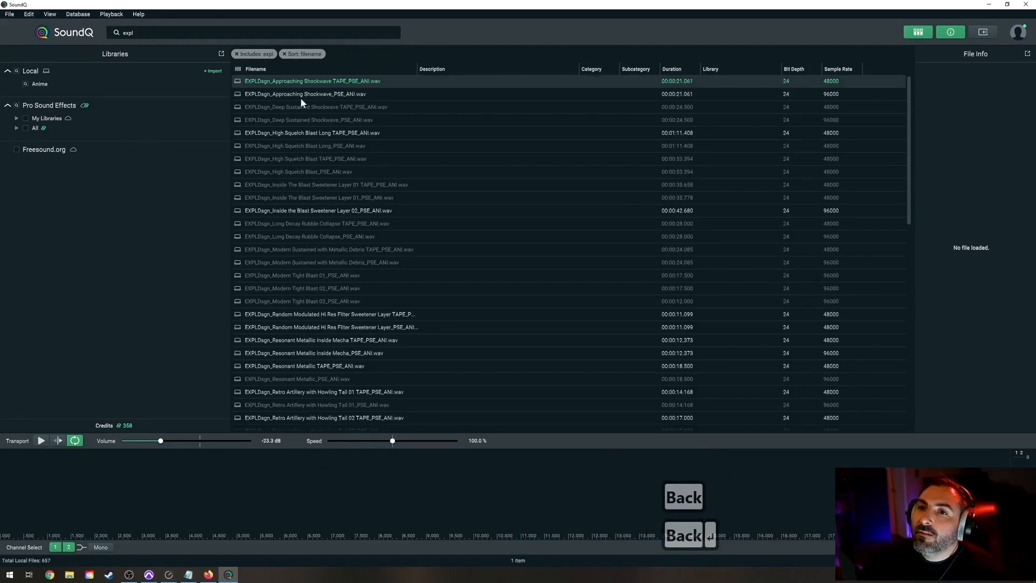
# Audition the High Squelch Blast, Inside The Blast Sweetener Layer and Long Decay Rubble Collapse explosion sounds.
pyautogui.click(301, 150)
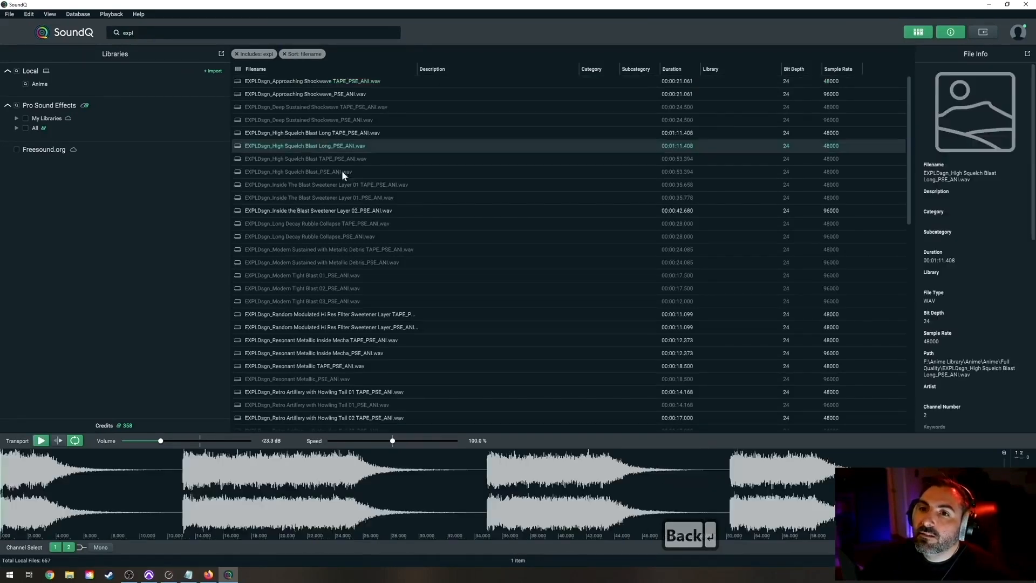
pyautogui.click(316, 158)
pyautogui.click(321, 170)
pyautogui.click(311, 185)
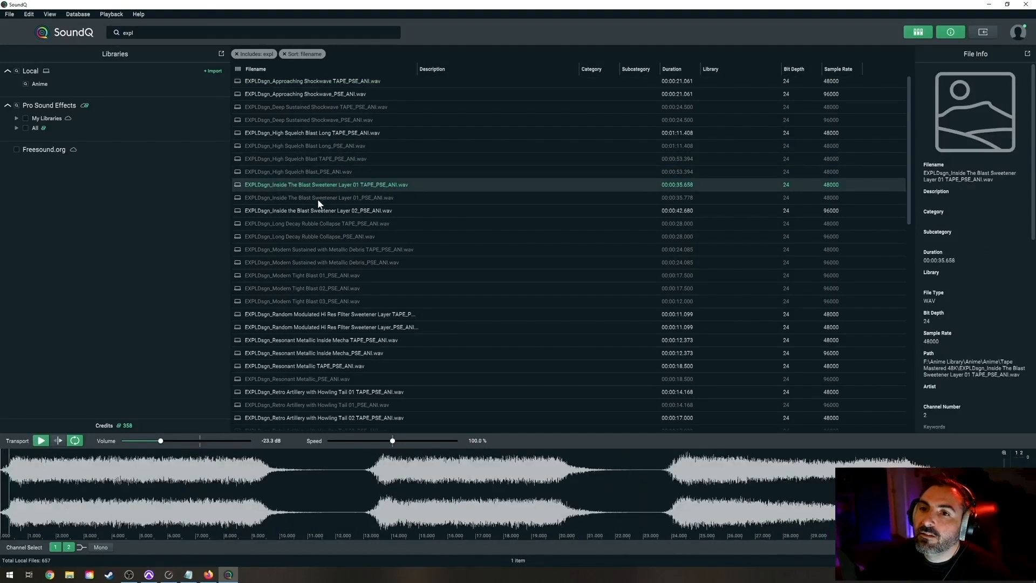
pyautogui.click(316, 198)
pyautogui.click(339, 214)
pyautogui.click(317, 238)
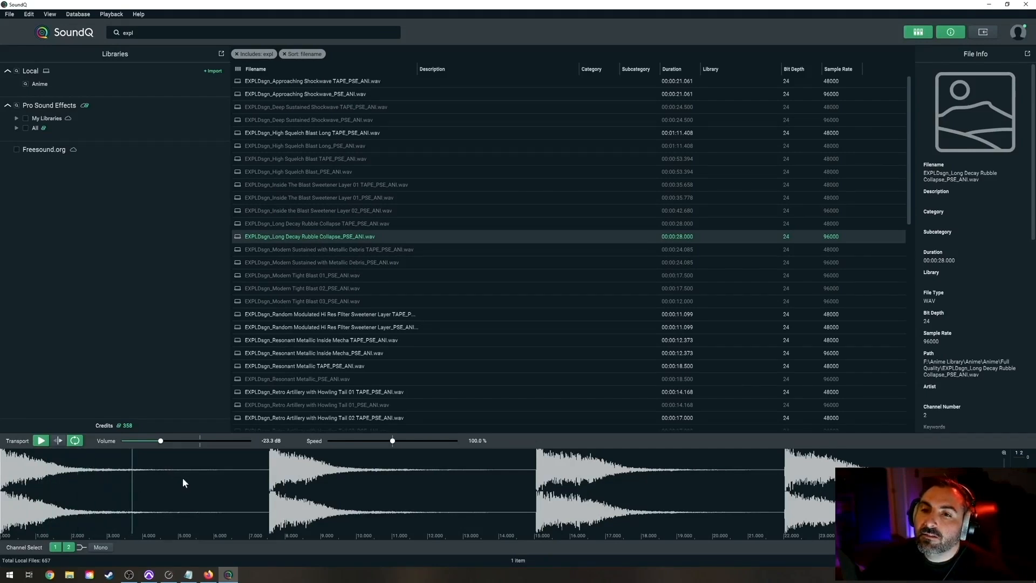
# Send roughly the first 5.5 seconds of EXPLDsgn_Long Decay Rubble Collapse TAPE_PSE_ANI.wav to aFX 3 at 01:00:23:00 in Pro Tools.
pyautogui.click(319, 226)
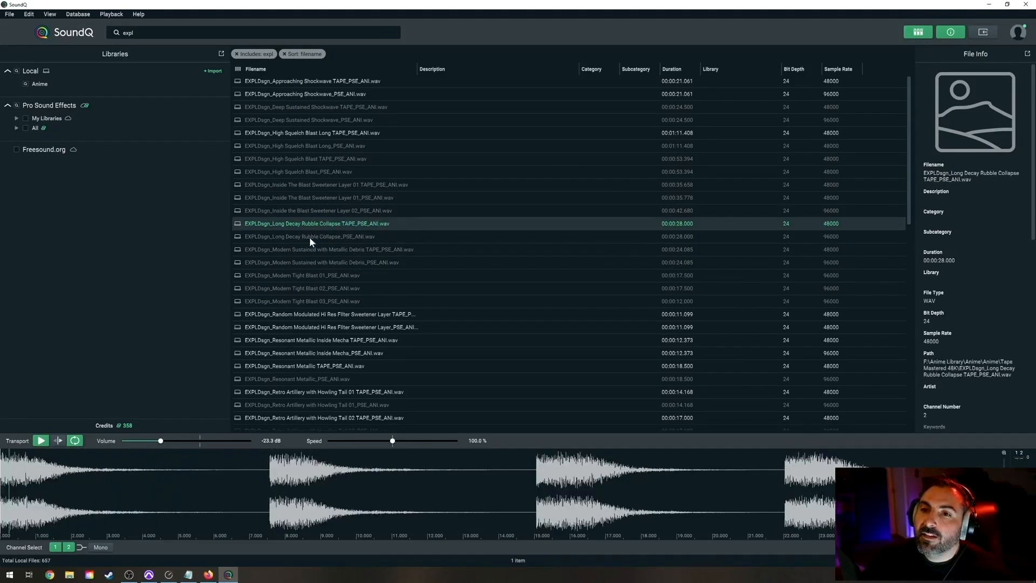
pyautogui.click(202, 469)
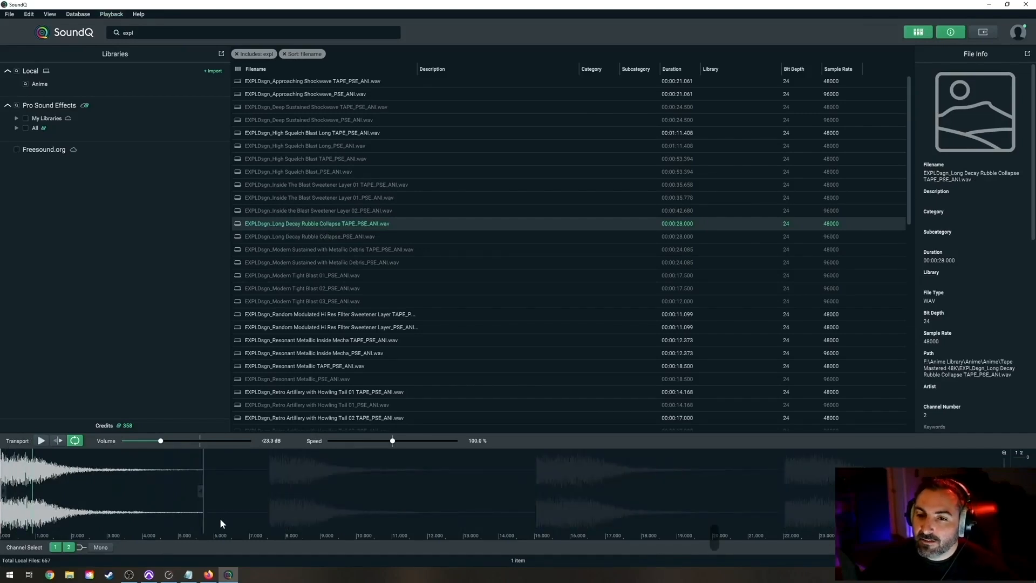
pyautogui.press('s')
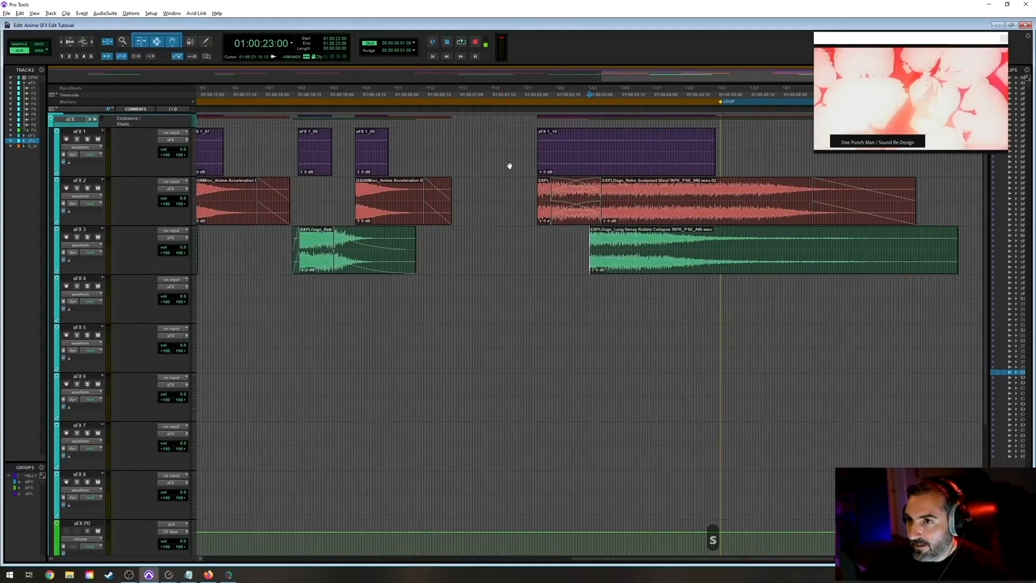
# Play the layered explosion, move the rubble collapse clip on aFX 3 earlier to 01:00:22:12, and replay it from 01:00:22:02.
pyautogui.click(527, 141)
pyautogui.press('space')
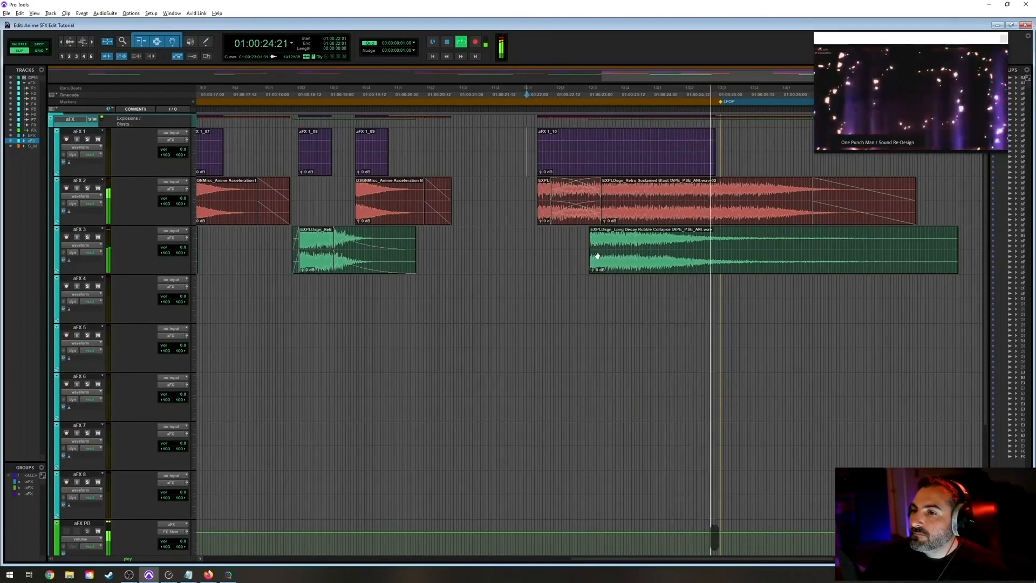
pyautogui.moveTo(650, 270); pyautogui.dragTo(618, 269)
pyautogui.click(529, 237)
pyautogui.press('space')
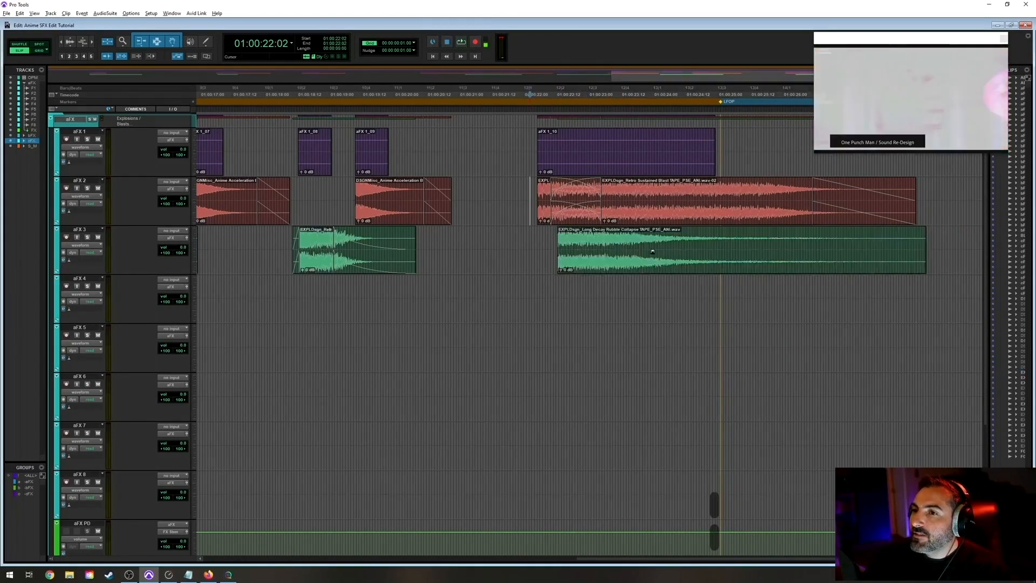
# Lower the clip gain of the Long Decay Rubble Collapse clip on aFX 3 to -3.5 dB.
pyautogui.press('t')
pyautogui.press('t')
pyautogui.press('r')
pyautogui.click(689, 266)
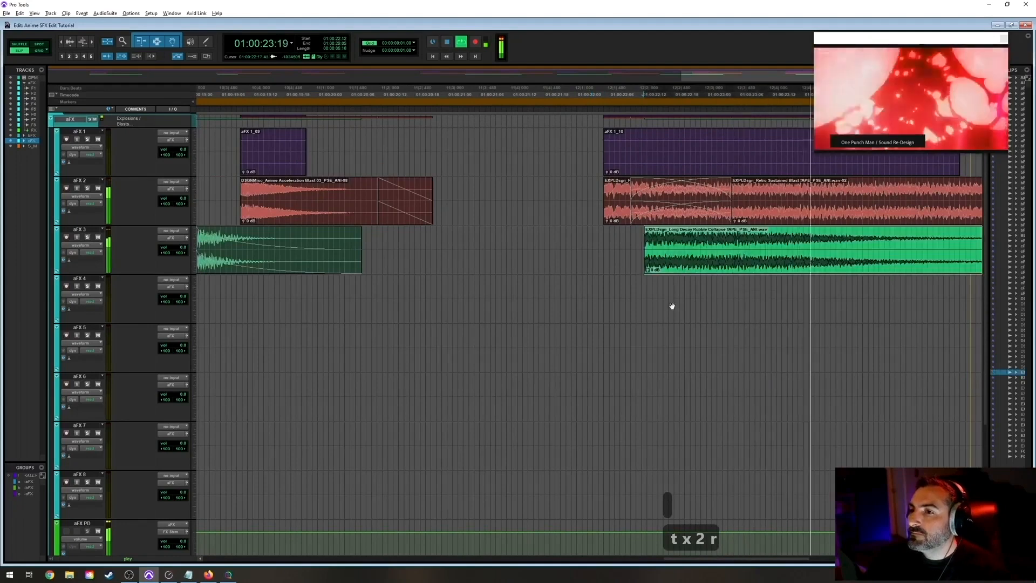
pyautogui.press('space')
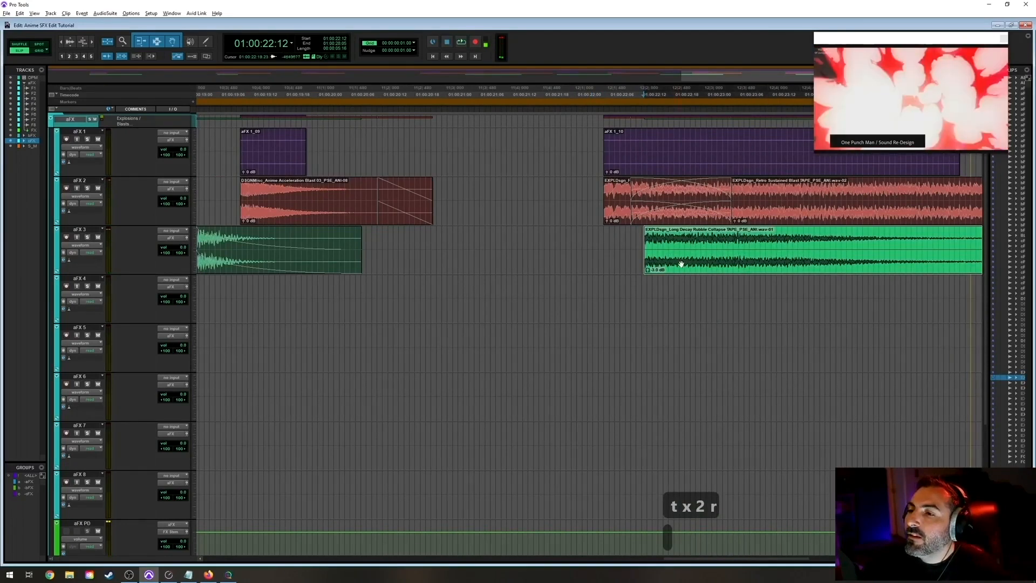
pyautogui.press('r')
pyautogui.press('r')
pyautogui.press('t')
pyautogui.press('t')
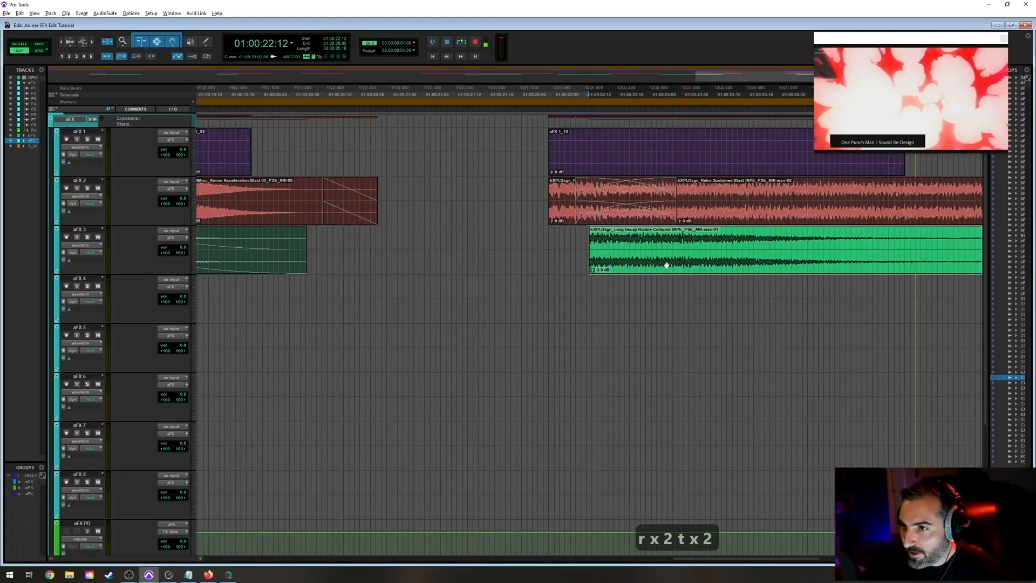
pyautogui.scroll(-2, 663, 267)
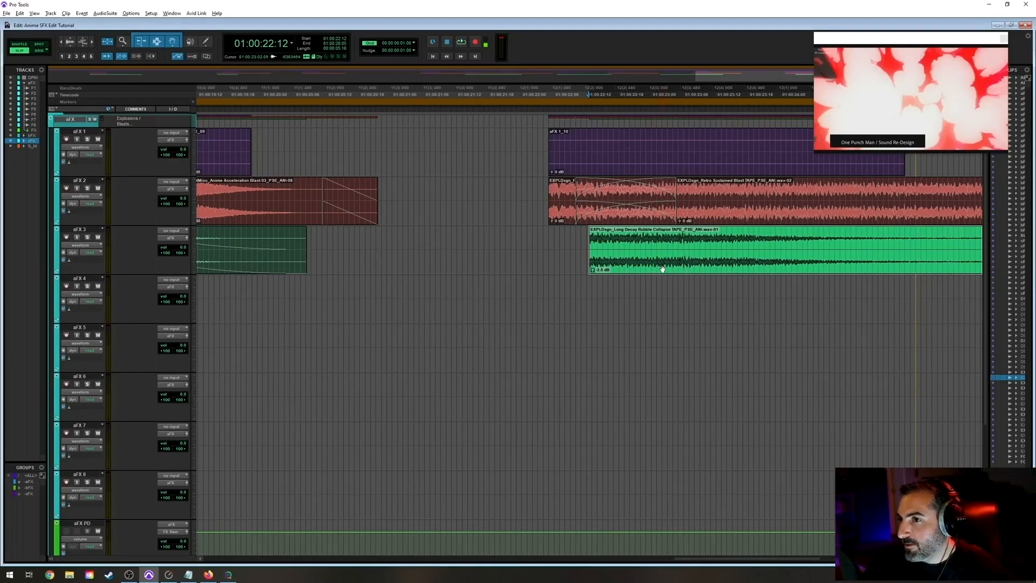
pyautogui.scroll(3, 663, 265)
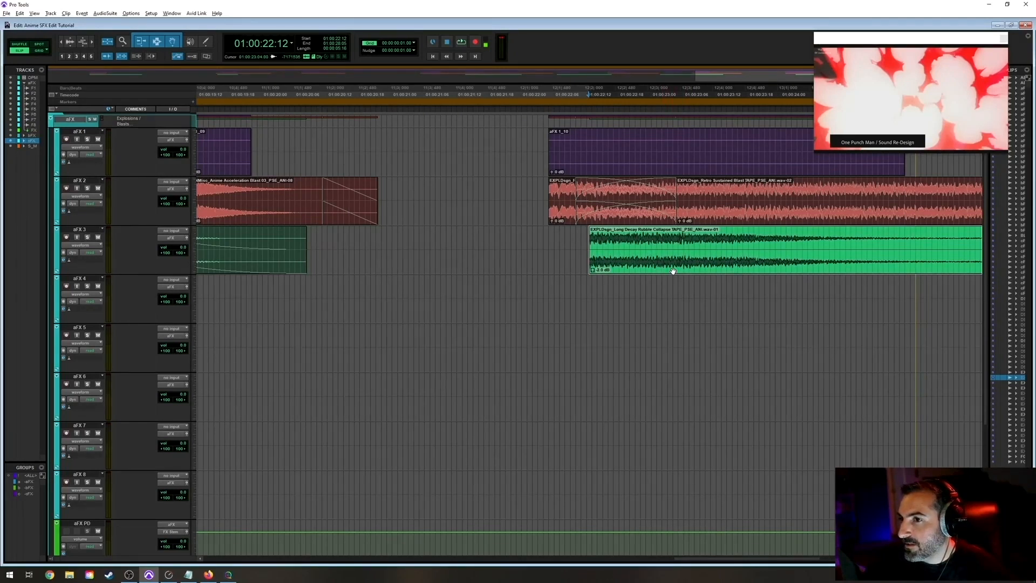
# Play the sustained blast with the quieter rubble collapse from 01:00:22:02.
pyautogui.hscroll(-6, 674, 271)
pyautogui.press('r')
pyautogui.press('r')
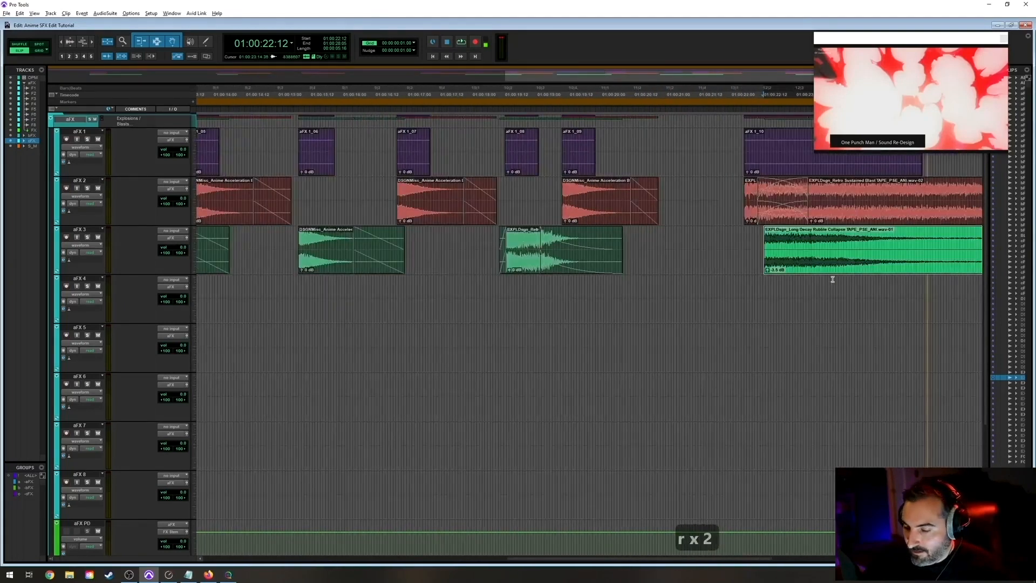
pyautogui.press('t')
pyautogui.press('t')
pyautogui.press('r')
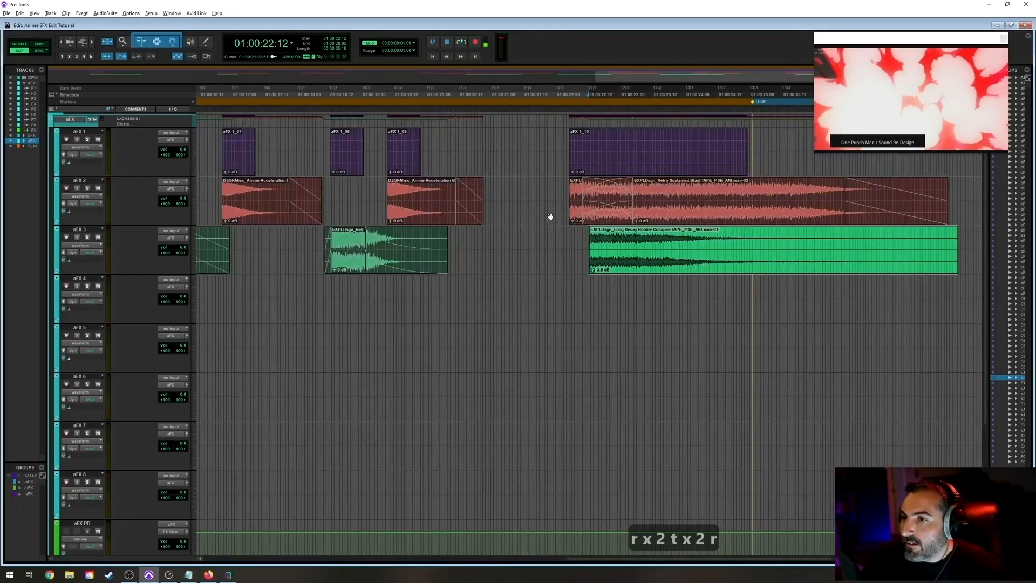
pyautogui.click(562, 237)
pyautogui.press('space')
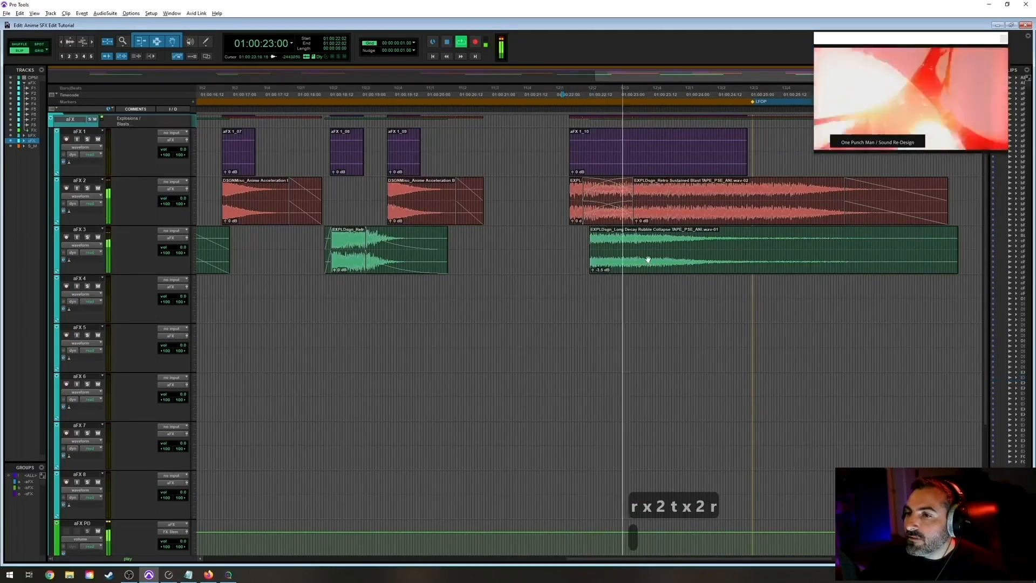
pyautogui.press('space')
# Fade in about the first 10 frames of the rubble collapse on aFX 3 and replay it from 01:00:22:02.
pyautogui.moveTo(591, 231); pyautogui.dragTo(605, 233)
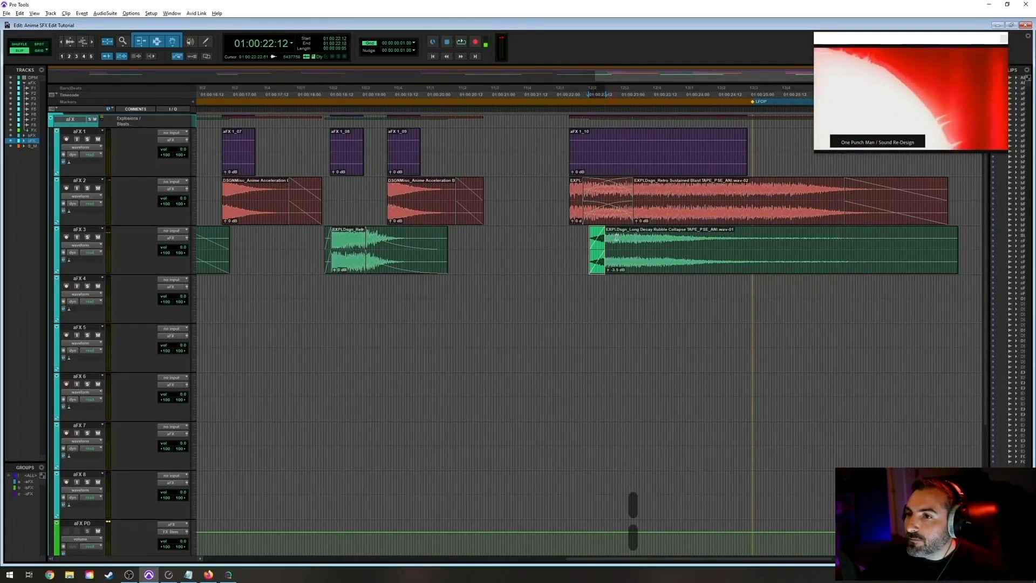
pyautogui.press('d')
pyautogui.click(561, 238)
pyautogui.press('space')
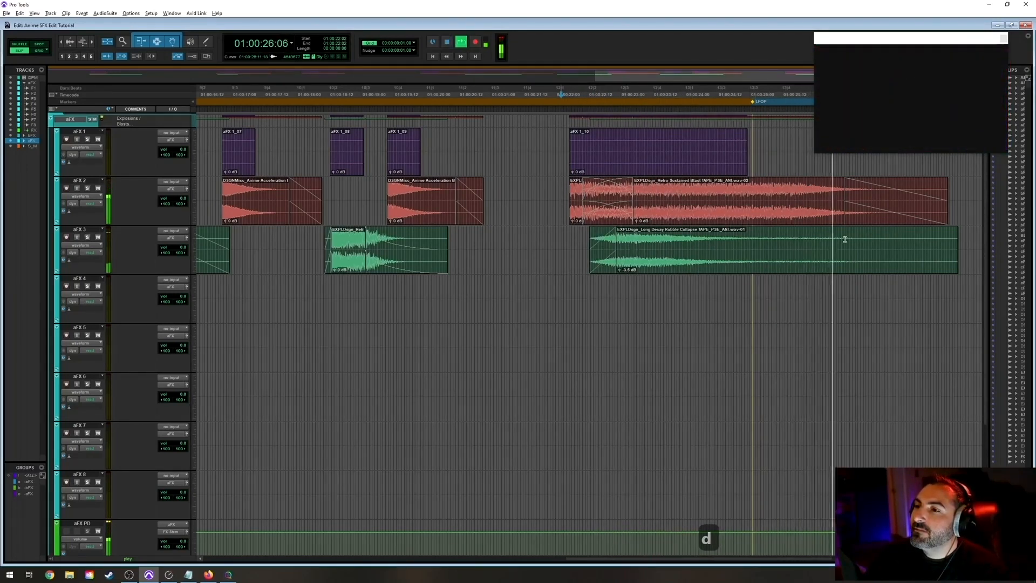
# Fade out the rubble collapse on aFX 3 from 01:00:26:11 to its end and save the session.
pyautogui.press('g')
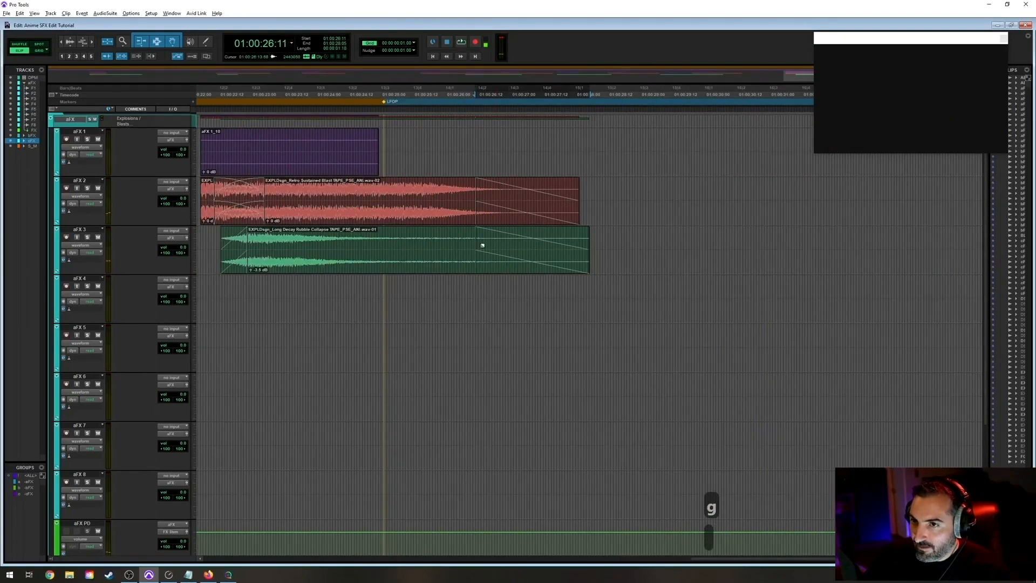
pyautogui.press('r')
pyautogui.press('r')
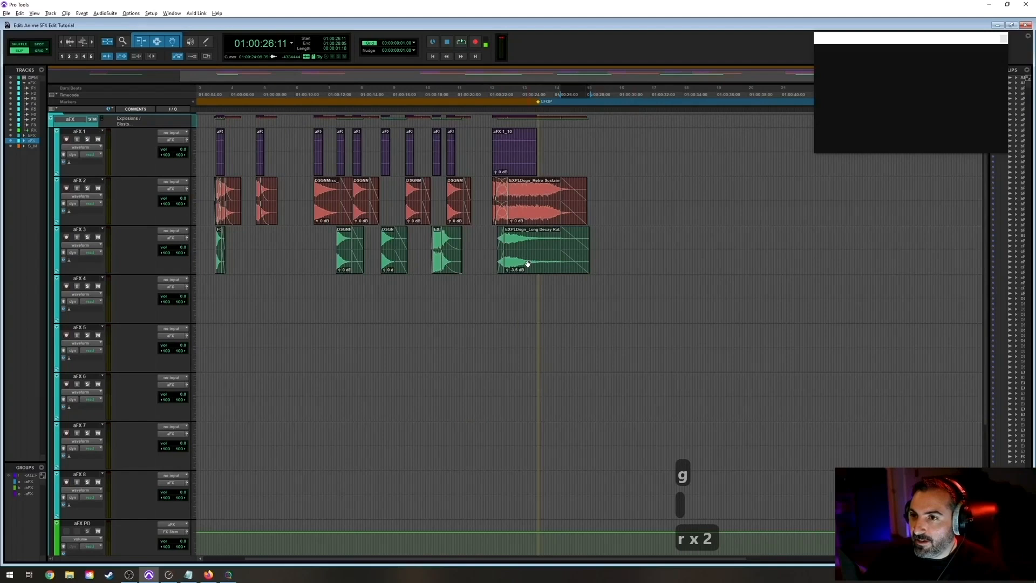
pyautogui.hotkey('ctrl', 's')
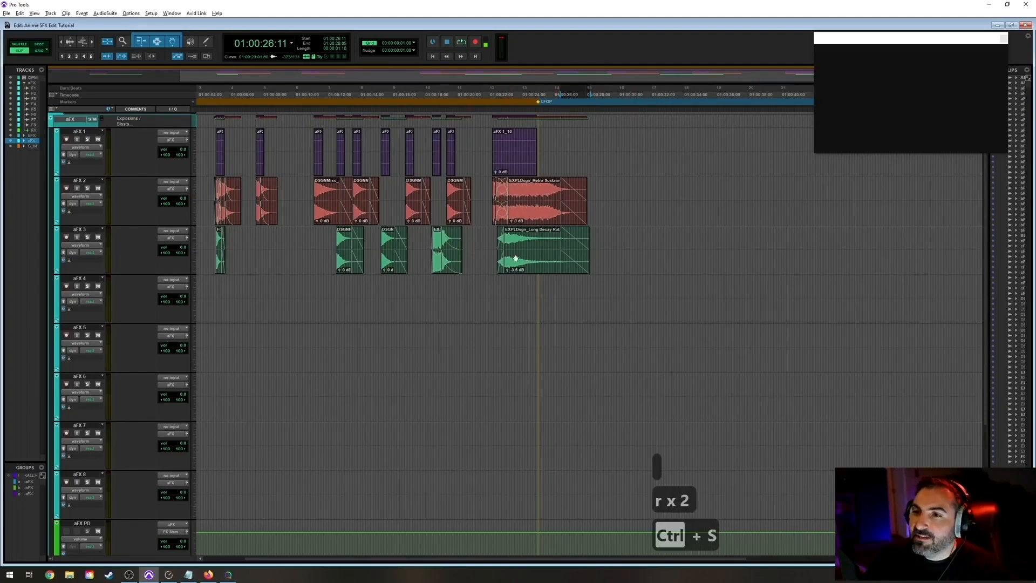
# Review the layered effects against the scene from near the session start, playing from 01:00:00:23.
pyautogui.press('r')
pyautogui.press('t')
pyautogui.press('r')
pyautogui.press('t')
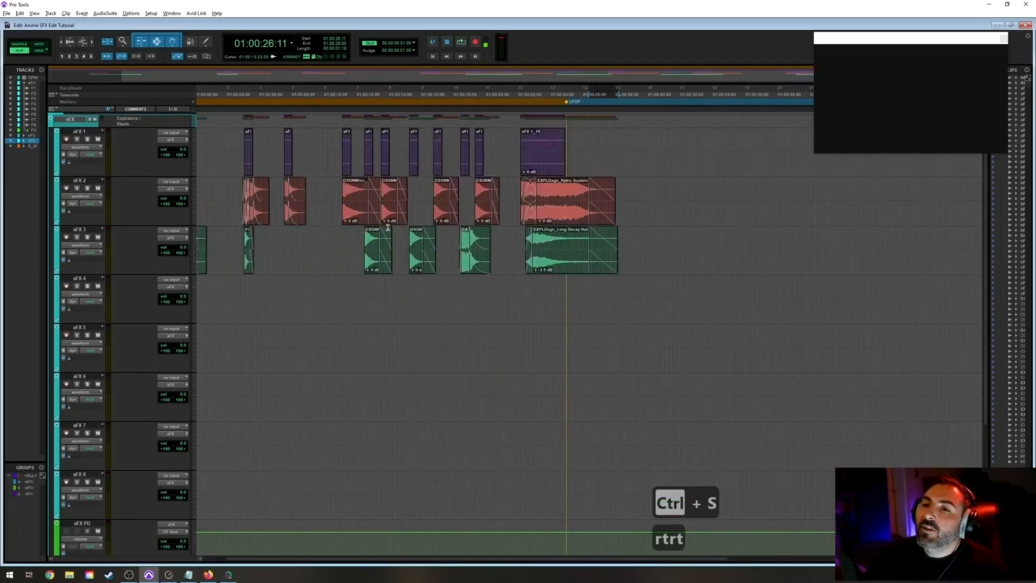
pyautogui.press('Return')
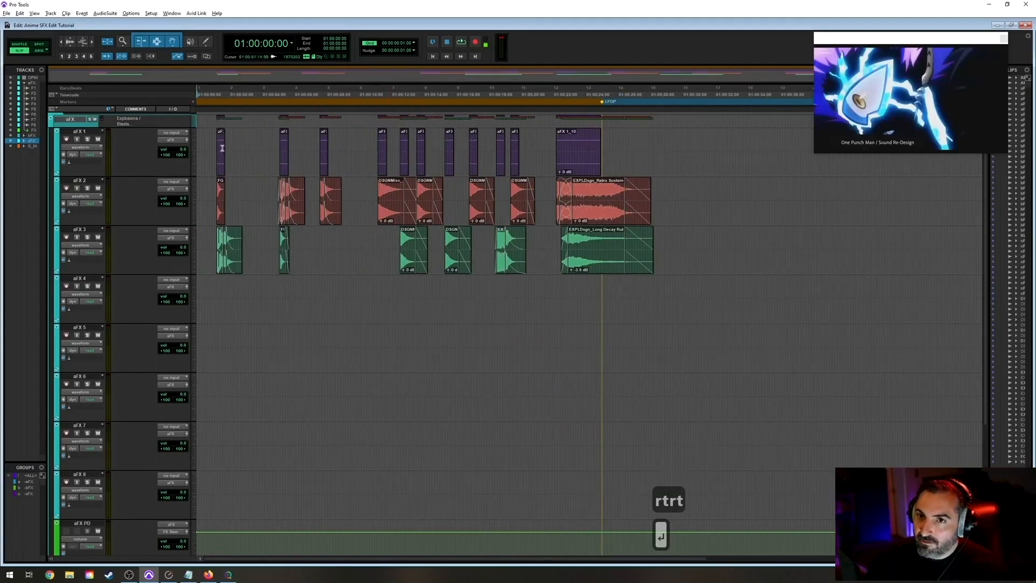
pyautogui.press('t')
pyautogui.press('space')
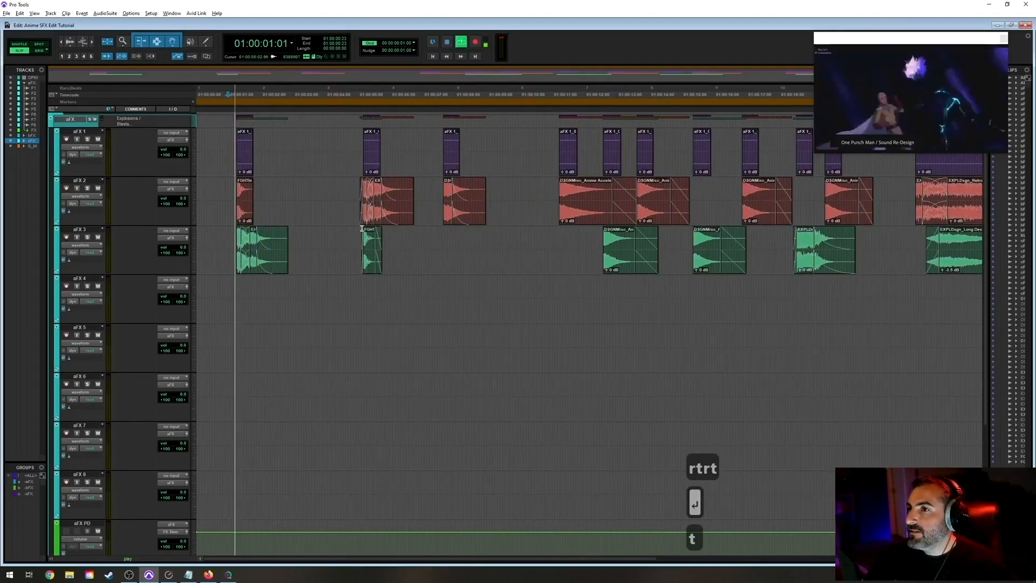
pyautogui.press('r')
pyautogui.press('t')
pyautogui.press('r')
pyautogui.press('t')
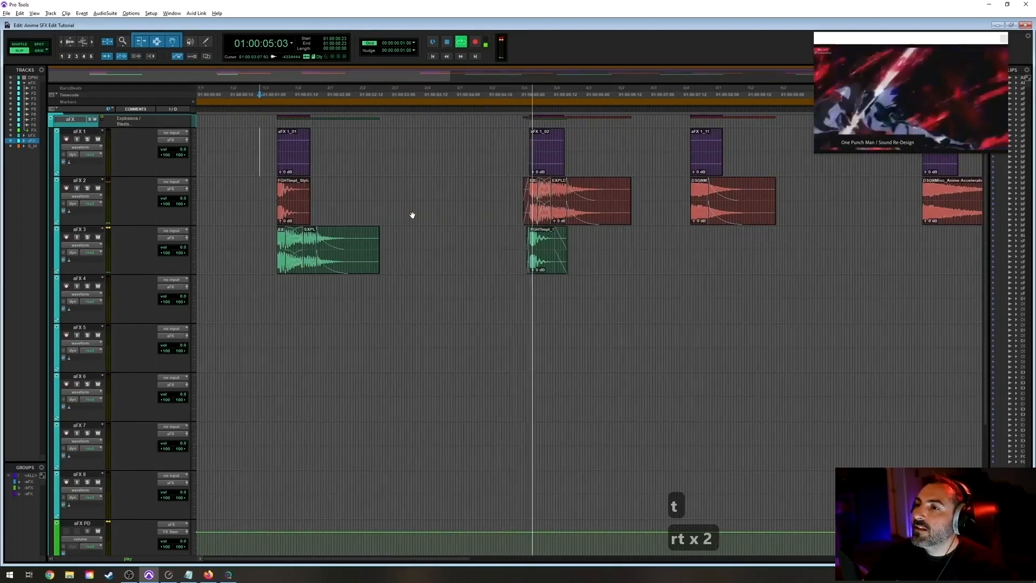
pyautogui.press('r')
pyautogui.press('t')
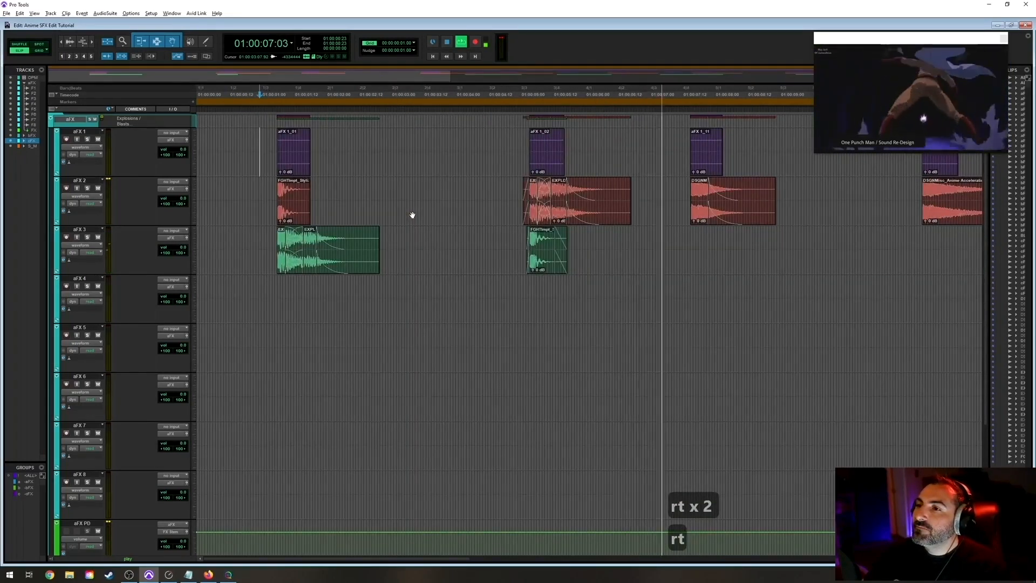
pyautogui.press('r')
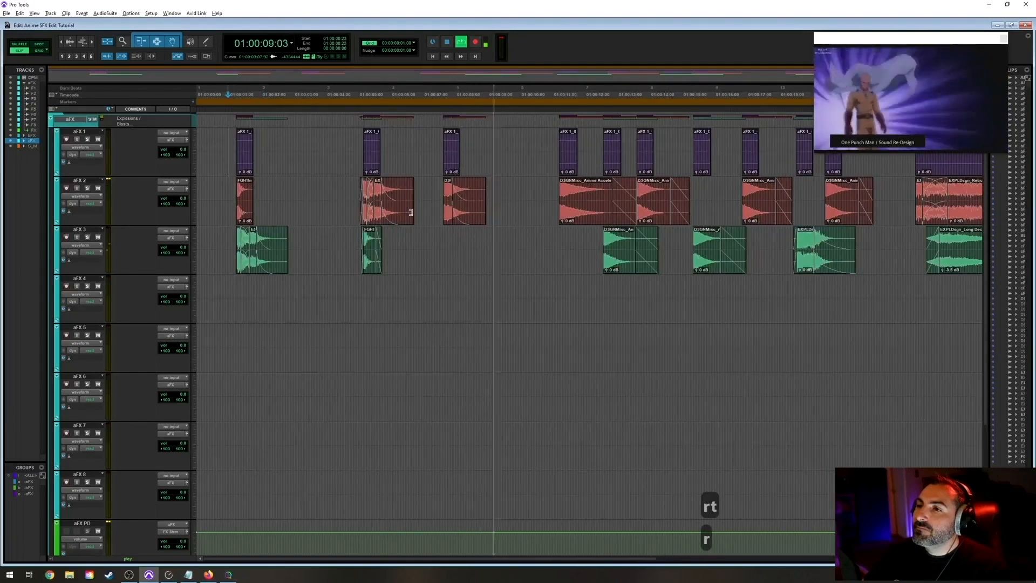
# Replace the aFX 2 clip at 01:00:07:15 with a copy of the acceleration blast from 01:00:16:20, aligned to the aFX 1 marker.
pyautogui.click(450, 221)
pyautogui.press('space')
pyautogui.press('Delete')
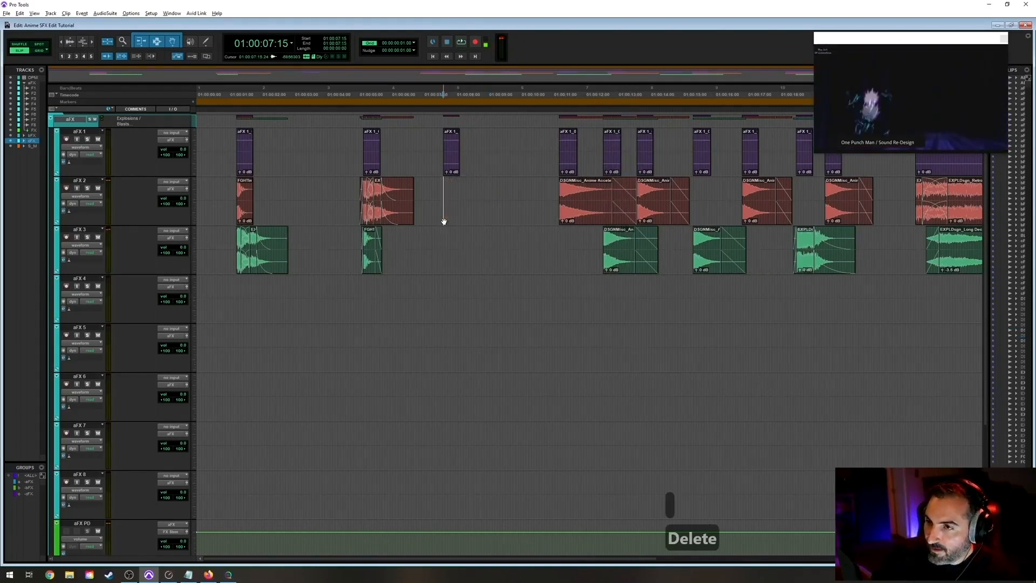
pyautogui.click(755, 215)
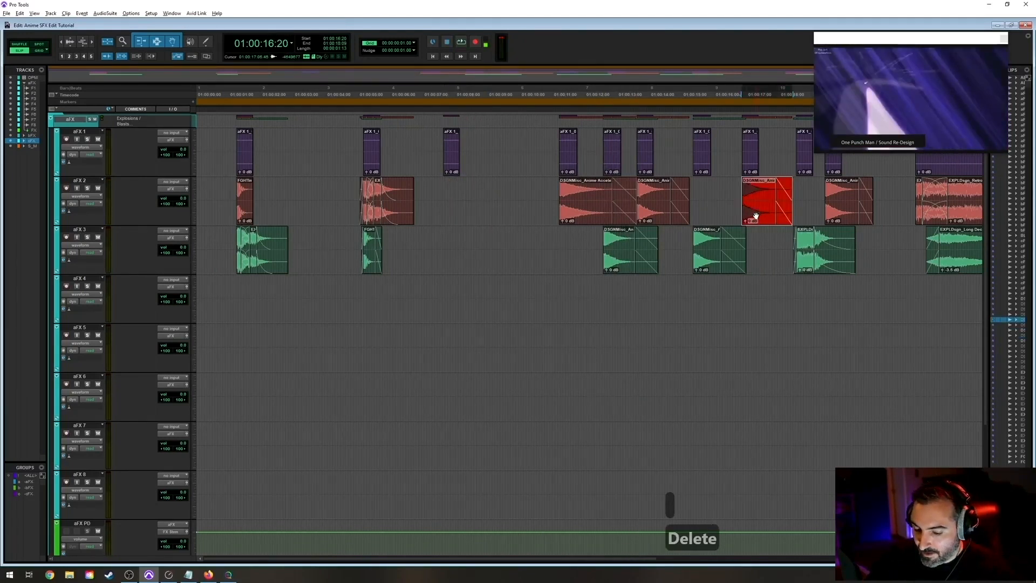
pyautogui.hotkey('ctrl', 'c')
pyautogui.click(441, 196)
pyautogui.hotkey('ctrl', 'v')
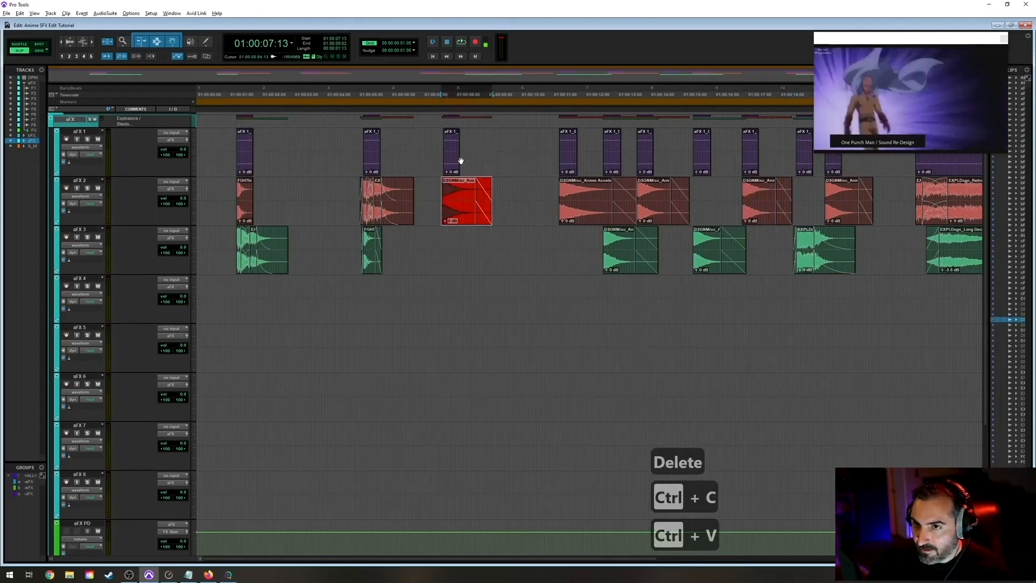
pyautogui.click(455, 169)
pyautogui.keyDown('super'); pyautogui.click(461, 215); pyautogui.keyUp('super')
# Save the session while reviewing the replaced blast and the following layered hits in playback from 01:00:07:10.
pyautogui.click(437, 143)
pyautogui.press('space')
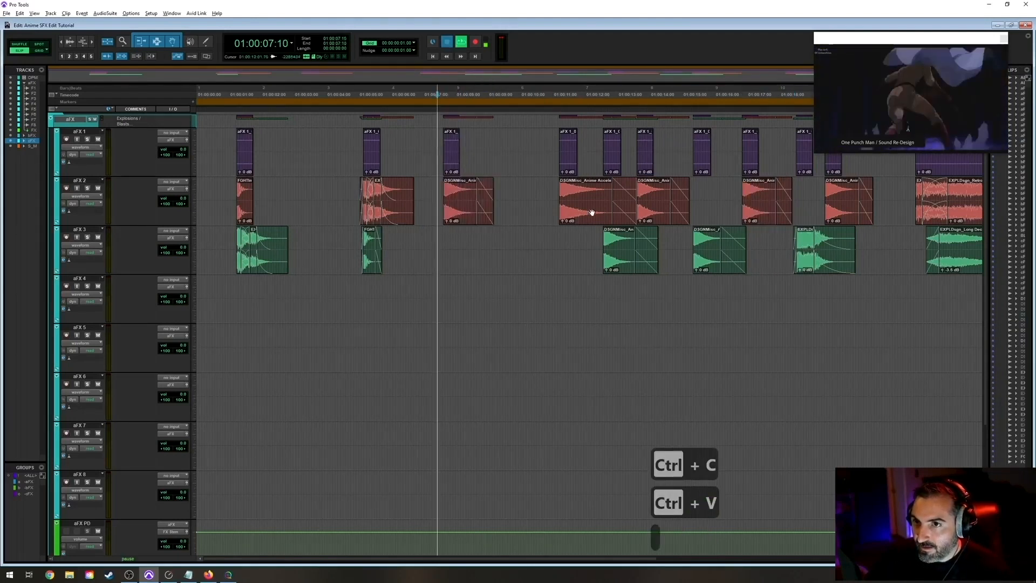
pyautogui.hotkey('ctrl', 's')
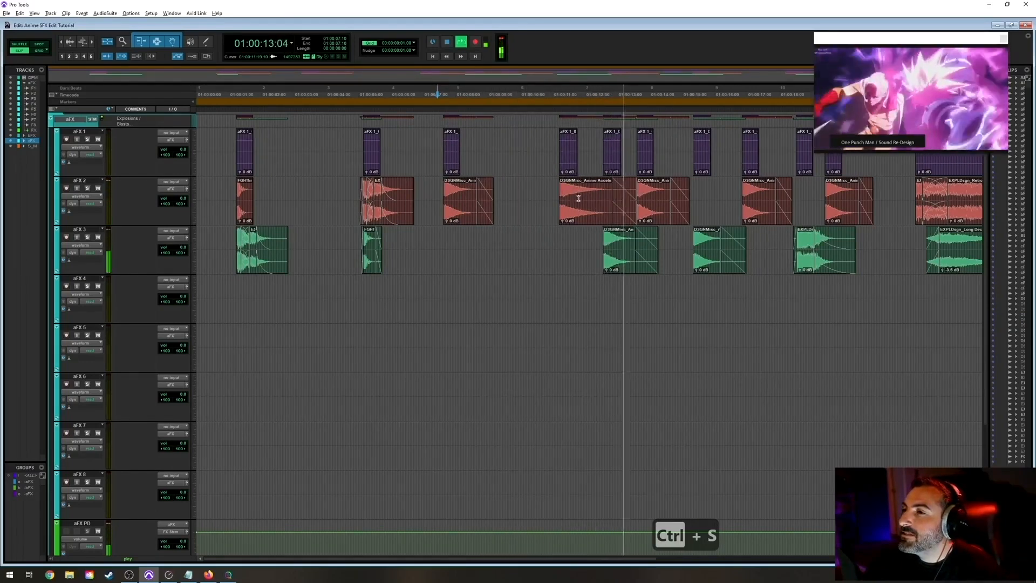
pyautogui.press('r')
pyautogui.press('t')
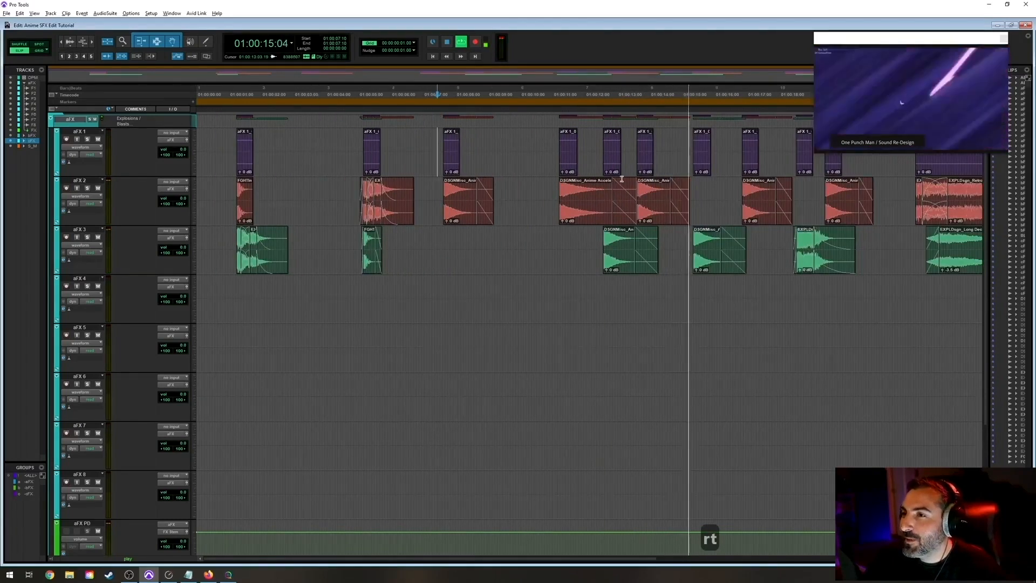
pyautogui.press('r')
pyautogui.press('t')
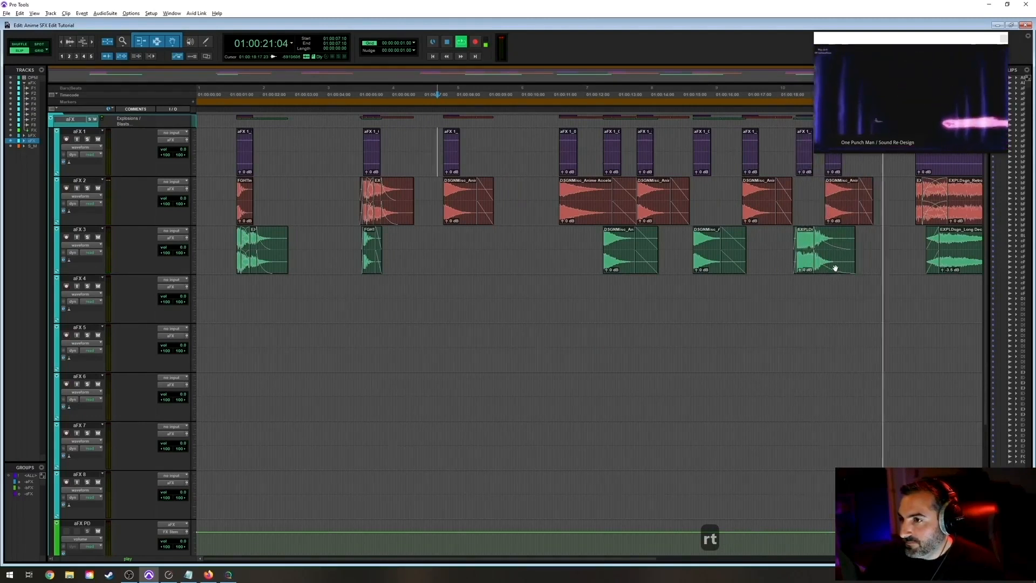
pyautogui.press('space')
# Extend the Retro Blast Basic 01 tail on aFX 3 with its fade-out starting at 01:00:19:11, and replay it from 01:00:18:03.
pyautogui.moveTo(830, 273); pyautogui.dragTo(844, 273)
pyautogui.moveTo(869, 234); pyautogui.dragTo(885, 233)
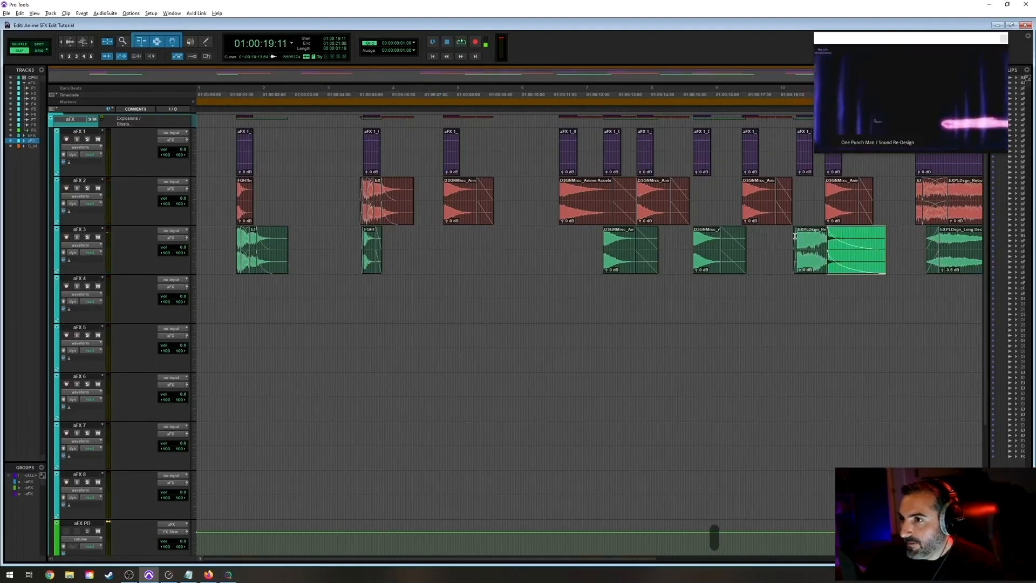
pyautogui.click(778, 256)
pyautogui.press('t')
pyautogui.press('t')
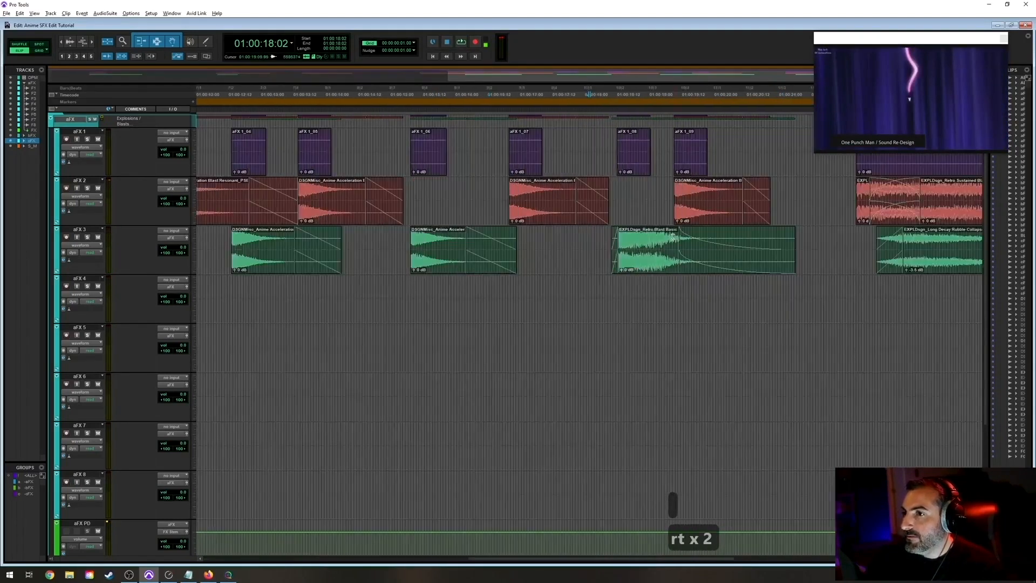
pyautogui.press('r')
pyautogui.press('space')
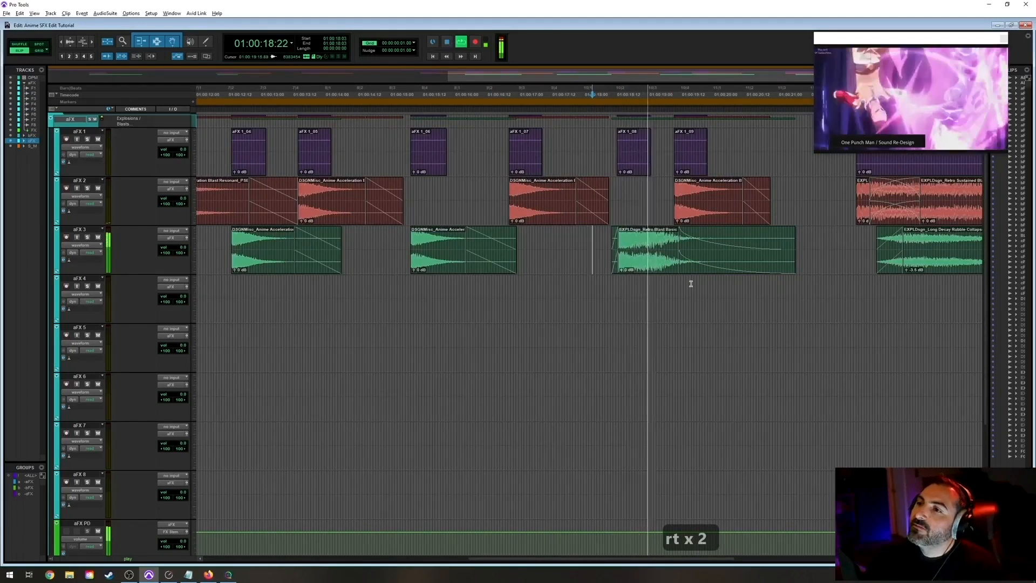
pyautogui.press('space')
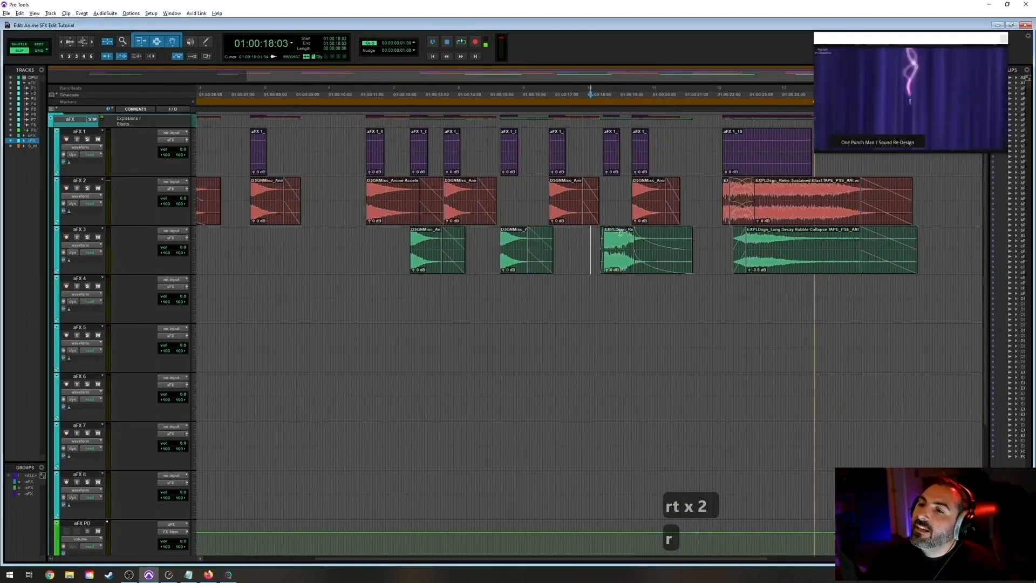
# Place the insertion point on aFX 4 at 01:00:18:11, beneath the start of the retro blast.
pyautogui.click(620, 234)
pyautogui.press('t')
pyautogui.press('t')
pyautogui.press('t')
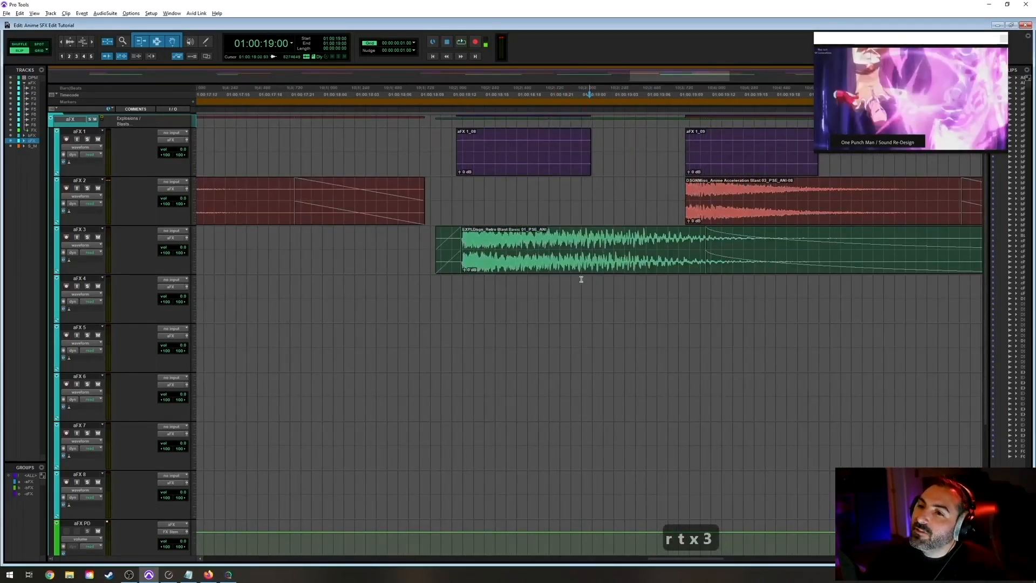
pyautogui.press('r')
pyautogui.press('r')
pyautogui.click(555, 285)
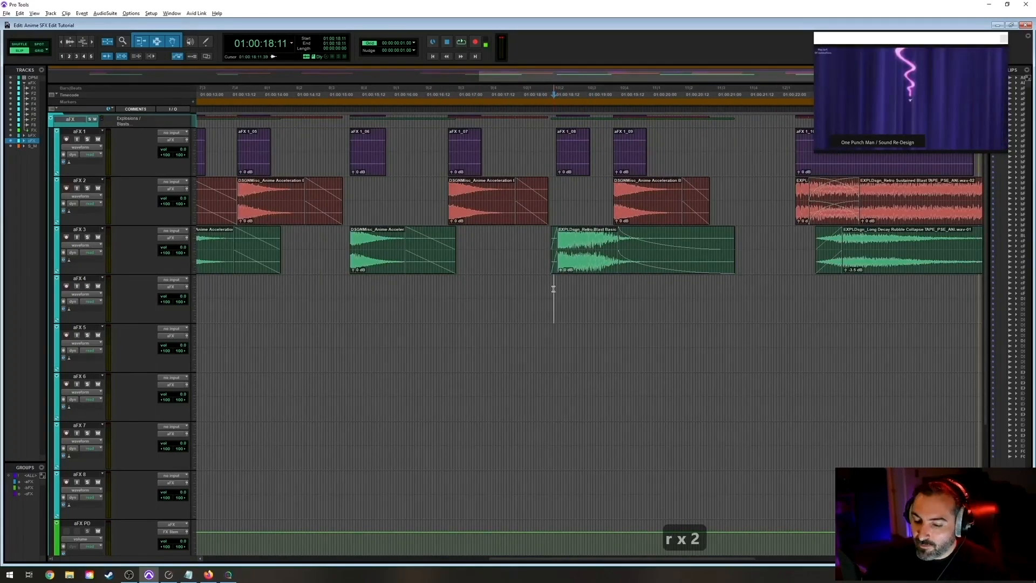
# Switch to SoundQ and audition the Retro Artillery with Howling Tail, Resonant Metallic Inside Mecha and Modern Tight Blast 03 explosions.
pyautogui.hotkey('alt', 'Tab')
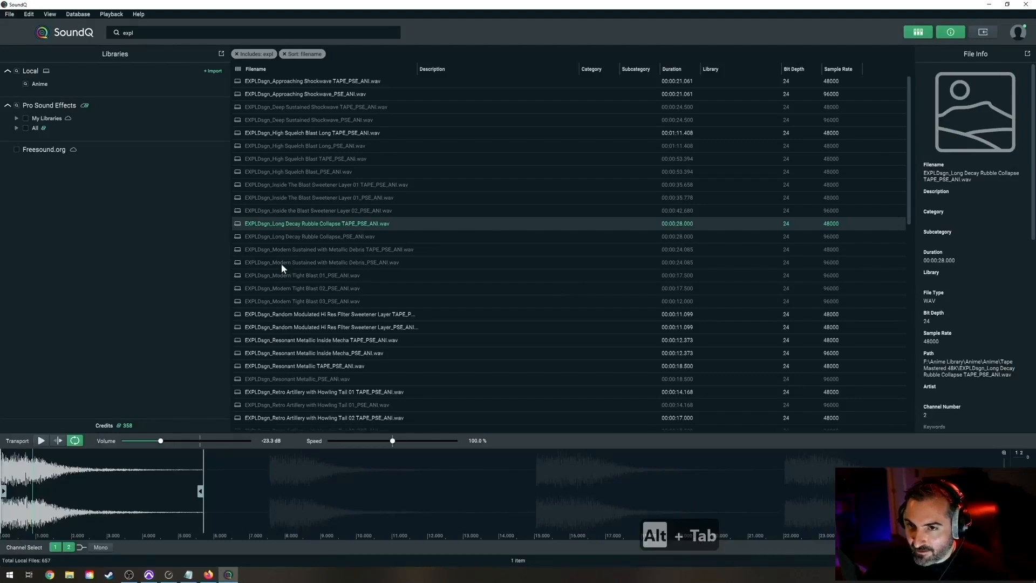
pyautogui.scroll(-6, 367, 290)
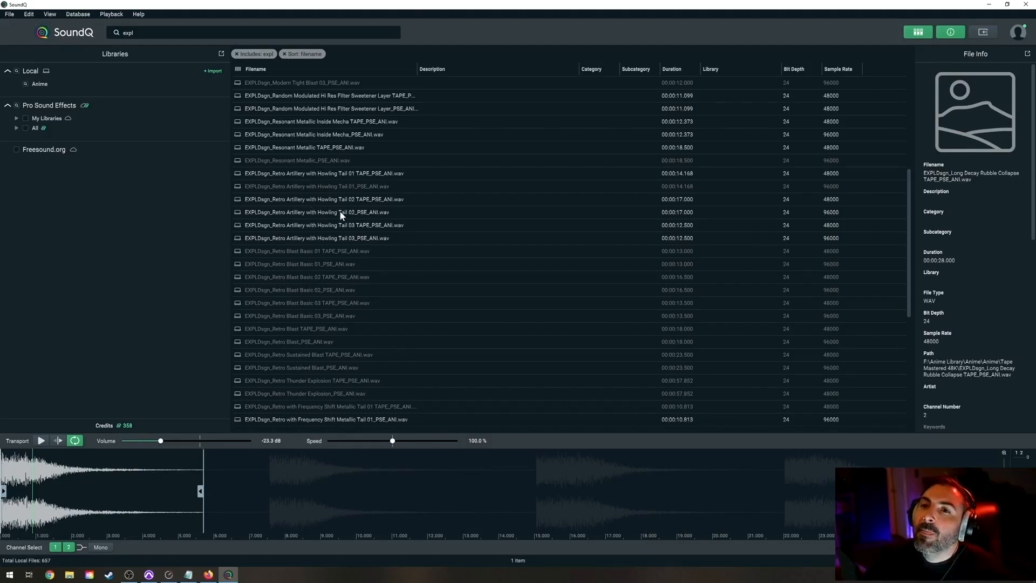
pyautogui.click(307, 203)
pyautogui.click(309, 214)
pyautogui.click(316, 229)
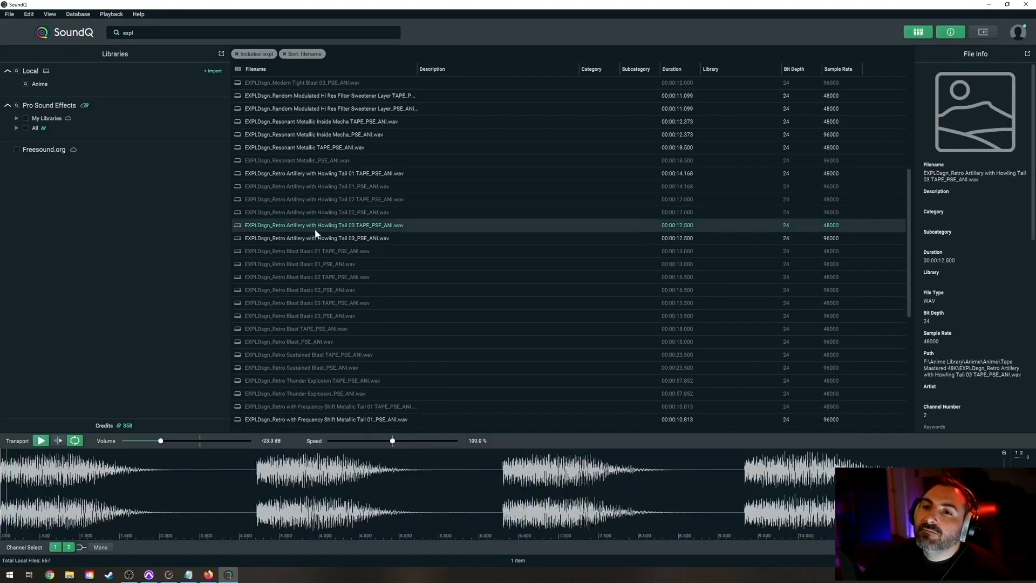
pyautogui.click(317, 239)
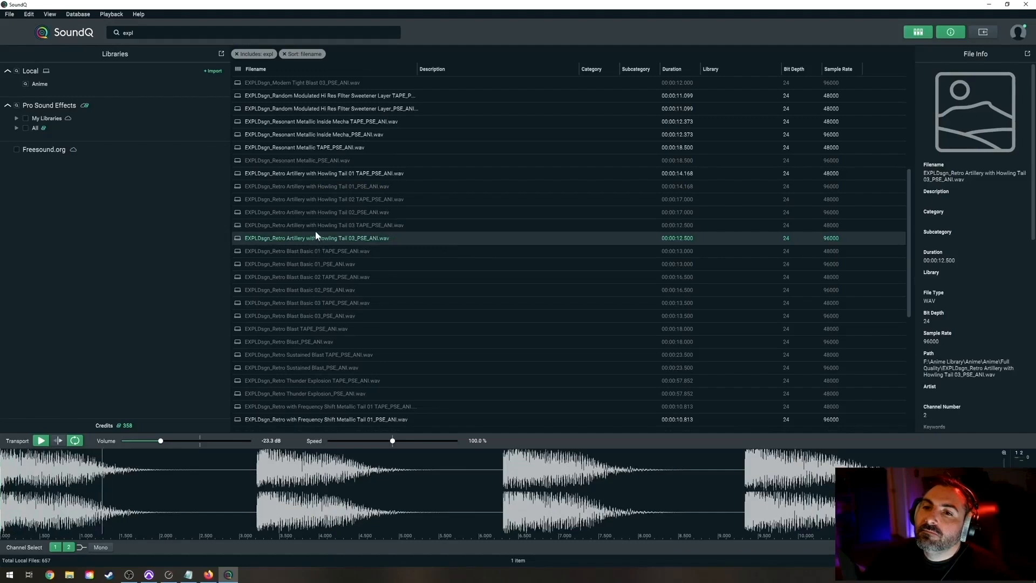
pyautogui.scroll(3, 303, 104)
pyautogui.click(315, 265)
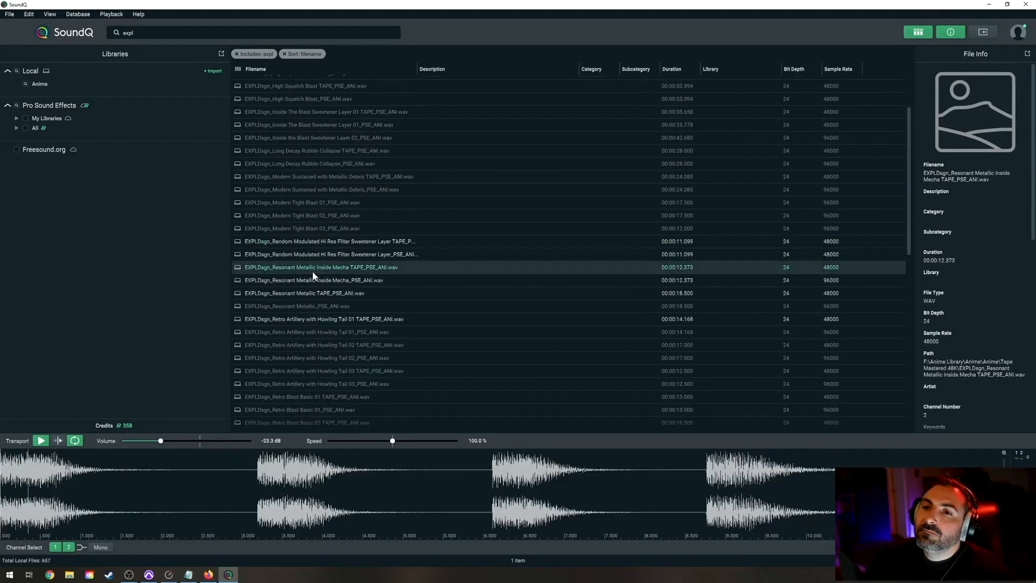
pyautogui.click(309, 228)
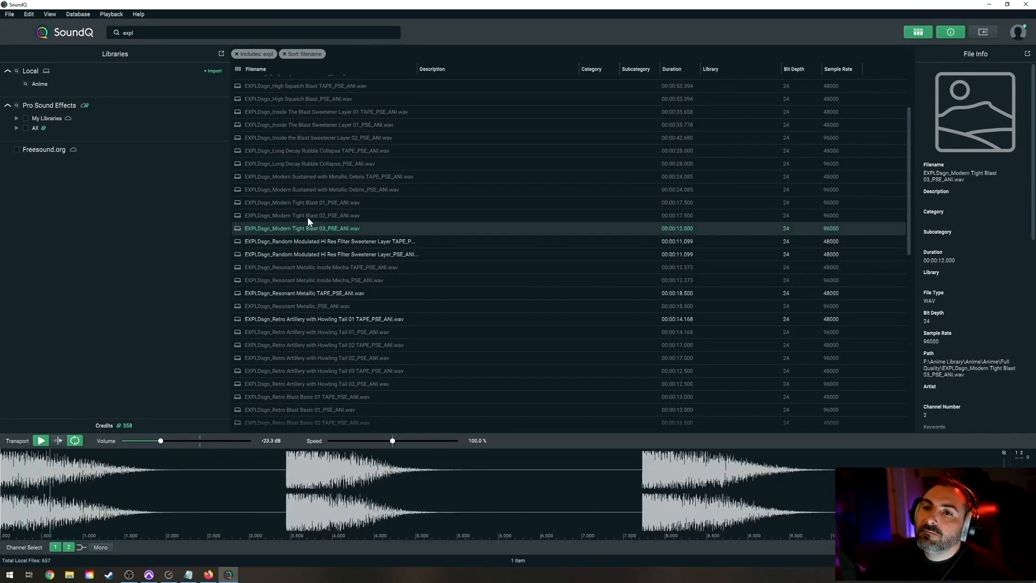
# Audition EXPLDsgn_Modern Tight Blast 02_PSE_ANI.wav and send its second blast to the insertion point on aFX 4.
pyautogui.click(306, 216)
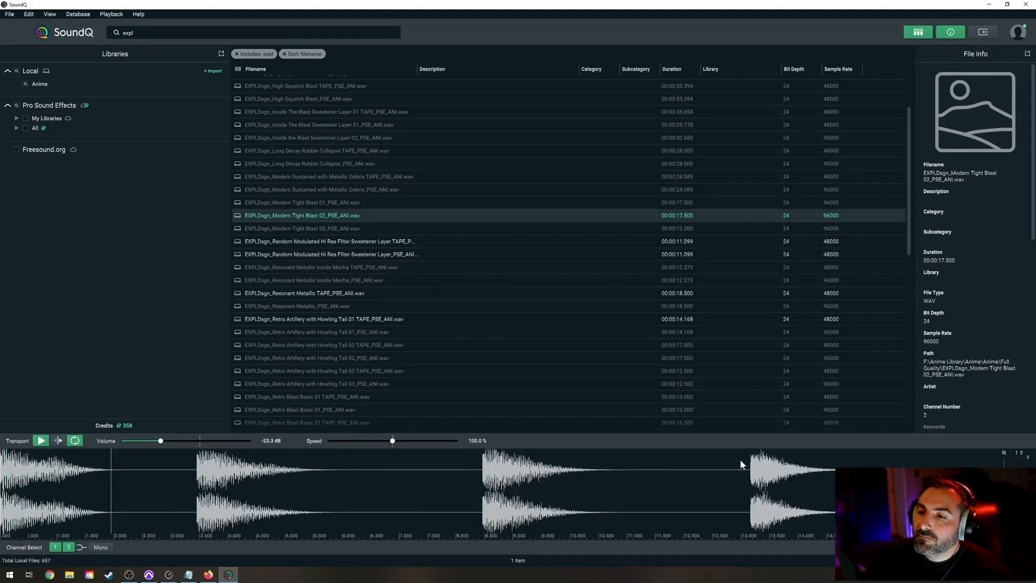
pyautogui.click(477, 469)
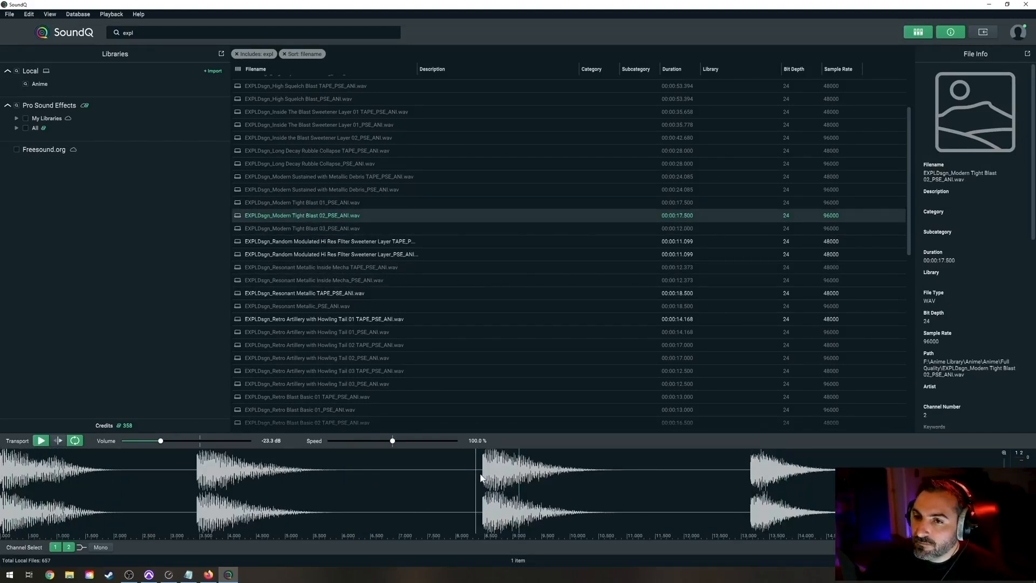
pyautogui.click(198, 470)
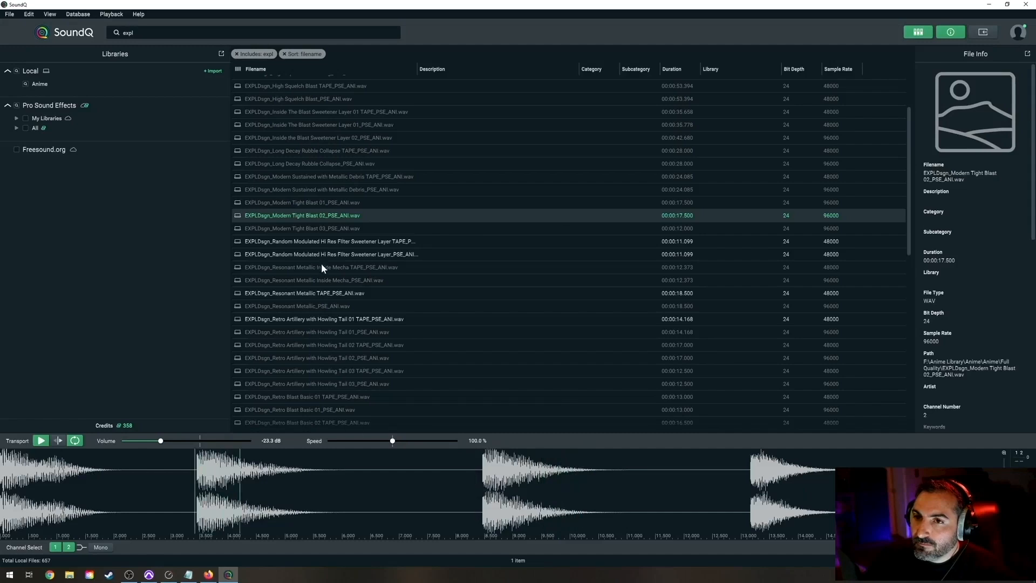
pyautogui.moveTo(190, 464); pyautogui.dragTo(448, 474)
pyautogui.press('s')
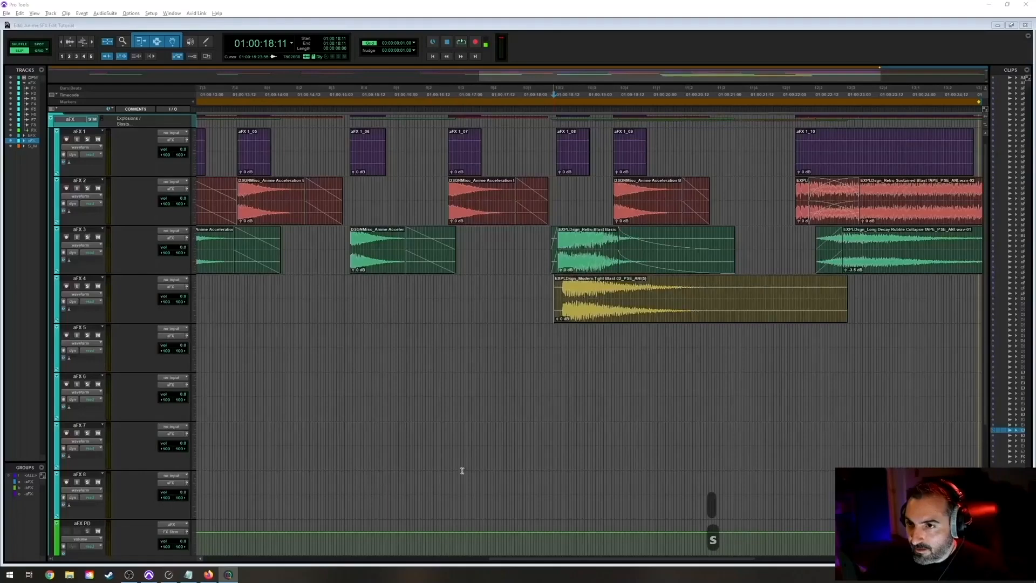
# Align the Modern Tight Blast 02 attack on aFX 4 with the retro blast above and fade in its silent lead-in.
pyautogui.press('t')
pyautogui.press('t')
pyautogui.press('t')
pyautogui.press('t')
pyautogui.press('t')
pyautogui.press('t')
pyautogui.press('t')
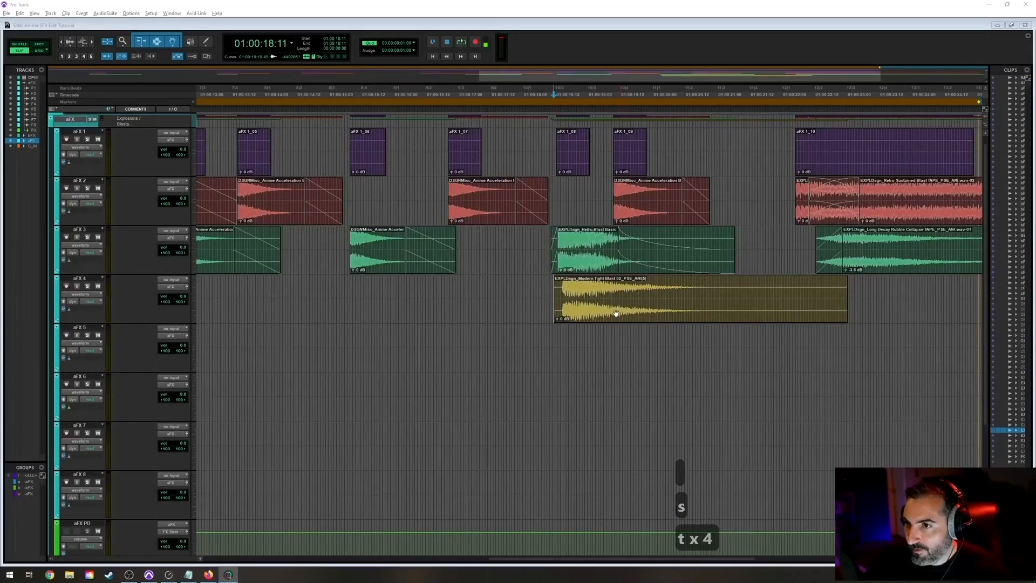
pyautogui.press('t')
pyautogui.press('t')
pyautogui.press('t')
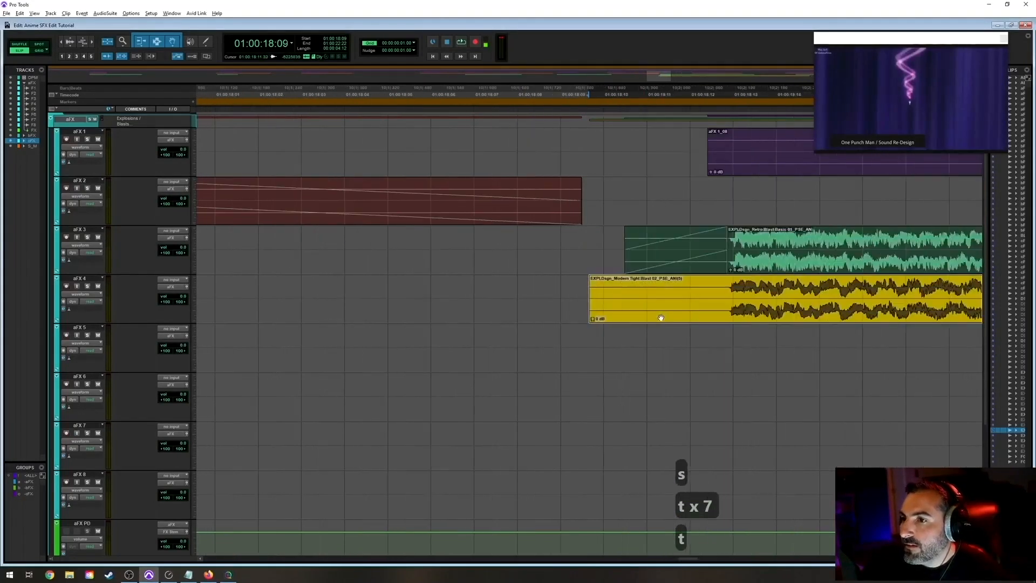
pyautogui.press('r')
pyautogui.moveTo(894, 318); pyautogui.dragTo(890, 318)
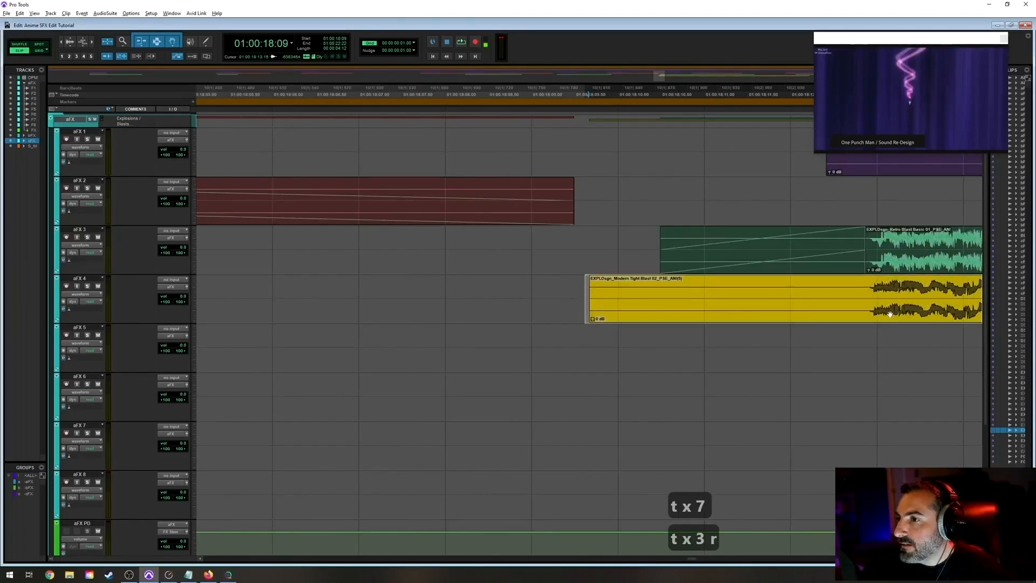
pyautogui.press('d')
# Fade out the Modern Tight Blast 02 clip from 01:00:20:11 to its end and play the layered blasts from 01:00:18:03.
pyautogui.press('r')
pyautogui.press('r')
pyautogui.press('r')
pyautogui.press('r')
pyautogui.press('r')
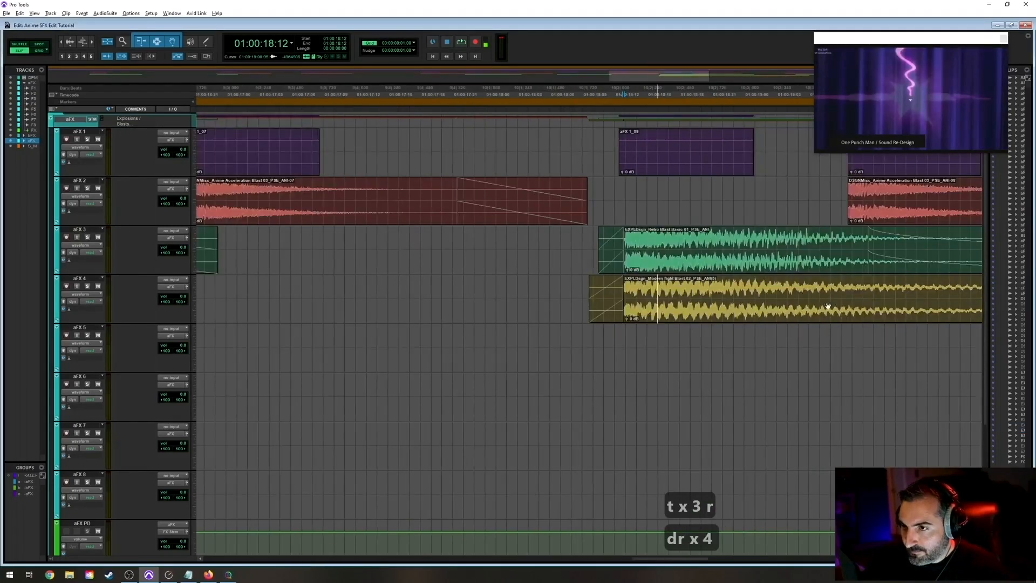
pyautogui.press('g')
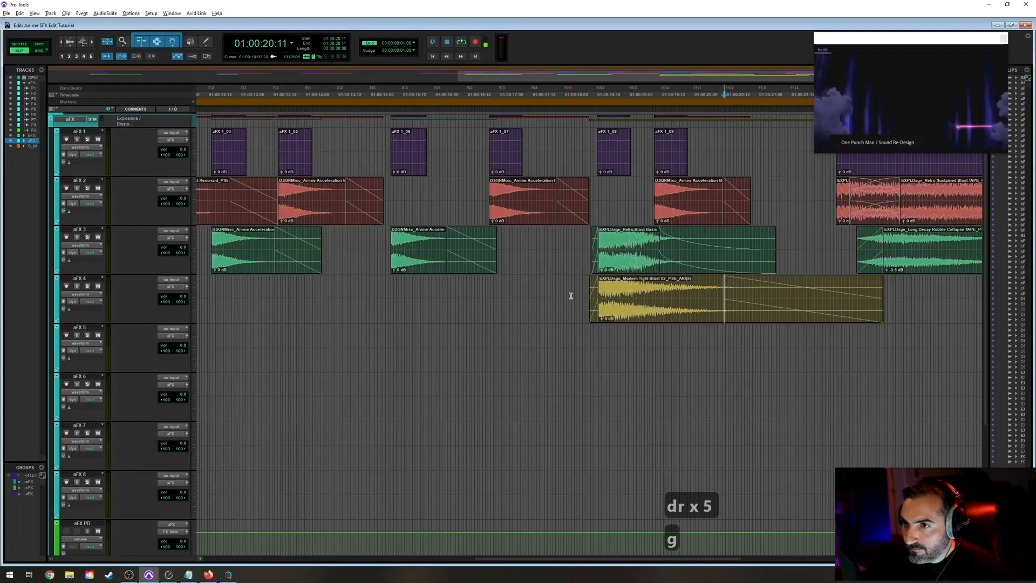
pyautogui.click(572, 294)
pyautogui.press('space')
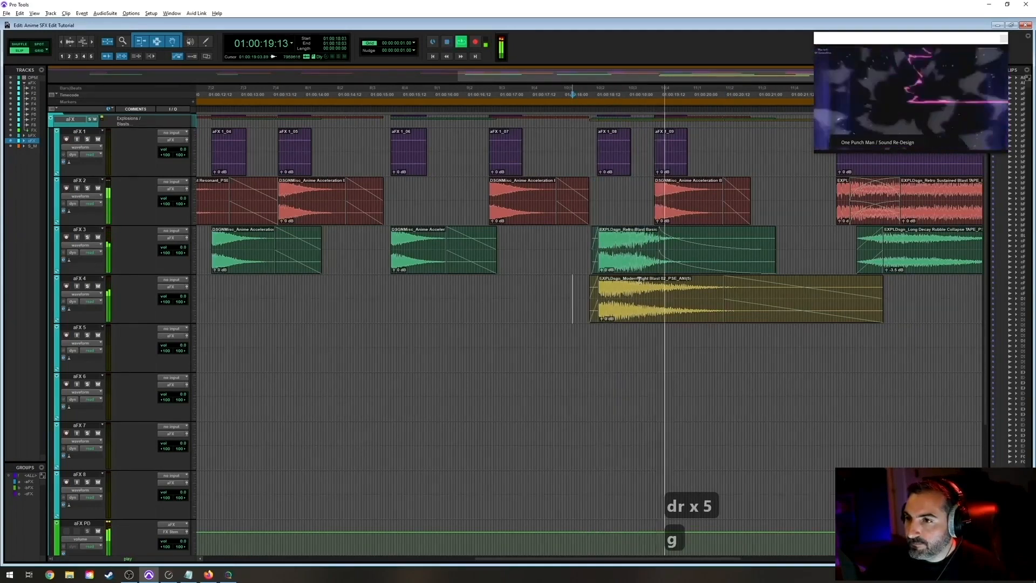
pyautogui.press('space')
# Mute the Retro Blast Basic 01 clip on aFX 3 and play the modern tight blast without it.
pyautogui.click(639, 270)
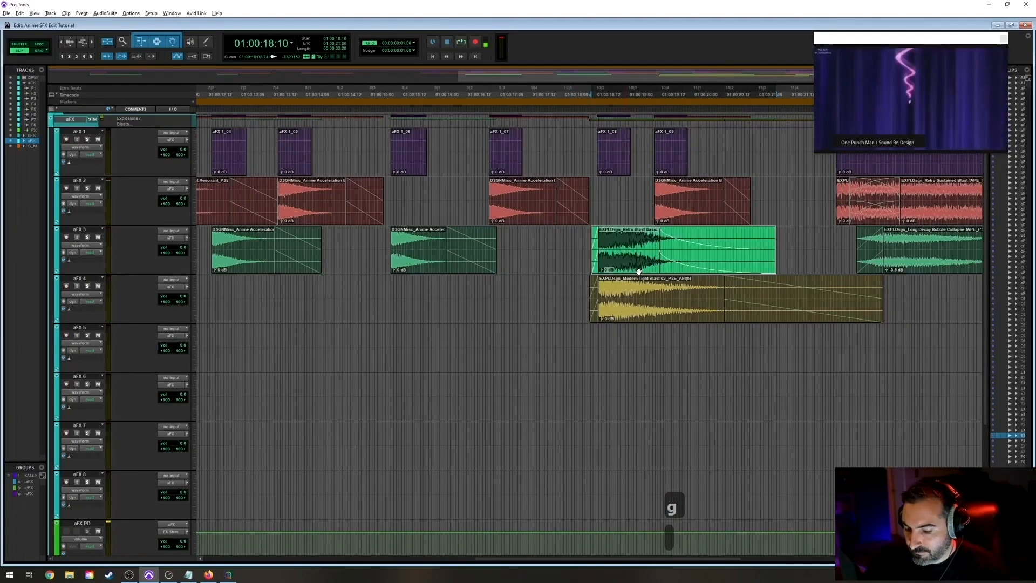
pyautogui.hotkey('ctrl', 'm')
pyautogui.click(582, 245)
pyautogui.press('space')
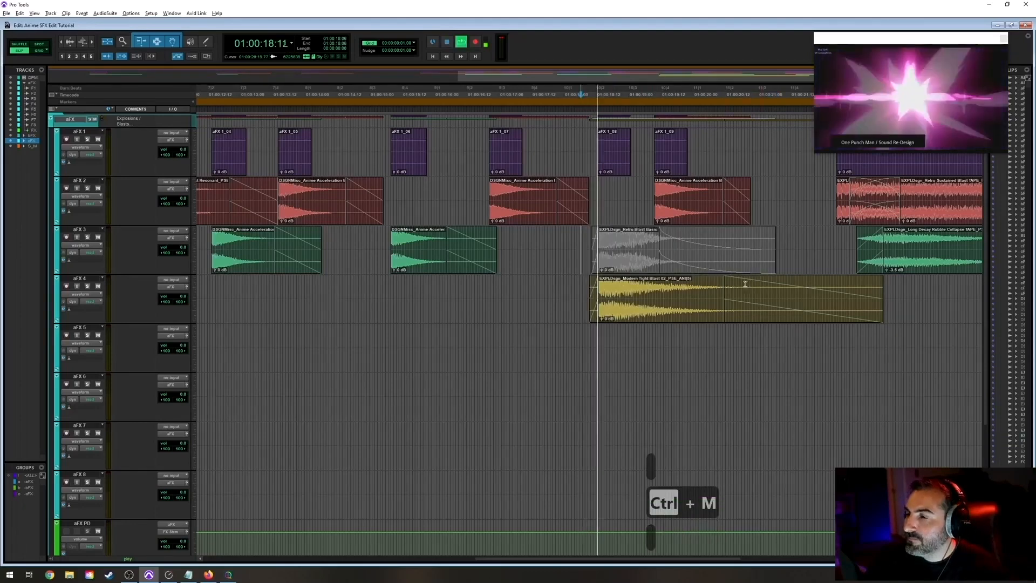
pyautogui.press('space')
# Shorten the modern tight blast on aFX 4 to end at 01:00:20:07 with a curved fade-out from 01:00:19:11, and replay it.
pyautogui.moveTo(751, 317); pyautogui.dragTo(689, 318)
pyautogui.moveTo(817, 281); pyautogui.dragTo(710, 291)
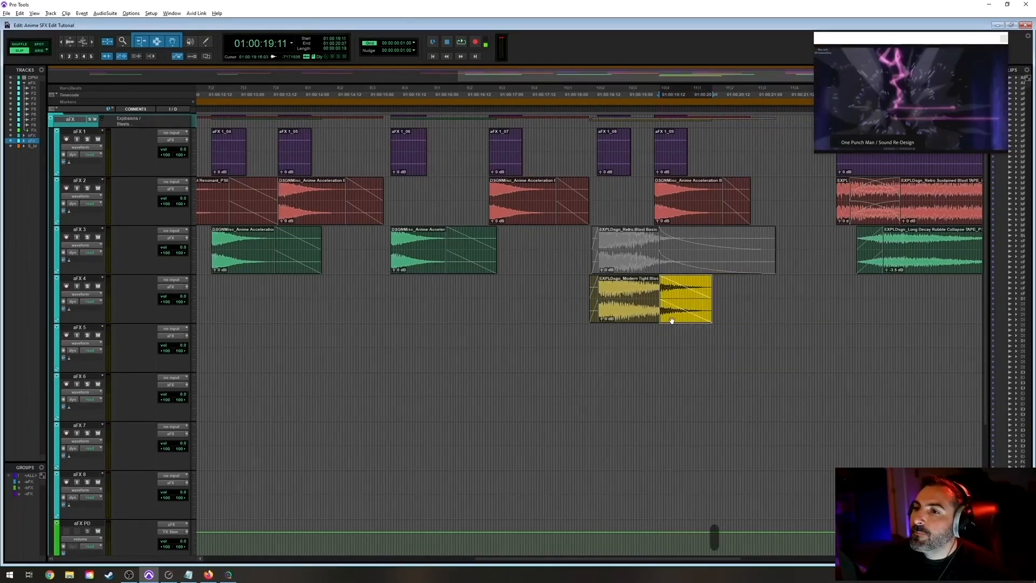
pyautogui.doubleClick(672, 319)
pyautogui.press('Return')
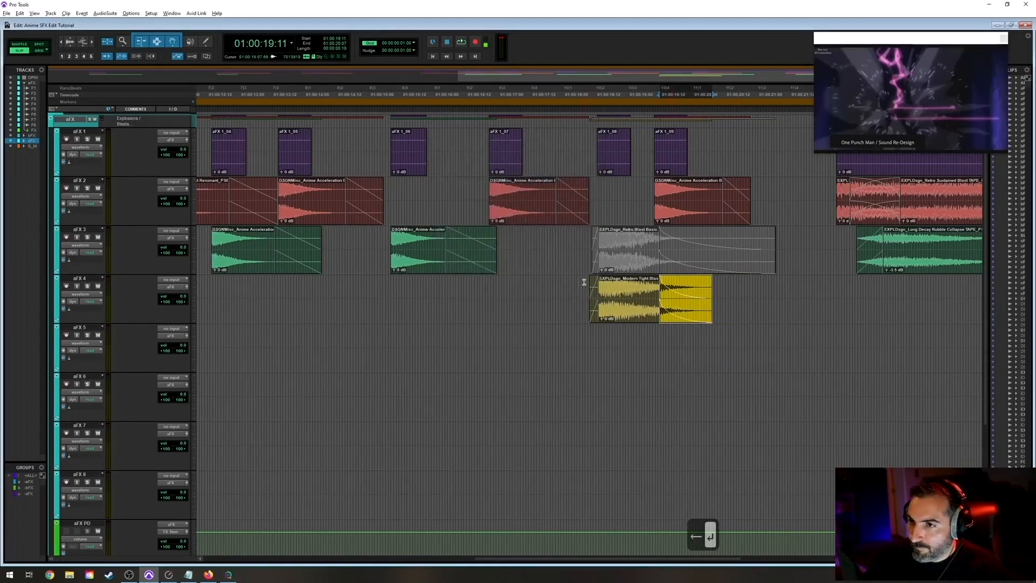
pyautogui.press('space')
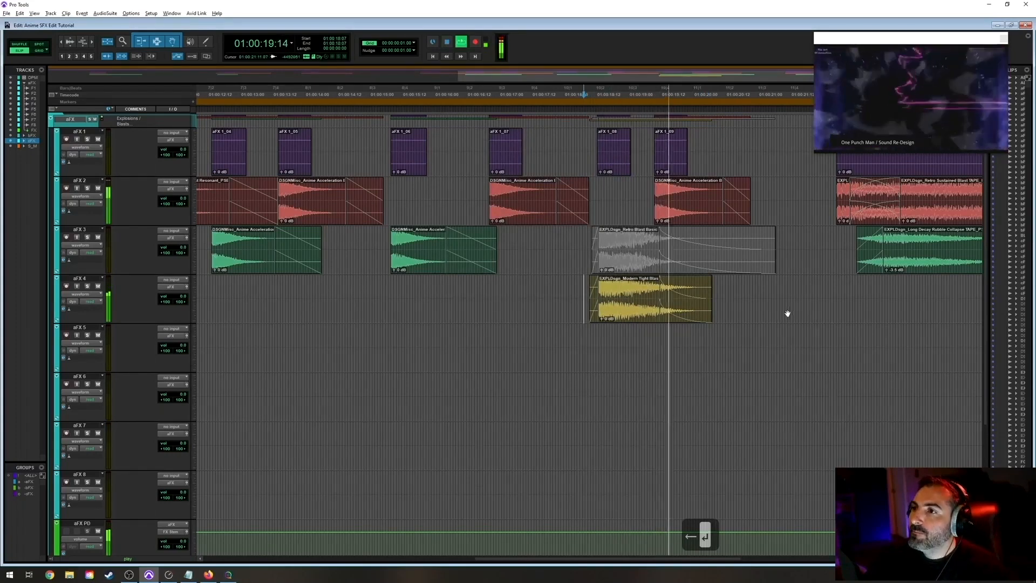
pyautogui.press('space')
pyautogui.click(690, 317)
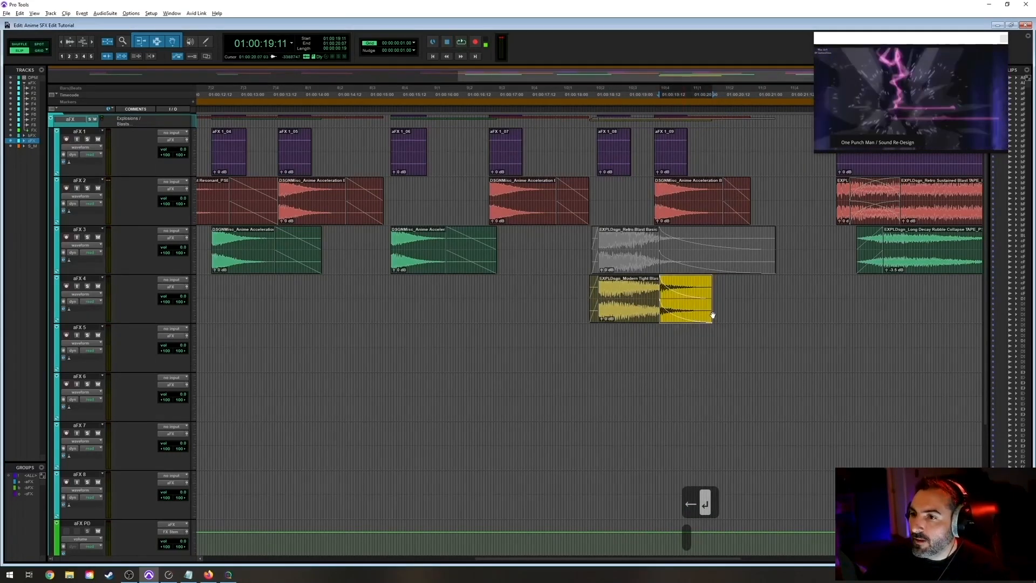
pyautogui.press('y')
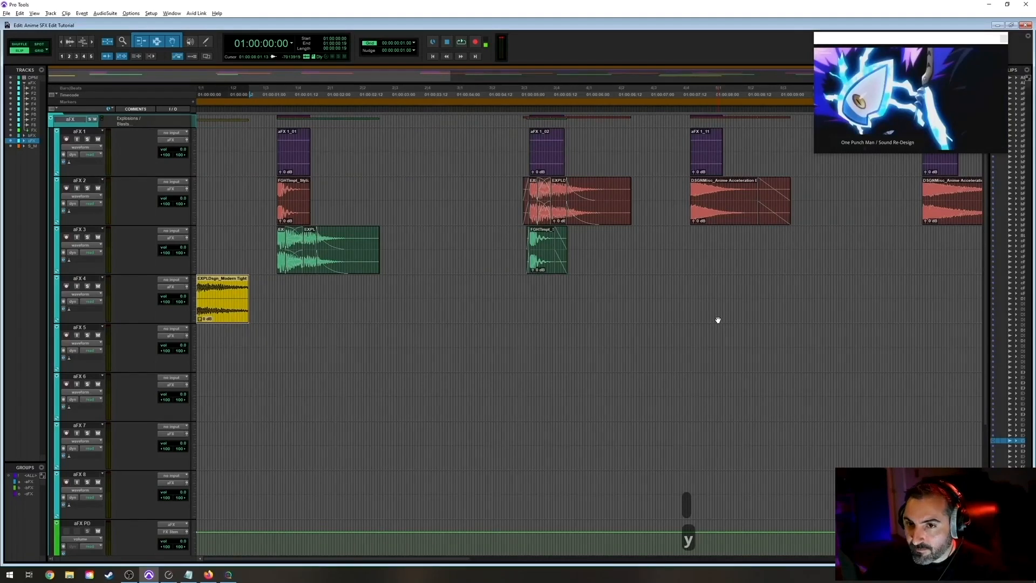
pyautogui.hotkey('ctrl', 'z')
pyautogui.hotkey('ctrl', 'z')
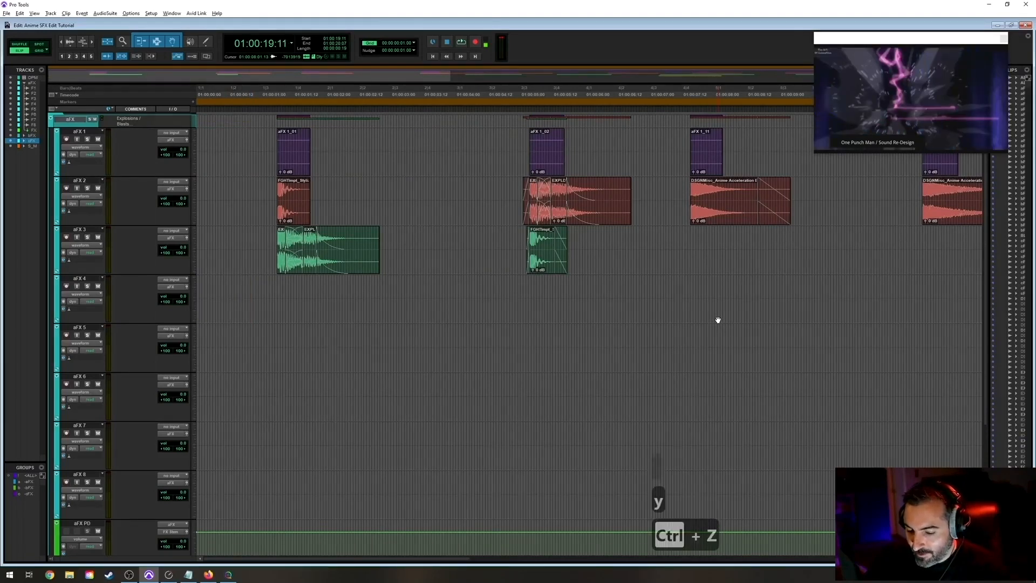
# Move the start of the modern tight blast's fade-out on aFX 4 earlier, to 01:00:19:09.
pyautogui.press('r')
pyautogui.press('r')
pyautogui.press('t')
pyautogui.press('t')
pyautogui.press('t')
pyautogui.press('t')
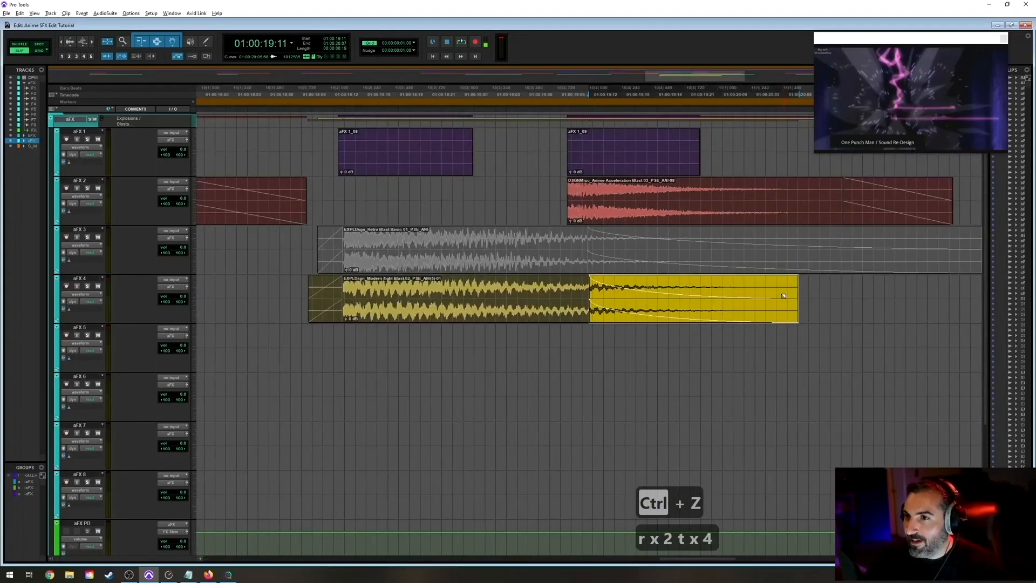
pyautogui.press('t')
pyautogui.press('t')
pyautogui.press('r')
pyautogui.press('r')
pyautogui.press('t')
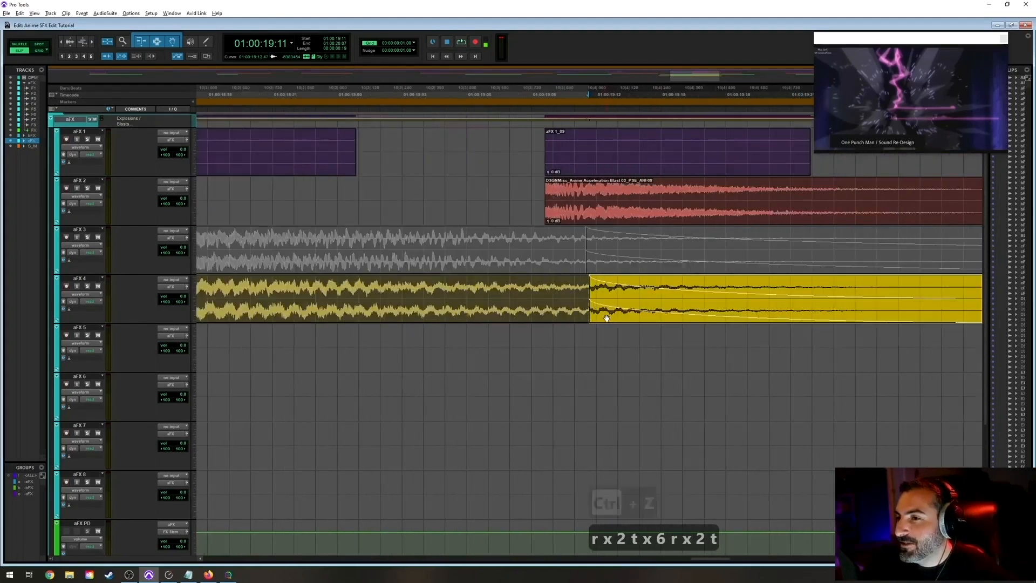
pyautogui.moveTo(607, 321); pyautogui.dragTo(566, 315)
# Fine-tune the start of the aFX 4 fade-out to line up exactly with the attack of the Anime Acceleration Blast clip on aFX 2.
pyautogui.press('t')
pyautogui.press('t')
pyautogui.press('t')
pyautogui.press('t')
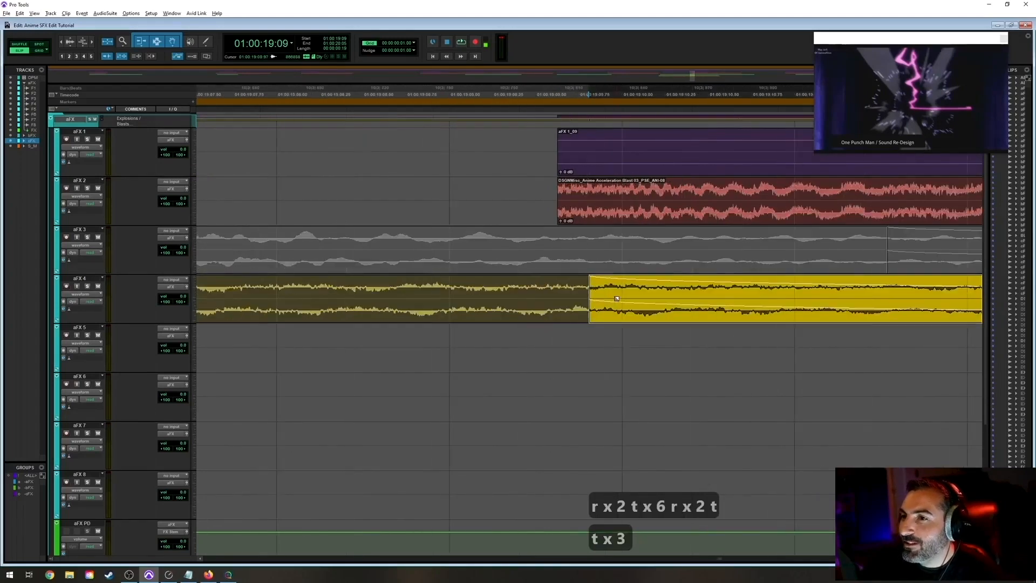
pyautogui.moveTo(581, 318); pyautogui.dragTo(557, 316)
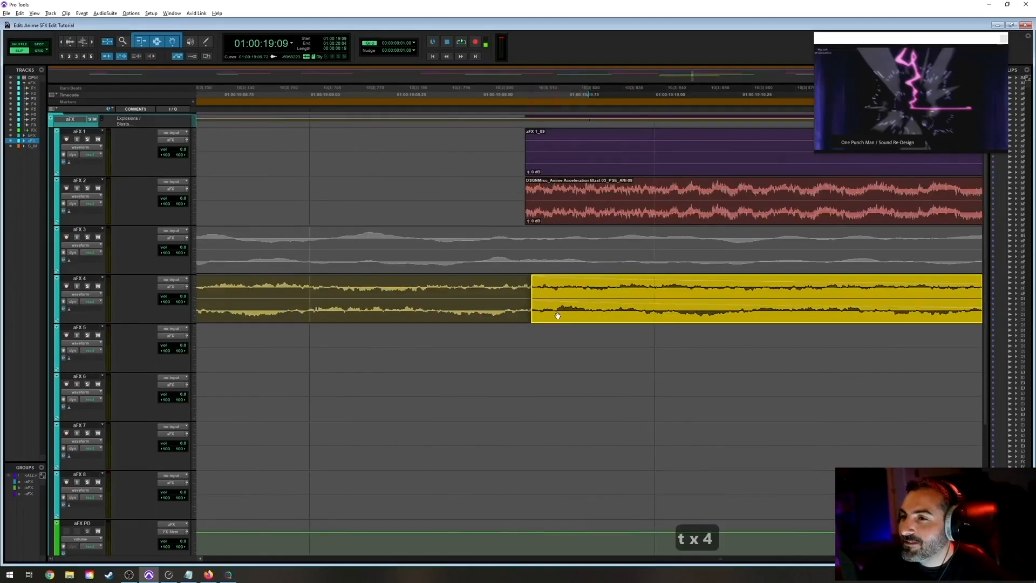
pyautogui.press('r')
pyautogui.press('r')
pyautogui.press('t')
pyautogui.press('t')
pyautogui.press('t')
pyautogui.press('t')
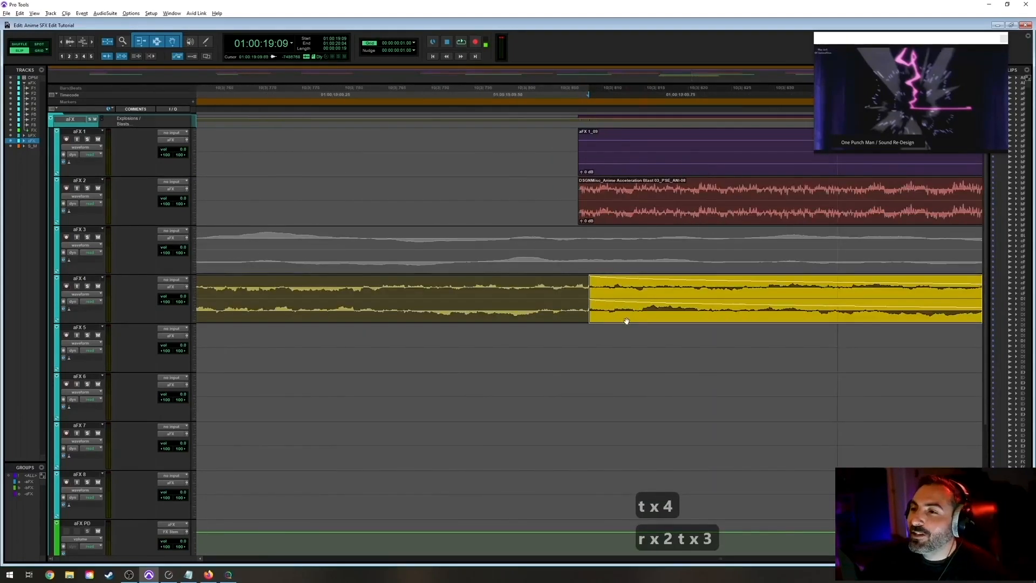
pyautogui.moveTo(625, 321); pyautogui.dragTo(603, 323)
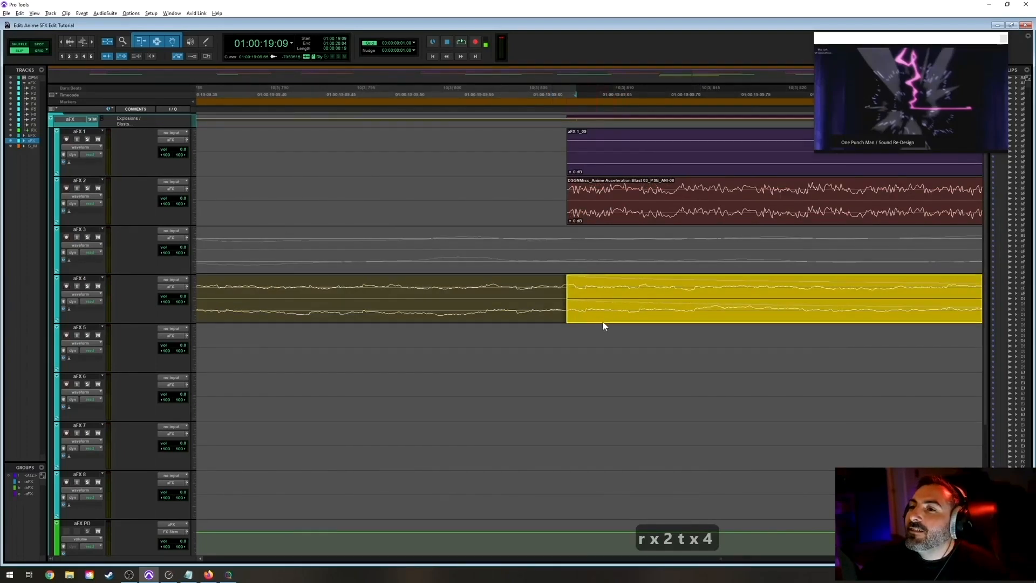
# Play the blasts from 01:00:18:06 through the final explosion, stop playback and save the session.
pyautogui.press('r')
pyautogui.press('r')
pyautogui.press('r')
pyautogui.press('r')
pyautogui.press('r')
pyautogui.press('r')
pyautogui.press('r')
pyautogui.press('r')
pyautogui.click(444, 290)
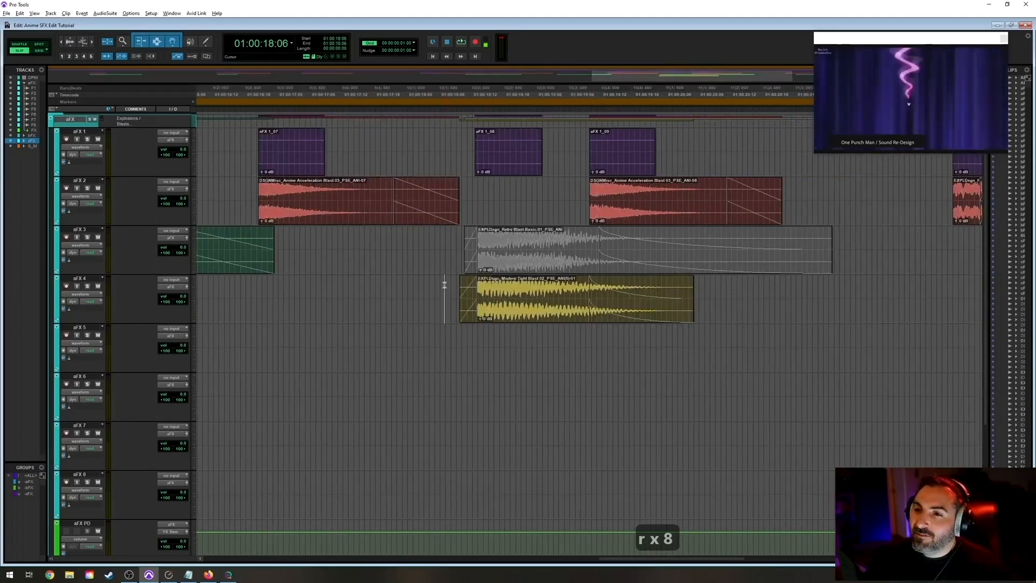
pyautogui.press('space')
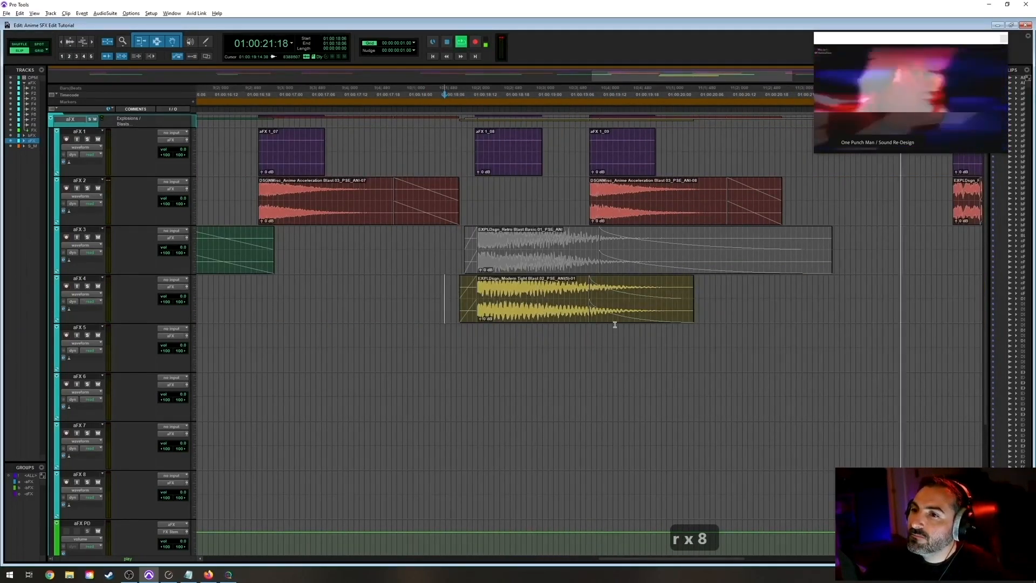
pyautogui.press('r')
pyautogui.press('r')
pyautogui.press('t')
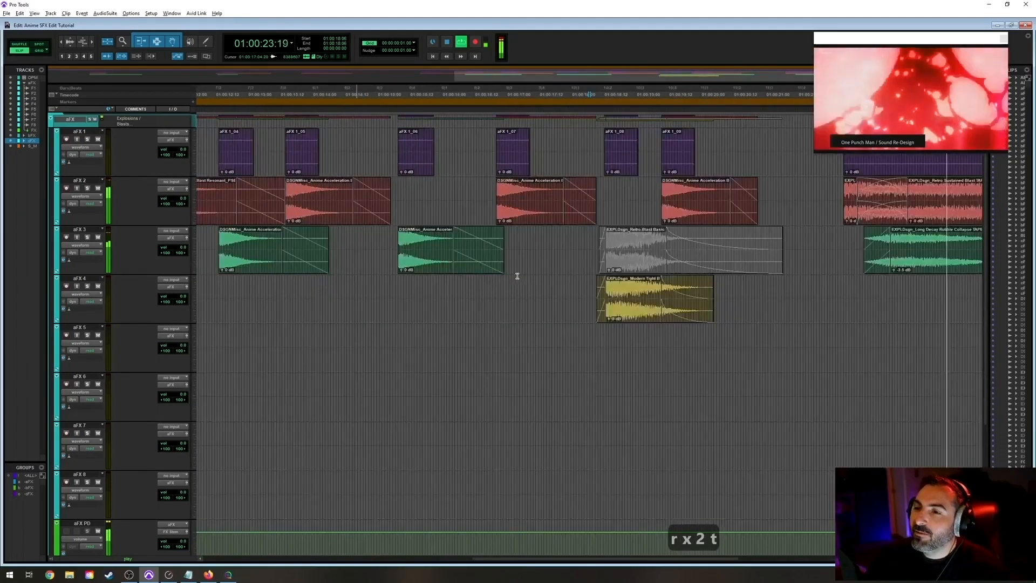
pyautogui.press('r')
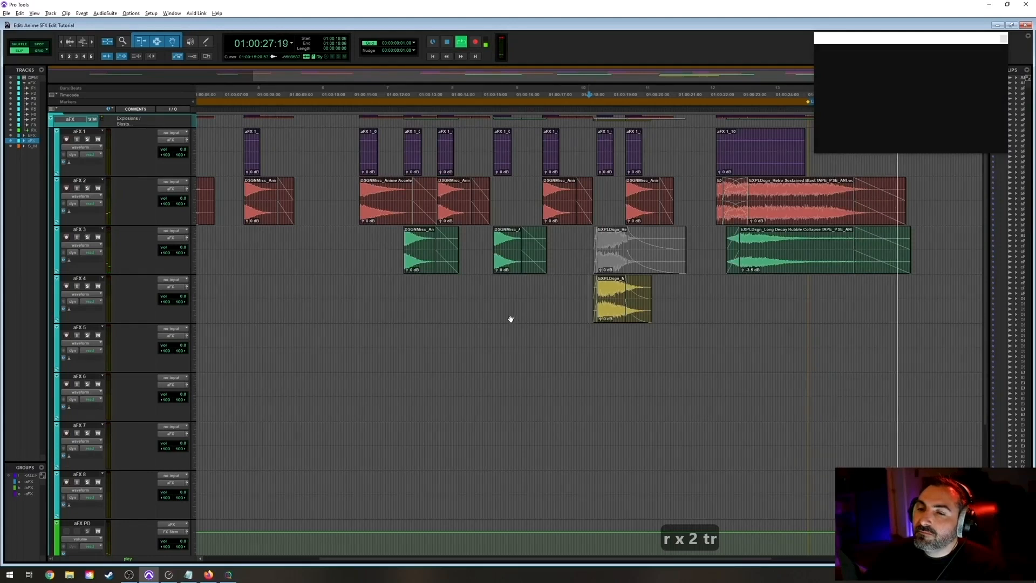
pyautogui.press('space')
pyautogui.hotkey('ctrl', 's')
# Place the edit cursor at 01:00:08:02 on the aFX folder track and collapse that Explosions / Blasts folder.
pyautogui.scroll(1, 439, 363)
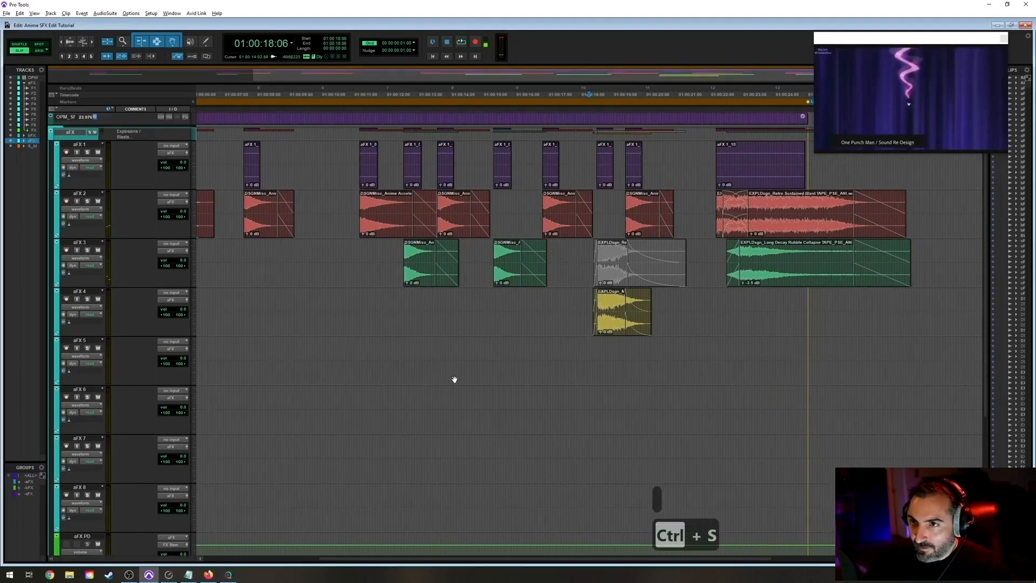
pyautogui.click(258, 134)
pyautogui.press('f')
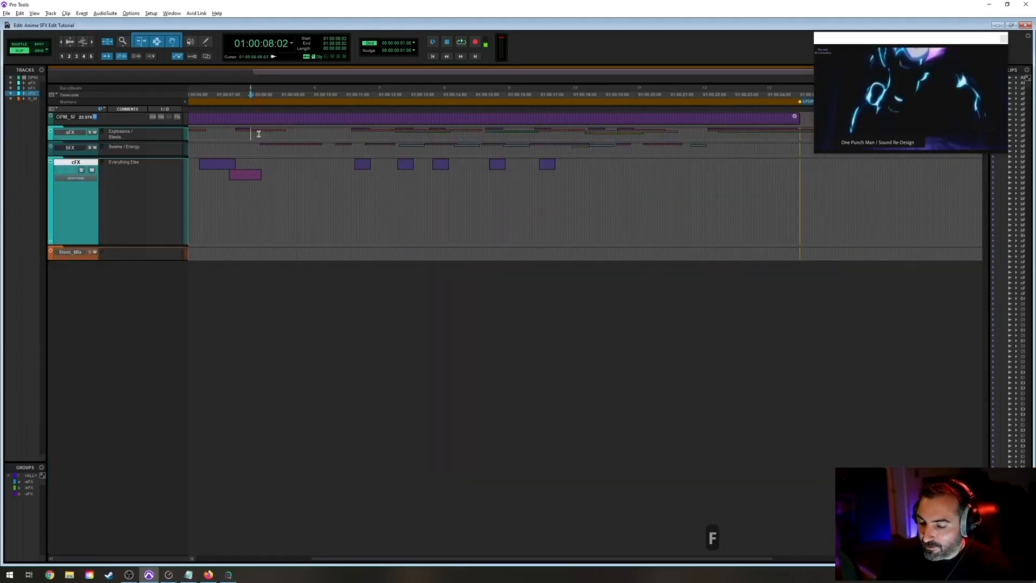
# Expand the bFX Beams / Energy folder track and enlarge its member tracks.
pyautogui.press(';')
pyautogui.press('f')
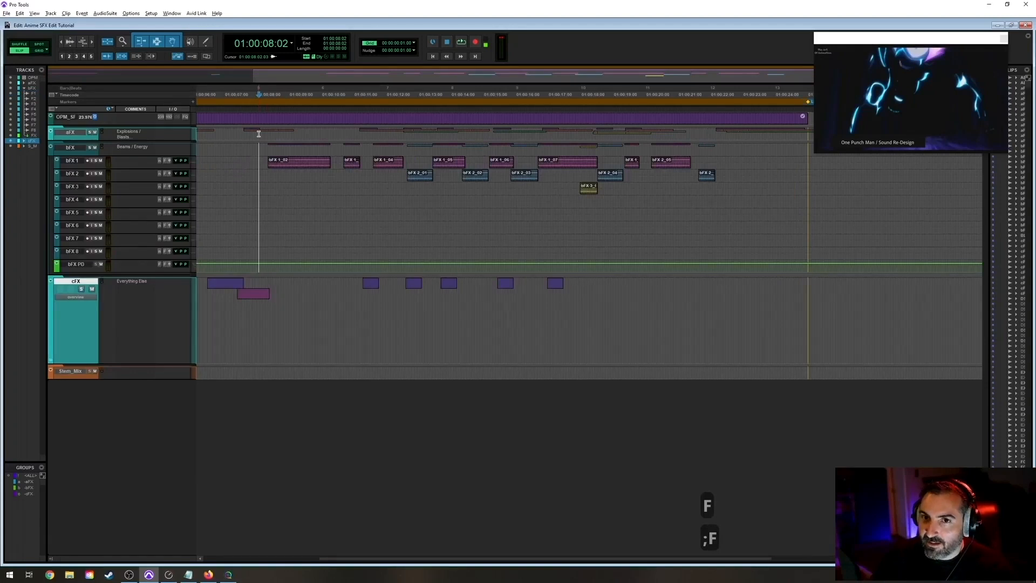
pyautogui.moveTo(234, 143); pyautogui.dragTo(297, 243)
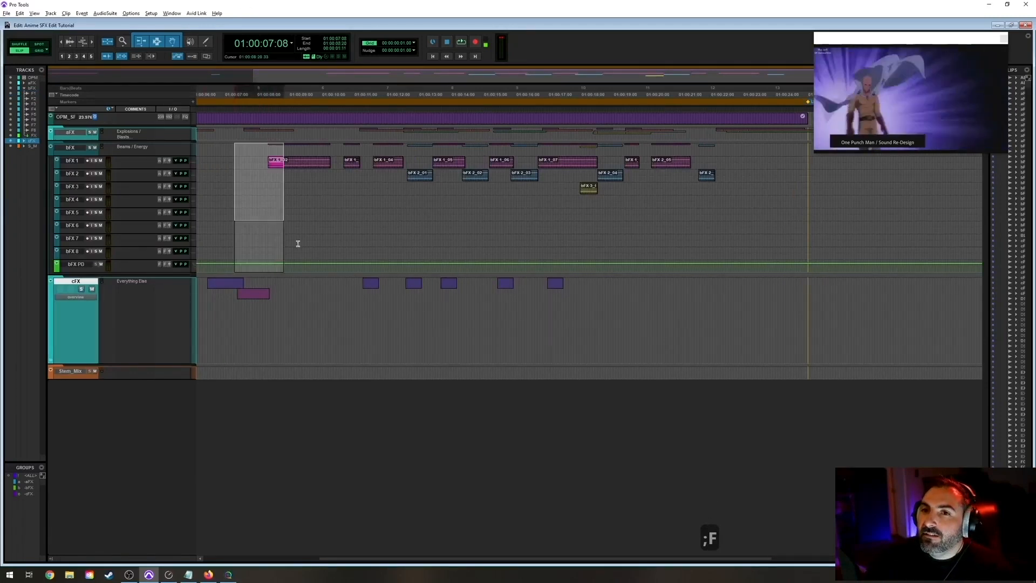
pyautogui.press('e')
pyautogui.press('e')
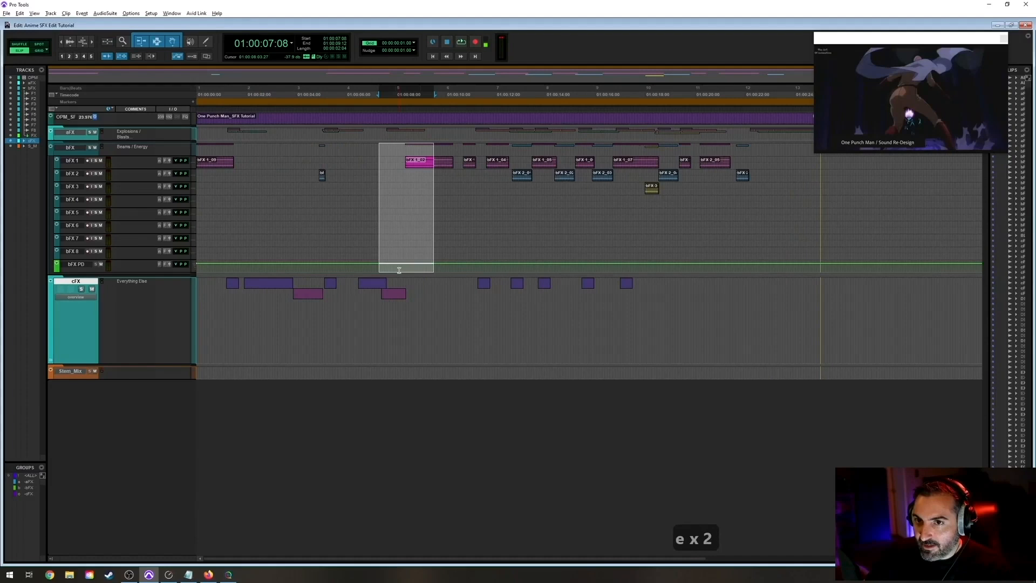
pyautogui.press('r')
pyautogui.press('r')
pyautogui.press('r')
pyautogui.press('r')
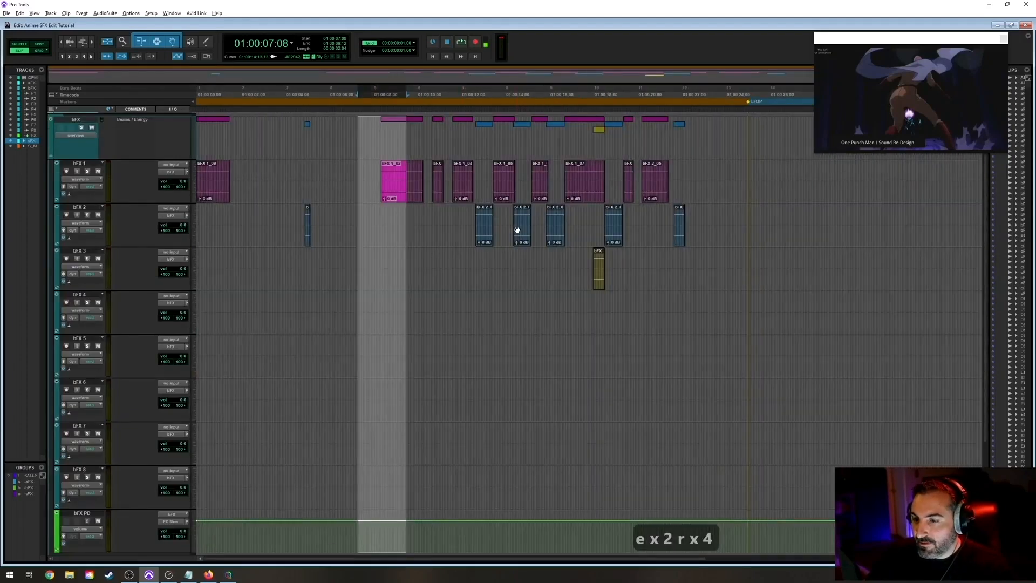
# Return to the session start and play back the first clip on bFX 1 against the video.
pyautogui.press('Return')
pyautogui.press('r')
pyautogui.press('t')
pyautogui.press('t')
pyautogui.press('t')
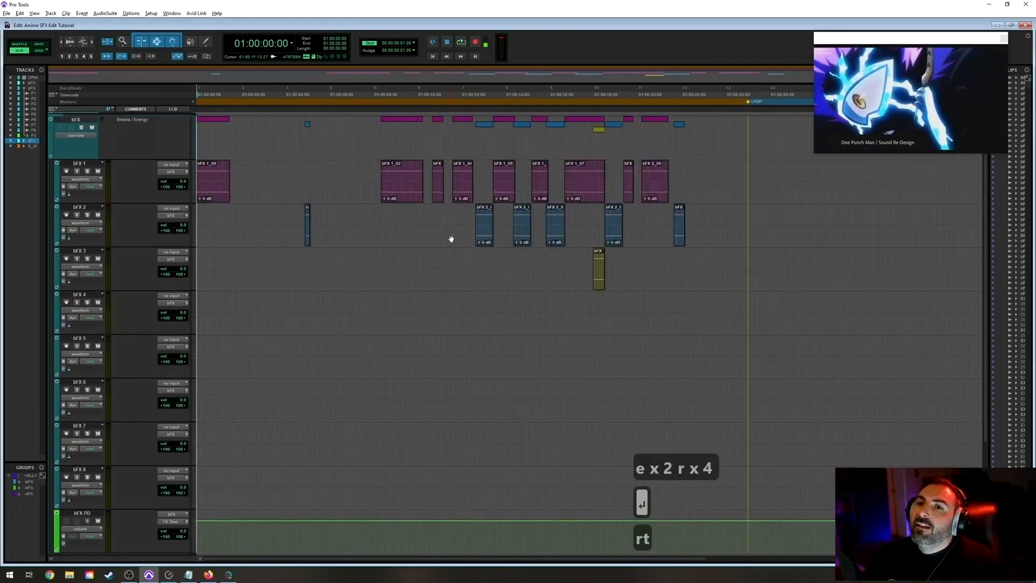
pyautogui.press('t')
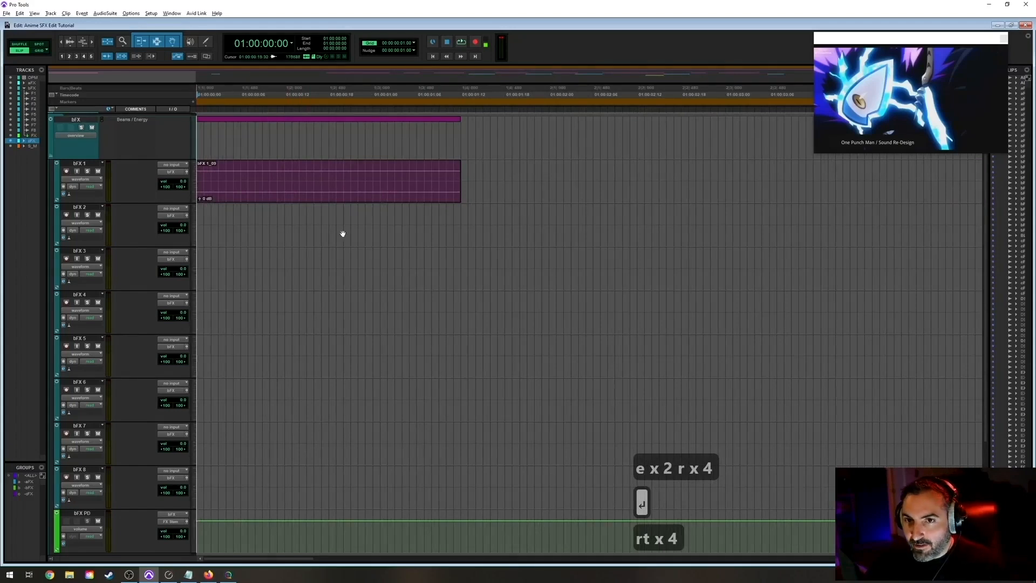
pyautogui.press('r')
pyautogui.press('r')
pyautogui.press('t')
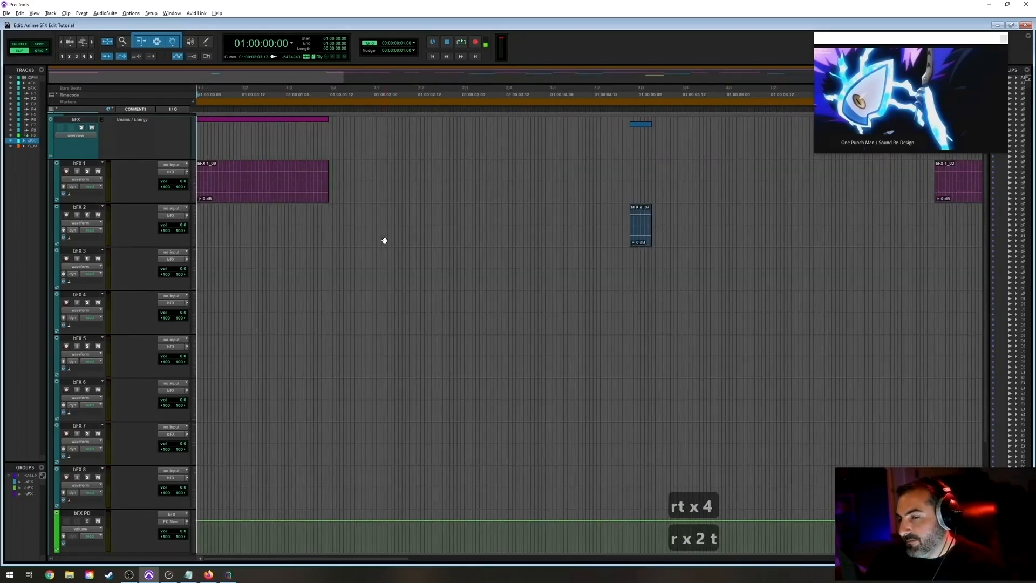
pyautogui.click(269, 197)
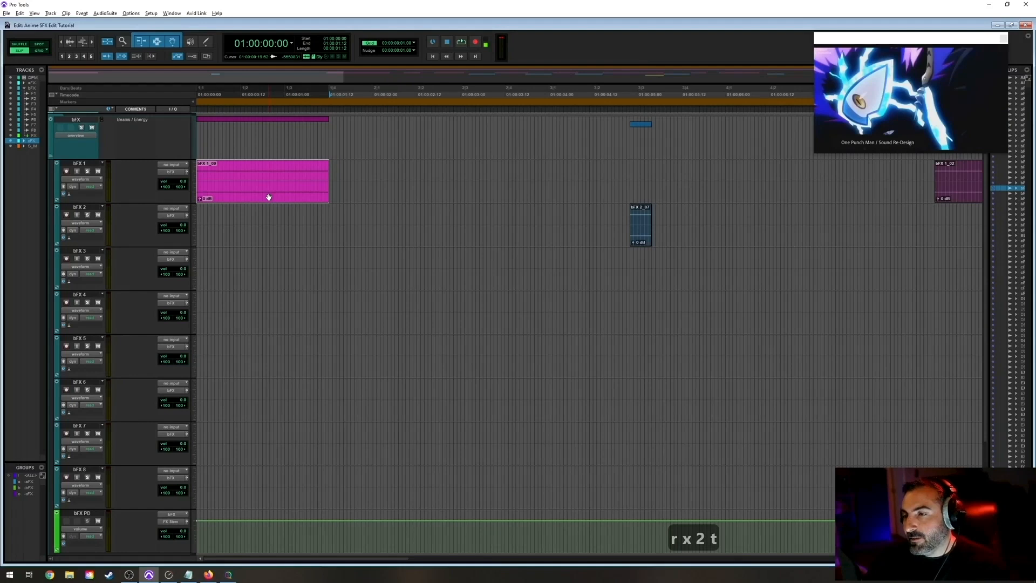
pyautogui.press('r')
pyautogui.press('space')
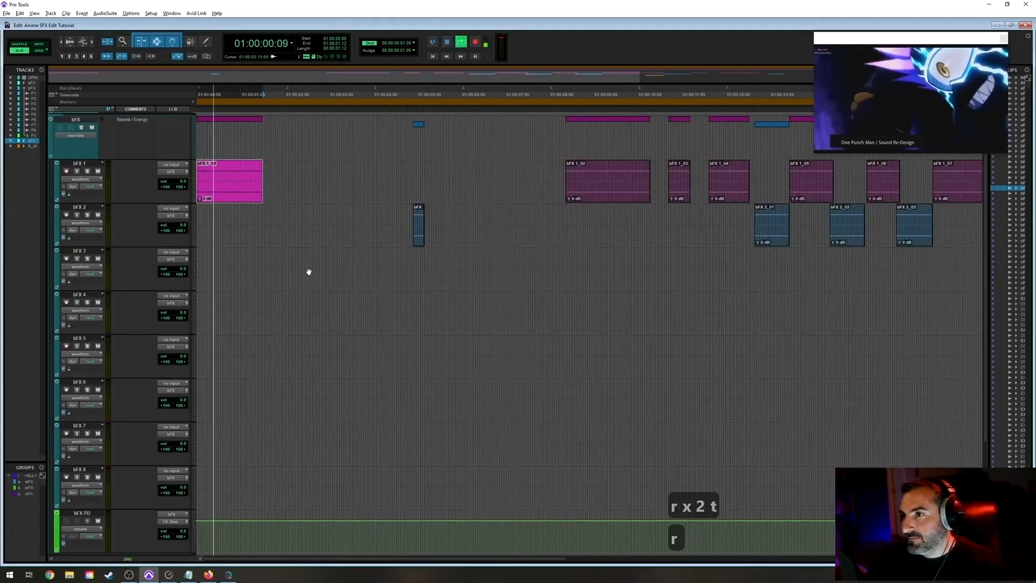
pyautogui.press('space')
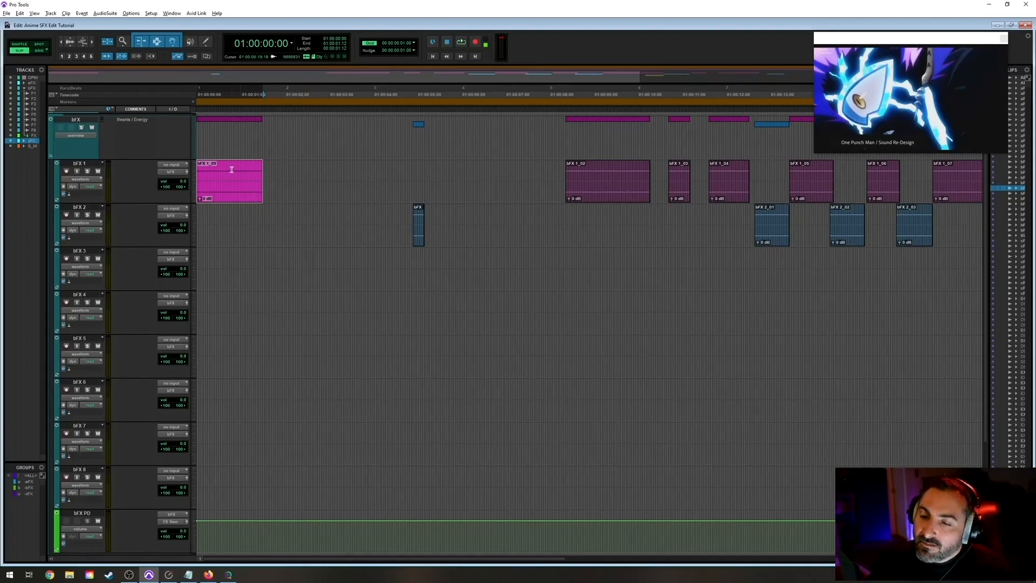
pyautogui.press('t')
pyautogui.press('space')
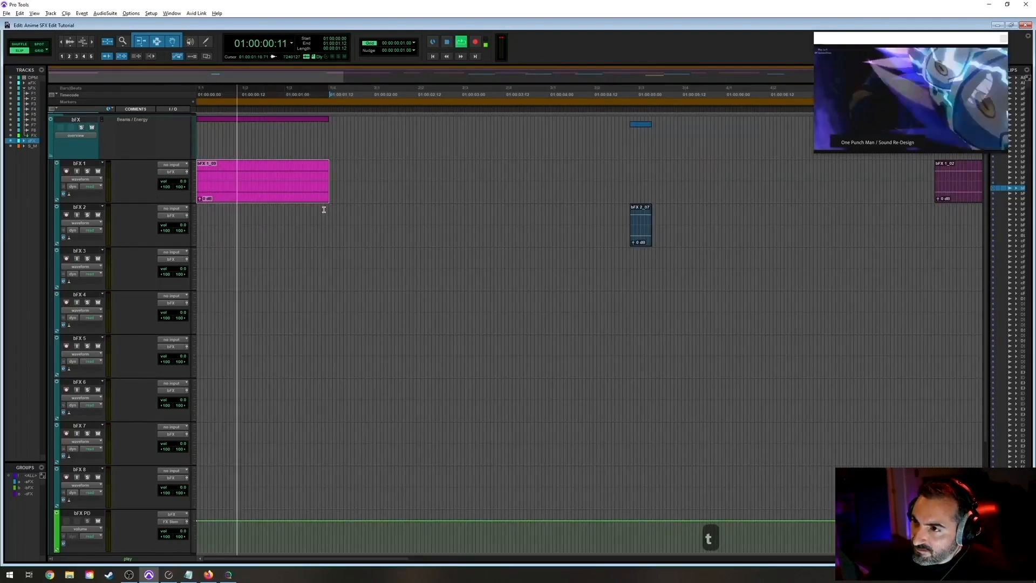
pyautogui.press('space')
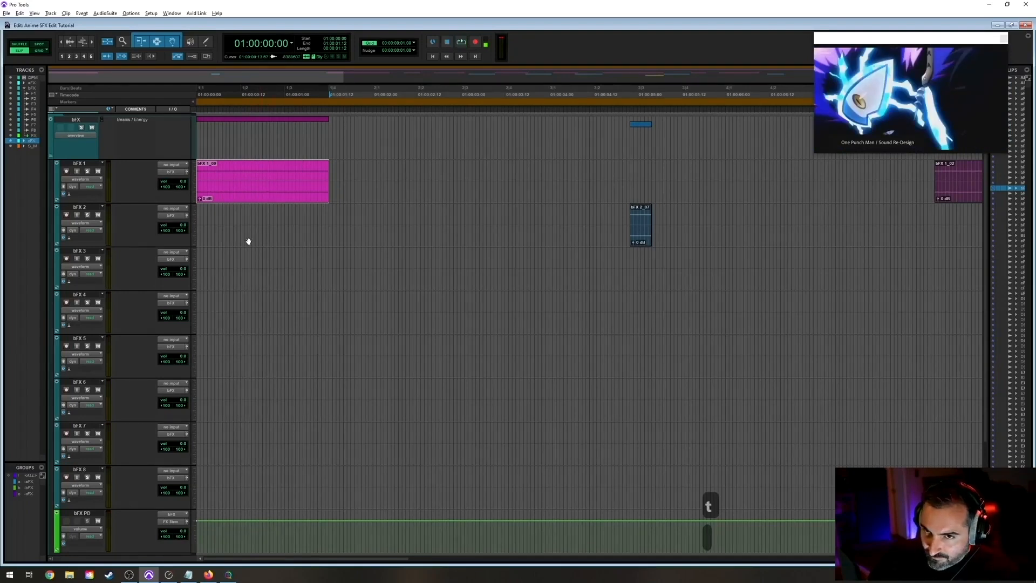
# Place the edit cursor on bFX 2 at the session start and save the session.
pyautogui.click(252, 220)
pyautogui.press('Return')
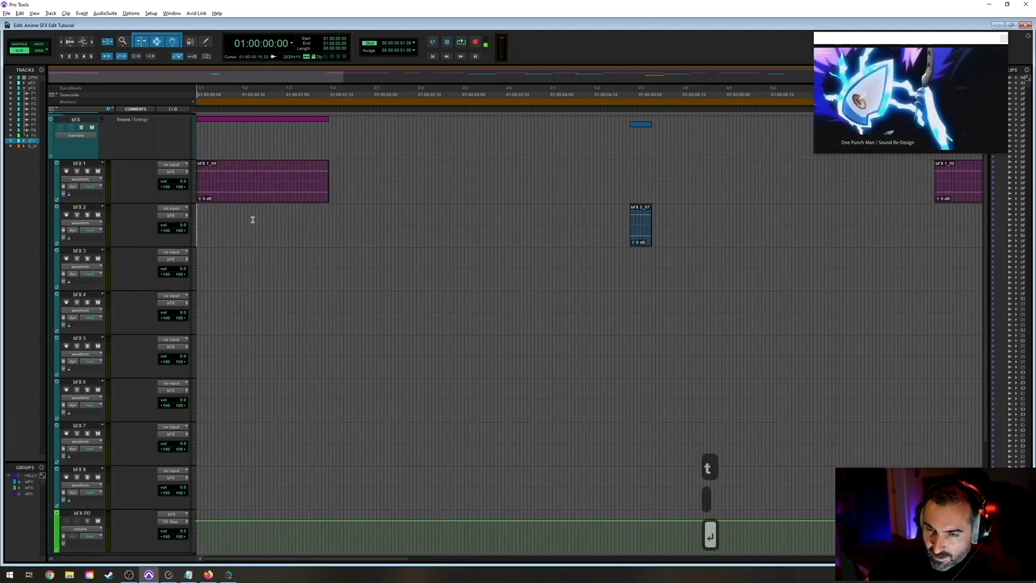
pyautogui.hotkey('ctrl', 's')
# Switch to SoundQ and search the sound library for "power up".
pyautogui.hotkey('alt', 'Tab')
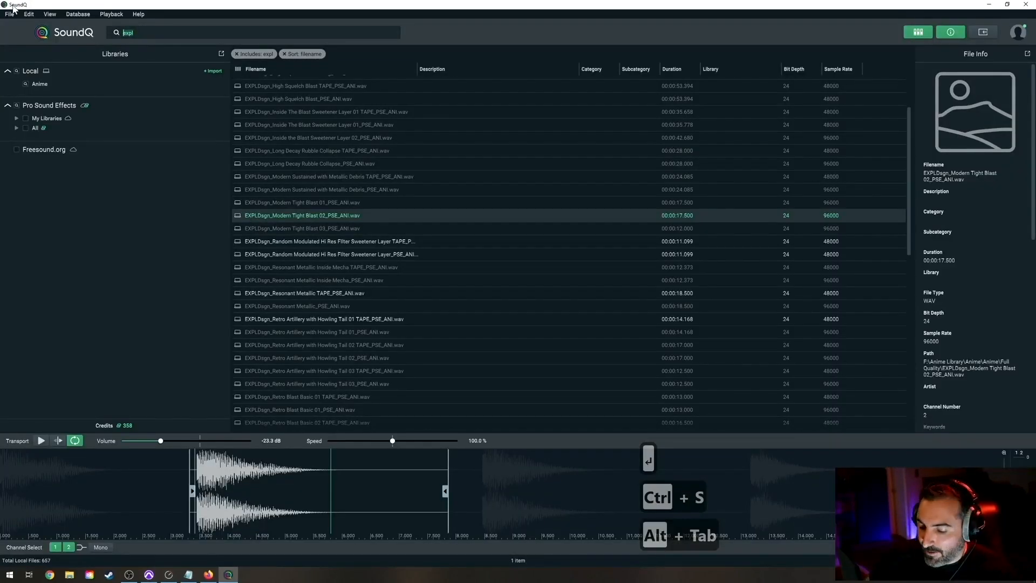
pyautogui.write('power up')
pyautogui.press('Return')
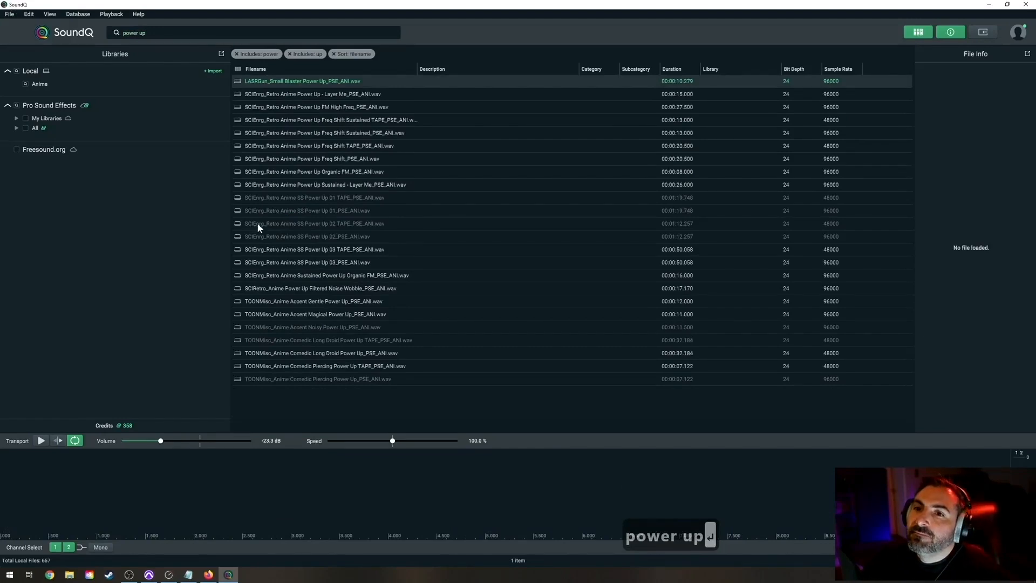
# Audition the power-up sounds from Retro Anime SS Power Up 01 TAPE down to Anime Power Up Filtered Noise Wobble.
pyautogui.click(315, 197)
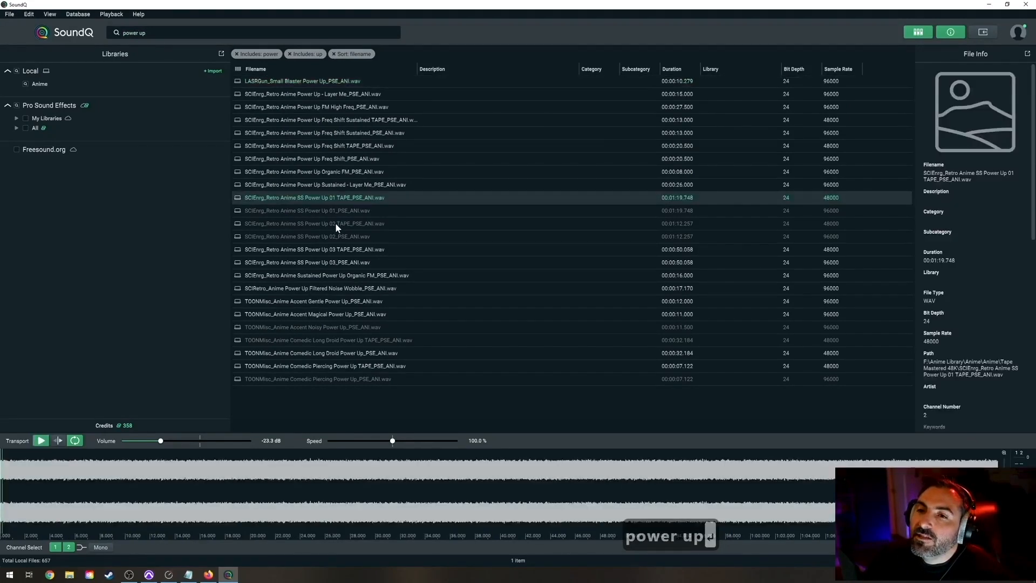
pyautogui.click(323, 212)
pyautogui.click(313, 223)
pyautogui.click(318, 236)
pyautogui.click(318, 250)
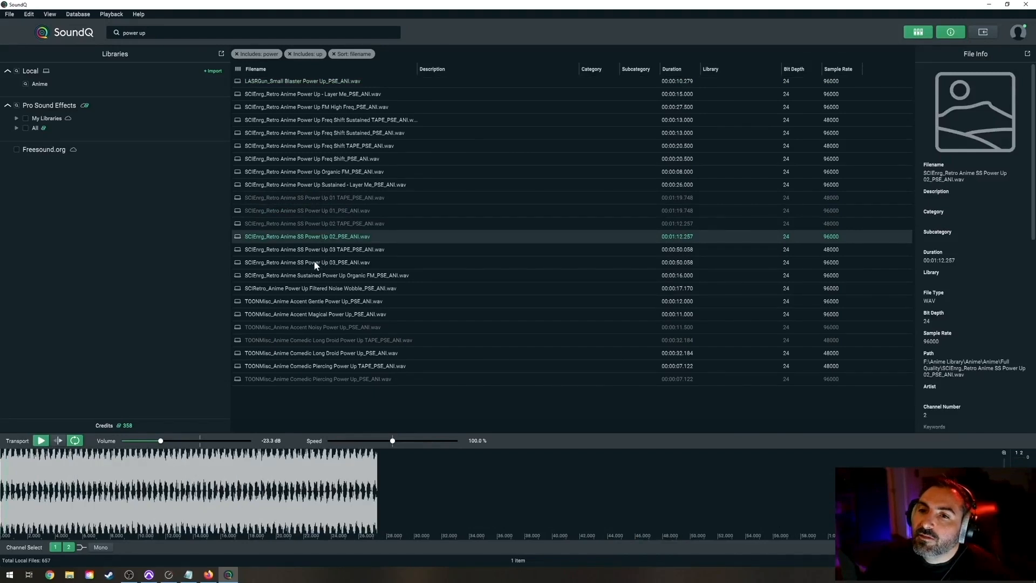
pyautogui.click(314, 261)
pyautogui.click(333, 276)
pyautogui.click(293, 290)
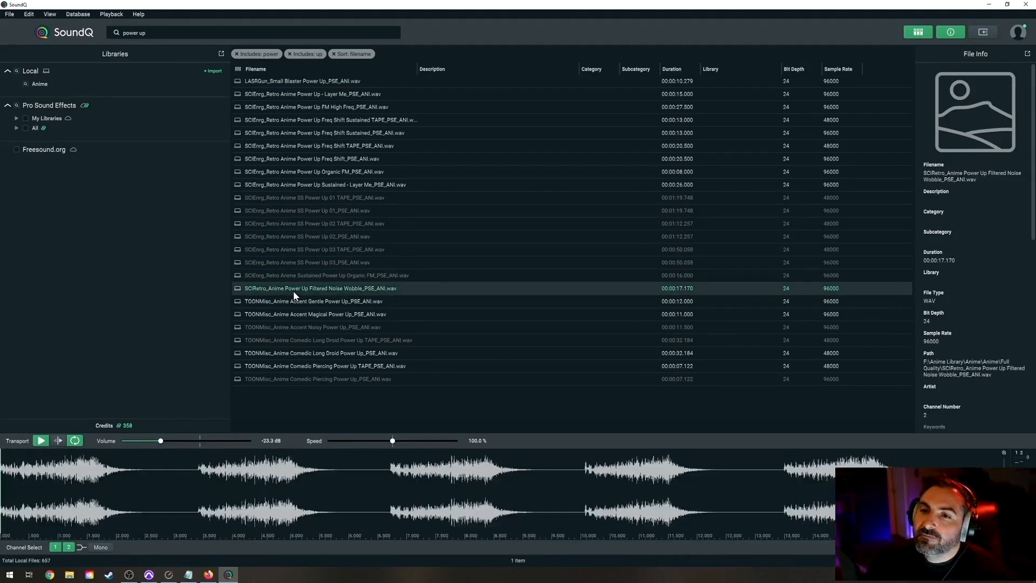
# Audition the TOONMisc sounds from Anime Accent Gentle Power Up down to Anime Comedic Piercing Power Up.
pyautogui.click(317, 301)
pyautogui.click(322, 315)
pyautogui.click(314, 328)
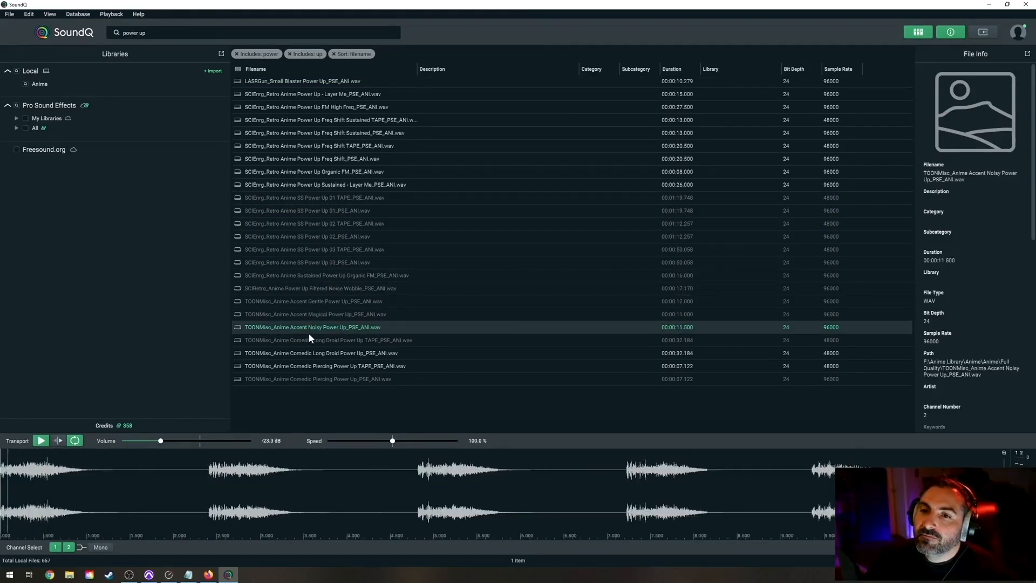
pyautogui.click(313, 341)
pyautogui.click(315, 353)
pyautogui.click(322, 366)
pyautogui.click(347, 379)
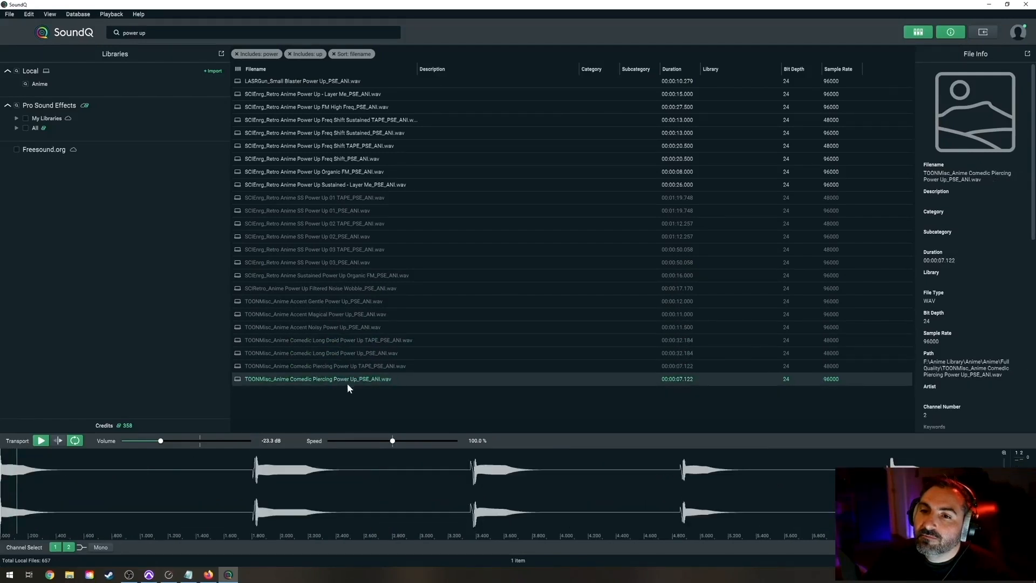
# Replay selected results from Anime Comedic Long Droid Power Up back up to Retro Anime Sustained Power Up Organic FM.
pyautogui.click(322, 351)
pyautogui.click(311, 314)
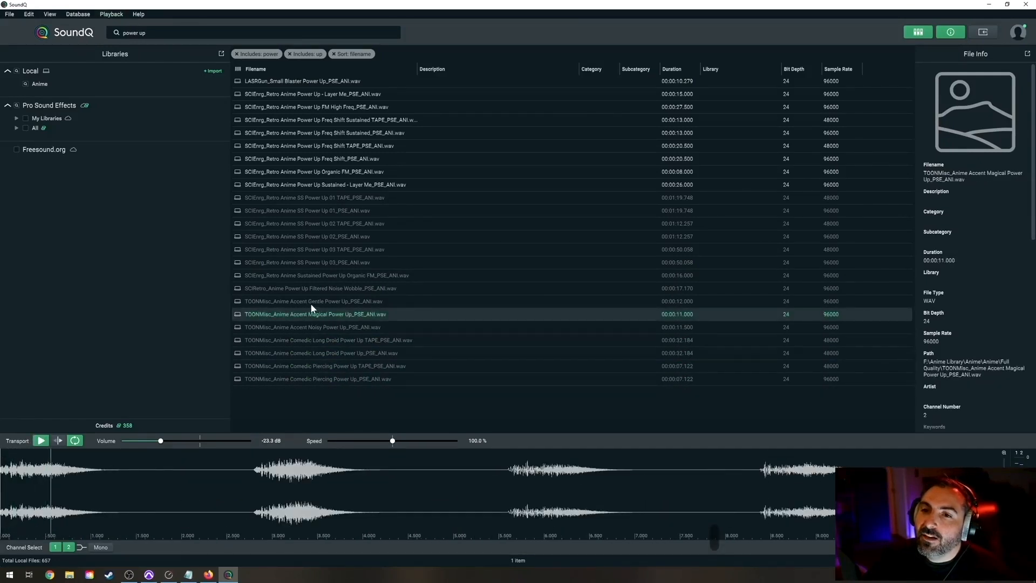
pyautogui.click(312, 302)
pyautogui.click(314, 287)
pyautogui.click(313, 279)
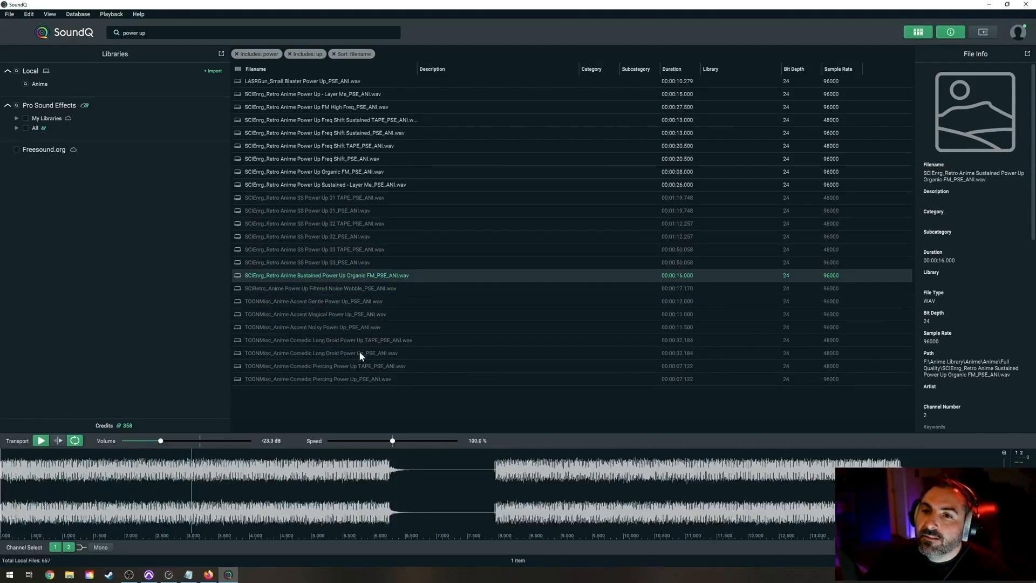
# Listen to different points in the second section of the Sustained Power Up Organic FM sound.
pyautogui.press('space')
pyautogui.moveTo(625, 493); pyautogui.dragTo(630, 494)
pyautogui.press('space')
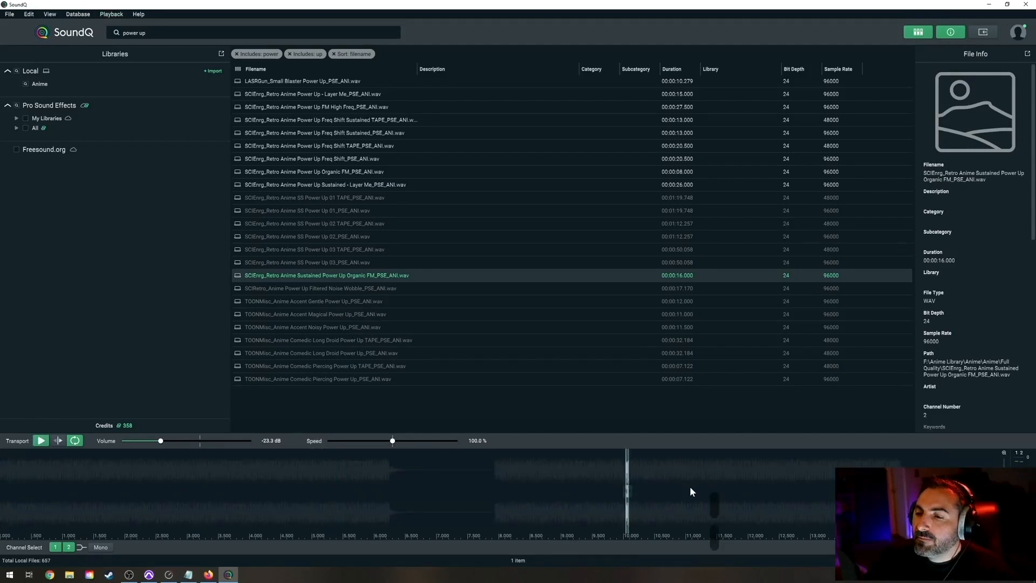
pyautogui.press('space')
pyautogui.click(669, 471)
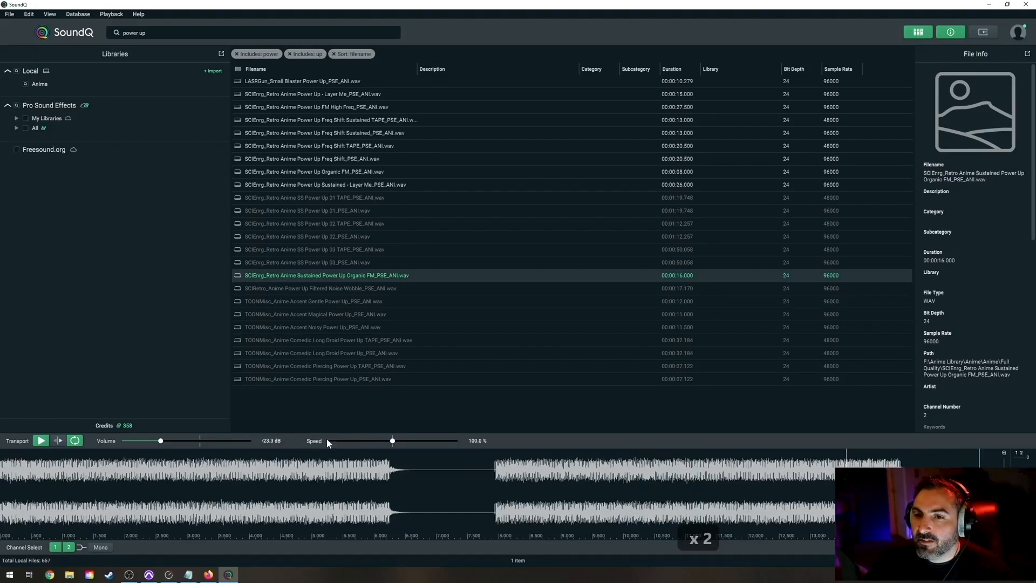
# Try playing the Sustained Power Up Organic FM sound at faster speeds, such as 163.4%.
pyautogui.moveTo(393, 441); pyautogui.dragTo(406, 441)
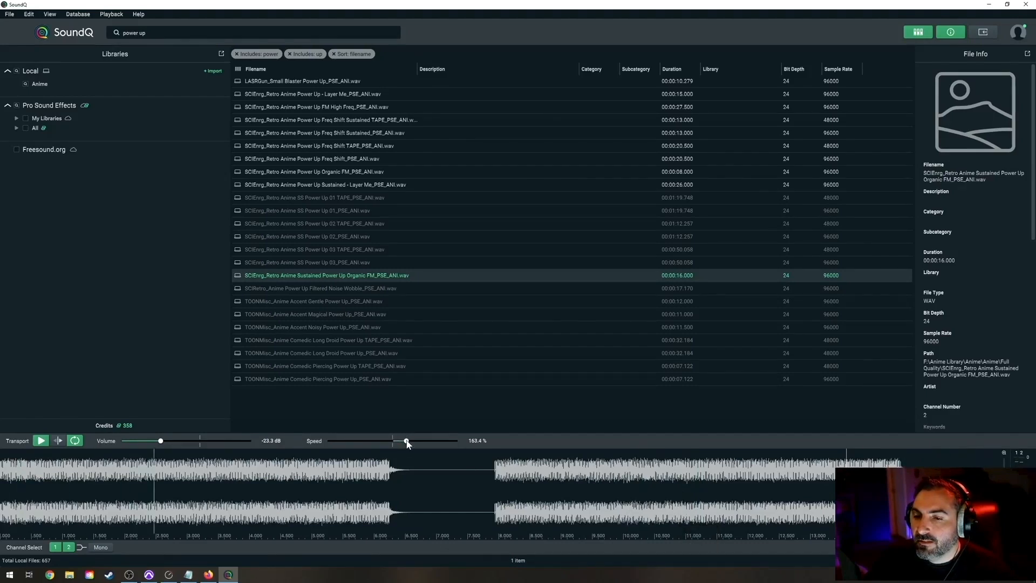
pyautogui.moveTo(426, 442); pyautogui.dragTo(432, 444)
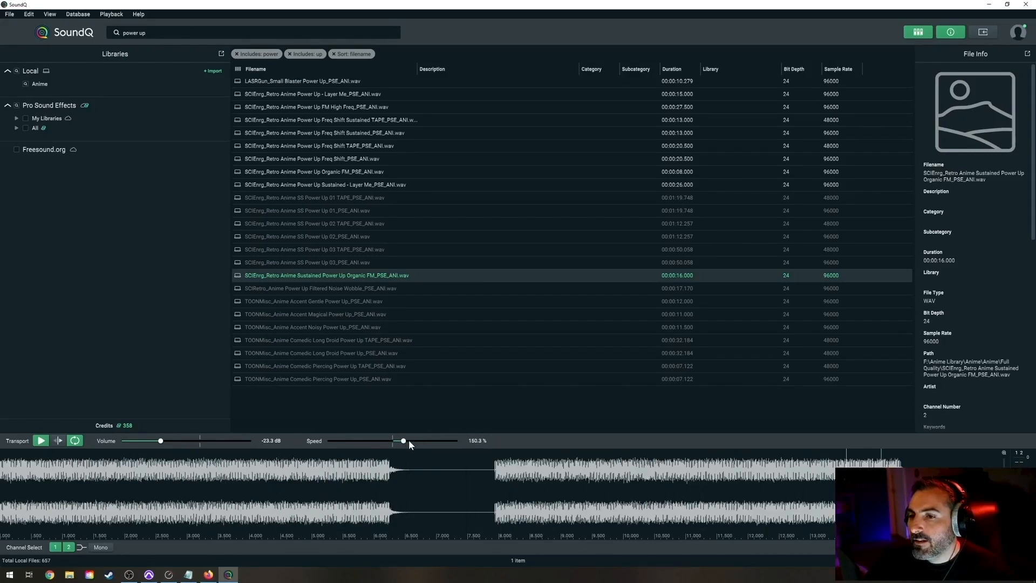
pyautogui.press('space')
pyautogui.click(451, 476)
pyautogui.press('space')
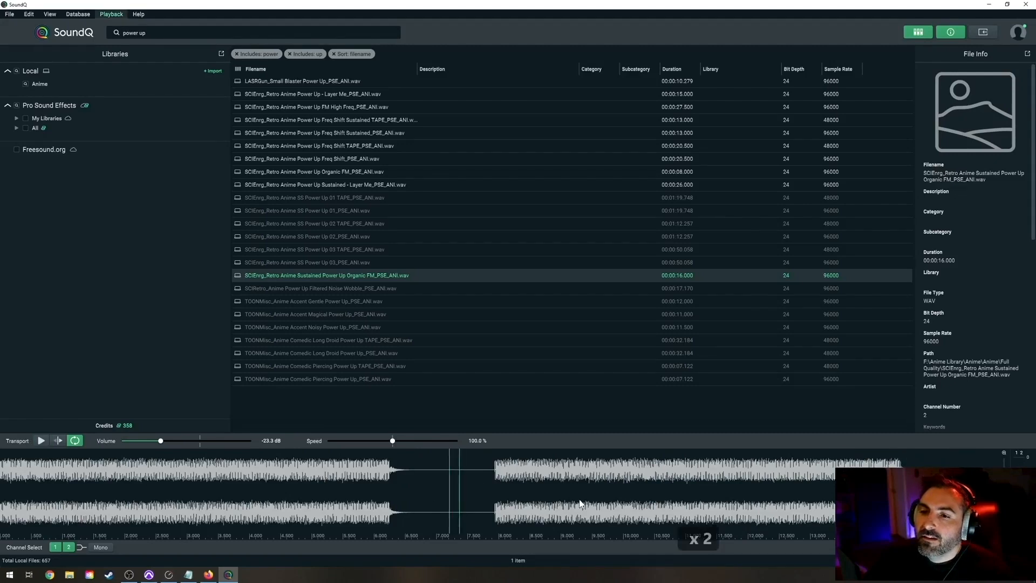
# Play the Sustained Power Up Organic FM sound from just before its second section at 100% speed.
pyautogui.click(487, 488)
pyautogui.press('space')
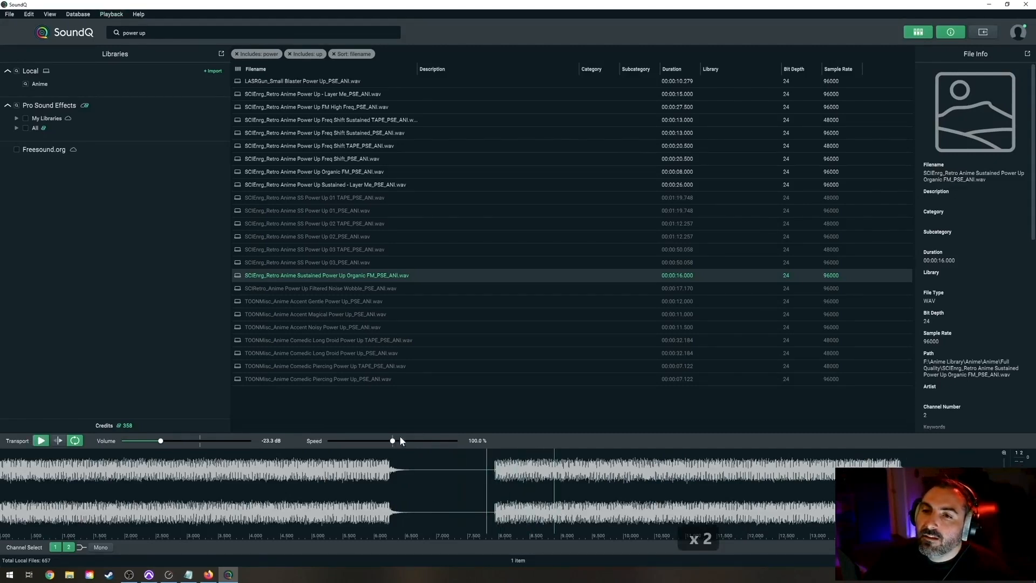
pyautogui.press('space')
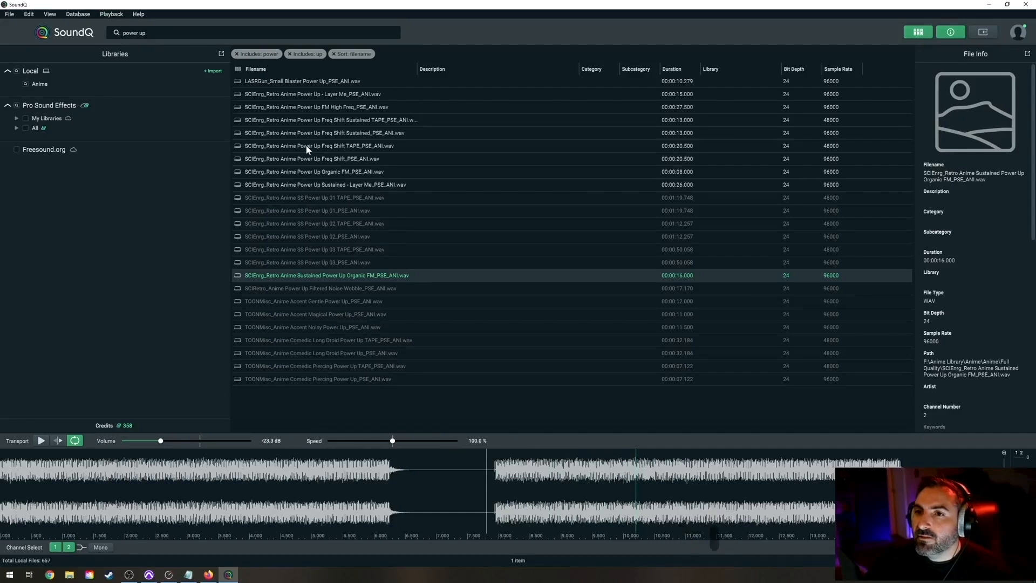
pyautogui.click(165, 32)
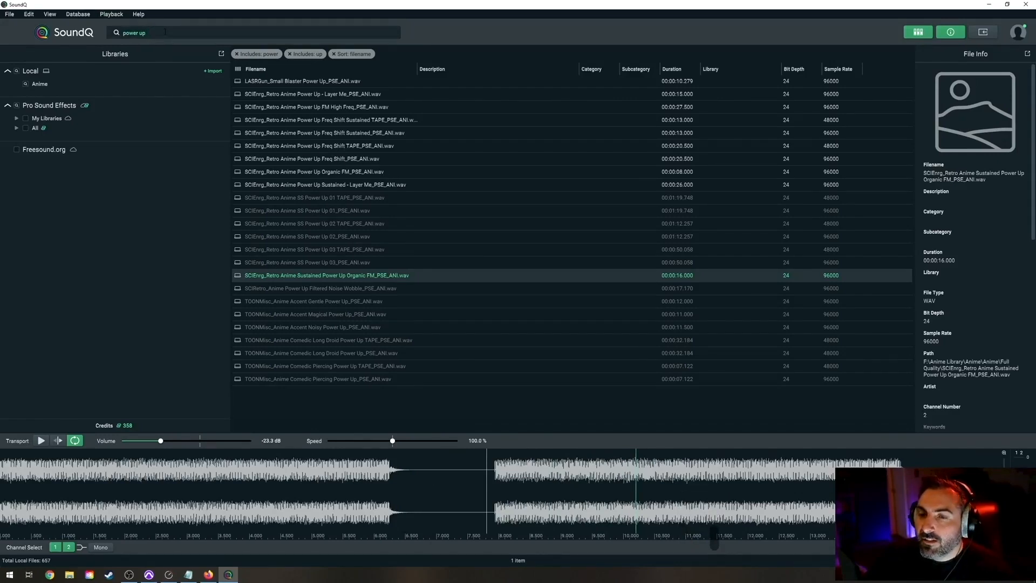
pyautogui.press('BackSpace')
pyautogui.press('BackSpace')
pyautogui.press('BackSpace')
pyautogui.press('BackSpace')
pyautogui.write('enrg')
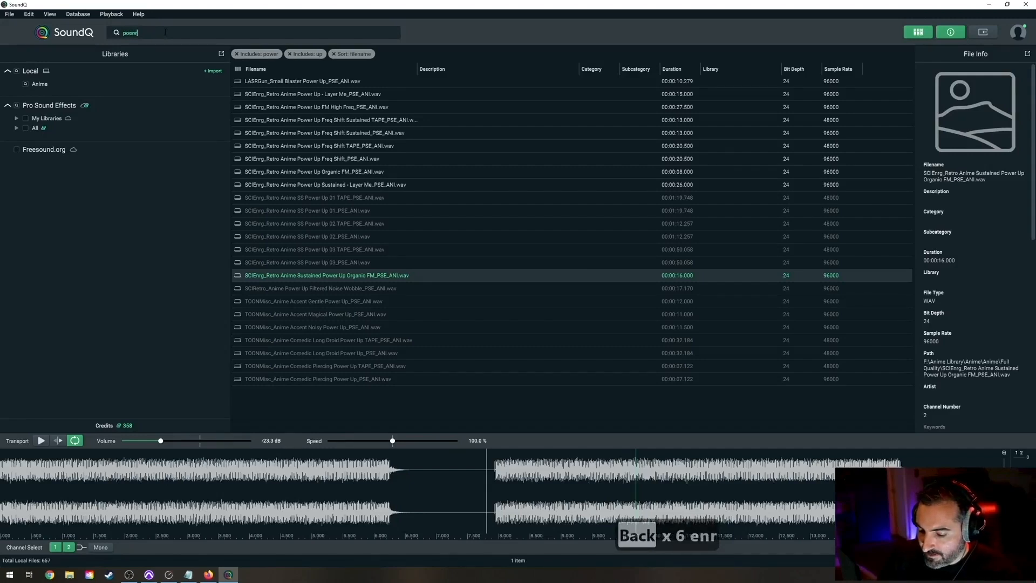
pyautogui.press('Return')
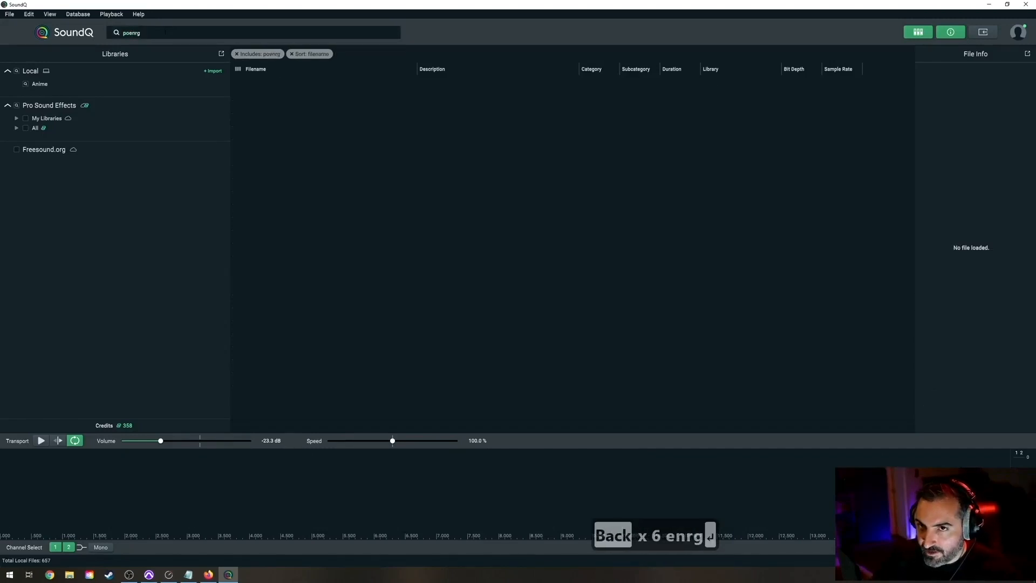
# Search the sound library for "enrg".
pyautogui.click(127, 32)
pyautogui.press('BackSpace')
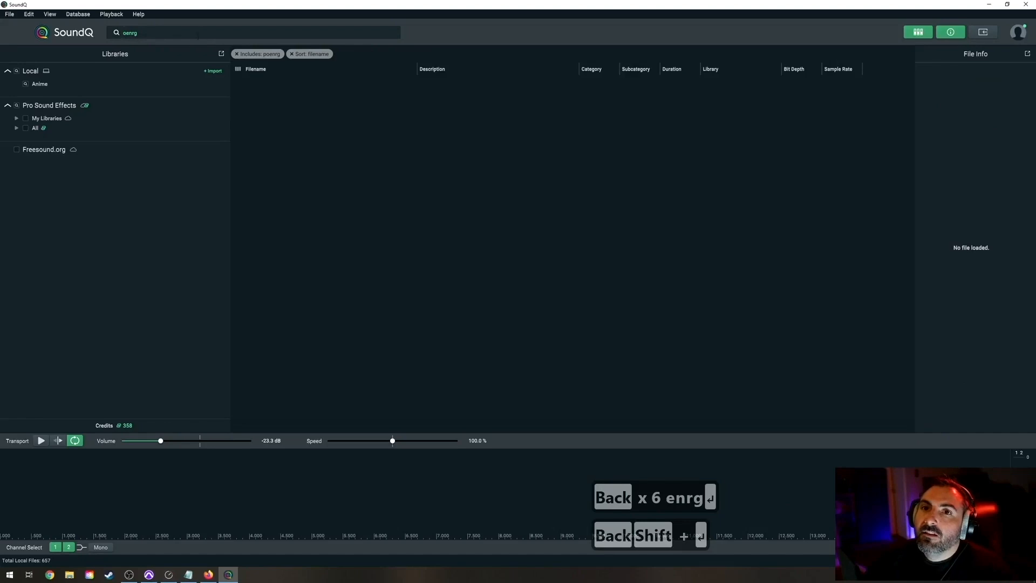
pyautogui.write('enrg')
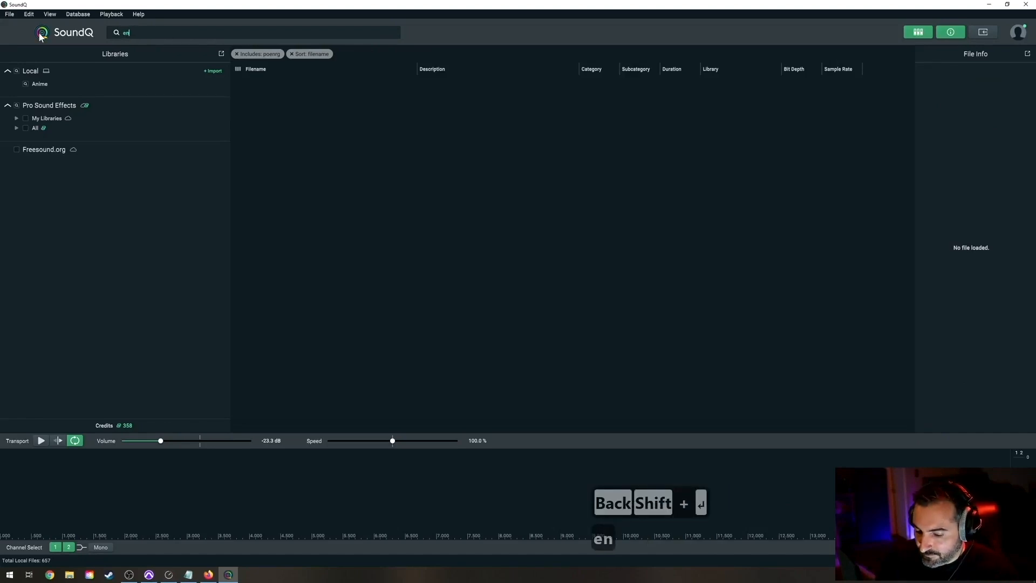
pyautogui.press('Return')
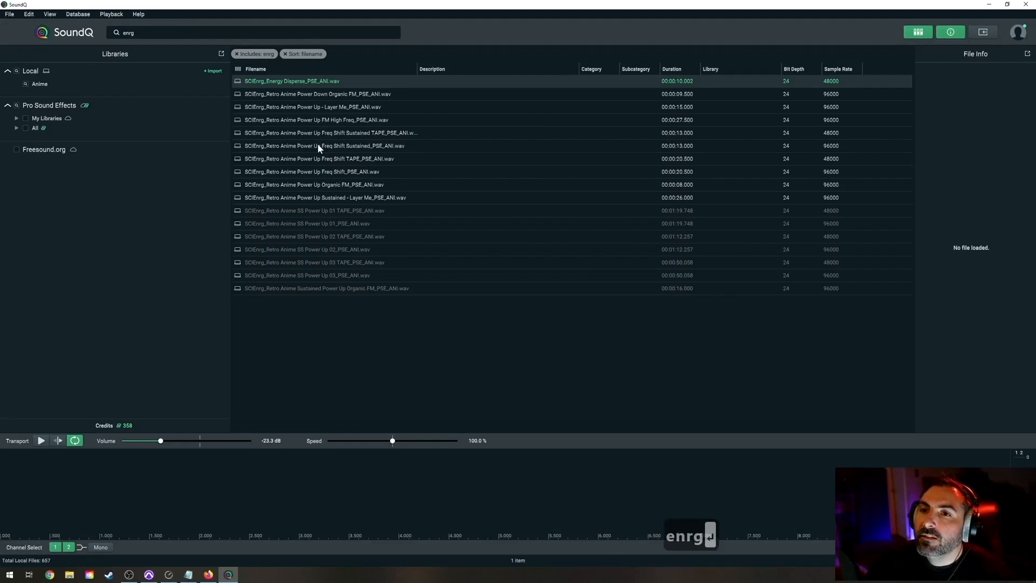
# Search the sound library for "power" and look through the matching files.
pyautogui.moveTo(174, 34); pyautogui.dragTo(16, 30)
pyautogui.press('BackSpace')
pyautogui.press('BackSpace')
pyautogui.press('BackSpace')
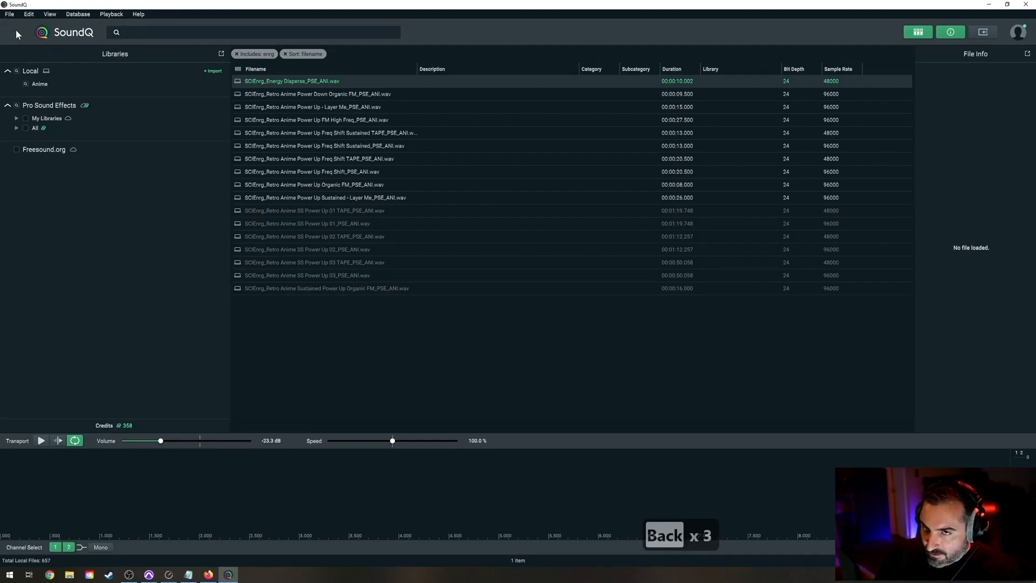
pyautogui.write('power')
pyautogui.press('Return')
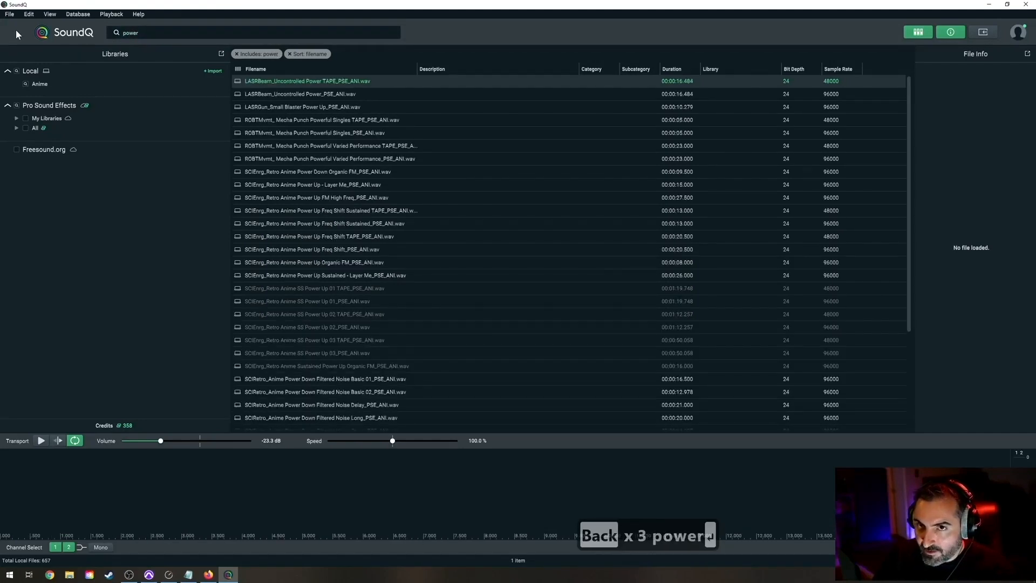
pyautogui.scroll(-3, 378, 216)
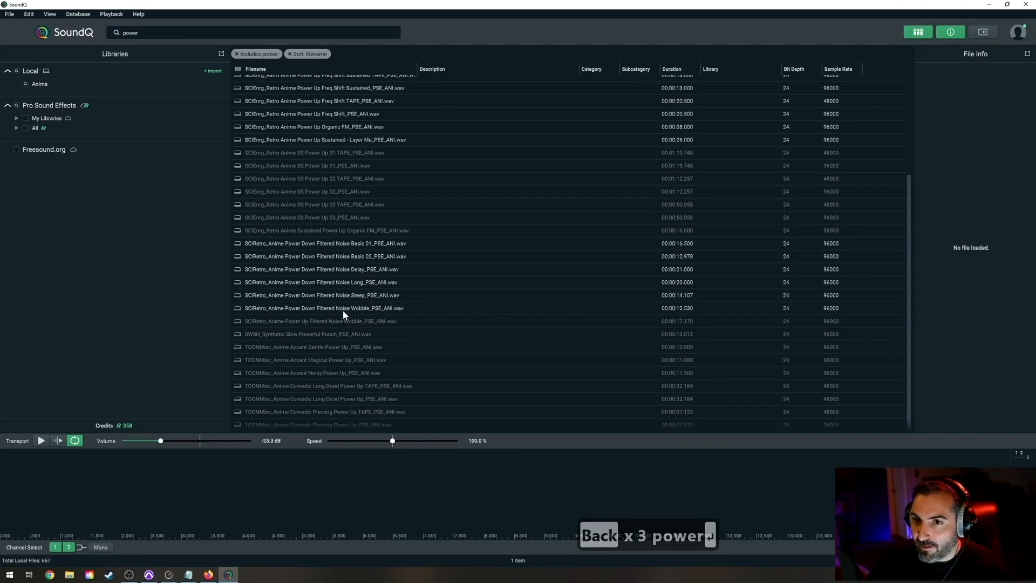
pyautogui.scroll(3, 315, 364)
pyautogui.scroll(-1, 320, 391)
pyautogui.scroll(2, 318, 367)
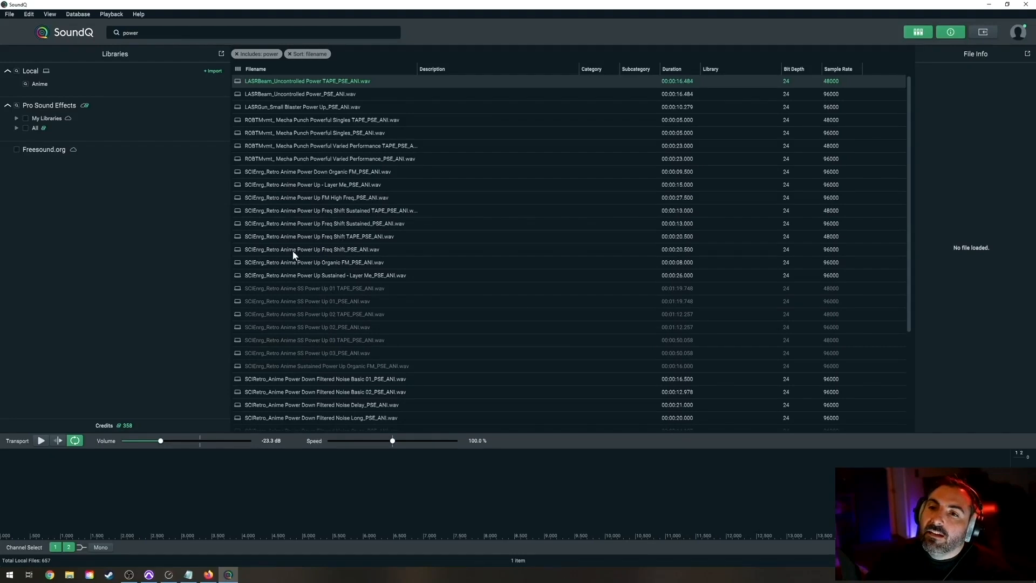
# Audition the Retro Anime sounds Freq Shift Sustained TAPE, FM High Freq, Power Down Organic FM and Power Up - Layer Me.
pyautogui.click(296, 215)
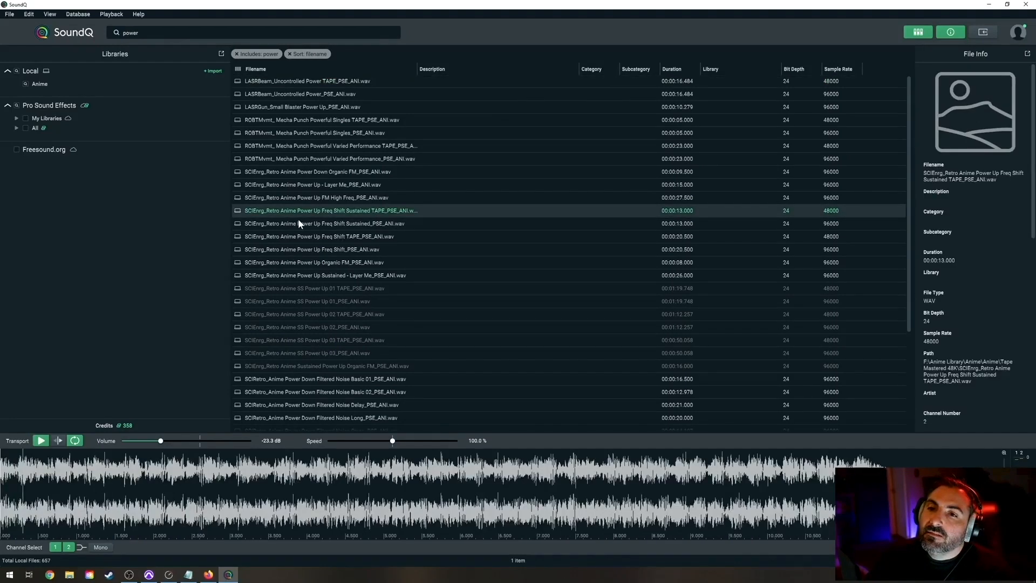
pyautogui.click(292, 200)
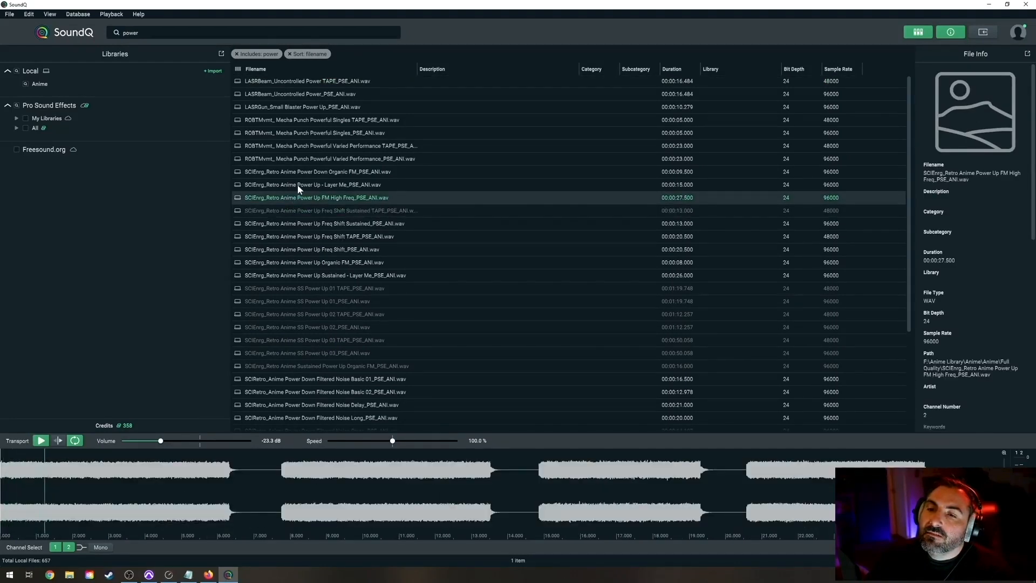
pyautogui.click(297, 185)
pyautogui.click(306, 171)
pyautogui.click(298, 185)
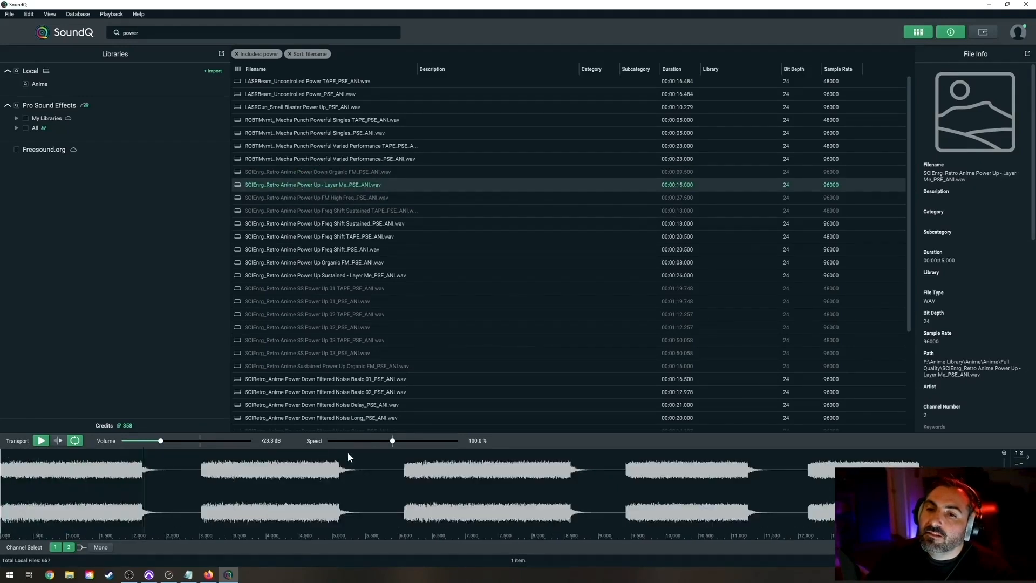
# Listen through the Retro Anime Power Up - Layer Me sound at 100% speed.
pyautogui.moveTo(392, 441)
pyautogui.mouseDown()
pyautogui.moveTo(422, 441)
pyautogui.moveTo(355, 444)
pyautogui.moveTo(393, 442)
pyautogui.mouseUp()
pyautogui.press('space')
pyautogui.press('space')
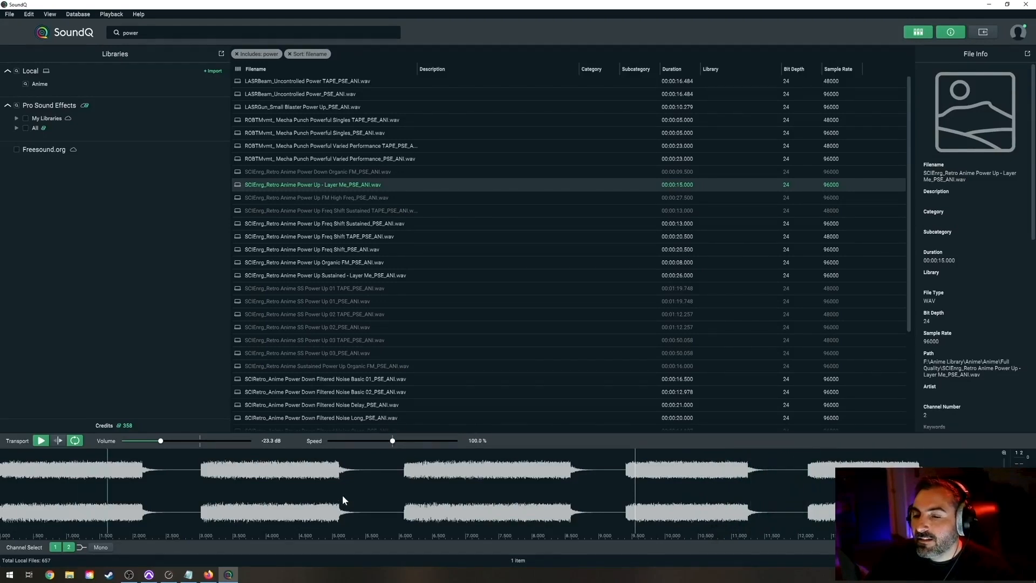
pyautogui.press('space')
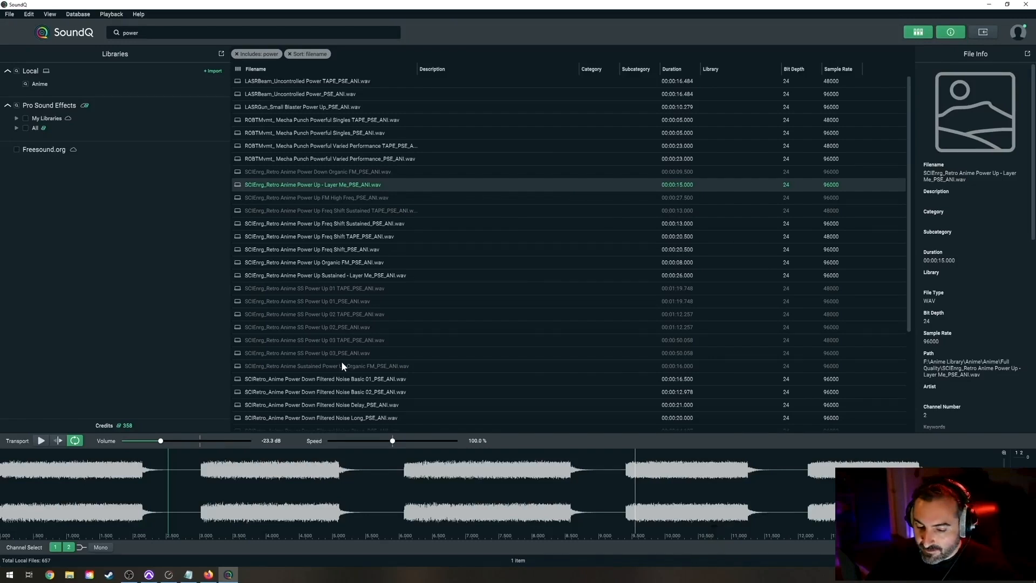
# Switch to Pro Tools, place the edit cursor at the session start on track bFX 2, and return to SoundQ.
pyautogui.hotkey('alt', 'Tab')
pyautogui.click(264, 196)
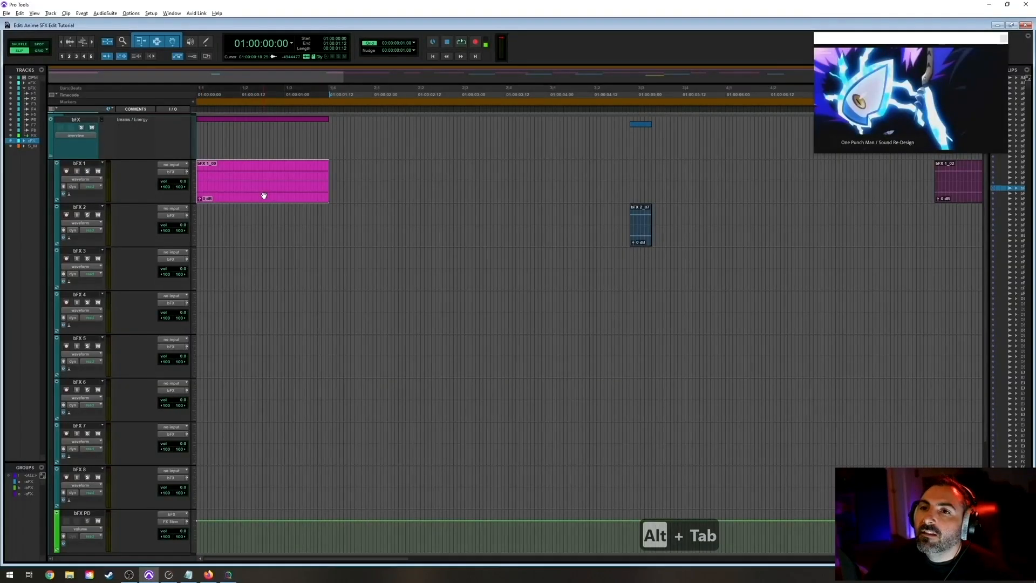
pyautogui.press('Return')
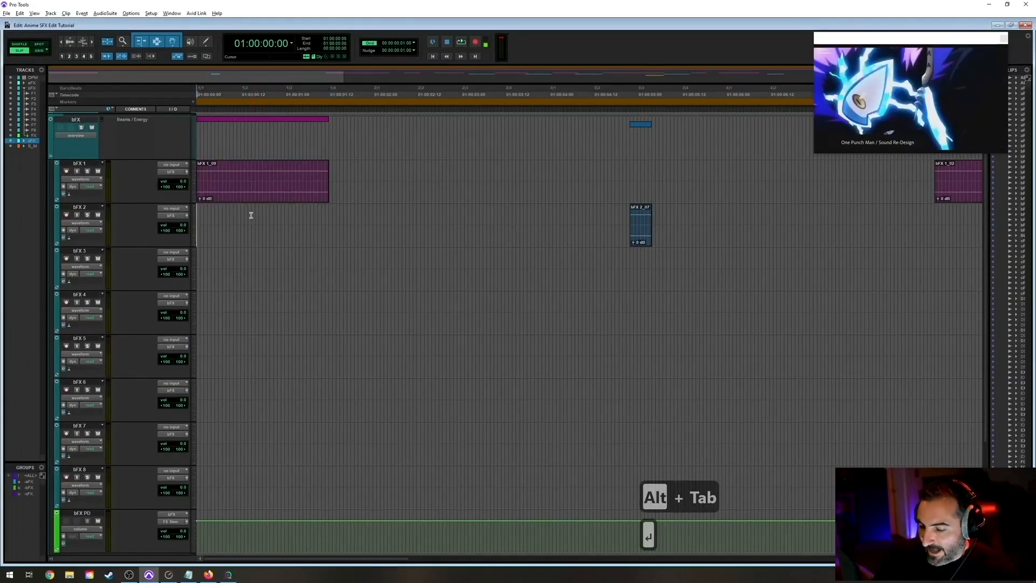
pyautogui.hotkey('alt', 'Tab')
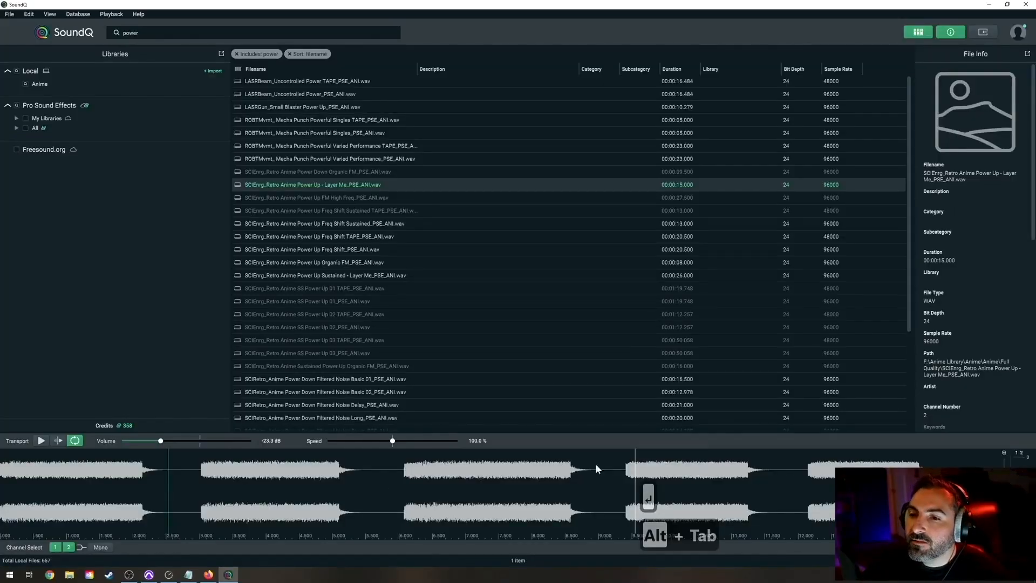
# Audition the fourth burst of the Power Up - Layer Me sound and spot that section to track bFX 2 in Pro Tools.
pyautogui.click(626, 472)
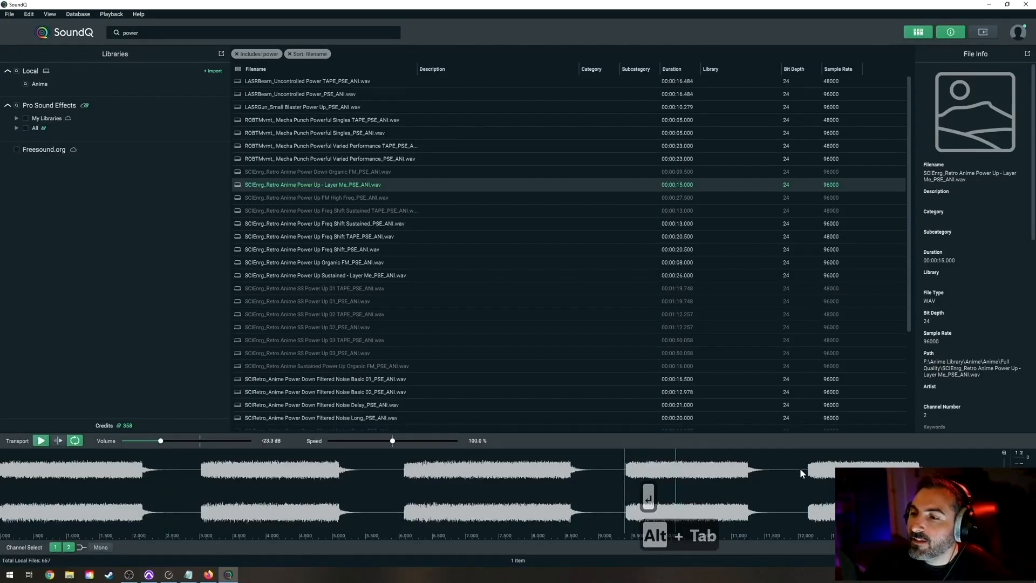
pyautogui.press('space')
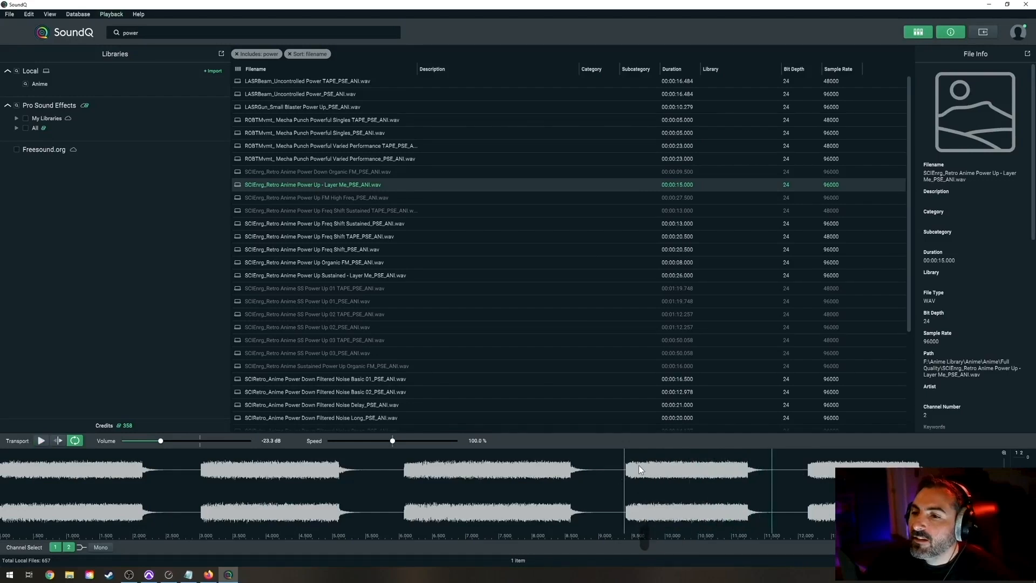
pyautogui.moveTo(618, 465); pyautogui.dragTo(781, 468)
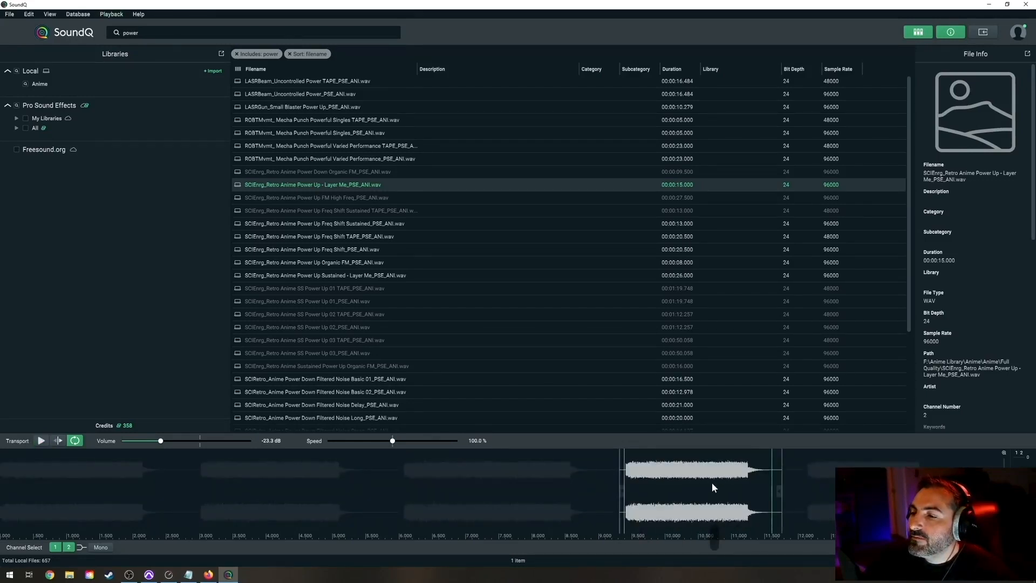
pyautogui.press('s')
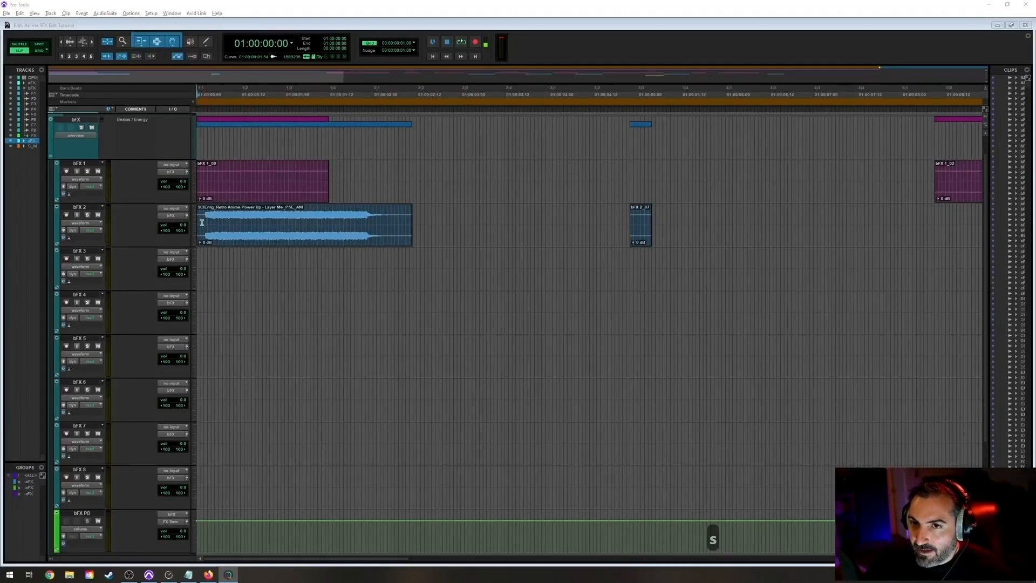
# Trim the start of the new bFX 2 power-up clip and move it so its decay begins where the first bFX 1 clip ends.
pyautogui.moveTo(201, 217); pyautogui.dragTo(323, 242)
pyautogui.click(324, 258)
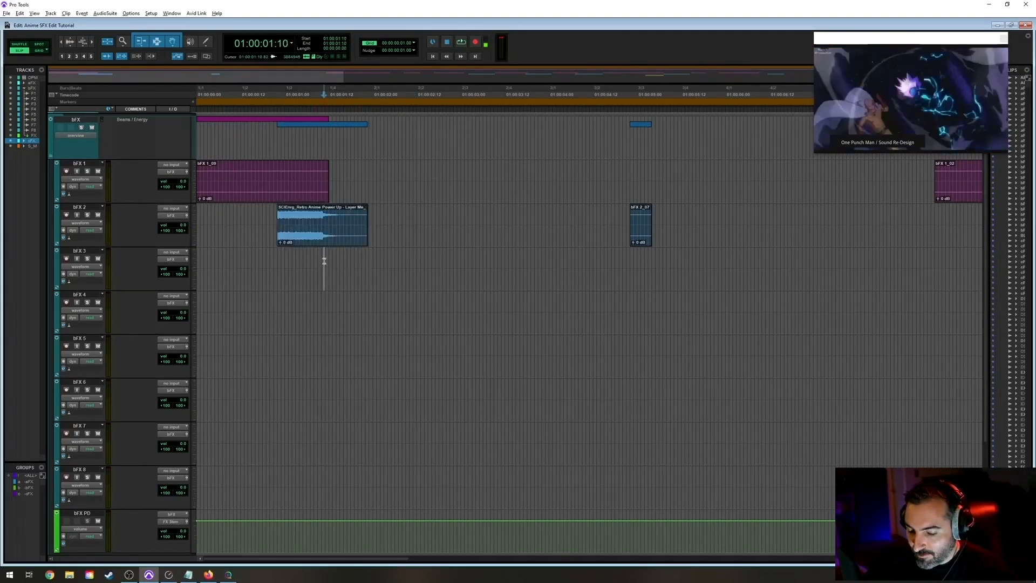
pyautogui.press('t')
pyautogui.press('t')
pyautogui.press('t')
pyautogui.click(590, 238)
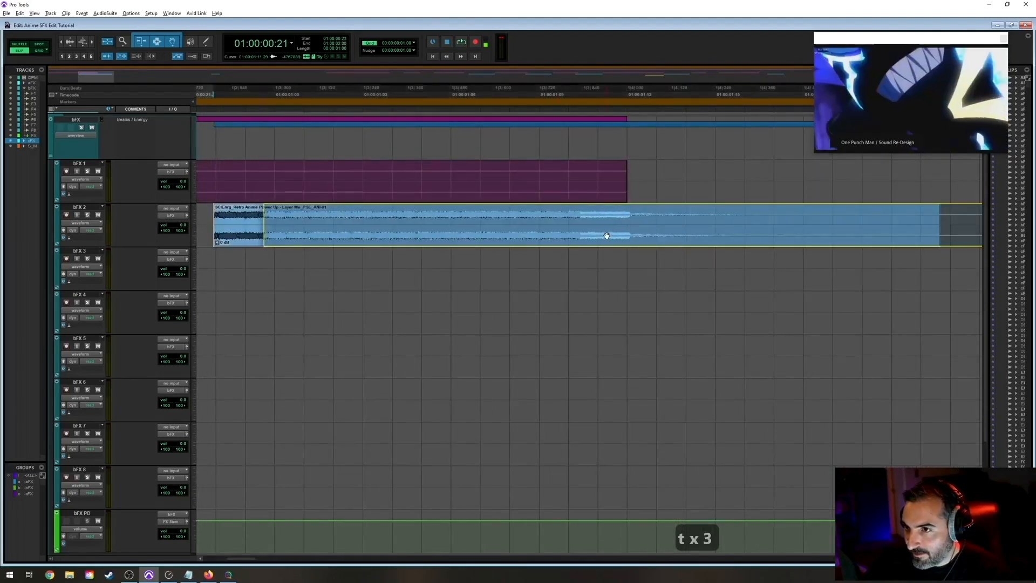
pyautogui.moveTo(603, 234); pyautogui.dragTo(607, 237)
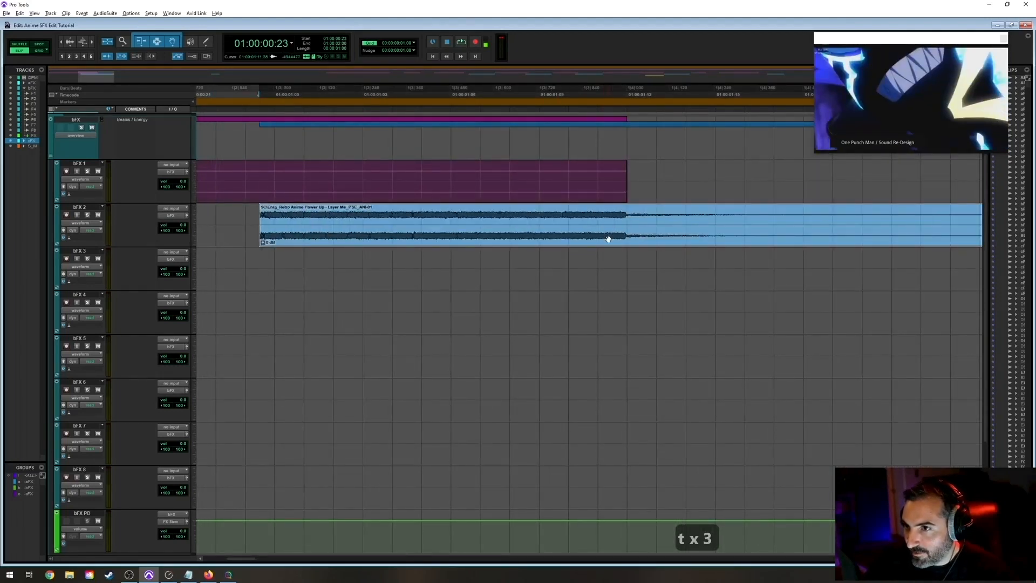
# Extend the start of the bFX 2 power-up clip back to the session start at 01:00:00:00.
pyautogui.press('r')
pyautogui.press('r')
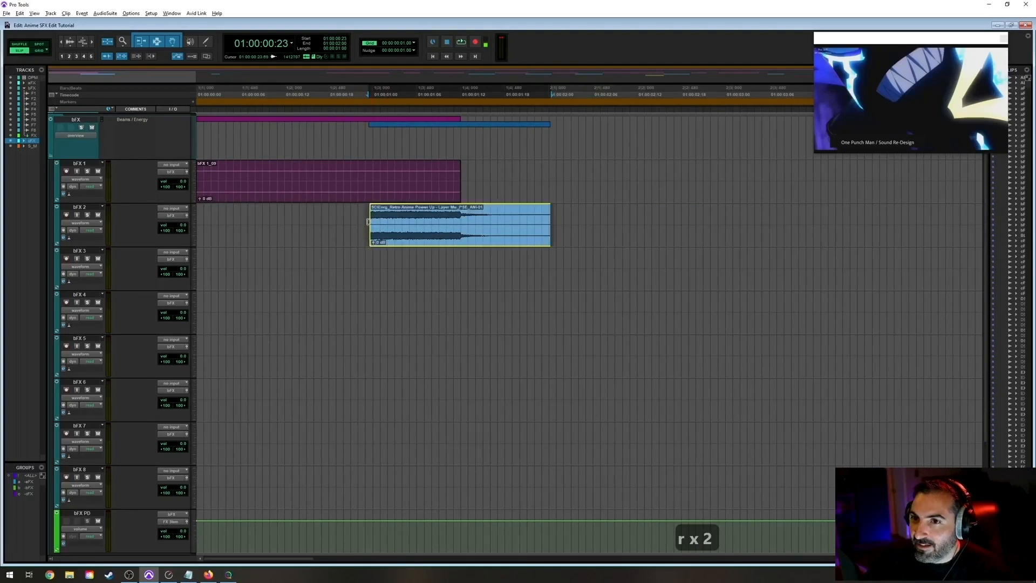
pyautogui.moveTo(368, 222); pyautogui.dragTo(198, 222)
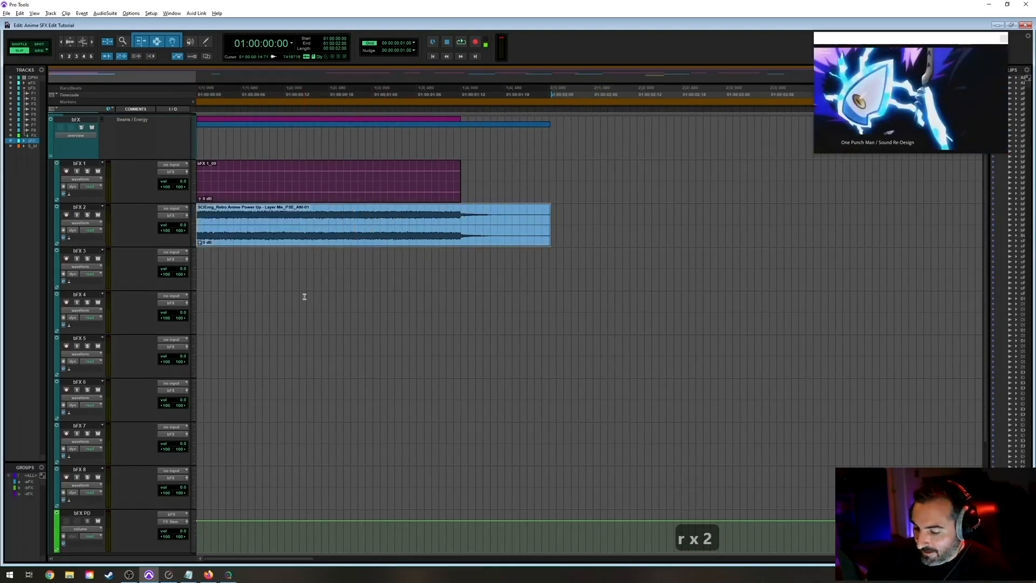
# Play the session from the start to hear the power-up clip against the video.
pyautogui.press('Return')
pyautogui.press('space')
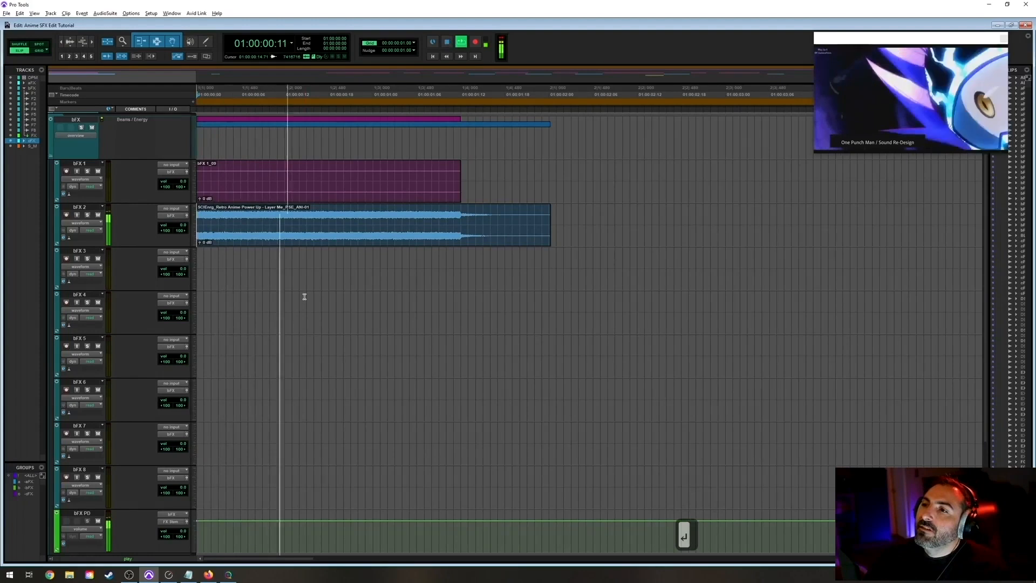
pyautogui.press('r')
pyautogui.press('t')
pyautogui.press('space')
# Expand the aFX folder track and examine closely where the first explosion and punch clips begin.
pyautogui.scroll(1, 483, 323)
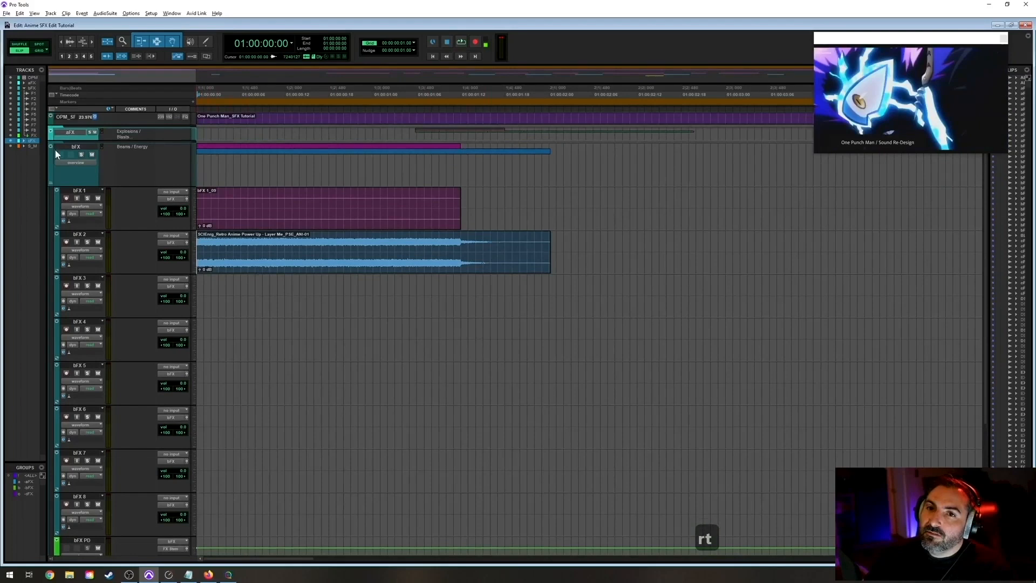
pyautogui.click(256, 133)
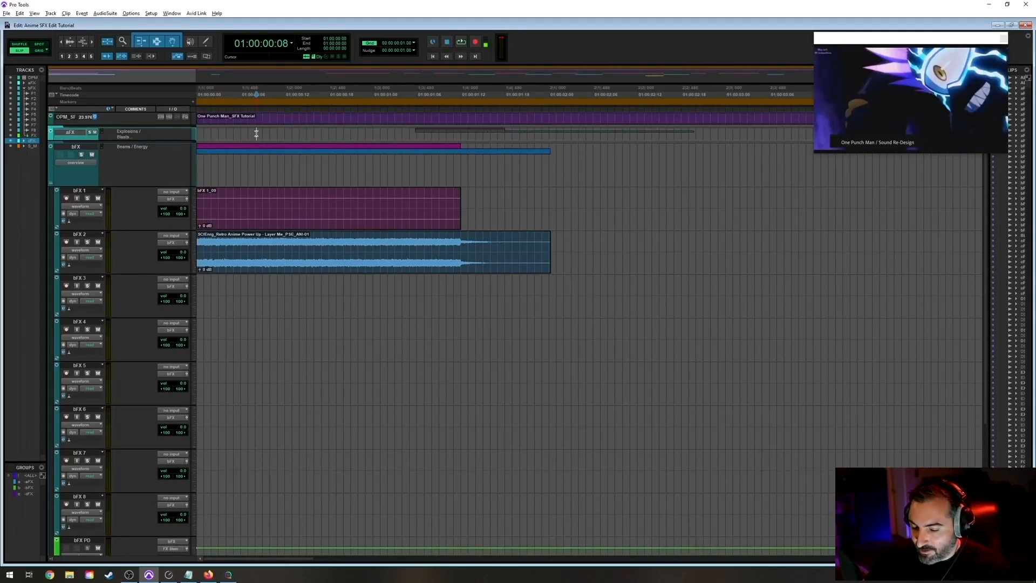
pyautogui.hotkey('shift', 'f')
pyautogui.click(430, 166)
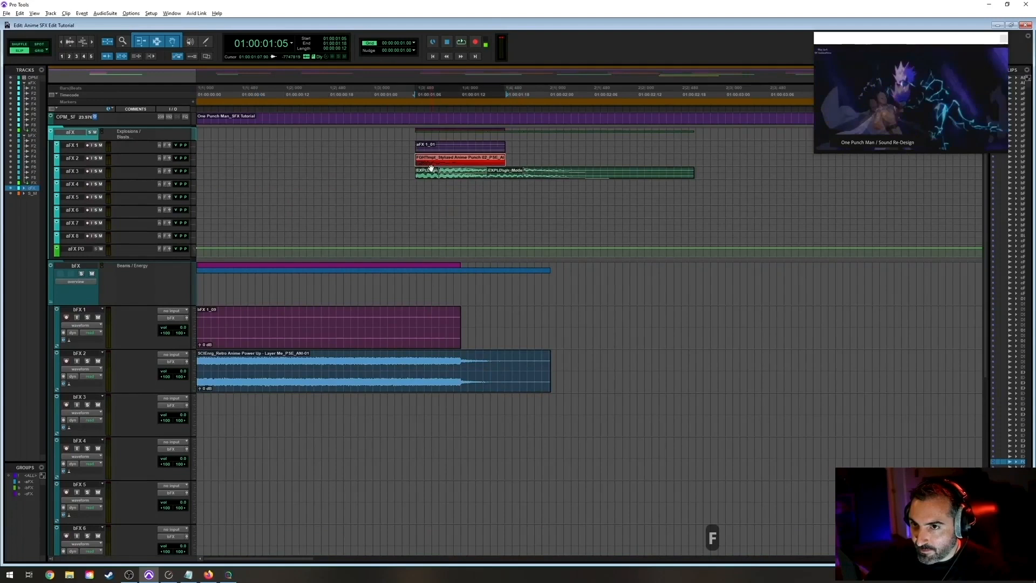
pyautogui.press('t')
pyautogui.press('t')
pyautogui.press('t')
pyautogui.press('t')
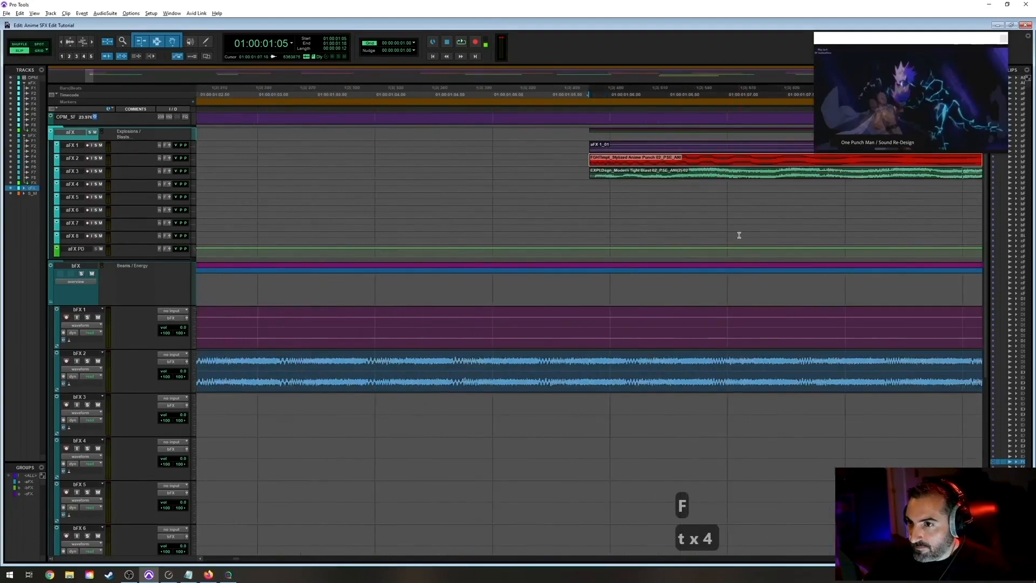
pyautogui.press('t')
pyautogui.press('r')
pyautogui.press('r')
pyautogui.press('r')
pyautogui.press('r')
pyautogui.press('r')
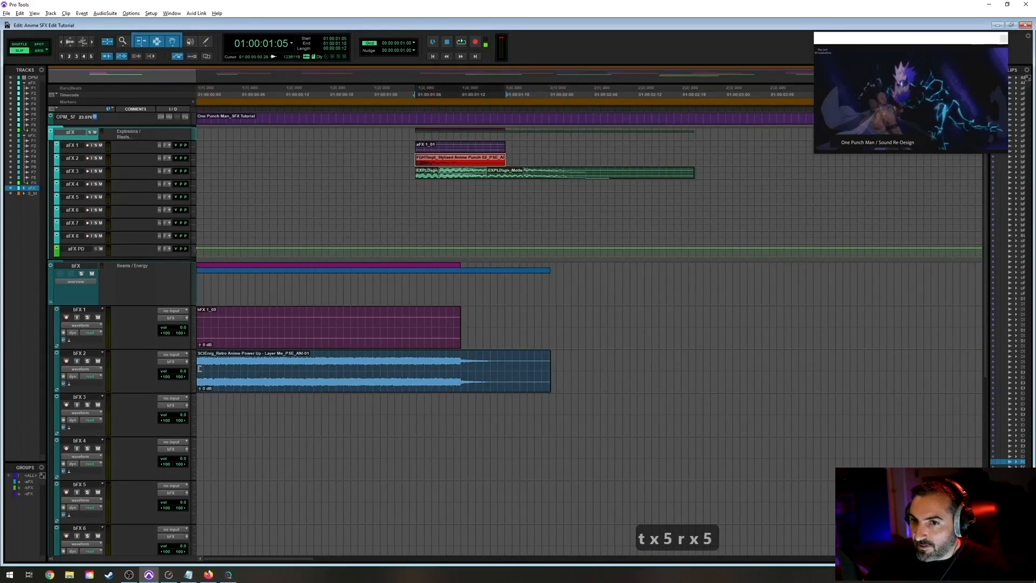
# Trim the start of the bFX 2 power-up clip and move it earlier so its decay begins with the first aFX clips.
pyautogui.moveTo(201, 368); pyautogui.dragTo(488, 392)
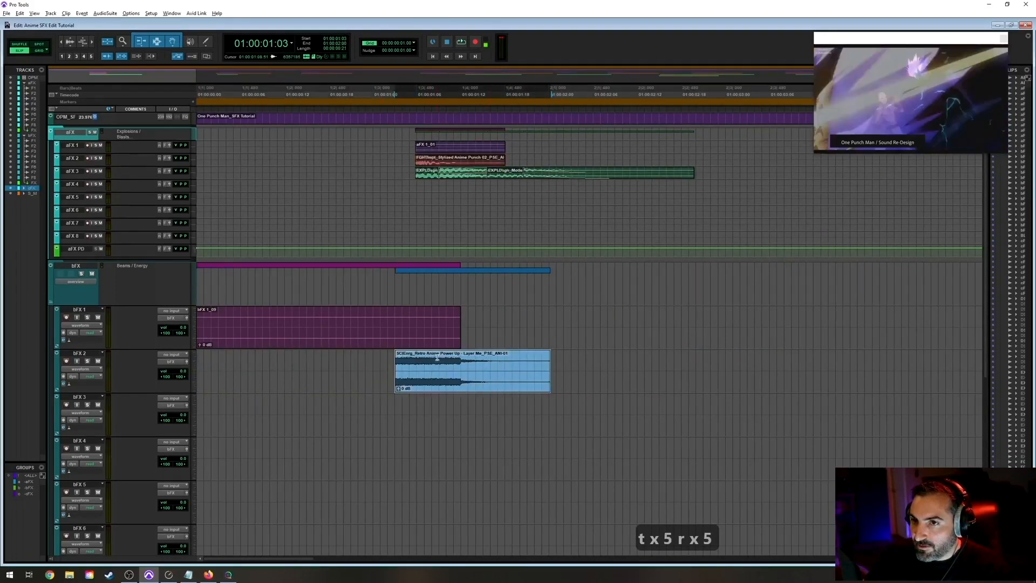
pyautogui.press('t')
pyautogui.press('t')
pyautogui.press('t')
pyautogui.moveTo(388, 373)
pyautogui.mouseDown()
pyautogui.moveTo(405, 385)
pyautogui.moveTo(371, 380)
pyautogui.mouseUp()
# Extend the start of the realigned bFX 2 power-up clip back to 01:00:00:00.
pyautogui.press('r')
pyautogui.press('r')
pyautogui.press('r')
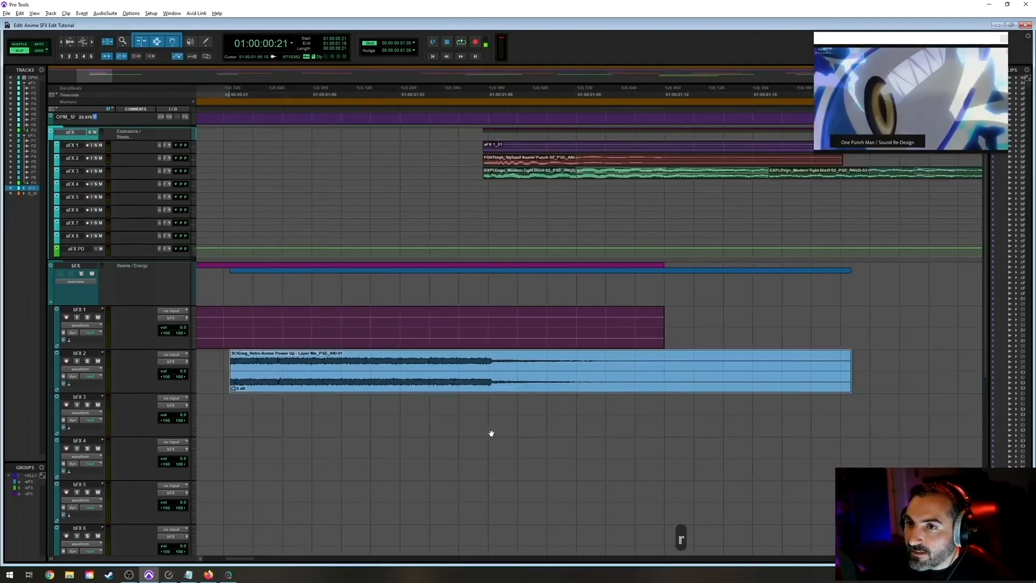
pyautogui.moveTo(353, 372); pyautogui.dragTo(197, 378)
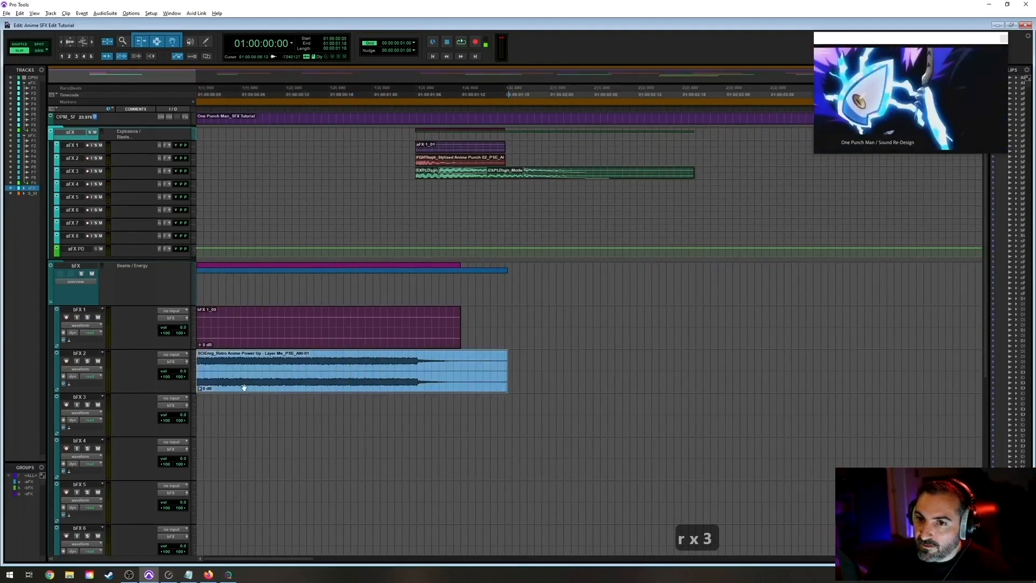
# Play the session from the start to check the power-up leading into the explosion.
pyautogui.press('Return')
pyautogui.press('space')
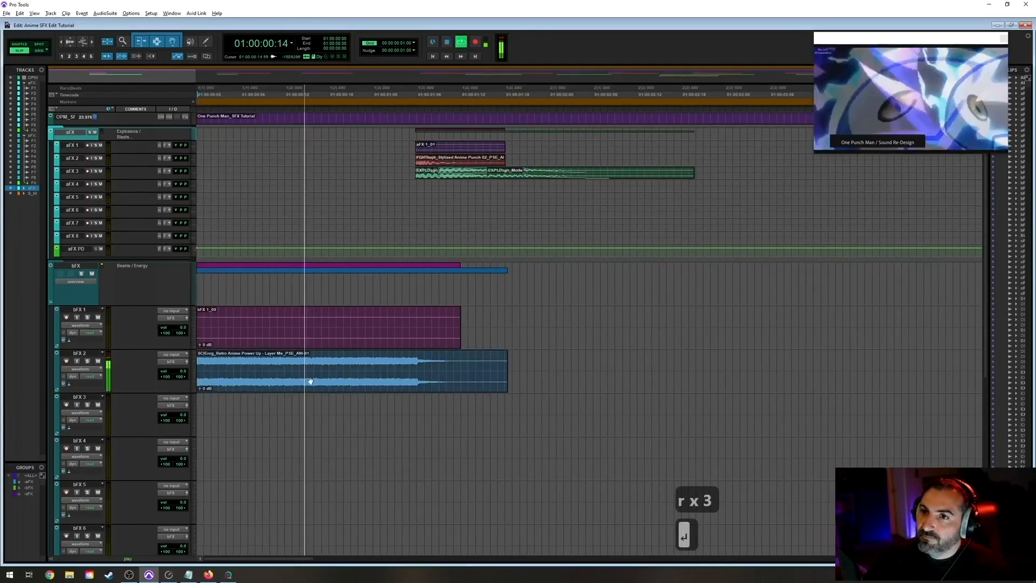
pyautogui.press('space')
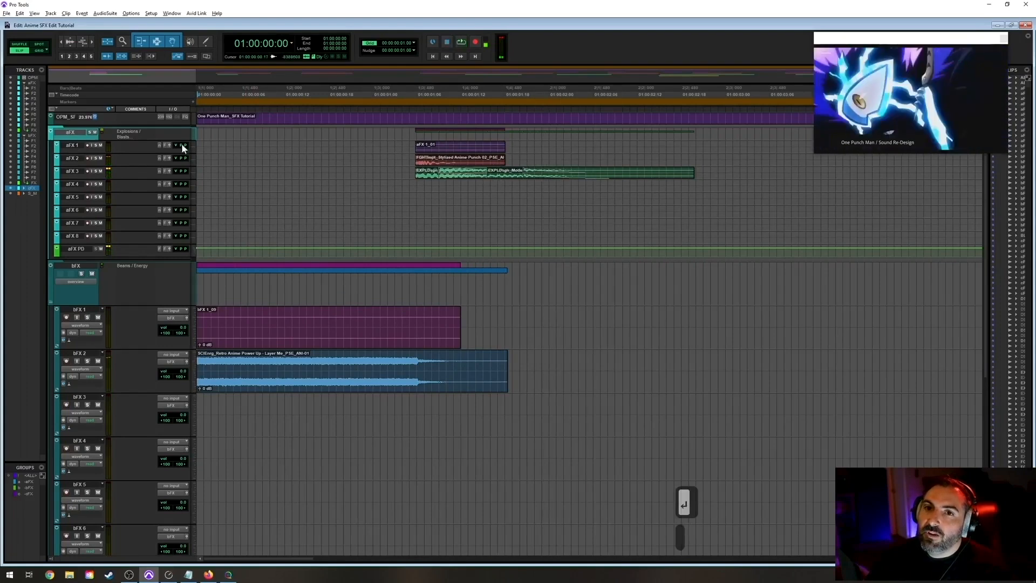
# Collapse the aFX folder track and return to the session start with more of the bFX timeline in view.
pyautogui.click(256, 131)
pyautogui.press('f')
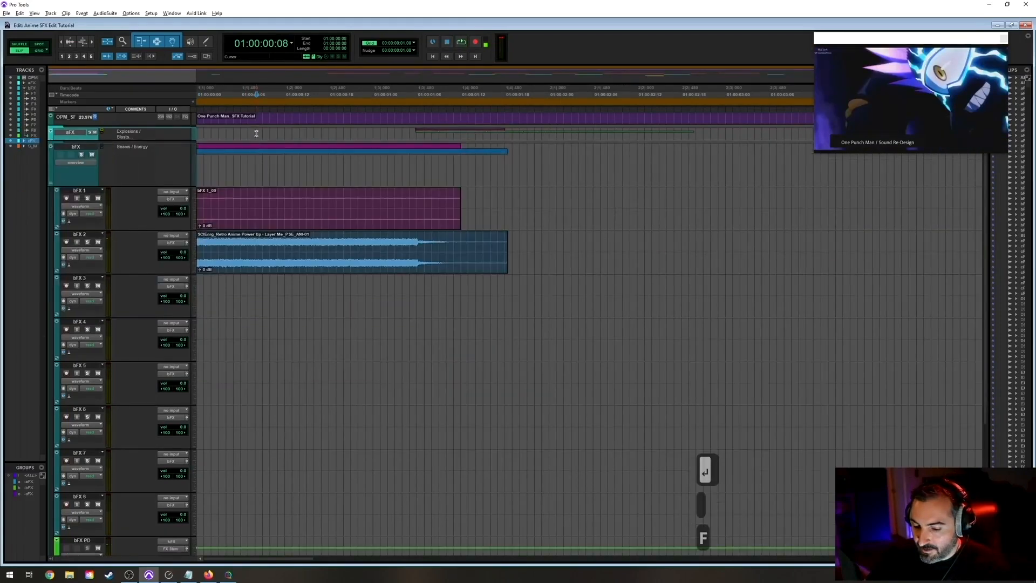
pyautogui.scroll(-1, 308, 334)
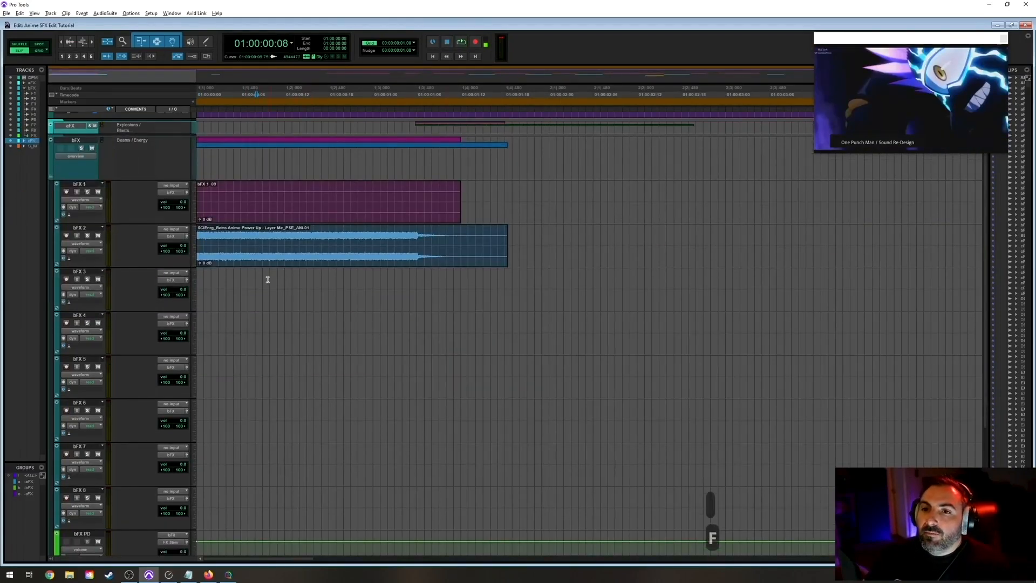
pyautogui.press('r')
pyautogui.press('r')
pyautogui.press('Return')
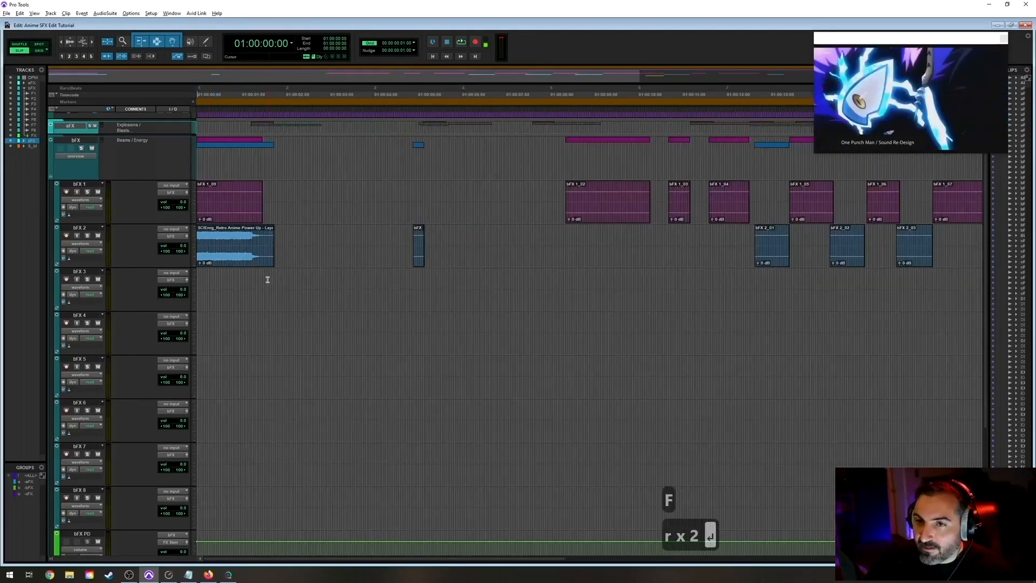
# Fade out the tail of the bFX 2 power-up clip over about its last 7 frames and play it back.
pyautogui.press('t')
pyautogui.press('t')
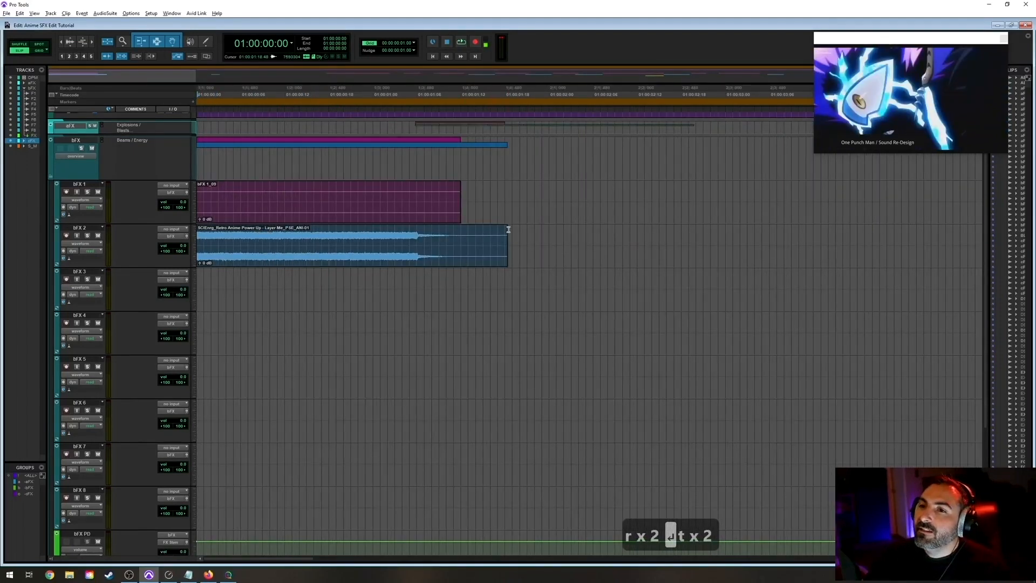
pyautogui.moveTo(507, 229); pyautogui.dragTo(449, 232)
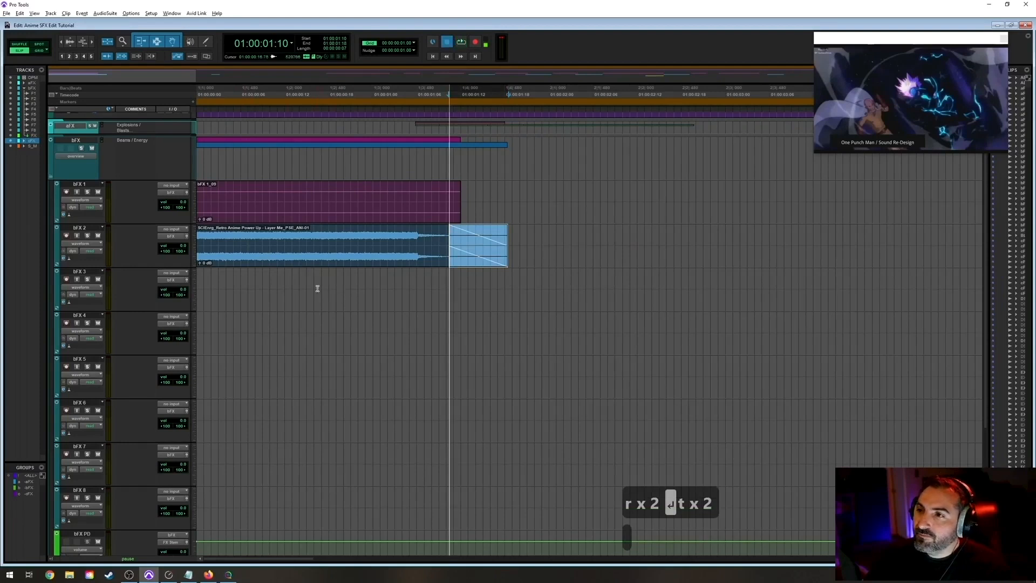
pyautogui.click(282, 232)
pyautogui.press('space')
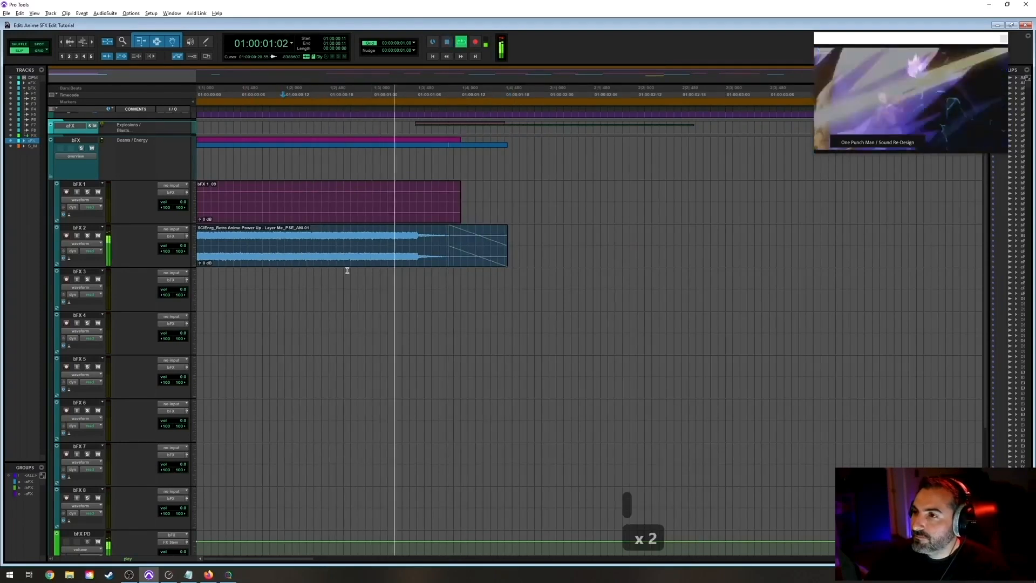
pyautogui.press('space')
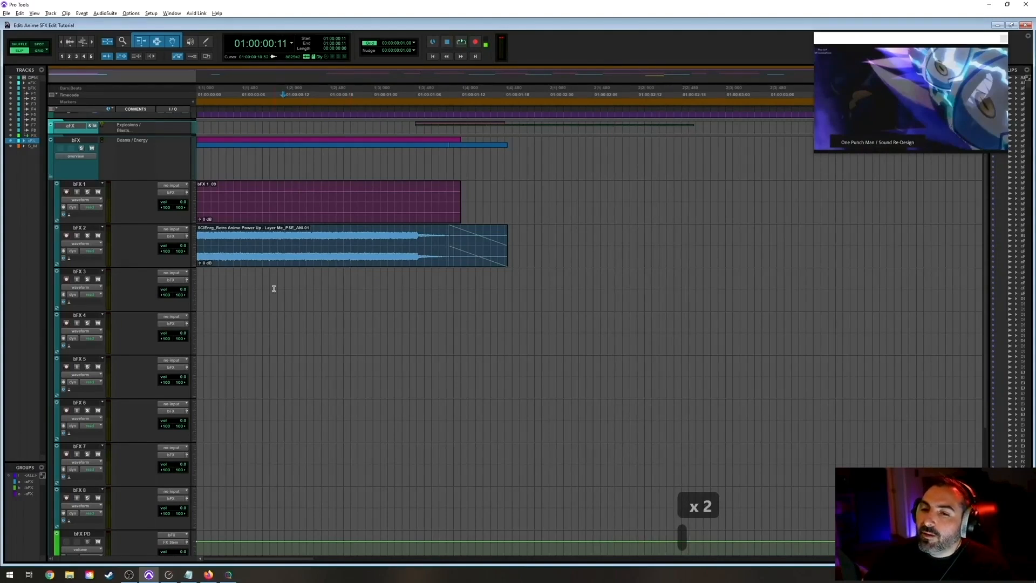
# Switch to SoundQ and replace the current library search with "dsgn".
pyautogui.hotkey('alt', 'Tab')
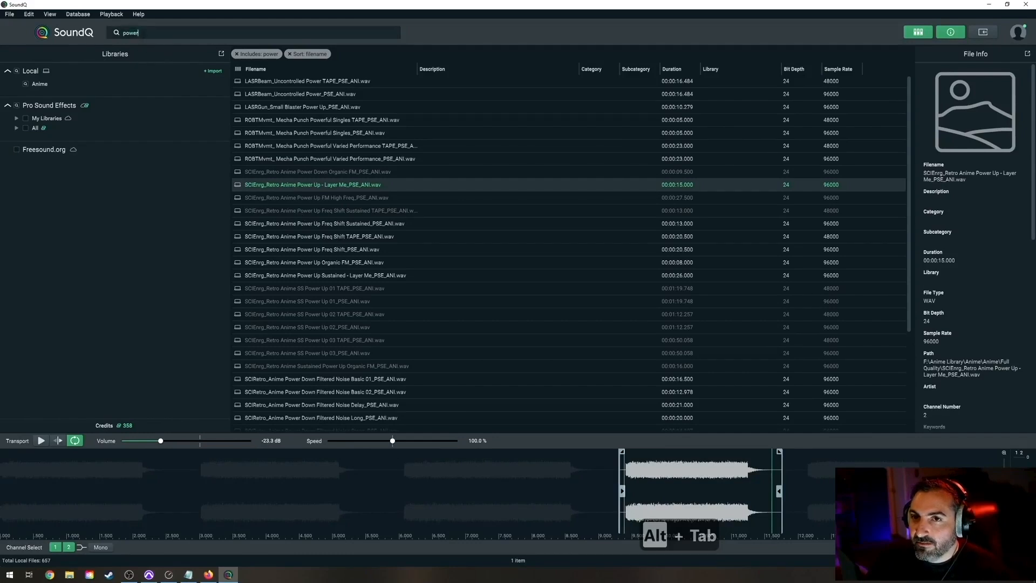
pyautogui.moveTo(167, 33); pyautogui.dragTo(1, 1)
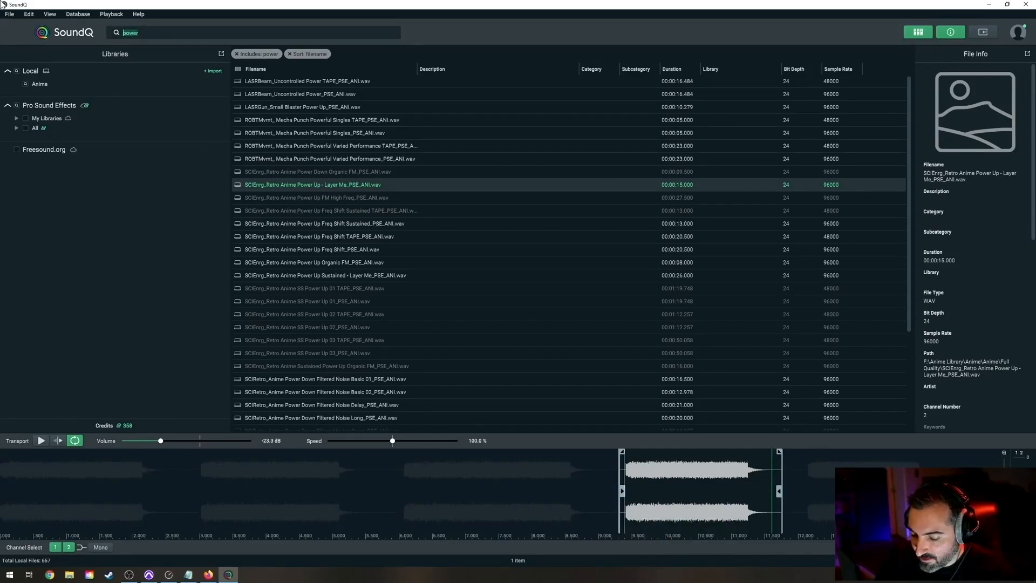
pyautogui.write('dsgn')
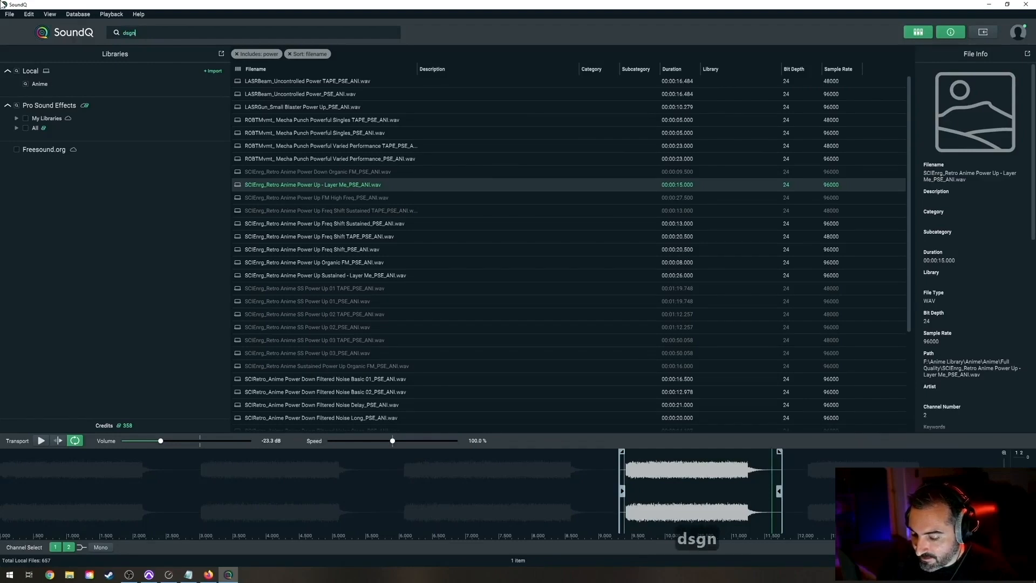
pyautogui.press('Return')
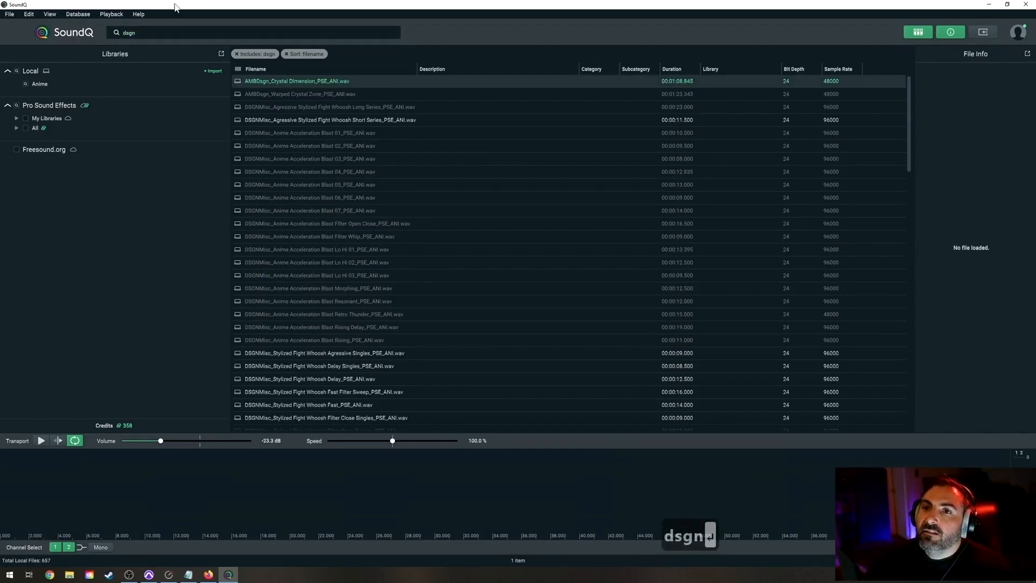
# Audition the Anime Acceleration Blast files 01 through 07.
pyautogui.click(299, 132)
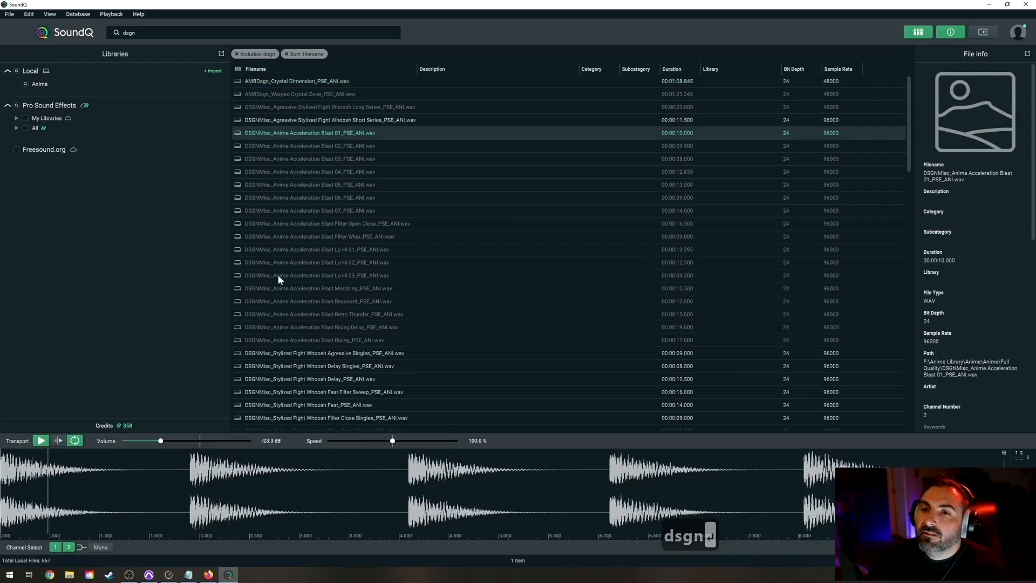
pyautogui.click(305, 146)
pyautogui.click(308, 158)
pyautogui.click(312, 171)
pyautogui.click(316, 183)
pyautogui.click(318, 198)
pyautogui.click(313, 176)
pyautogui.click(316, 187)
pyautogui.click(319, 198)
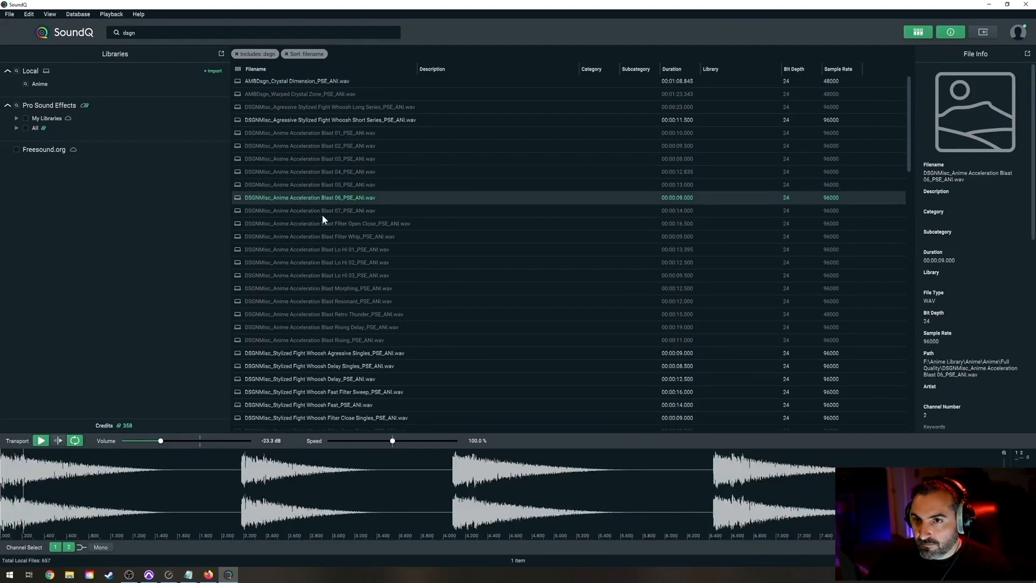
pyautogui.click(319, 211)
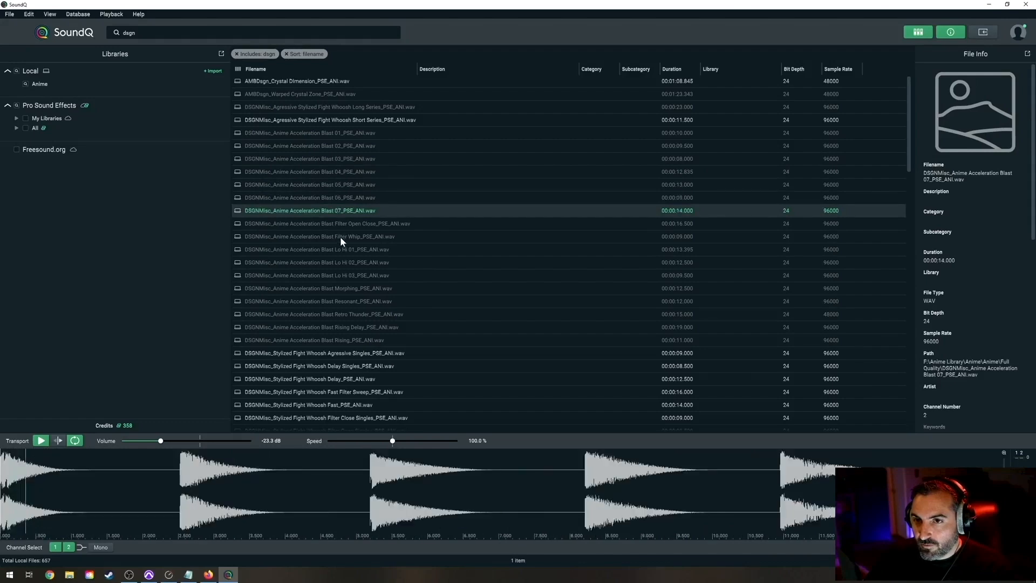
# Audition Anime Acceleration Blast 06 in reverse, listening from several points in the file.
pyautogui.click(306, 202)
pyautogui.press('space')
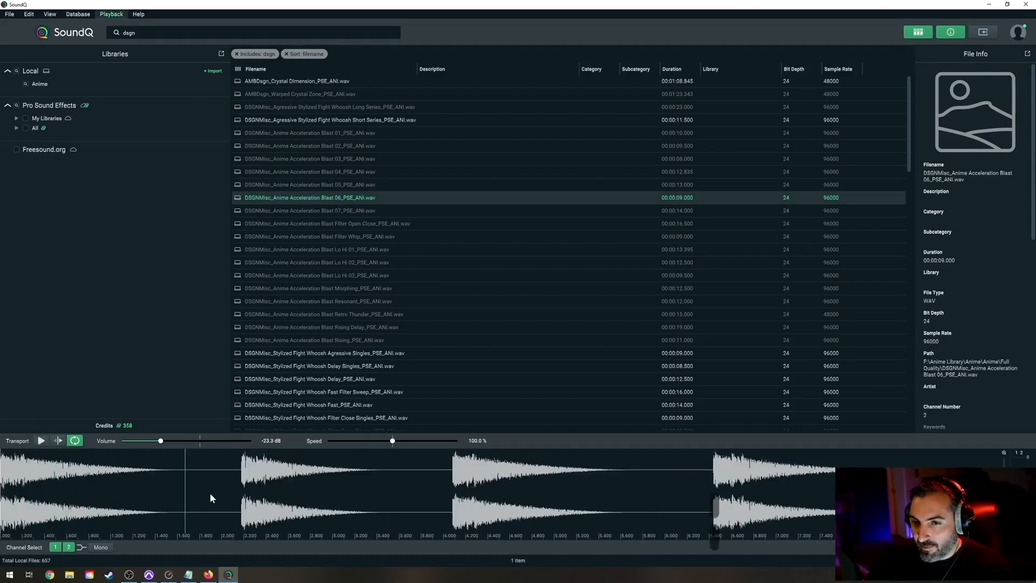
pyautogui.click(56, 440)
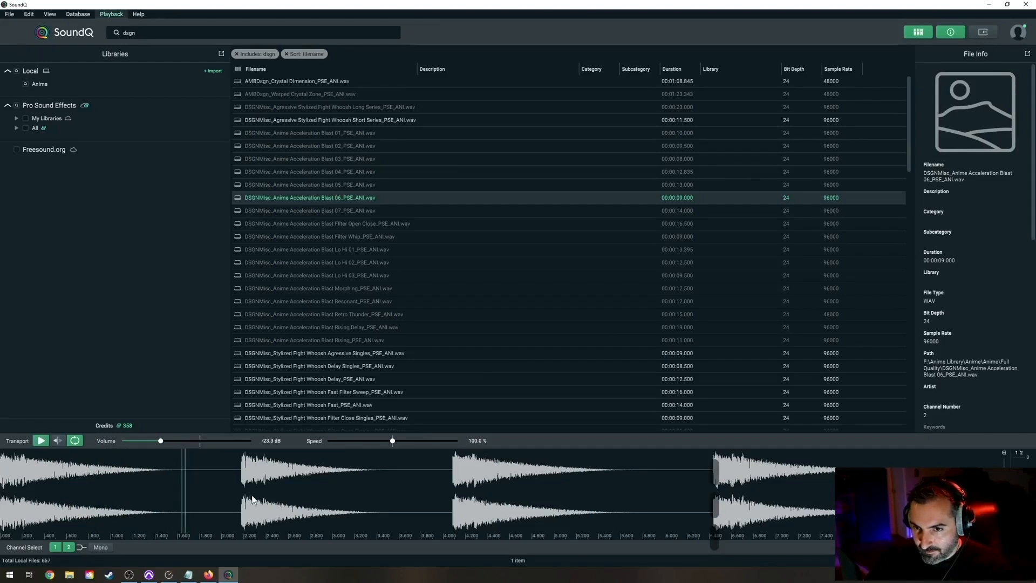
pyautogui.click(442, 479)
pyautogui.click(639, 471)
pyautogui.press('space')
# Audition Anime Acceleration Blast 07, Filter Open Close and Filter Whip in reverse.
pyautogui.click(322, 210)
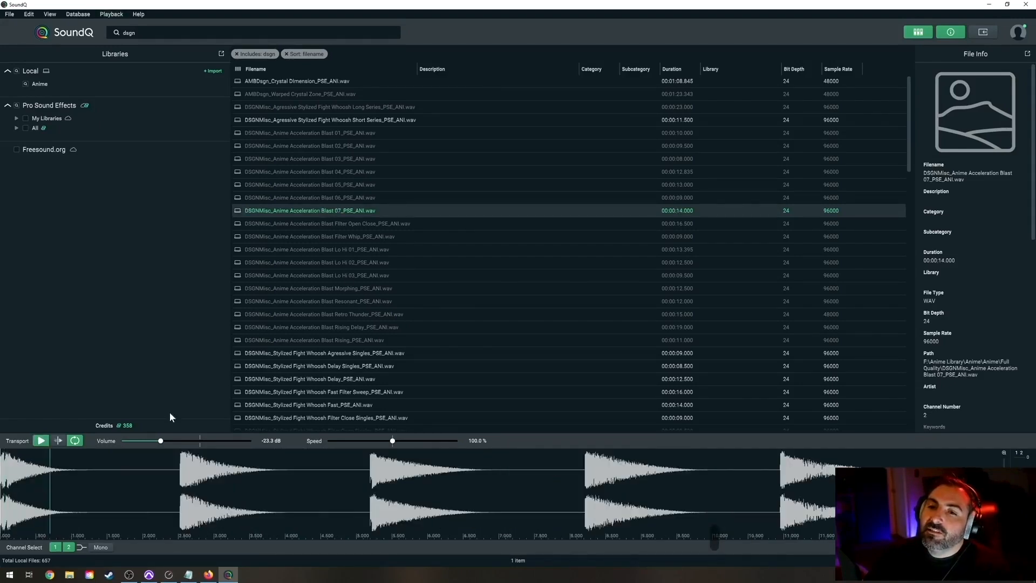
pyautogui.click(59, 442)
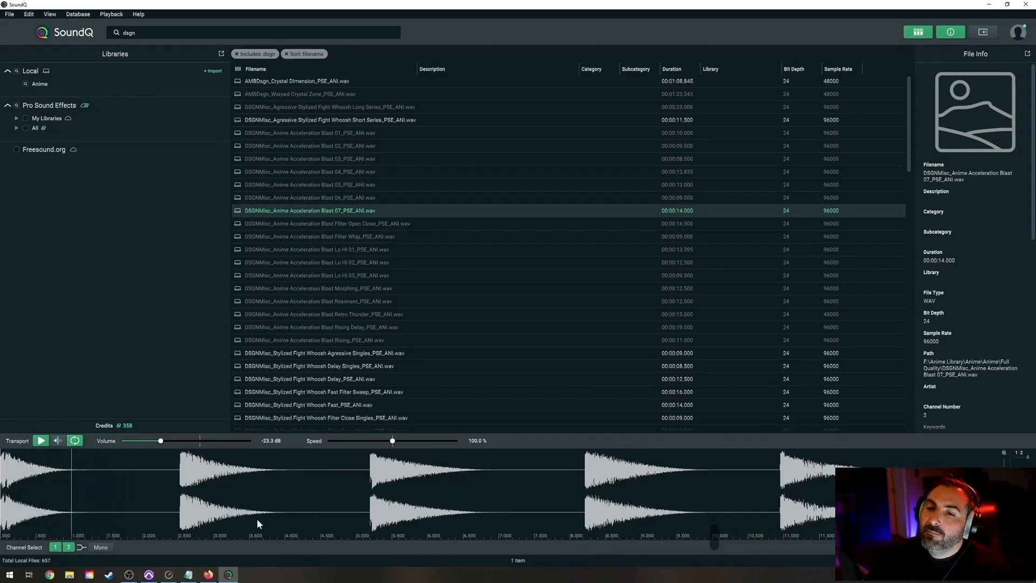
pyautogui.click(297, 226)
pyautogui.click(60, 441)
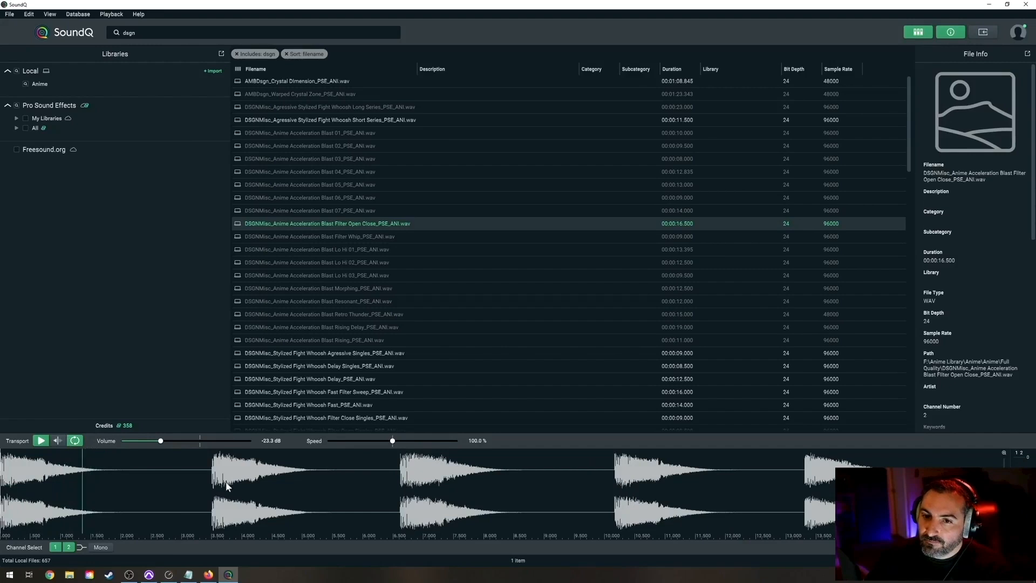
pyautogui.click(331, 237)
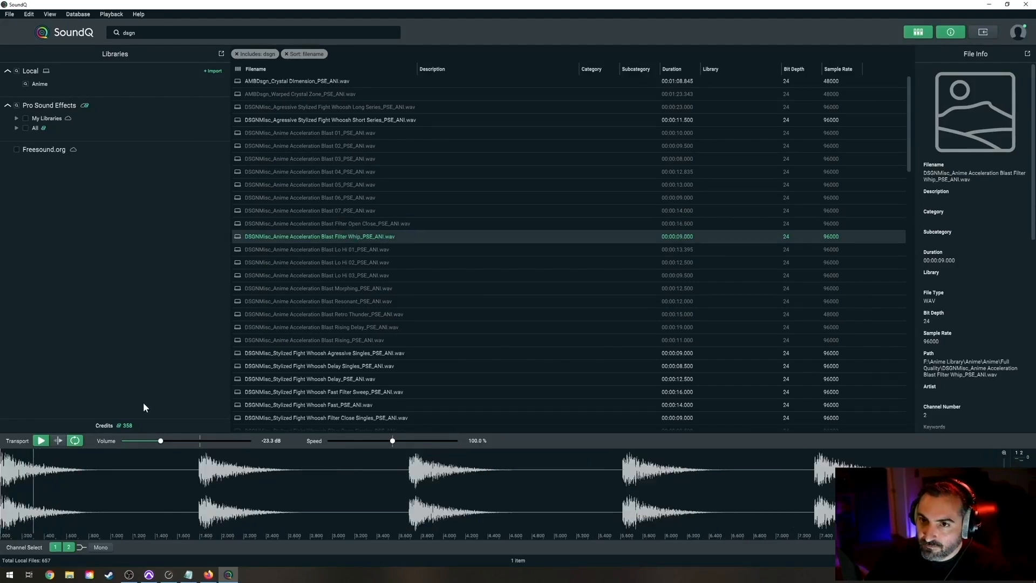
pyautogui.click(60, 441)
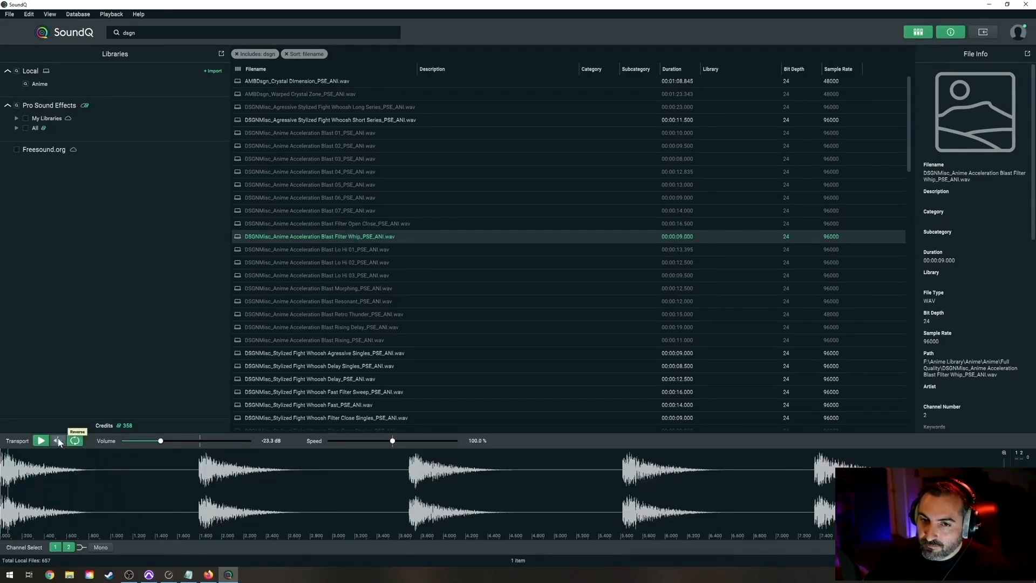
# Audition the Anime Acceleration Blast Lo Hi 01, Morphing and Resonant files, including reversed playback.
pyautogui.click(322, 250)
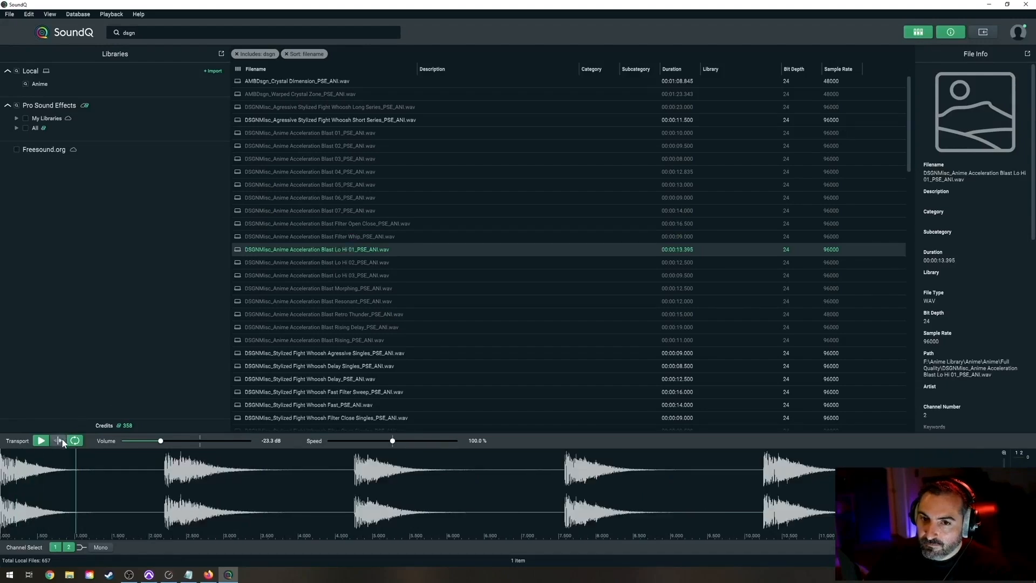
pyautogui.click(290, 288)
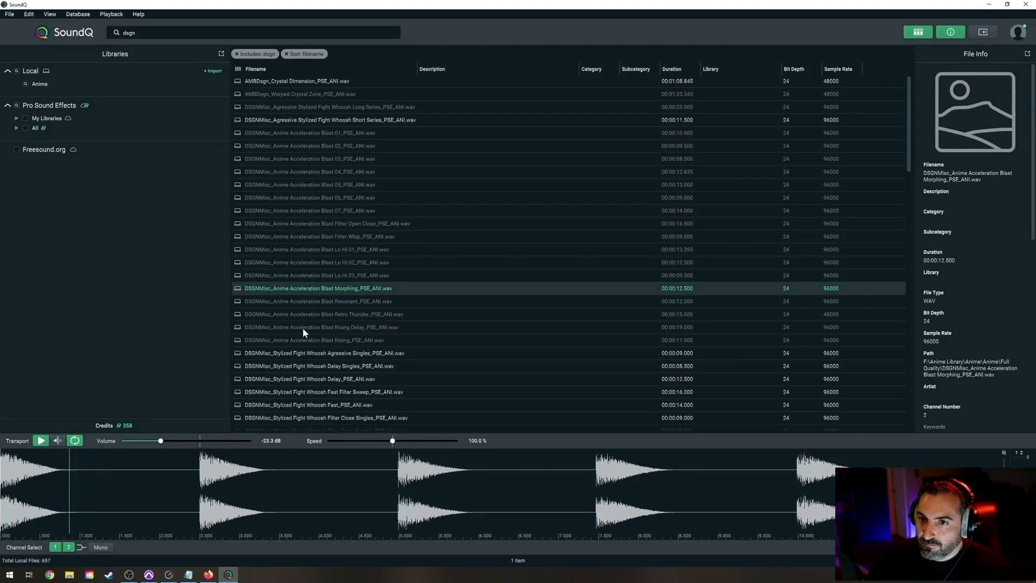
pyautogui.click(330, 303)
pyautogui.click(61, 441)
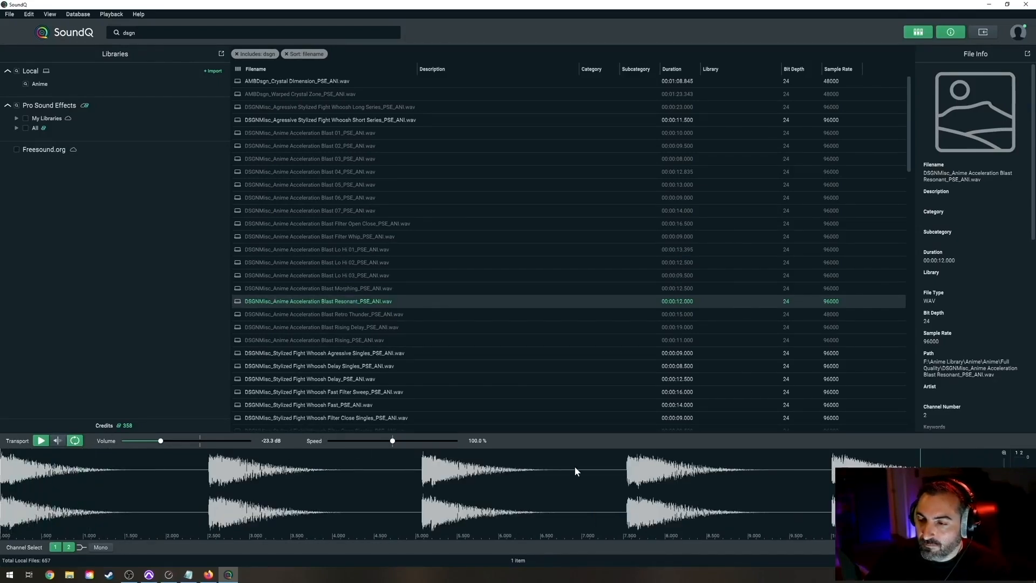
pyautogui.click(170, 472)
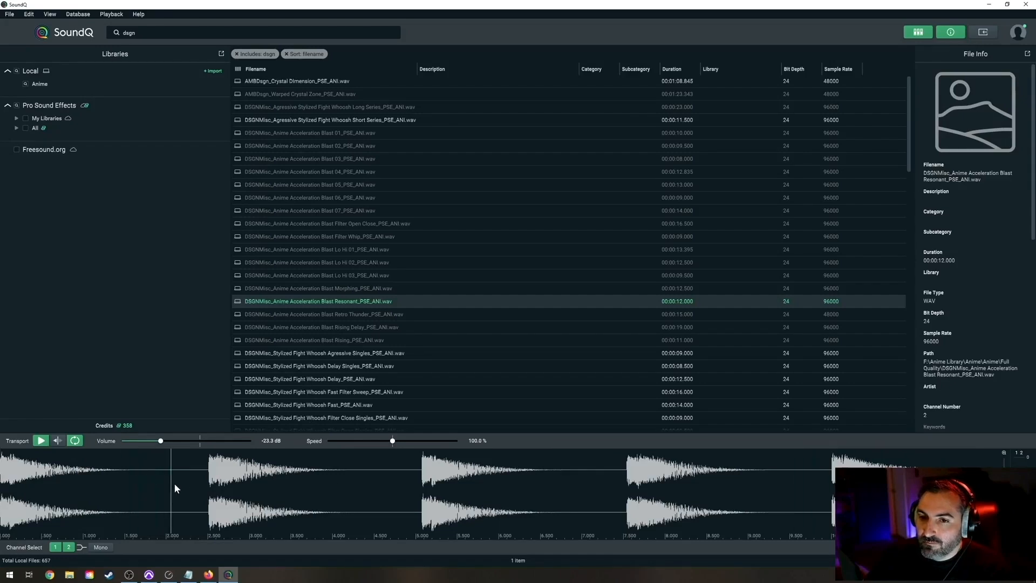
# Audition the Anime Acceleration Blast Retro Thunder, Rising Delay and Rising files, playing Retro Thunder and Rising in reverse.
pyautogui.click(339, 314)
pyautogui.click(58, 440)
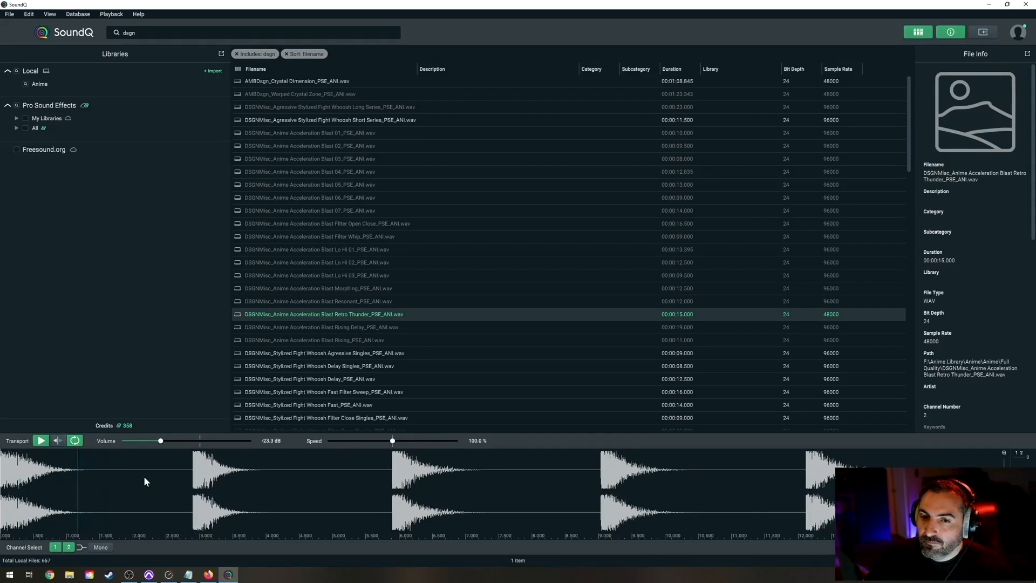
pyautogui.click(520, 472)
pyautogui.click(323, 330)
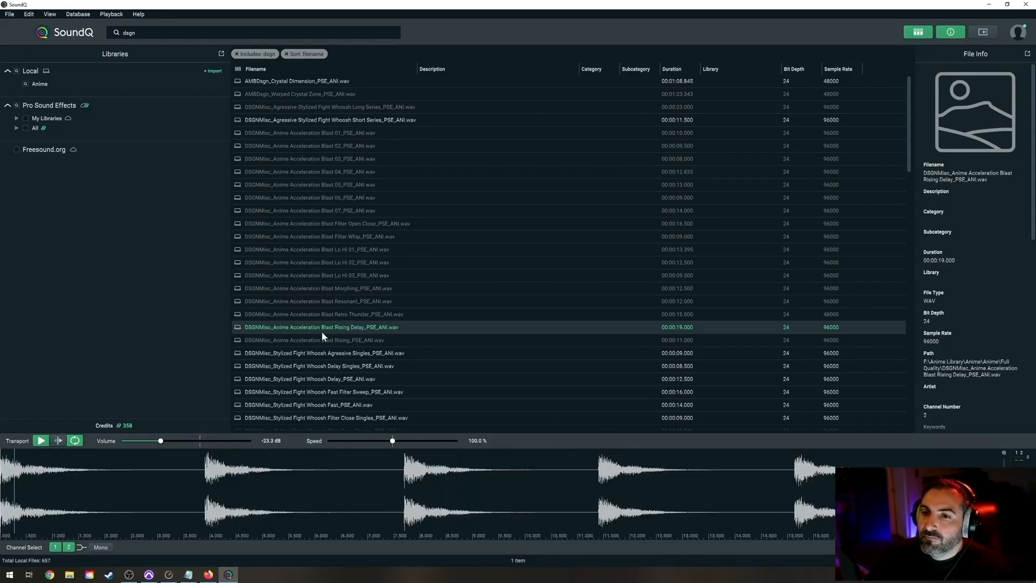
pyautogui.click(326, 344)
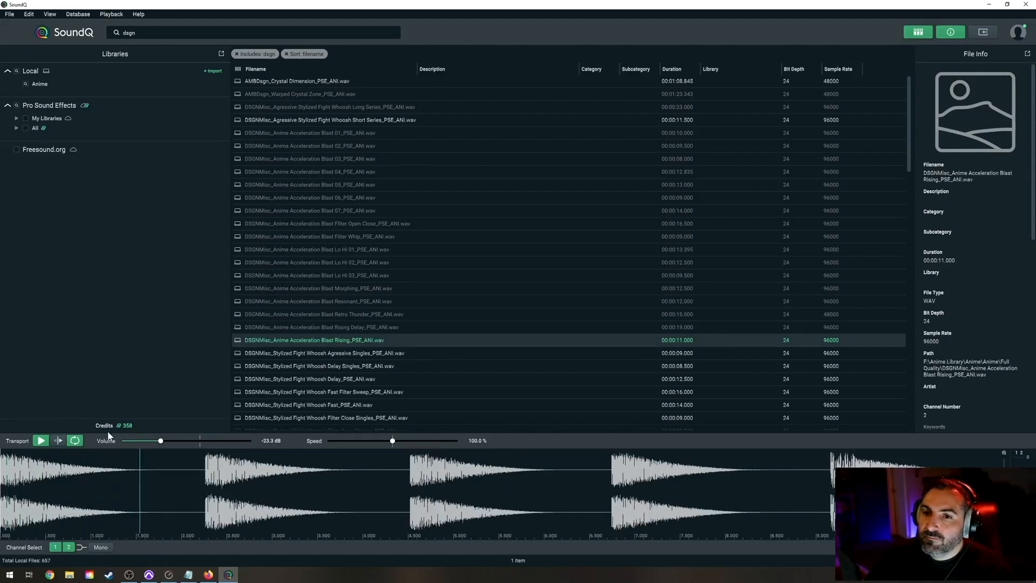
pyautogui.click(59, 440)
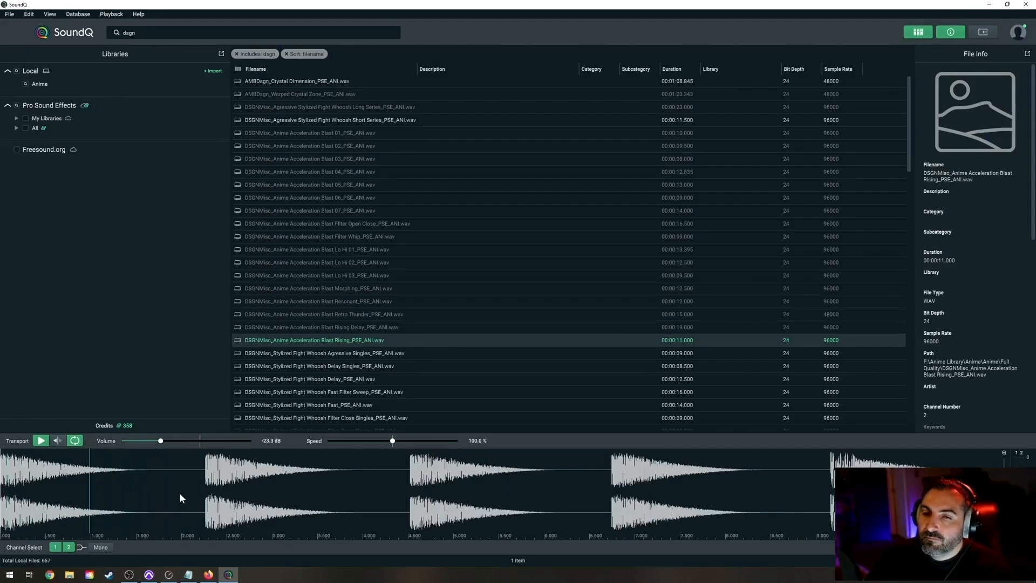
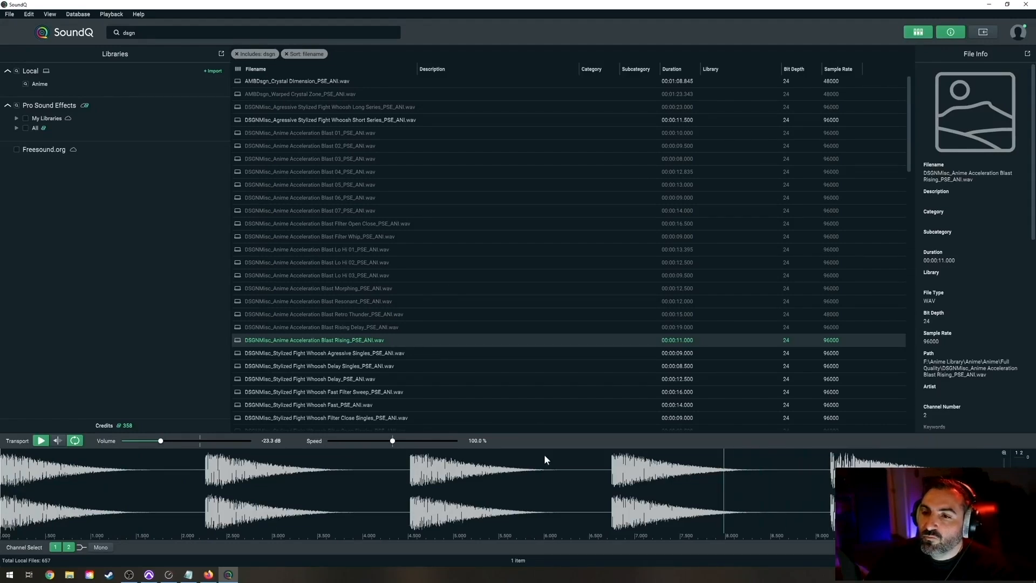
pyautogui.press('space')
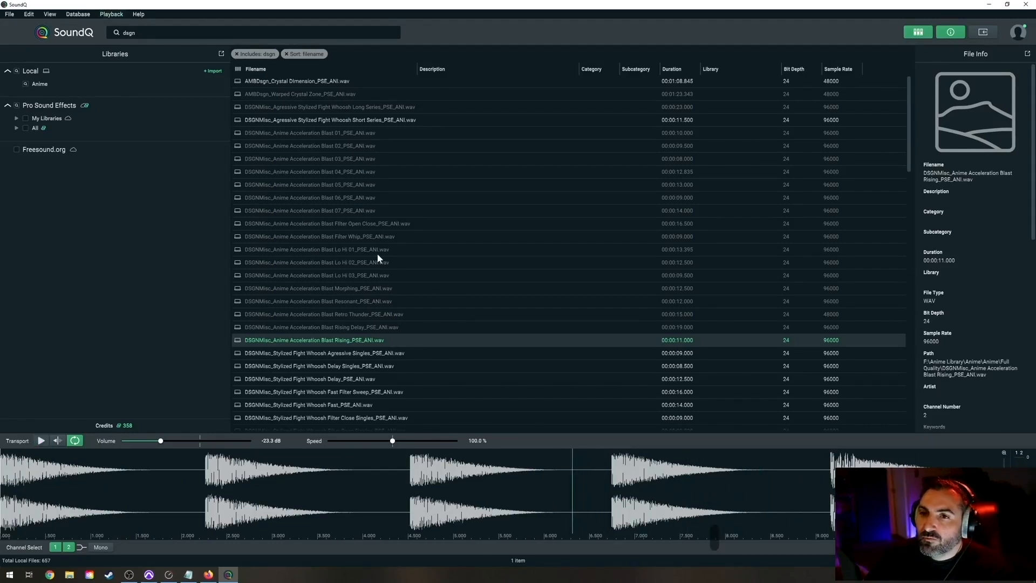
# Audition Anime Acceleration Blast 01 in reverse and select its third hit, from about 3.8 to 5.8 seconds.
pyautogui.click(315, 120)
pyautogui.click(312, 133)
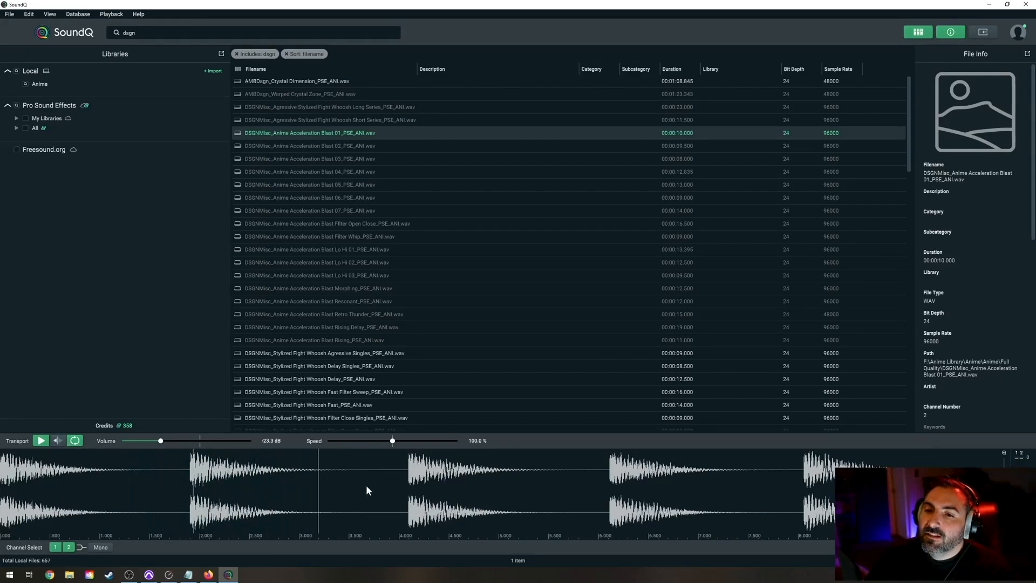
pyautogui.press('space')
pyautogui.moveTo(379, 469); pyautogui.dragTo(578, 468)
# Undo the misplaced transfer to Pro Tools and send the reversed blast selection to bFX 3 at 01:00:01:02.
pyautogui.press('s')
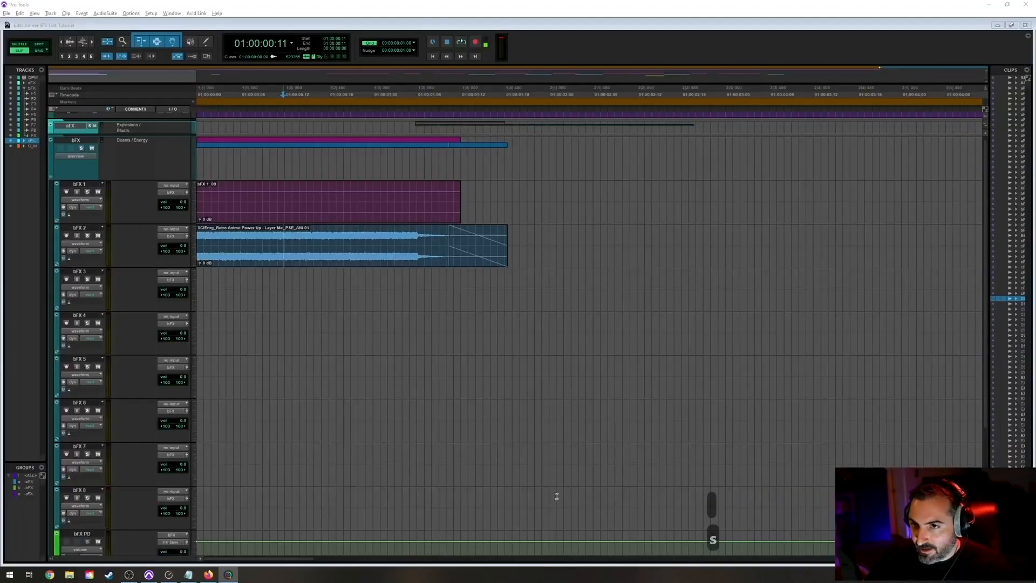
pyautogui.hotkey('ctrl', 'z')
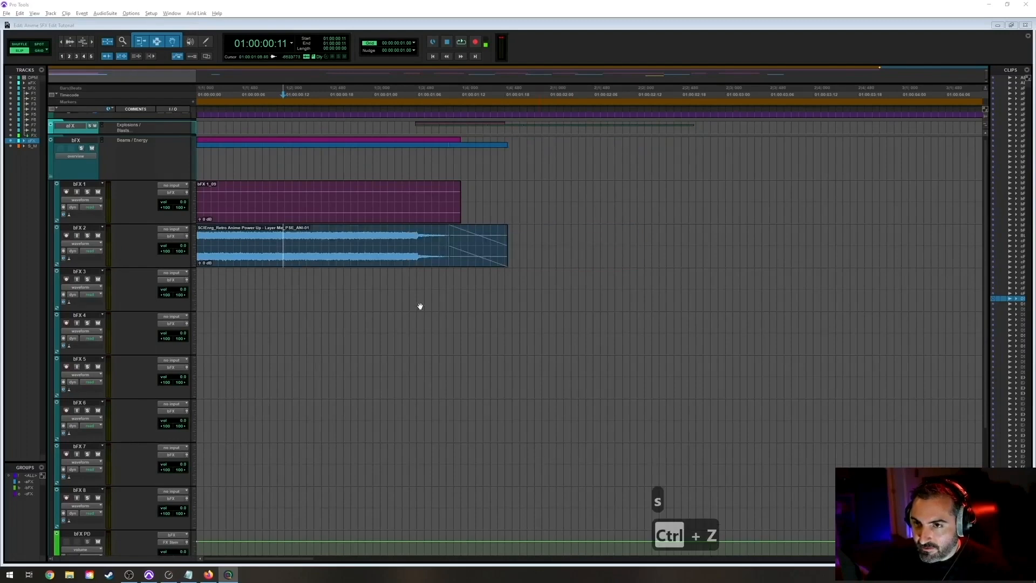
pyautogui.click(390, 285)
pyautogui.hotkey('alt', 'Tab')
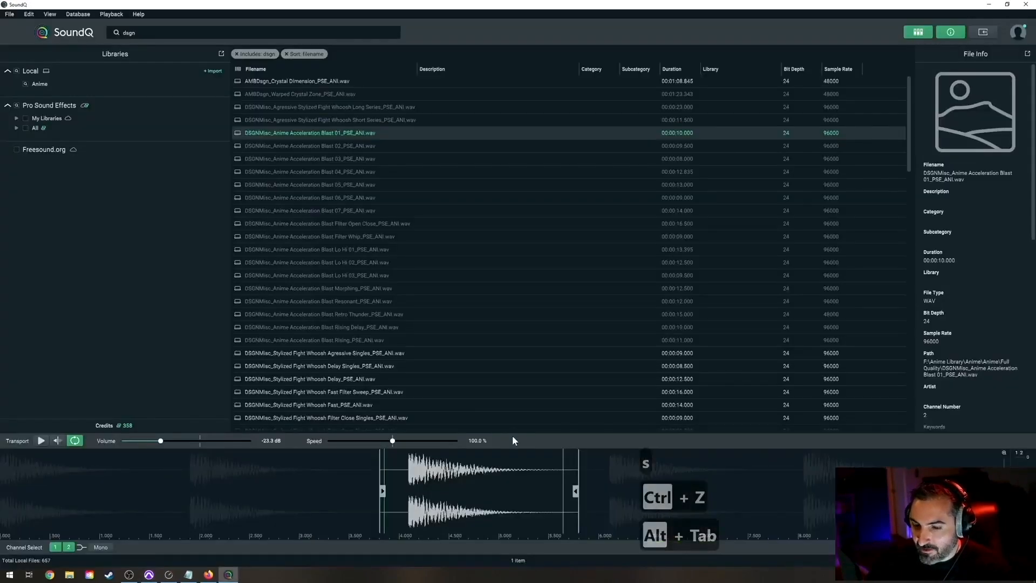
pyautogui.press('s')
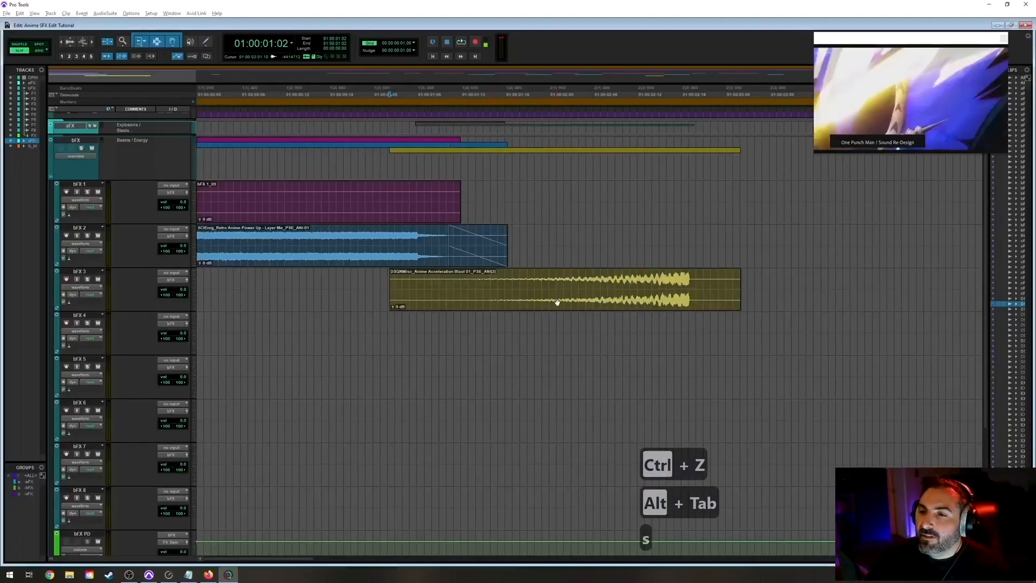
# Trim the quiet lead-in of the reversed blast on bFX 3 and move it earlier so its peak ends with the bFX 2 power-up's drop.
pyautogui.moveTo(556, 301); pyautogui.dragTo(510, 301)
pyautogui.moveTo(351, 294); pyautogui.dragTo(418, 304)
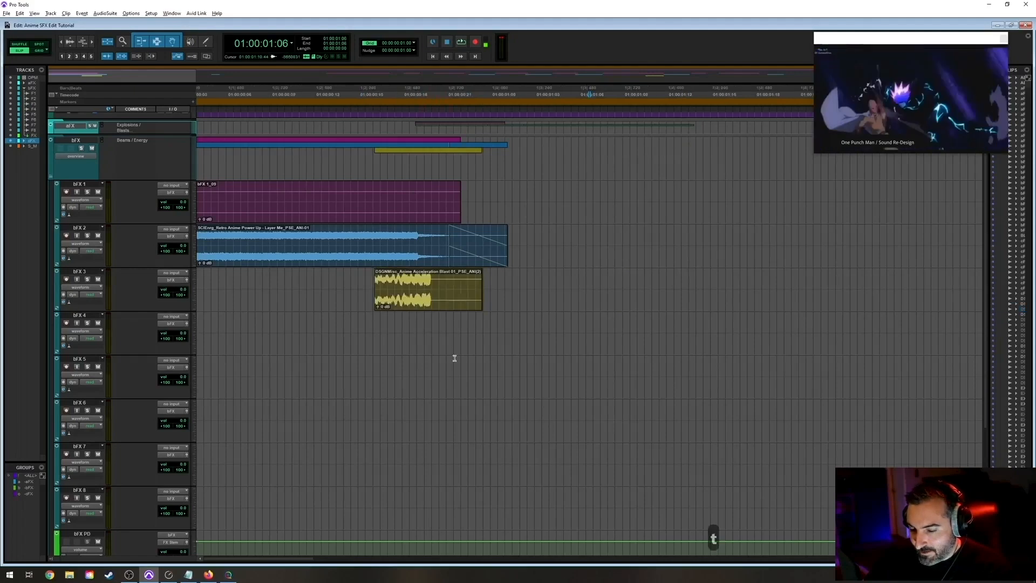
pyautogui.press('t')
pyautogui.press('t')
pyautogui.press('t')
pyautogui.moveTo(519, 299); pyautogui.dragTo(506, 300)
pyautogui.press('t')
pyautogui.press('t')
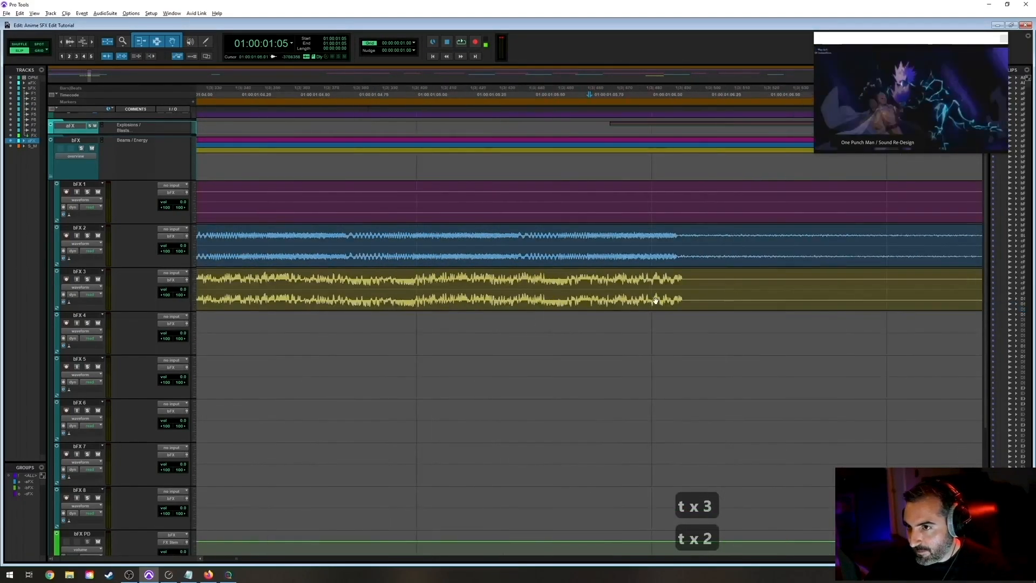
pyautogui.press('r')
pyautogui.press('r')
pyautogui.press('r')
pyautogui.press('r')
pyautogui.press('r')
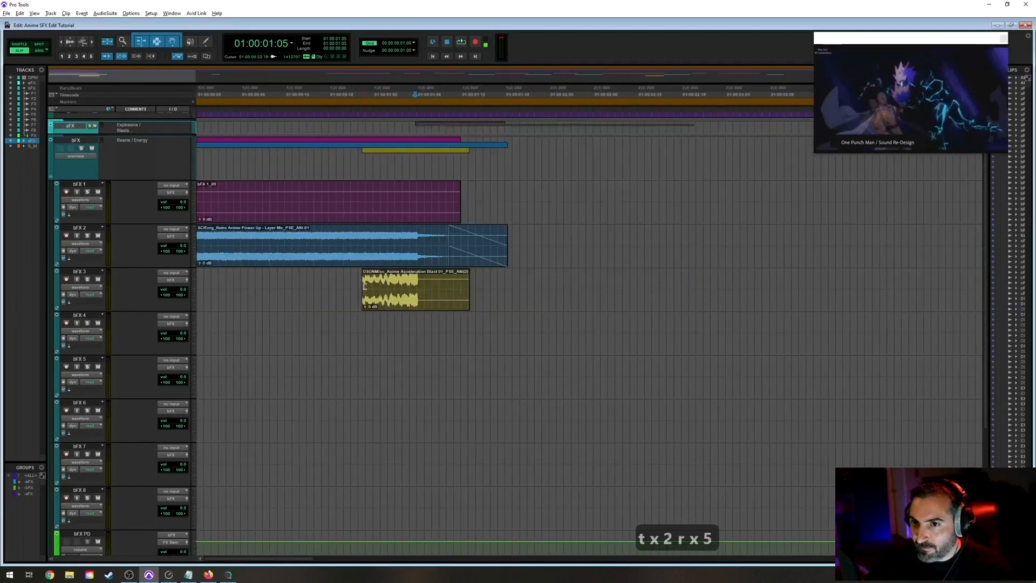
# Extend the bFX 3 blast back to the session start with a fade-in reaching about 01:00:00:21, using a Standard, Equal Gain curve.
pyautogui.moveTo(363, 286)
pyautogui.mouseDown()
pyautogui.moveTo(81, 328)
pyautogui.moveTo(189, 275)
pyautogui.moveTo(361, 285)
pyautogui.mouseUp()
pyautogui.press('s')
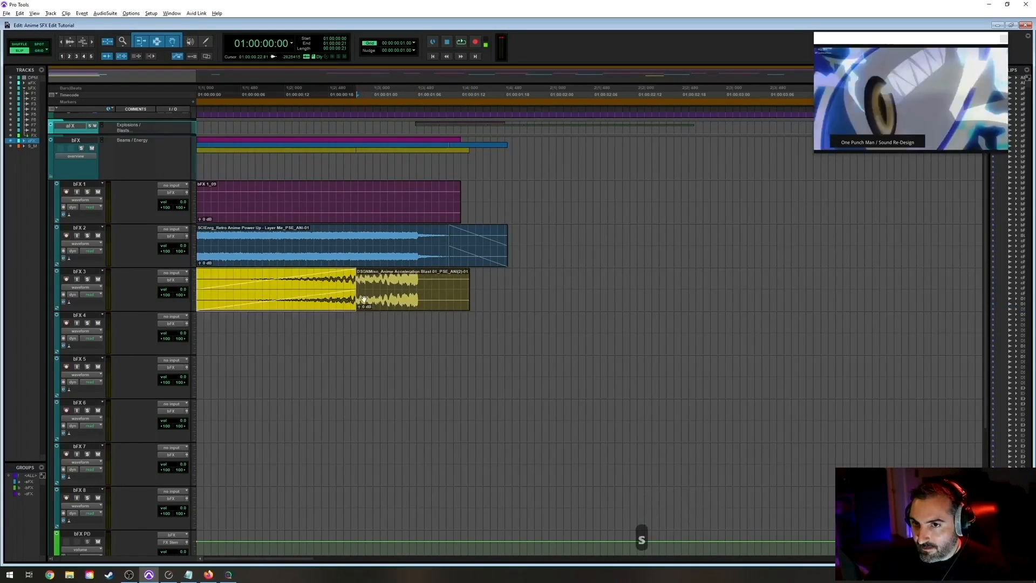
pyautogui.doubleClick(343, 306)
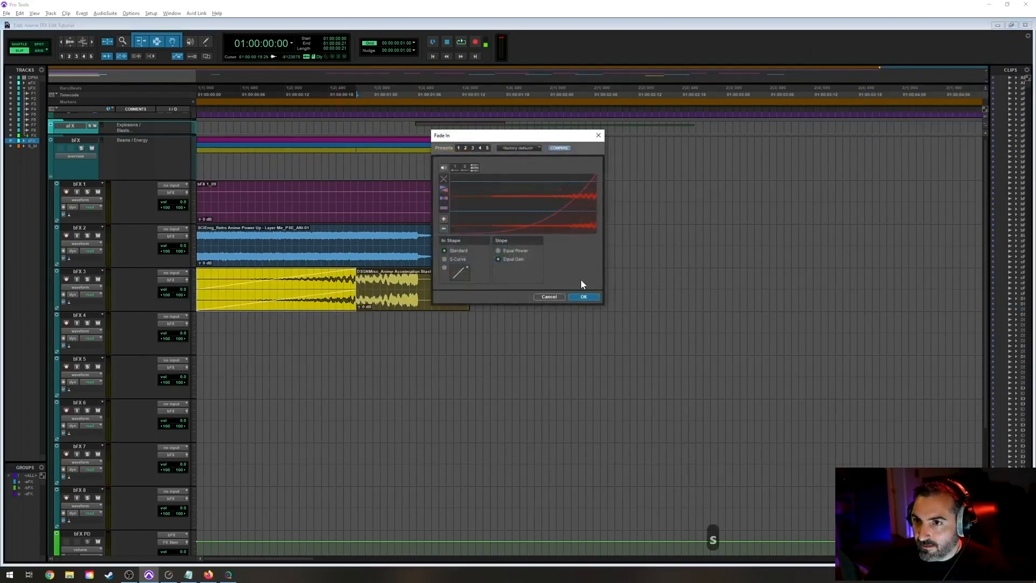
pyautogui.click(584, 296)
pyautogui.click(492, 289)
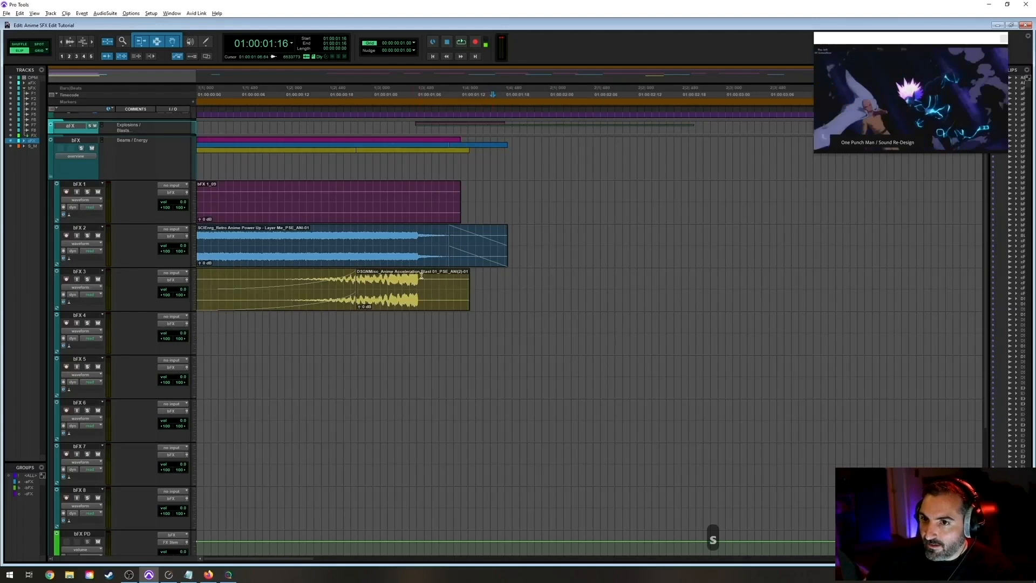
# Fade out the bFX 3 blast's tail after its peak and play the layered opening from the session start.
pyautogui.click(426, 277)
pyautogui.press('g')
pyautogui.click(504, 286)
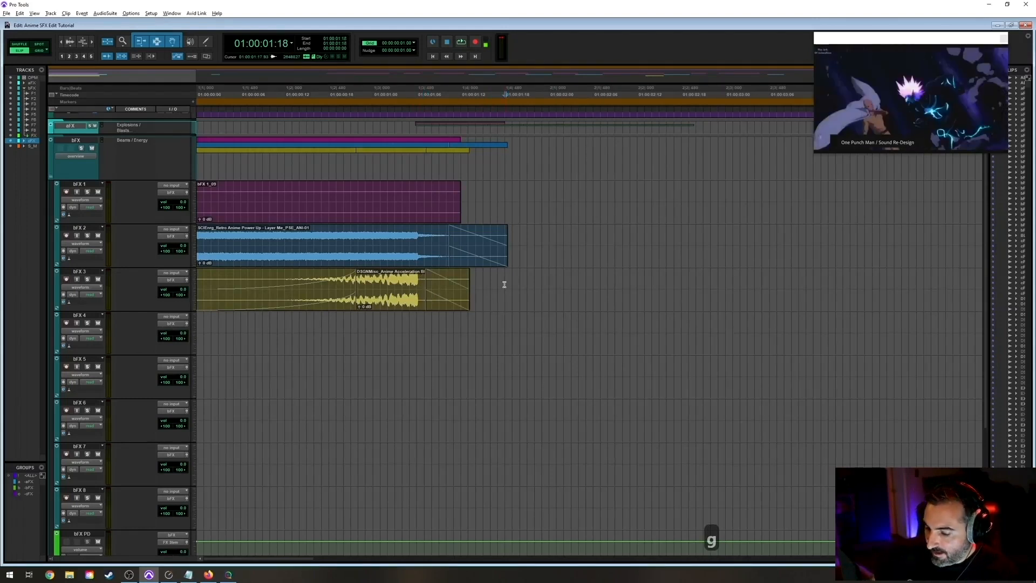
pyautogui.press('Return')
pyautogui.press('space')
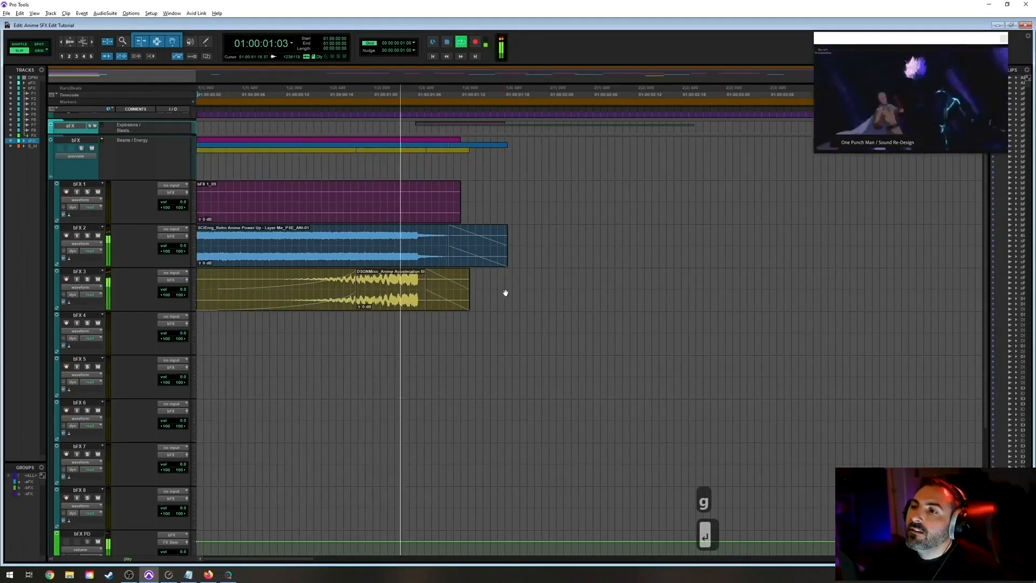
pyautogui.press('r')
pyautogui.press('space')
# Lower the clip gain of the power-up on bFX 2, checking it from the session start, and save the session.
pyautogui.click(270, 265)
pyautogui.scroll(-7, 284, 262)
pyautogui.scroll(-4, 288, 263)
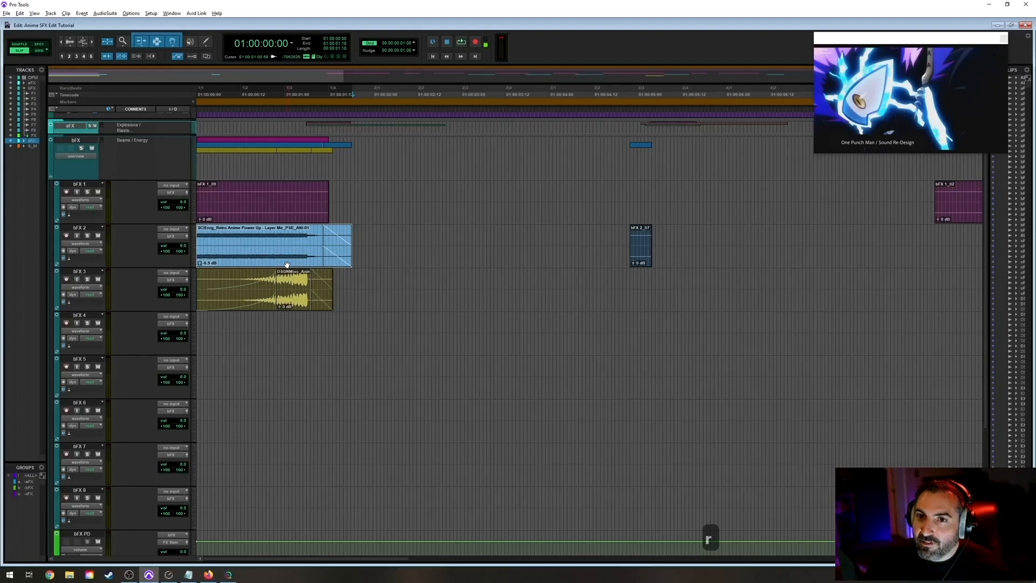
pyautogui.press('space')
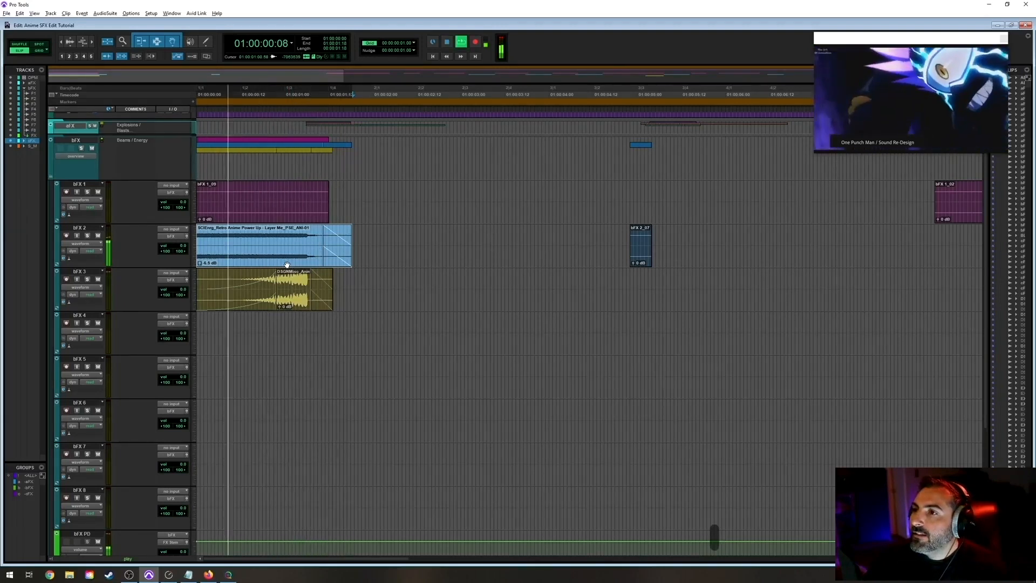
pyautogui.press('Return')
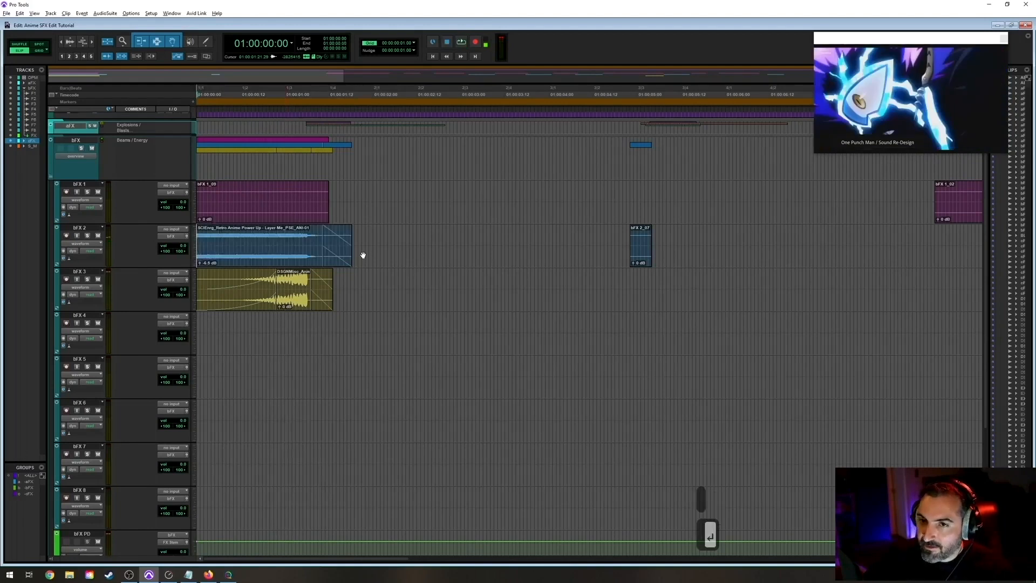
pyautogui.press('space')
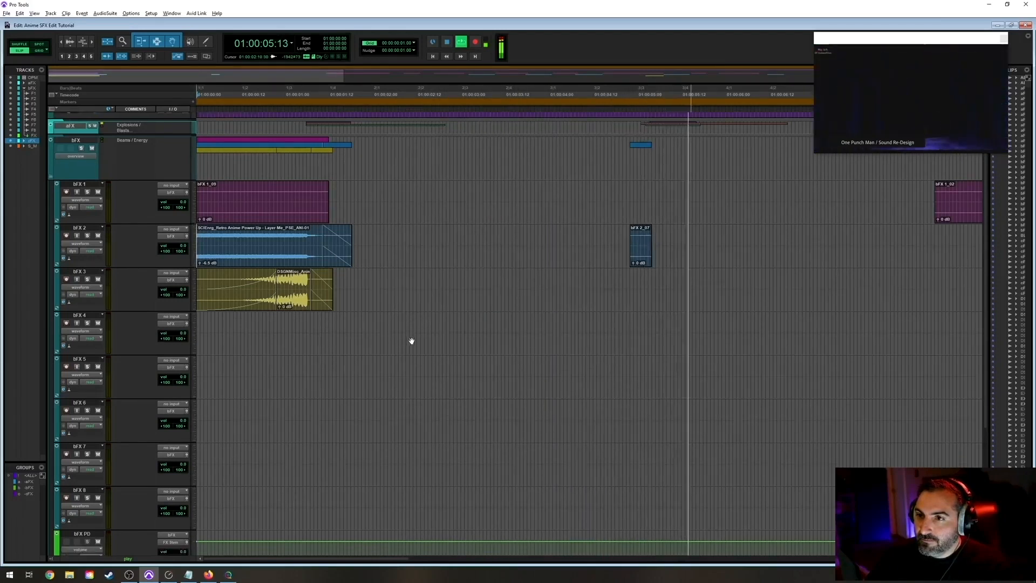
pyautogui.press('space')
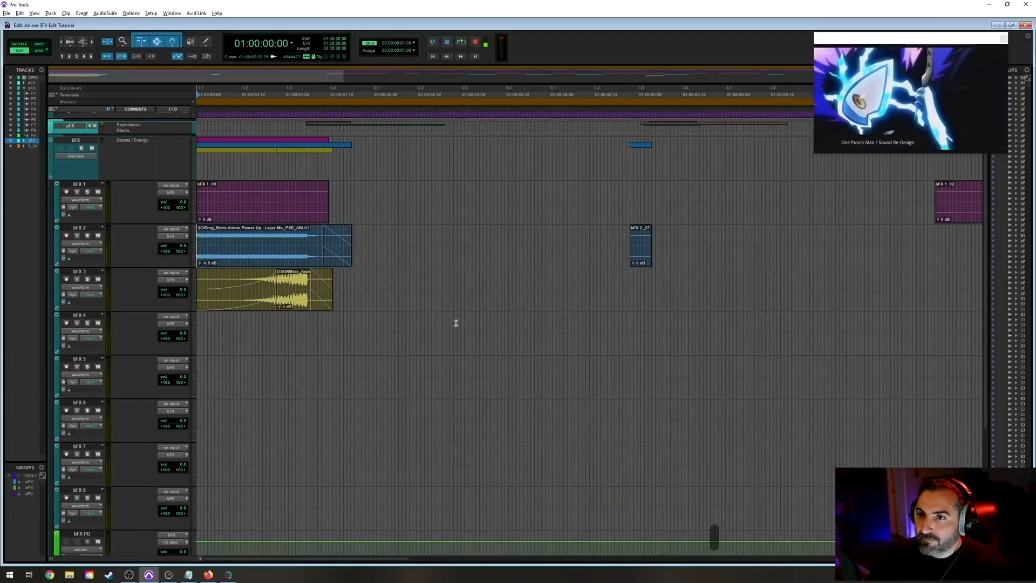
pyautogui.hotkey('ctrl', 's')
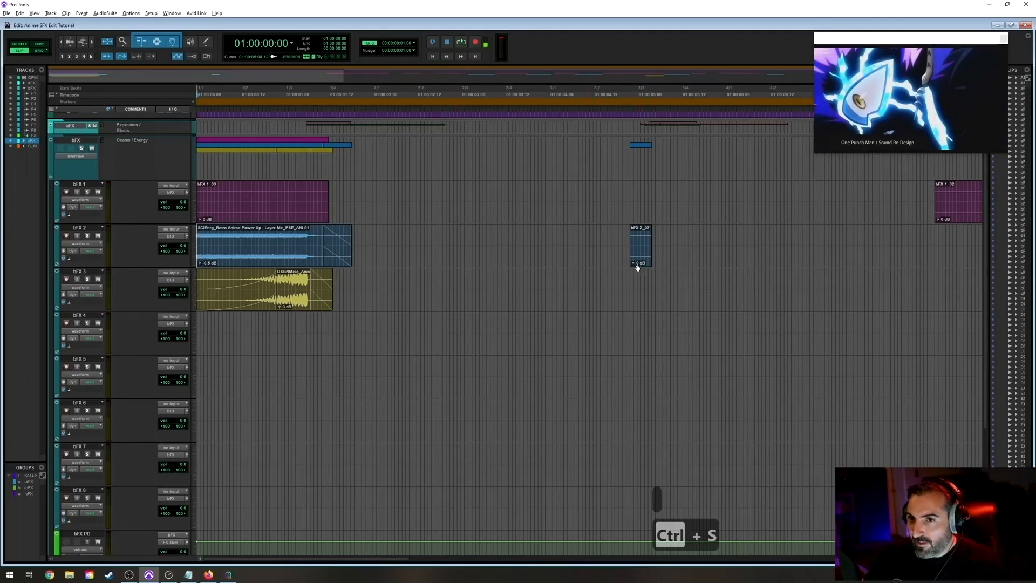
# Play the picture across the short bFX 2 cue clip at 01:00:04:22 and examine its timing.
pyautogui.click(625, 246)
pyautogui.press('space')
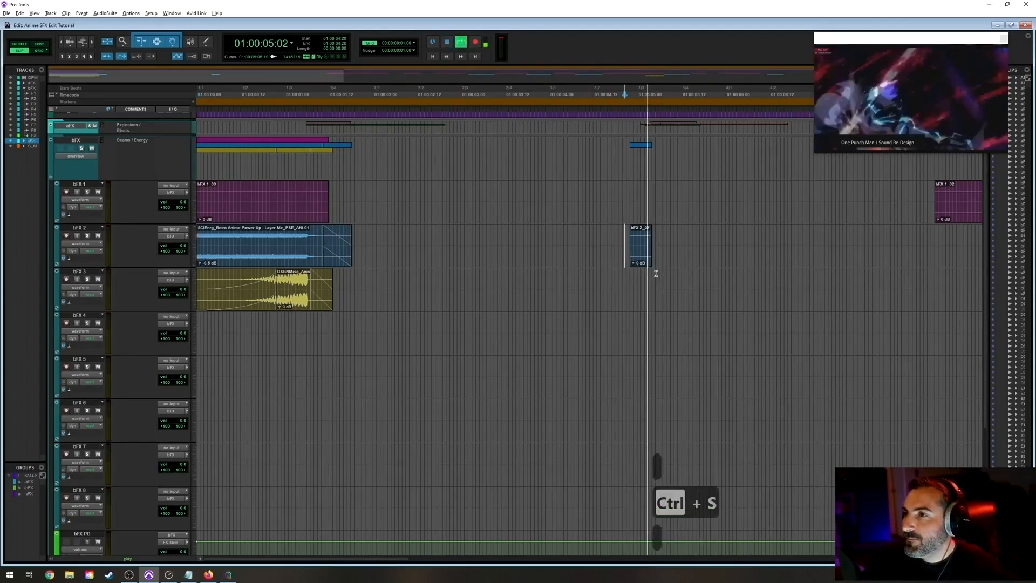
pyautogui.press('space')
pyautogui.click(633, 254)
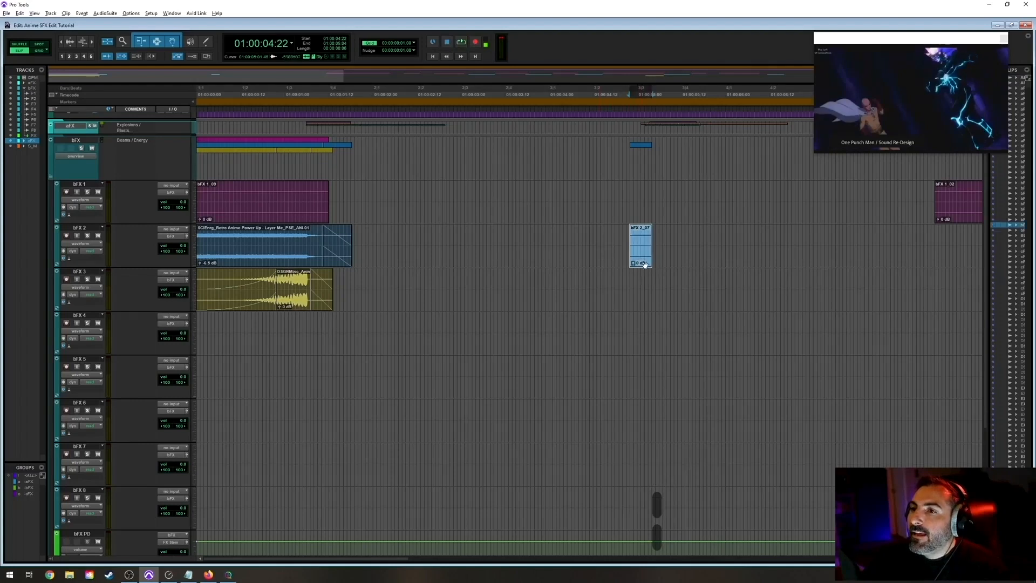
pyautogui.press('t')
pyautogui.press('t')
pyautogui.press('r')
pyautogui.press('r')
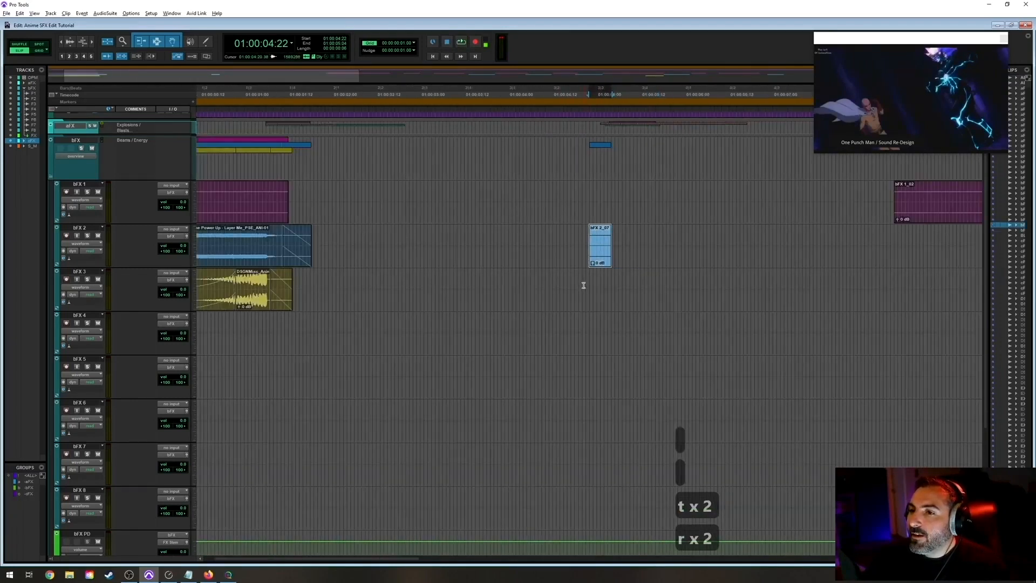
# Set the insertion point on bFX 3 at 01:00:04:21, just ahead of the short bFX 2 cue clip.
pyautogui.moveTo(538, 280); pyautogui.dragTo(591, 286)
pyautogui.click(574, 286)
pyautogui.moveTo(514, 287); pyautogui.dragTo(551, 283)
pyautogui.click(588, 289)
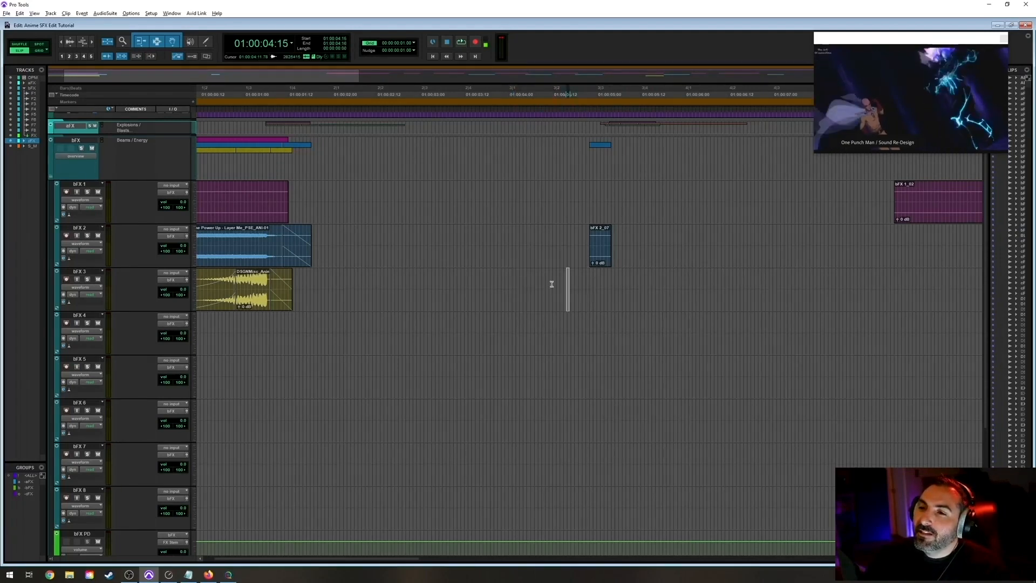
pyautogui.click(603, 265)
pyautogui.press('space')
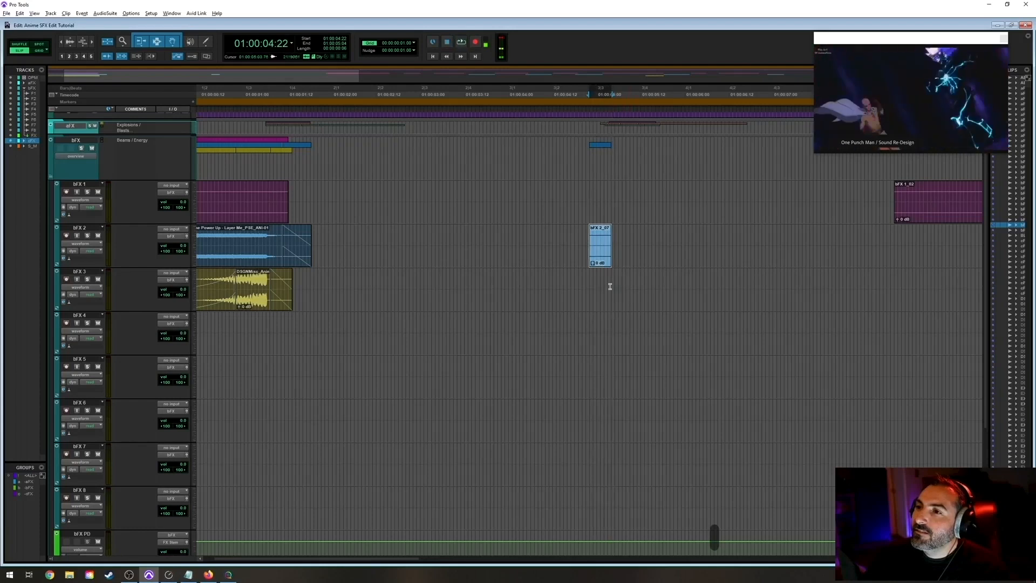
pyautogui.click(567, 283)
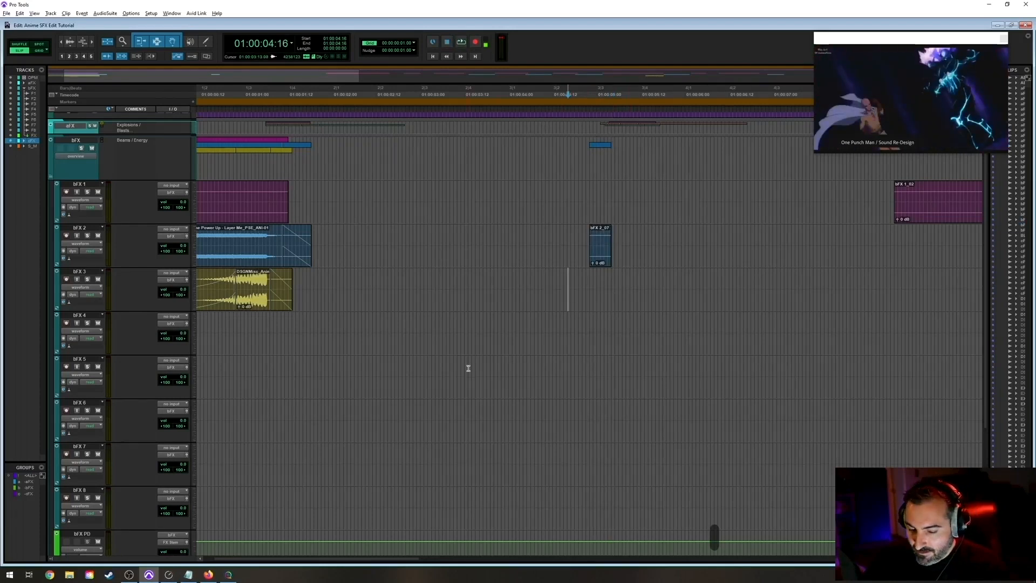
pyautogui.click(588, 281)
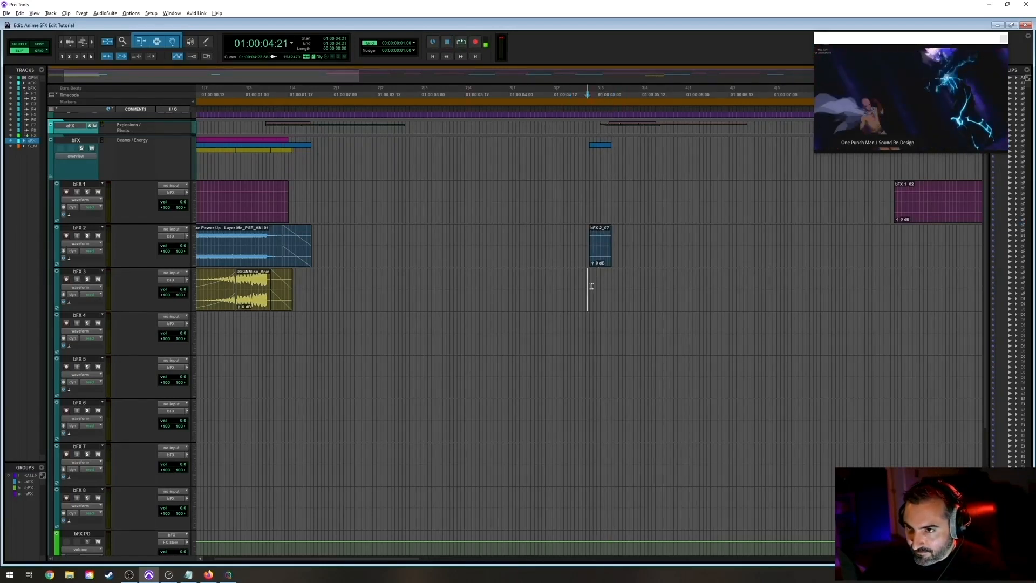
# Switch to SoundQ and audition Anime Acceleration Blast 02 to 04, trying Blast 03 at 72.1 % speed before restoring 100 %.
pyautogui.hotkey('alt', 'Tab')
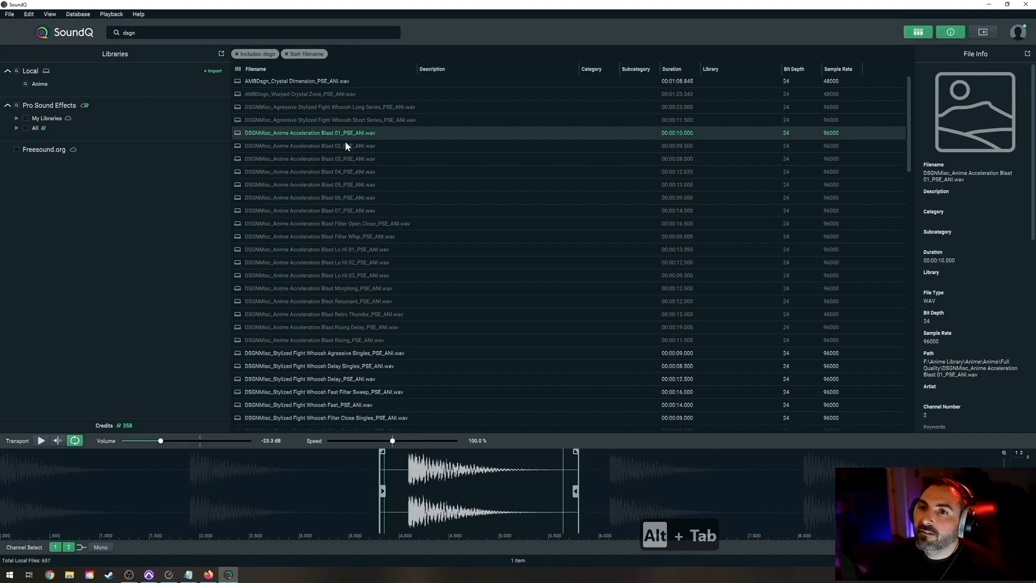
pyautogui.press('Down')
pyautogui.press('Down')
pyautogui.press('Down')
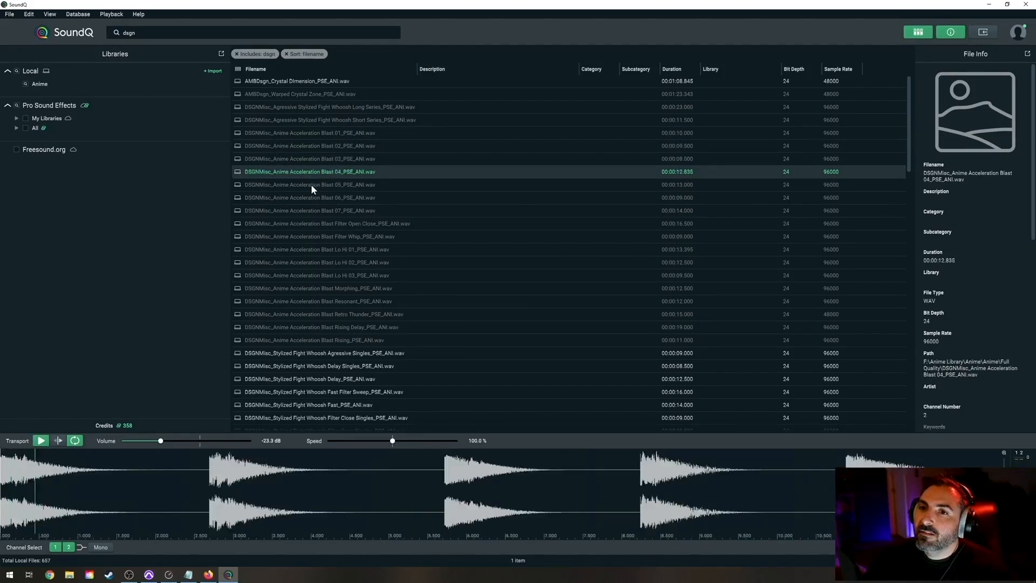
pyautogui.click(317, 161)
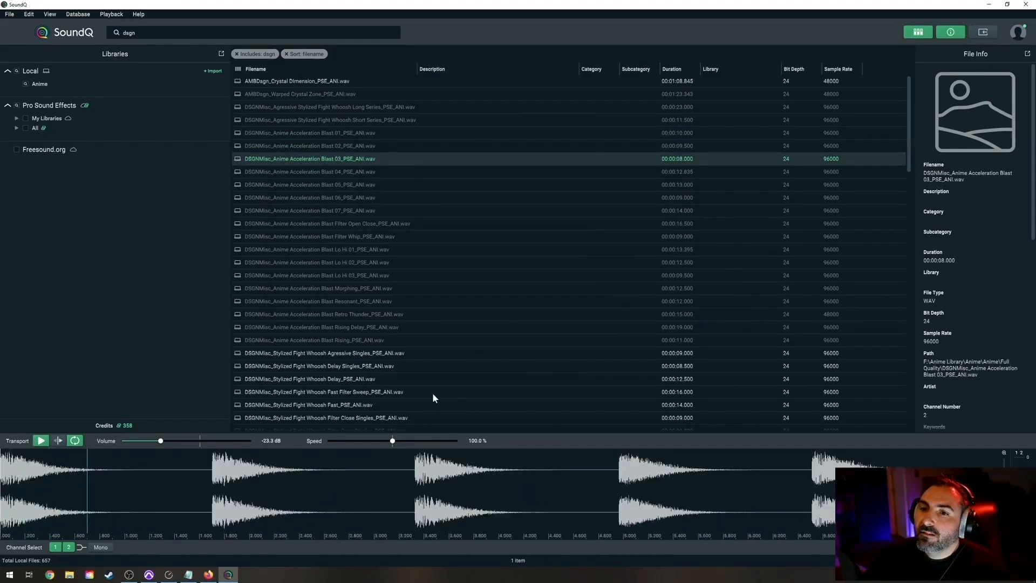
pyautogui.press('space')
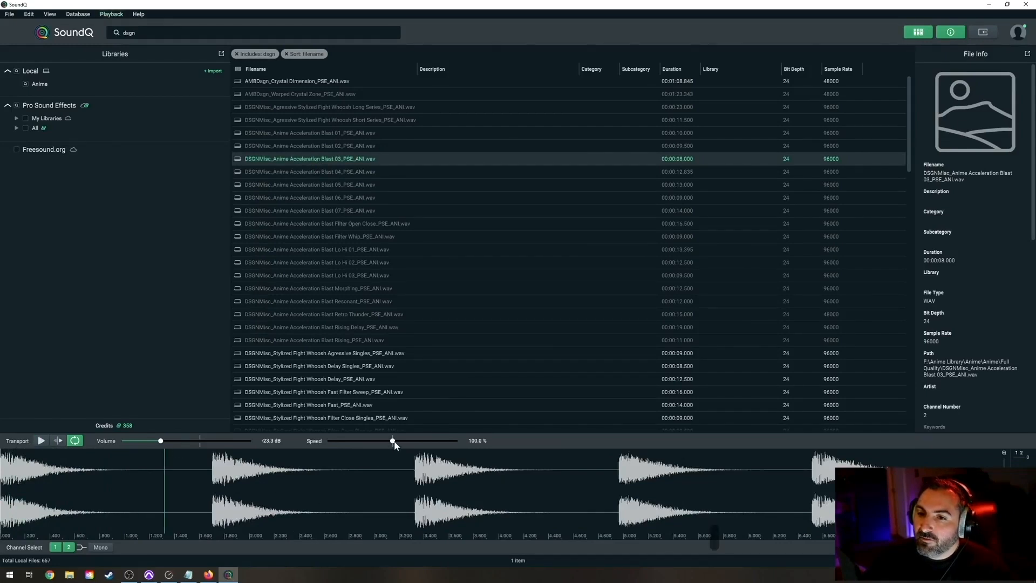
pyautogui.press('space')
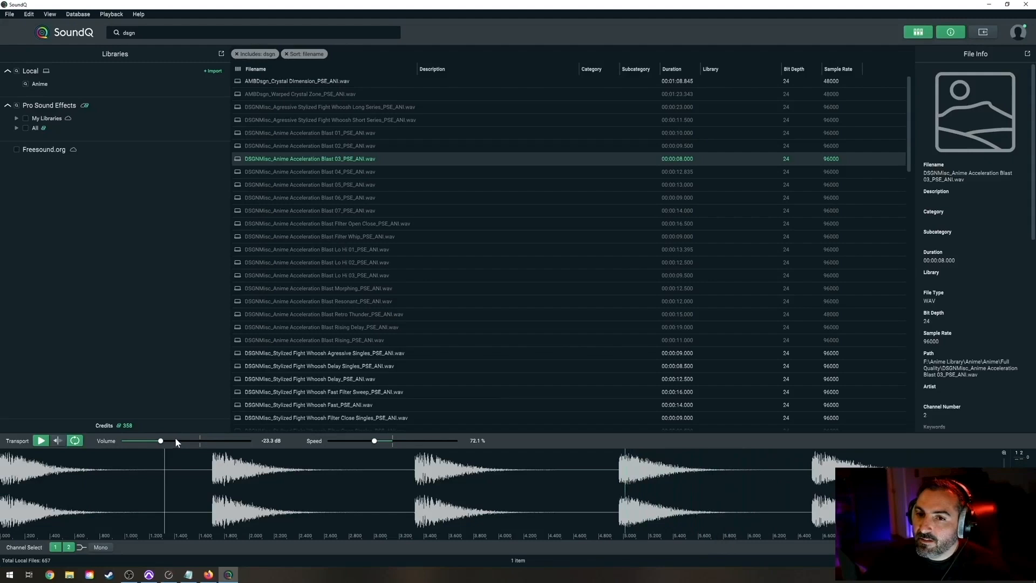
pyautogui.moveTo(382, 441); pyautogui.dragTo(392, 441)
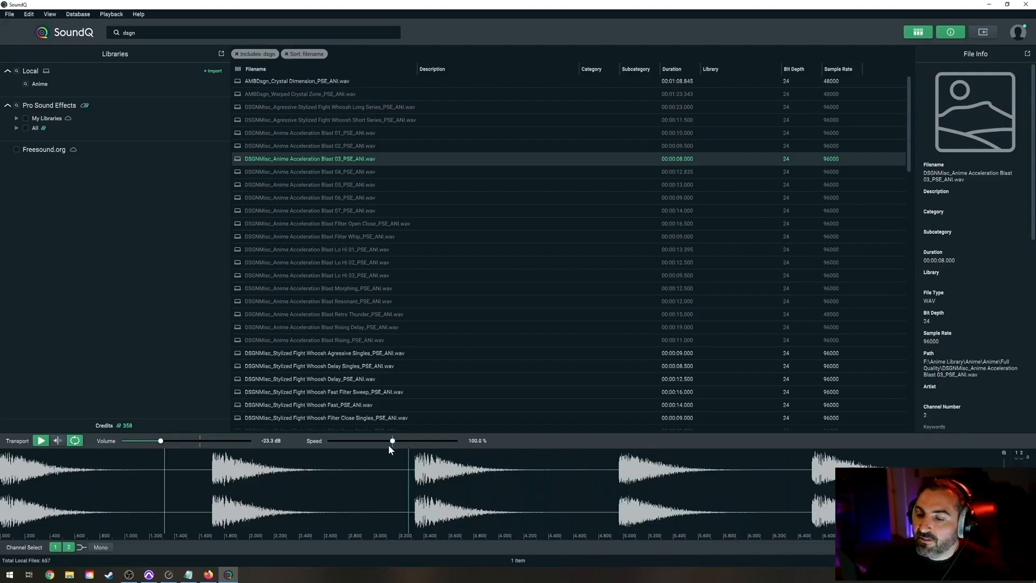
pyautogui.press('space')
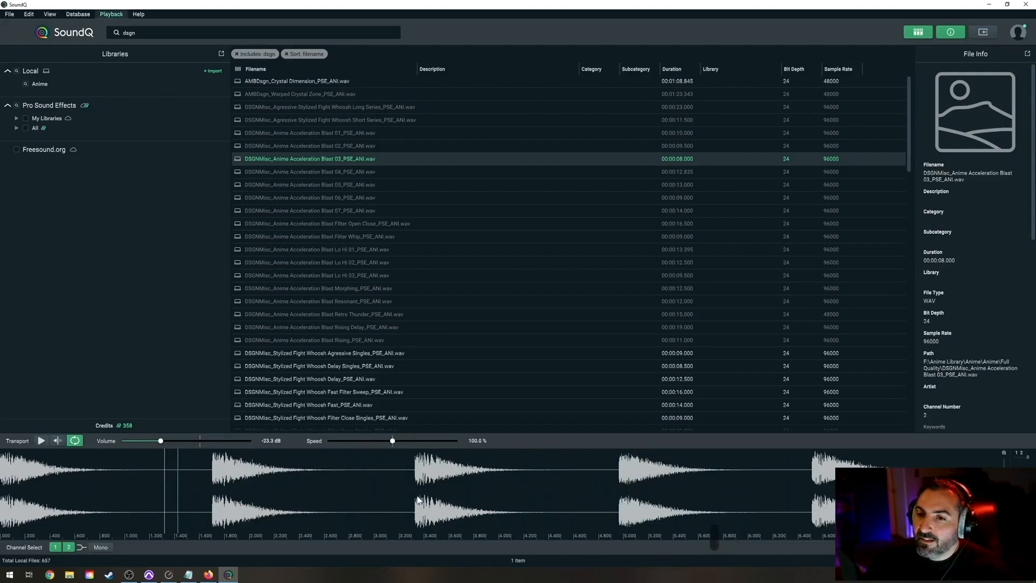
# Send the third hit of Anime Acceleration Blast 03, reversed, to bFX 3 and move the clip earlier, across the short bFX 2 cue.
pyautogui.moveTo(564, 473); pyautogui.dragTo(399, 473)
pyautogui.press('s')
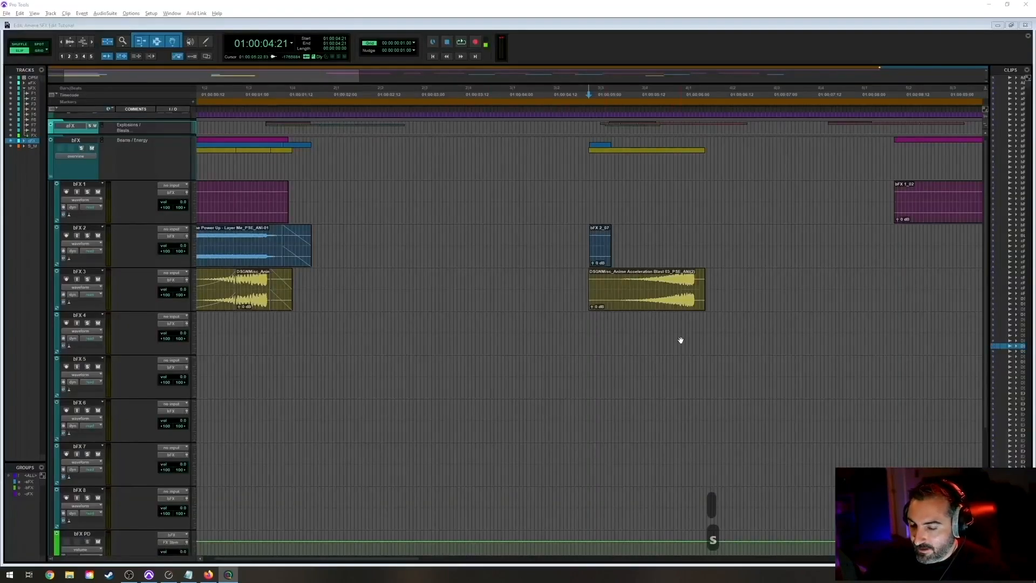
pyautogui.moveTo(655, 306); pyautogui.dragTo(593, 306)
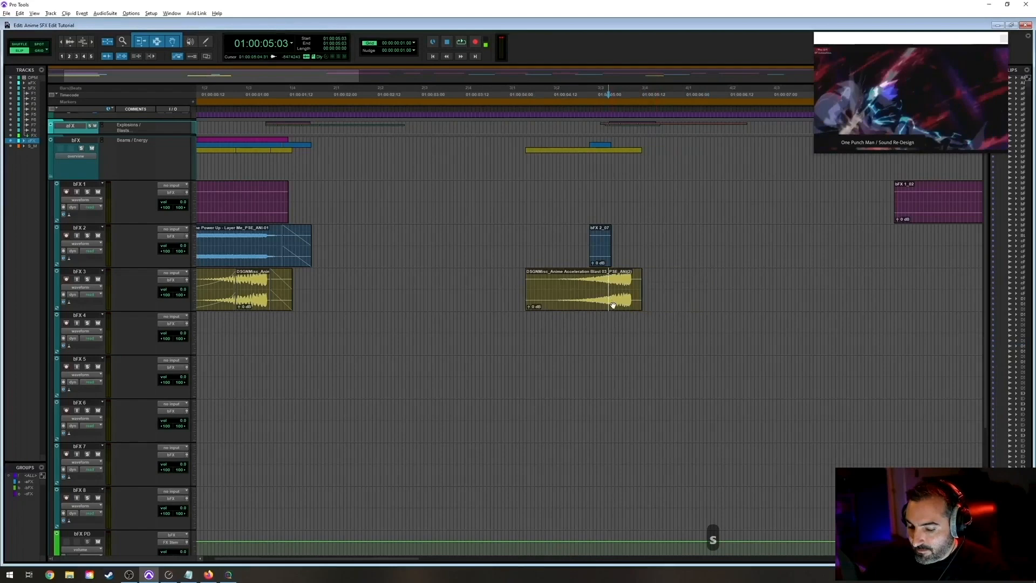
# Move the new bFX 3 blast clip closer to the bFX 2 cue's start and trim off its quiet lead-in.
pyautogui.press('t')
pyautogui.press('t')
pyautogui.press('t')
pyautogui.click(692, 303)
pyautogui.press('r')
pyautogui.press('r')
pyautogui.press('r')
pyautogui.moveTo(500, 284); pyautogui.dragTo(564, 300)
pyautogui.click(576, 334)
# Align the end of the new blast's waveform on bFX 3 exactly with the start of the bFX 2 cue at 01:00:04:22.
pyautogui.press('t')
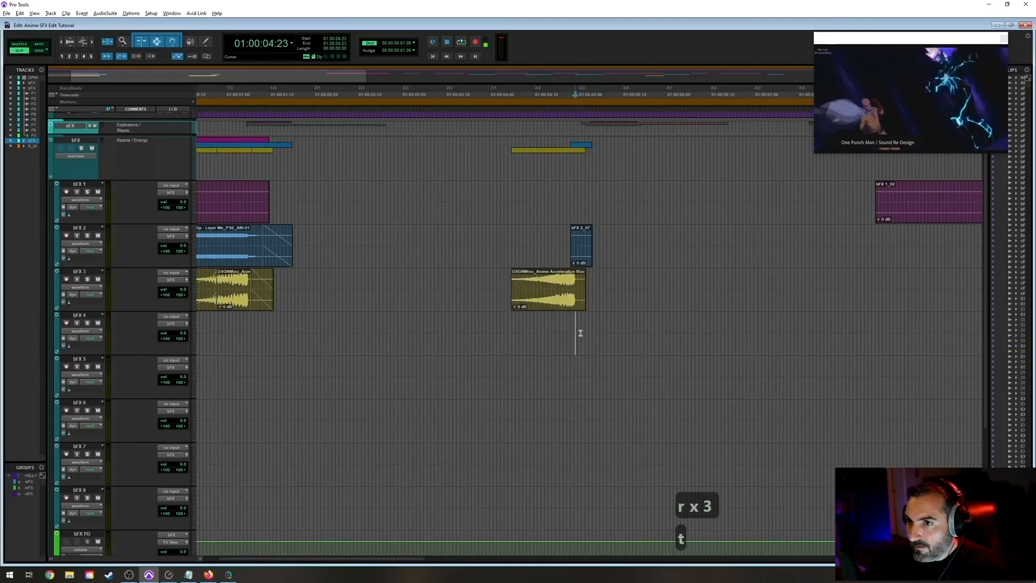
pyautogui.press('t')
pyautogui.press('t')
pyautogui.press('t')
pyautogui.click(594, 296)
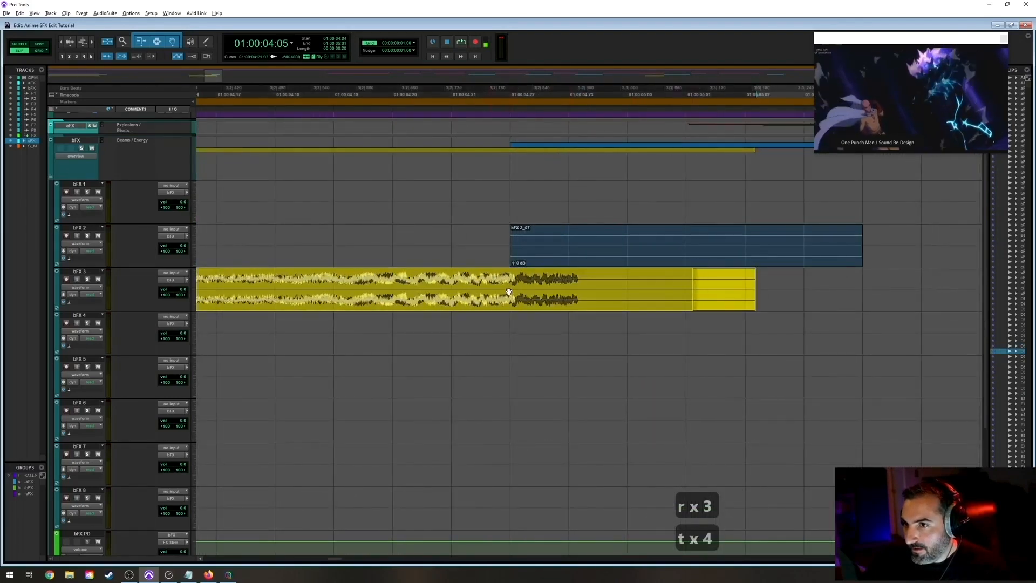
pyautogui.click(508, 292)
pyautogui.press('t')
pyautogui.press('t')
pyautogui.press('t')
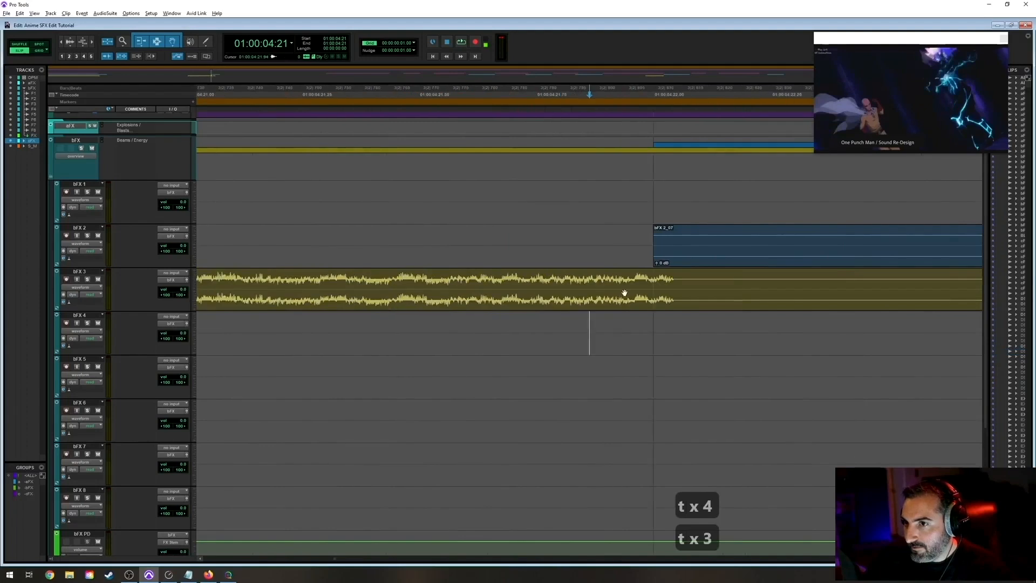
pyautogui.click(629, 303)
pyautogui.press('r')
pyautogui.press('r')
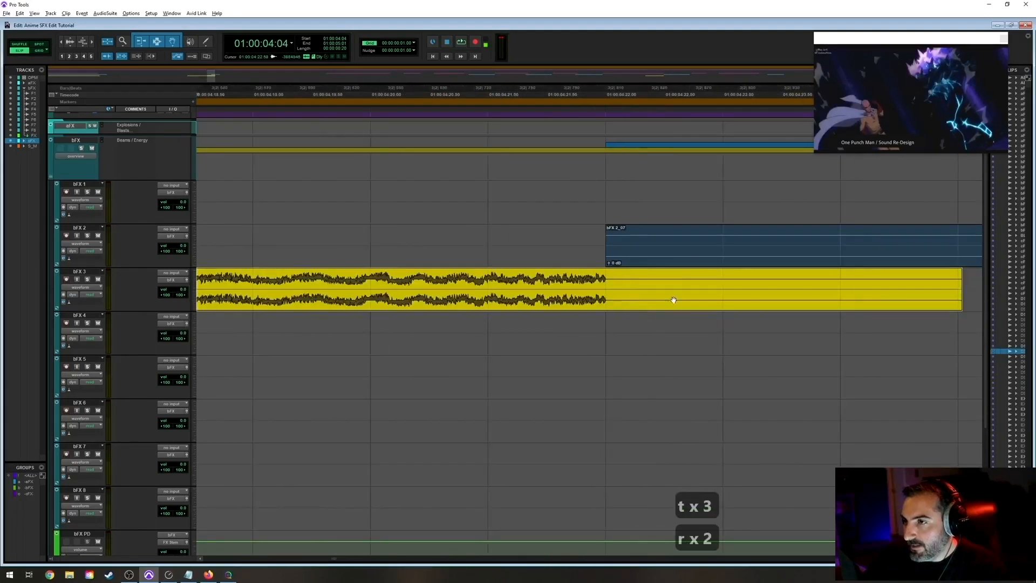
# Fade out the silent tail of the new bFX 3 blast clip and add a short fade-in at its start.
pyautogui.press('r')
pyautogui.press('r')
pyautogui.press('g')
pyautogui.press('r')
pyautogui.press('r')
pyautogui.press('r')
pyautogui.press('r')
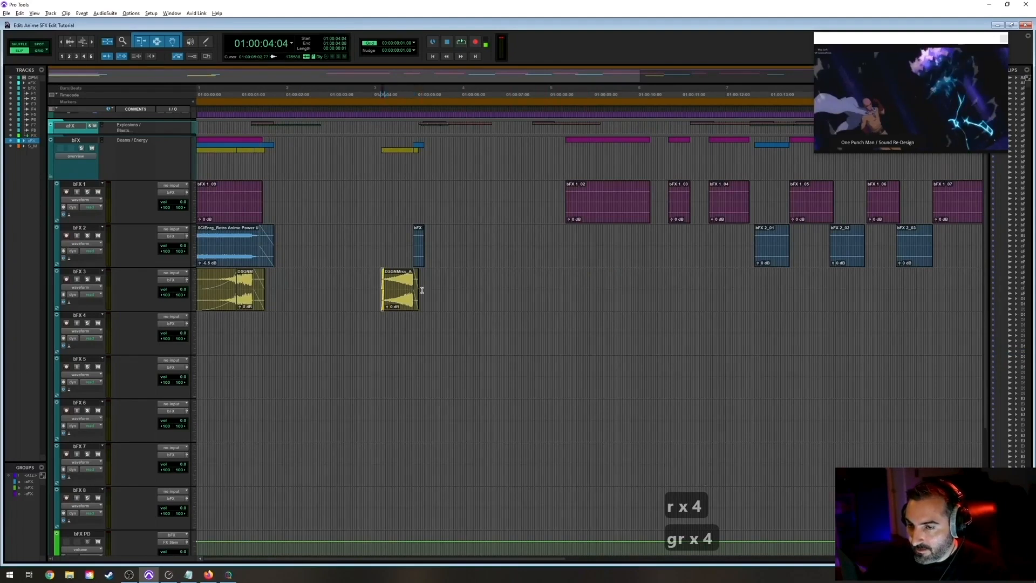
# Play back the reversed blast on bFX 3 leading into the short bFX 2 cue to check its timing against picture.
pyautogui.press('t')
pyautogui.press('t')
pyautogui.press('t')
pyautogui.click(574, 277)
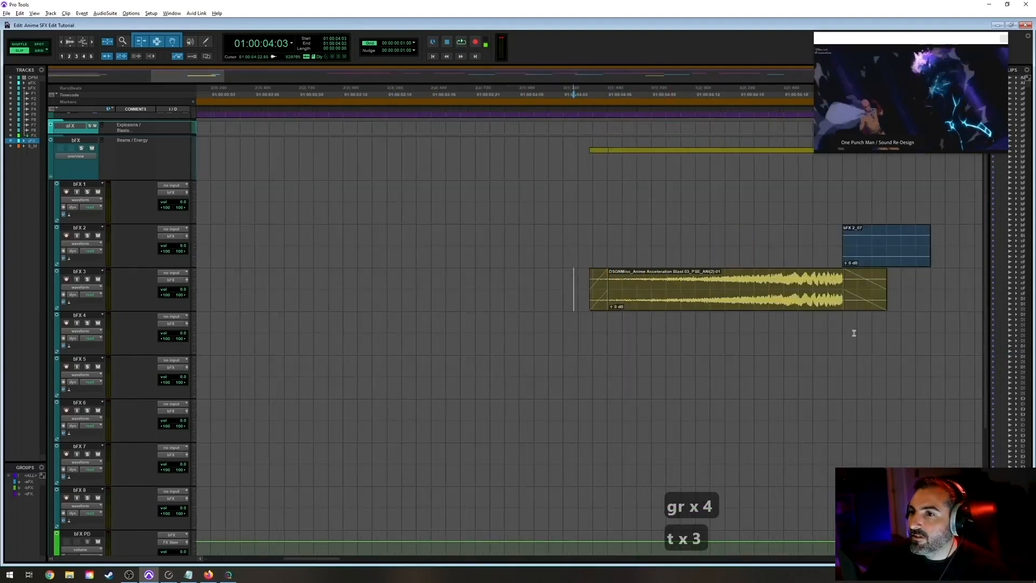
pyautogui.press('space')
pyautogui.press('r')
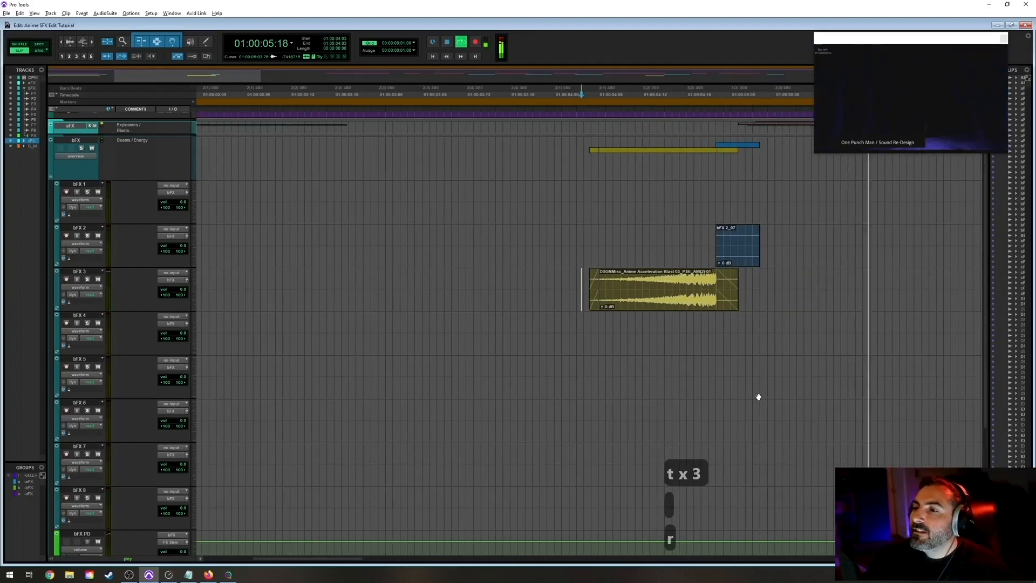
pyautogui.press('r')
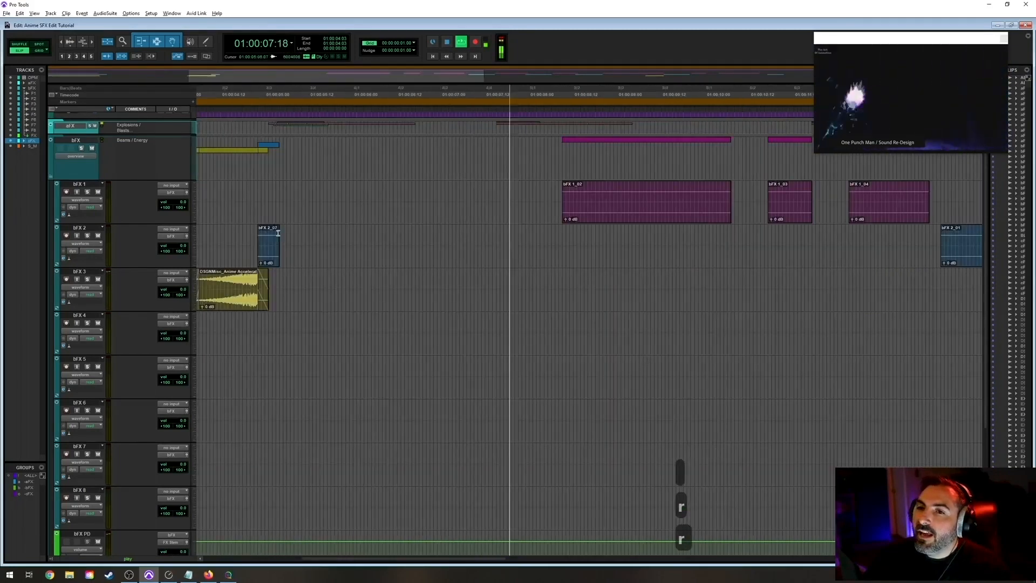
pyautogui.click(248, 236)
pyautogui.press('t')
pyautogui.press('t')
pyautogui.press('r')
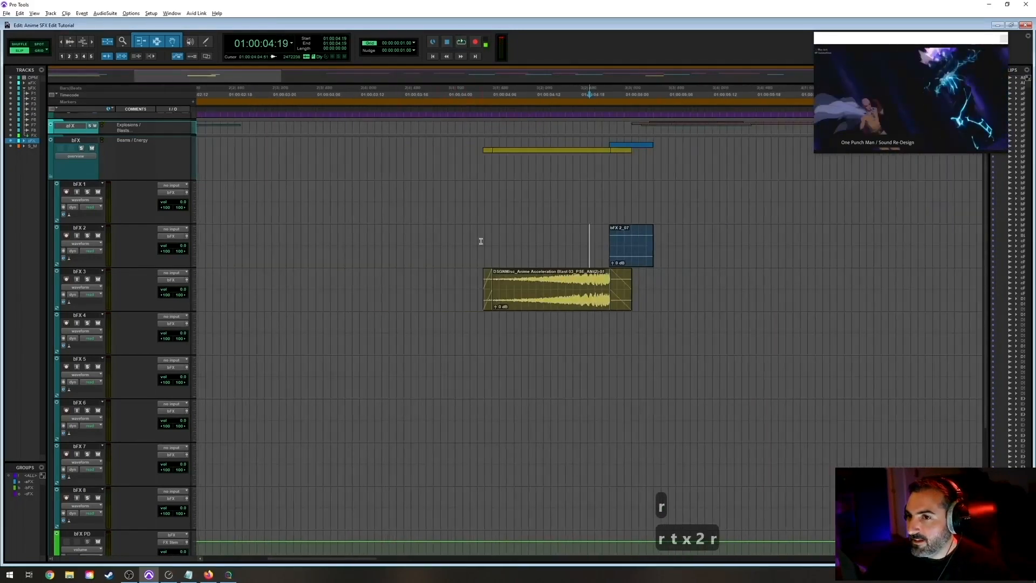
pyautogui.click(466, 238)
pyautogui.press('space')
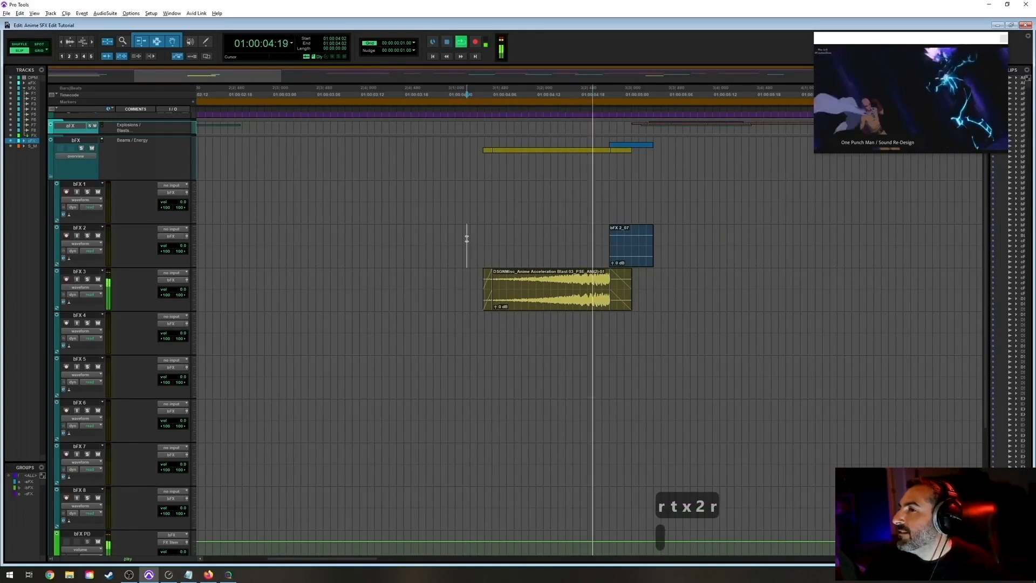
pyautogui.press('r')
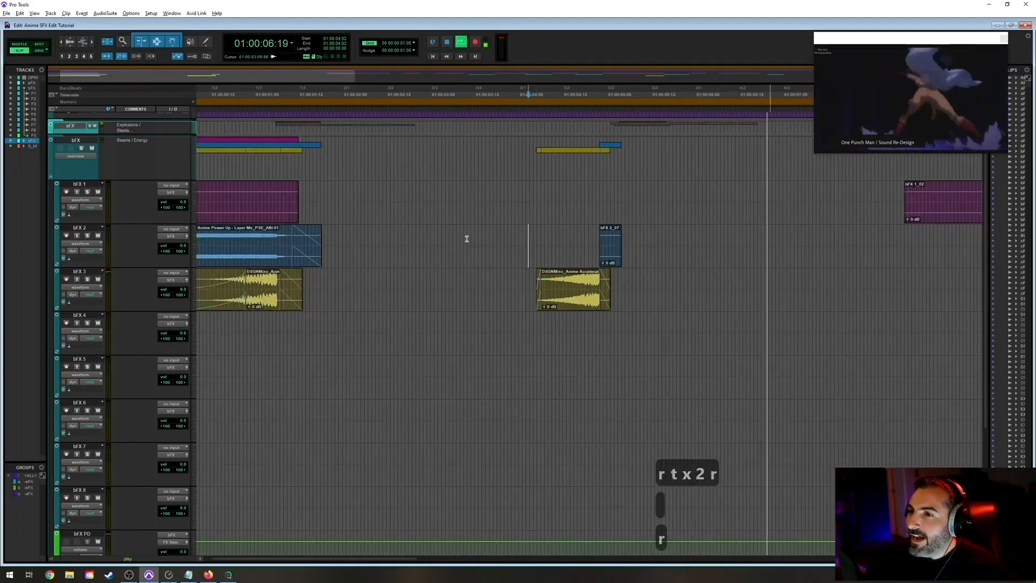
pyautogui.press('space')
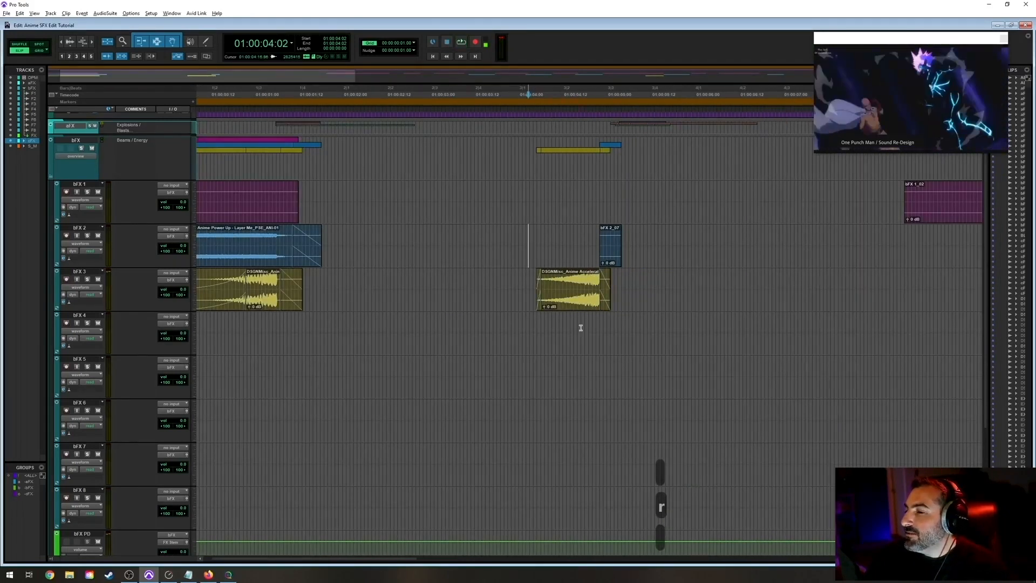
# Lower the clip gain of the reversed blast on bFX 3 to -3.5 dB.
pyautogui.click(535, 232)
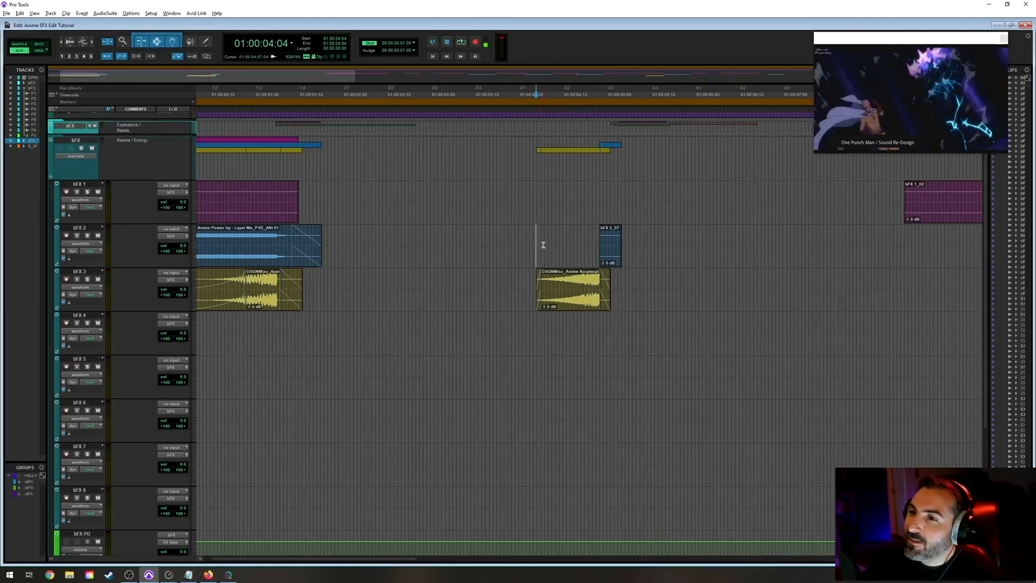
pyautogui.click(571, 308)
pyautogui.scroll(-5, 570, 312)
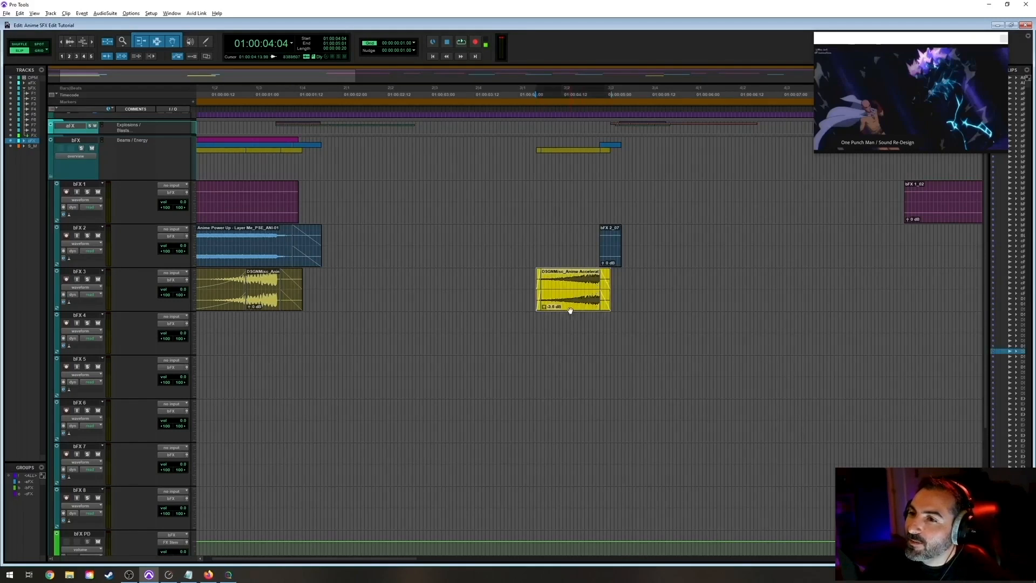
# Fade in the bFX 3 blast clip from its start to about its middle, audition the result and save the session.
pyautogui.click(573, 279)
pyautogui.press('d')
pyautogui.click(530, 276)
pyautogui.press('space')
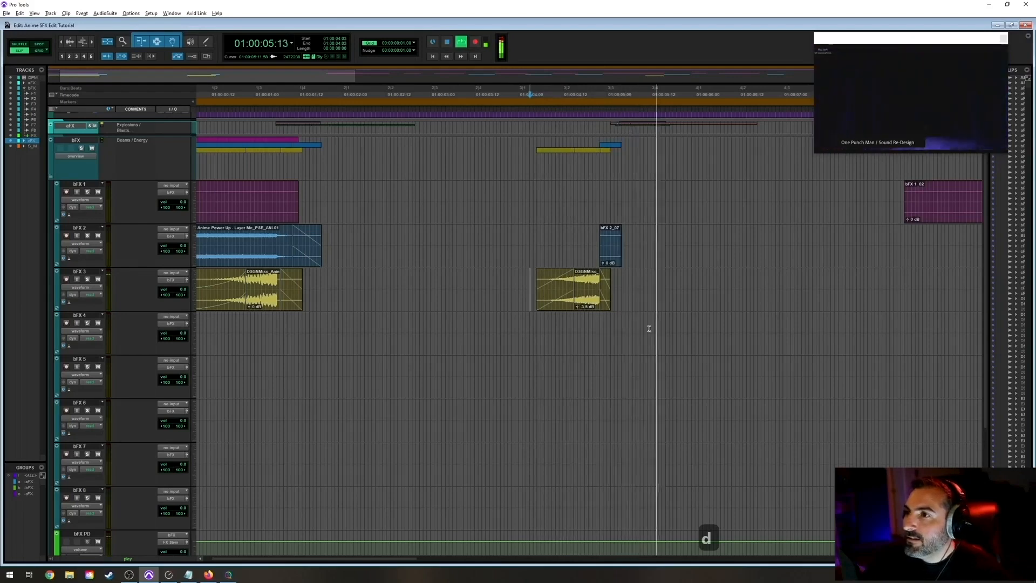
pyautogui.press('space')
pyautogui.hotkey('ctrl', 's')
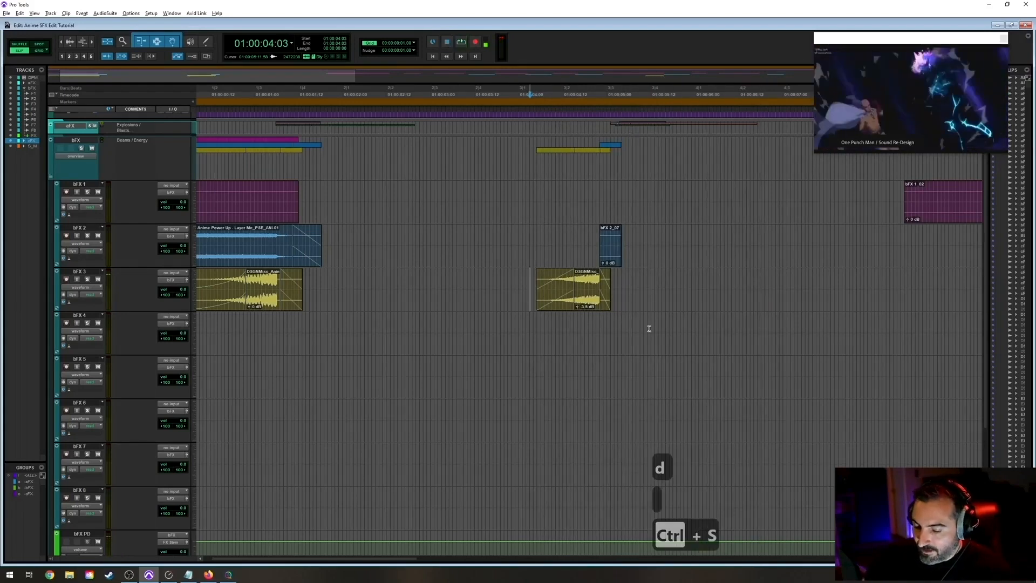
# Review the softened bFX 3 blast in context and play on through the scene to the next beam and energy cues.
pyautogui.press('r')
pyautogui.press('t')
pyautogui.press('r')
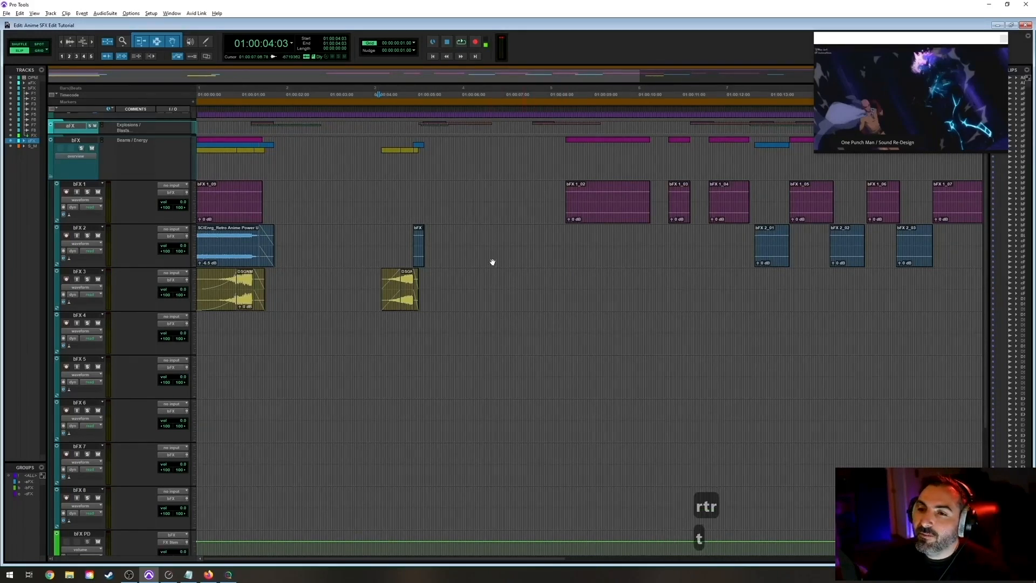
pyautogui.press('t')
pyautogui.press('t')
pyautogui.press('r')
pyautogui.press('t')
pyautogui.press('t')
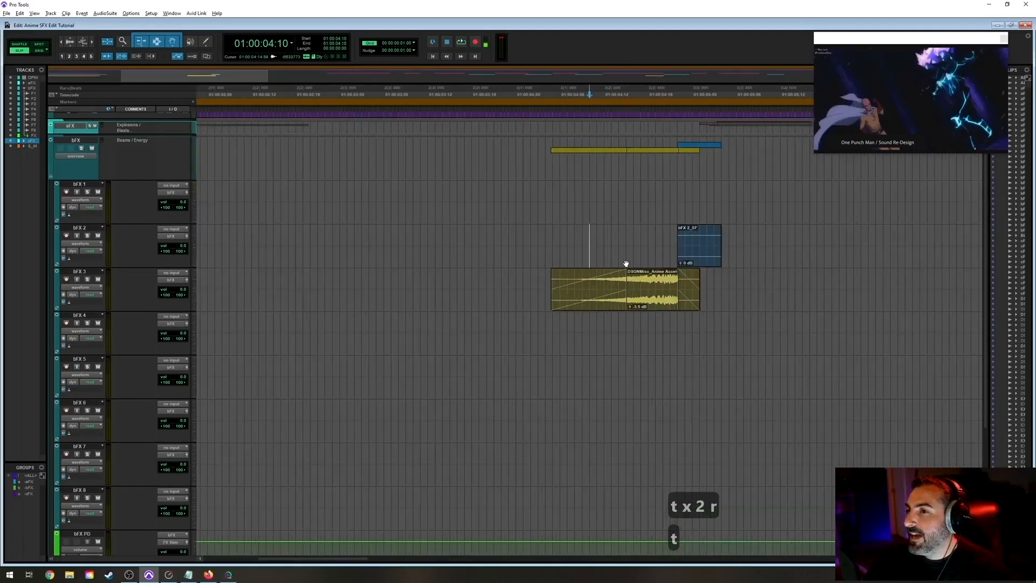
pyautogui.press('r')
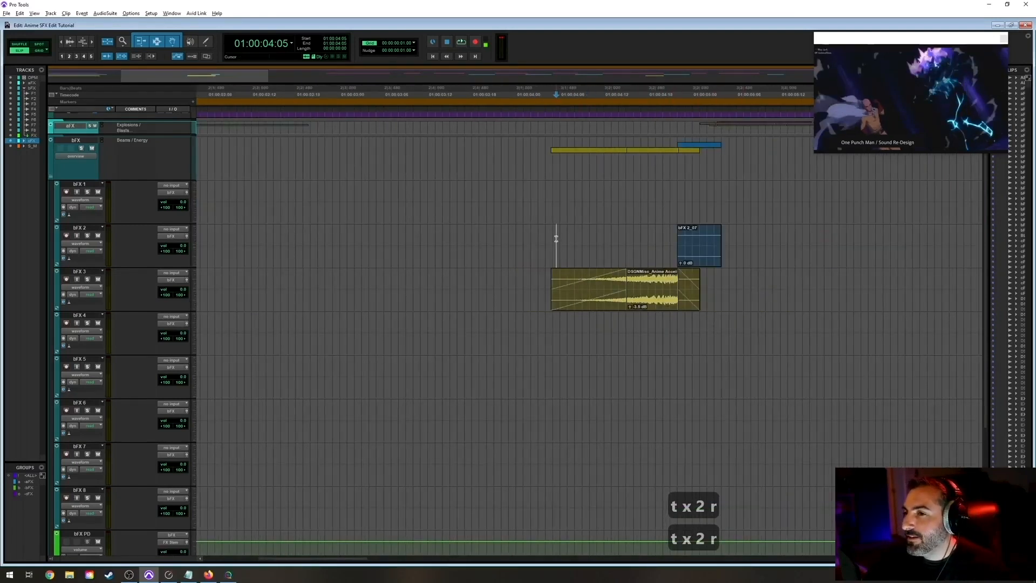
pyautogui.press('space')
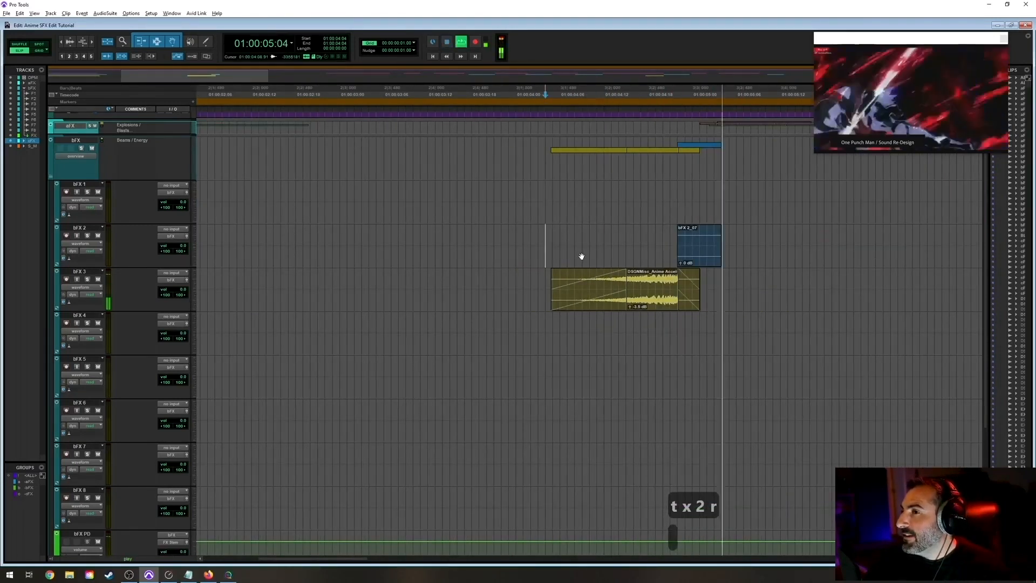
pyautogui.press('space')
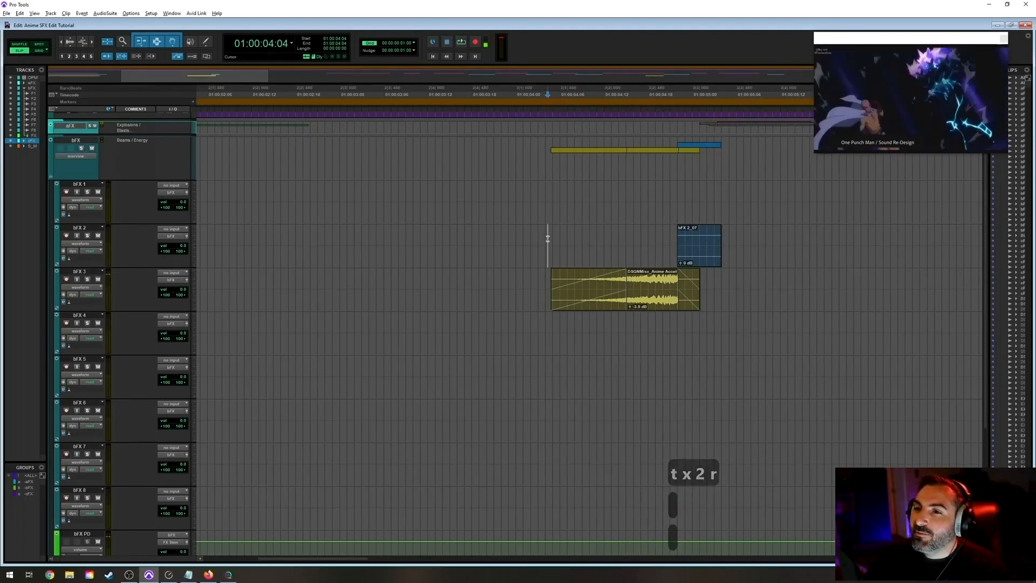
pyautogui.press('space')
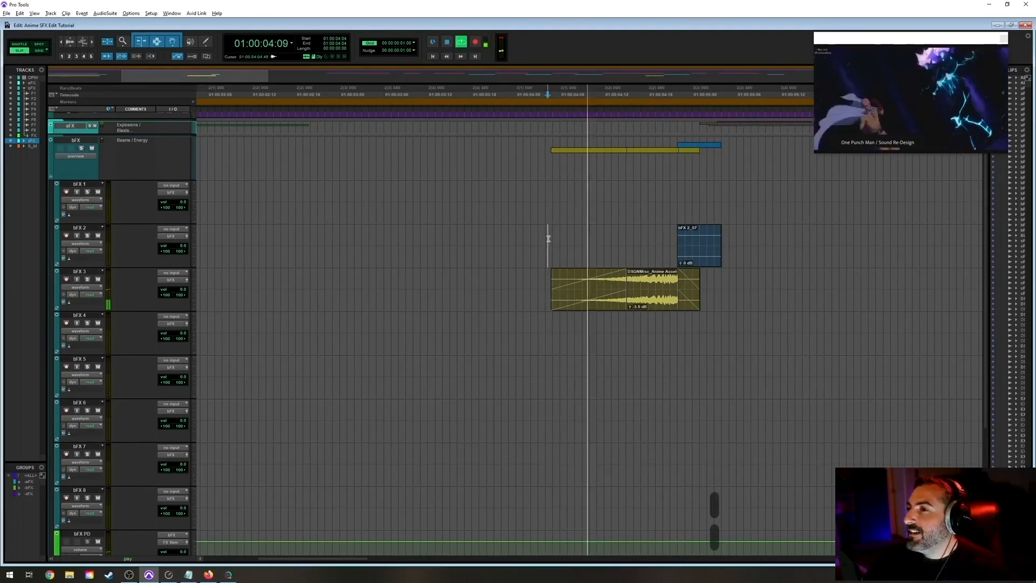
pyautogui.press('r')
pyautogui.press('r')
pyautogui.press('r')
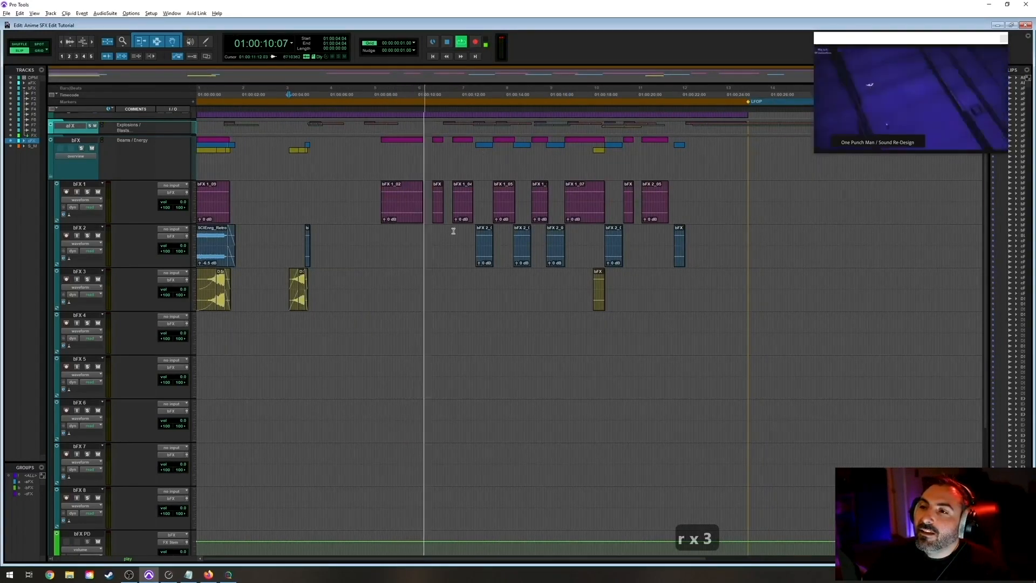
pyautogui.press('space')
# Select the empty bFX 1_02 cue starting at 01:00:08:09 as the next one to fill and play its section.
pyautogui.click(409, 222)
pyautogui.press('t')
pyautogui.press('t')
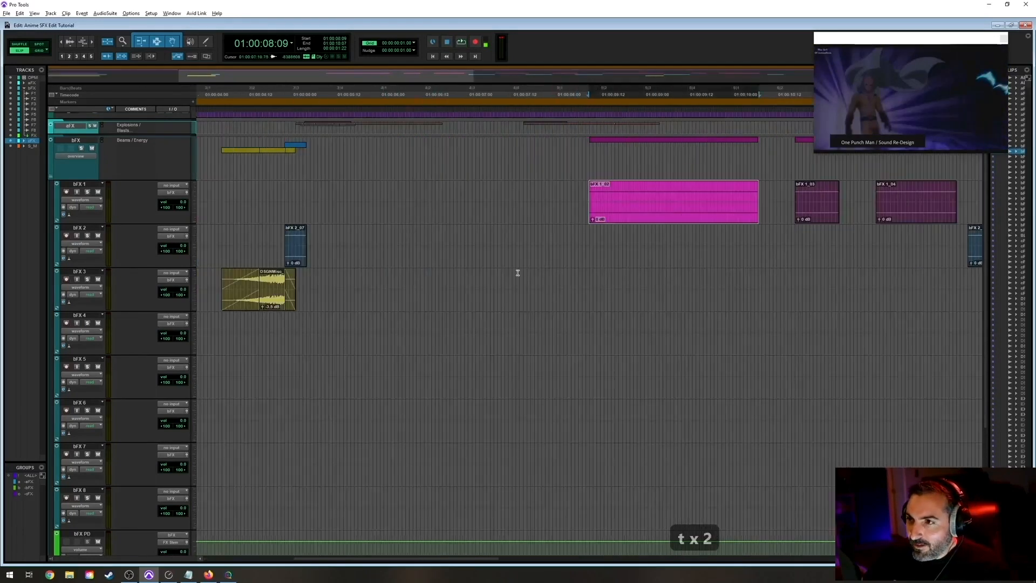
pyautogui.press('r')
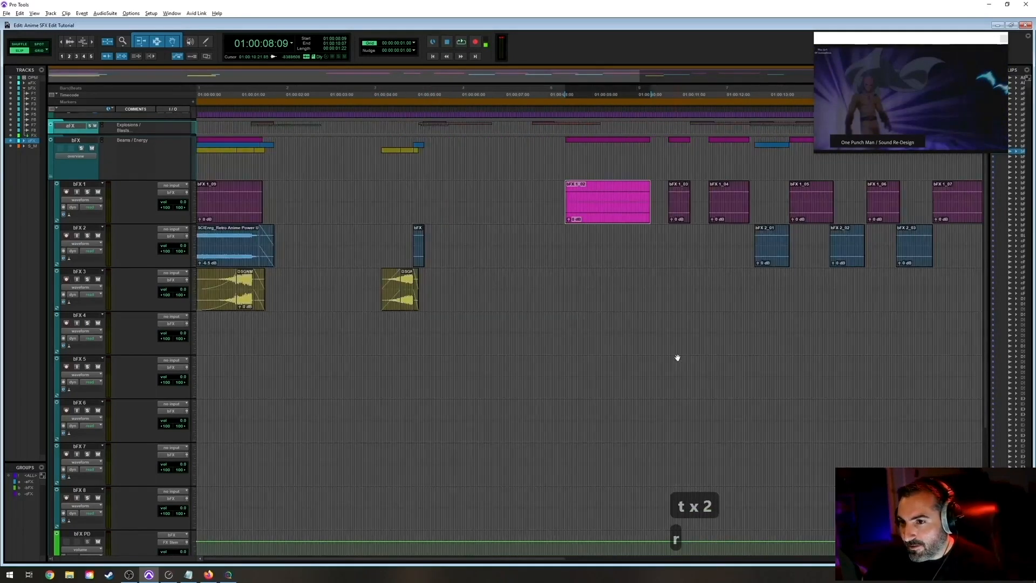
pyautogui.press('space')
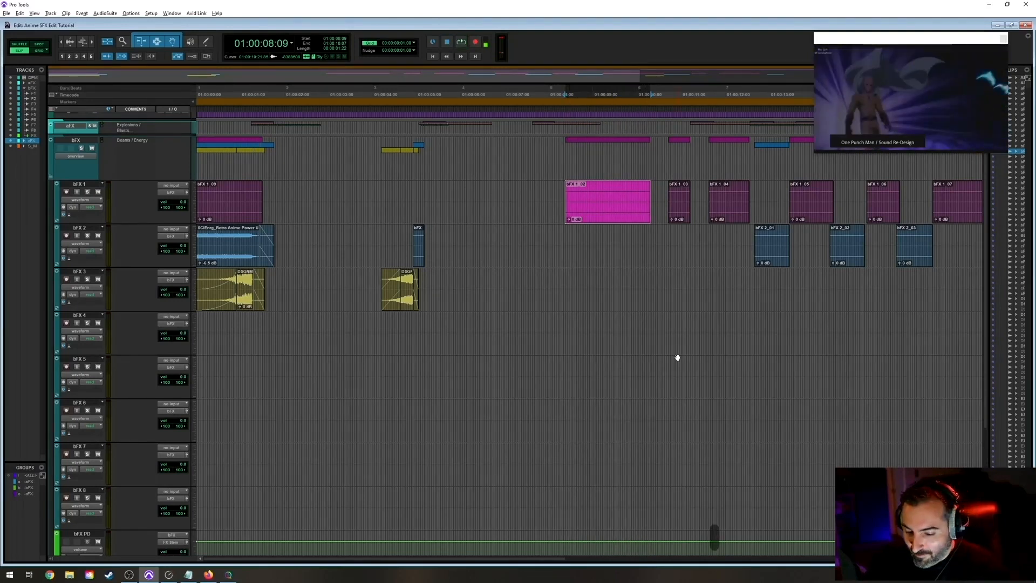
# Switch to SoundQ, search the library for "ss" and browse to the Retro Anime SS Power Up files.
pyautogui.hotkey('alt', 'Tab')
pyautogui.hotkey('ctrl', 'f')
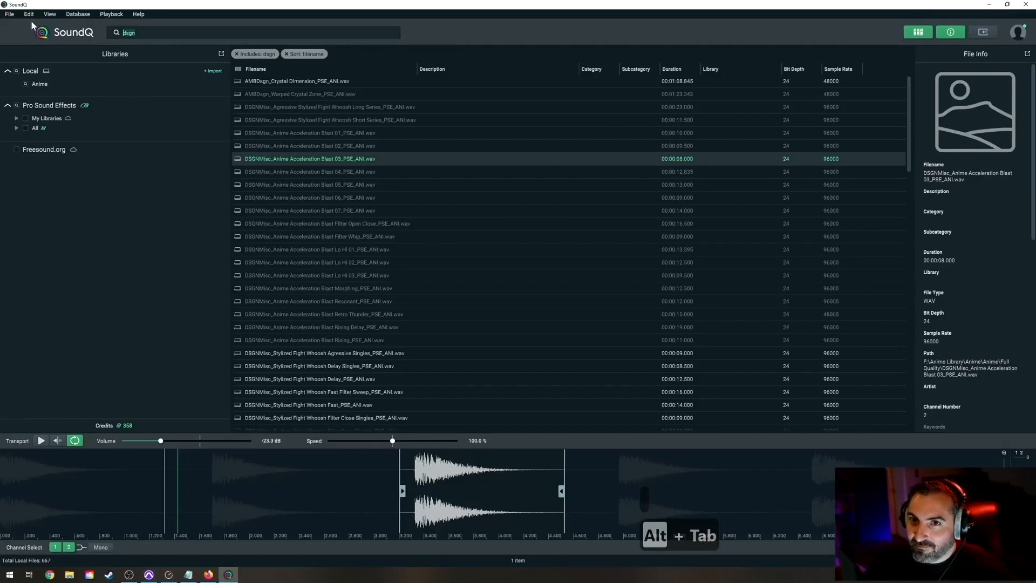
pyautogui.write('ss')
pyautogui.press('Return')
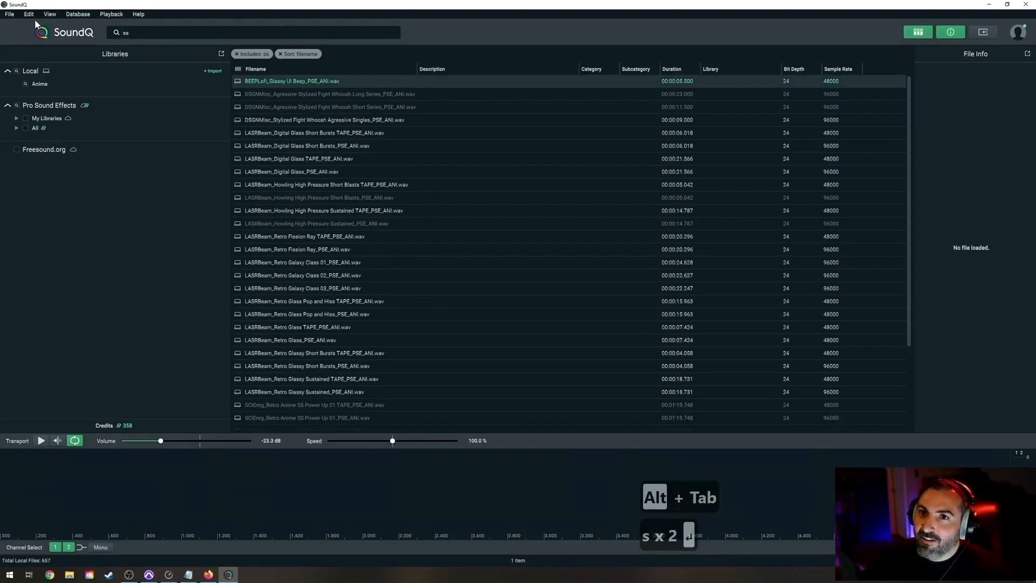
pyautogui.scroll(-3, 384, 215)
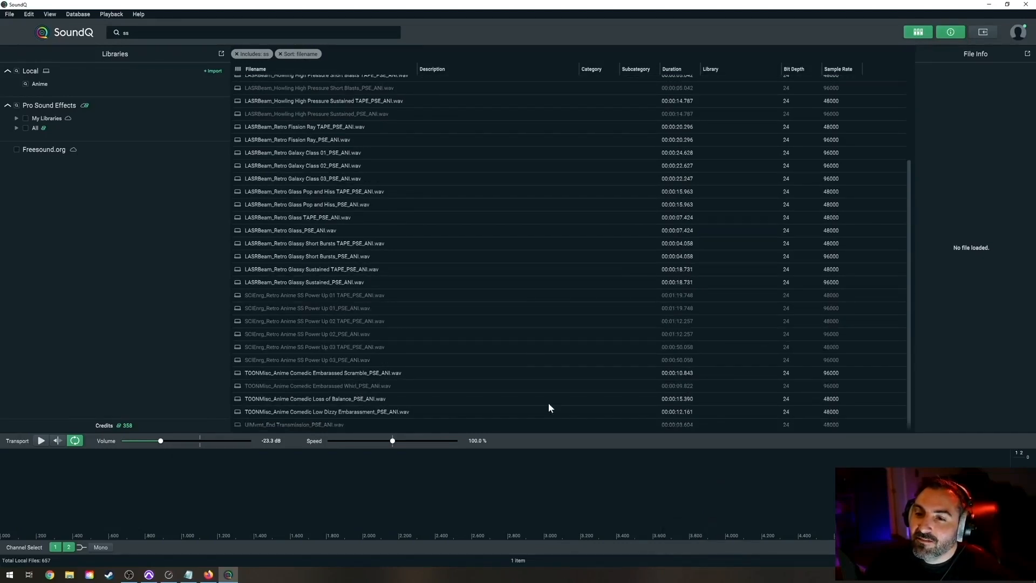
# Audition SCIEnrg_Retro Anime SS Power Up 01 TAPE from its beginning and send it to the selected bFX 1 cue at 01:00:08:09.
pyautogui.click(309, 295)
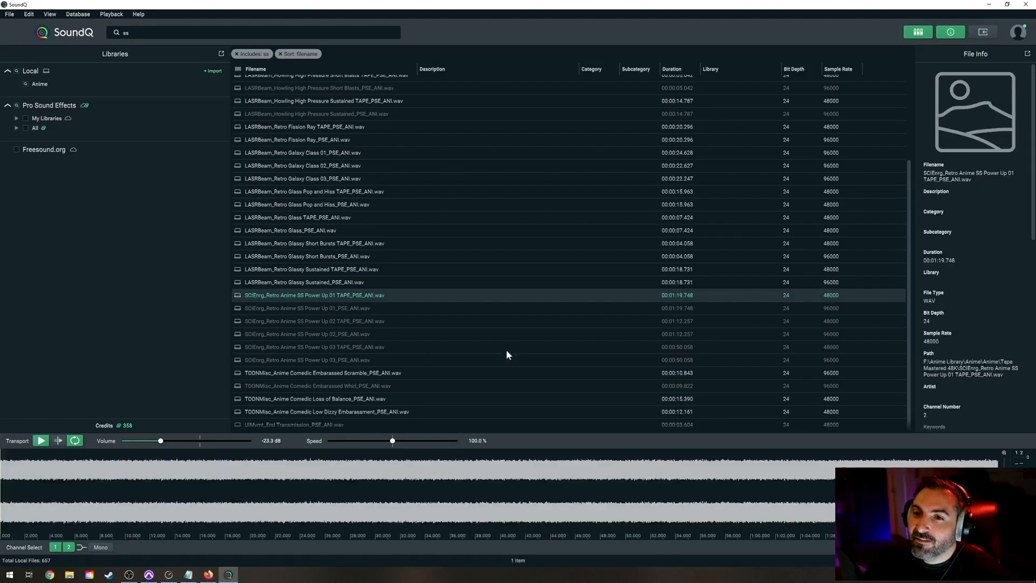
pyautogui.press('space')
pyautogui.moveTo(150, 486); pyautogui.dragTo(3, 486)
pyautogui.press('s')
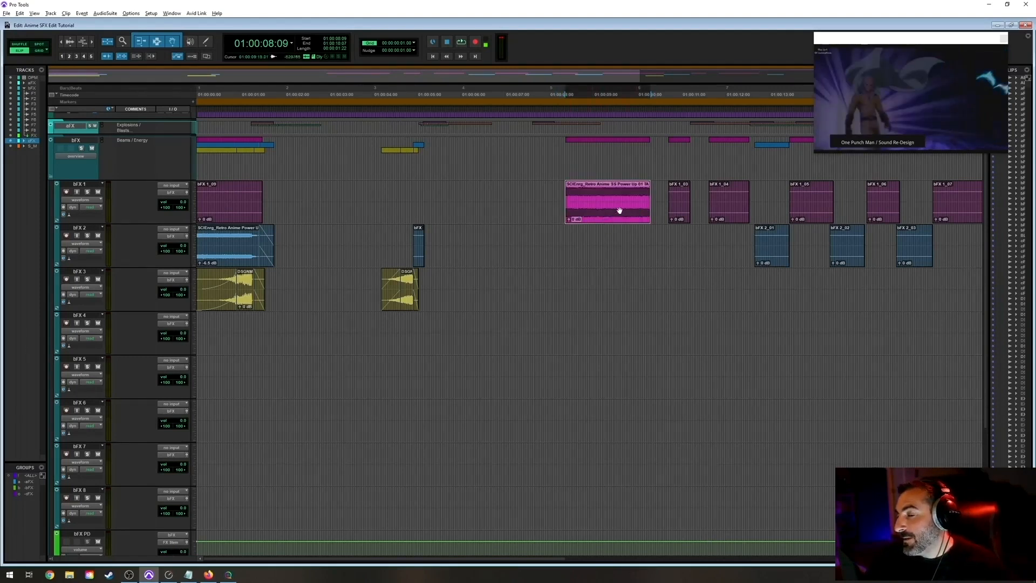
# Add a fade-in of about one frame at the start of the SS Power Up clip on bFX 1.
pyautogui.click(562, 239)
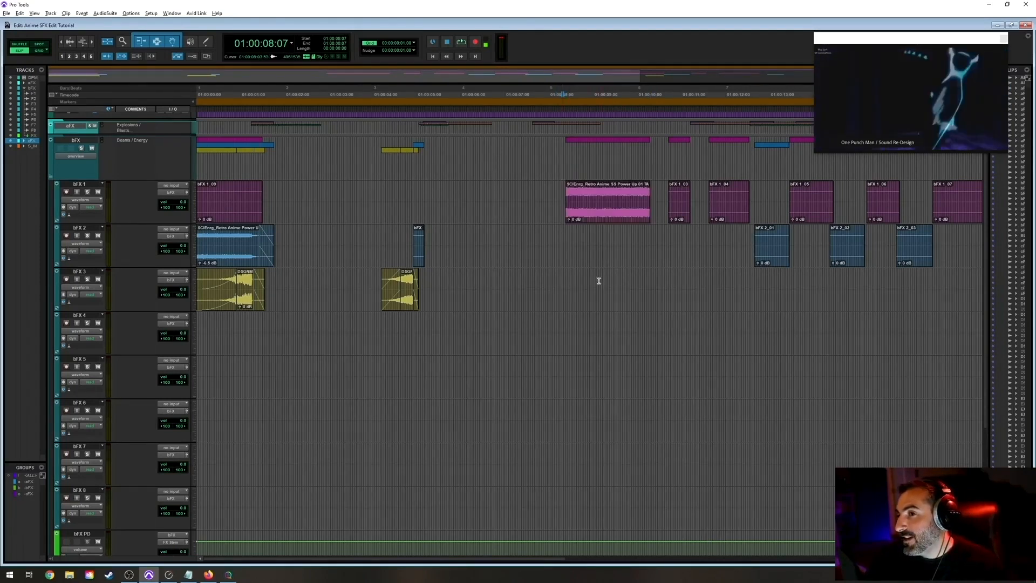
pyautogui.click(598, 219)
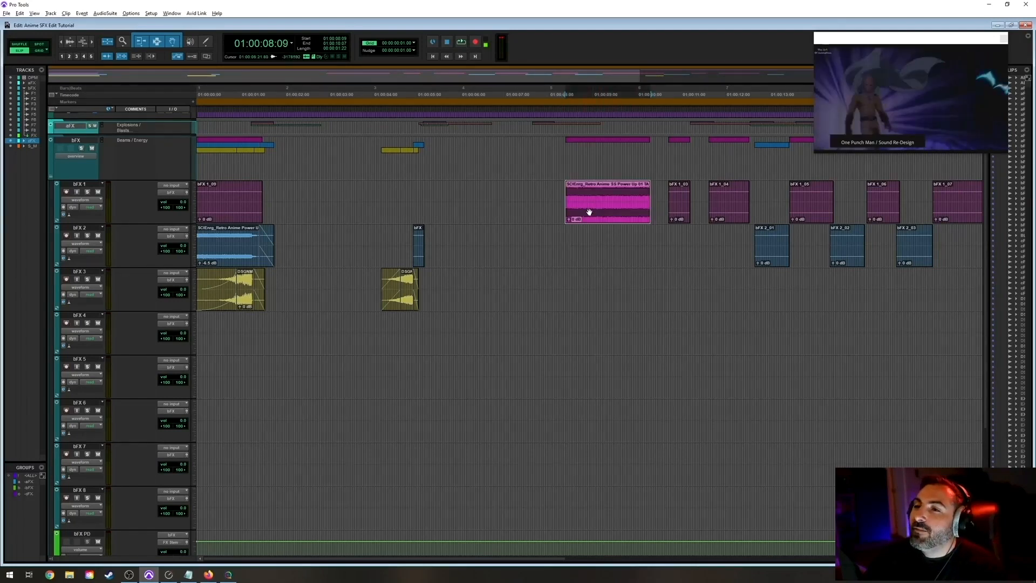
pyautogui.press('t')
pyautogui.press('t')
pyautogui.press('t')
pyautogui.press('t')
pyautogui.press('t')
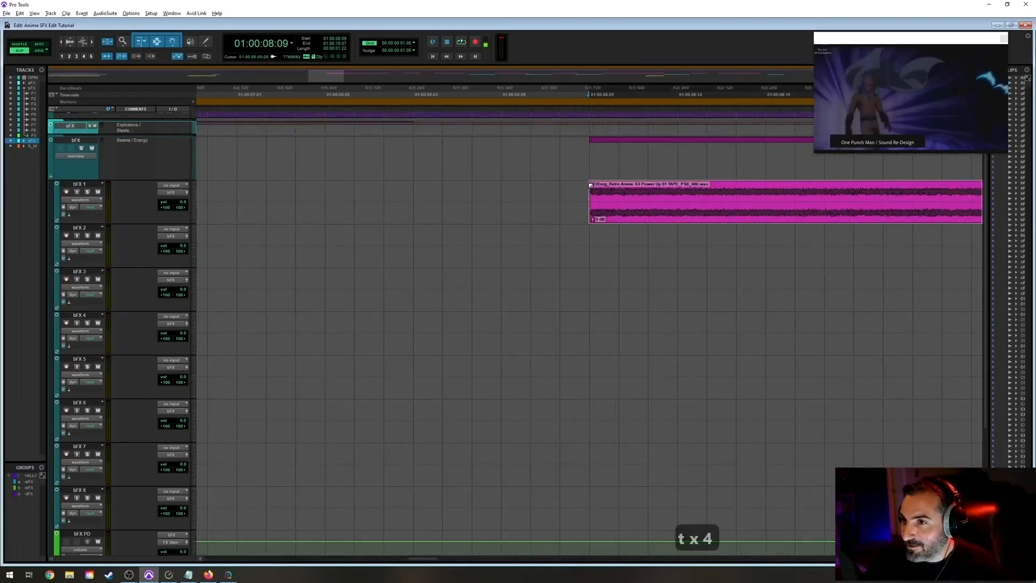
pyautogui.moveTo(677, 195); pyautogui.dragTo(653, 202)
pyautogui.press('r')
pyautogui.press('r')
pyautogui.press('r')
pyautogui.press('r')
pyautogui.press('r')
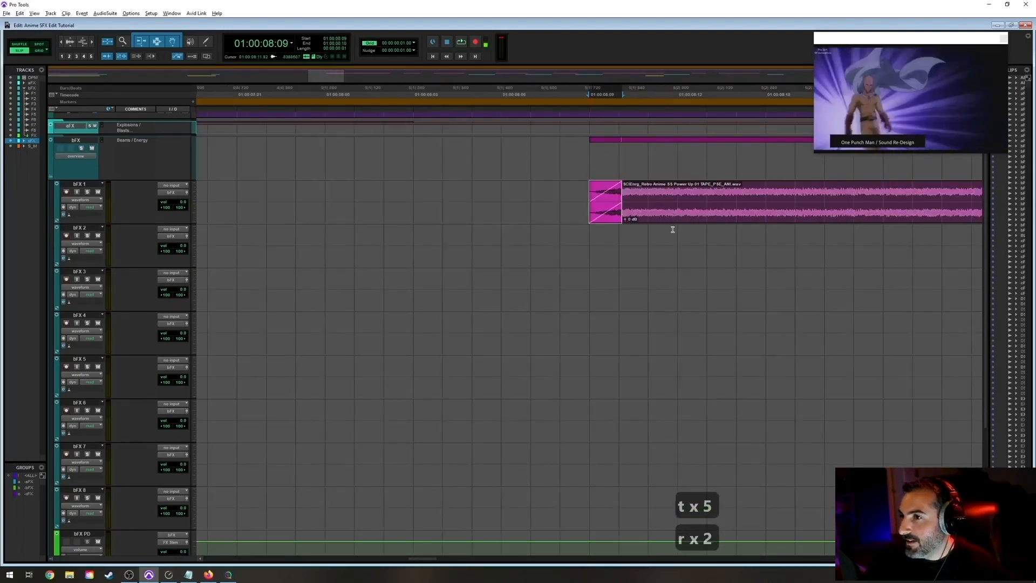
# Add a fade-out of about one frame at the end of the SS Power Up clip on bFX 1.
pyautogui.press('t')
pyautogui.press('r')
pyautogui.press('r')
pyautogui.click(654, 185)
pyautogui.press('t')
pyautogui.press('t')
pyautogui.press('t')
pyautogui.press('t')
pyautogui.moveTo(676, 188); pyautogui.dragTo(655, 193)
pyautogui.press('r')
pyautogui.press('r')
pyautogui.press('r')
pyautogui.press('r')
pyautogui.press('r')
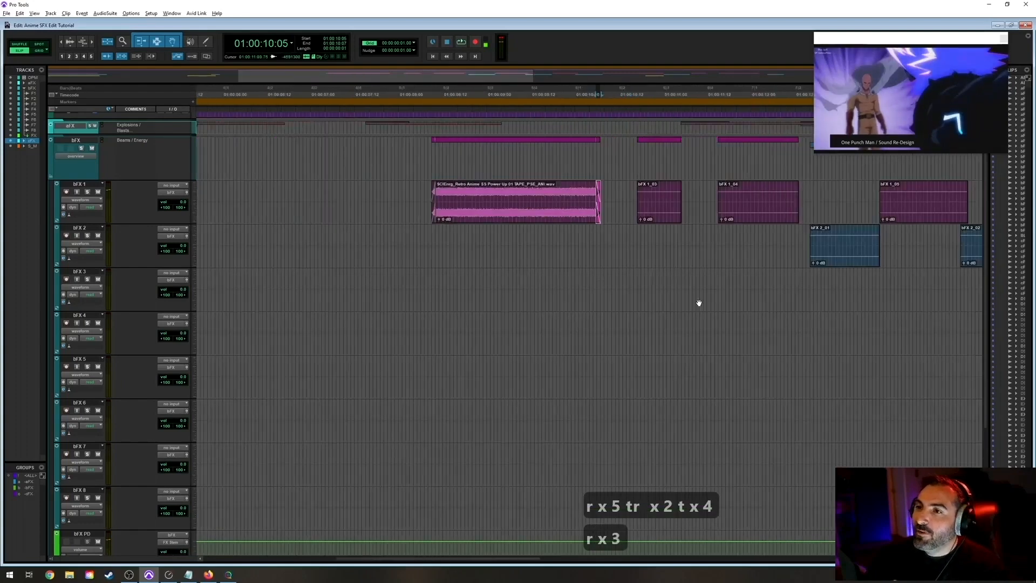
# Play the faded SS Power Up clip on bFX 1 against picture from just before its start.
pyautogui.press('t')
pyautogui.press('t')
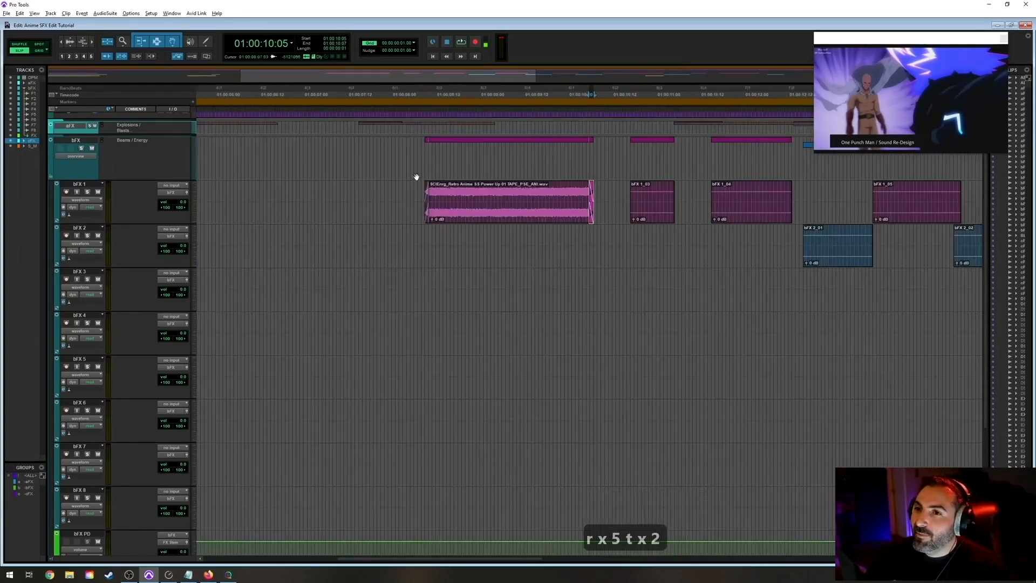
pyautogui.click(417, 193)
pyautogui.press('space')
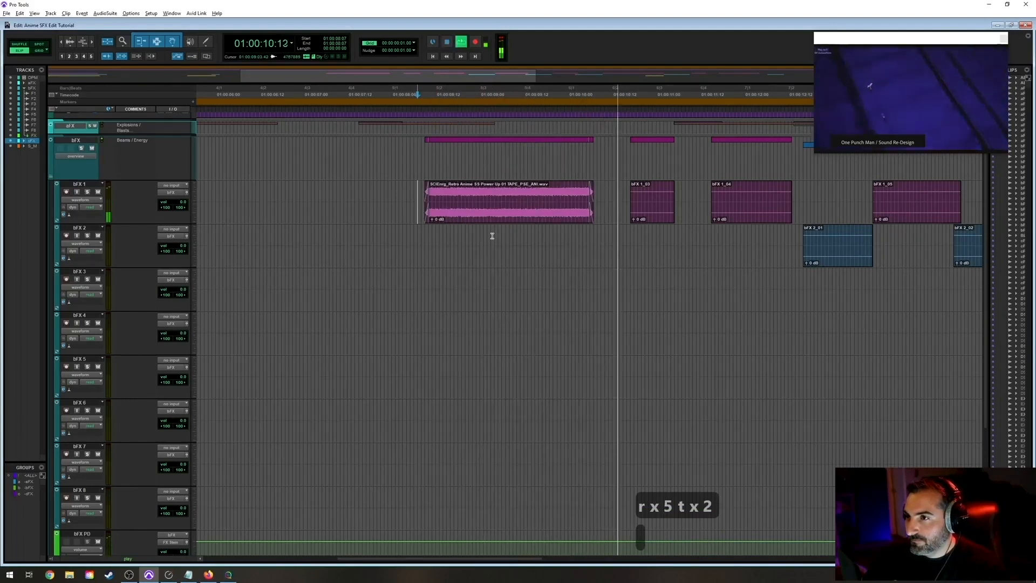
pyautogui.press('space')
# Lower the clip gain of the SS Power Up clip on bFX 1.
pyautogui.click(515, 218)
pyautogui.scroll(-7, 534, 235)
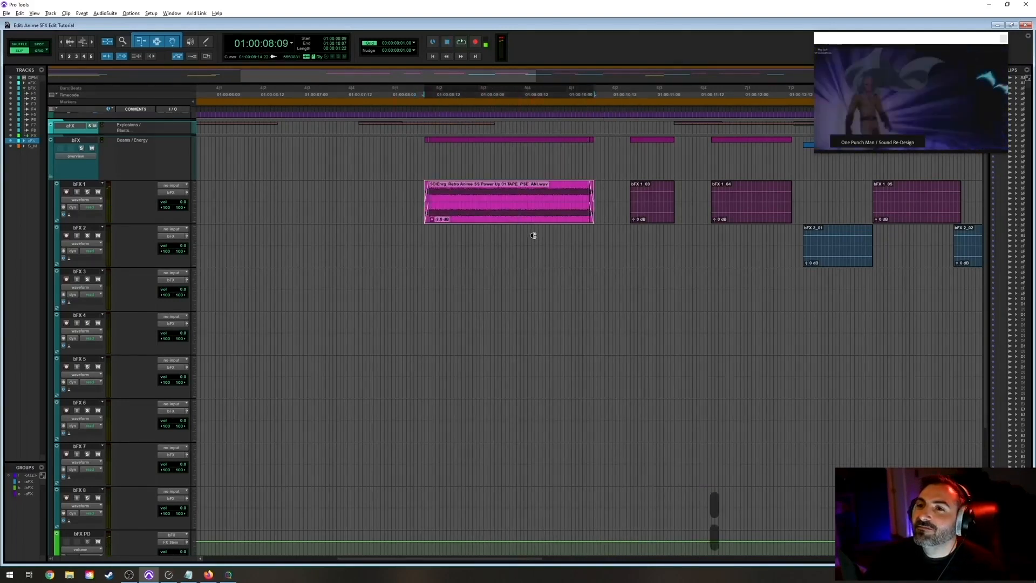
pyautogui.hscroll(1, 534, 251)
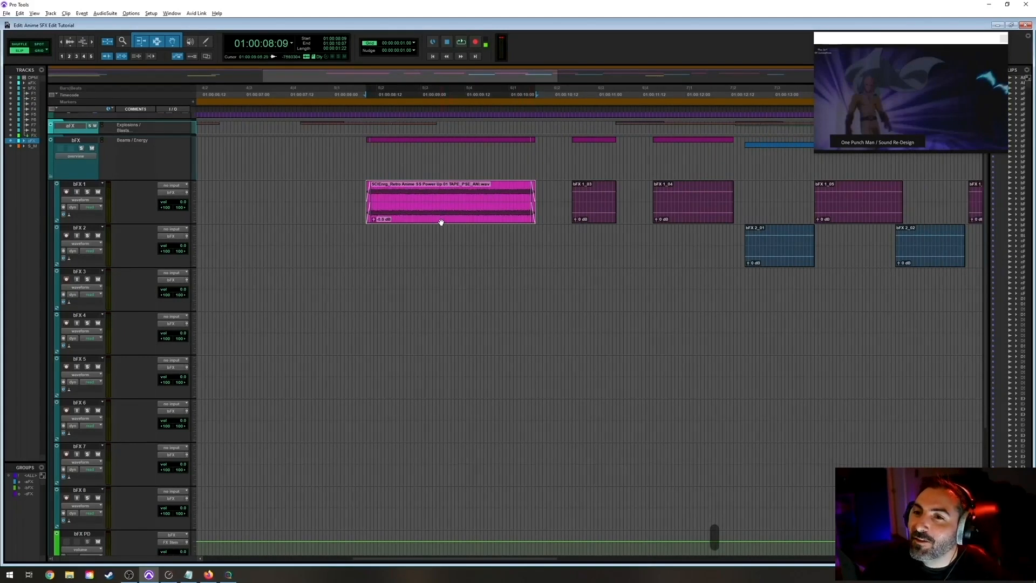
# Save the session and play from just before the SS Power Up clip on bFX 1 through the following cues.
pyautogui.hotkey('ctrl', 's')
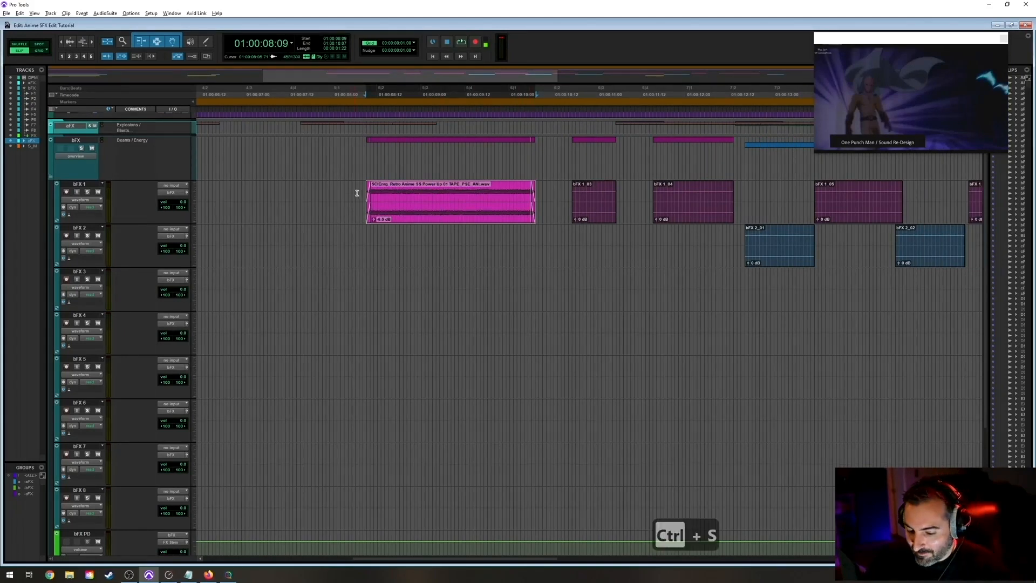
pyautogui.click(361, 193)
pyautogui.press('space')
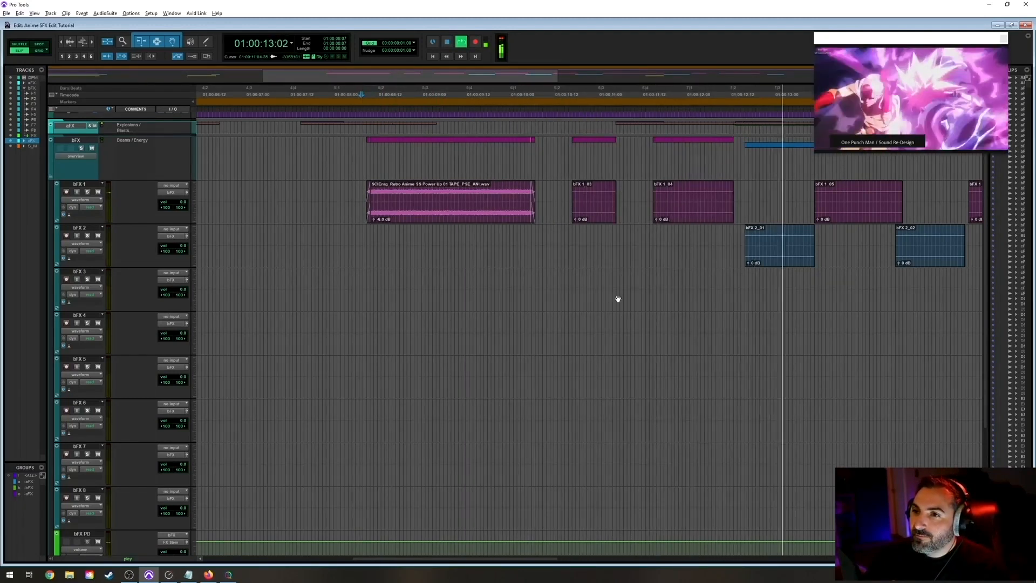
pyautogui.press('space')
# Examine the picture across the bFX 1_03 cue, from its start to just past its end.
pyautogui.press('r')
pyautogui.press('t')
pyautogui.press('r')
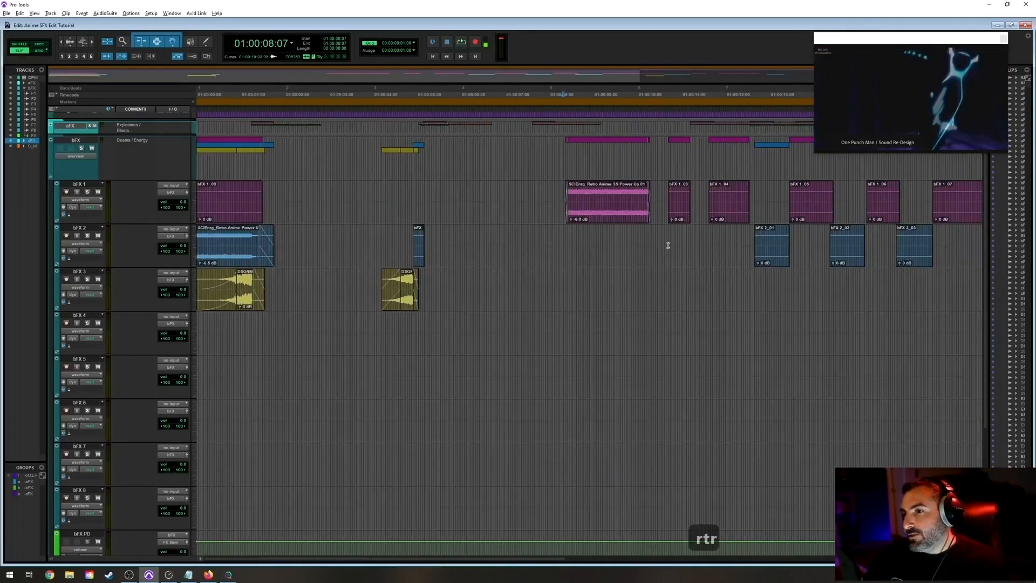
pyautogui.press('t')
pyautogui.press('t')
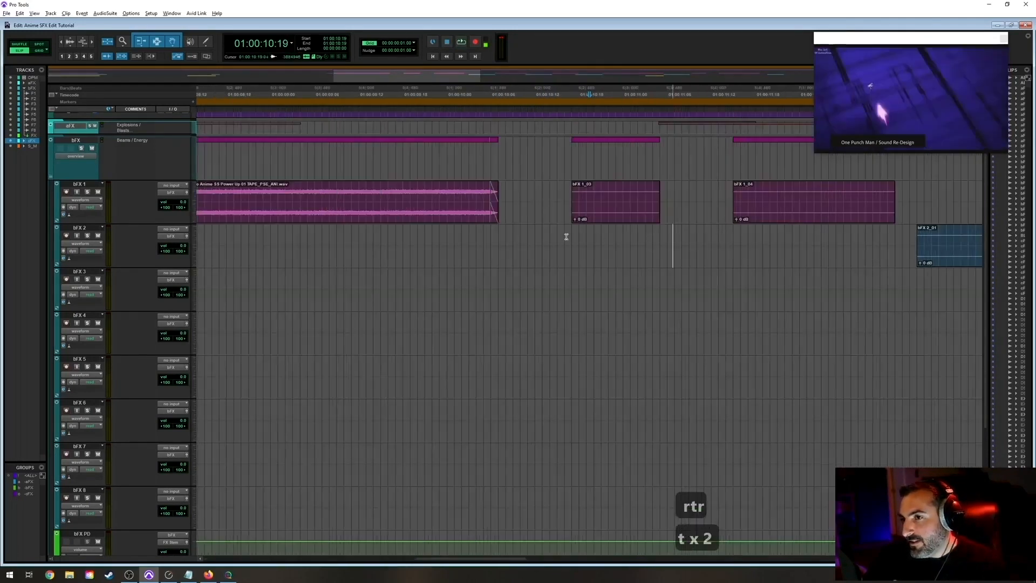
pyautogui.press('t')
pyautogui.click(600, 218)
pyautogui.press('r')
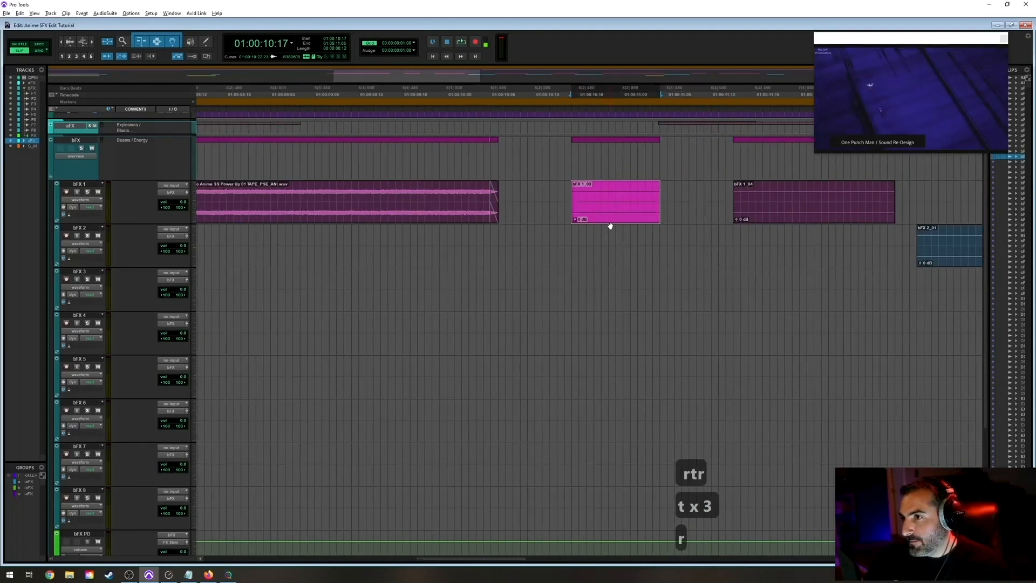
pyautogui.press('space')
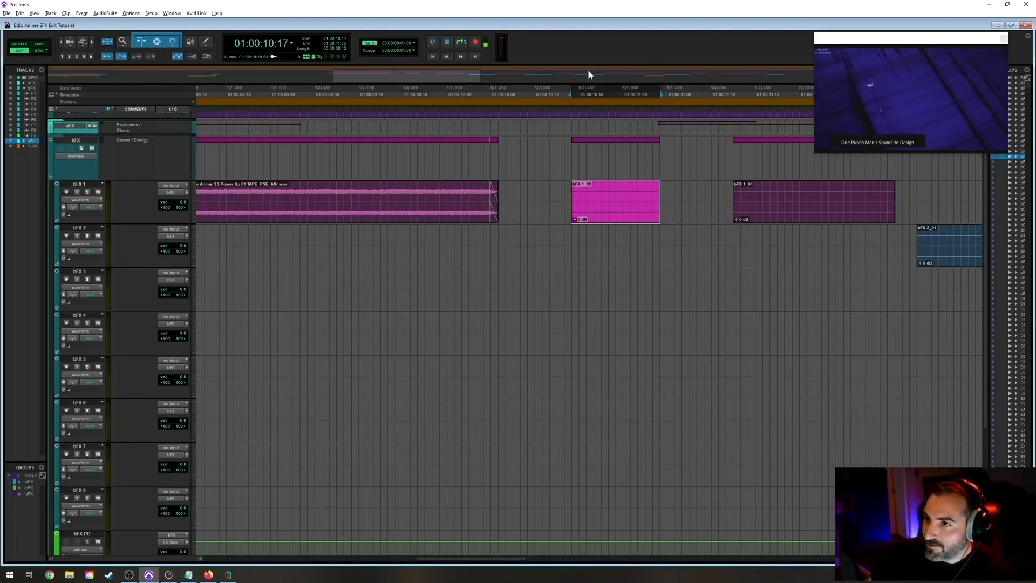
pyautogui.click(578, 236)
pyautogui.moveTo(579, 237); pyautogui.dragTo(680, 235)
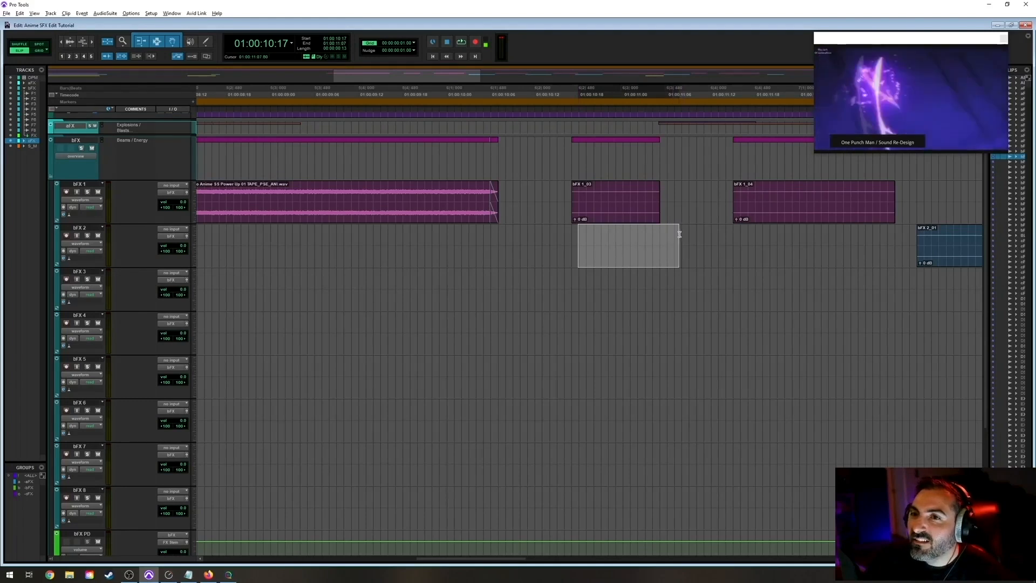
# Place the insertion point on bFX 2 at 01:00:10:16, level with the start of the bFX 1_03 cue.
pyautogui.click(569, 235)
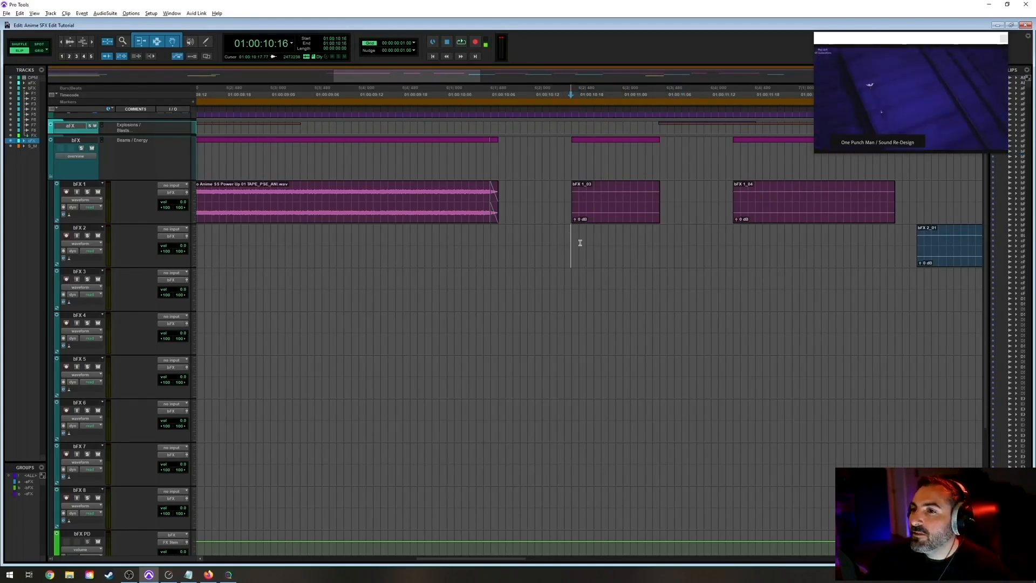
pyautogui.press('t')
pyautogui.press('t')
pyautogui.press('t')
pyautogui.press('r')
pyautogui.press('r')
pyautogui.press('r')
pyautogui.press('r')
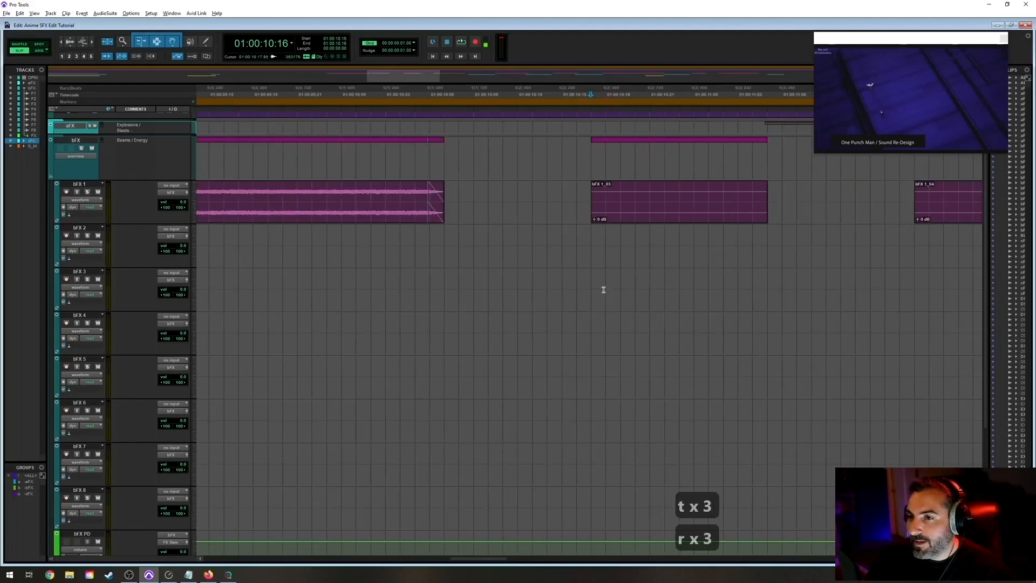
# Switch to SoundQ and search the library for "crystal cannon".
pyautogui.hotkey('alt', 'Tab')
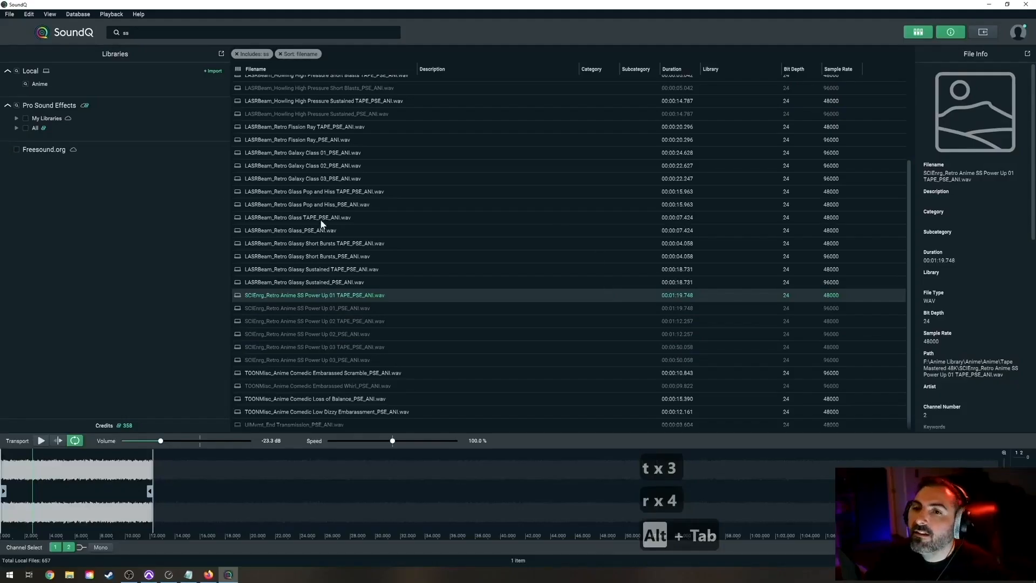
pyautogui.hotkey('ctrl', 'f')
pyautogui.write('crystal')
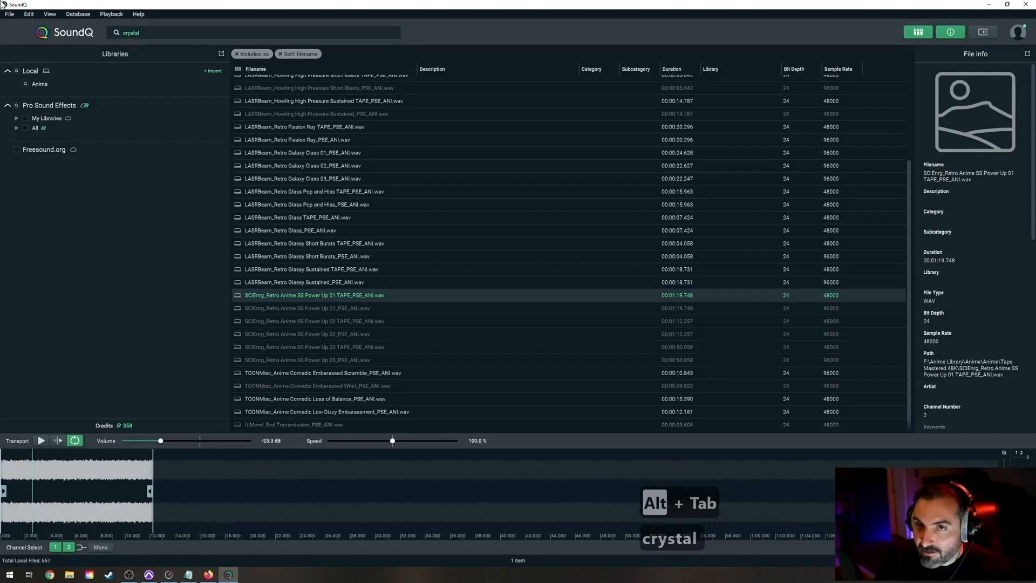
pyautogui.write(' cannon')
pyautogui.press('Return')
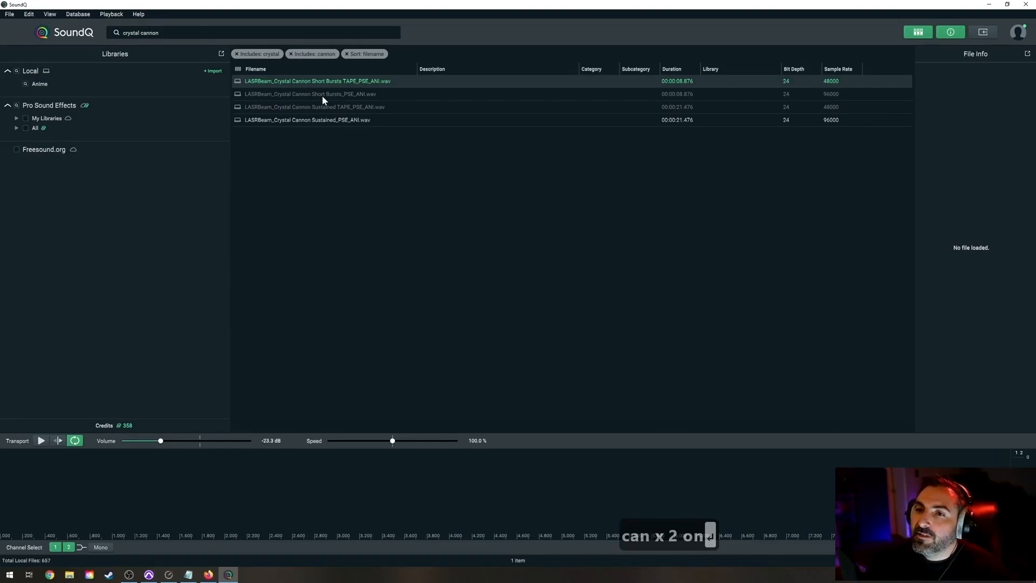
# Audition the Crystal Cannon Short Bursts and Sustained files in both their TAPE and standard versions.
pyautogui.click(341, 82)
pyautogui.click(349, 94)
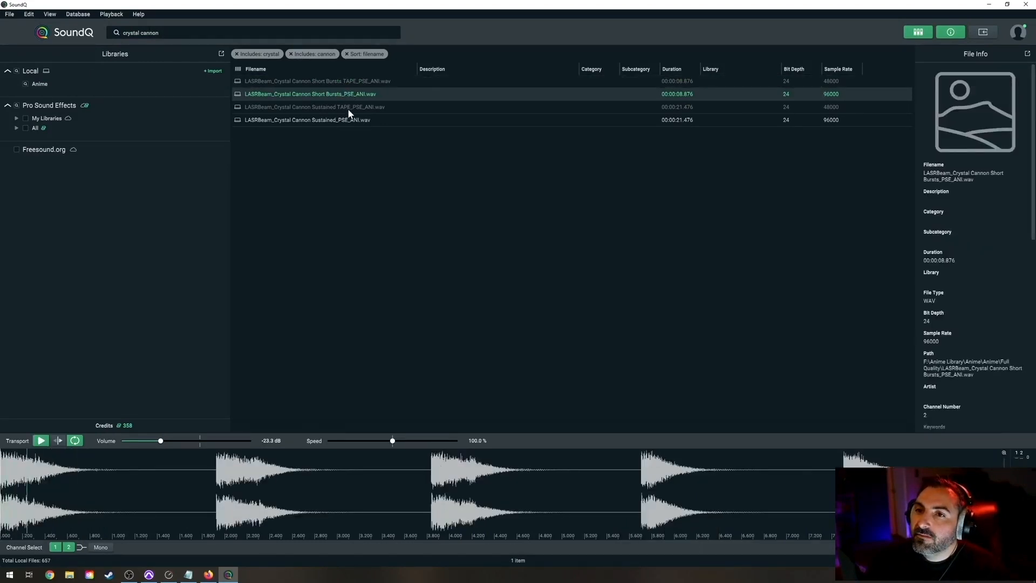
pyautogui.click(348, 107)
pyautogui.click(341, 119)
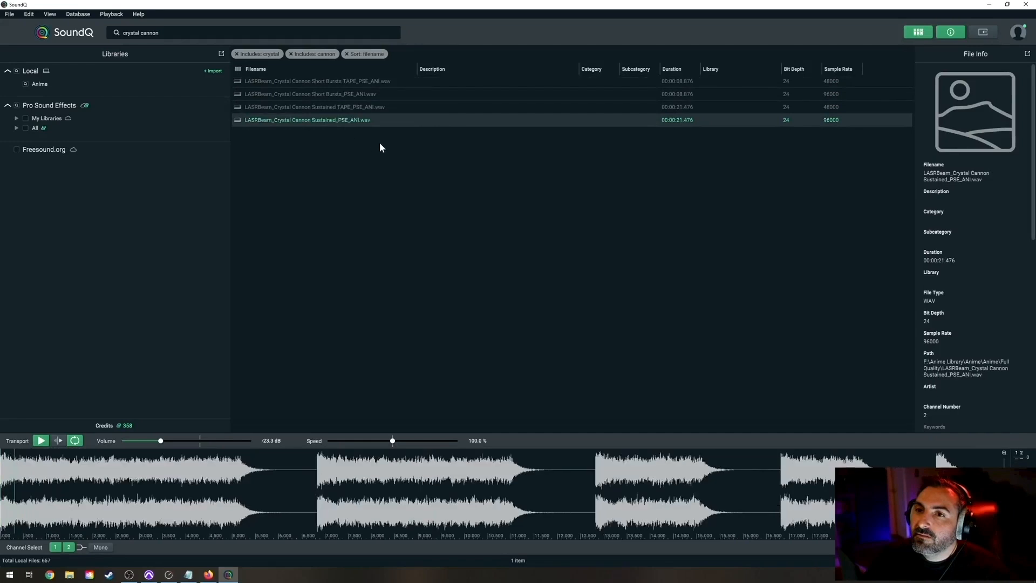
pyautogui.click(328, 105)
pyautogui.click(331, 121)
pyautogui.click(359, 110)
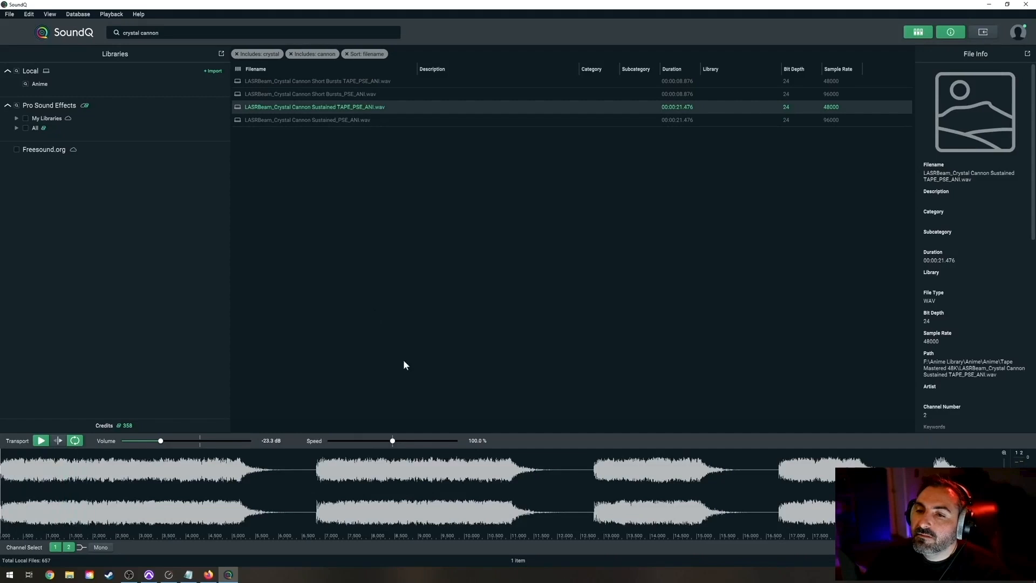
pyautogui.press('space')
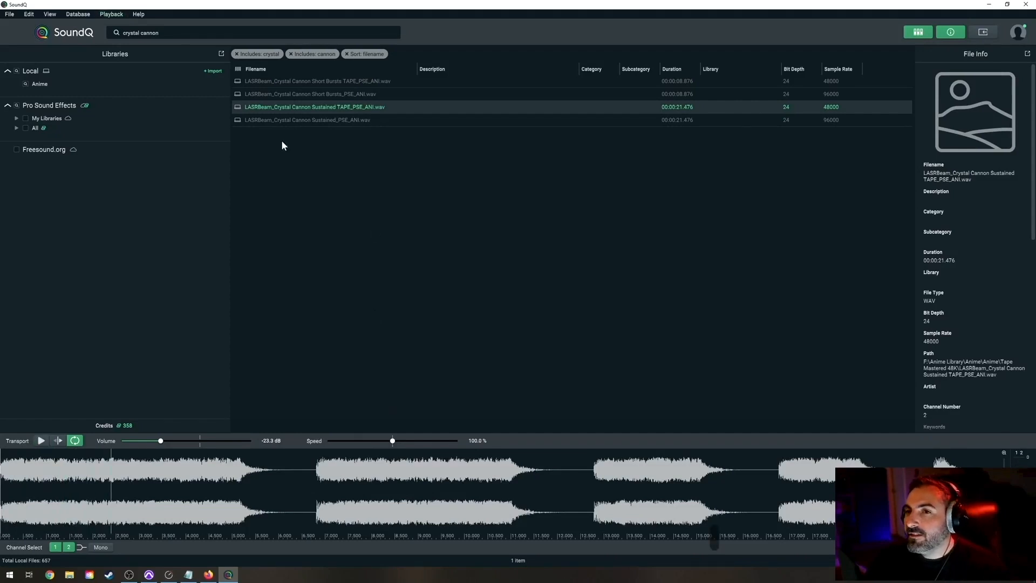
# Compare Crystal Cannon Short Bursts TAPE with Crystal Cannon Sustained TAPE by playing each one again.
pyautogui.click(316, 82)
pyautogui.click(319, 93)
pyautogui.click(322, 82)
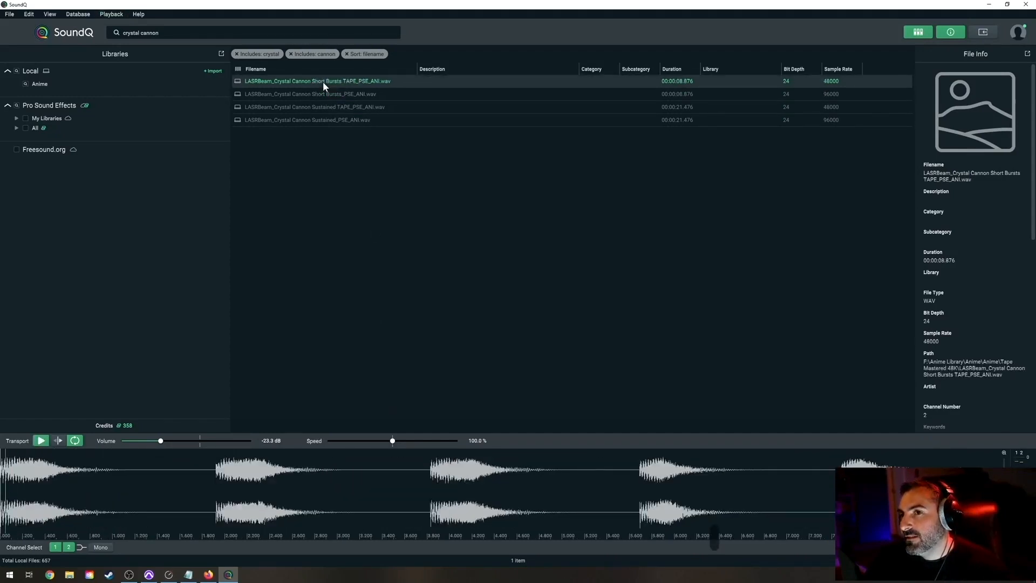
pyautogui.press('space')
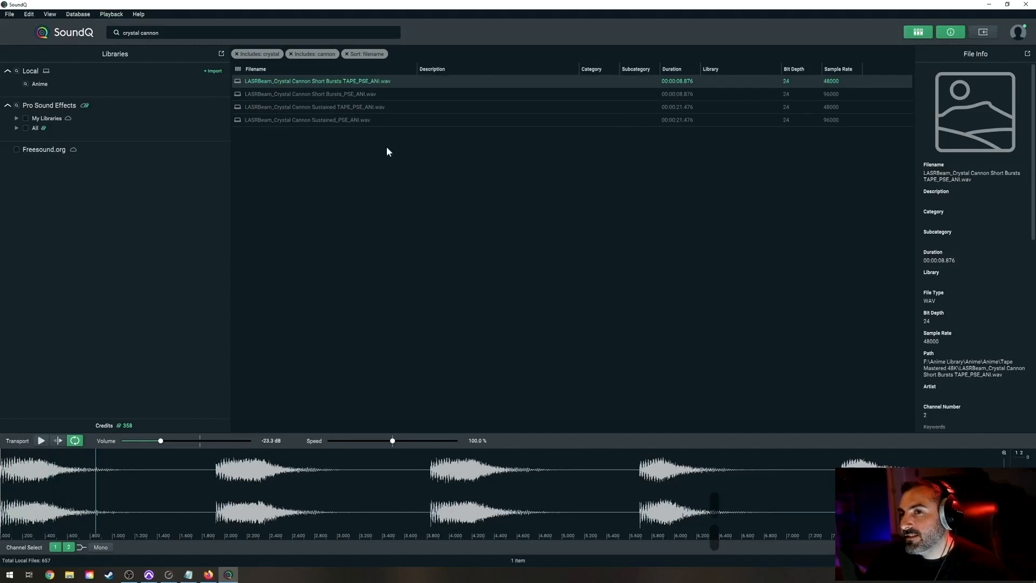
pyautogui.click(336, 107)
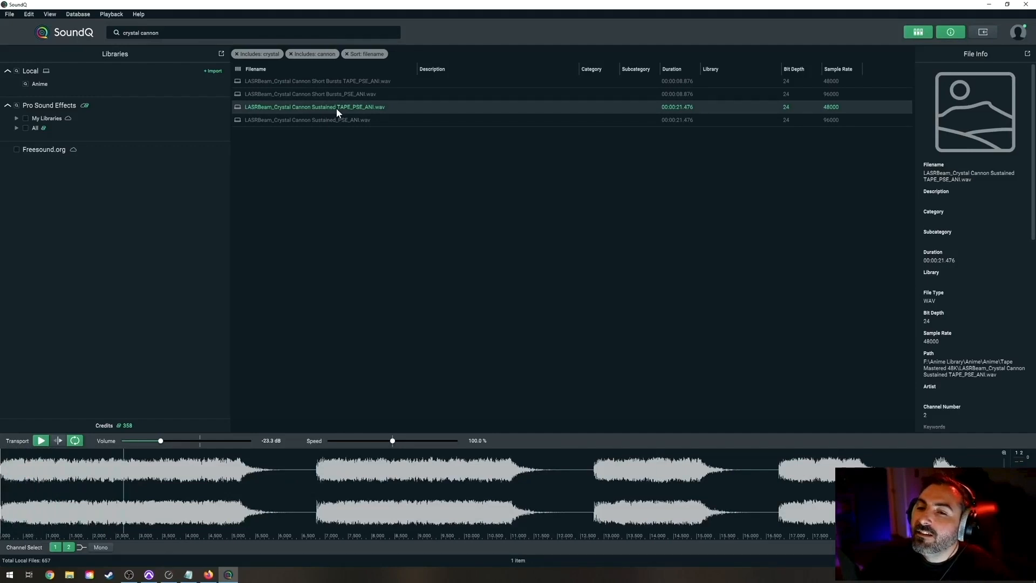
pyautogui.press('space')
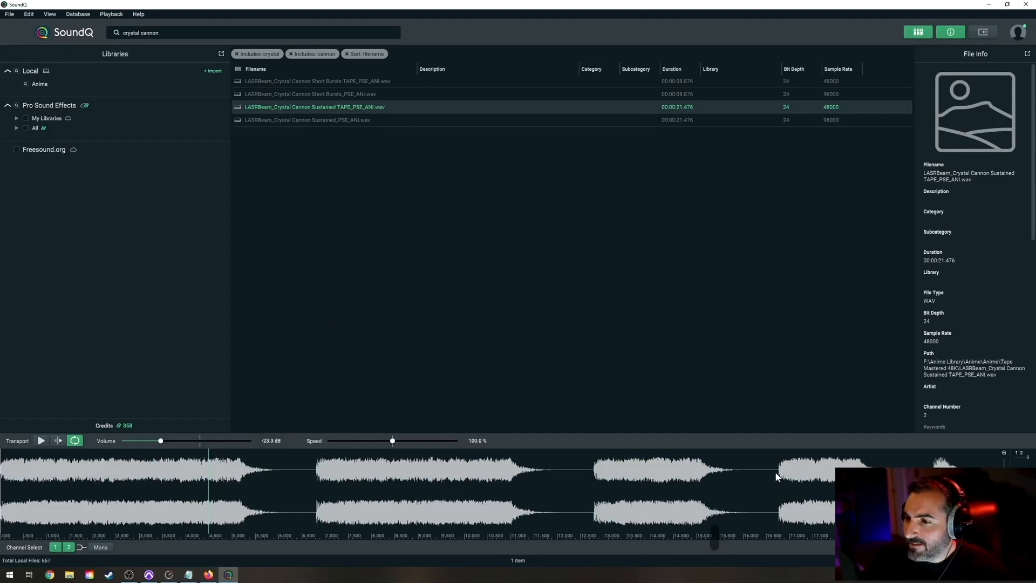
# Select the third burst of Crystal Cannon Sustained TAPE with its decay and send it to the Pro Tools insertion point on bFX 2.
pyautogui.moveTo(592, 473); pyautogui.dragTo(763, 475)
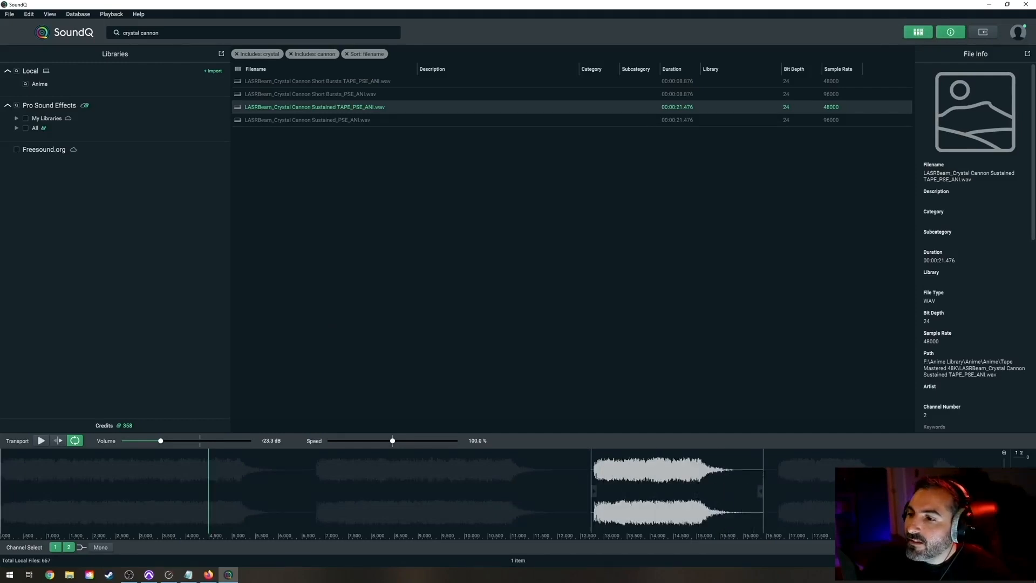
pyautogui.moveTo(763, 475); pyautogui.dragTo(761, 474)
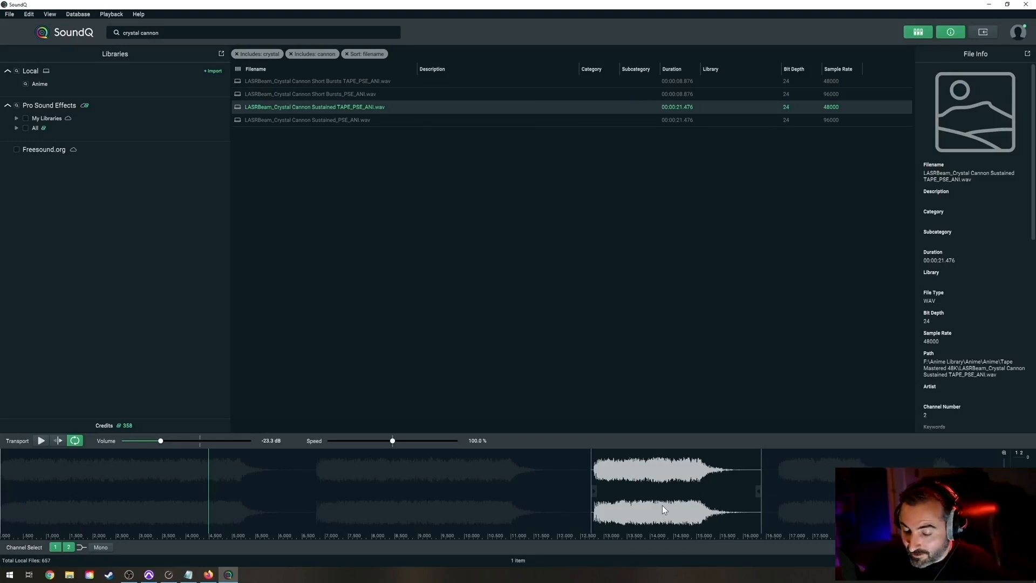
pyautogui.press('s')
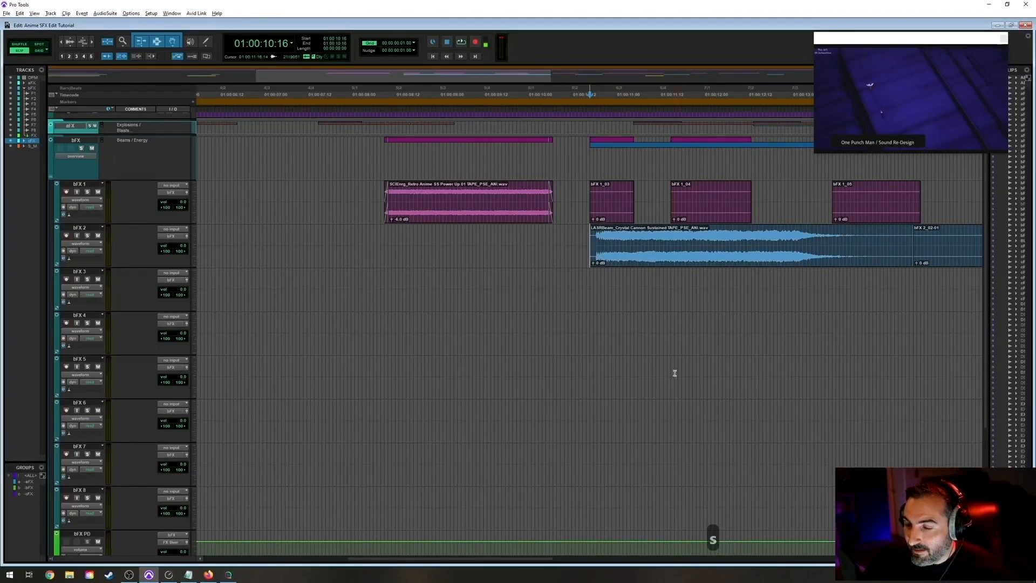
# Trim the end of the Crystal Cannon clip on bFX 2 back to cut off its decay.
pyautogui.press('r')
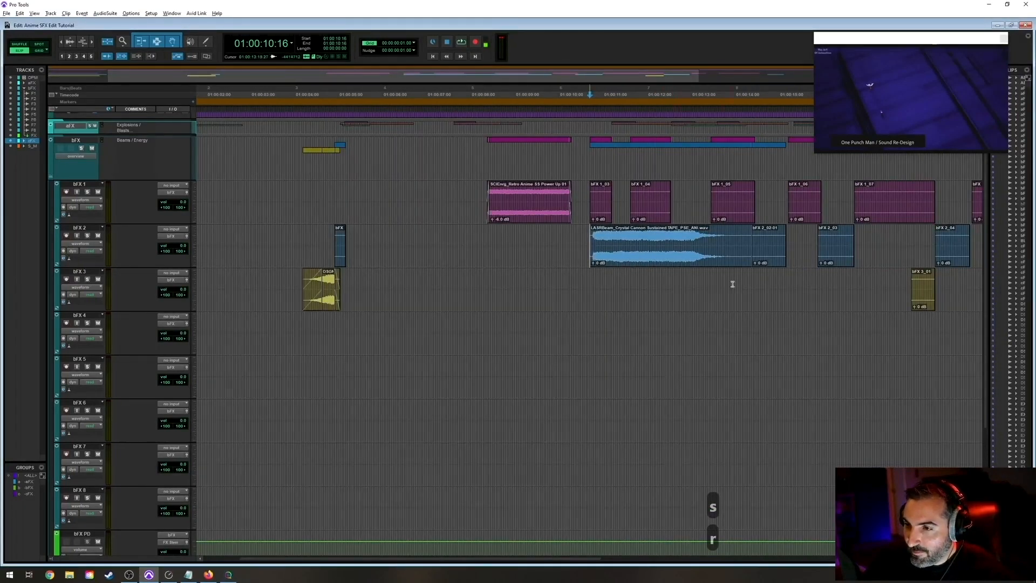
pyautogui.moveTo(749, 240); pyautogui.dragTo(688, 248)
pyautogui.click(756, 237)
# Move the Crystal Cannon clip to bFX 3, starting at 01:00:10:15 so its attack lines up with the bFX 1_03 cue.
pyautogui.click(627, 260)
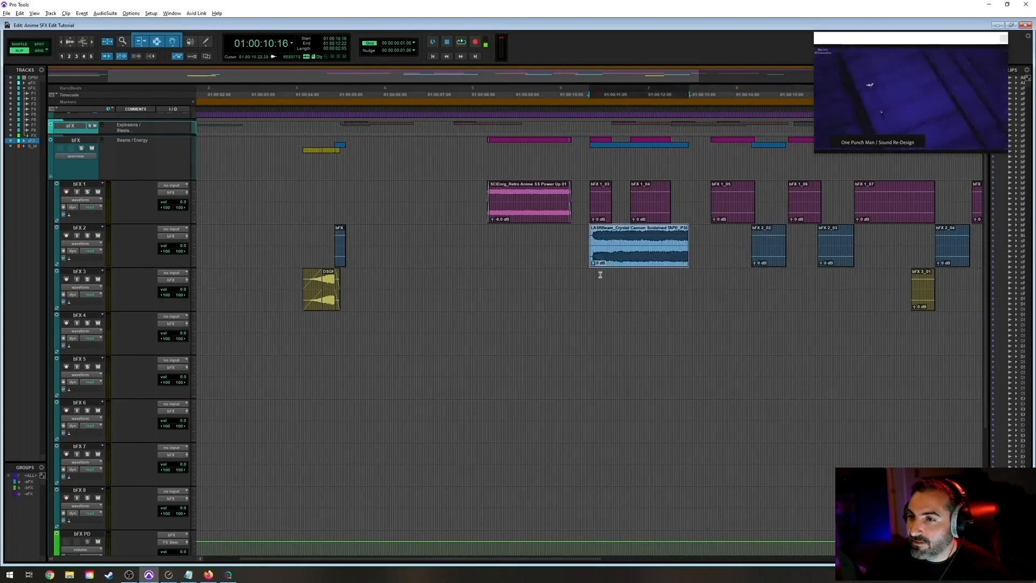
pyautogui.moveTo(619, 269); pyautogui.dragTo(638, 306)
pyautogui.press('t')
pyautogui.press('t')
pyautogui.press('t')
pyautogui.press('t')
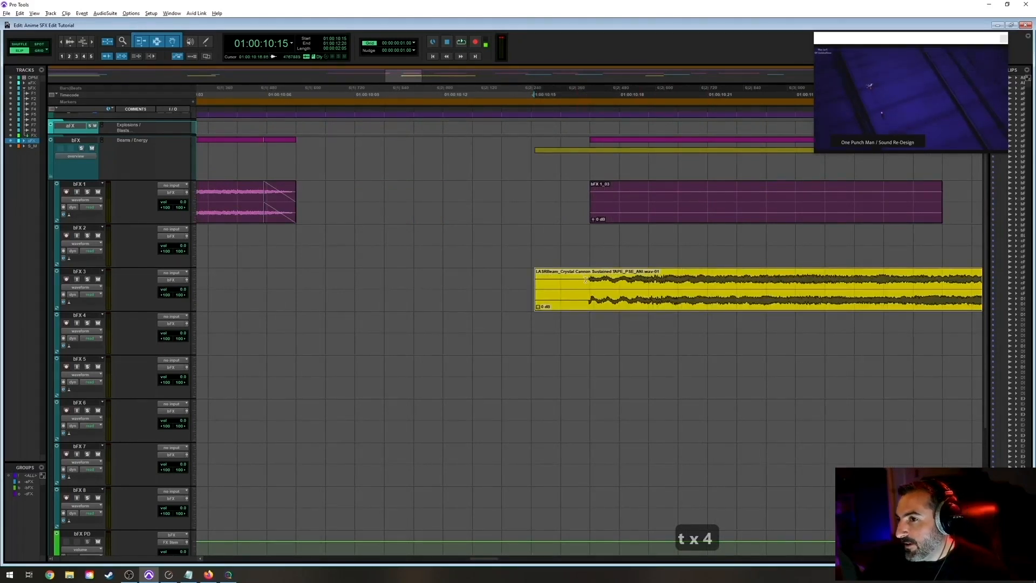
# Play from just before the Crystal Cannon clip on bFX 3 and check the picture around the end of bFX 1_03.
pyautogui.click(585, 279)
pyautogui.click(510, 283)
pyautogui.press('space')
pyautogui.press('r')
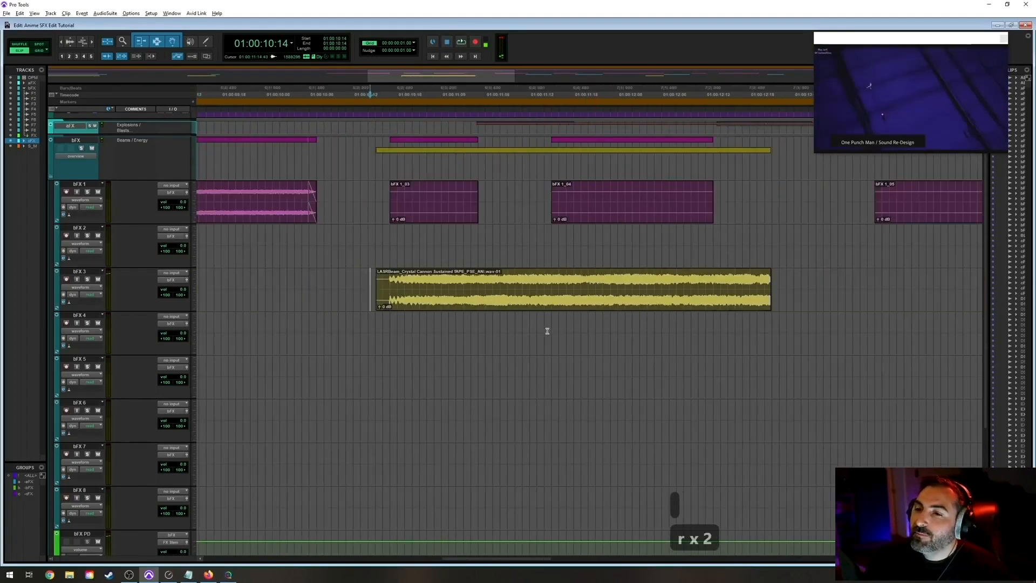
pyautogui.moveTo(455, 244); pyautogui.dragTo(489, 244)
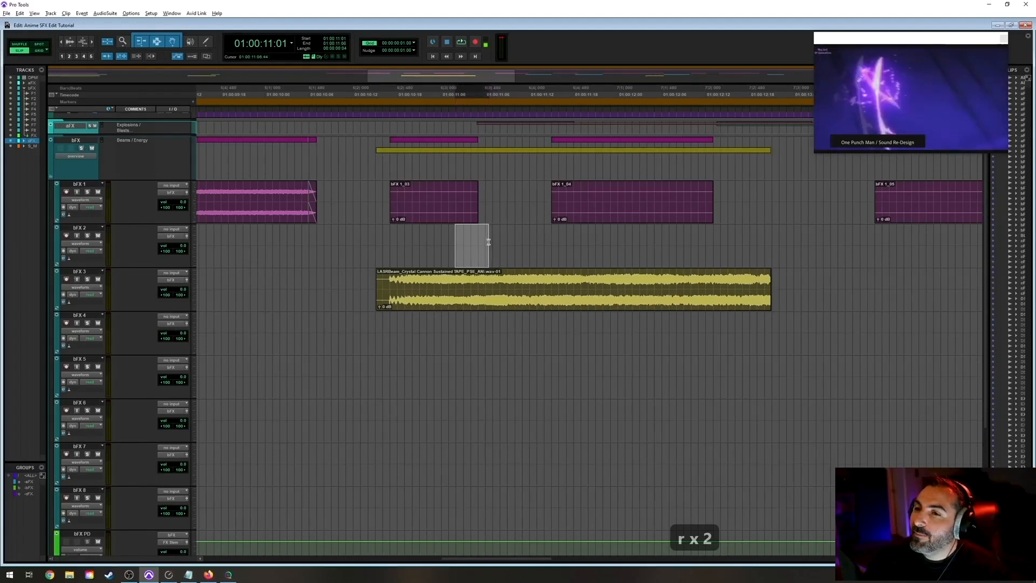
# Extend the end of the Crystal Cannon clip on bFX 3 to about 01:00:13:13 to include its decay.
pyautogui.moveTo(770, 294); pyautogui.dragTo(814, 294)
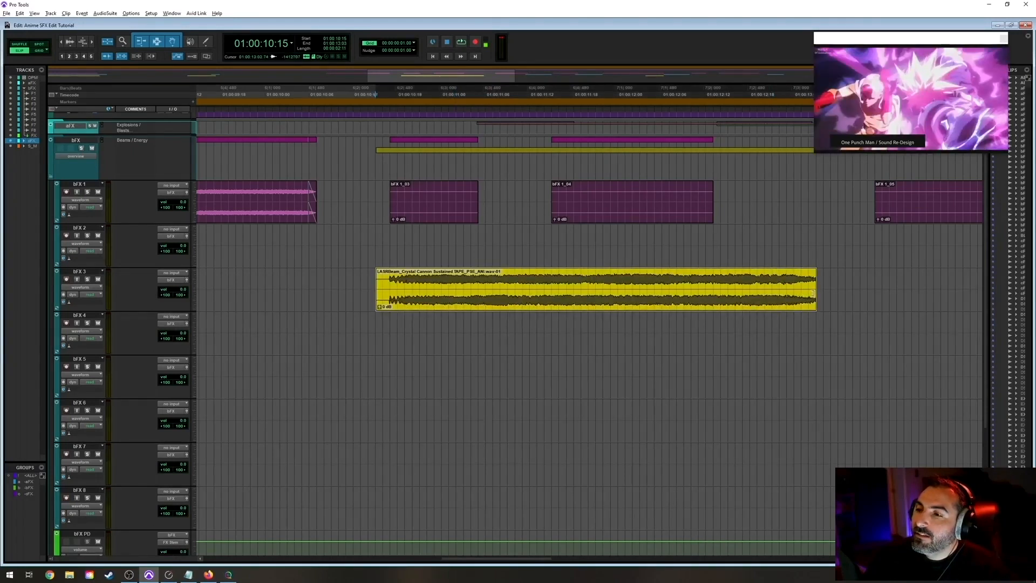
pyautogui.press('r')
pyautogui.moveTo(698, 295); pyautogui.dragTo(741, 296)
pyautogui.click(690, 277)
pyautogui.press('t')
pyautogui.press('t')
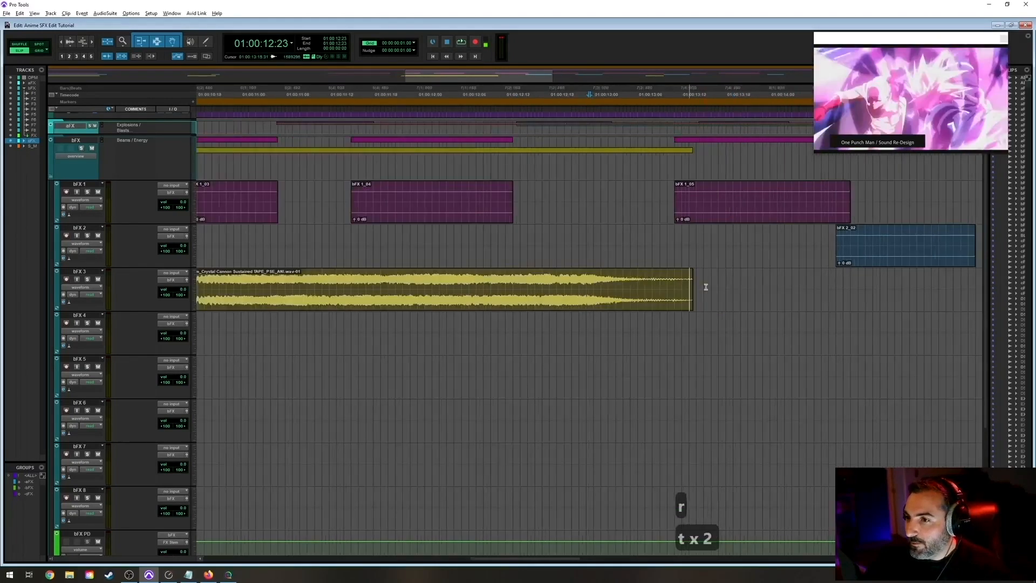
# Play the last part of the Crystal Cannon clip on bFX 3 repeatedly to judge where its decay should begin.
pyautogui.click(567, 279)
pyautogui.press('space')
pyautogui.press('r')
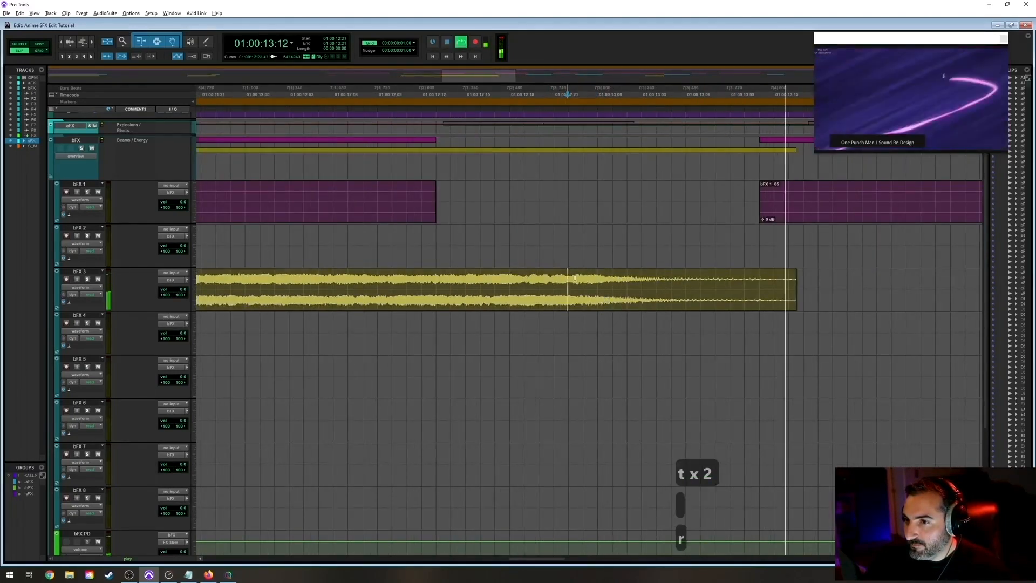
pyautogui.click(483, 281)
pyautogui.press('space')
pyautogui.press('space')
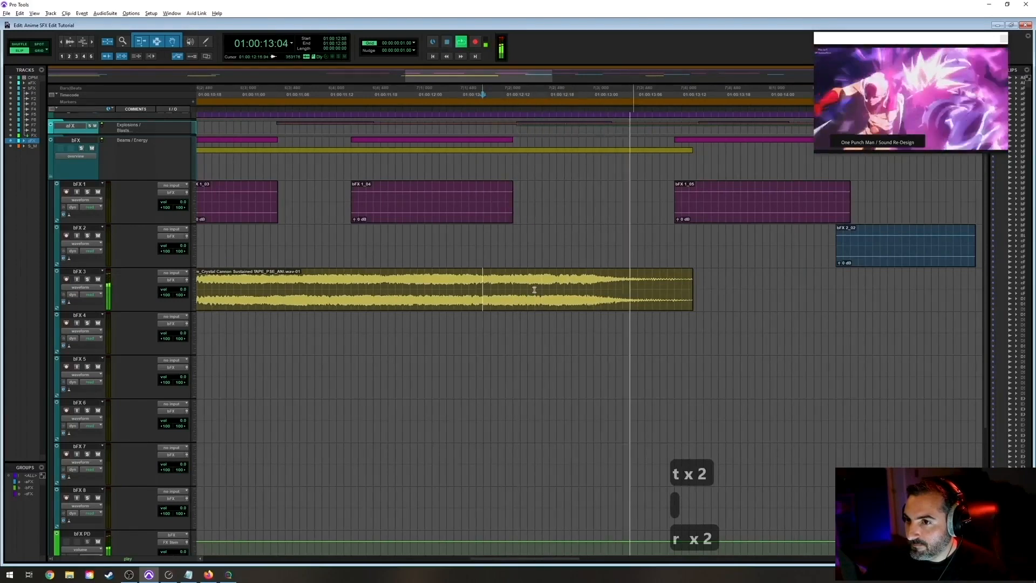
pyautogui.press('space')
pyautogui.press('space')
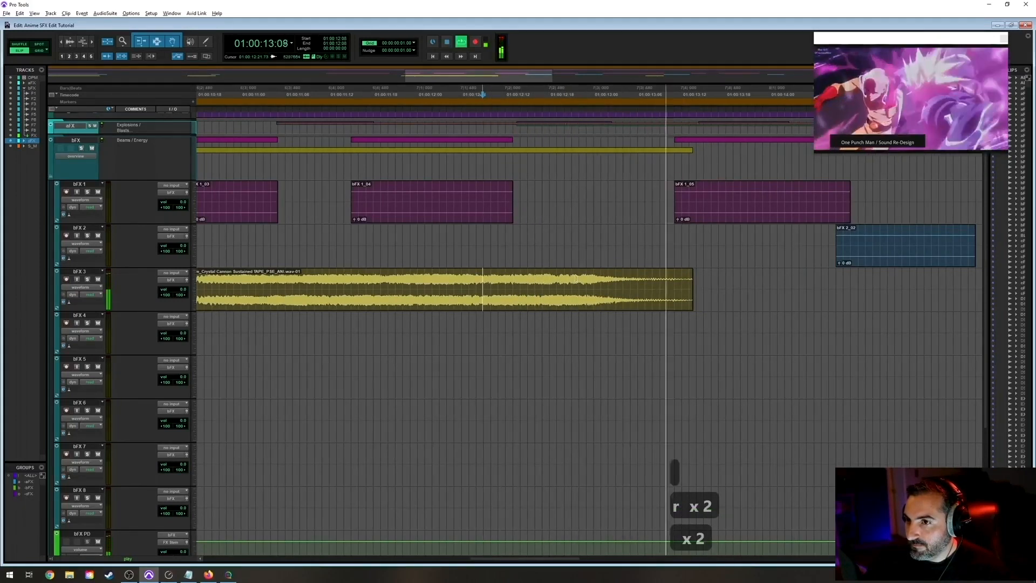
pyautogui.click(562, 276)
pyautogui.press('space')
pyautogui.press('space')
pyautogui.press('space')
pyautogui.press('space')
pyautogui.press('space')
# Play the Crystal Cannon clip on bFX 3 from 01:00:12:20 and separate it at that point, just before the decay.
pyautogui.click(568, 277)
pyautogui.press('space')
pyautogui.press('space')
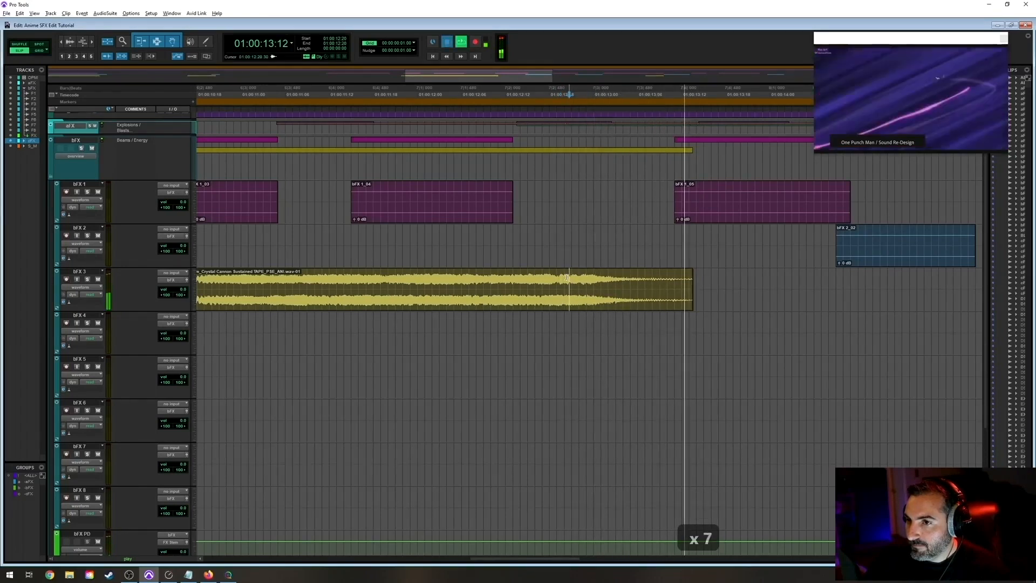
pyautogui.hotkey('ctrl', 'e')
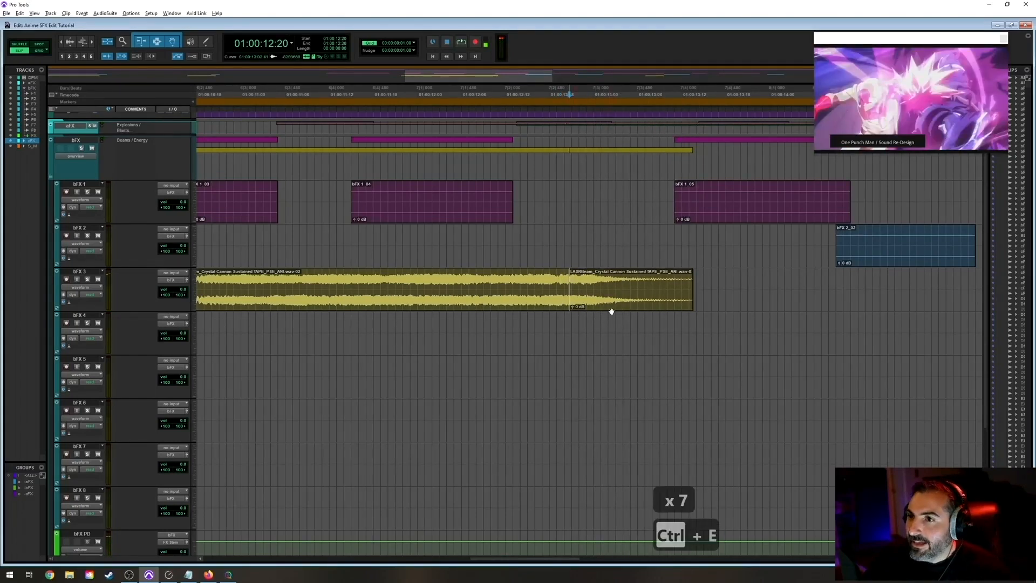
# Trim the end of the sustained Crystal Cannon piece on bFX 3 back to about 01:00:10:22.
pyautogui.click(608, 309)
pyautogui.press('r')
pyautogui.press('r')
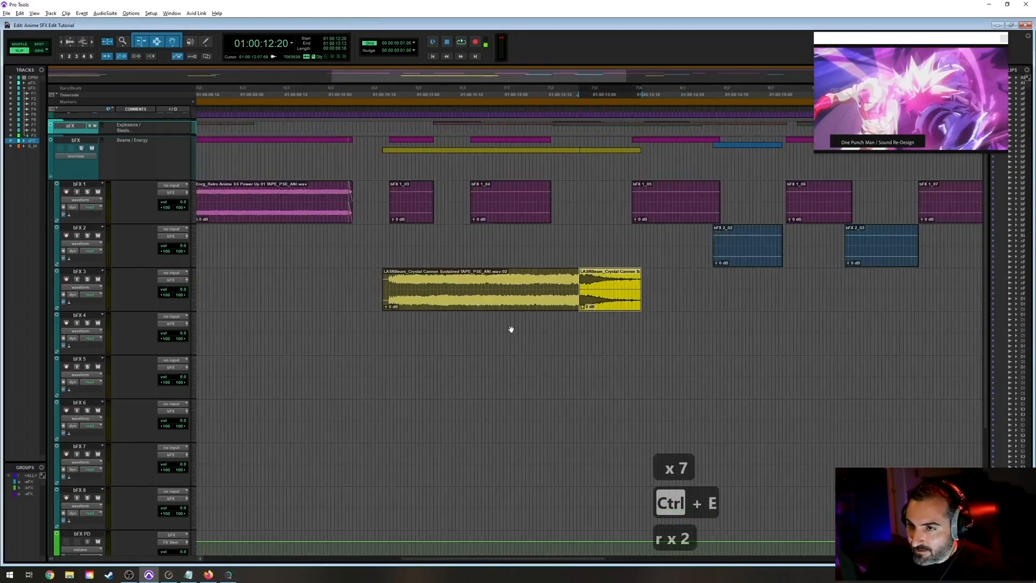
pyautogui.press('t')
pyautogui.press('t')
pyautogui.moveTo(583, 289); pyautogui.dragTo(390, 306)
pyautogui.press('r')
pyautogui.press('t')
pyautogui.press('r')
pyautogui.press('t')
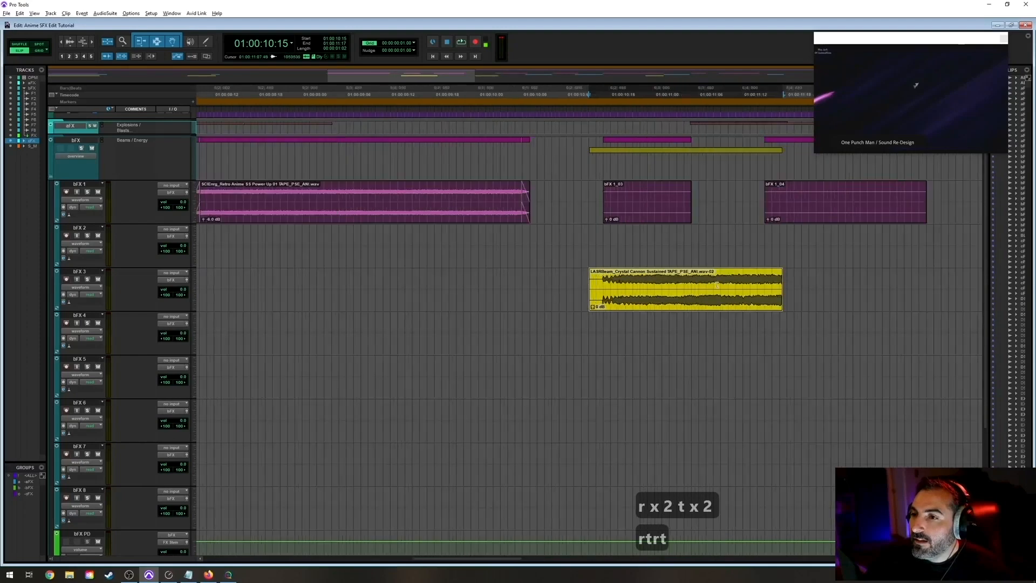
pyautogui.moveTo(778, 290); pyautogui.dragTo(643, 290)
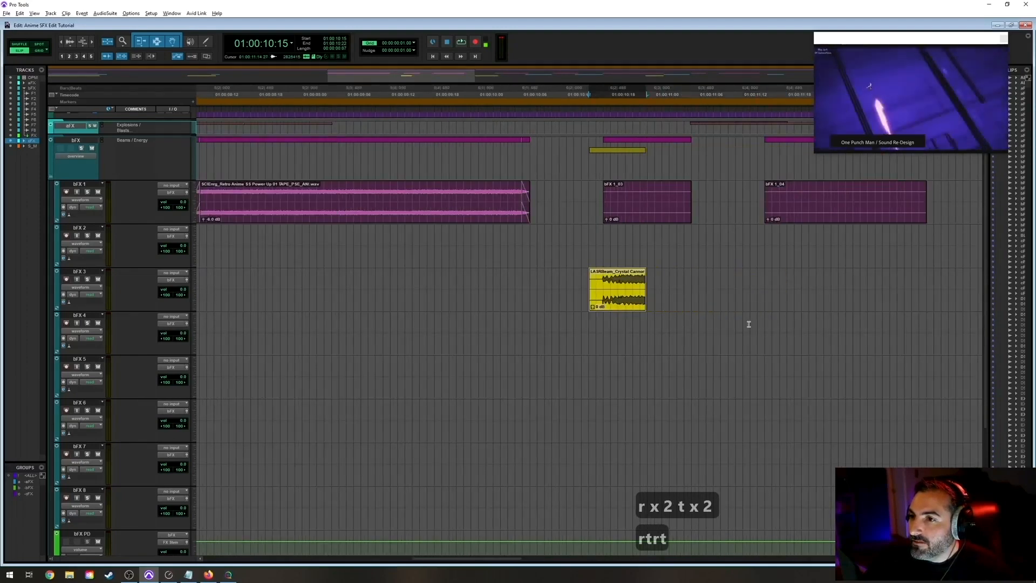
# Move the decay piece on bFX 3 up to the shortened sustain and crossfade them from 01:00:10:22 over 4 frames.
pyautogui.press('r')
pyautogui.moveTo(786, 307); pyautogui.dragTo(719, 305)
pyautogui.press('t')
pyautogui.press('t')
pyautogui.press('t')
pyautogui.press('t')
pyautogui.press('r')
pyautogui.moveTo(682, 304); pyautogui.dragTo(497, 310)
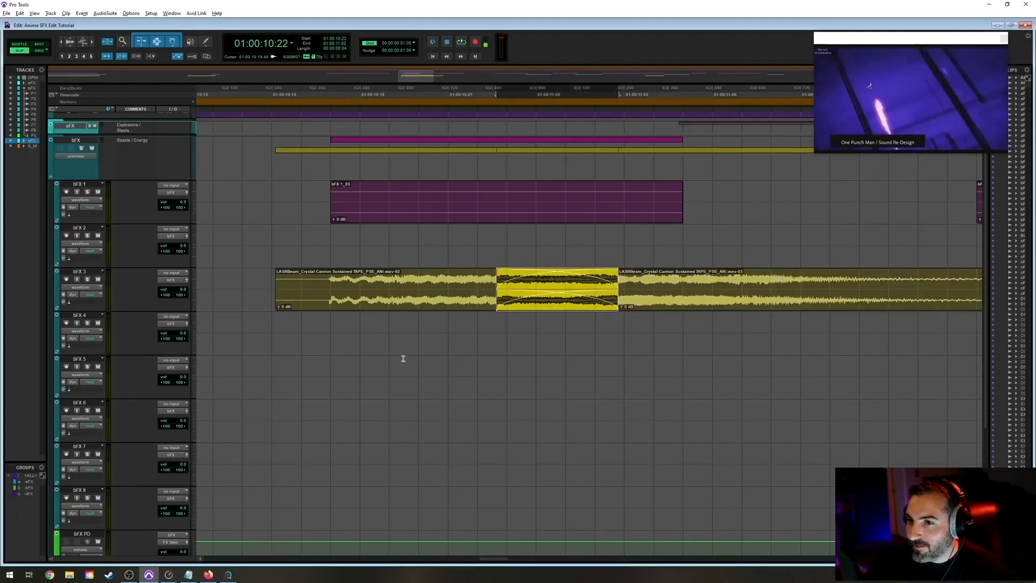
# Fade in the start of the Crystal Cannon clip on bFX 3 over about 2 frames and play it from 01:00:10:14.
pyautogui.moveTo(280, 278); pyautogui.dragTo(312, 284)
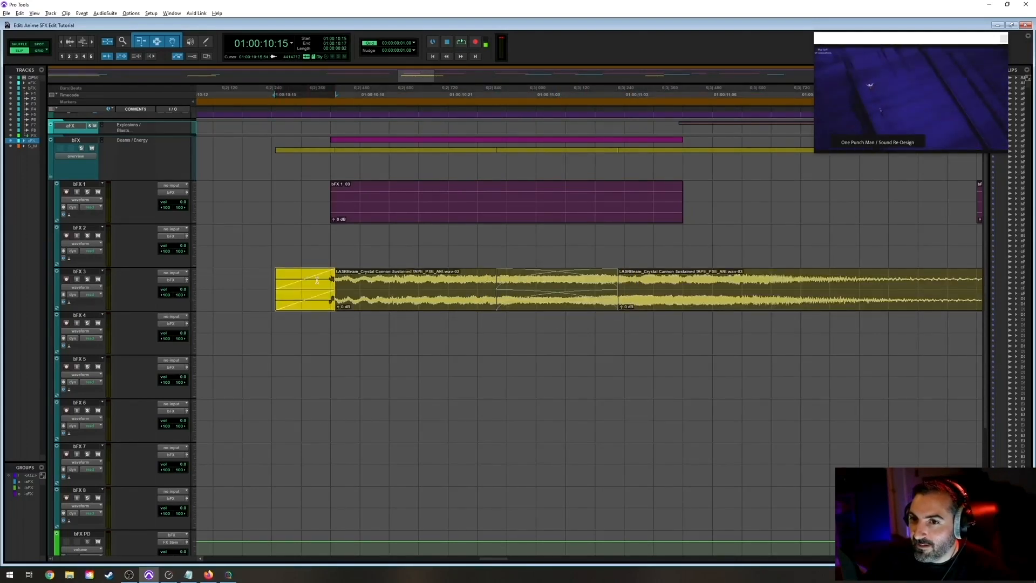
pyautogui.click(264, 279)
pyautogui.press('space')
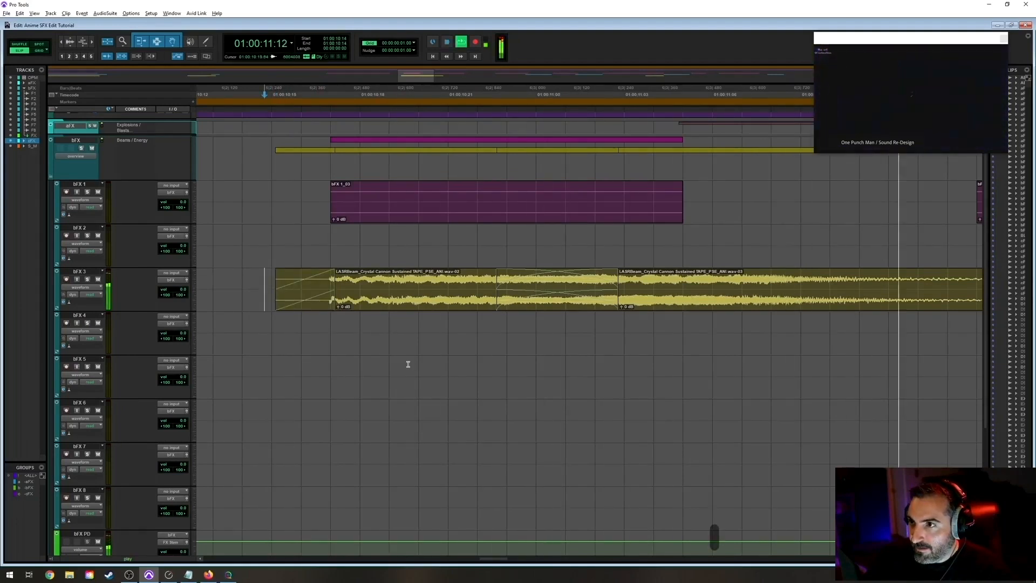
pyautogui.press('space')
# Fade out the Crystal Cannon decay on bFX 3 from 01:00:11:14 to about 01:00:12:01 with a steep curved shape, and save the session.
pyautogui.moveTo(483, 286); pyautogui.dragTo(430, 288)
pyautogui.press('g')
pyautogui.press('r')
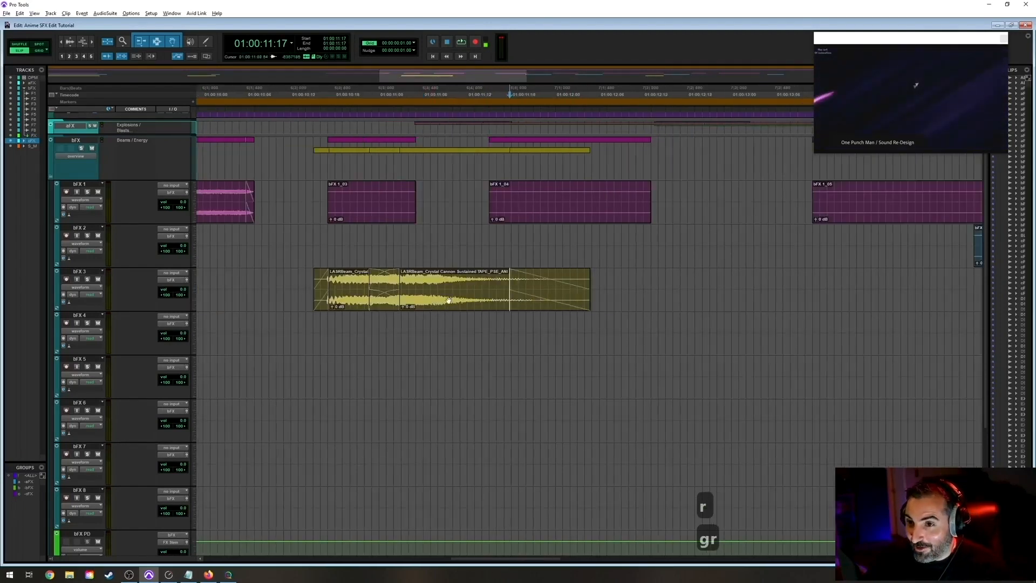
pyautogui.moveTo(531, 306); pyautogui.dragTo(504, 303)
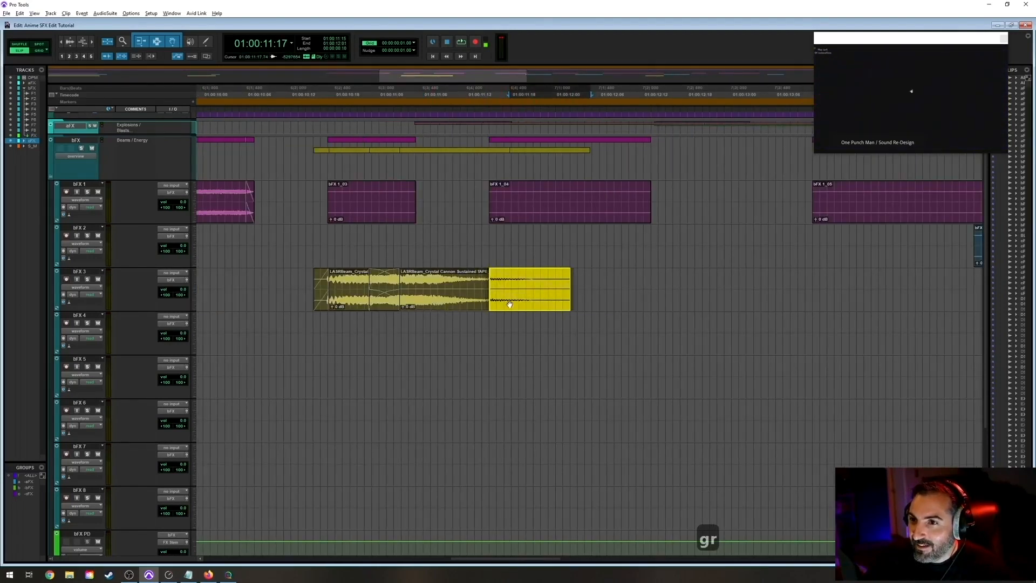
pyautogui.doubleClick(510, 307)
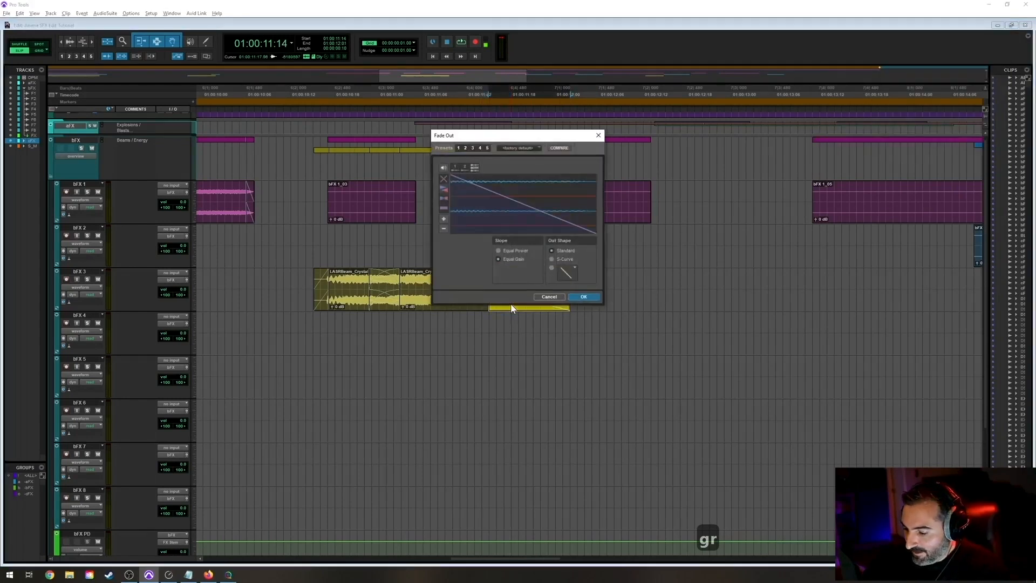
pyautogui.press('Left')
pyautogui.press('Left')
pyautogui.press('Return')
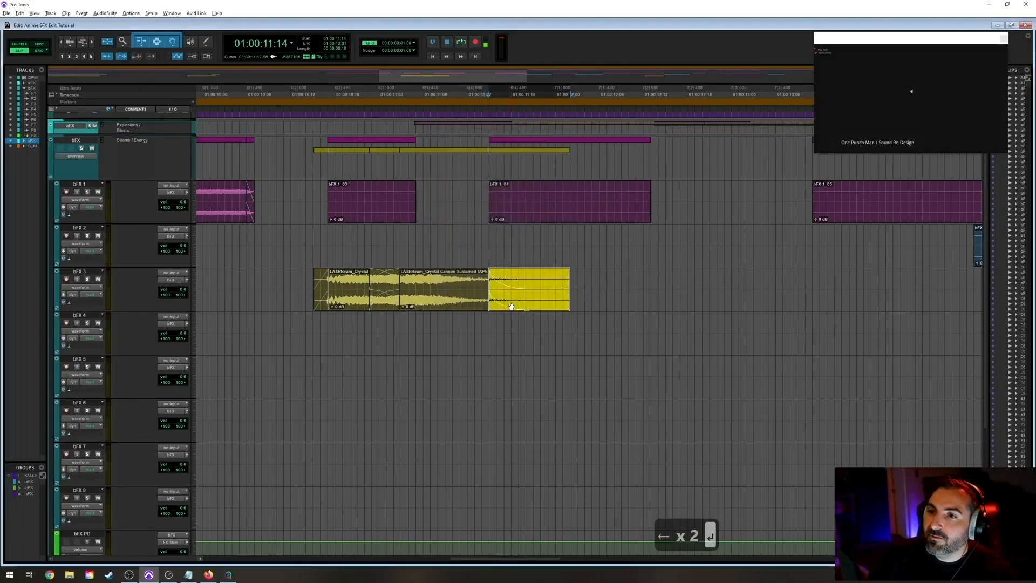
pyautogui.hotkey('ctrl', 's')
# Play the edited Crystal Cannon sound on bFX 3 from 01:00:10:14 to check it against the picture.
pyautogui.press('r')
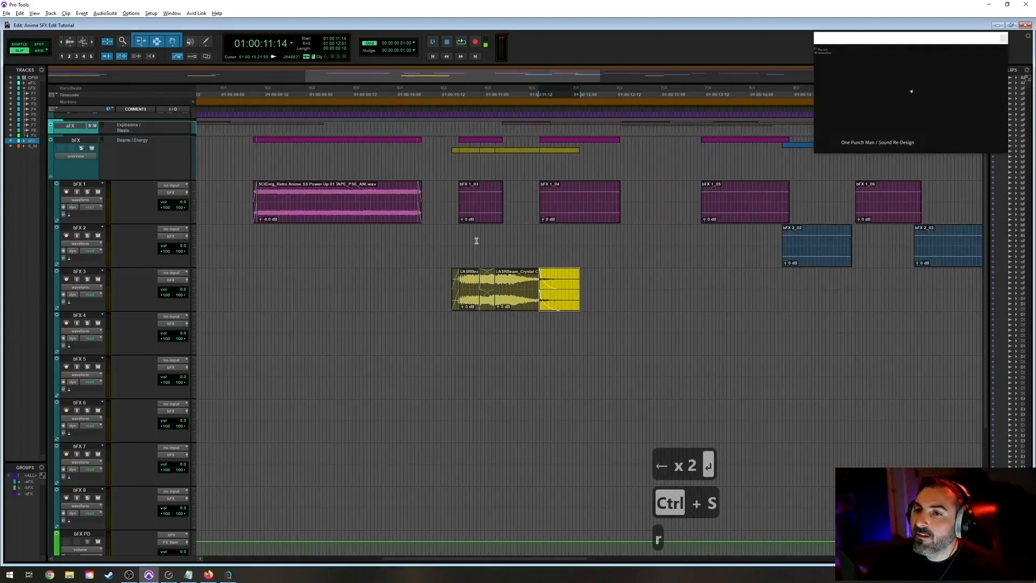
pyautogui.click(449, 237)
pyautogui.press('space')
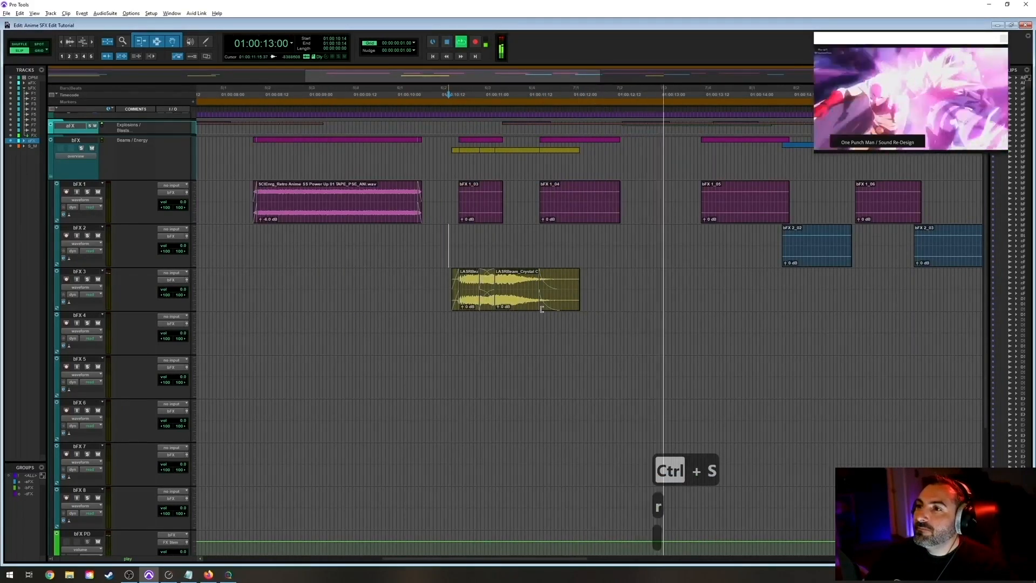
pyautogui.press('space')
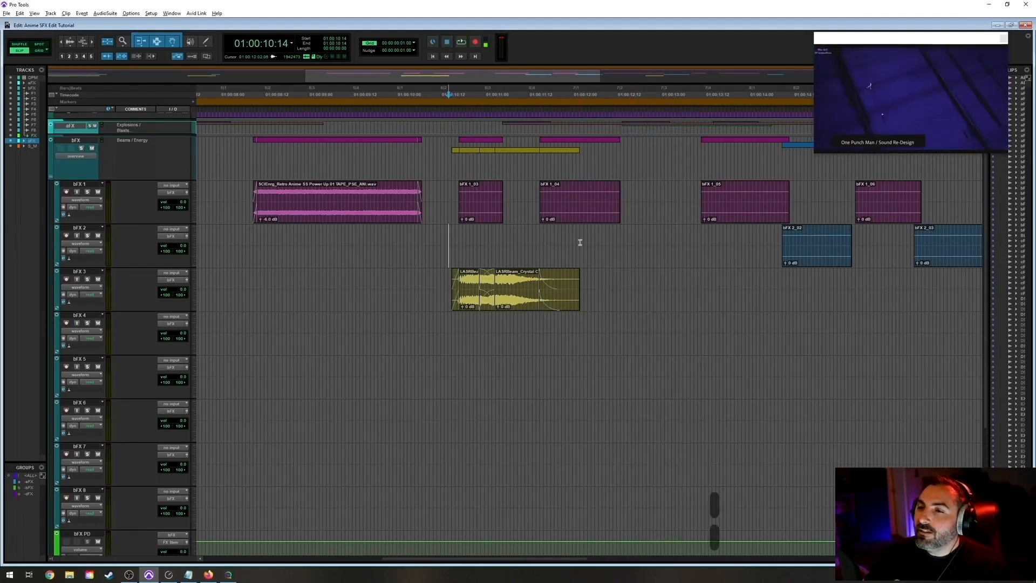
# Place the insertion point on bFX 4 at the start of the bFX 1_04 cue.
pyautogui.click(581, 218)
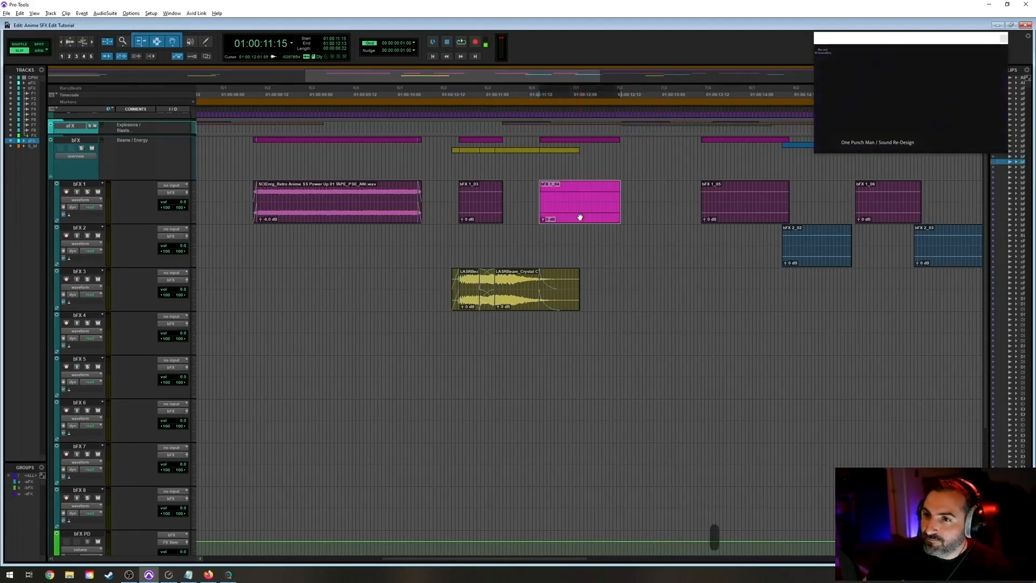
pyautogui.press(';')
pyautogui.press(';')
pyautogui.press(';')
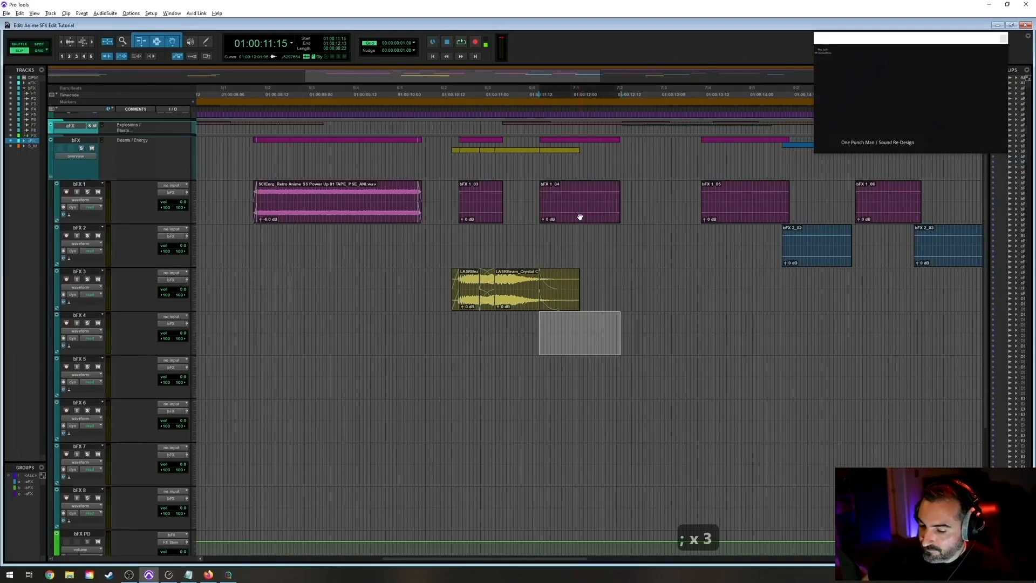
pyautogui.press('Left')
pyautogui.press('t')
pyautogui.press('t')
pyautogui.press('t')
pyautogui.press('t')
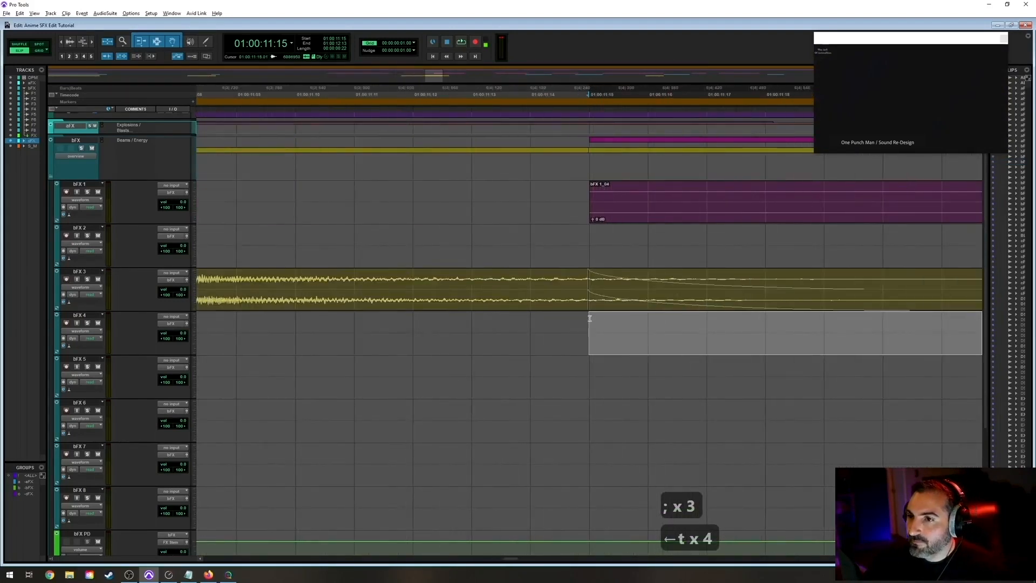
pyautogui.press('r')
pyautogui.press('r')
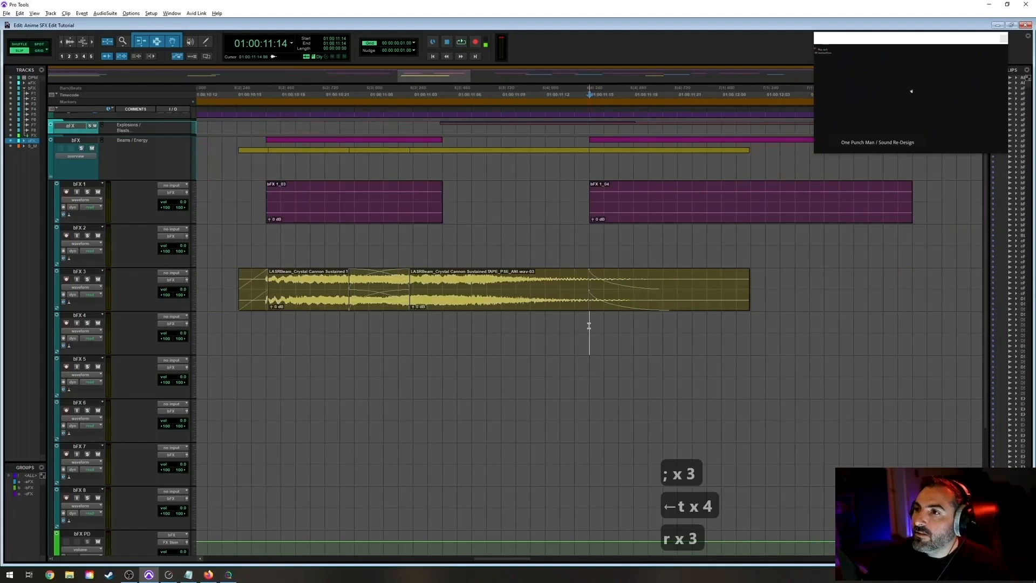
pyautogui.press('r')
pyautogui.press('space')
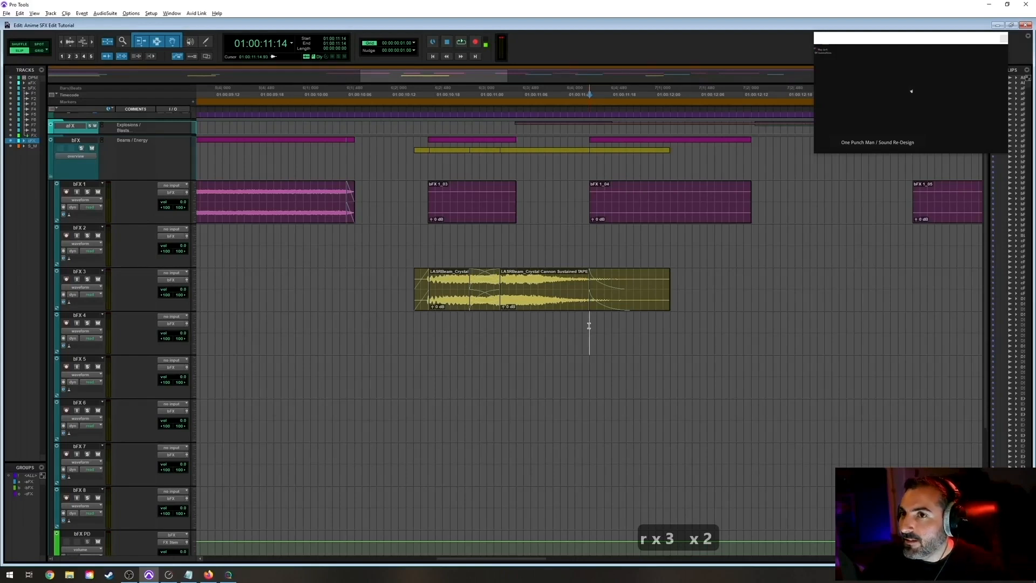
# Switch to SoundQ, audition the second burst of LASRBeam_Crystal Cannon Sustained TAPE_PSE_ANI.wav, and send it with its decay to bFX 4.
pyautogui.hotkey('alt', 'Tab')
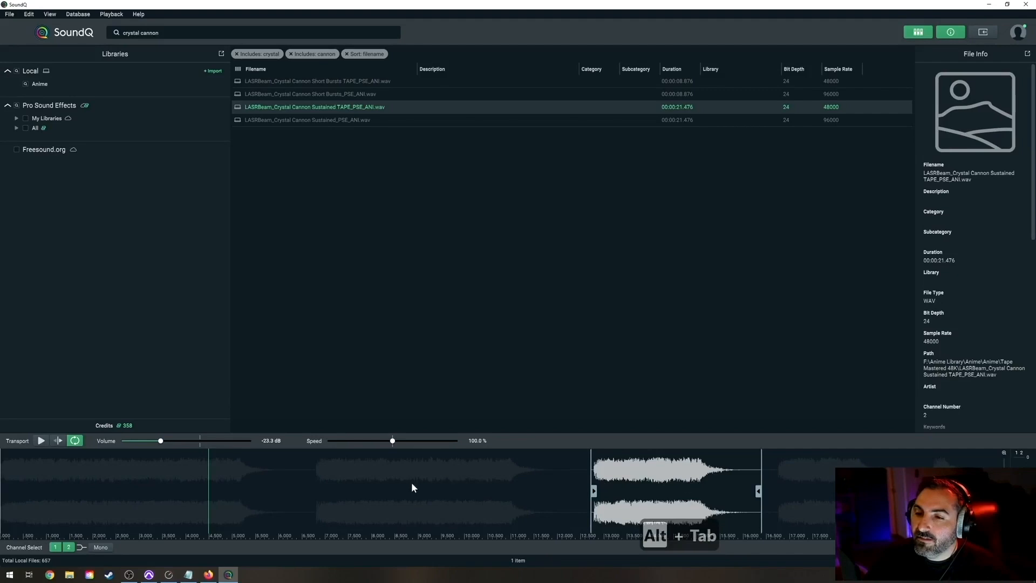
pyautogui.click(328, 480)
pyautogui.press('space')
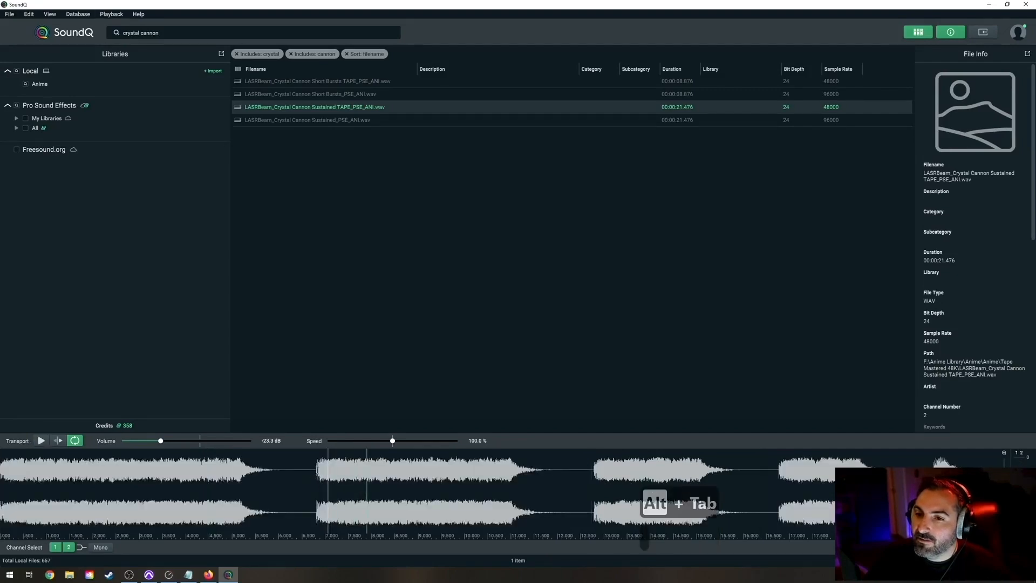
pyautogui.moveTo(311, 480); pyautogui.dragTo(571, 490)
pyautogui.press('s')
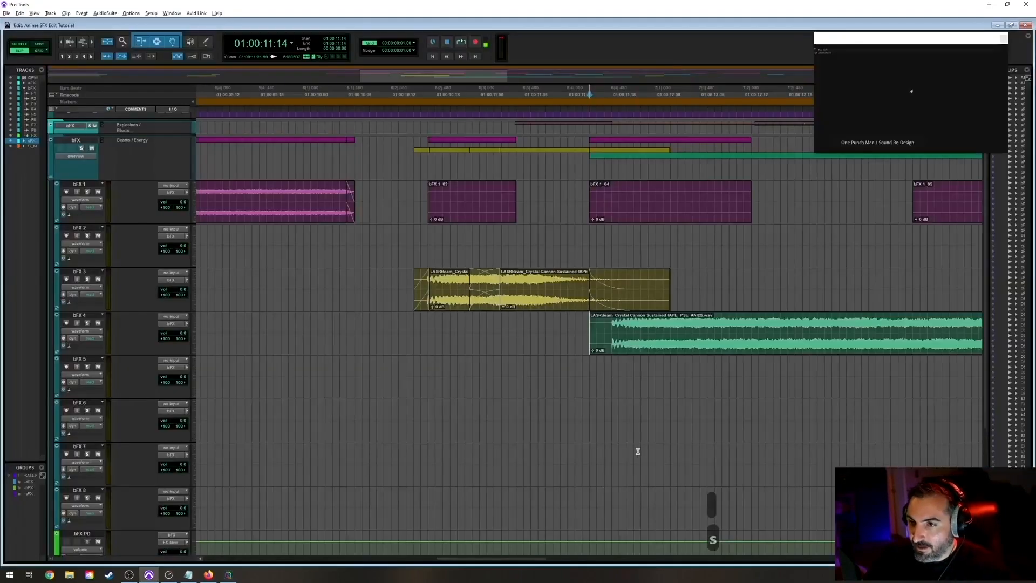
# Shift the new Crystal Cannon clip on bFX 4 earlier so its onset lines up with the start of bFX 1_04.
pyautogui.click(625, 345)
pyautogui.press('t')
pyautogui.press('t')
pyautogui.press('t')
pyautogui.moveTo(747, 342); pyautogui.dragTo(572, 342)
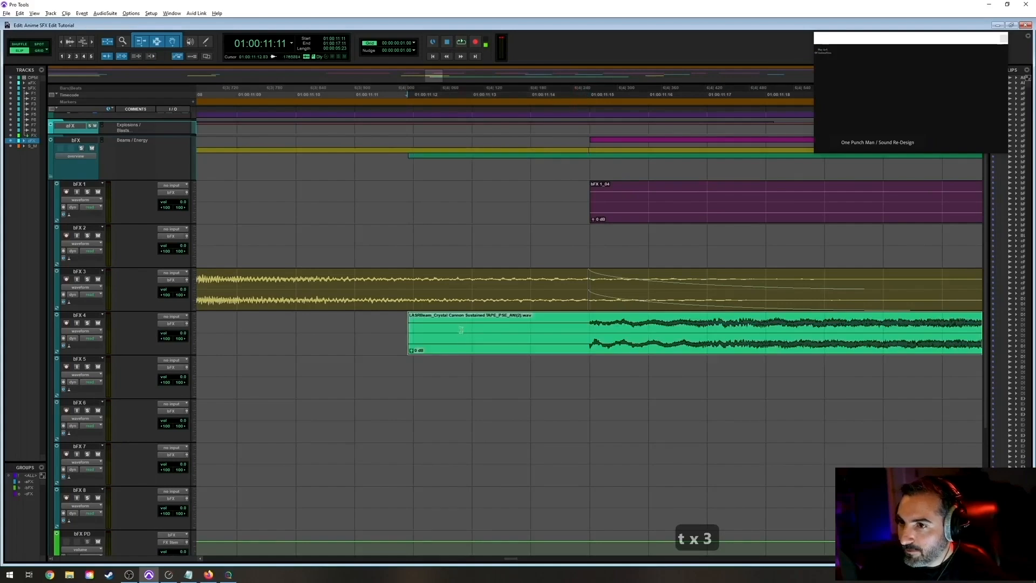
# Trim the bFX 4 clip's silent lead-in to about 01:00:11:13, fade it in up to the onset, and save the session.
pyautogui.moveTo(413, 327); pyautogui.dragTo(526, 329)
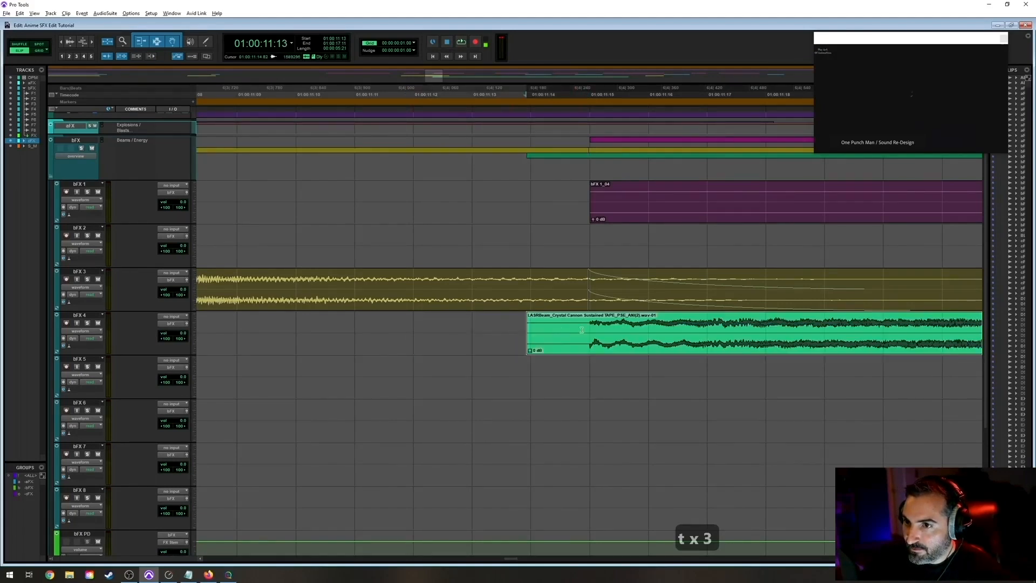
pyautogui.press('d')
pyautogui.hotkey('ctrl', 's')
# Play the end of the Crystal Cannon clip on bFX 4 from 01:00:15:16 and separate it at that point, just before the decay.
pyautogui.press('r')
pyautogui.press('r')
pyautogui.press('r')
pyautogui.press('r')
pyautogui.press('r')
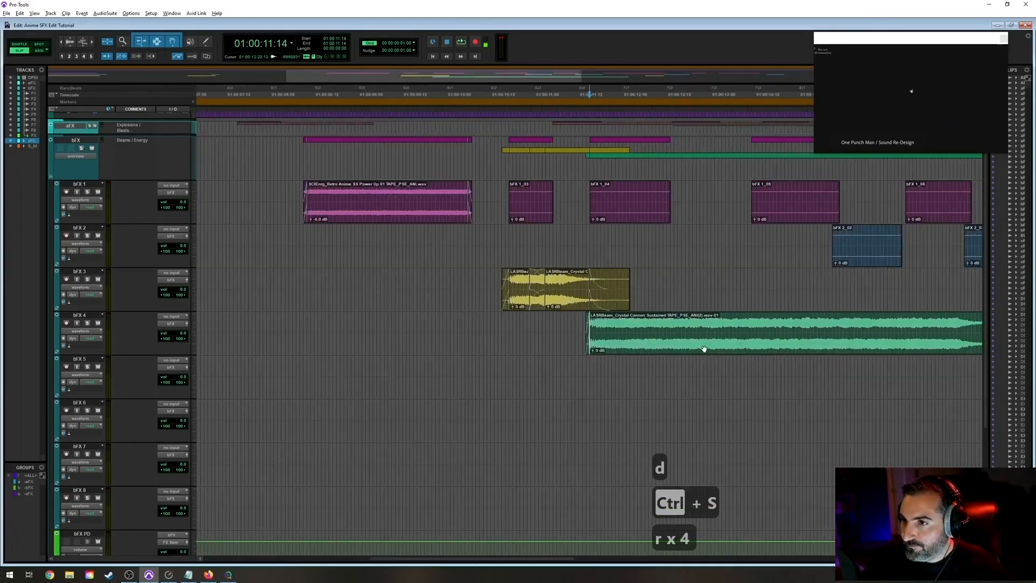
pyautogui.press('t')
pyautogui.press('t')
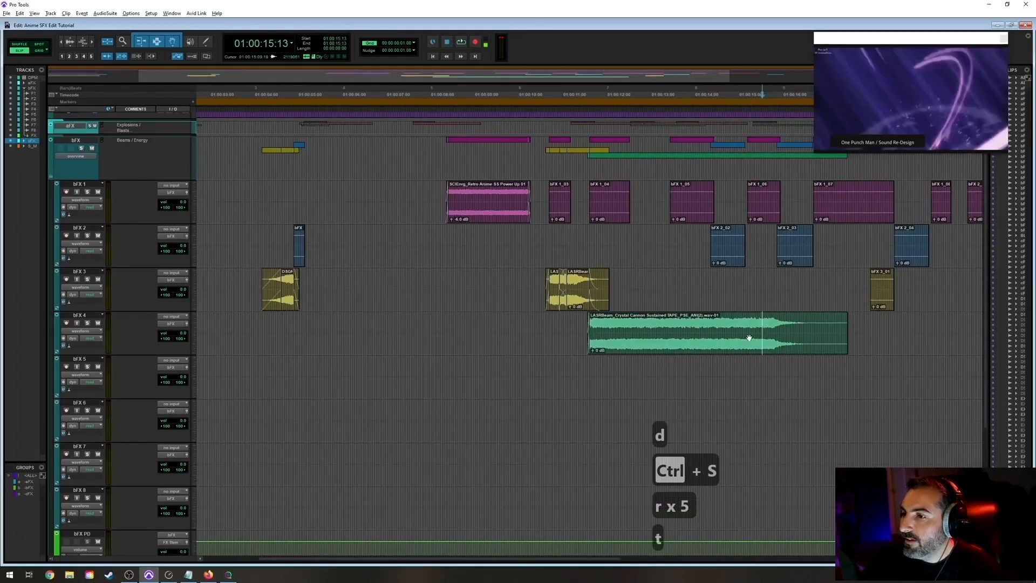
pyautogui.click(613, 322)
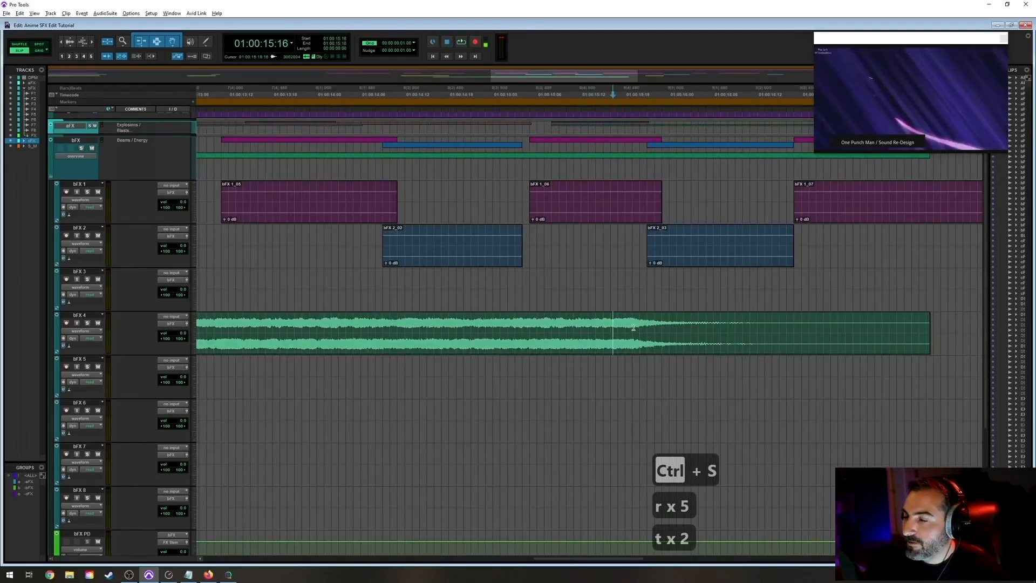
pyautogui.press('space')
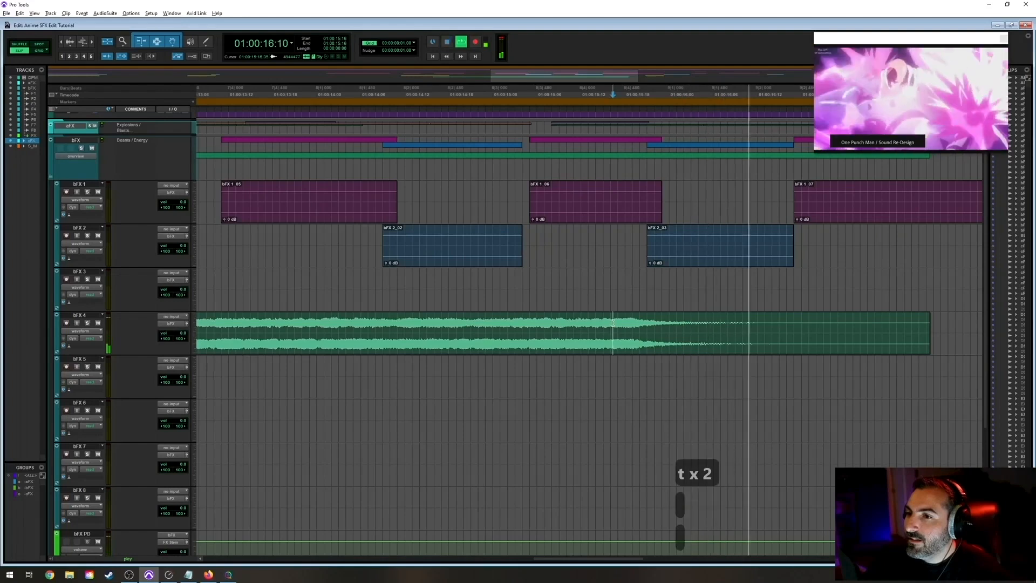
pyautogui.press('space')
pyautogui.press('space')
pyautogui.hotkey('ctrl', 'e')
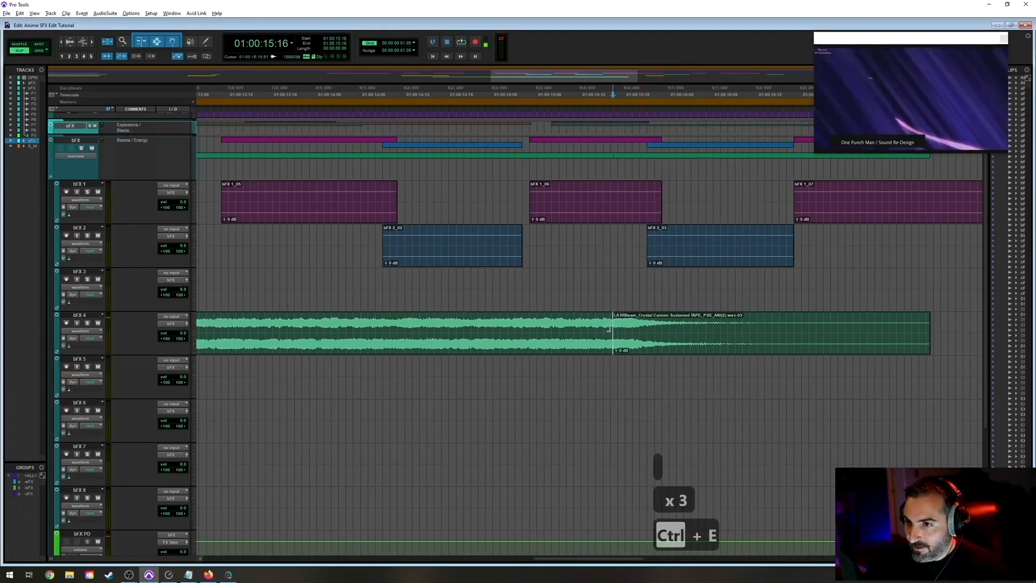
# Trim the sustained piece on bFX 4 to end at about 01:00:12:01 and move the decay piece directly against it.
pyautogui.press('r')
pyautogui.press('r')
pyautogui.press('r')
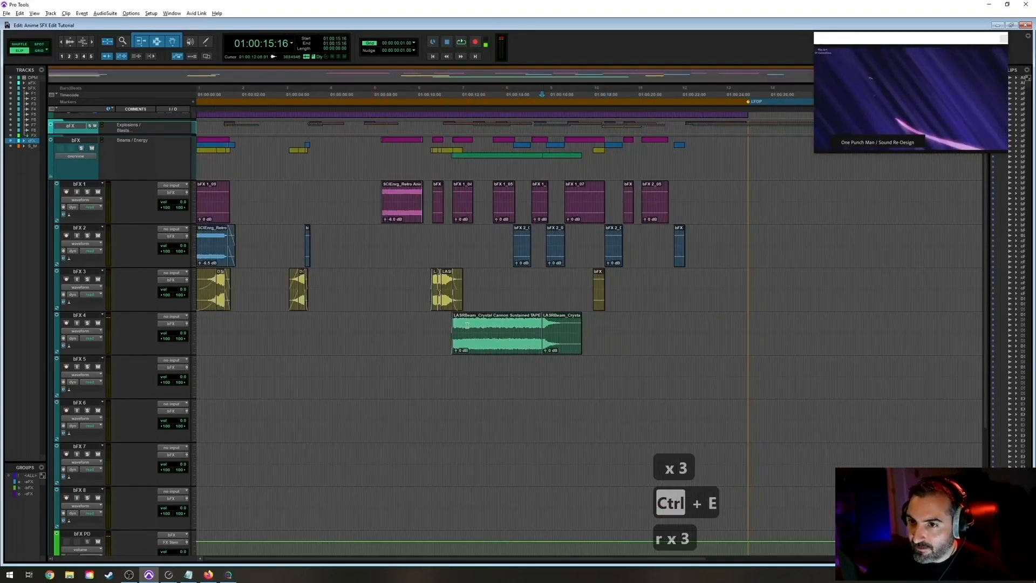
pyautogui.click(463, 325)
pyautogui.press('s')
pyautogui.moveTo(564, 347); pyautogui.dragTo(486, 349)
pyautogui.press('t')
pyautogui.press('t')
pyautogui.press('t')
pyautogui.press('t')
pyautogui.press('t')
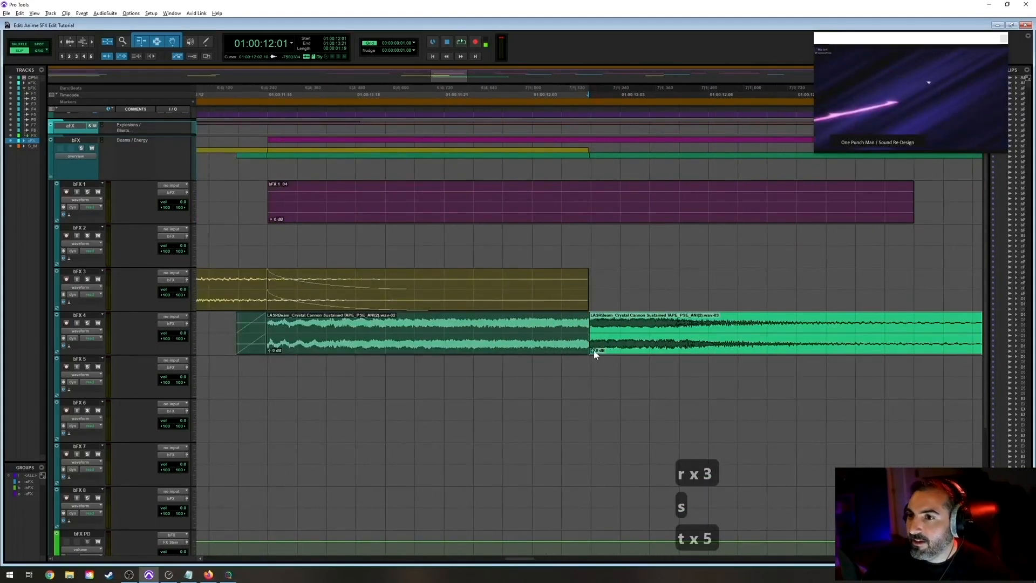
# Move the decay piece on bFX 4 so it starts at the end of the bFX 1_04 cue.
pyautogui.press('r')
pyautogui.press('r')
pyautogui.moveTo(620, 353); pyautogui.dragTo(677, 349)
pyautogui.press('t')
pyautogui.press('t')
pyautogui.press('t')
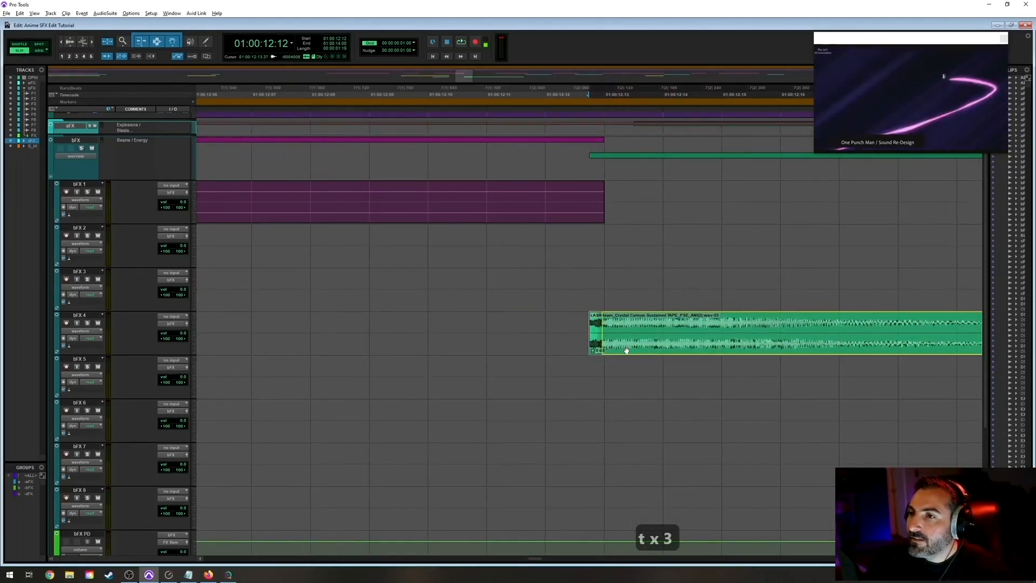
# Extend the decay and sustained pieces on bFX 4 to close the gap and crossfade them from 01:00:12:05 to about 01:00:12:11.
pyautogui.press('r')
pyautogui.press('r')
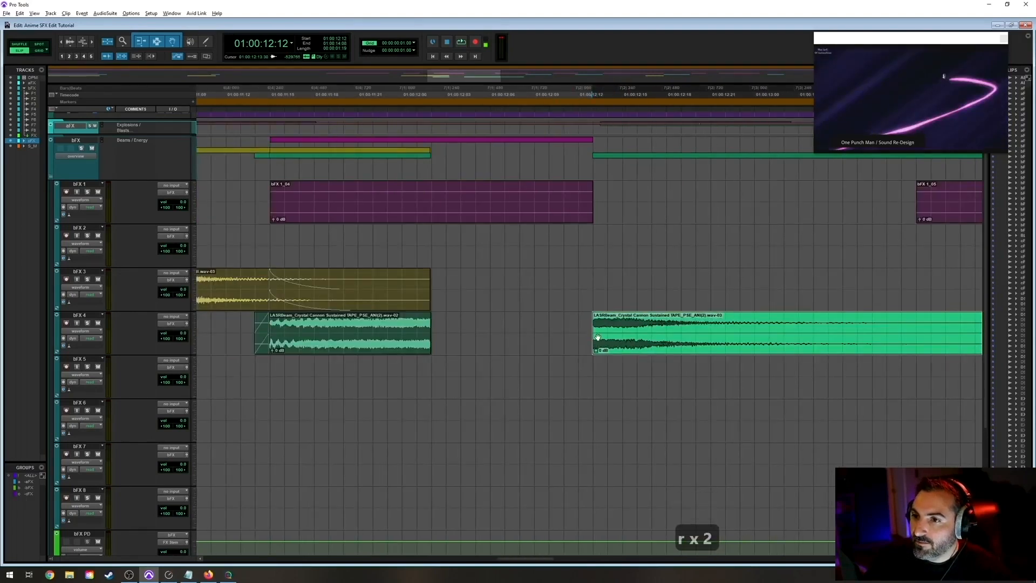
pyautogui.moveTo(595, 333); pyautogui.dragTo(526, 334)
pyautogui.moveTo(430, 330); pyautogui.dragTo(570, 350)
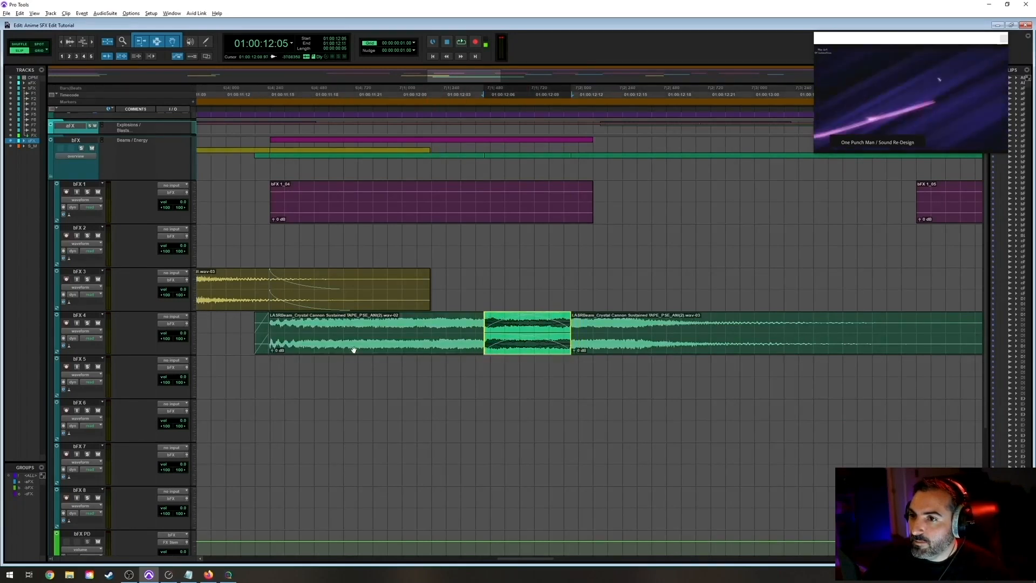
# Play from 01:00:10:20 to check the Crystal Cannon sounds on bFX 3 and bFX 4 against the picture.
pyautogui.press('r')
pyautogui.press('r')
pyautogui.click(441, 324)
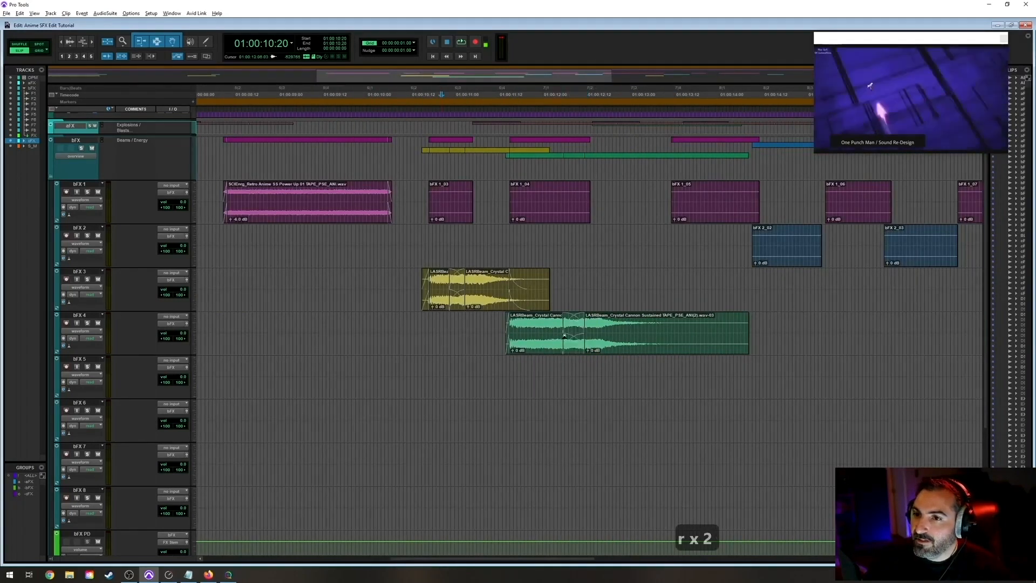
pyautogui.press('space')
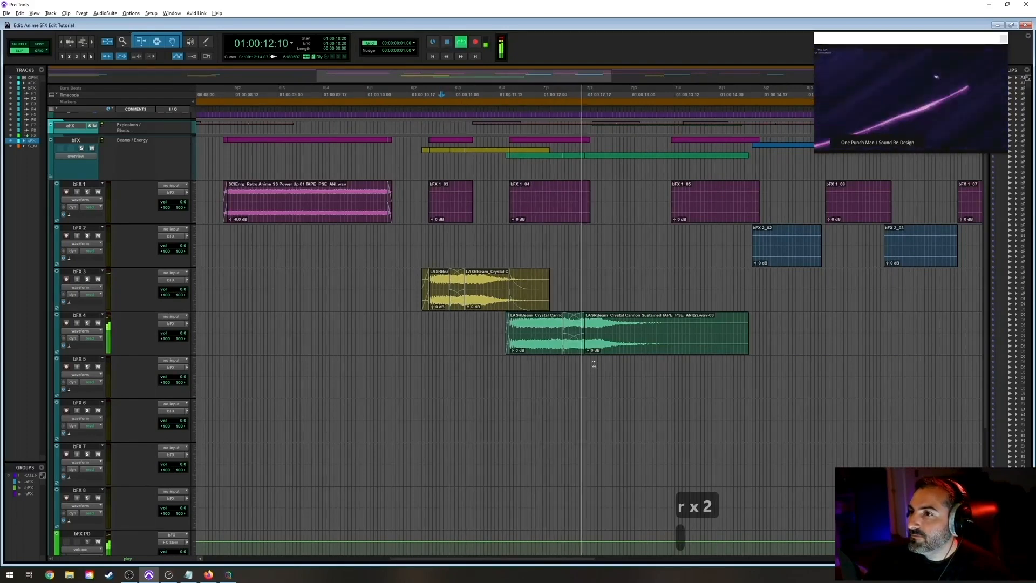
# Shorten the Crystal Cannon tail on bFX 4, give it a steeper curved fade-out starting at 01:00:13:02, and save the session.
pyautogui.press('space')
pyautogui.moveTo(706, 351); pyautogui.dragTo(676, 354)
pyautogui.doubleClick(708, 340)
pyautogui.press('Left')
pyautogui.press('Left')
pyautogui.press('Return')
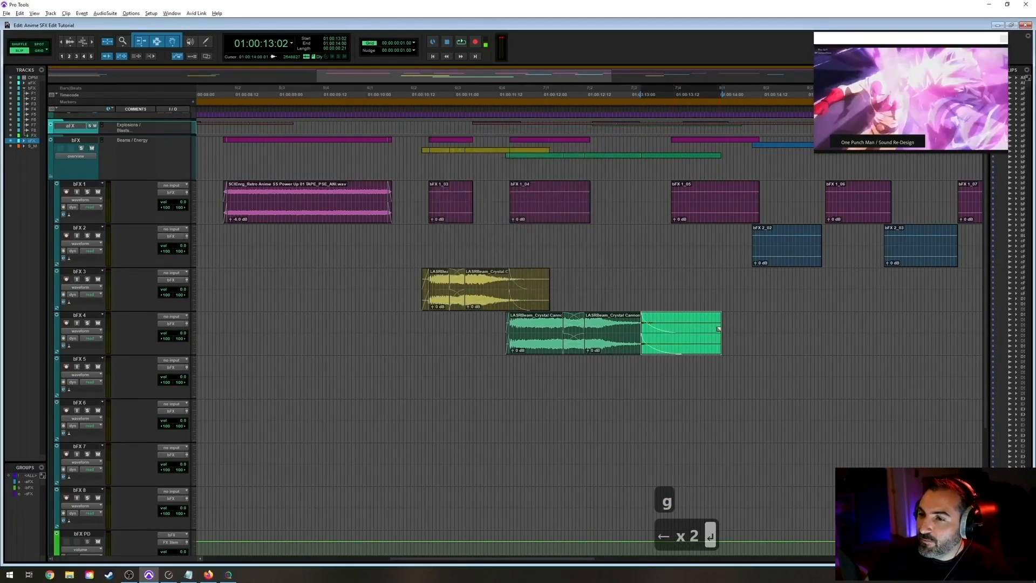
pyautogui.click(417, 277)
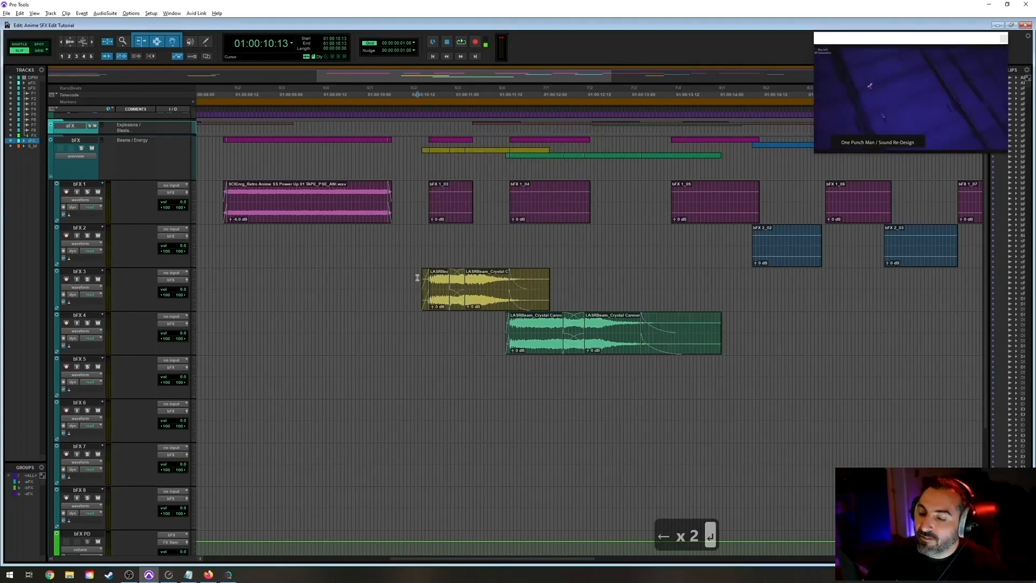
pyautogui.hotkey('ctrl', 's')
# Play from 01:00:10:13 and again from the bFX 1_05 cue to check the beams against the picture.
pyautogui.press('space')
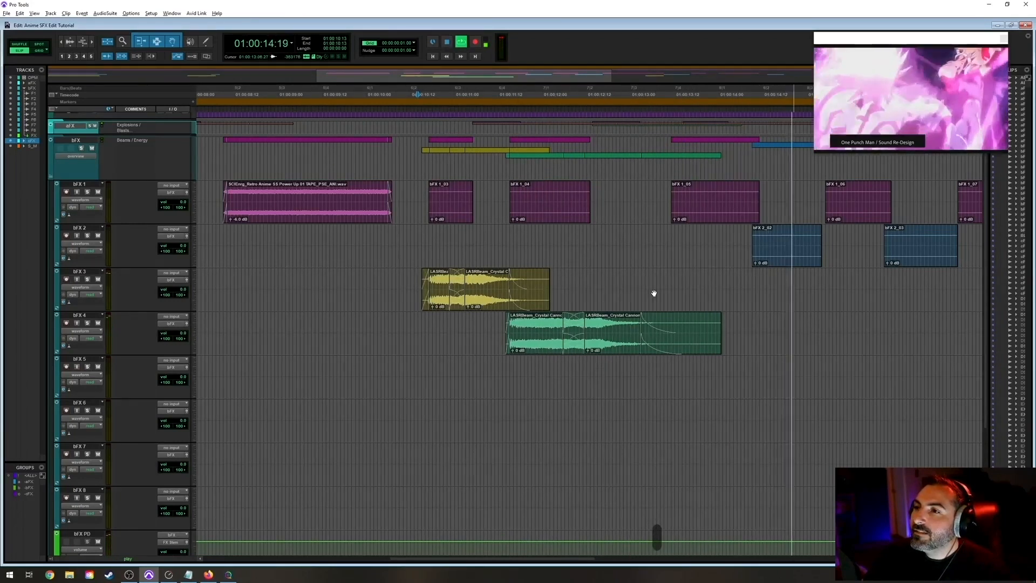
pyautogui.press('space')
pyautogui.click(700, 222)
pyautogui.press('space')
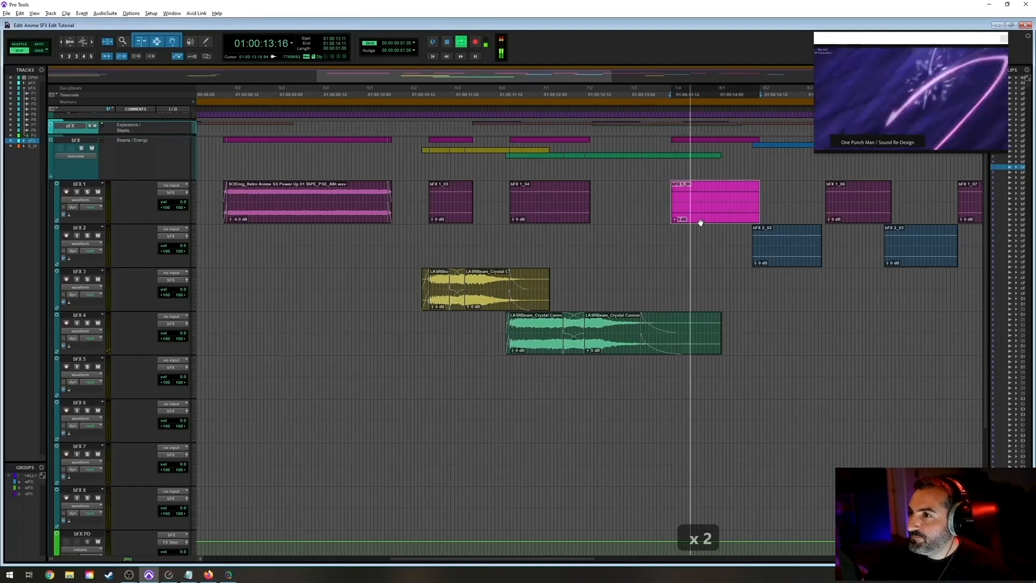
pyautogui.press('r')
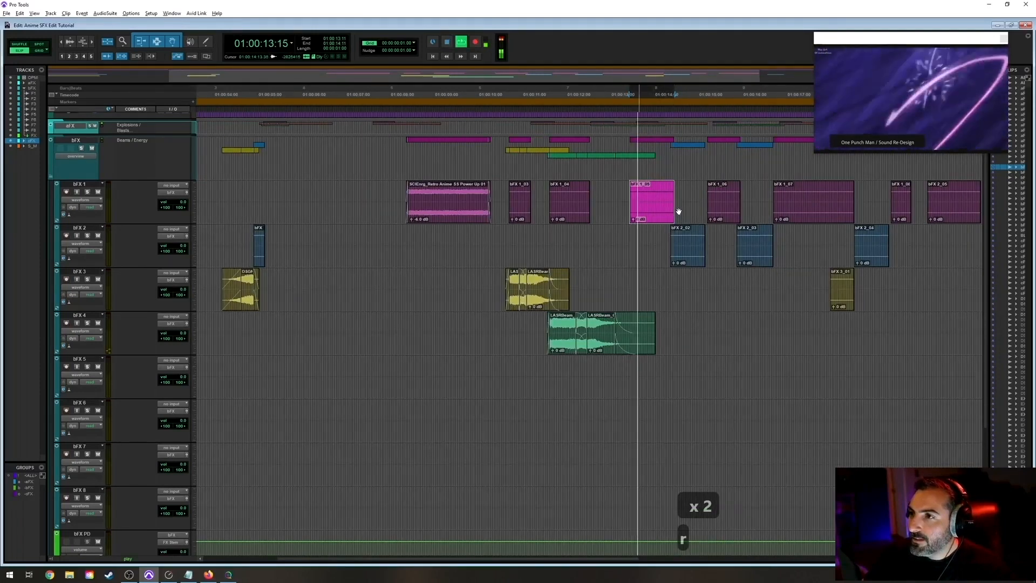
pyautogui.press('space')
# Place the edit selection on bFX 3 across the length of the bFX 1_05 cue, starting at 01:00:13:11.
pyautogui.press('t')
pyautogui.press('t')
pyautogui.press('r')
pyautogui.press('t')
pyautogui.press('r')
pyautogui.press(';')
pyautogui.press(';')
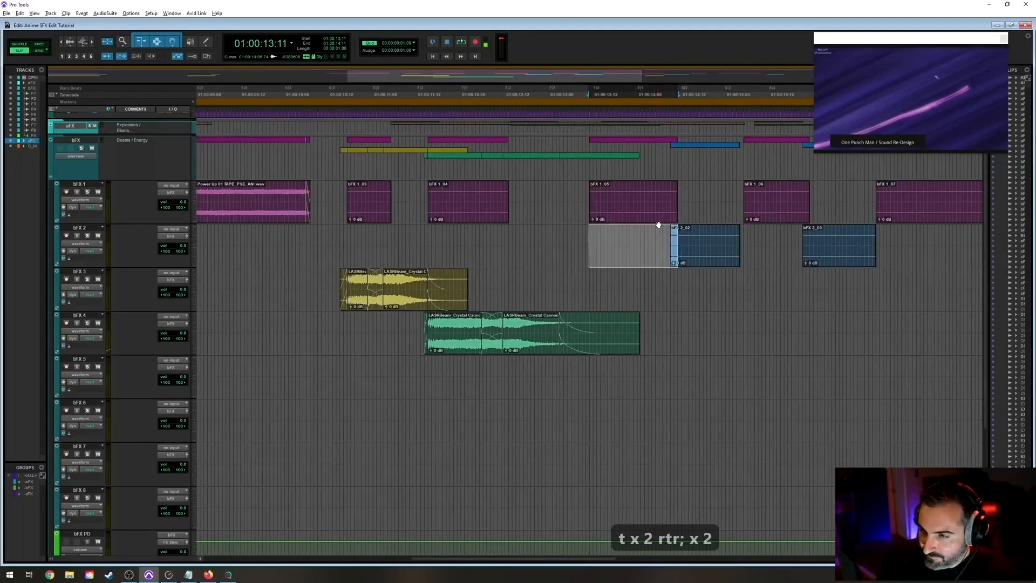
pyautogui.press('t')
pyautogui.press('t')
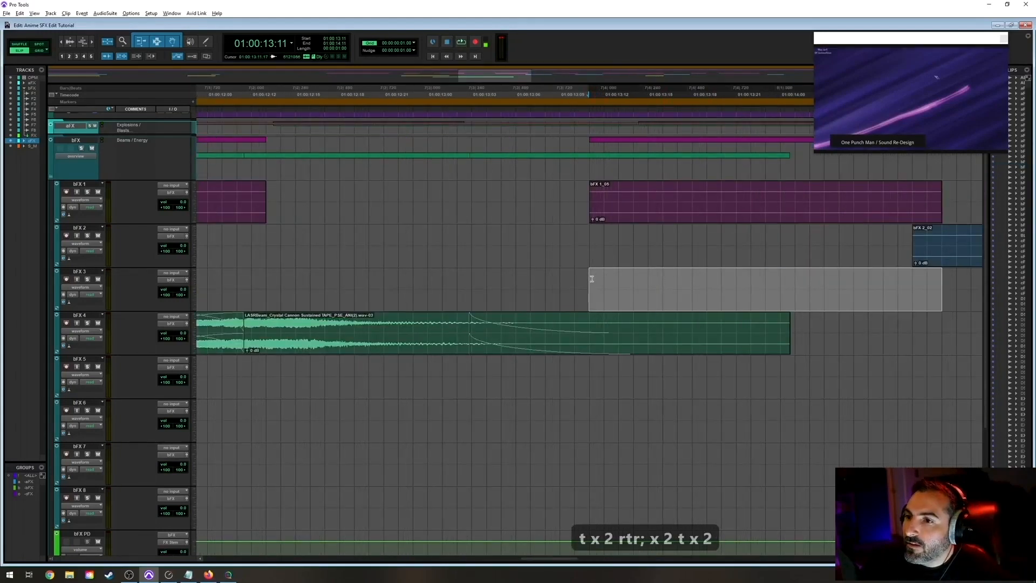
# Send the fourth burst of LASRBeam_Crystal Cannon Sustained TAPE from SoundQ to bFX 3 and move it to start at 01:00:13:08.
pyautogui.hotkey('alt', 'Tab')
pyautogui.click(653, 486)
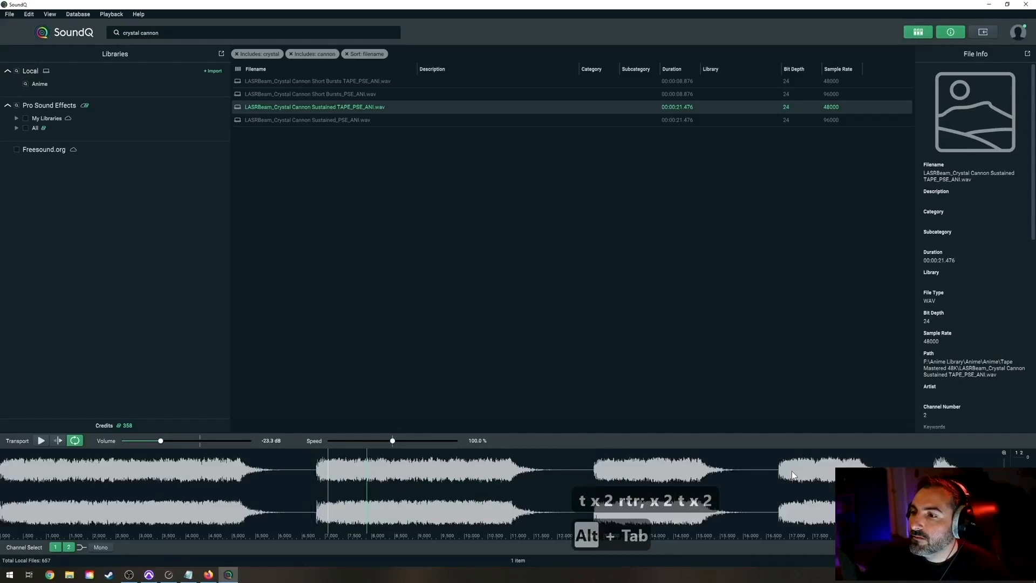
pyautogui.moveTo(780, 474); pyautogui.dragTo(853, 458)
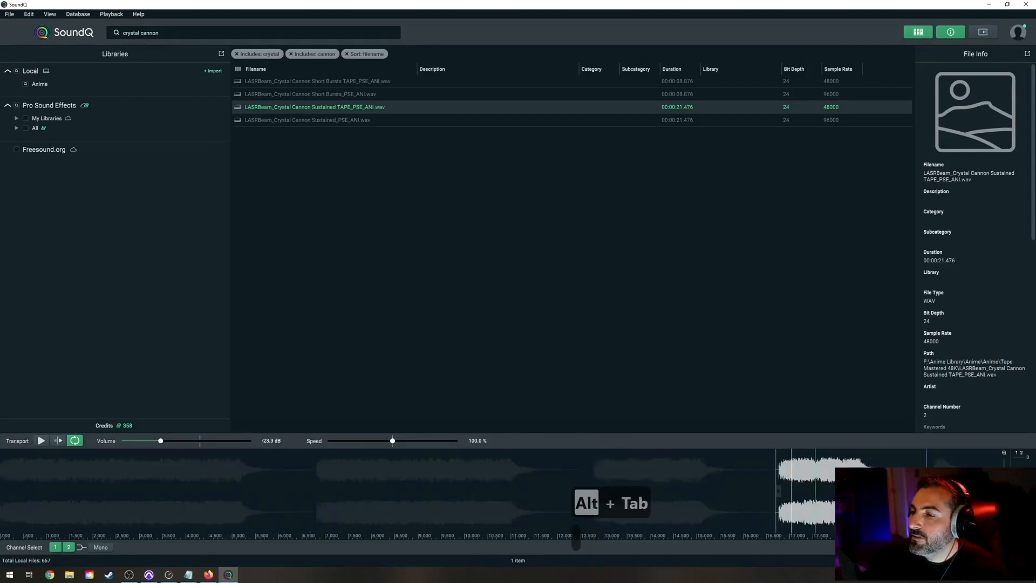
pyautogui.press('s')
pyautogui.moveTo(655, 302); pyautogui.dragTo(625, 306)
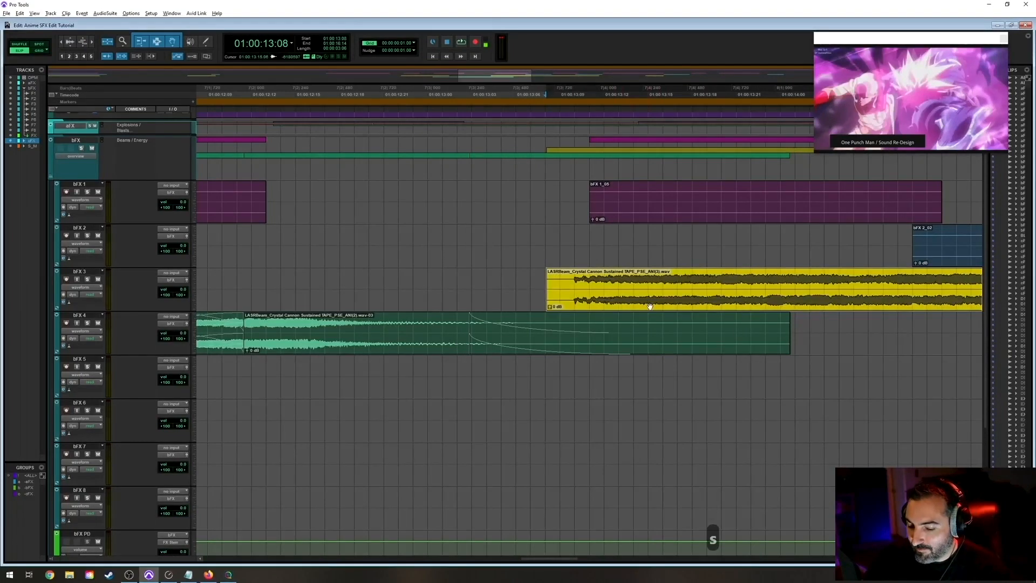
# Fade in the start of the new Crystal Cannon clip on bFX 3 up to about 01:00:13:10.
pyautogui.press('t')
pyautogui.press('t')
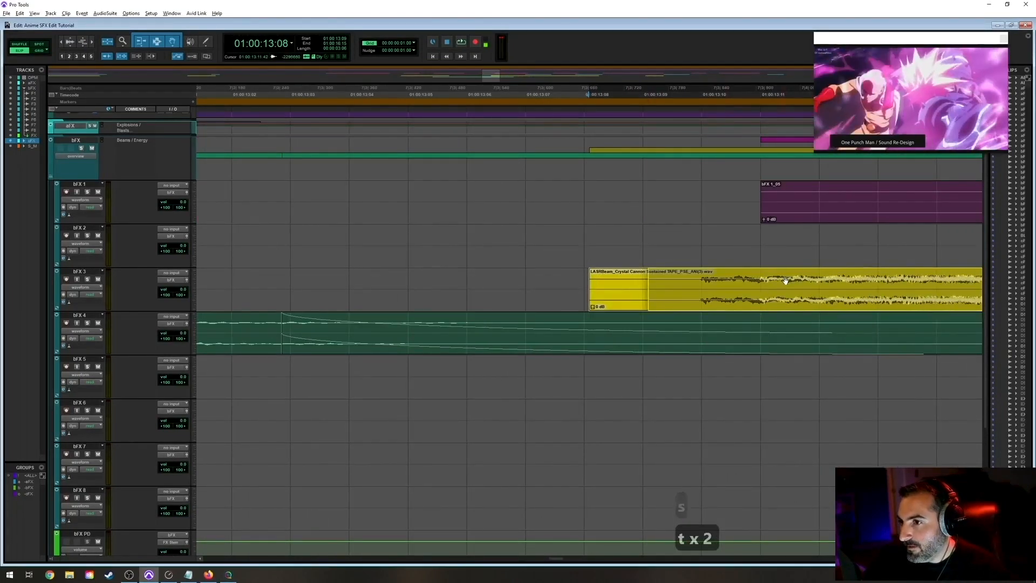
pyautogui.moveTo(785, 281); pyautogui.dragTo(786, 281)
pyautogui.press('r')
pyautogui.press('r')
pyautogui.press('r')
pyautogui.press('r')
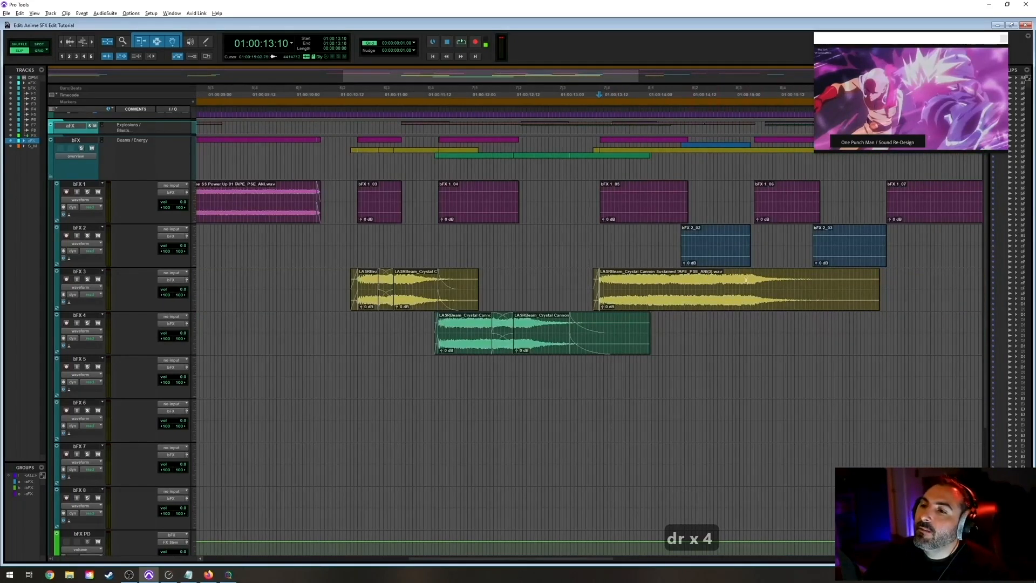
# Locate the decay by ear, split the bFX 3 Crystal Cannon clip there, and move the decay piece earlier to about 01:00:14:04.
pyautogui.click(740, 279)
pyautogui.press('space')
pyautogui.press('space')
pyautogui.click(747, 279)
pyautogui.press('space')
pyautogui.press('space')
pyautogui.click(740, 279)
pyautogui.press('space')
pyautogui.press('space')
pyautogui.hotkey('ctrl', 'e')
pyautogui.moveTo(758, 306); pyautogui.dragTo(682, 309)
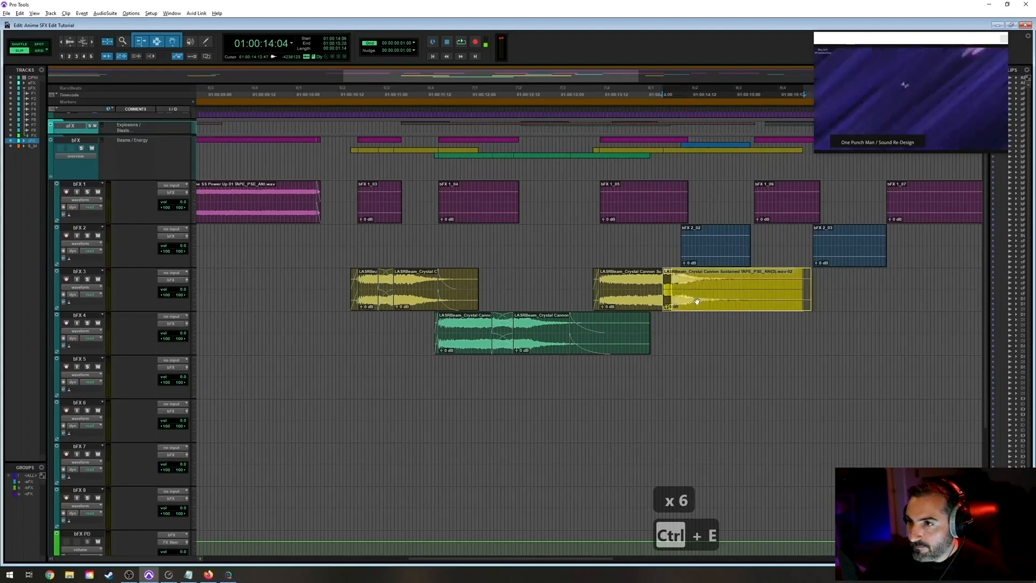
# Crossfade the sustained and decay pieces on bFX 3 over seven frames from 01:00:13:22.
pyautogui.press('t')
pyautogui.press('t')
pyautogui.press('t')
pyautogui.moveTo(615, 308); pyautogui.dragTo(494, 305)
pyautogui.press('r')
pyautogui.press('r')
pyautogui.press('r')
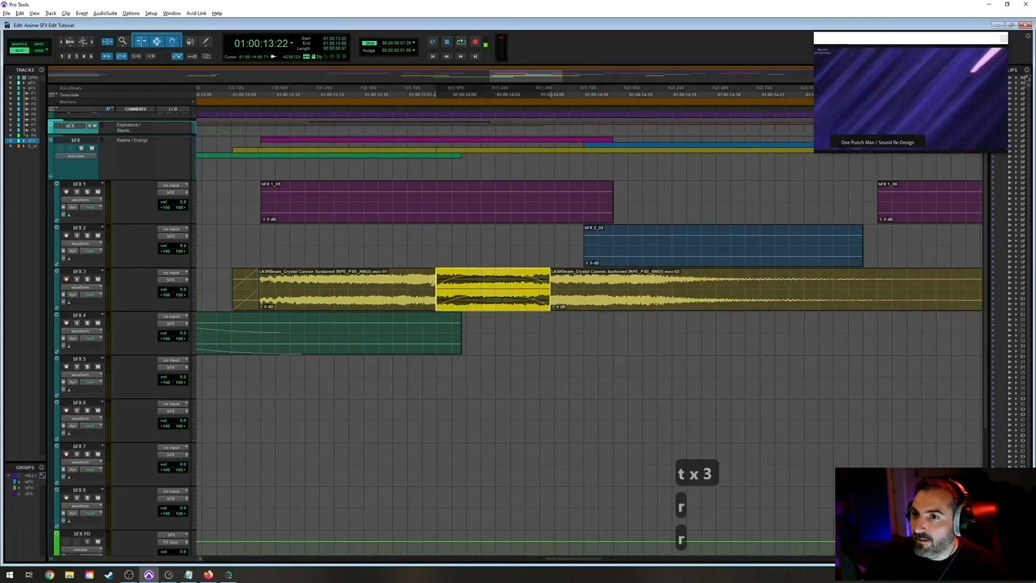
# Play from 01:00:13:02 to check the crossfaded Crystal Cannon sound on bFX 3 against the picture.
pyautogui.click(477, 281)
pyautogui.press('space')
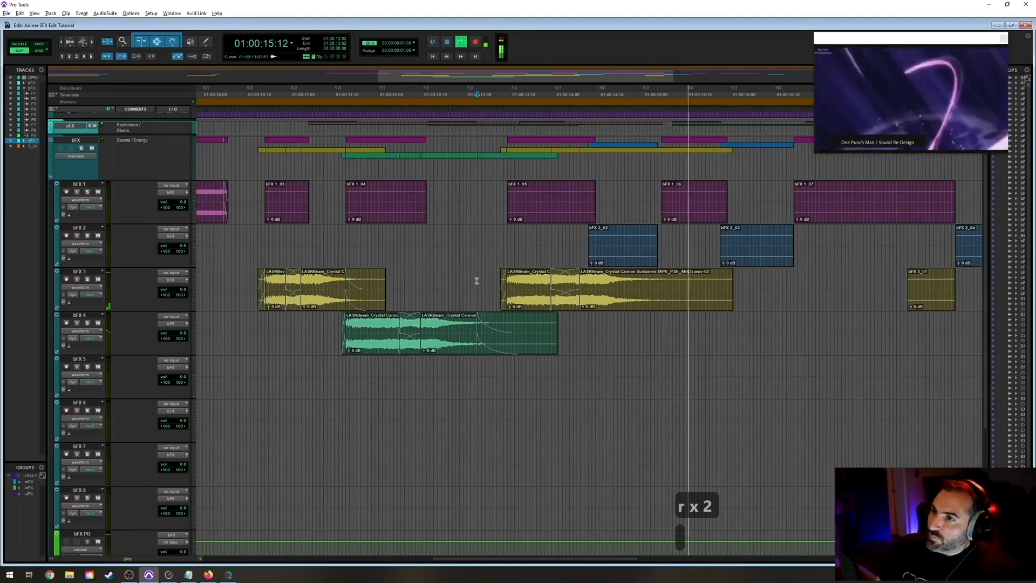
pyautogui.press('space')
# Add a 22-frame curved fade-out to the bFX 3 decay piece, move it to start at 01:00:14:19, and save the session.
pyautogui.click(650, 280)
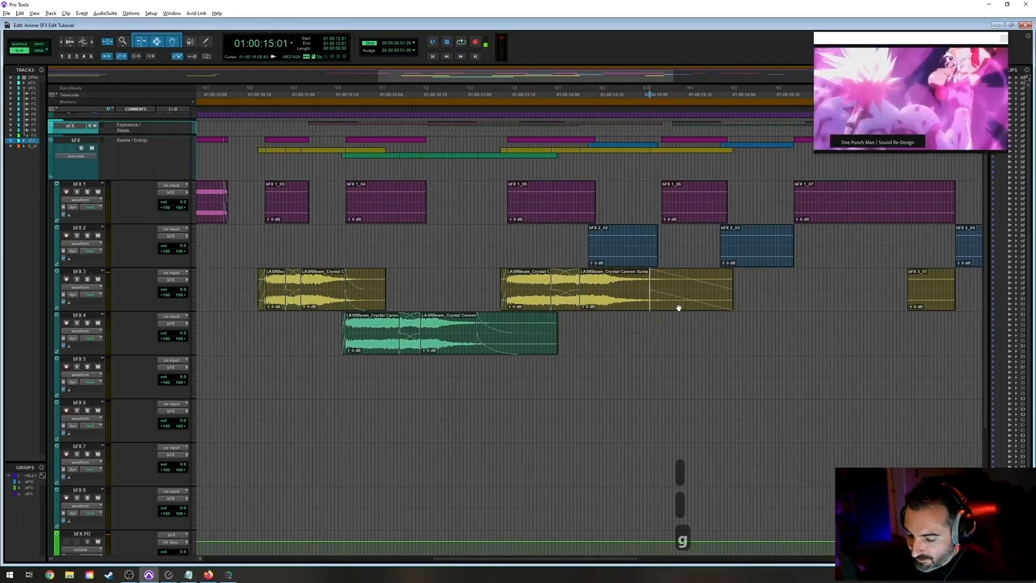
pyautogui.press('g')
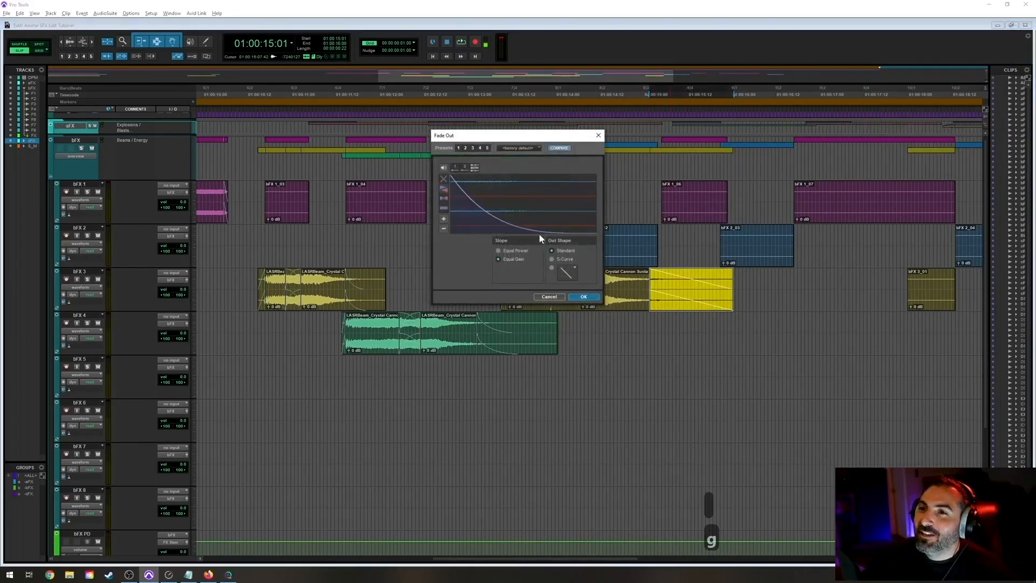
pyautogui.click(582, 297)
pyautogui.moveTo(674, 306); pyautogui.dragTo(651, 305)
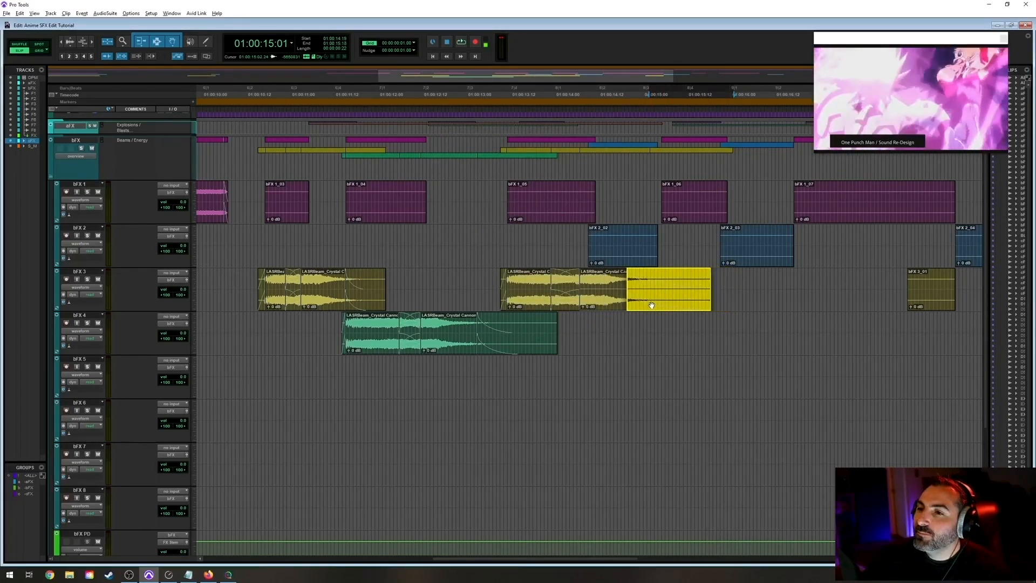
pyautogui.hotkey('ctrl', 's')
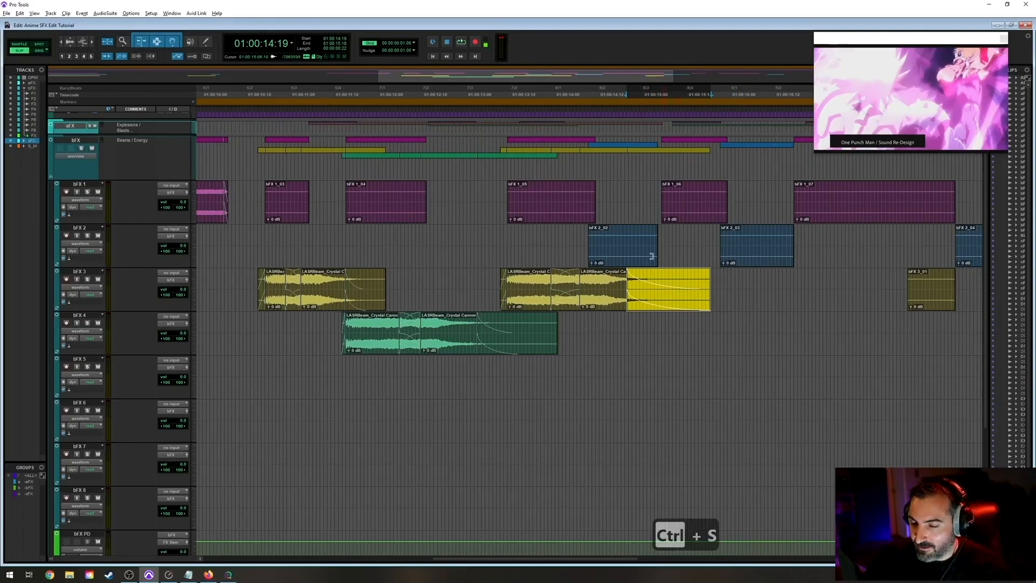
# Play from 01:00:13:04 to check the bFX 3 fade-out against the picture.
pyautogui.click(483, 238)
pyautogui.press('space')
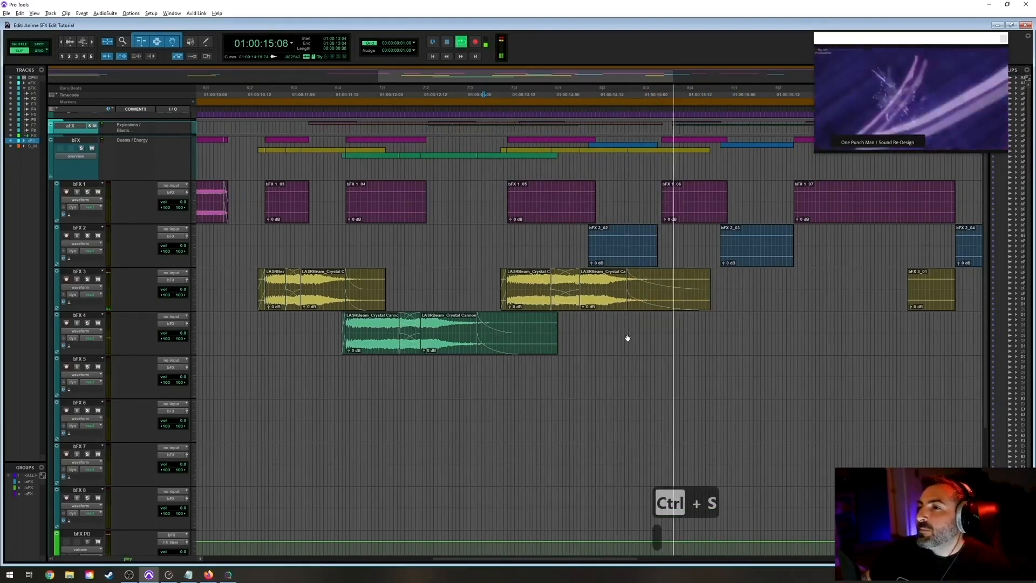
pyautogui.press('space')
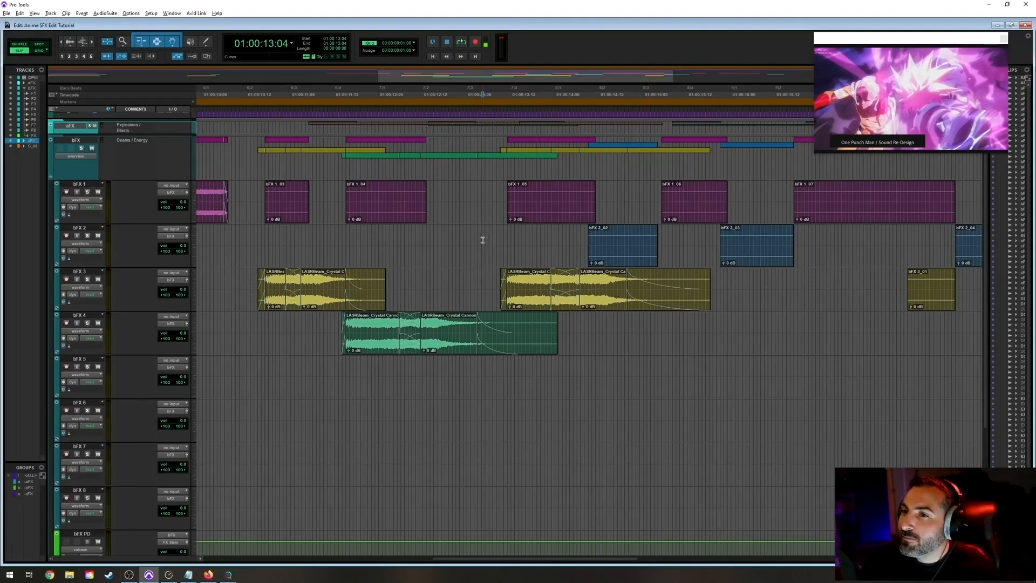
pyautogui.press('space')
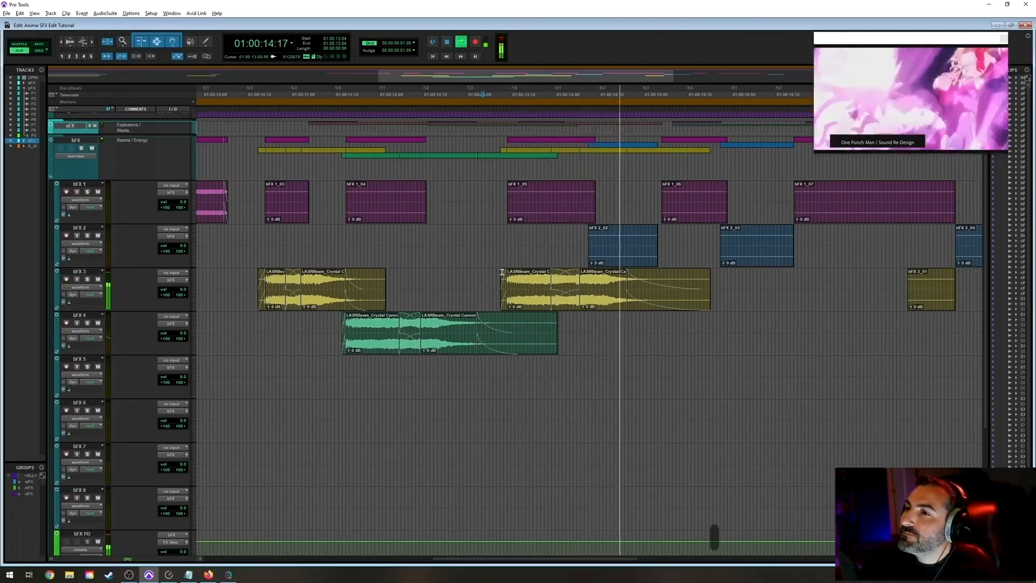
# Move the fade-out on the bFX 3 decay piece about five frames earlier and play from 01:00:13:07.
pyautogui.moveTo(644, 305); pyautogui.dragTo(628, 303)
pyautogui.click(492, 249)
pyautogui.press('space')
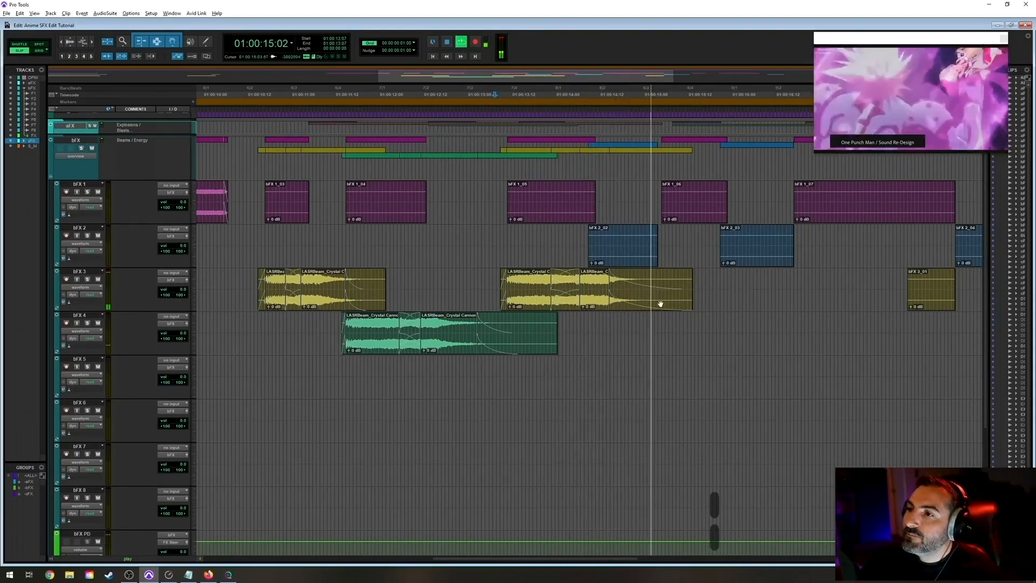
# Play repeatedly from 01:00:13:09 to examine how the bFX 3 Crystal Cannon sound follows the picture.
pyautogui.press('r')
pyautogui.press('t')
pyautogui.press('r')
pyautogui.press('space')
pyautogui.press('r')
pyautogui.press('t')
pyautogui.press('space')
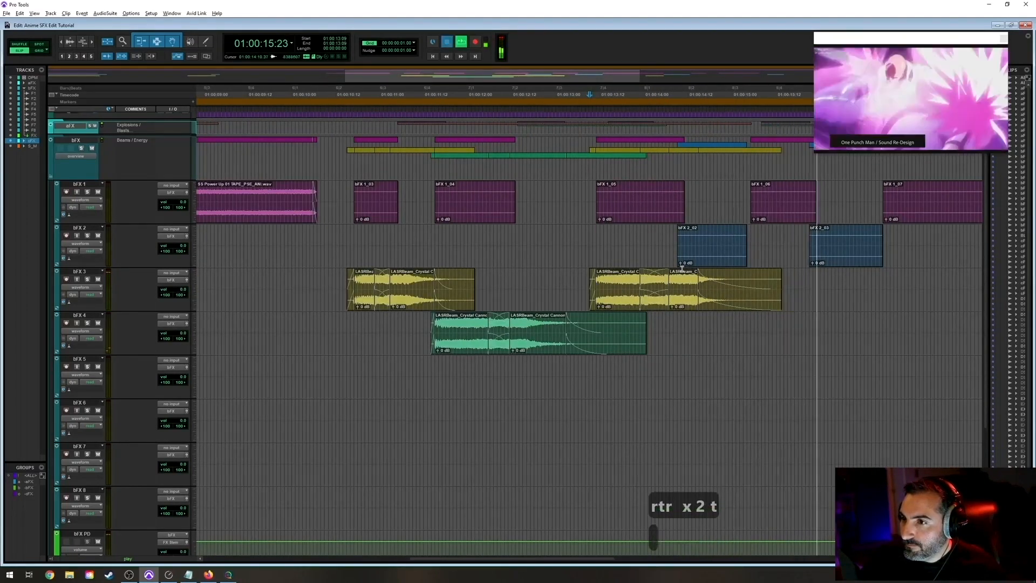
pyautogui.press('space')
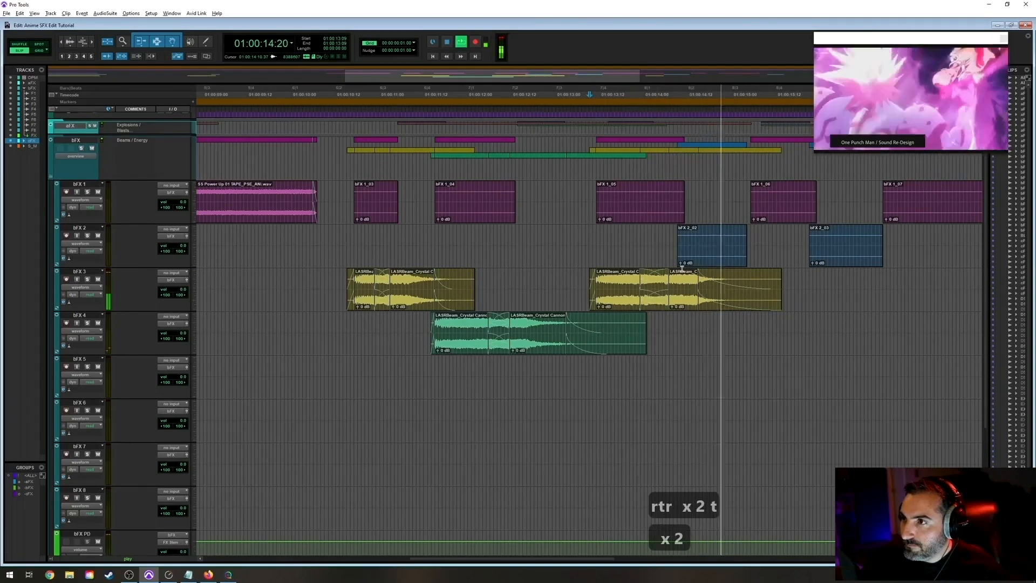
pyautogui.press('space')
# Select the bFX 2_02 cue and review it against the picture.
pyautogui.click(702, 256)
pyautogui.press('t')
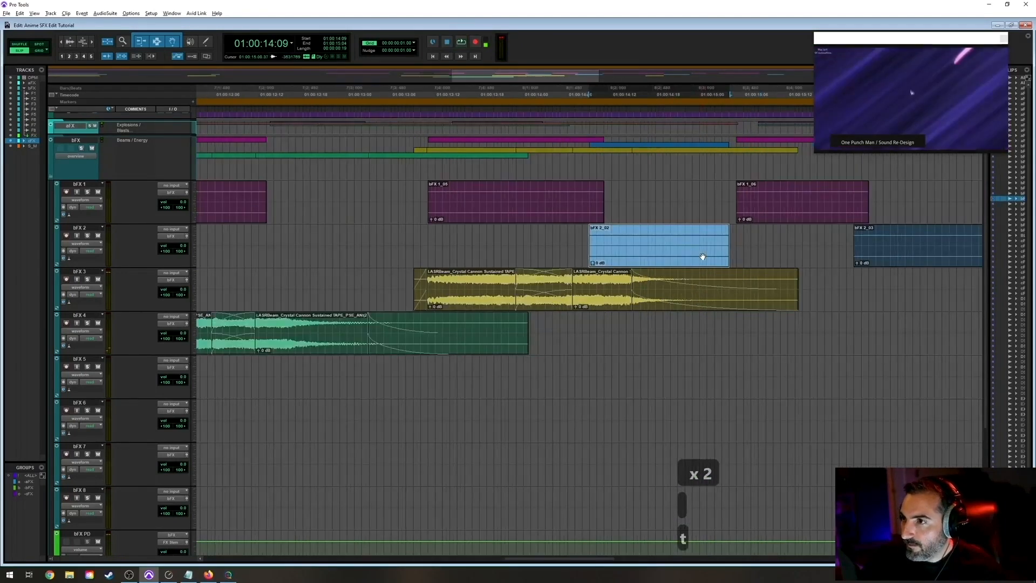
pyautogui.press('space')
pyautogui.press('r')
pyautogui.press('r')
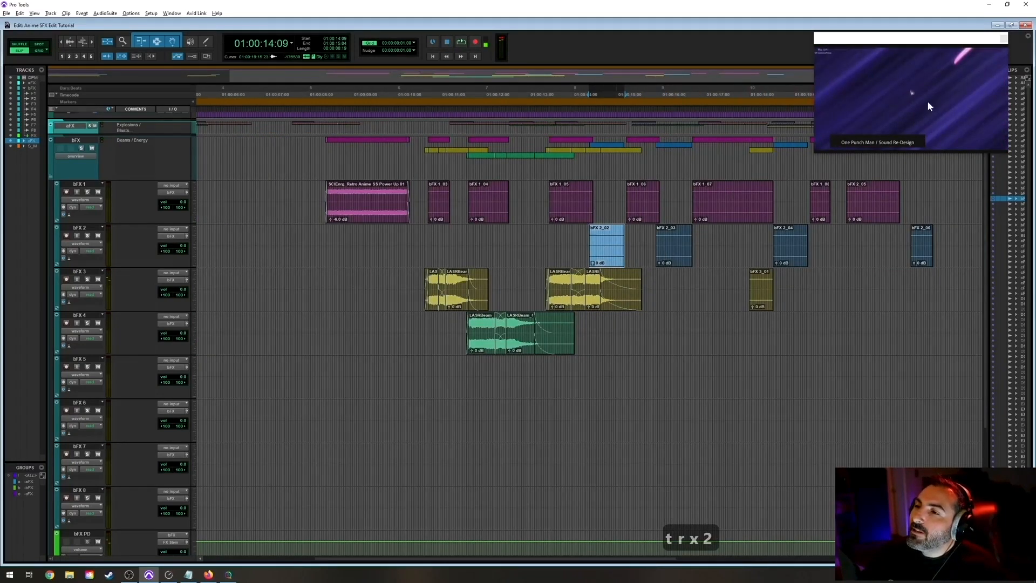
pyautogui.press('space')
pyautogui.press('space')
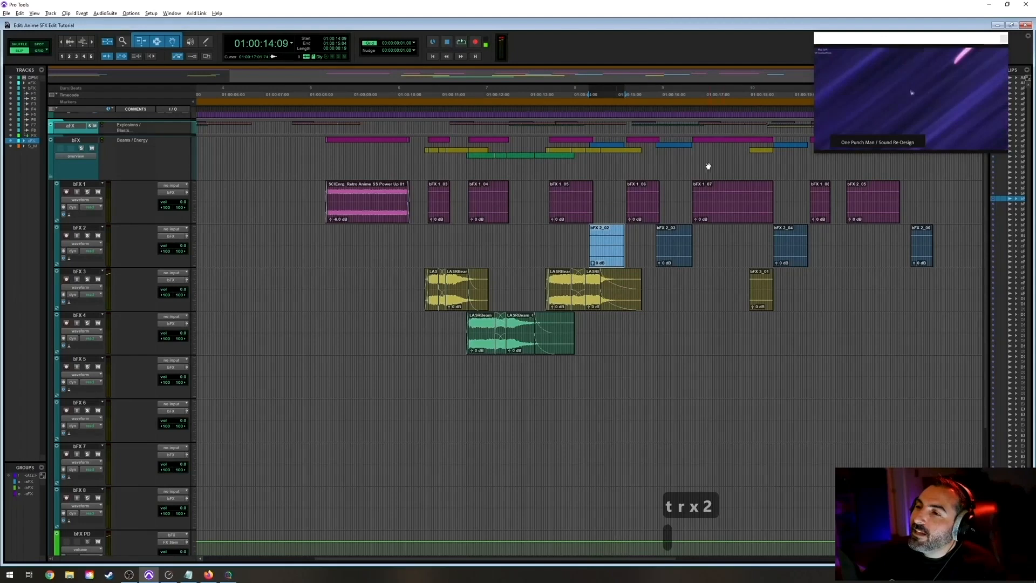
# Play from 01:00:13:12 to check the lead-in to the bFX 2_02 cue.
pyautogui.scroll(1, 709, 258)
pyautogui.scroll(-1, 705, 276)
pyautogui.scroll(1, 705, 277)
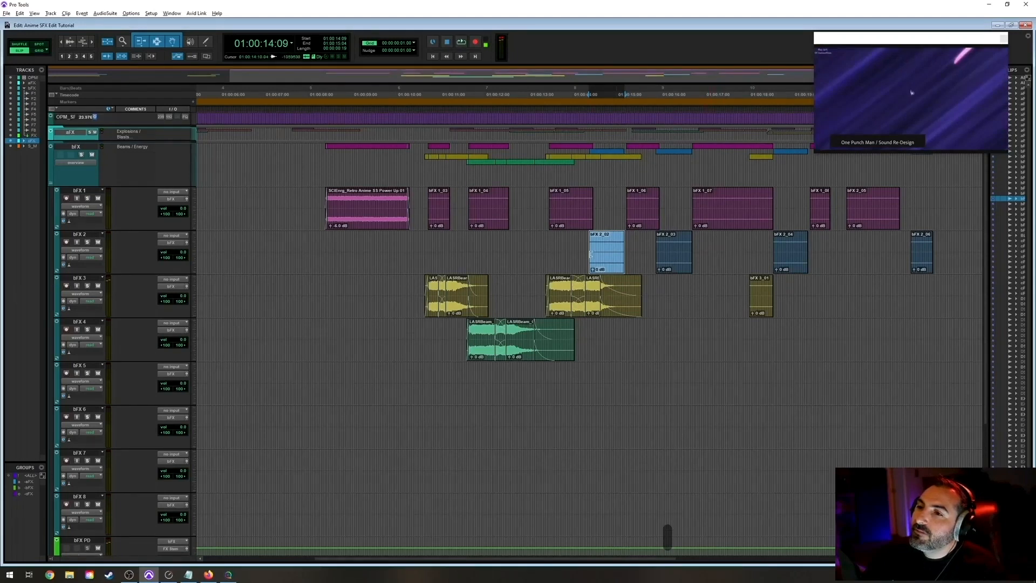
pyautogui.click(552, 247)
pyautogui.press('space')
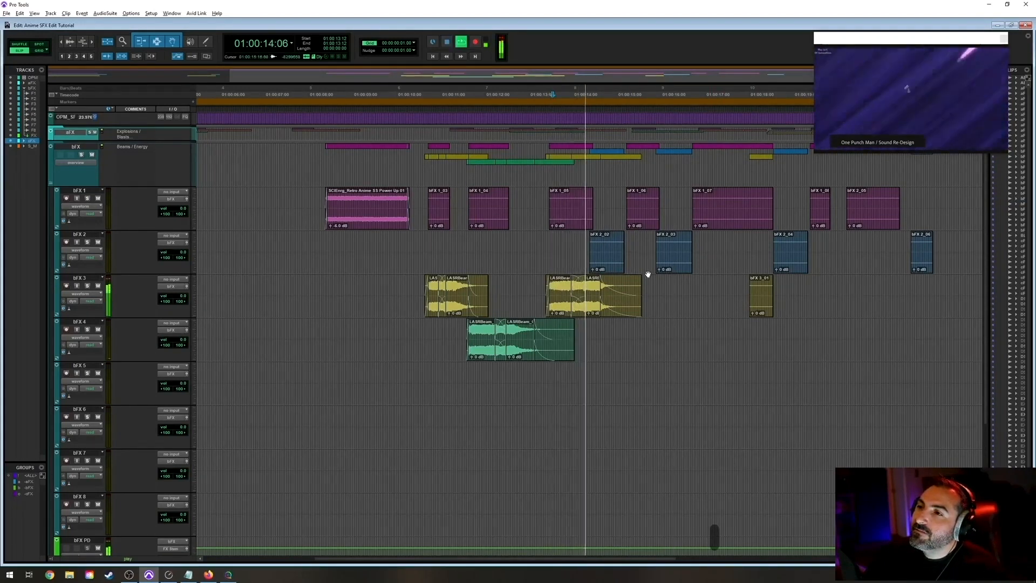
pyautogui.press('space')
# Place the edit cursor on bFX 4 at the start of the bFX 2_02 cue, 01:00:14:09.
pyautogui.click(612, 259)
pyautogui.press('t')
pyautogui.press('r')
pyautogui.press('t')
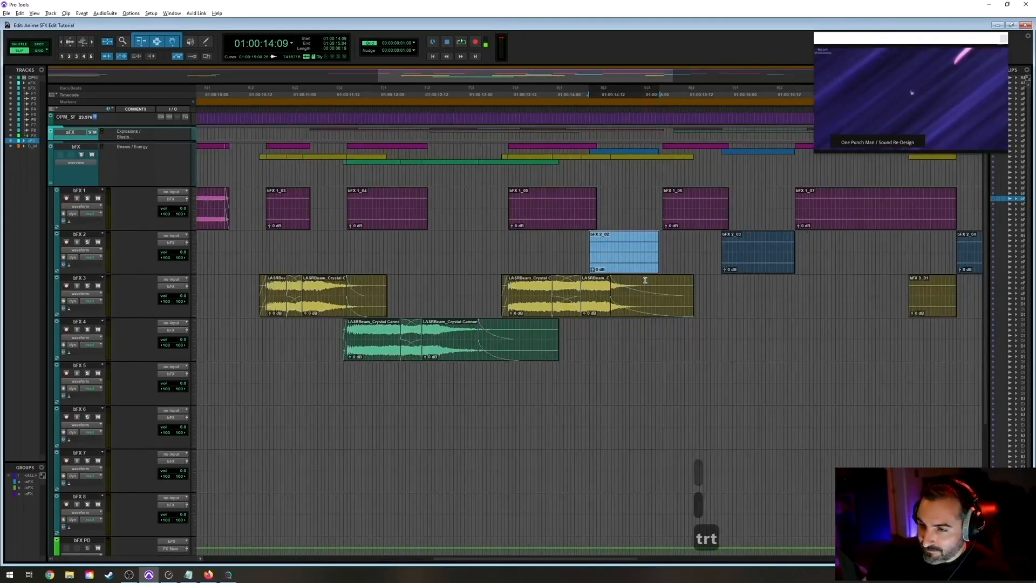
pyautogui.press(';')
pyautogui.press(';')
pyautogui.press('t')
pyautogui.press('t')
pyautogui.press('t')
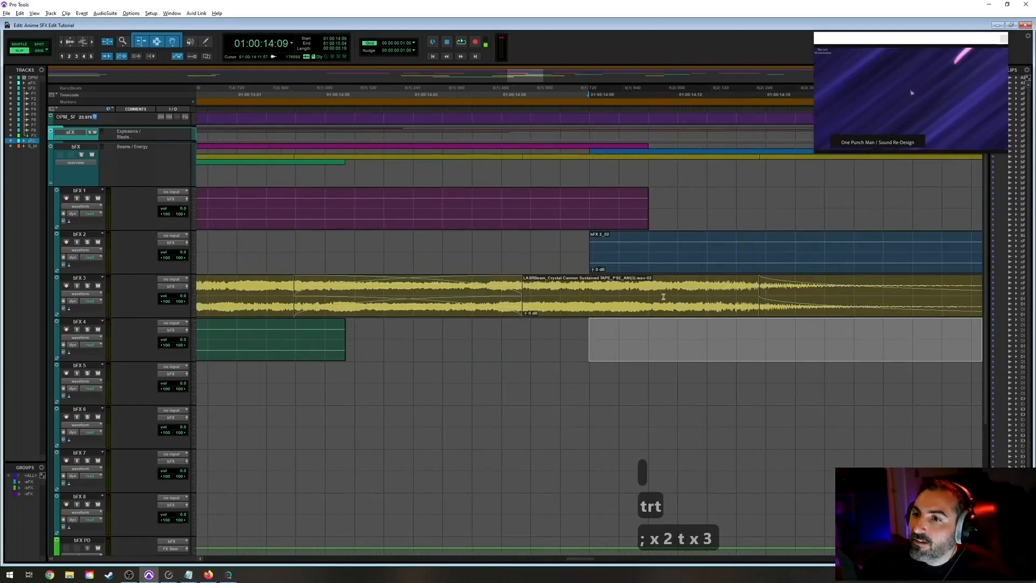
pyautogui.click(590, 327)
# Save the session, switch to SoundQ and search the library for elec.
pyautogui.press('r')
pyautogui.press('r')
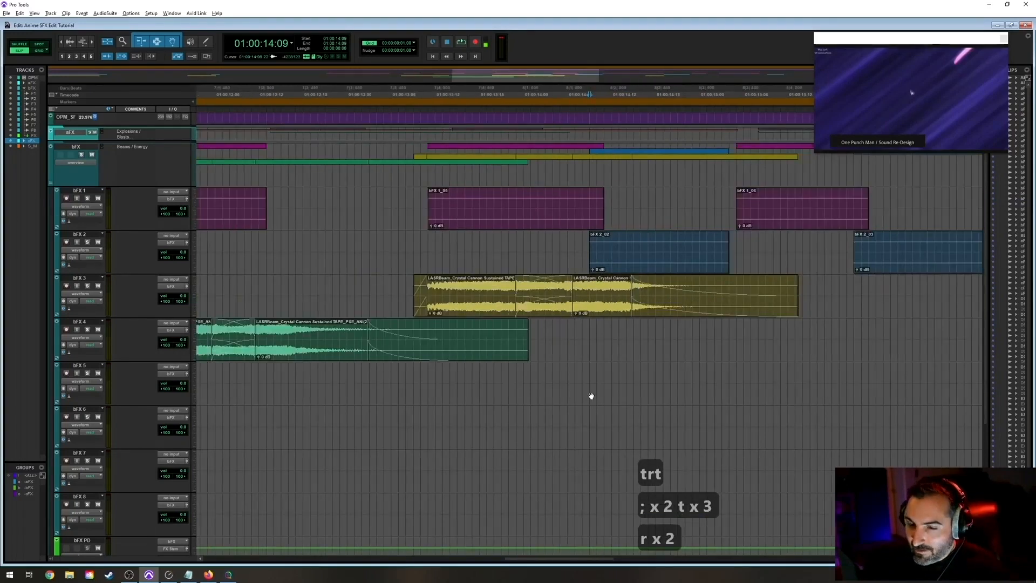
pyautogui.hotkey('ctrl', 's')
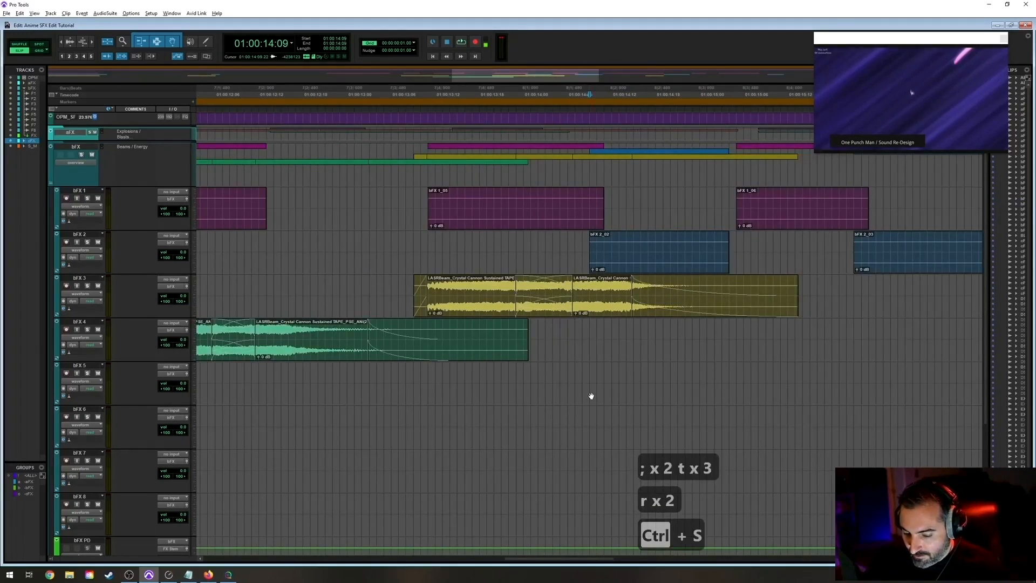
pyautogui.hotkey('alt', 'Tab')
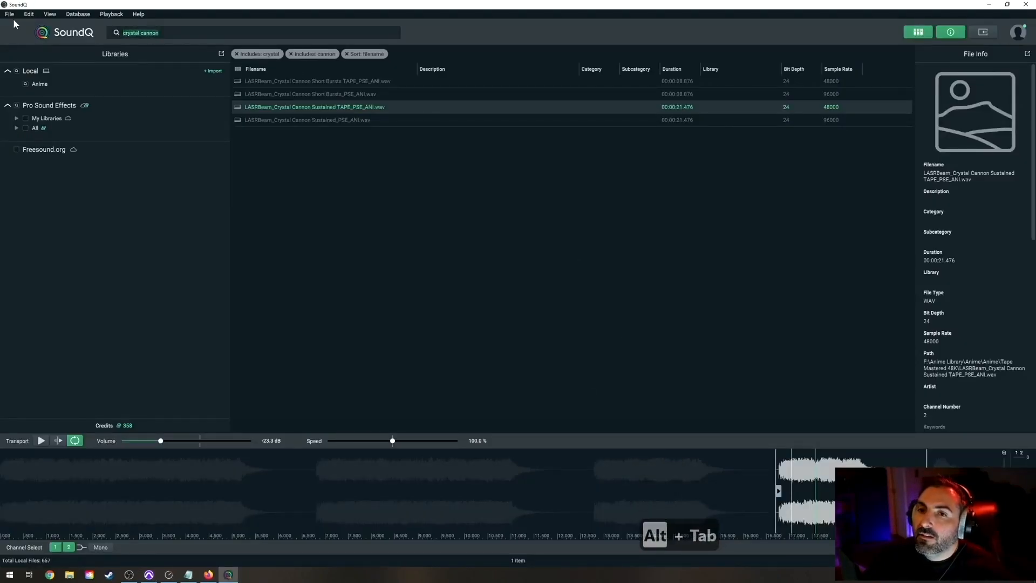
pyautogui.write('elec')
pyautogui.press('Return')
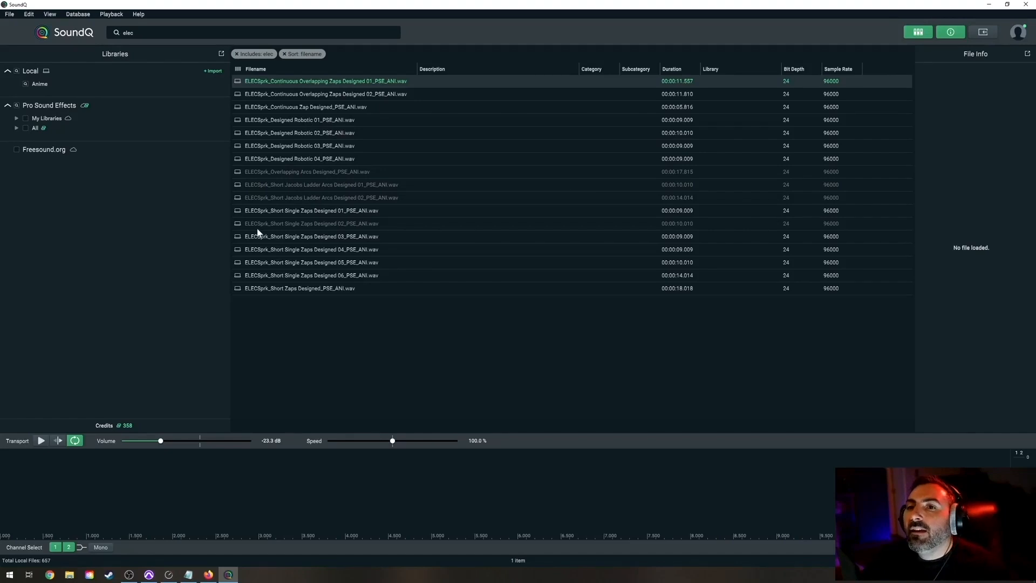
# Audition both Short Jacobs Ladder Arcs Designed files and ELECSprk_Short Single Zaps Designed 01.
pyautogui.click(318, 185)
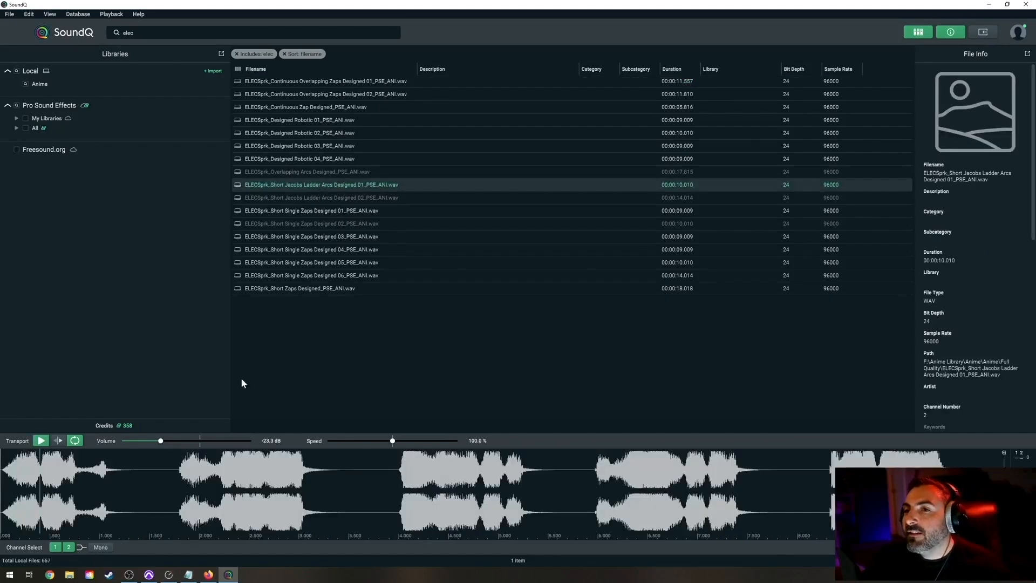
pyautogui.press('Down')
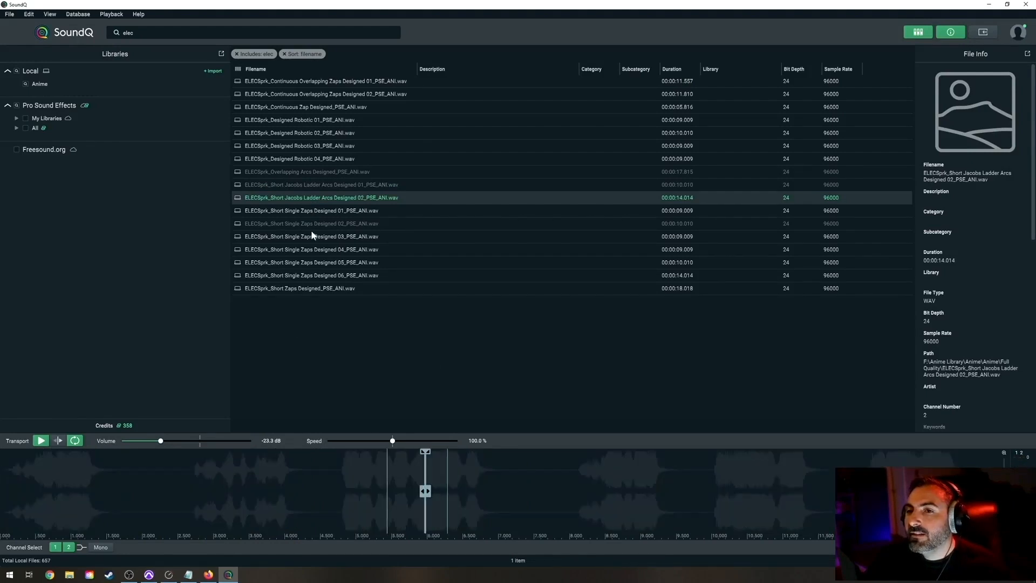
pyautogui.click(316, 210)
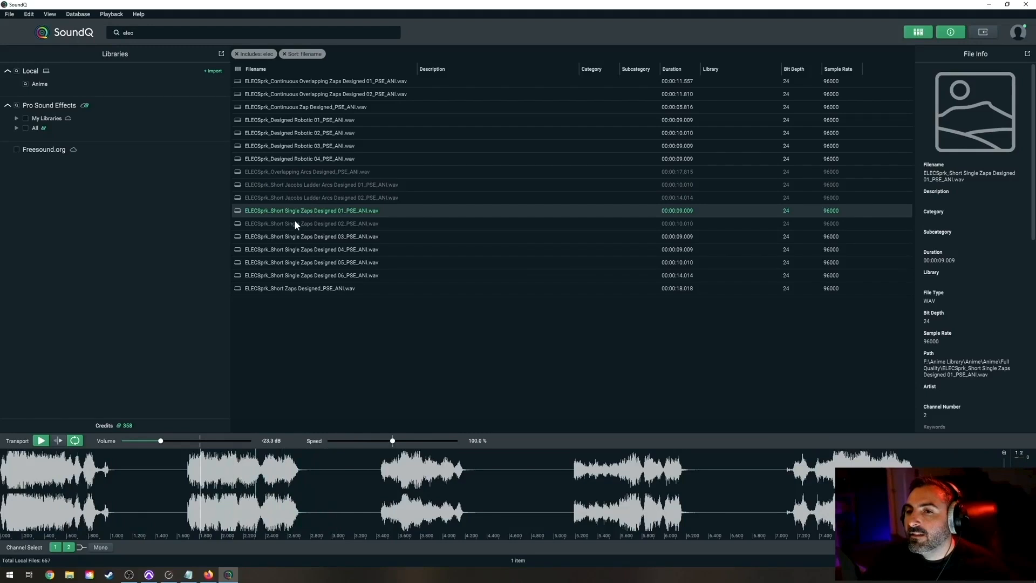
pyautogui.press('space')
pyautogui.press('space')
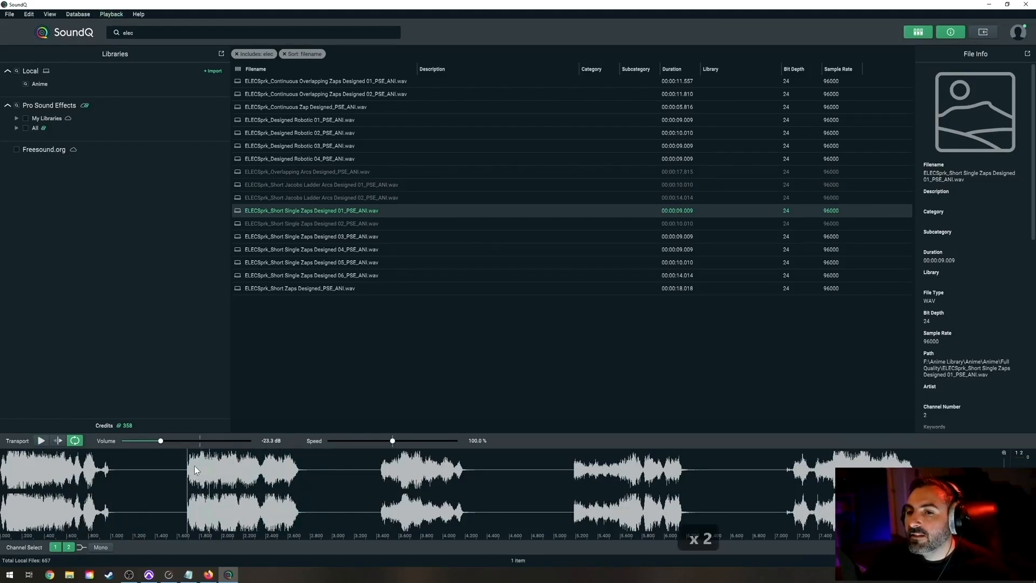
# Try part of the second burst of Short Single Zaps Designed 01 on bFX 4 at 01:00:14:09, and undo it.
pyautogui.moveTo(199, 467); pyautogui.dragTo(263, 467)
pyautogui.press('s')
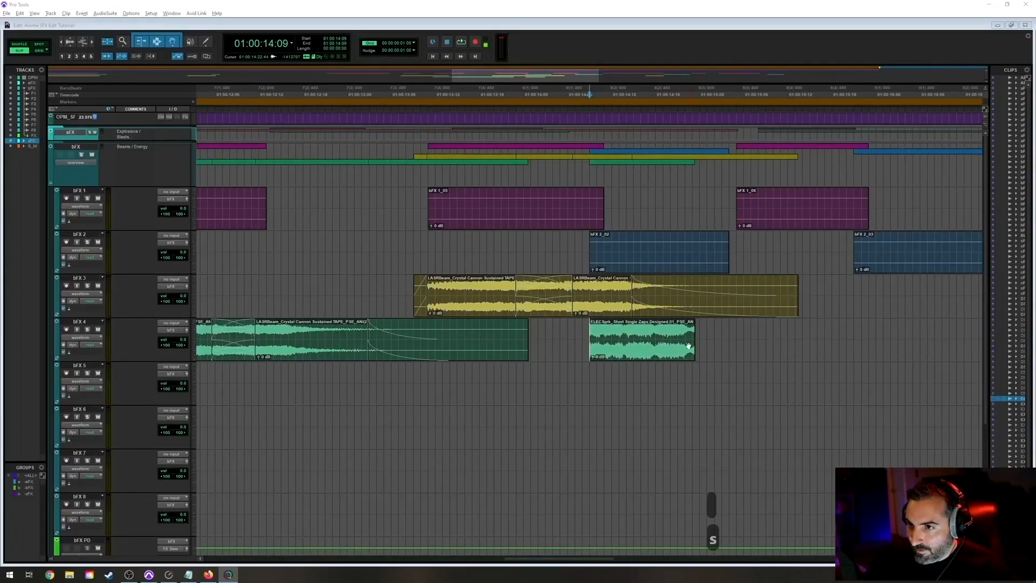
pyautogui.click(626, 272)
pyautogui.click(573, 340)
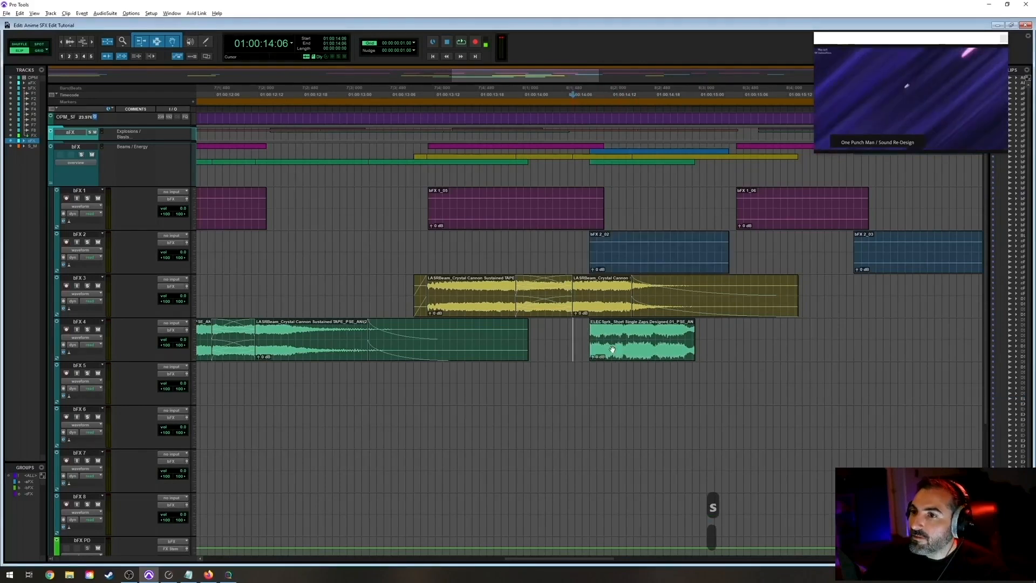
pyautogui.press('space')
pyautogui.press('space')
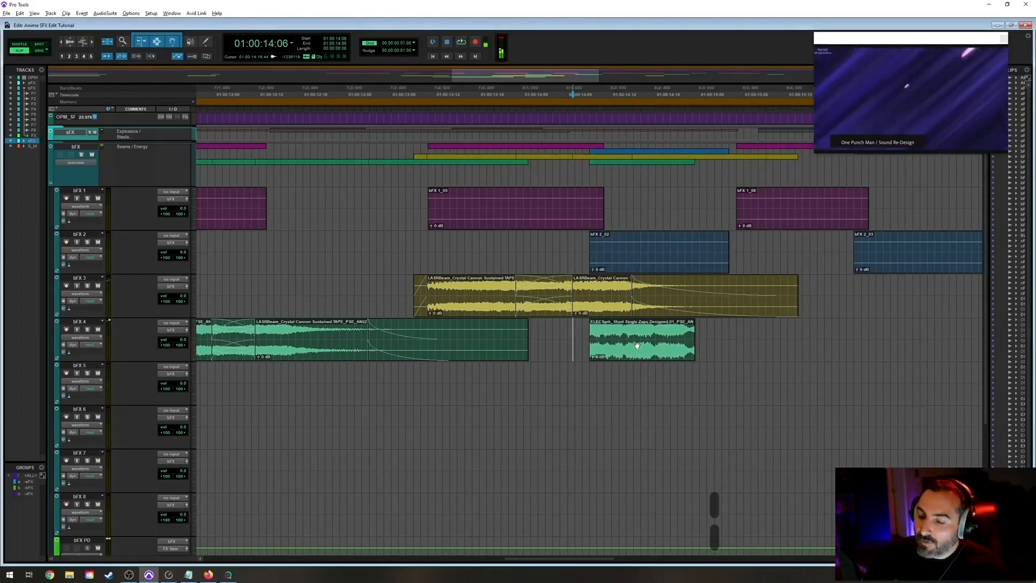
pyautogui.hotkey('ctrl', 'z')
# Send the first burst of Short Single Zaps Designed 01 to bFX 4 and align it with the bFX 2_02 start, 01:00:14:09.
pyautogui.hotkey('alt', 'Tab')
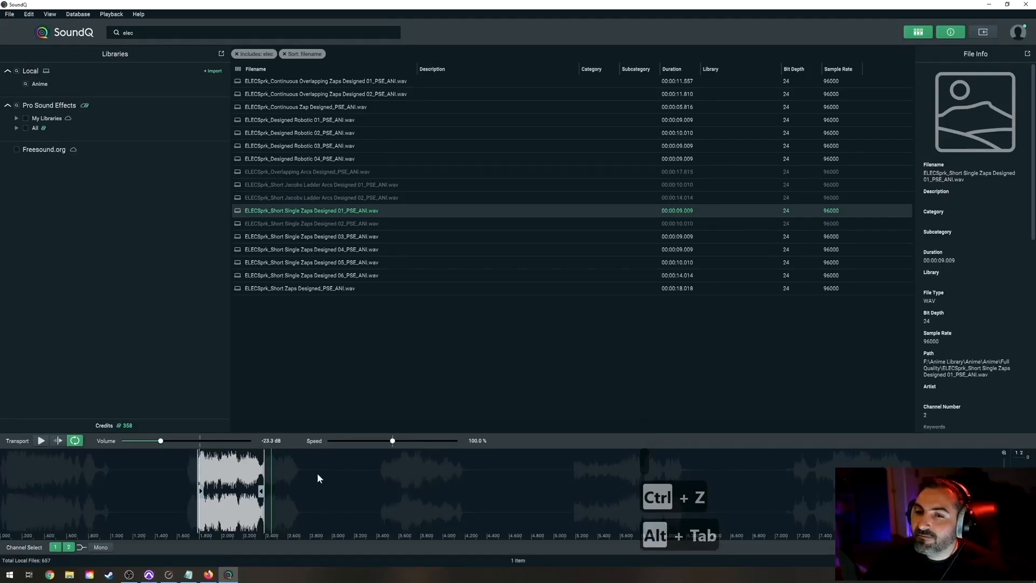
pyautogui.click(10, 467)
pyautogui.press('space')
pyautogui.press('space')
pyautogui.press('space')
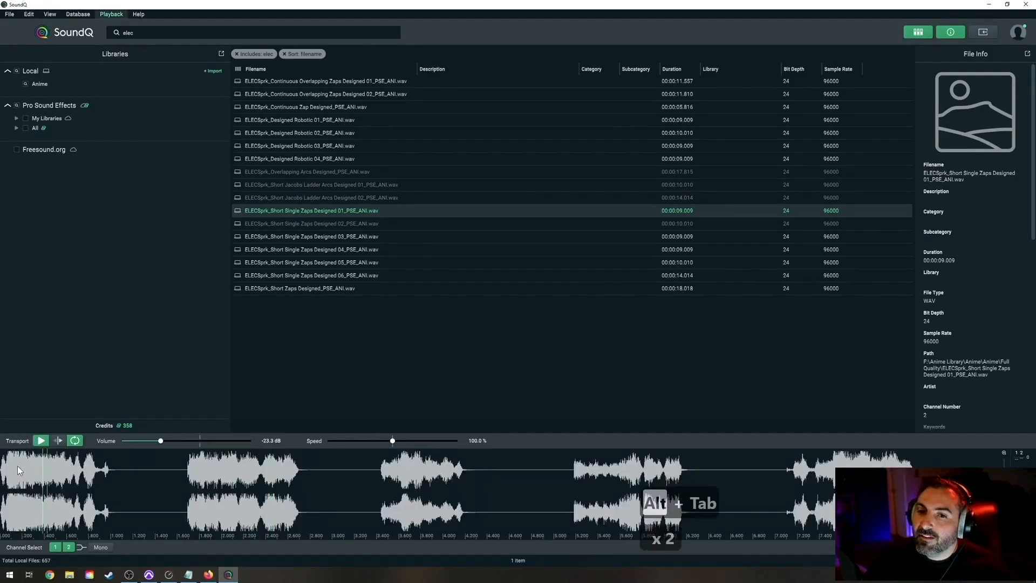
pyautogui.moveTo(6, 468); pyautogui.dragTo(122, 491)
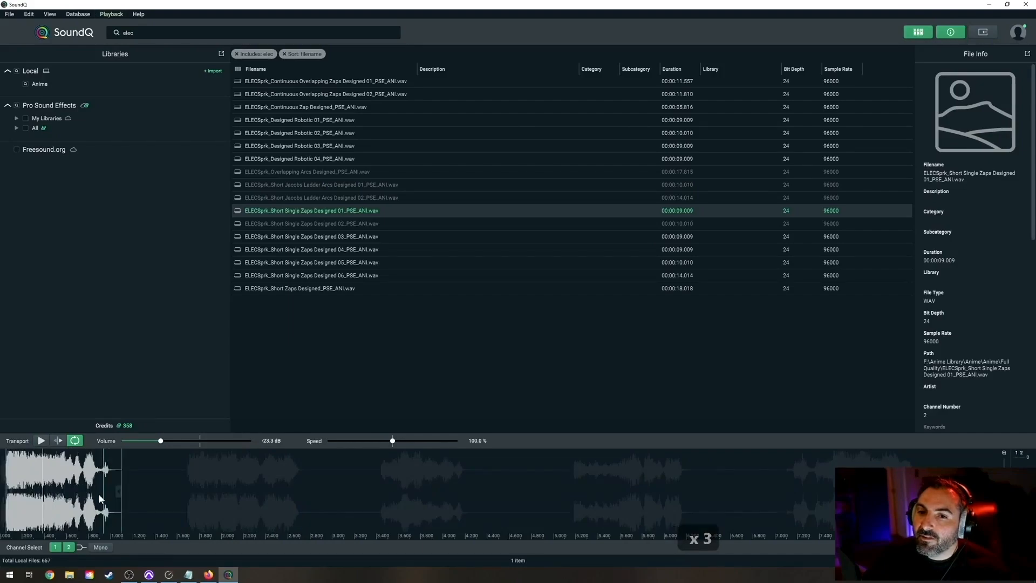
pyautogui.press('s')
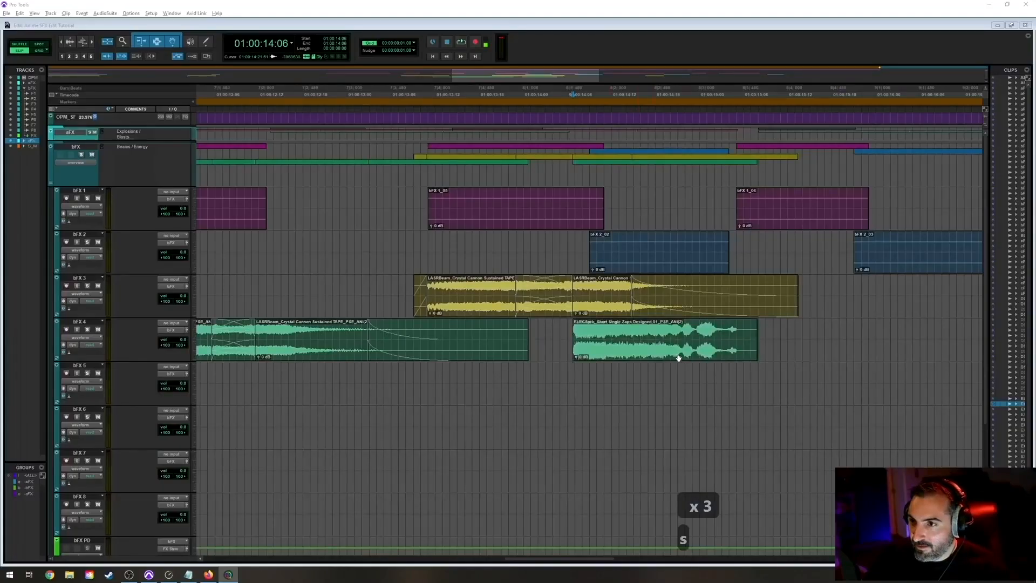
pyautogui.moveTo(665, 362); pyautogui.dragTo(682, 363)
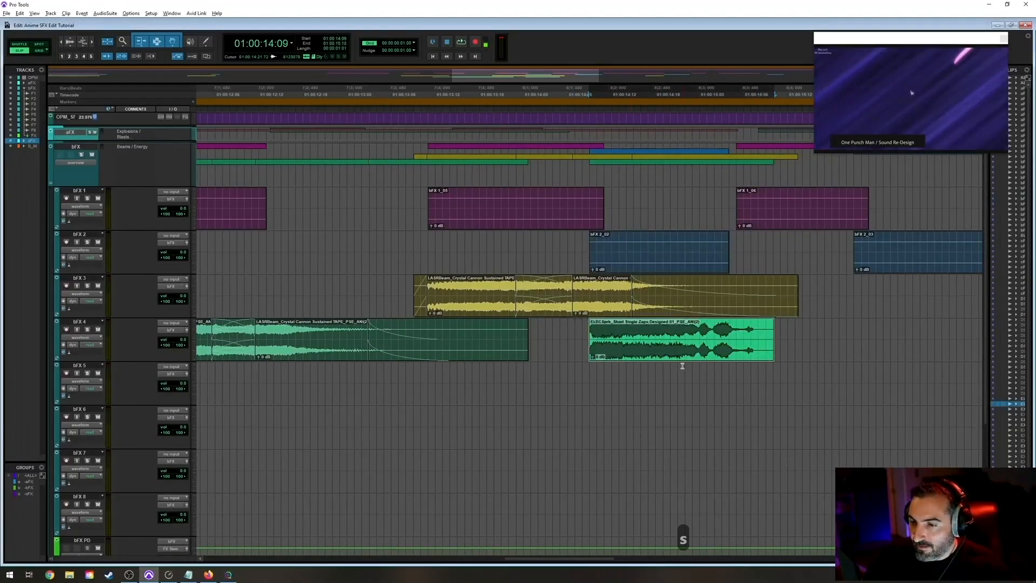
# Extend the bFX 4 zap clip's start slightly earlier to 01:00:14:08, with a short fade-in.
pyautogui.press('t')
pyautogui.press('t')
pyautogui.press('t')
pyautogui.press('t')
pyautogui.press('t')
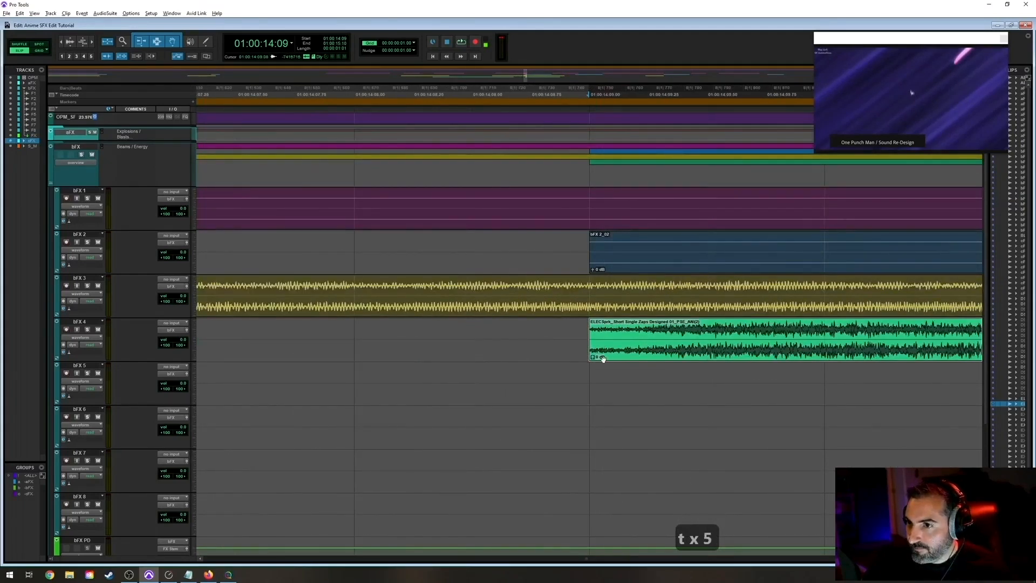
pyautogui.moveTo(603, 359); pyautogui.dragTo(574, 335)
pyautogui.press('r')
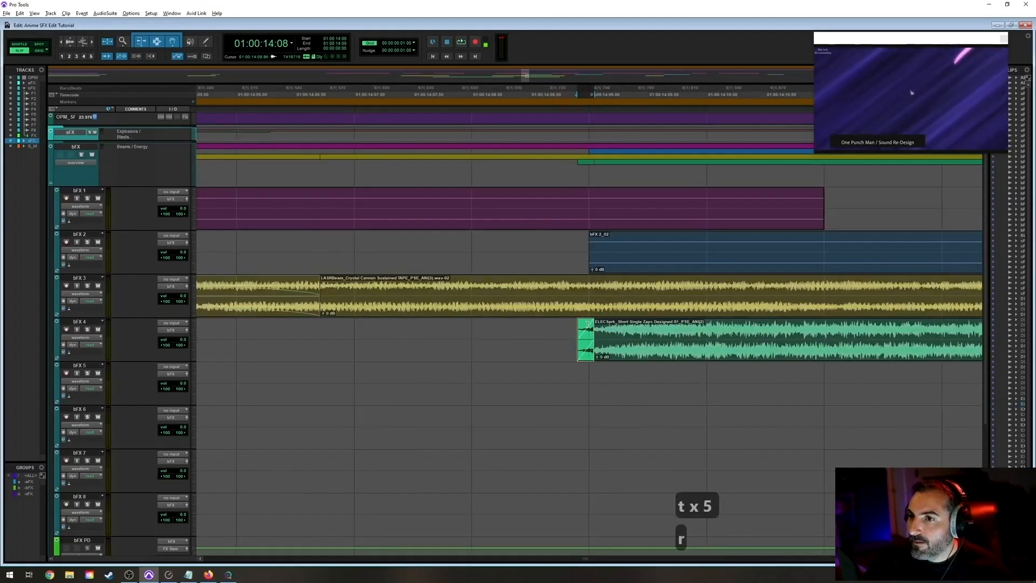
# Play the zap clip from 01:00:14:08 and from 01:00:14:23 to judge its length against the picture.
pyautogui.press('space')
pyautogui.press('r')
pyautogui.press('r')
pyautogui.press('r')
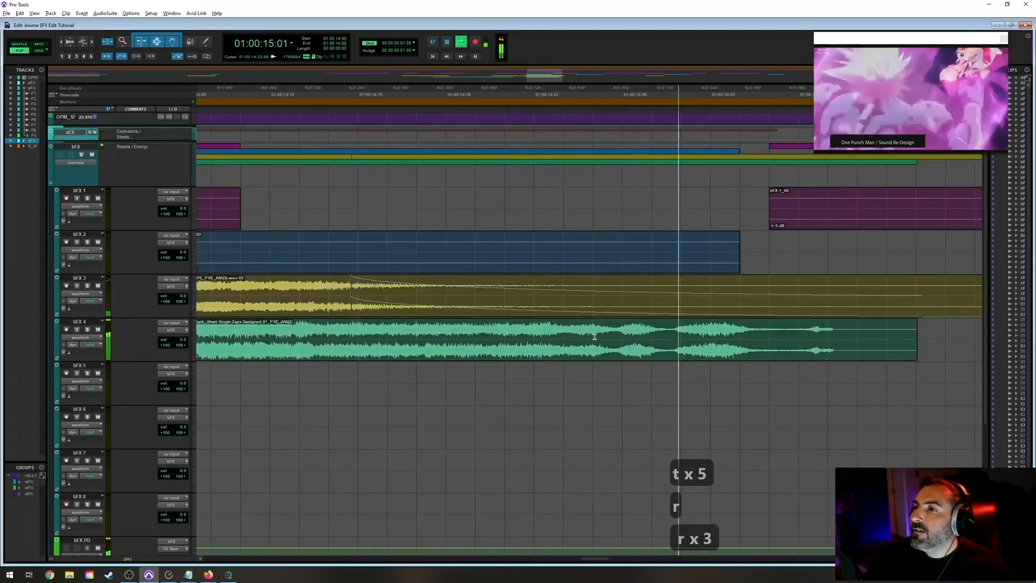
pyautogui.press('space')
pyautogui.press('r')
pyautogui.press('r')
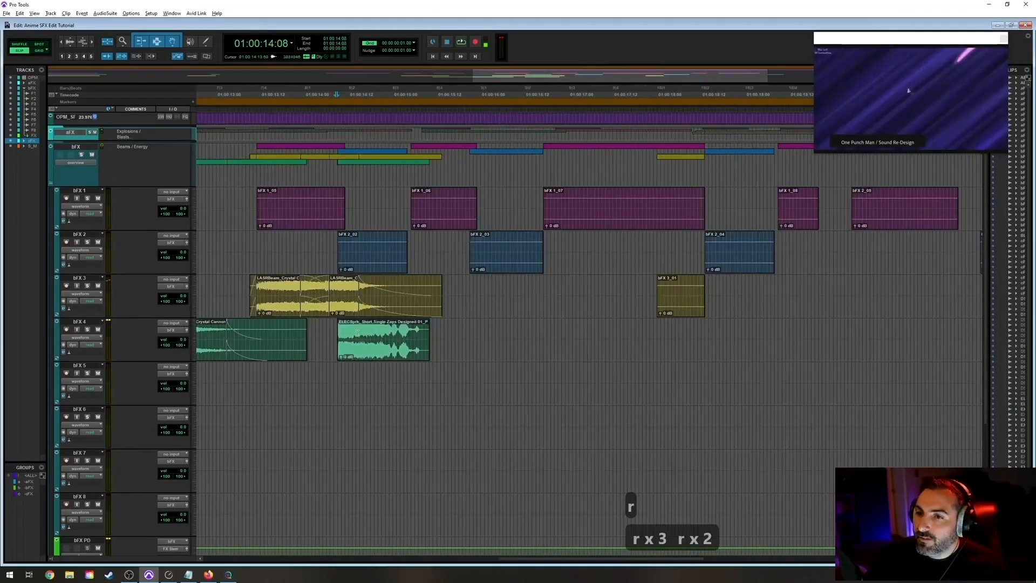
pyautogui.click(390, 330)
pyautogui.press('t')
pyautogui.press('t')
pyautogui.press('space')
pyautogui.press('space')
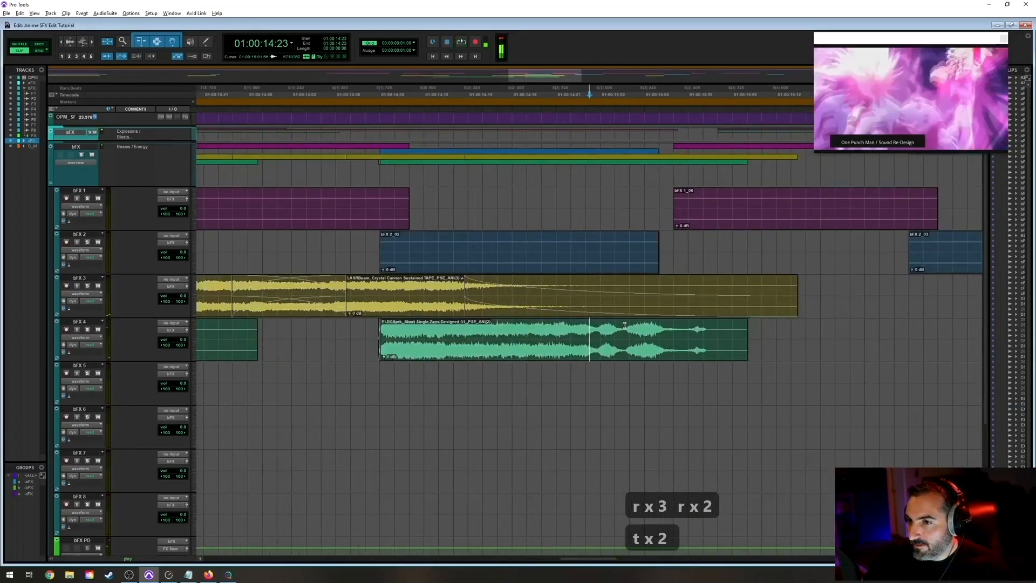
# Trim the trailing pulses off the end of the bFX 4 zap clip and fade out its end.
pyautogui.click(625, 327)
pyautogui.press('s')
pyautogui.moveTo(622, 324); pyautogui.dragTo(585, 326)
pyautogui.hotkey('ctrl', 'f')
pyautogui.press('Return')
# Play the trimmed zap clip with its lead-in from 01:00:14:08 and 01:00:14:06, and save the session.
pyautogui.click(371, 331)
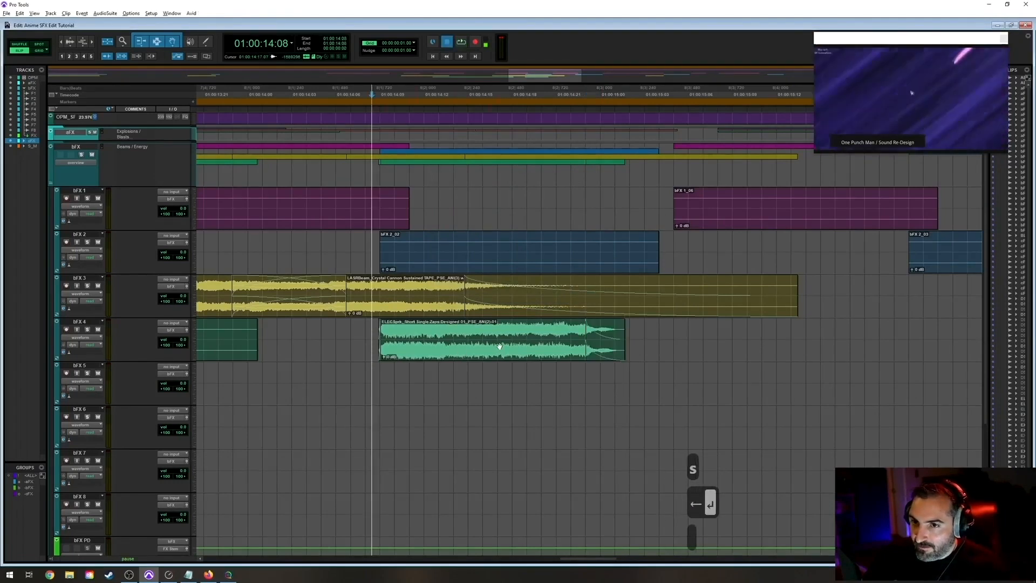
pyautogui.press('space')
pyautogui.hotkey('ctrl', 's')
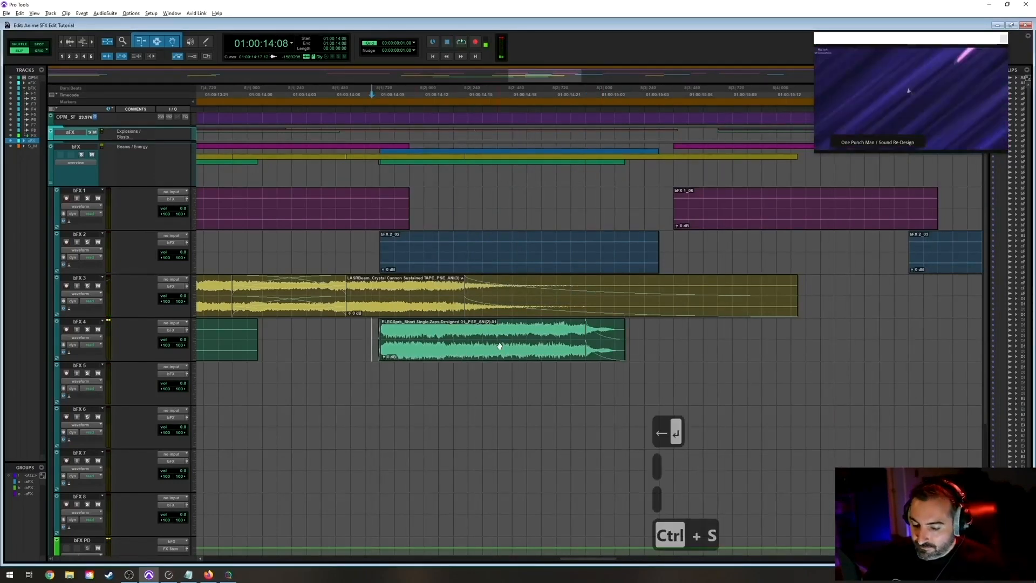
pyautogui.press('r')
pyautogui.press('space')
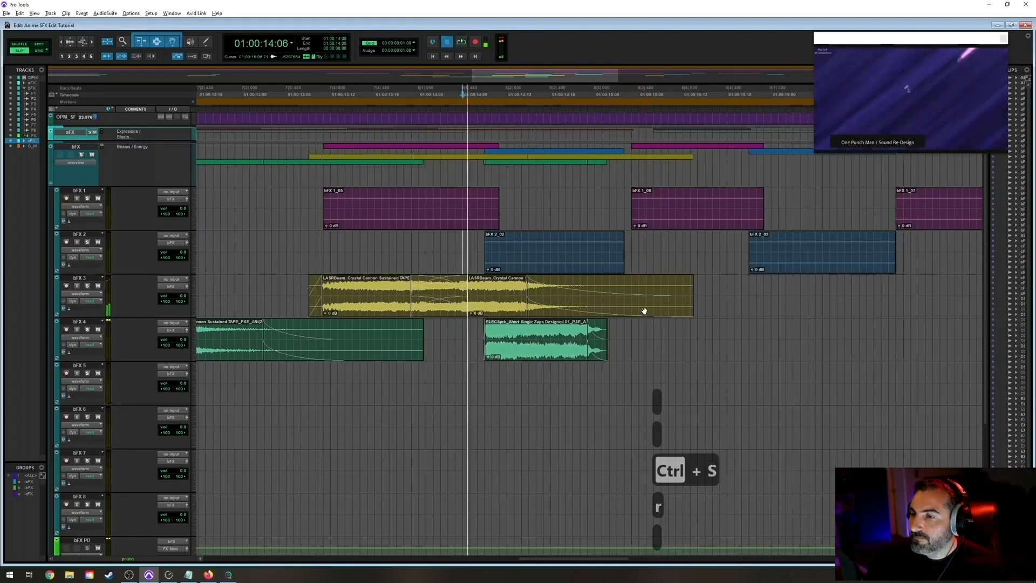
pyautogui.press('space')
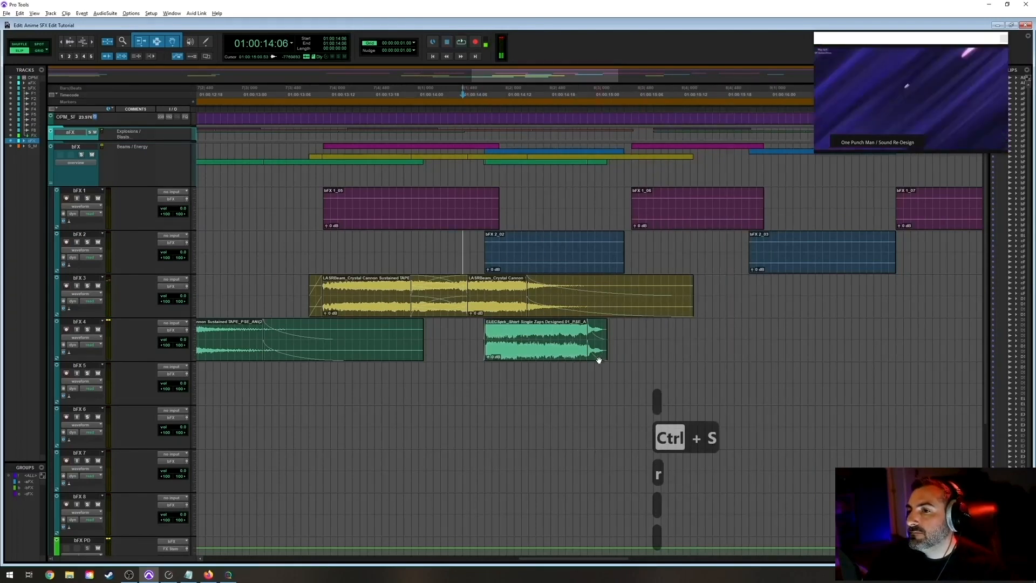
# Extend the zap clip's faded tail slightly later, close to the end of bFX 2_02, and replay it against the picture.
pyautogui.click(605, 358)
pyautogui.moveTo(609, 358); pyautogui.dragTo(610, 358)
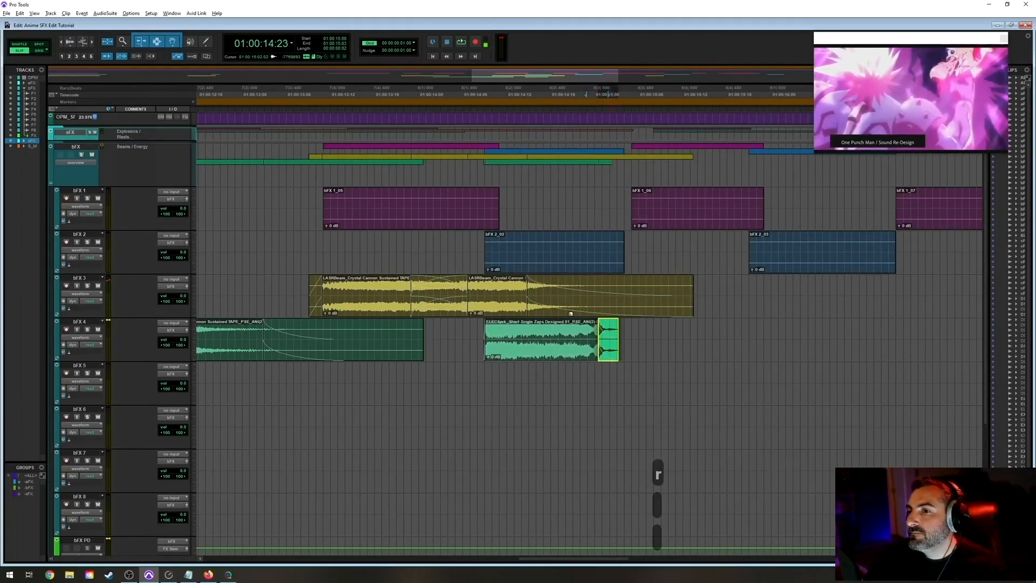
pyautogui.click(470, 248)
pyautogui.press('space')
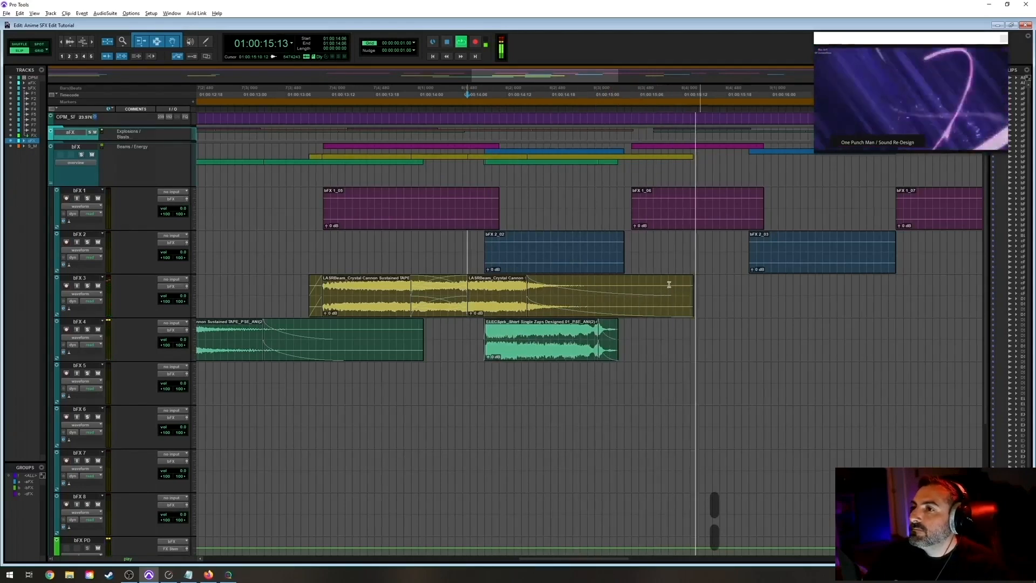
pyautogui.press('r')
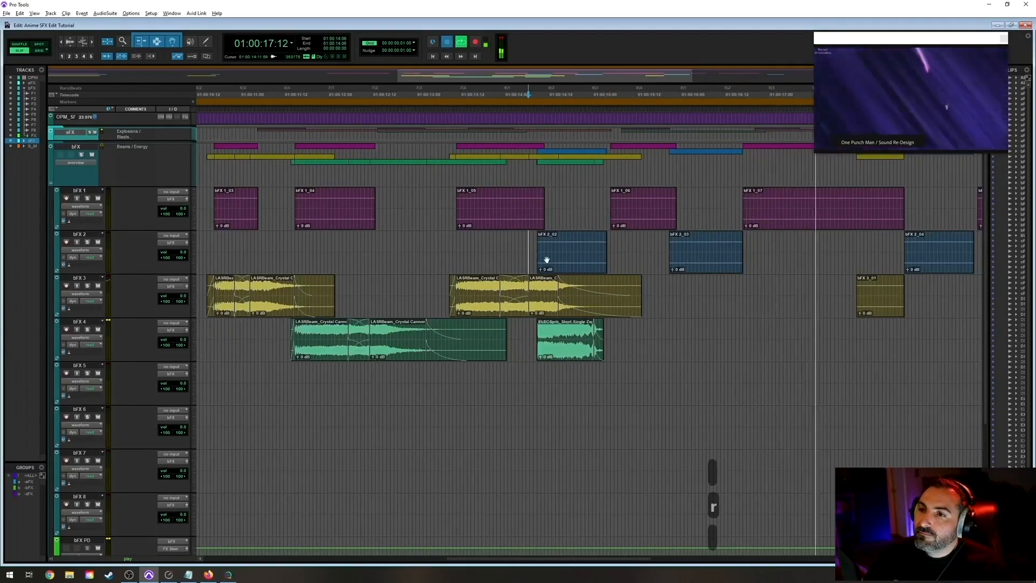
pyautogui.press('r')
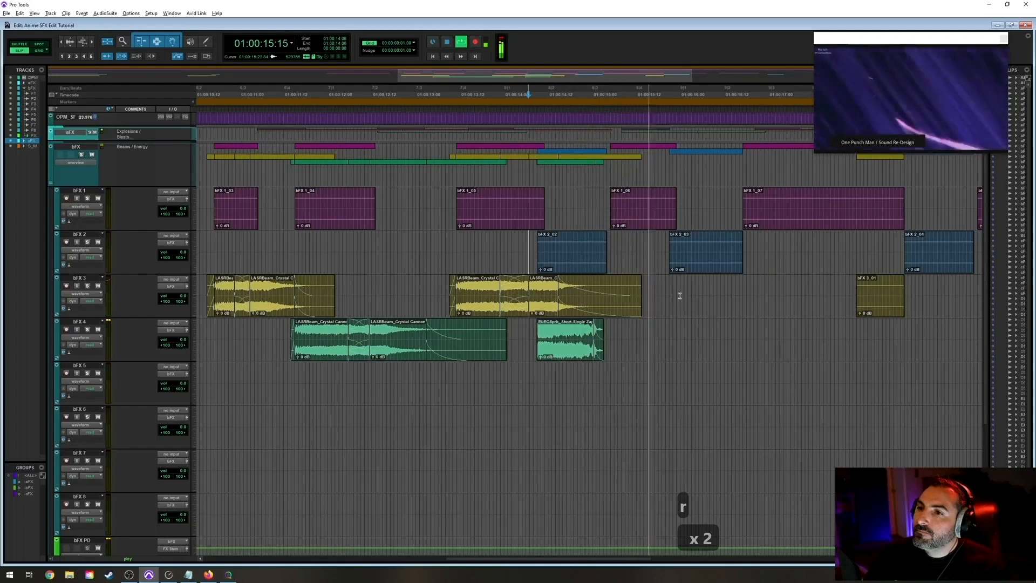
# Review the bFX 1_06 and bFX 2_03 cues, playing bFX 2_03 against the picture, and return to SoundQ's elec results.
pyautogui.click(639, 222)
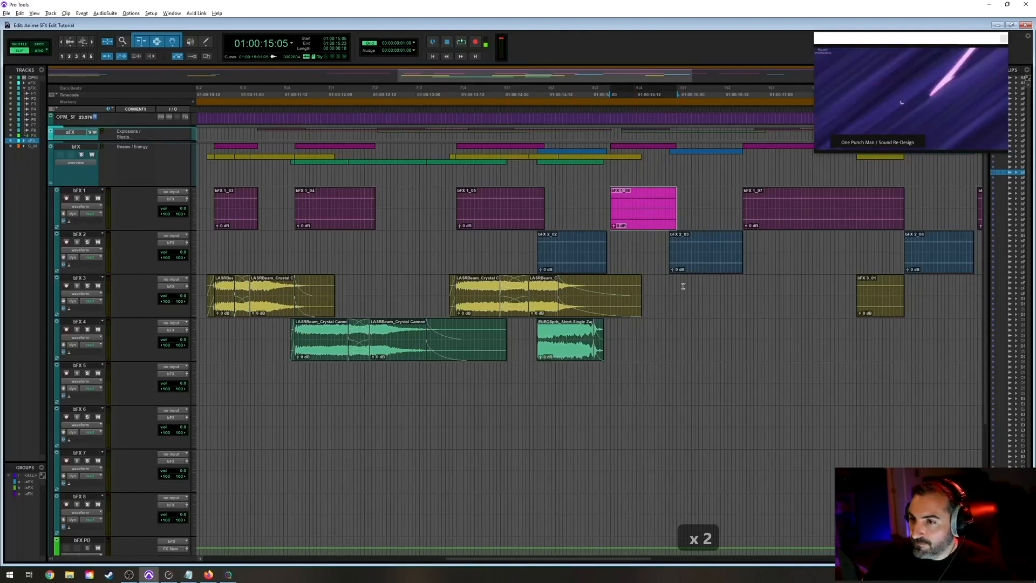
pyautogui.hotkey('alt', 'Tab')
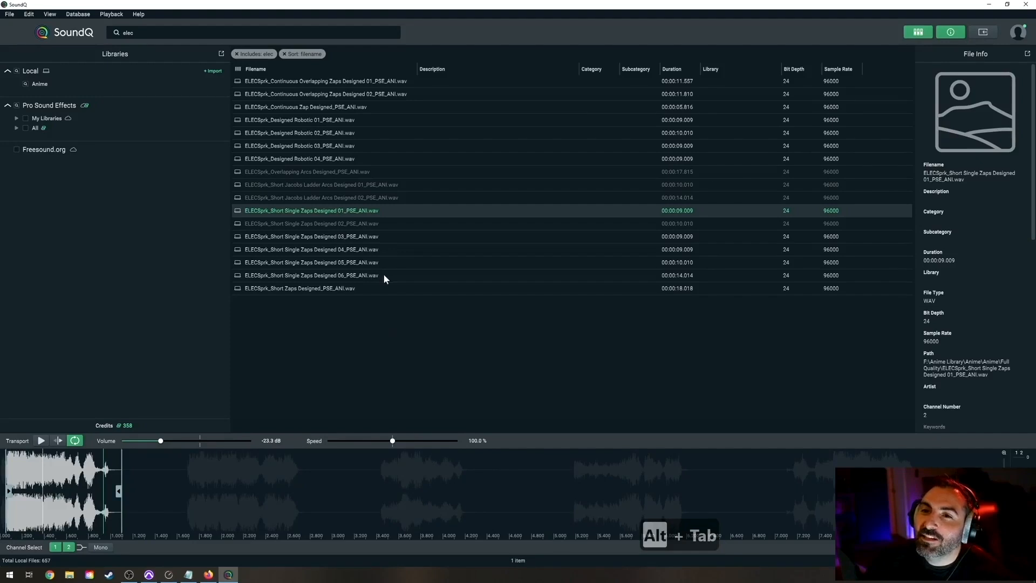
pyautogui.hotkey('alt', 'Tab')
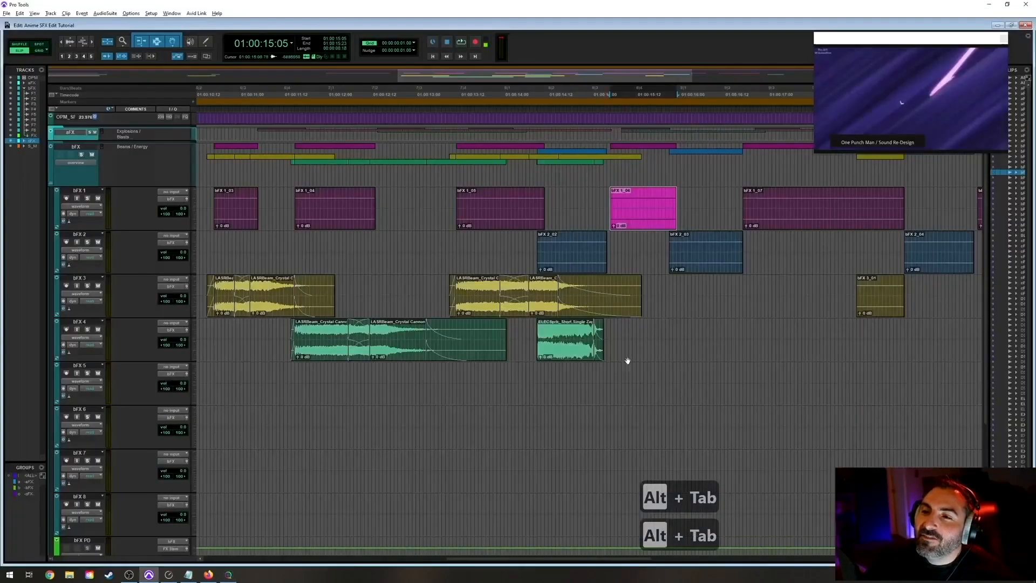
pyautogui.click(694, 271)
pyautogui.press('space')
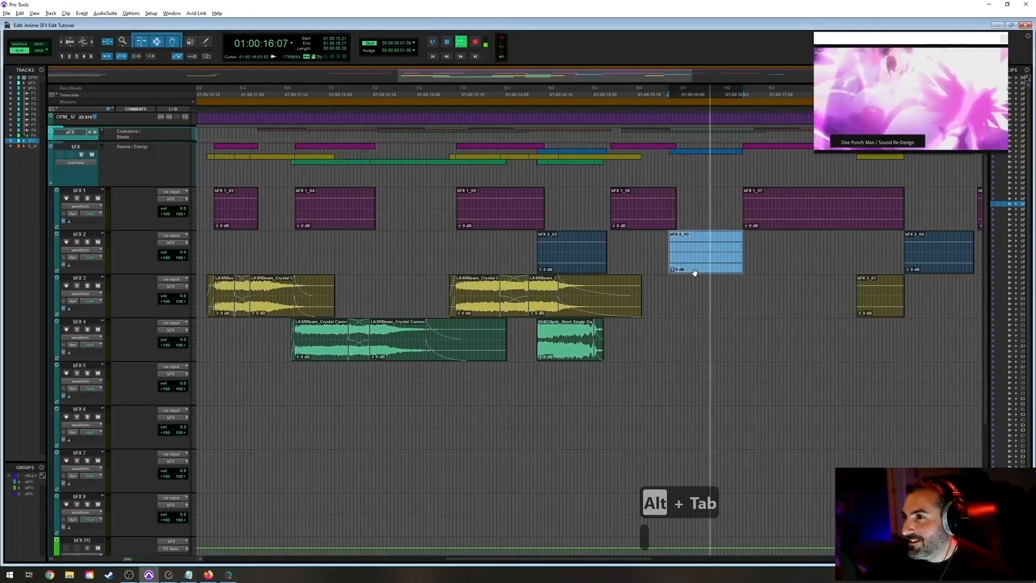
pyautogui.press('space')
pyautogui.press('space')
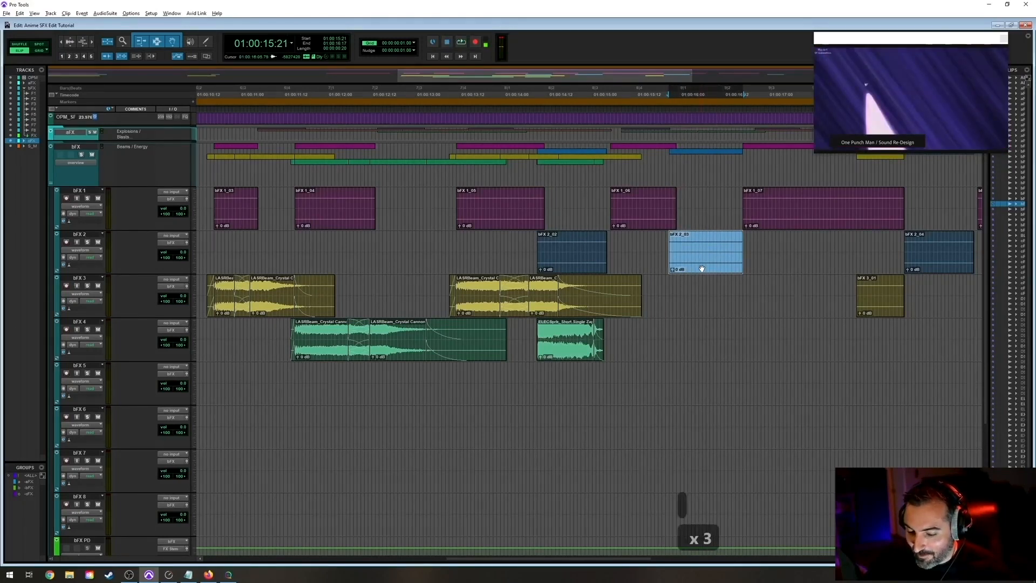
pyautogui.hotkey('alt', 'Tab')
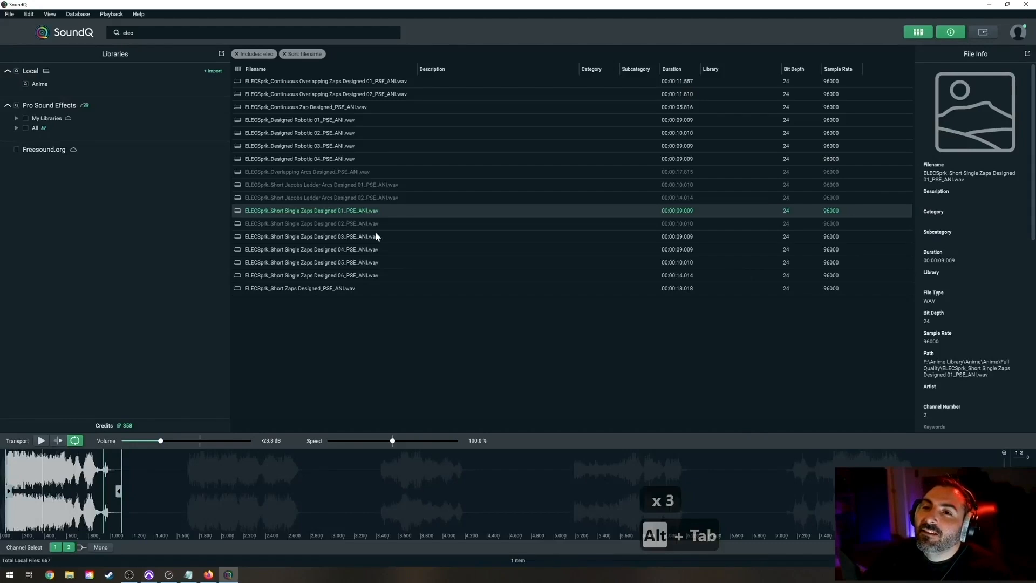
# Fill the bFX 2_03 cue with the second burst of ELECSprk_Short Single Zaps Designed 02 and play it against the picture.
pyautogui.press('Down')
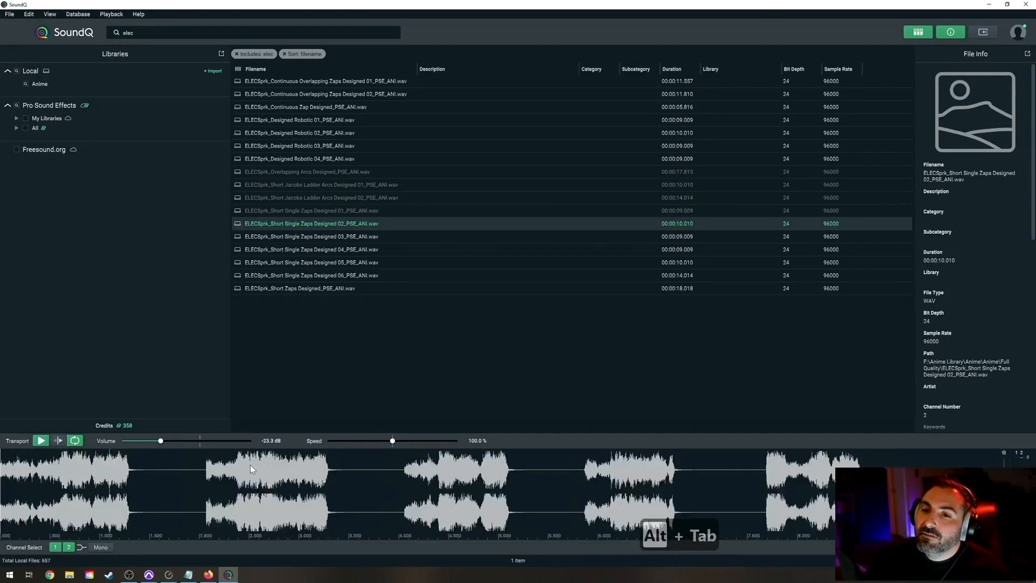
pyautogui.moveTo(239, 470); pyautogui.dragTo(329, 472)
pyautogui.press('s')
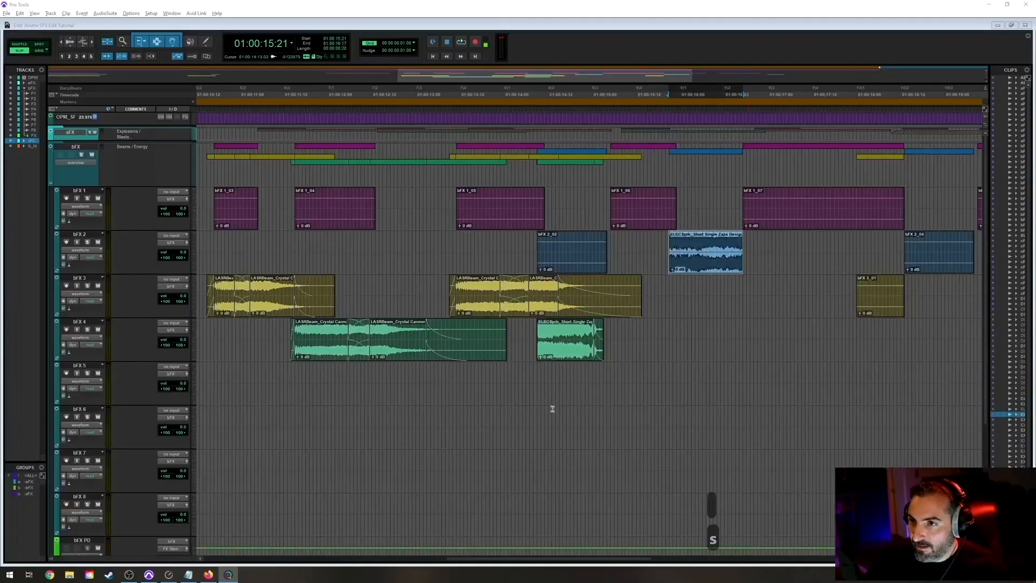
pyautogui.click(658, 243)
pyautogui.press('space')
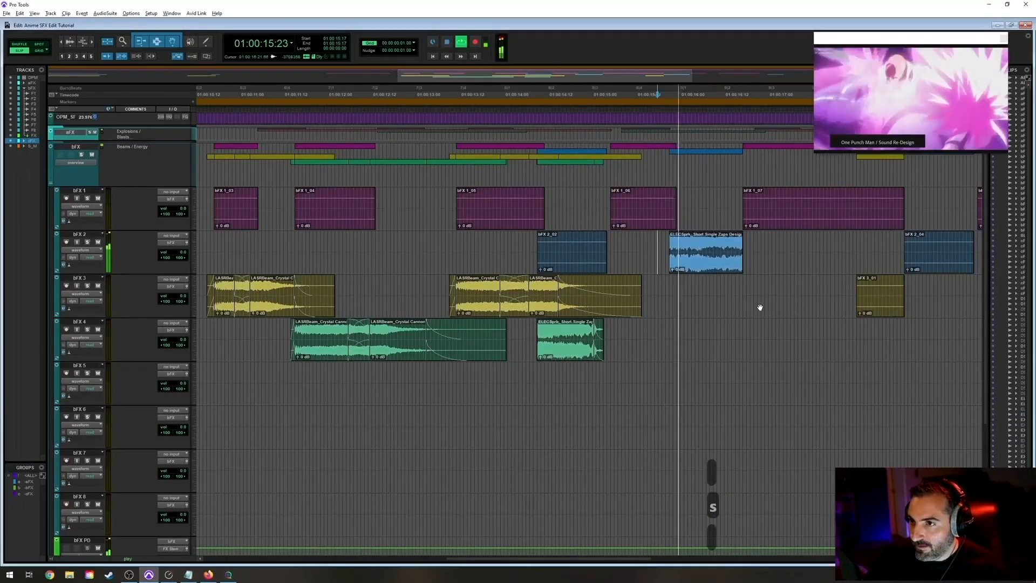
pyautogui.press('space')
# Play the bFX beam cues against the picture from 01:00:14:22.
pyautogui.click(588, 201)
pyautogui.press('space')
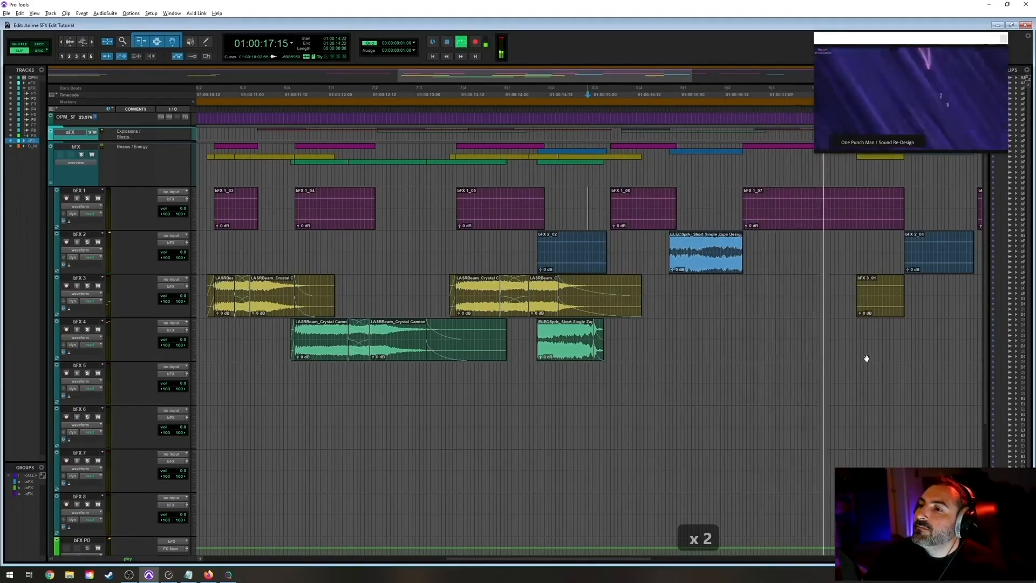
pyautogui.press('space')
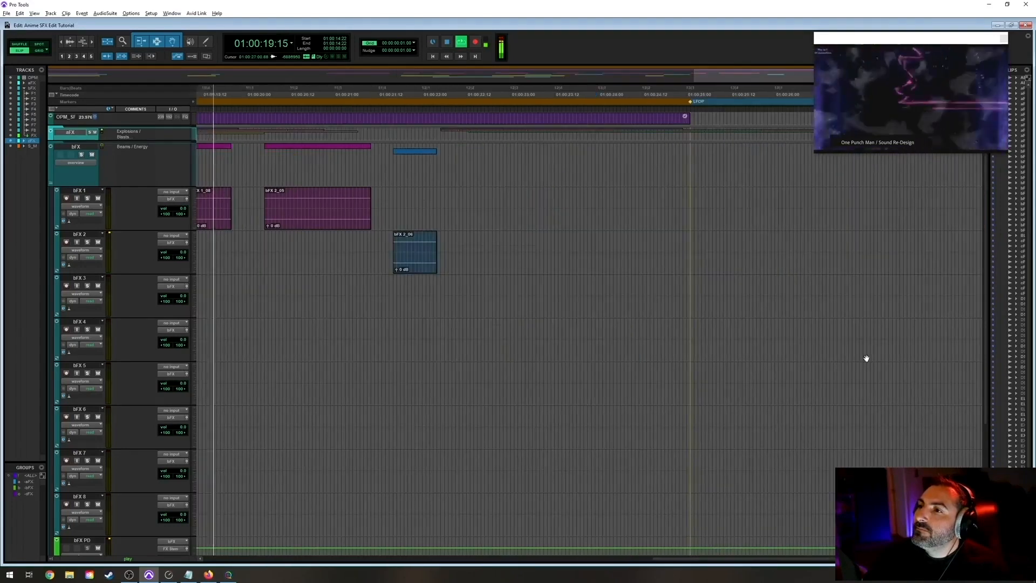
pyautogui.press('r')
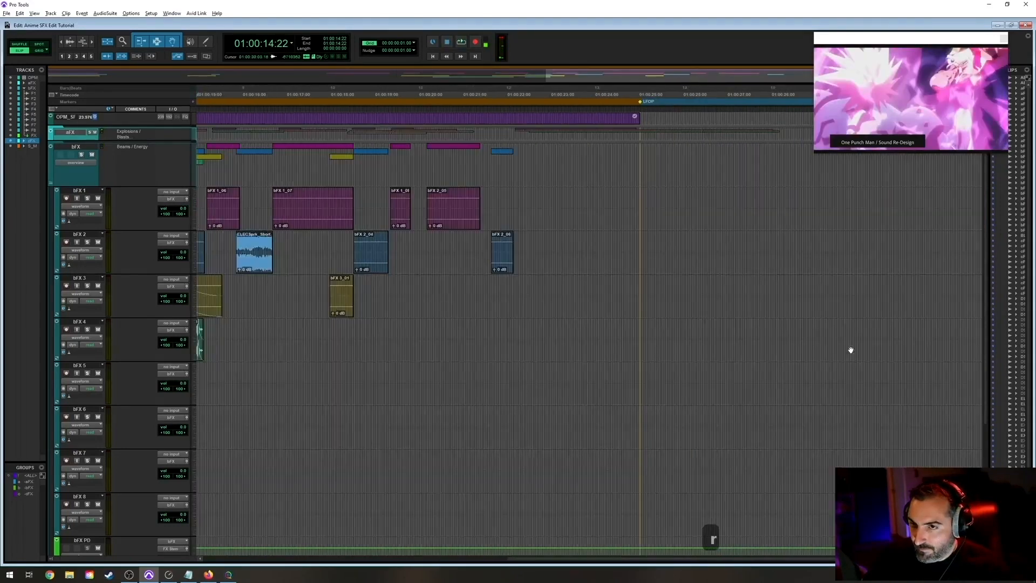
# Select the bFX 2_04 cue and fill it with the second burst of ELECSprk_Short Single Zaps Designed 02 from SoundQ.
pyautogui.click(366, 270)
pyautogui.press('t')
pyautogui.press('t')
pyautogui.press('space')
pyautogui.press('r')
pyautogui.press('r')
pyautogui.press('space')
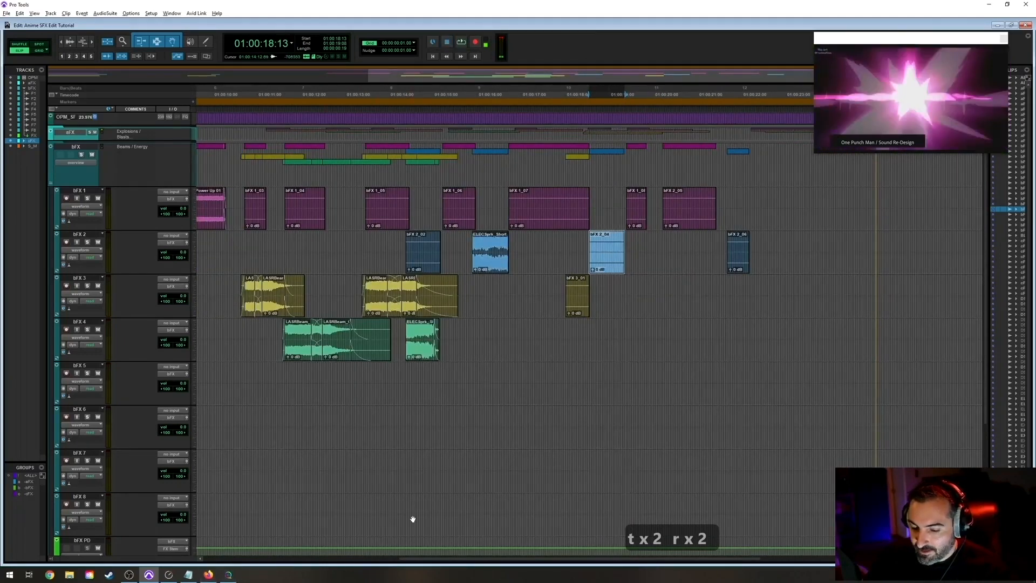
pyautogui.hotkey('alt', 'Tab')
pyautogui.hotkey('alt', 'Tab')
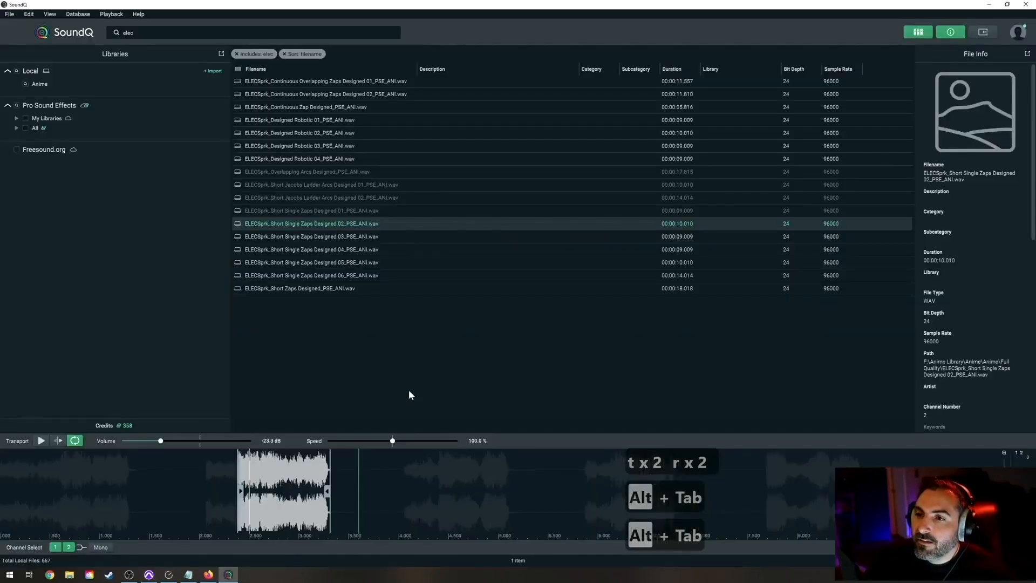
pyautogui.click(438, 464)
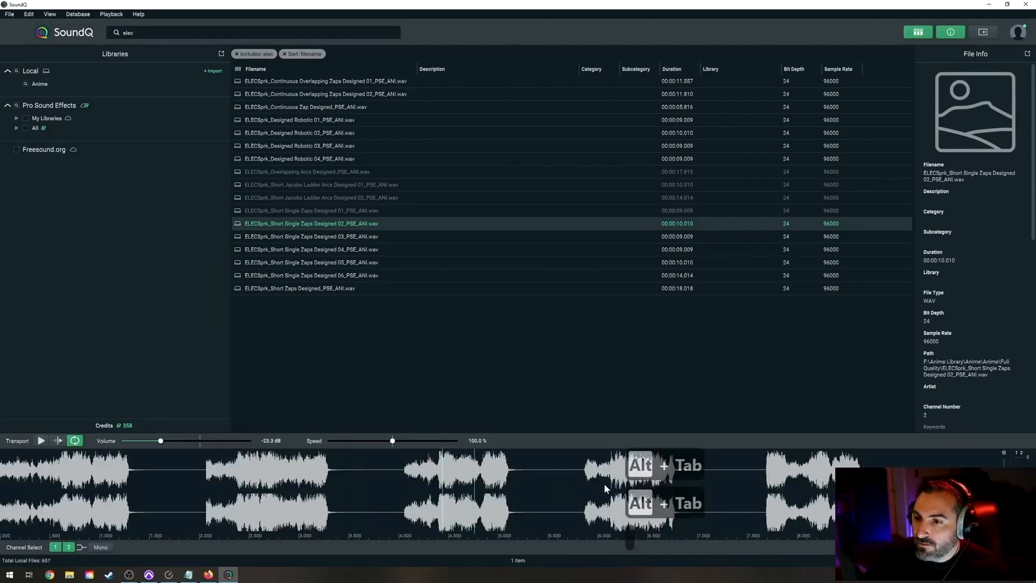
pyautogui.press('space')
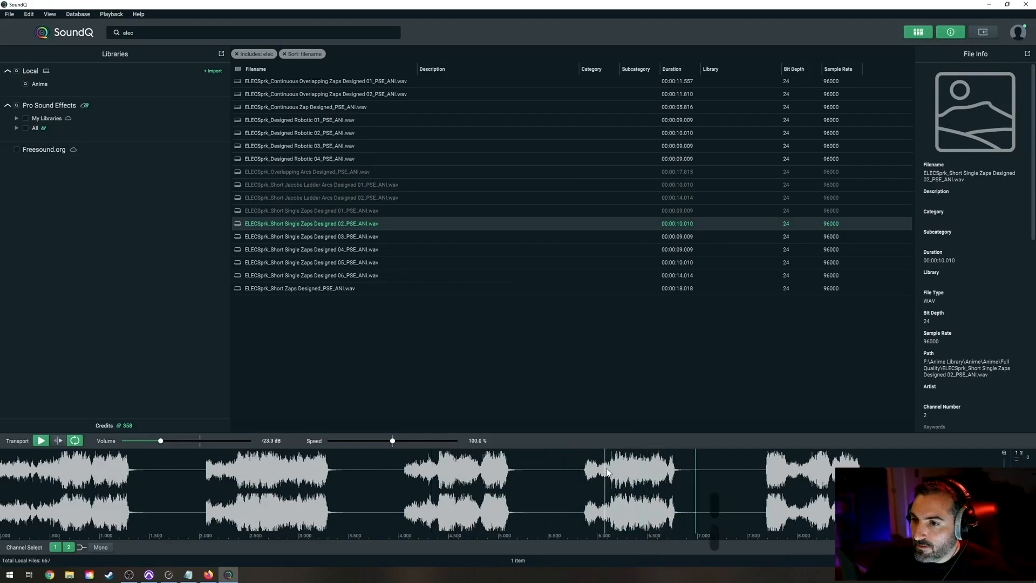
pyautogui.moveTo(242, 478); pyautogui.dragTo(338, 490)
pyautogui.press('s')
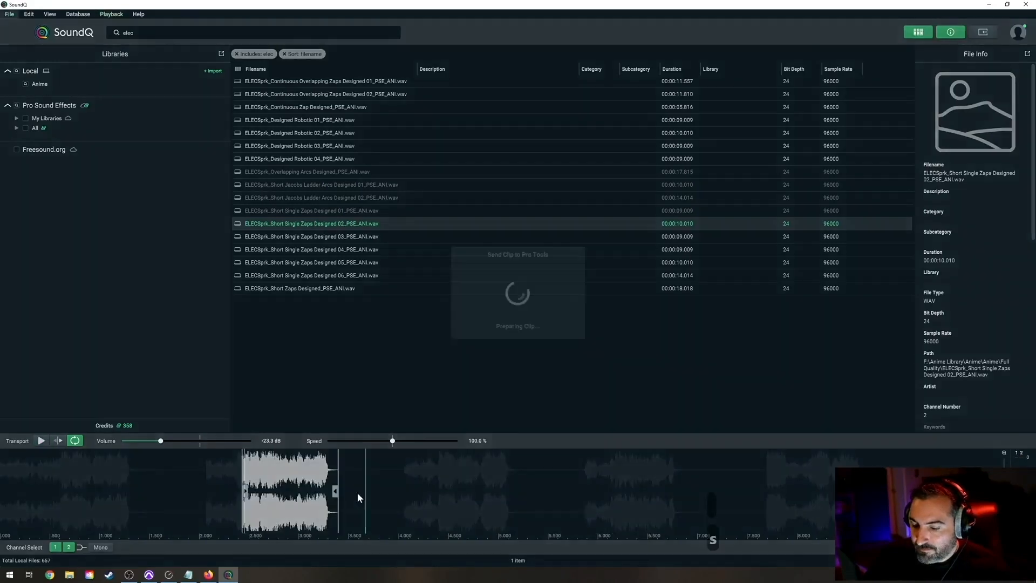
# Play the new bFX 2 zap clips against the picture, replaying from 01:00:15:11, and save the session.
pyautogui.click(580, 243)
pyautogui.press('space')
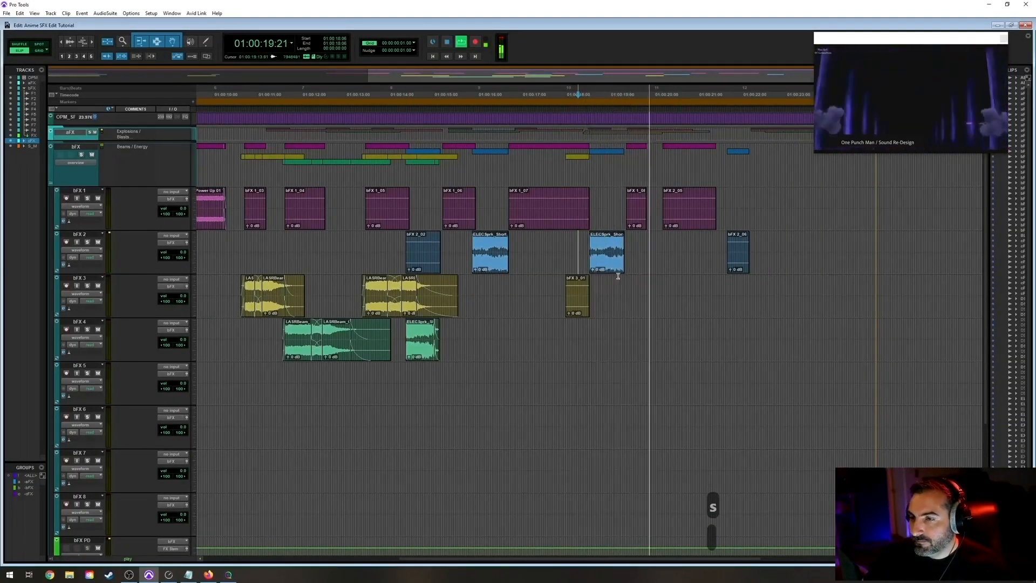
pyautogui.click(455, 247)
pyautogui.press('space')
pyautogui.press('space')
pyautogui.hotkey('ctrl', 's')
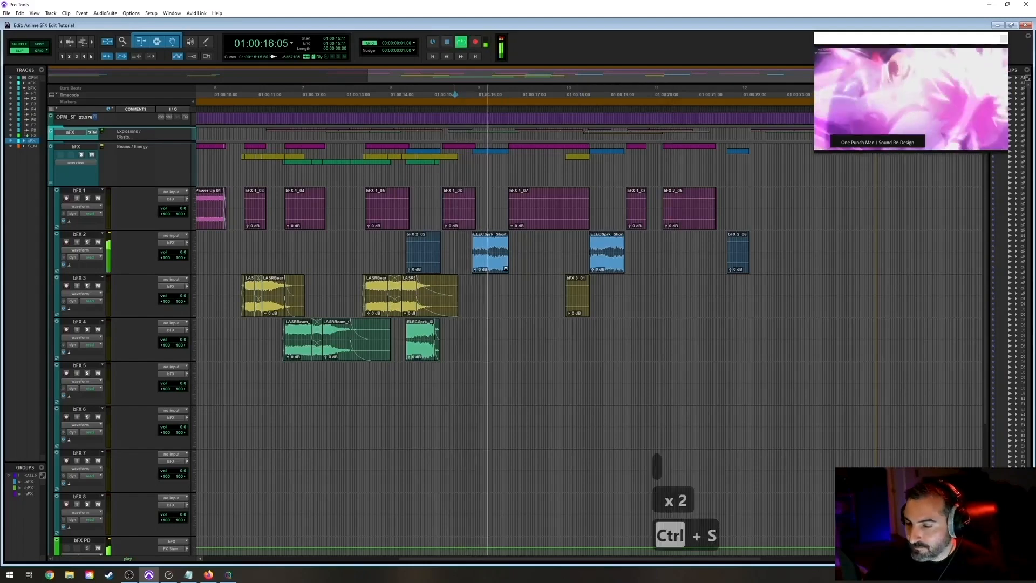
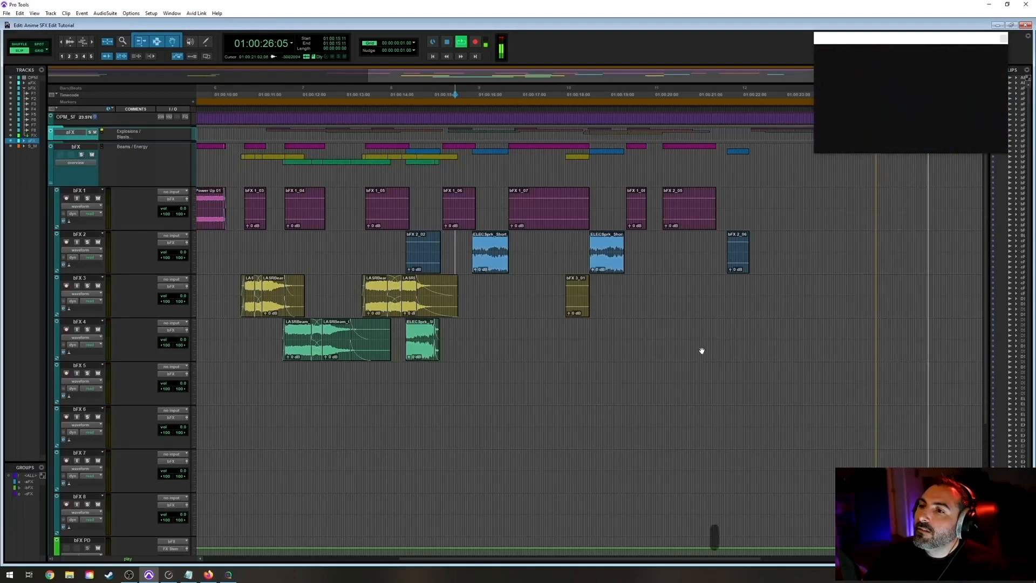
pyautogui.press('space')
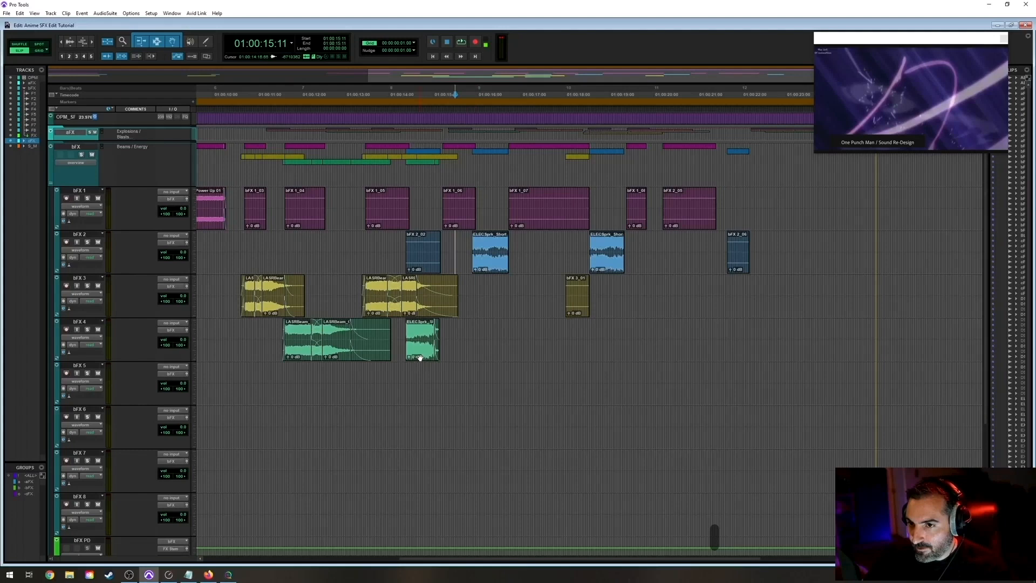
# Move the bFX 4 zap clip up to the bFX 2 track over the bFX 2_02 cue and save the session.
pyautogui.moveTo(419, 357); pyautogui.dragTo(420, 266)
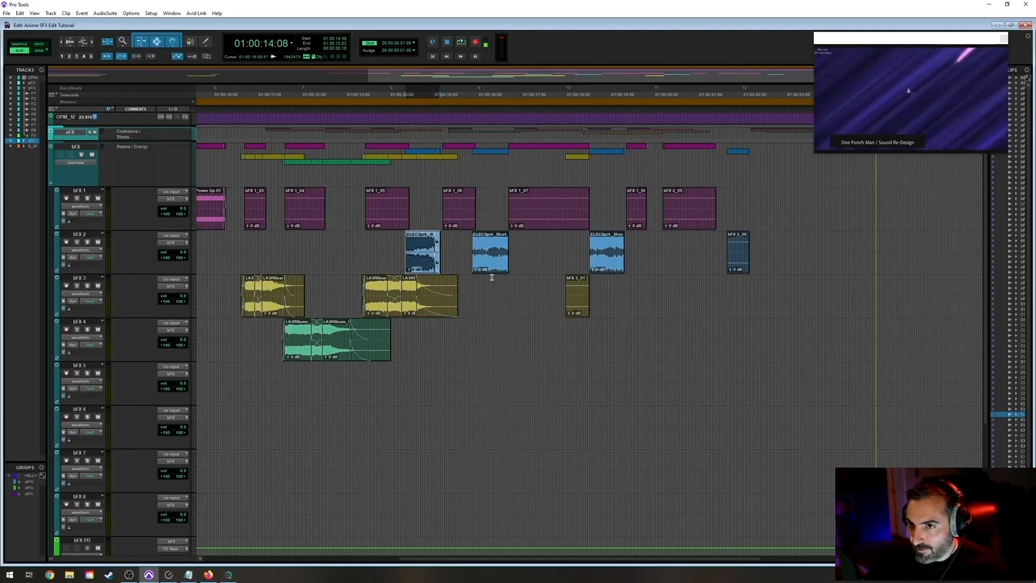
pyautogui.click(389, 241)
pyautogui.hotkey('ctrl', 's')
# Play the zap and beam clips against the picture from 01:00:14:05.
pyautogui.press('t')
pyautogui.press('t')
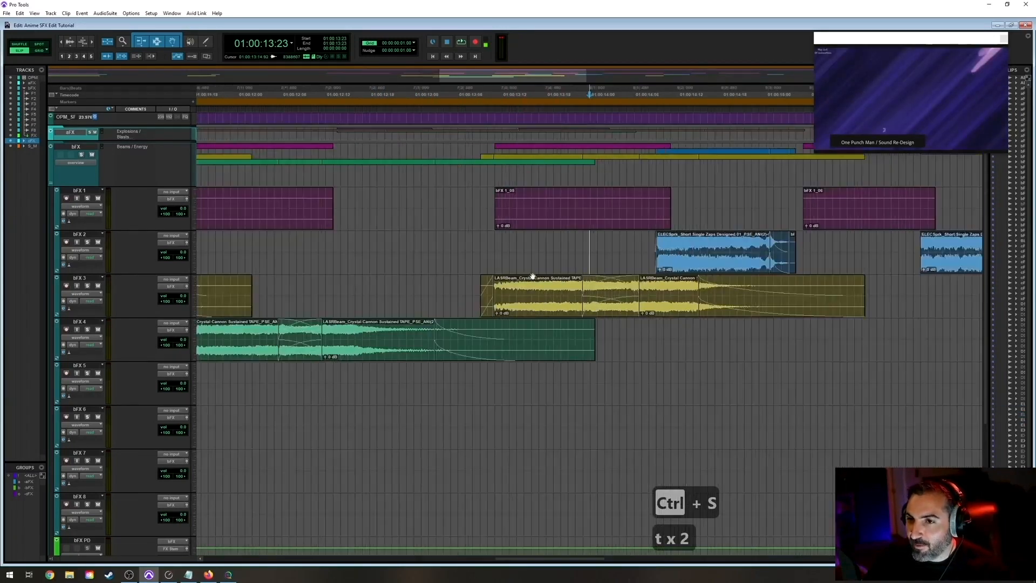
pyautogui.press('r')
pyautogui.press('r')
pyautogui.press('space')
pyautogui.press('t')
pyautogui.press('t')
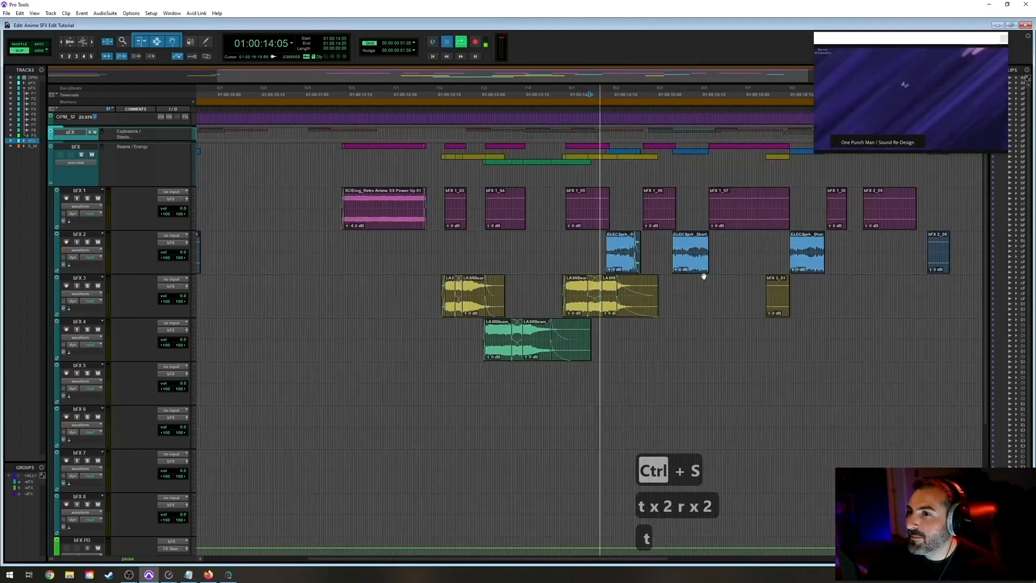
pyautogui.press('r')
pyautogui.press('r')
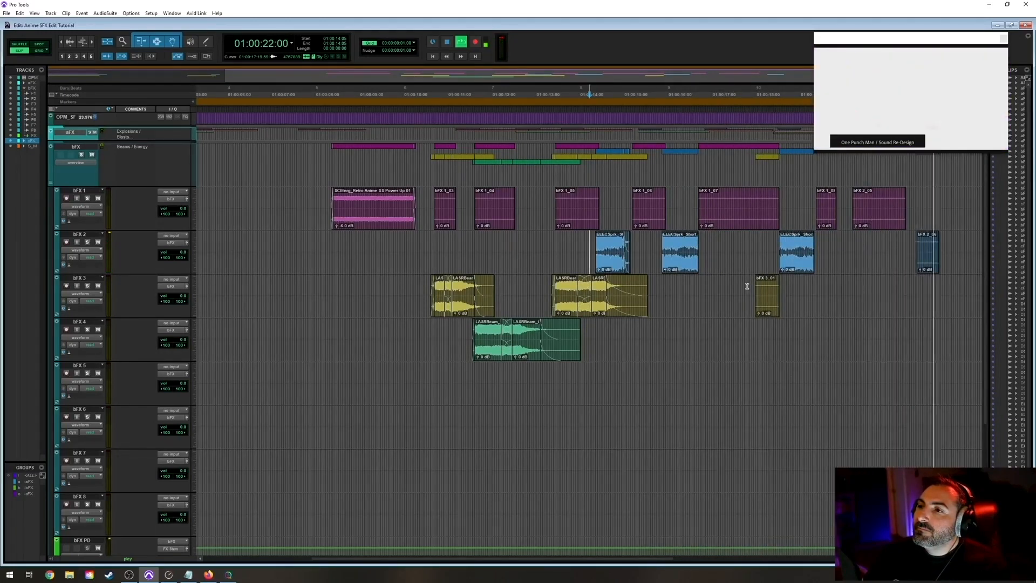
pyautogui.press('space')
pyautogui.press('r')
pyautogui.press('r')
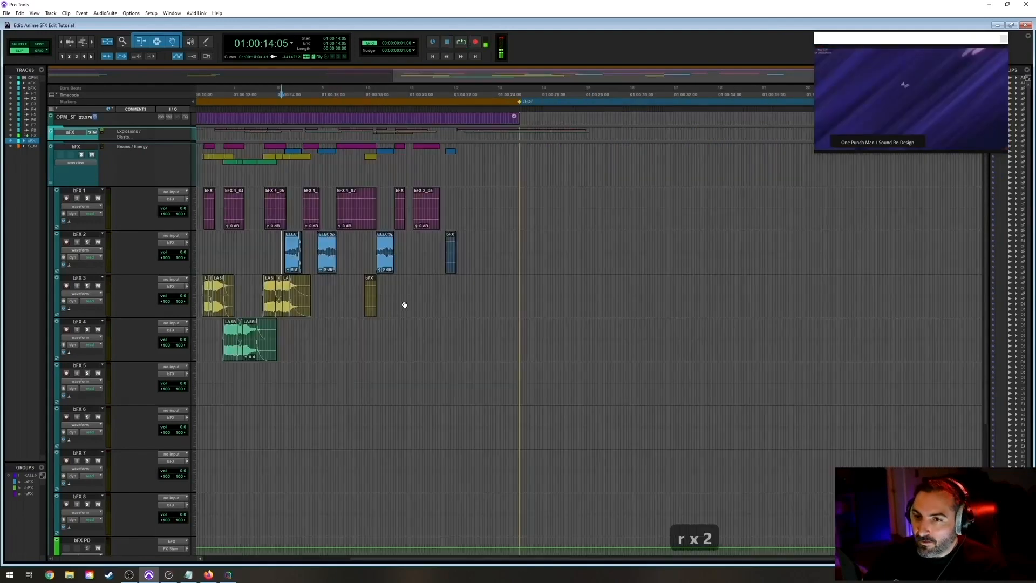
# Select the bFX 1_06 cue's time range on the empty stretch of the bFX 4 track.
pyautogui.press('t')
pyautogui.press('t')
pyautogui.press('r')
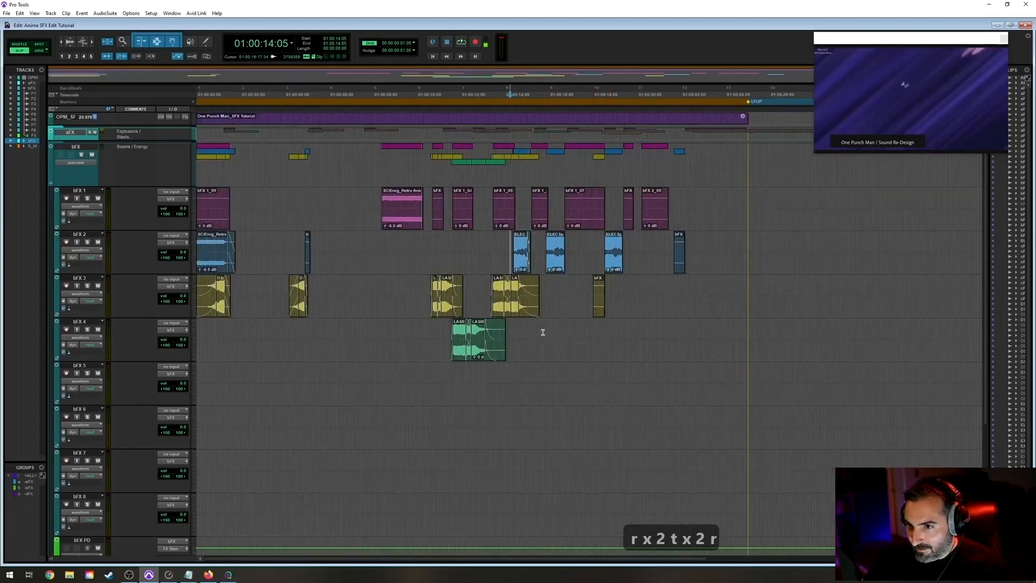
pyautogui.press('t')
pyautogui.press('t')
pyautogui.click(568, 226)
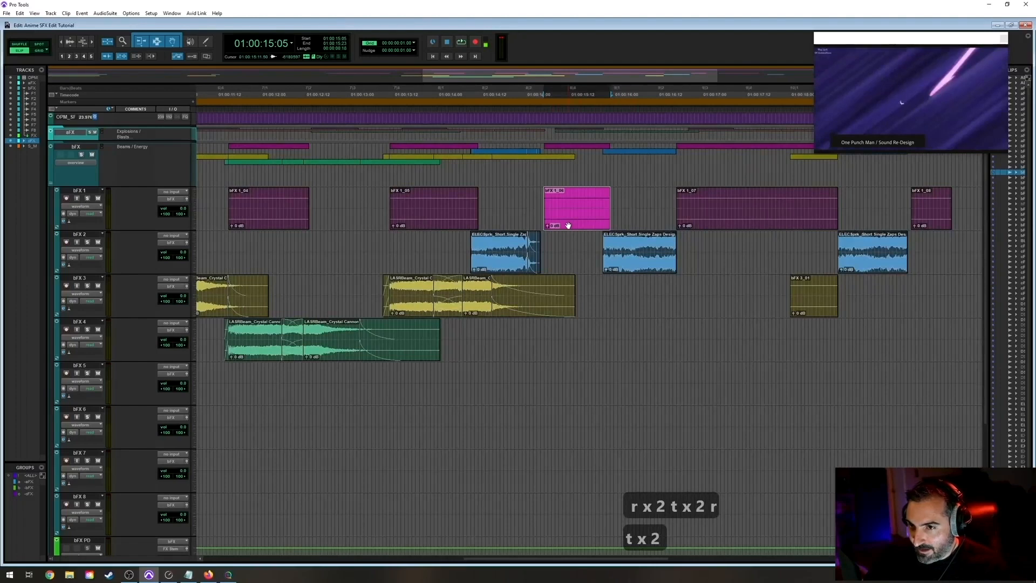
pyautogui.press(';')
pyautogui.press(';')
pyautogui.press(';')
pyautogui.press('t')
pyautogui.press('t')
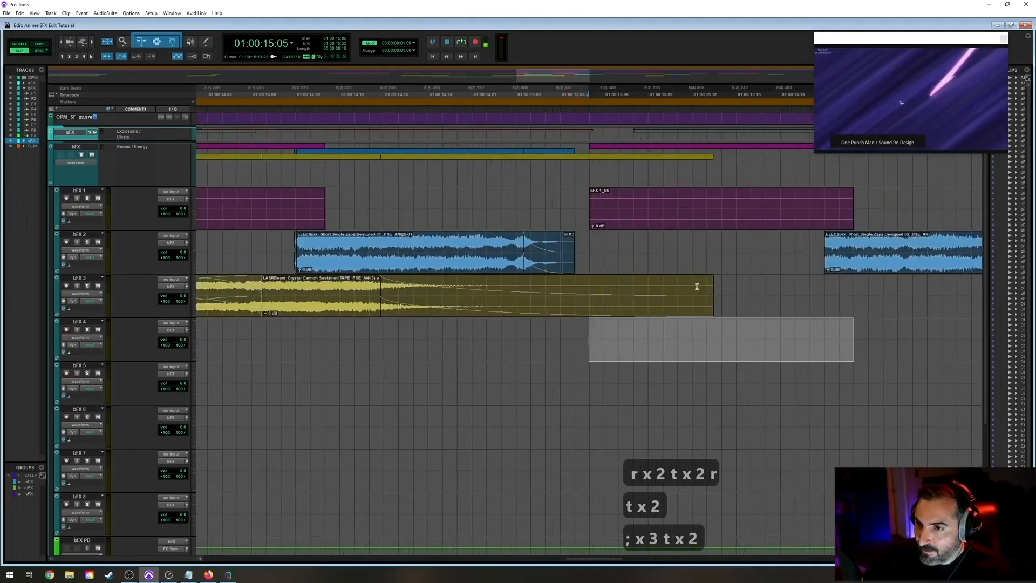
# Search SoundQ for "crystal cann" and send the last short burst of LASRBeam_Crystal Cannon Sustained TAPE to the bFX 4 selection.
pyautogui.hotkey('alt', 'Tab')
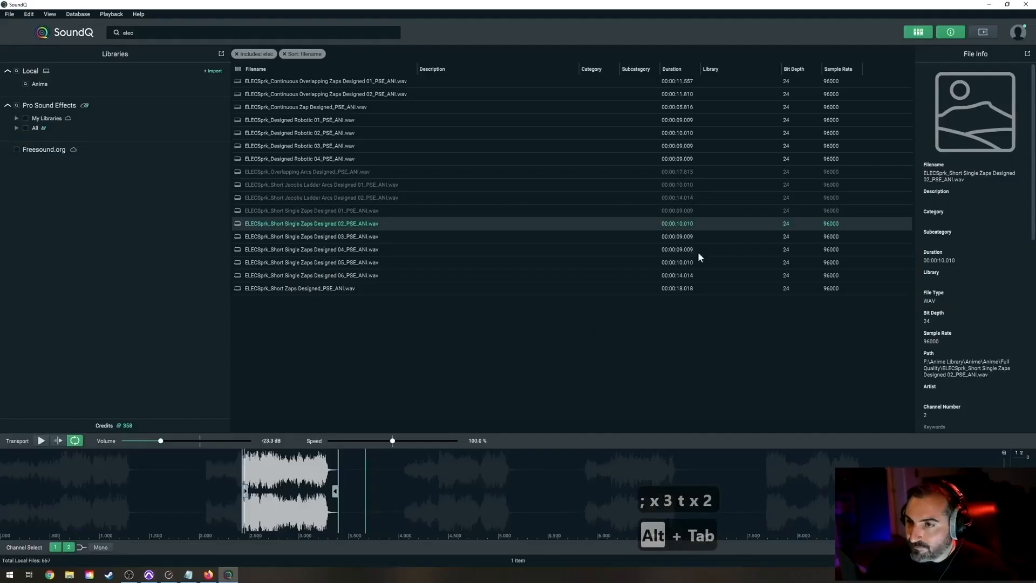
pyautogui.click(186, 36)
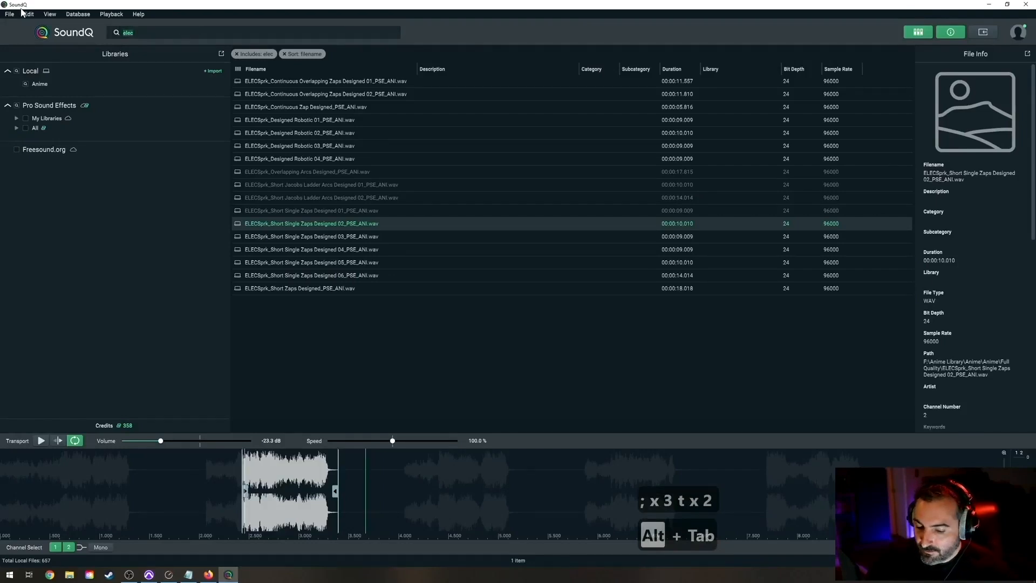
pyautogui.write('crys')
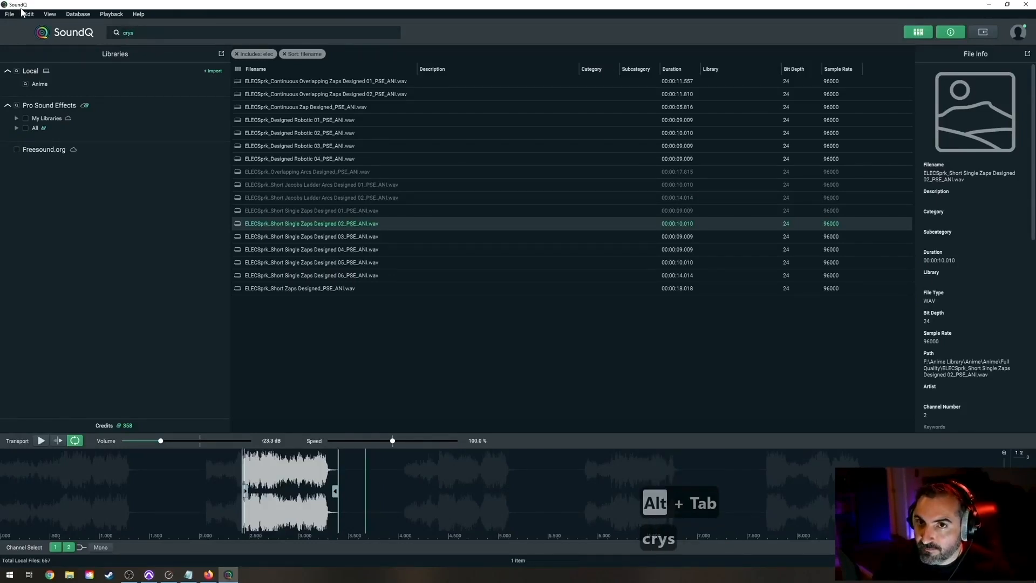
pyautogui.write('tal')
pyautogui.write('nn')
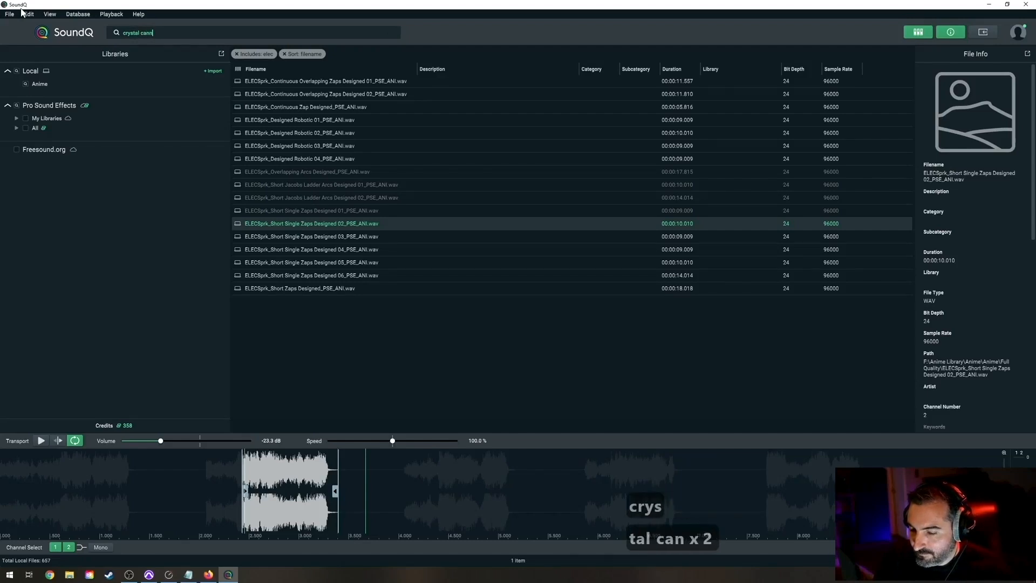
pyautogui.press('Return')
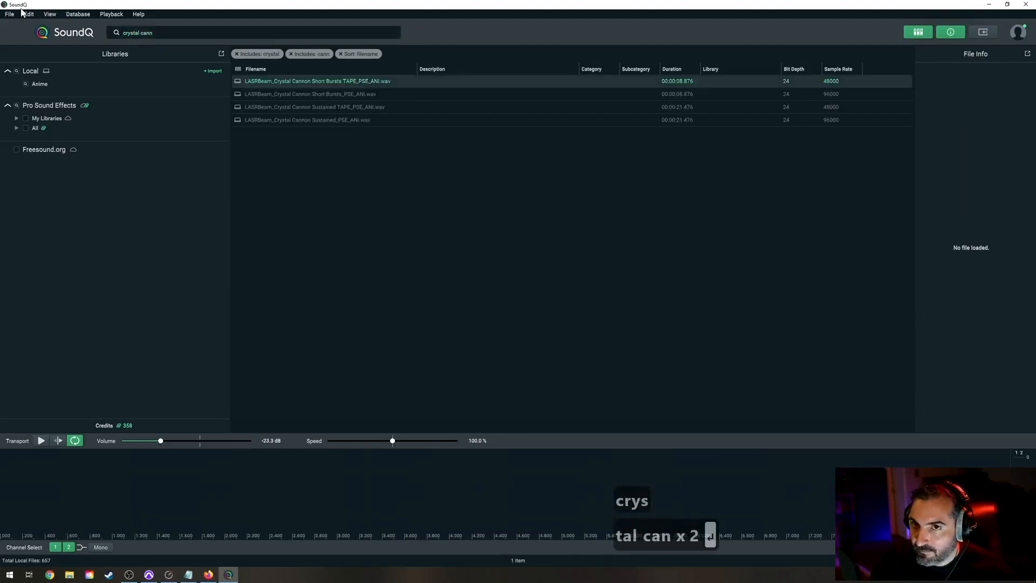
pyautogui.click(315, 108)
pyautogui.press('space')
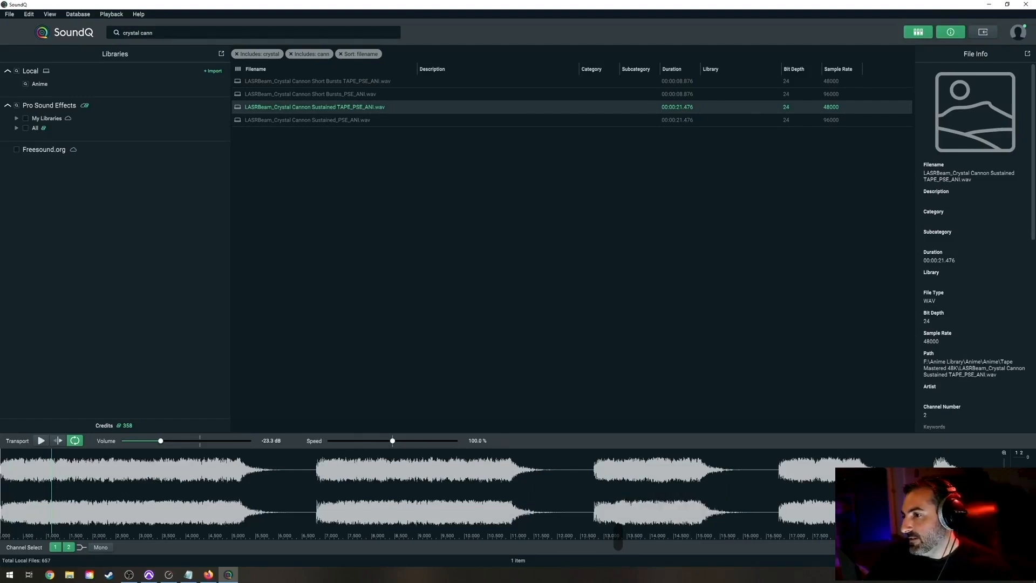
pyautogui.moveTo(929, 496); pyautogui.dragTo(998, 496)
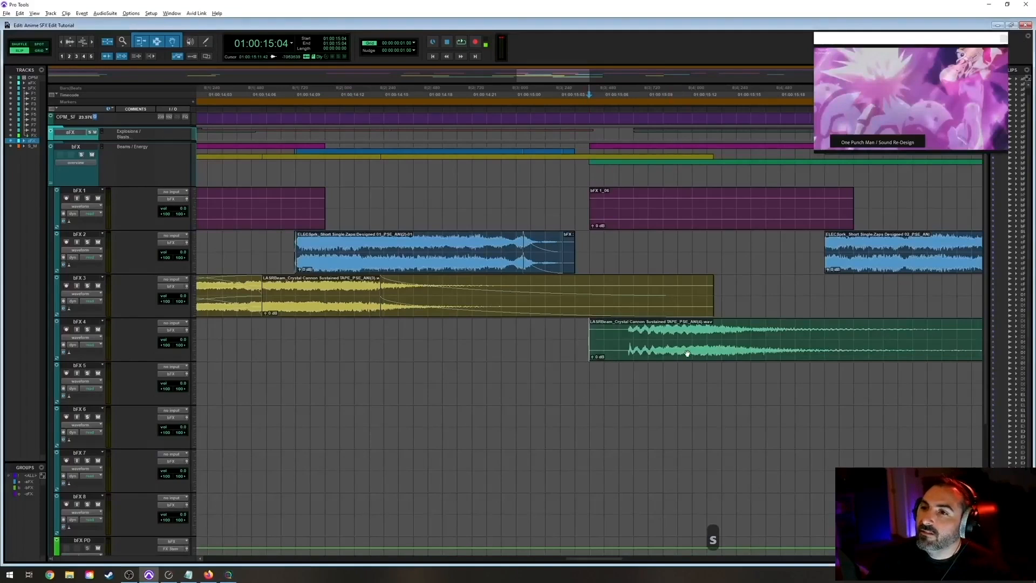
# Try the Crystal Cannon burst at 01:00:15:02 under bFX 1_06, playing it against the picture from 01:00:14:23.
pyautogui.moveTo(689, 355); pyautogui.dragTo(647, 355)
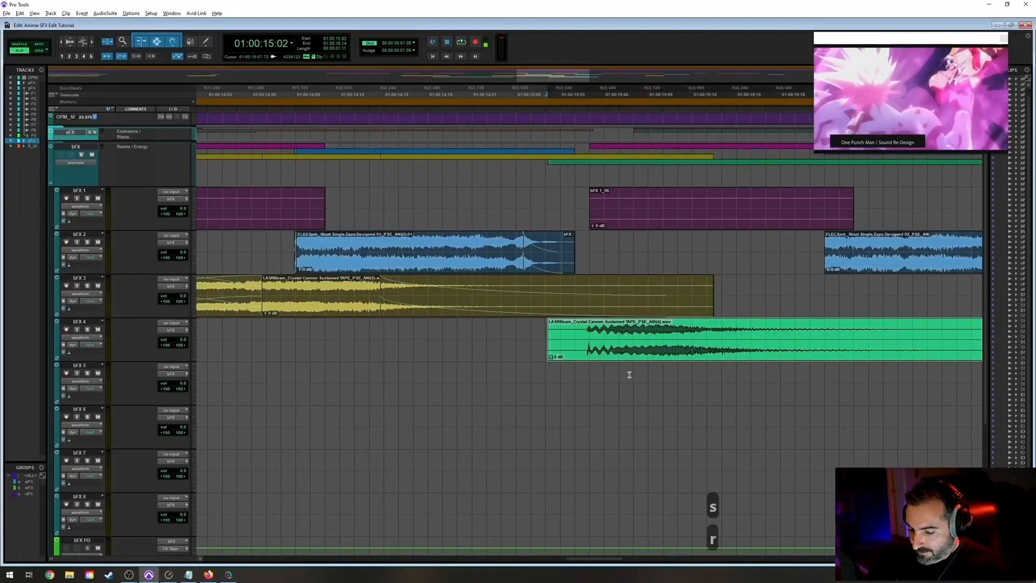
pyautogui.press('r')
pyautogui.press('r')
pyautogui.click(539, 322)
pyautogui.press('t')
pyautogui.press('t')
pyautogui.press('space')
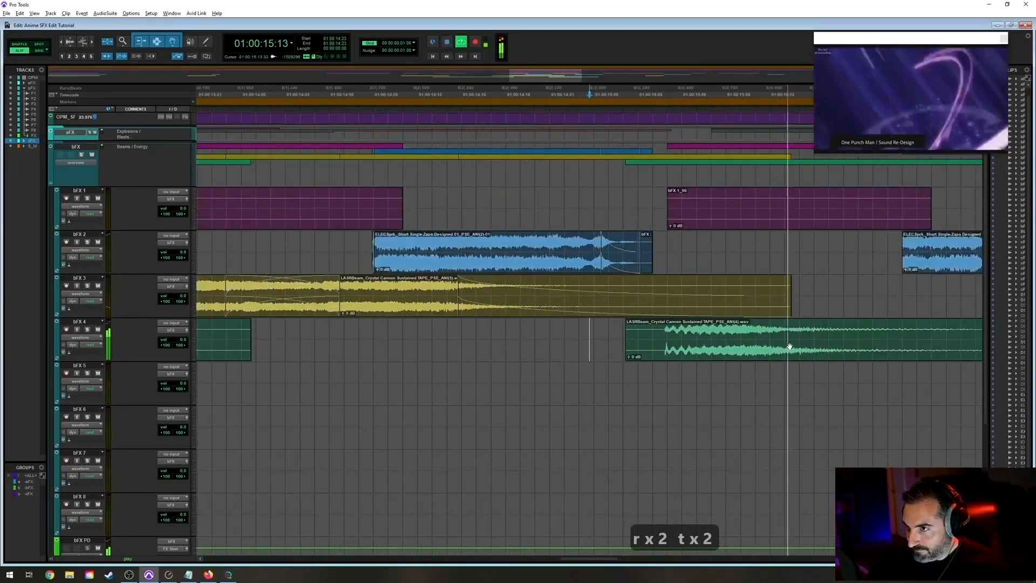
pyautogui.press('r')
pyautogui.press('r')
pyautogui.press('r')
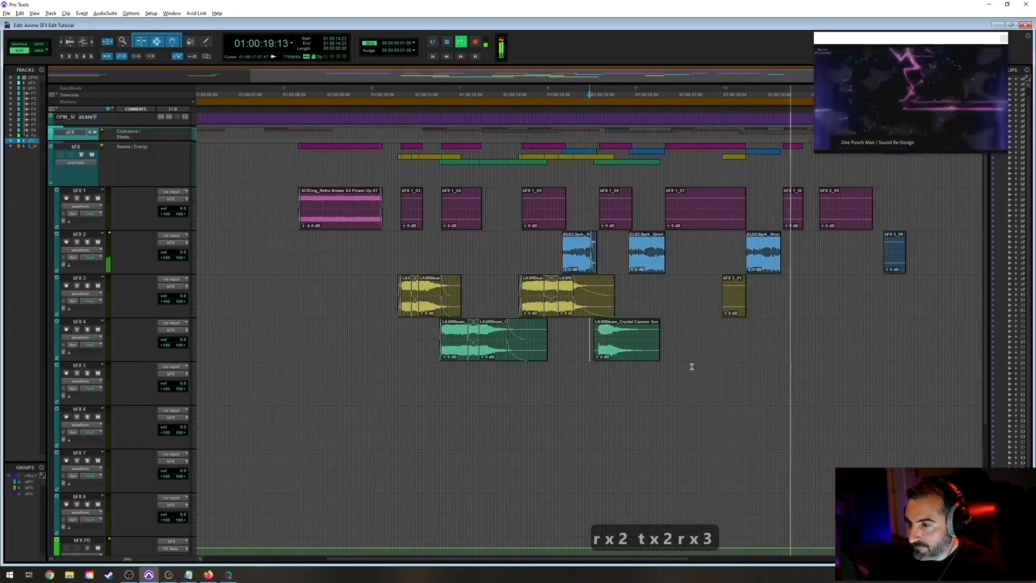
pyautogui.press('space')
# Move the Crystal Cannon burst on bFX 4 under the bFX 1_08 cue and line up its attack with the cue's start.
pyautogui.moveTo(631, 350); pyautogui.dragTo(810, 350)
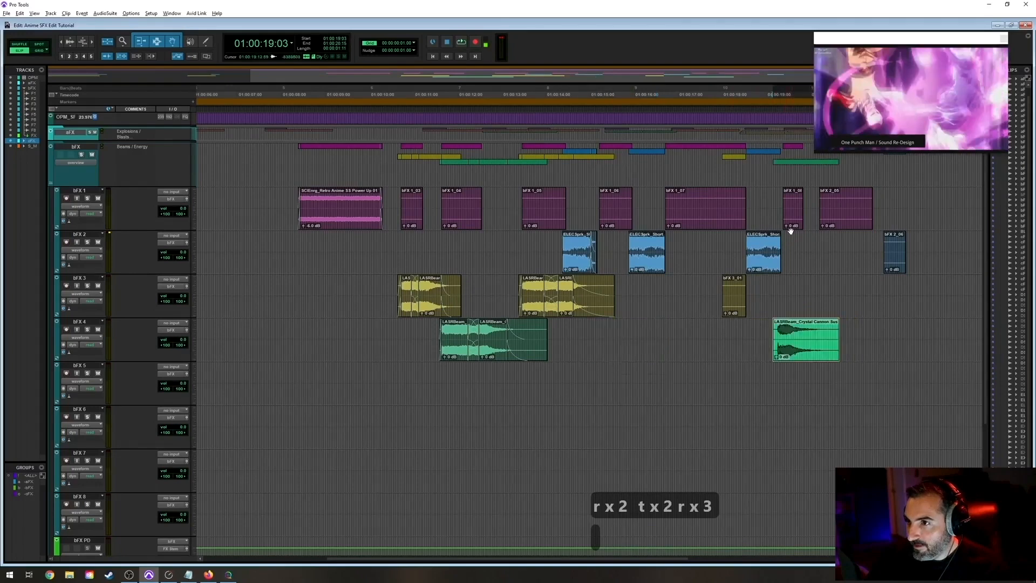
pyautogui.press('t')
pyautogui.press('t')
pyautogui.press('t')
pyautogui.press('t')
pyautogui.click(597, 352)
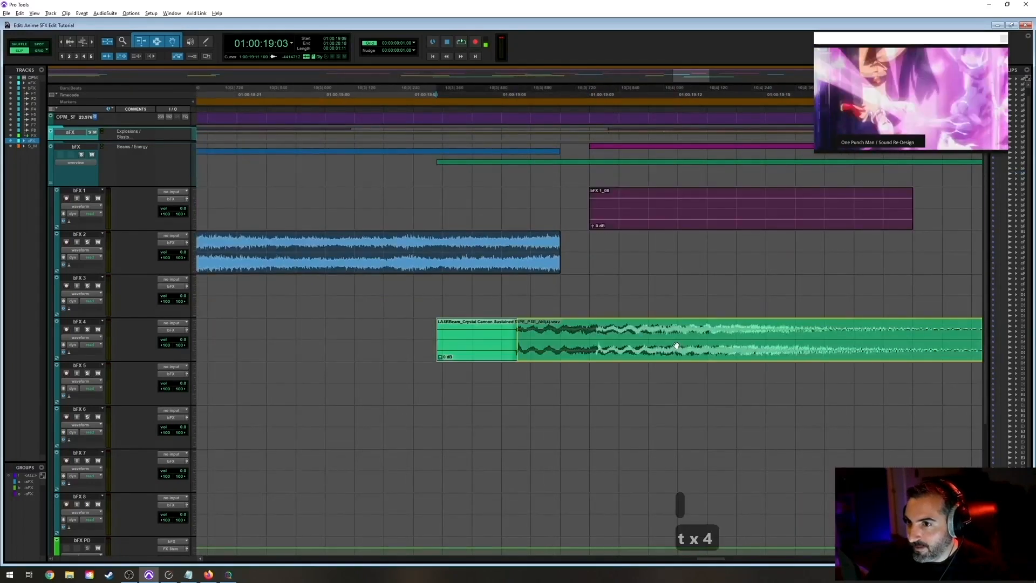
pyautogui.moveTo(670, 345); pyautogui.dragTo(669, 345)
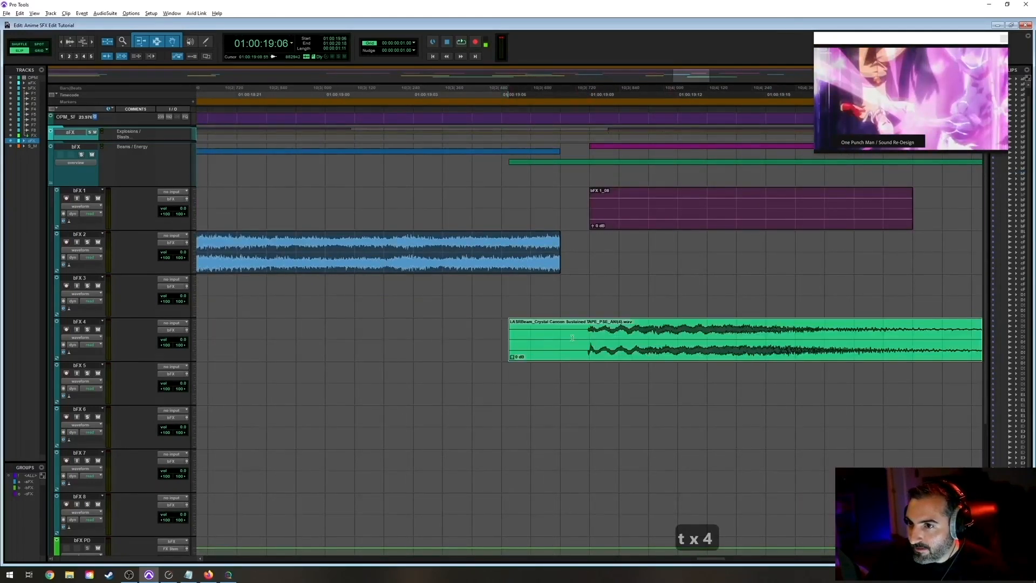
# Fade in the Crystal Cannon burst up to its attack at 01:00:19:08 and fade out its tail from 01:00:20:06, checking it against the picture.
pyautogui.click(582, 330)
pyautogui.press('r')
pyautogui.press('r')
pyautogui.press('r')
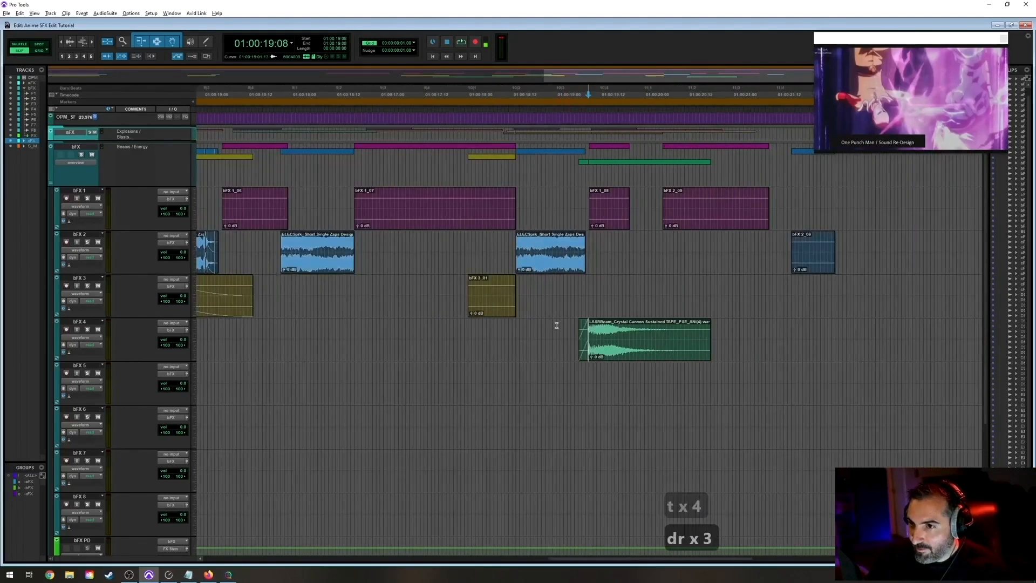
pyautogui.click(555, 329)
pyautogui.press('space')
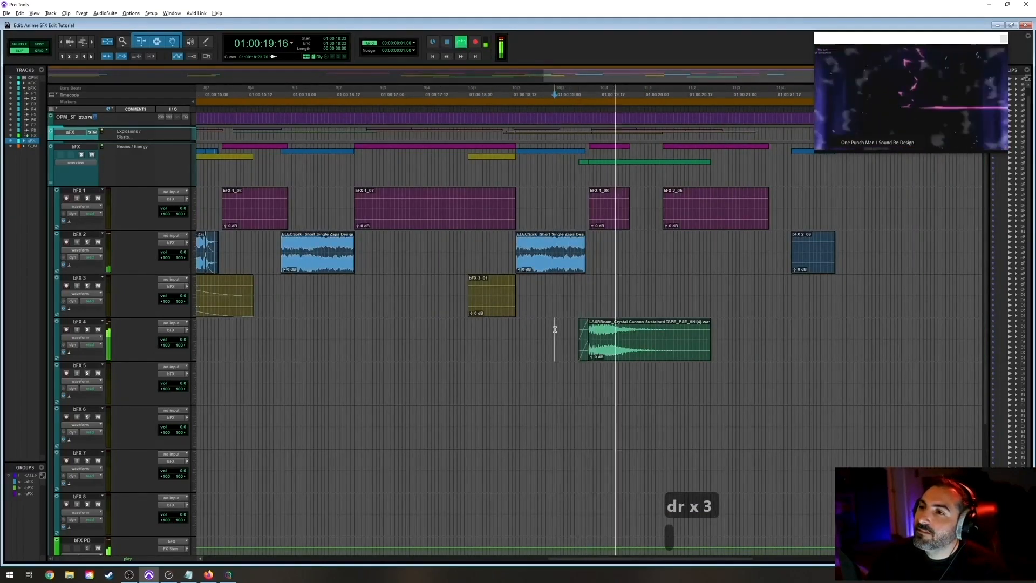
pyautogui.press('space')
pyautogui.click(669, 328)
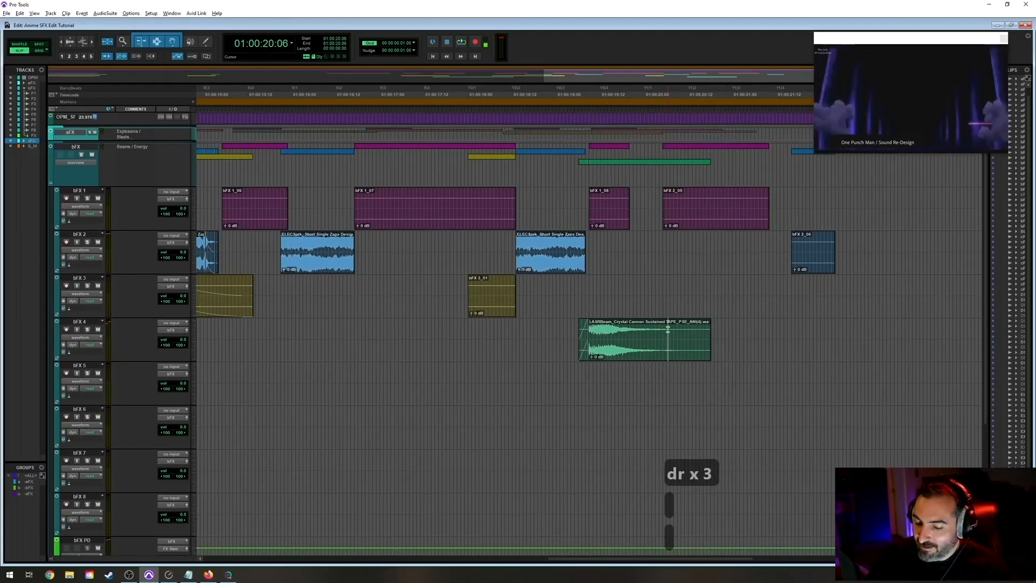
pyautogui.press('g')
# Place the edit cursor on the empty bFX 4 track at 01:00:15:05, where the bFX 1_06 cue starts.
pyautogui.press('r')
pyautogui.press('r')
pyautogui.click(511, 320)
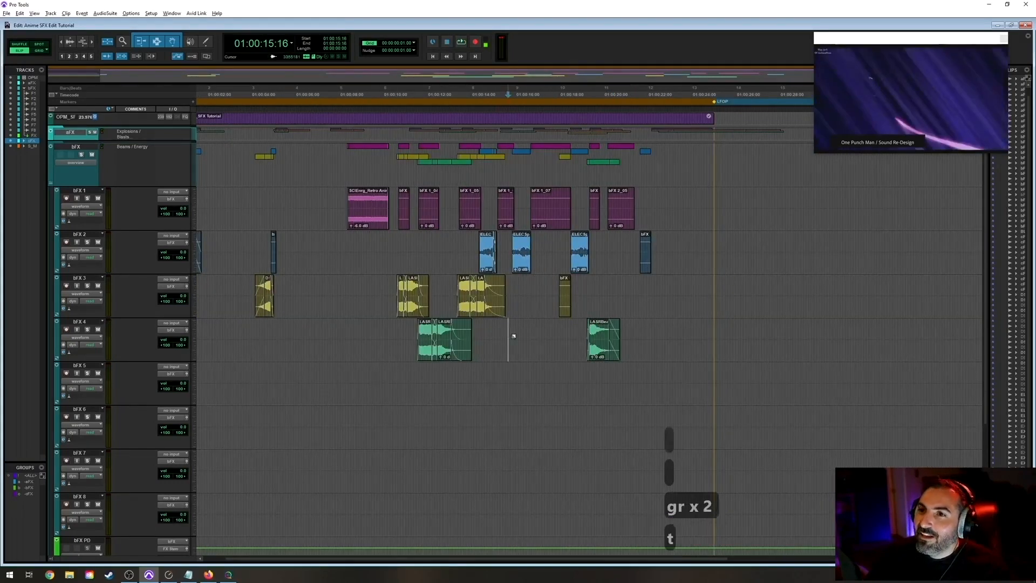
pyautogui.press('t')
pyautogui.press('t')
pyautogui.press('t')
pyautogui.click(556, 228)
pyautogui.press('r')
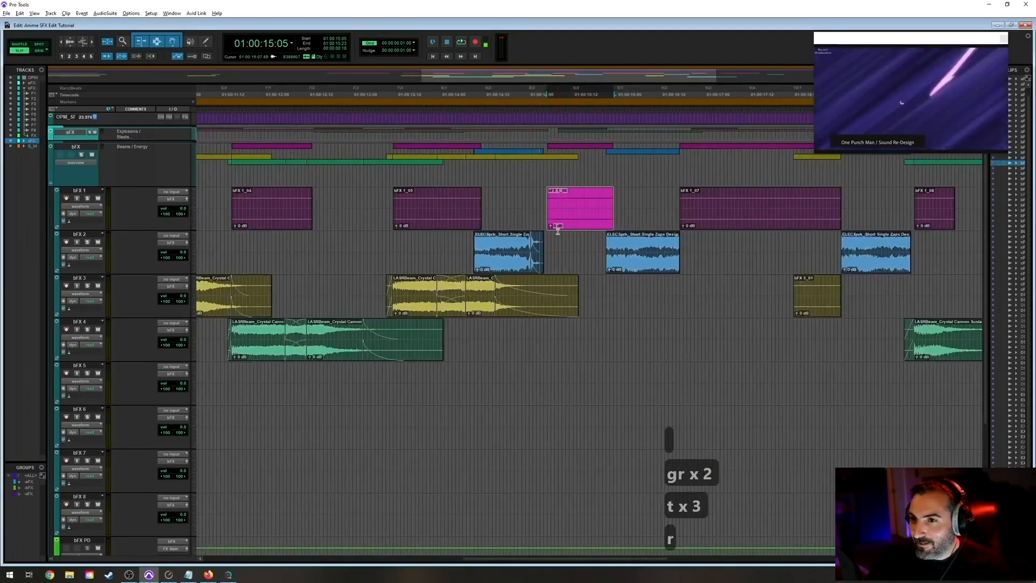
pyautogui.press(';')
pyautogui.press(';')
pyautogui.press(';')
pyautogui.press('t')
pyautogui.press('t')
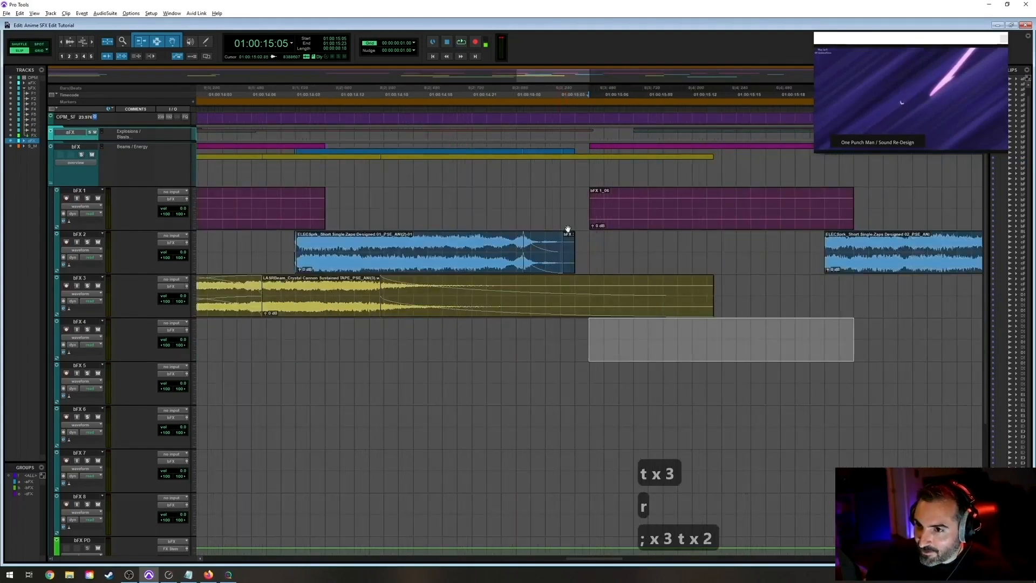
pyautogui.click(590, 336)
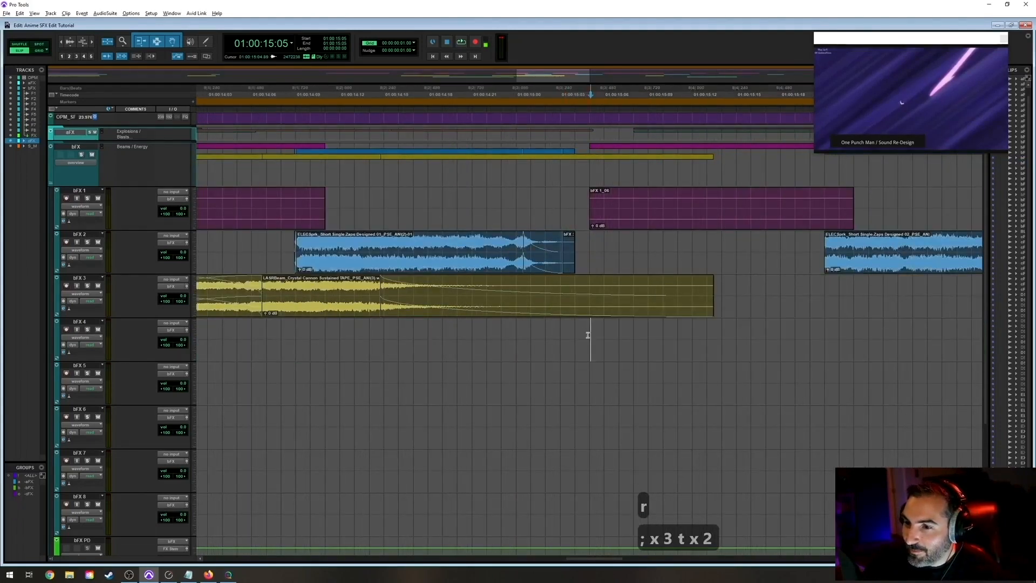
# Switch to SoundQ and send the first long beam of LASRBeam_Crystal Cannon Sustained TAPE to the bFX 4 cursor position.
pyautogui.hotkey('alt', 'Tab')
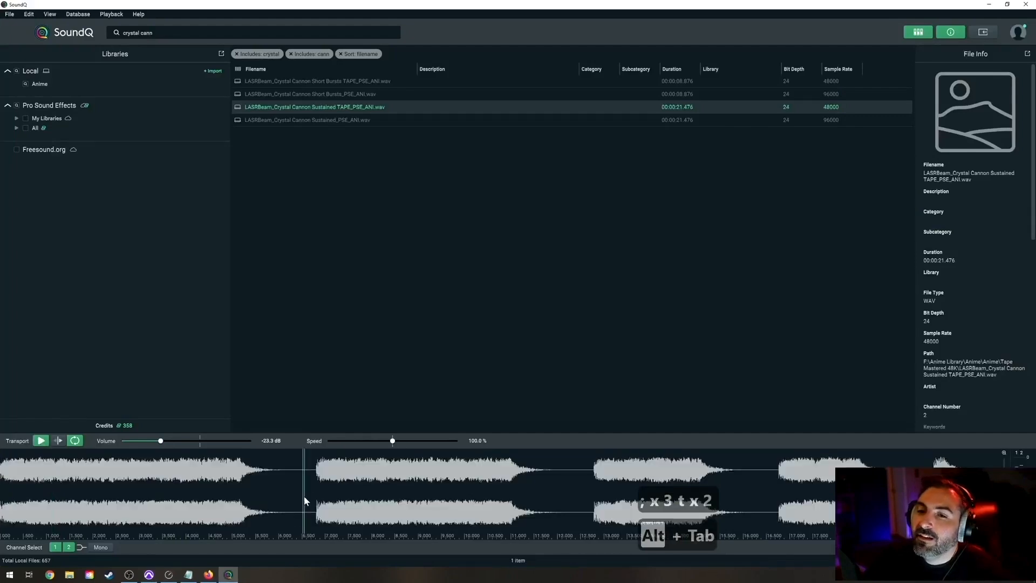
pyautogui.moveTo(295, 483); pyautogui.dragTo(1, 496)
pyautogui.hotkey('alt', 'Tab')
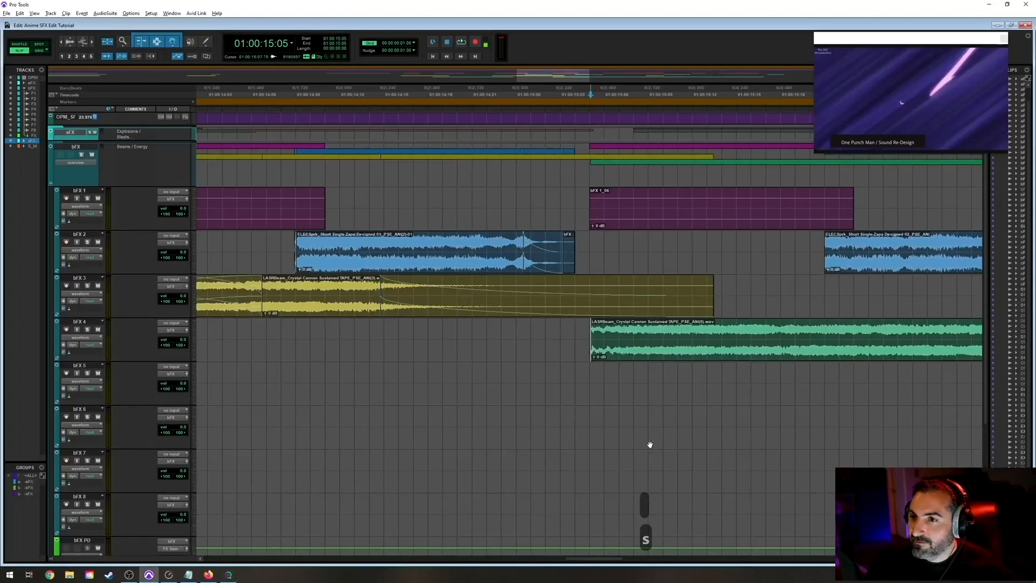
# Shift the long Crystal Cannon beam on bFX 4 slightly earlier to align with the start of bFX 1_06, and save the session.
pyautogui.press('r')
pyautogui.press('r')
pyautogui.press('r')
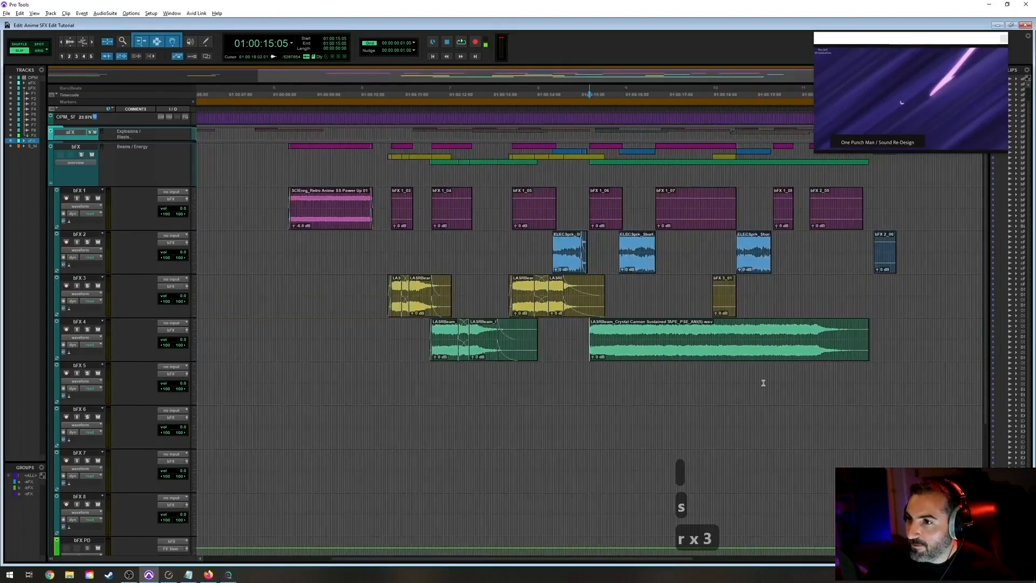
pyautogui.press('t')
pyautogui.press('t')
pyautogui.press('t')
pyautogui.press('t')
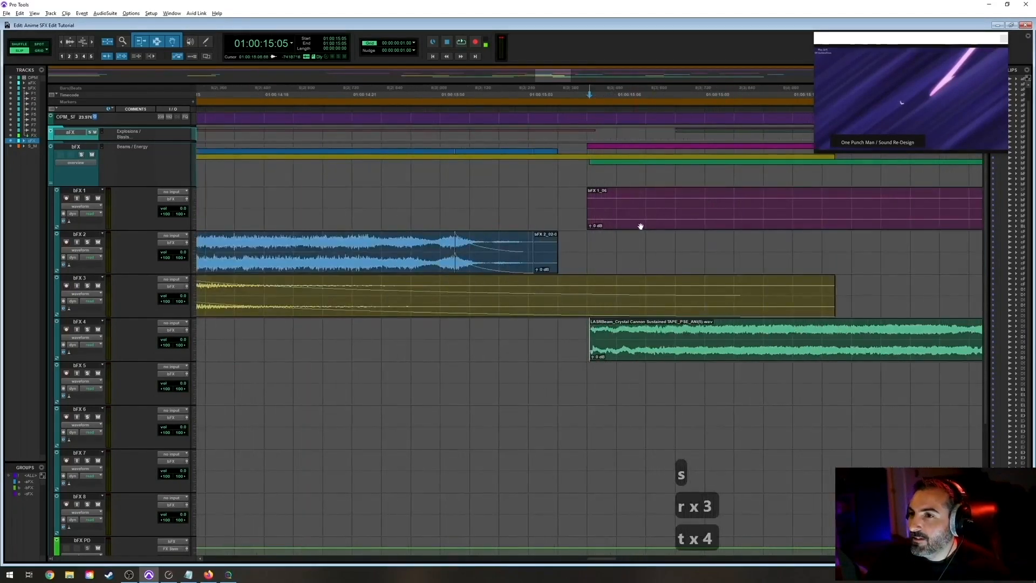
pyautogui.moveTo(642, 353); pyautogui.dragTo(639, 353)
pyautogui.hotkey('ctrl', 's')
pyautogui.press('r')
pyautogui.press('r')
pyautogui.press('r')
pyautogui.press('r')
pyautogui.press('r')
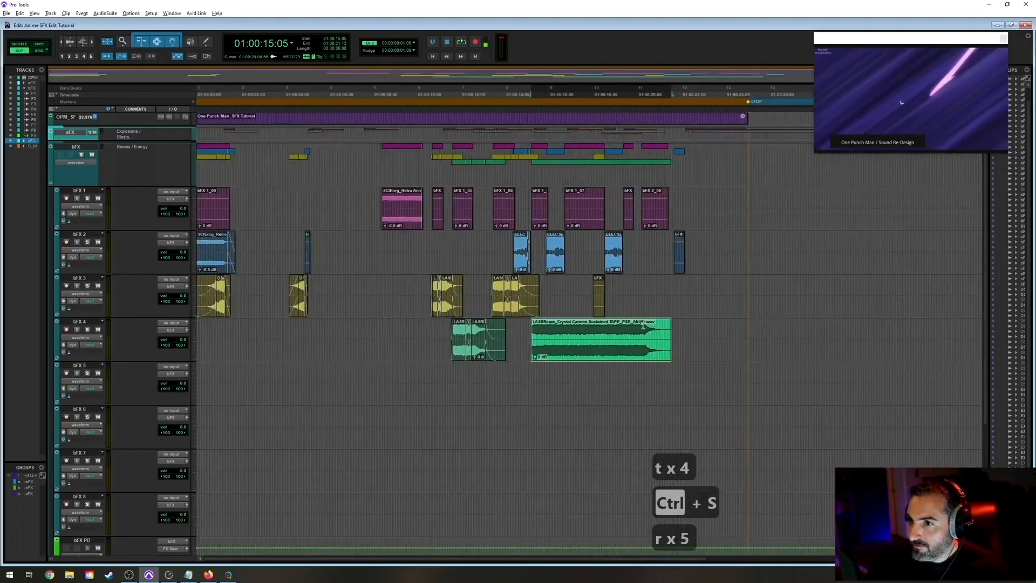
# Audition the end of the long Crystal Cannon beam clip on bFX 4 and split it at about 01:00:20:05, before its decaying tail.
pyautogui.click(643, 326)
pyautogui.press('t')
pyautogui.press('t')
pyautogui.press('t')
pyautogui.click(572, 330)
pyautogui.press('space')
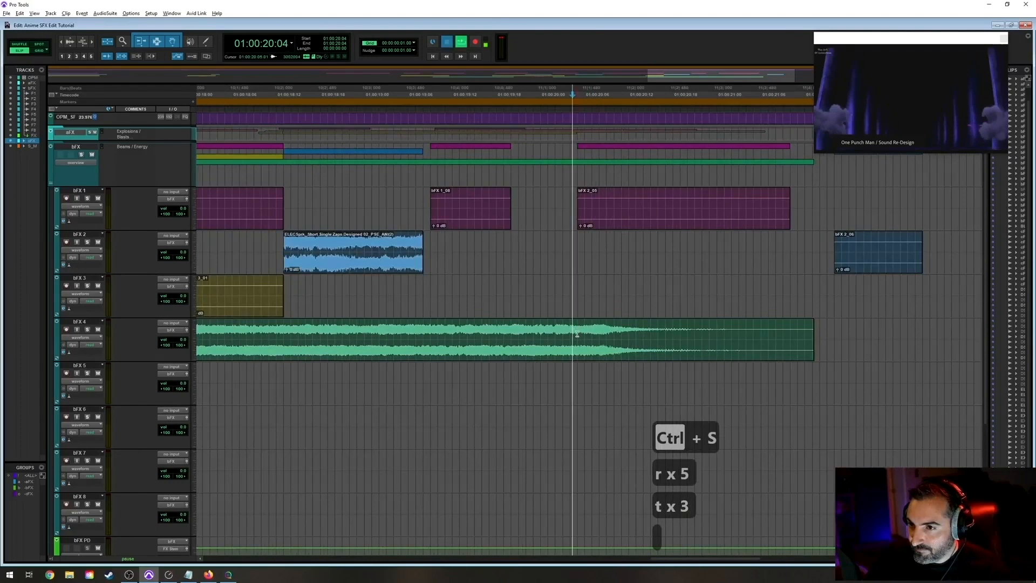
pyautogui.press('space')
pyautogui.click(583, 328)
pyautogui.press('space')
pyautogui.press('space')
pyautogui.hotkey('ctrl', 'e')
# Trim the sustained part on bFX 4 to end at about 01:00:15:22 and move the separated tail against its end.
pyautogui.press('r')
pyautogui.press('r')
pyautogui.press('r')
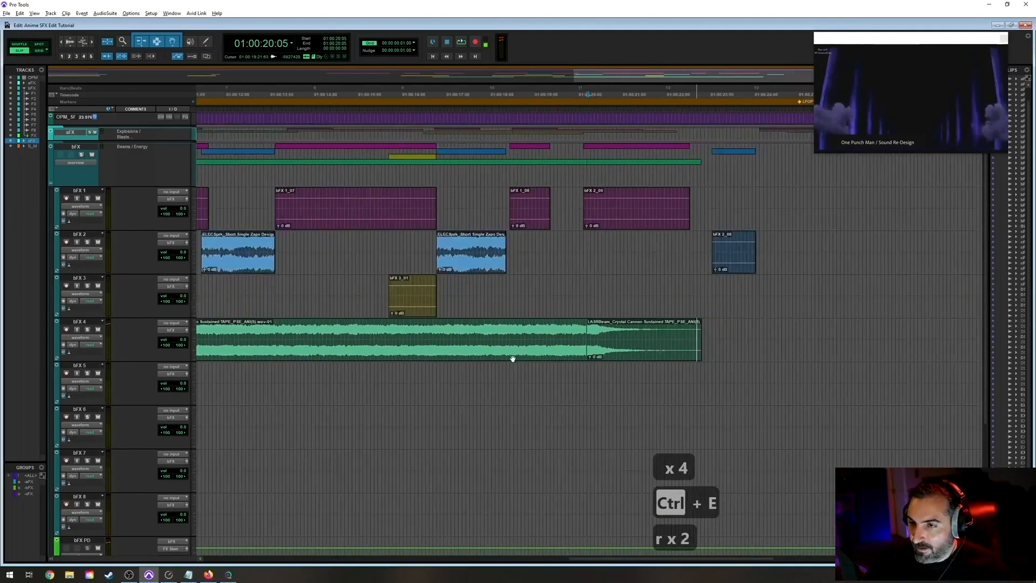
pyautogui.click(501, 330)
pyautogui.press('t')
pyautogui.press('t')
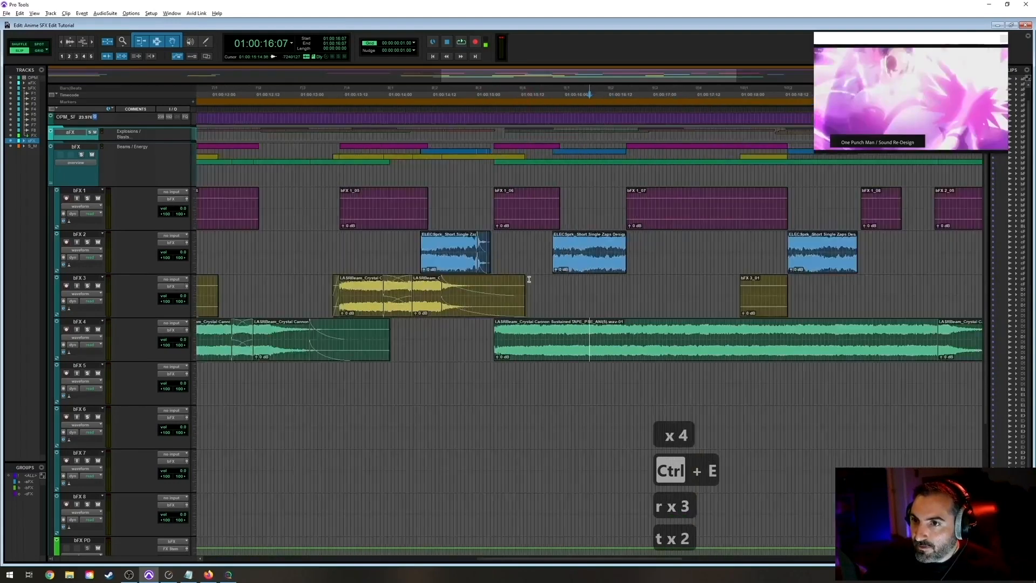
pyautogui.click(555, 335)
pyautogui.press('s')
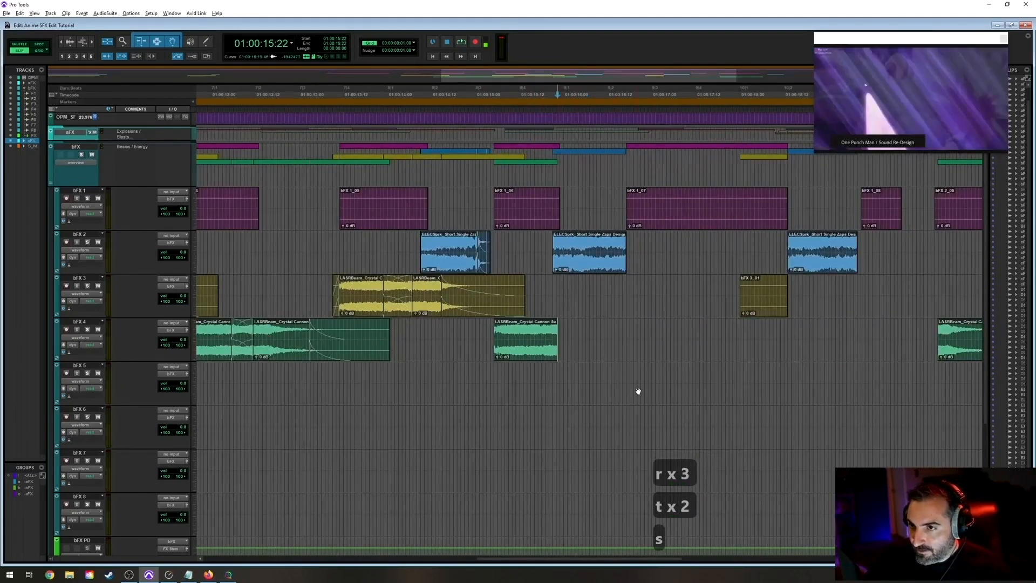
pyautogui.moveTo(948, 351); pyautogui.dragTo(567, 362)
# Crossfade the sustained beam into its tail on bFX 4, from 01:00:15:12 to about 01:00:15:19.
pyautogui.press('t')
pyautogui.press('t')
pyautogui.press('t')
pyautogui.press('t')
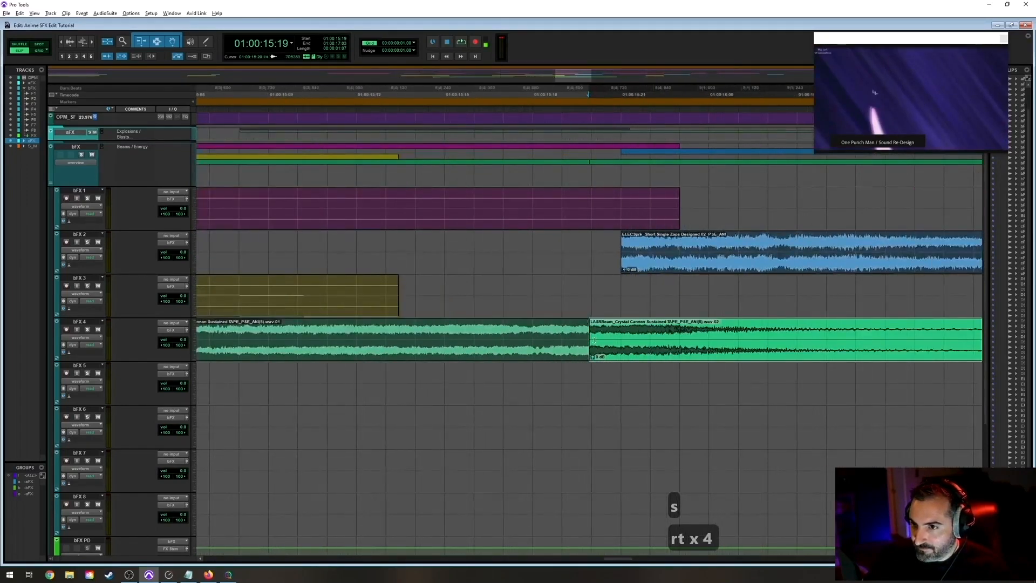
pyautogui.moveTo(594, 340)
pyautogui.mouseDown()
pyautogui.moveTo(493, 345)
pyautogui.moveTo(596, 353)
pyautogui.mouseUp()
pyautogui.press('r')
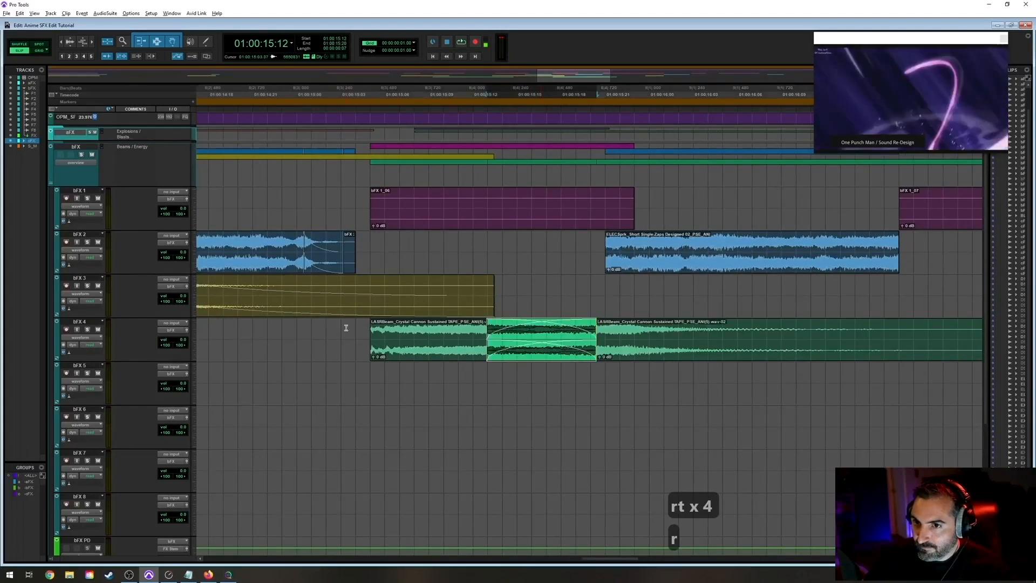
# Play the shortened beam on bFX 4 against the picture from 01:00:15:03.
pyautogui.click(346, 328)
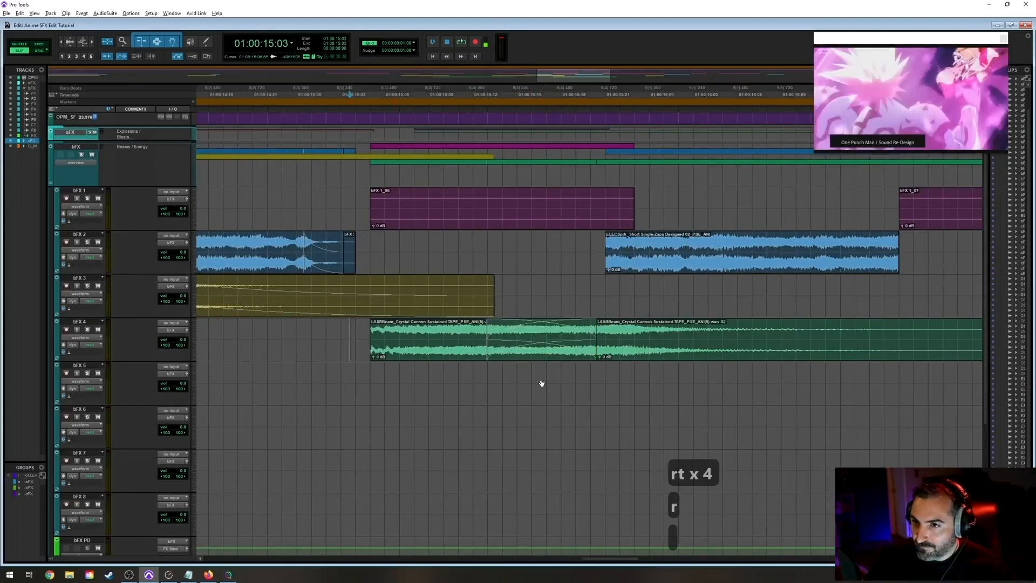
pyautogui.press('space')
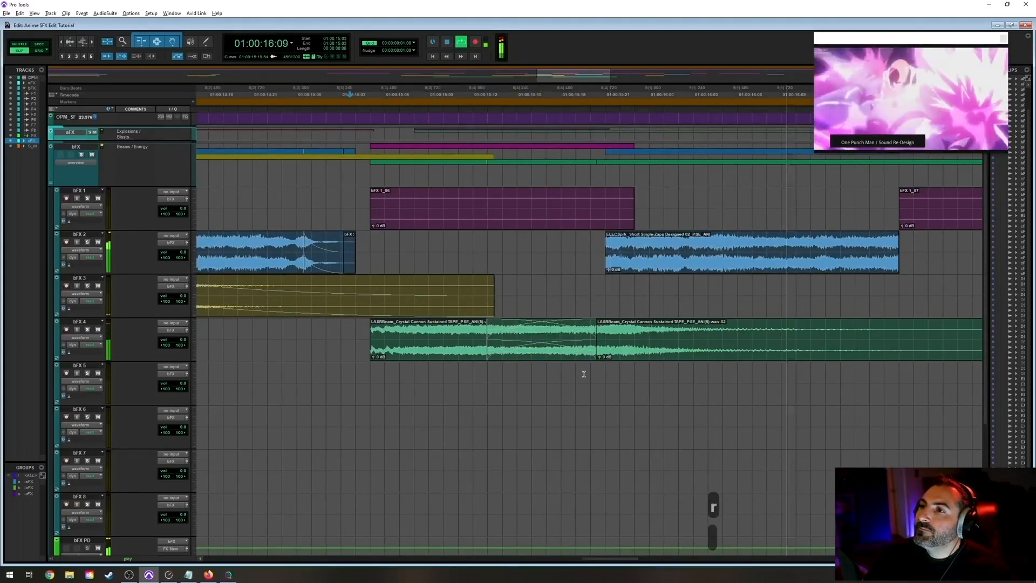
pyautogui.press('r')
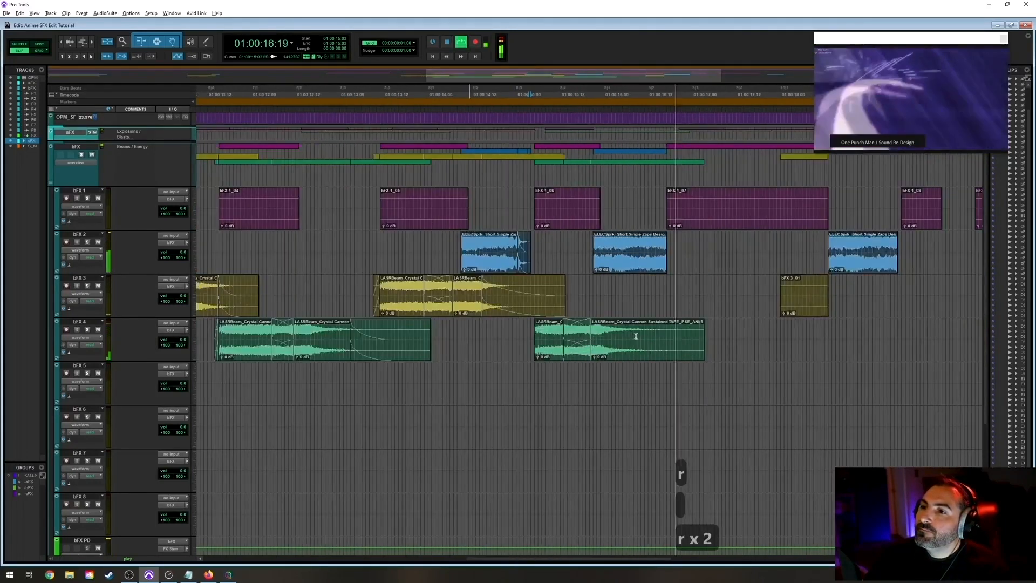
pyautogui.press('space')
# Fade out the beam tail on bFX 4 from 01:00:16:06 to the clip's end with a concave curve.
pyautogui.click(630, 333)
pyautogui.press('g')
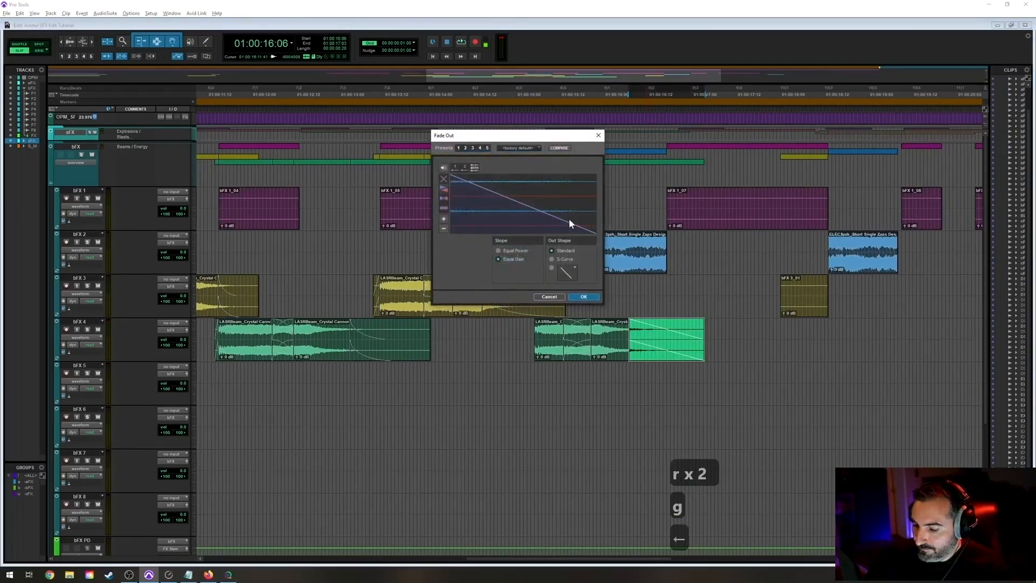
pyautogui.press('Return')
# Play back the faded beam from 01:00:15:03 and replay the picture around 01:00:16:16 to check the next beam cue.
pyautogui.press('space')
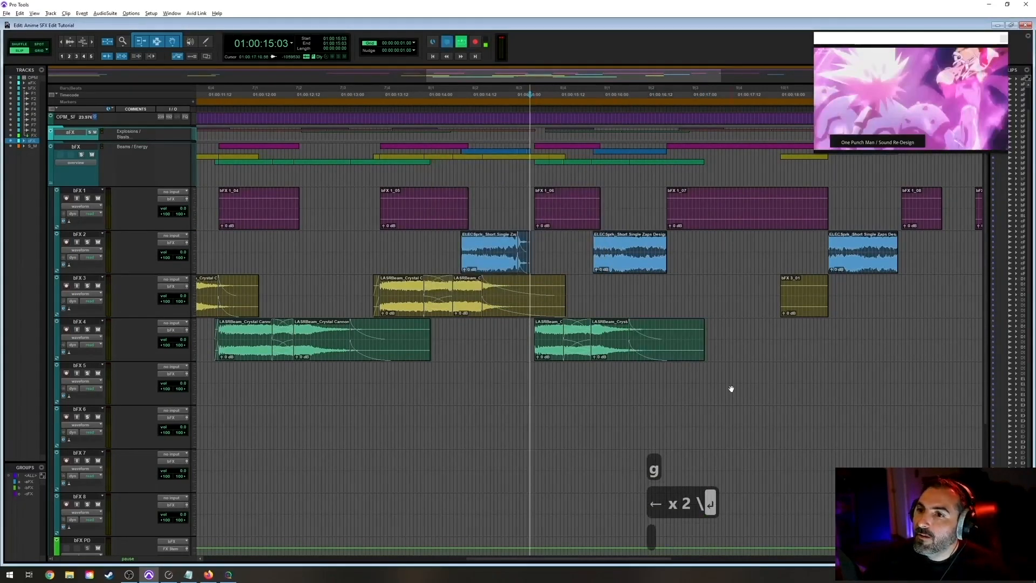
pyautogui.press('t')
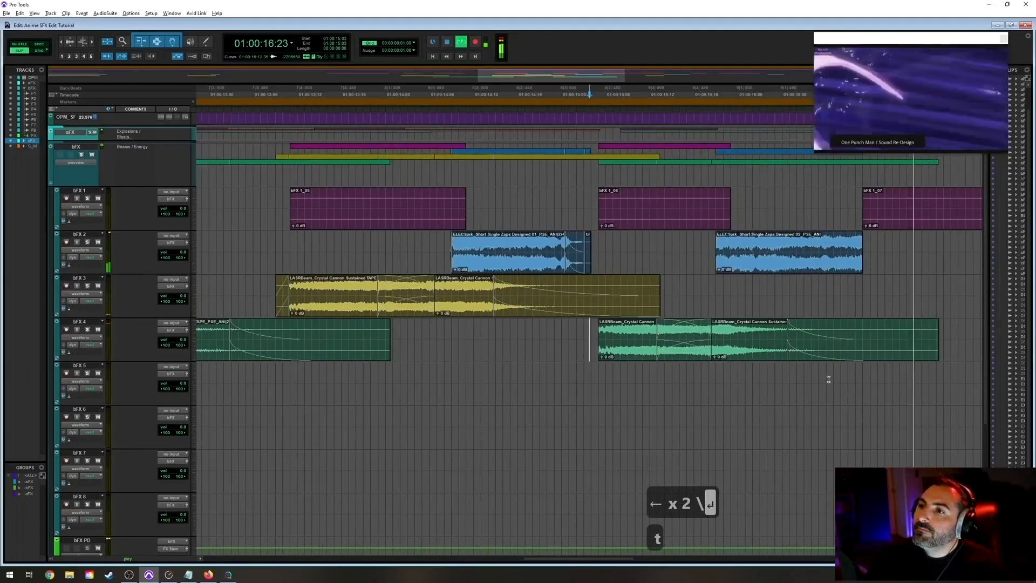
pyautogui.press('r')
pyautogui.press('r')
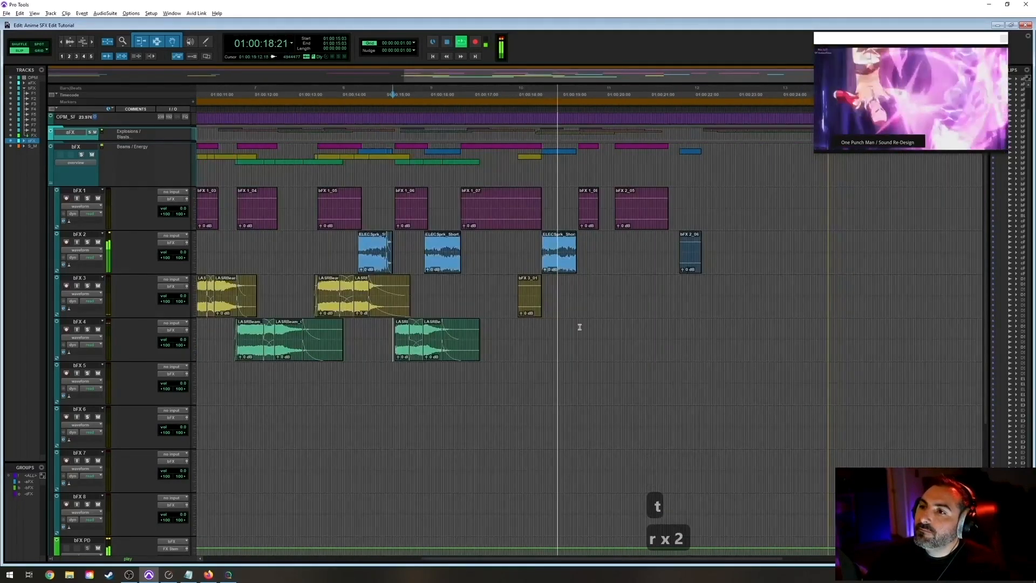
pyautogui.press('space')
pyautogui.press('space')
pyautogui.press('t')
pyautogui.press('t')
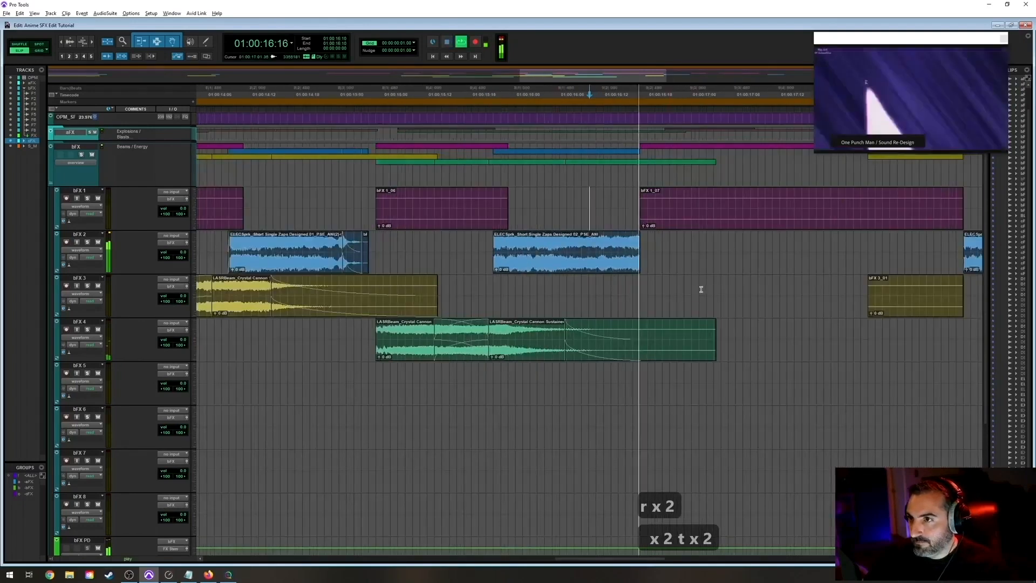
pyautogui.press('r')
pyautogui.press('space')
# Place the insertion point on bFX 5 at 01:00:16:17, the start of the bFX 1_07 cue clip.
pyautogui.click(677, 223)
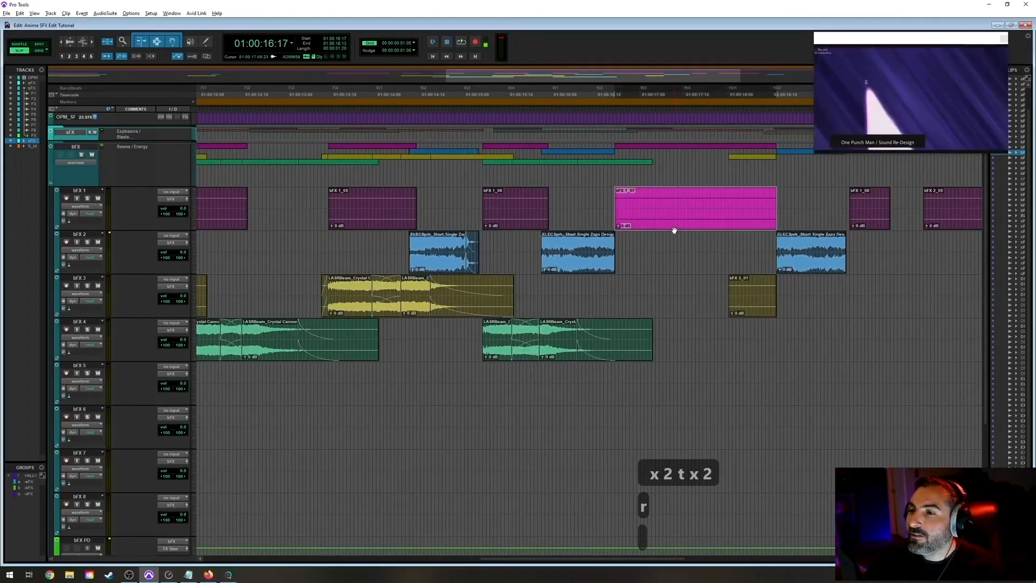
pyautogui.click(751, 315)
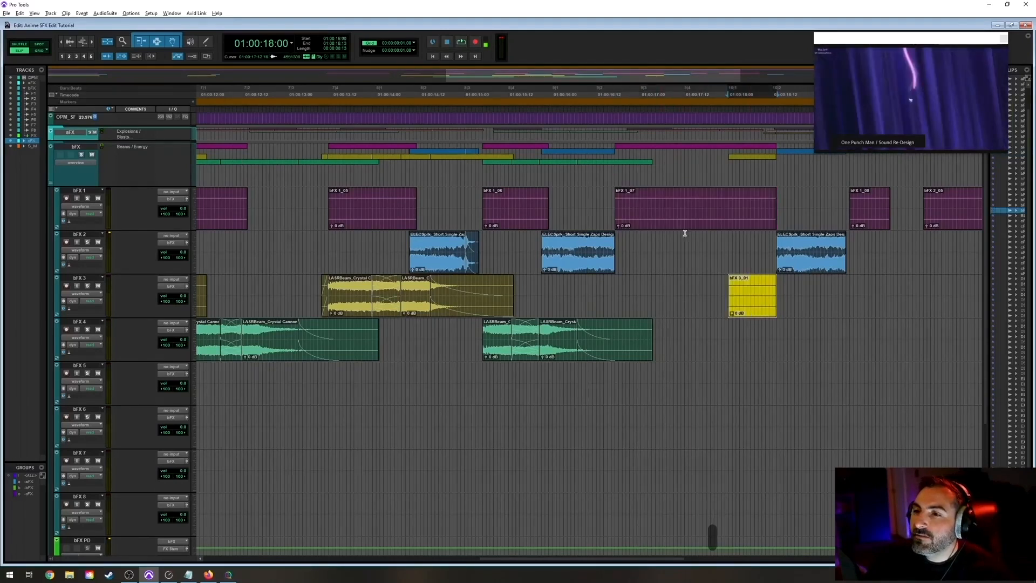
pyautogui.click(662, 221)
pyautogui.press(';')
pyautogui.press(';')
pyautogui.press(';')
pyautogui.press(';')
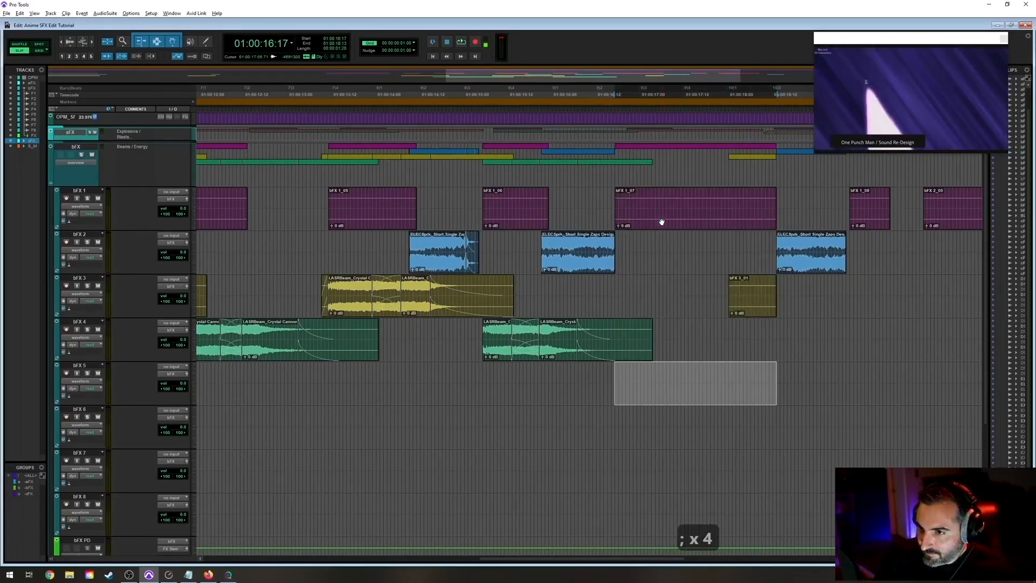
pyautogui.click(614, 378)
# Switch to SoundQ and send the second beam of LASRBeam_Crystal Cannon Sustained TAPE_PSE_ANI.wav to bFX 5 in the Pro Tools session.
pyautogui.hotkey('alt', 'Tab')
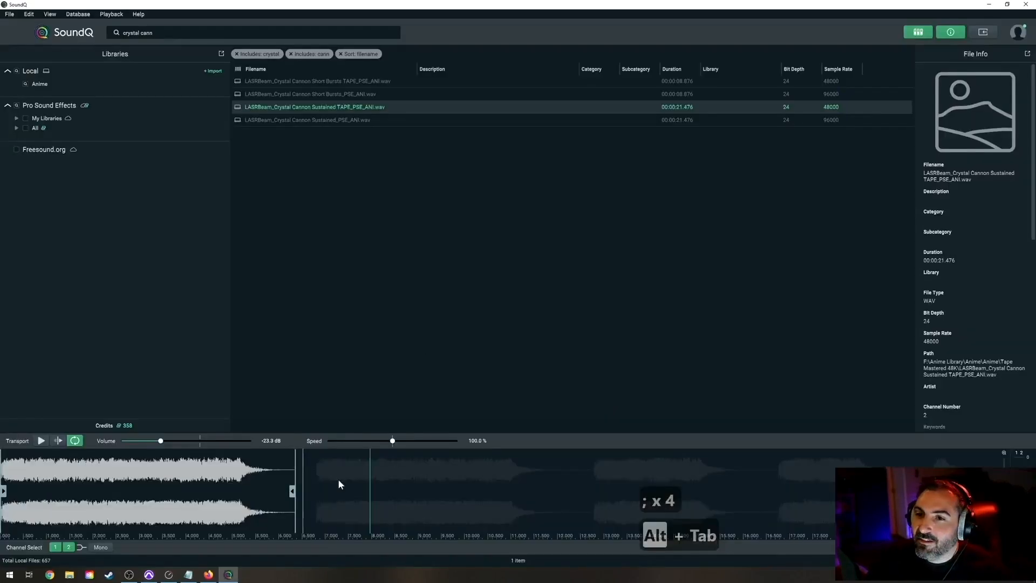
pyautogui.click(584, 477)
pyautogui.press('space')
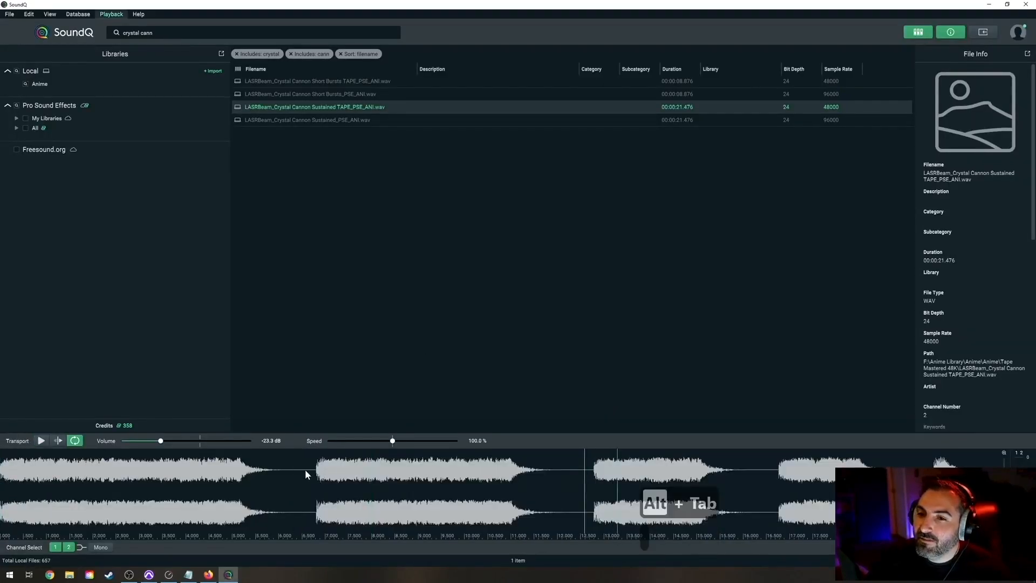
pyautogui.moveTo(305, 475); pyautogui.dragTo(543, 476)
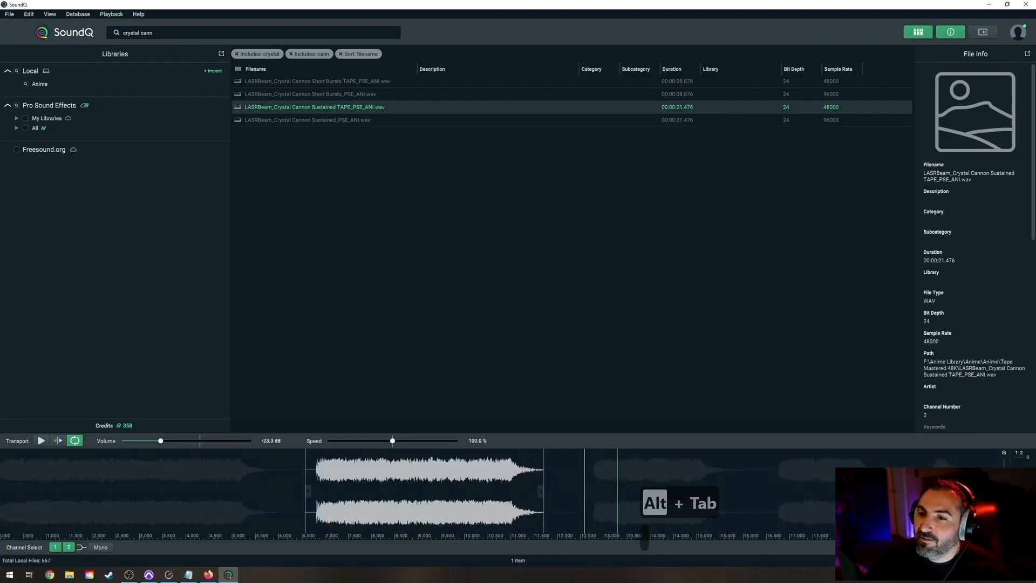
pyautogui.click(582, 475)
pyautogui.click(306, 465)
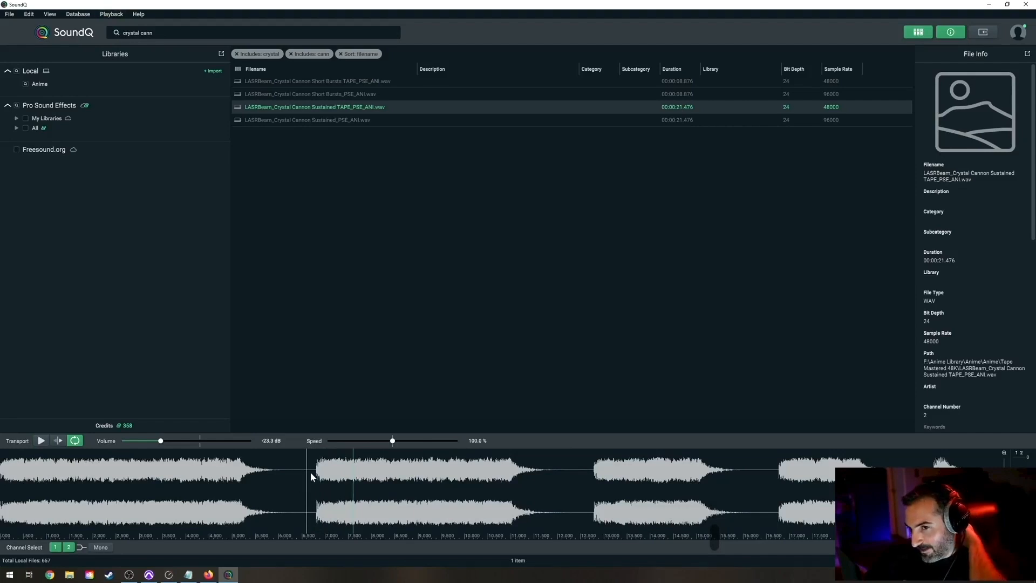
pyautogui.moveTo(311, 475); pyautogui.dragTo(584, 474)
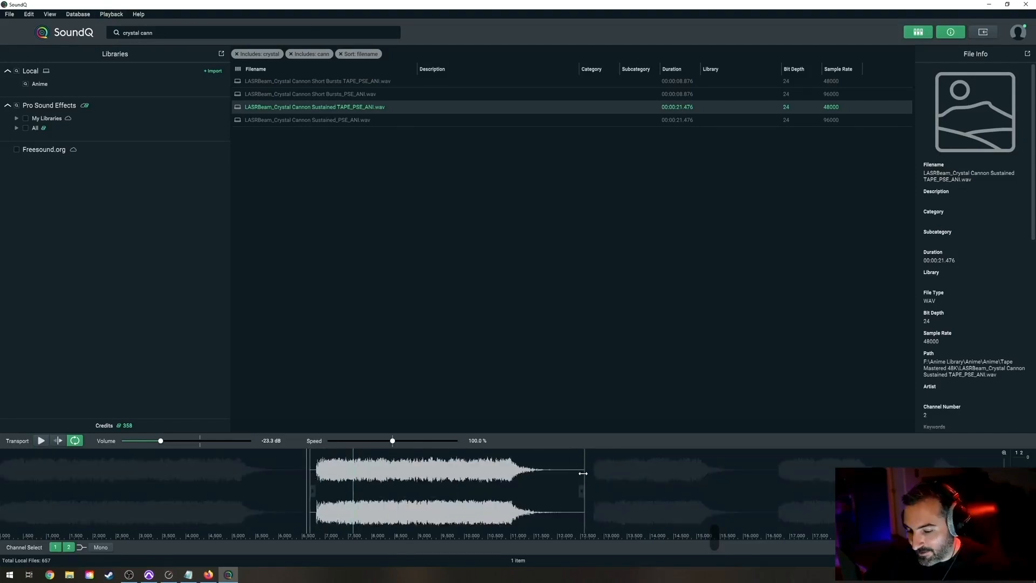
pyautogui.press('s')
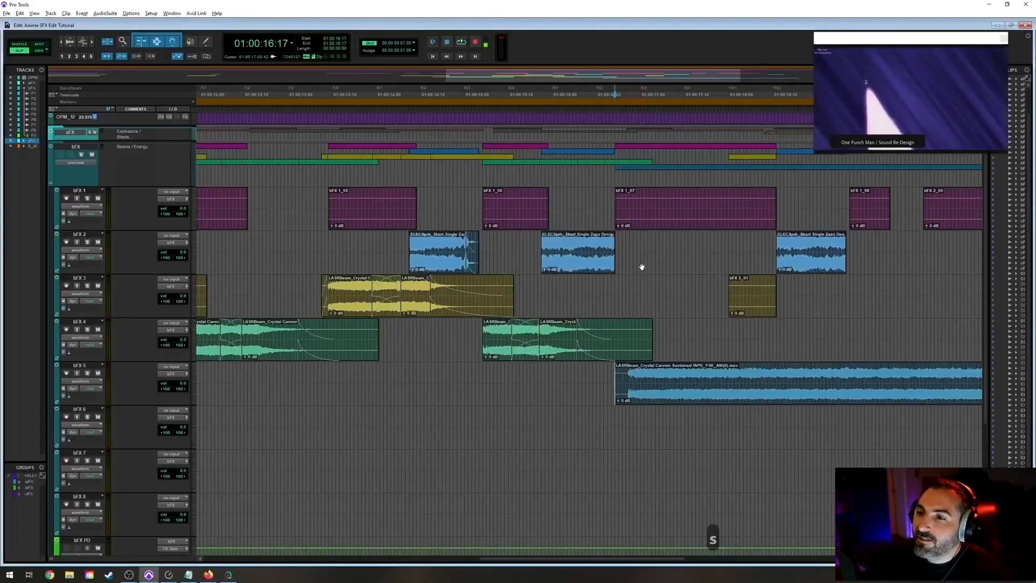
# Move the new beam clip on bFX 5 to start at 01:00:16:13, aligning its attack with the start of the bFX 1_07 cue.
pyautogui.press('t')
pyautogui.press('t')
pyautogui.press('t')
pyautogui.press('t')
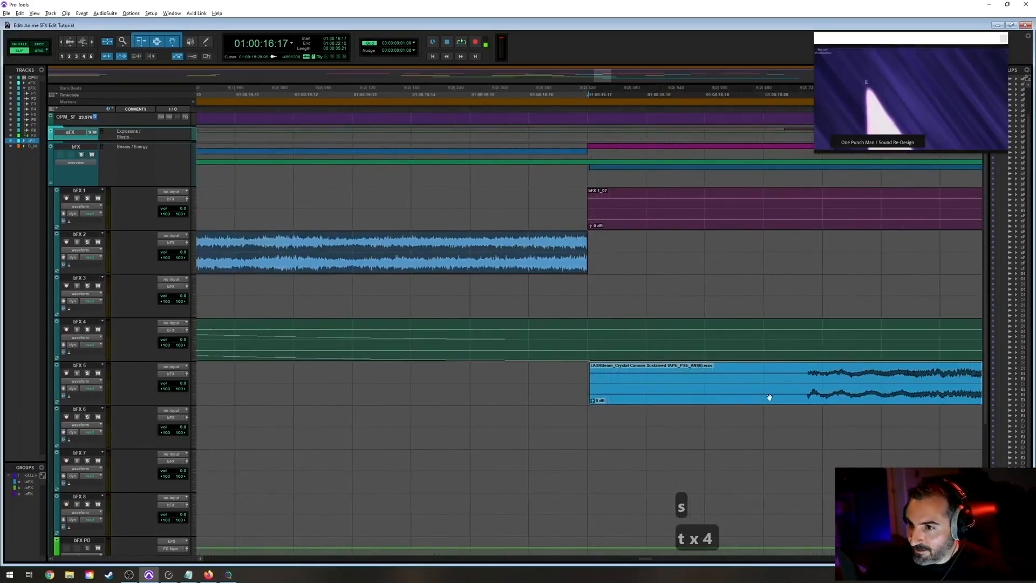
pyautogui.press('r')
pyautogui.moveTo(647, 396); pyautogui.dragTo(649, 397)
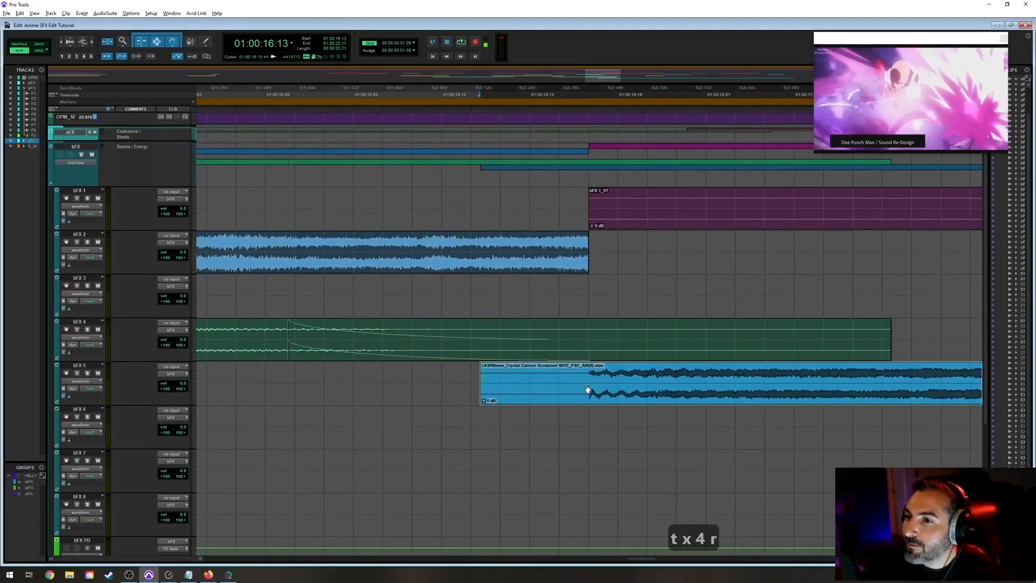
# Fade in the bFX 5 beam clip from its start up to the attack and save the session.
pyautogui.click(583, 377)
pyautogui.press('d')
pyautogui.hotkey('ctrl', 's')
# Play the new beam on bFX 5 against the picture, starting again from 01:00:16:02.
pyautogui.press('r')
pyautogui.press('r')
pyautogui.press('r')
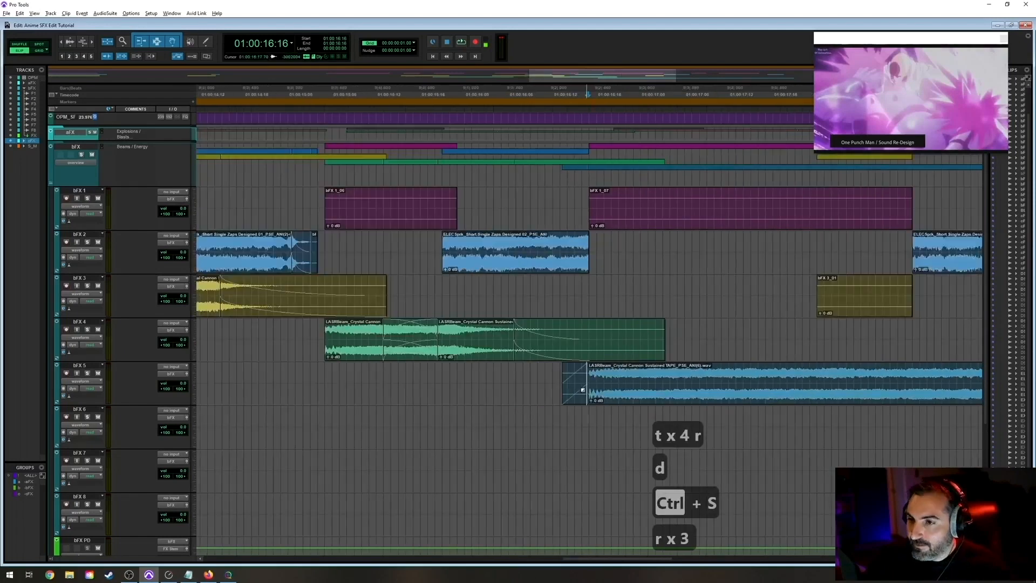
pyautogui.press('t')
pyautogui.press('space')
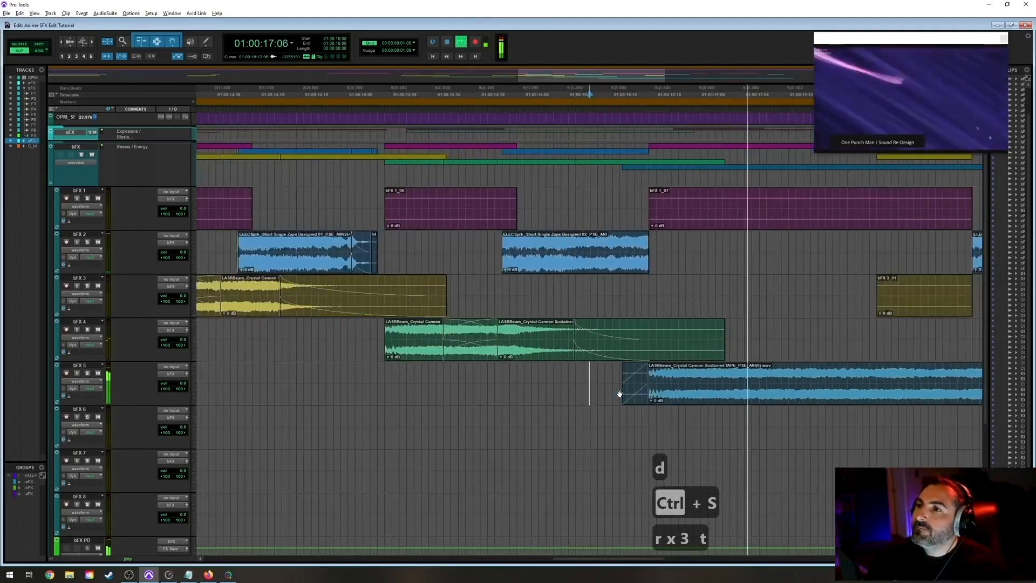
pyautogui.press('t')
pyautogui.press('t')
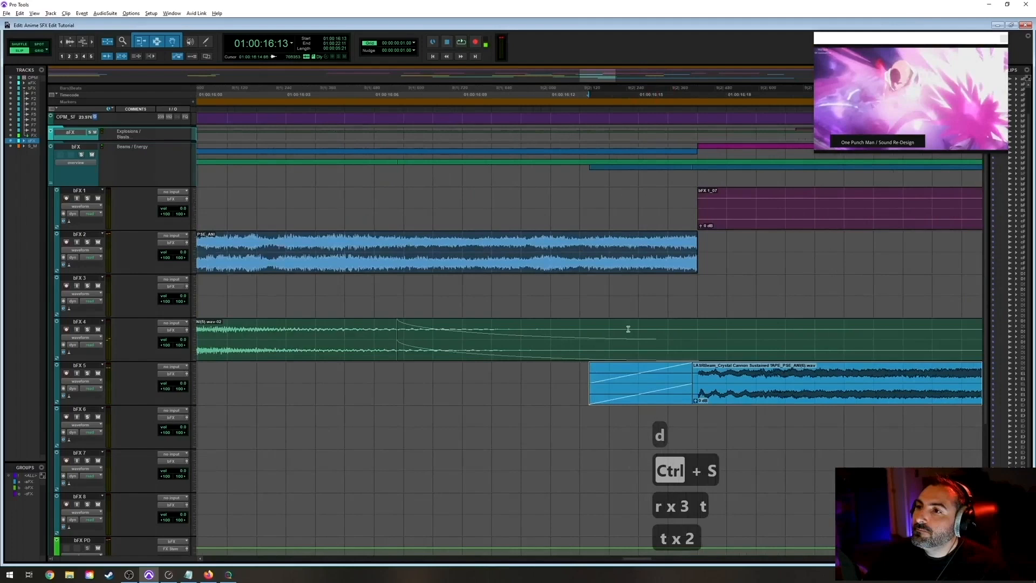
pyautogui.press('r')
pyautogui.press('r')
pyautogui.press('r')
pyautogui.click(550, 195)
pyautogui.press('space')
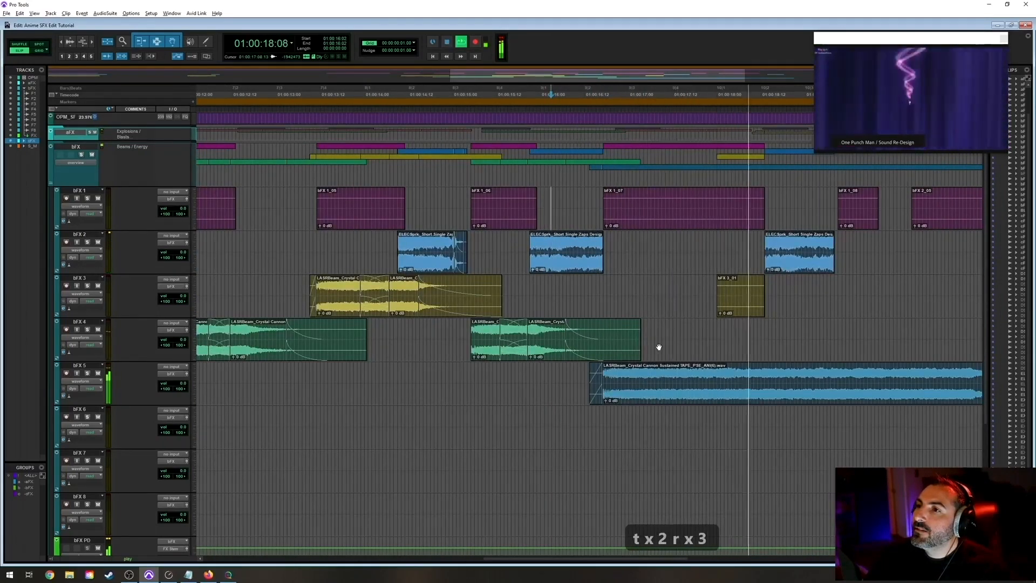
# Split the beam clip on bFX 5 at 01:00:20:18, just before its decaying tail.
pyautogui.press('r')
pyautogui.press('t')
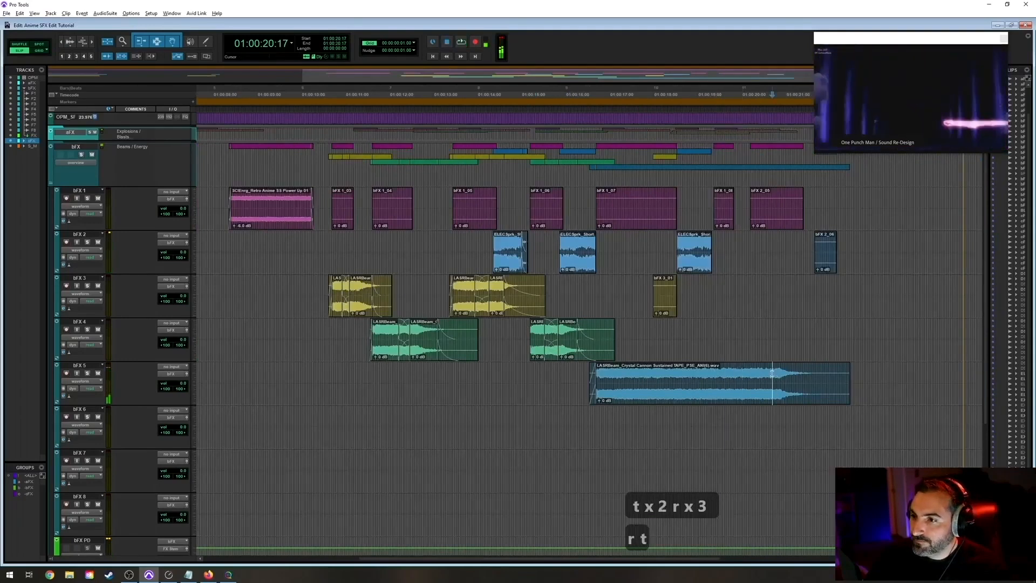
pyautogui.press('t')
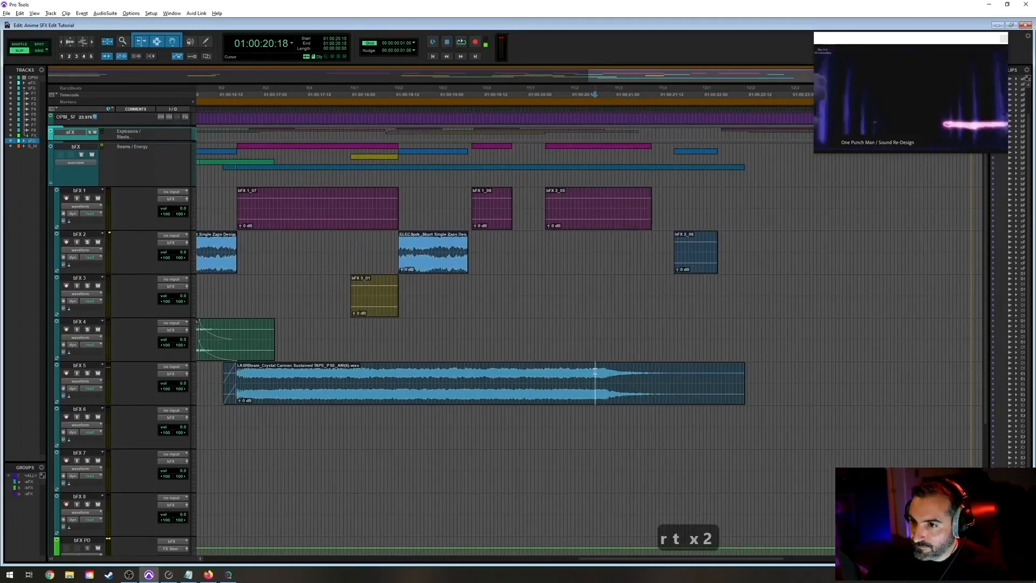
pyautogui.press('t')
pyautogui.hotkey('ctrl', 'e')
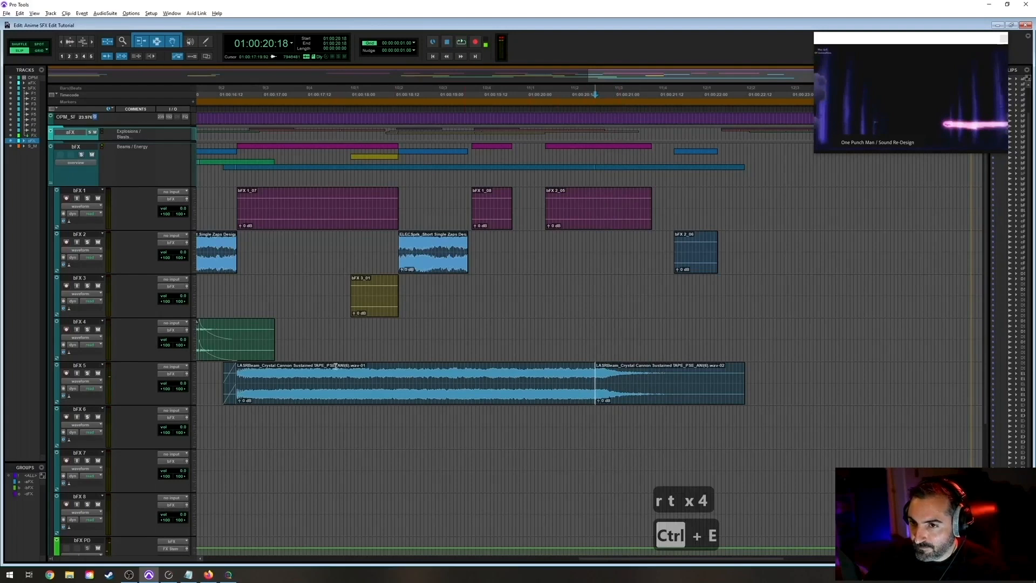
# Trim the sustained part on bFX 5 to end at 01:00:18:11 and move the tail to 01:00:18:10.
pyautogui.press('s')
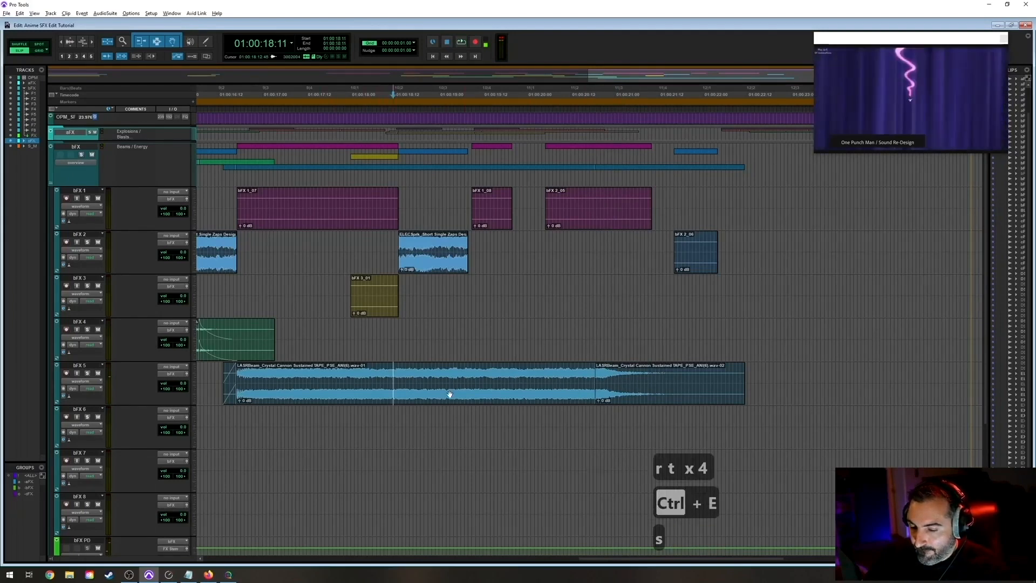
pyautogui.moveTo(621, 398); pyautogui.dragTo(483, 389)
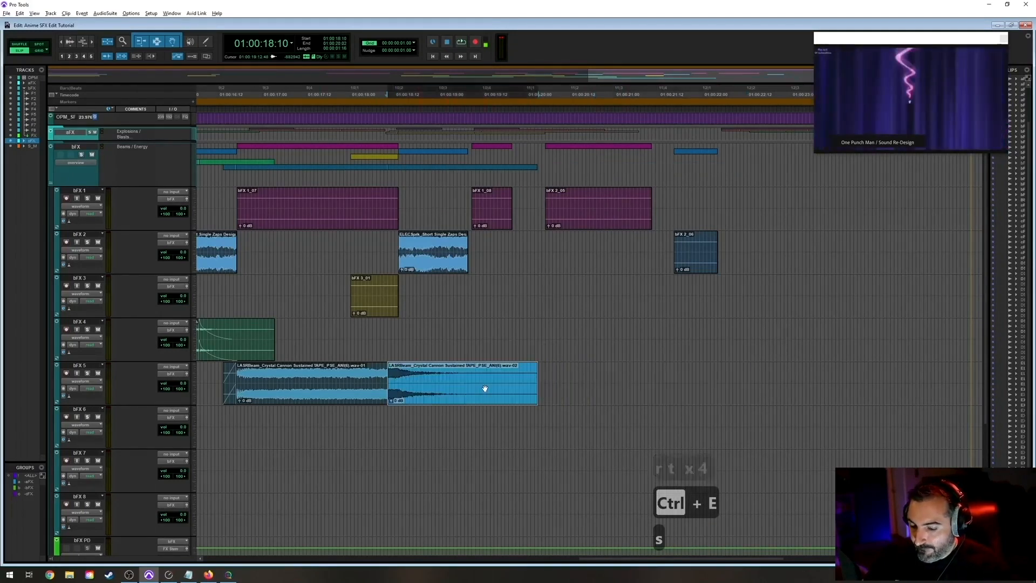
# Crossfade the sustained beam into its tail on bFX 5, starting at 01:00:18:04.
pyautogui.press('t')
pyautogui.press('t')
pyautogui.moveTo(588, 403); pyautogui.dragTo(668, 398)
pyautogui.press('r')
pyautogui.press('r')
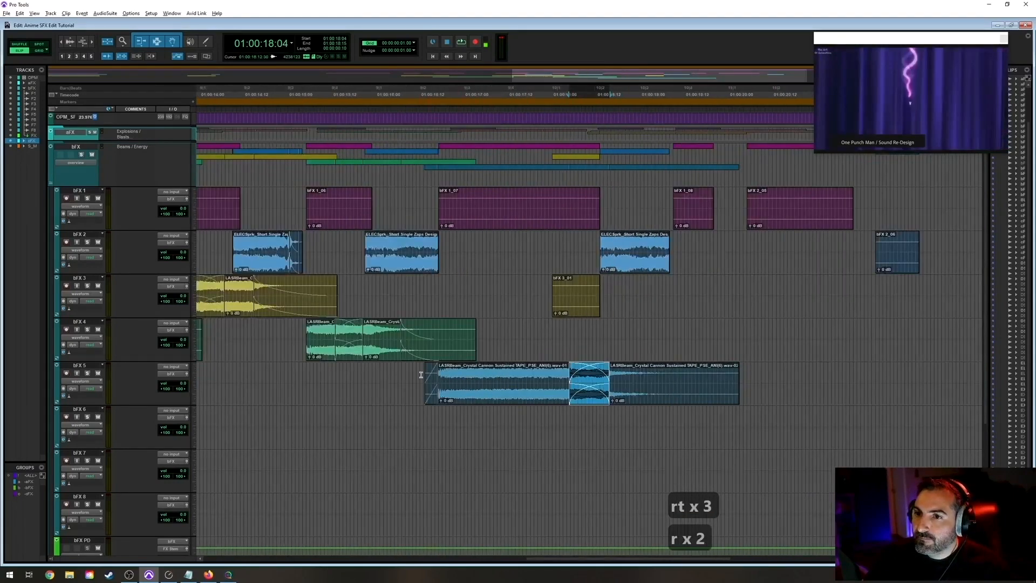
# Play the crossfaded beam on bFX 5 against the picture, starting from 01:00:16:12.
pyautogui.click(420, 375)
pyautogui.press('space')
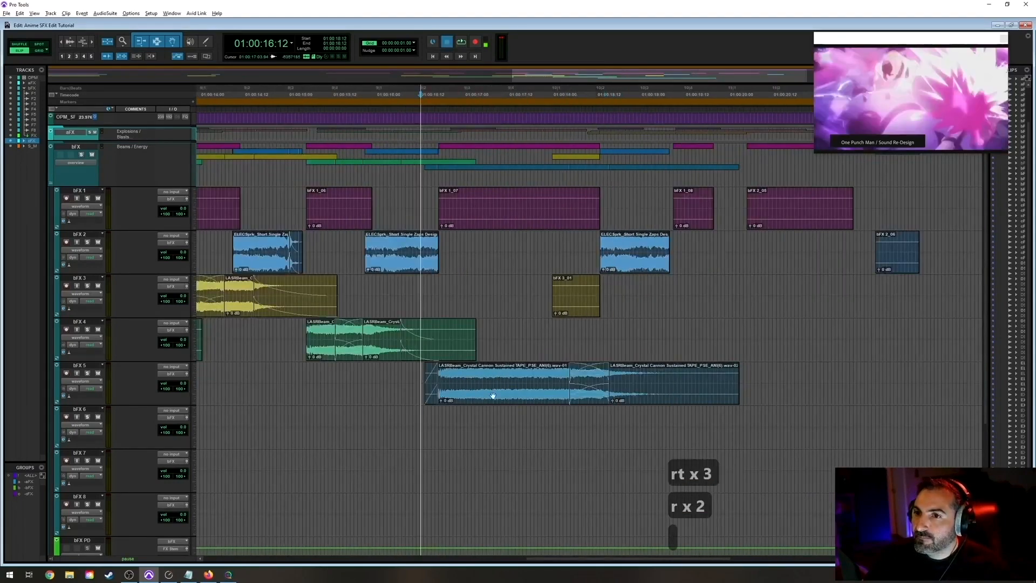
pyautogui.press('t')
pyautogui.press('t')
pyautogui.press('r')
pyautogui.press('r')
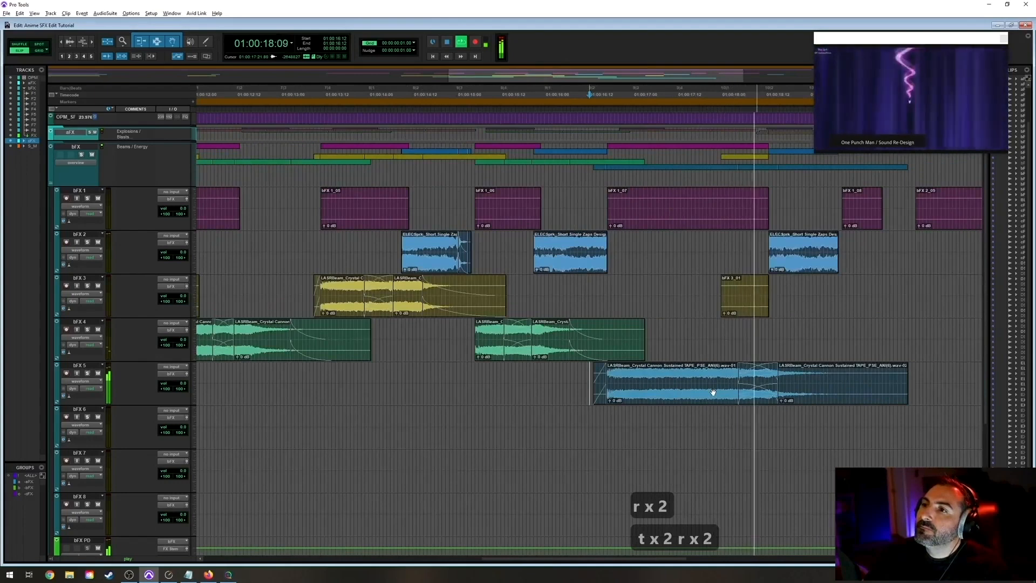
pyautogui.press('space')
# Shorten the beam's decaying tail on bFX 5 and fade it out over 23 frames from 01:00:18:18, with a steeply falling curve.
pyautogui.click(819, 383)
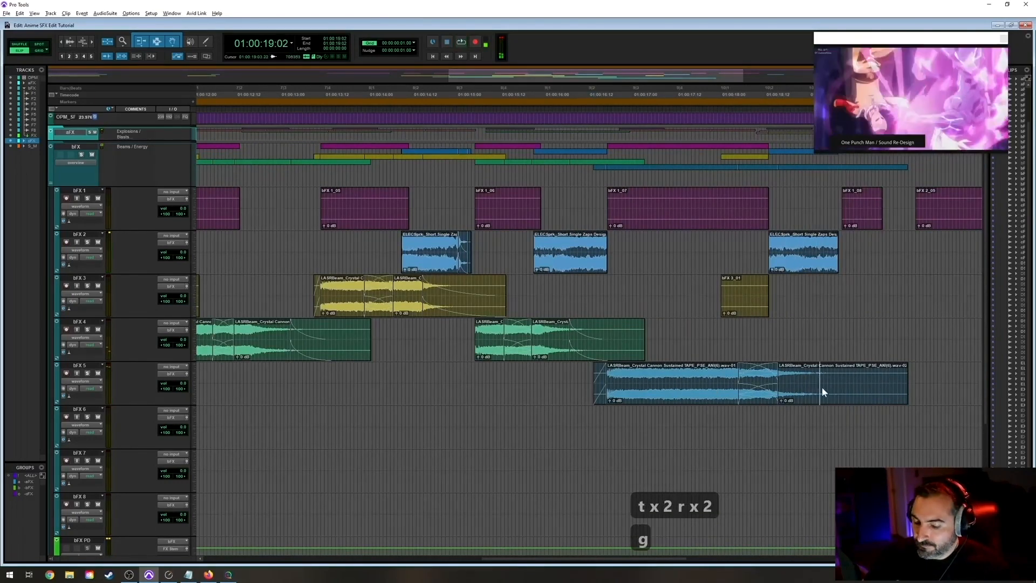
pyautogui.moveTo(816, 375); pyautogui.dragTo(907, 378)
pyautogui.moveTo(835, 397); pyautogui.dragTo(809, 401)
pyautogui.press('Left')
pyautogui.press('Left')
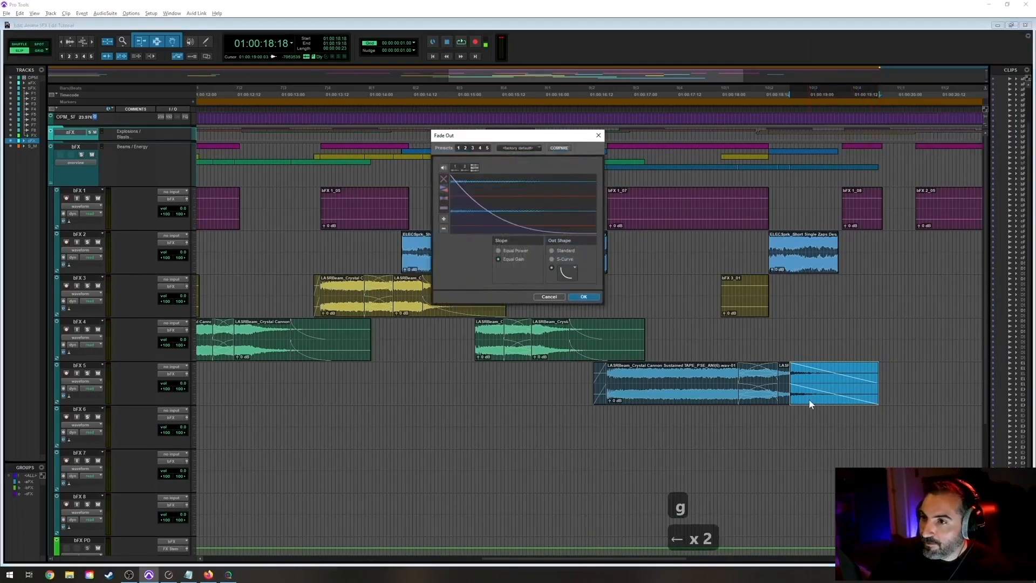
pyautogui.press('Return')
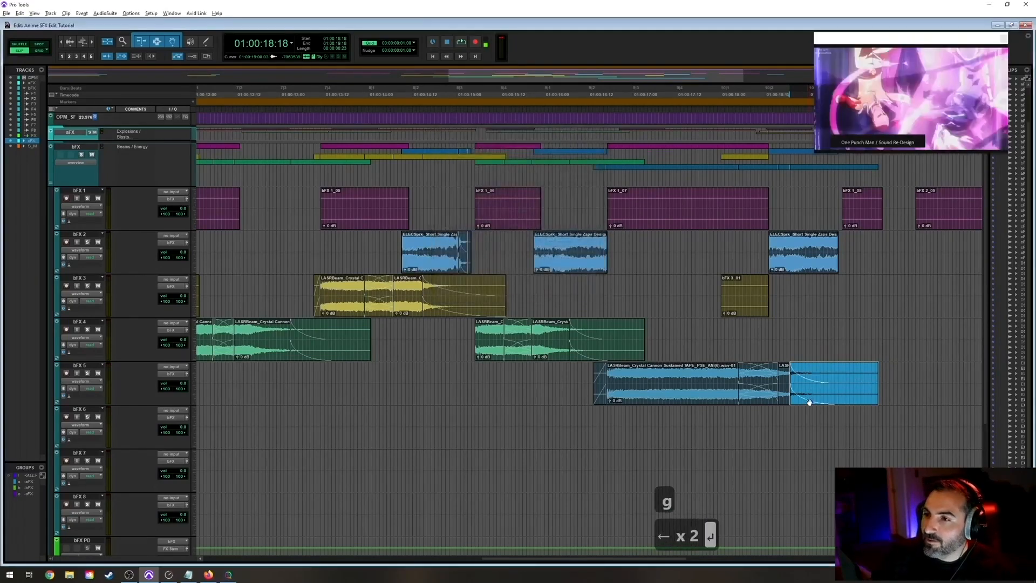
# Play the faded beam against the picture from 01:00:16:08 and save the session.
pyautogui.click(575, 290)
pyautogui.press('space')
pyautogui.hotkey('ctrl', 's')
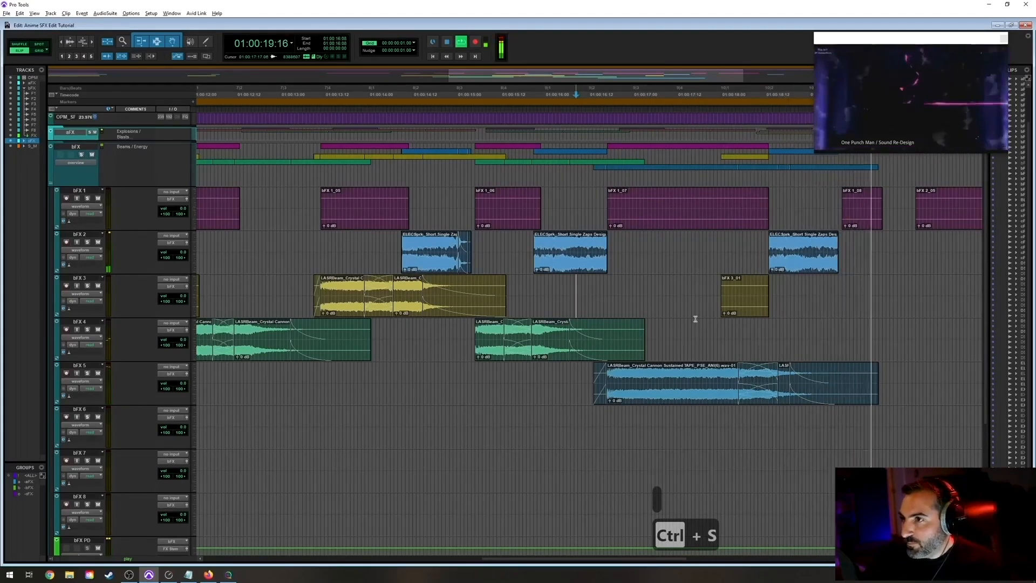
pyautogui.press('r')
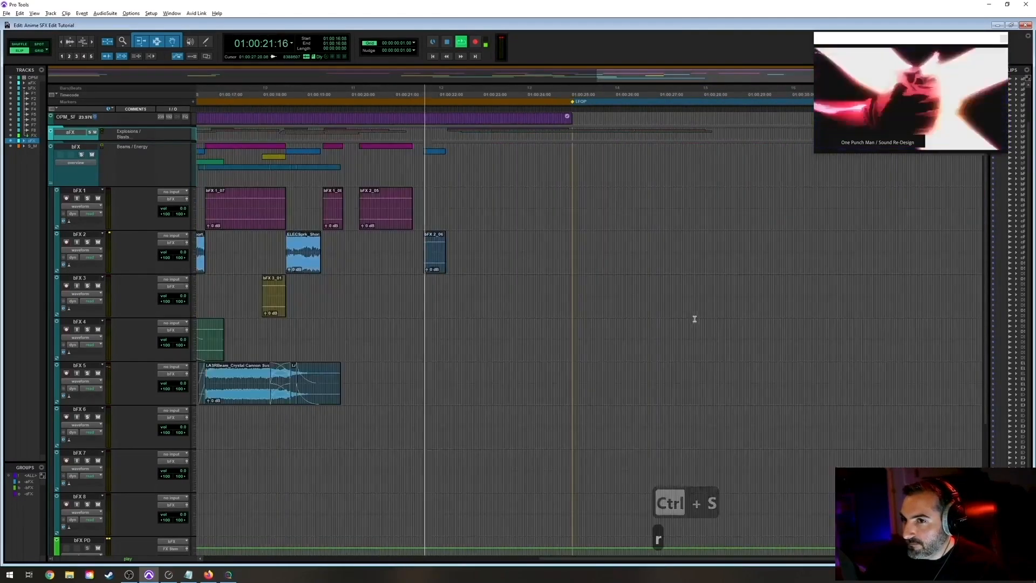
pyautogui.press('space')
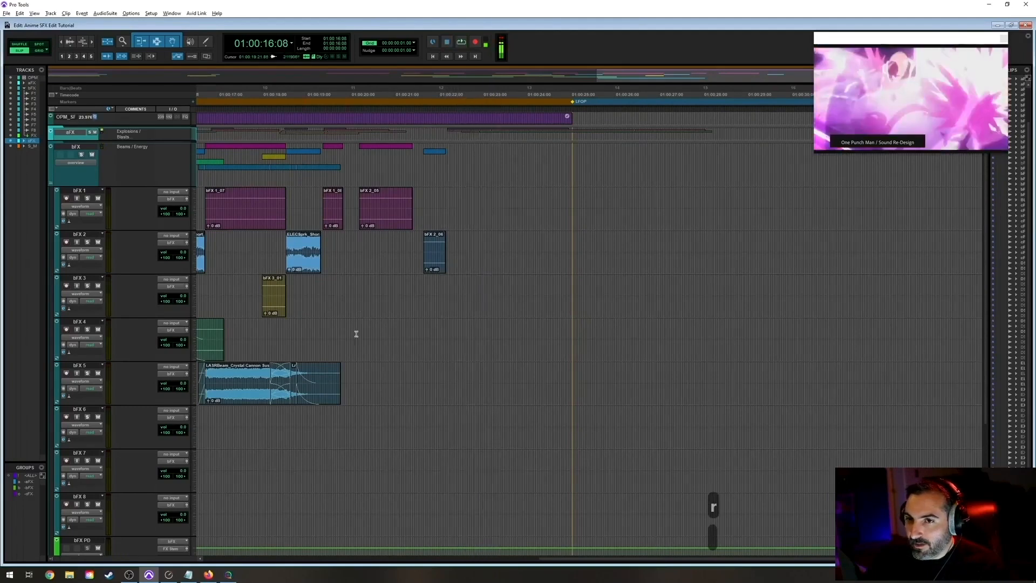
# Replay the overlapping beam and zap layers against the picture, starting from 01:00:16:09.
pyautogui.press('t')
pyautogui.press('t')
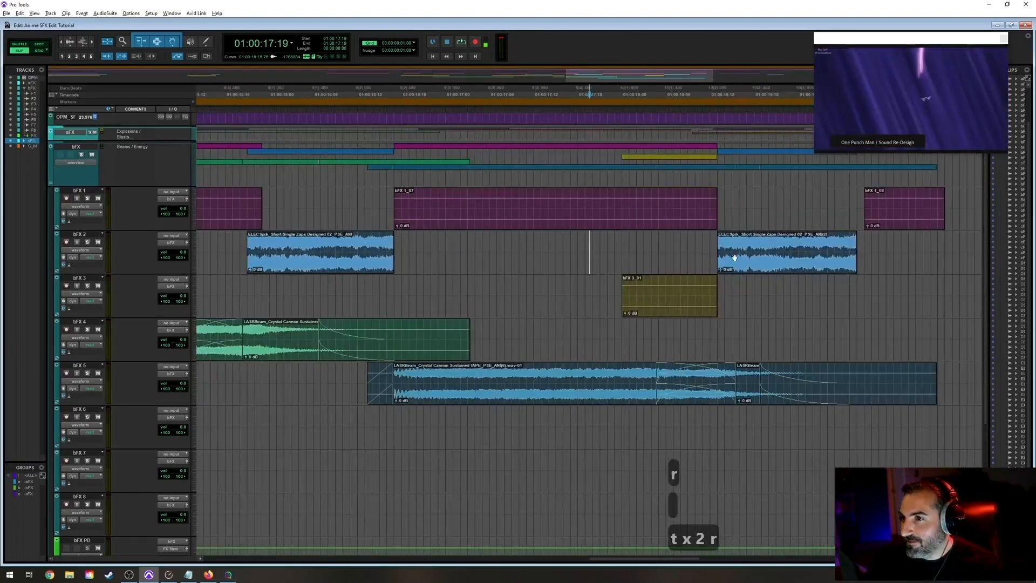
pyautogui.press('r')
pyautogui.press('t')
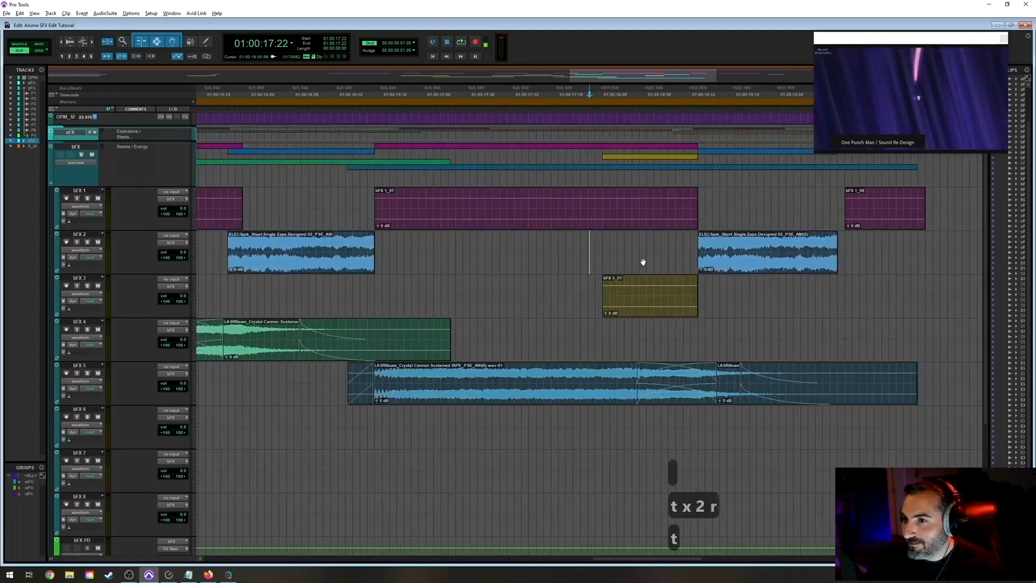
pyautogui.press('r')
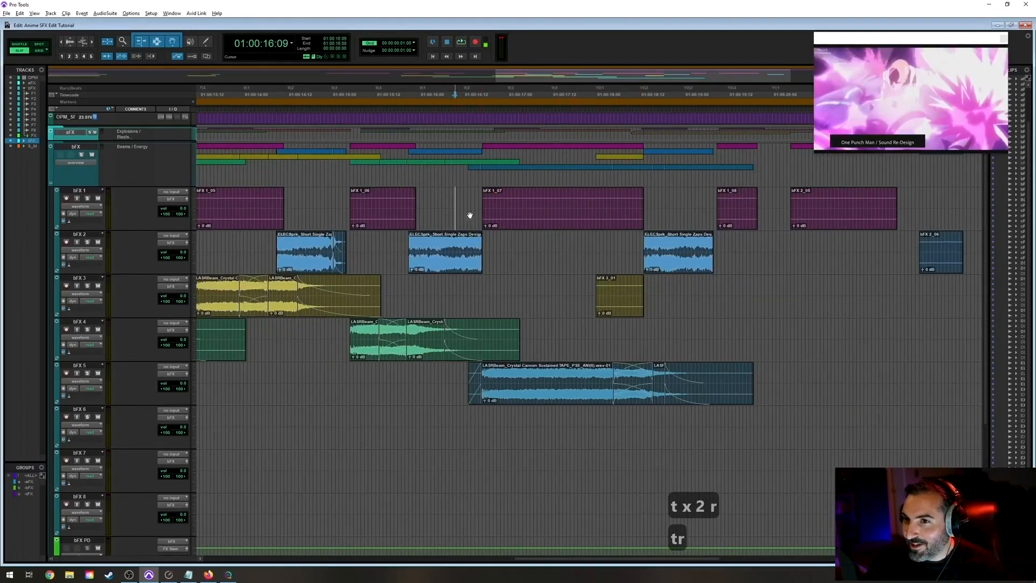
pyautogui.press('space')
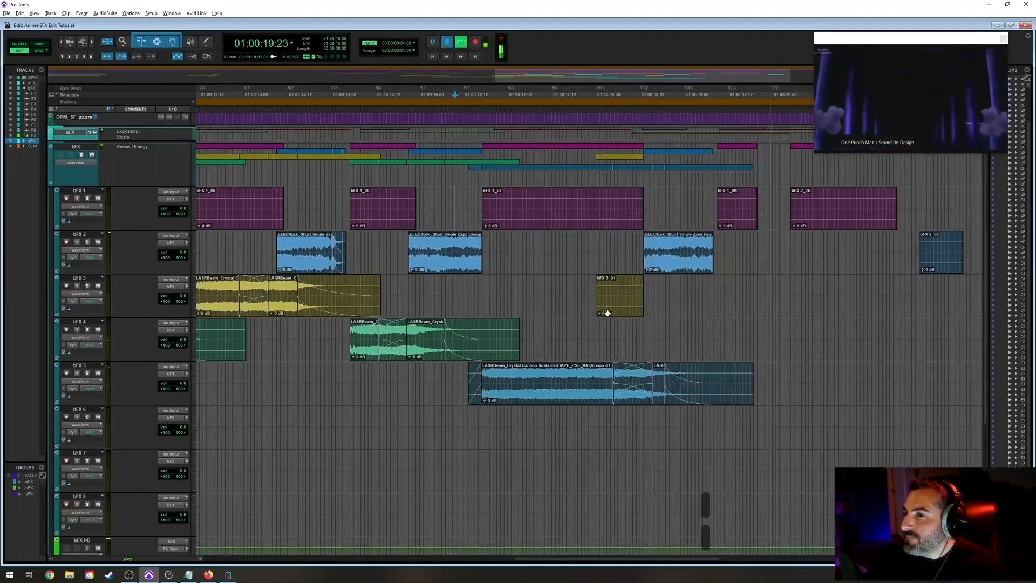
# Play the picture at the placeholder clip on bFX 3 and select a wider range around it, starting at 01:00:17:16.
pyautogui.click(610, 281)
pyautogui.press('t')
pyautogui.press('r')
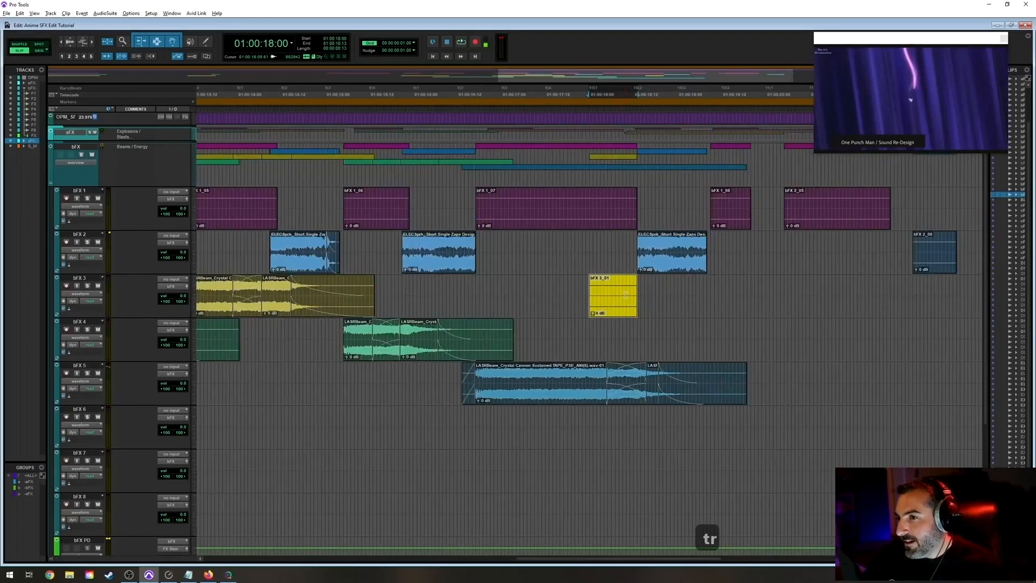
pyautogui.press('space')
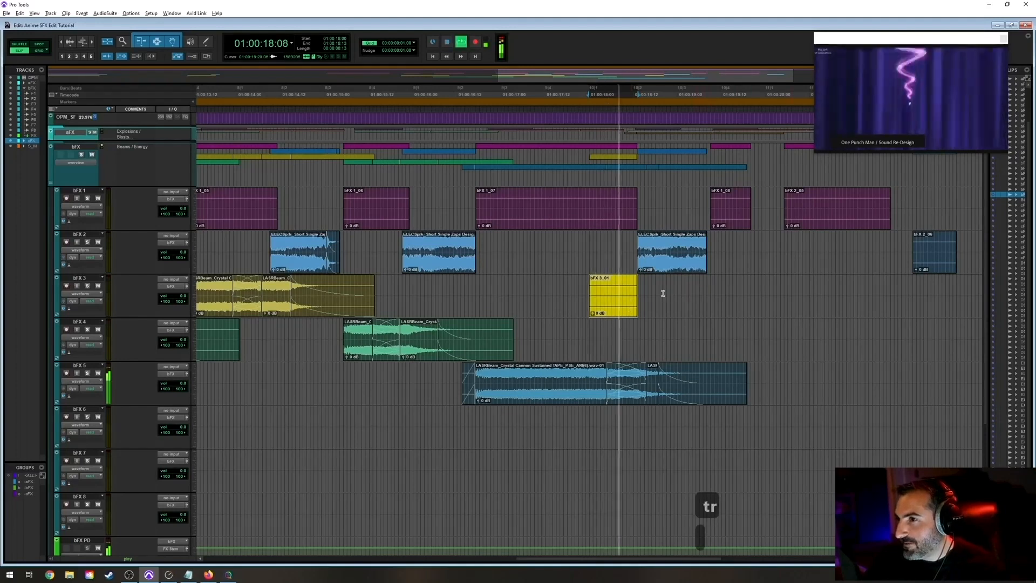
pyautogui.moveTo(566, 286); pyautogui.dragTo(678, 316)
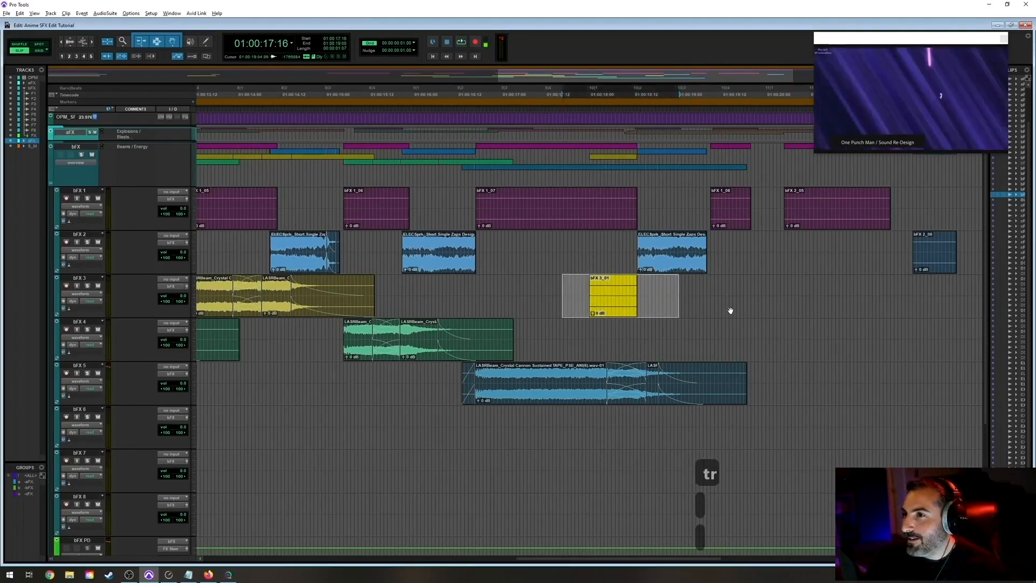
# Play the selected range with the video window at half size to examine the twisting beam, and return the window to quarter size.
pyautogui.press('space')
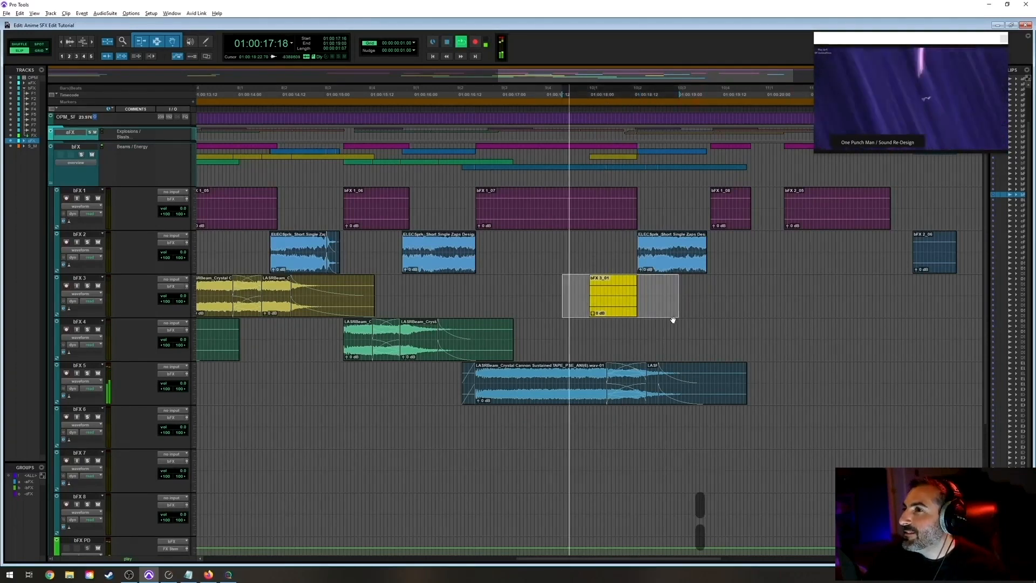
pyautogui.rightClick(908, 97)
pyautogui.click(931, 112)
pyautogui.moveTo(940, 53); pyautogui.dragTo(604, 150)
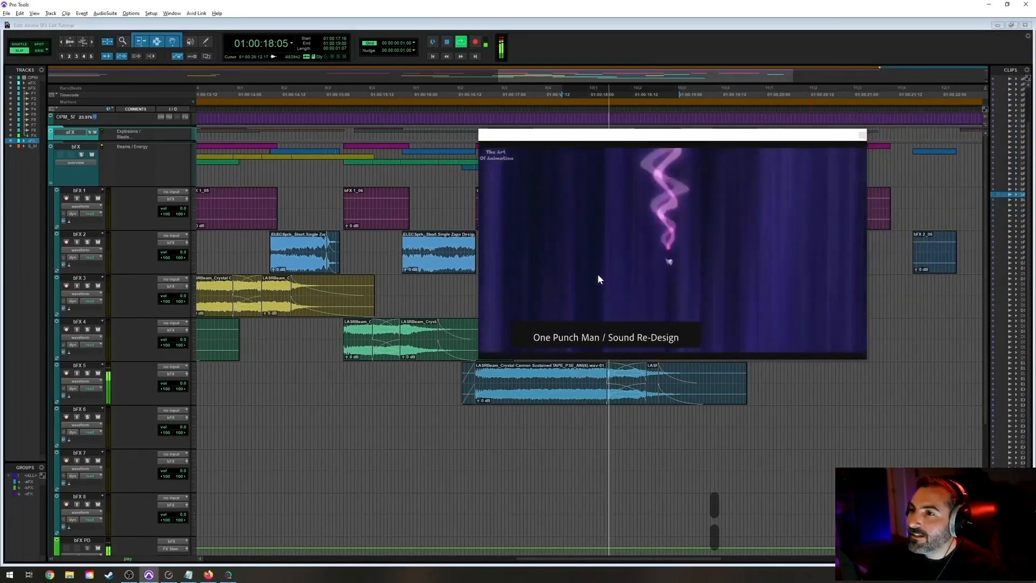
pyautogui.rightClick(648, 236)
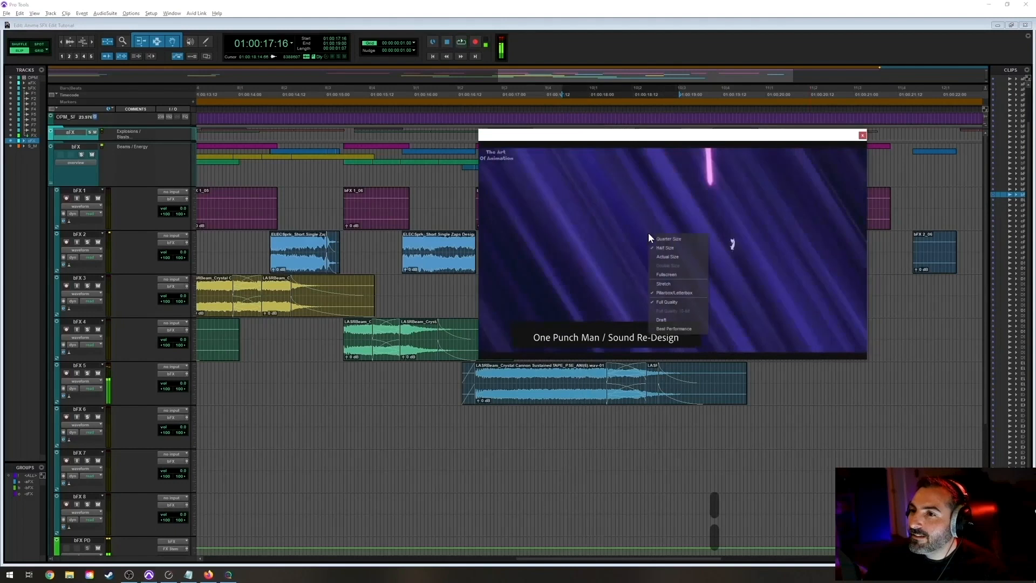
pyautogui.click(678, 239)
pyautogui.moveTo(593, 143); pyautogui.dragTo(912, 85)
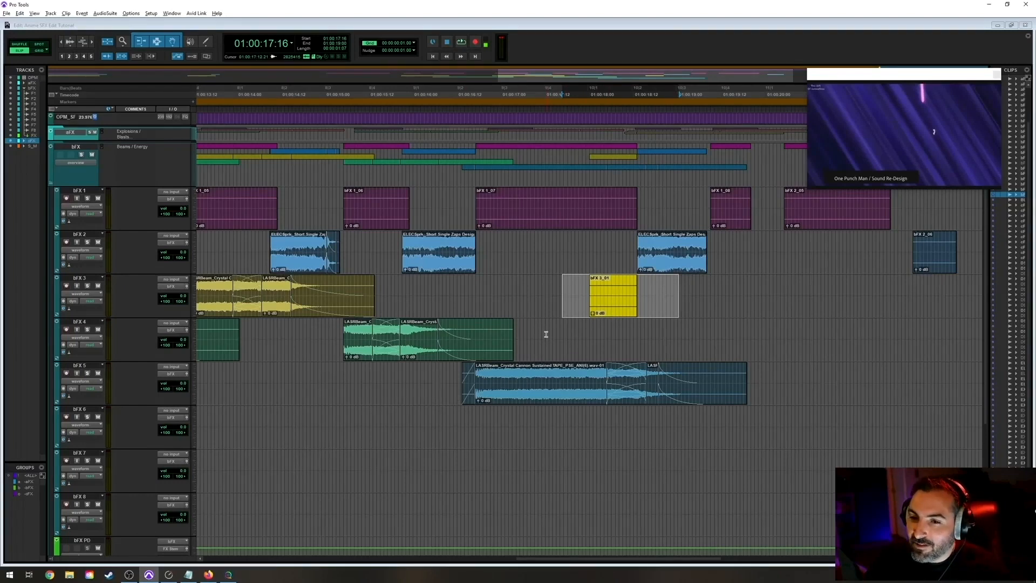
# Switch to SoundQ and search the sound library for "wobble".
pyautogui.hotkey('alt', 'Tab')
pyautogui.moveTo(159, 33); pyautogui.dragTo(2, 15)
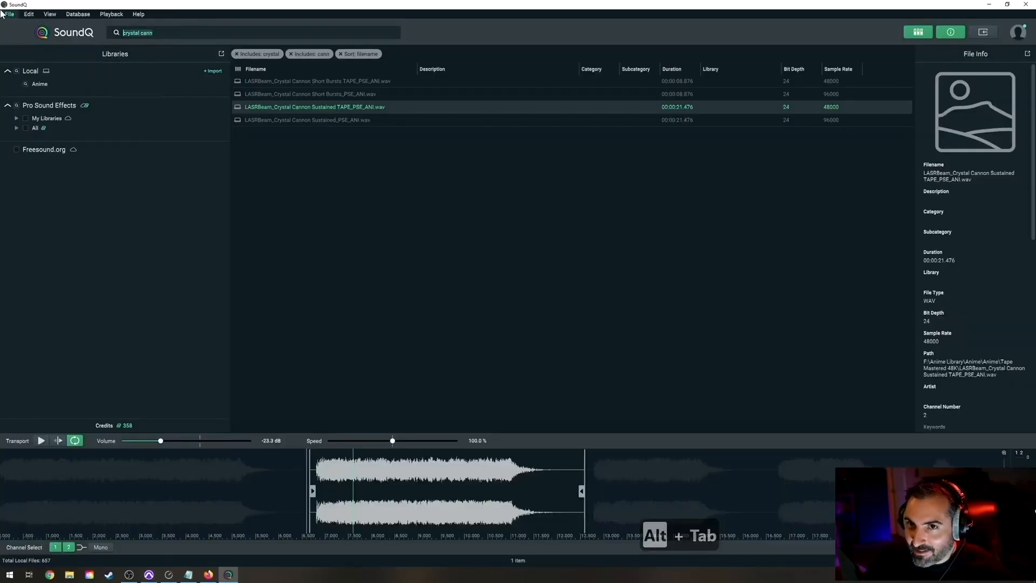
pyautogui.write('wobb')
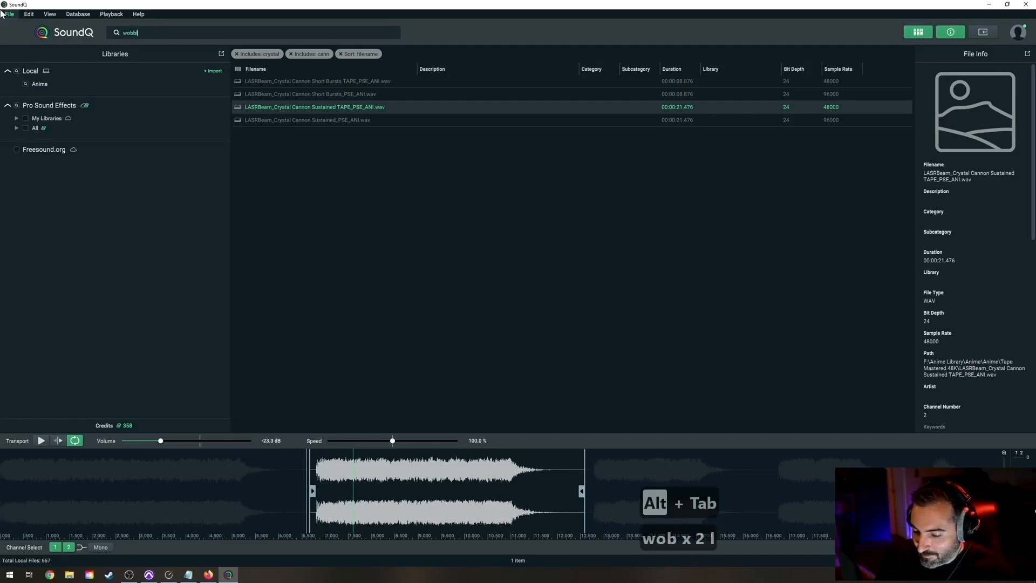
pyautogui.write('le')
pyautogui.press('Return')
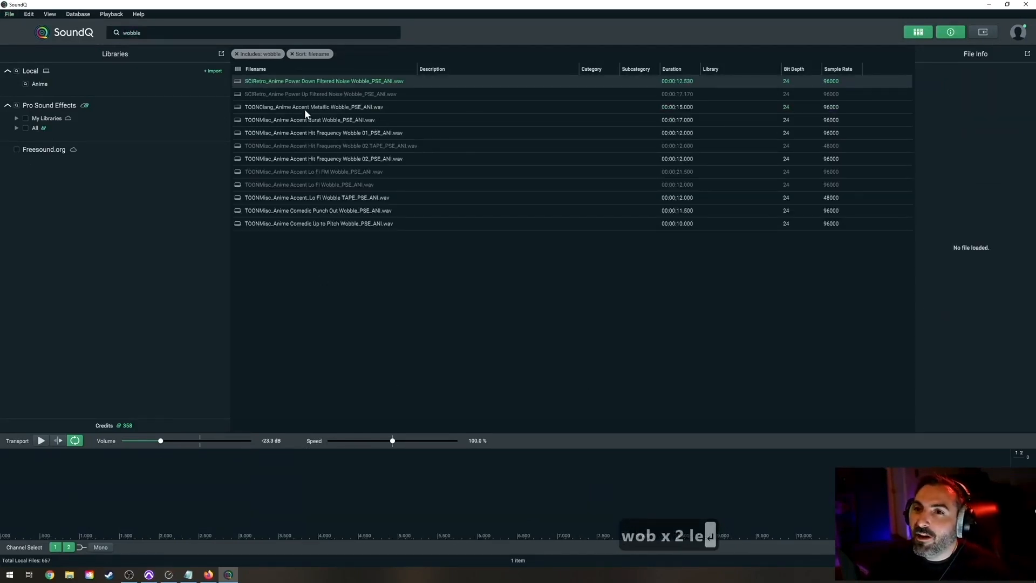
# Audition the filtered noise, metallic, burst, Hit Frequency and Lo Fi FM wobble sounds to compare them for the twisting beam.
pyautogui.click(317, 95)
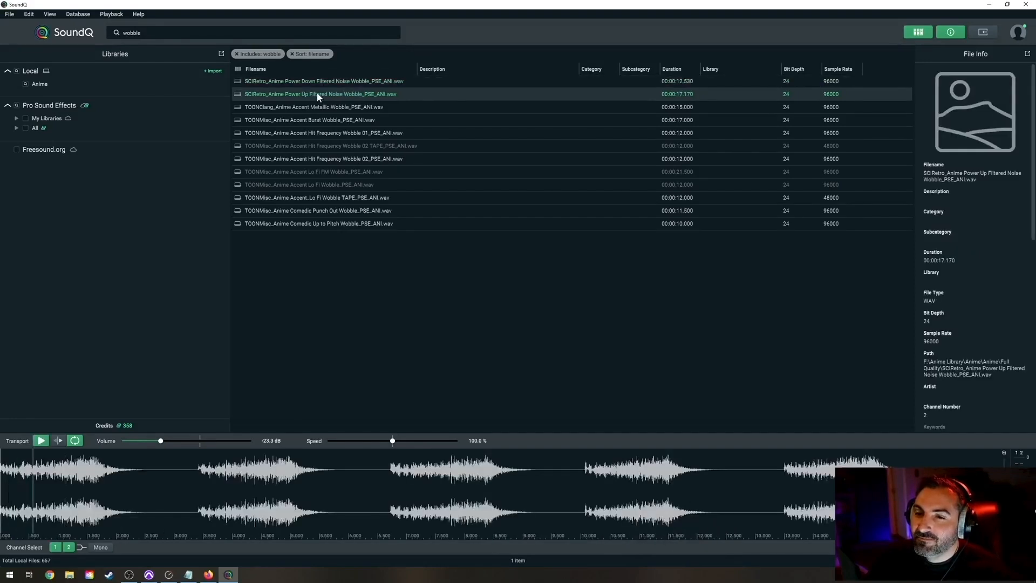
pyautogui.click(322, 81)
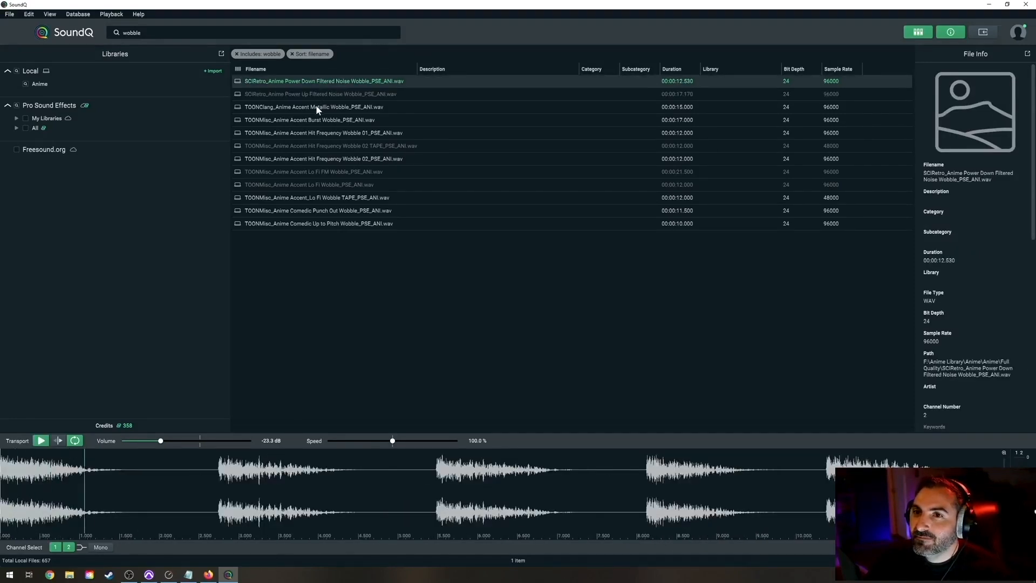
pyautogui.click(315, 105)
pyautogui.press('Down')
pyautogui.press('Down')
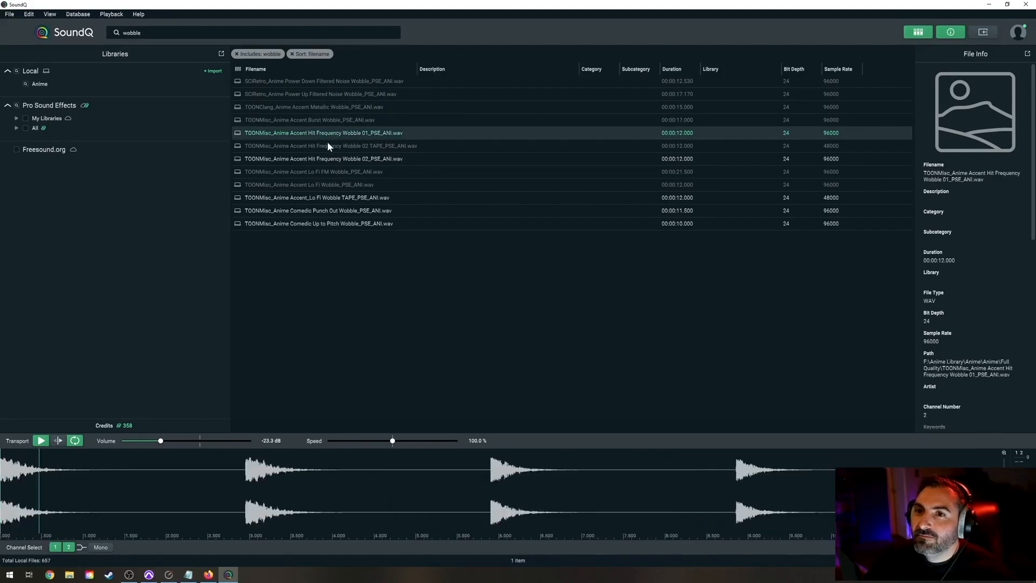
pyautogui.click(330, 147)
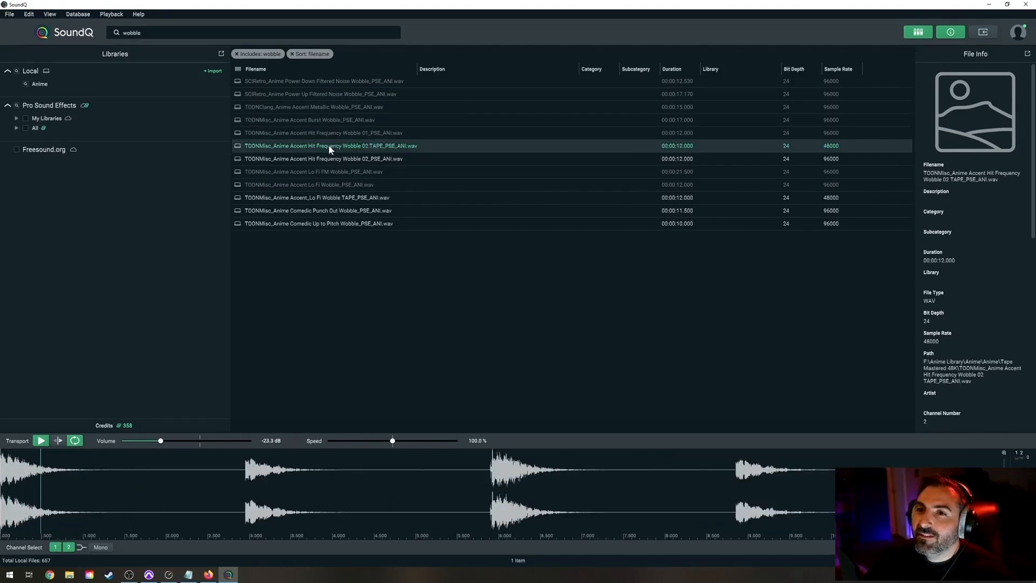
pyautogui.click(324, 157)
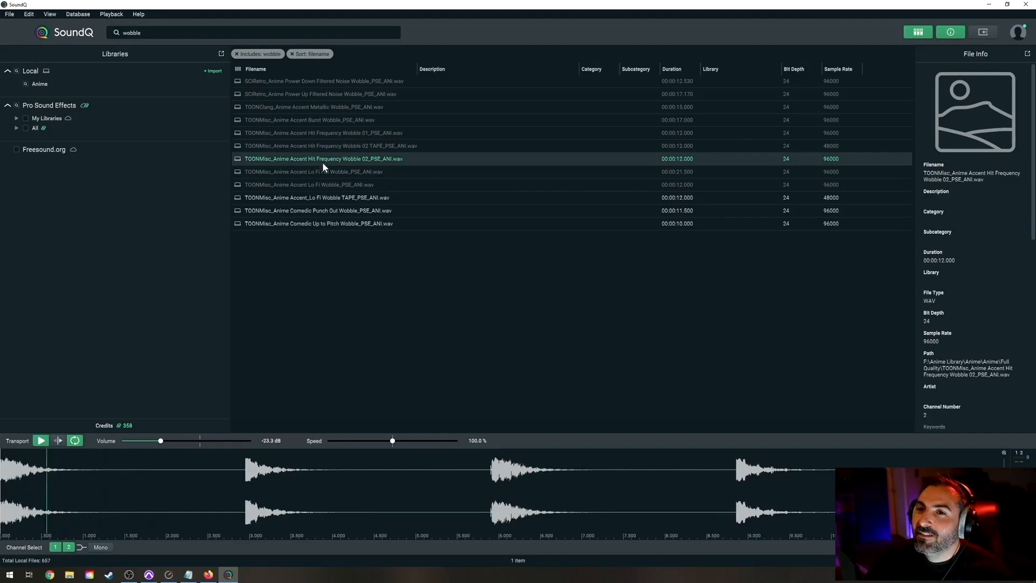
pyautogui.click(321, 171)
pyautogui.click(324, 151)
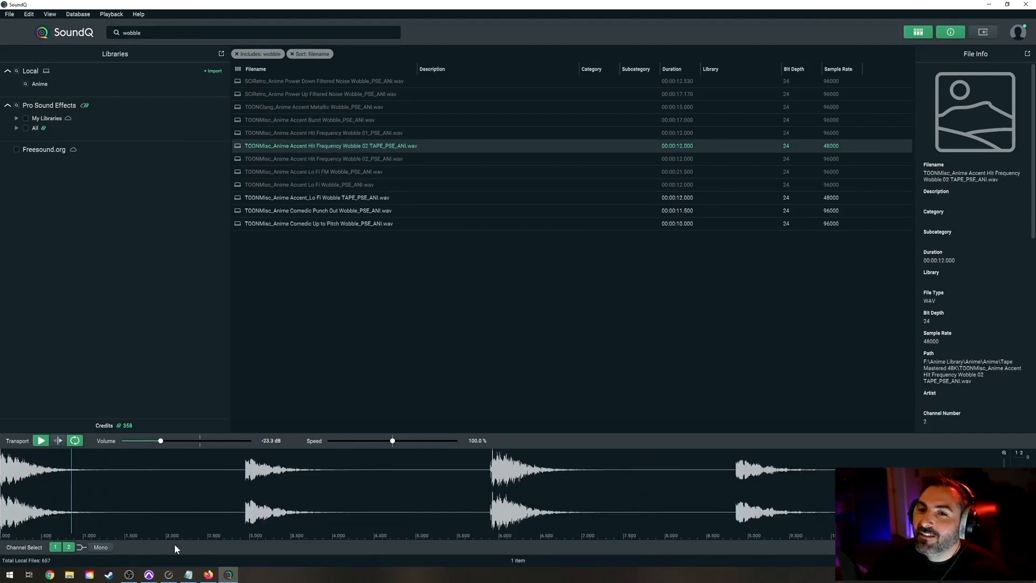
# Mark the first hit of TOONMisc_Anime Accent Hit Frequency Wobble 02 TAPE and send it to the selected range on bFX 3.
pyautogui.press('space')
pyautogui.keyDown('shift'); pyautogui.click(1, 482); pyautogui.keyUp('shift')
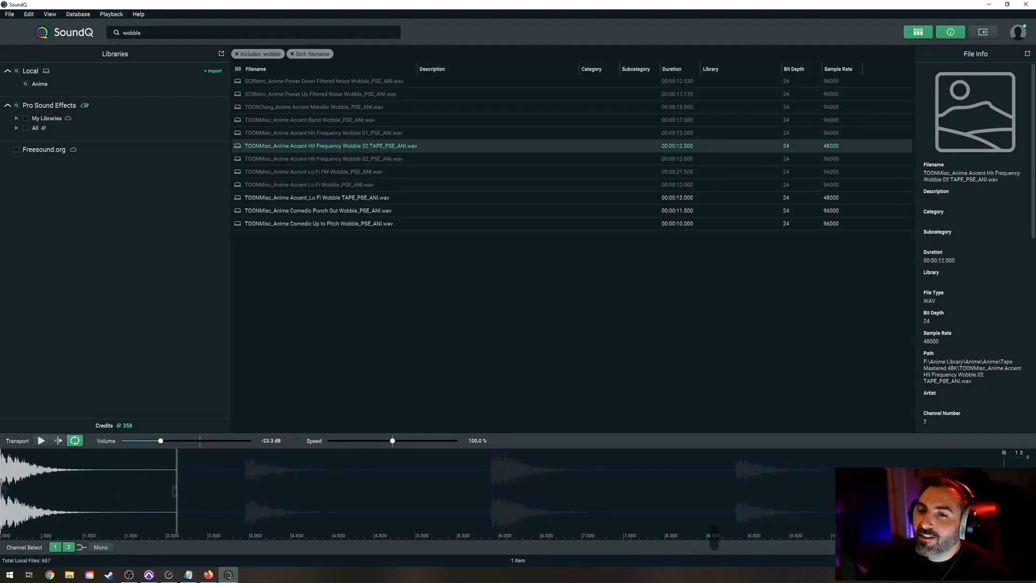
pyautogui.press('s')
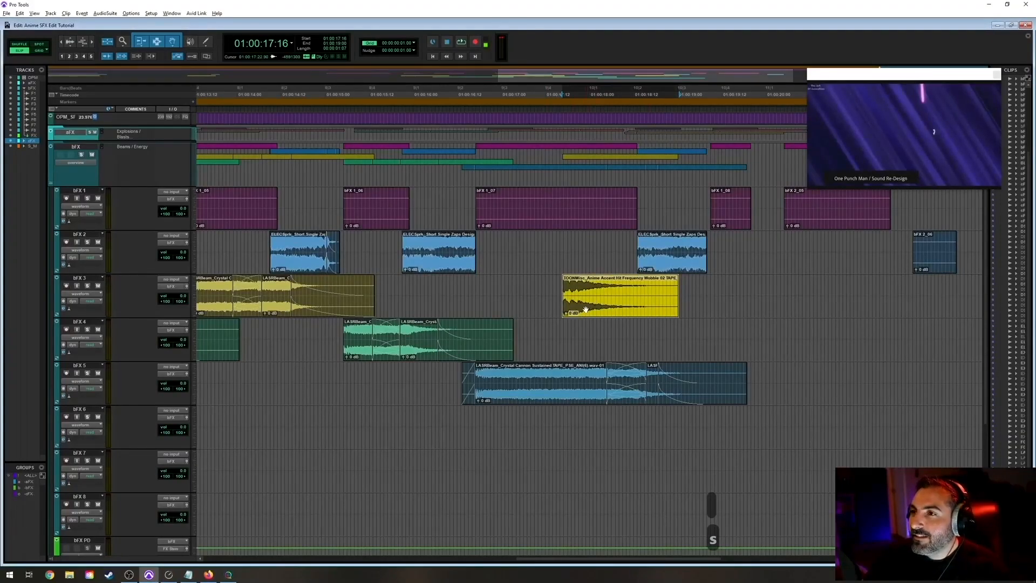
# Nudge the wobble clip on bFX 3 frame by frame against the picture until it starts at 01:00:17:23.
pyautogui.press('.')
pyautogui.press('.')
pyautogui.press('.')
pyautogui.press('.')
pyautogui.press('.')
pyautogui.press('.')
pyautogui.press('.')
pyautogui.press('.')
pyautogui.press('.')
pyautogui.press('.')
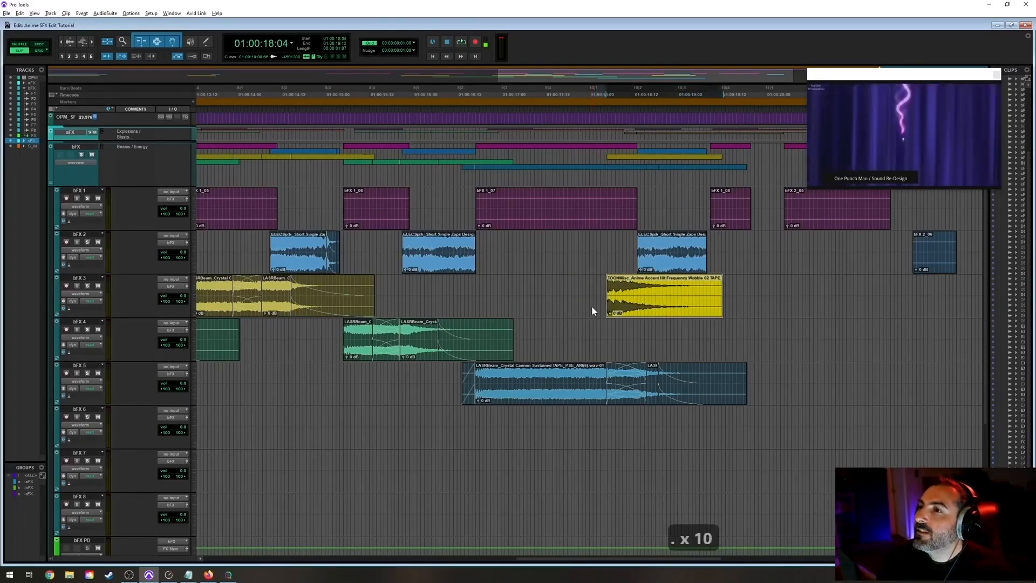
pyautogui.press(',')
pyautogui.press(',')
pyautogui.press(',')
pyautogui.press(',')
pyautogui.press(',')
pyautogui.press(',')
pyautogui.press(',')
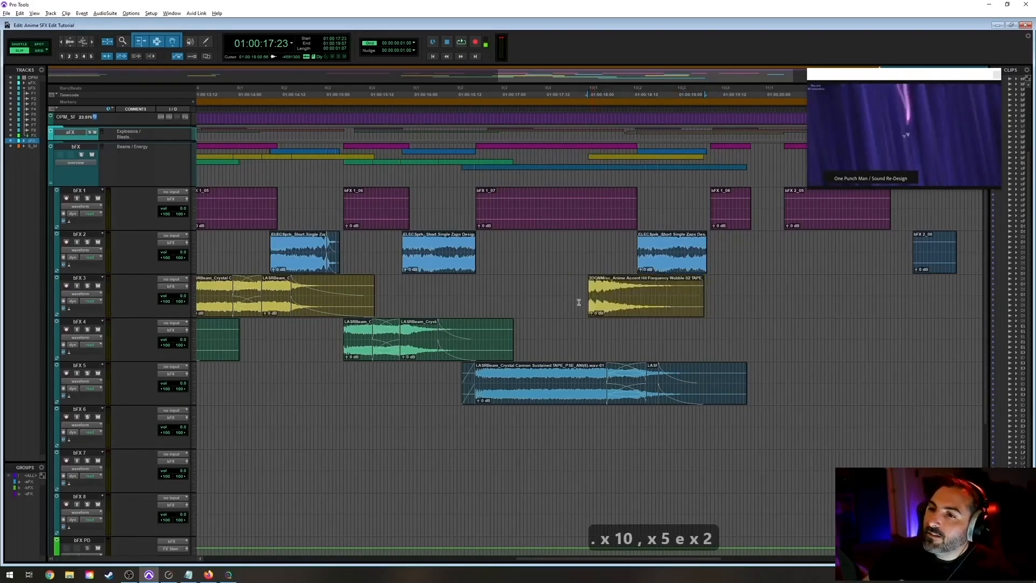
# Play back the beam section from before the bFX 3 wobble clip to judge its timing against the picture.
pyautogui.press('r')
pyautogui.press('e')
pyautogui.press('r')
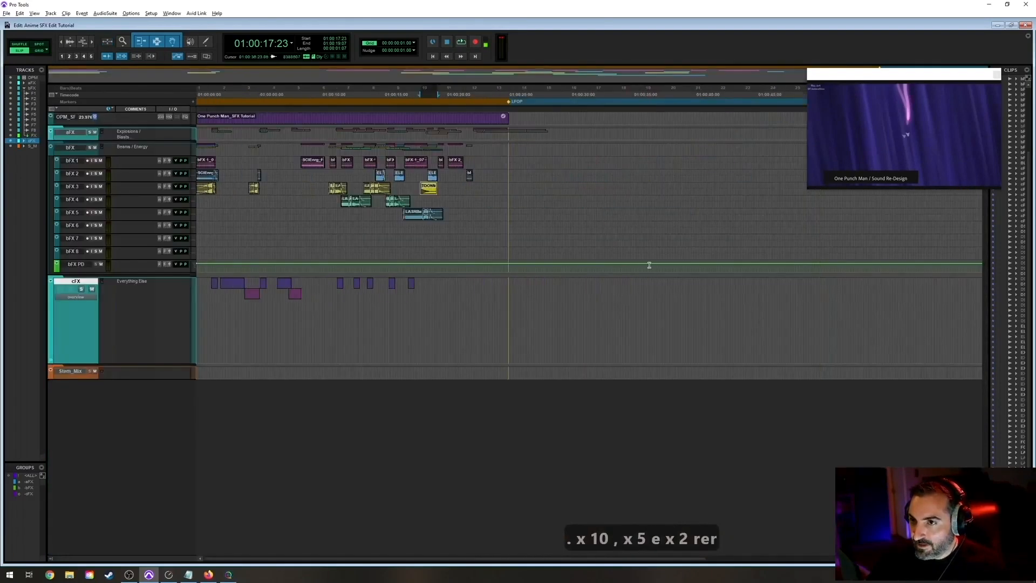
pyautogui.press('t')
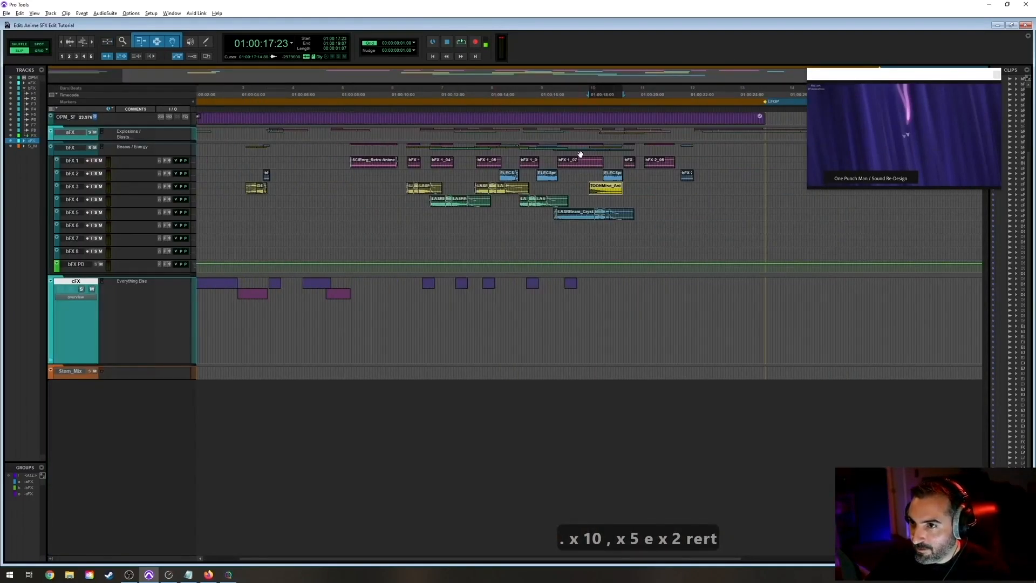
pyautogui.moveTo(577, 160); pyautogui.dragTo(677, 274)
pyautogui.press('e')
pyautogui.click(291, 182)
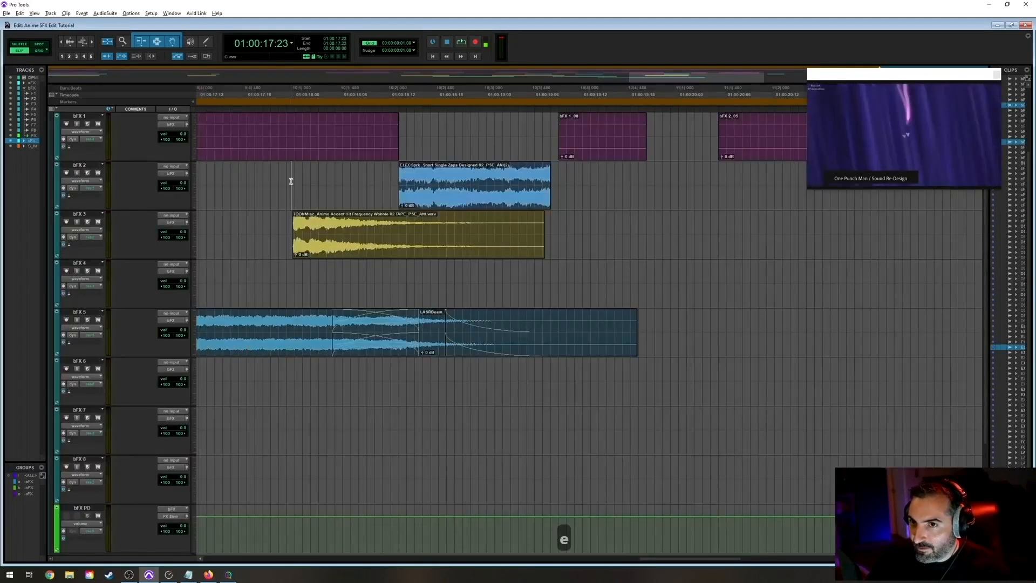
pyautogui.press('r')
pyautogui.press('t')
pyautogui.press('r')
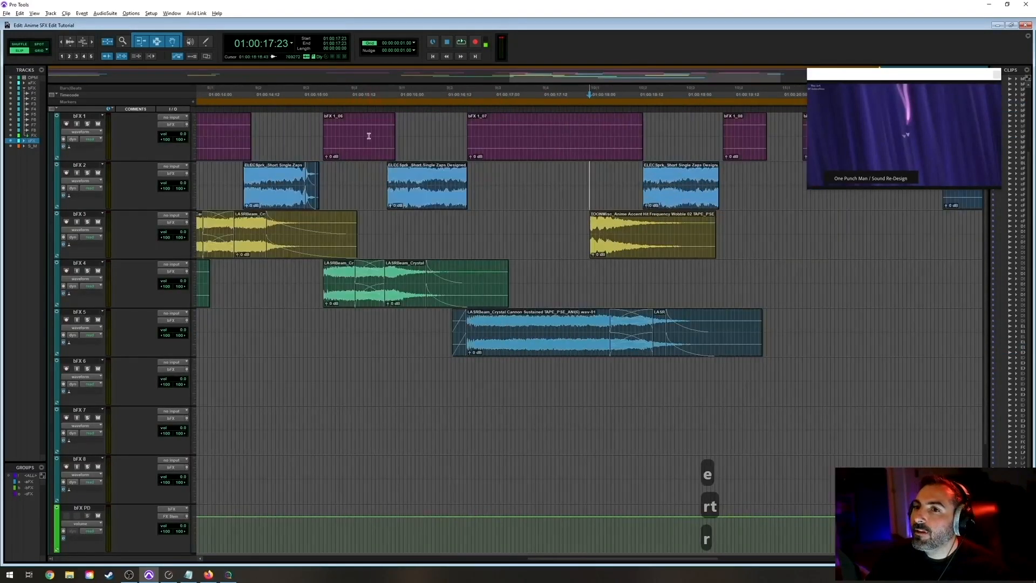
pyautogui.press('space')
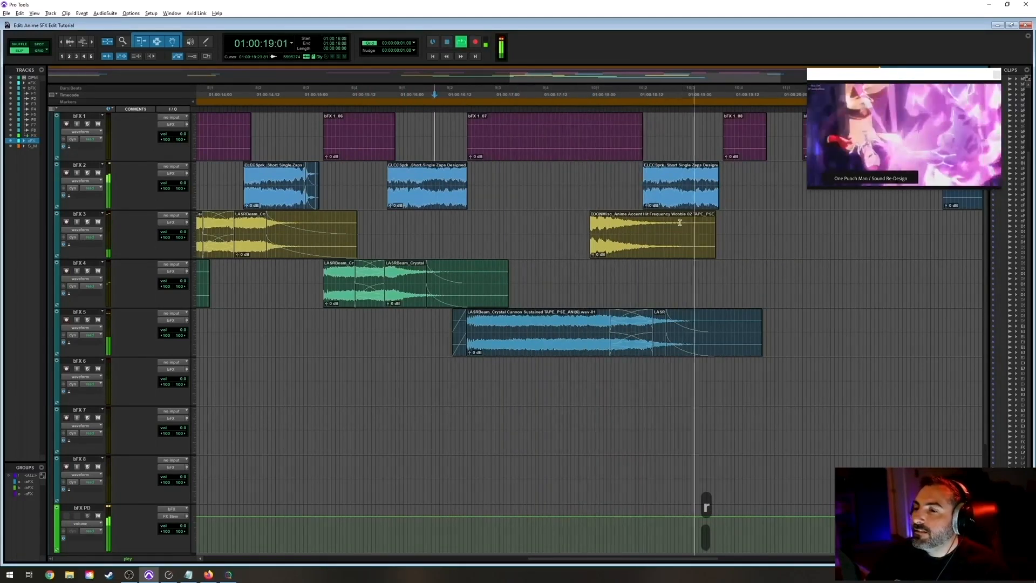
pyautogui.press('space')
# Nudge the wobble clip on bFX 3 later frame by frame until it starts at 01:00:18:04.
pyautogui.click(615, 249)
pyautogui.press('t')
pyautogui.press('.')
pyautogui.press('.')
pyautogui.press('.')
pyautogui.press('.')
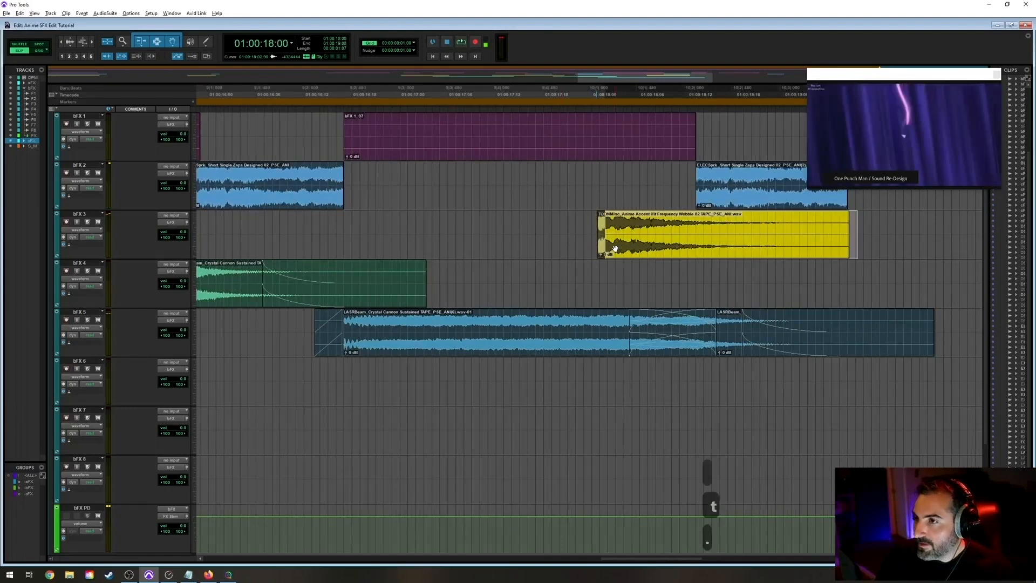
pyautogui.press('space')
pyautogui.press('.')
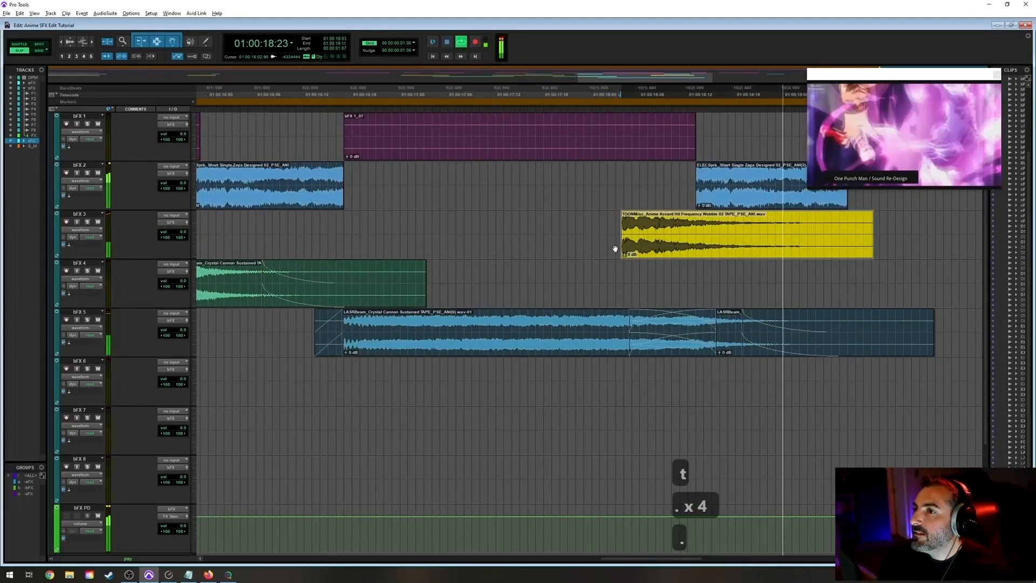
# Play back the surrounding beams to check the nudged wobble clip in context.
pyautogui.press('r')
pyautogui.press('r')
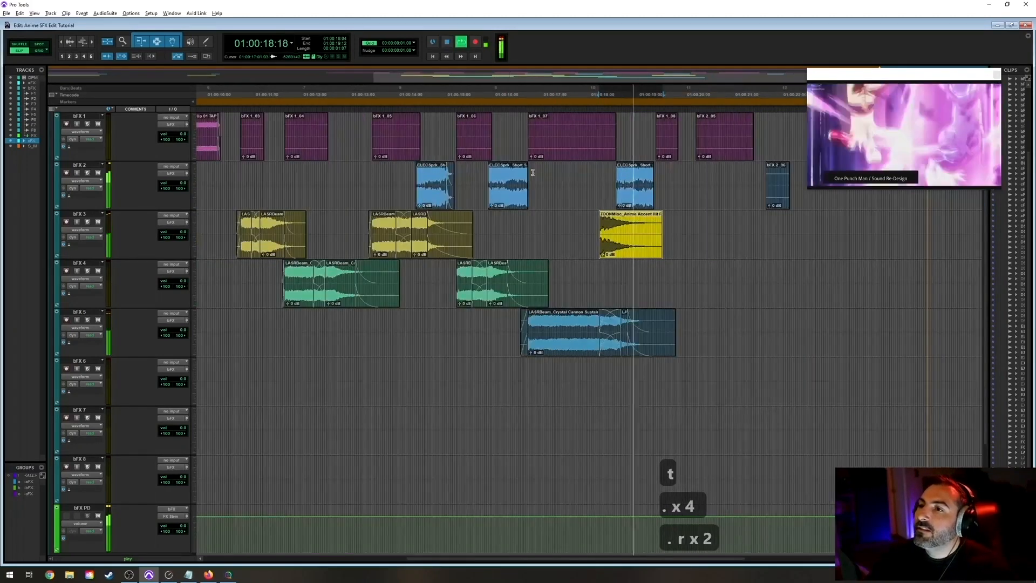
pyautogui.click(479, 172)
pyautogui.press('space')
pyautogui.press('space')
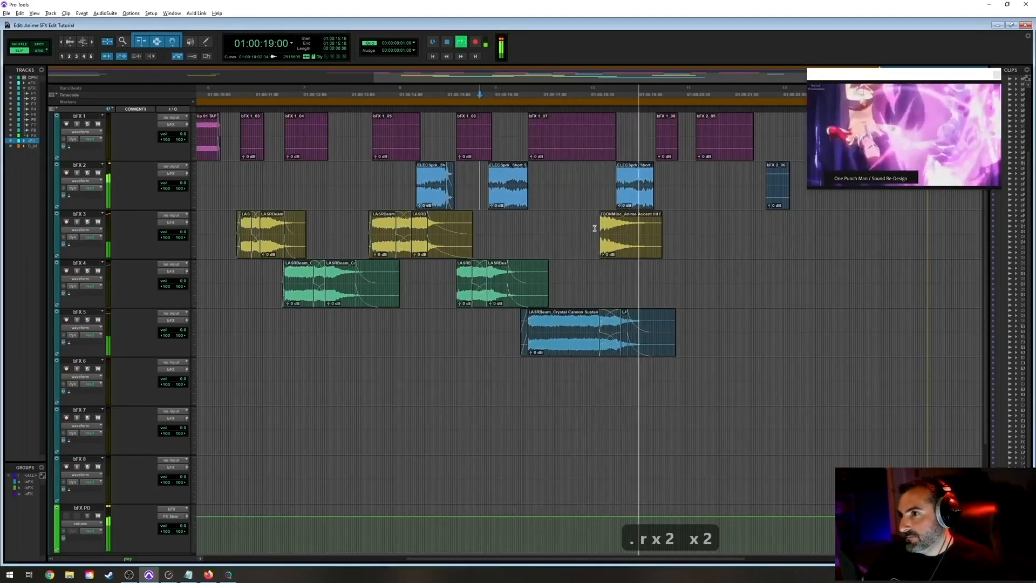
pyautogui.press('space')
# Lower the clip gain of the wobble clip on bFX 3 to -3.5 dB.
pyautogui.click(621, 254)
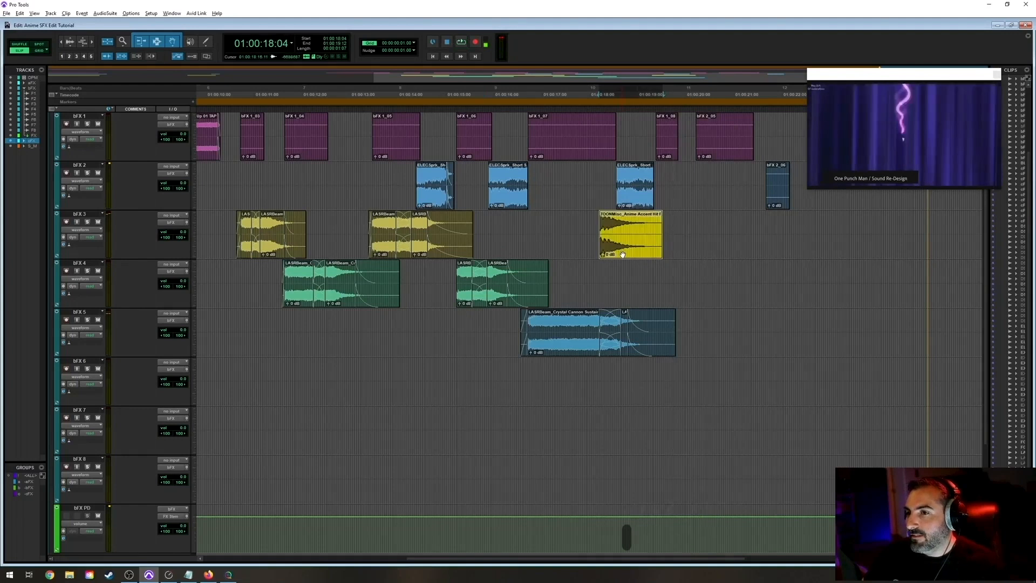
pyautogui.scroll(-7, 621, 254)
pyautogui.hscroll(1, 639, 217)
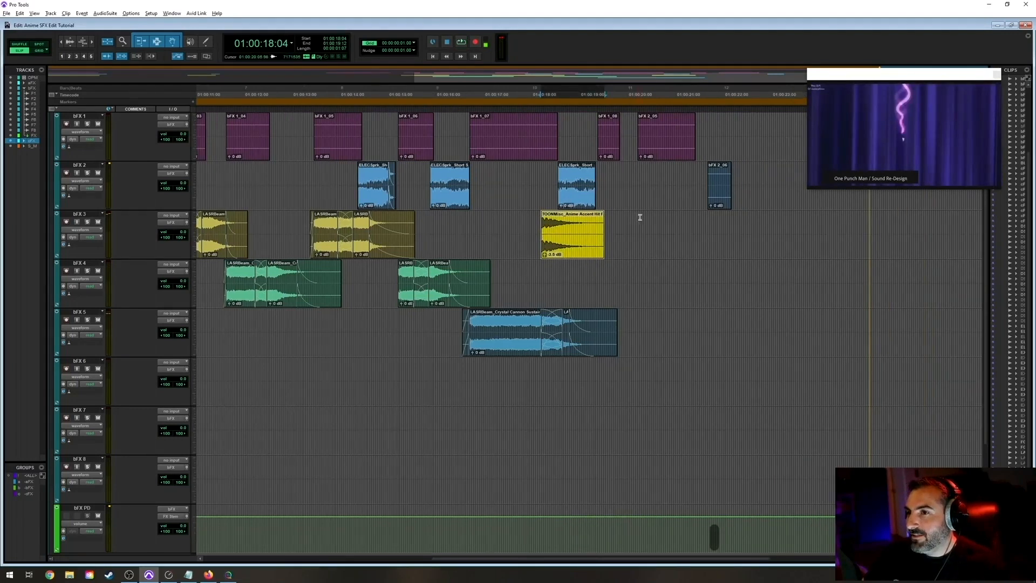
# Fade out the wobble clip from 01:00:19:03 to its end and save the session.
pyautogui.click(586, 221)
pyautogui.press('g')
pyautogui.hotkey('ctrl', 's')
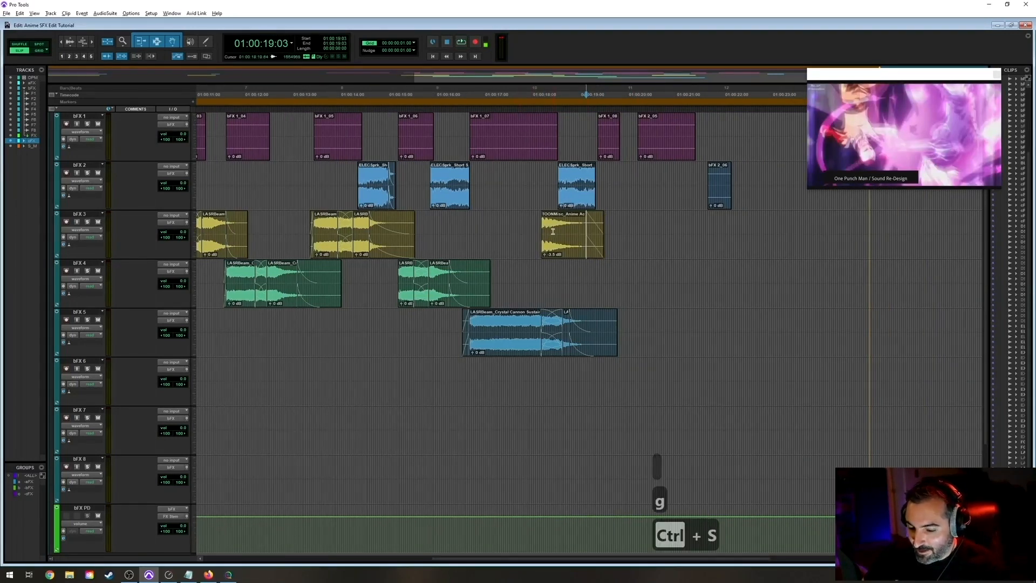
# Save the session and play back the beams from 01:00:16:04 to find the next uncovered cue.
pyautogui.press('r')
pyautogui.press('t')
pyautogui.press('t')
pyautogui.press('r')
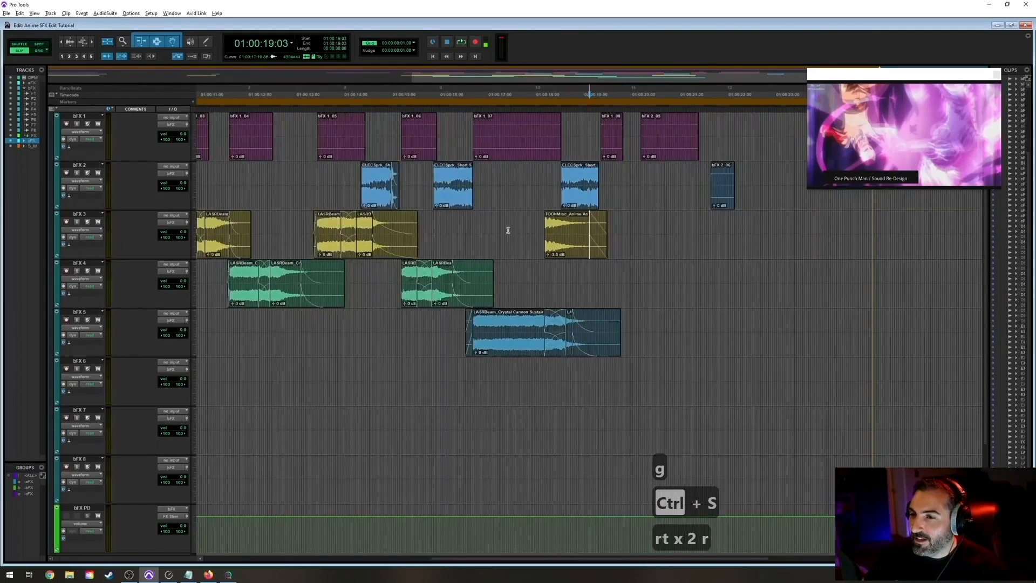
pyautogui.click(448, 224)
pyautogui.hotkey('ctrl', 's')
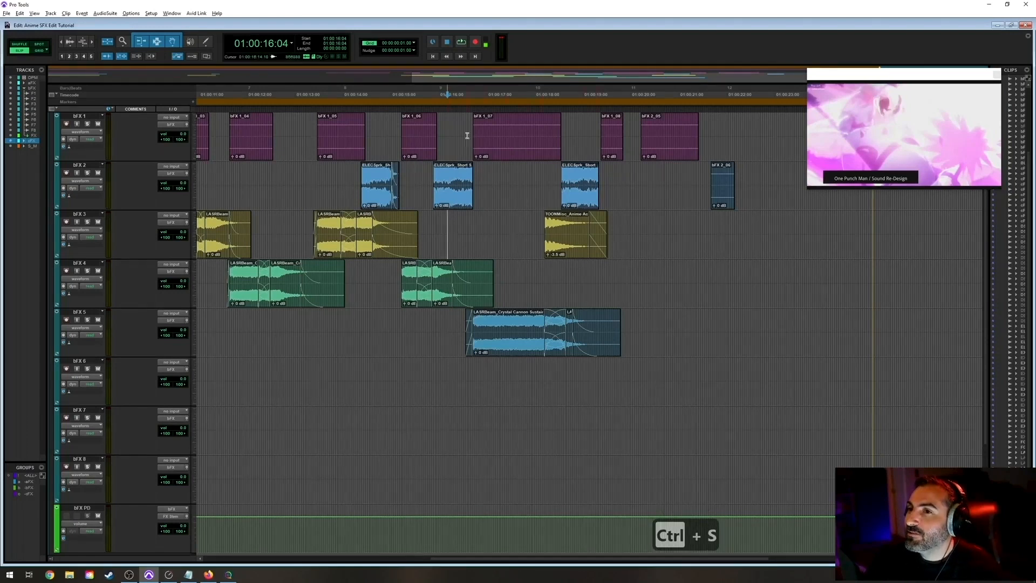
pyautogui.press('space')
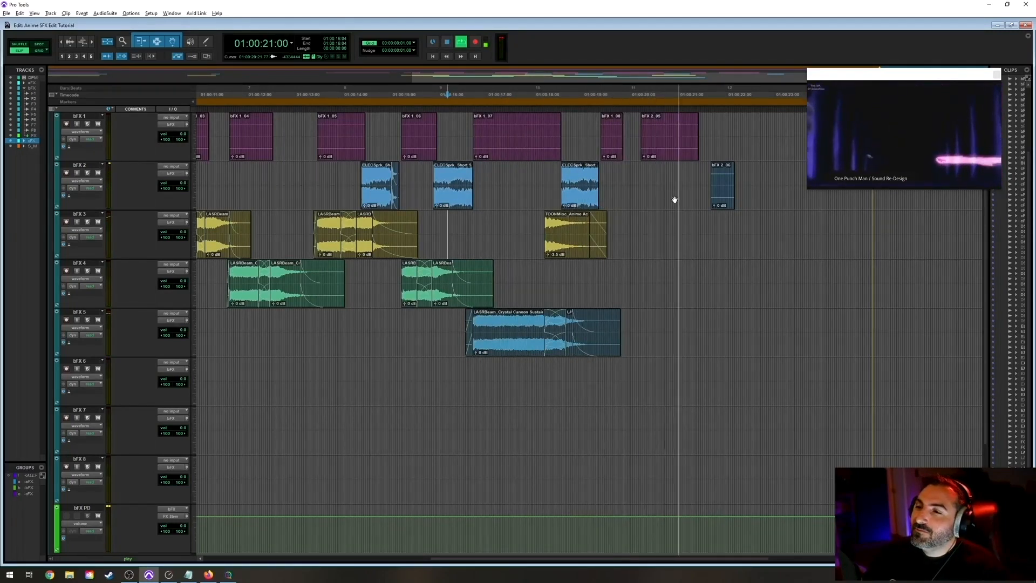
pyautogui.press('space')
# Select the bFX 1_08 cue clip at 01:00:19:09 on track bFX 1 as the target for the next beam sound.
pyautogui.click(593, 132)
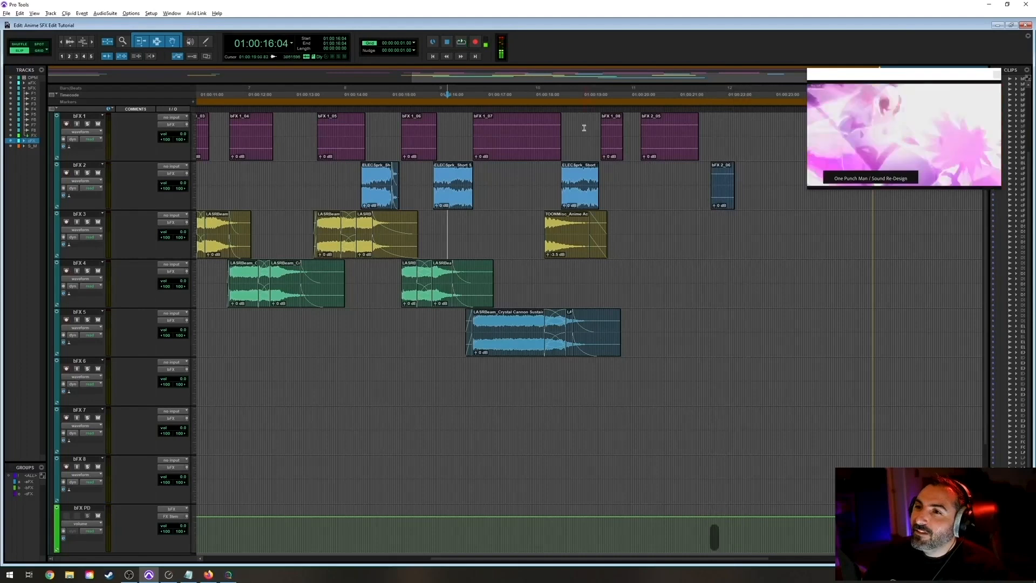
pyautogui.press('t')
pyautogui.press('t')
pyautogui.press('t')
pyautogui.click(736, 155)
pyautogui.press('r')
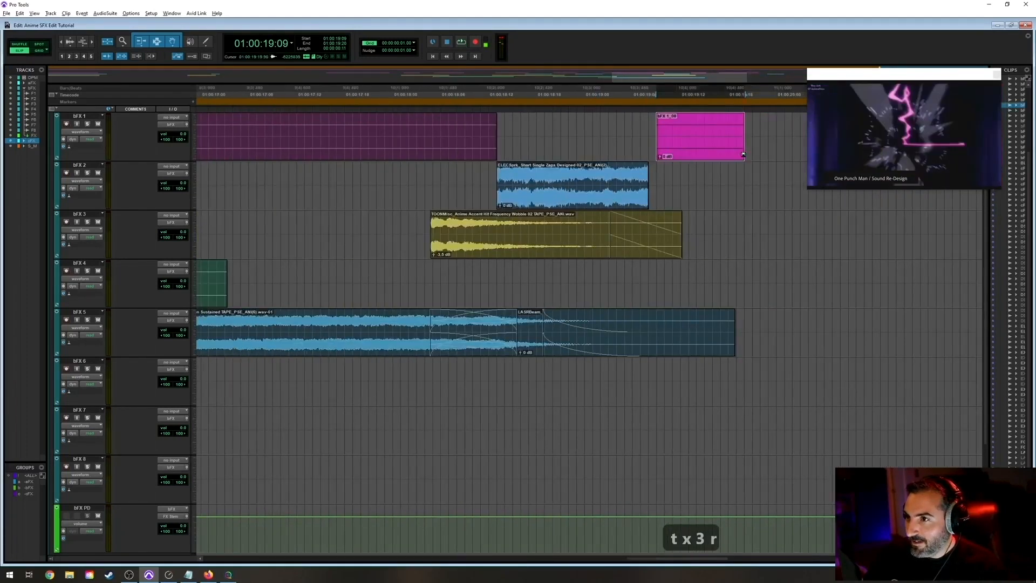
pyautogui.press('r')
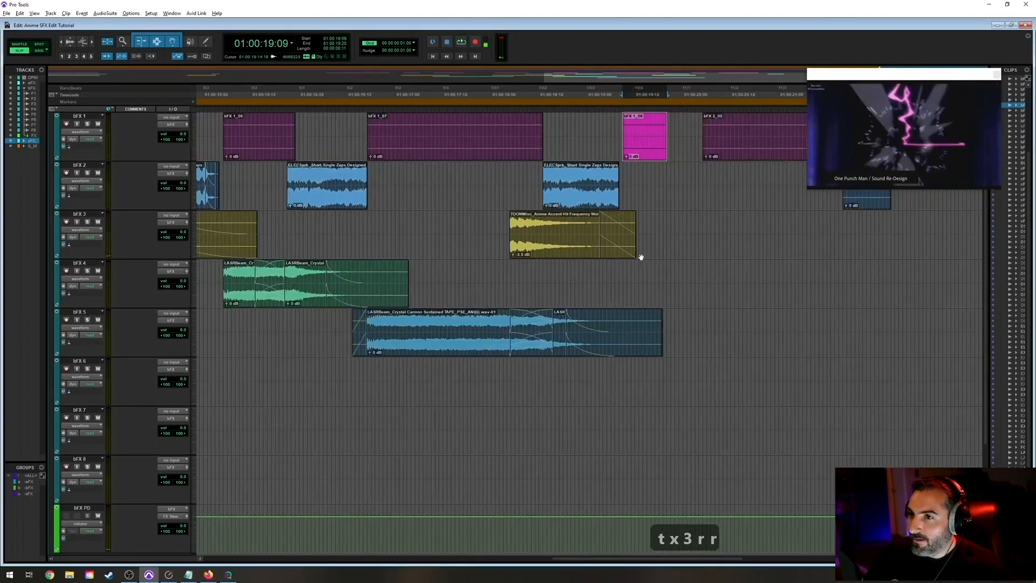
pyautogui.scroll(2, 583, 308)
pyautogui.scroll(1, 639, 309)
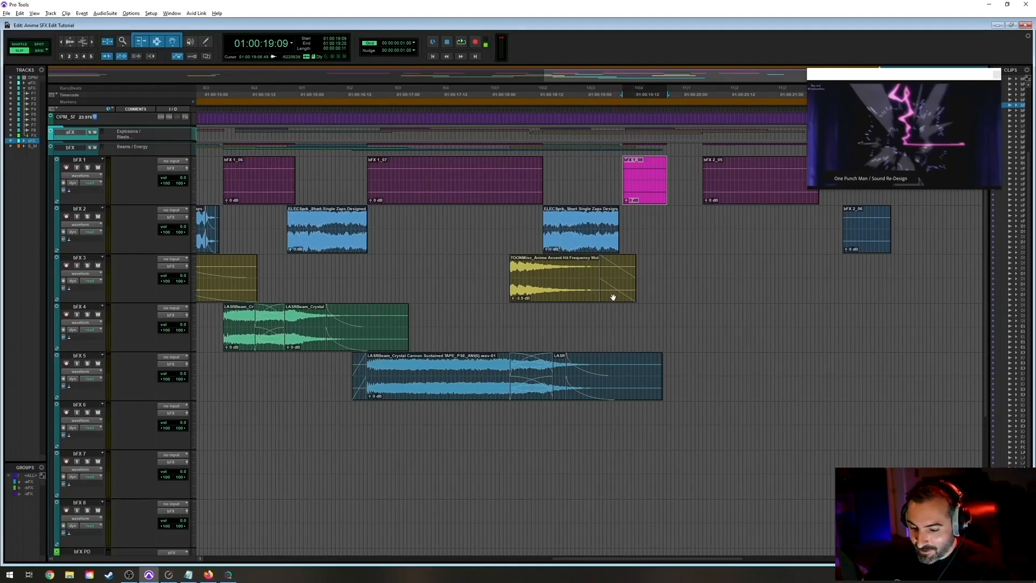
# Switch to SoundQ, search for "crystal" and load LASRBeam_Crystal Cannon Sustained TAPE_PSE_ANI.wav.
pyautogui.hotkey('alt', 'Tab')
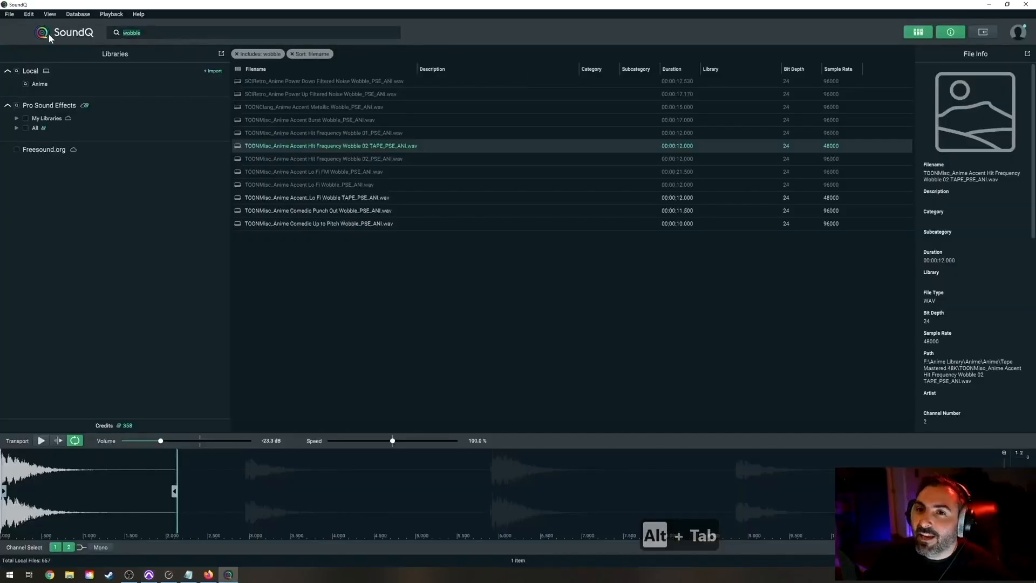
pyautogui.write('crystal')
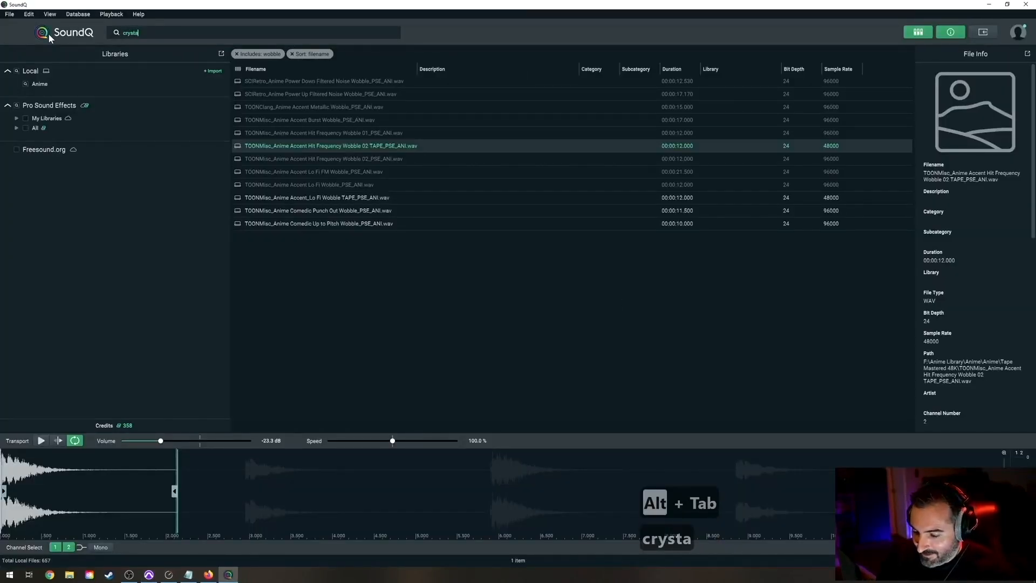
pyautogui.press('Return')
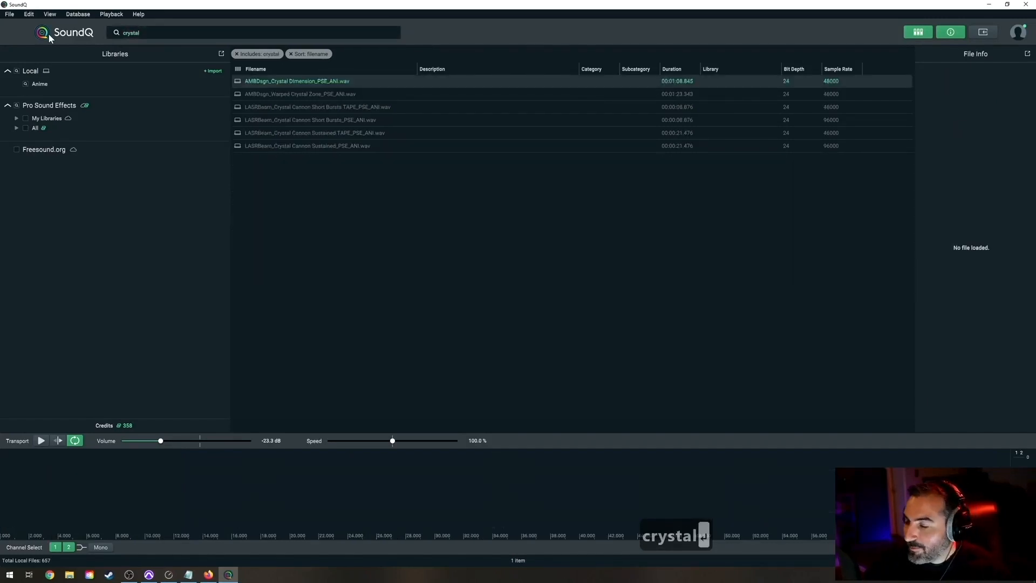
pyautogui.click(321, 132)
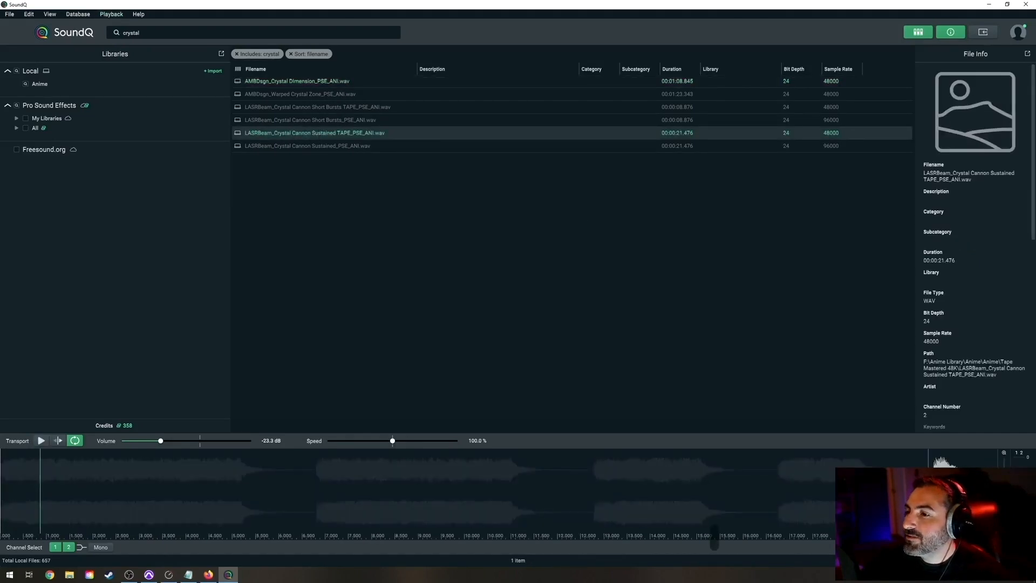
# In Pro Tools, undo the laser clip sent over the bFX 1_08 cue and place the insertion point at 01:00:19:09 on bFX 4.
pyautogui.hotkey('alt', 'Tab')
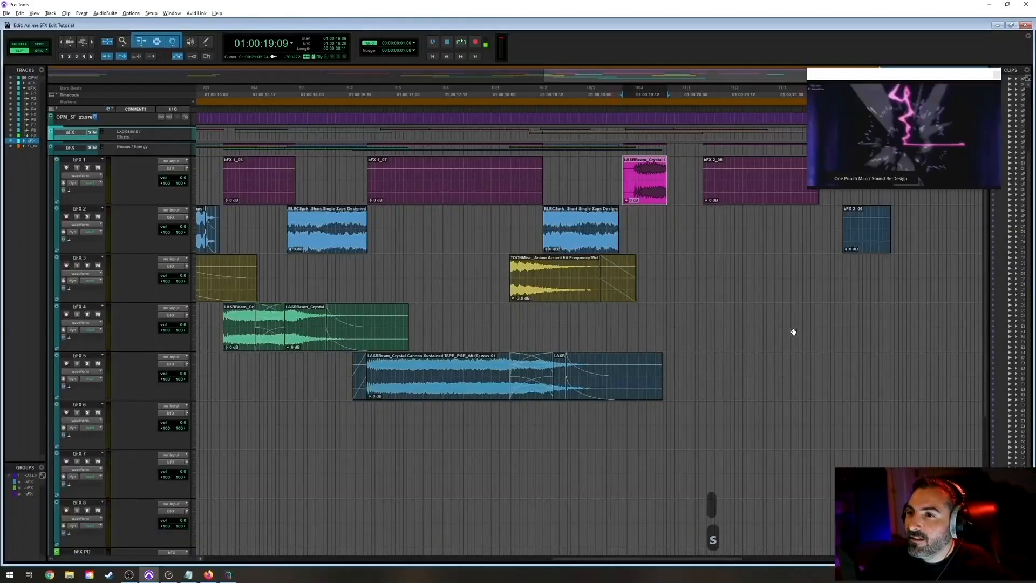
pyautogui.hotkey('ctrl', 'z')
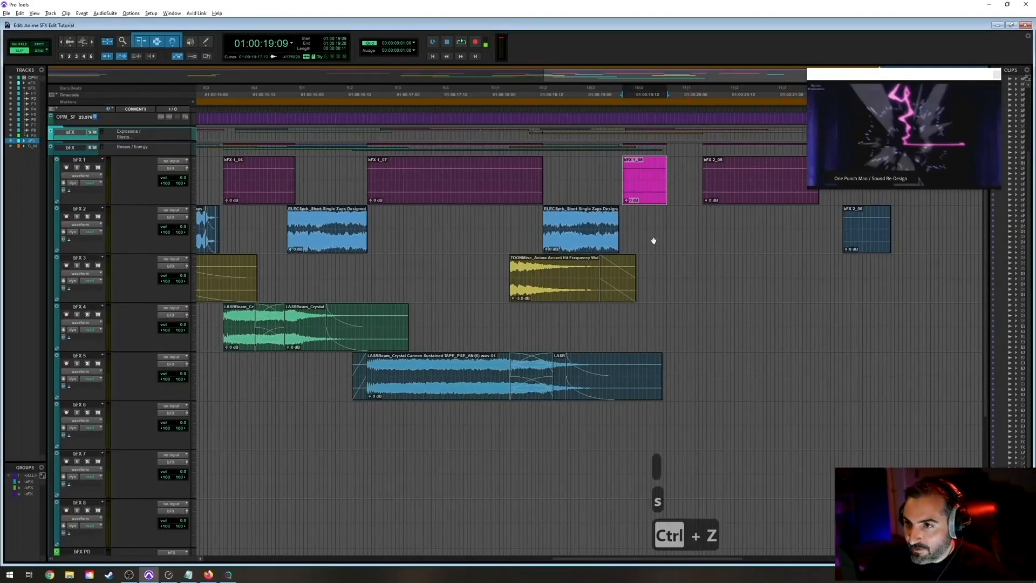
pyautogui.click(625, 324)
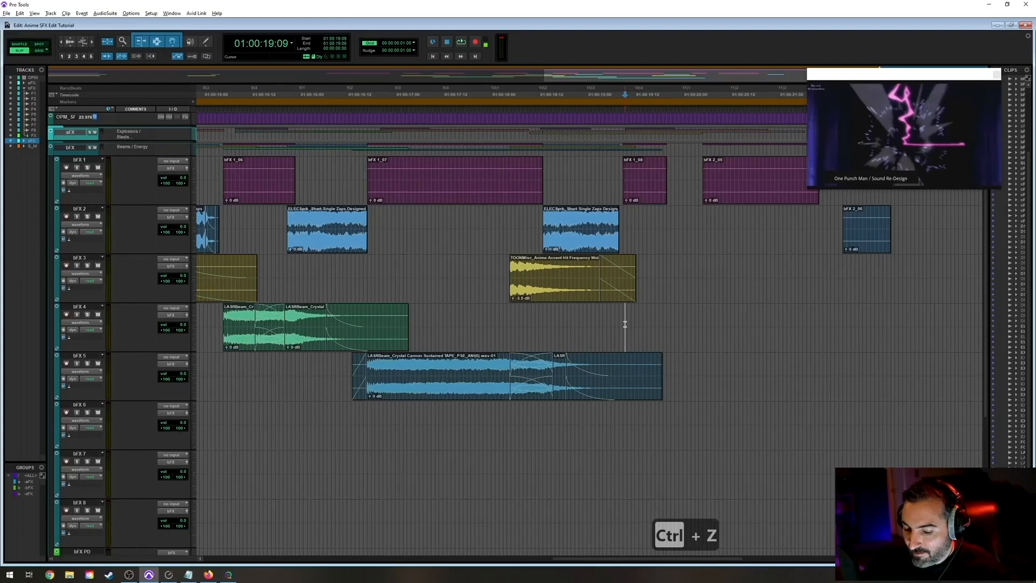
pyautogui.hotkey('alt', 'Tab')
pyautogui.hotkey('ctrl', 's')
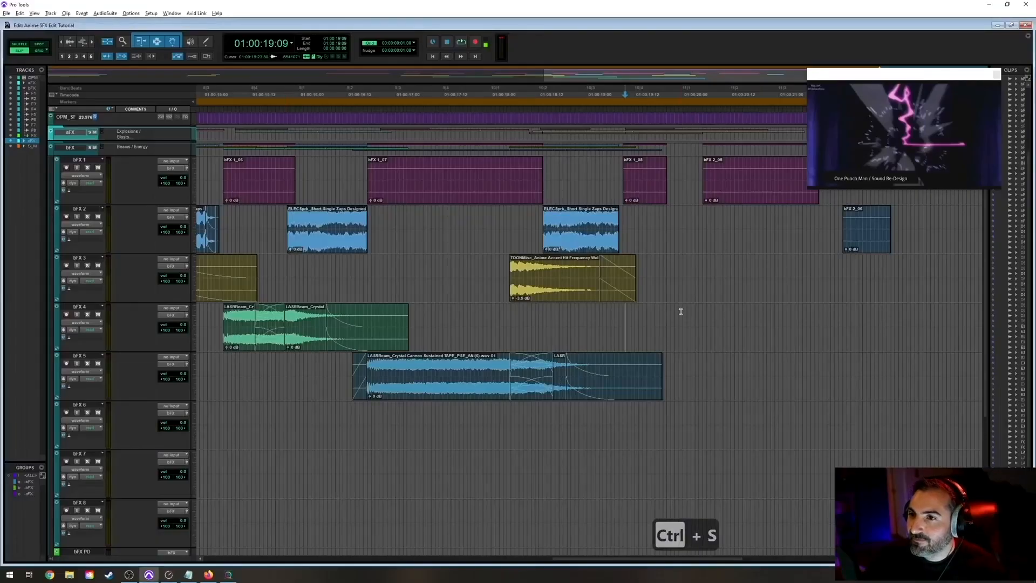
# In SoundQ, start the marked range slightly before the last Crystal Cannon burst and send it to bFX 4 in Pro Tools.
pyautogui.hotkey('alt', 'Tab')
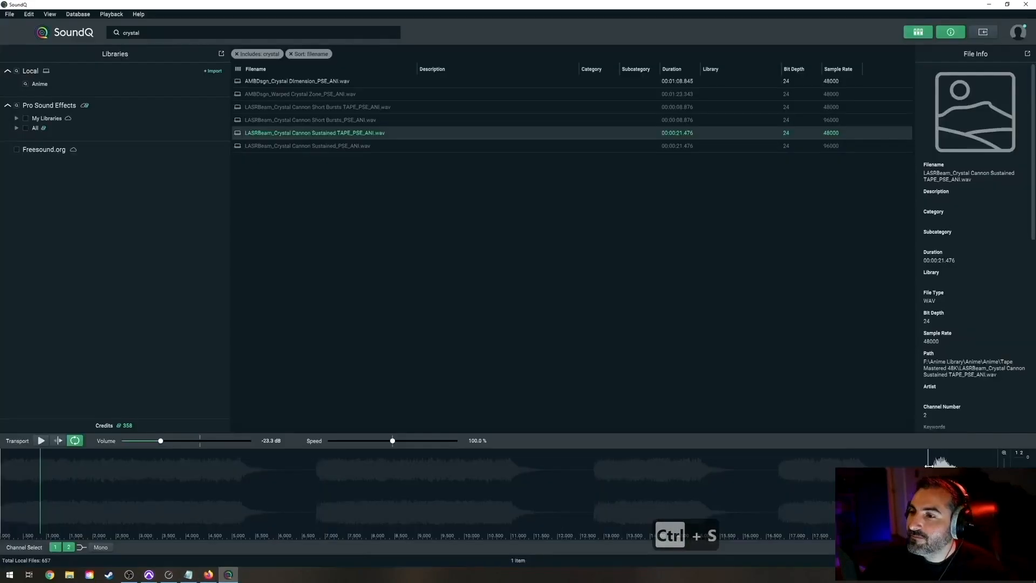
pyautogui.click(922, 485)
pyautogui.press('space')
pyautogui.moveTo(921, 486); pyautogui.dragTo(924, 485)
pyautogui.hotkey('ctrl', 's')
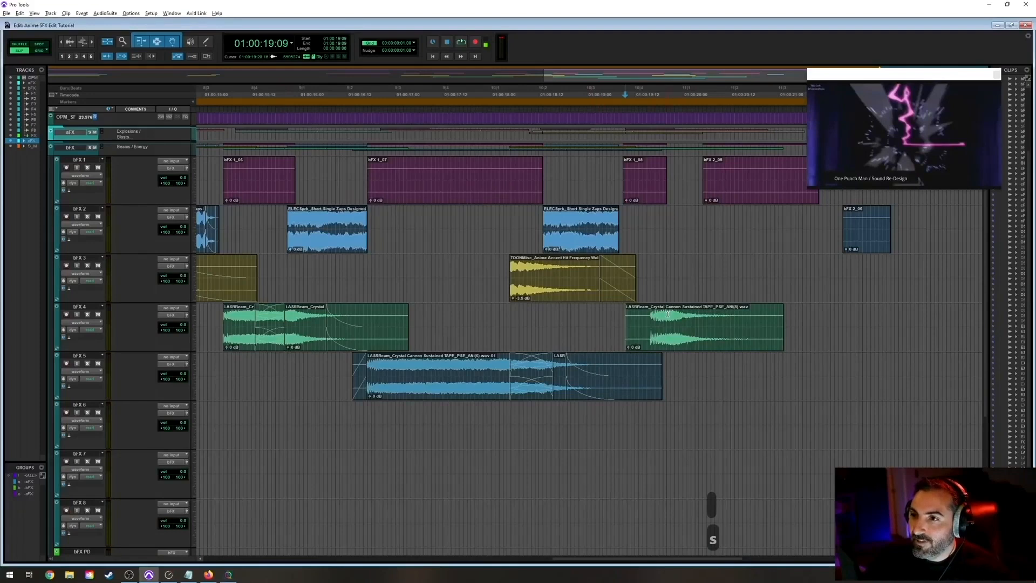
# Shift the Crystal Cannon clip on bFX 4 so its peak meets the start of the bFX 1_08 cue, and fade in its head.
pyautogui.click(644, 190)
pyautogui.press('t')
pyautogui.press('t')
pyautogui.press('t')
pyautogui.moveTo(768, 333); pyautogui.dragTo(565, 337)
pyautogui.press('d')
pyautogui.press('r')
pyautogui.press('r')
pyautogui.press('r')
pyautogui.press('r')
# Play back the new Crystal Cannon clip on bFX 4 and fade out its tail from 01:00:20:08.
pyautogui.click(515, 313)
pyautogui.press('space')
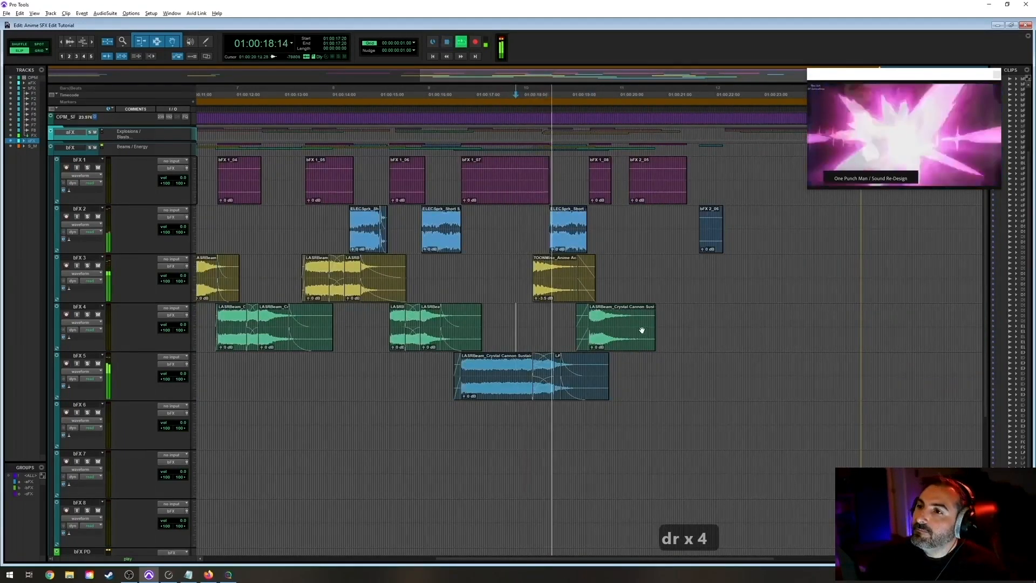
pyautogui.press('space')
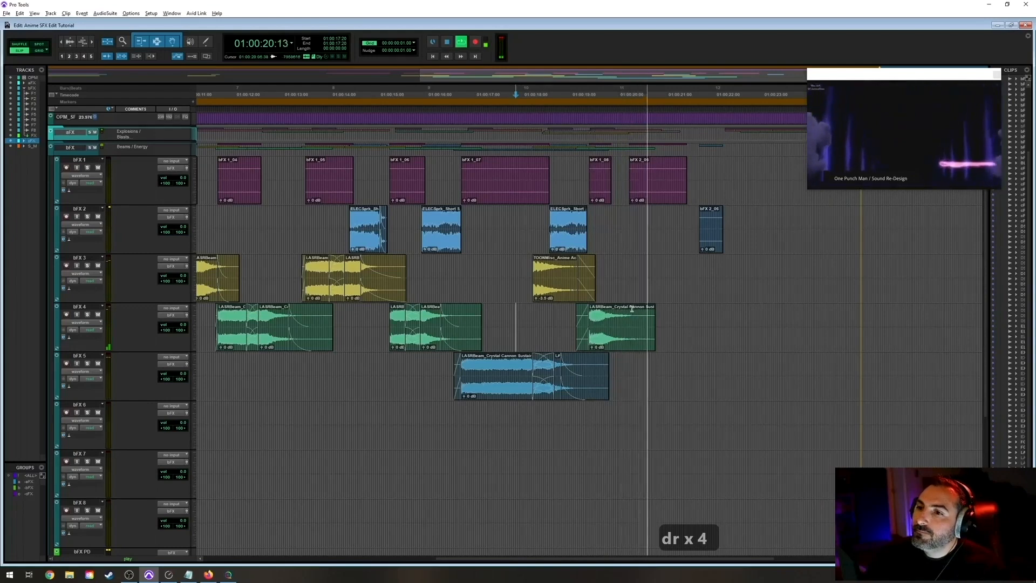
pyautogui.press('g')
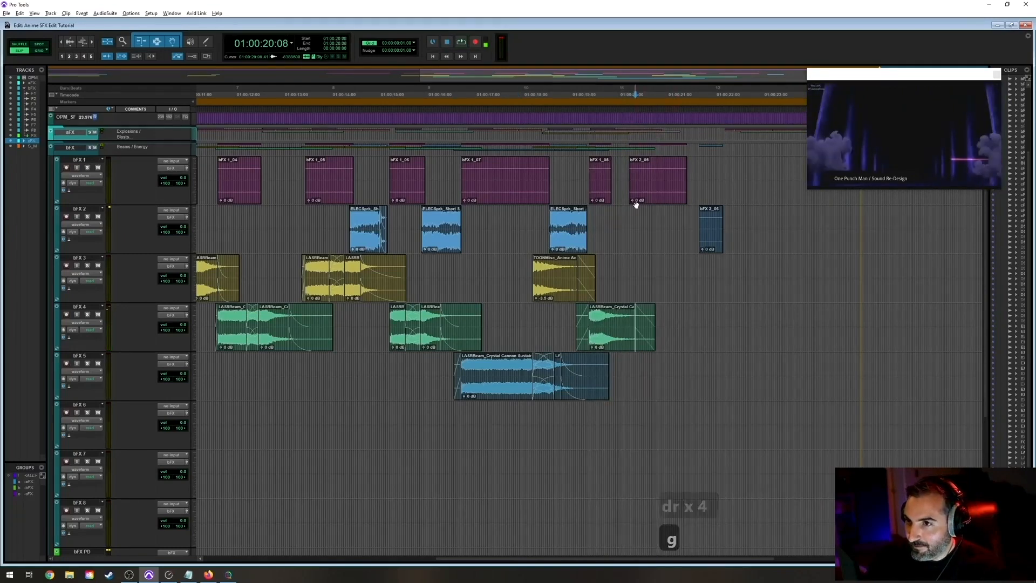
# Select the bFX 2_05 cue clip at 01:00:20:05 and play its range to study the next picture action.
pyautogui.press('t')
pyautogui.click(527, 199)
pyautogui.click(613, 199)
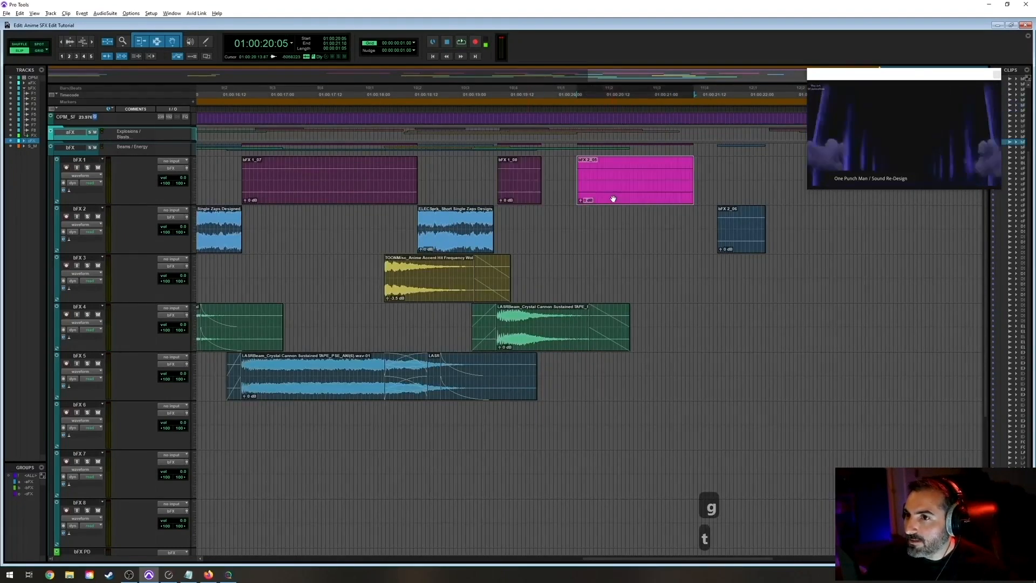
pyautogui.press('space')
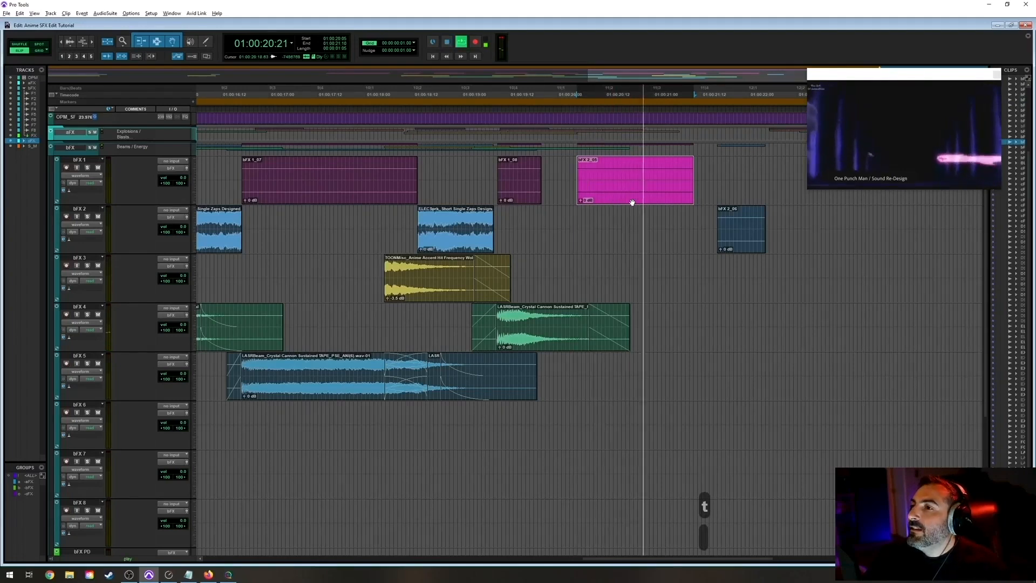
pyautogui.press('space')
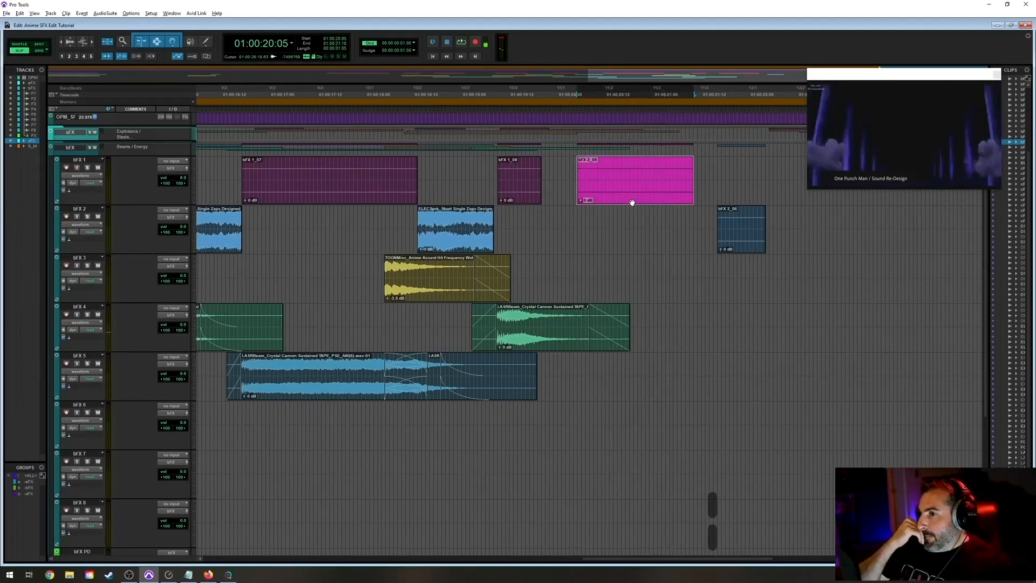
# Play the picture from just before the bFX 2_05 cue and mark ranges around the cue to study the beam action.
pyautogui.press('r')
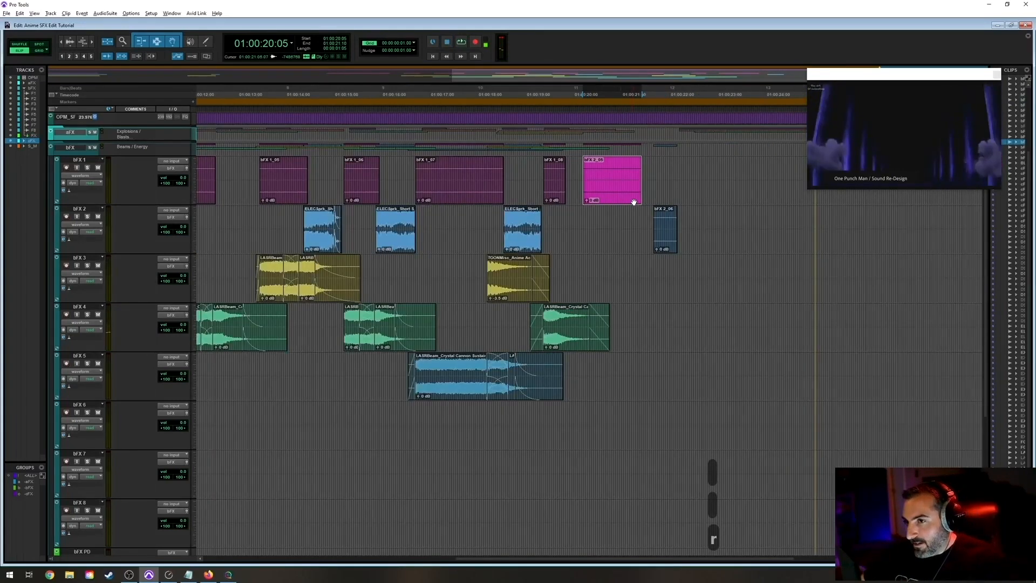
pyautogui.click(575, 221)
pyautogui.press('t')
pyautogui.press('t')
pyautogui.press('r')
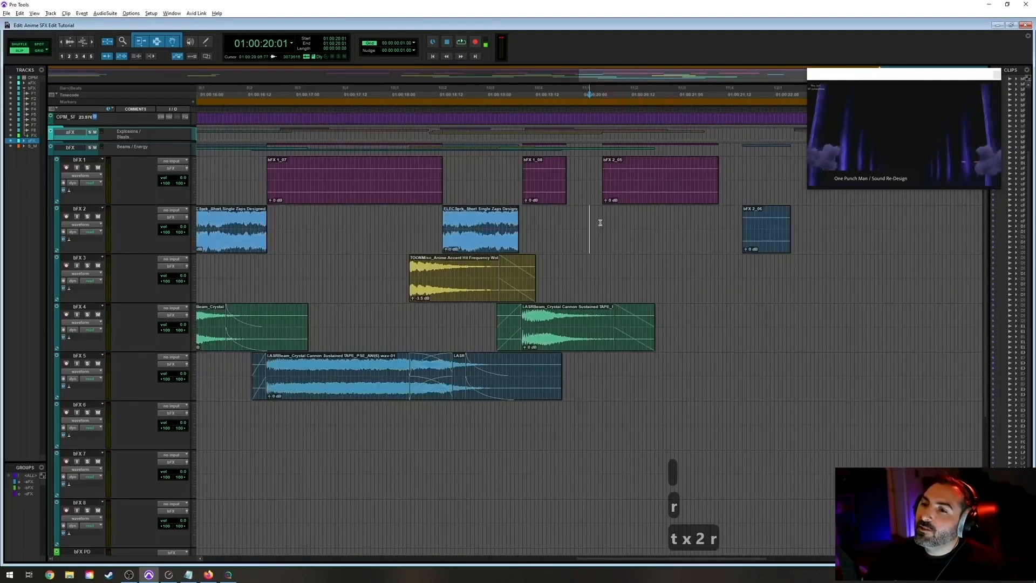
pyautogui.press('space')
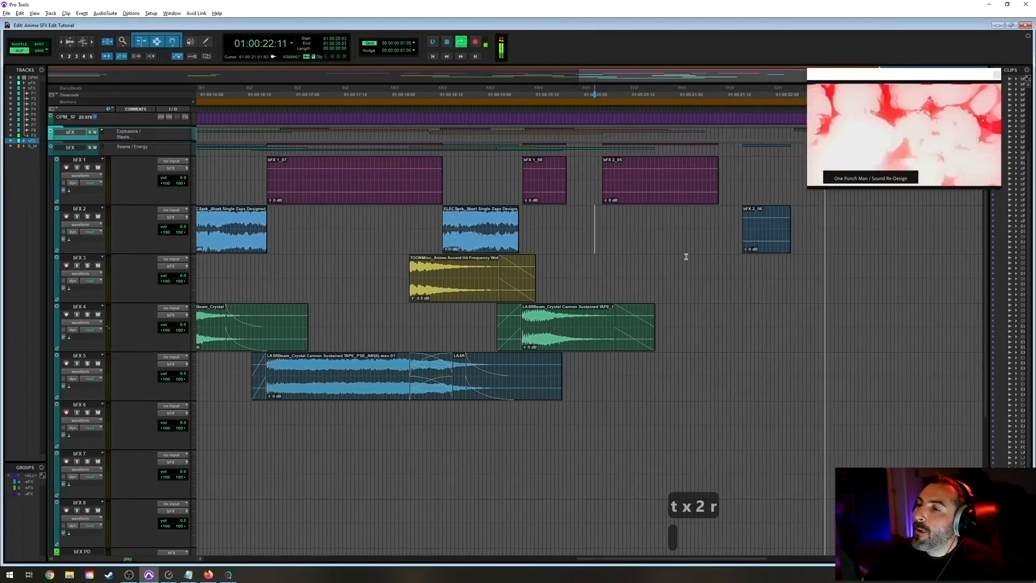
pyautogui.press('space')
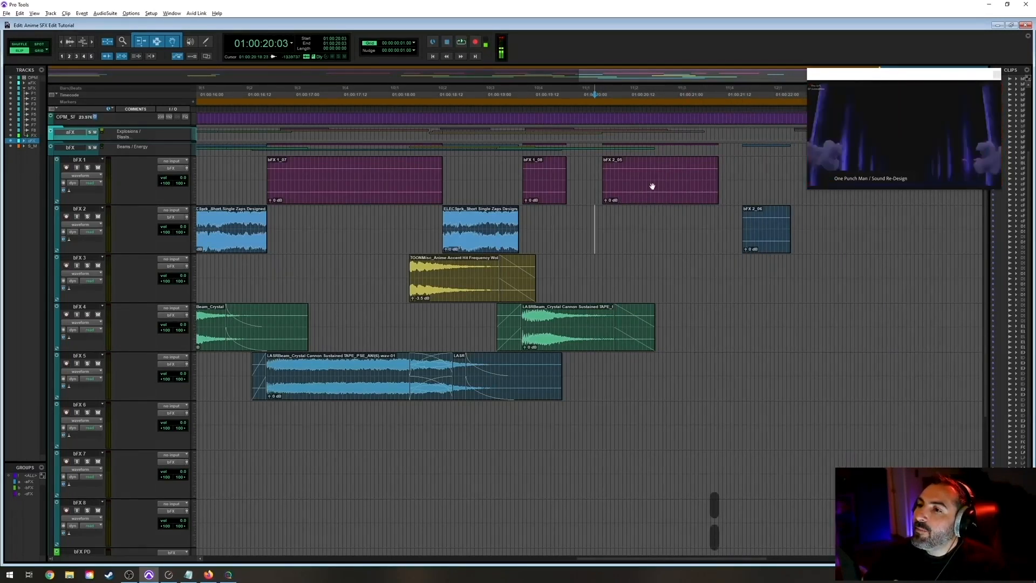
pyautogui.moveTo(628, 192); pyautogui.dragTo(700, 188)
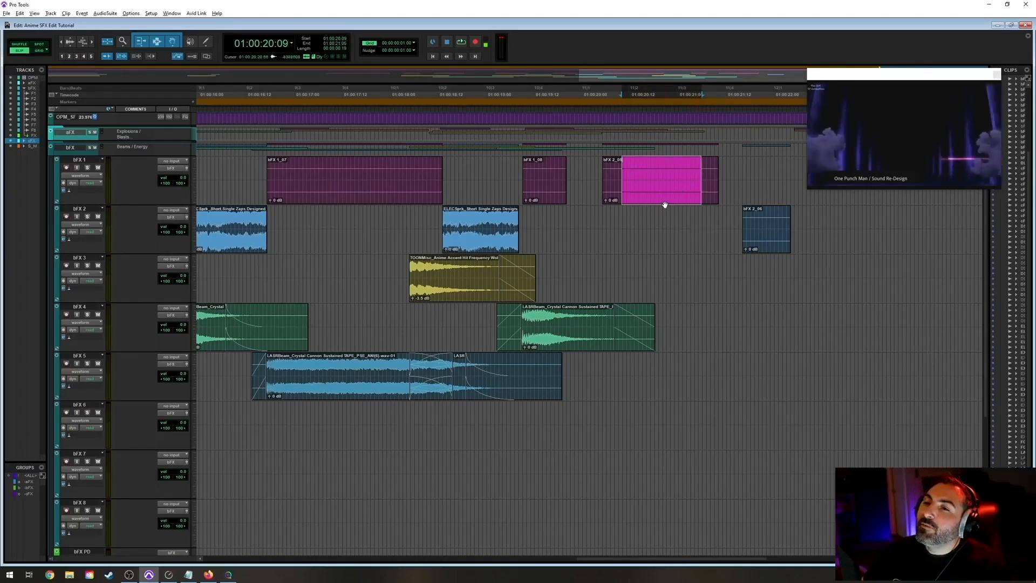
pyautogui.moveTo(626, 170); pyautogui.dragTo(688, 175)
pyautogui.moveTo(590, 179); pyautogui.dragTo(780, 180)
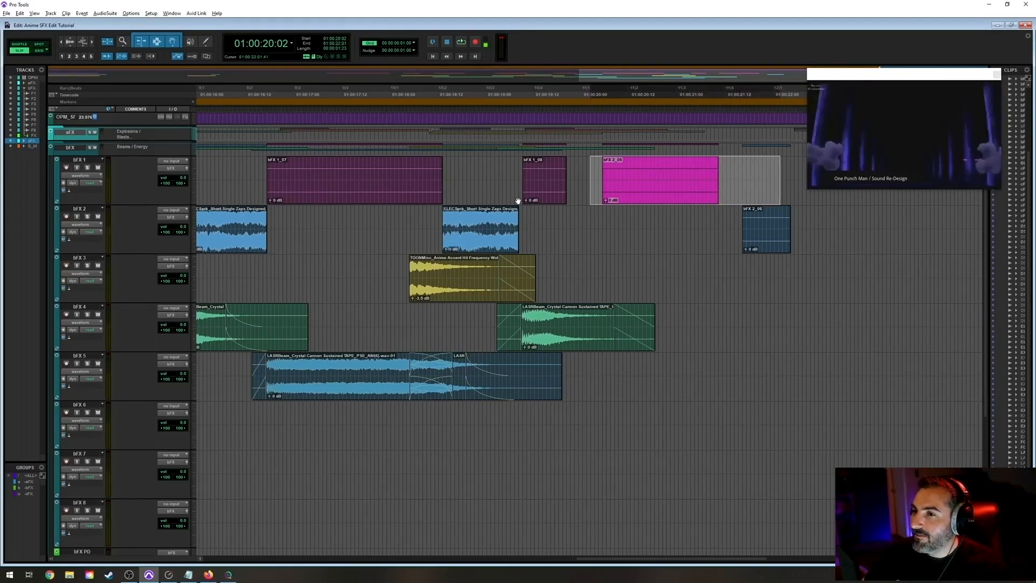
# Place the edit cursor on bFX 3 at the start of the bFX 2_05 cue, at 01:00:20:05.
pyautogui.click(610, 222)
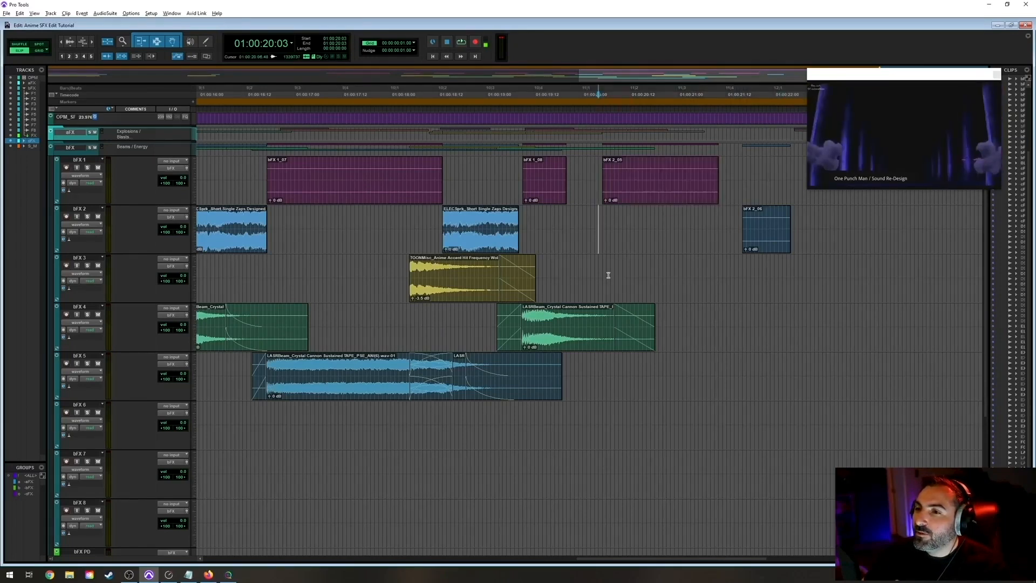
pyautogui.press('t')
pyautogui.press('t')
pyautogui.press('t')
pyautogui.click(534, 268)
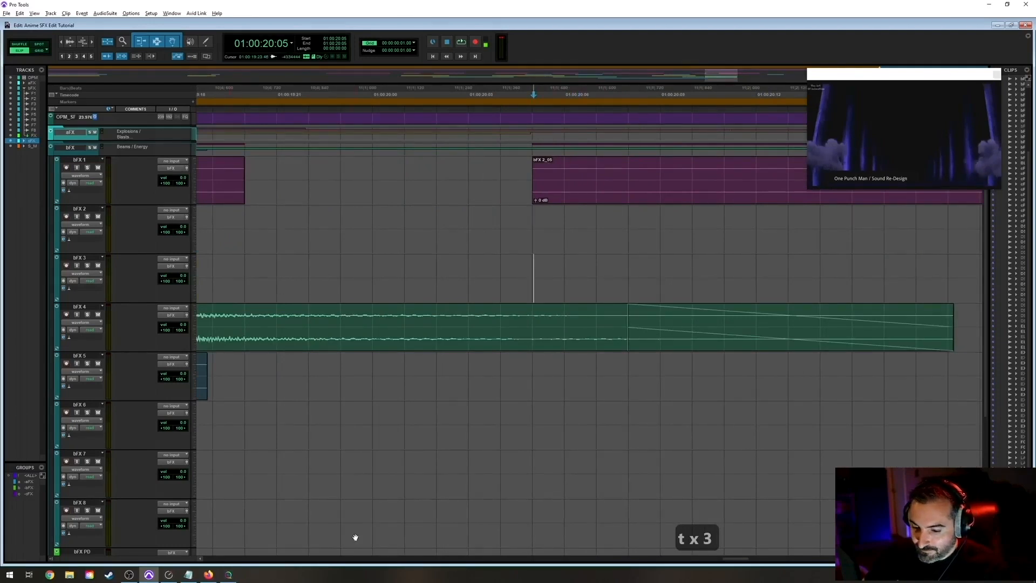
# Switch to SoundQ and replace the library search with "lasrbeam".
pyautogui.hotkey('alt', 'Tab')
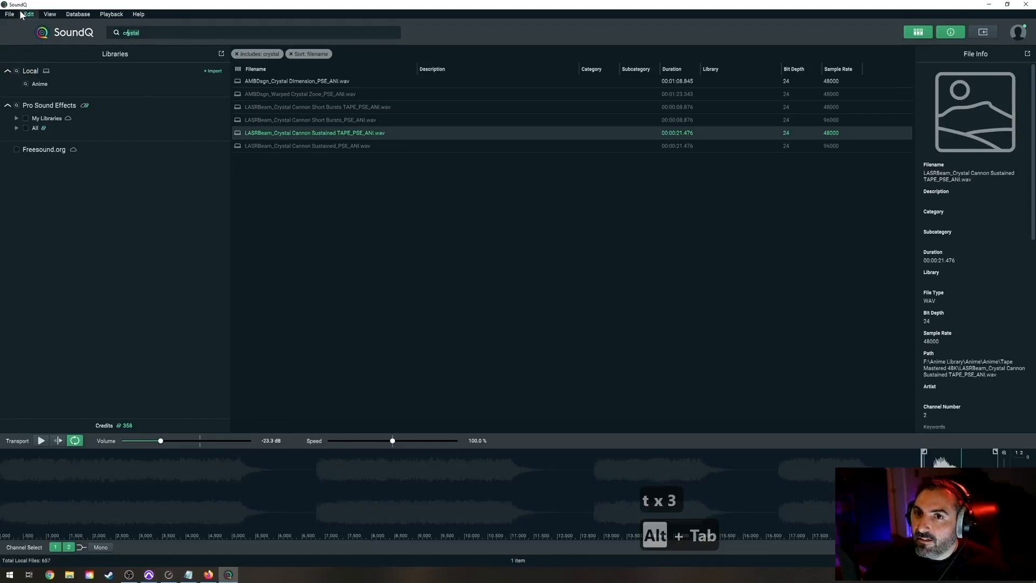
pyautogui.press('BackSpace')
pyautogui.press('BackSpace')
pyautogui.press('BackSpace')
pyautogui.write('lasrbeam')
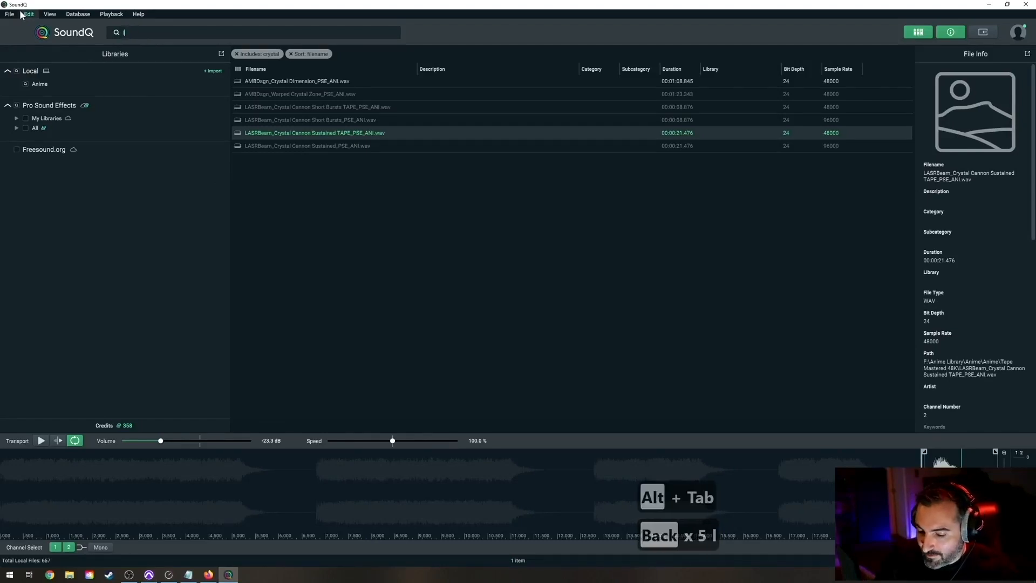
pyautogui.press('Return')
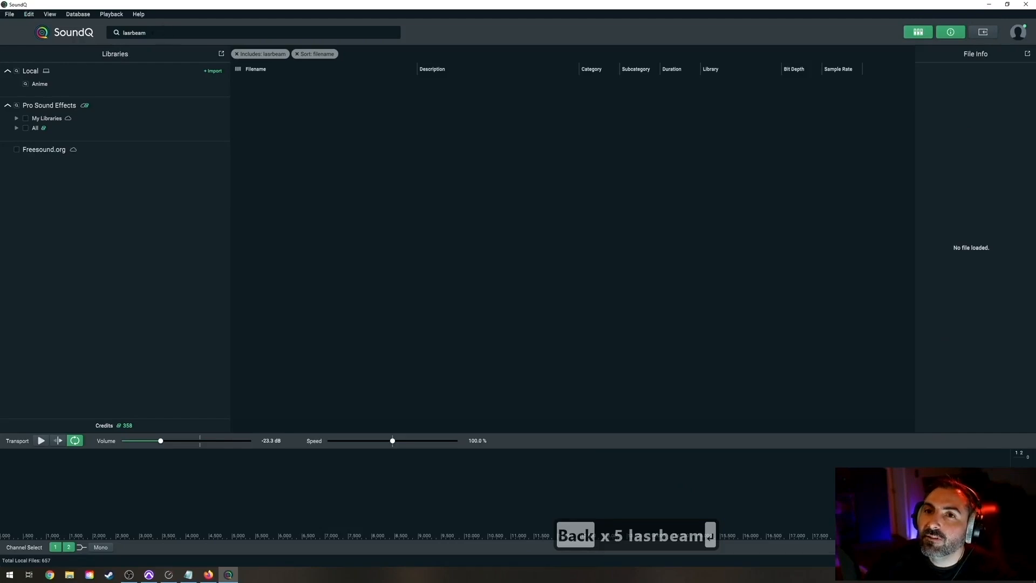
# Clear the search term and search the sound library for "LASR".
pyautogui.press('BackSpace')
pyautogui.press('BackSpace')
pyautogui.press('BackSpace')
pyautogui.press('BackSpace')
pyautogui.press('BackSpace')
pyautogui.press('BackSpace')
pyautogui.press('BackSpace')
pyautogui.press('BackSpace')
pyautogui.press('BackSpace')
pyautogui.press('BackSpace')
pyautogui.press('BackSpace')
pyautogui.press('BackSpace')
pyautogui.press('BackSpace')
pyautogui.press('BackSpace')
pyautogui.press('BackSpace')
pyautogui.press('BackSpace')
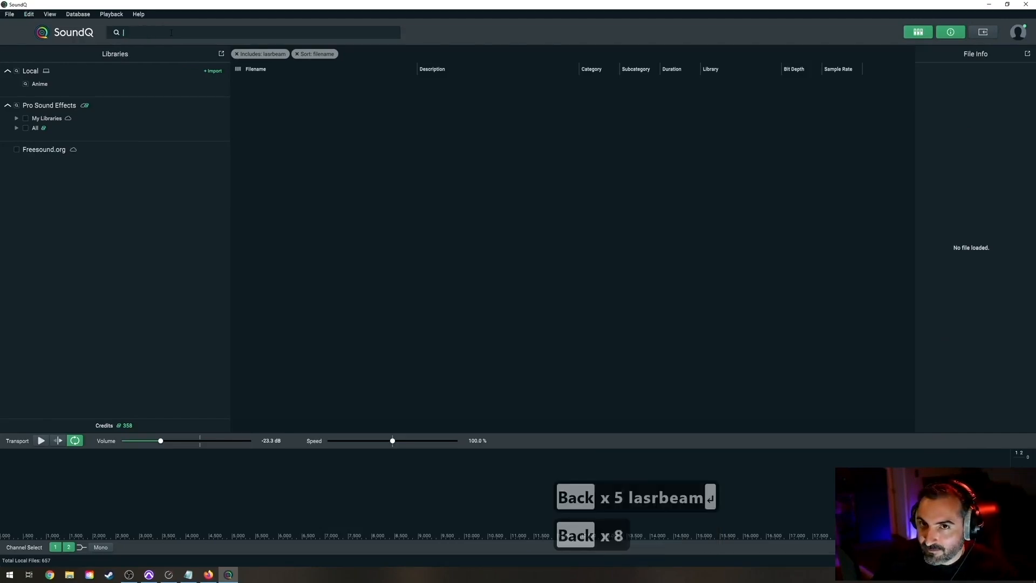
pyautogui.write('LASR')
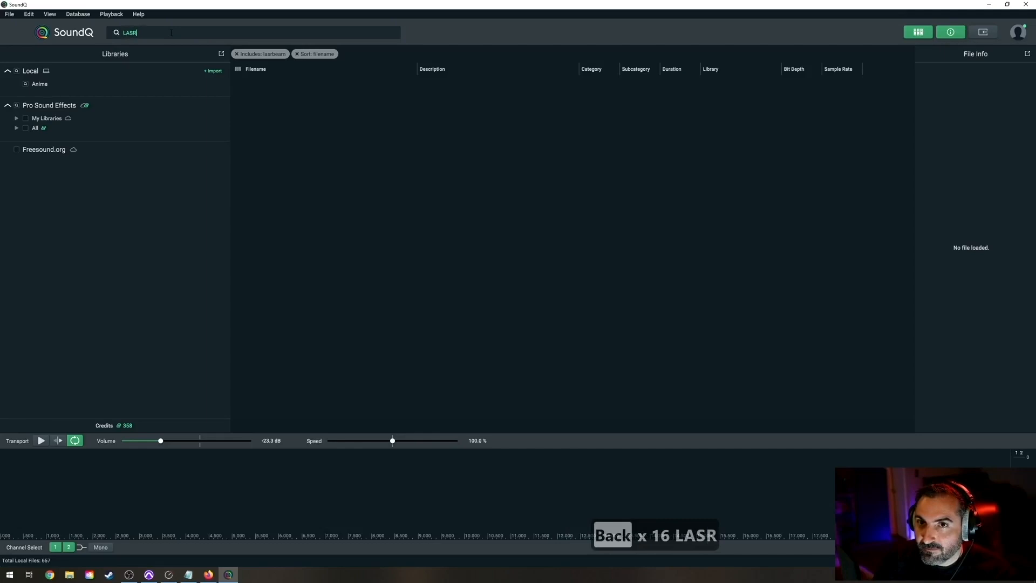
pyautogui.press('Return')
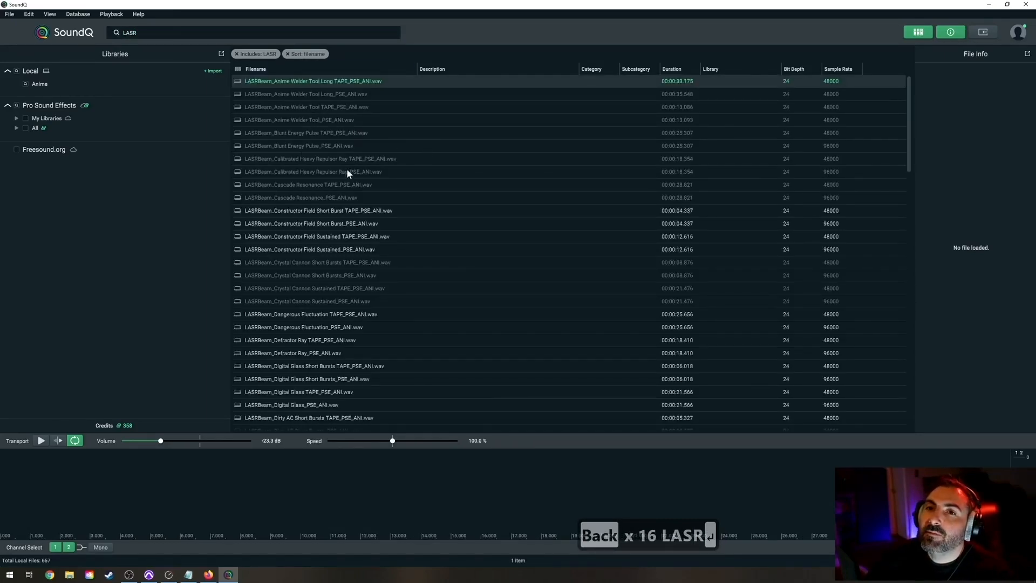
# Look through the laser files and narrow the search to "LASR sus".
pyautogui.scroll(-5, 366, 192)
pyautogui.scroll(5, 343, 193)
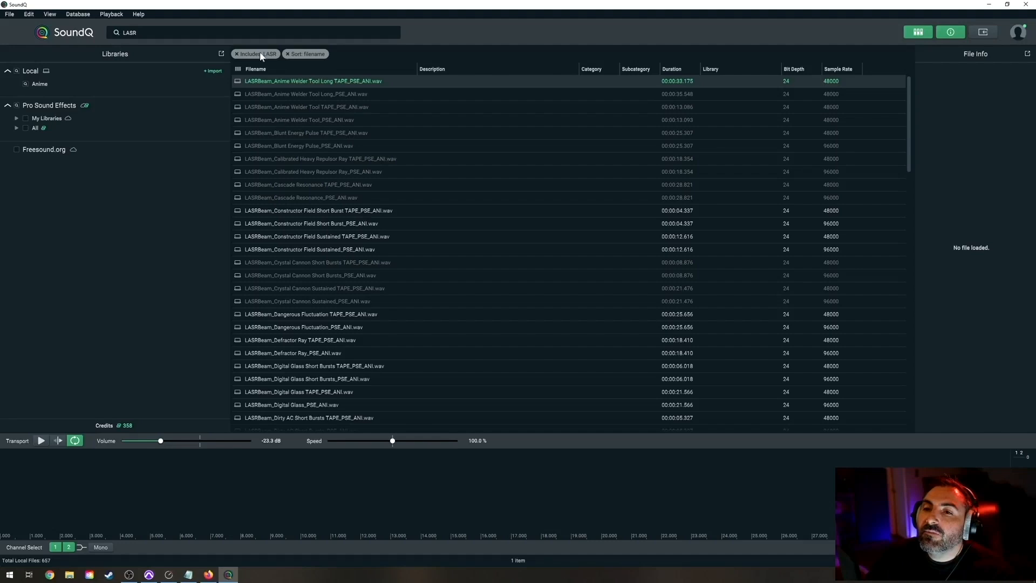
pyautogui.click(176, 33)
pyautogui.write('sus')
pyautogui.press('Return')
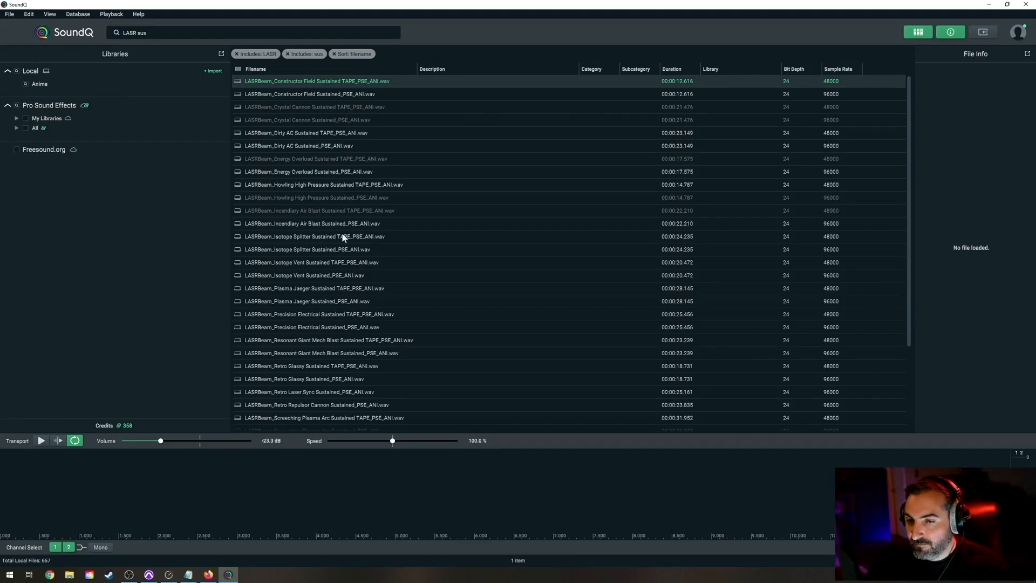
# Audition the sustained laser beam files from Constructor Field through Incendiary Air Blast in both TAPE and full-quality versions.
pyautogui.click(290, 94)
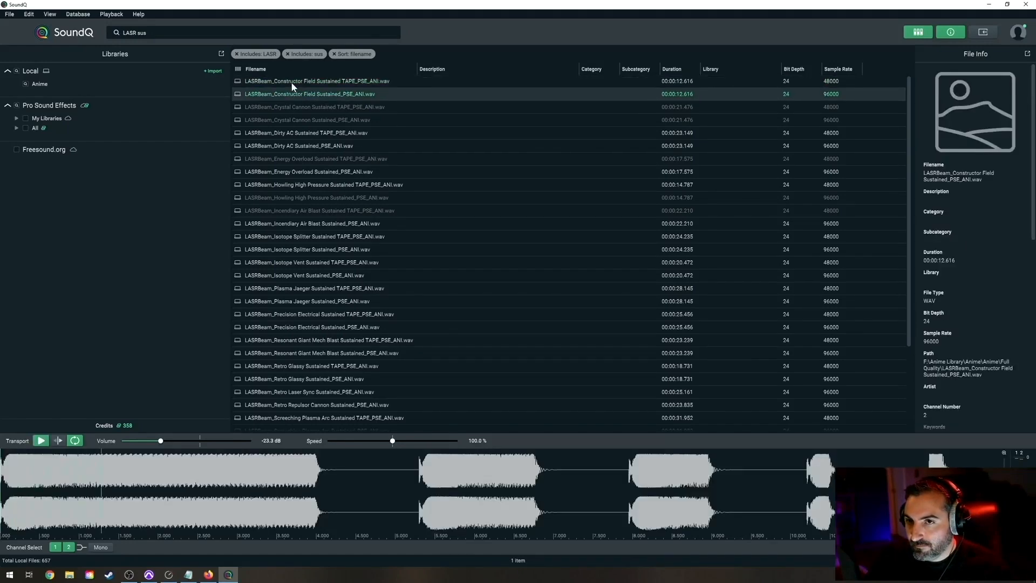
pyautogui.click(297, 83)
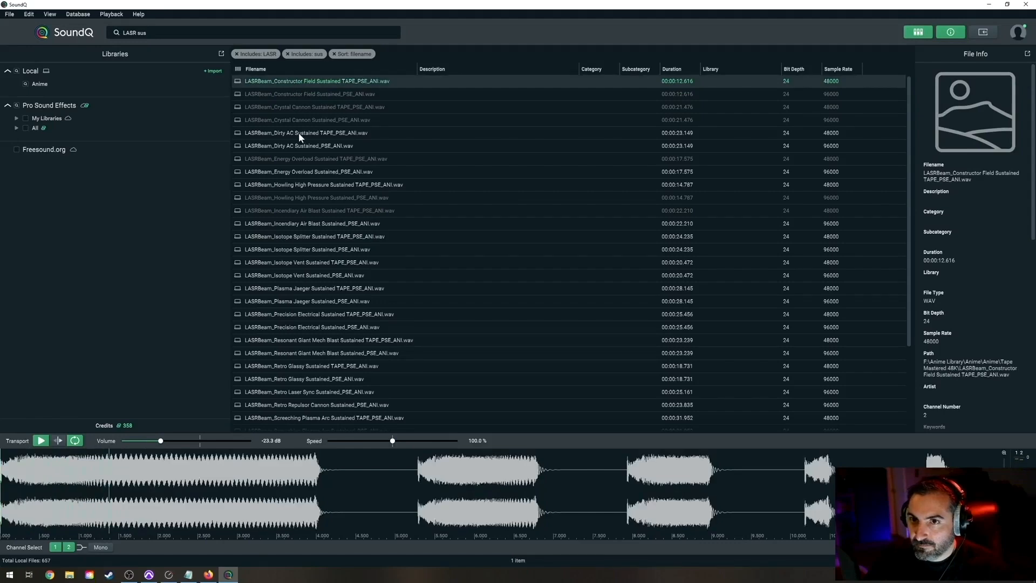
pyautogui.click(299, 132)
pyautogui.click(303, 107)
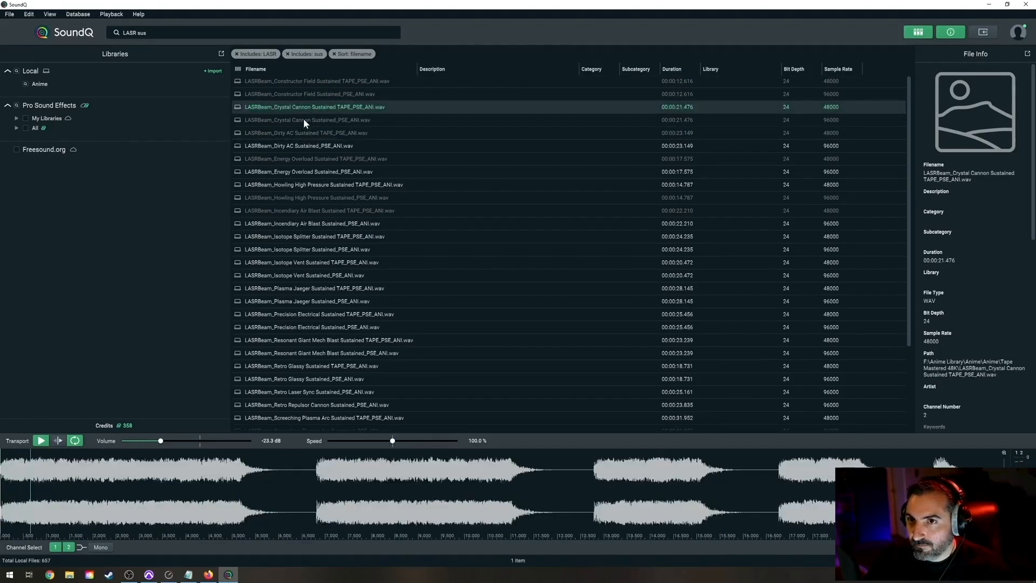
pyautogui.click(303, 118)
pyautogui.click(298, 149)
pyautogui.click(306, 159)
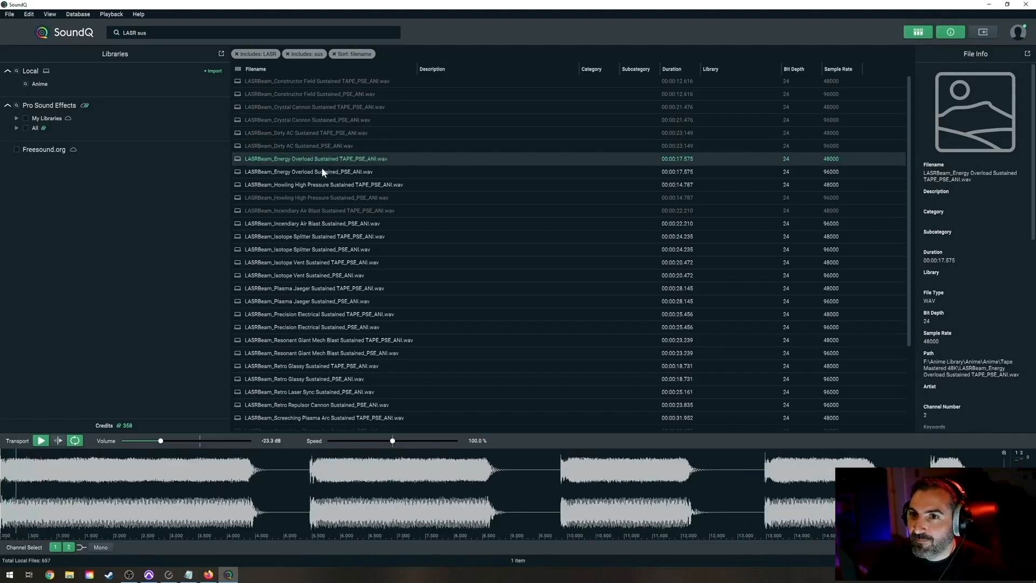
pyautogui.click(303, 172)
pyautogui.click(327, 185)
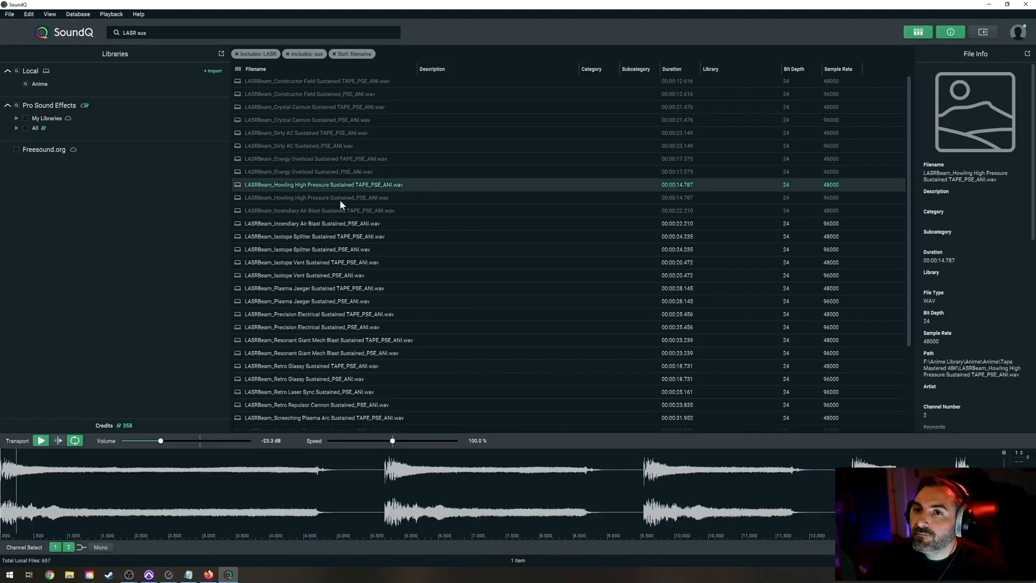
pyautogui.click(305, 199)
pyautogui.click(311, 213)
pyautogui.click(313, 223)
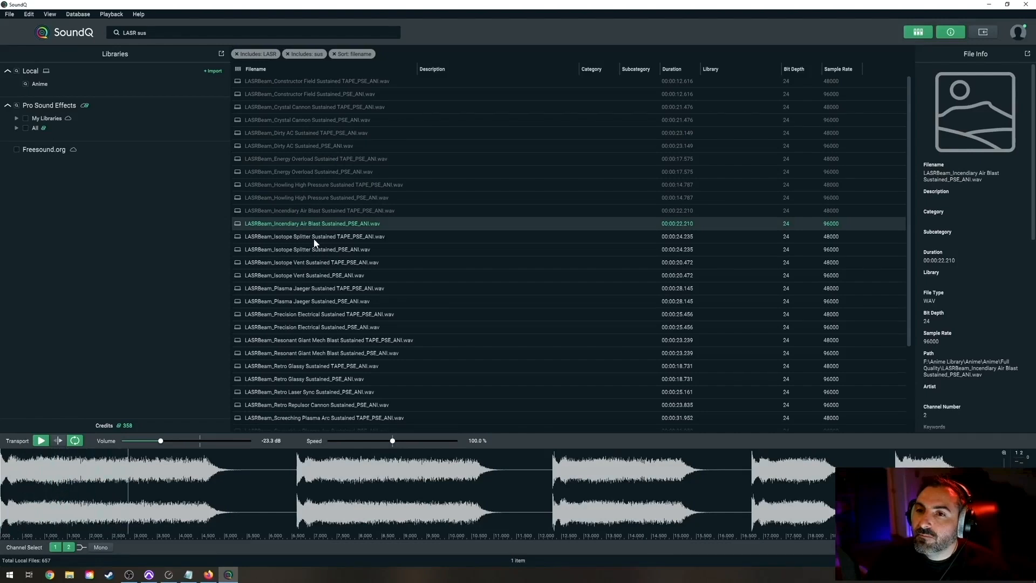
# Audition the second burst of LASRBeam_Incendiary Air Blast Sustained_PSE_ANI.wav, mark its range from just before the attack, and send it to bFX 3 in Pro Tools.
pyautogui.press('space')
pyautogui.click(293, 476)
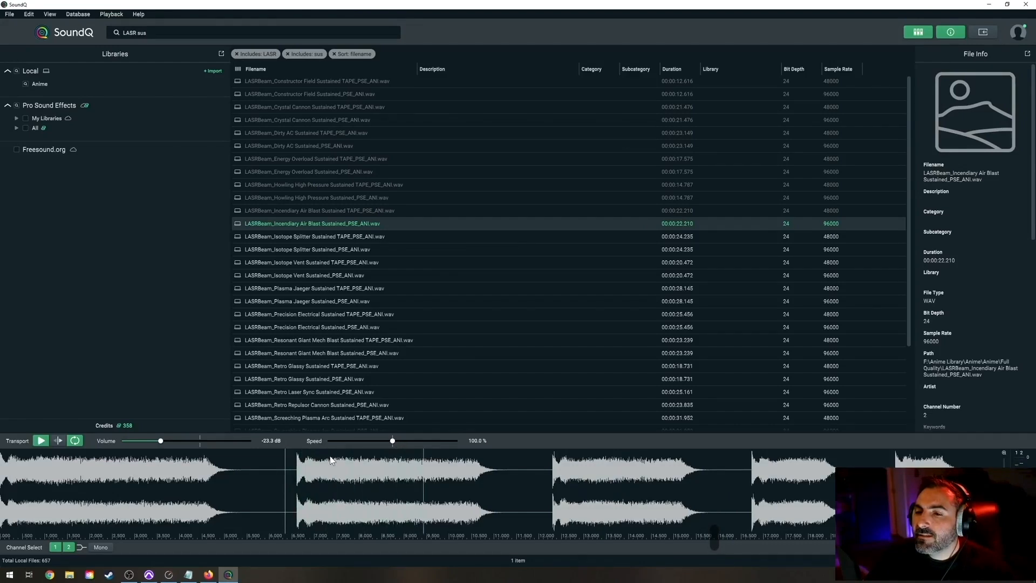
pyautogui.press('space')
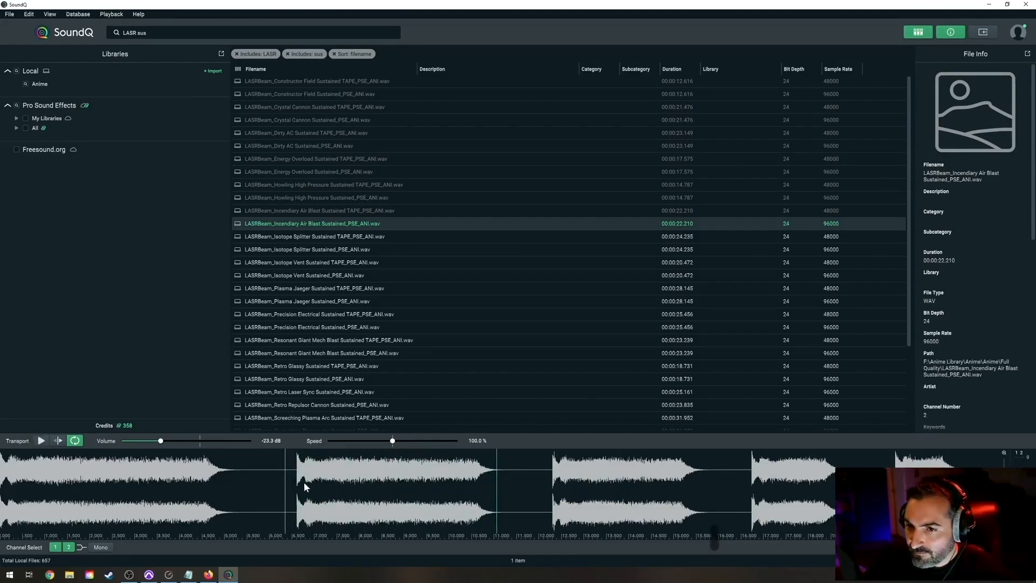
pyautogui.moveTo(291, 476); pyautogui.dragTo(549, 476)
pyautogui.press('s')
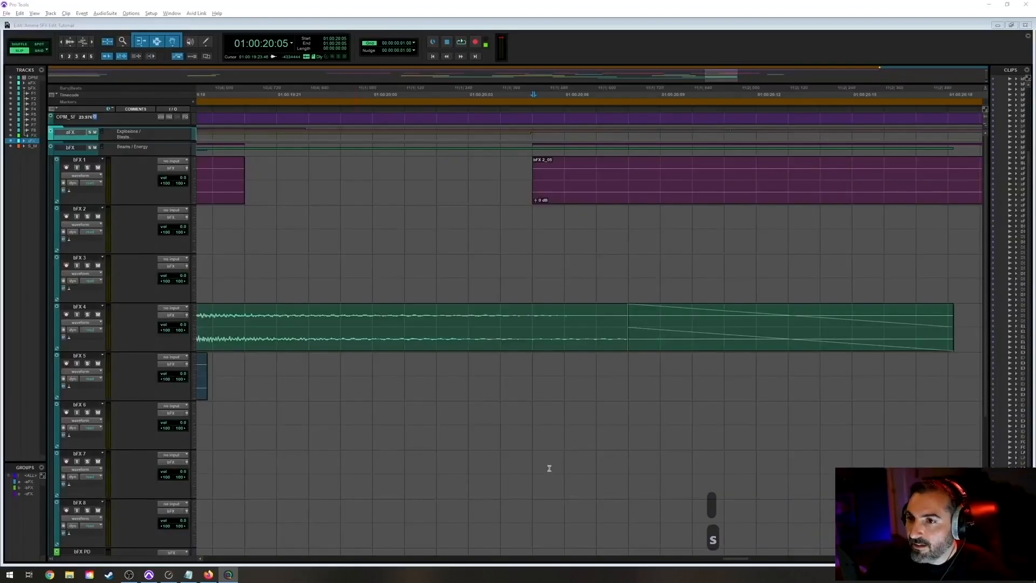
# Shift the Incendiary Air Blast clip on bFX 3 so its attack meets the start of the bFX 2_05 cue, and fade in its head.
pyautogui.moveTo(692, 290); pyautogui.dragTo(583, 287)
pyautogui.press('d')
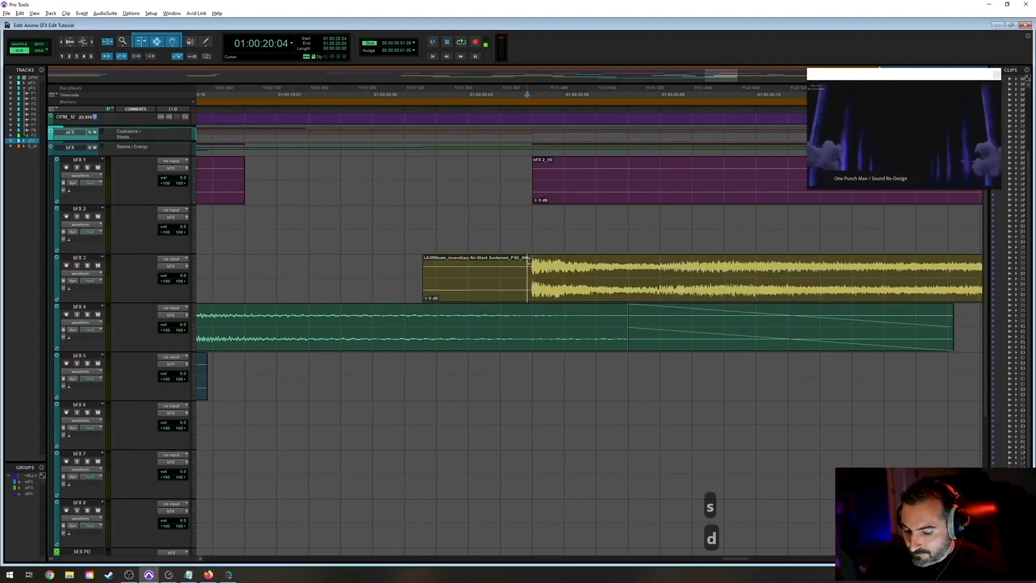
# Play back the Incendiary Air Blast clip against the picture from 01:00:19:14.
pyautogui.press('r')
pyautogui.press('r')
pyautogui.press('r')
pyautogui.click(525, 265)
pyautogui.press('space')
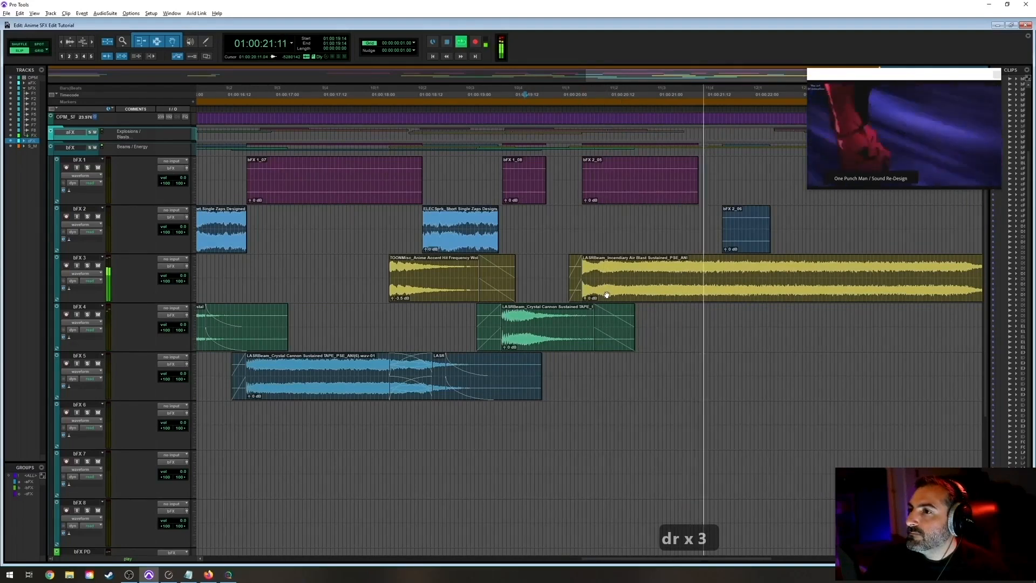
pyautogui.press('r')
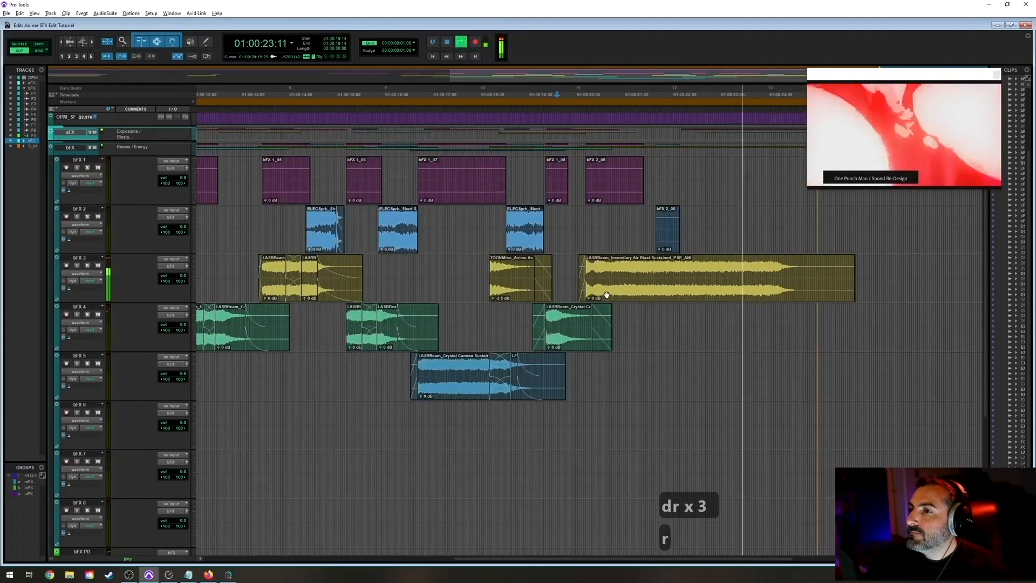
pyautogui.press('space')
# Nudge the Incendiary Air Blast clip on bFX 3 five frames earlier so it starts at 01:00:19:20.
pyautogui.press('t')
pyautogui.press('t')
pyautogui.press('t')
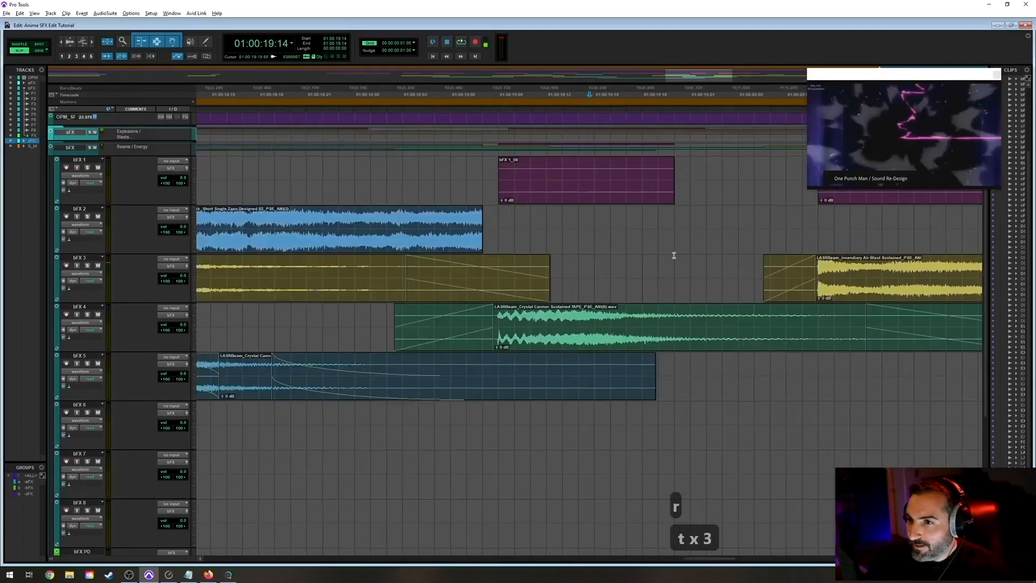
pyautogui.press('r')
pyautogui.press('t')
pyautogui.press('t')
pyautogui.press('r')
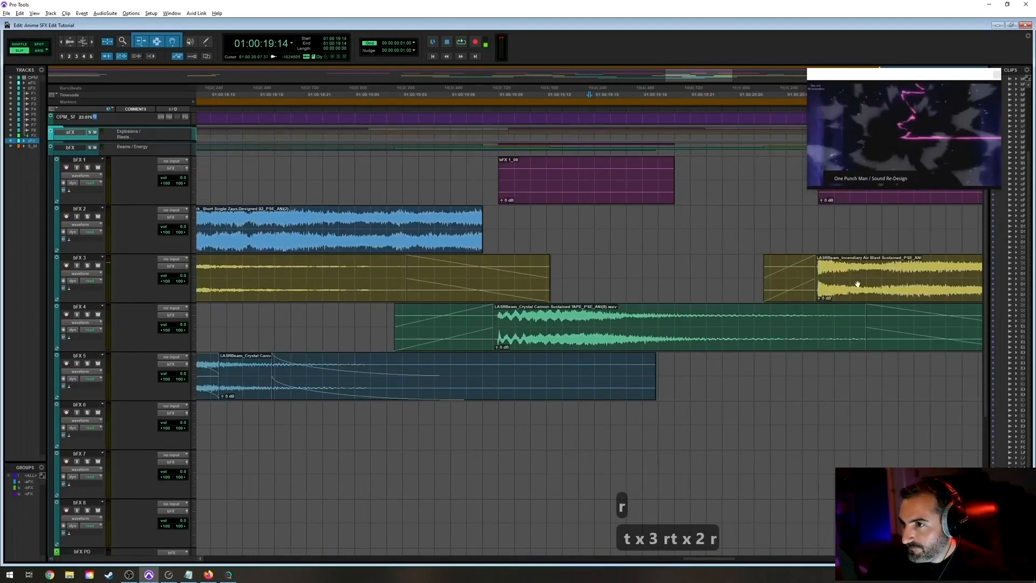
pyautogui.click(861, 287)
pyautogui.press('t')
pyautogui.press('t')
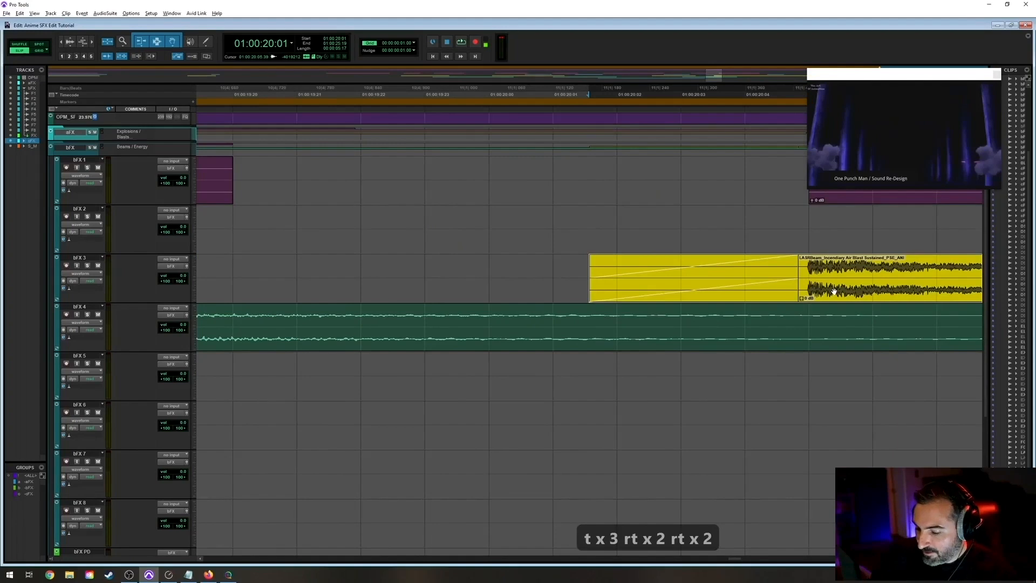
pyautogui.press(',')
pyautogui.press(',')
pyautogui.press(',')
pyautogui.press(',')
pyautogui.press('r')
pyautogui.press('r')
pyautogui.press('r')
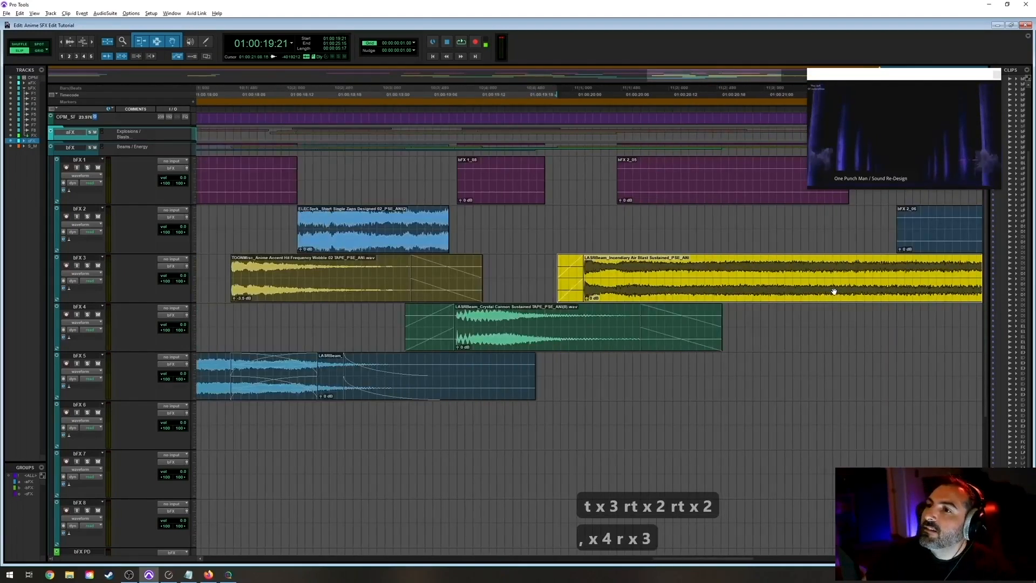
pyautogui.press(',')
pyautogui.press(',')
pyautogui.press('.')
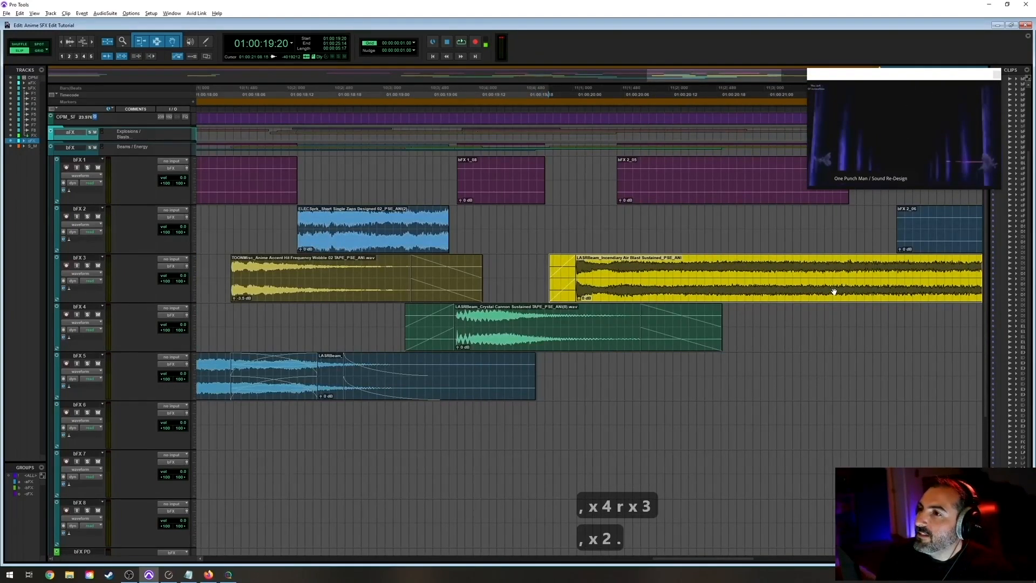
# Play the sequence from 01:00:18:18 to check the Incendiary Air Blast clip's new timing against the picture.
pyautogui.press('r')
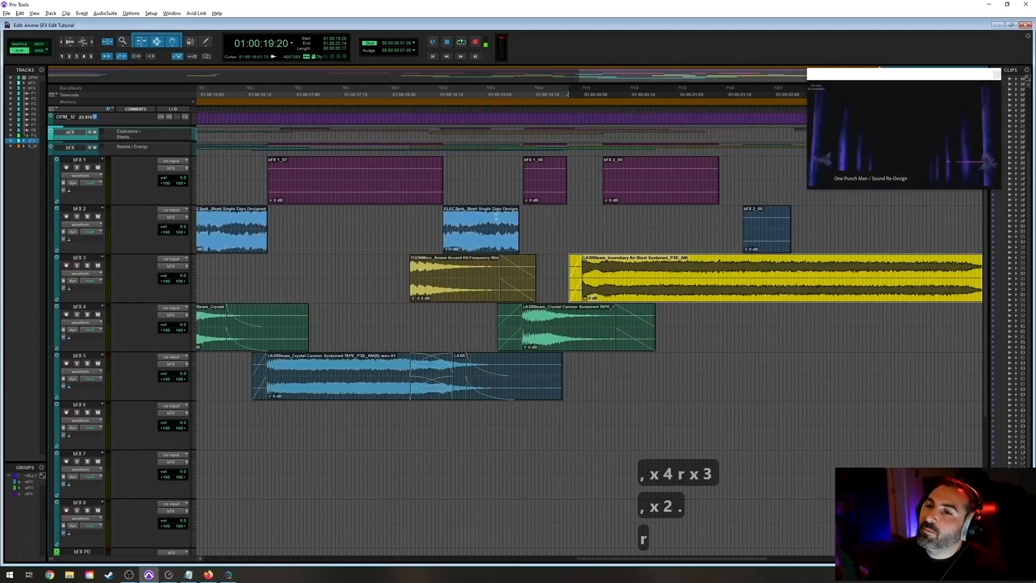
pyautogui.click(478, 184)
pyautogui.press('space')
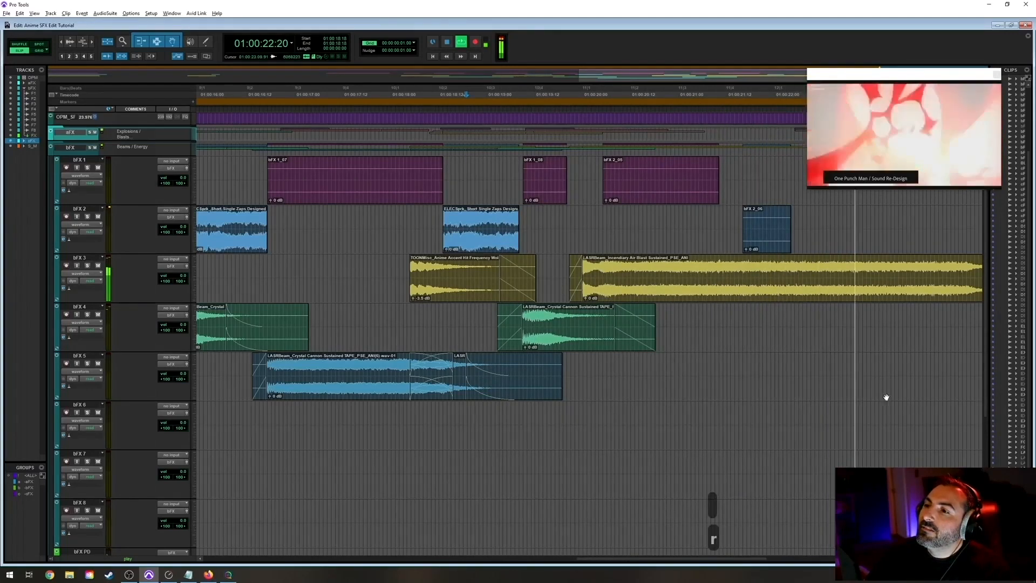
# Play the Incendiary Air Blast clip on bFX 3 from 01:00:20:14 to judge its sustained section against the picture.
pyautogui.press('r')
pyautogui.press('space')
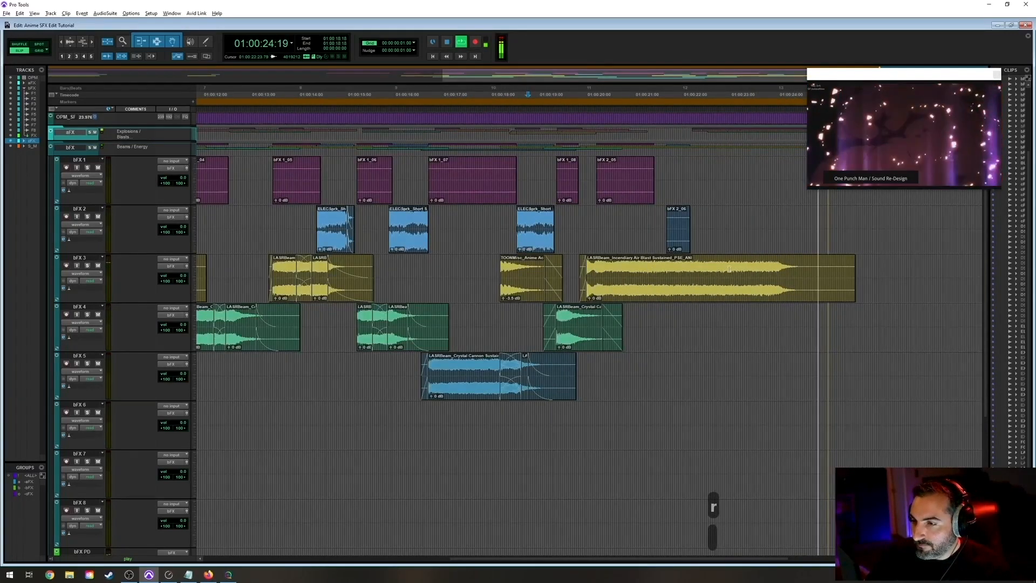
pyautogui.moveTo(640, 267); pyautogui.dragTo(753, 267)
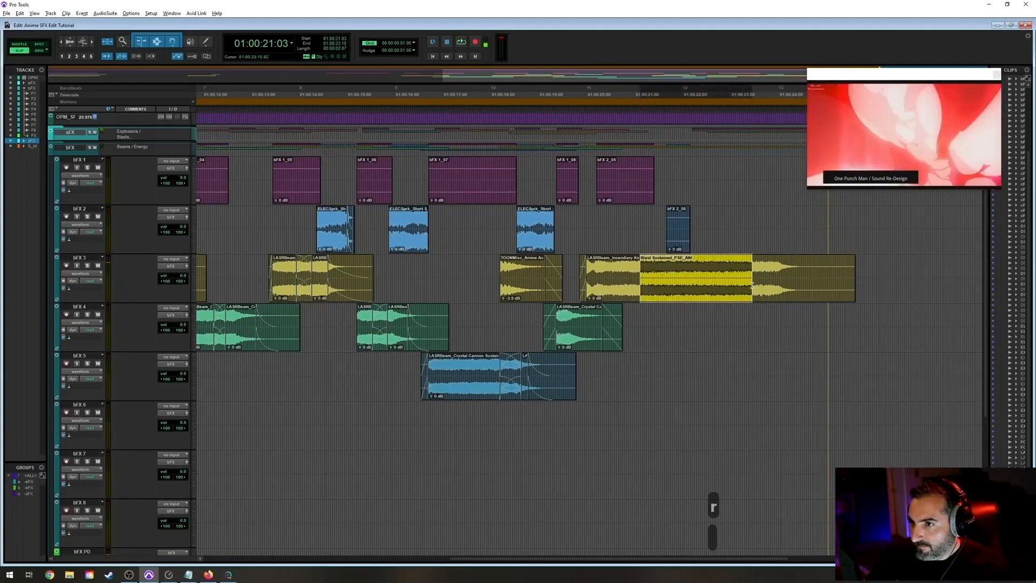
pyautogui.click(615, 267)
pyautogui.press('space')
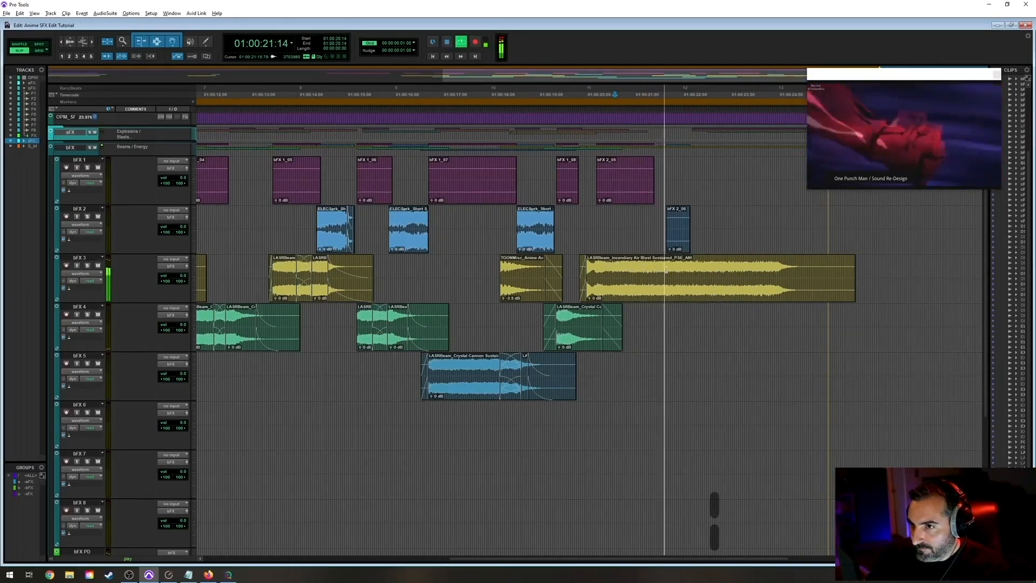
# Try shortening the Incendiary Air Blast clip by removing its sustain from 01:00:22:04, then shifting the tail earlier and crossfading the two pieces.
pyautogui.moveTo(691, 278); pyautogui.dragTo(761, 277)
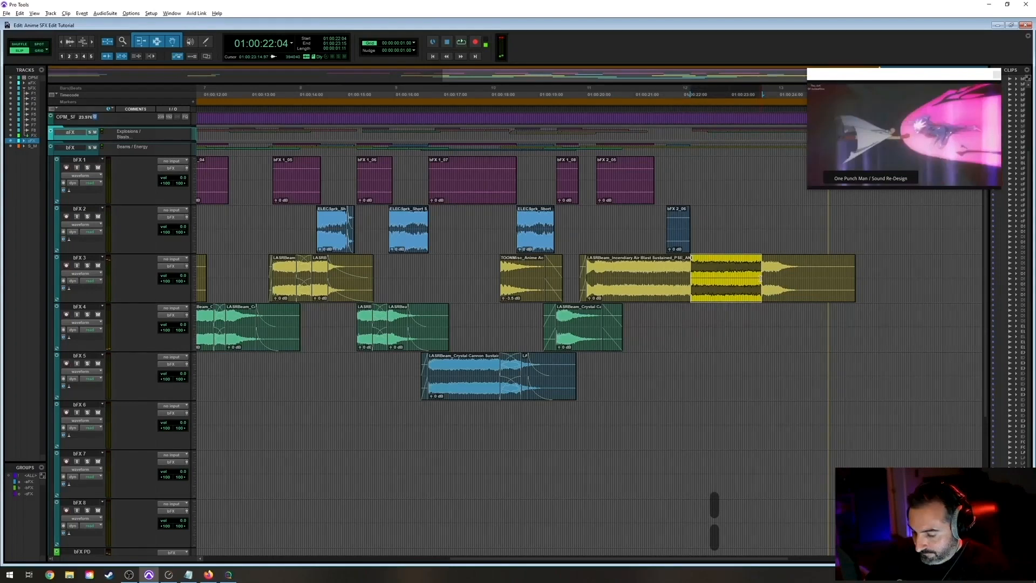
pyautogui.press('Delete')
pyautogui.moveTo(802, 283); pyautogui.dragTo(676, 298)
# Play the sequence from 01:00:19:17 to check the crossfaded Incendiary Air Blast ending against the picture.
pyautogui.click(574, 260)
pyautogui.press('t')
pyautogui.press('t')
pyautogui.press('space')
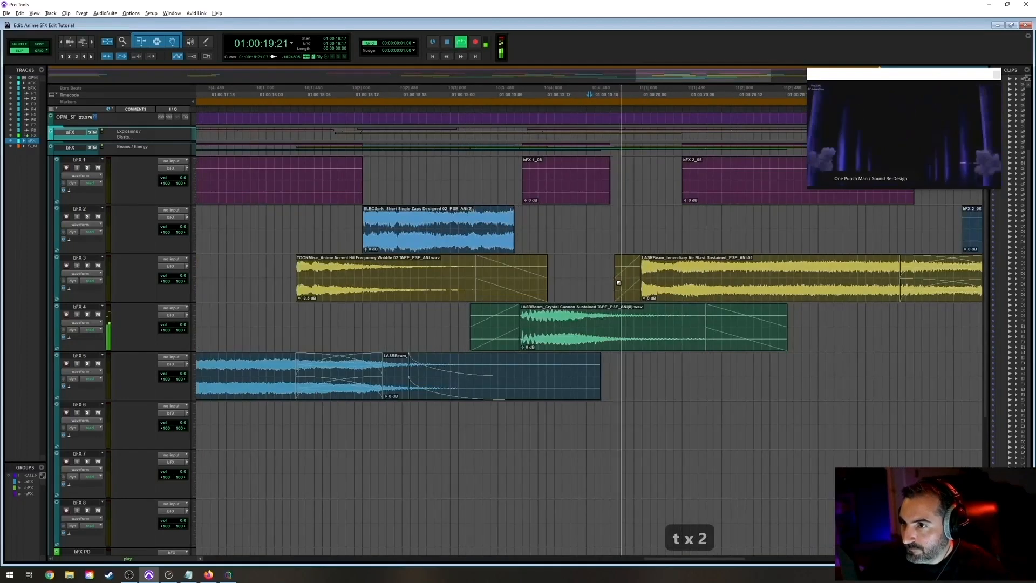
pyautogui.press('r')
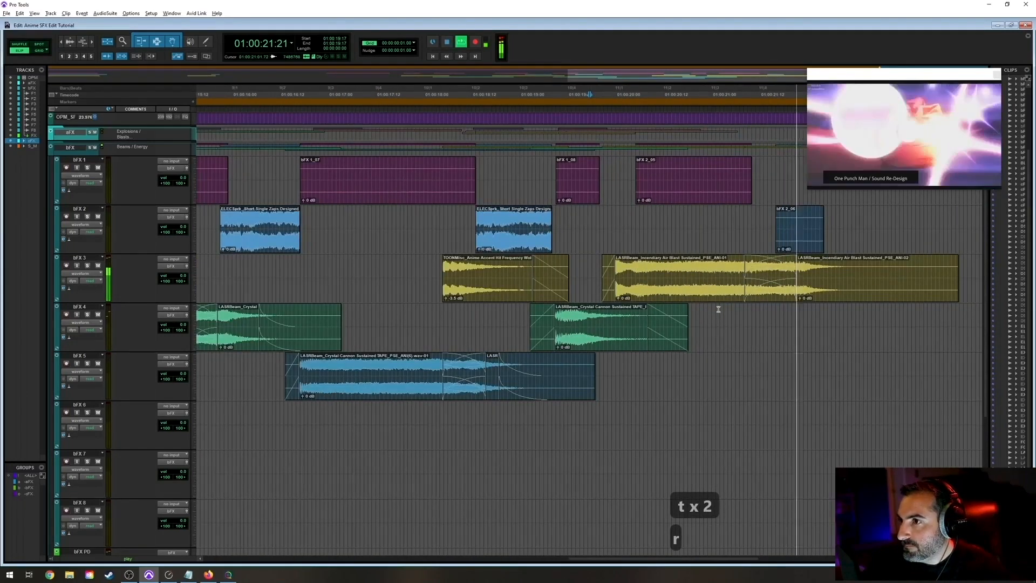
pyautogui.press('space')
# Remove the crossfade and tail piece on bFX 3, extend the Incendiary Air Blast clip to about 01:00:22:05, and fade out its end.
pyautogui.click(775, 294)
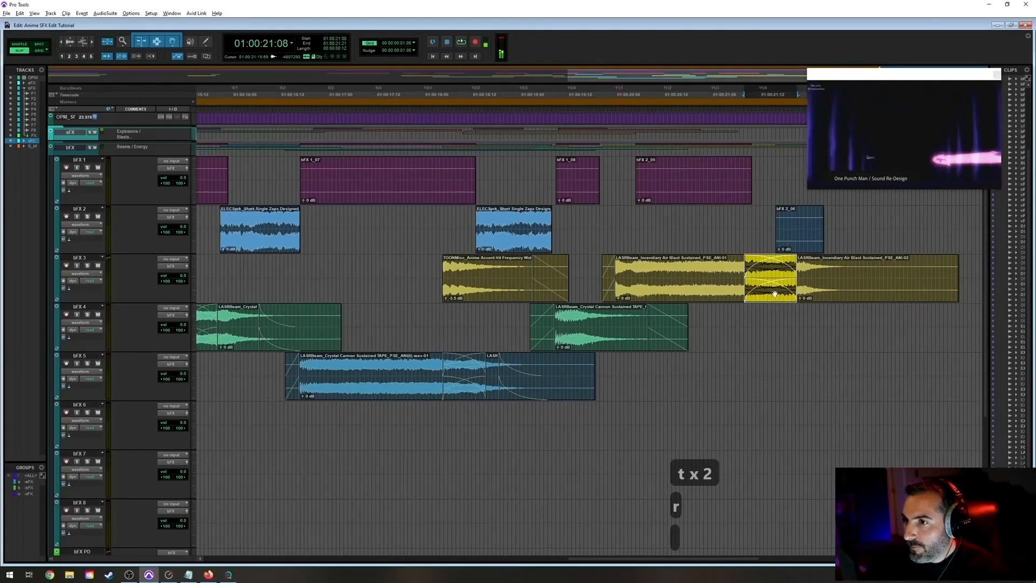
pyautogui.press('Delete')
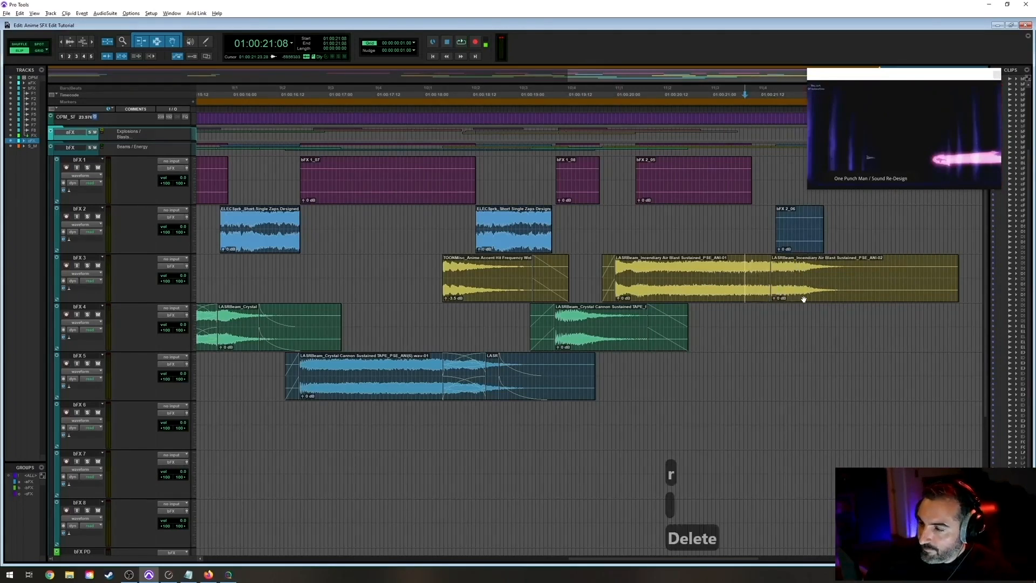
pyautogui.click(803, 298)
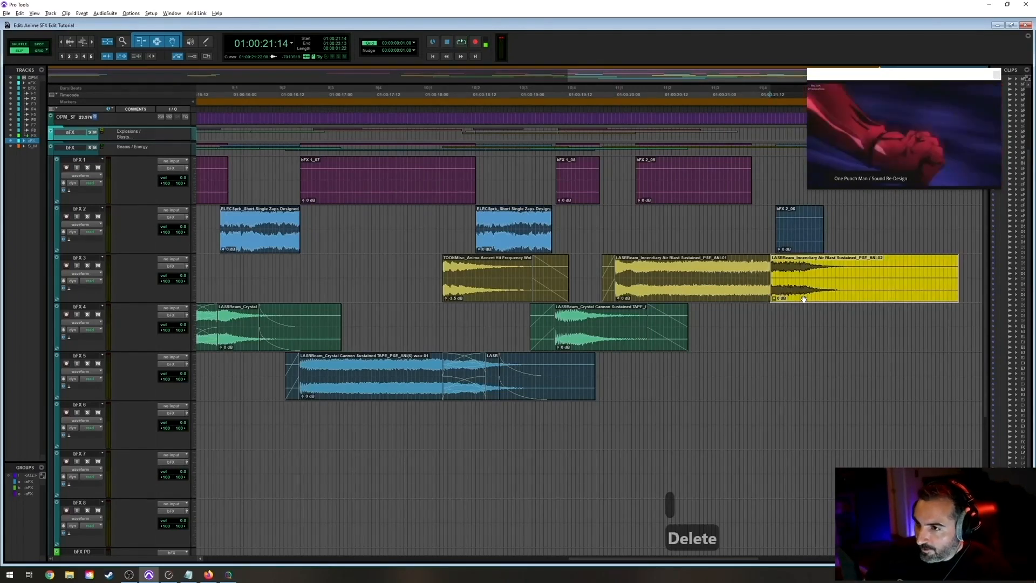
pyautogui.press('Delete')
pyautogui.moveTo(765, 281); pyautogui.dragTo(828, 263)
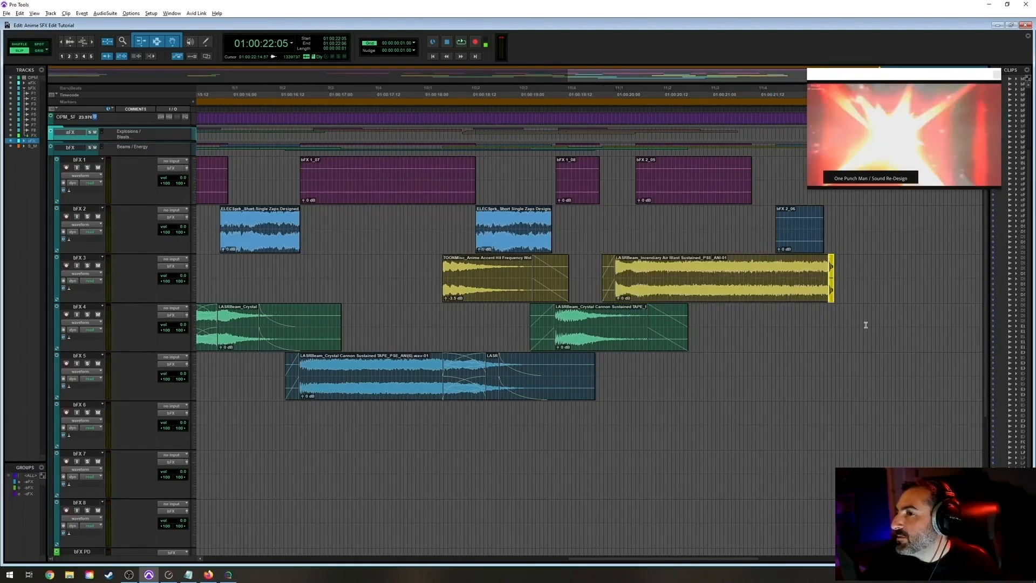
# Play the sequence from 01:00:19:14 to check the Incendiary Air Blast clip's abrupt ending against the explosion picture.
pyautogui.press('t')
pyautogui.press('t')
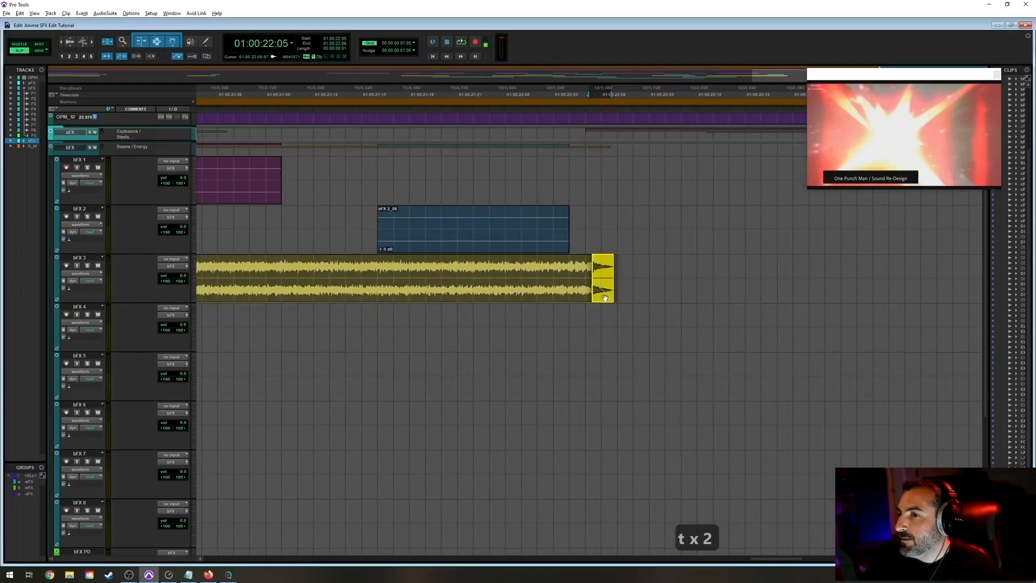
pyautogui.press('r')
pyautogui.press('r')
pyautogui.press('r')
pyautogui.press('r')
pyautogui.click(588, 277)
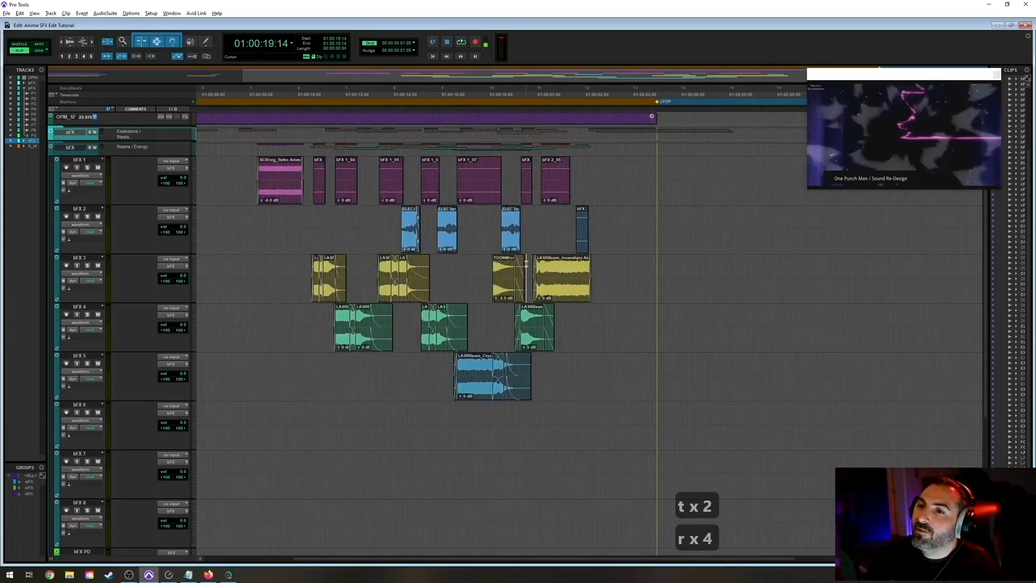
pyautogui.press('t')
pyautogui.press('t')
pyautogui.press('space')
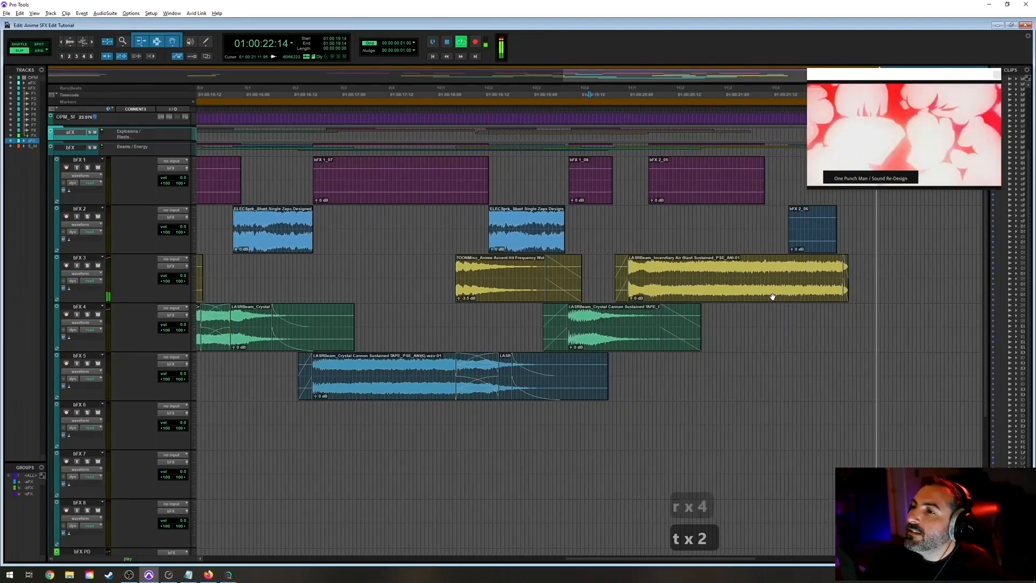
pyautogui.press('r')
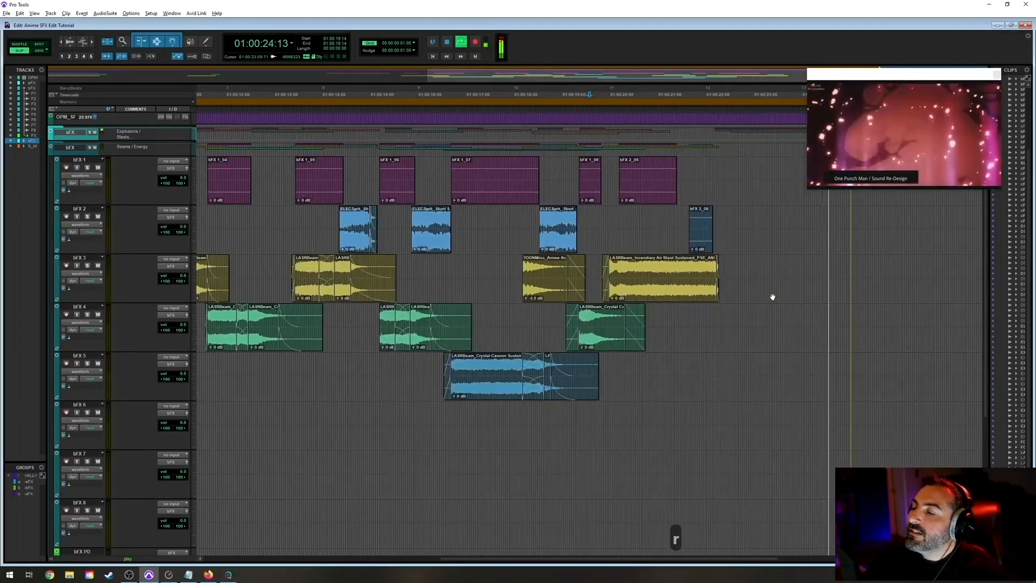
pyautogui.press('space')
# Place the edit cursor at 01:00:18:00 and save the session.
pyautogui.click(513, 219)
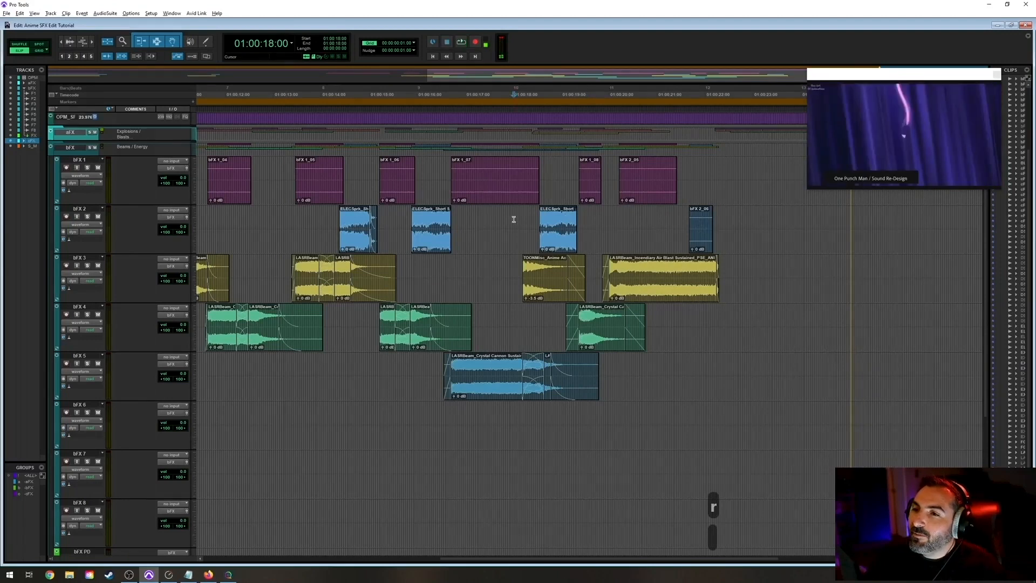
pyautogui.hotkey('ctrl', 's')
pyautogui.press('t')
pyautogui.press('t')
pyautogui.press('r')
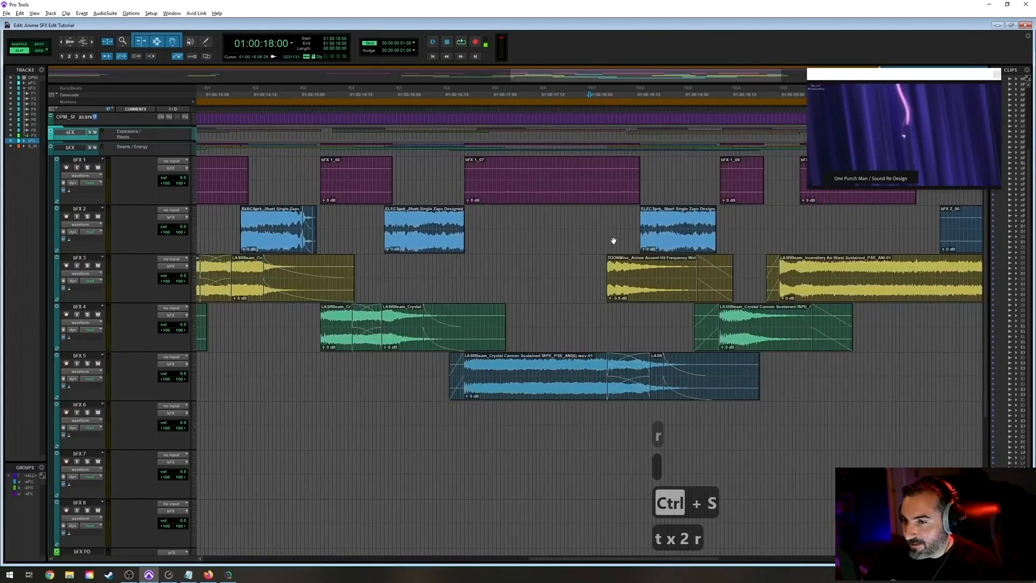
# Play the sequence from 01:00:18:04 through the end of the clip to review the beam sounds against the picture.
pyautogui.moveTo(910, 75); pyautogui.dragTo(788, 112)
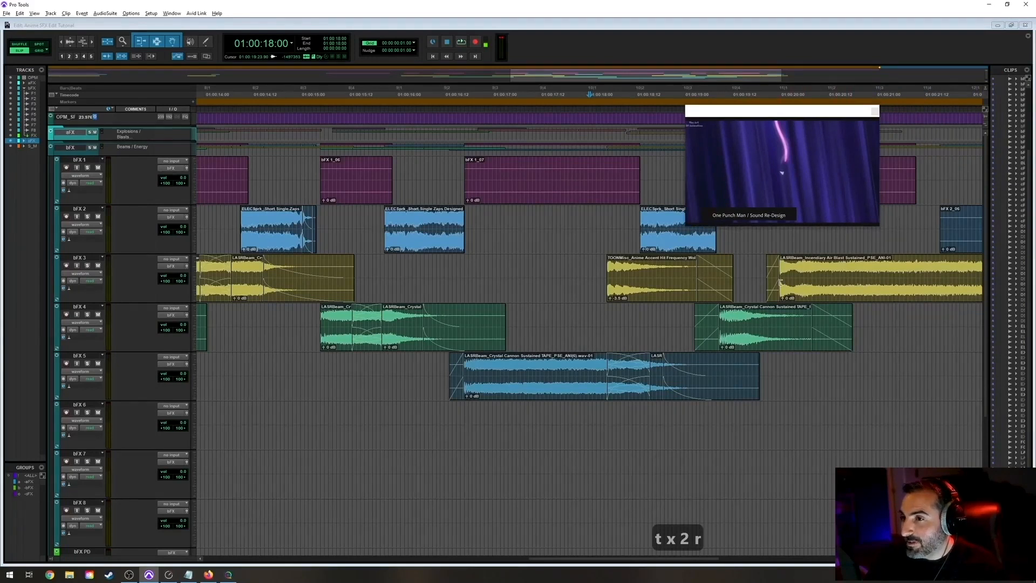
pyautogui.moveTo(784, 113); pyautogui.dragTo(902, 75)
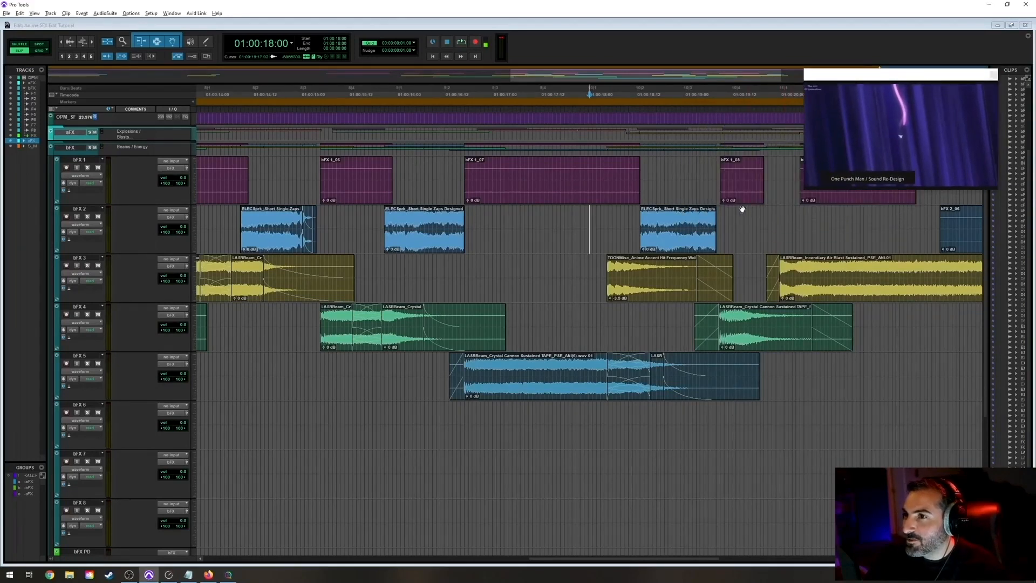
pyautogui.click(609, 223)
pyautogui.press('space')
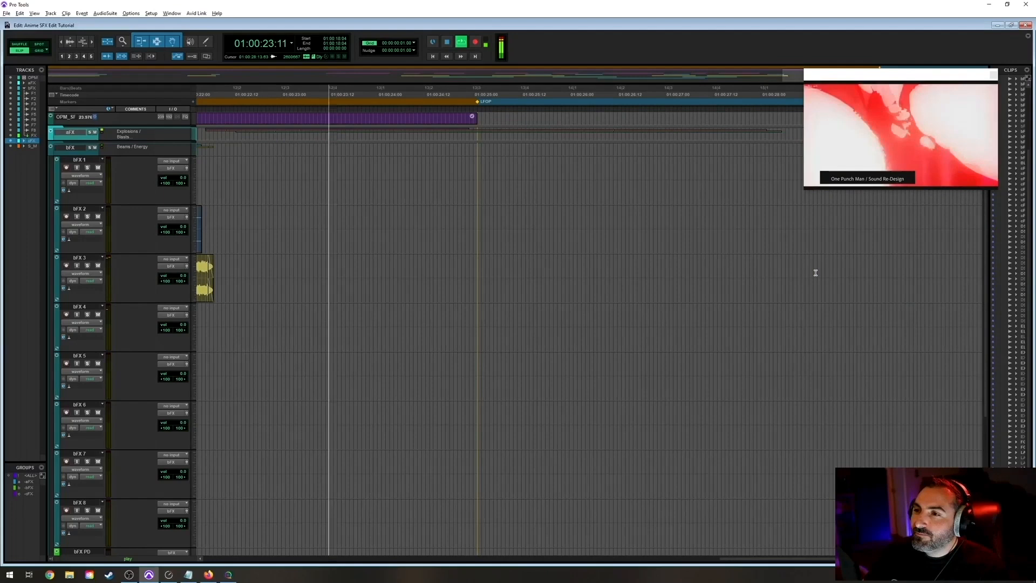
pyautogui.press('r')
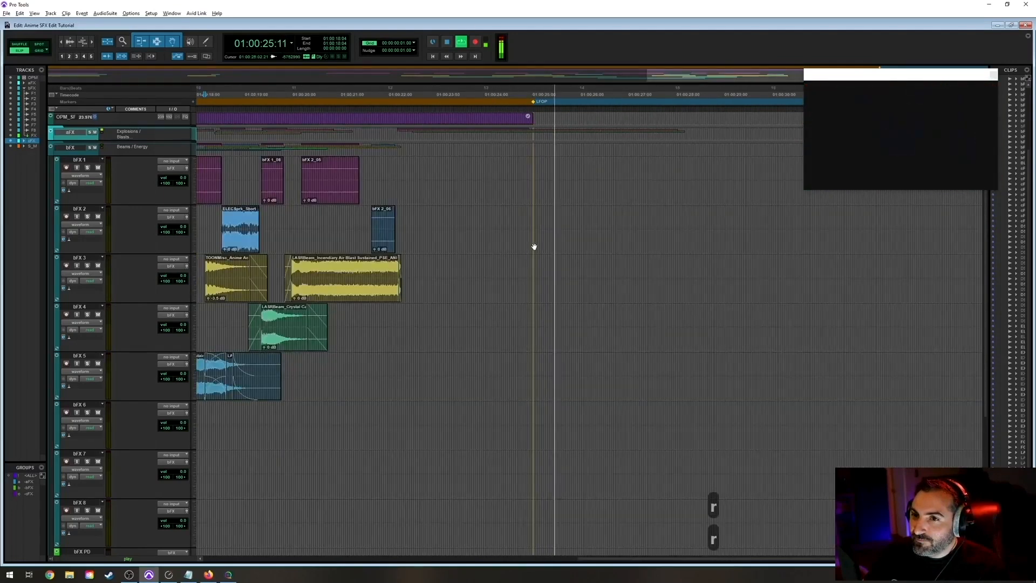
pyautogui.press('r')
pyautogui.press('space')
# Examine the picture frames at the start of the bFX 2_06 cue, from 01:00:21:16 to 01:00:21:17.
pyautogui.press('t')
pyautogui.press('t')
pyautogui.press('t')
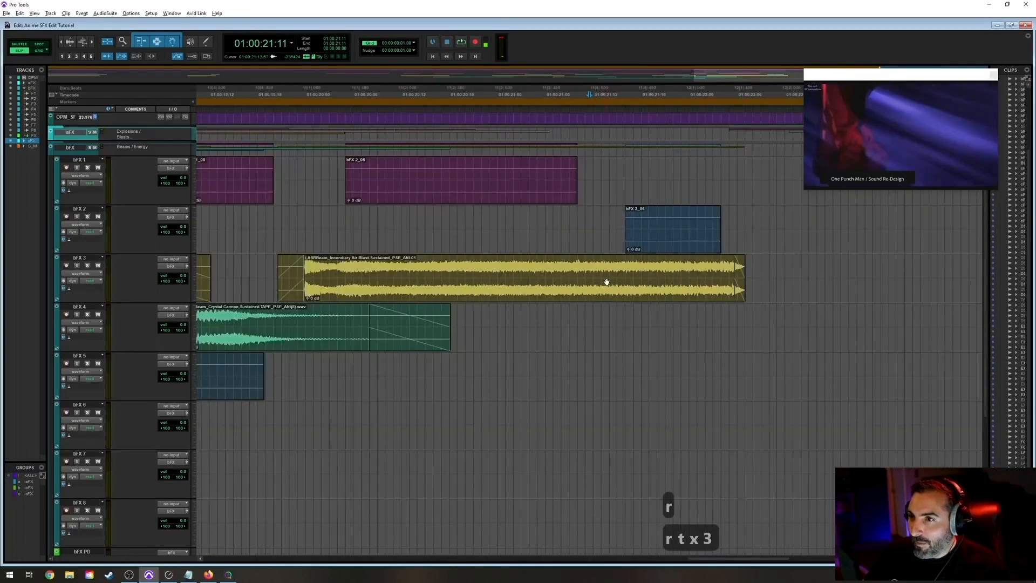
pyautogui.click(688, 247)
pyautogui.press('r')
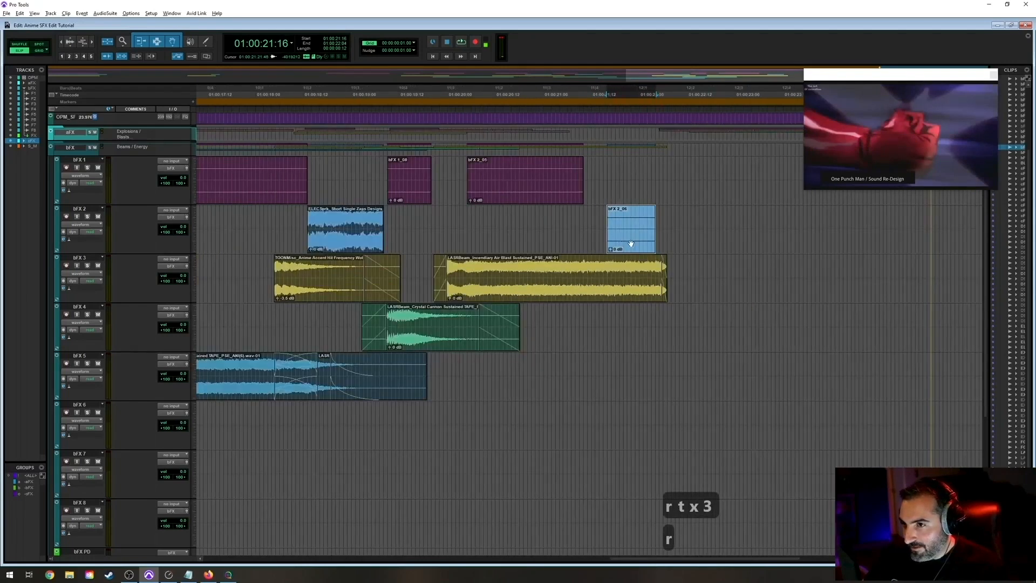
pyautogui.press('t')
pyautogui.press('t')
pyautogui.moveTo(602, 233)
pyautogui.mouseDown()
pyautogui.moveTo(601, 219)
pyautogui.moveTo(615, 216)
pyautogui.moveTo(600, 217)
pyautogui.moveTo(610, 220)
pyautogui.mouseUp()
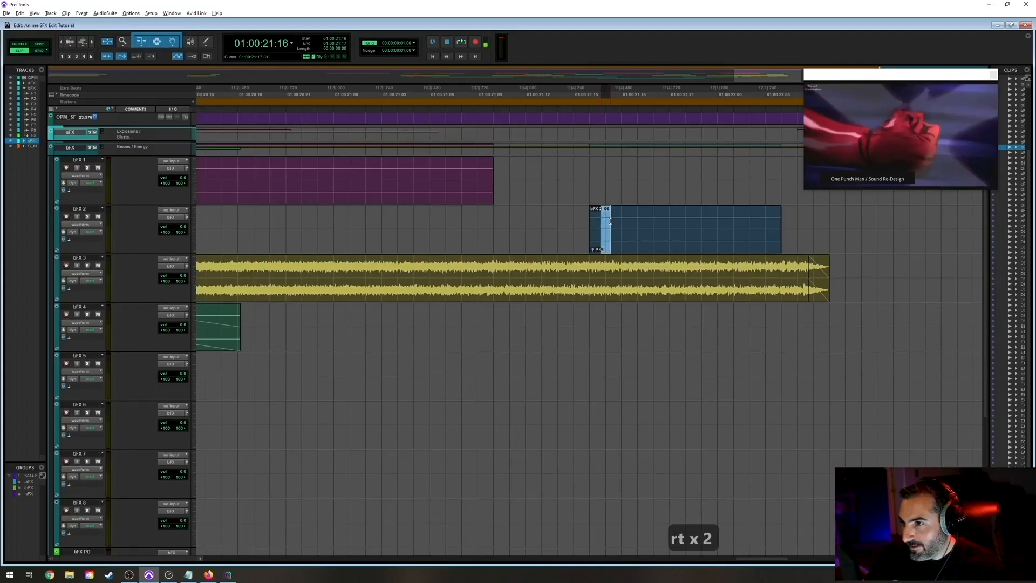
pyautogui.click(610, 220)
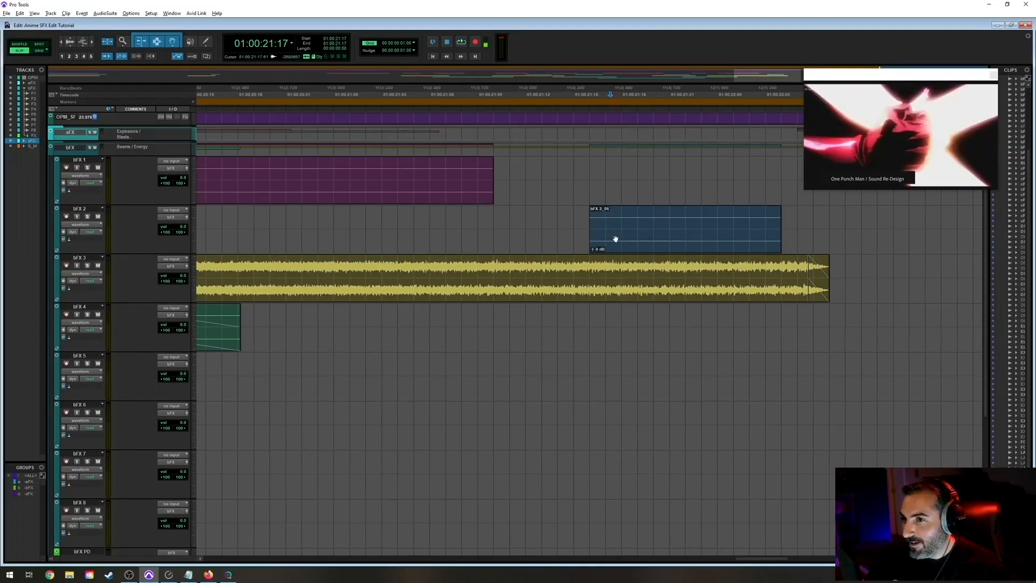
# Select the whole bFX 2_06 cue clip on bFX 2 and save the session.
pyautogui.click(616, 247)
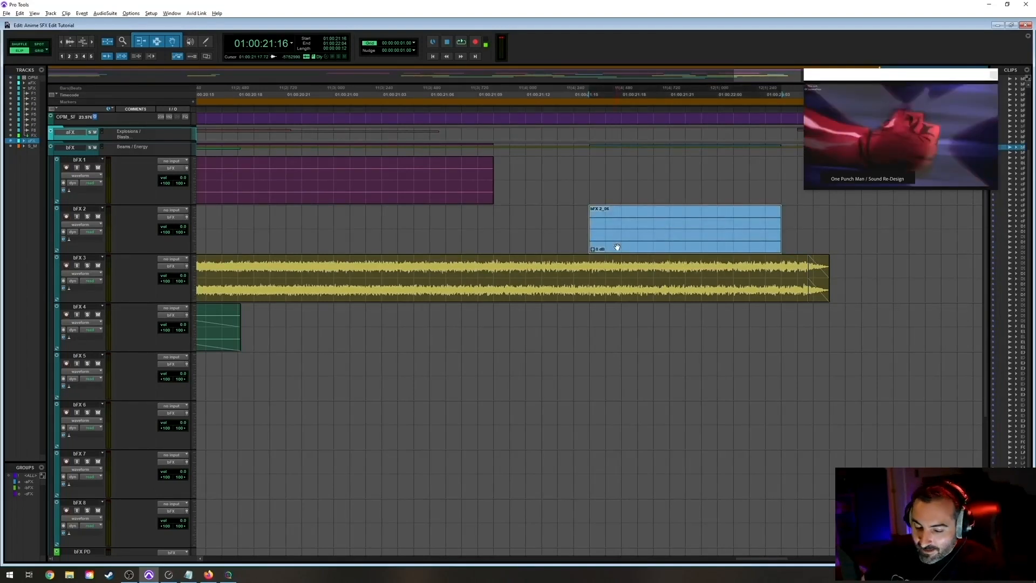
pyautogui.hotkey('ctrl', 's')
pyautogui.press('r')
pyautogui.press('r')
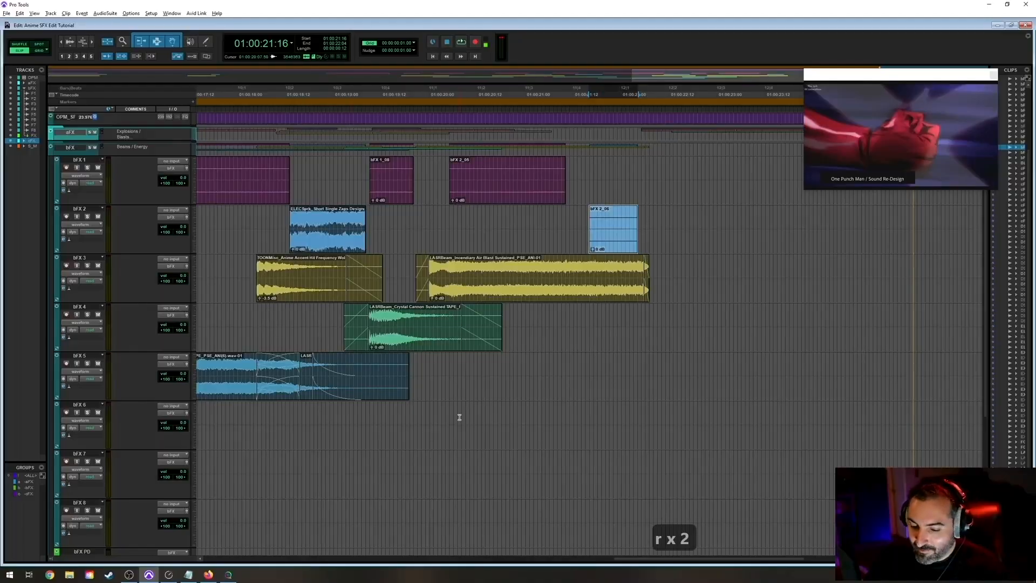
# Switch to SoundQ and search the sound library for "light".
pyautogui.hotkey('alt', 'Tab')
pyautogui.hotkey('ctrl', 'f')
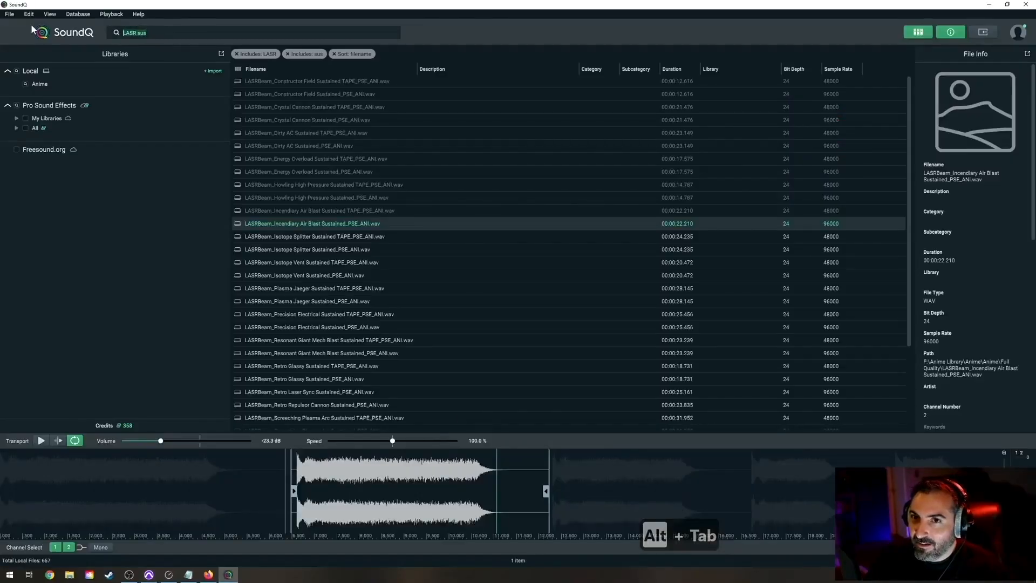
pyautogui.write('light')
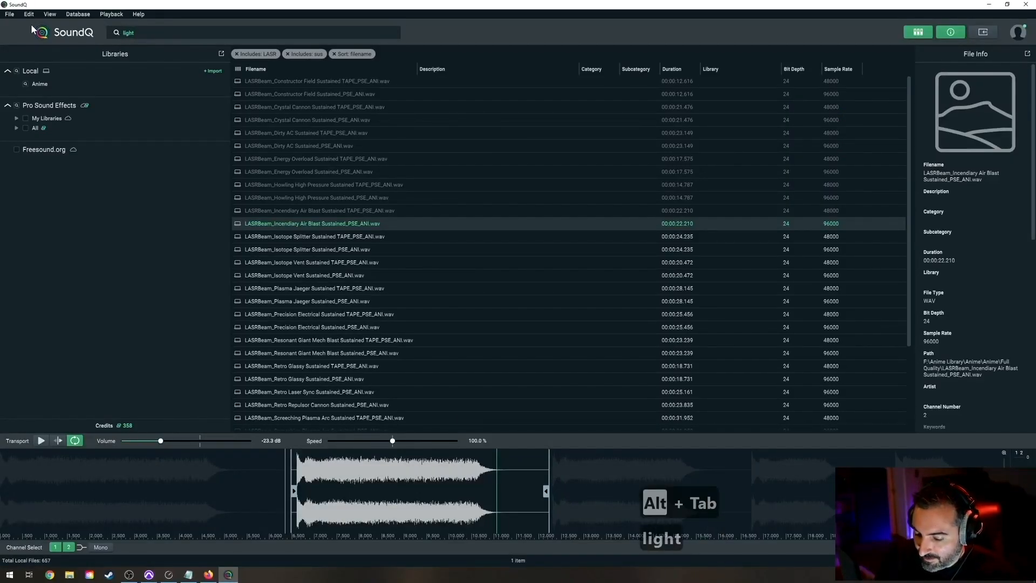
pyautogui.press('Return')
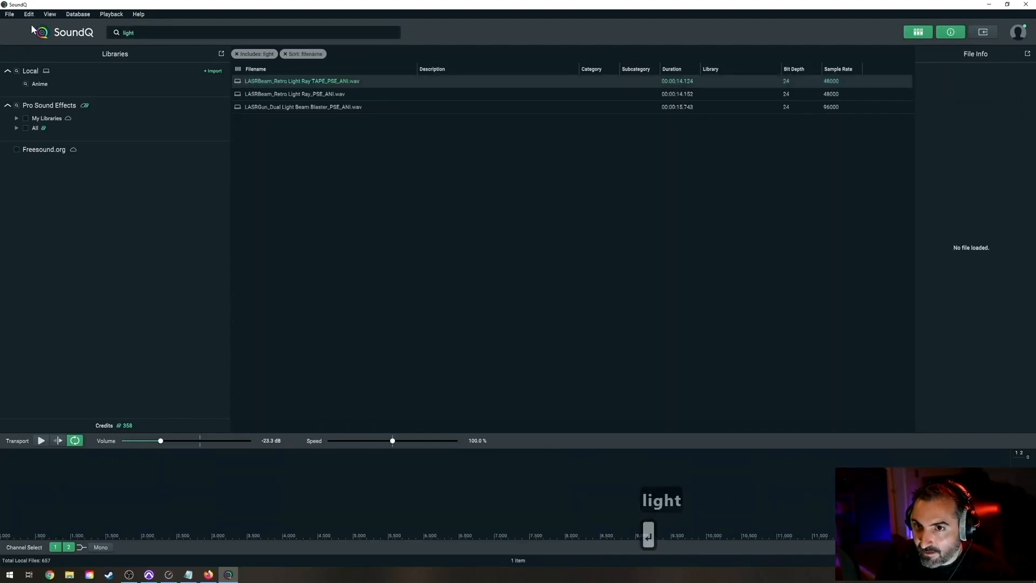
# Audition the Retro Light Ray, Retro Light Ray TAPE and Dual Light Beam Blaster sounds, ending on LASRBeam_Retro Light Ray_PSE_ANI.wav.
pyautogui.click(263, 94)
pyautogui.click(280, 81)
pyautogui.click(278, 106)
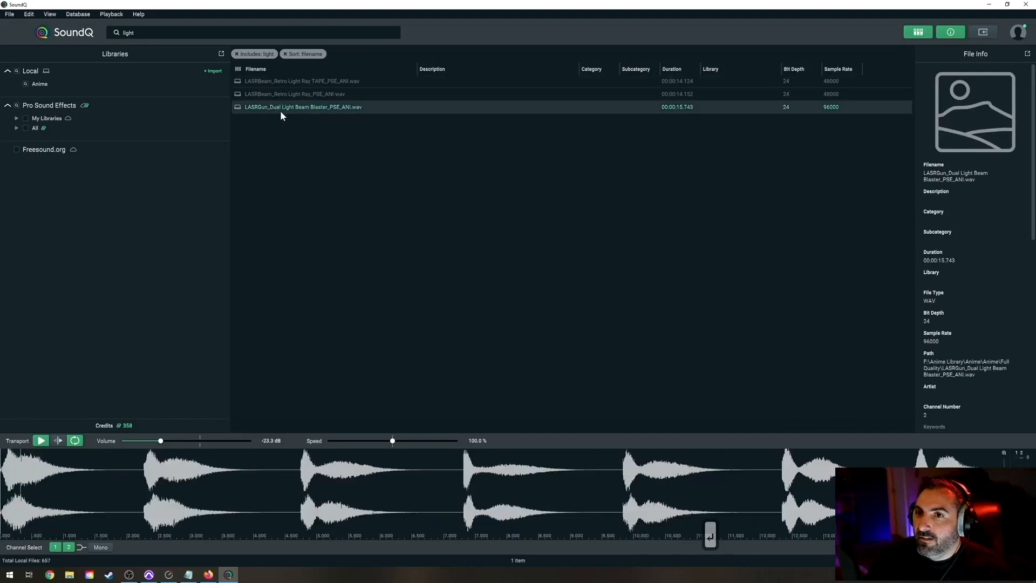
pyautogui.click(278, 94)
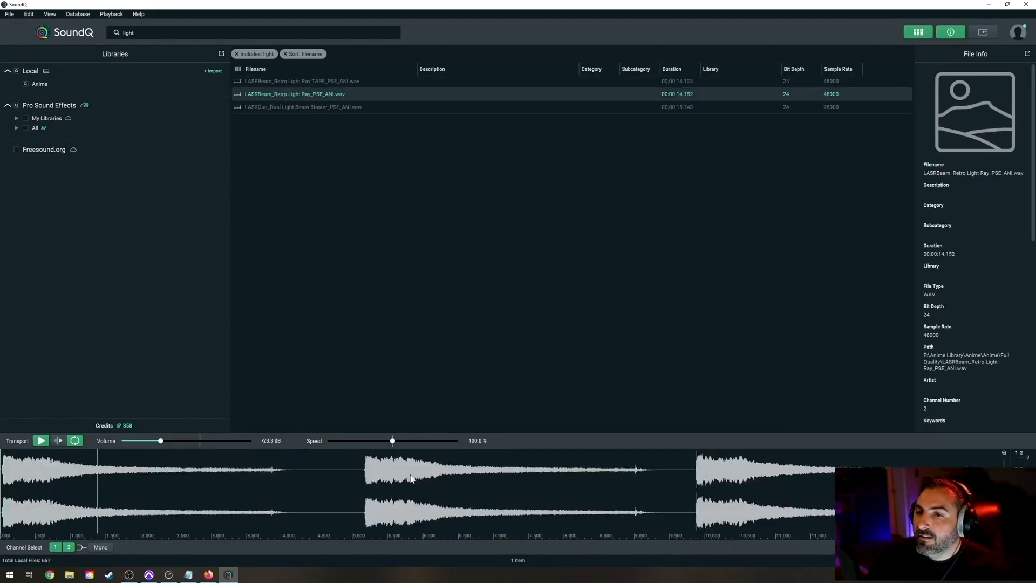
pyautogui.press('space')
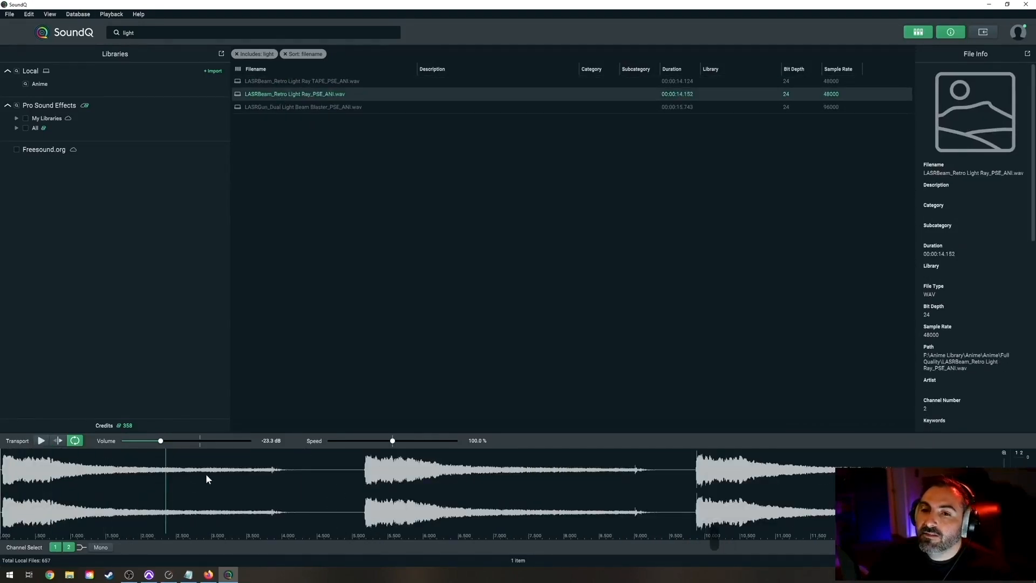
# Try placing the first sound of LASRBeam_Retro Light Ray_PSE_ANI.wav over the bFX 2_06 cue in Pro Tools, and undo the placement.
pyautogui.moveTo(338, 467); pyautogui.dragTo(2, 497)
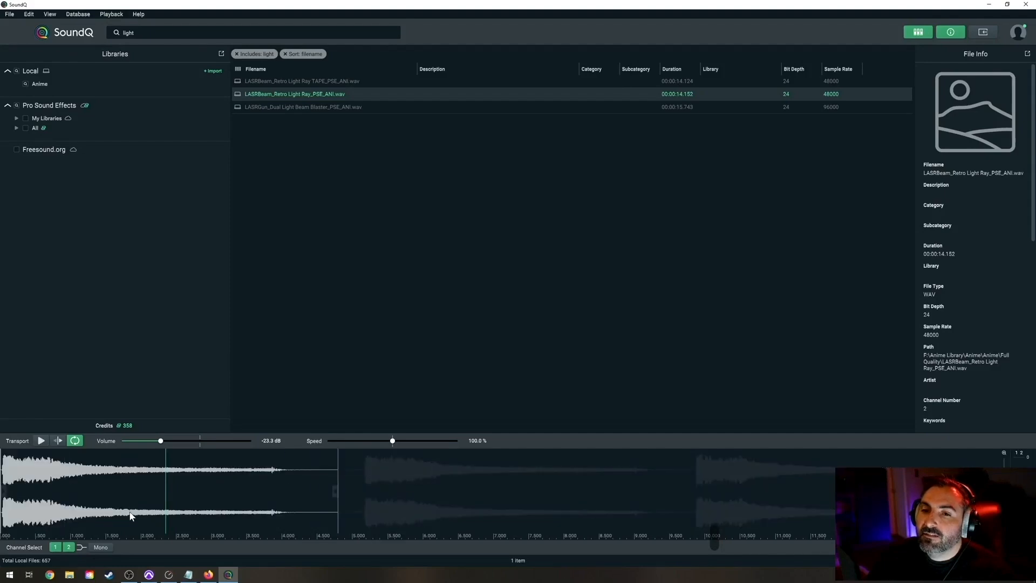
pyautogui.press('s')
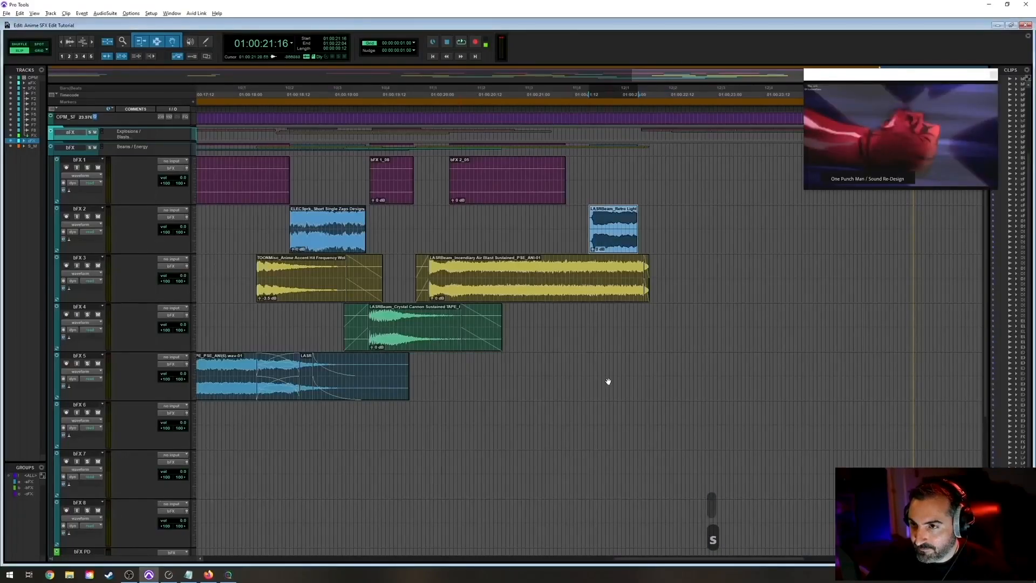
pyautogui.hotkey('ctrl', 'z')
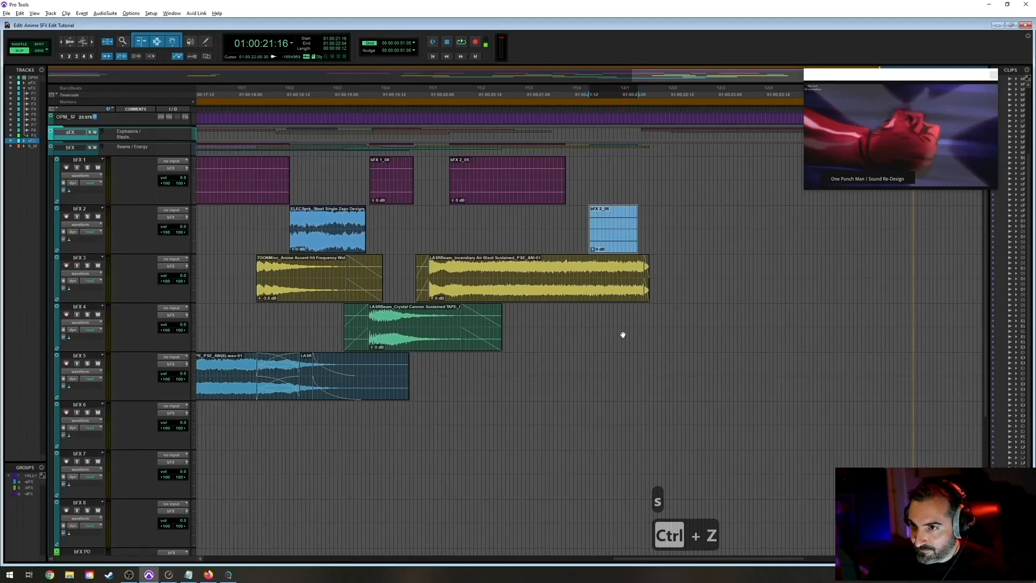
# Send the first LASRBeam_Retro Light Ray_PSE_ANI.wav sound from SoundQ to bFX 4 at the start of the bFX 2_06 cue, and play it.
pyautogui.click(592, 314)
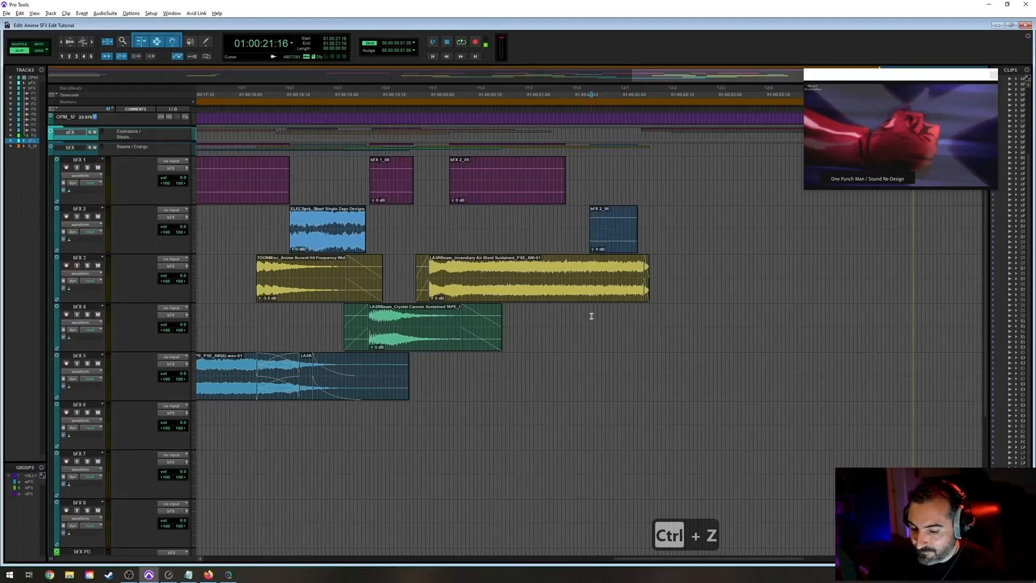
pyautogui.hotkey('alt', 'Tab')
pyautogui.press('s')
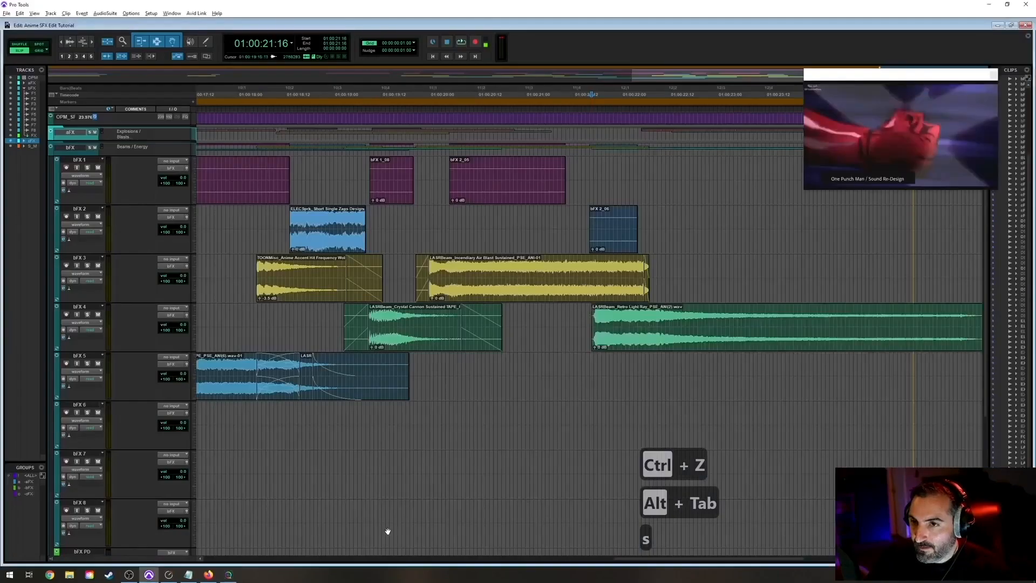
pyautogui.press('space')
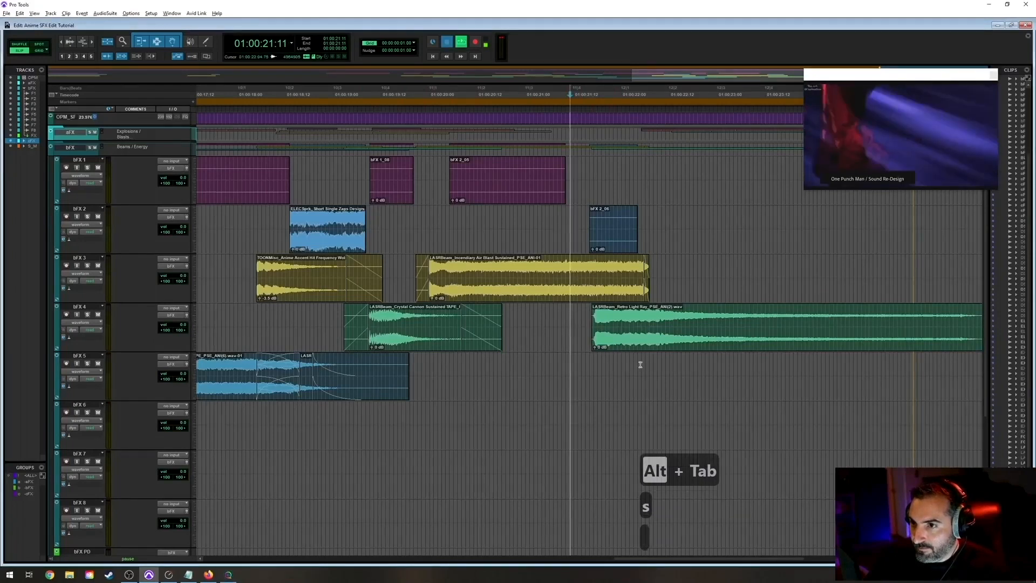
pyautogui.press('space')
pyautogui.press('r')
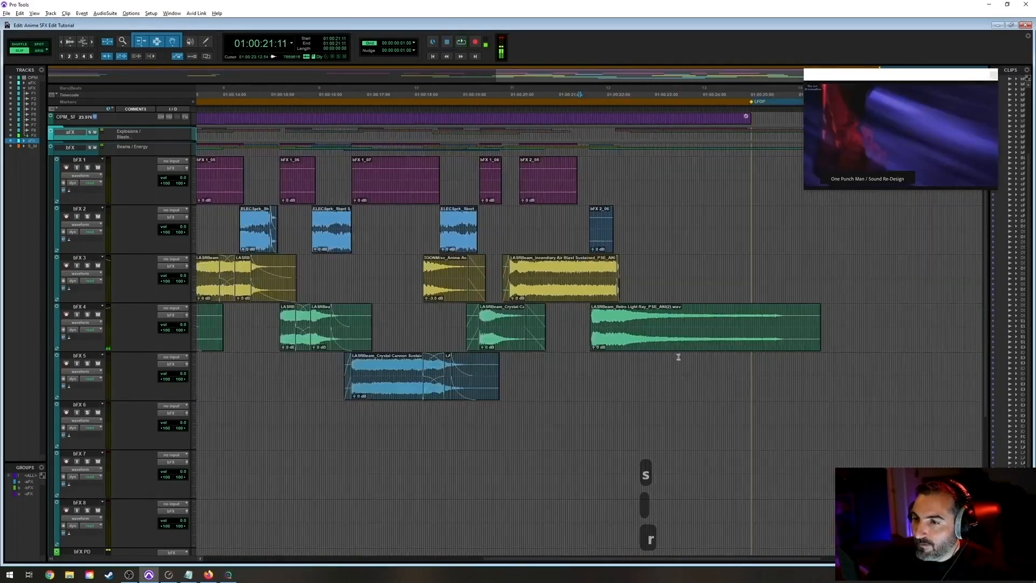
# Trim the tail of the Retro Light Ray clip on bFX 4, fade out its end, and play the result.
pyautogui.moveTo(817, 318); pyautogui.dragTo(635, 321)
pyautogui.press('t')
pyautogui.press('t')
pyautogui.press('t')
pyautogui.press('r')
pyautogui.moveTo(772, 322); pyautogui.dragTo(701, 314)
pyautogui.click(695, 314)
pyautogui.press('g')
pyautogui.press('r')
pyautogui.click(579, 320)
pyautogui.press('space')
pyautogui.press('space')
# Extend the Retro Light Ray clip's fade-out from 01:00:22:05, change it to a faster-falling curve, and play it back.
pyautogui.press('t')
pyautogui.press('t')
pyautogui.moveTo(610, 318); pyautogui.dragTo(851, 308)
pyautogui.doubleClick(646, 348)
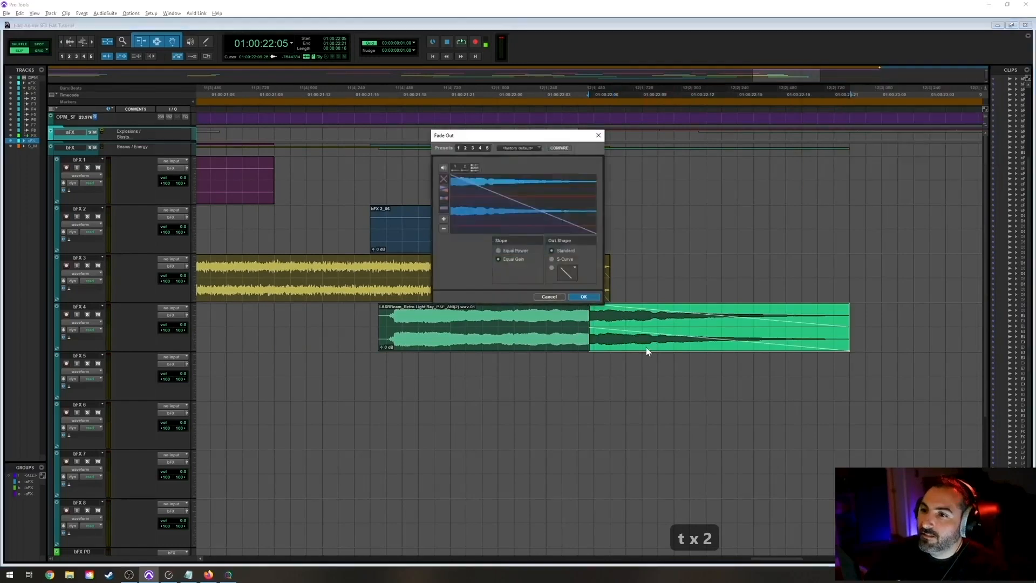
pyautogui.press('Left')
pyautogui.press('Left')
pyautogui.press('Return')
pyautogui.press('r')
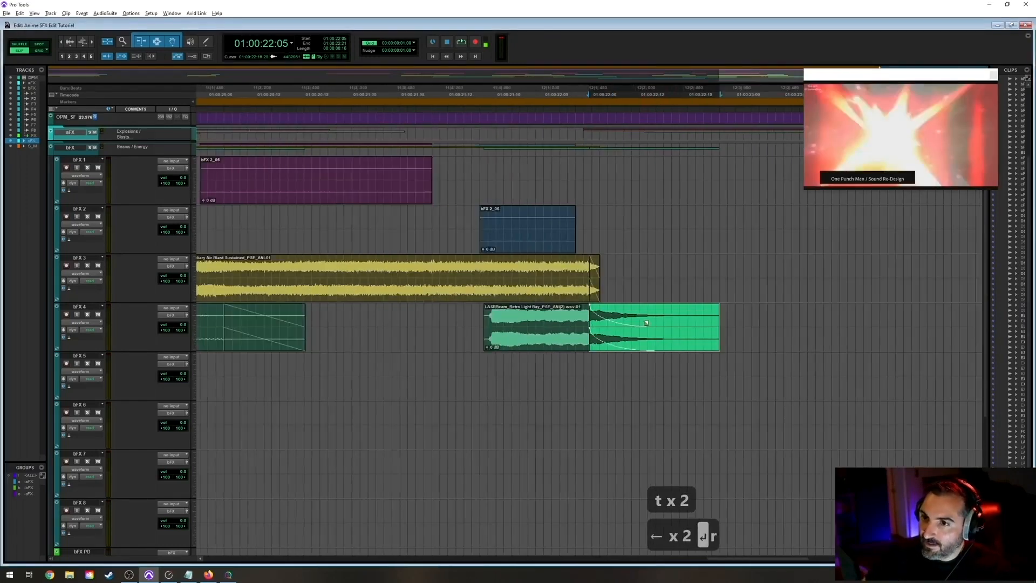
pyautogui.click(460, 316)
pyautogui.press('space')
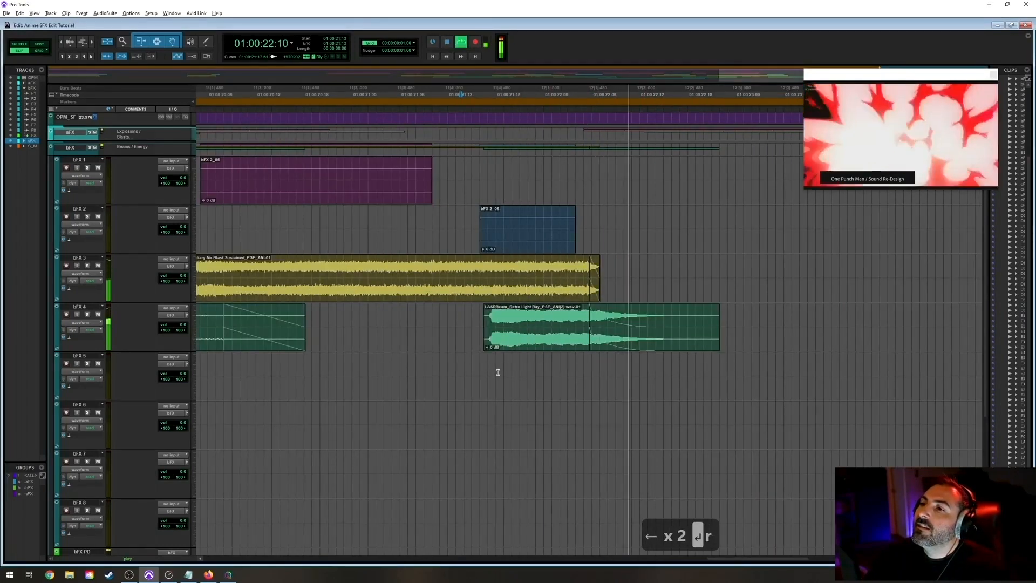
pyautogui.press('space')
# Lengthen the Retro Light Ray clip's tail, start its fade-out at 01:00:22:02, and check it in playback.
pyautogui.moveTo(714, 317); pyautogui.dragTo(796, 318)
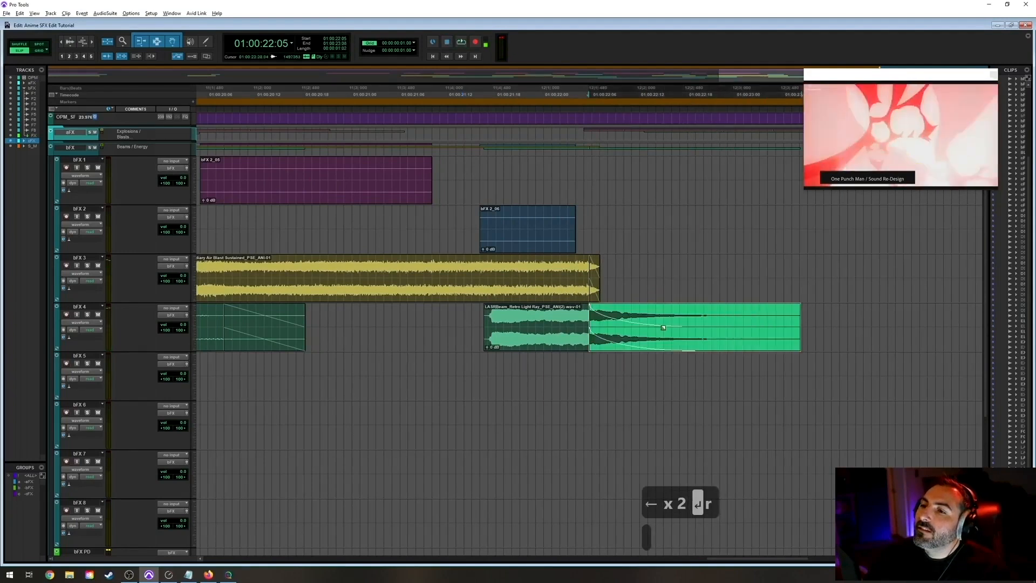
pyautogui.moveTo(595, 320); pyautogui.dragTo(571, 321)
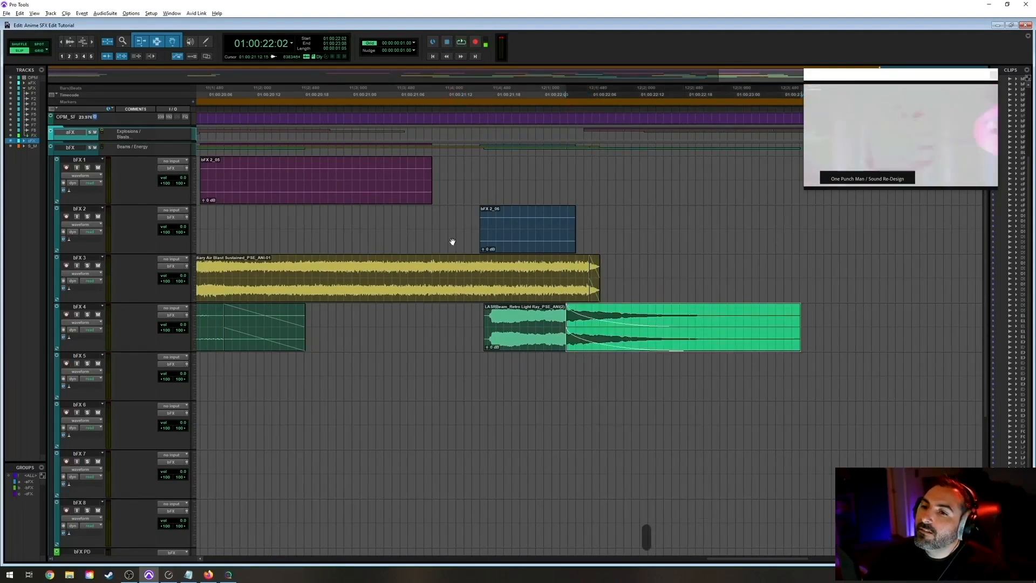
pyautogui.click(442, 219)
pyautogui.press('space')
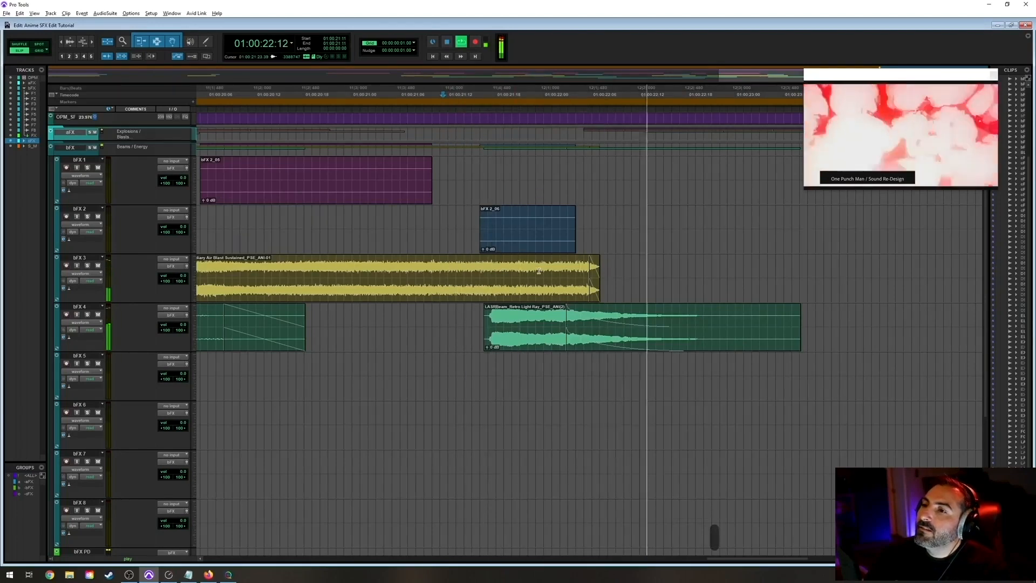
# Shift the Retro Light Ray fade-out later in two small moves, playing the cue after each one.
pyautogui.press('r')
pyautogui.moveTo(598, 351); pyautogui.dragTo(618, 348)
pyautogui.click(512, 310)
pyautogui.press('space')
pyautogui.press('space')
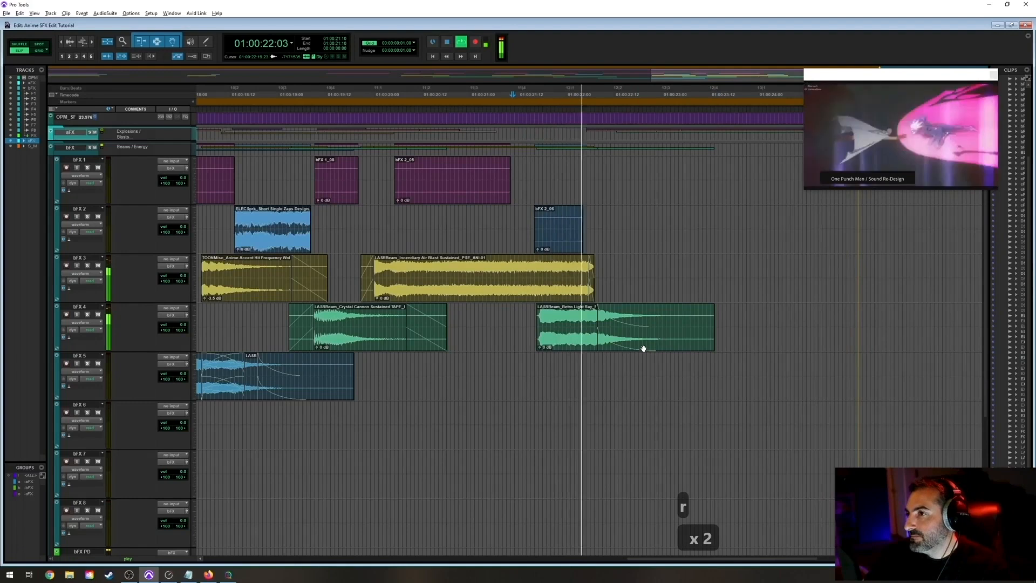
pyautogui.moveTo(610, 346); pyautogui.dragTo(619, 346)
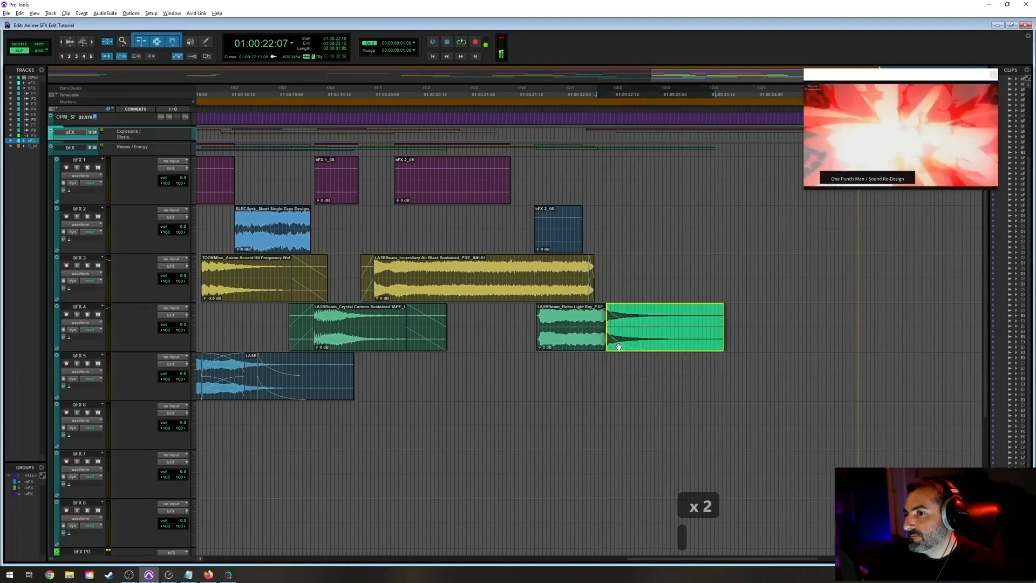
pyautogui.click(521, 317)
pyautogui.press('space')
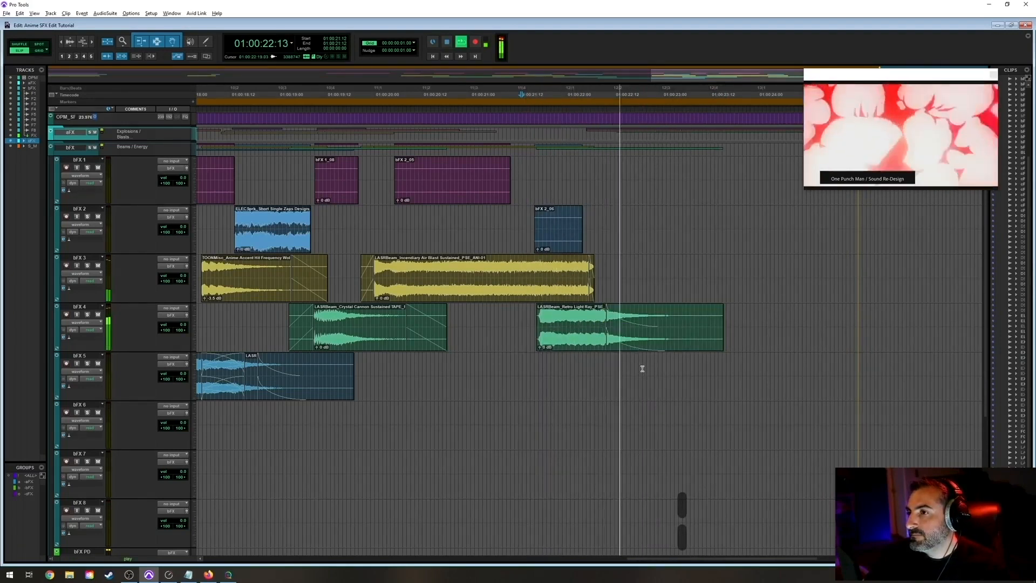
# Shift the Retro Light Ray fade-out slightly earlier and play the cue from 01:00:21:12.
pyautogui.moveTo(635, 344); pyautogui.dragTo(631, 349)
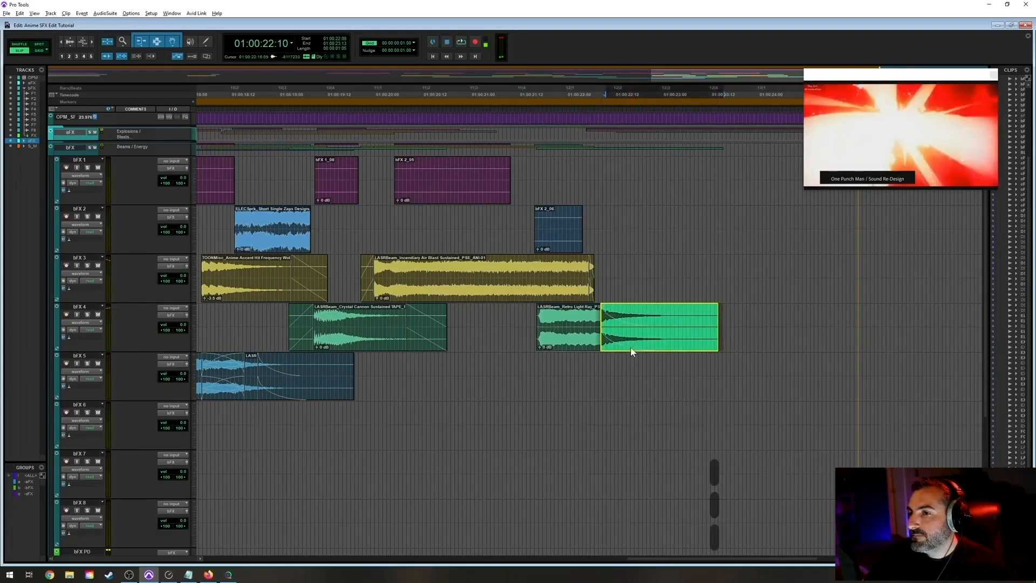
pyautogui.press('t')
pyautogui.press('t')
pyautogui.press('r')
pyautogui.press('r')
pyautogui.click(507, 311)
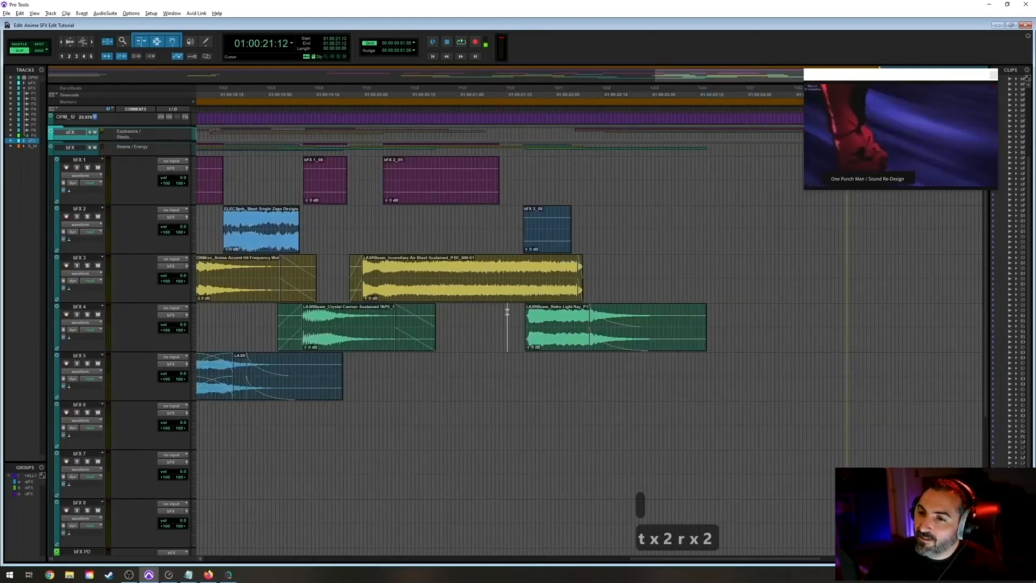
pyautogui.press('space')
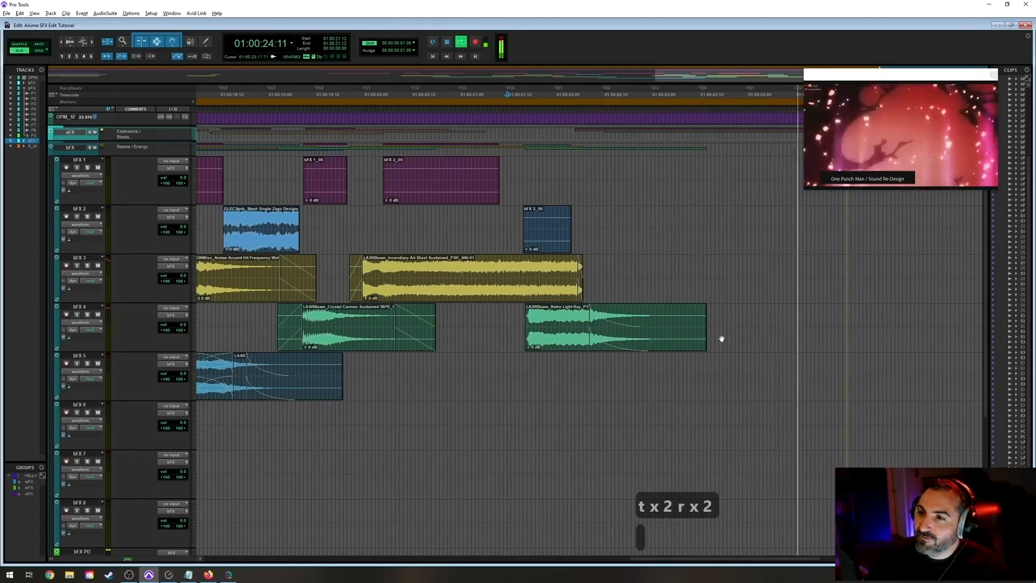
pyautogui.press('space')
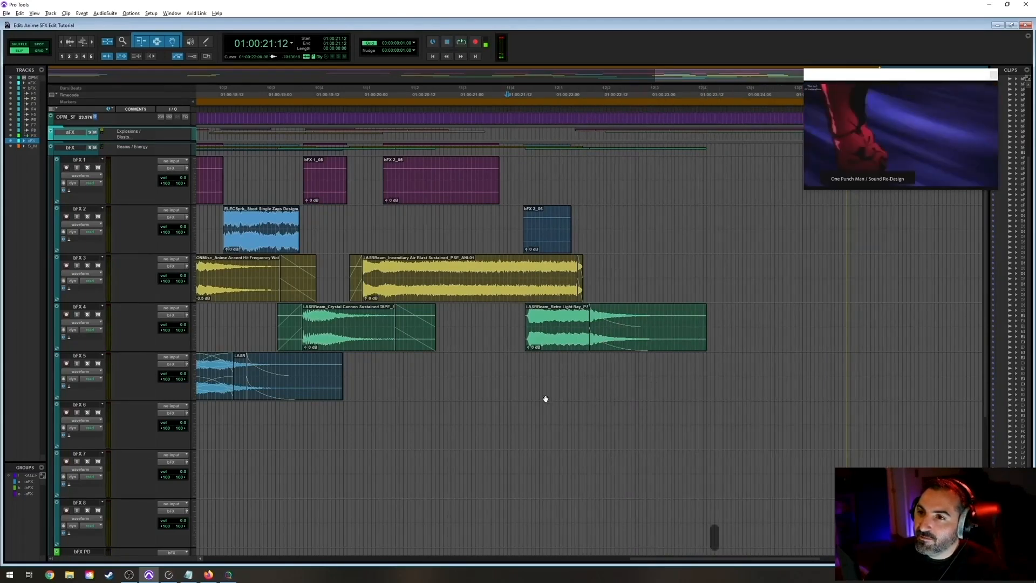
# Move the SCIEng_Retro Anime Power Up clip from bFX 1 straight down to bFX 2 and save the session.
pyautogui.press('r')
pyautogui.press('r')
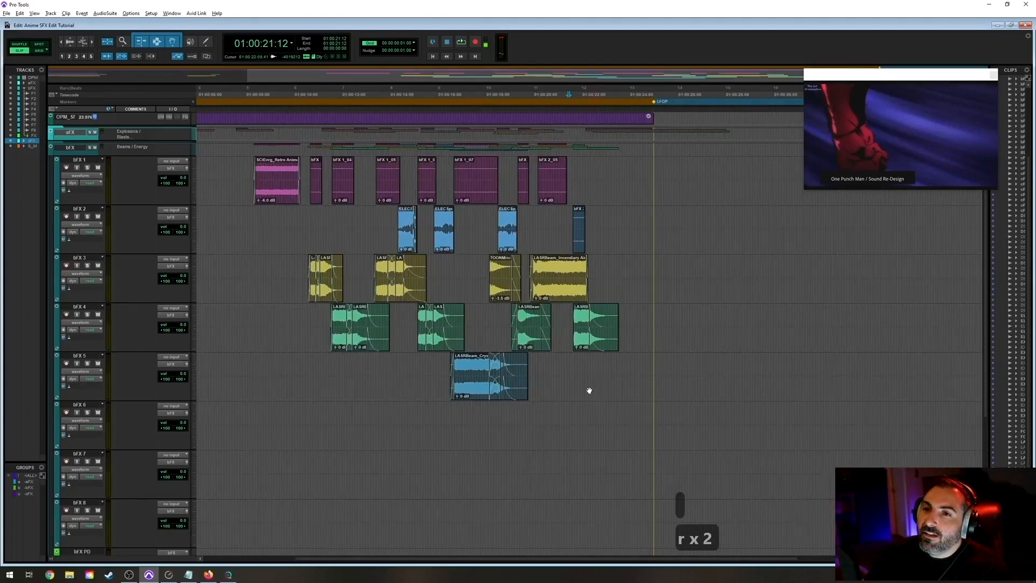
pyautogui.press('r')
pyautogui.press('t')
pyautogui.press('t')
pyautogui.press('r')
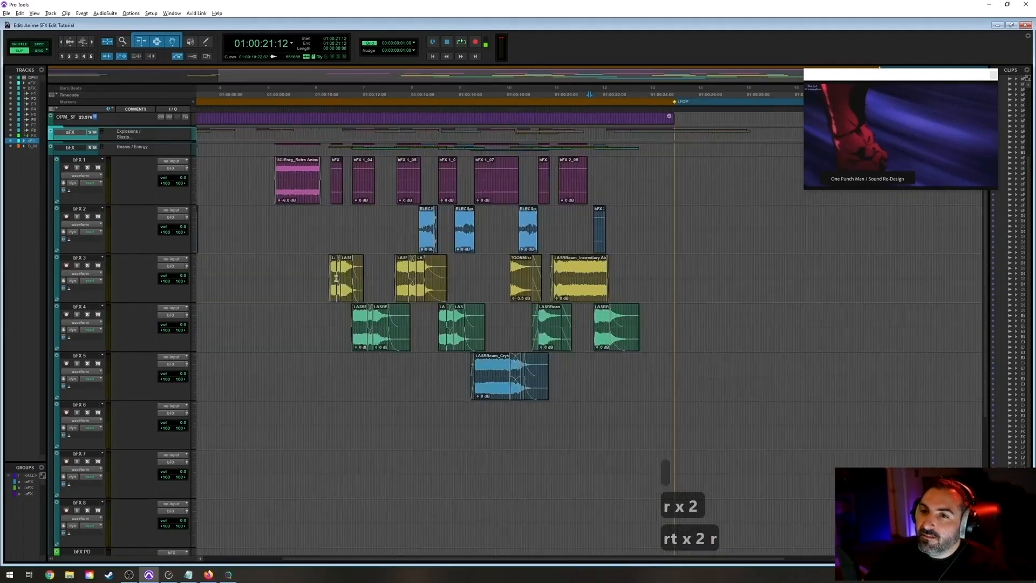
pyautogui.moveTo(301, 200); pyautogui.dragTo(301, 249)
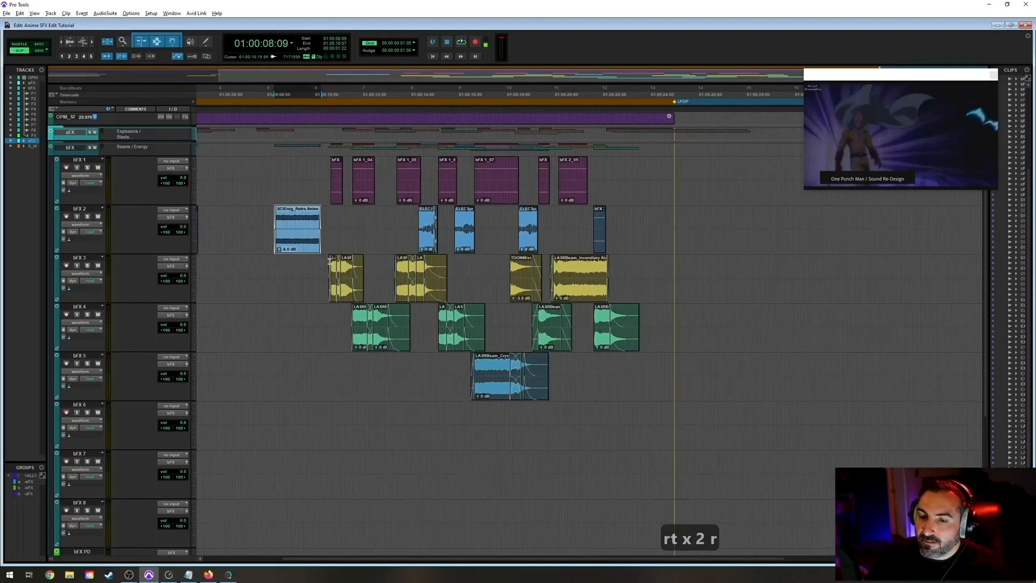
pyautogui.hotkey('ctrl', 's')
# Return to the session start and play through all the beam and energy layers against the picture.
pyautogui.press('r')
pyautogui.press('r')
pyautogui.press('t')
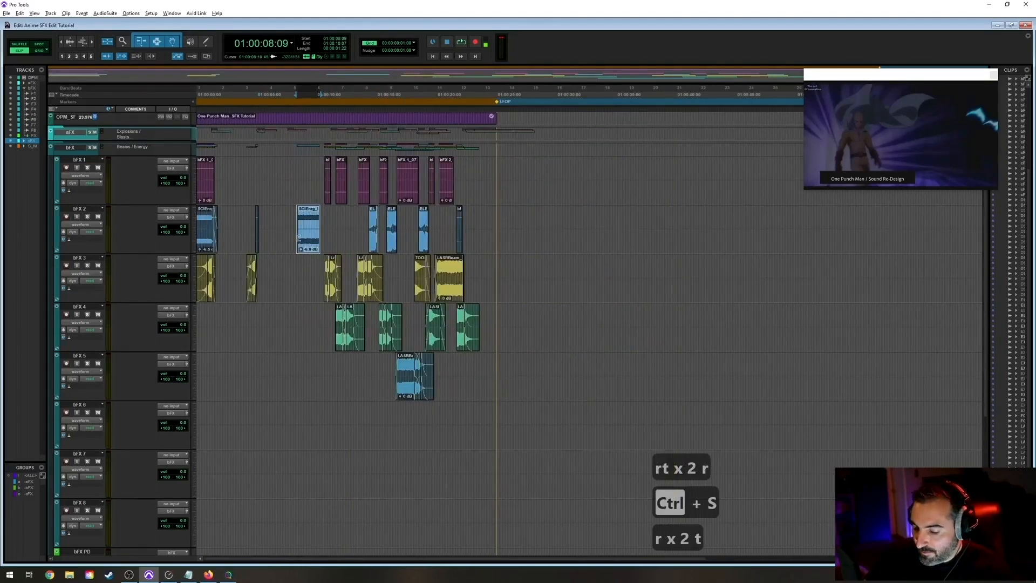
pyautogui.press('Return')
pyautogui.press('t')
pyautogui.press('t')
pyautogui.press('t')
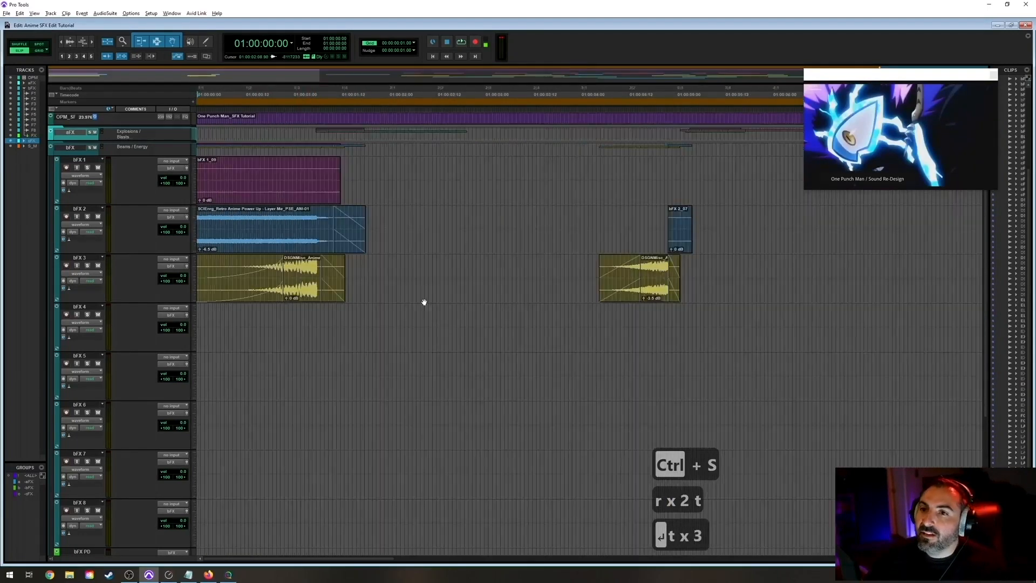
pyautogui.press('r')
pyautogui.press('r')
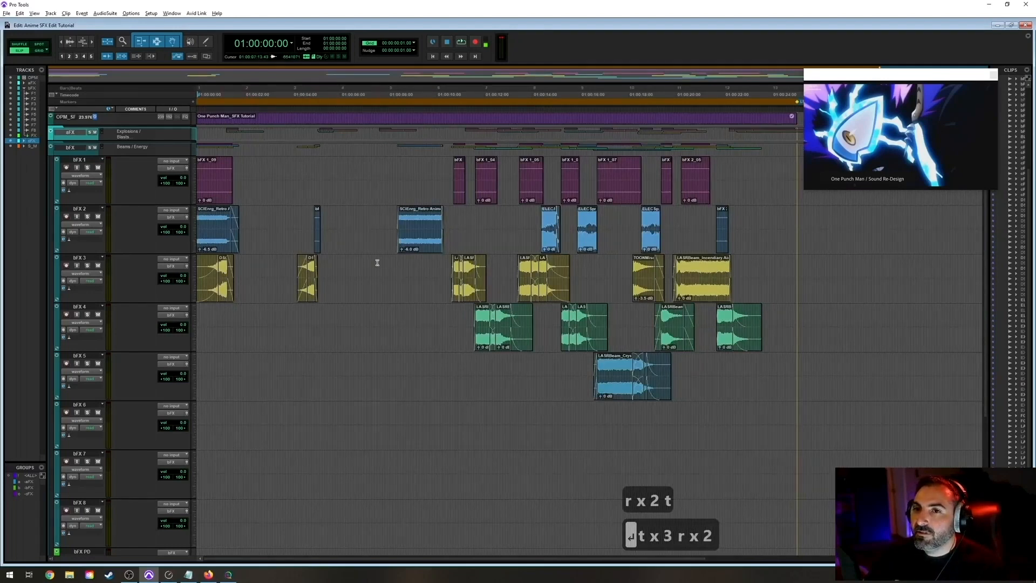
pyautogui.press('space')
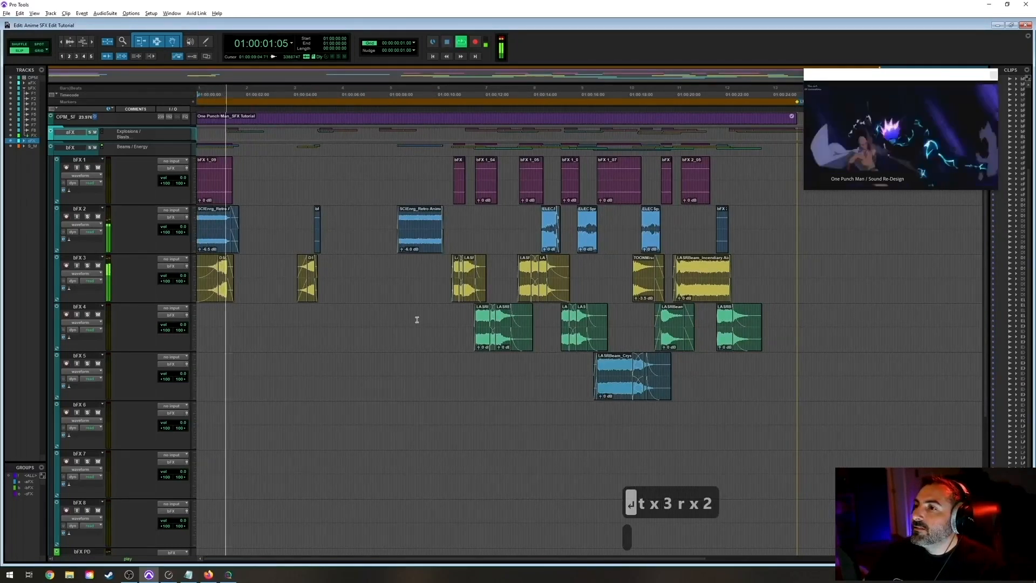
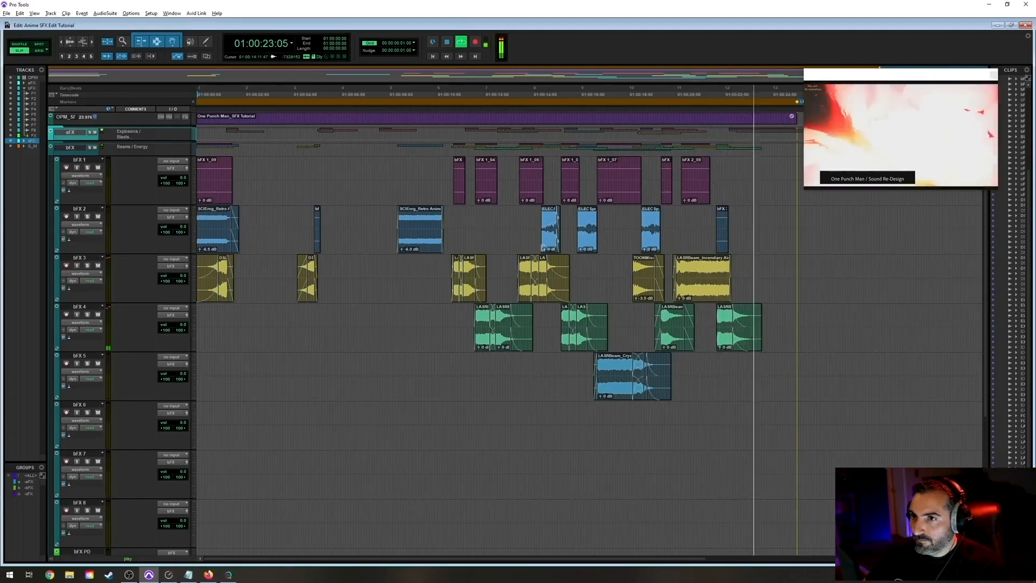
# Play the crystal cannon beam section again from 01:00:10:15.
pyautogui.press('t')
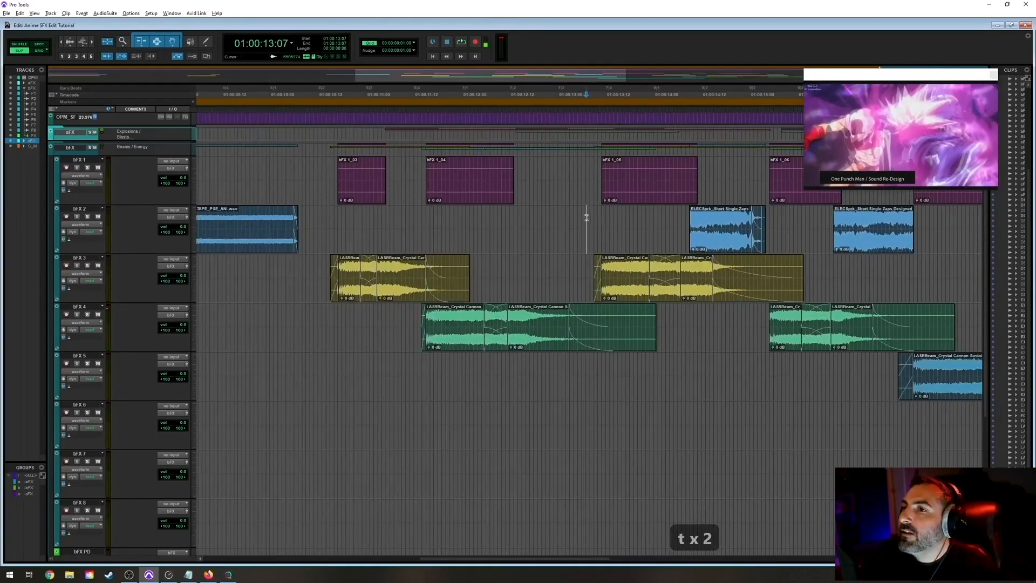
pyautogui.press('r')
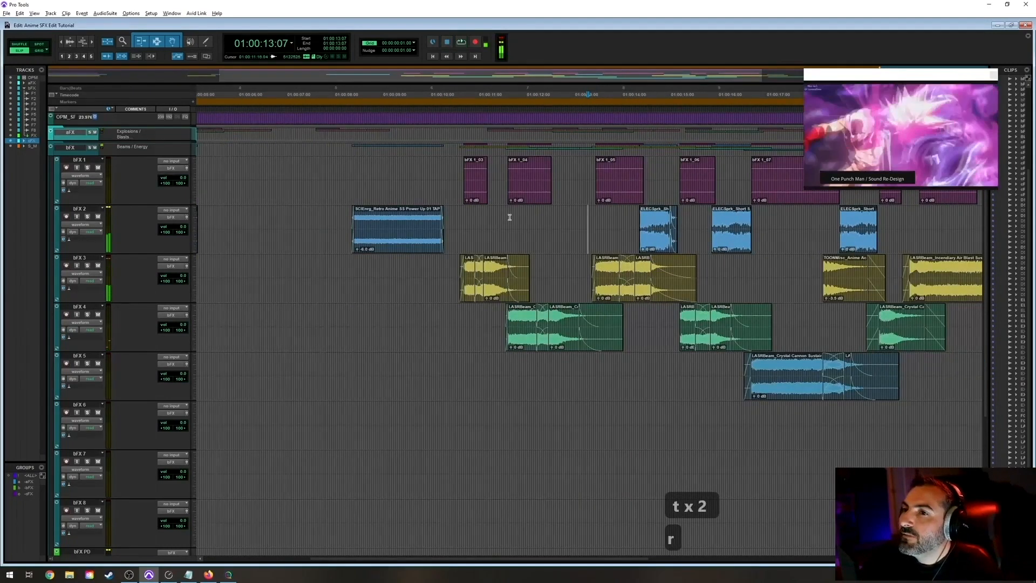
pyautogui.click(461, 213)
pyautogui.press('space')
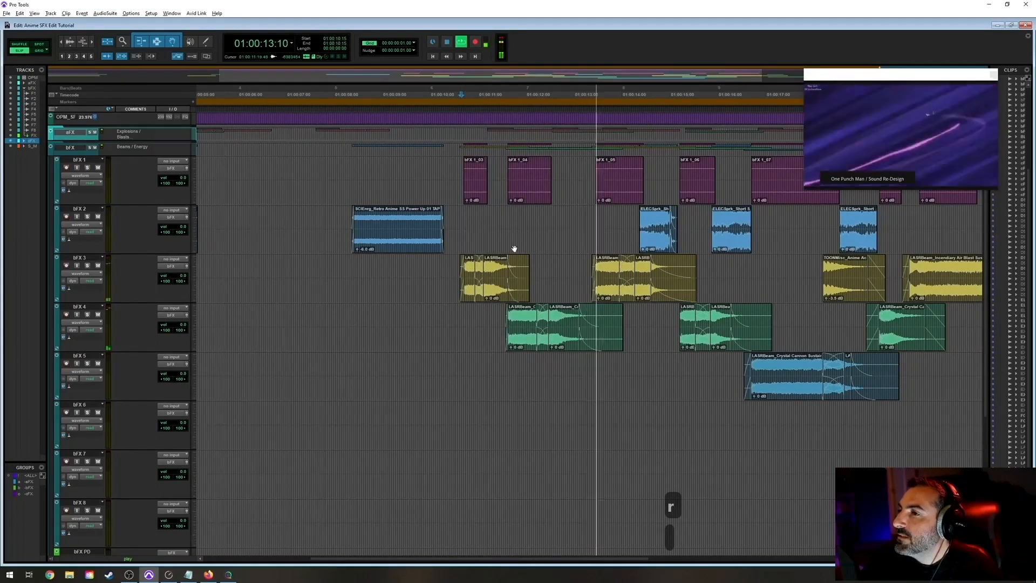
pyautogui.press('space')
# Check the picture across the empty part of bFX 2 from 01:00:12:00 and set the insertion point at 01:00:12:16.
pyautogui.moveTo(547, 220); pyautogui.dragTo(558, 222)
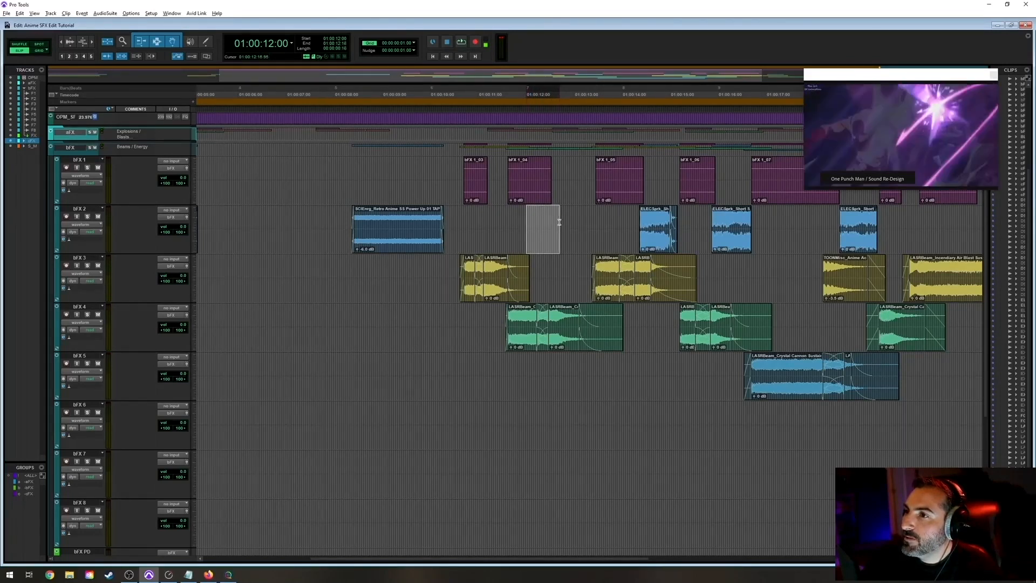
pyautogui.moveTo(558, 222); pyautogui.dragTo(556, 221)
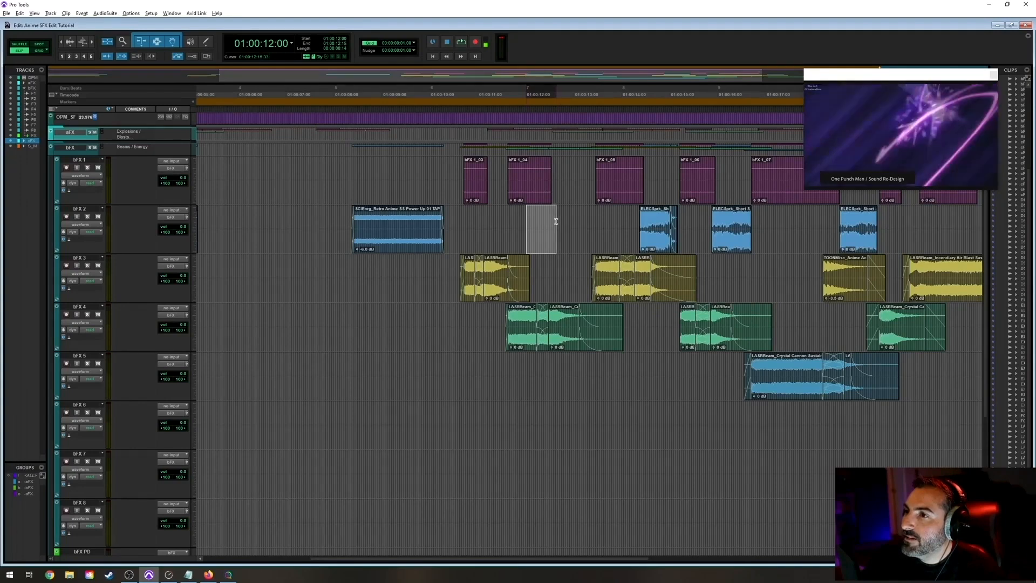
pyautogui.click(557, 221)
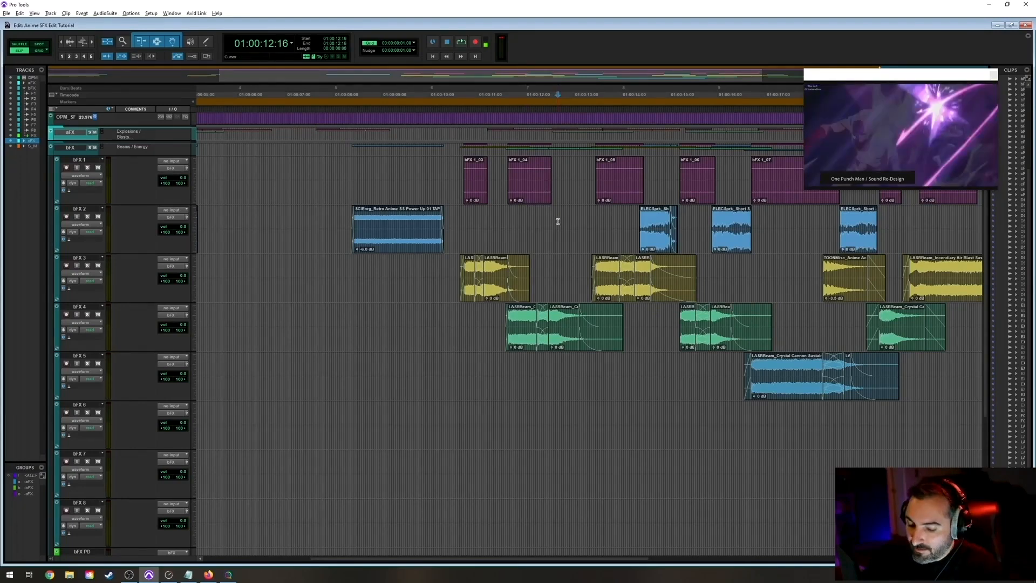
# Switch to SoundQ and search the sound library for "elec".
pyautogui.hotkey('alt', 'Tab')
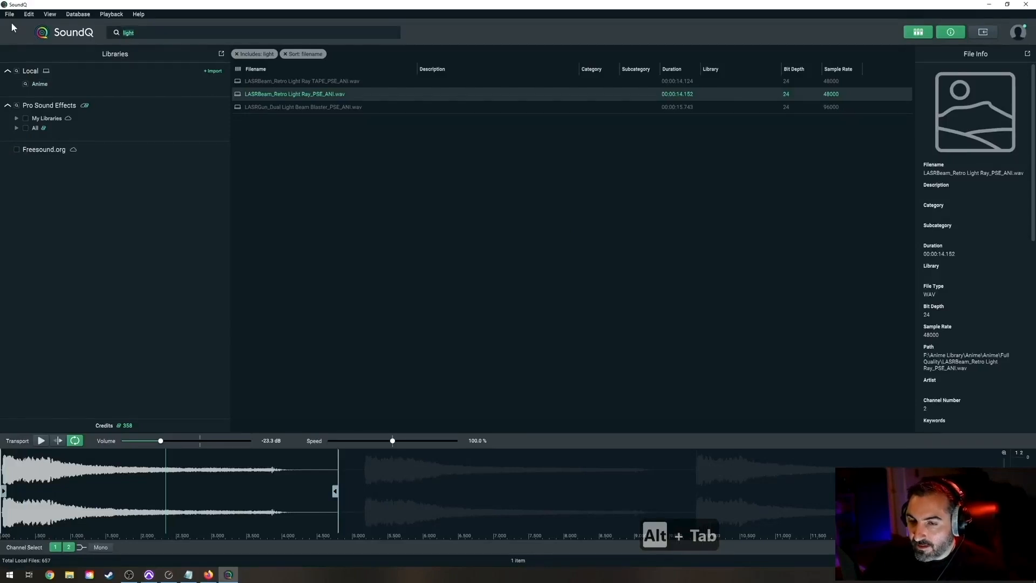
pyautogui.press('BackSpace')
pyautogui.press('BackSpace')
pyautogui.press('BackSpace')
pyautogui.write('elec')
pyautogui.press('Return')
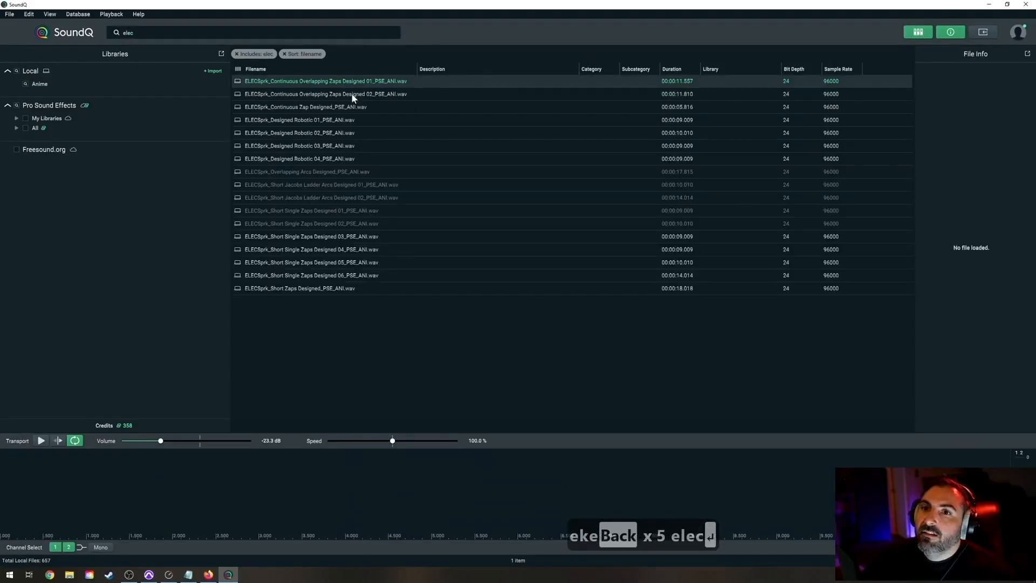
# Audition the Short Single Zaps Designed files and spot the first zap of file 01 onto bFX 2 at 01:00:12:16.
pyautogui.click(310, 223)
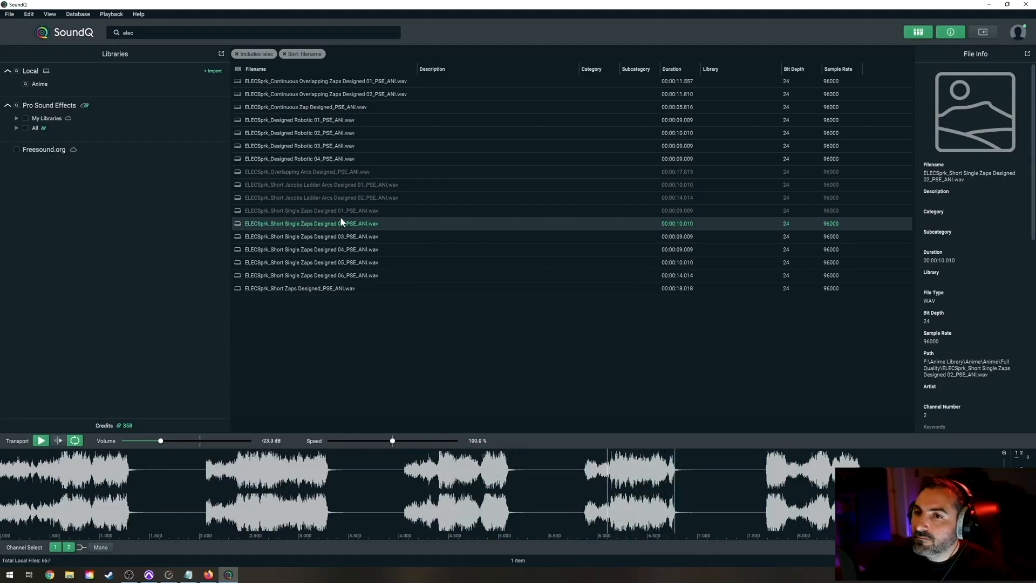
pyautogui.press('Up')
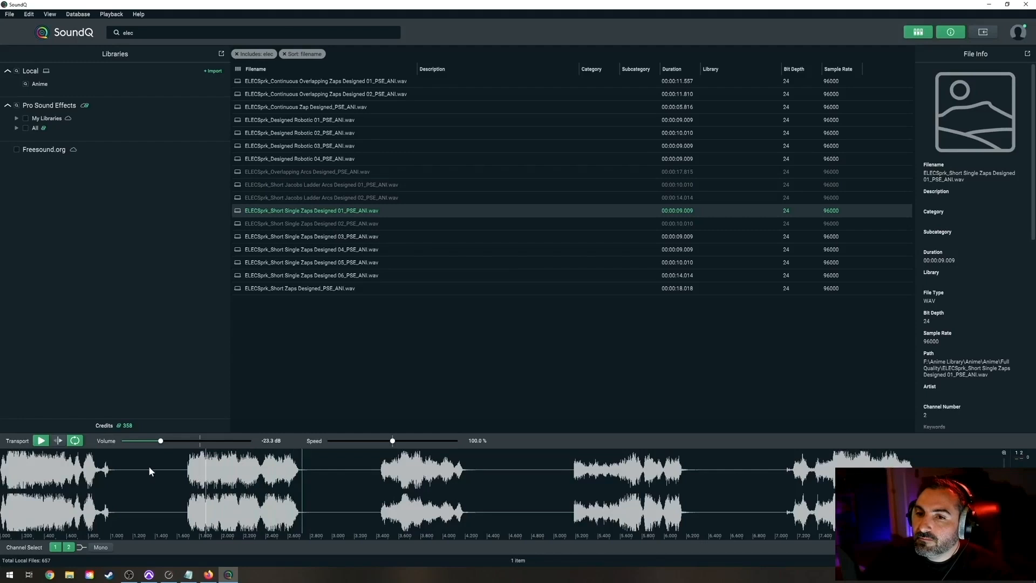
pyautogui.moveTo(103, 469); pyautogui.dragTo(1, 470)
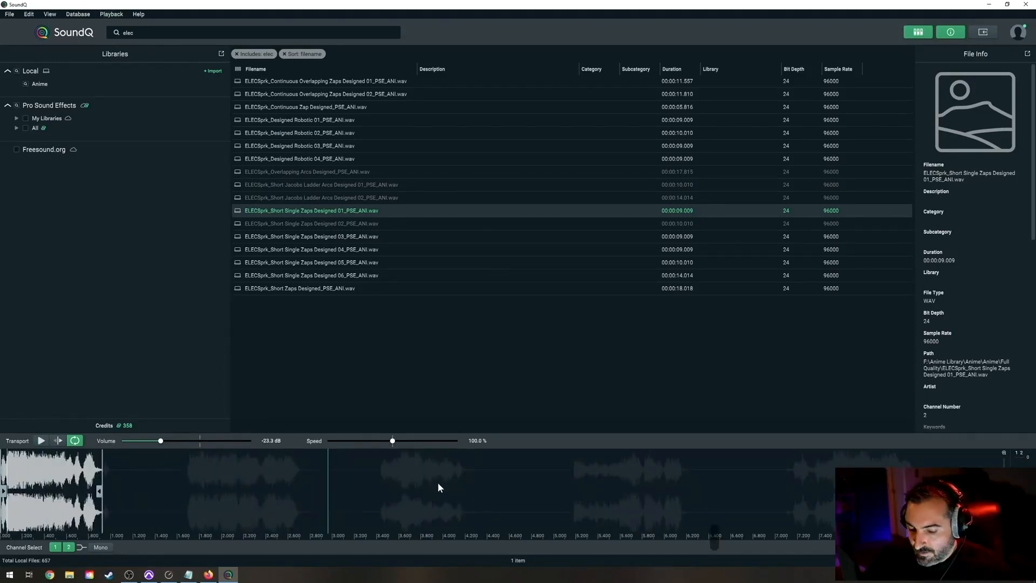
pyautogui.press('s')
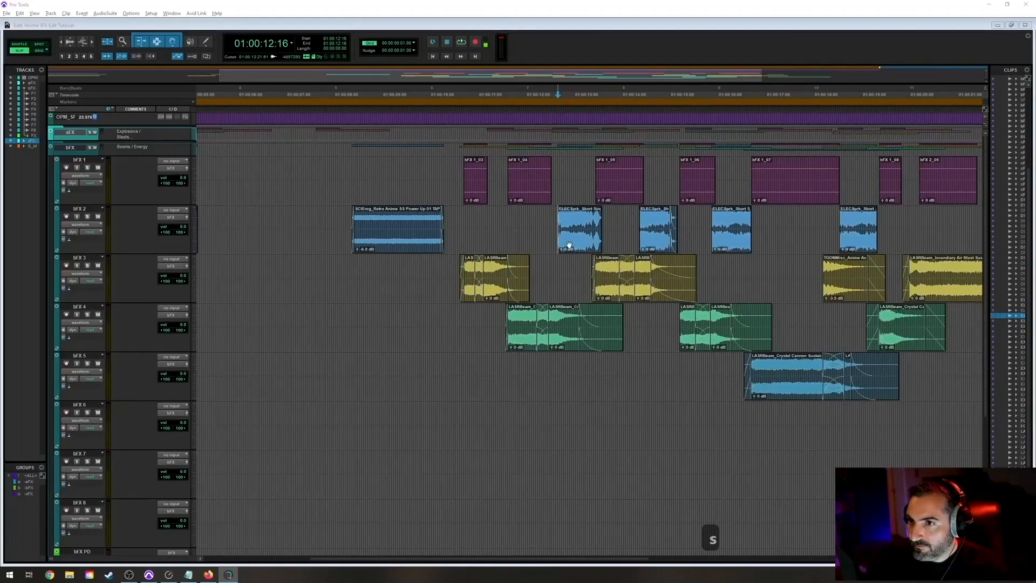
# Play the new zap on bFX 2 from 01:00:12:07, trim its end to just before bFX 1_05, and add short fades at both ends.
pyautogui.click(541, 222)
pyautogui.press('space')
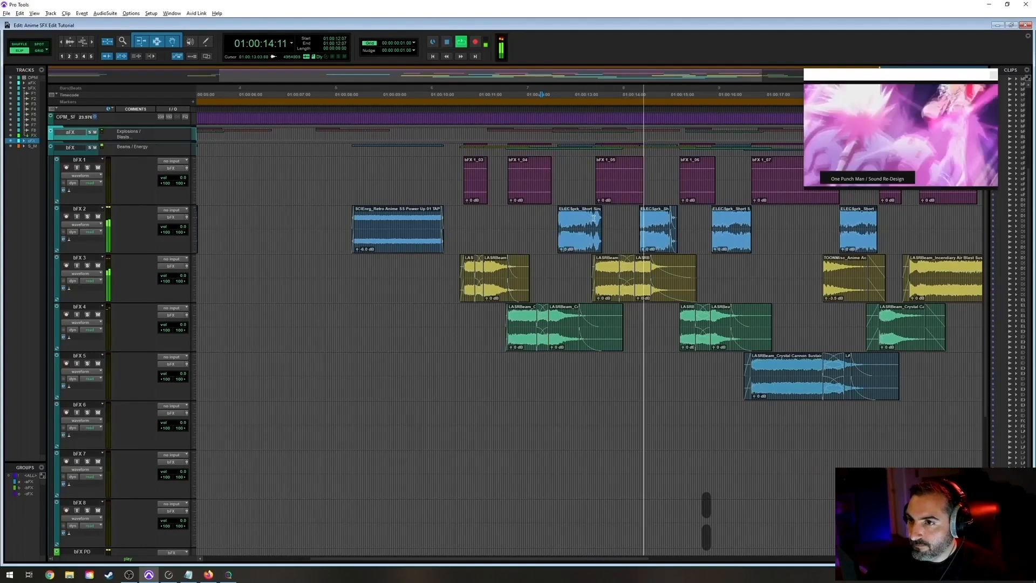
pyautogui.press('space')
pyautogui.press('t')
pyautogui.press('t')
pyautogui.press('t')
pyautogui.moveTo(709, 238); pyautogui.dragTo(638, 216)
pyautogui.press('r')
pyautogui.press('r')
pyautogui.press('t')
pyautogui.press('t')
pyautogui.press('t')
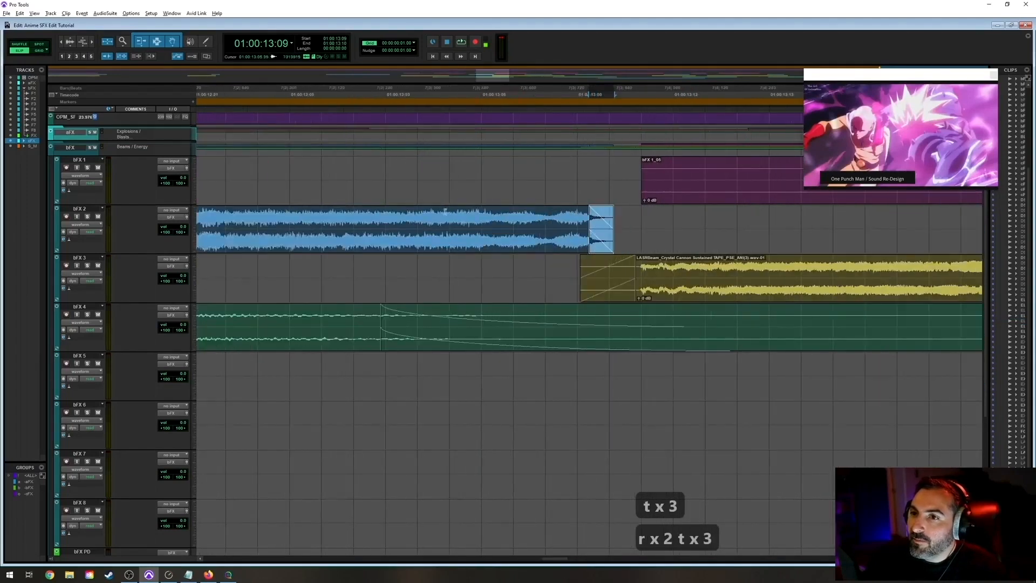
pyautogui.press('r')
pyautogui.press('r')
pyautogui.press('r')
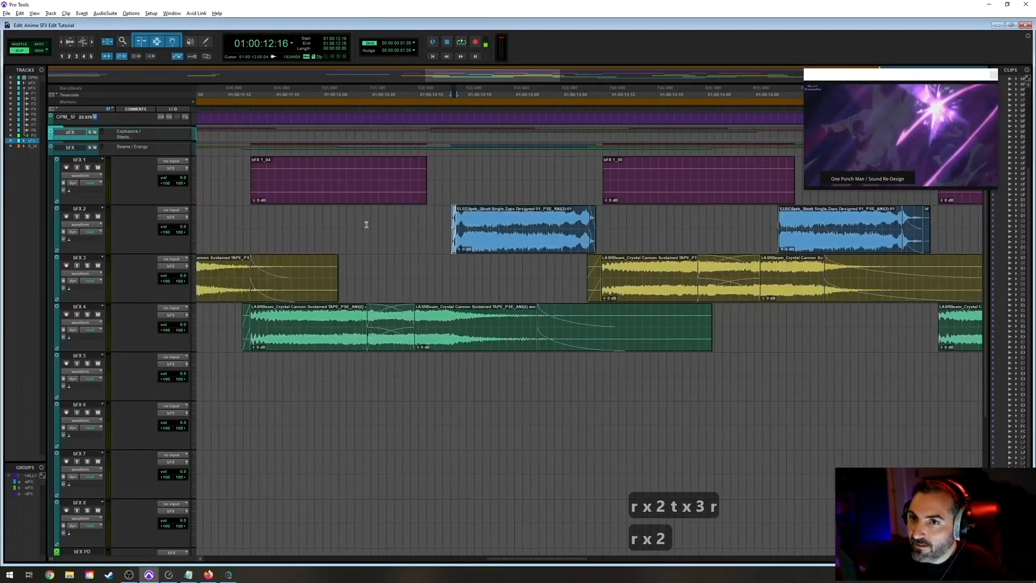
# Play the beam and energy layers against the picture from 01:00:11:07 and again from 01:00:12:01.
pyautogui.press('space')
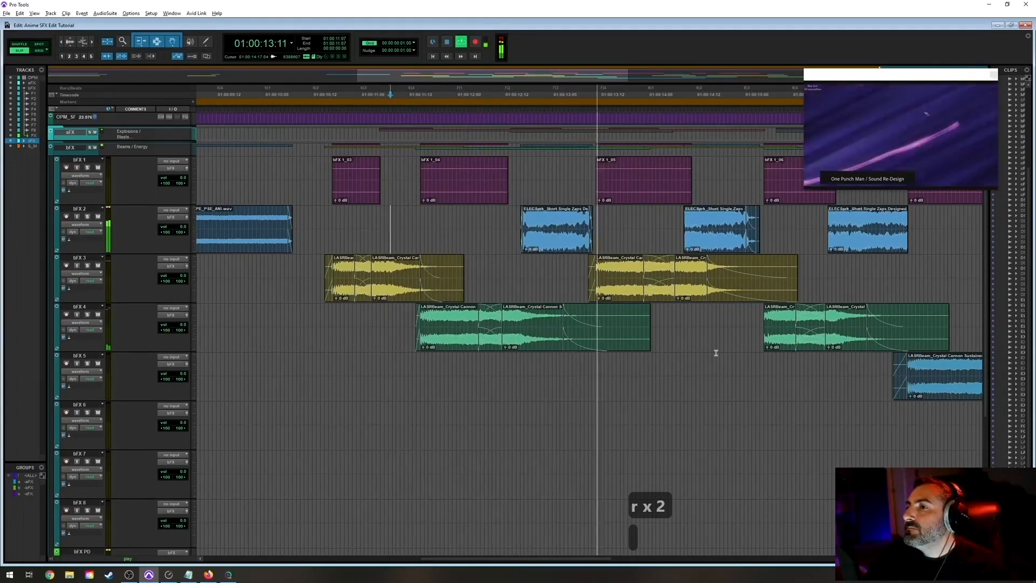
pyautogui.press('r')
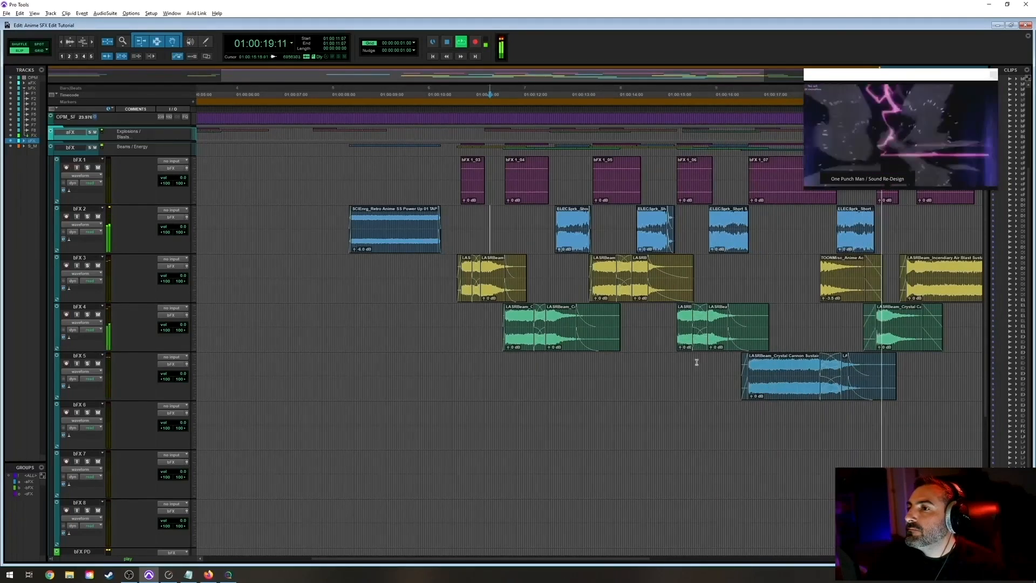
pyautogui.press('r')
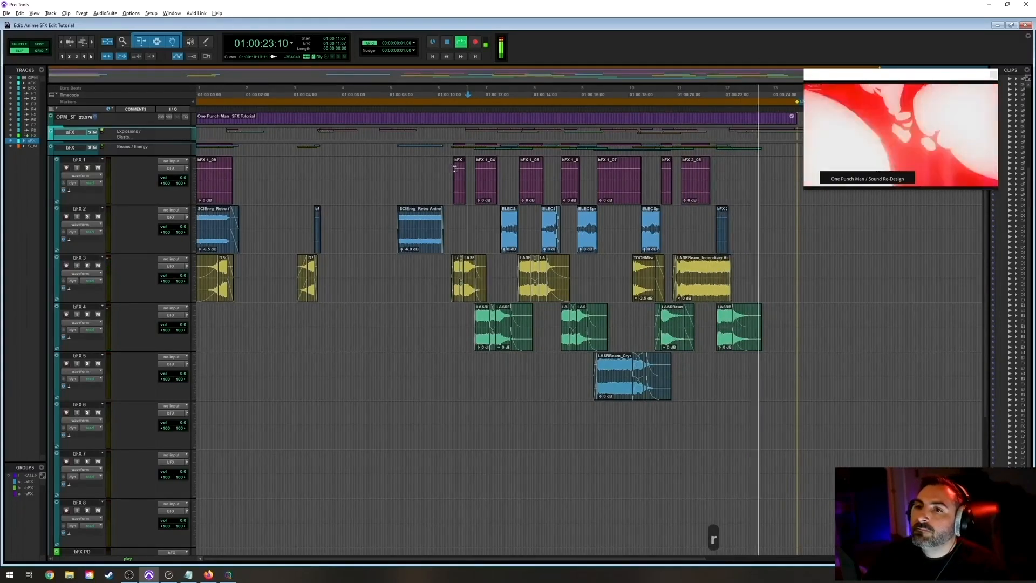
pyautogui.click(485, 219)
pyautogui.press('t')
pyautogui.press('t')
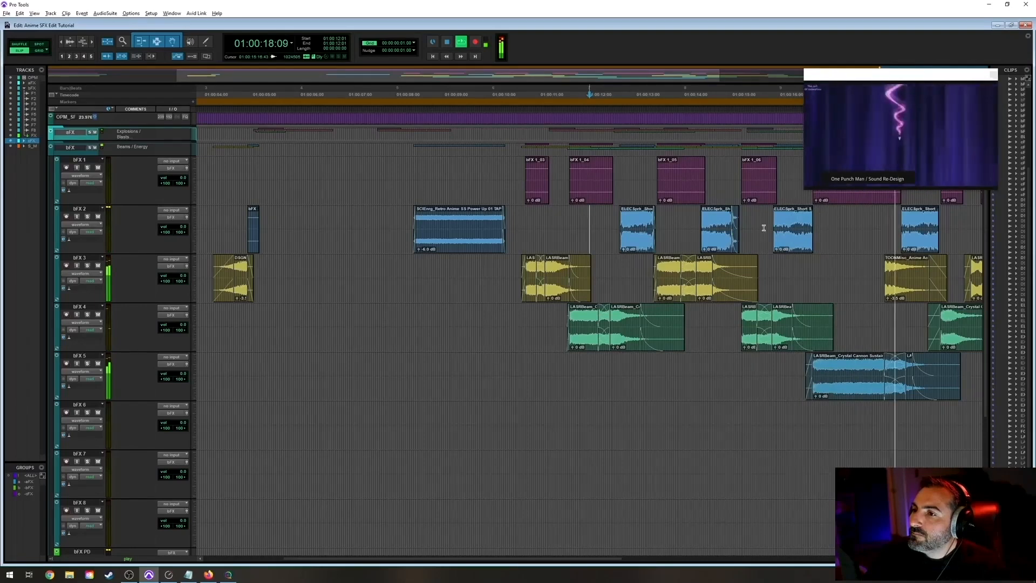
# Add short fades at the start and end of the third zap clip on bFX 2.
pyautogui.press('t')
pyautogui.press('t')
pyautogui.press('t')
pyautogui.moveTo(593, 214); pyautogui.dragTo(599, 215)
pyautogui.moveTo(905, 212); pyautogui.dragTo(895, 213)
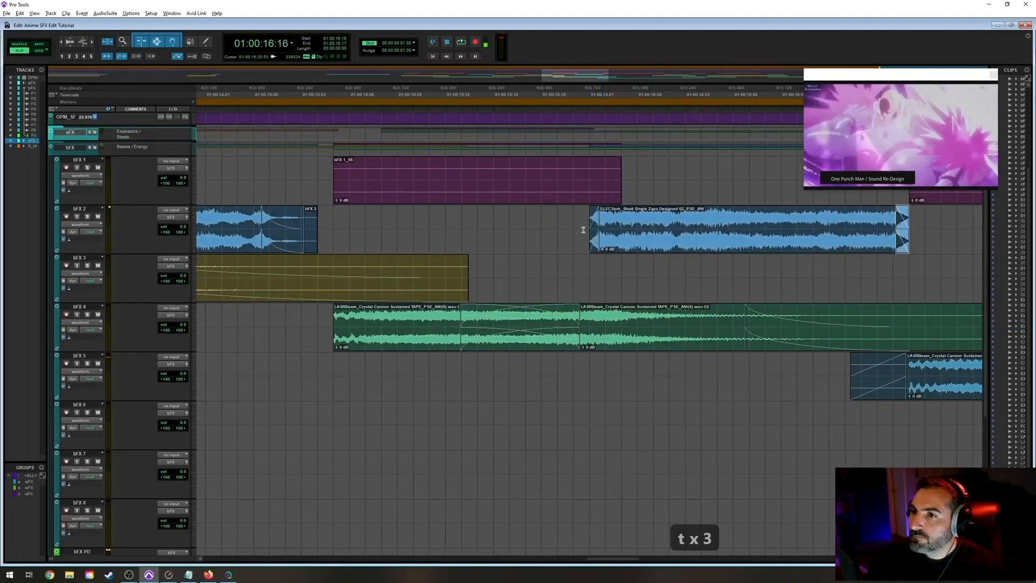
# Play the third zap section from 01:00:15:16 and check the end of the last zap clip on bFX 2 at 01:00:19:07.
pyautogui.press('r')
pyautogui.press('r')
pyautogui.press('space')
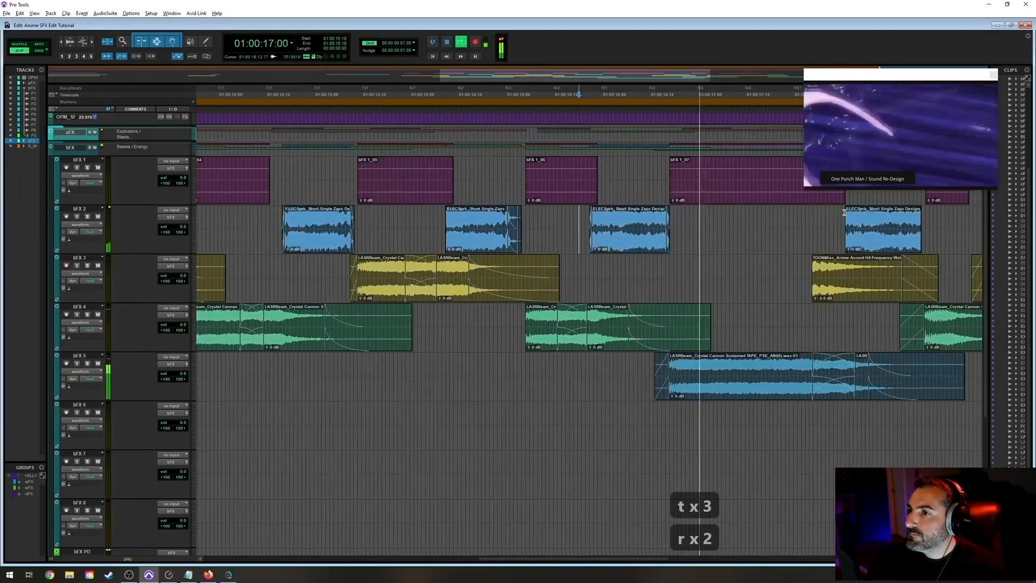
pyautogui.press('space')
pyautogui.click(920, 215)
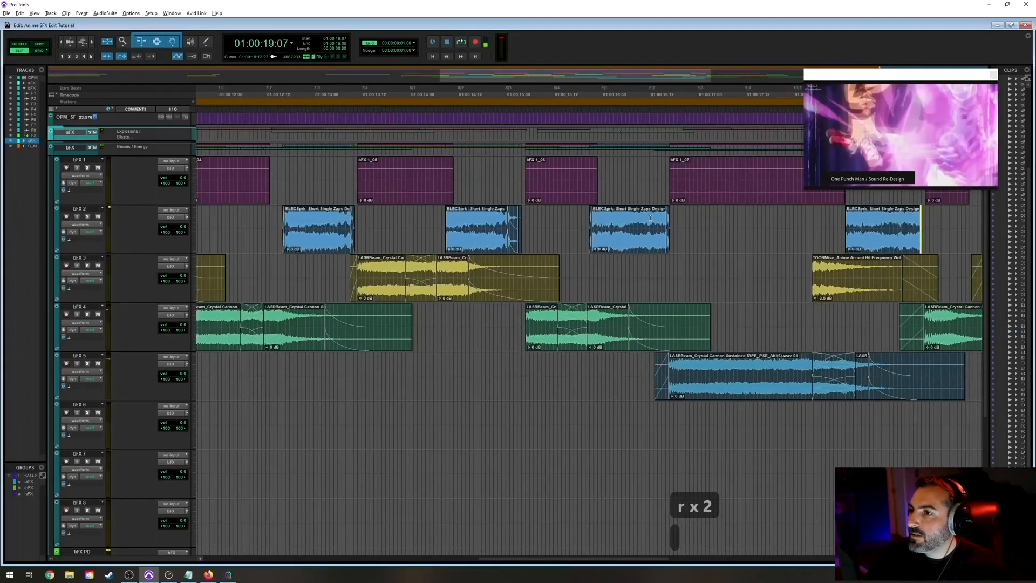
# Save the session and play the beam and energy layers from 01:00:15:16 through the end of the picture.
pyautogui.click(572, 218)
pyautogui.press('space')
pyautogui.hotkey('ctrl', 's')
pyautogui.press('r')
pyautogui.press('r')
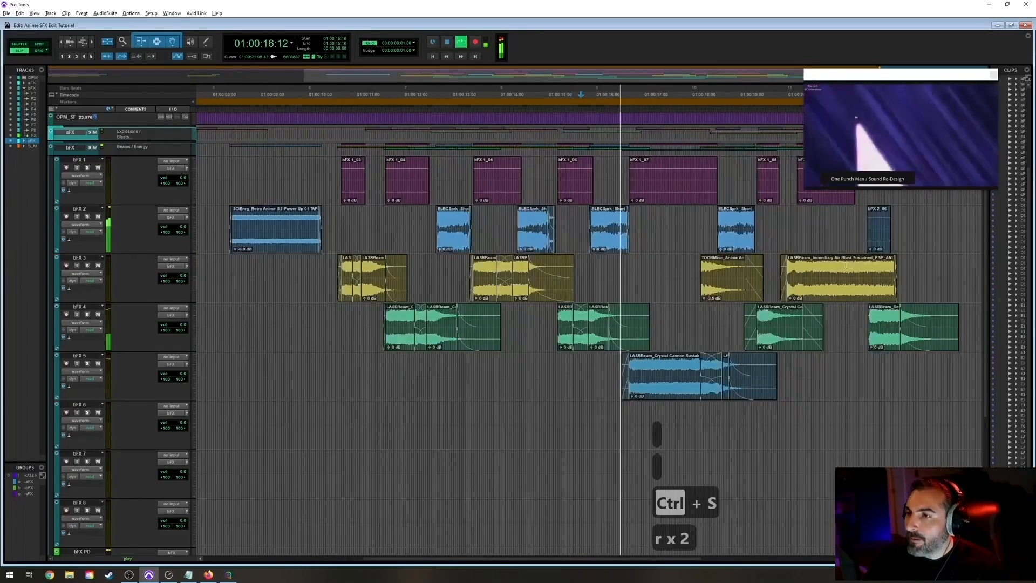
pyautogui.press('t')
pyautogui.press('t')
pyautogui.press('r')
pyautogui.press('r')
pyautogui.press('t')
pyautogui.press('r')
pyautogui.press('t')
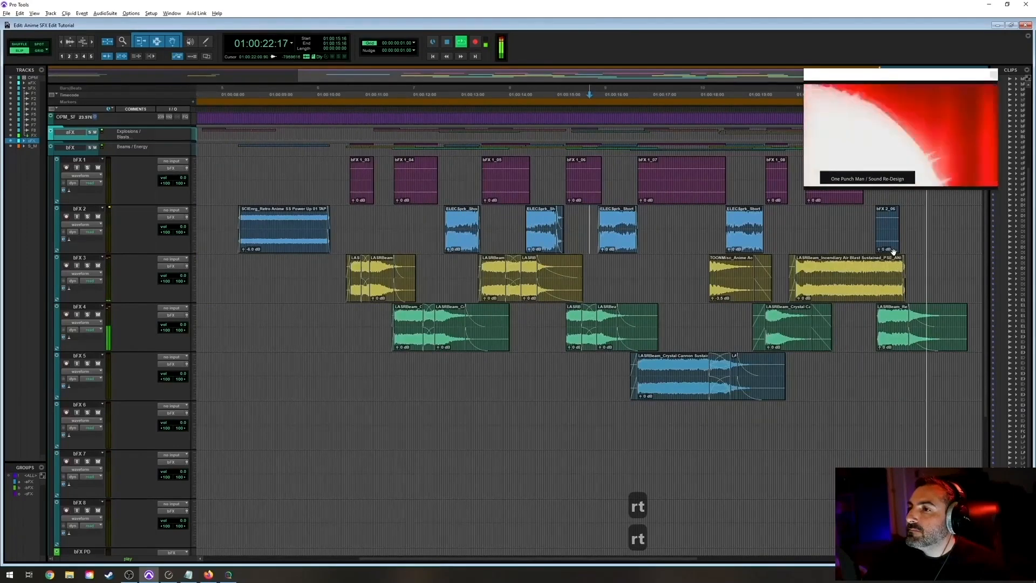
pyautogui.press('r')
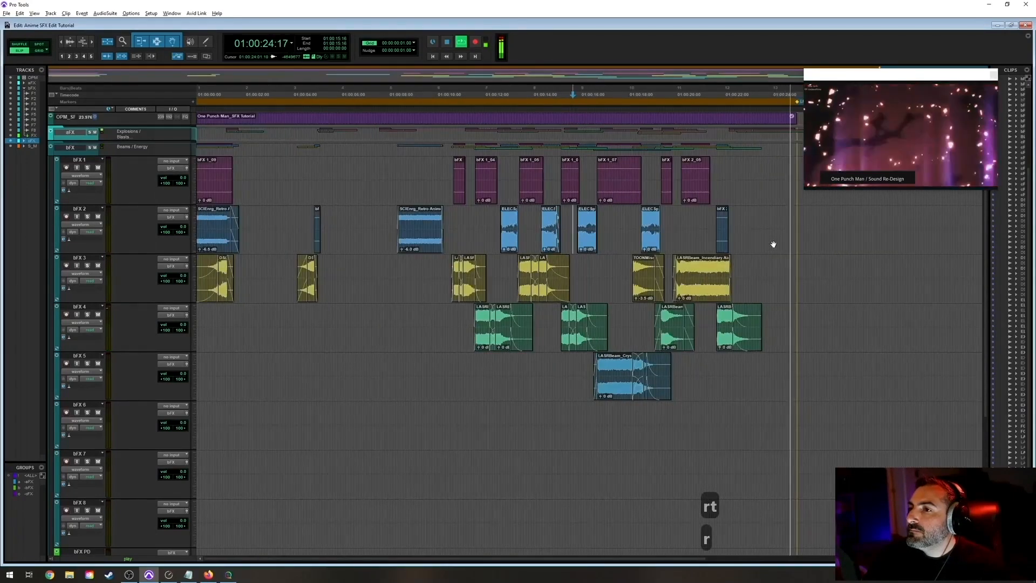
pyautogui.press('space')
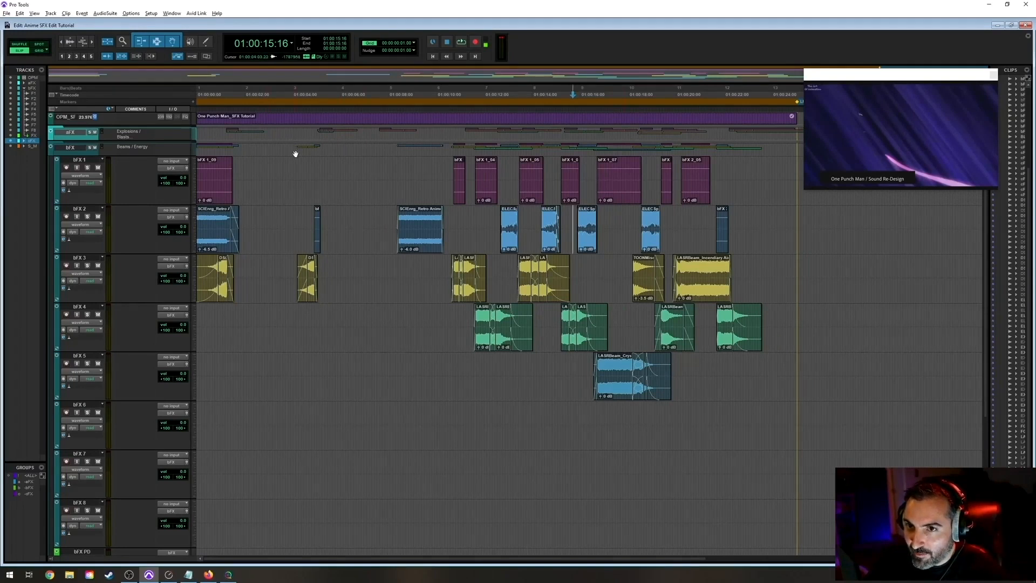
# Collapse the bFX Beams / Energy folder, enlarge the track heights and save the session.
pyautogui.click(251, 147)
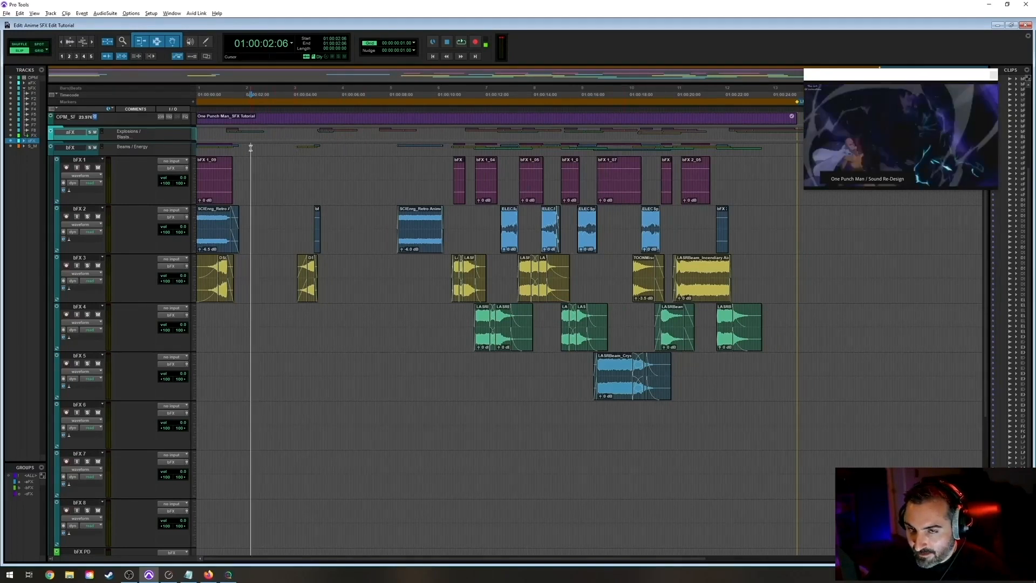
pyautogui.press('f')
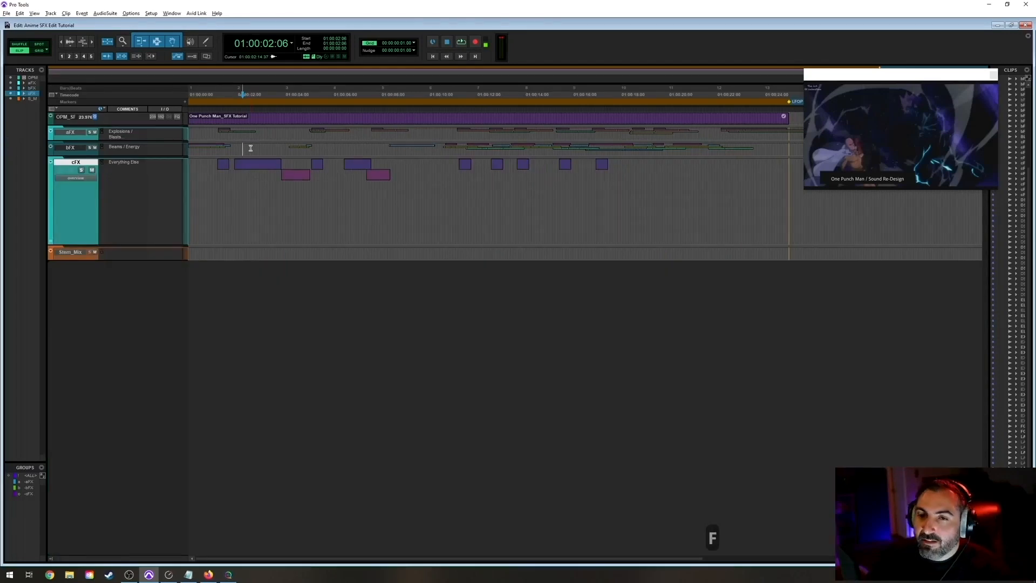
pyautogui.hotkey('ctrl', 'Up')
pyautogui.hotkey('ctrl', 's')
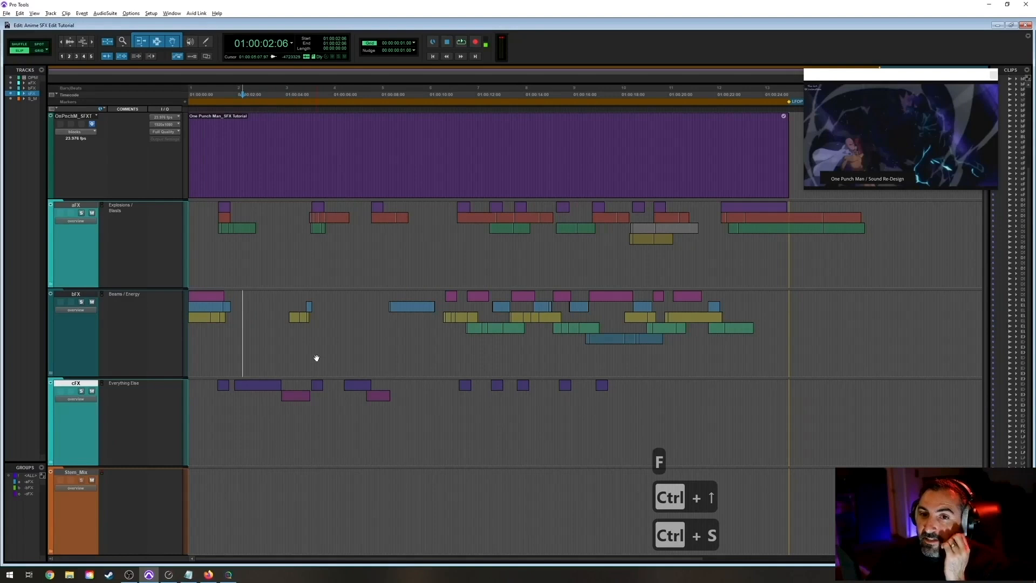
# Return to the session start, expand the cFX Everything Else folder and save the session.
pyautogui.click(265, 417)
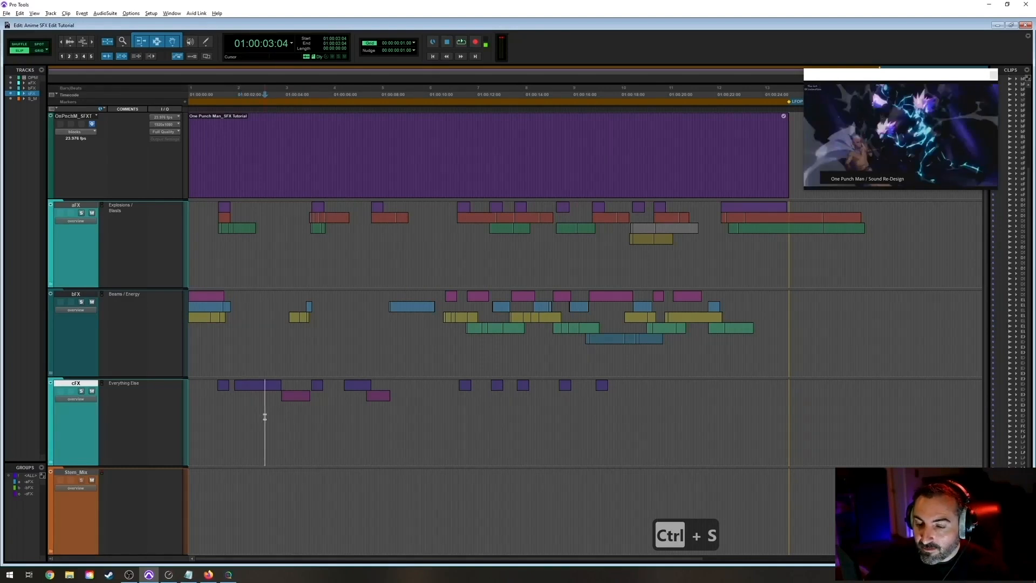
pyautogui.press('Return')
pyautogui.hotkey('shift', 'f')
pyautogui.scroll(-3, 361, 402)
pyautogui.scroll(3, 363, 399)
pyautogui.hotkey('ctrl', 's')
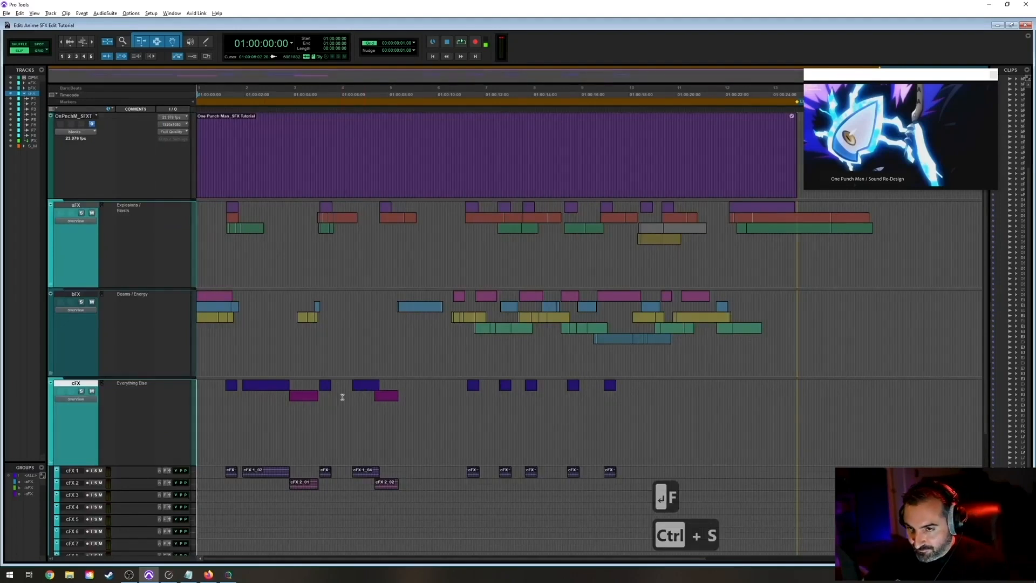
# Enlarge the cFX tracks around the opening placeholder clips and set the insertion point at 01:00:00:22.
pyautogui.scroll(-3, 342, 397)
pyautogui.moveTo(221, 237); pyautogui.dragTo(308, 423)
pyautogui.press('e')
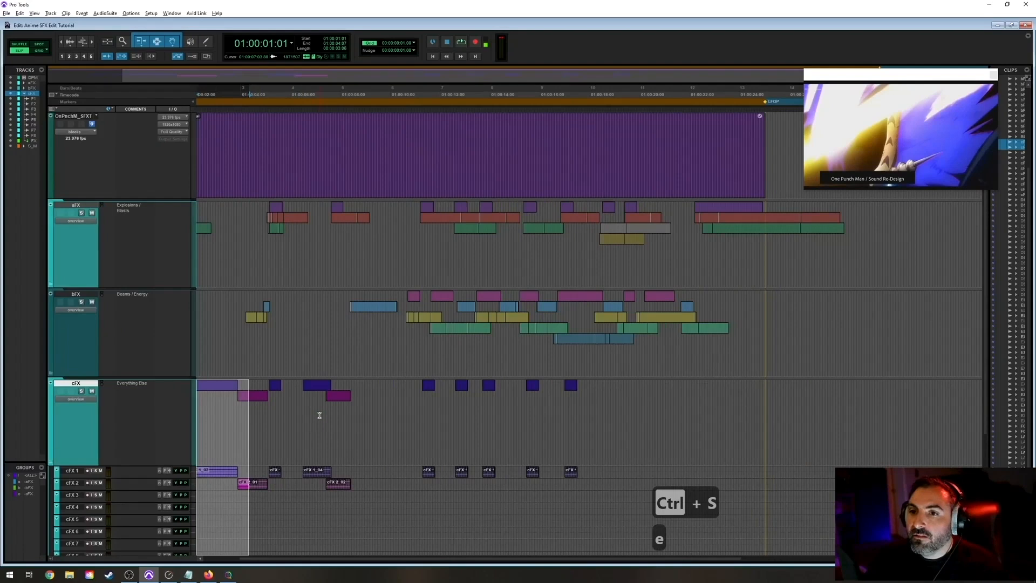
pyautogui.press('e')
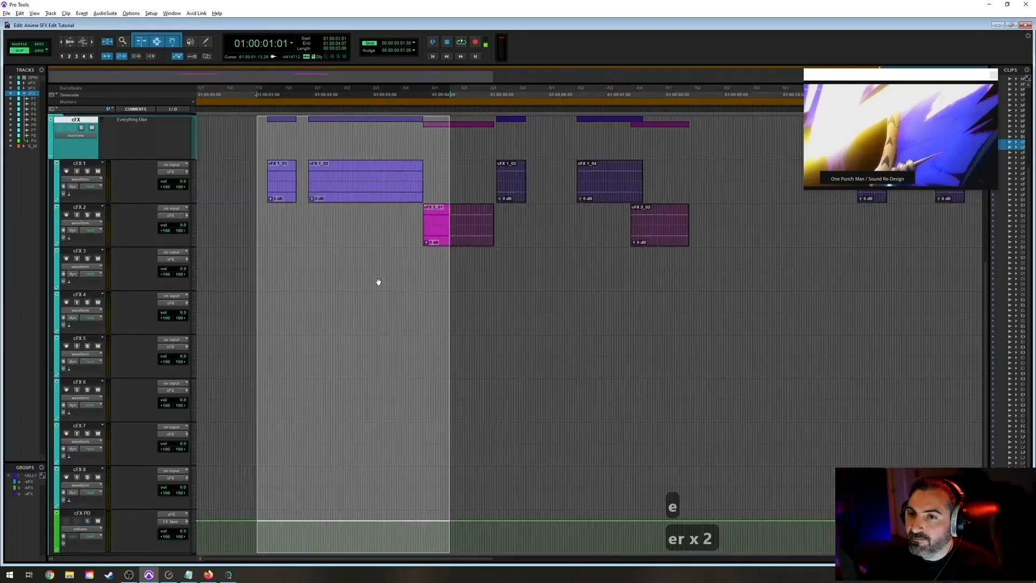
pyautogui.press('r')
pyautogui.click(224, 133)
pyautogui.press('t')
pyautogui.press('t')
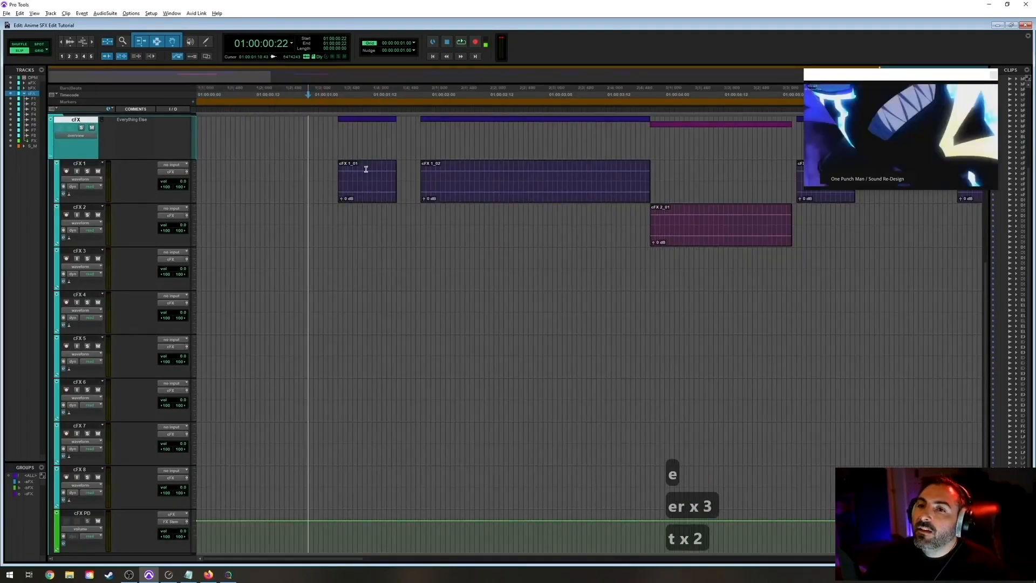
pyautogui.press('r')
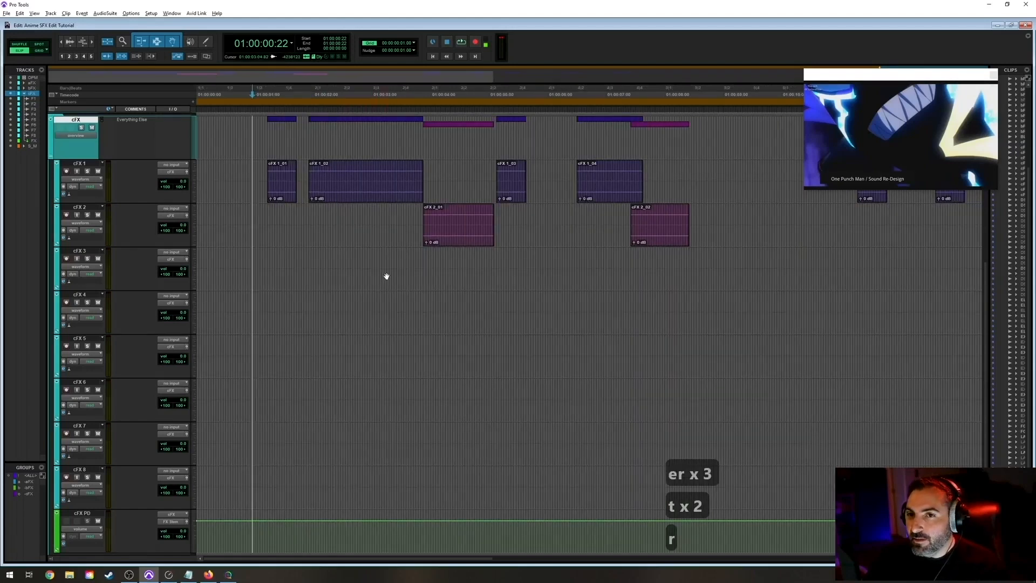
pyautogui.press('t')
pyautogui.press('r')
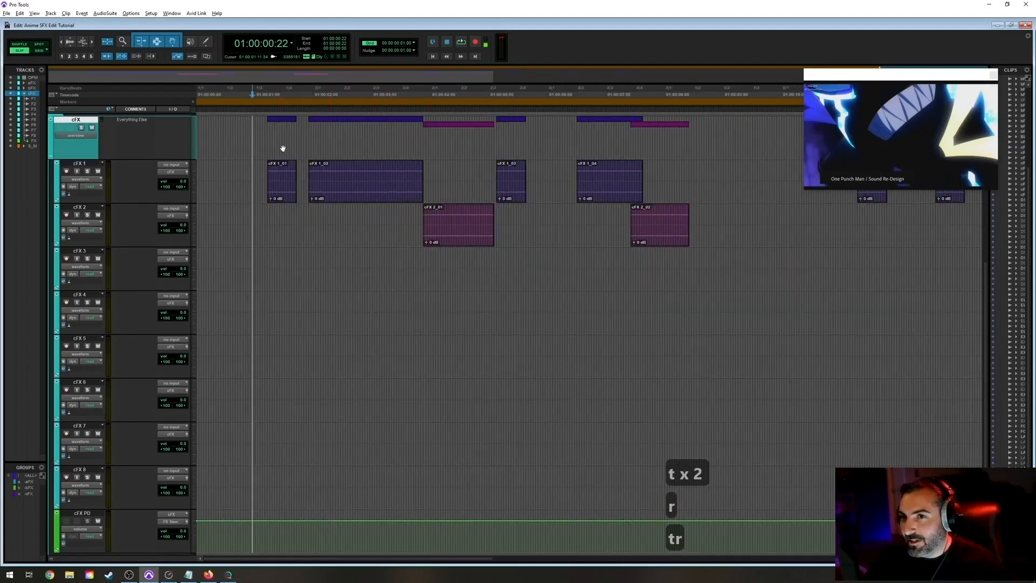
# Play the opening of the cFX tracks from 01:00:00:22 and delete the cFX 1_01 placeholder clip.
pyautogui.click(255, 174)
pyautogui.click(282, 198)
pyautogui.press('space')
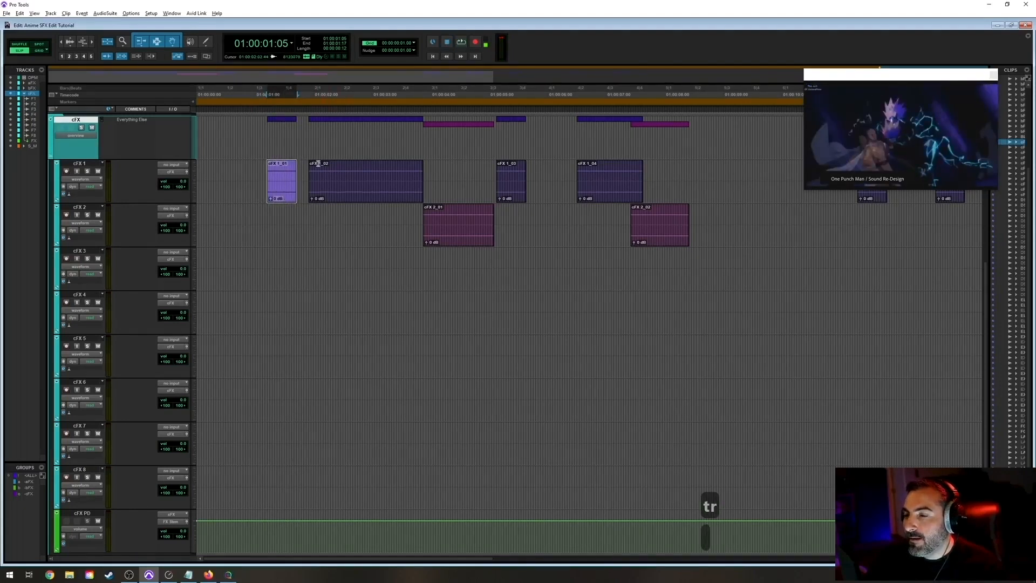
pyautogui.click(251, 170)
pyautogui.press('space')
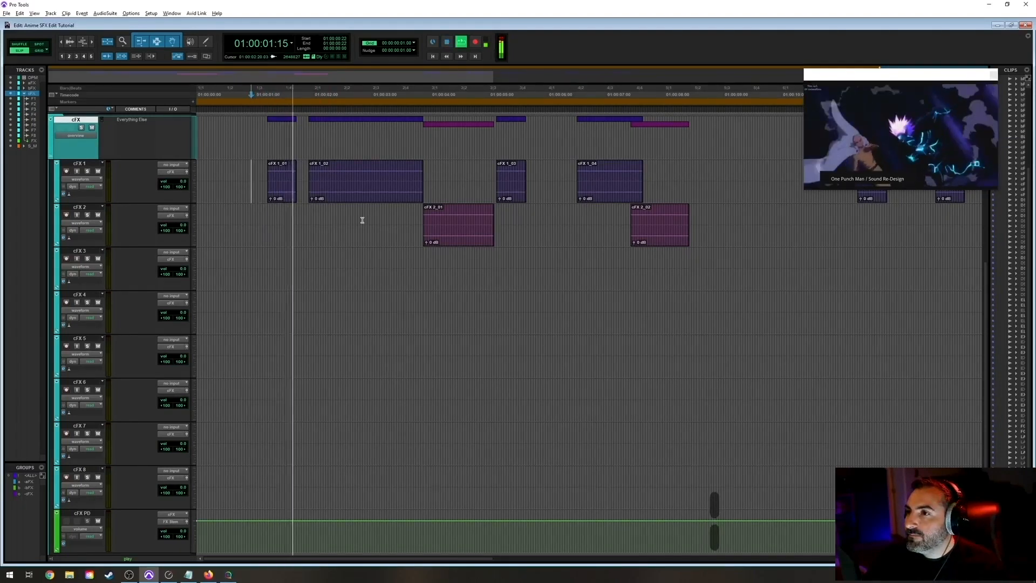
pyautogui.click(278, 197)
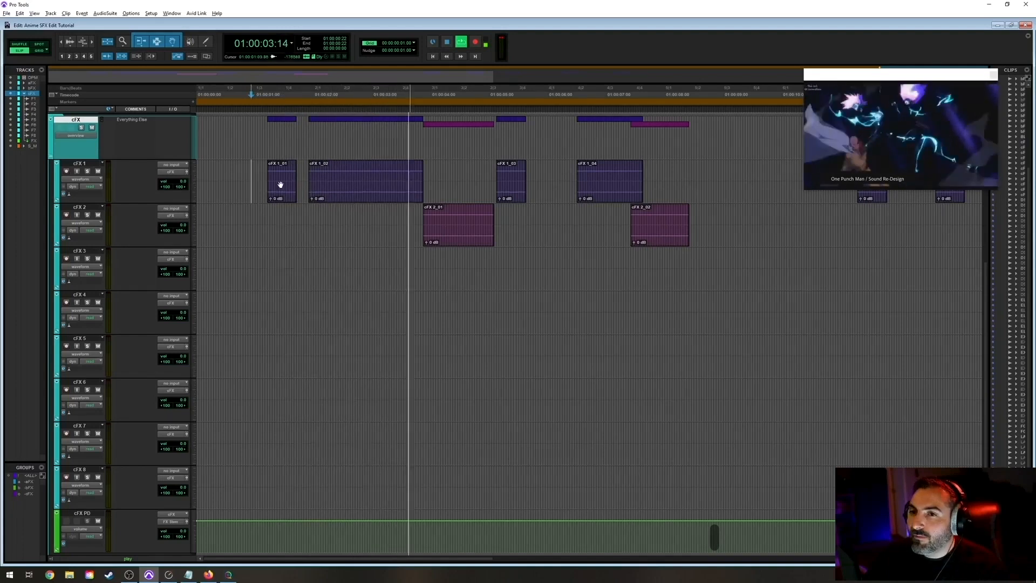
pyautogui.press('space')
pyautogui.press('Delete')
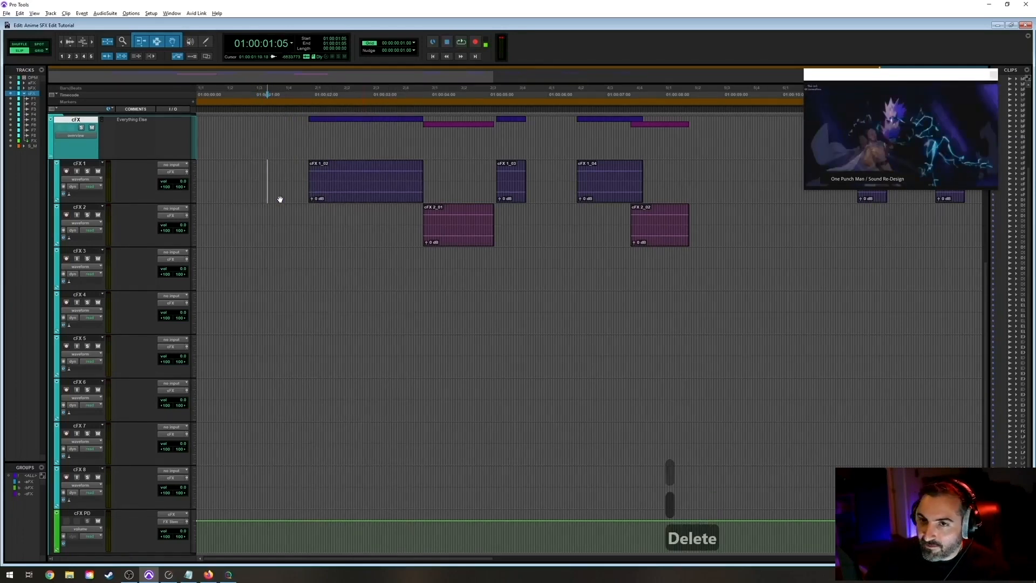
# Select the cFX 1_02 placeholder clip and play its section against the picture.
pyautogui.click(363, 195)
pyautogui.press('space')
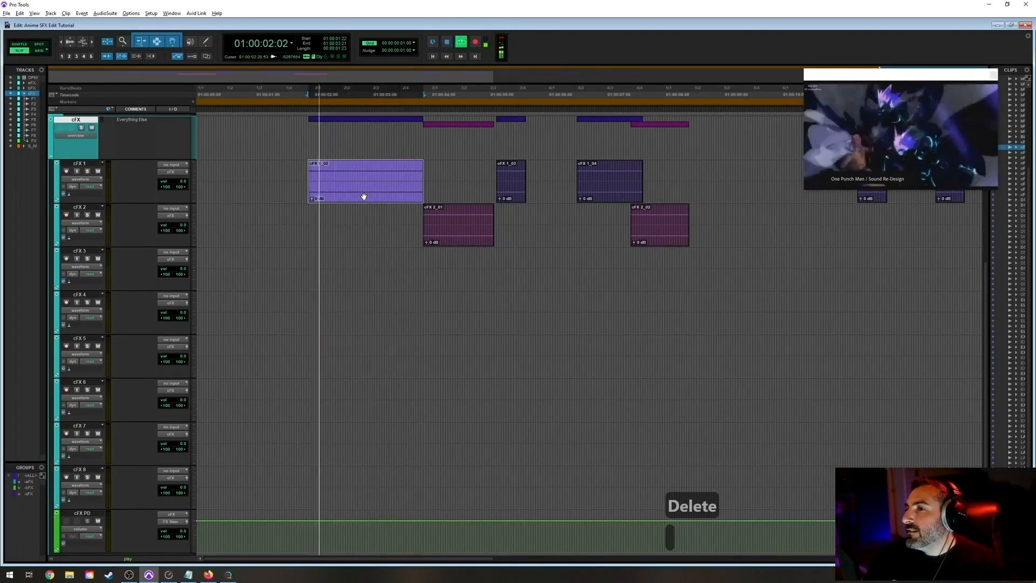
pyautogui.press('space')
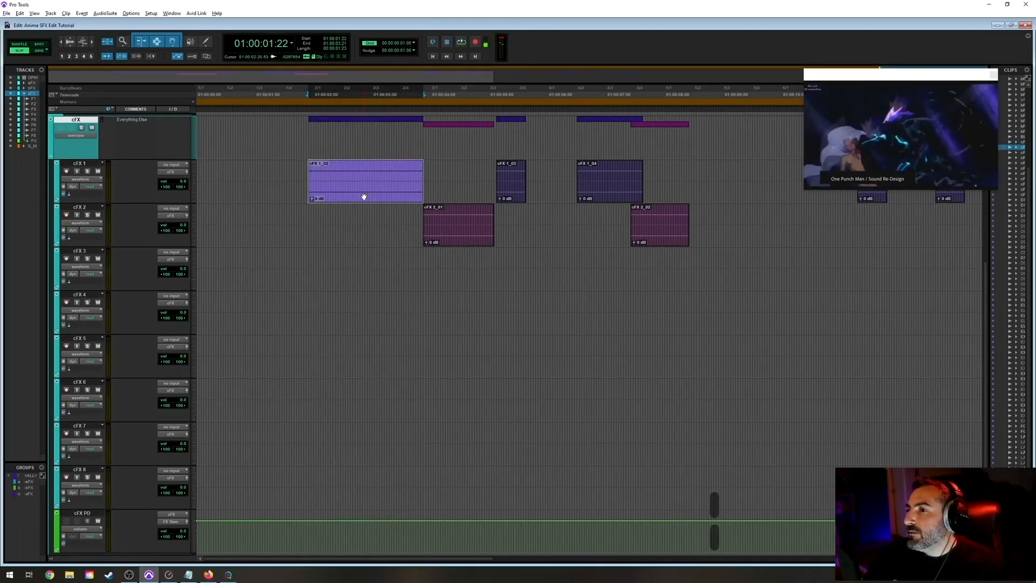
pyautogui.press('space')
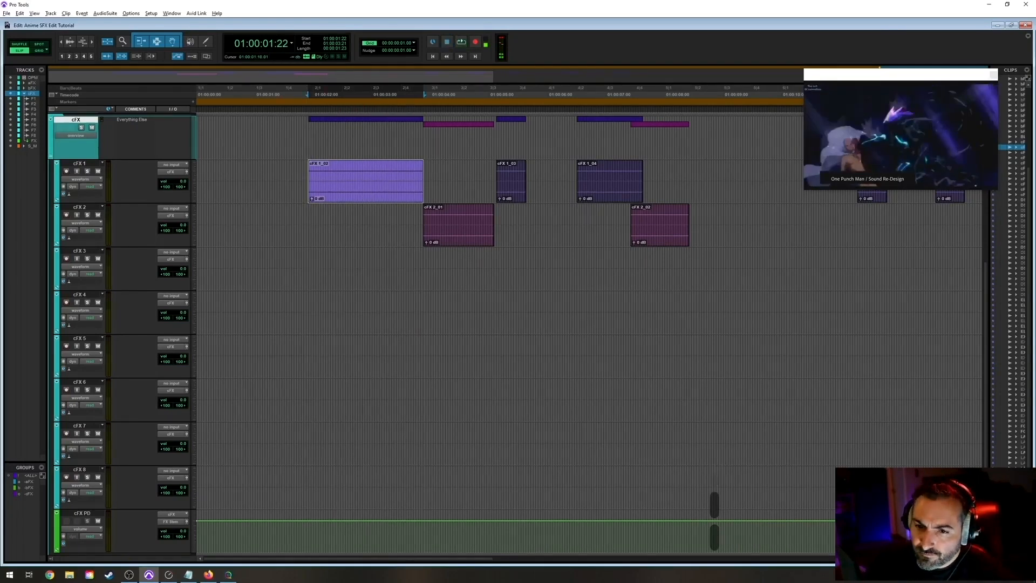
# Switch to SoundQ, search the library for "flurry" and audition the Noisy Stylized Punch Flurry of Blows file.
pyautogui.hotkey('alt', 'Tab')
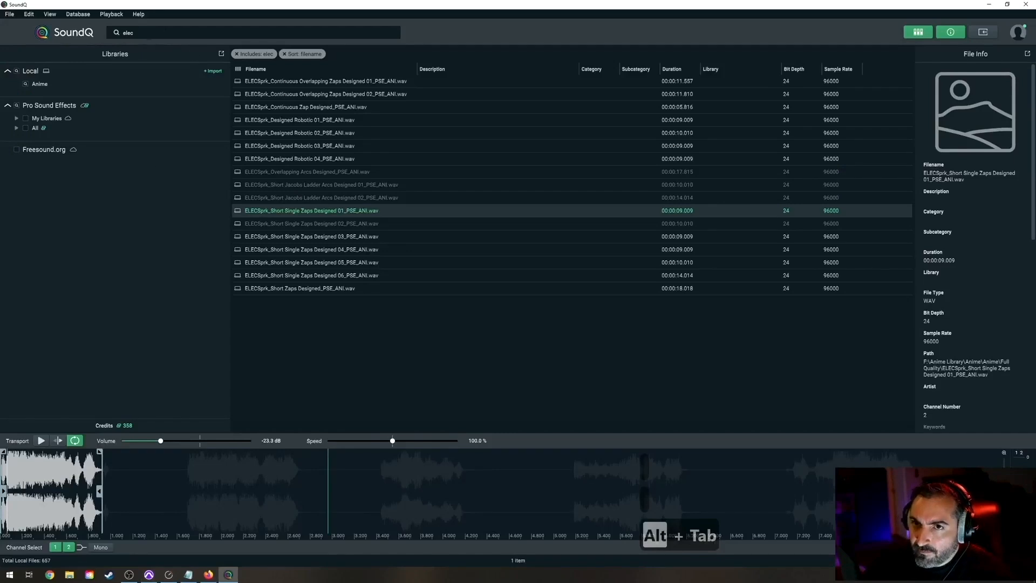
pyautogui.write('flurry')
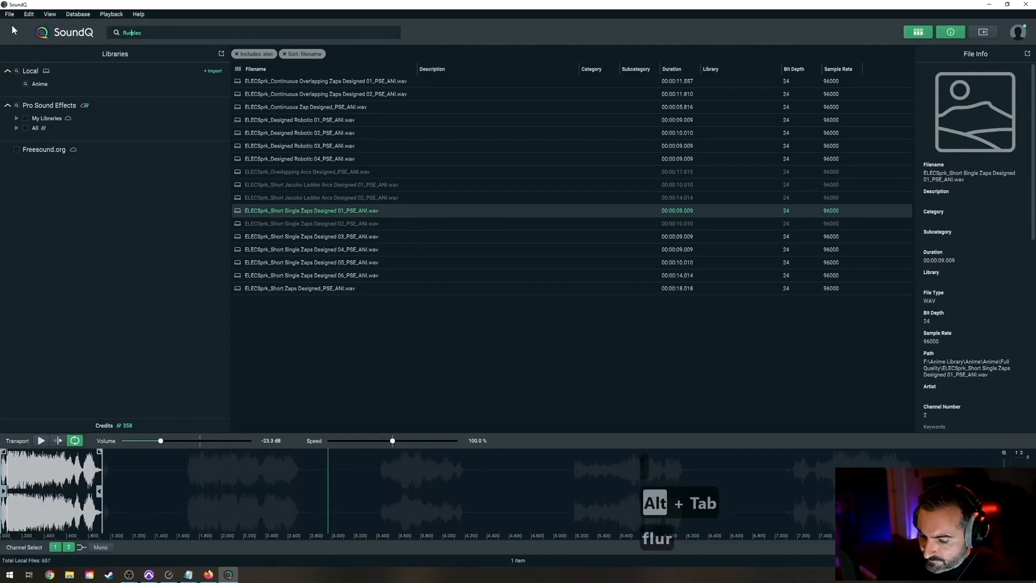
pyautogui.press('Return')
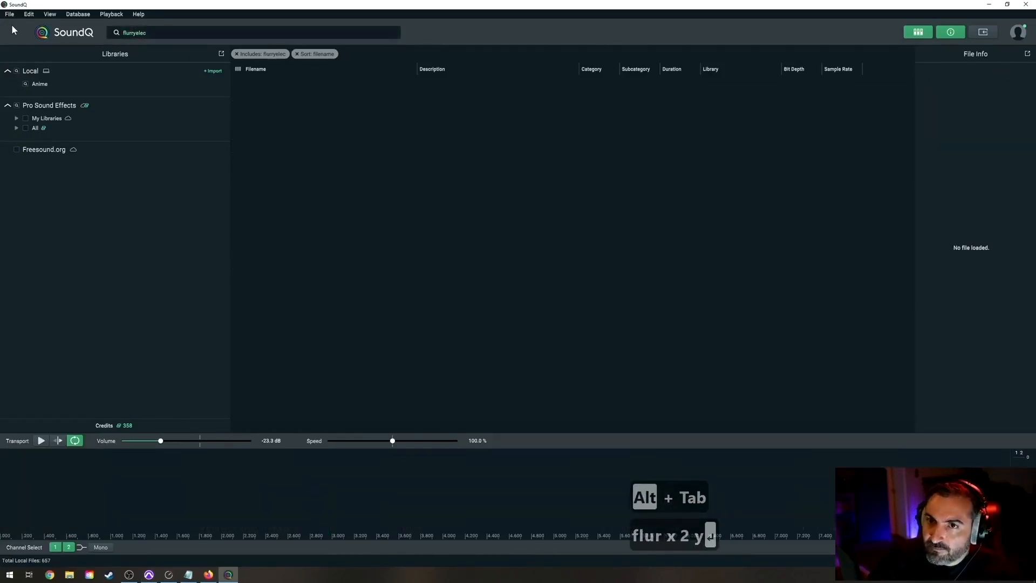
pyautogui.click(180, 34)
pyautogui.press('BackSpace')
pyautogui.press('BackSpace')
pyautogui.press('Return')
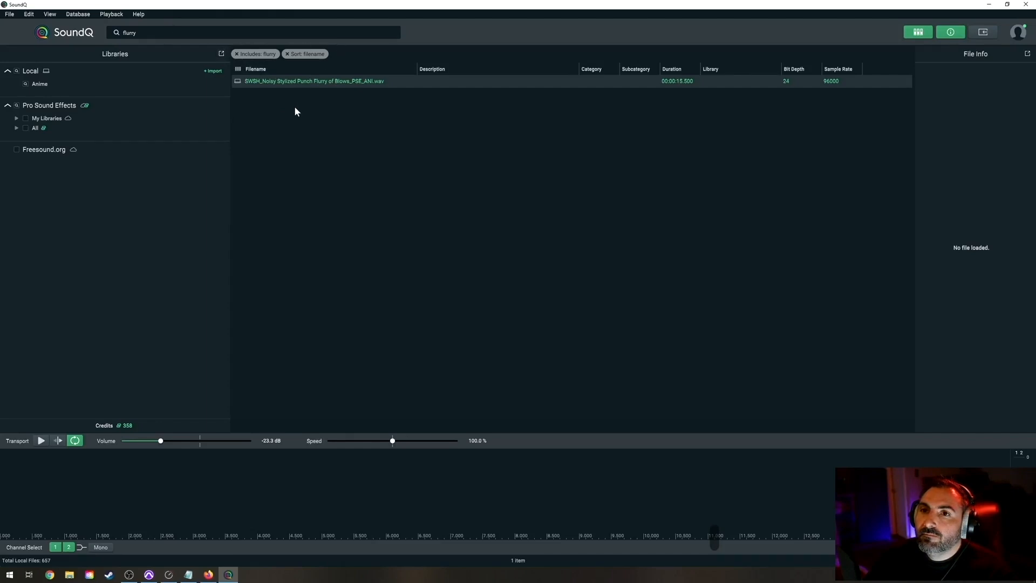
pyautogui.press('space')
pyautogui.press('space')
pyautogui.press('space')
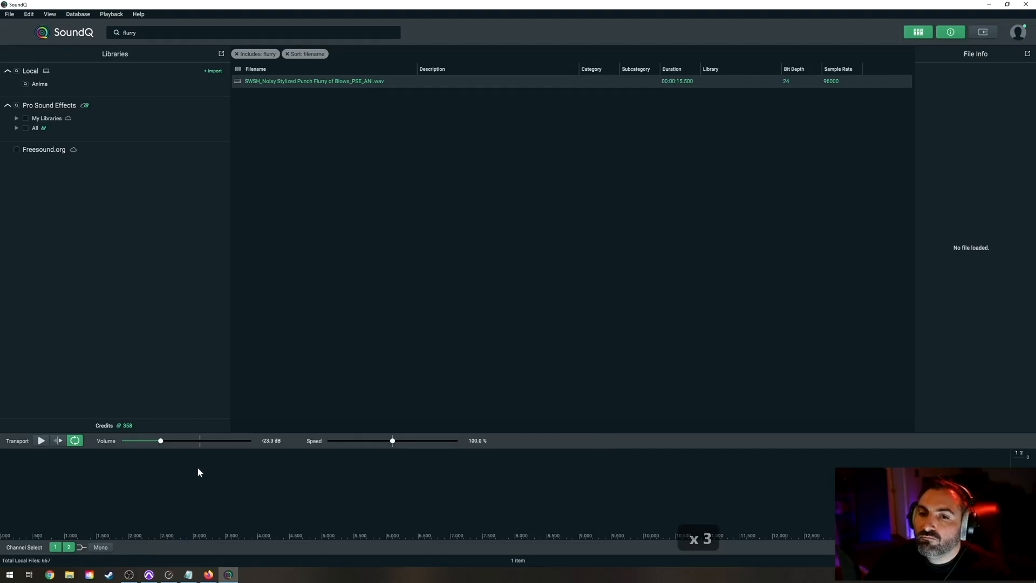
# Search the library for "punch" and audition the Mecha Punch Frequency Shift Single 02 TAPE and Single 01 files.
pyautogui.moveTo(144, 33); pyautogui.dragTo(71, 33)
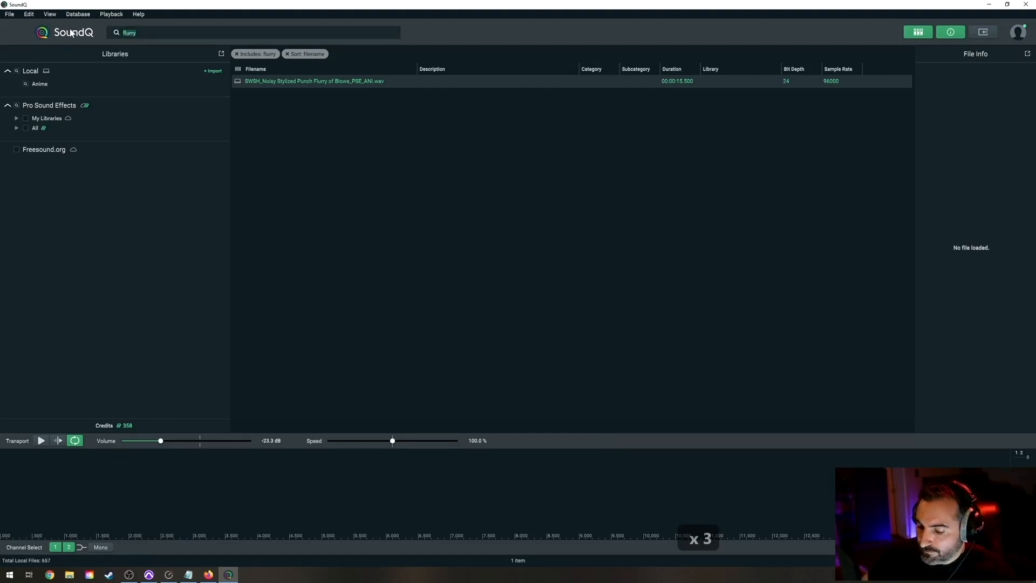
pyautogui.press('BackSpace')
pyautogui.write('punch')
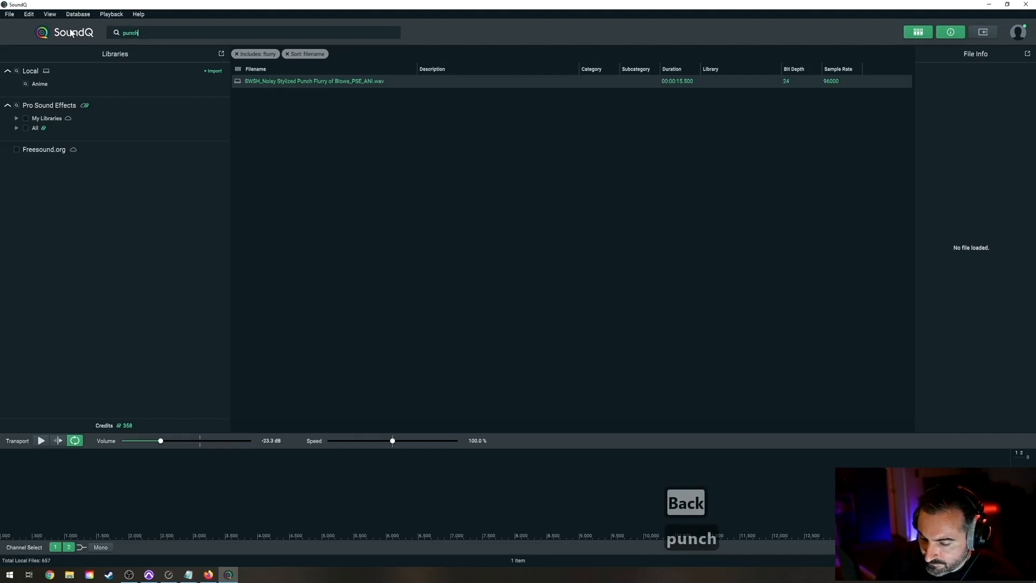
pyautogui.press('Return')
pyautogui.click(315, 197)
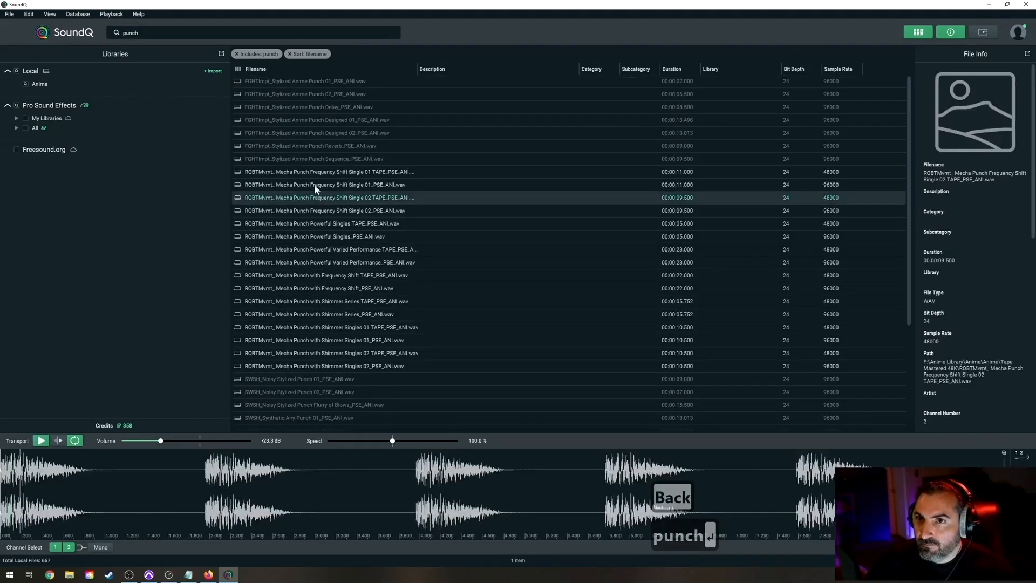
pyautogui.click(323, 184)
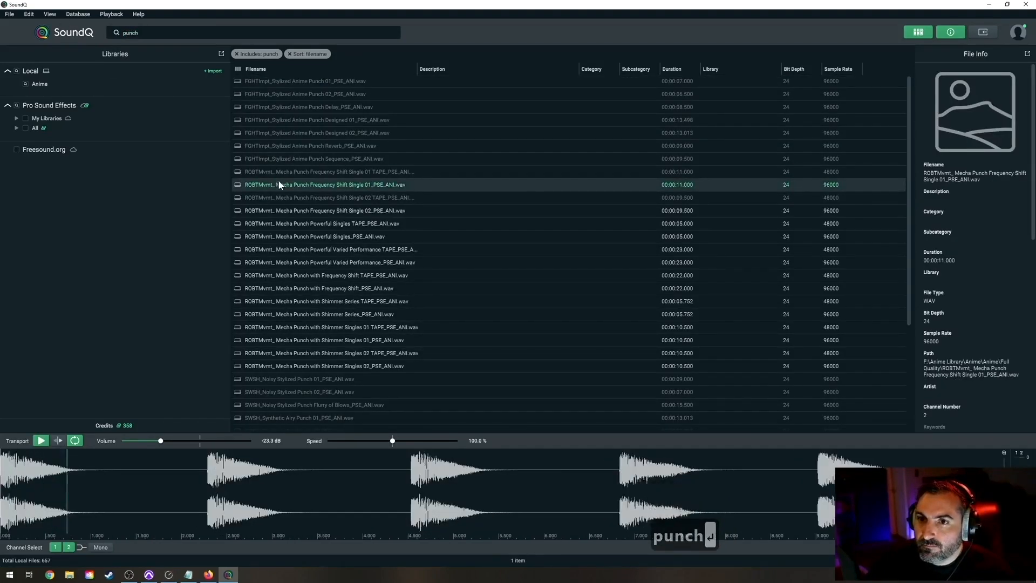
# Audition the Stylized Anime Punch Designed, Reverb and Sequence files, replaying the Sequence file from its second burst.
pyautogui.click(327, 133)
pyautogui.click(328, 121)
pyautogui.click(334, 148)
pyautogui.click(332, 158)
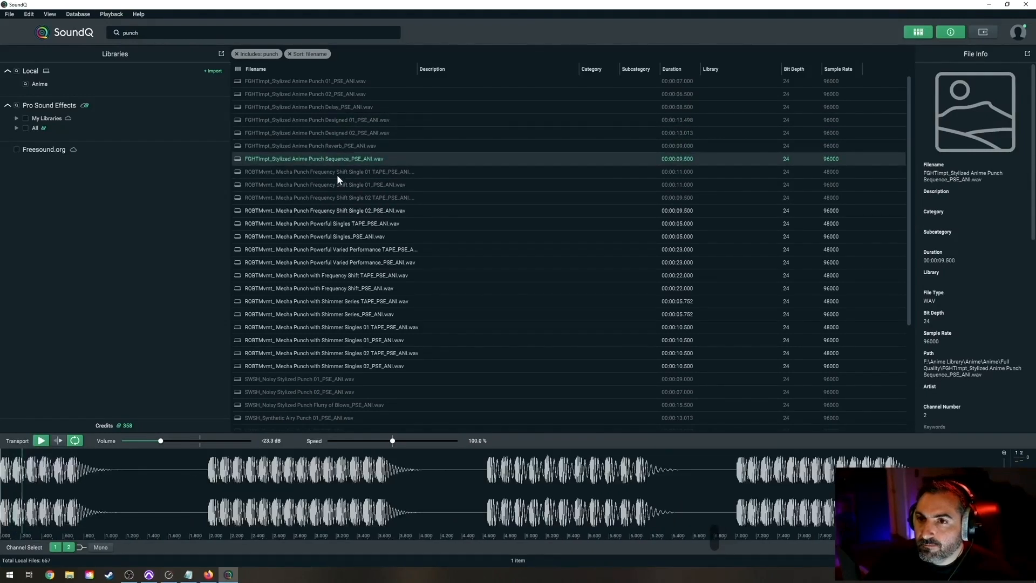
pyautogui.click(329, 173)
pyautogui.click(338, 160)
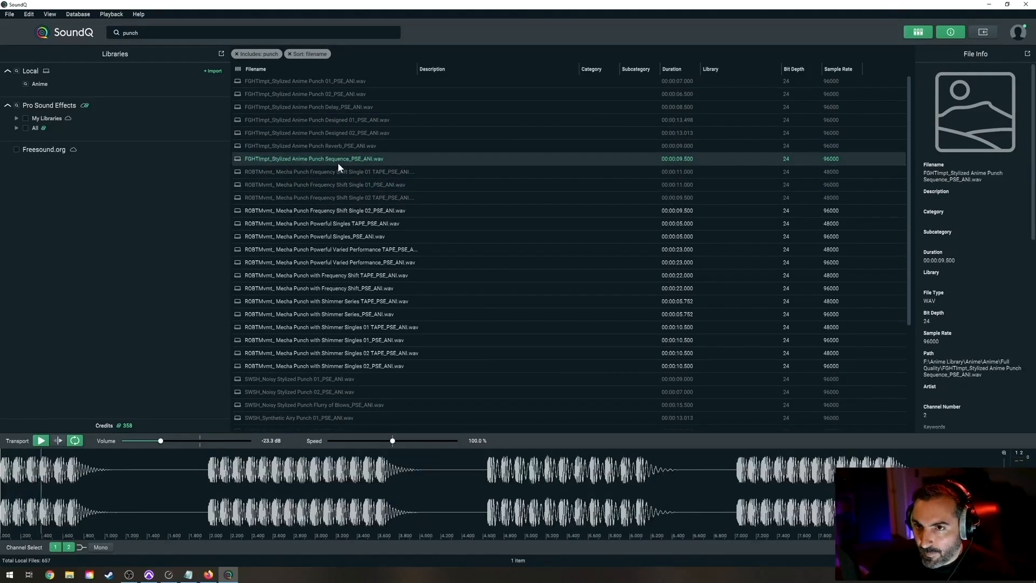
pyautogui.press('space')
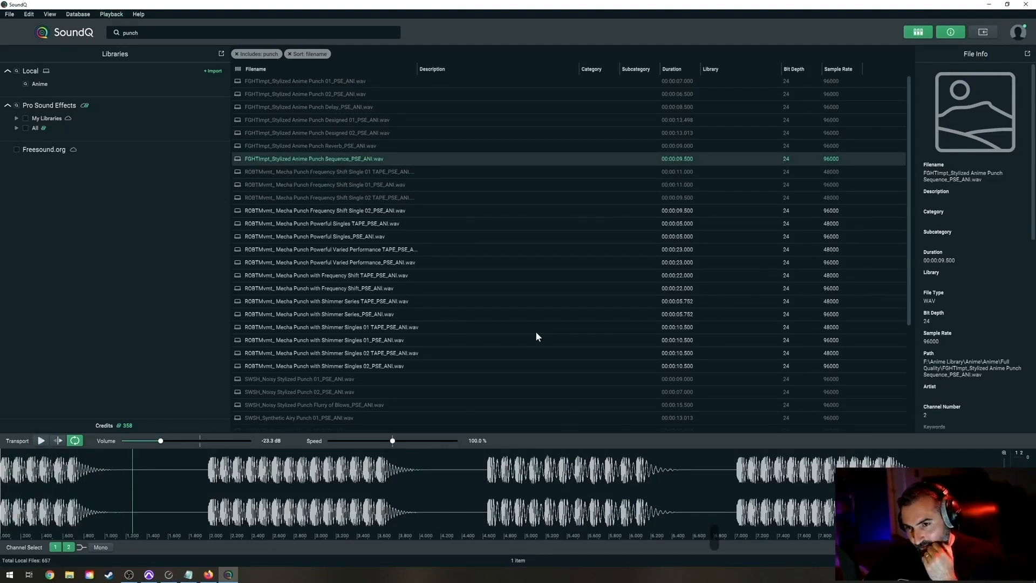
pyautogui.click(209, 467)
pyautogui.press('space')
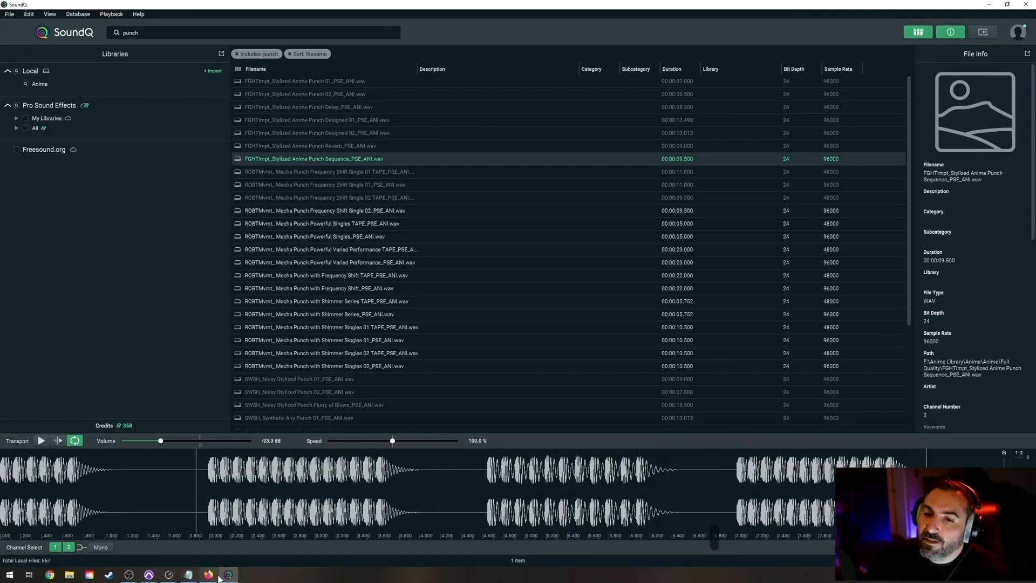
# Switch to Pro Tools and play the cFX 1_02 section from 01:00:01:16 against the picture.
pyautogui.hotkey('alt', 'Tab')
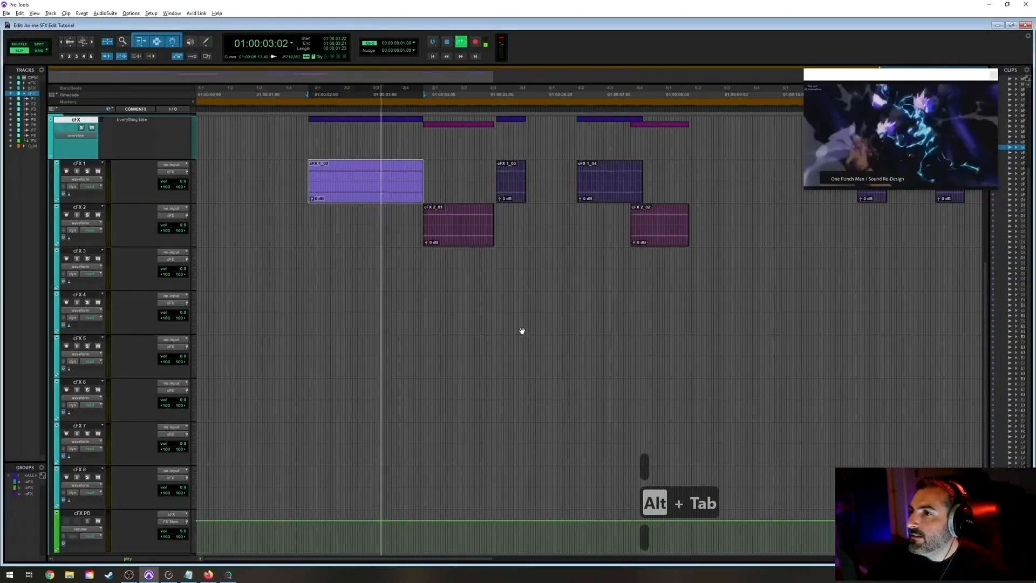
pyautogui.press('space')
pyautogui.click(294, 171)
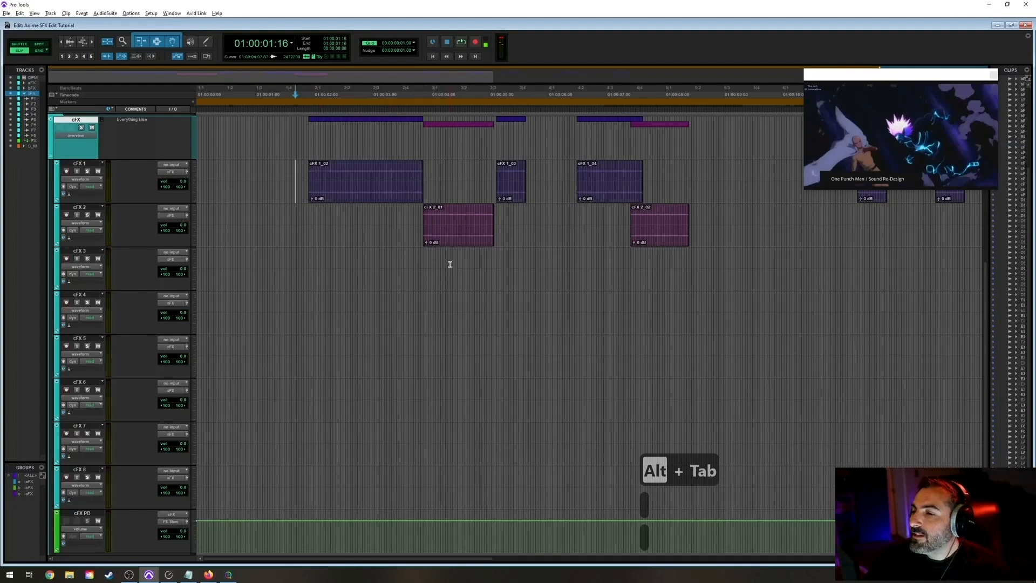
pyautogui.press('space')
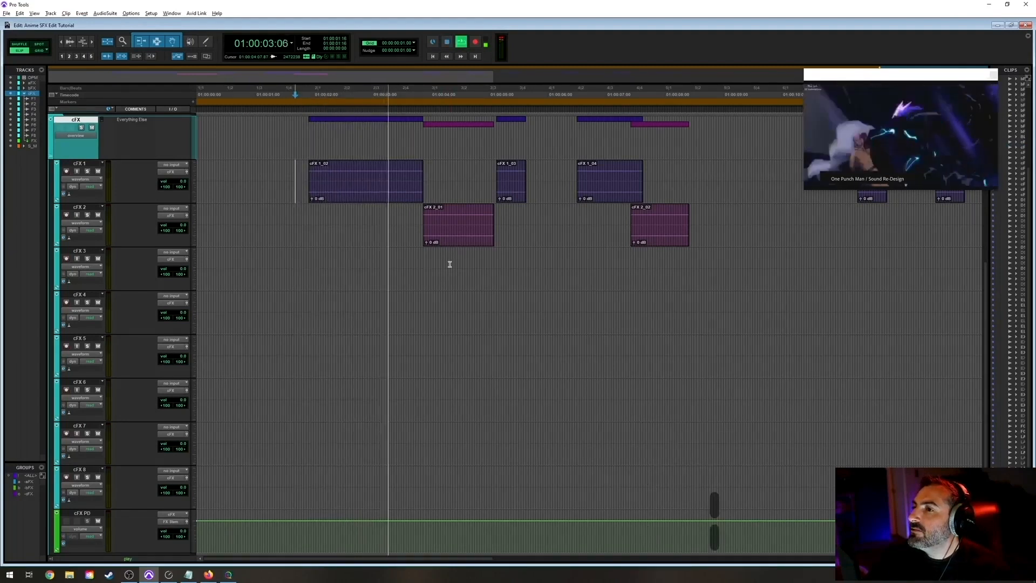
pyautogui.press('space')
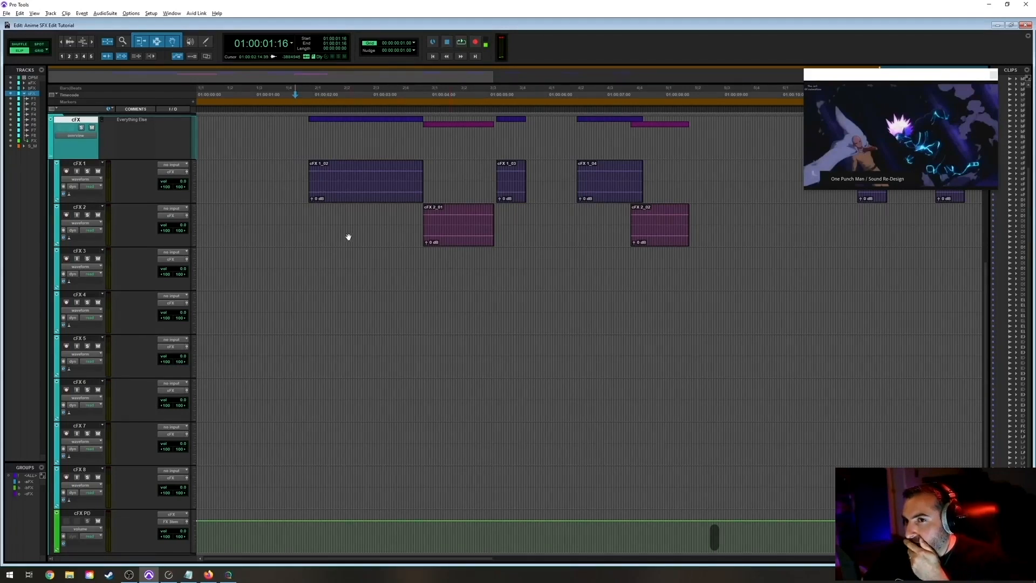
# Enlarge the video window and place it beside the cFX 1_02 placeholder clip.
pyautogui.moveTo(328, 225); pyautogui.dragTo(355, 224)
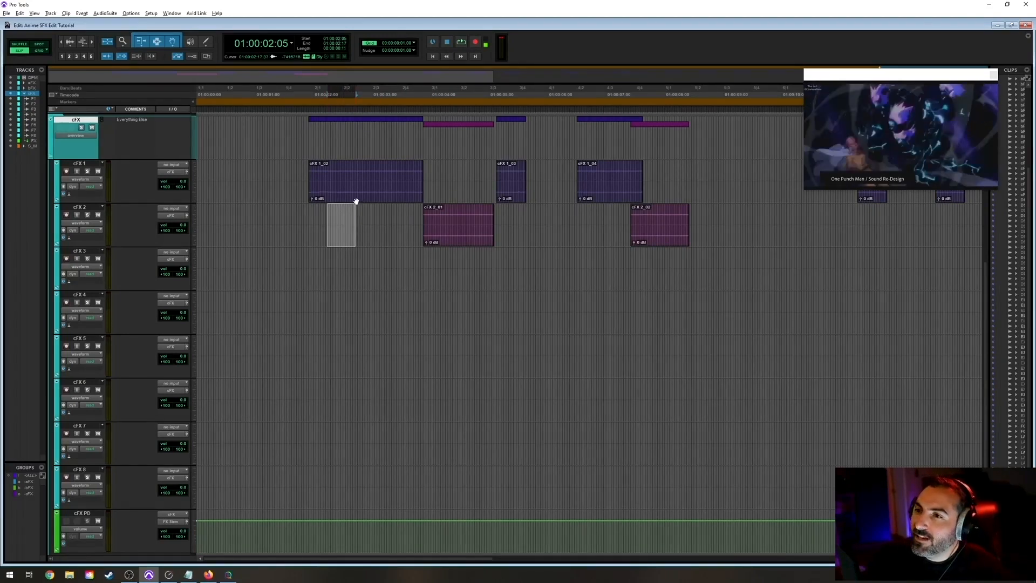
pyautogui.rightClick(908, 138)
pyautogui.click(928, 167)
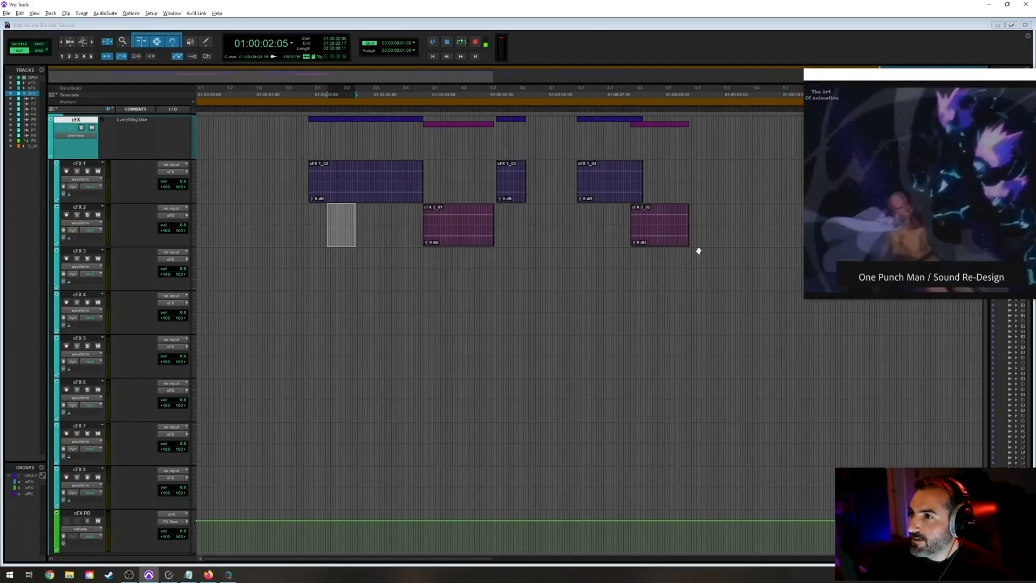
pyautogui.moveTo(965, 77); pyautogui.dragTo(652, 122)
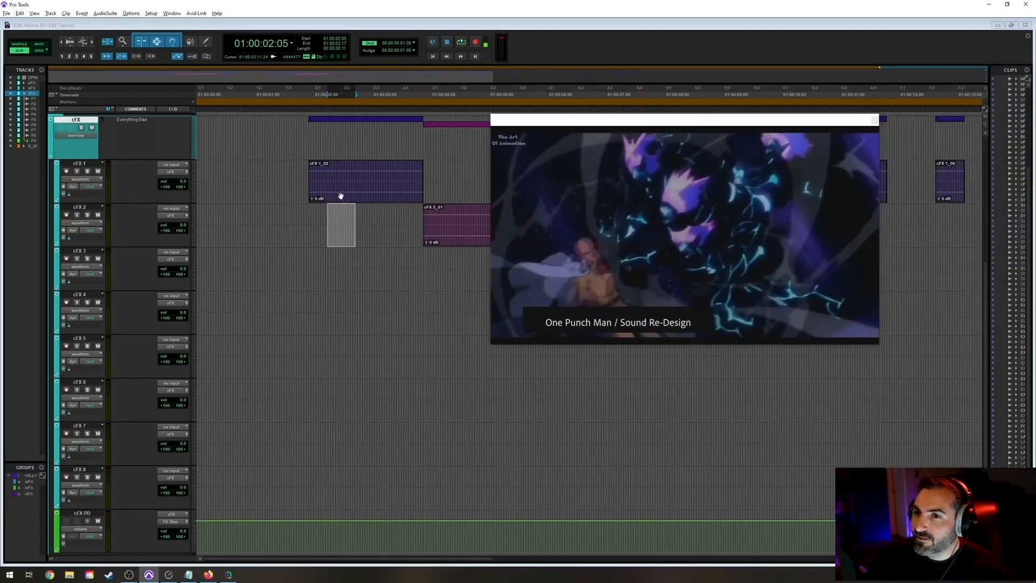
# Advance frame by frame from the start of cFX 1_02 to 01:00:03:19 to examine each punch in the picture.
pyautogui.click(309, 218)
pyautogui.press('.')
pyautogui.press('.')
pyautogui.press('.')
pyautogui.press('.')
pyautogui.press('.')
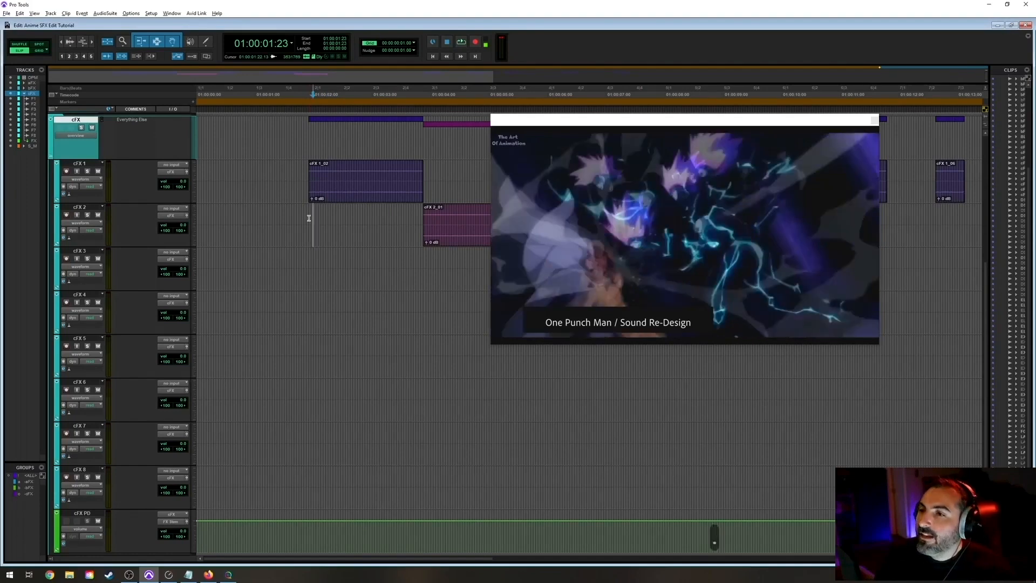
pyautogui.press('.')
pyautogui.press('.')
pyautogui.press('.')
pyautogui.press('.')
pyautogui.press('.')
pyautogui.press('.')
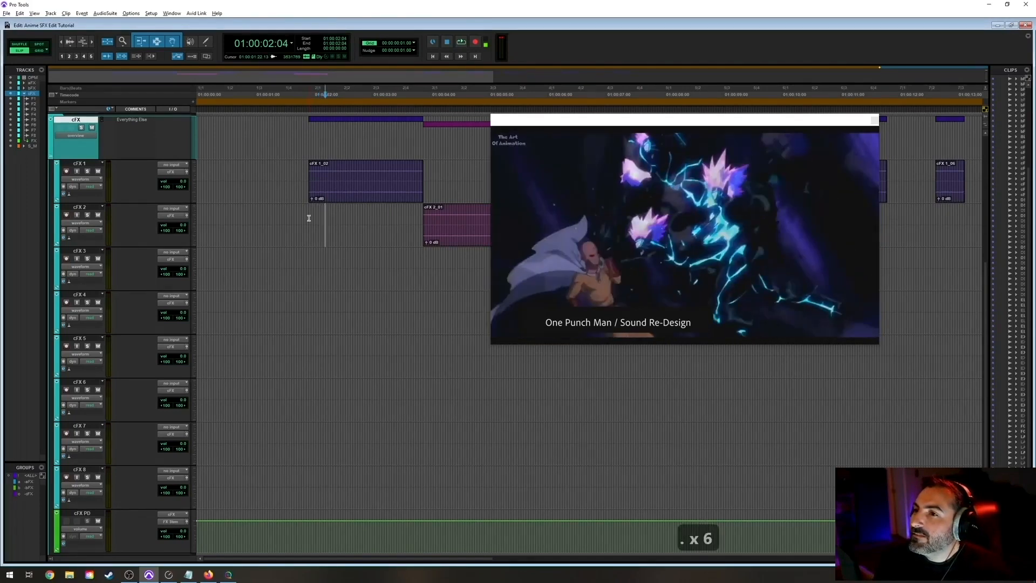
pyautogui.press('.')
pyautogui.press('.')
pyautogui.press('.')
pyautogui.press('.')
pyautogui.press('.')
pyautogui.press('.')
pyautogui.press('.')
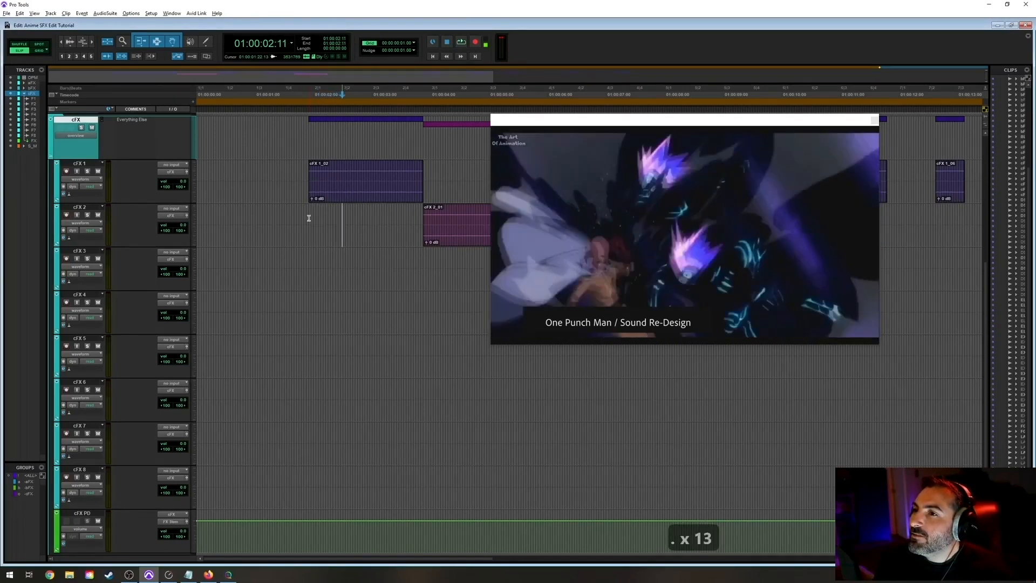
pyautogui.press('.')
pyautogui.press('.')
pyautogui.press('.')
pyautogui.press('.')
pyautogui.press('.')
pyautogui.press('.')
pyautogui.press('.')
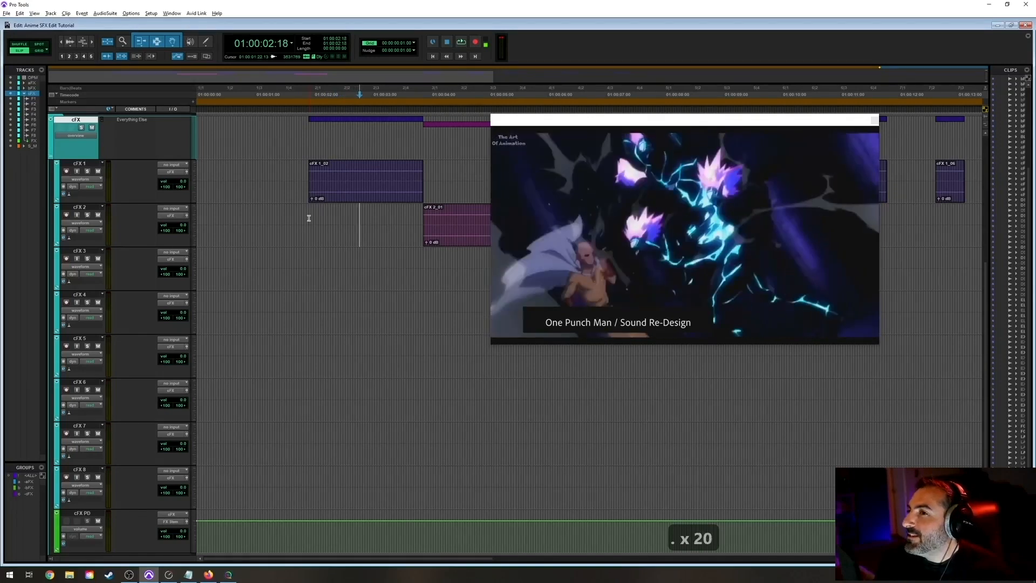
pyautogui.press('.')
pyautogui.press('.')
pyautogui.press('.')
pyautogui.press('.')
pyautogui.press('.')
pyautogui.press('.')
pyautogui.press('.')
pyautogui.press('.')
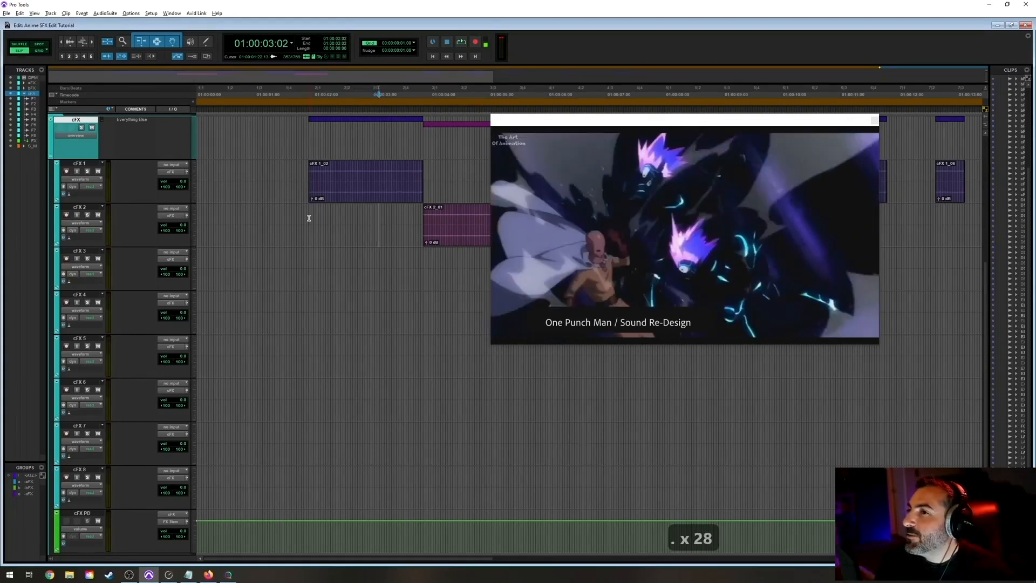
pyautogui.press('.')
pyautogui.press('.')
pyautogui.press('.')
pyautogui.press('.')
pyautogui.press('.')
pyautogui.press('.')
pyautogui.press('.')
pyautogui.press('.')
pyautogui.press('.')
pyautogui.press('.')
pyautogui.press('.')
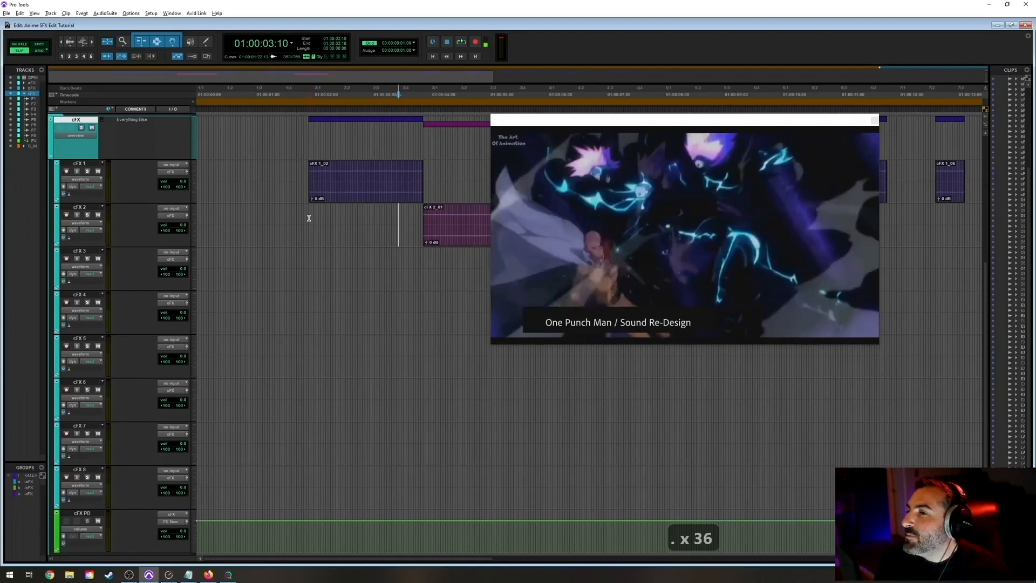
pyautogui.press('.')
pyautogui.press('.')
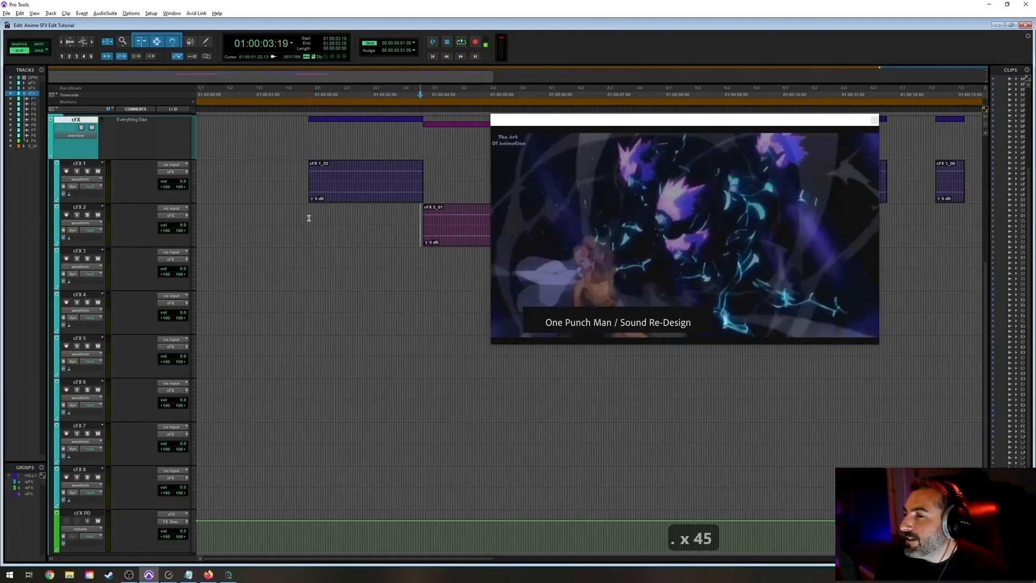
# Step backward through the punch frames to 01:00:01:21, rechecking the action under cFX 1_02.
pyautogui.press(',')
pyautogui.press(',')
pyautogui.press(',')
pyautogui.press(',')
pyautogui.press(',')
pyautogui.press(',')
pyautogui.press(',')
pyautogui.press(',')
pyautogui.press(',')
pyautogui.press(',')
pyautogui.press(',')
pyautogui.press(',')
pyautogui.press(',')
pyautogui.press(',')
pyautogui.press(',')
pyautogui.press(',')
pyautogui.press(',')
pyautogui.press(',')
pyautogui.press(',')
pyautogui.press(',')
pyautogui.press(',')
pyautogui.press(',')
pyautogui.press(',')
pyautogui.press(',')
pyautogui.press(',')
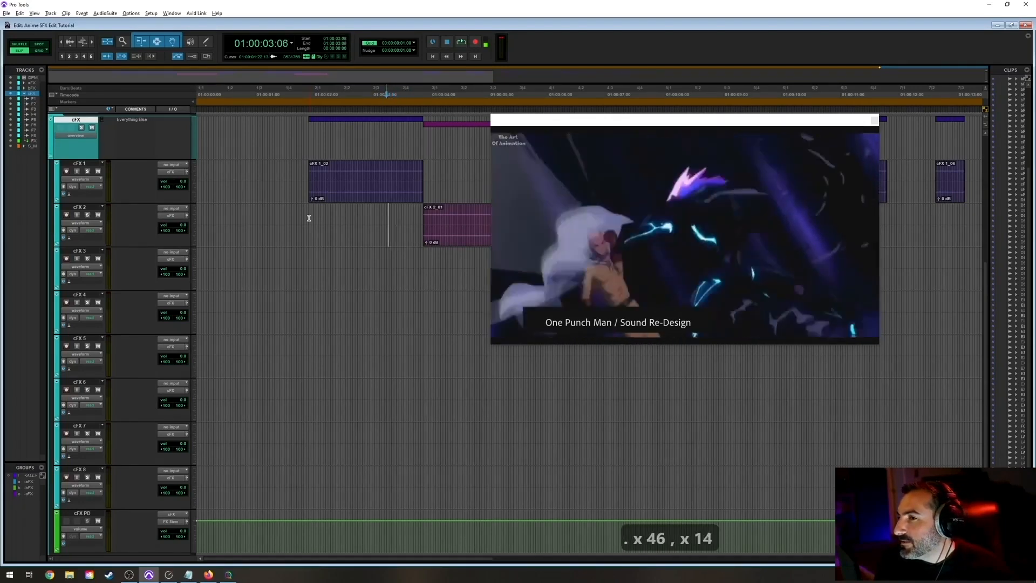
pyautogui.press('.')
pyautogui.press(',')
pyautogui.press(',')
pyautogui.press(',')
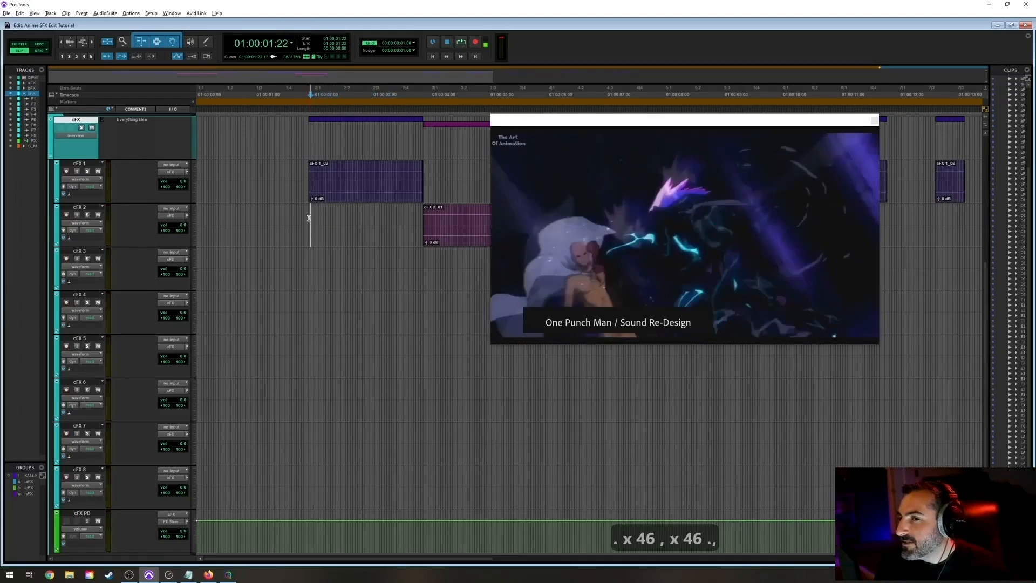
pyautogui.press('.')
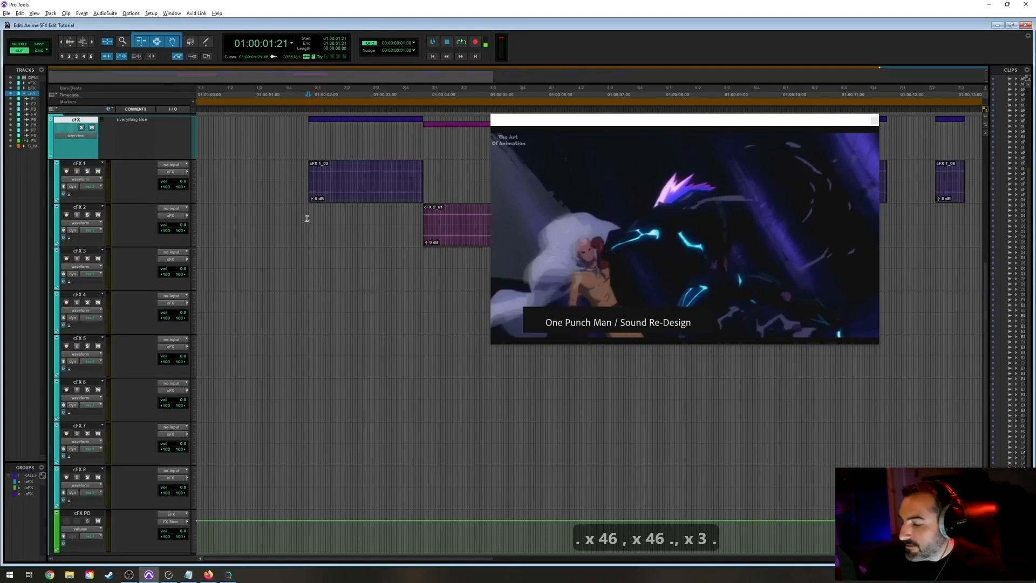
# Move the video window clear of cFX 2_01 and play the punch section from 01:00:01:15 and again from 01:00:01:20.
pyautogui.click(292, 228)
pyautogui.press('r')
pyautogui.press('t')
pyautogui.press('t')
pyautogui.press('r')
pyautogui.moveTo(569, 127); pyautogui.dragTo(637, 102)
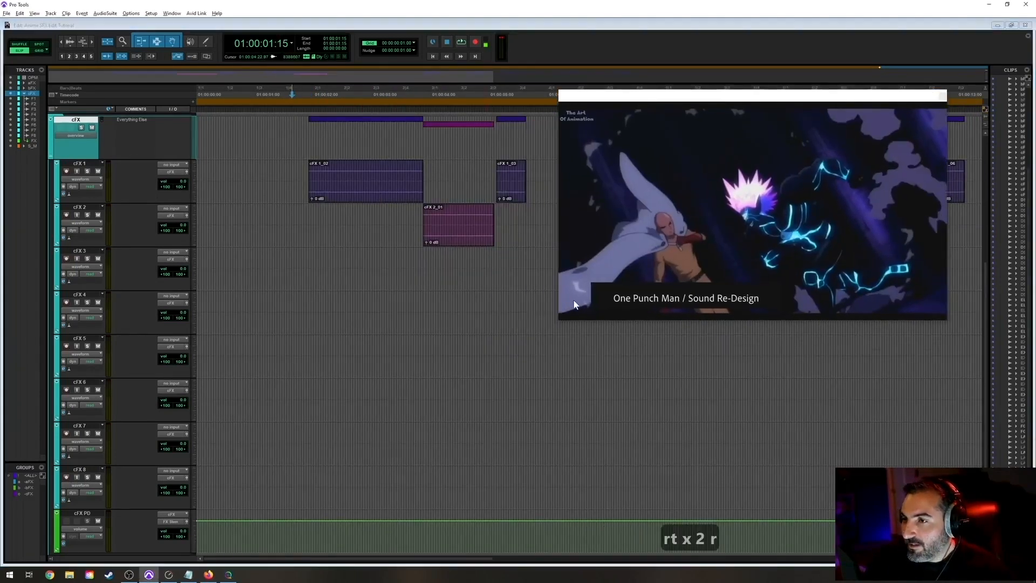
pyautogui.press('space')
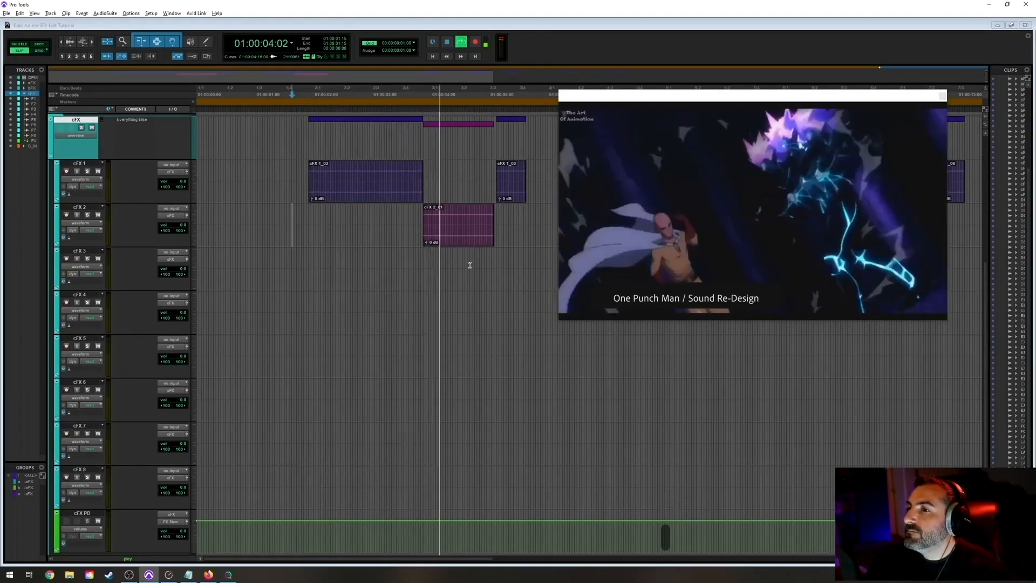
pyautogui.click(305, 216)
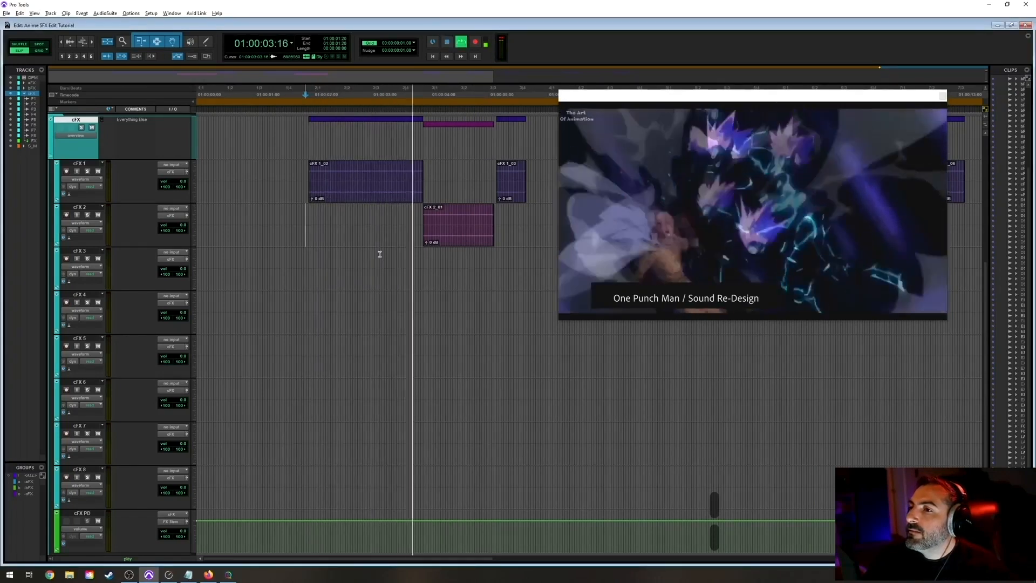
pyautogui.press('space')
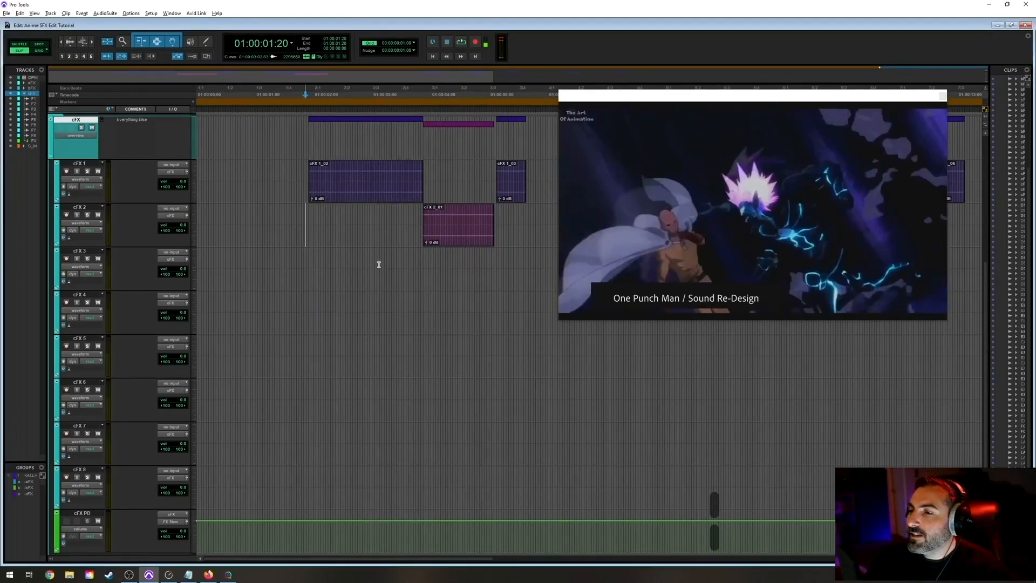
# Shrink the video window and move it clear of the cFX 1_04 and cFX 2_02 placeholder clips.
pyautogui.rightClick(666, 163)
pyautogui.click(705, 168)
pyautogui.moveTo(672, 101); pyautogui.dragTo(880, 66)
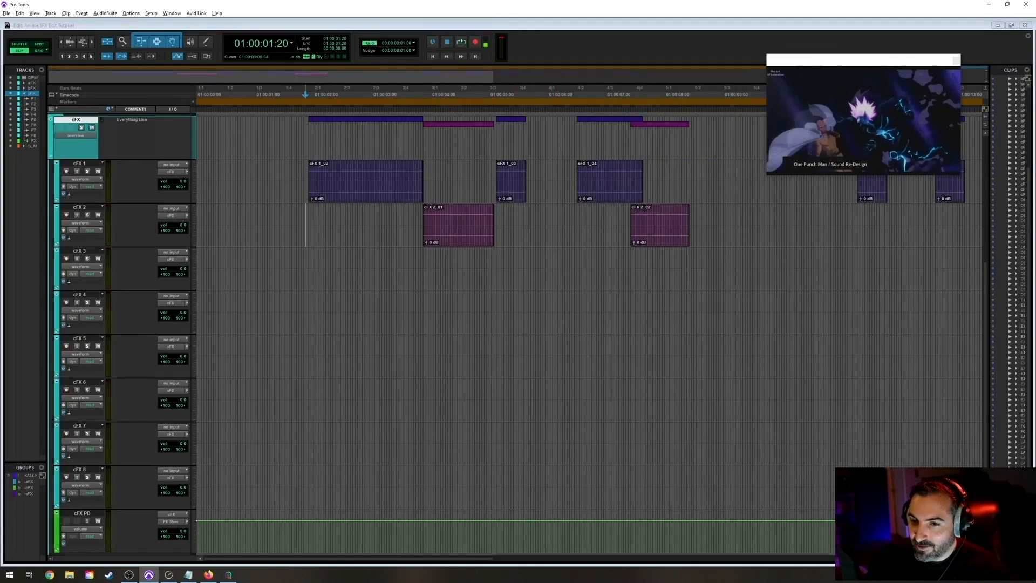
# Play the punch section from 01:00:01:20 and switch to the punch search results in SoundQ.
pyautogui.press('space')
pyautogui.hotkey('alt', 'space')
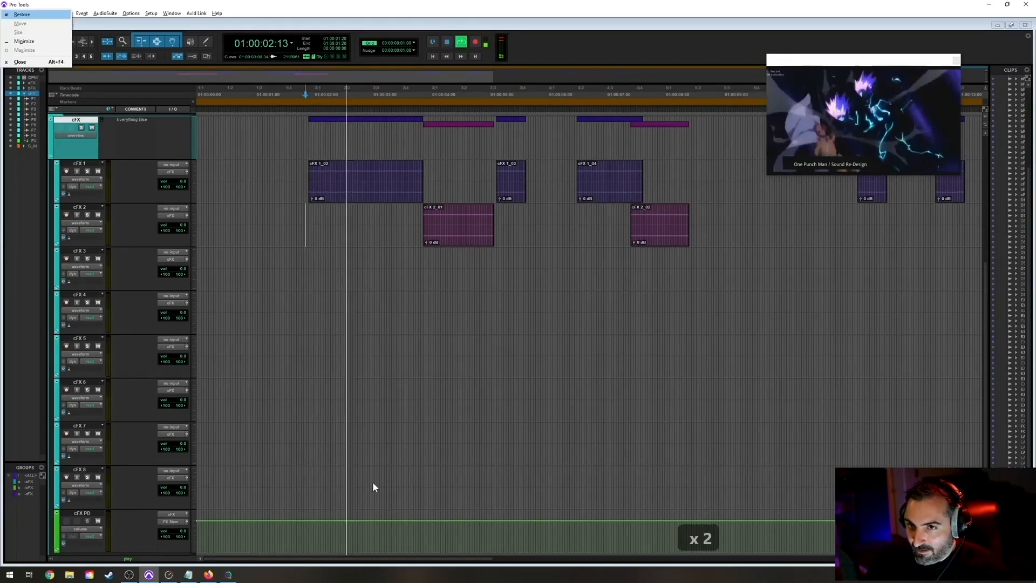
pyautogui.hotkey('alt', 'Tab')
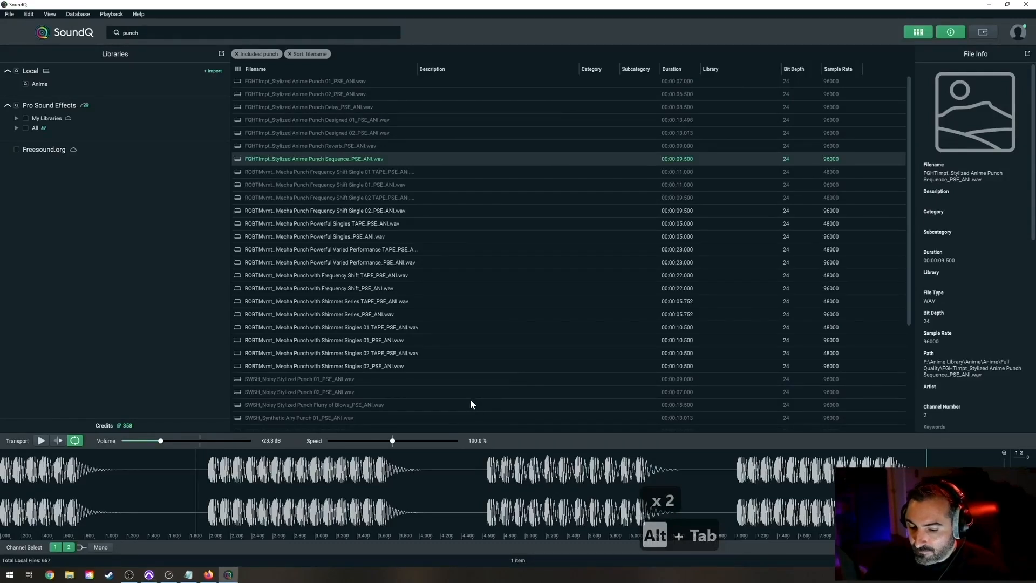
pyautogui.hotkey('alt', 'Tab')
pyautogui.hotkey('alt', 'Tab')
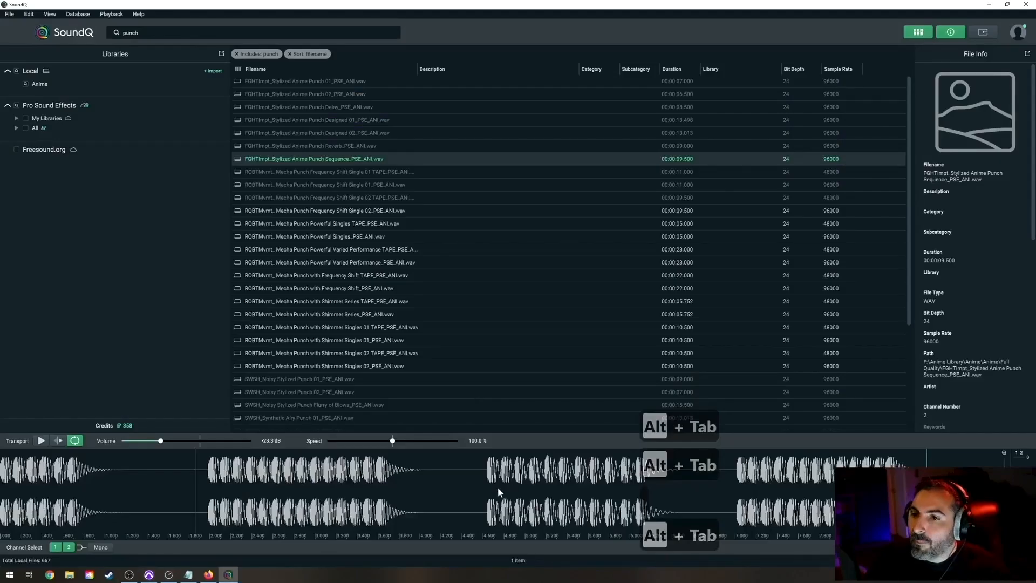
# Audition FGHTImpt_Stylized Anime Punch Sequence_PSE_ANI.wav and send its second burst of punches to cFX 2 at 01:00:01:20.
pyautogui.press('space')
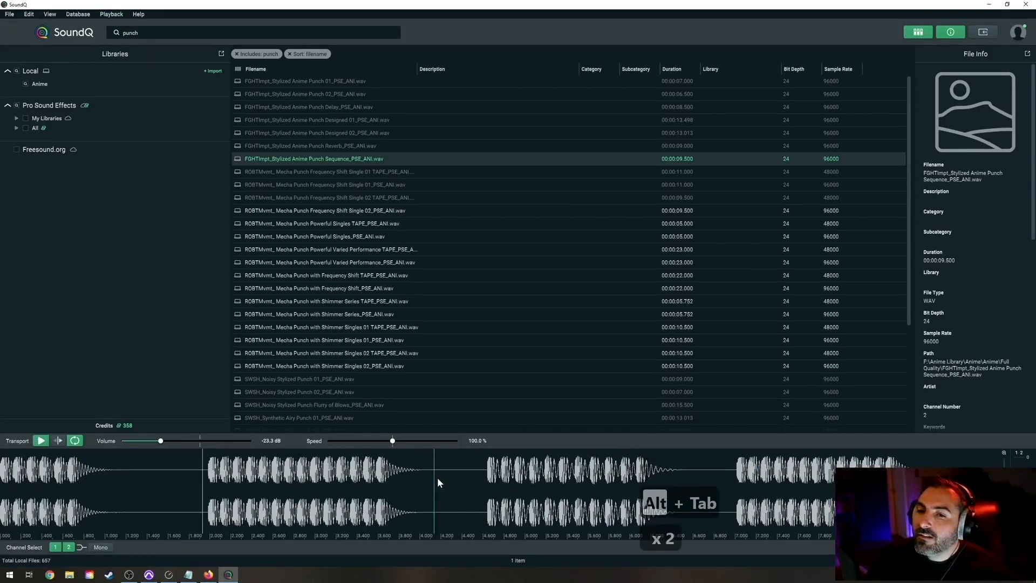
pyautogui.press('space')
pyautogui.moveTo(189, 491); pyautogui.dragTo(482, 491)
pyautogui.press('s')
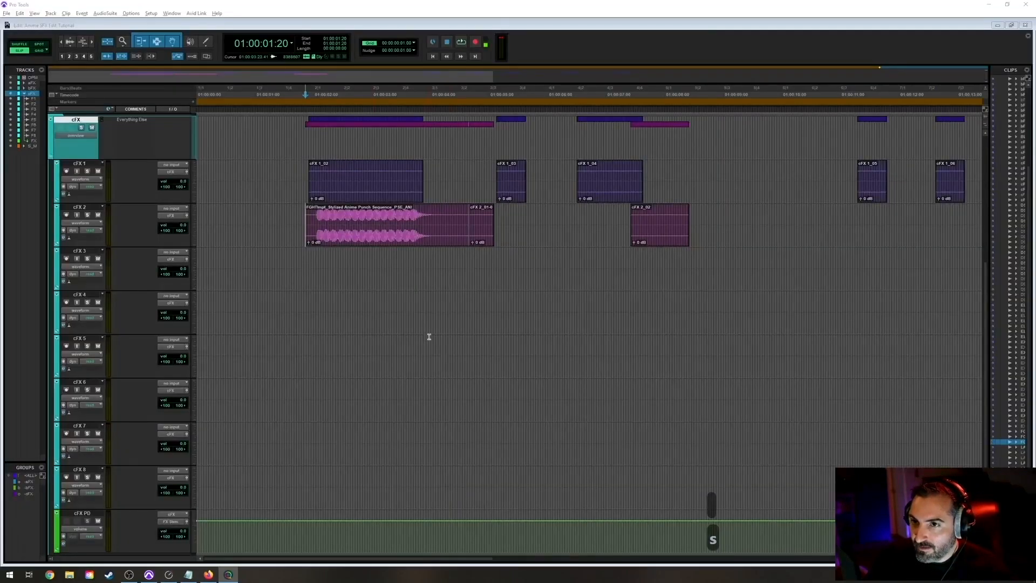
# Move the cut cFX 2_01 placeholder down to cFX 3 and extend its start back to the end of cFX 1_02.
pyautogui.click(479, 243)
pyautogui.moveTo(480, 242); pyautogui.dragTo(422, 264)
pyautogui.moveTo(351, 272); pyautogui.dragTo(372, 253)
pyautogui.click(386, 242)
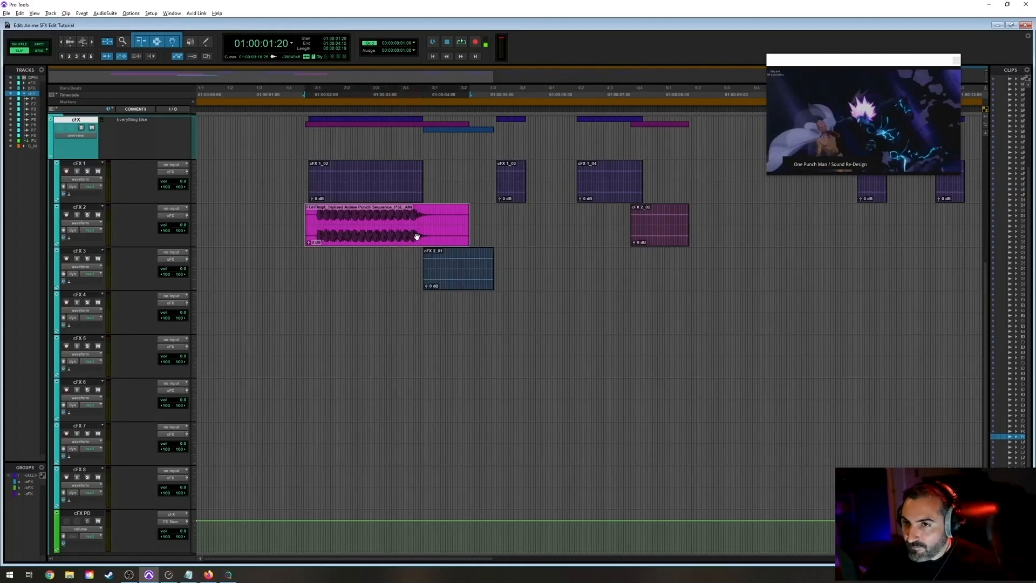
# Examine the picture at 01:00:03:13 and how the punch sequence's ending sits against the end of cFX 1_02.
pyautogui.click(405, 175)
pyautogui.press('t')
pyautogui.press('t')
pyautogui.press('t')
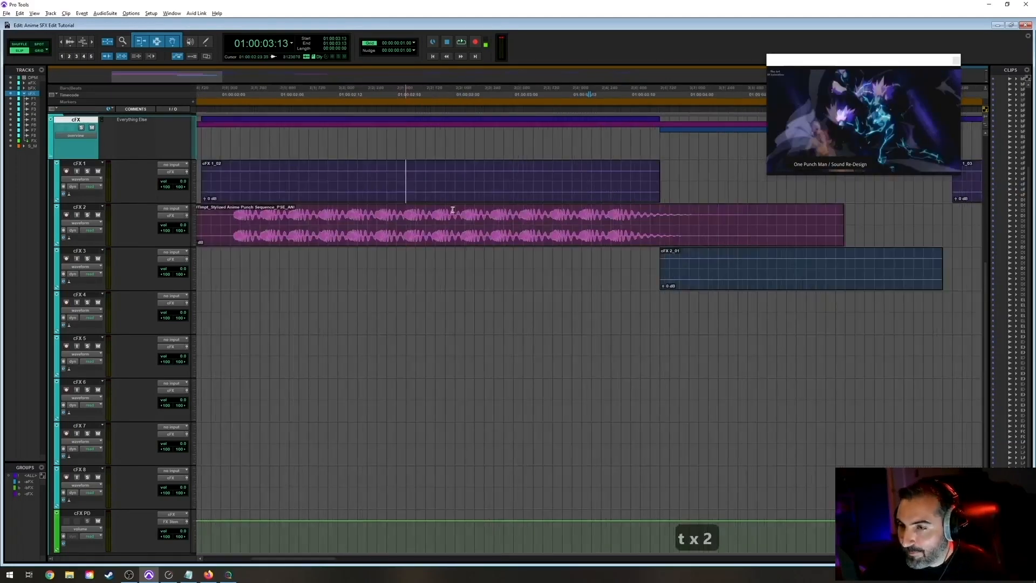
pyautogui.press('t')
pyautogui.press('r')
pyautogui.press('r')
pyautogui.press('r')
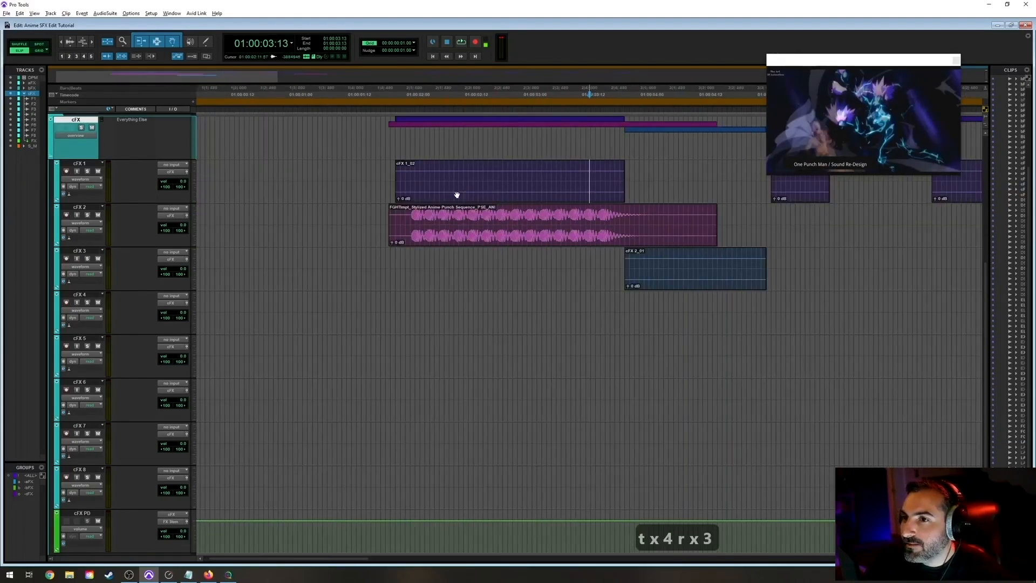
# Move the punch sequence on cFX 2 so its first hit lines up with the start of cFX 1_02.
pyautogui.click(467, 238)
pyautogui.press('t')
pyautogui.press('t')
pyautogui.press('t')
pyautogui.moveTo(750, 239); pyautogui.dragTo(620, 240)
pyautogui.press('r')
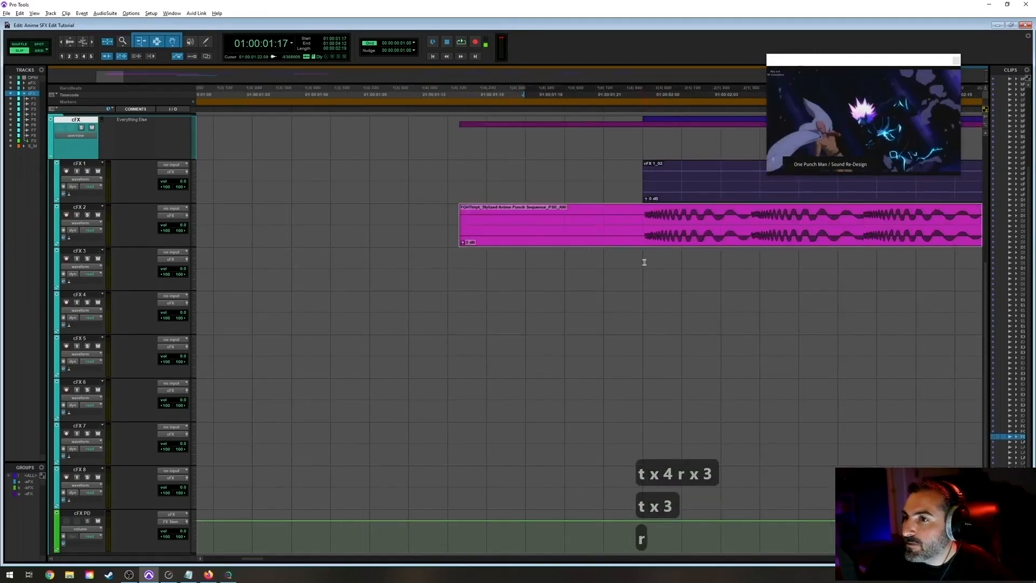
pyautogui.press('r')
pyautogui.press('r')
# Play the punch sequence against the picture from 01:00:01:14.
pyautogui.click(386, 216)
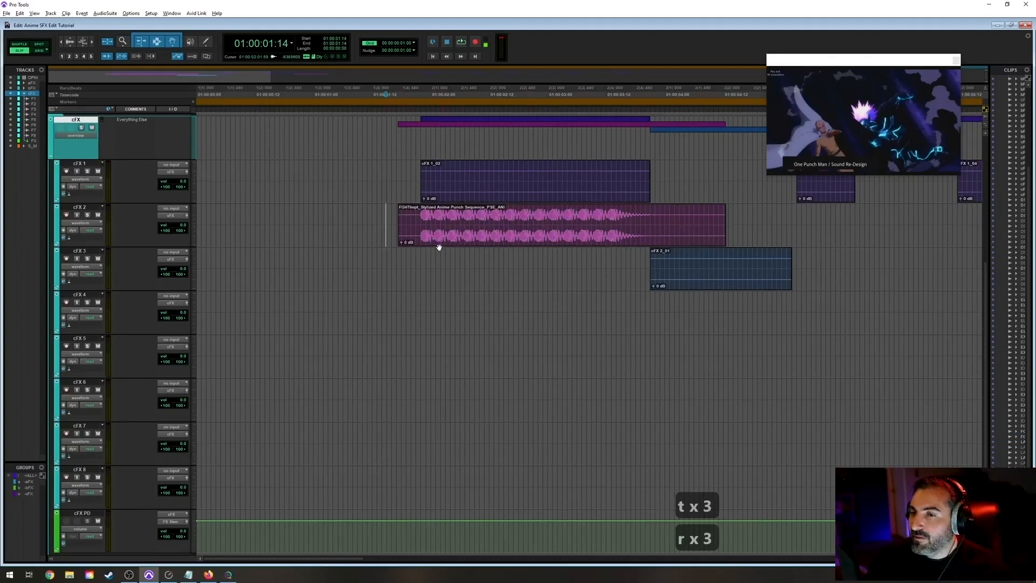
pyautogui.press('space')
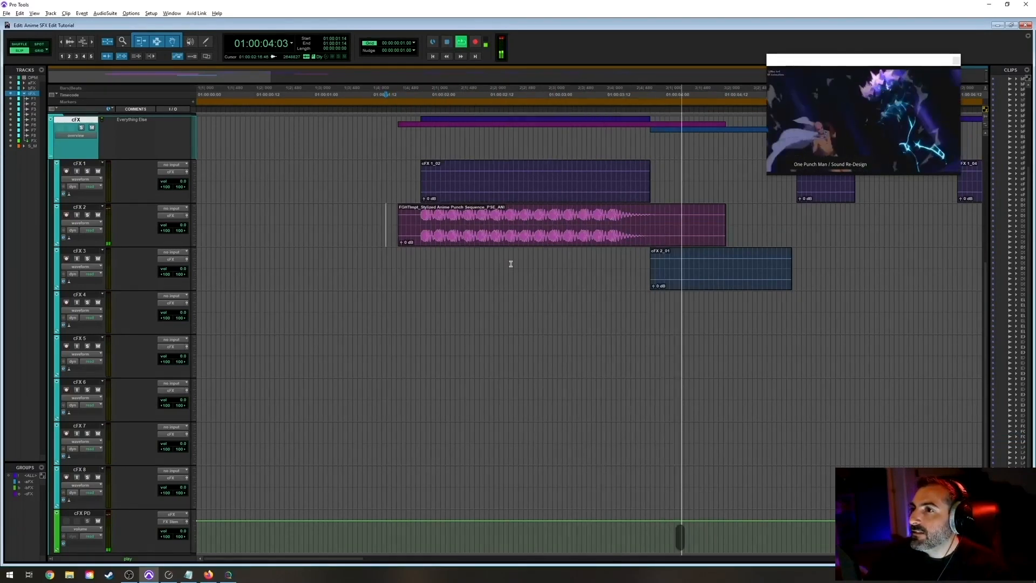
pyautogui.press('space')
# Shift the punch sequence on cFX 2 so its last hit lands at the end of cFX 1_02.
pyautogui.click(606, 214)
pyautogui.press('t')
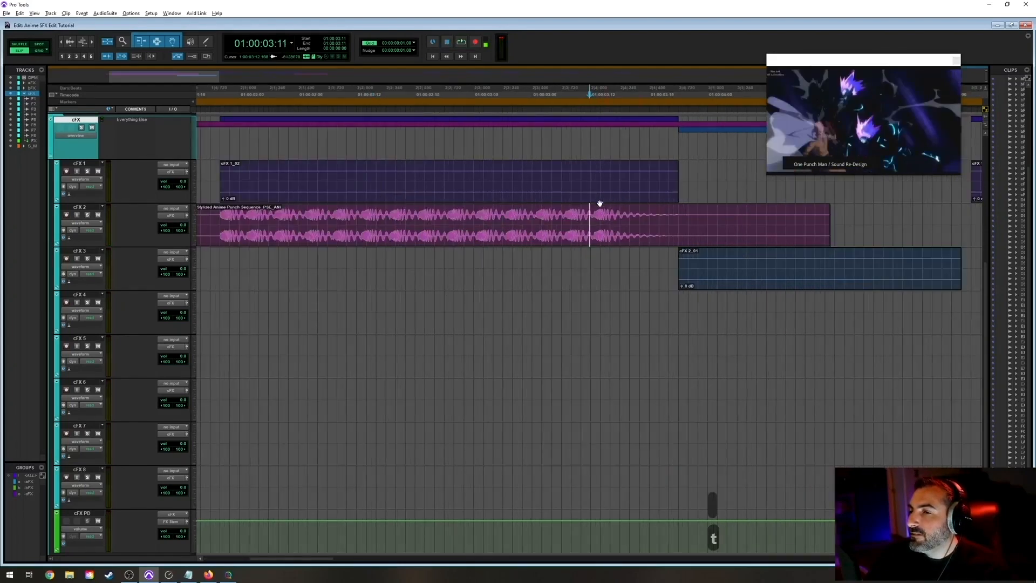
pyautogui.press('r')
pyautogui.press('r')
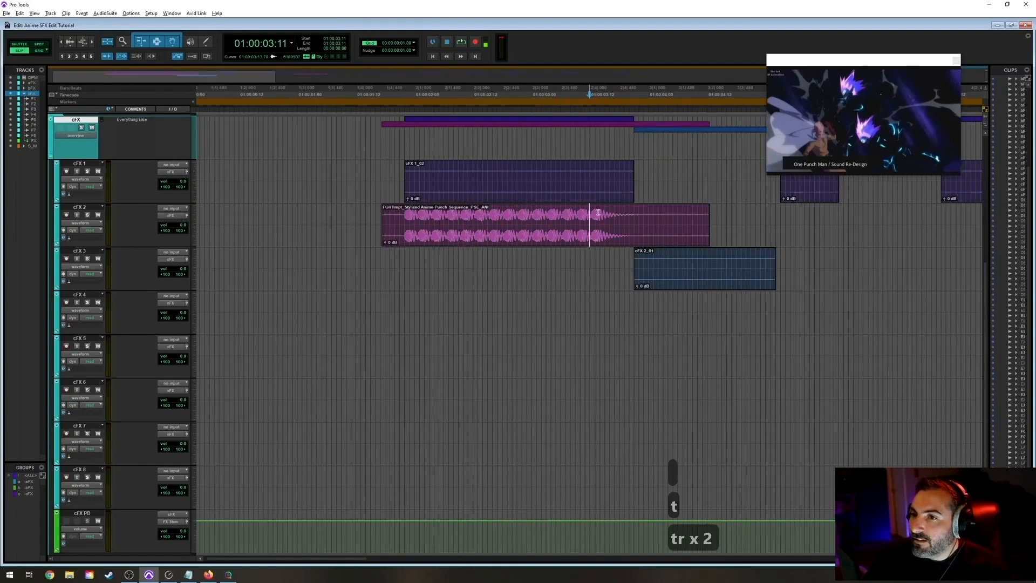
pyautogui.moveTo(592, 234); pyautogui.dragTo(636, 218)
pyautogui.press('space')
pyautogui.press('t')
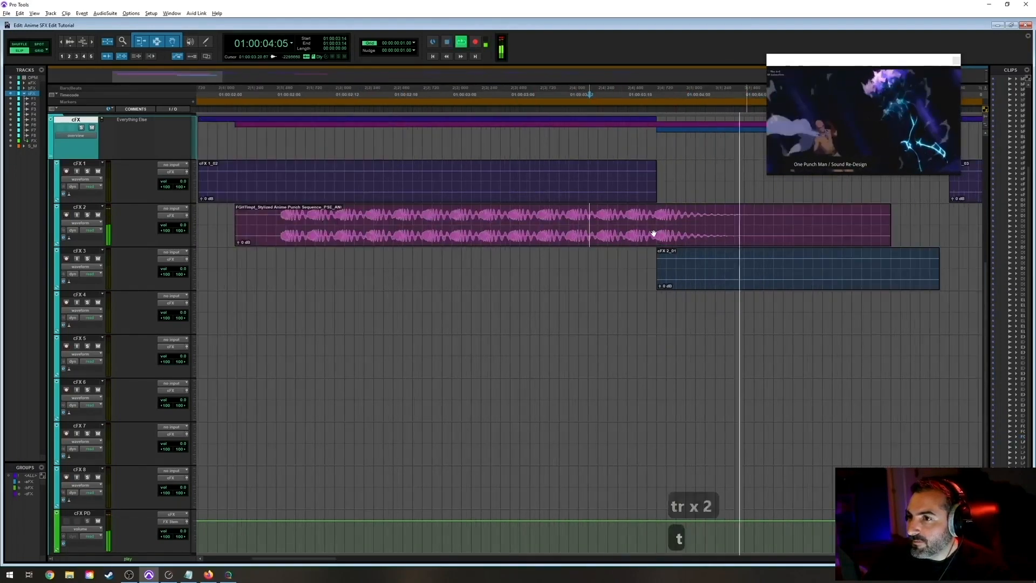
# Play the shifted punch sequence with the picture from 01:00:02:04.
pyautogui.press('r')
pyautogui.press('r')
pyautogui.press('r')
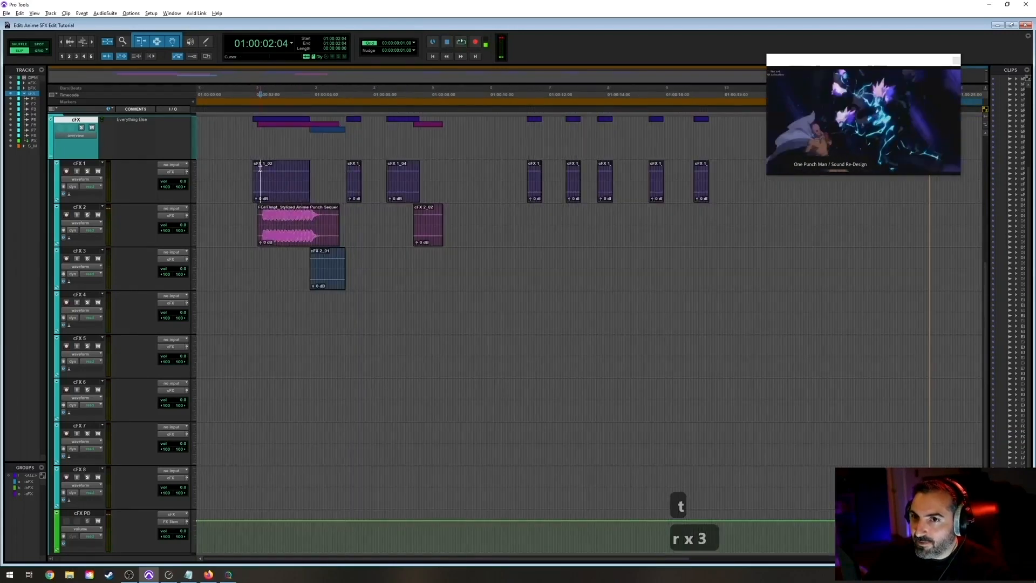
pyautogui.press('t')
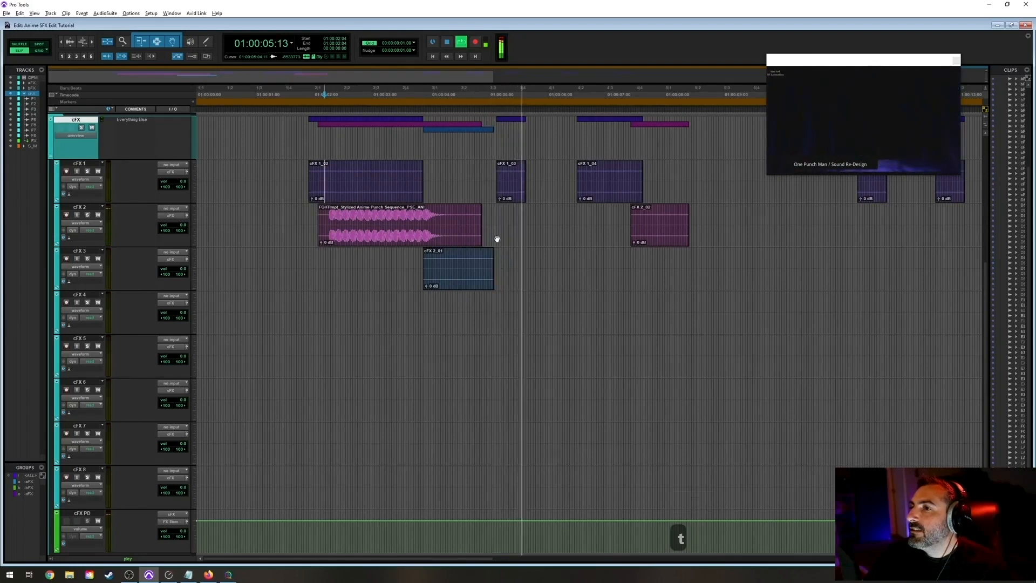
pyautogui.press('space')
# Copy the single hit at 01:00:03:14 from the punch sequence and paste it on cFX 3 at 01:00:02:03.
pyautogui.click(363, 236)
pyautogui.press('t')
pyautogui.press('t')
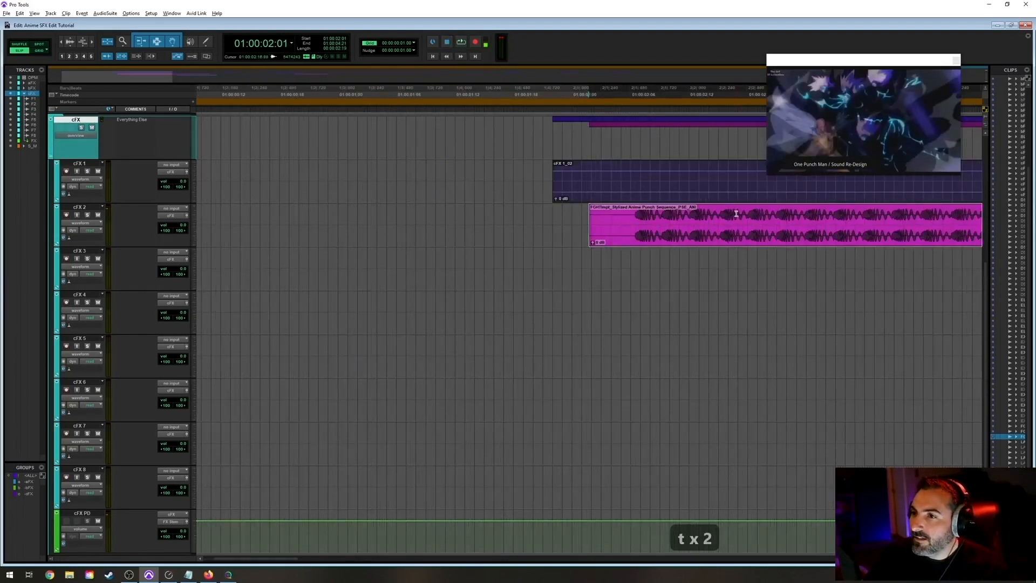
pyautogui.moveTo(720, 210); pyautogui.dragTo(748, 211)
pyautogui.press('r')
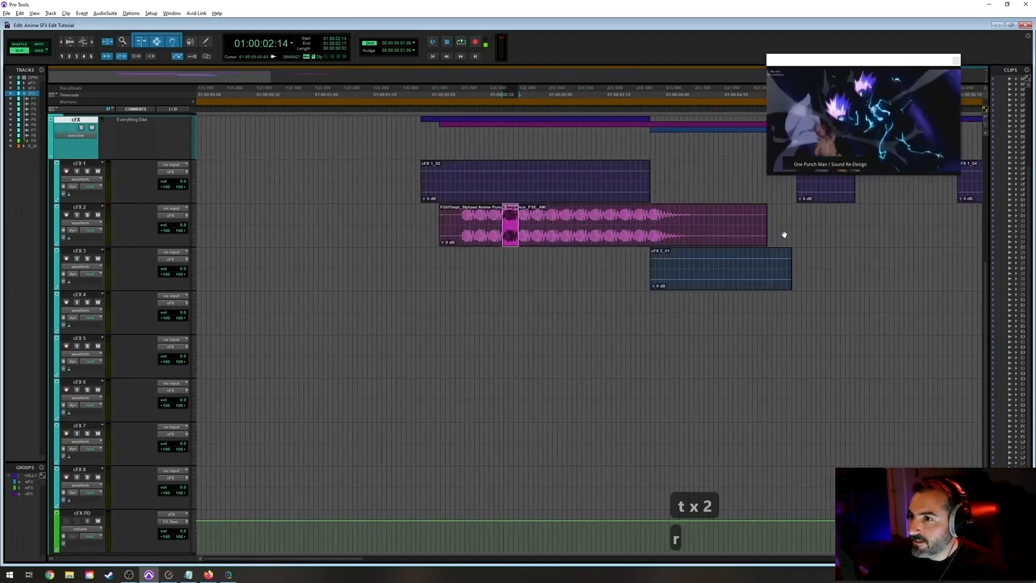
pyautogui.moveTo(619, 214); pyautogui.dragTo(635, 231)
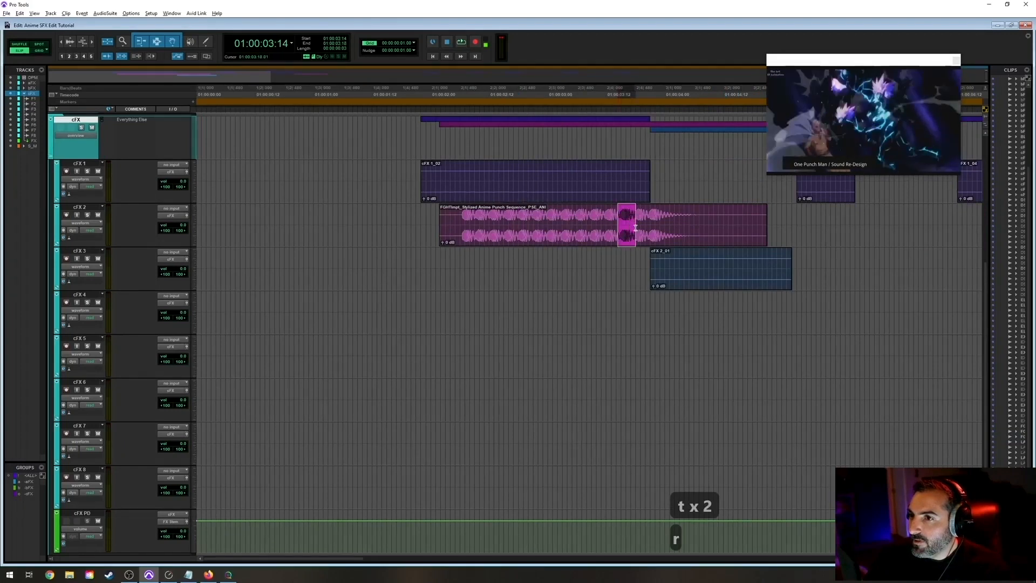
pyautogui.hotkey('ctrl', 'c')
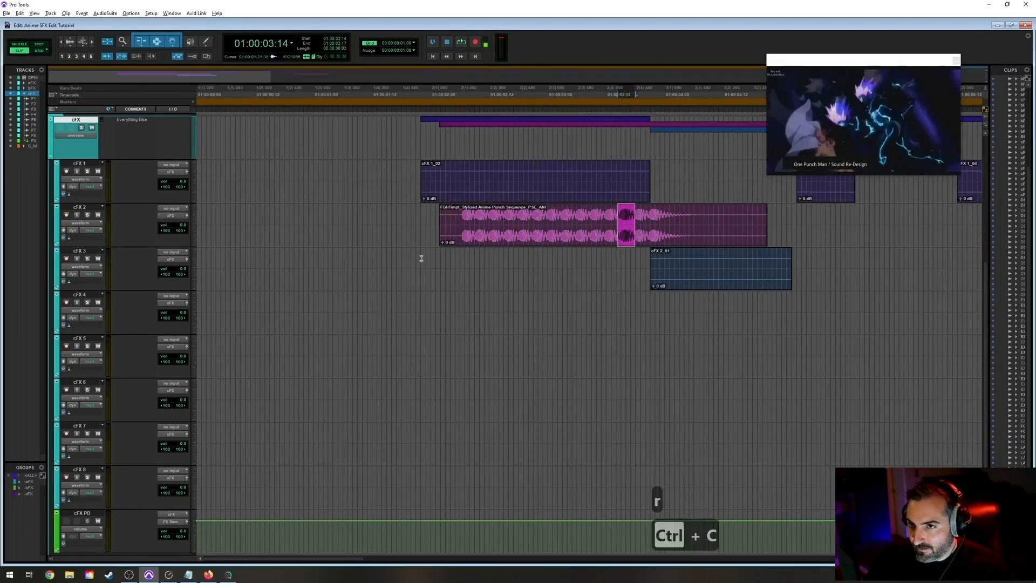
pyautogui.click(450, 258)
pyautogui.hotkey('ctrl', 'v')
# Extend the start of the pasted hit on cFX 3 slightly earlier to reveal more audio before its attack.
pyautogui.press('t')
pyautogui.press('t')
pyautogui.press('t')
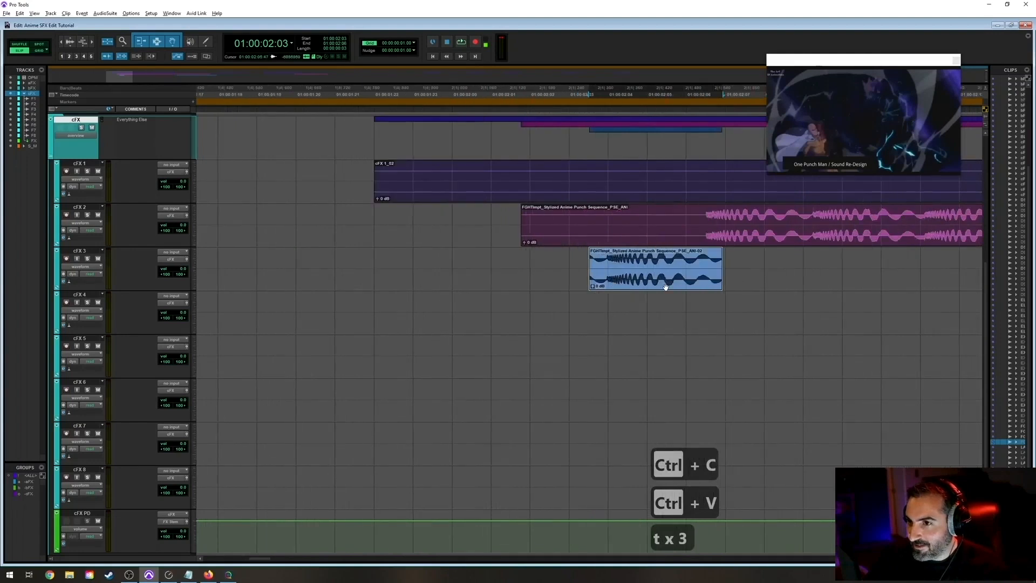
pyautogui.moveTo(592, 268); pyautogui.dragTo(569, 270)
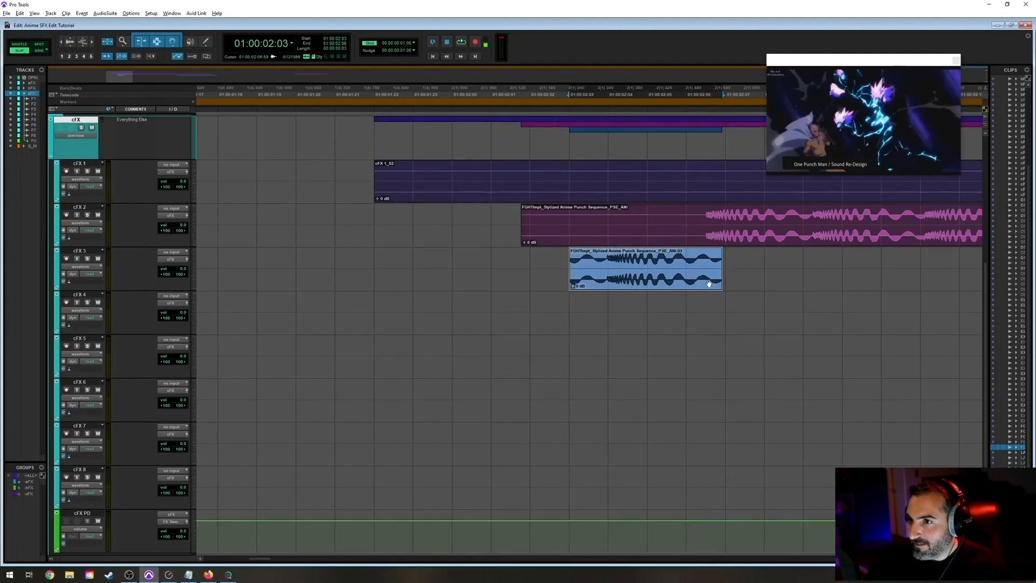
pyautogui.press('r')
pyautogui.press('r')
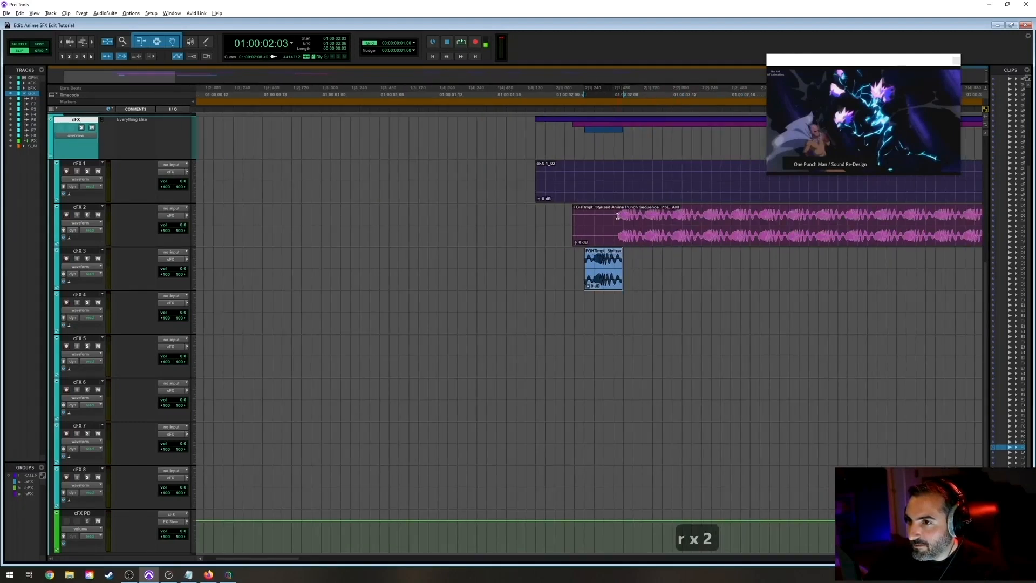
# Gauge the spacing between hits on cFX 2 and shift the cFX 3 hit to one interval before the first hit.
pyautogui.moveTo(618, 216); pyautogui.dragTo(644, 227)
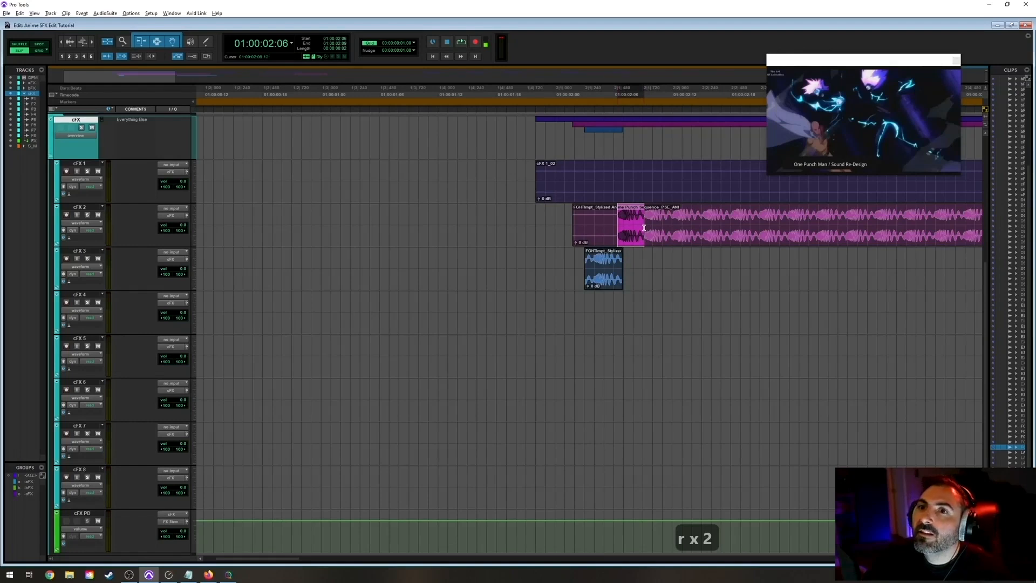
pyautogui.press('t')
pyautogui.press('t')
pyautogui.press('t')
pyautogui.press('r')
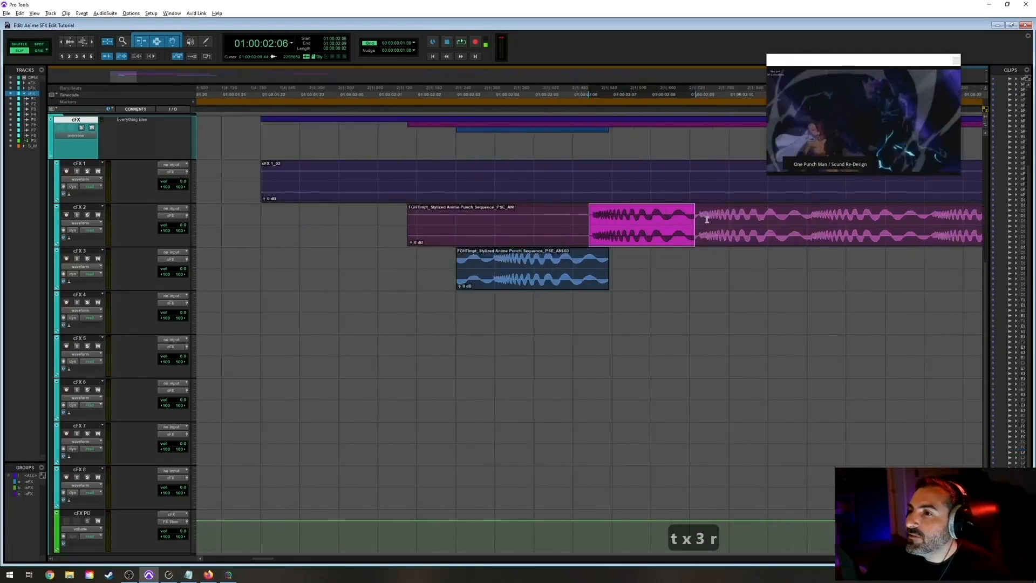
pyautogui.keyDown('shift'); pyautogui.click(701, 212); pyautogui.keyUp('shift')
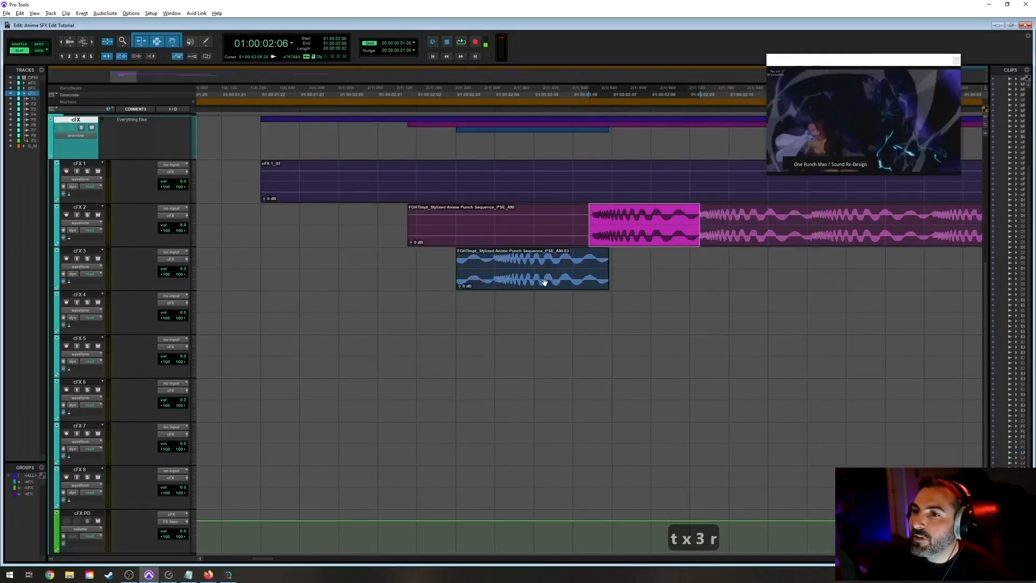
pyautogui.moveTo(596, 216); pyautogui.dragTo(477, 220)
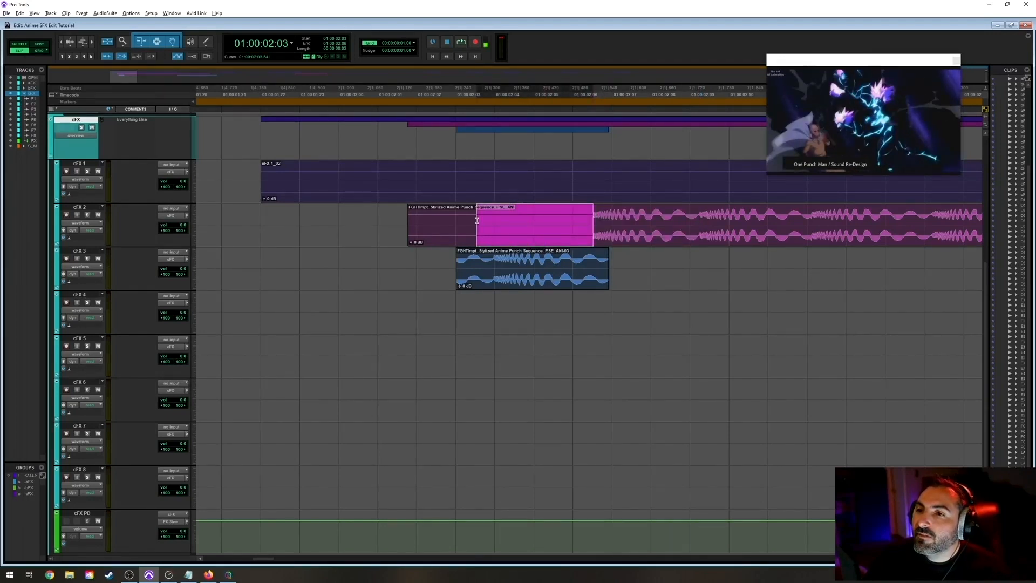
pyautogui.moveTo(525, 284); pyautogui.dragTo(506, 285)
# Extend the end of the cFX 3 hit with a short fade-out and fade in its lead-up to the attack.
pyautogui.moveTo(587, 273)
pyautogui.mouseDown()
pyautogui.moveTo(608, 271)
pyautogui.moveTo(593, 254)
pyautogui.mouseUp()
pyautogui.hotkey('ctrl', 'z')
pyautogui.moveTo(438, 252); pyautogui.dragTo(476, 254)
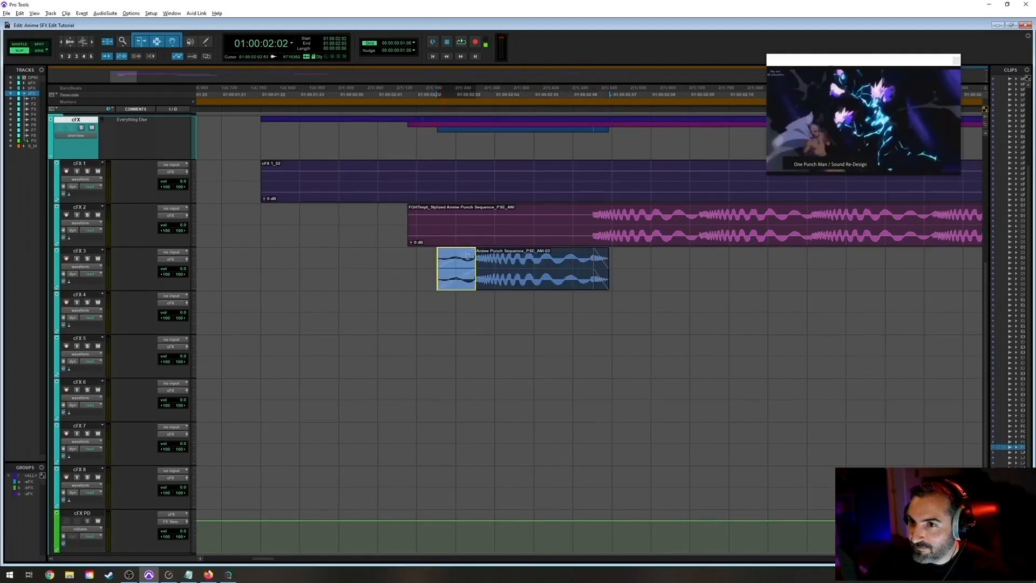
# Play the punches with the added cFX 3 hit from 01:00:01:22.
pyautogui.press('r')
pyautogui.press('r')
pyautogui.press('r')
pyautogui.click(425, 216)
pyautogui.press('space')
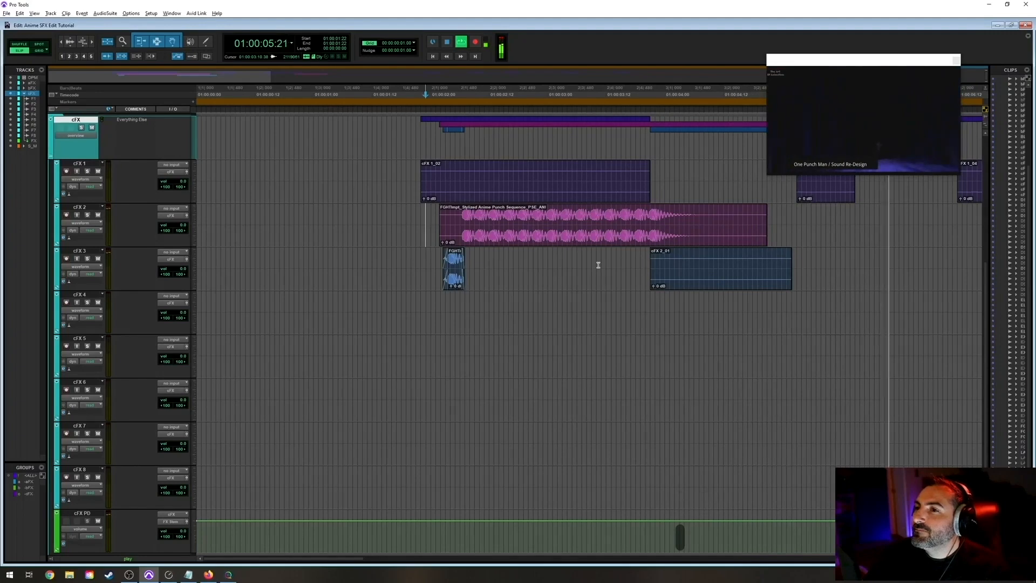
pyautogui.press('space')
# Replay the punch section from 01:00:01:17 and save the session.
pyautogui.press('t')
pyautogui.press('t')
pyautogui.press('r')
pyautogui.press('r')
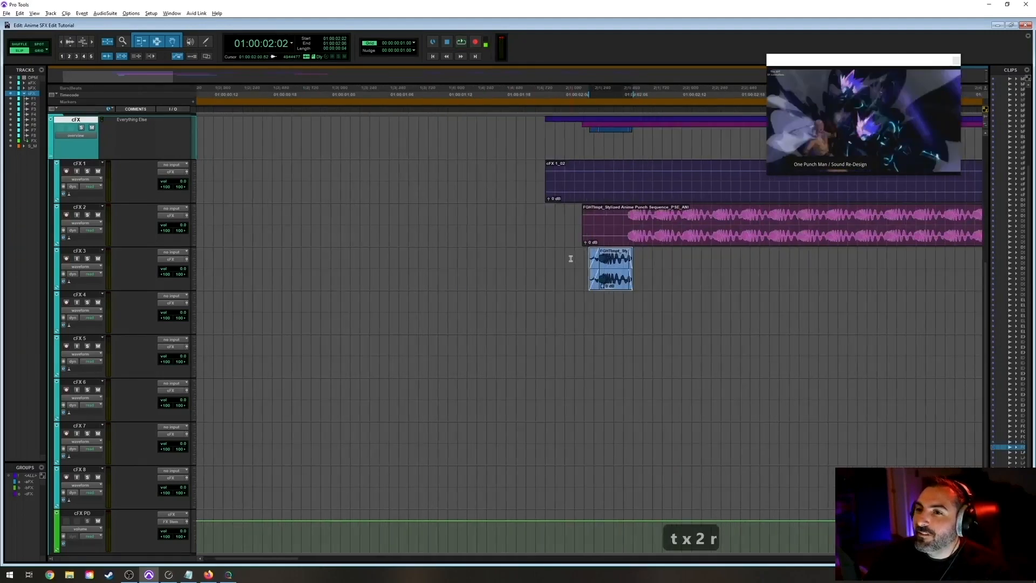
pyautogui.click(398, 178)
pyautogui.press('space')
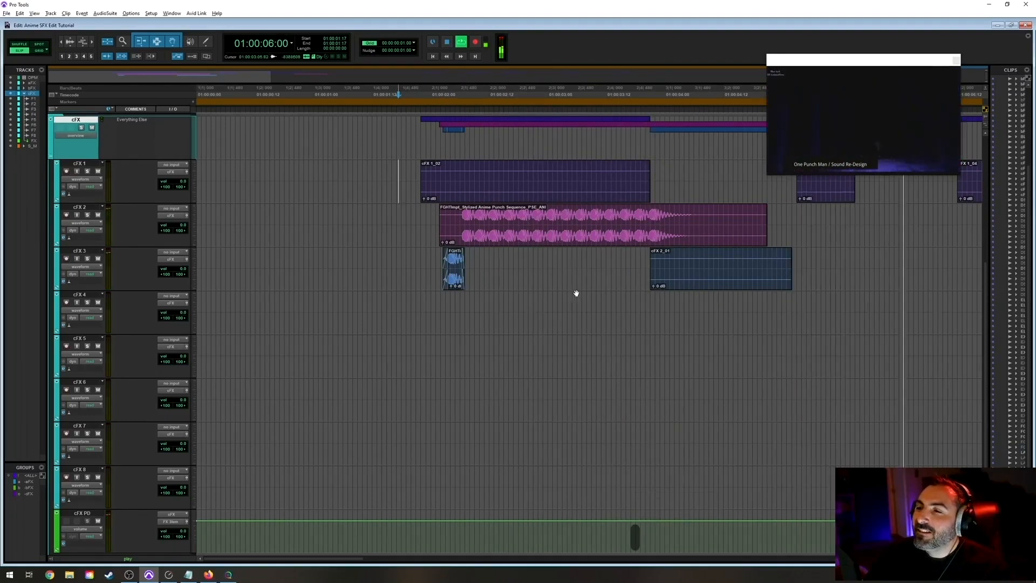
pyautogui.press('space')
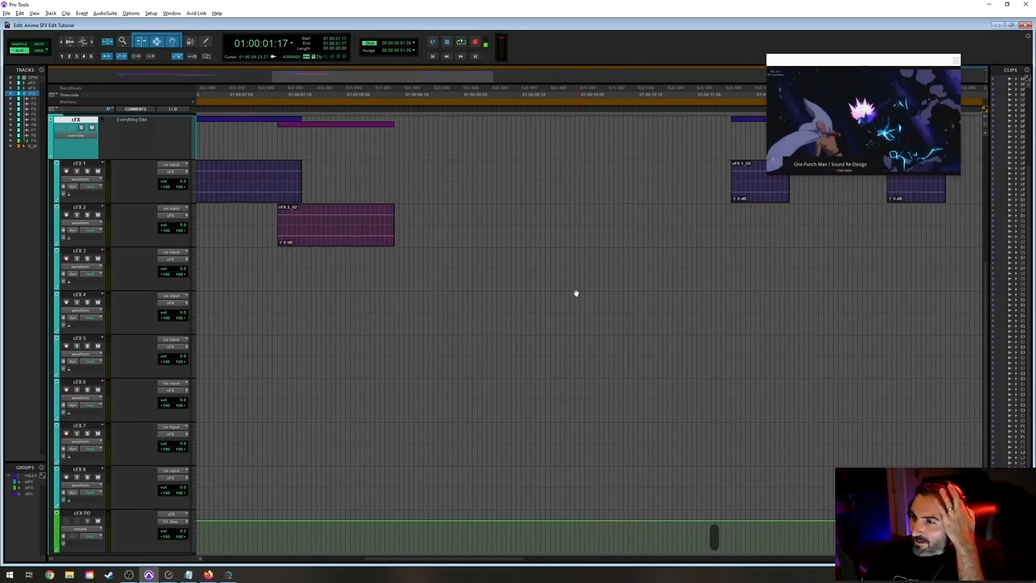
pyautogui.hotkey('ctrl', 's')
# Trim the punch sequence's start on cFX 2 to 01:00:02:02 and fade it in up to the first hit.
pyautogui.press('r')
pyautogui.press('r')
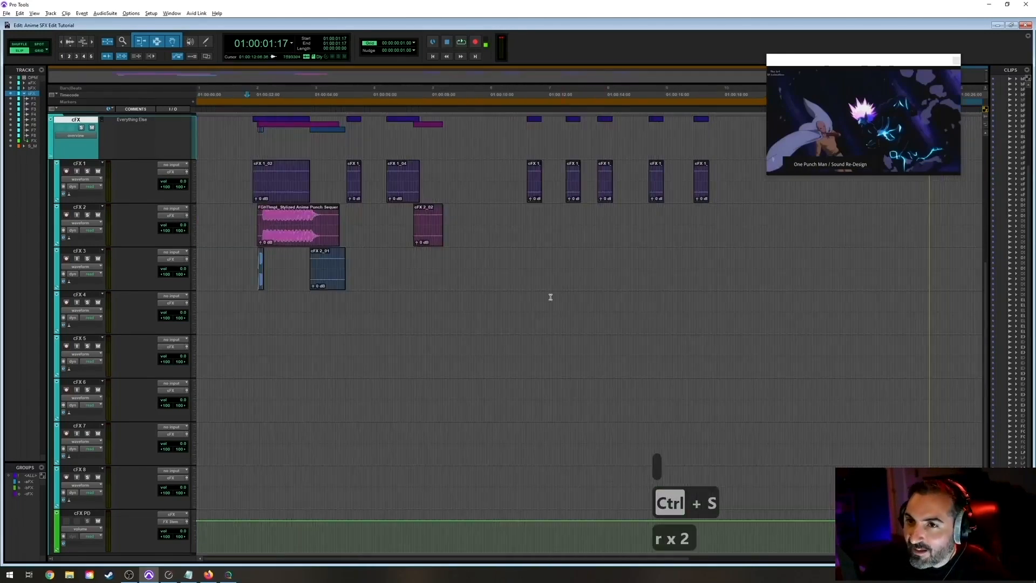
pyautogui.press('t')
pyautogui.press('t')
pyautogui.press('t')
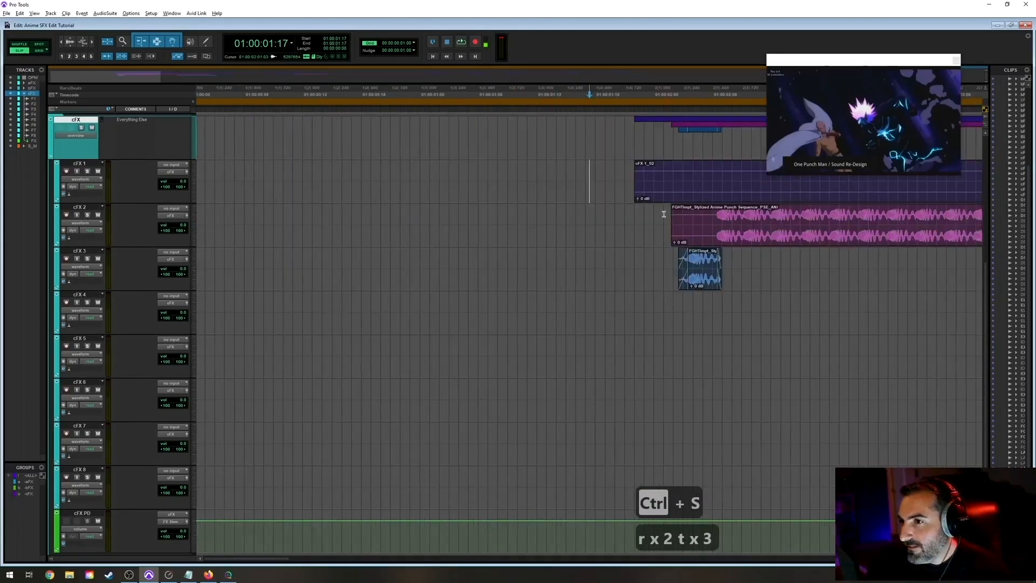
pyautogui.moveTo(672, 216)
pyautogui.mouseDown()
pyautogui.moveTo(716, 216)
pyautogui.moveTo(684, 216)
pyautogui.mouseUp()
pyautogui.press('r')
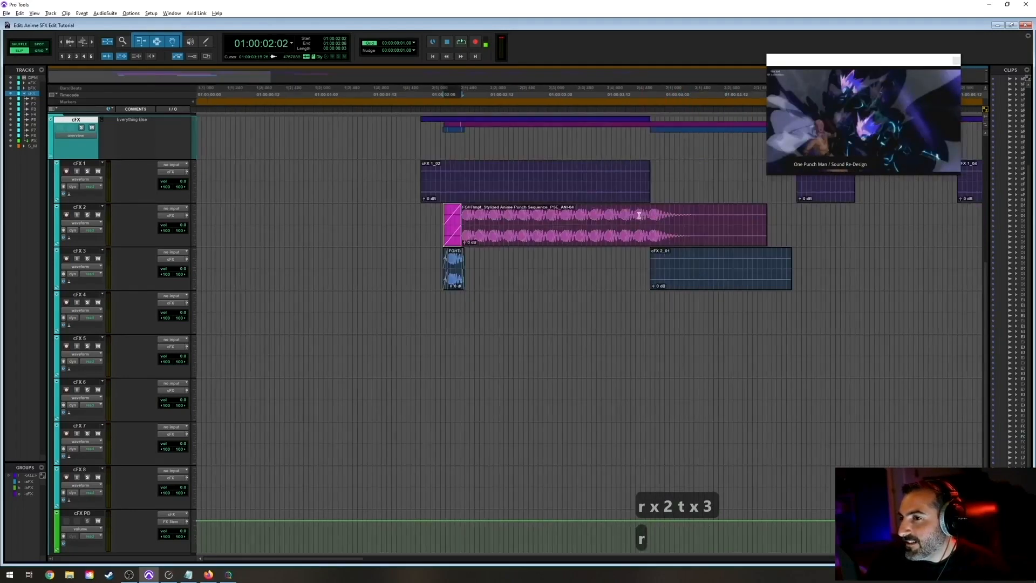
# Play the punches from 01:00:01:21 and fade out the cFX 2 punch sequence from 01:00:04:08 to its end.
pyautogui.click(419, 220)
pyautogui.press('space')
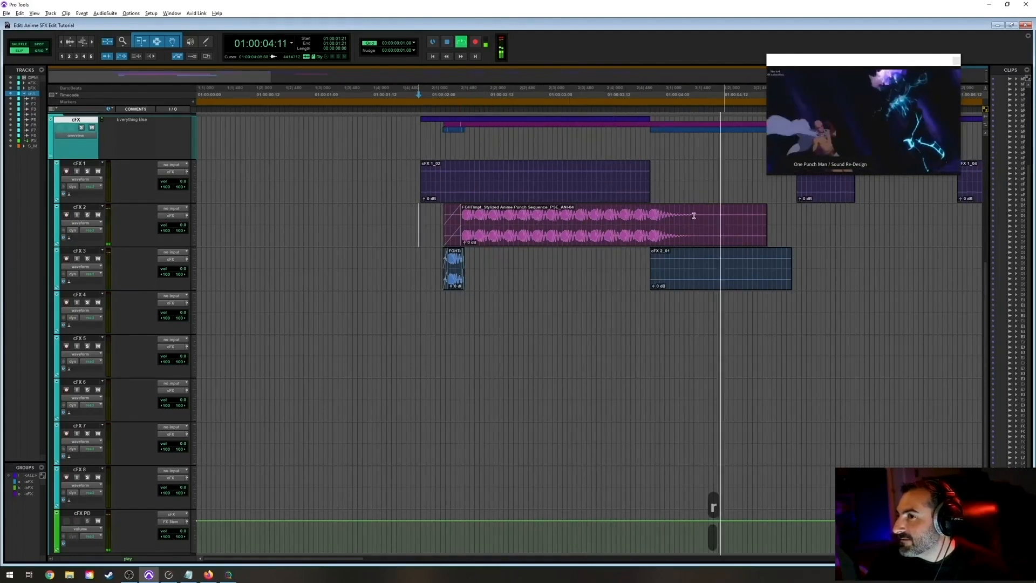
pyautogui.press('space')
pyautogui.press('g')
pyautogui.press('r')
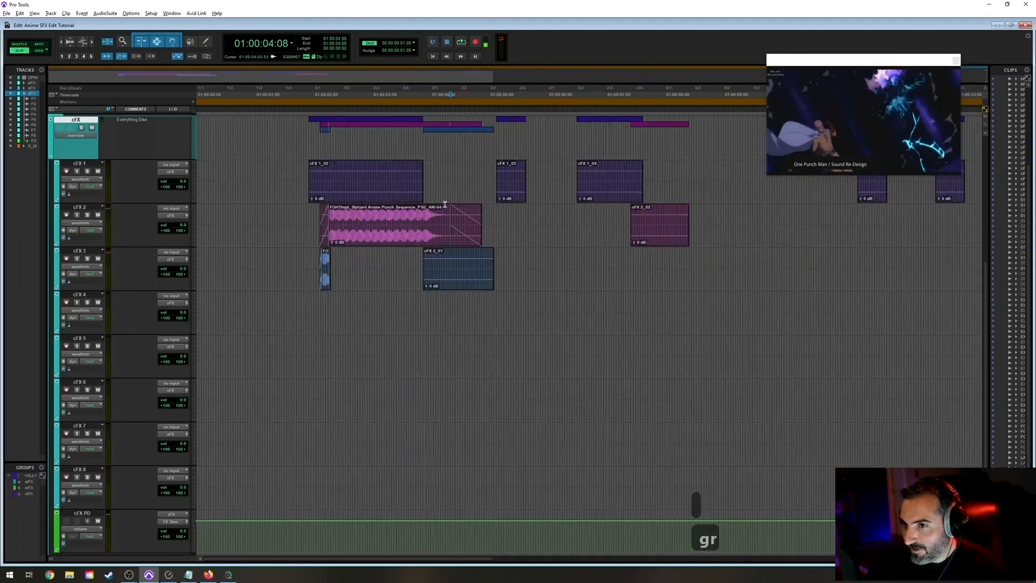
# Replay the punch section with the faded tail from 01:00:01:18.
pyautogui.click(300, 213)
pyautogui.press('t')
pyautogui.press('t')
pyautogui.press('space')
pyautogui.press('r')
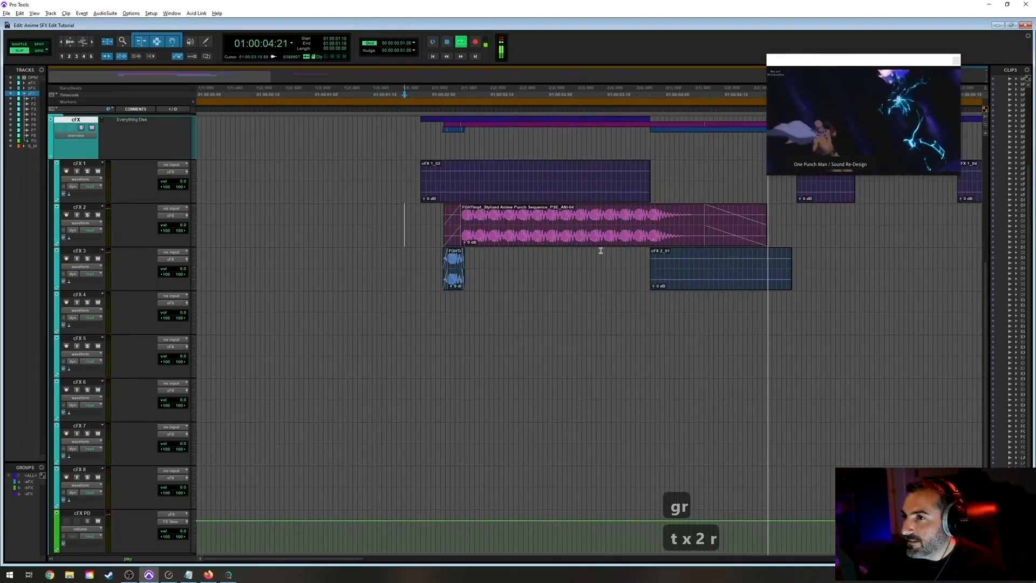
pyautogui.press('space')
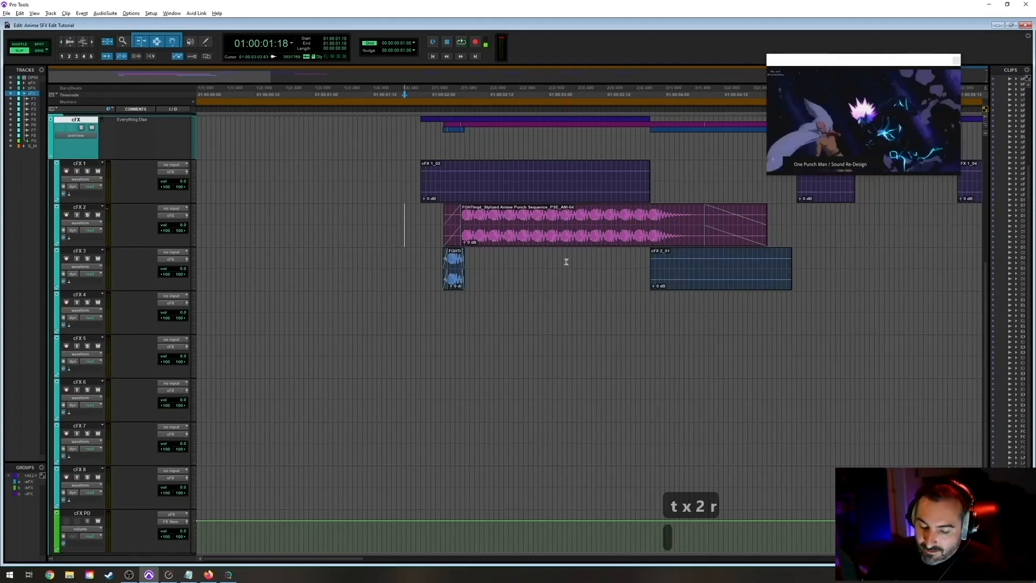
# Switch to SoundQ, browse the punch results and select SWSH_Noisy Stylized Punch Flurry of Blows_PSE_ANI.wav for playback.
pyautogui.hotkey('alt', 'Tab')
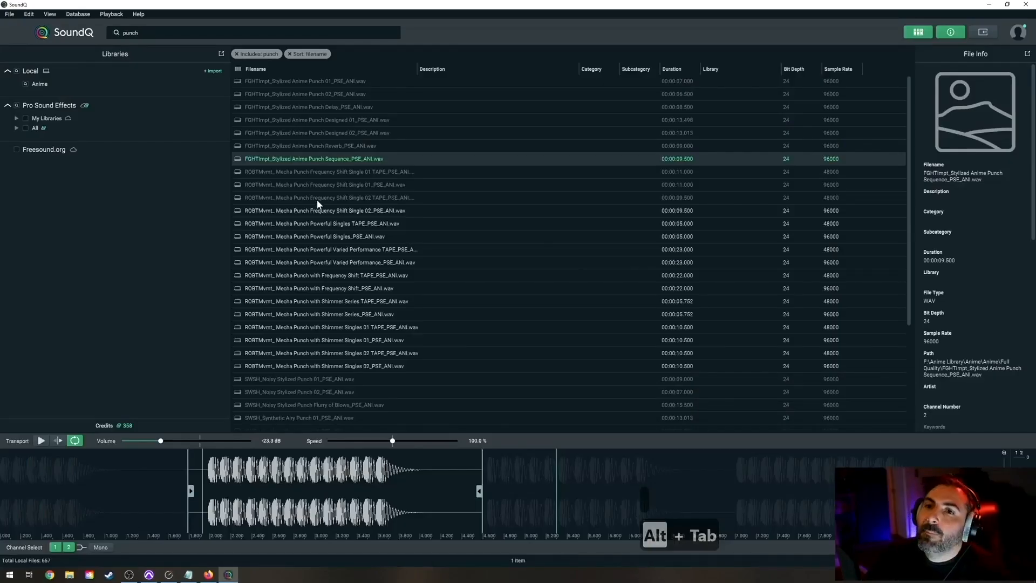
pyautogui.scroll(-4, 350, 245)
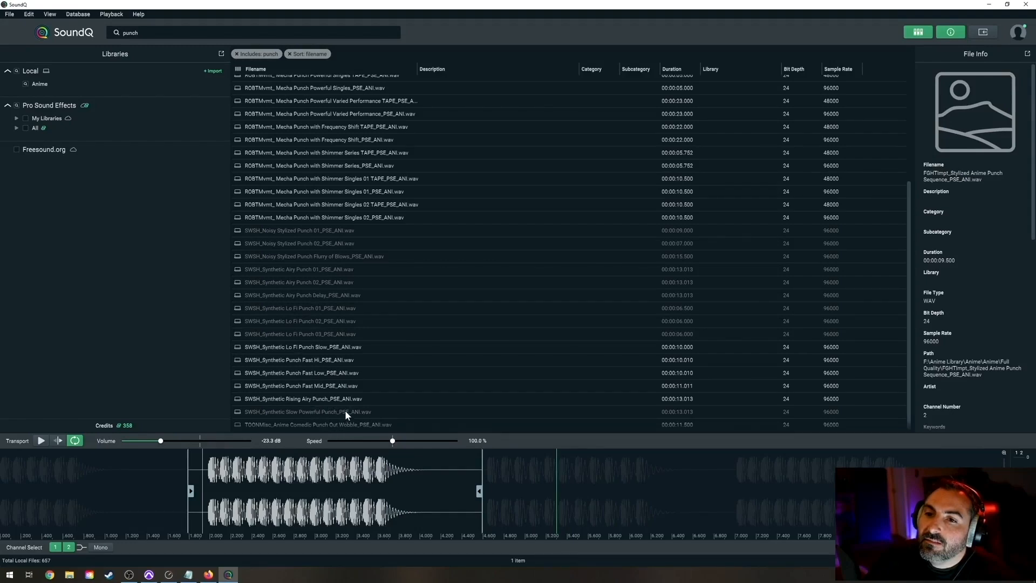
pyautogui.scroll(4, 345, 410)
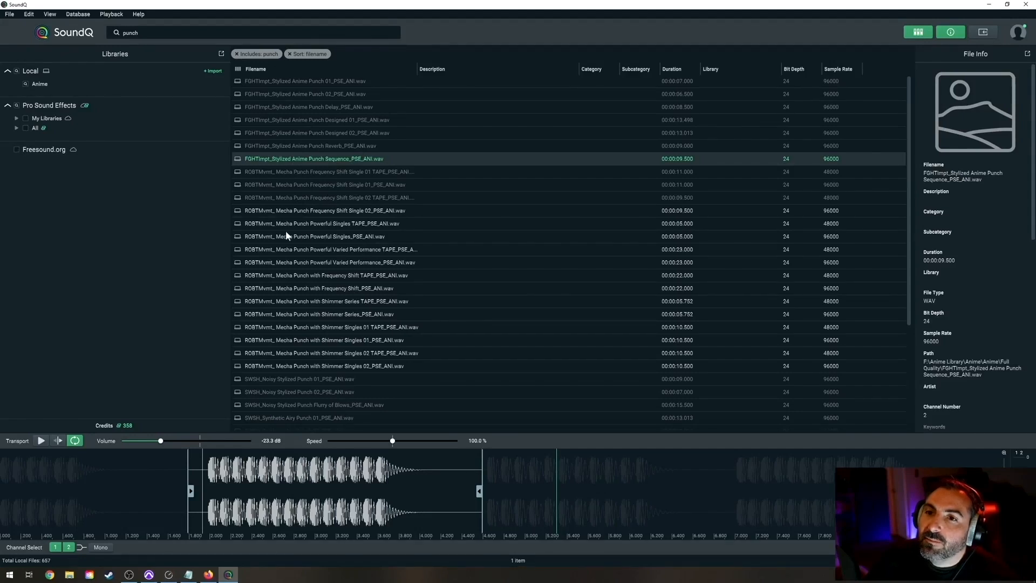
pyautogui.scroll(-4, 334, 301)
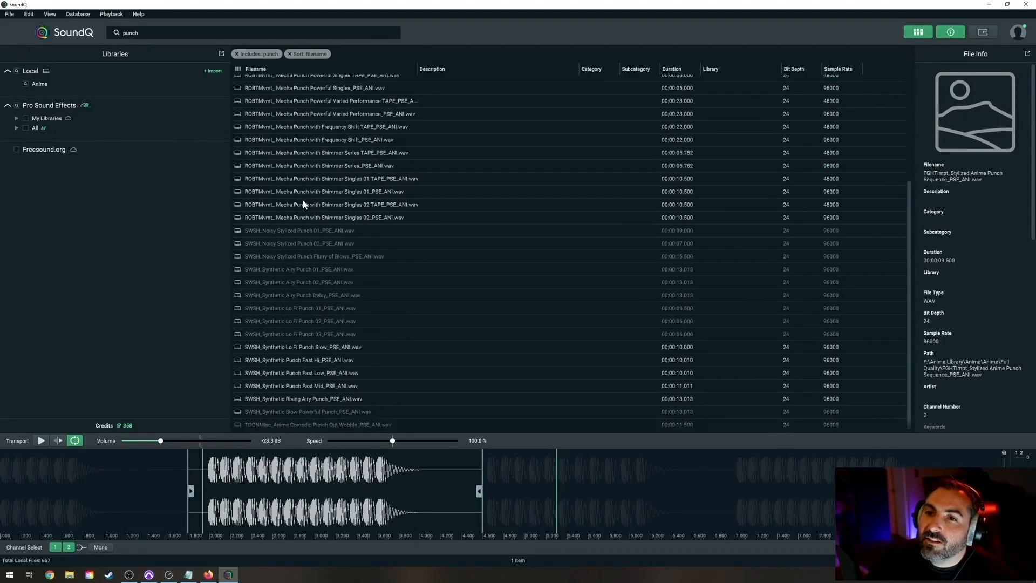
pyautogui.click(309, 231)
pyautogui.click(318, 243)
pyautogui.click(318, 258)
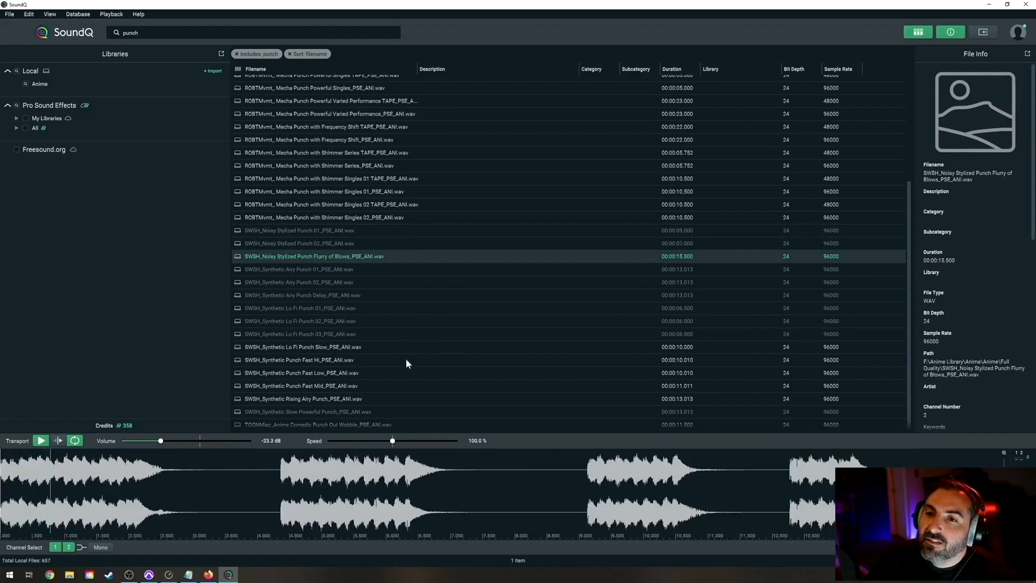
# Audition the second, third and fourth flurries of blows in the selected recording.
pyautogui.click(272, 467)
pyautogui.click(587, 477)
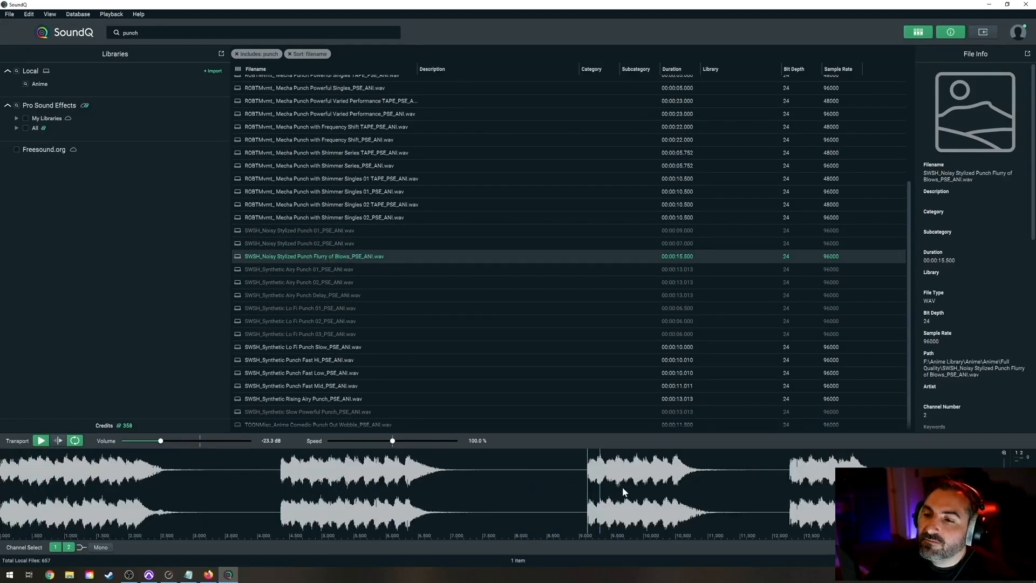
pyautogui.click(786, 477)
pyautogui.press('space')
pyautogui.click(275, 476)
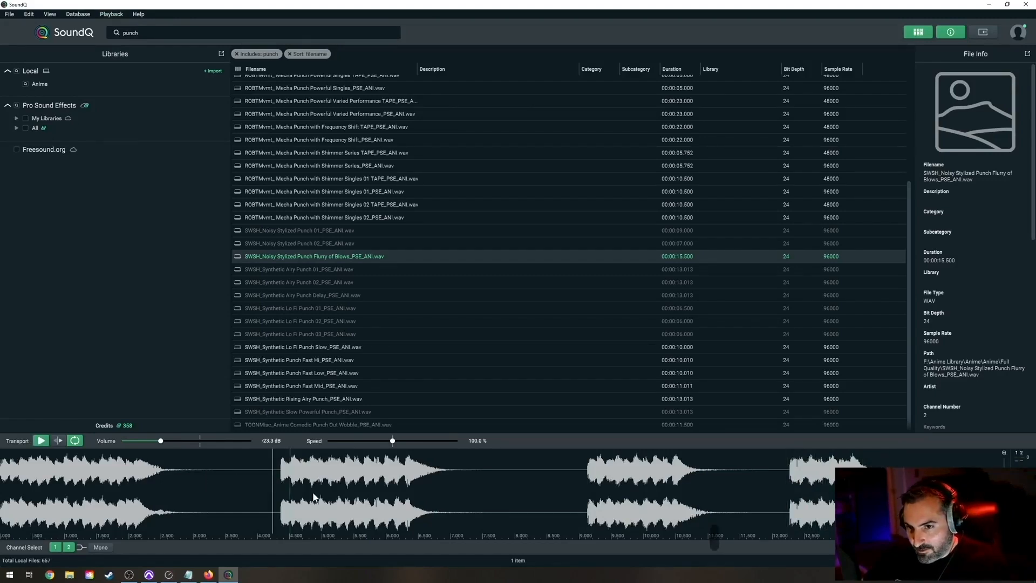
pyautogui.press('space')
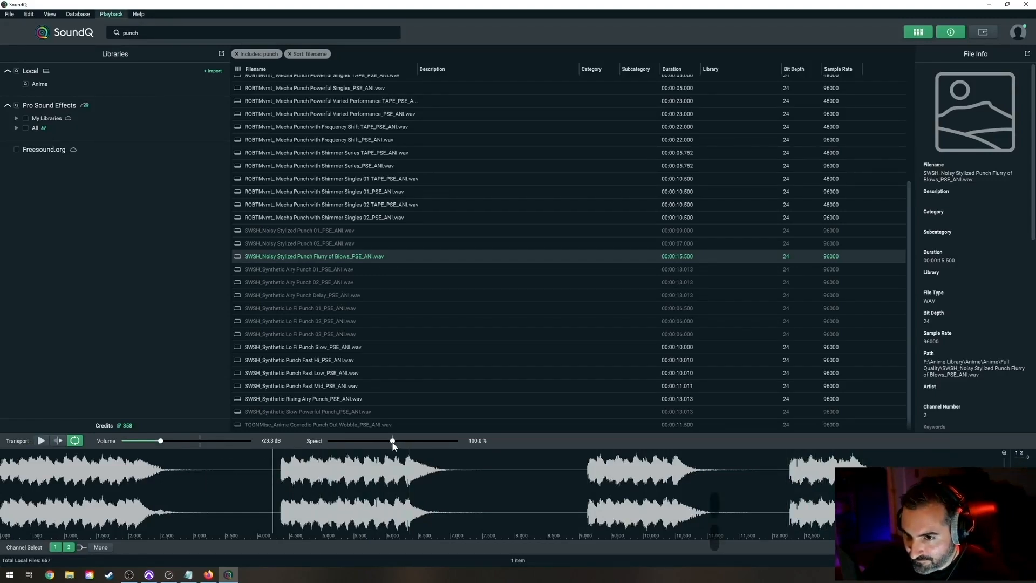
# Raise the playback speed to 122.4 %, audition the recording and select its first flurry including the decaying tail.
pyautogui.press('space')
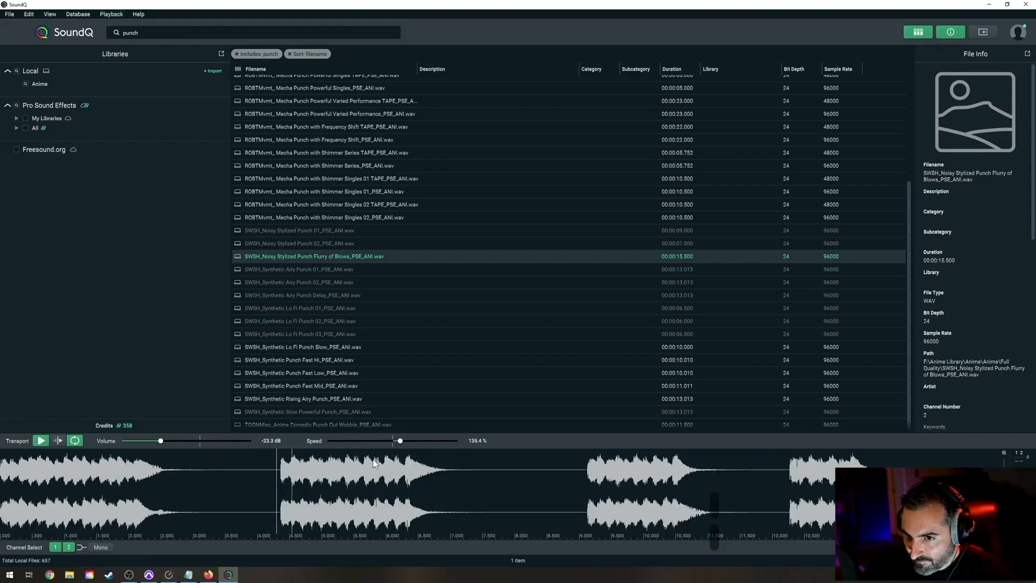
pyautogui.moveTo(400, 441); pyautogui.dragTo(397, 441)
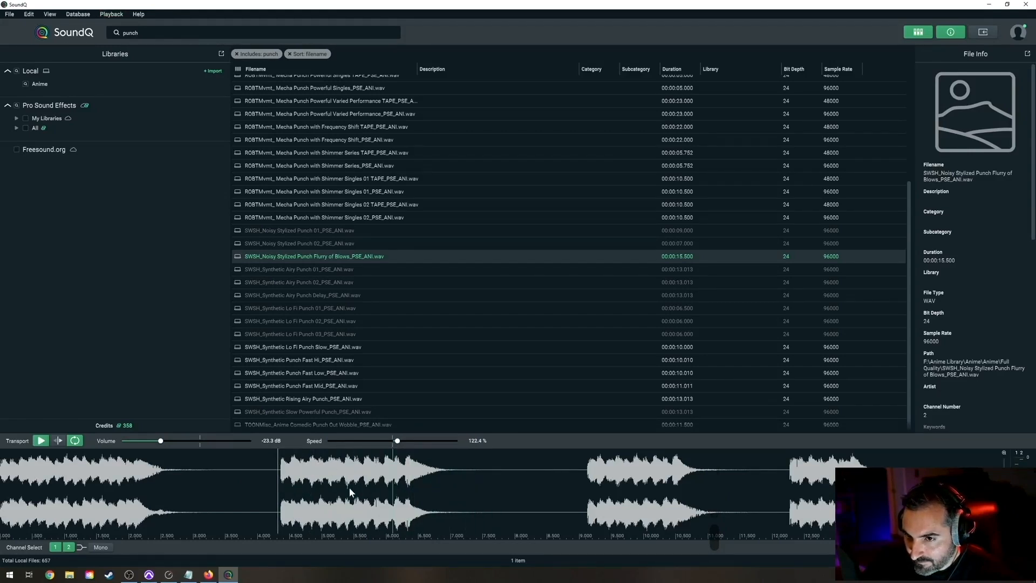
pyautogui.moveTo(208, 482); pyautogui.dragTo(2, 488)
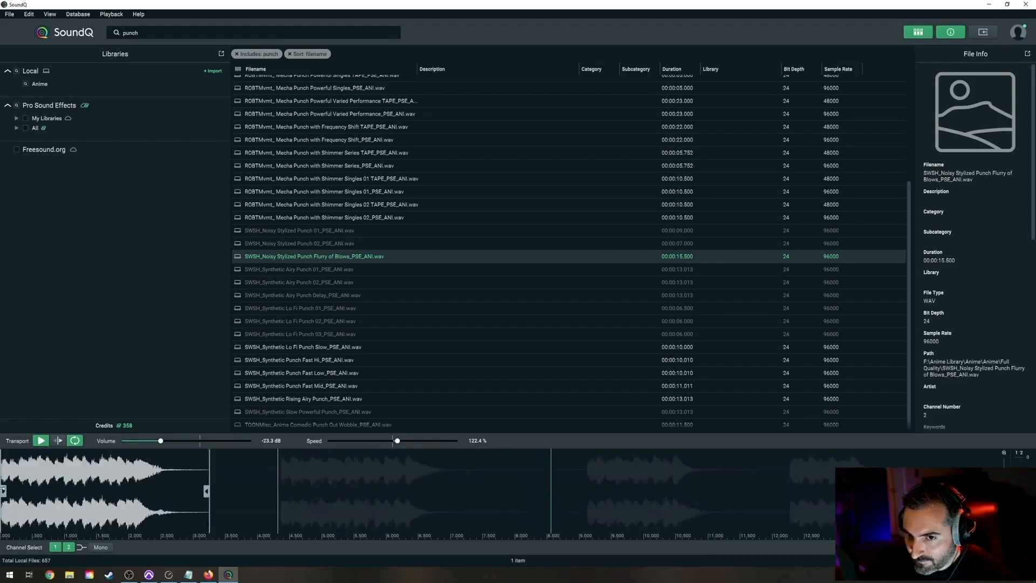
pyautogui.press('space')
pyautogui.press('space')
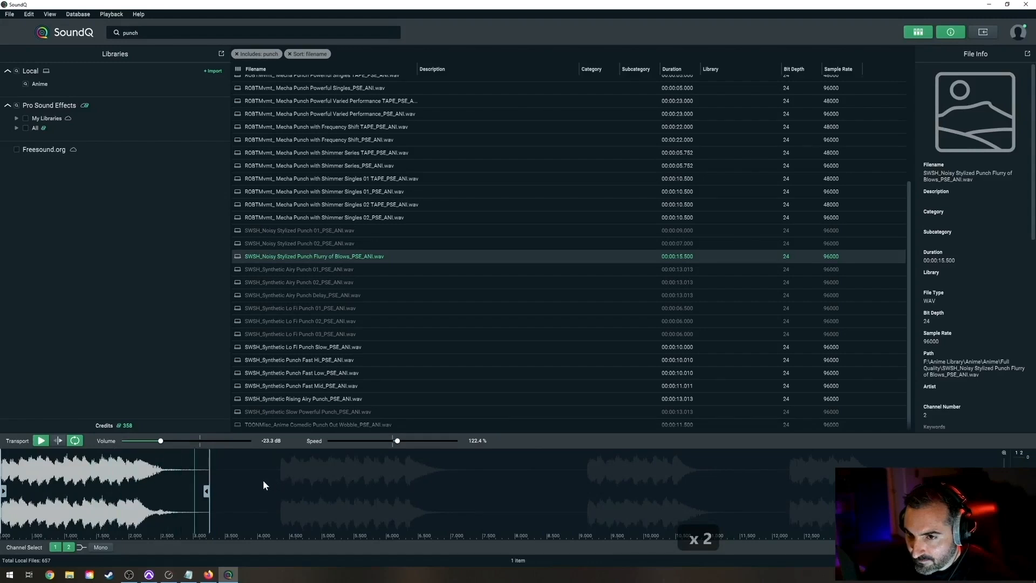
pyautogui.press('space')
pyautogui.moveTo(254, 473); pyautogui.dragTo(1, 480)
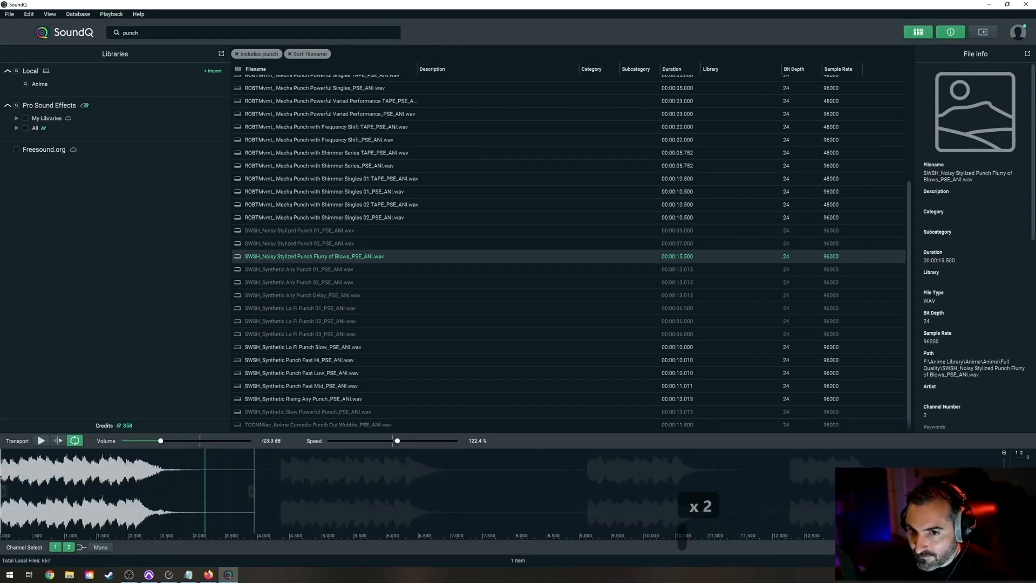
# Place the selected flurry of blows on cFX 4 at 01:00:02:06, undoing the misplaced transfer onto cFX 2.
pyautogui.press('s')
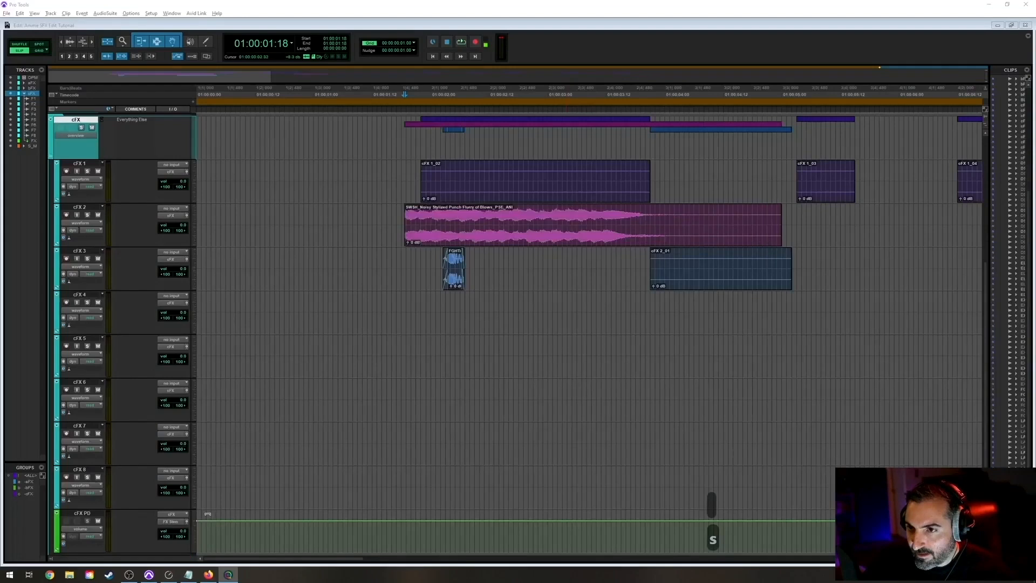
pyautogui.hotkey('ctrl', 'z')
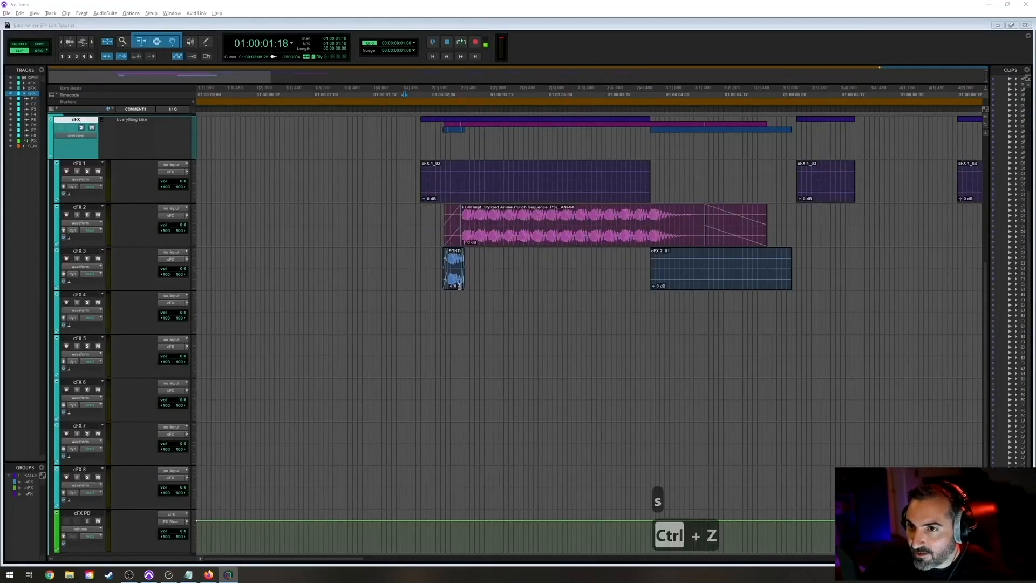
pyautogui.hotkey('alt', 'Tab')
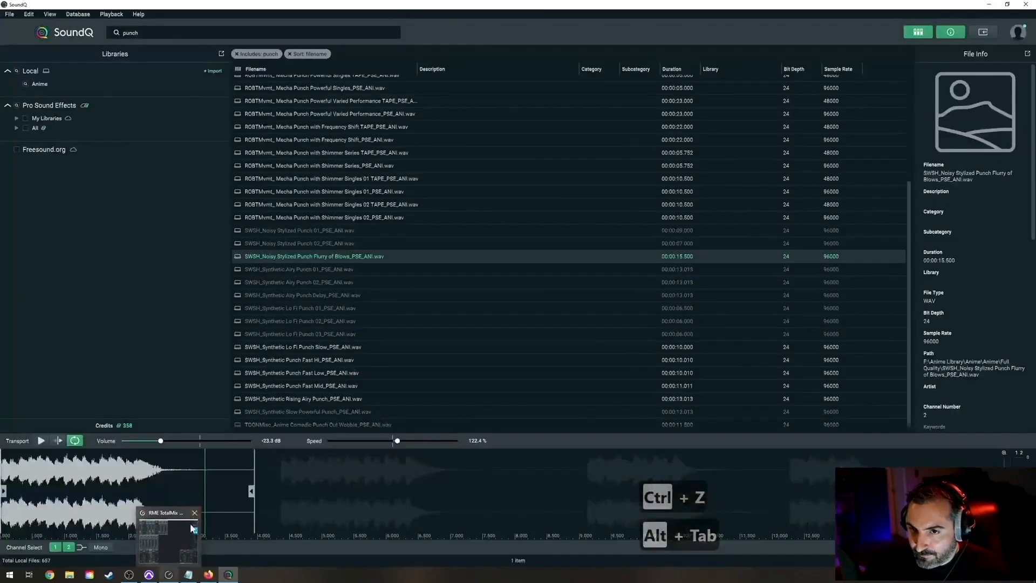
pyautogui.press('s')
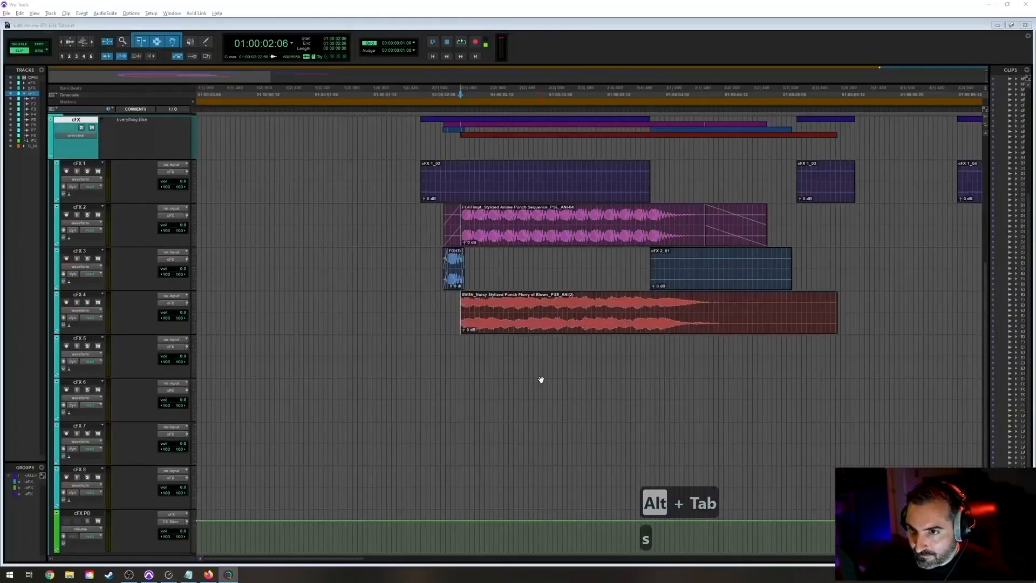
# Move the flurry clip on cFX 4 earlier so that it starts at 01:00:02:03.
pyautogui.click(555, 328)
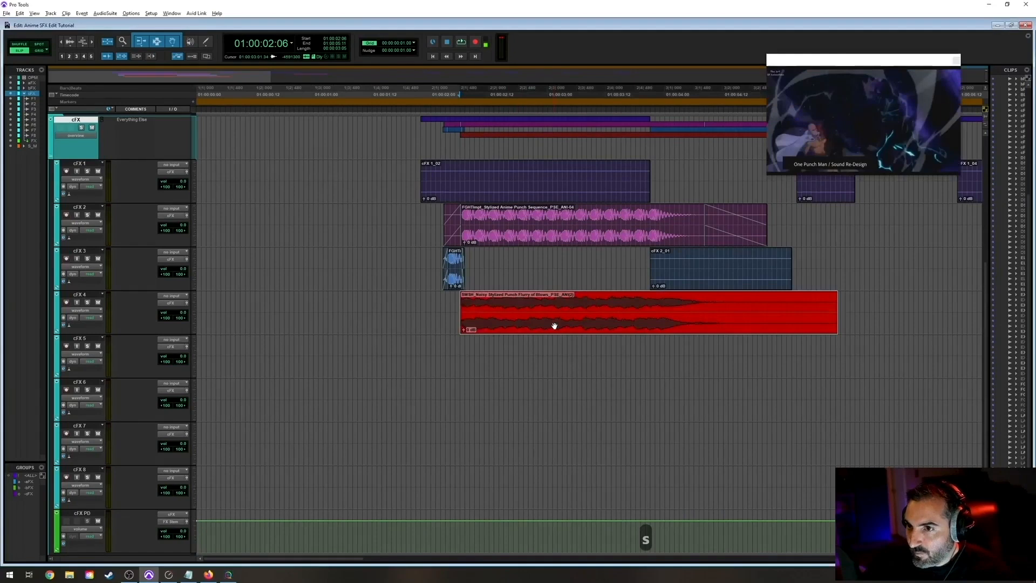
pyautogui.press('t')
pyautogui.press('t')
pyautogui.press('t')
pyautogui.press('t')
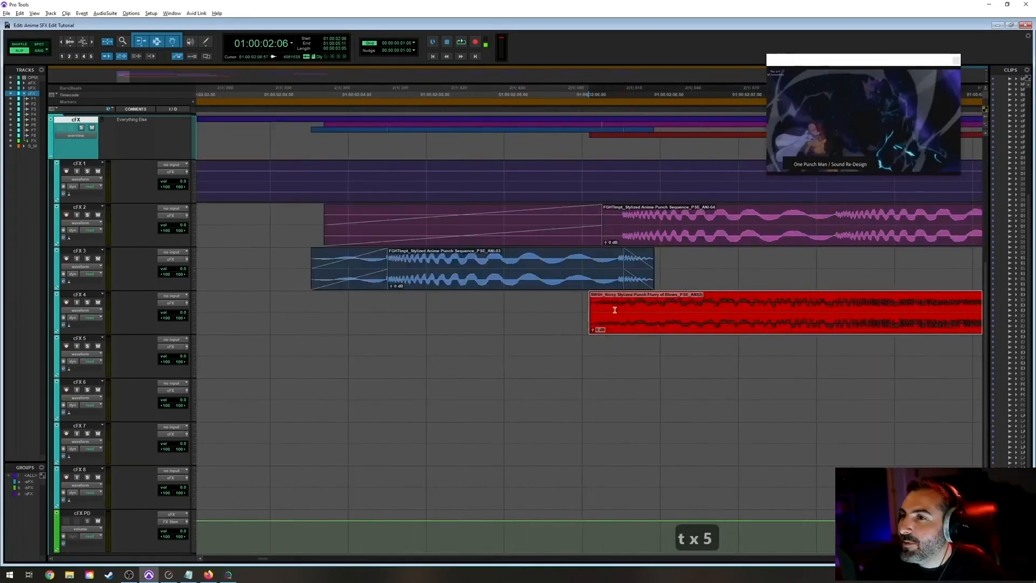
pyautogui.moveTo(593, 301); pyautogui.dragTo(609, 301)
pyautogui.moveTo(677, 329); pyautogui.dragTo(730, 329)
pyautogui.press('r')
pyautogui.press('r')
pyautogui.press('r')
pyautogui.press('t')
pyautogui.moveTo(649, 330); pyautogui.dragTo(560, 330)
pyautogui.press('r')
pyautogui.press('r')
pyautogui.press('r')
pyautogui.press('t')
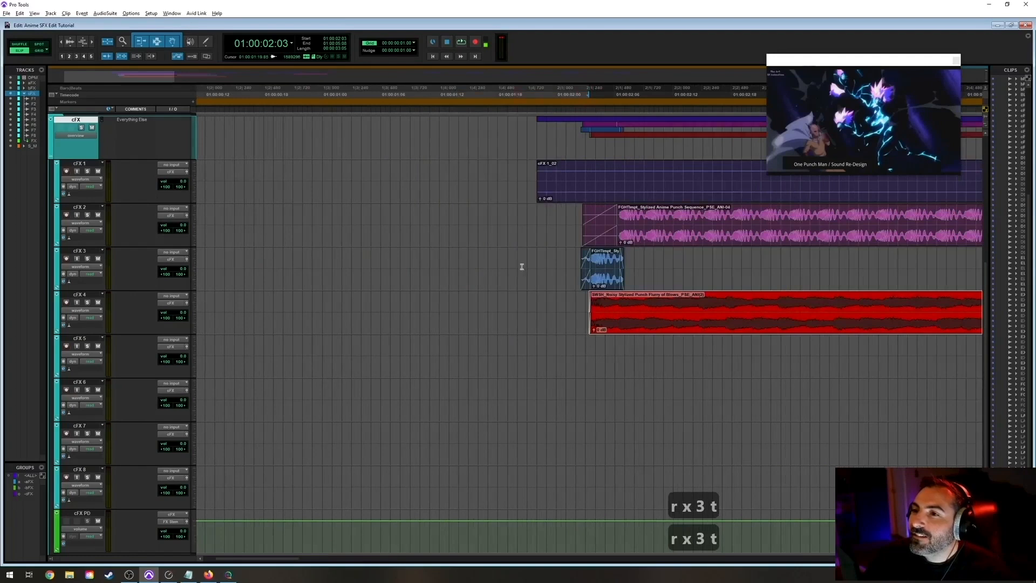
# Play the punches layered with the cFX 4 flurry from 01:00:02:01.
pyautogui.click(573, 258)
pyautogui.press('space')
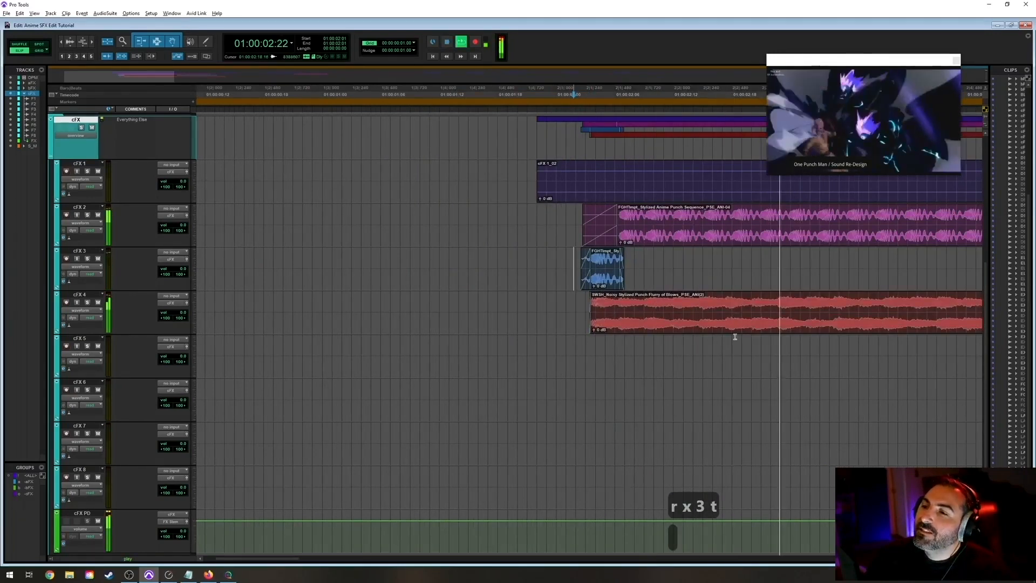
pyautogui.press('r')
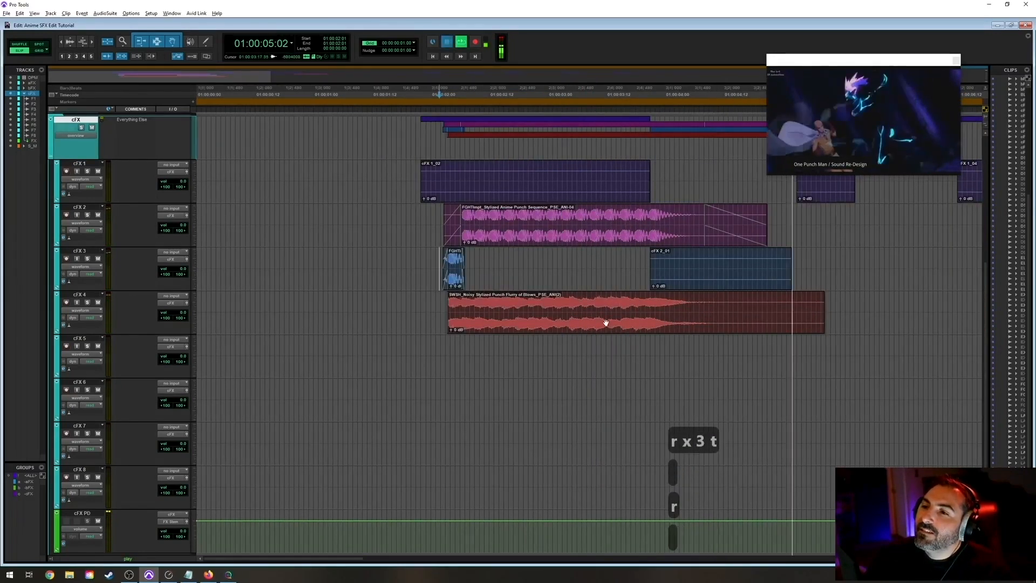
# Shift the cFX 4 flurry clip slightly later so that it starts at 01:00:02:04.
pyautogui.click(674, 322)
pyautogui.press('t')
pyautogui.press('t')
pyautogui.press('t')
pyautogui.press('t')
pyautogui.press('r')
pyautogui.press('r')
pyautogui.press('r')
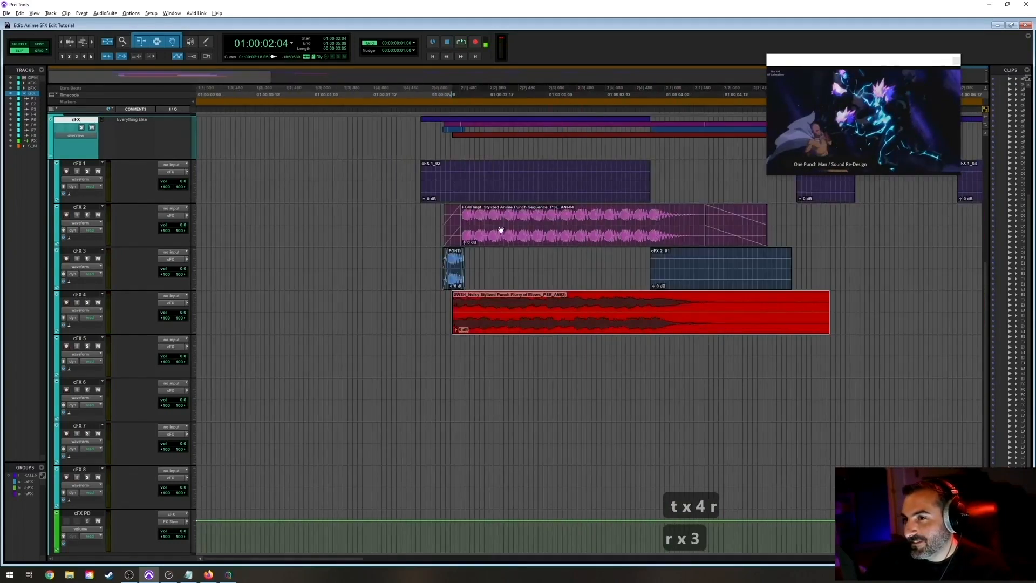
# Play the layered punches from 01:00:02:00 and move the cFX 4 flurry slightly earlier to fit the final cFX 2 punches.
pyautogui.click(435, 222)
pyautogui.press('space')
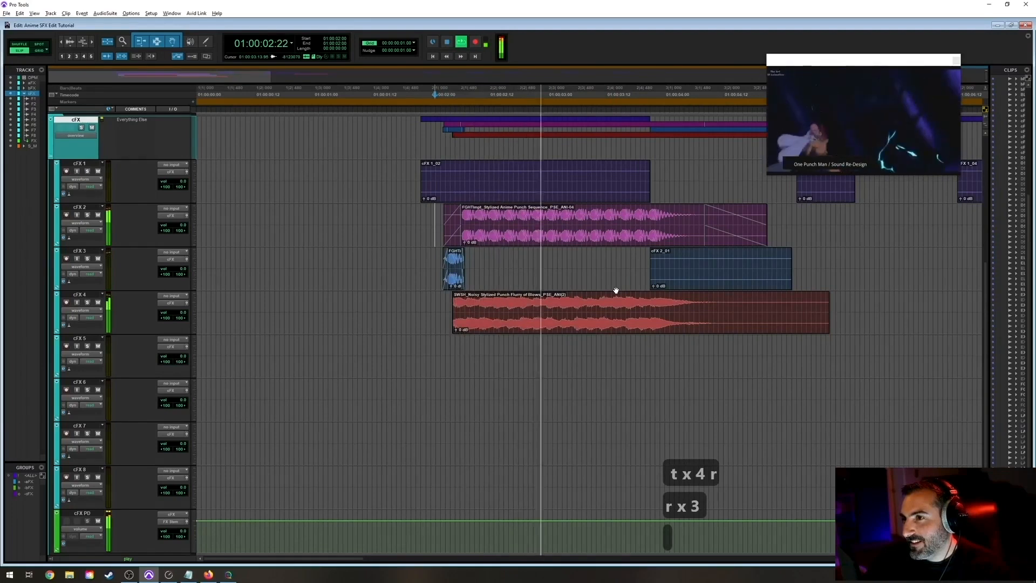
pyautogui.press('t')
pyautogui.press('t')
pyautogui.press('t')
pyautogui.press('t')
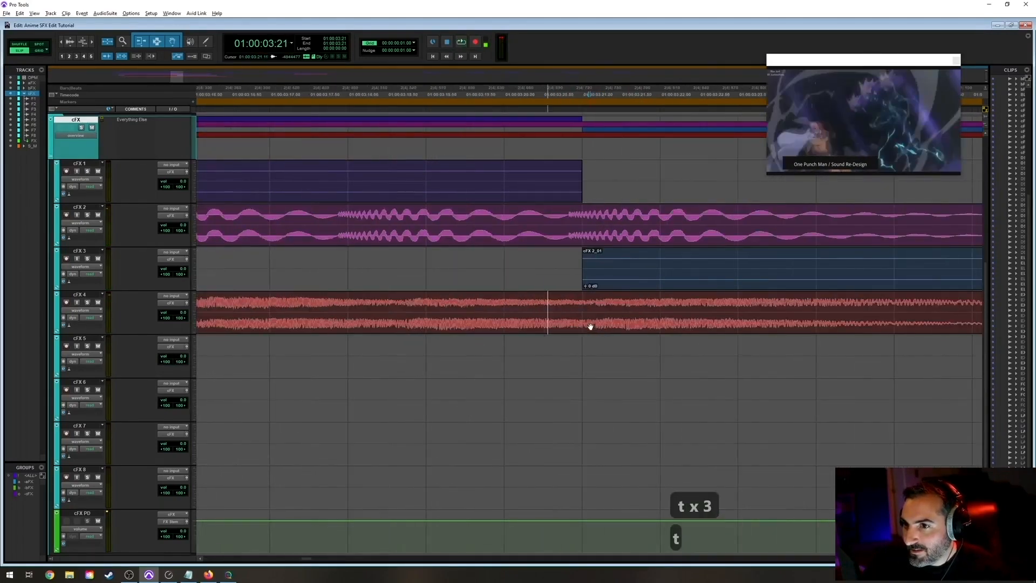
pyautogui.click(600, 326)
pyautogui.press('r')
pyautogui.press('r')
pyautogui.press('r')
pyautogui.press('r')
pyautogui.press('r')
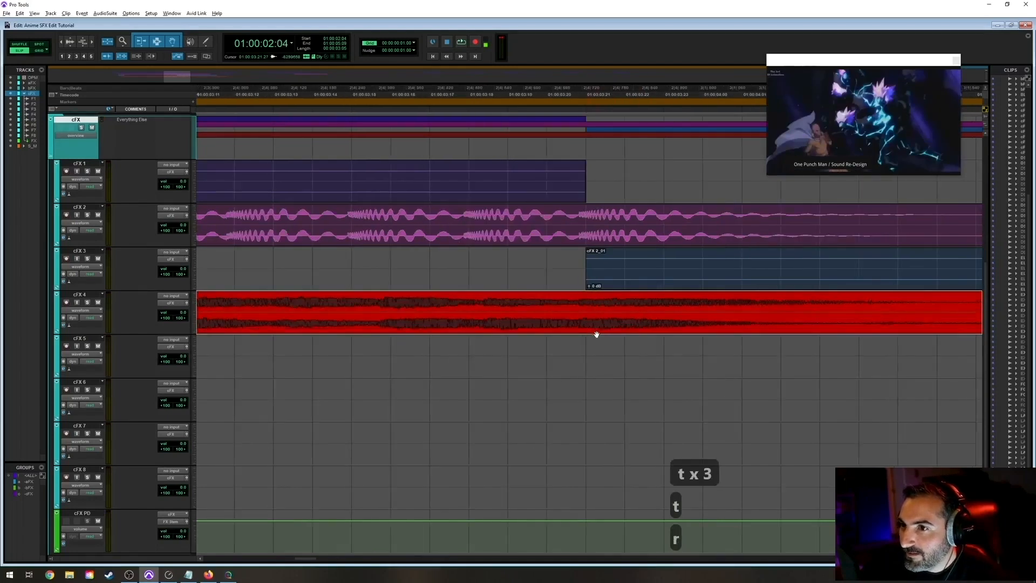
# Replay the repositioned flurry with the punch sequence from 01:00:02:02.
pyautogui.click(319, 308)
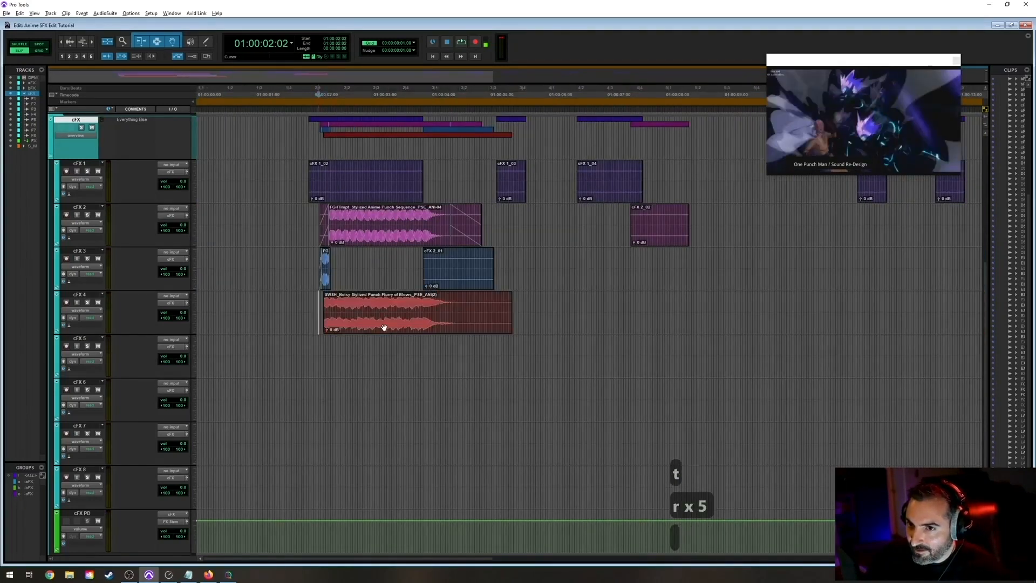
pyautogui.press('t')
pyautogui.press('space')
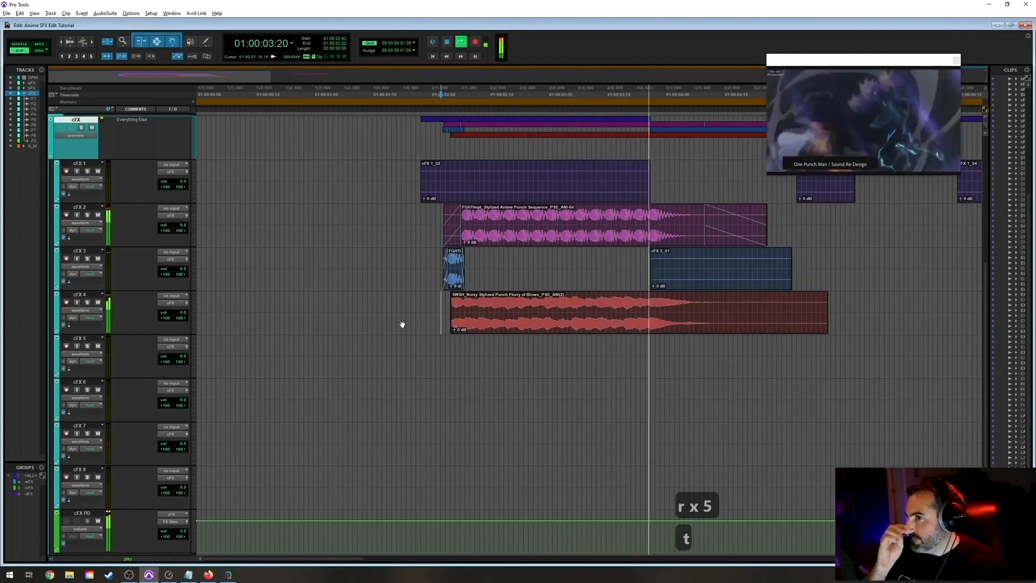
pyautogui.press('space')
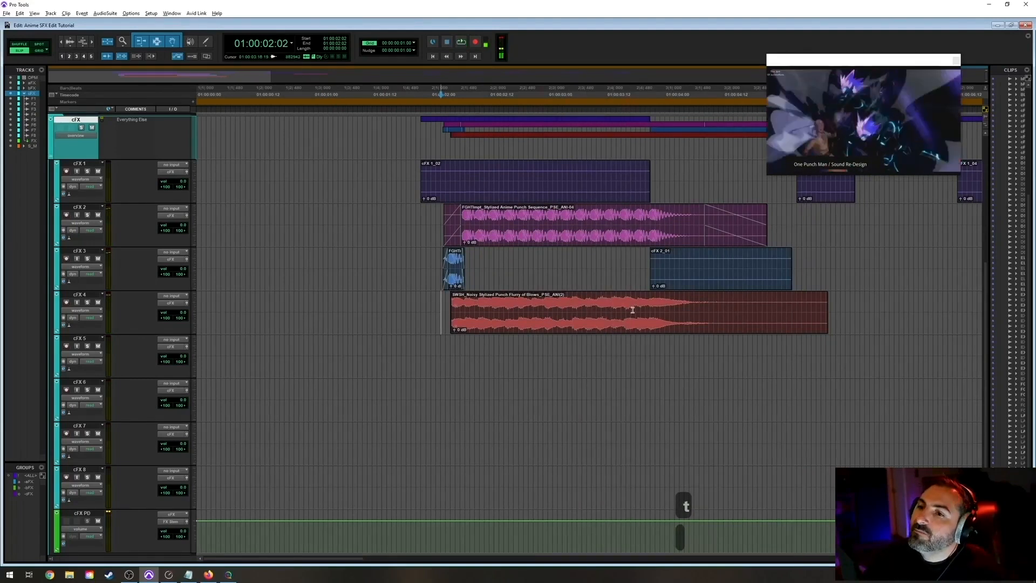
# Check the later part of the flurry by playing it from 01:00:03:04 and from 01:00:03:10.
pyautogui.click(570, 299)
pyautogui.press('space')
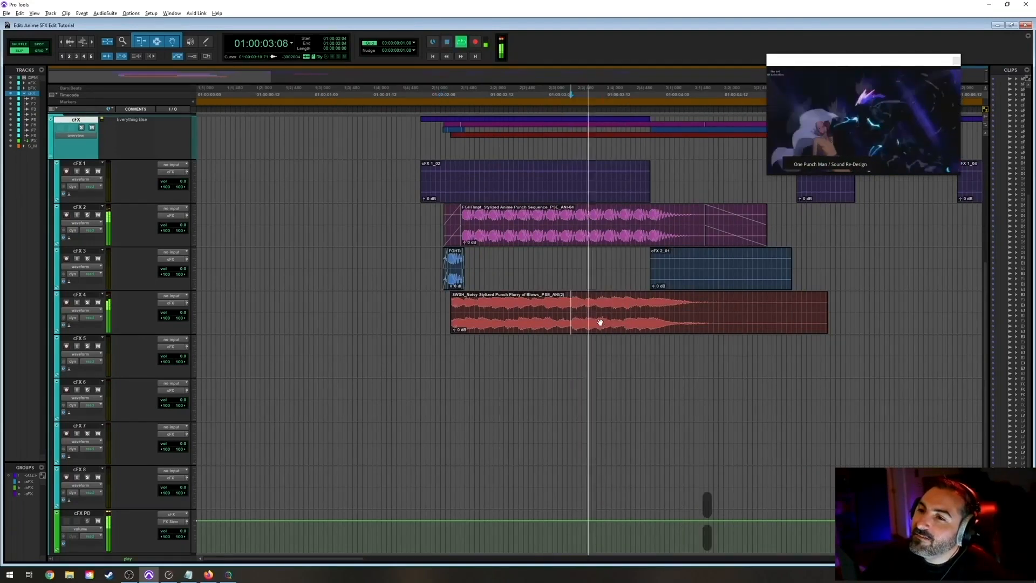
pyautogui.press('space')
pyautogui.click(598, 306)
pyautogui.press('space')
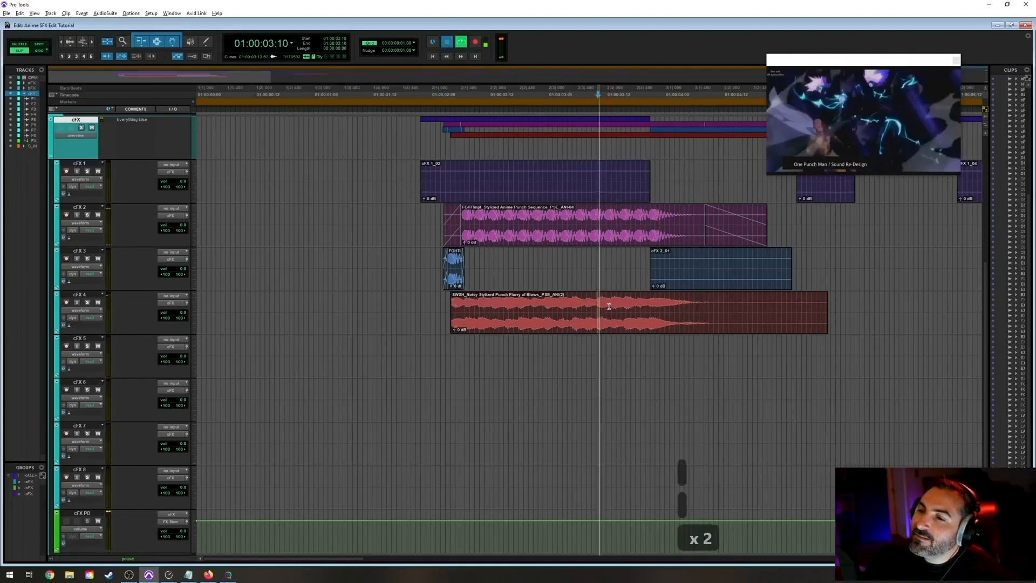
# Replay the cFX 4 flurry with the punches from 01:00:02:03 and again from 01:00:03:09.
pyautogui.press('space')
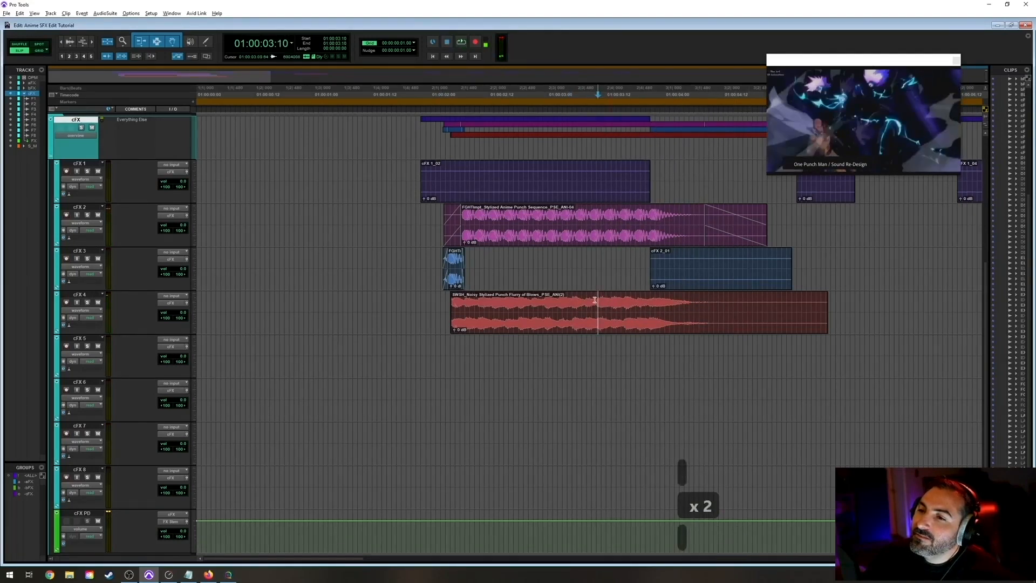
pyautogui.click(453, 302)
pyautogui.press('space')
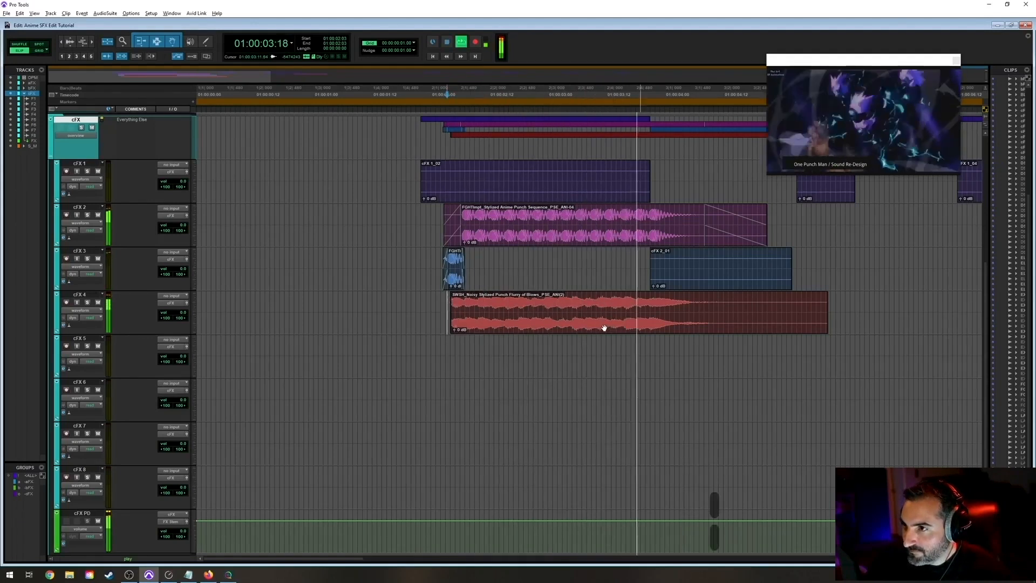
pyautogui.press('space')
pyautogui.click(596, 298)
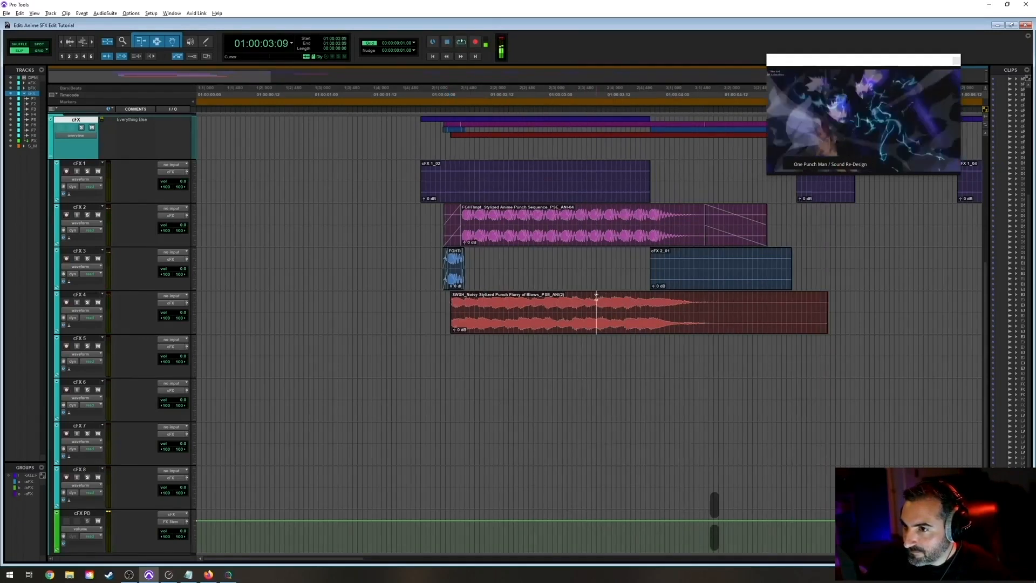
pyautogui.press('space')
pyautogui.press('space')
pyautogui.press('s')
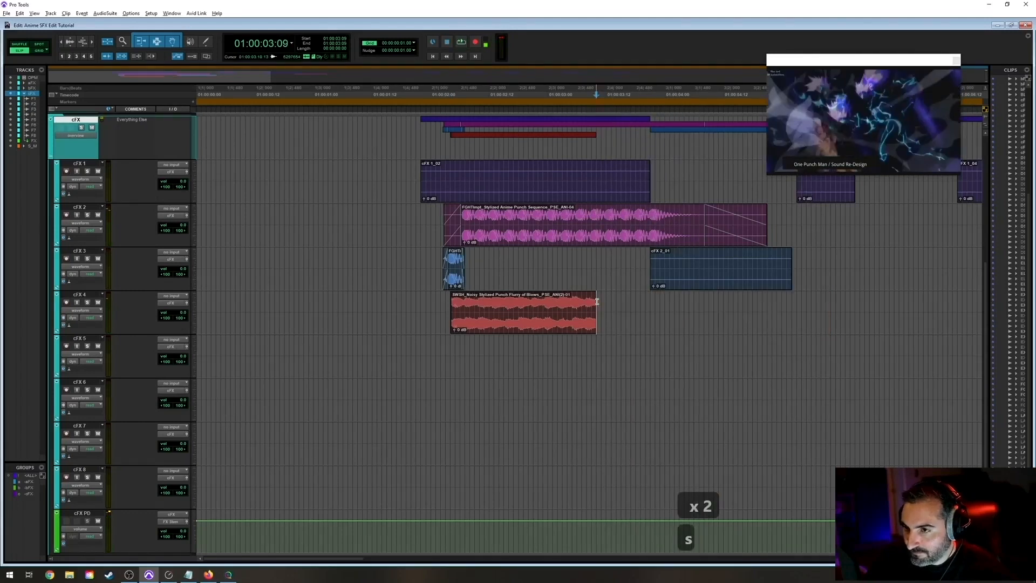
pyautogui.hotkey('ctrl', 'a')
pyautogui.hotkey('ctrl', 'z')
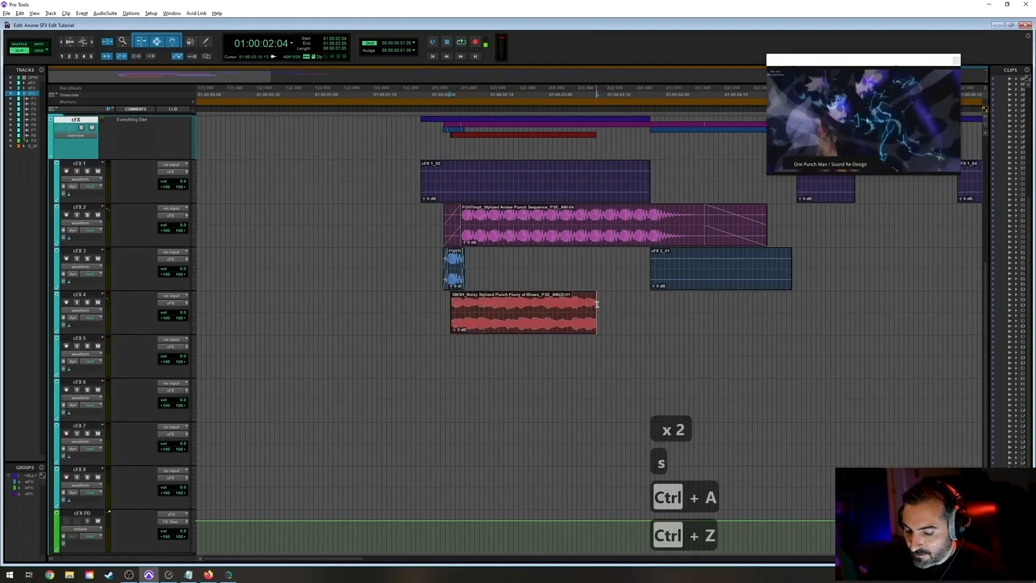
# Trim the start of the cFX 4 flurry clip to 01:00:03:09 and save the session.
pyautogui.press('a')
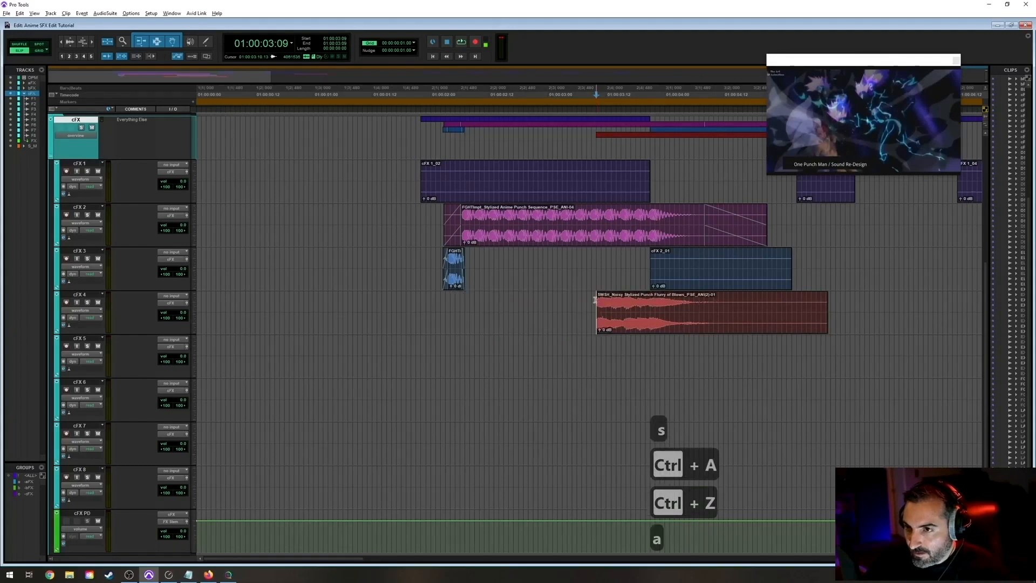
pyautogui.hotkey('ctrl', 's')
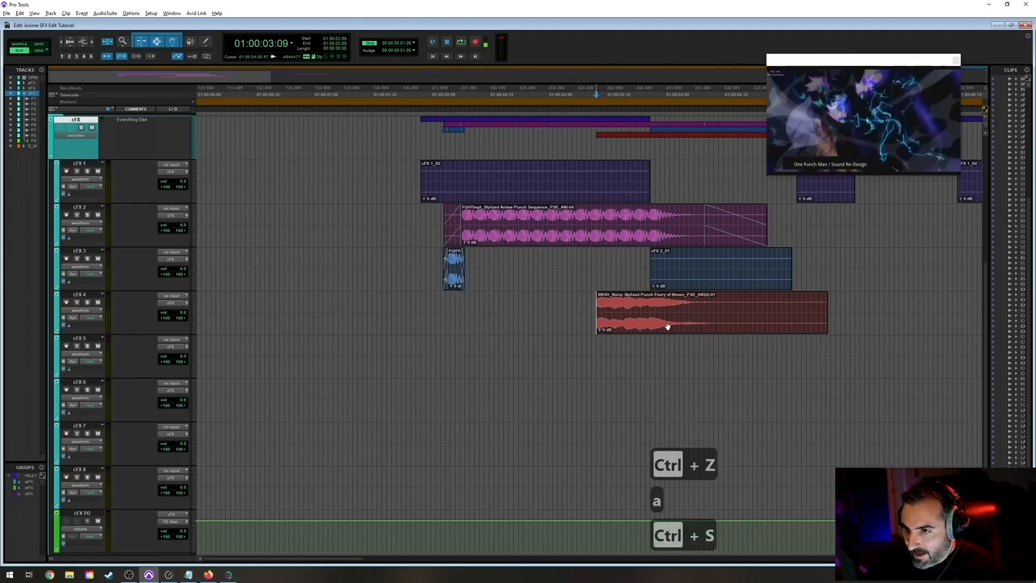
# Add a very short fade-in at the trimmed start of the cFX 4 flurry.
pyautogui.press('t')
pyautogui.press('t')
pyautogui.press('t')
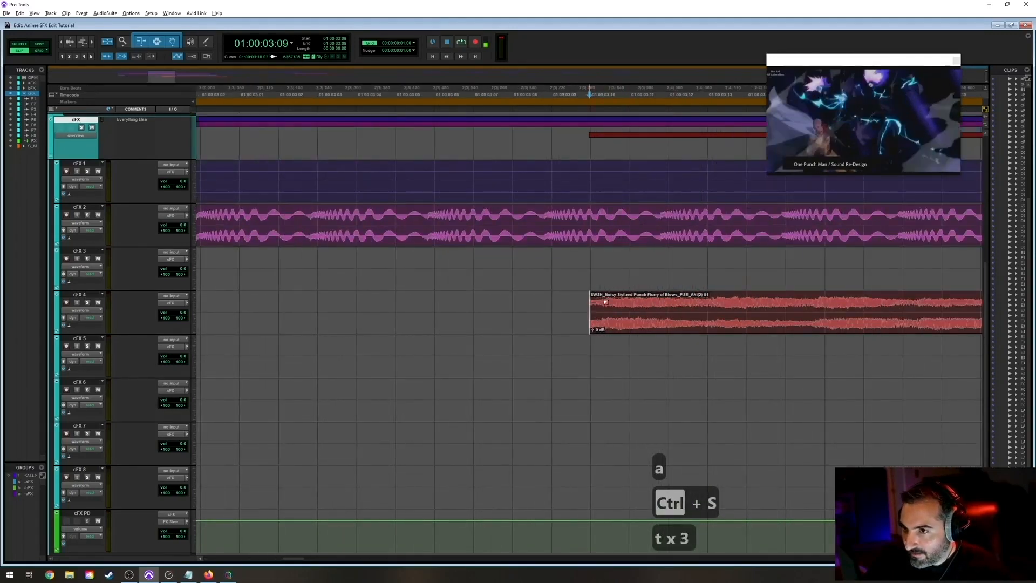
pyautogui.press('r')
pyautogui.press('r')
pyautogui.press('r')
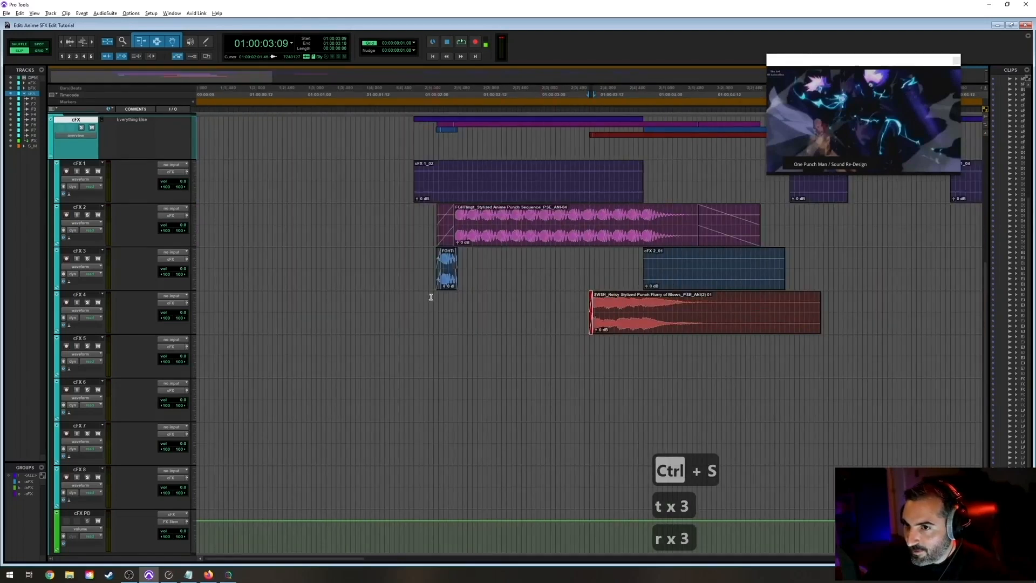
# Play the punches with the shortened flurry from 01:00:02:01, and undo the flurry's fade-in and start trim.
pyautogui.click(431, 296)
pyautogui.press('space')
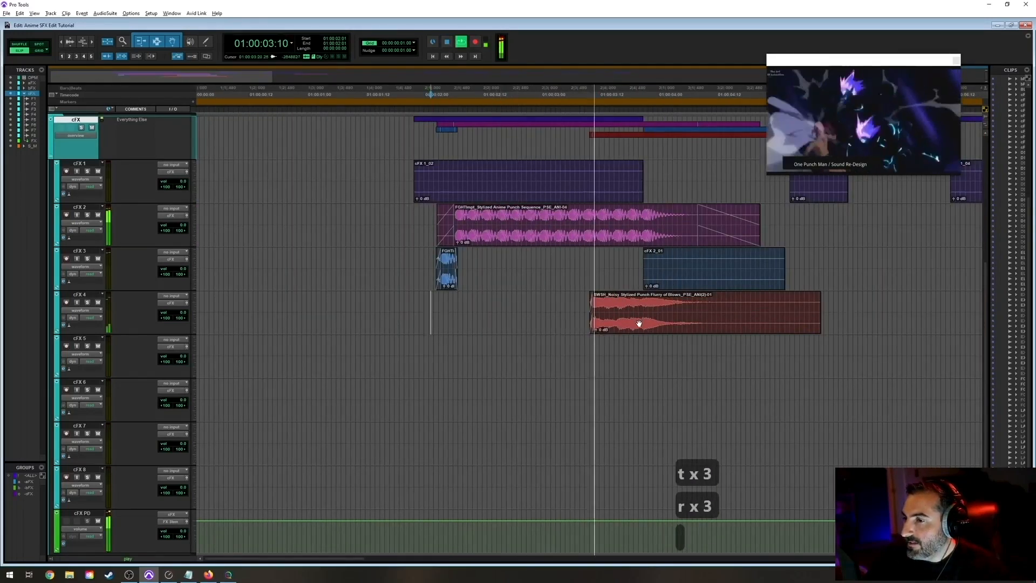
pyautogui.press('space')
pyautogui.hotkey('ctrl', 'z')
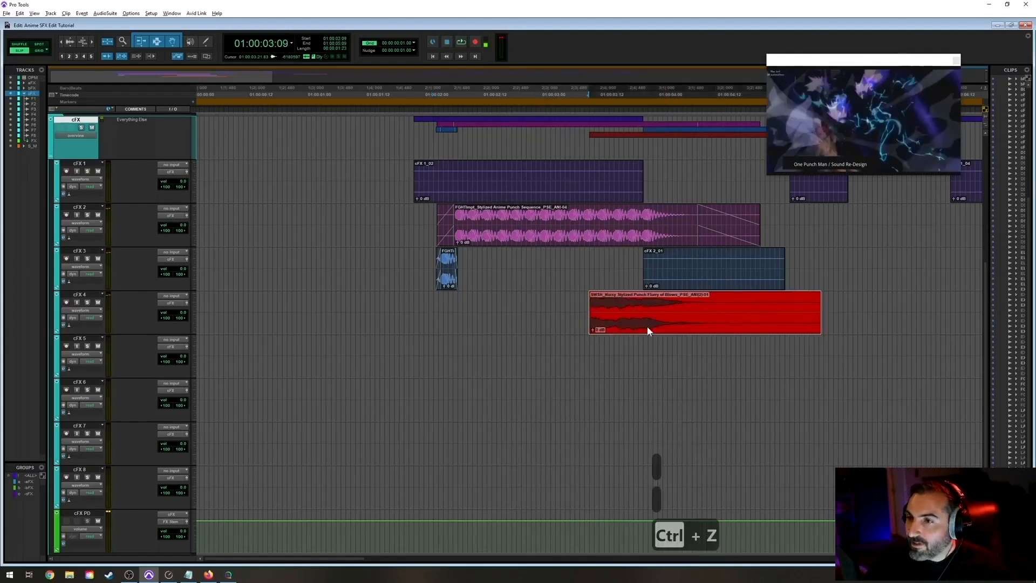
pyautogui.hotkey('ctrl', 'z')
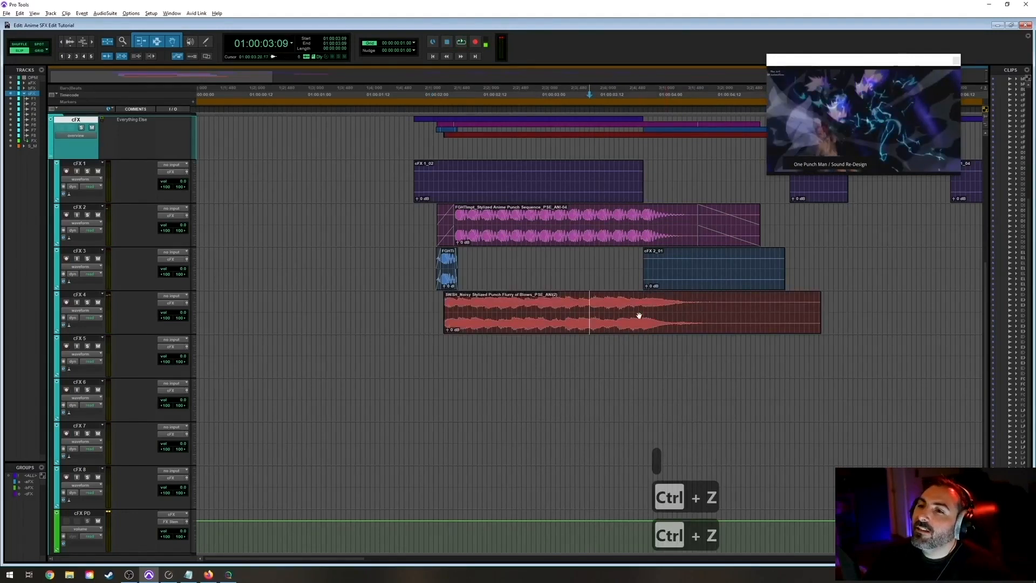
pyautogui.press('t')
pyautogui.press('t')
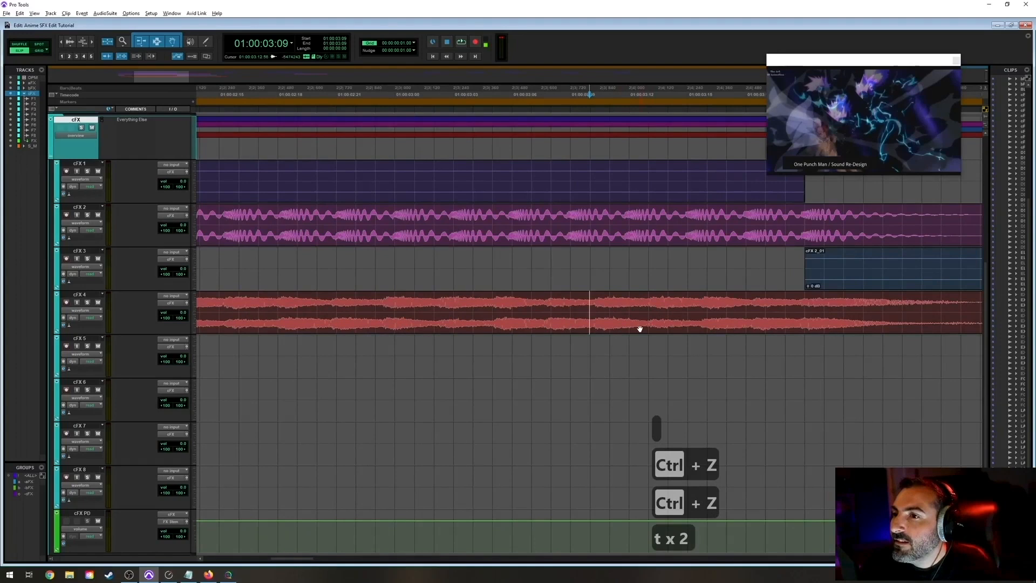
pyautogui.press('r')
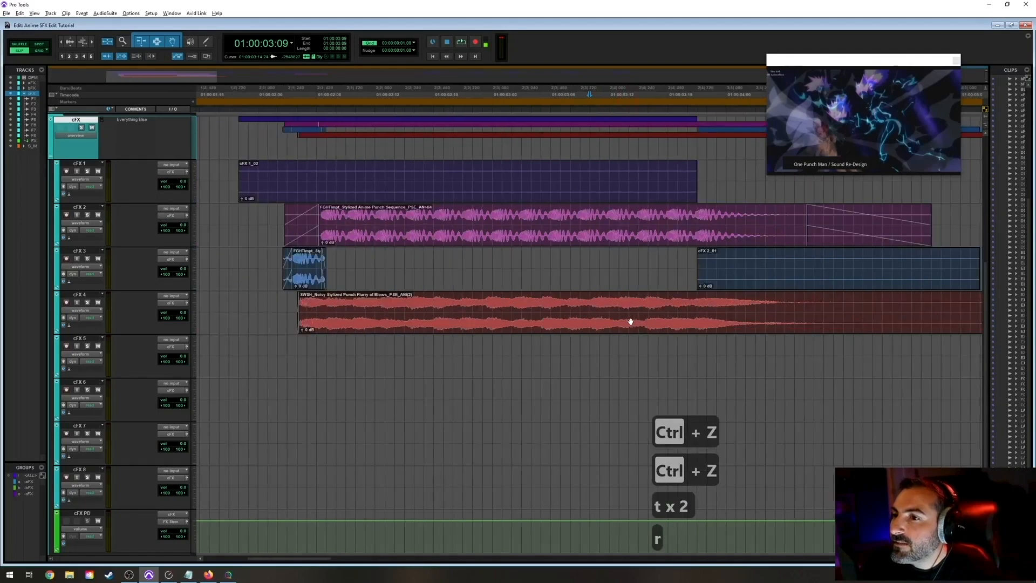
# Inspect the start of the Noisy Stylized Punch clip on cFX 4 and play the punch sequence from 01:00:02:01.
pyautogui.click(692, 329)
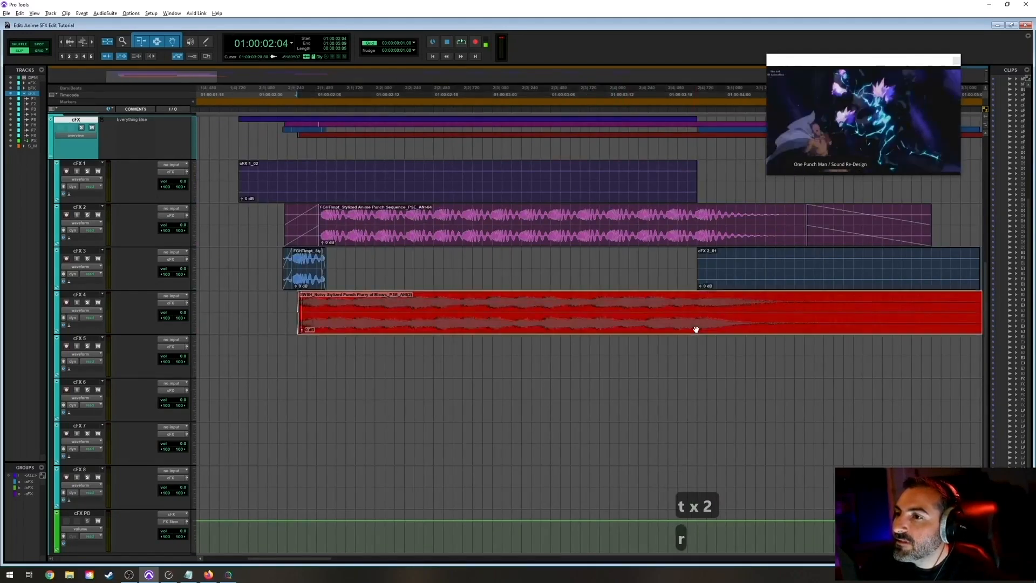
pyautogui.click(329, 305)
pyautogui.press('t')
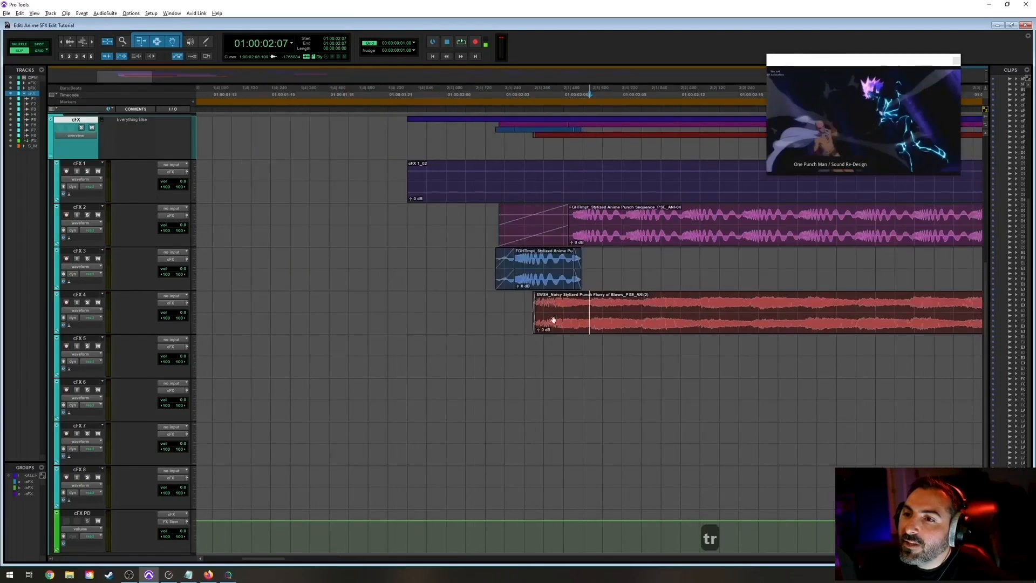
pyautogui.press('r')
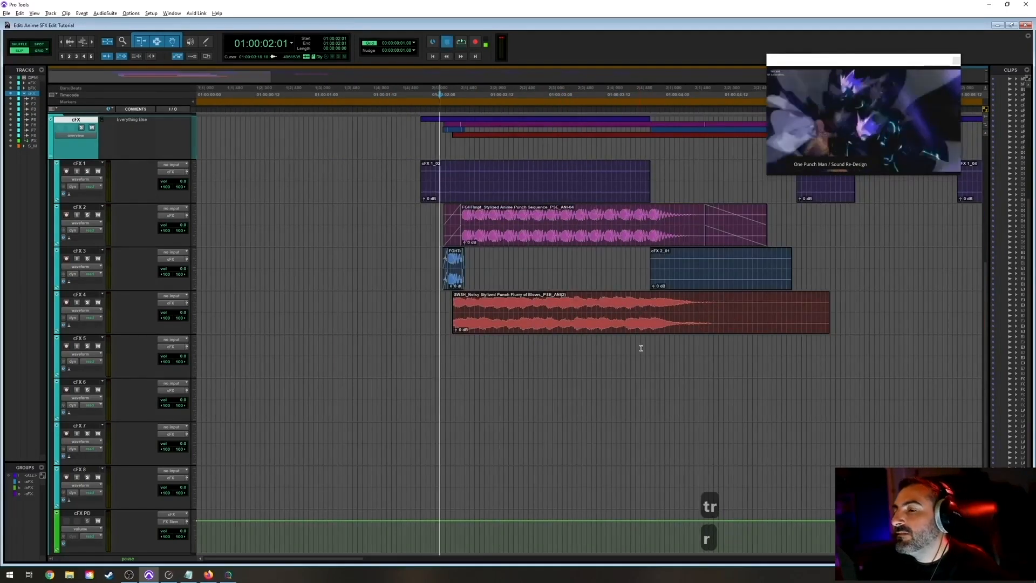
pyautogui.press('space')
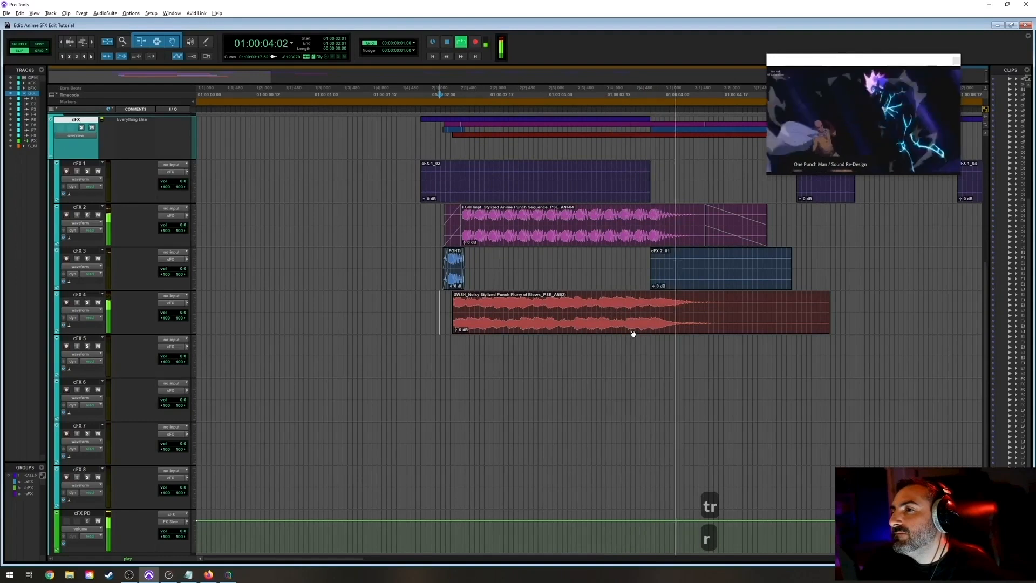
pyautogui.press('space')
# Mute the Noisy Stylized Punch Flurry of Blows clip on cFX 4 and save the session.
pyautogui.click(551, 329)
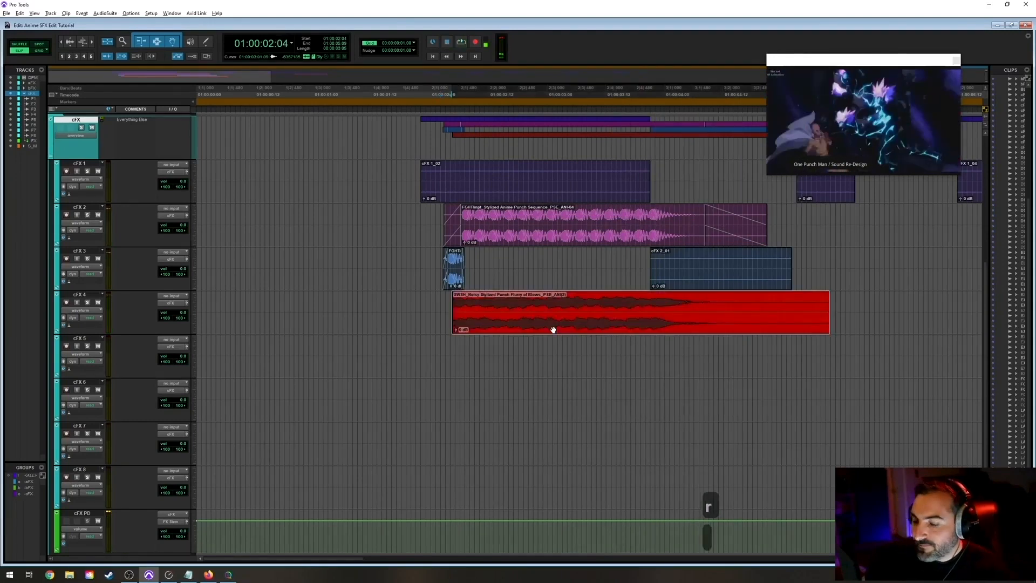
pyautogui.hotkey('ctrl', 'm')
pyautogui.hotkey('ctrl', 's')
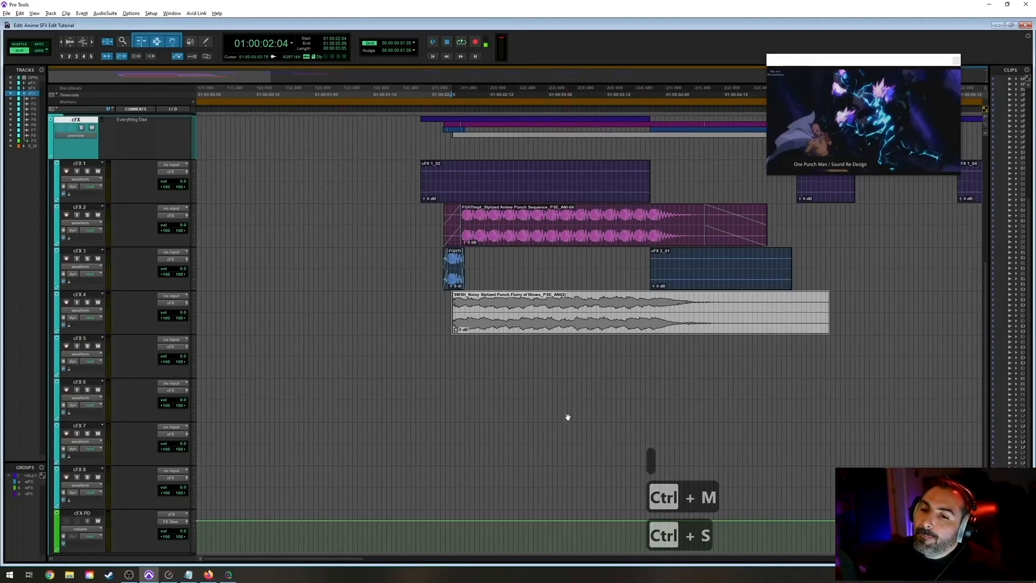
# Switch to SoundQ and search the local Anime library for "gun".
pyautogui.hotkey('alt', 'Tab')
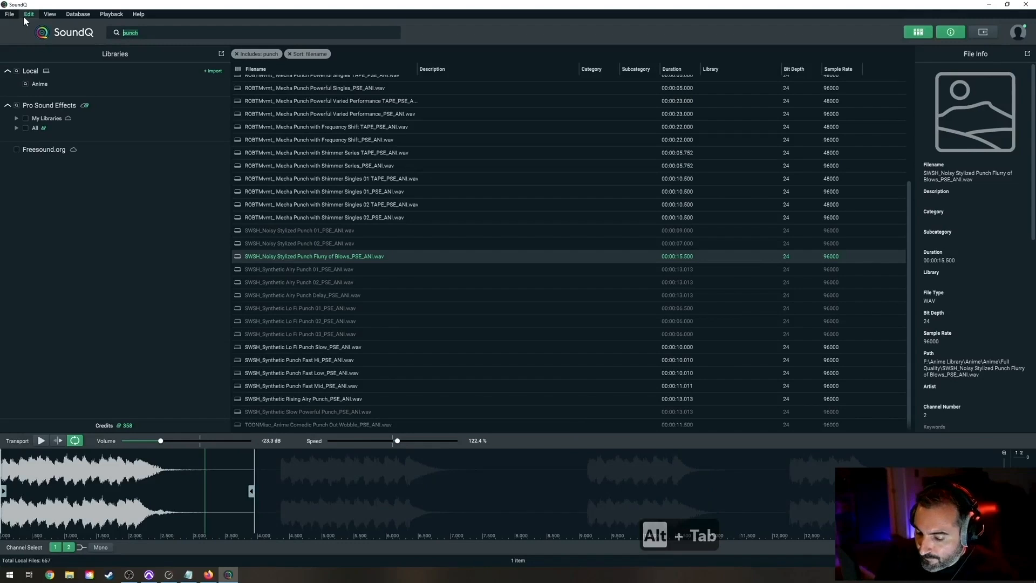
pyautogui.write('gun')
pyautogui.press('Return')
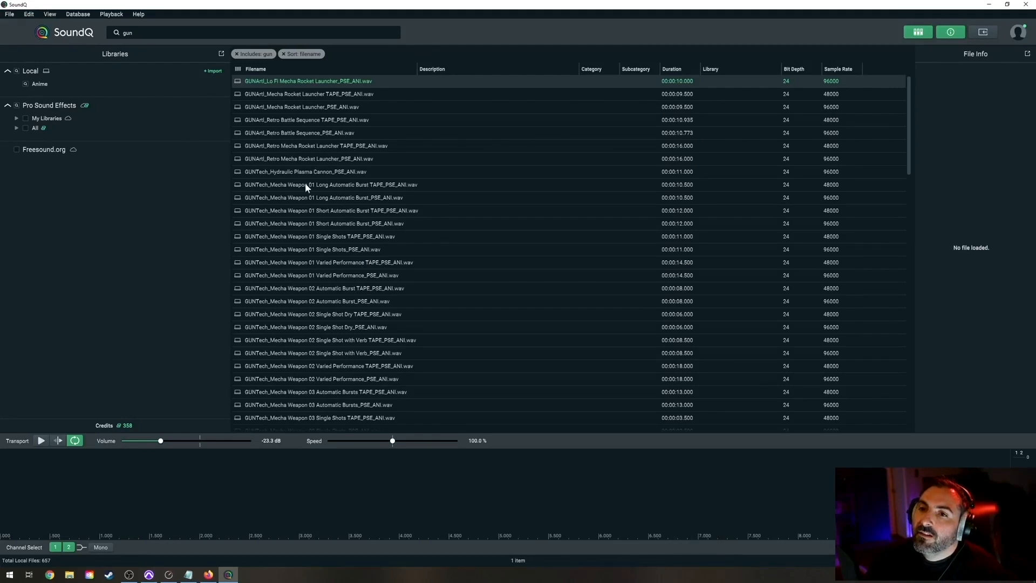
# Audition the GUNTech Mecha Weapon 01 and 02 burst, single-shot and varied-performance sounds.
pyautogui.click(345, 184)
pyautogui.click(352, 197)
pyautogui.click(341, 209)
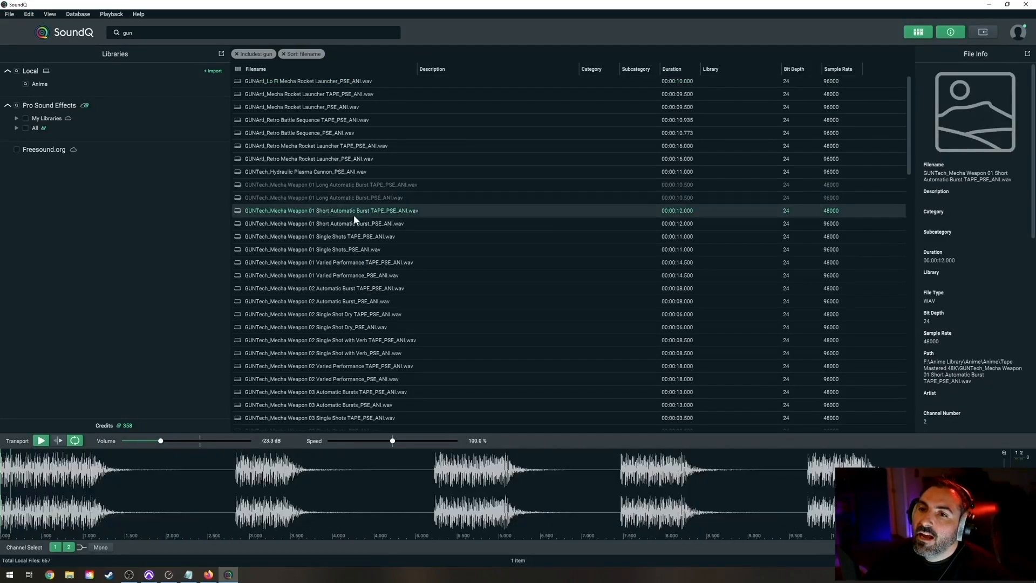
pyautogui.click(358, 240)
pyautogui.click(351, 251)
pyautogui.click(364, 273)
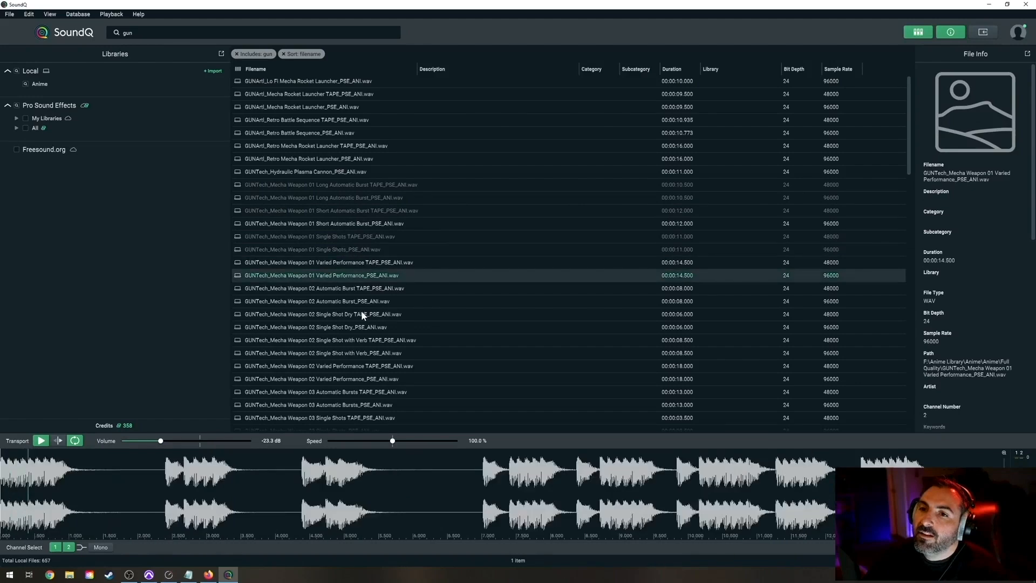
pyautogui.click(364, 315)
pyautogui.click(341, 341)
pyautogui.press('Up')
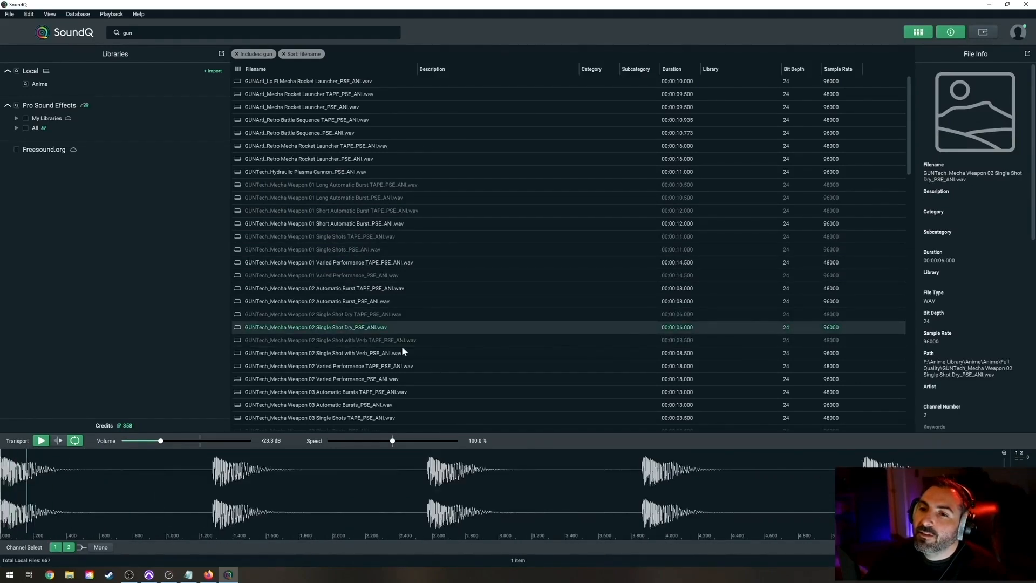
pyautogui.press('space')
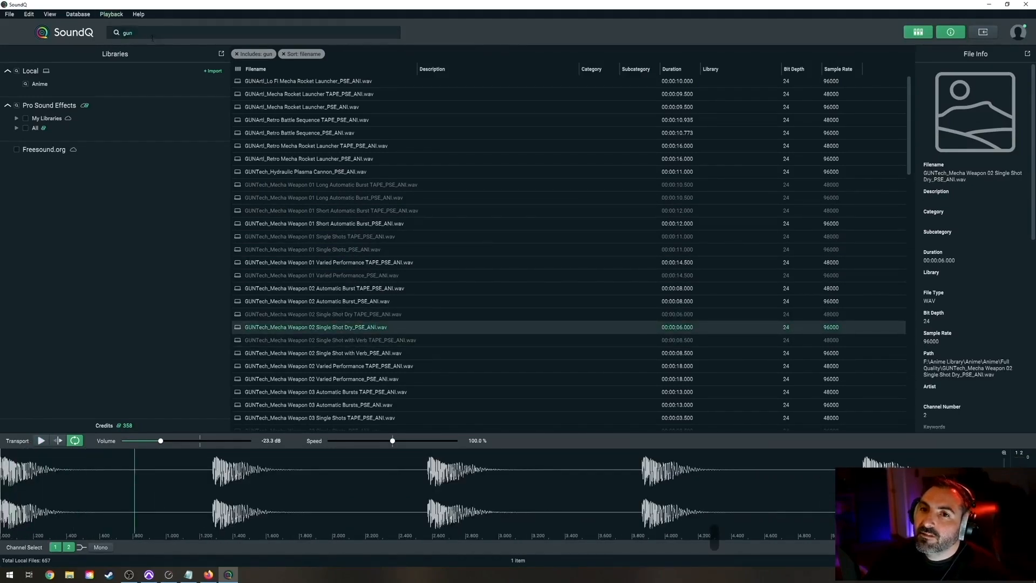
# Narrow the search to "gun auto" and audition the Mecha Weapon 01 Short and 02 Automatic Burst files.
pyautogui.write('auto')
pyautogui.press('Return')
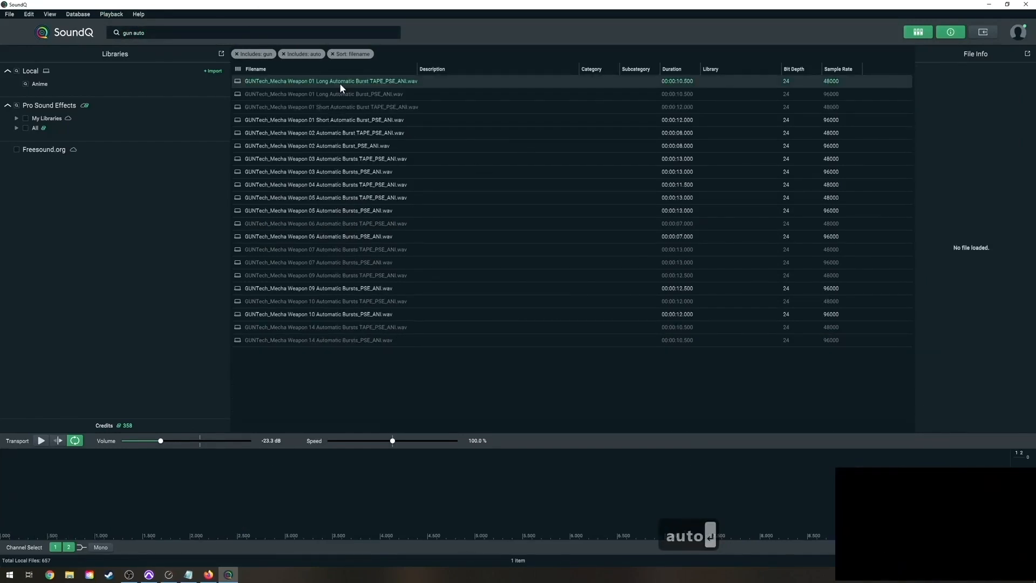
pyautogui.click(339, 123)
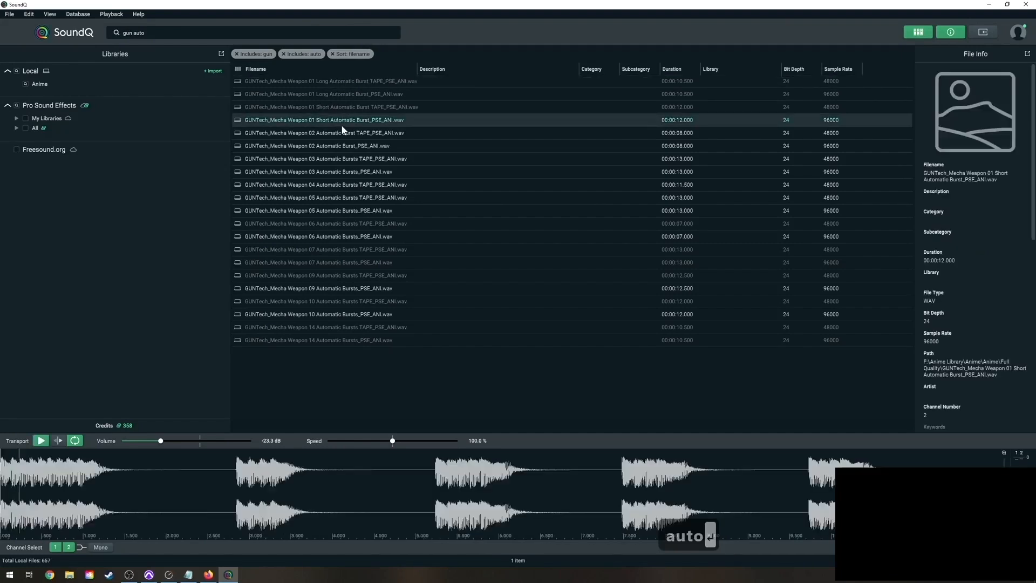
pyautogui.click(436, 473)
pyautogui.click(334, 134)
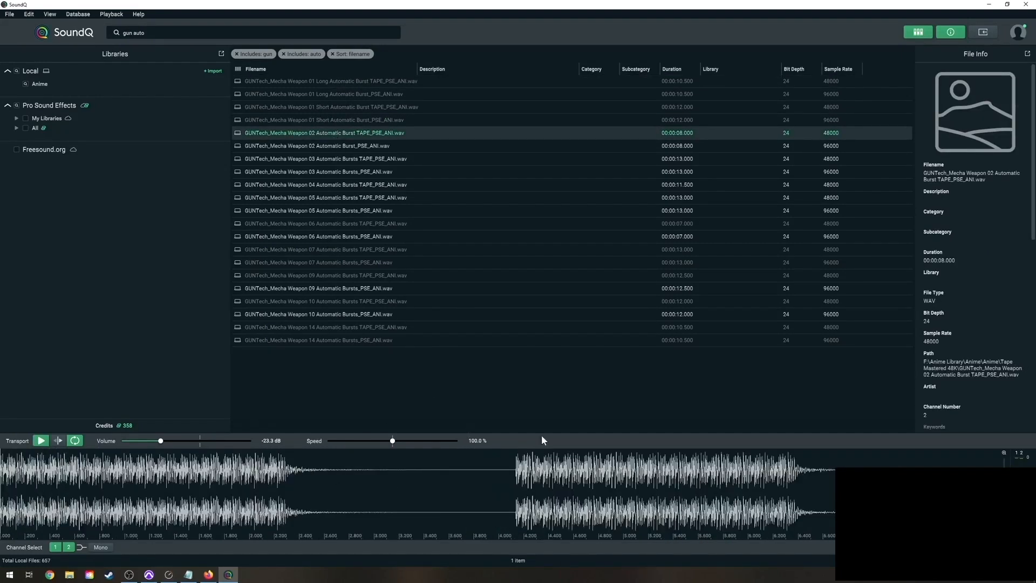
pyautogui.press('Down')
pyautogui.press('Down')
pyautogui.press('Down')
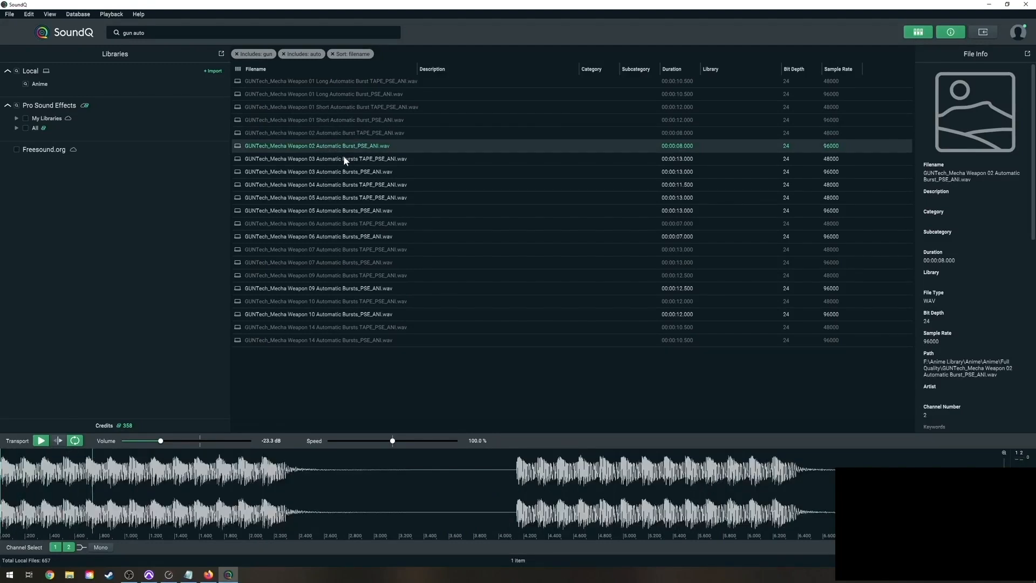
# Audition the Mecha Weapon automatic burst files from 04 through 14, including their TAPE versions.
pyautogui.click(338, 183)
pyautogui.click(344, 199)
pyautogui.click(341, 182)
pyautogui.click(347, 210)
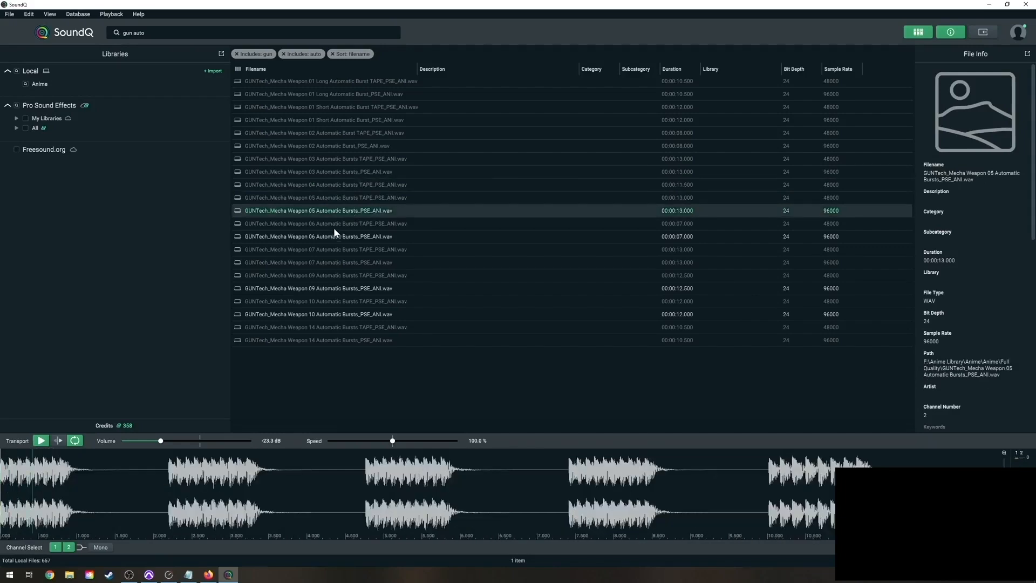
pyautogui.click(336, 223)
pyautogui.click(337, 236)
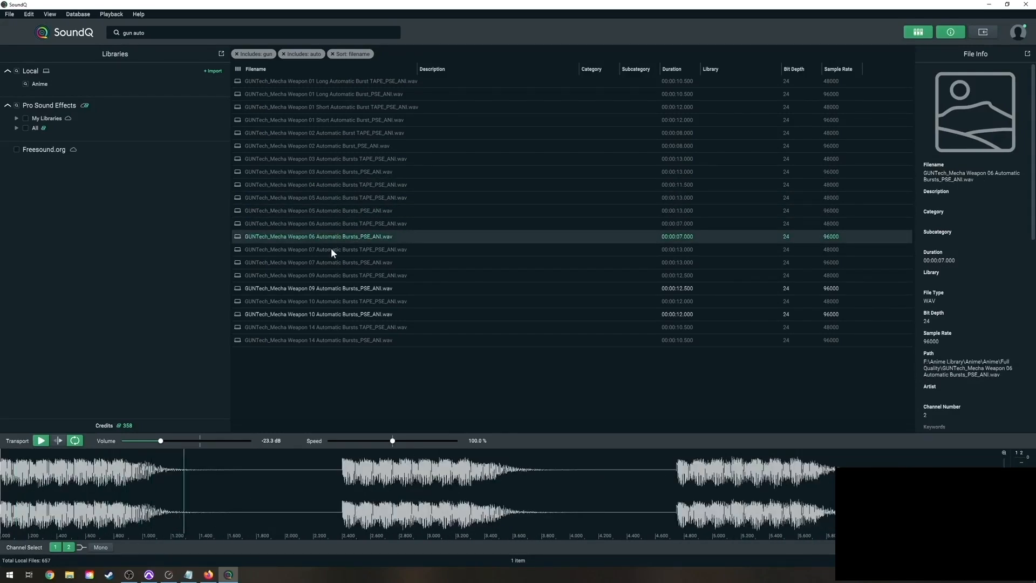
pyautogui.click(331, 248)
pyautogui.click(331, 263)
pyautogui.click(333, 277)
pyautogui.click(337, 289)
pyautogui.click(331, 266)
pyautogui.click(329, 314)
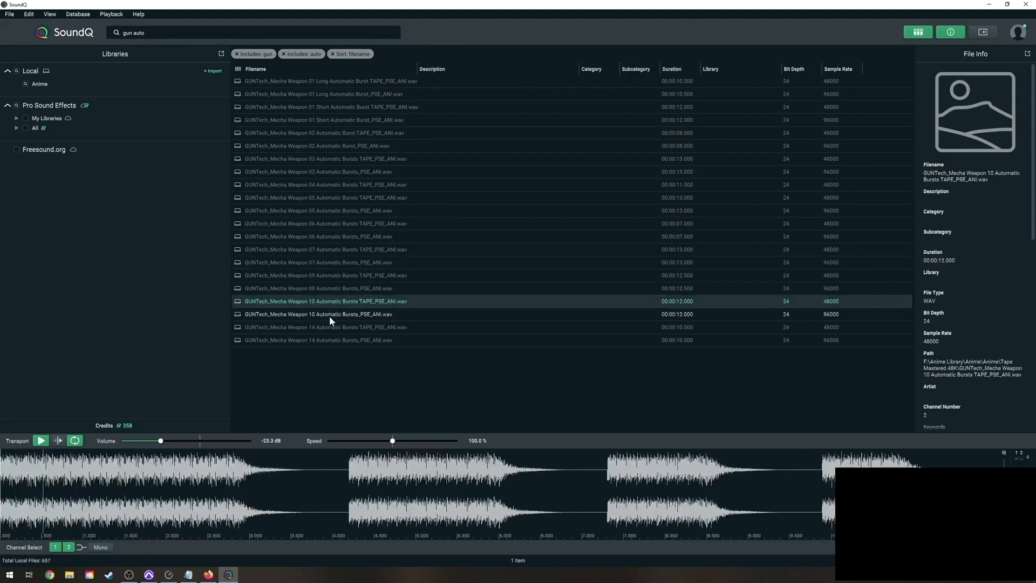
pyautogui.click(333, 327)
pyautogui.click(337, 340)
pyautogui.click(323, 263)
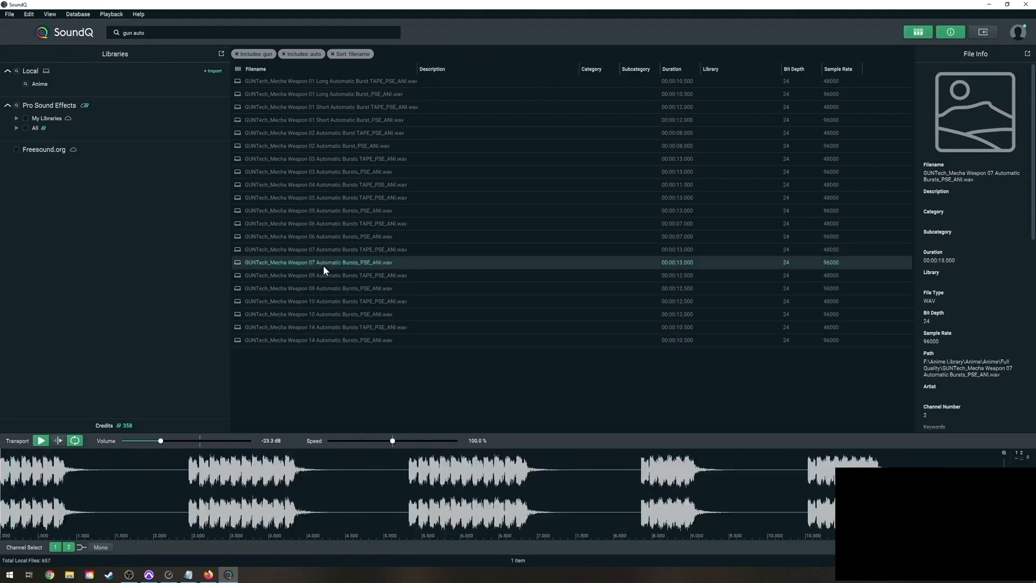
# Compare the Mecha Weapon 05, 06 and 07 Automatic Bursts again, ending on the 06 TAPE version.
pyautogui.click(329, 249)
pyautogui.click(331, 236)
pyautogui.click(332, 224)
pyautogui.click(335, 212)
pyautogui.click(326, 236)
pyautogui.click(328, 226)
pyautogui.click(325, 236)
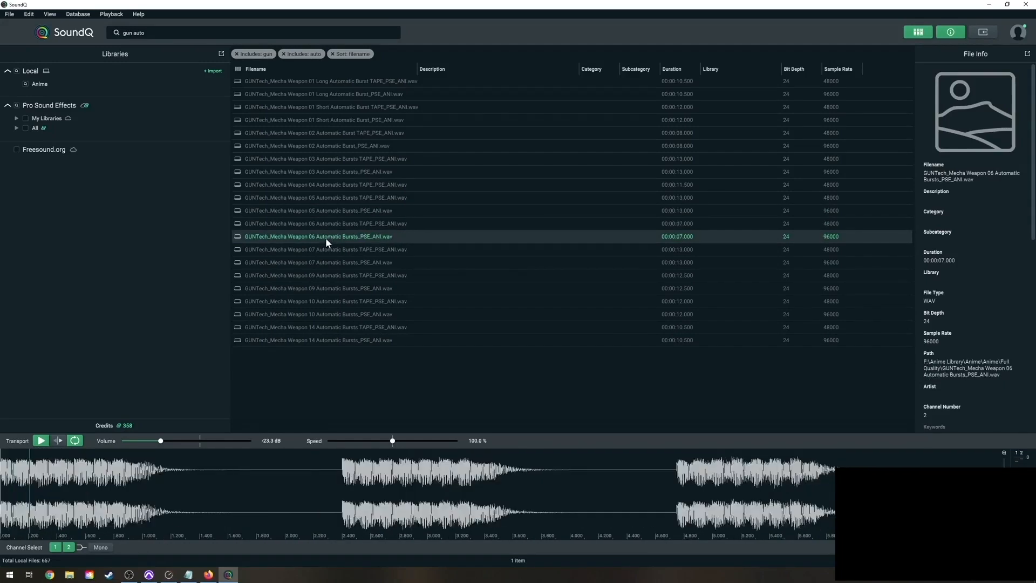
pyautogui.click(332, 226)
pyautogui.press('space')
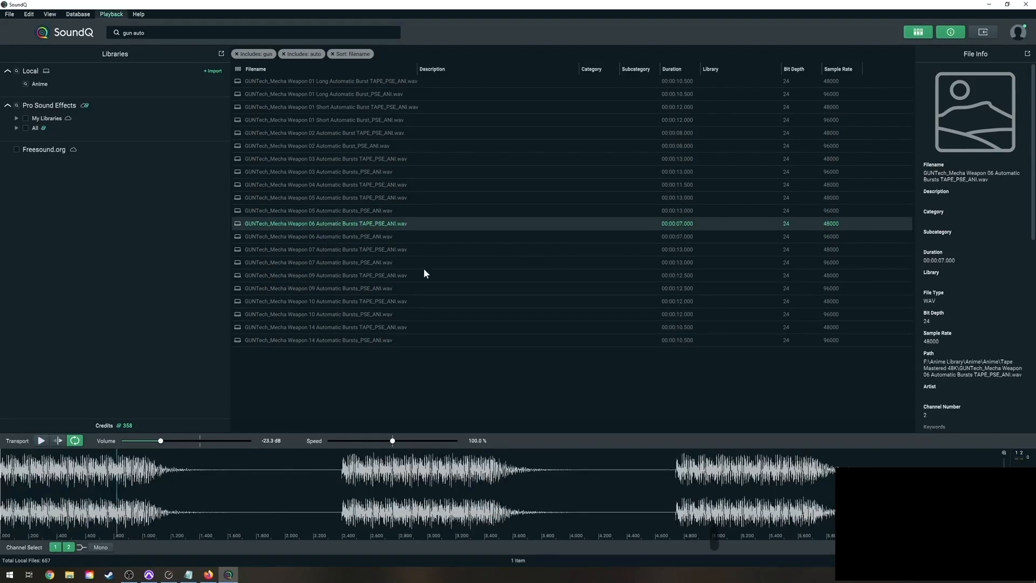
# Audition individual bursts of Mecha Weapon 06 Automatic Bursts TAPE, and loop the first about 1.8 seconds.
pyautogui.click(333, 471)
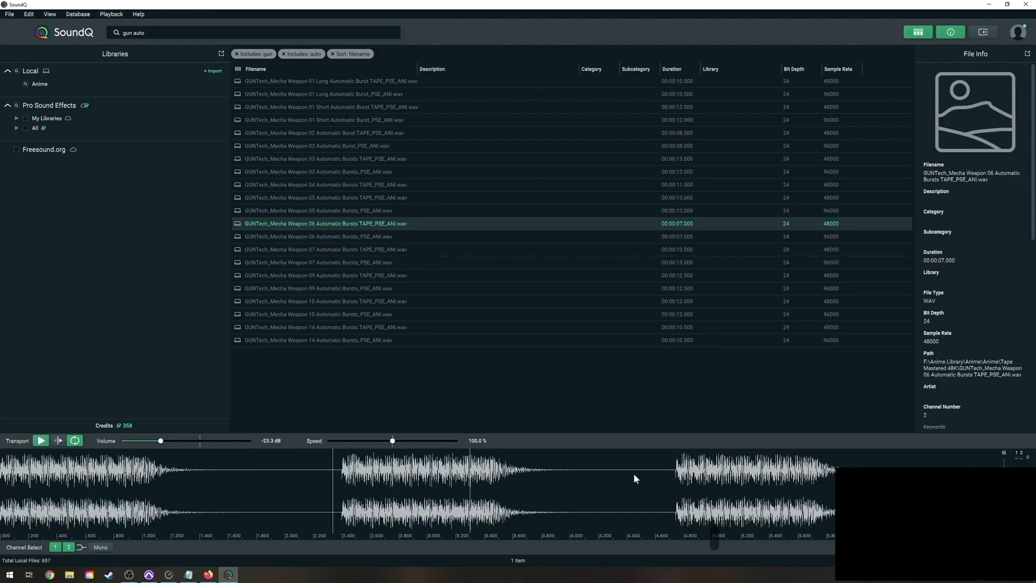
pyautogui.click(670, 467)
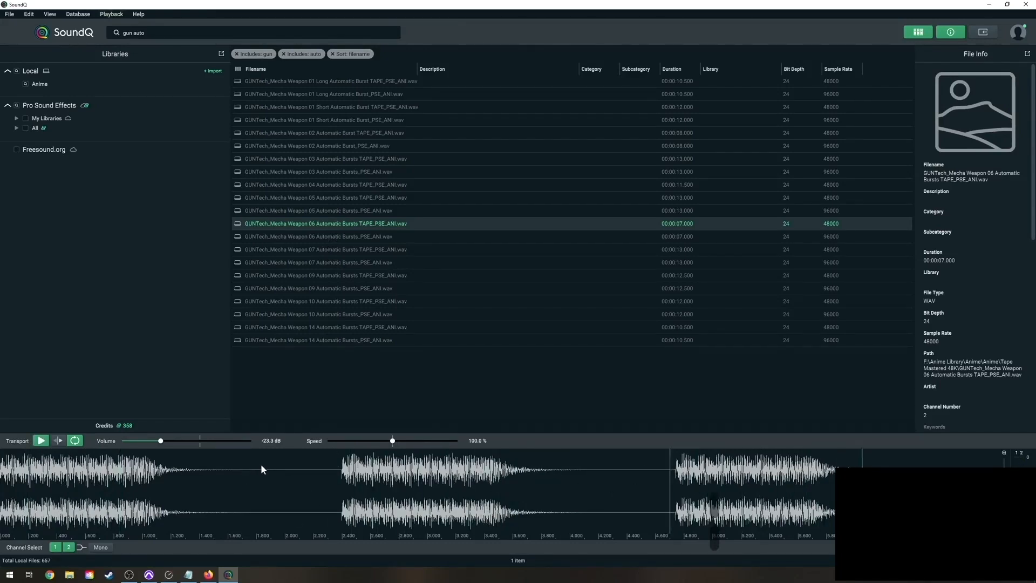
pyautogui.moveTo(260, 465); pyautogui.dragTo(0, 468)
pyautogui.press('space')
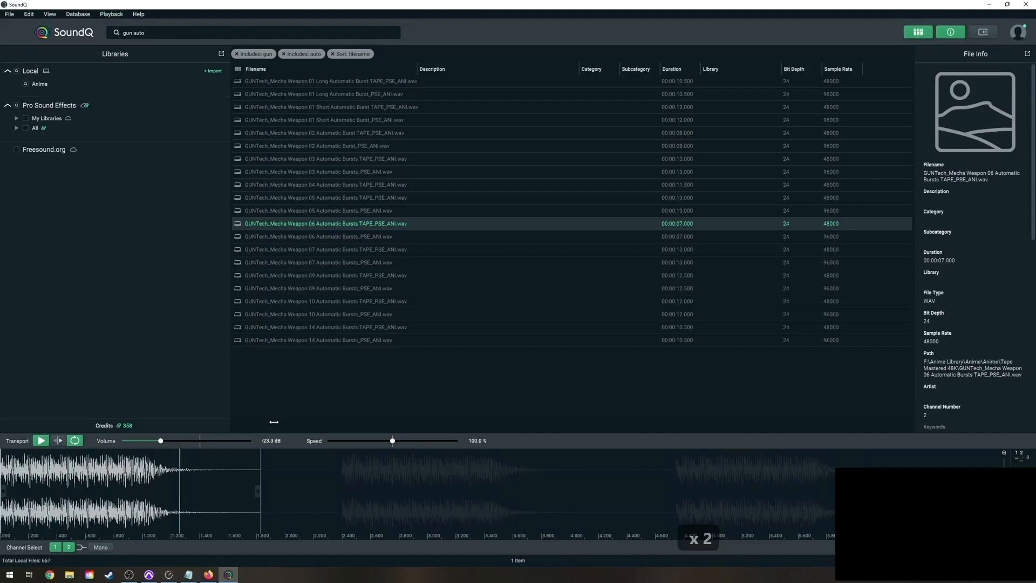
pyautogui.press('space')
# Audition the Mecha Weapon 05, 03, 02 and 01 bursts again and settle on the non-TAPE 01 Short Automatic Burst.
pyautogui.click(334, 210)
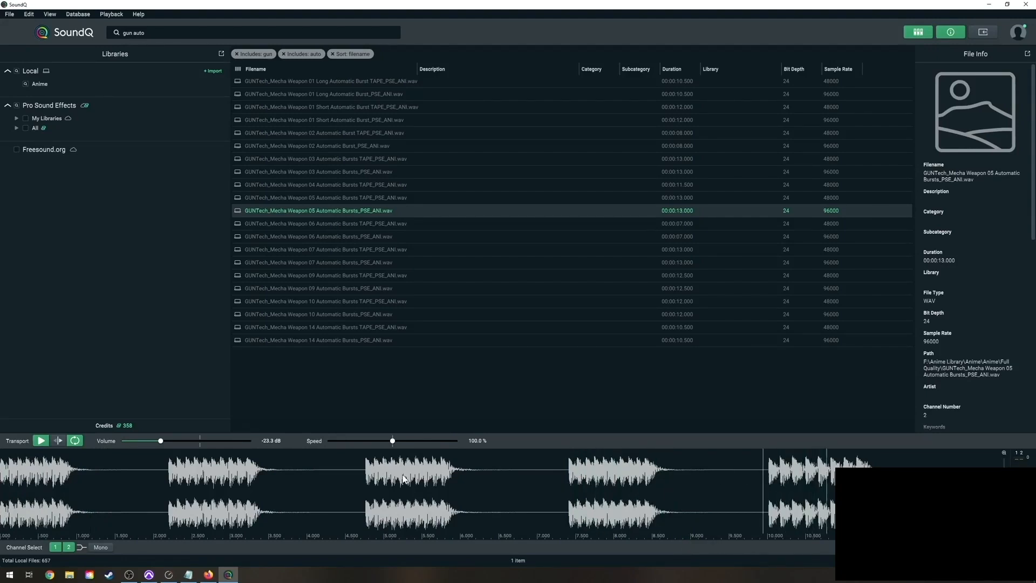
pyautogui.click(158, 455)
pyautogui.click(309, 199)
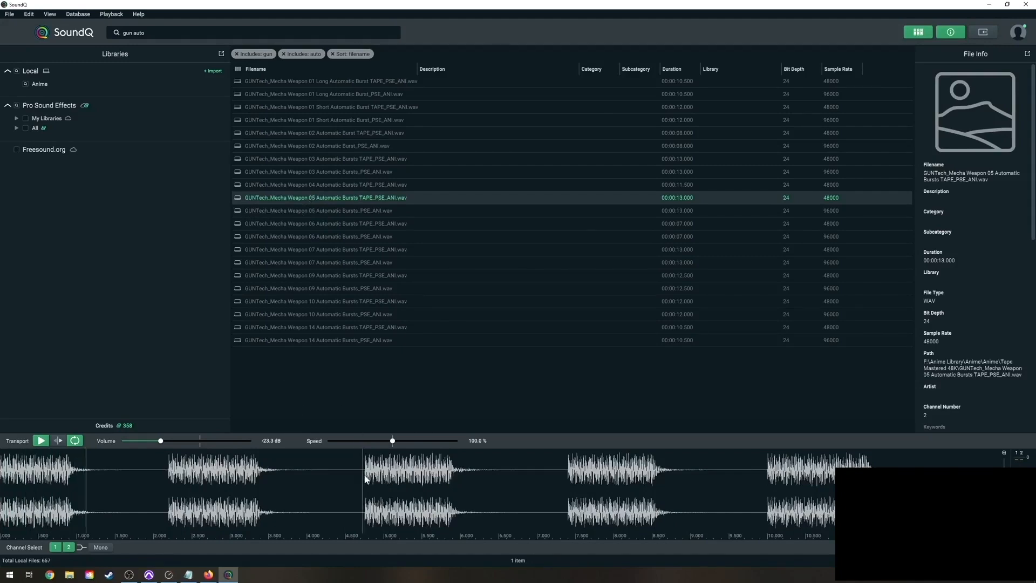
pyautogui.click(311, 173)
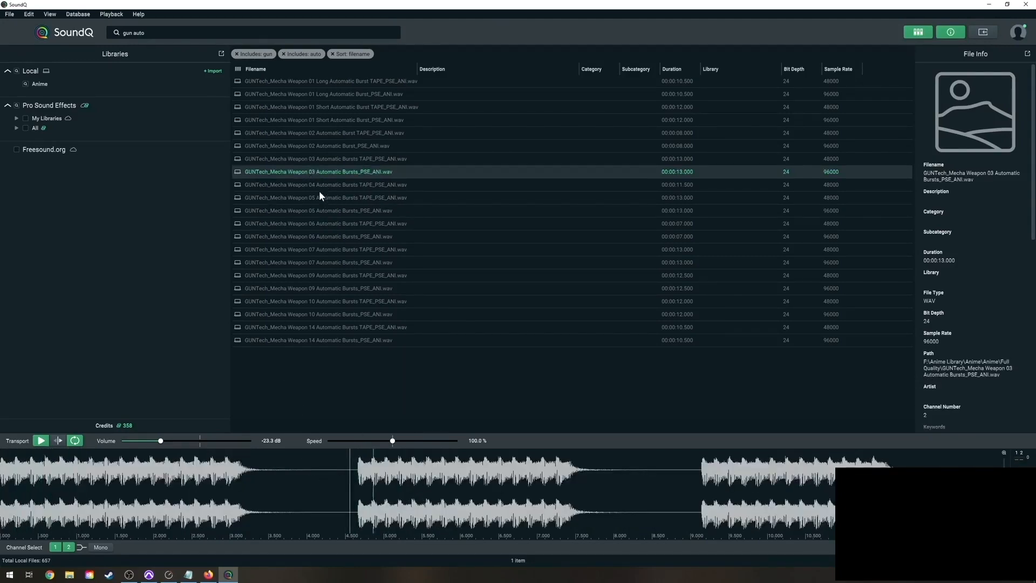
pyautogui.click(319, 164)
pyautogui.click(345, 144)
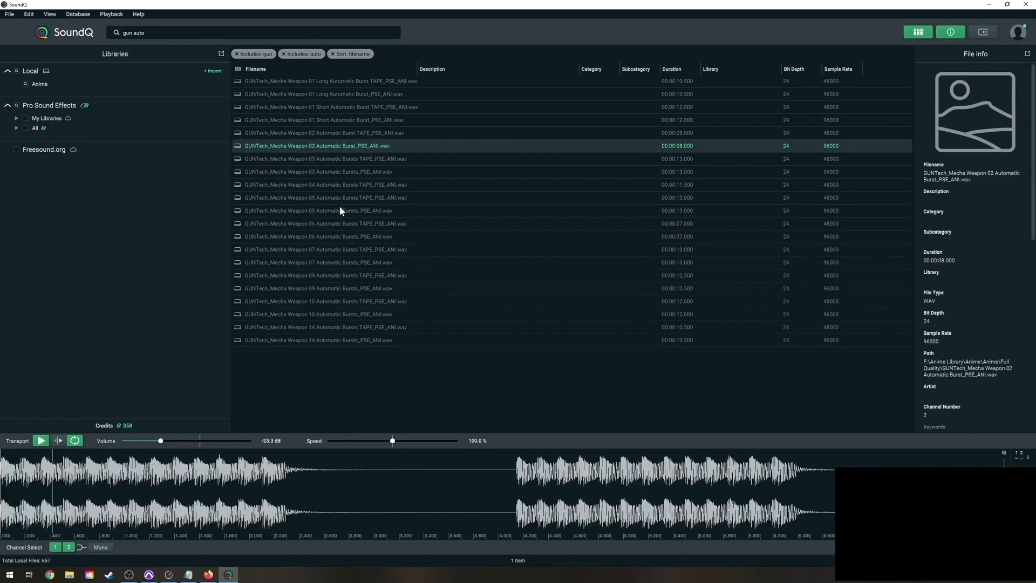
pyautogui.click(337, 135)
pyautogui.click(338, 122)
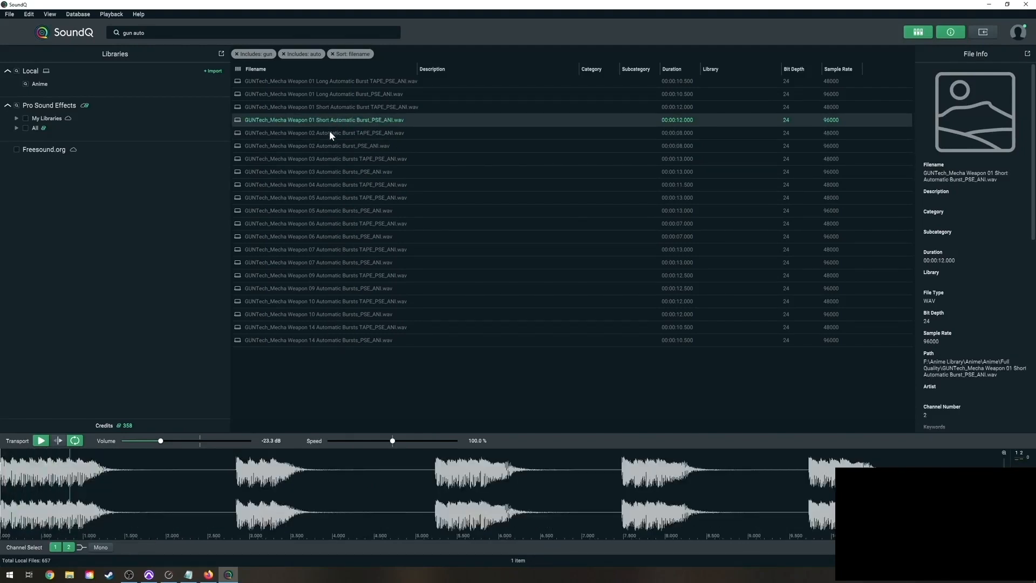
pyautogui.click(329, 107)
pyautogui.click(326, 120)
# Select the first burst of Mecha Weapon 01 Short Automatic Burst, about 2.5 seconds, and slow its playback speed to 90.7%.
pyautogui.moveTo(392, 441); pyautogui.dragTo(377, 441)
pyautogui.moveTo(213, 459); pyautogui.dragTo(3, 459)
pyautogui.press('space')
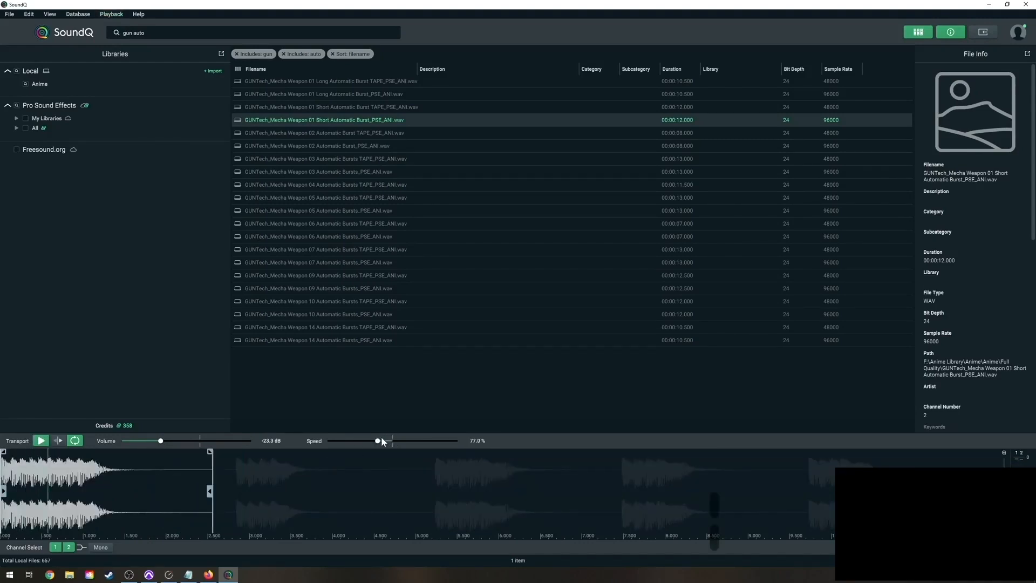
pyautogui.press('space')
pyautogui.press('space')
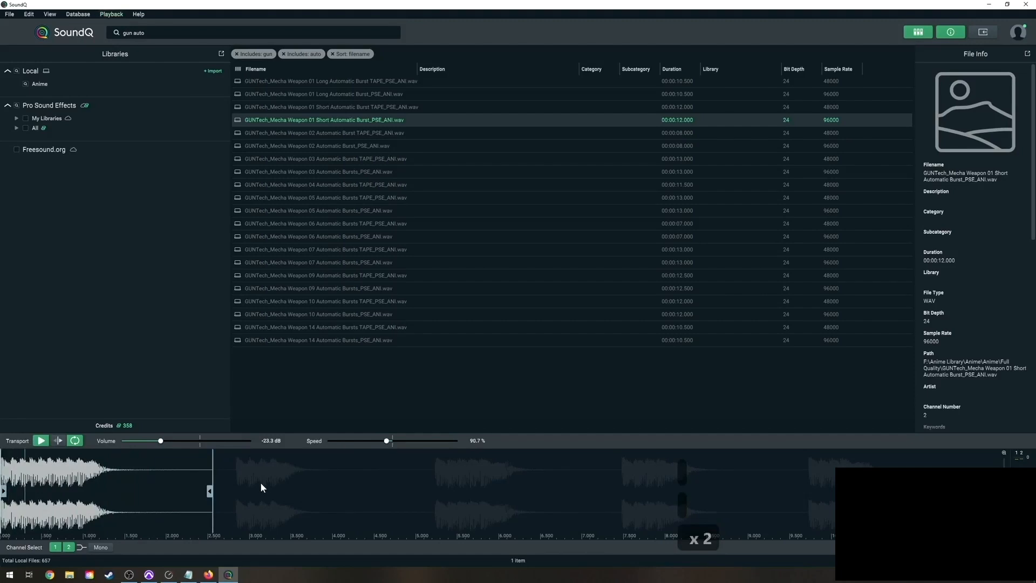
pyautogui.press('space')
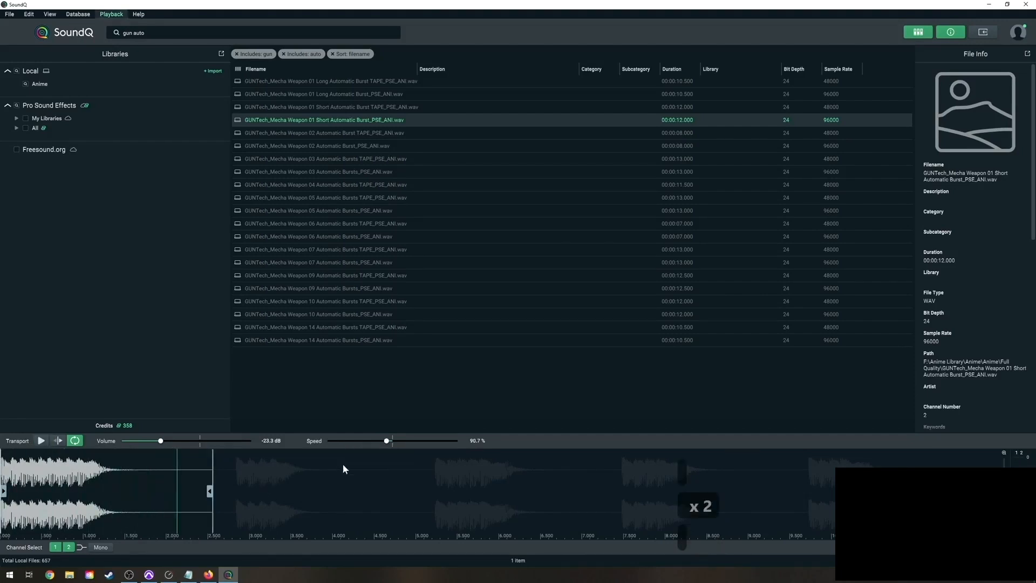
# Switch back to Pro Tools and play the punch sequence from 01:00:02:01 with the cFX 4 clip muted.
pyautogui.hotkey('alt', 'Tab')
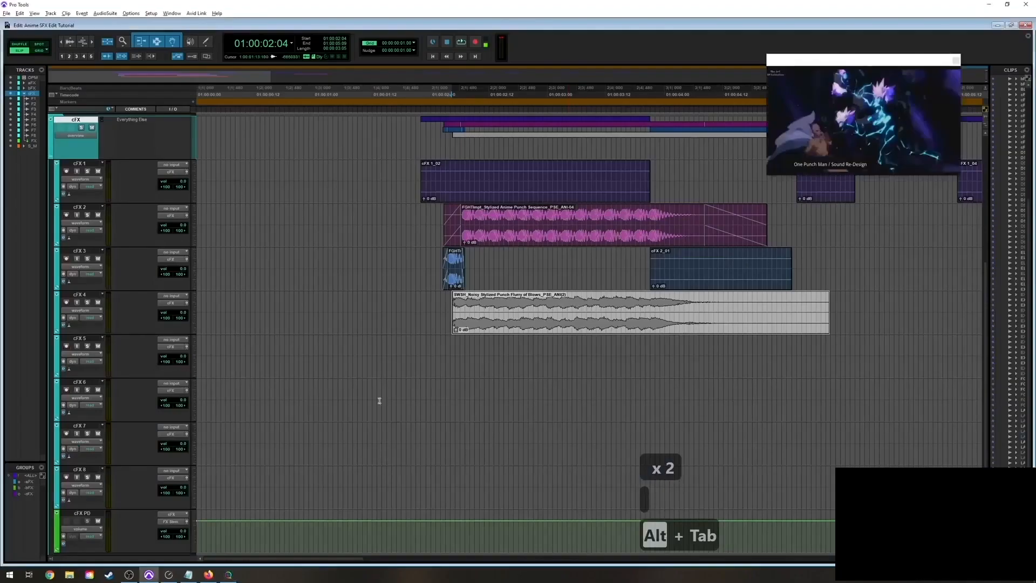
pyautogui.press('space')
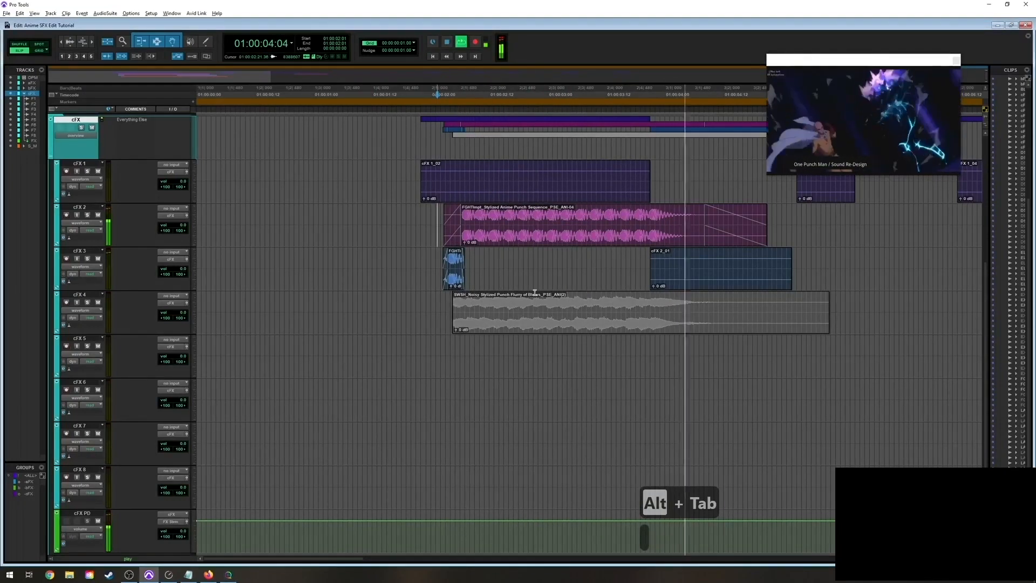
# Switch to SoundQ, audition the selected Mecha Weapon 01 Short Automatic Burst, and reset its playback speed to 100%.
pyautogui.press('space')
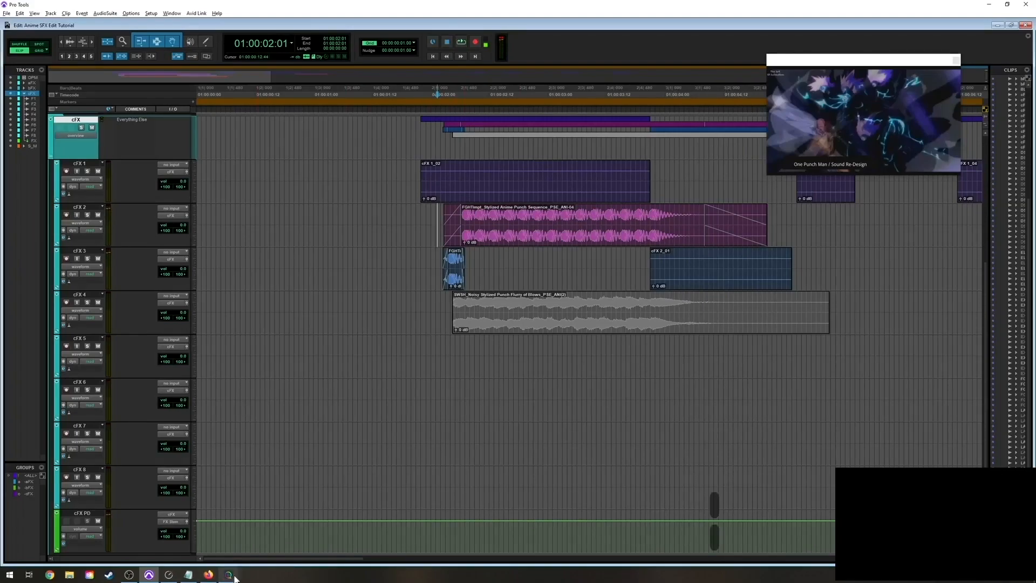
pyautogui.hotkey('alt', 'Tab')
pyautogui.press('space')
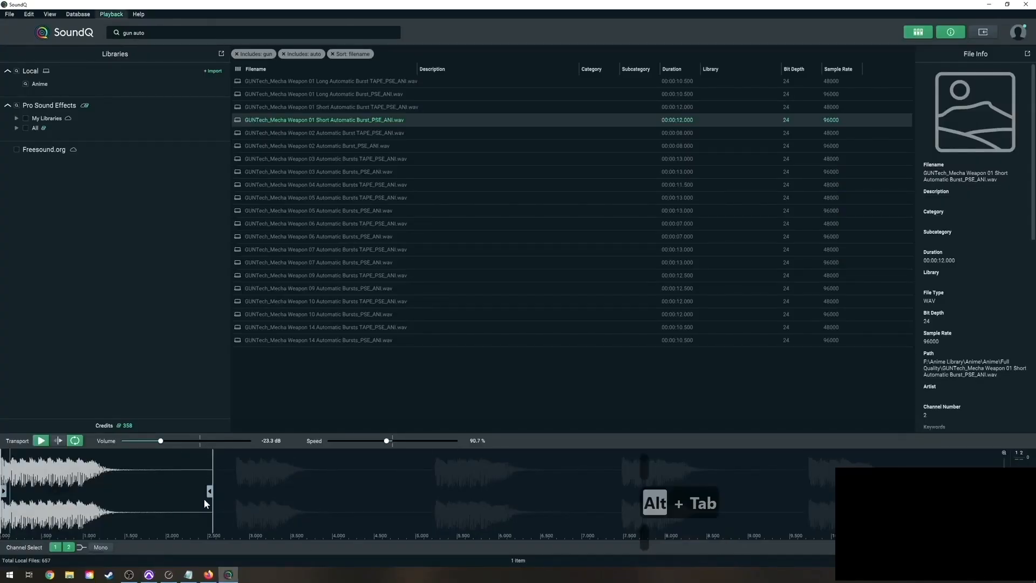
pyautogui.press('space')
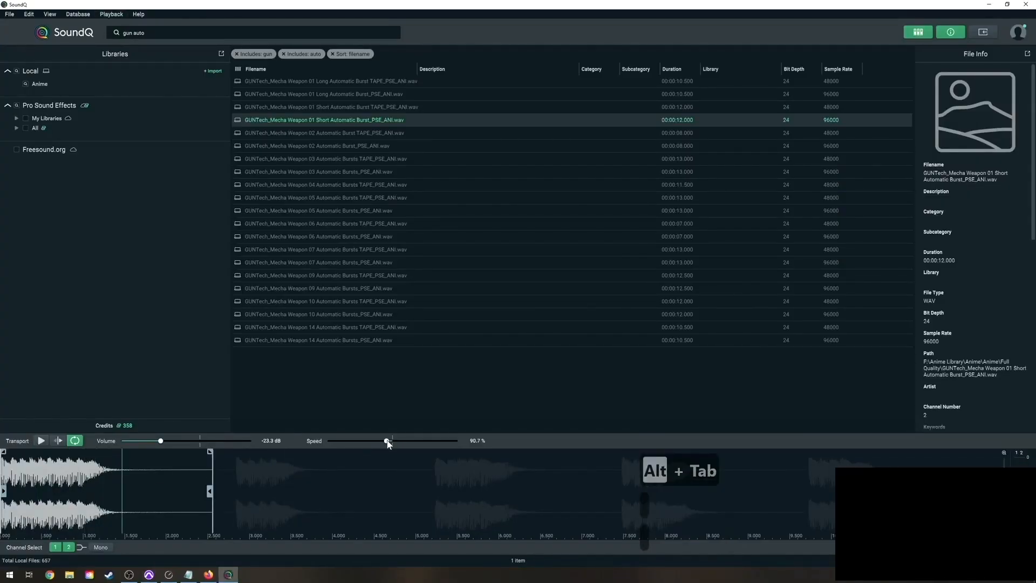
pyautogui.moveTo(386, 441); pyautogui.dragTo(393, 451)
pyautogui.press('space')
# Send the selected burst to Pro Tools on track cFX 5 at 01:00:02:05, undoing the first placement over the cFX 2 clip.
pyautogui.press('s')
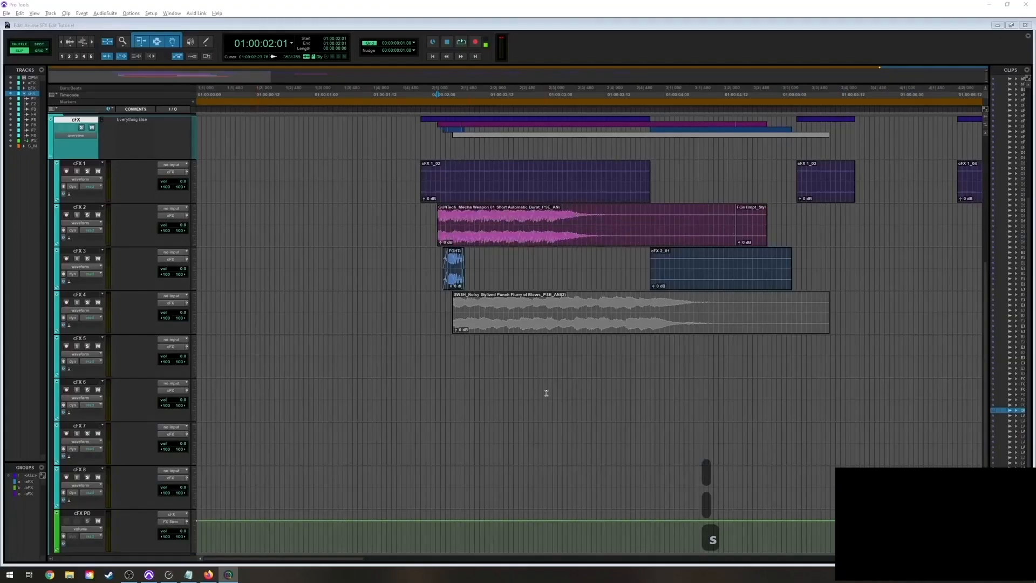
pyautogui.hotkey('ctrl', 'z')
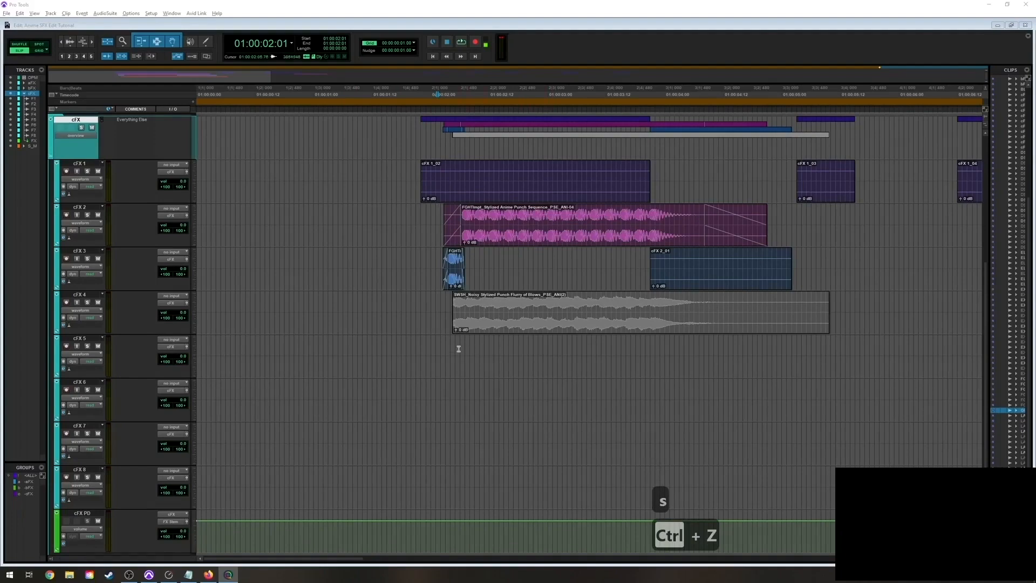
pyautogui.hotkey('alt', 'Tab')
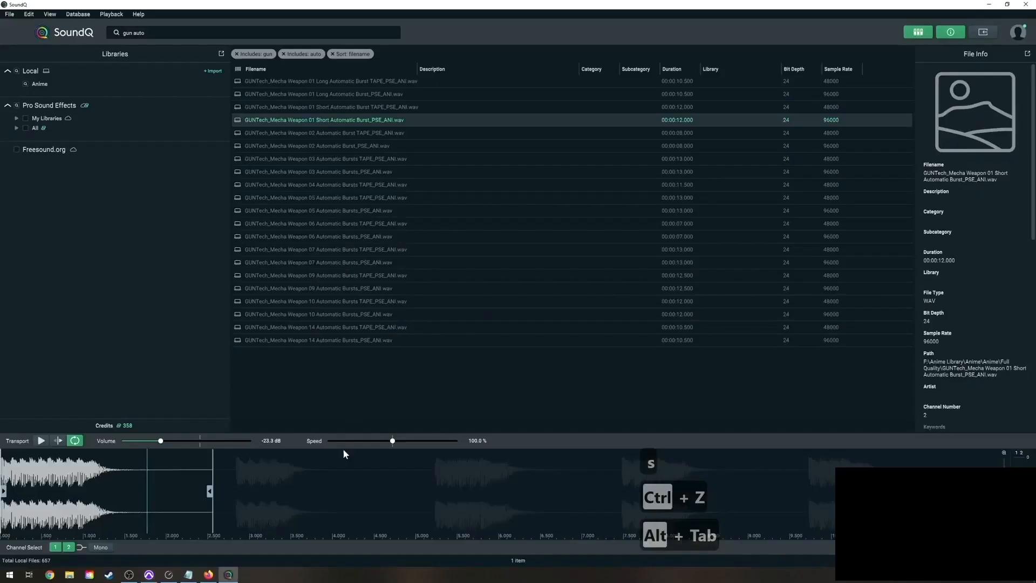
pyautogui.press('s')
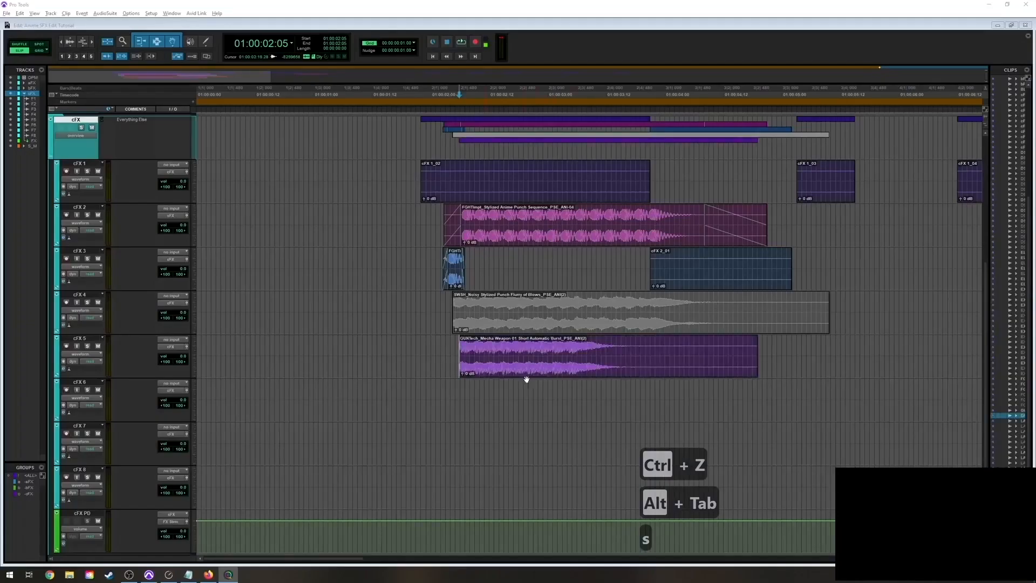
# Move the weapon burst on cFX 5 to start at 01:00:02:06 and play it against the punch sequence.
pyautogui.press('t')
pyautogui.press('t')
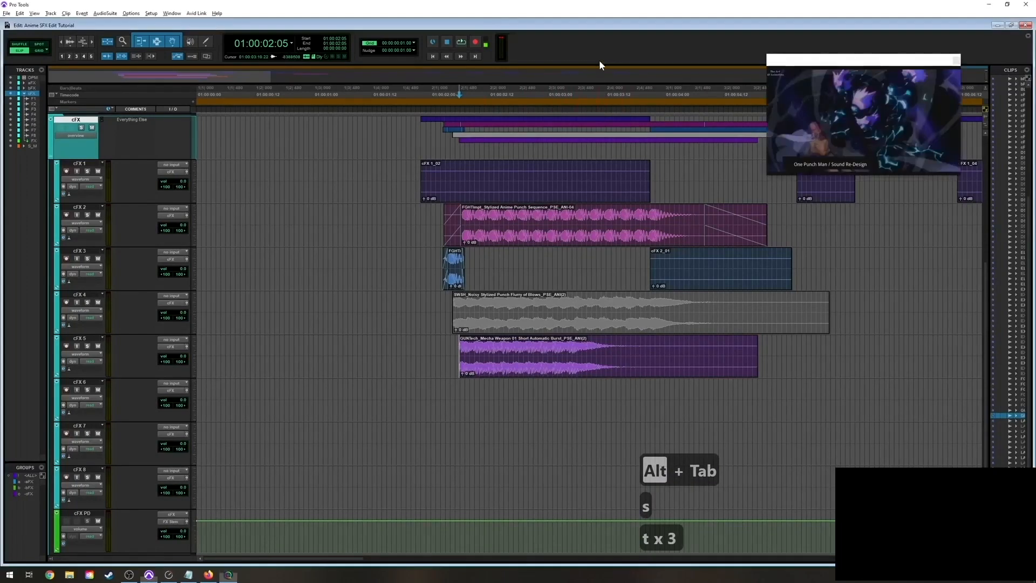
pyautogui.press('t')
pyautogui.press('t')
pyautogui.press('t')
pyautogui.press('t')
pyautogui.moveTo(638, 366); pyautogui.dragTo(686, 367)
pyautogui.press('r')
pyautogui.press('r')
pyautogui.press('r')
pyautogui.press('space')
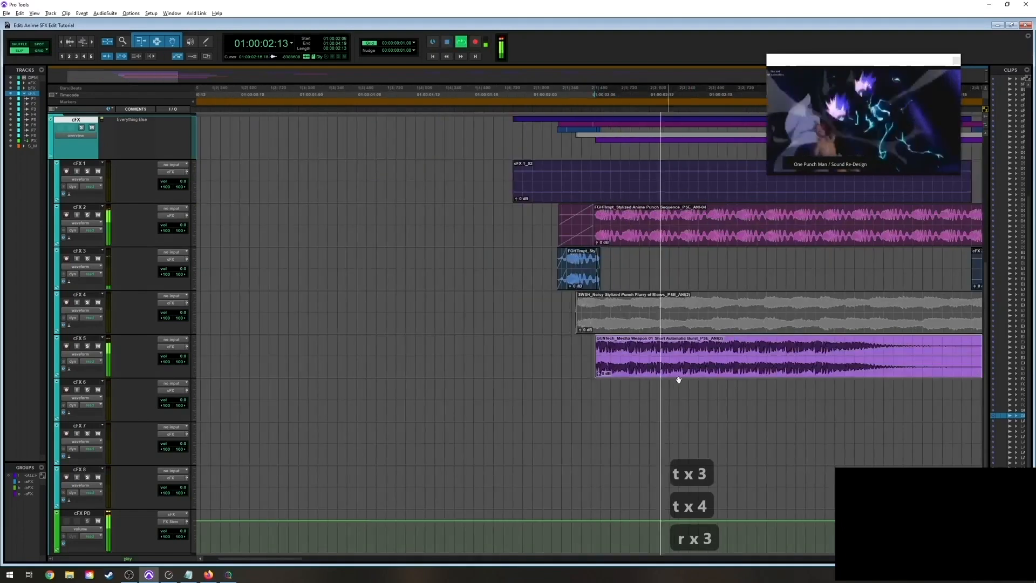
pyautogui.press('r')
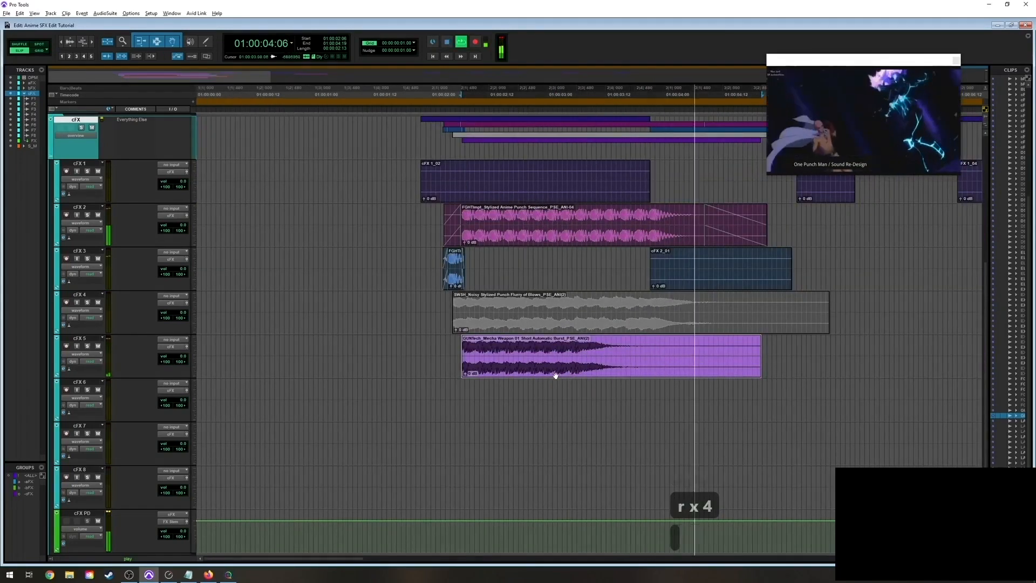
pyautogui.press('space')
# Copy the cFX 5 burst onto cFX 6, starting where the first burst begins to die away, and play both.
pyautogui.hotkey('ctrl', 'c')
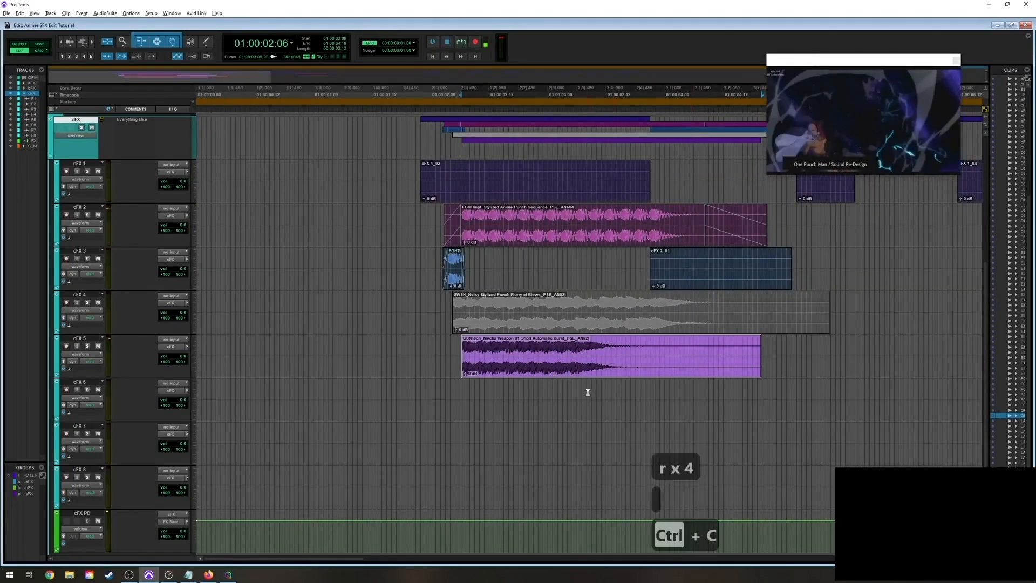
pyautogui.click(587, 392)
pyautogui.hotkey('ctrl', 'v')
pyautogui.click(463, 391)
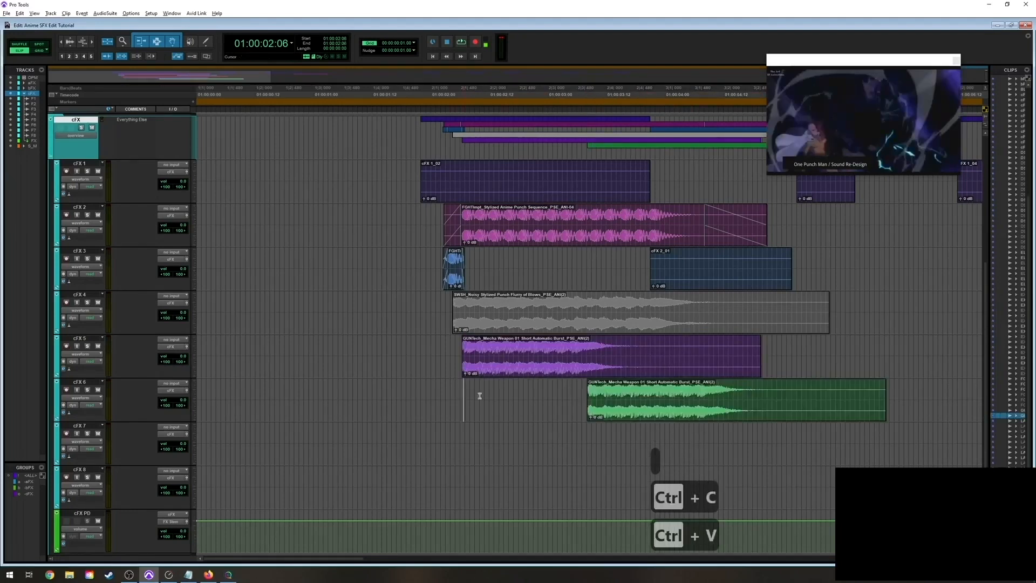
pyautogui.press('space')
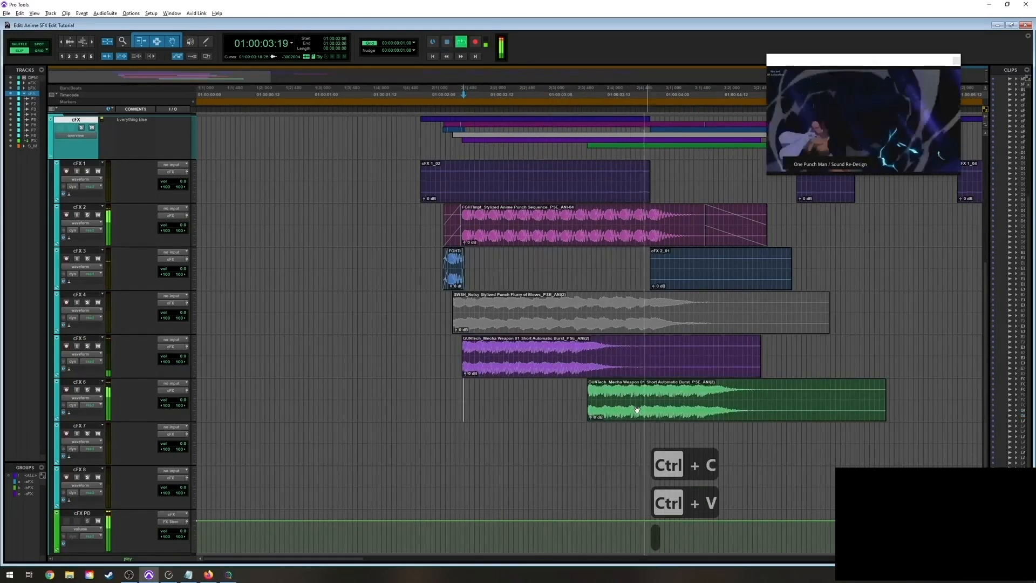
# Move the copied burst on cFX 6 to start at 01:00:03:08.
pyautogui.click(645, 417)
pyautogui.press('t')
pyautogui.press('t')
pyautogui.press('t')
pyautogui.moveTo(645, 418); pyautogui.dragTo(674, 408)
pyautogui.press('r')
pyautogui.press('r')
pyautogui.press('r')
pyautogui.press('r')
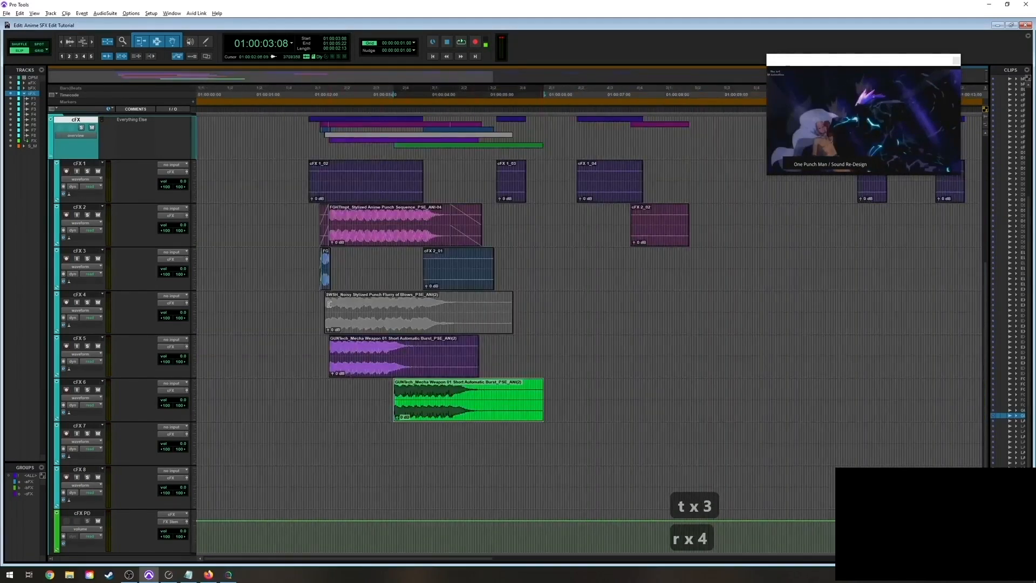
# Play back the layered bursts and examine closely how the cFX 6 copy lines up with the punches on cFX 2.
pyautogui.press('space')
pyautogui.press('t')
pyautogui.press('t')
pyautogui.press('r')
pyautogui.press('t')
pyautogui.press('r')
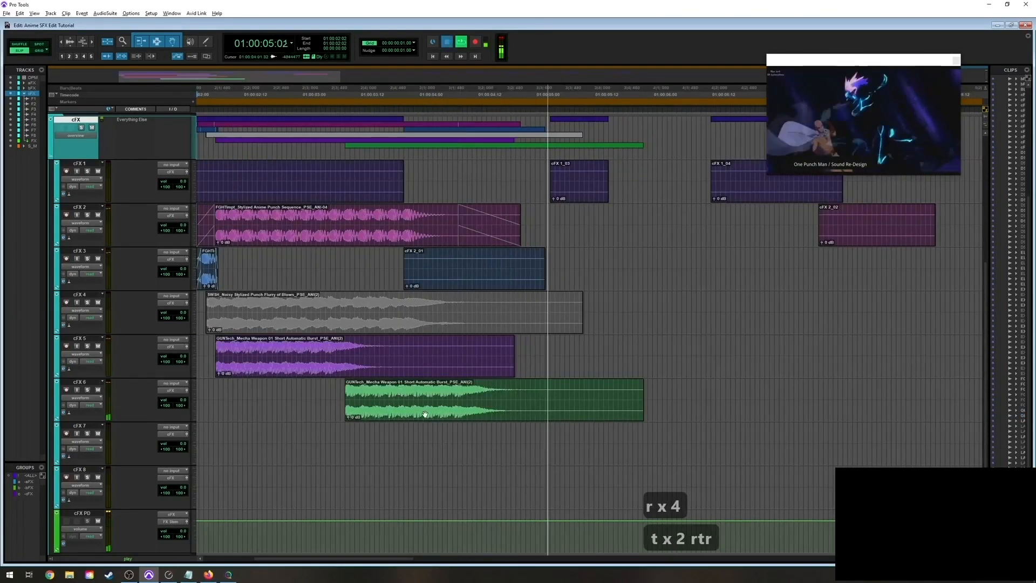
pyautogui.press('r')
pyautogui.press('t')
pyautogui.press('t')
pyautogui.press('t')
pyautogui.press('t')
pyautogui.press('t')
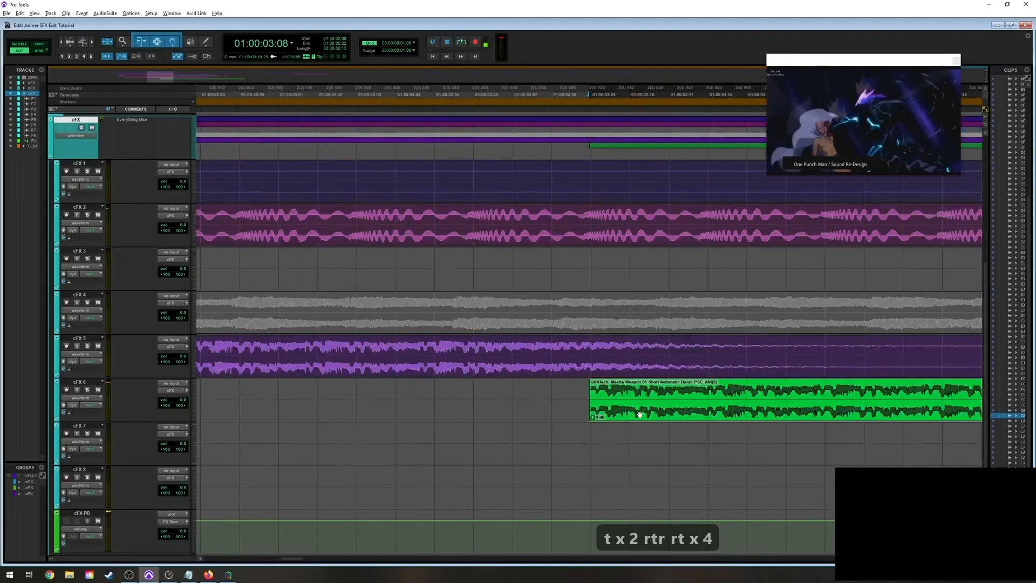
pyautogui.press('r')
pyautogui.press('r')
pyautogui.press('r')
pyautogui.press('r')
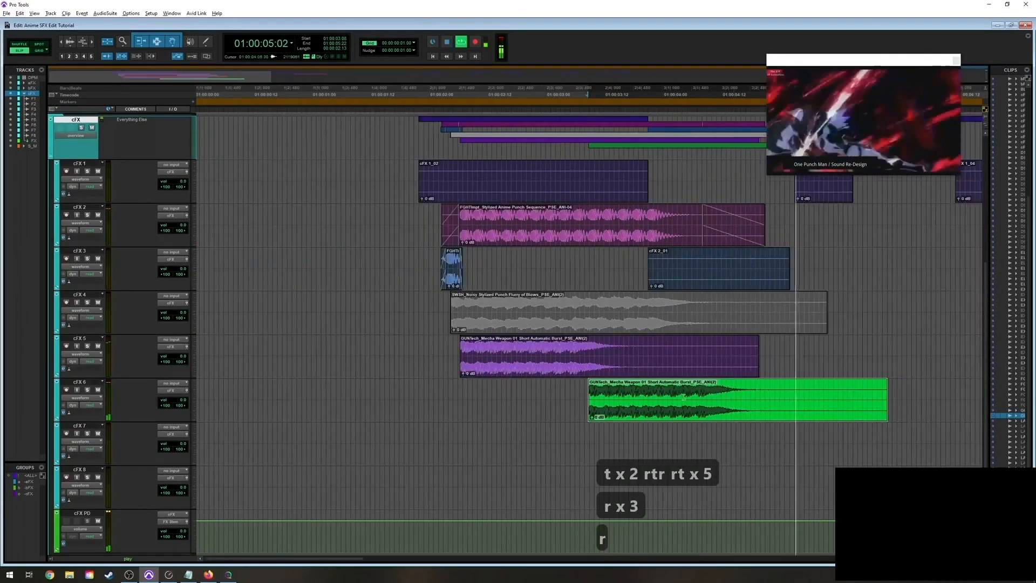
# Trim the start of the cFX 6 burst down to a length of 01:14 and place it at 01:00:03:17.
pyautogui.moveTo(590, 410); pyautogui.dragTo(643, 415)
pyautogui.press('t')
pyautogui.press('t')
pyautogui.press('t')
pyautogui.press('t')
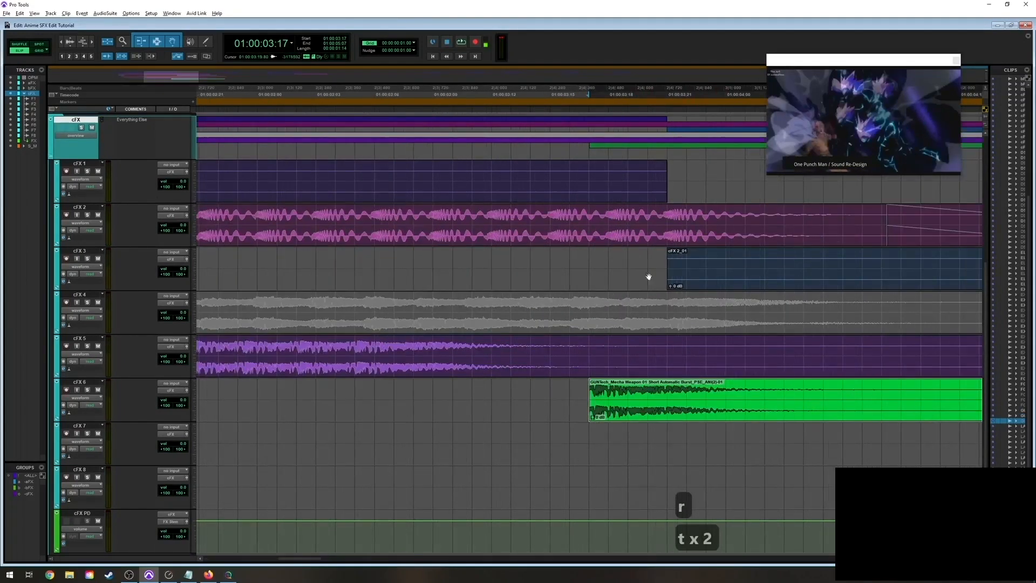
# Move the trimmed cFX 6 burst to 01:00:03:20, lining it up with the last punch on cFX 2.
pyautogui.click(507, 414)
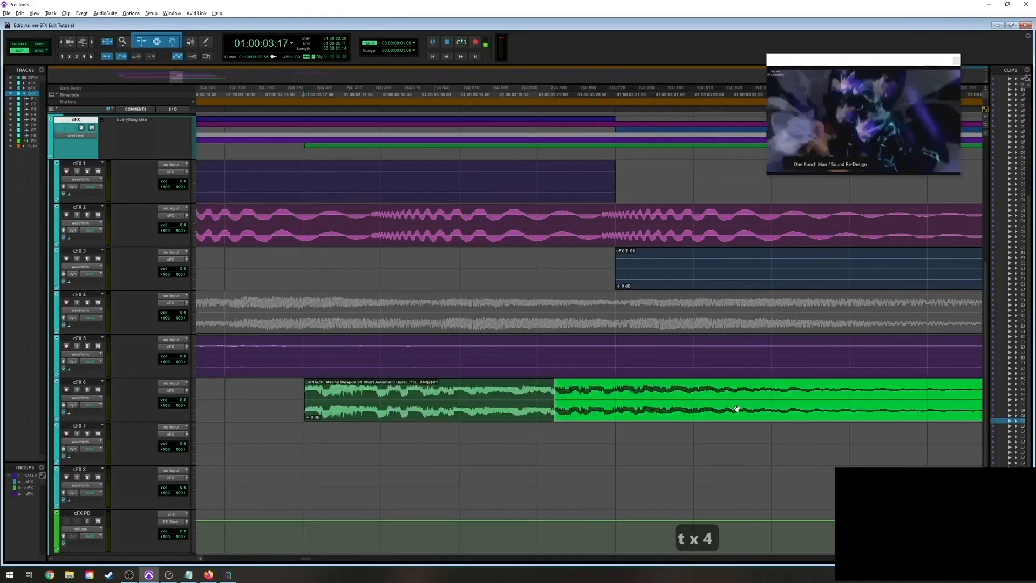
pyautogui.press('r')
pyautogui.press('r')
pyautogui.press('t')
pyautogui.press('t')
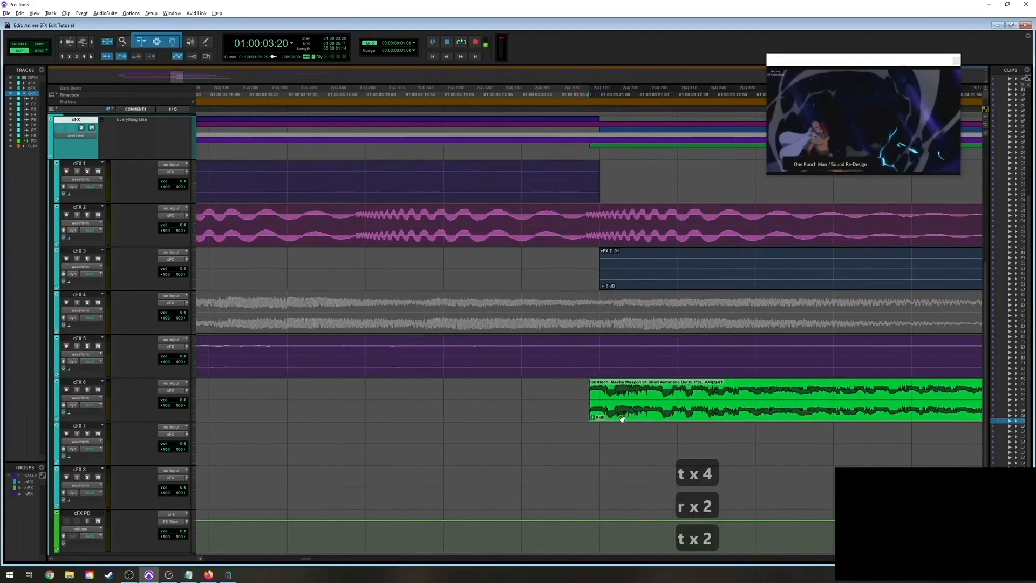
pyautogui.moveTo(618, 415); pyautogui.dragTo(611, 416)
pyautogui.press('r')
pyautogui.press('r')
pyautogui.press('r')
pyautogui.press('r')
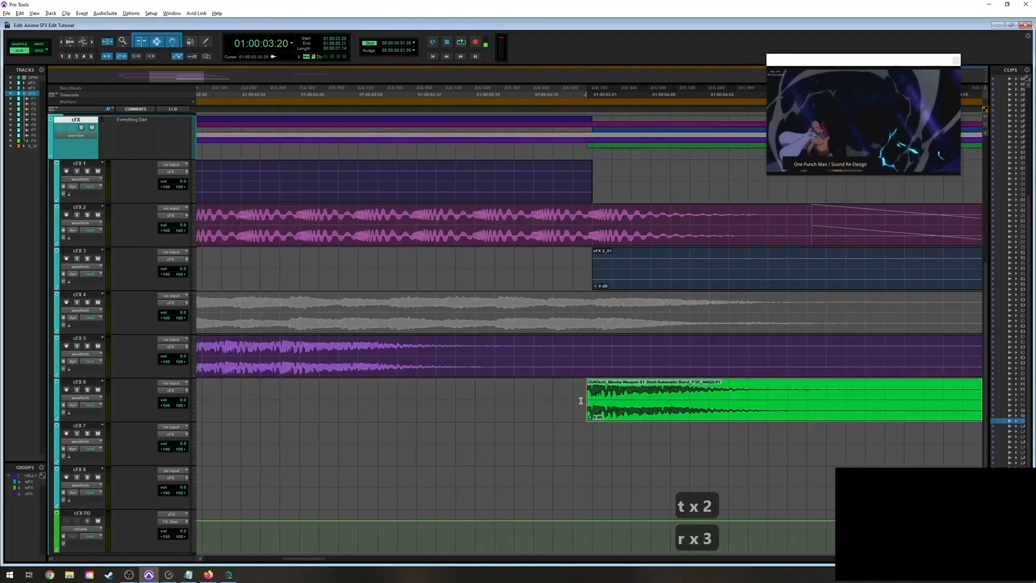
# Extend the start of the cFX 6 burst back to 01:00:02:22.
pyautogui.moveTo(592, 395); pyautogui.dragTo(452, 407)
pyautogui.press('t')
pyautogui.press('t')
pyautogui.press('t')
pyautogui.press('r')
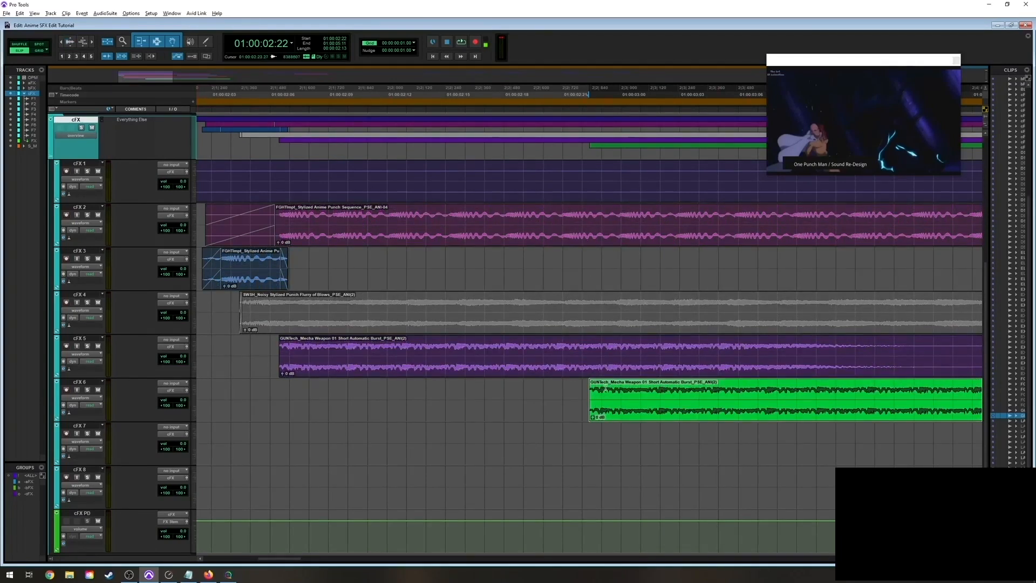
# Shift the cFX 6 burst by a fraction of a frame so its hits line up with those of the cFX 5 burst.
pyautogui.press('t')
pyautogui.press('t')
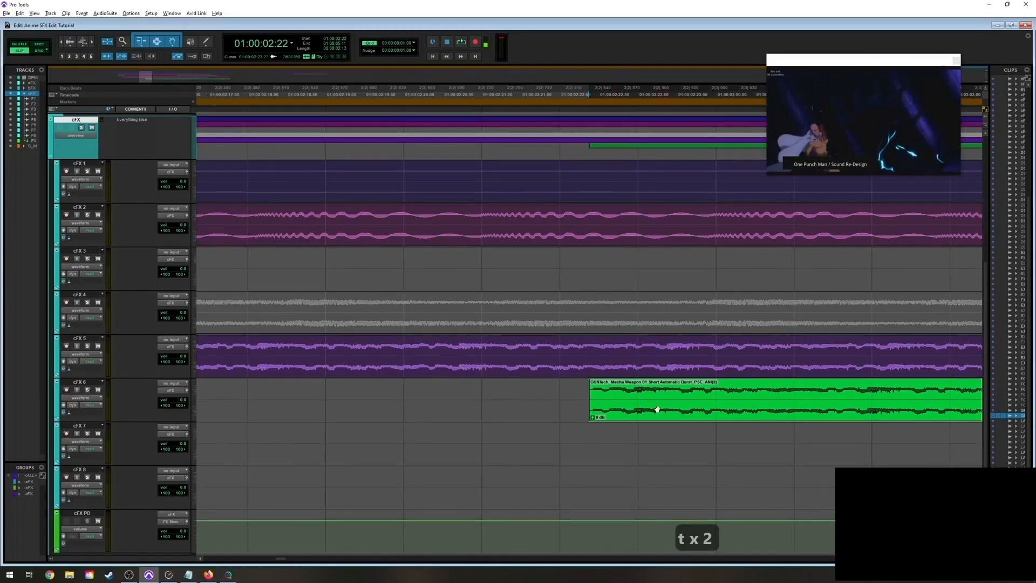
pyautogui.press('r')
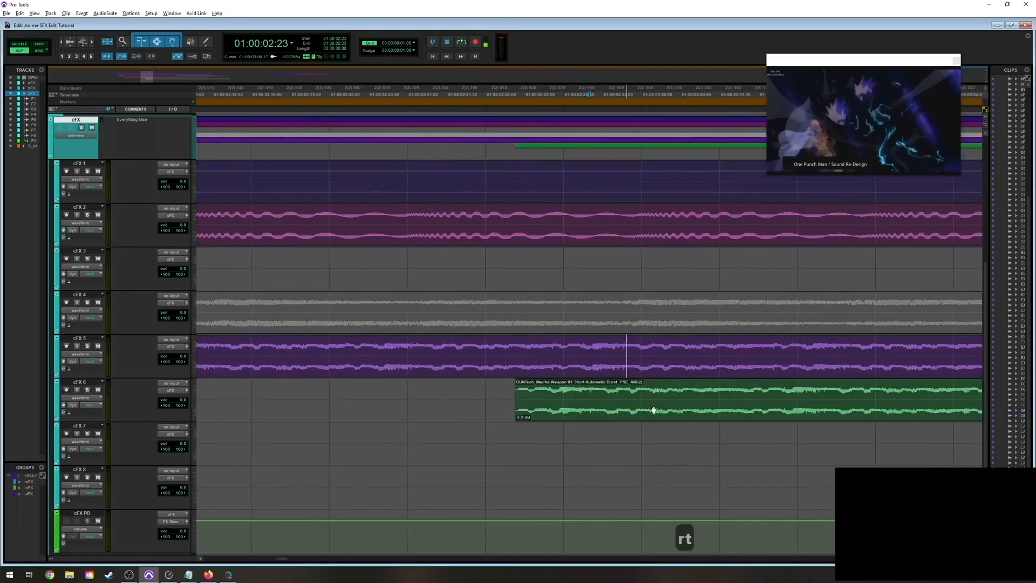
pyautogui.press('t')
pyautogui.moveTo(653, 408); pyautogui.dragTo(652, 407)
pyautogui.press('t')
pyautogui.press('t')
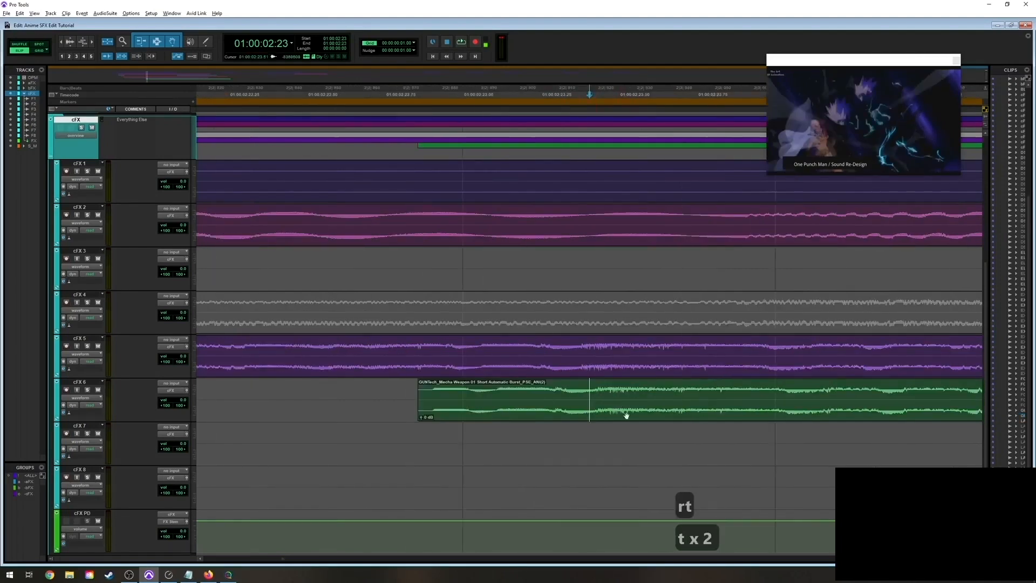
pyautogui.click(616, 416)
pyautogui.moveTo(618, 415); pyautogui.dragTo(580, 420)
pyautogui.click(542, 383)
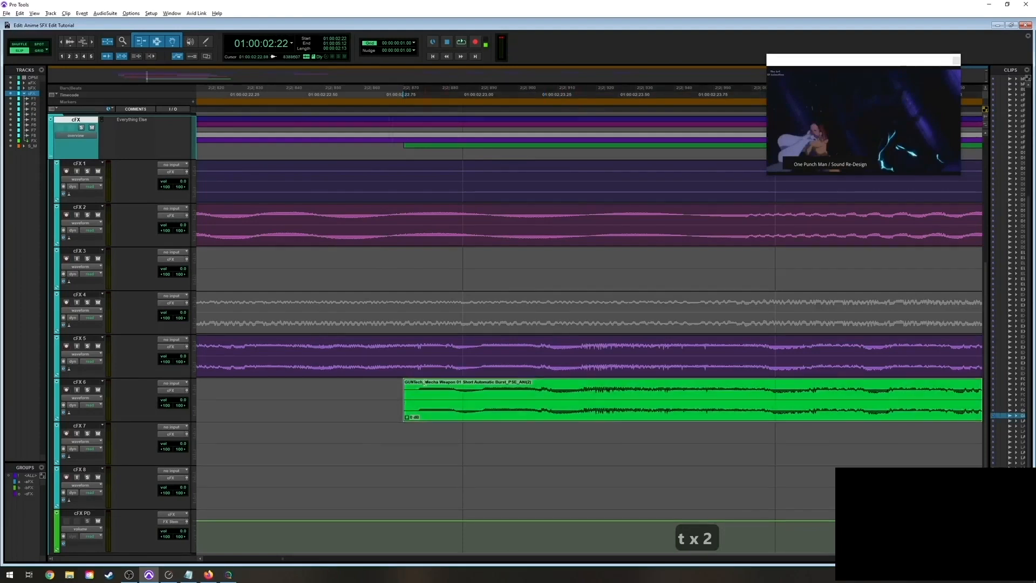
# Play back the layered punches and weapon bursts from 01:00:02:22.
pyautogui.click(395, 392)
pyautogui.press('space')
pyautogui.press('r')
pyautogui.press('r')
pyautogui.press('r')
pyautogui.press('r')
pyautogui.press('r')
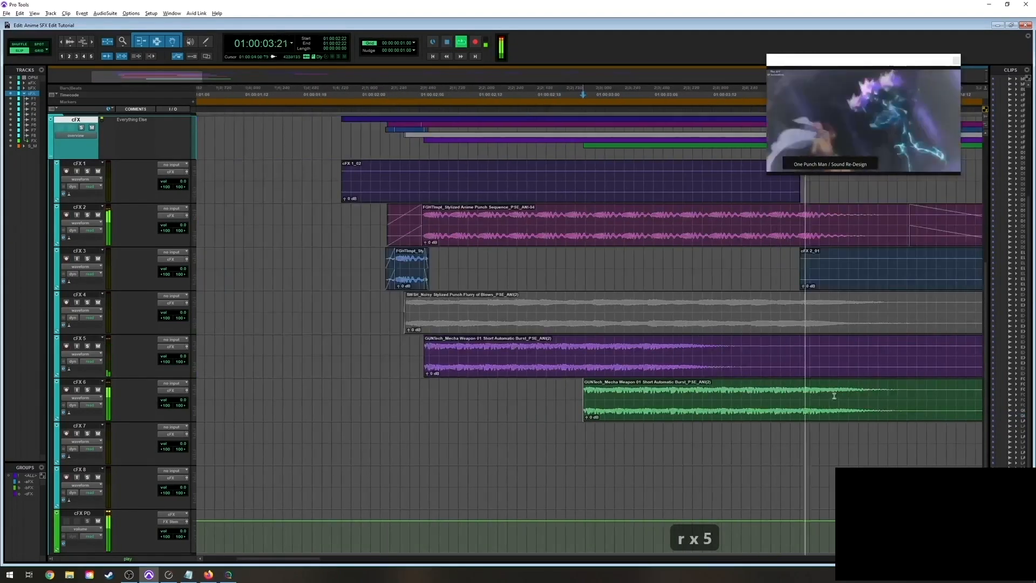
pyautogui.press('r')
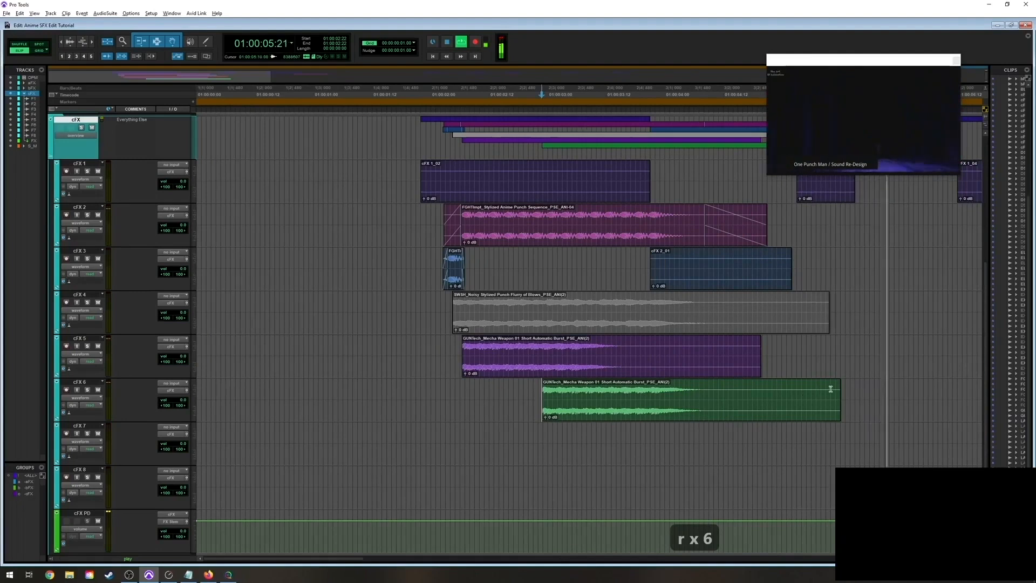
pyautogui.press('space')
# Shorten the tails of both weapon bursts and fade them out, cFX 6 from 01:00:04:05 and cFX 5 from 01:00:03:16.
pyautogui.moveTo(836, 398); pyautogui.dragTo(746, 398)
pyautogui.press('g')
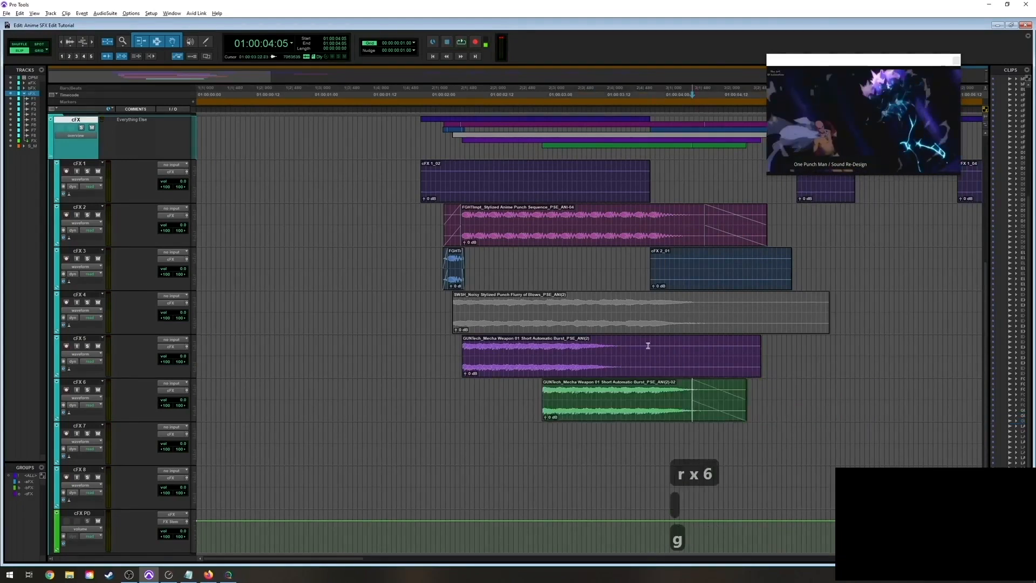
pyautogui.click(626, 350)
pyautogui.press('g')
pyautogui.moveTo(757, 341); pyautogui.dragTo(689, 340)
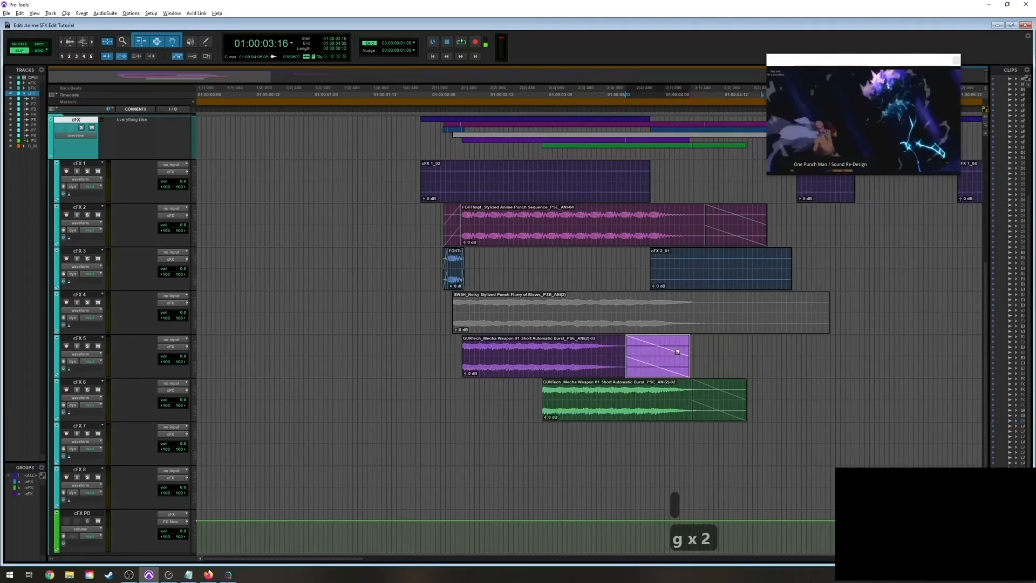
# Play the punch sequence with the faded weapon bursts from 01:00:02:01.
pyautogui.click(437, 331)
pyautogui.press('space')
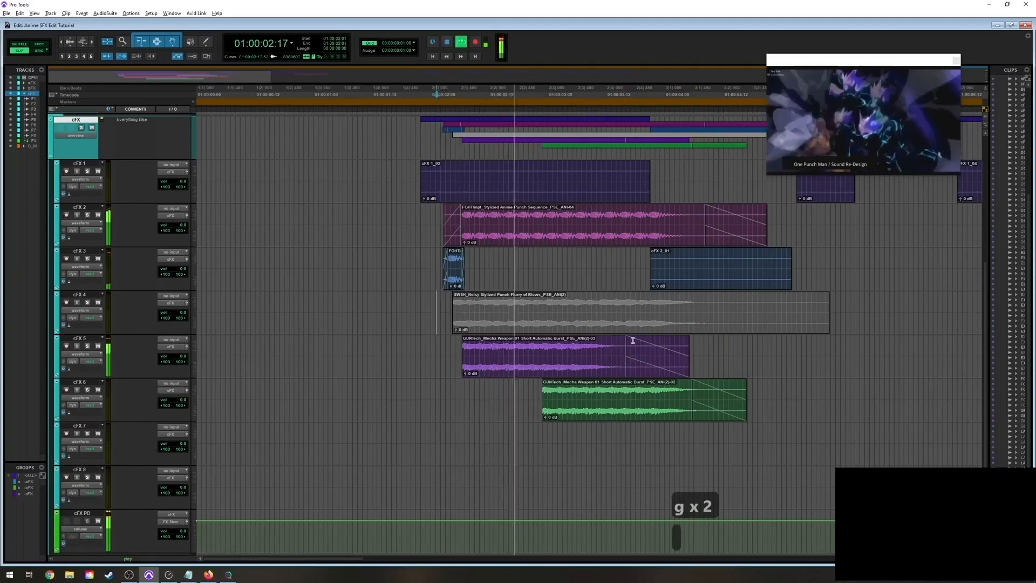
pyautogui.press('space')
# Move the cFX 5 burst earlier to 01:00:02:03, aligned with the first punch on cFX 3.
pyautogui.press('t')
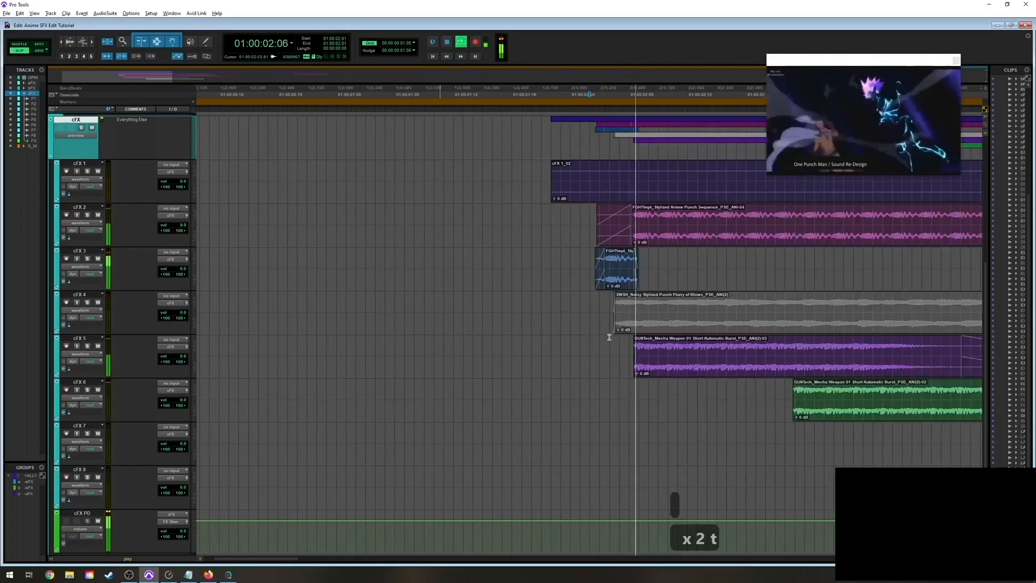
pyautogui.press('t')
pyautogui.press('t')
pyautogui.press('t')
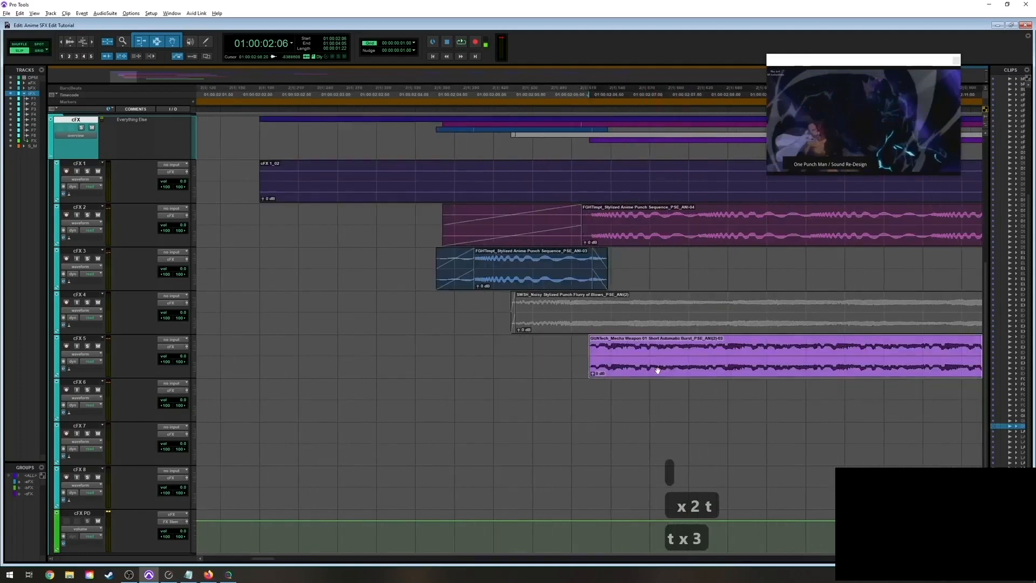
pyautogui.moveTo(662, 370)
pyautogui.mouseDown()
pyautogui.moveTo(432, 365)
pyautogui.moveTo(532, 383)
pyautogui.moveTo(684, 372)
pyautogui.moveTo(631, 372)
pyautogui.moveTo(664, 373)
pyautogui.mouseUp()
pyautogui.press('t')
pyautogui.press('t')
pyautogui.press('t')
pyautogui.press('r')
pyautogui.press('r')
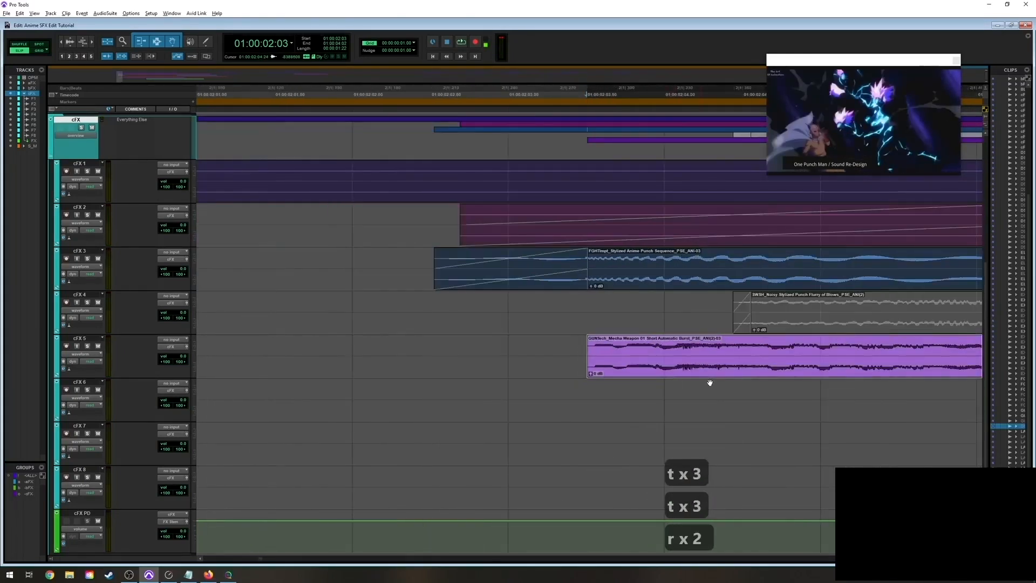
# Play back the sequence from 01:00:02:03 with the realigned cFX 5 burst.
pyautogui.press('space')
pyautogui.press('r')
pyautogui.press('r')
pyautogui.press('r')
pyautogui.press('r')
pyautogui.press('r')
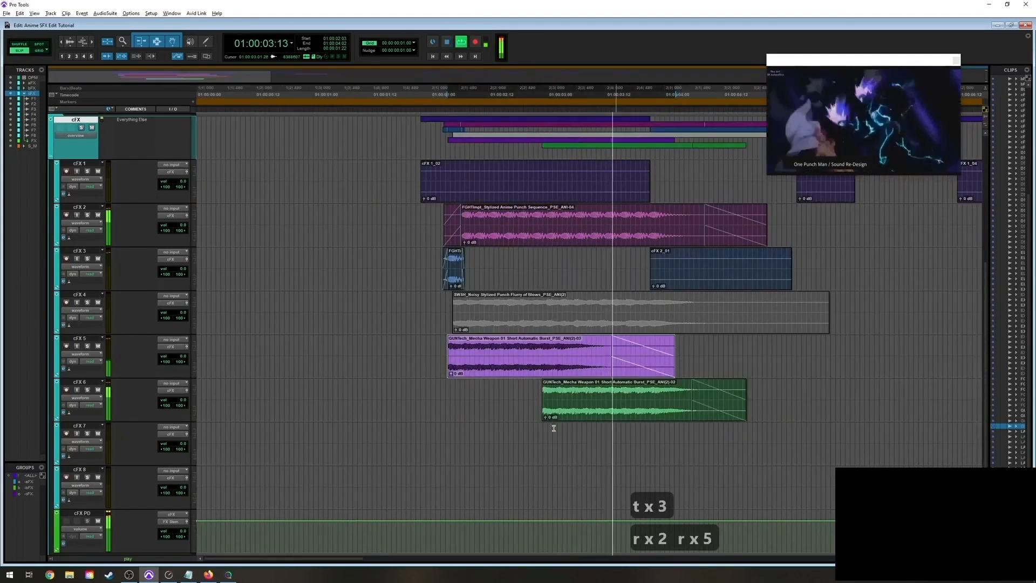
# Stop playback and examine how the start of the cFX 5 burst lines up with the first punch on cFX 3.
pyautogui.press('space')
pyautogui.press('t')
pyautogui.press('t')
pyautogui.press('t')
pyautogui.press('r')
pyautogui.press('r')
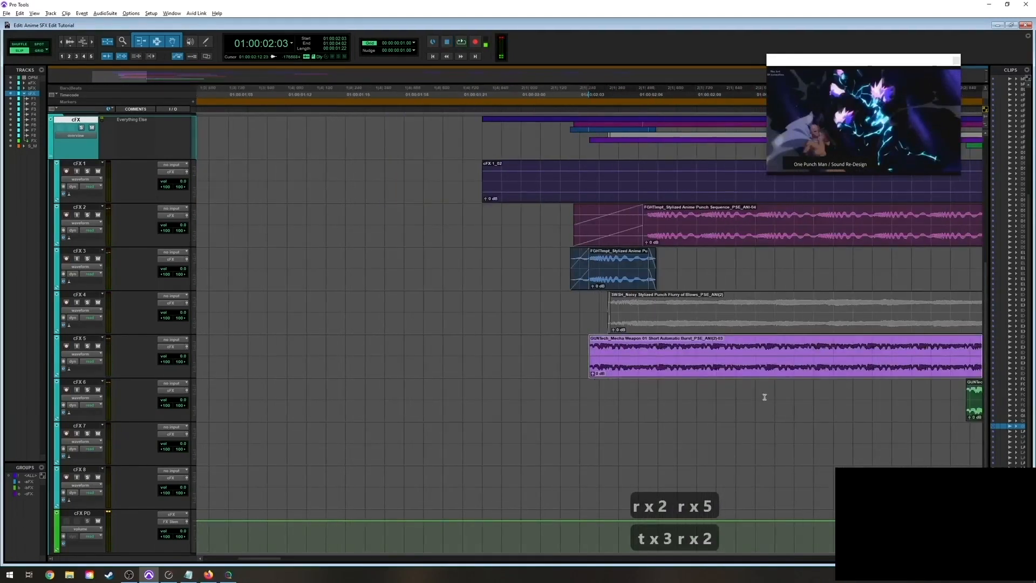
pyautogui.click(765, 392)
pyautogui.press('r')
pyautogui.press('space')
# Move the cFX 6 weapon burst slightly earlier, by less than a frame.
pyautogui.press('t')
pyautogui.press('t')
pyautogui.press('t')
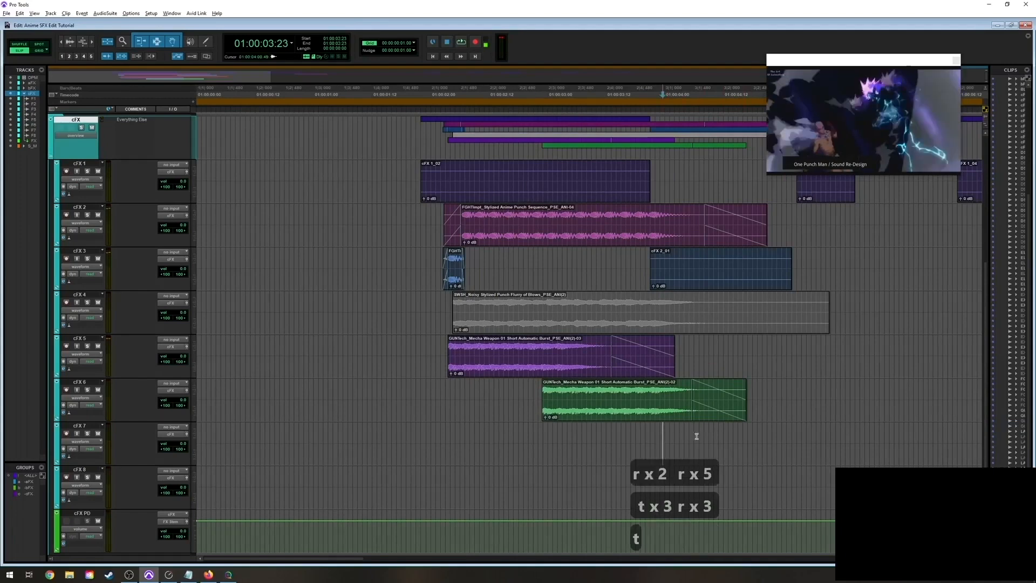
pyautogui.click(585, 415)
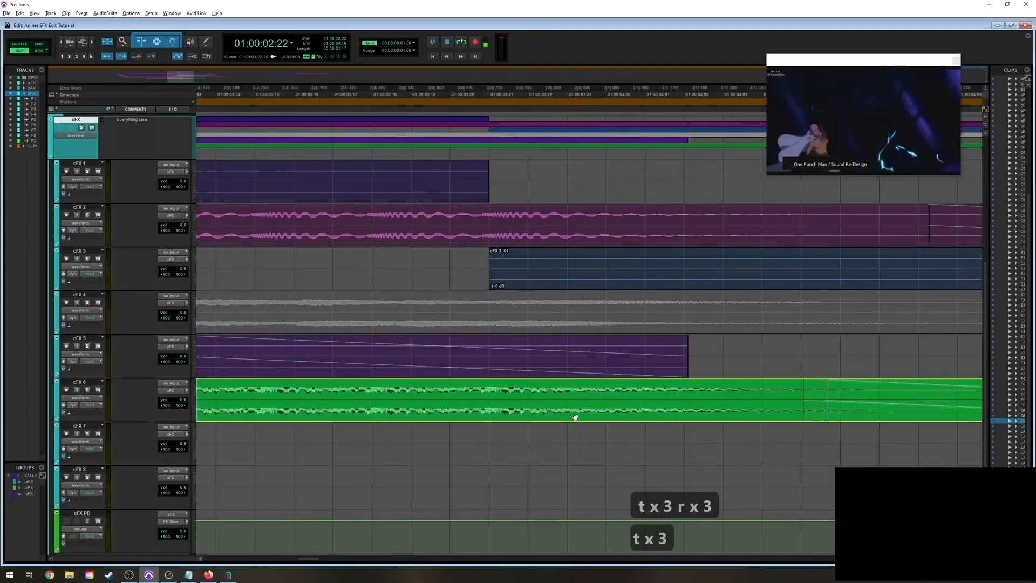
pyautogui.press('r')
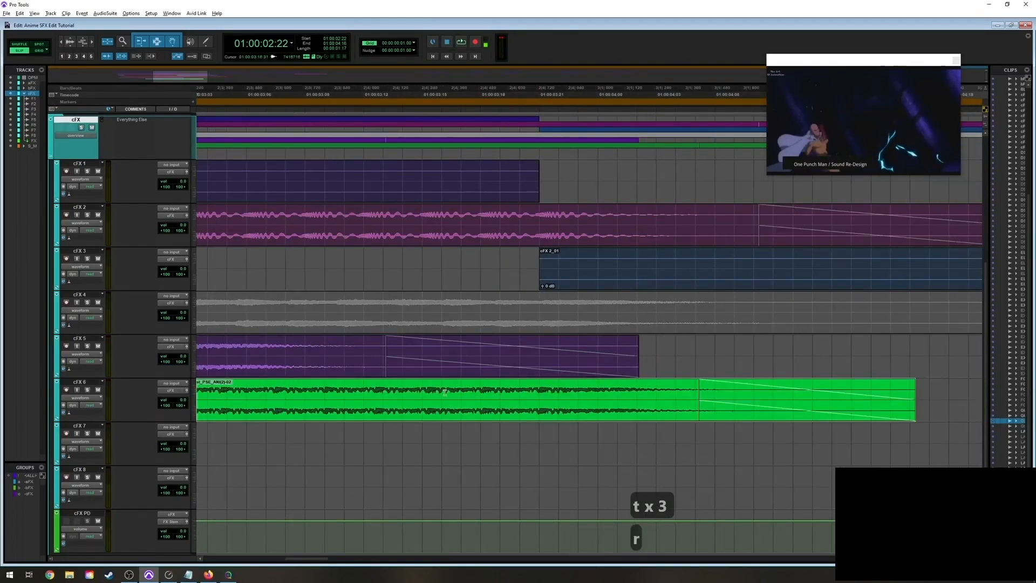
# Play back the end of the weapon bursts from 01:00:03:12.
pyautogui.click(372, 389)
pyautogui.press('space')
pyautogui.press('r')
pyautogui.press('r')
pyautogui.press('r')
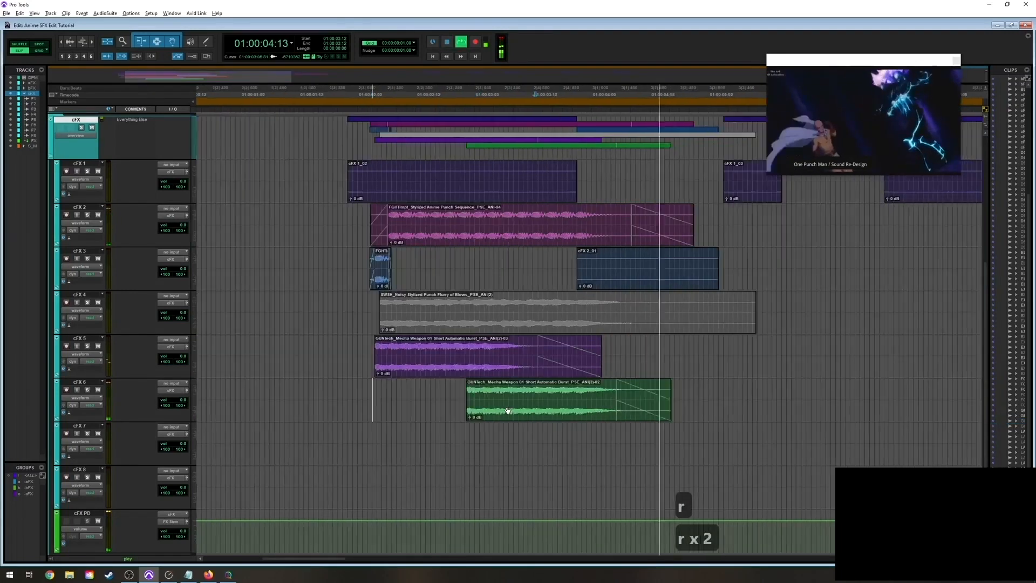
pyautogui.press('space')
# Play the punch sequence from 01:00:02:01 with the shifted cFX 6 burst.
pyautogui.click(318, 387)
pyautogui.press('t')
pyautogui.press('t')
pyautogui.press('space')
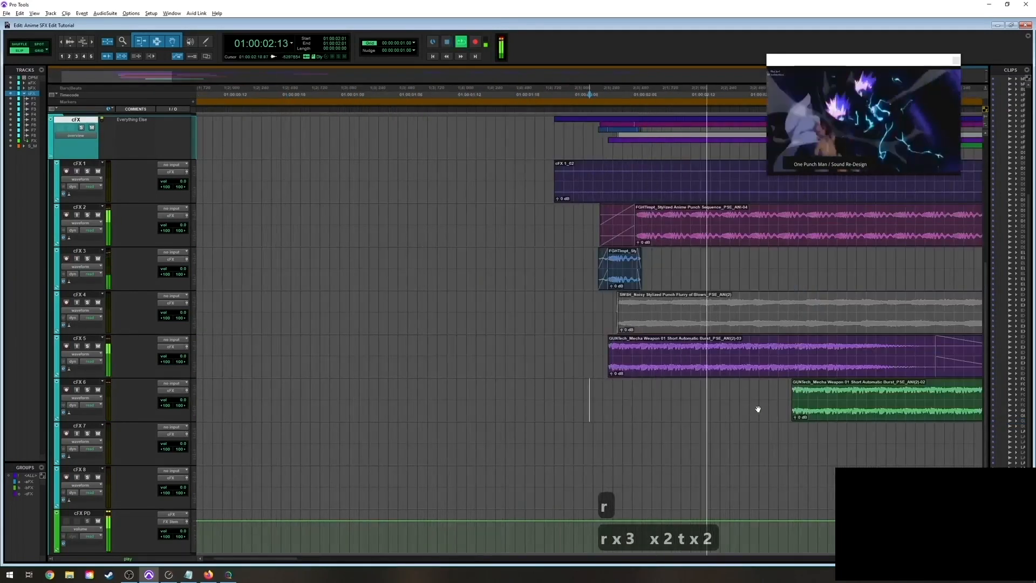
pyautogui.press('space')
pyautogui.press('r')
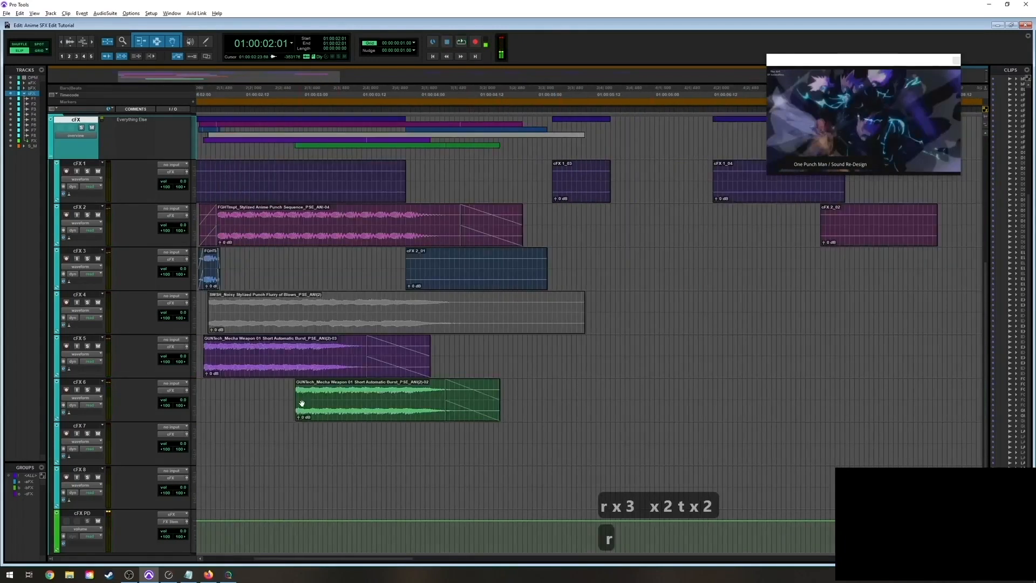
# Trim the end of the cFX 5 burst back to about 01:00:03:12 and delete its fade-out.
pyautogui.click(276, 398)
pyautogui.press('t')
pyautogui.moveTo(810, 370); pyautogui.dragTo(673, 366)
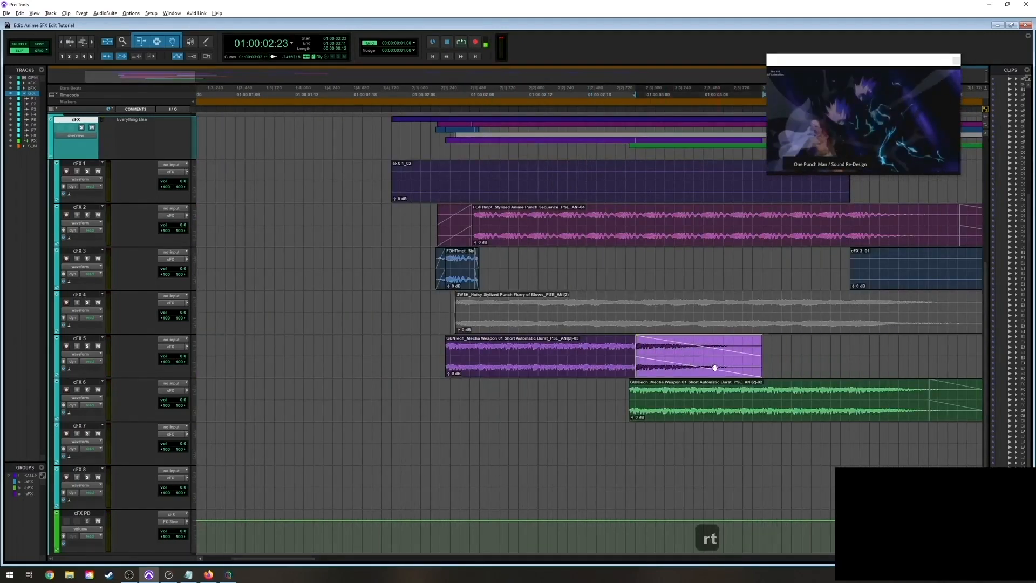
pyautogui.press('Delete')
pyautogui.press('t')
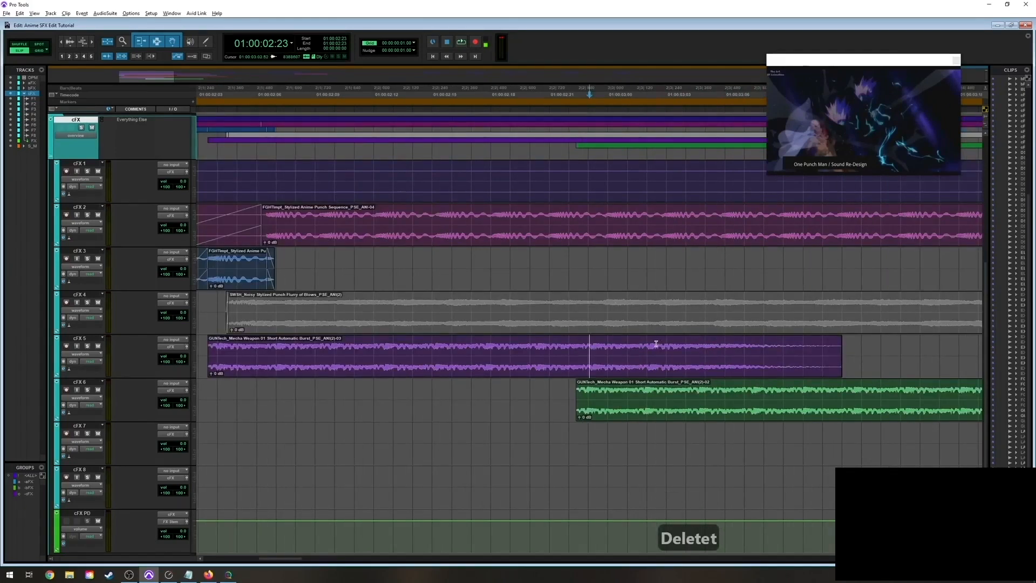
# Solo cFX 5 and play its shortened burst from 01:00:02:22.
pyautogui.hotkey('shift', 's')
pyautogui.press('r')
pyautogui.press('t')
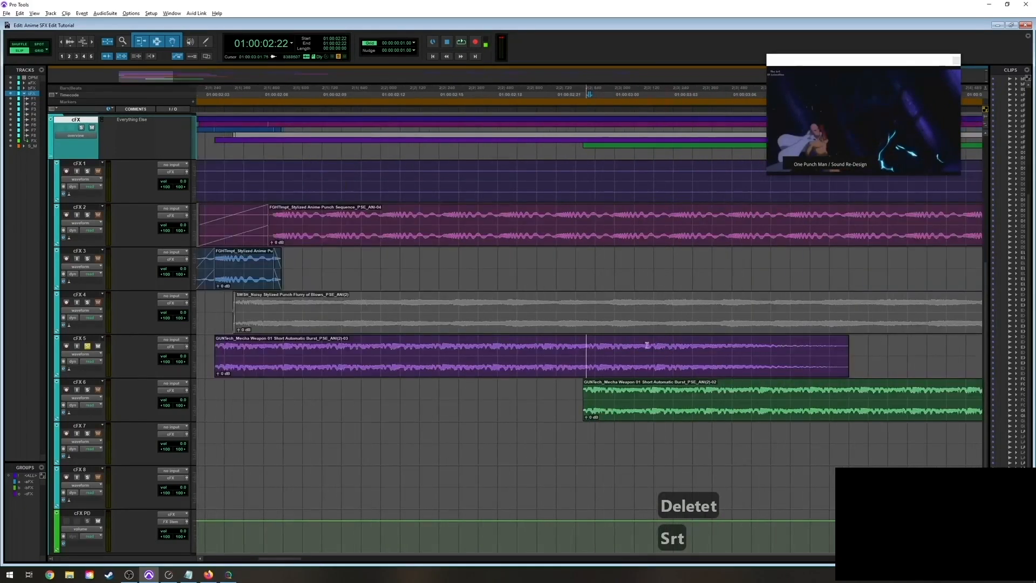
pyautogui.press('space')
pyautogui.press('space')
# Audition the cFX 5 burst from 01:00:03:02 and fade it out from that point to its end.
pyautogui.click(622, 345)
pyautogui.press('space')
pyautogui.press('space')
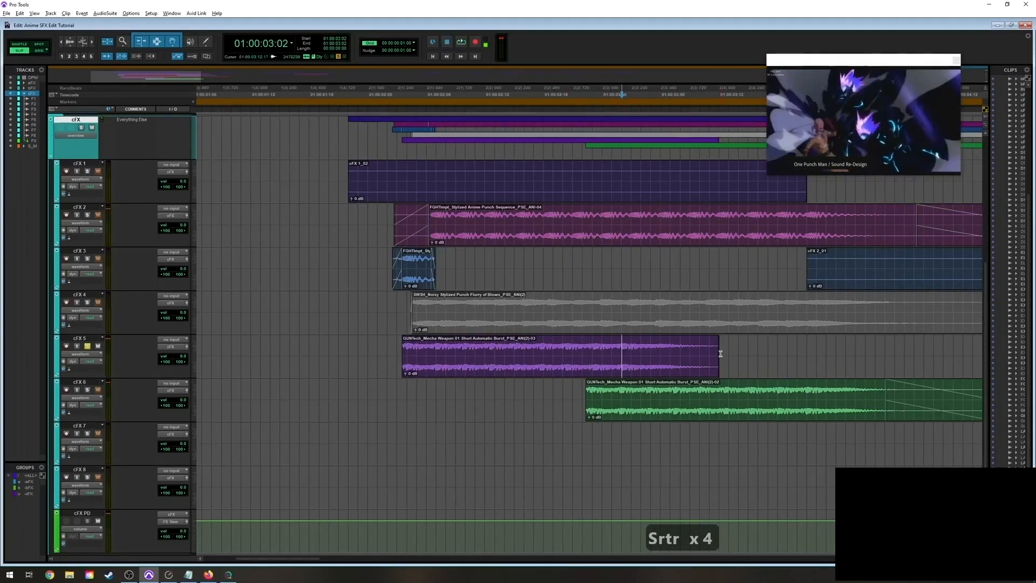
pyautogui.press('g')
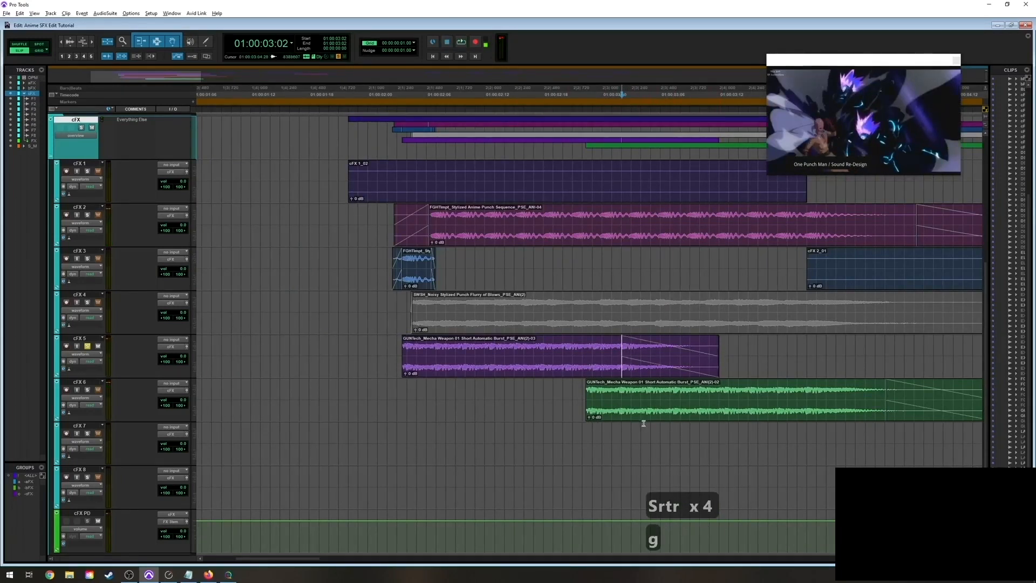
# Trim the start of the cFX 6 burst to 01:00:03:01 and fade it in up to 01:00:03:12.
pyautogui.click(621, 386)
pyautogui.press('a')
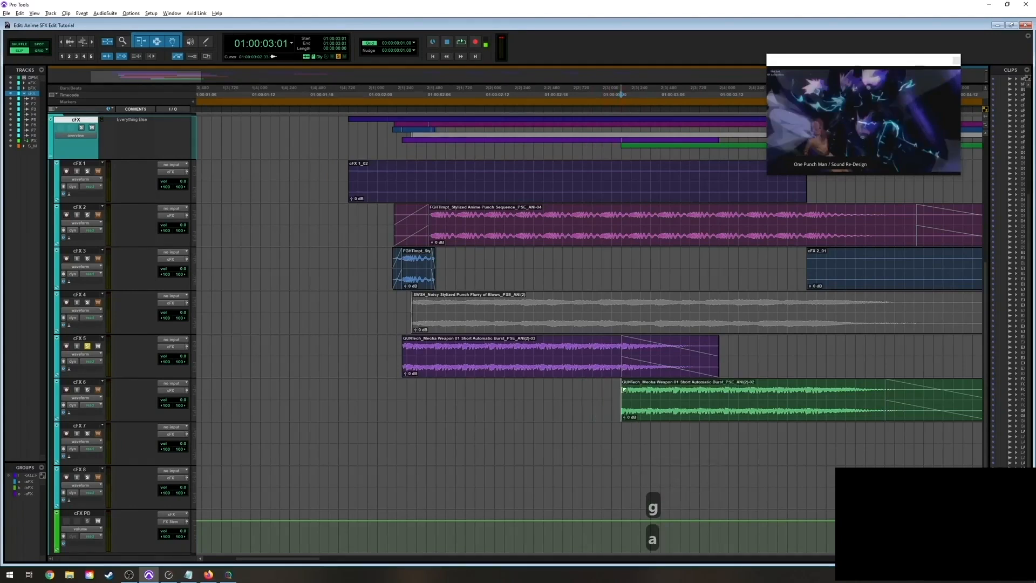
pyautogui.click(720, 389)
pyautogui.press('d')
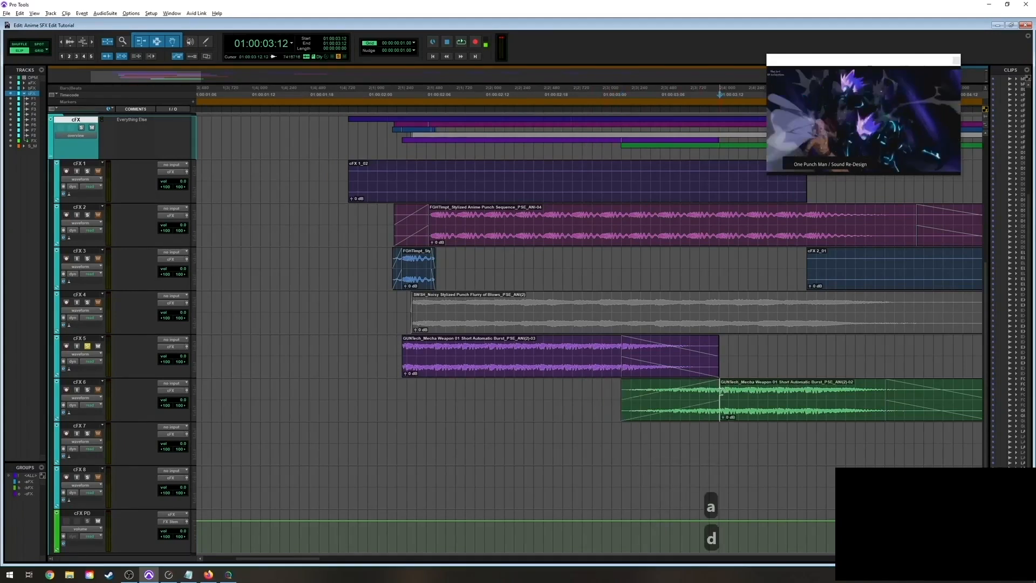
# Turn off the cFX 5 solo and play the sequence from 01:00:02:02 with the overlapping burst fades.
pyautogui.click(396, 346)
pyautogui.press('s')
pyautogui.press('r')
pyautogui.press('space')
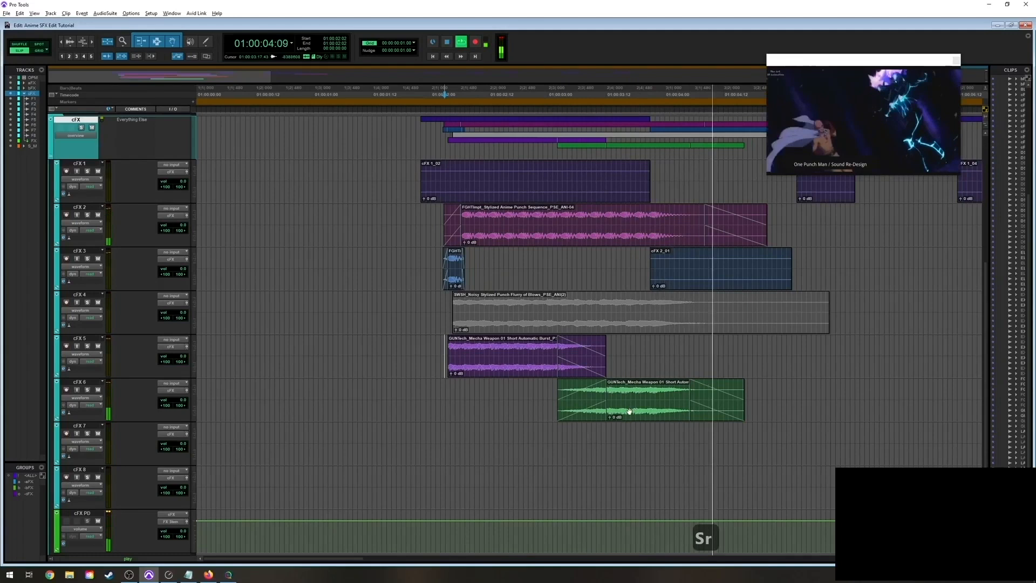
# Delete the fade-out of the cFX 5 burst and the fade-in of the cFX 6 burst.
pyautogui.press('t')
pyautogui.press('t')
pyautogui.press('r')
pyautogui.press('r')
pyautogui.click(434, 370)
pyautogui.press('t')
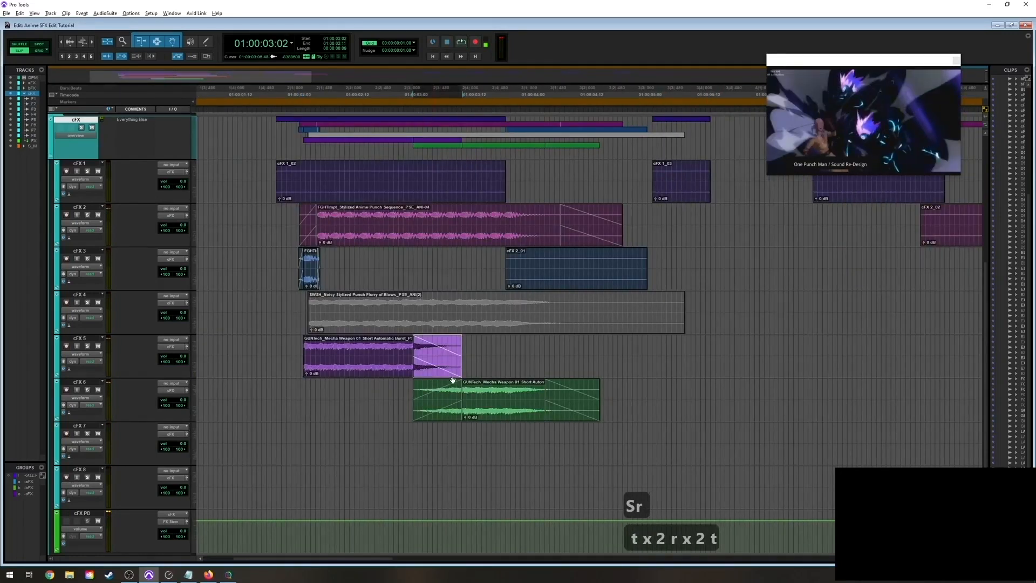
pyautogui.press('t')
pyautogui.press('BackSpace')
pyautogui.click(650, 419)
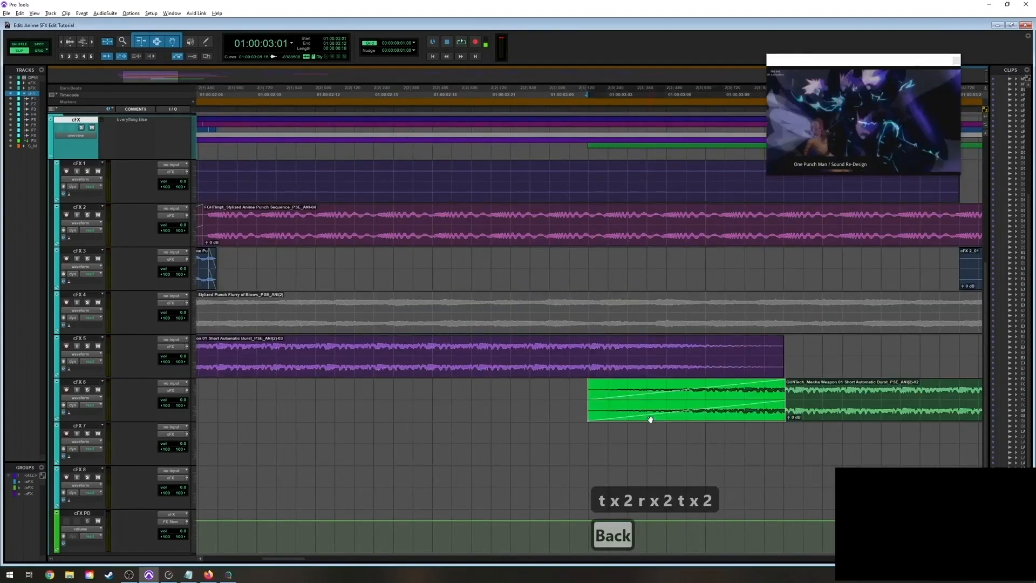
pyautogui.press('BackSpace')
# Play the overlap of the two unfaded weapon bursts from 01:00:02:17 and again from 01:00:03:01.
pyautogui.press('r')
pyautogui.press('r')
pyautogui.click(515, 348)
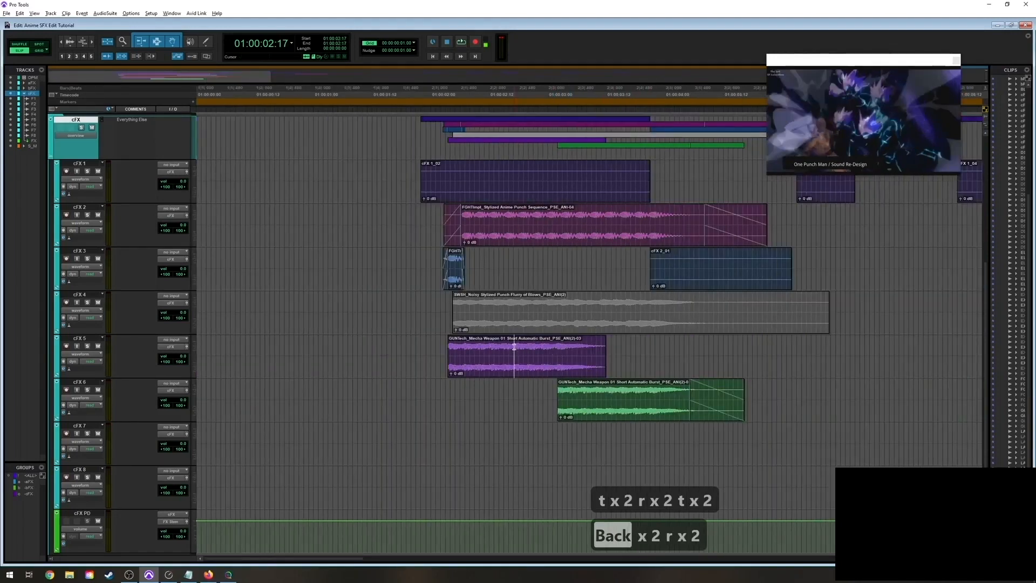
pyautogui.press('space')
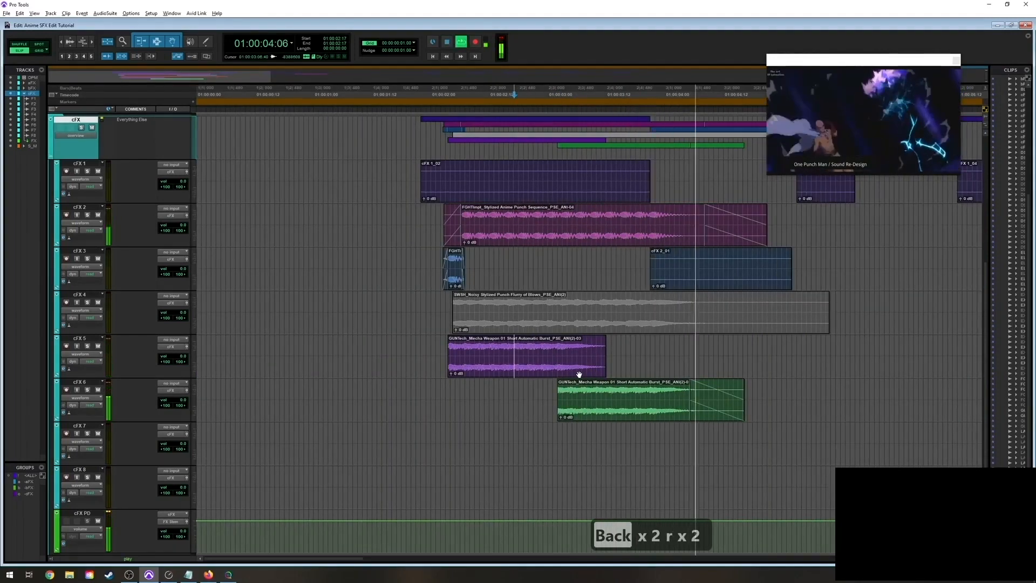
pyautogui.press('space')
pyautogui.click(556, 349)
pyautogui.press('space')
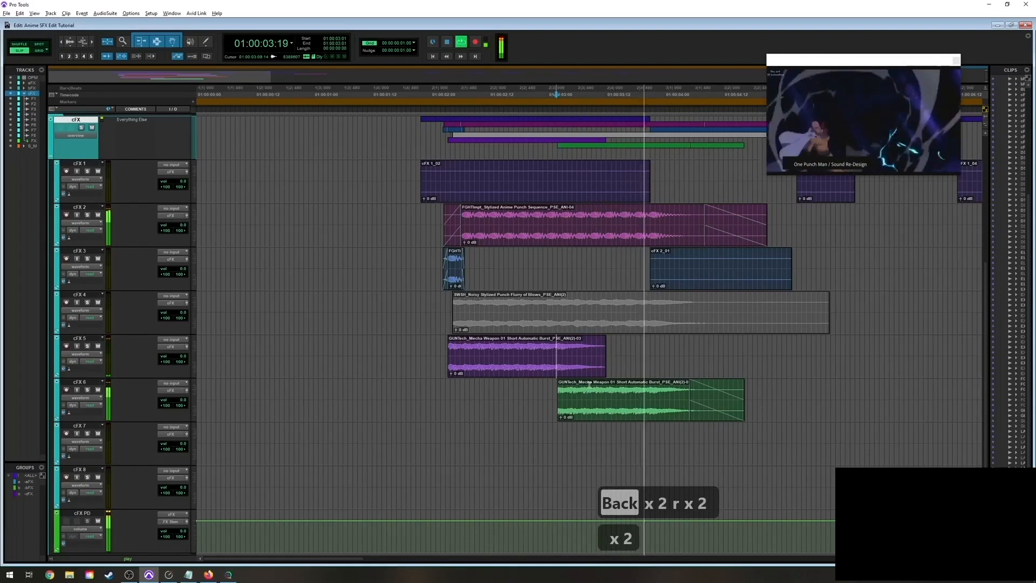
pyautogui.press('space')
# Add a short fade-out at the end of the cFX 5 burst and play the sequence from 01:00:02:02.
pyautogui.moveTo(604, 339); pyautogui.dragTo(579, 342)
pyautogui.click(441, 344)
pyautogui.press('space')
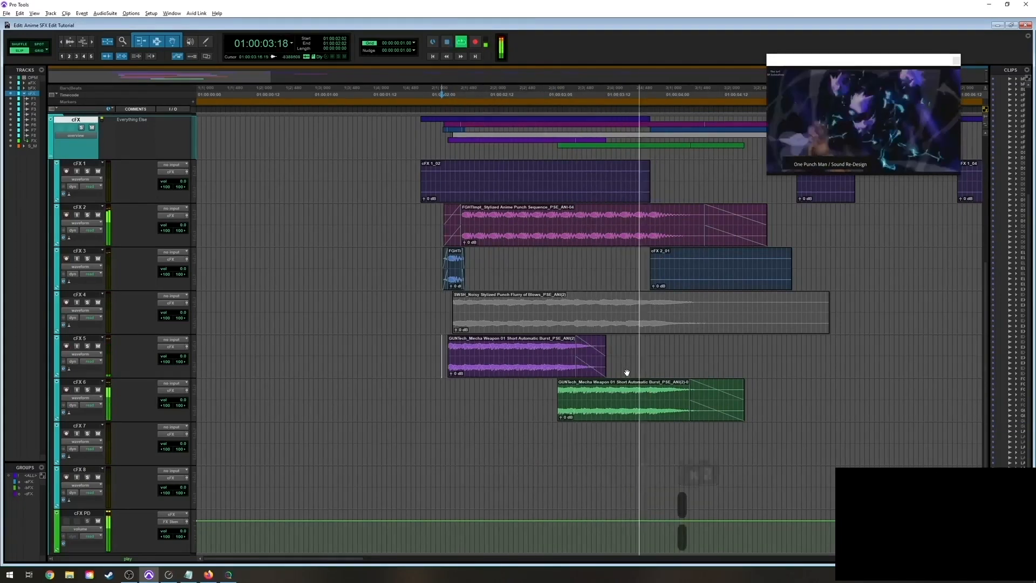
# Add a very short fade-in at the start of the cFX 6 burst.
pyautogui.click(599, 384)
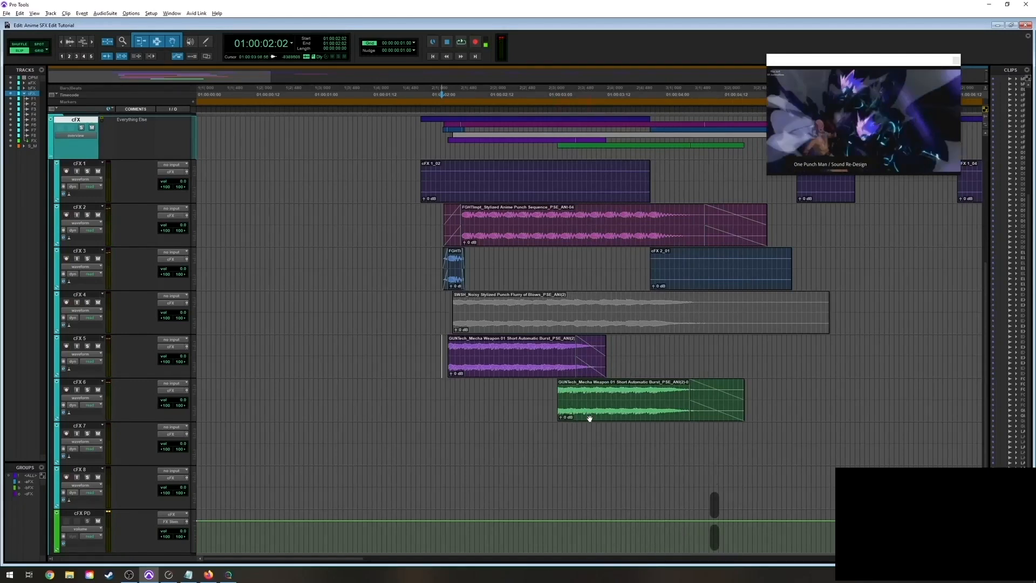
pyautogui.press('t')
pyautogui.press('t')
pyautogui.press('t')
pyautogui.press('r')
pyautogui.press('r')
pyautogui.press('r')
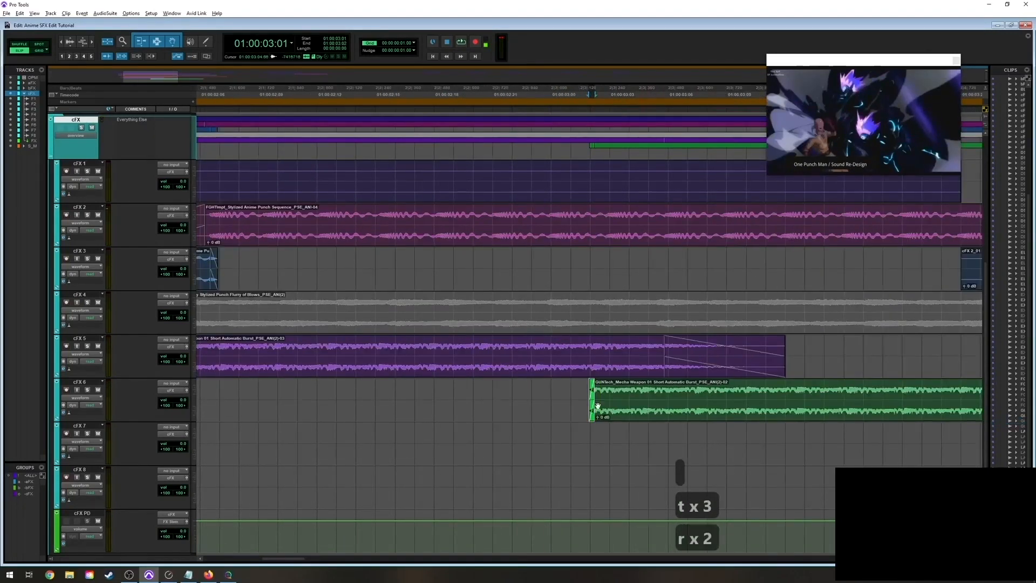
# Lower the clip gain of both weapon bursts on cFX 5 and cFX 6 to about -9 dB and save the session.
pyautogui.keyDown('shift'); pyautogui.click(628, 417); pyautogui.keyUp('shift')
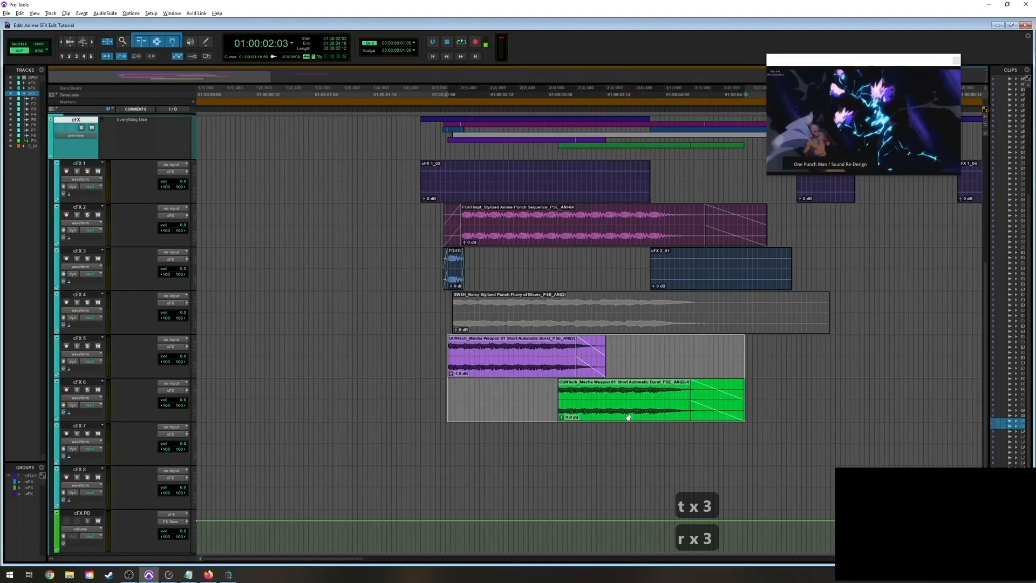
pyautogui.hotkey('ctrl', 's')
pyautogui.press('r')
pyautogui.press('r')
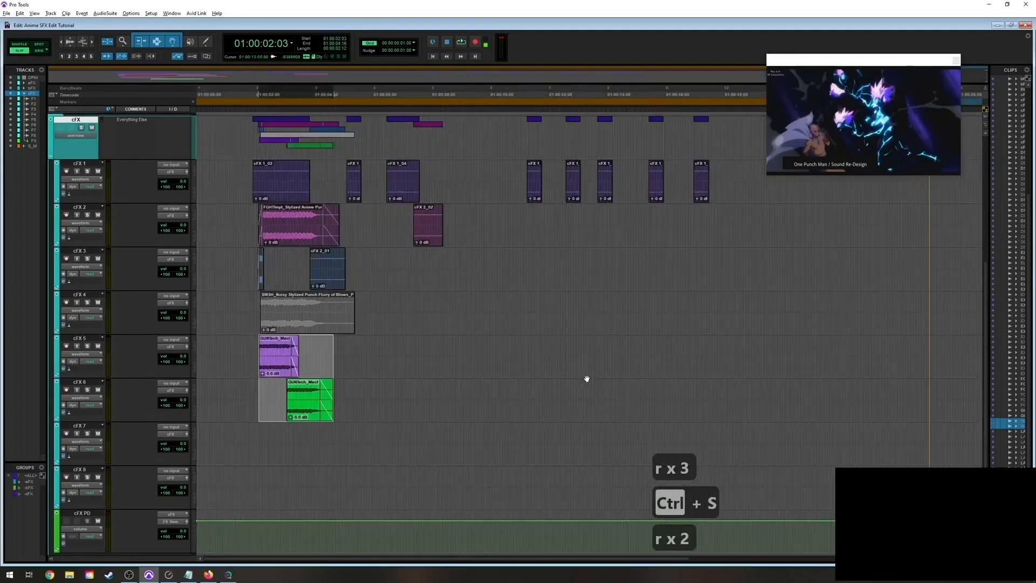
pyautogui.press('t')
pyautogui.press('t')
pyautogui.hotkey('ctrl', 'shift', 'Up')
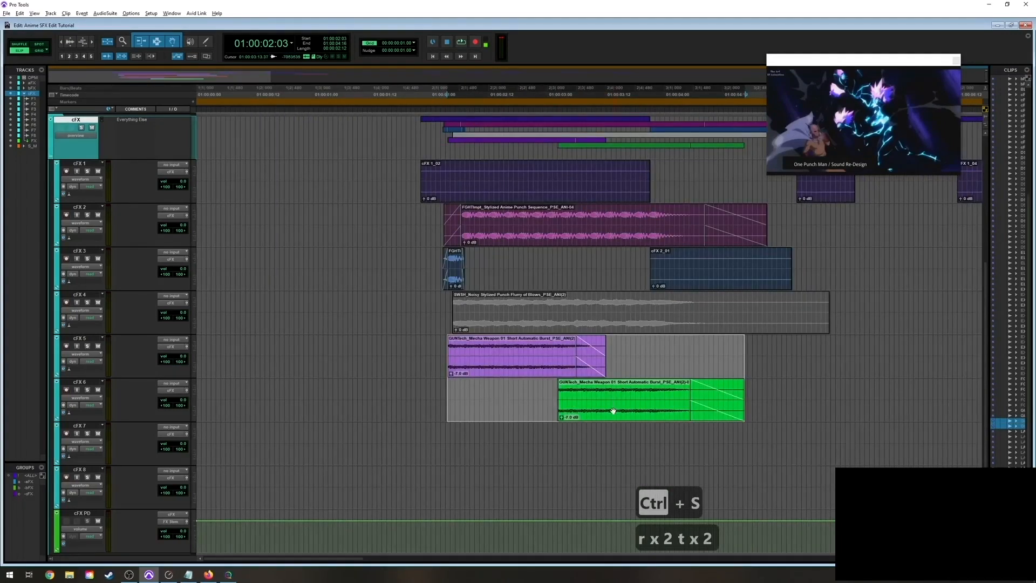
pyautogui.hotkey('ctrl', 'shift', 'Down')
pyautogui.press('r')
pyautogui.press('t')
pyautogui.press('t')
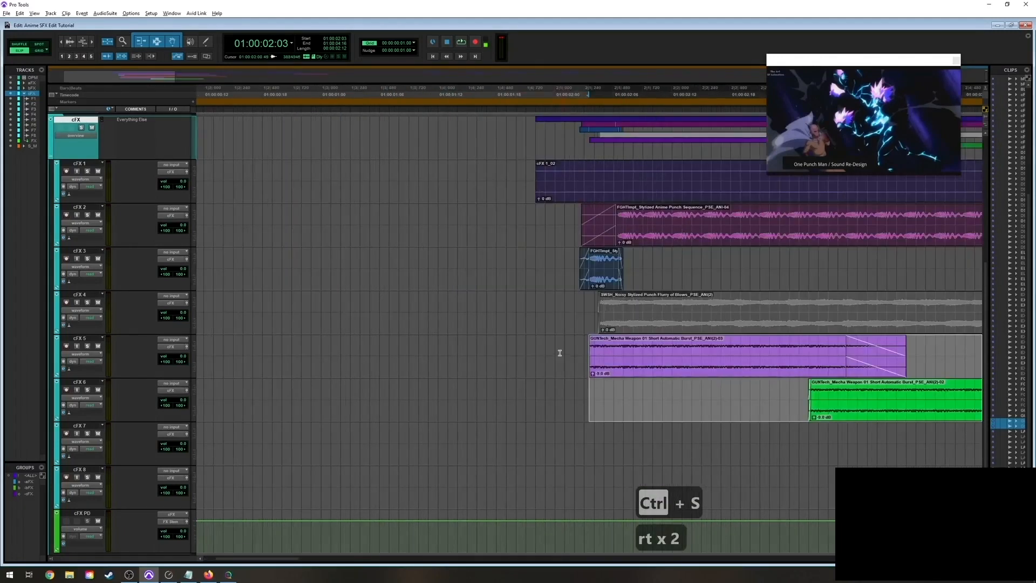
pyautogui.press('r')
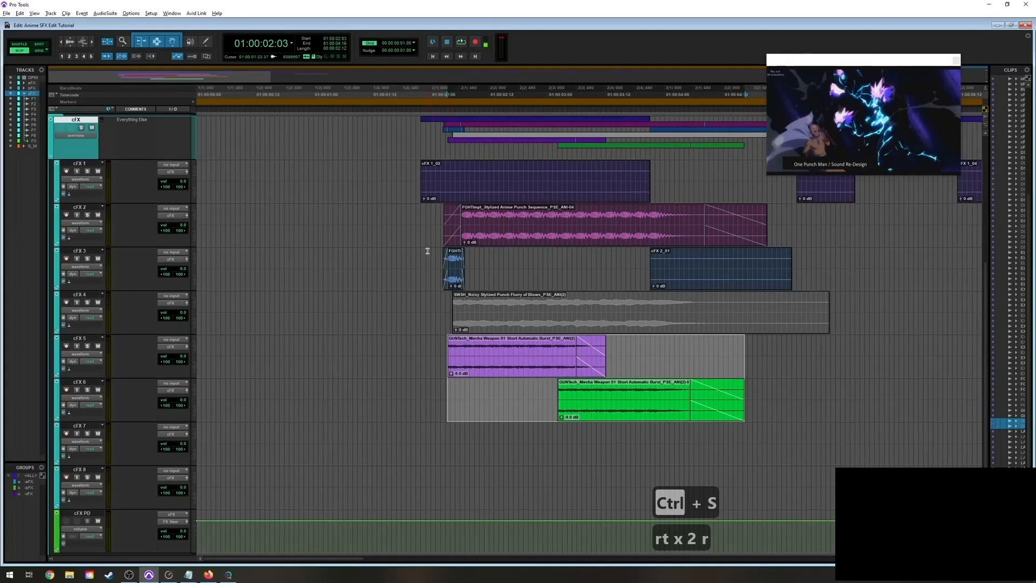
# Play the full punch sequence from 01:00:01:22 with the quieter weapon bursts.
pyautogui.click(421, 219)
pyautogui.press('space')
pyautogui.press('t')
pyautogui.press('t')
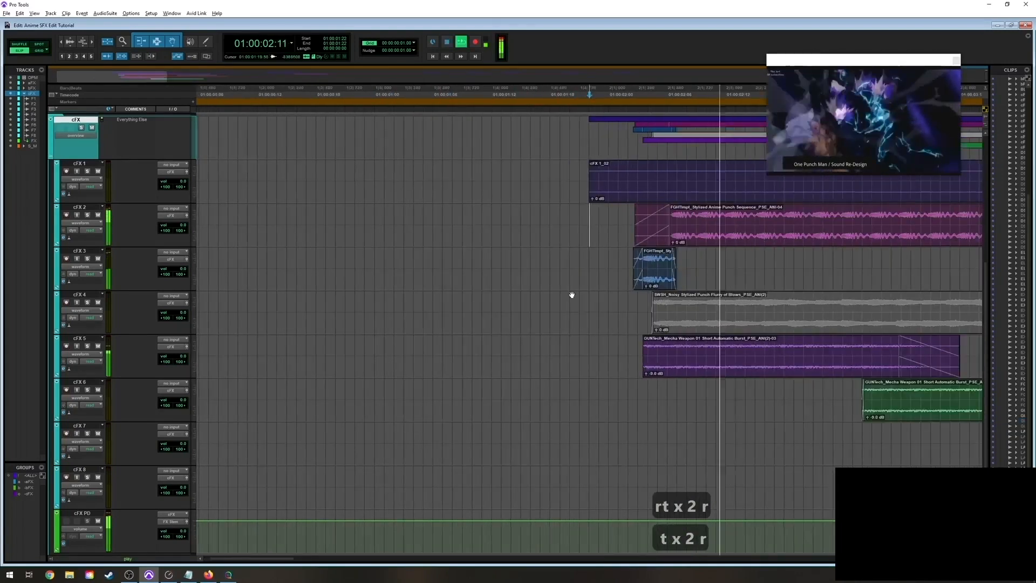
pyautogui.press('r')
pyautogui.press('r')
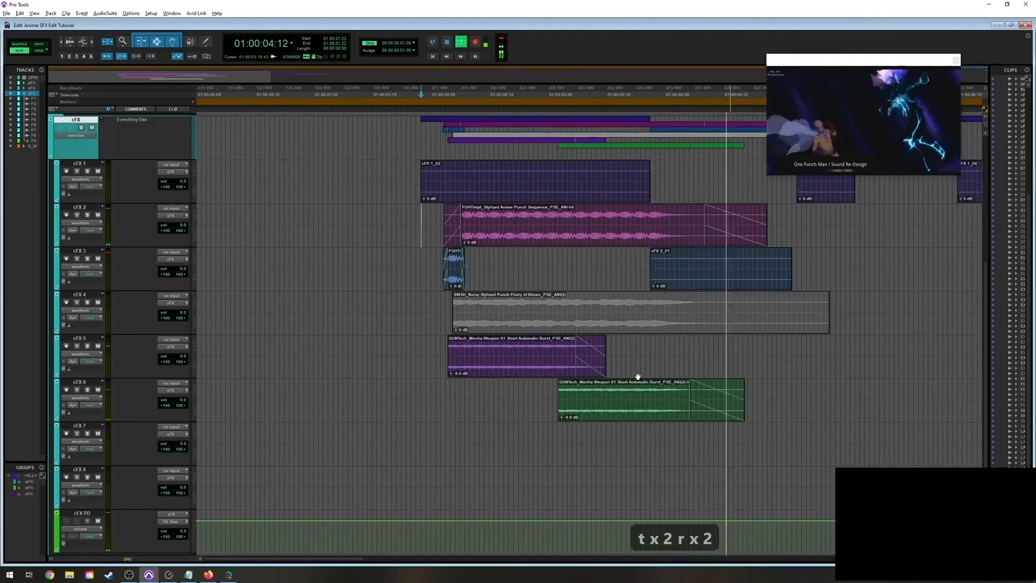
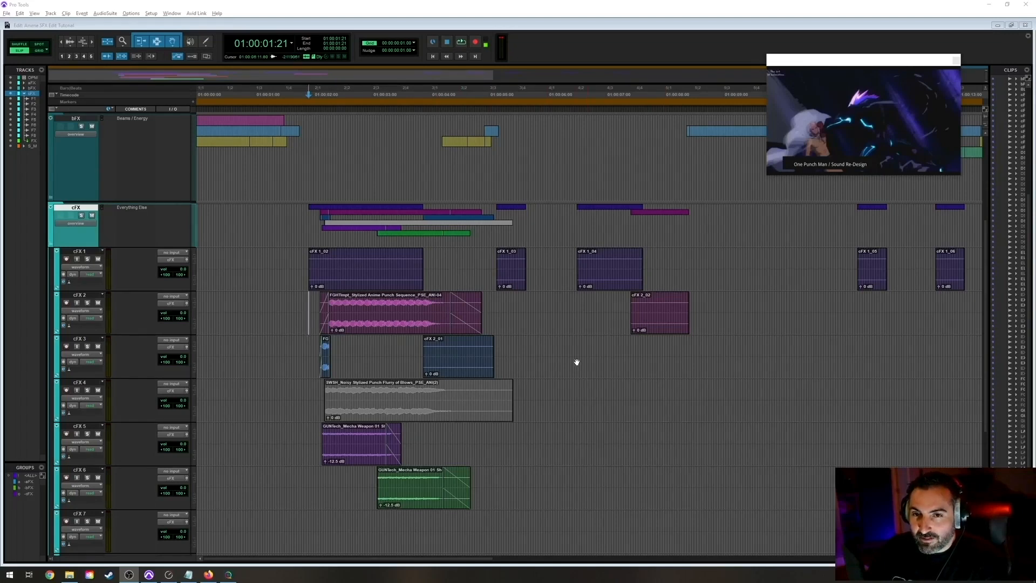
# Play the cFX layers again from 01:00:01:23 to check the balance of punches and weapon bursts.
pyautogui.scroll(-3, 610, 387)
pyautogui.scroll(1, 610, 388)
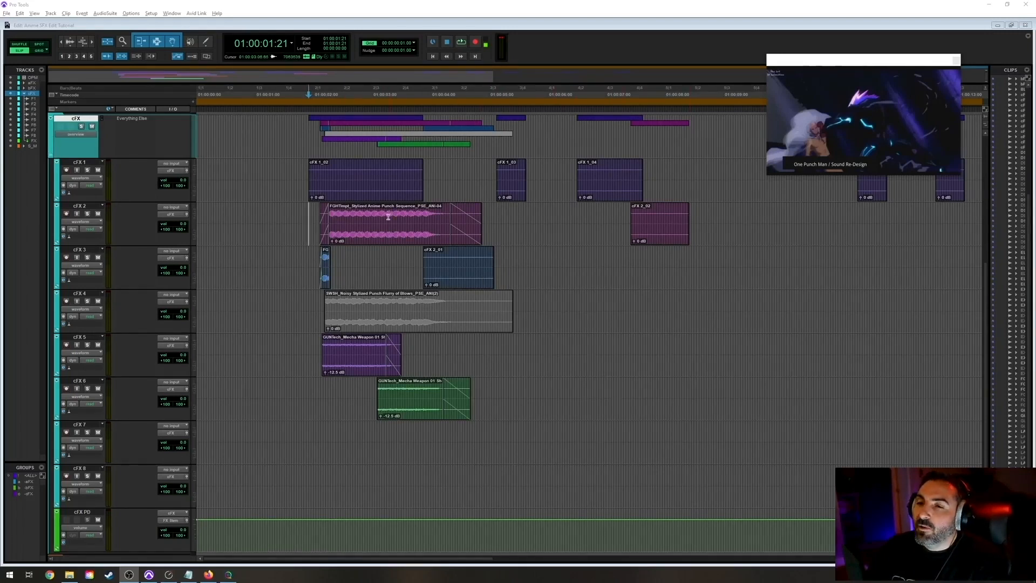
pyautogui.press('t')
pyautogui.press('t')
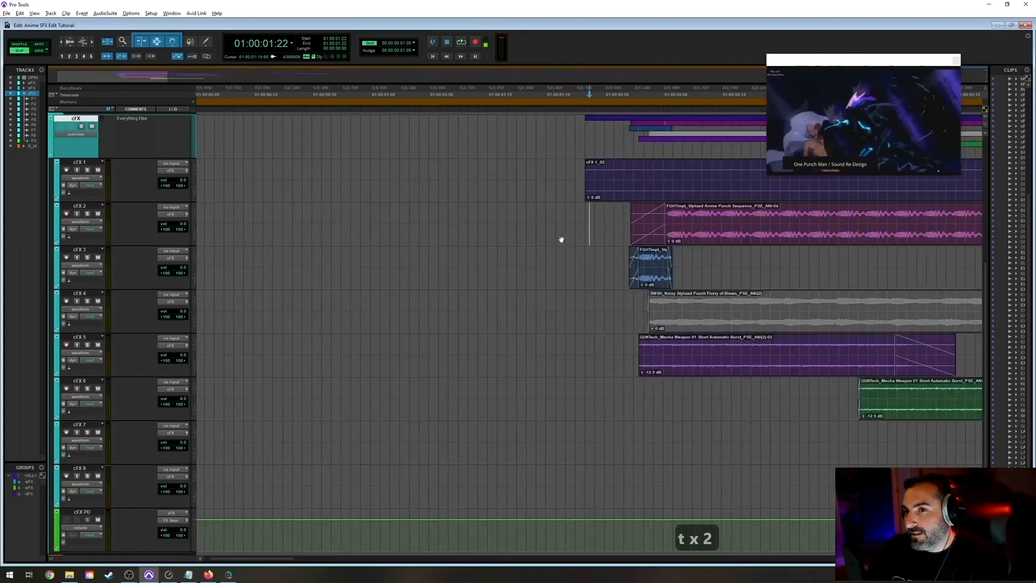
pyautogui.press('space')
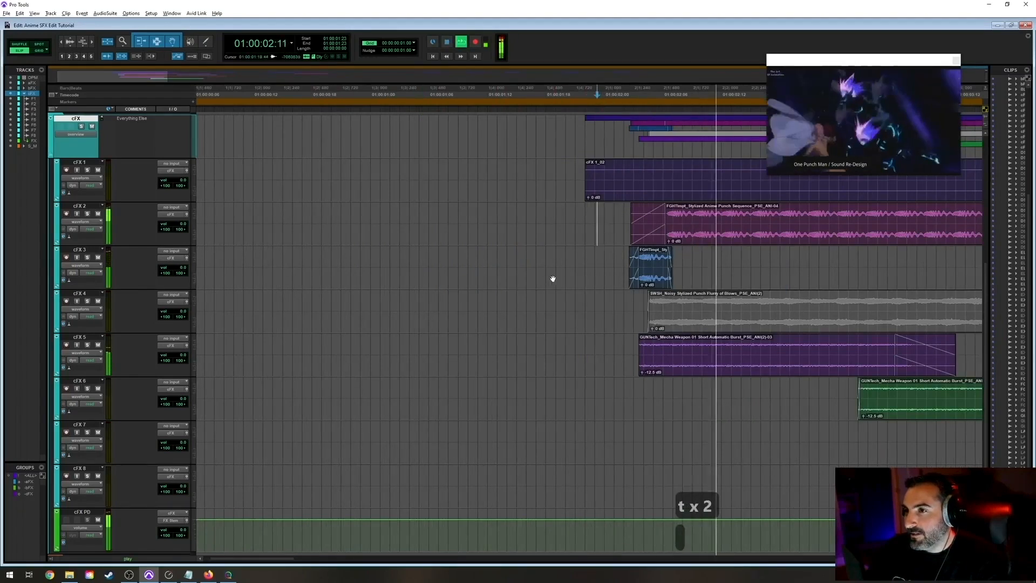
pyautogui.press('r')
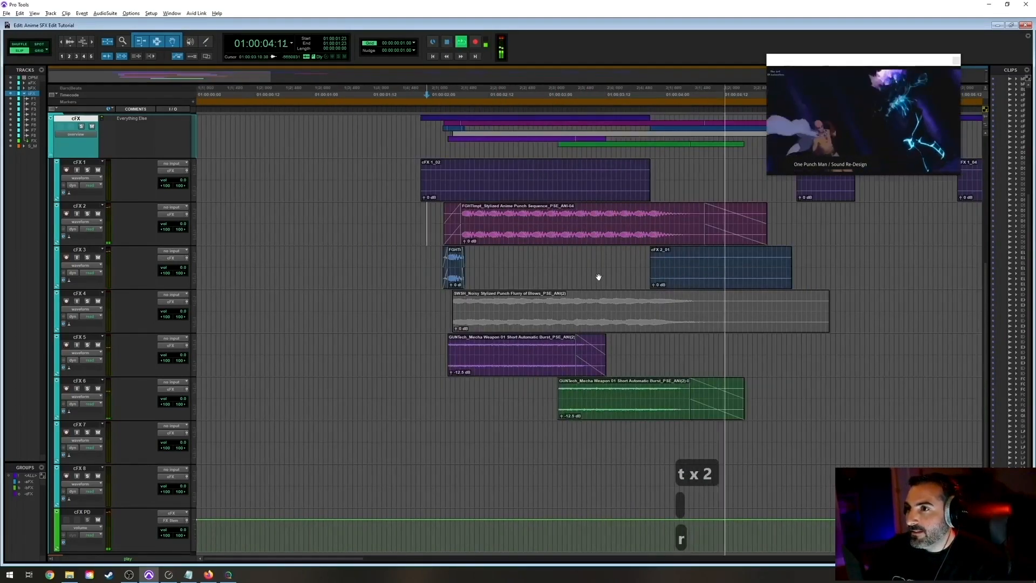
# Stop playback, select the cFX 2_01 placeholder clip on the cFX 3 track and save the session.
pyautogui.press('r')
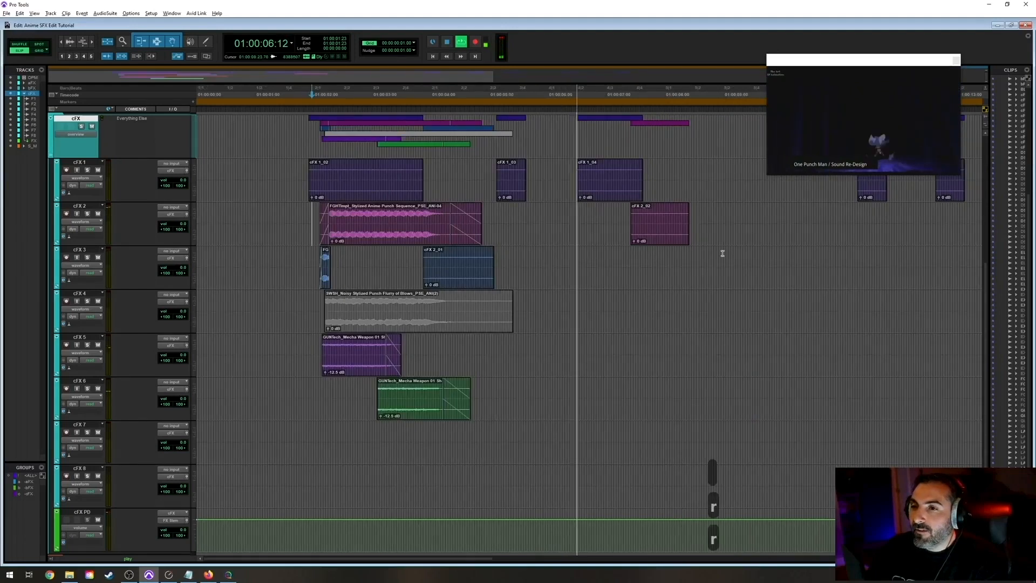
pyautogui.press('space')
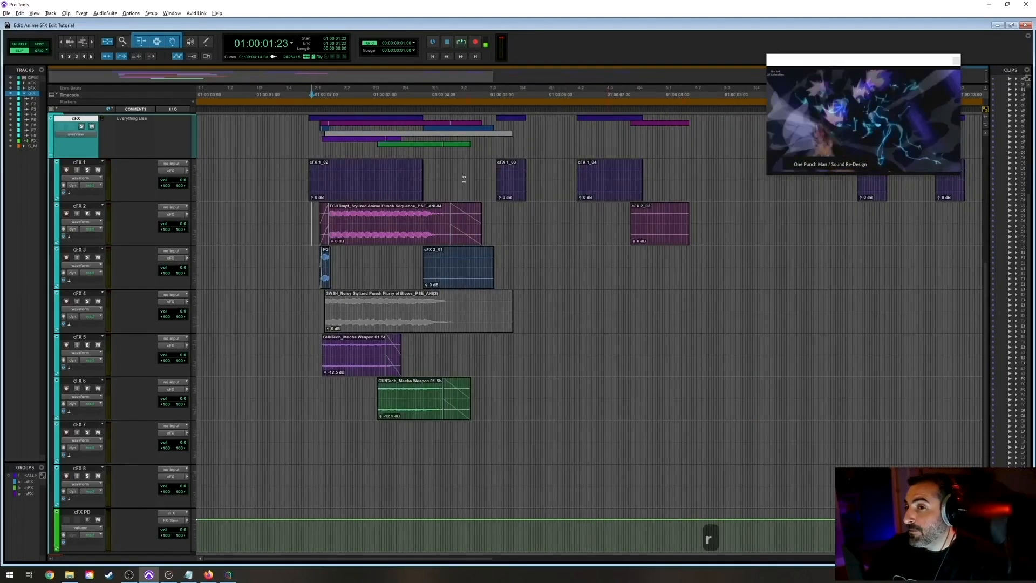
pyautogui.click(448, 284)
pyautogui.moveTo(450, 287); pyautogui.dragTo(442, 265)
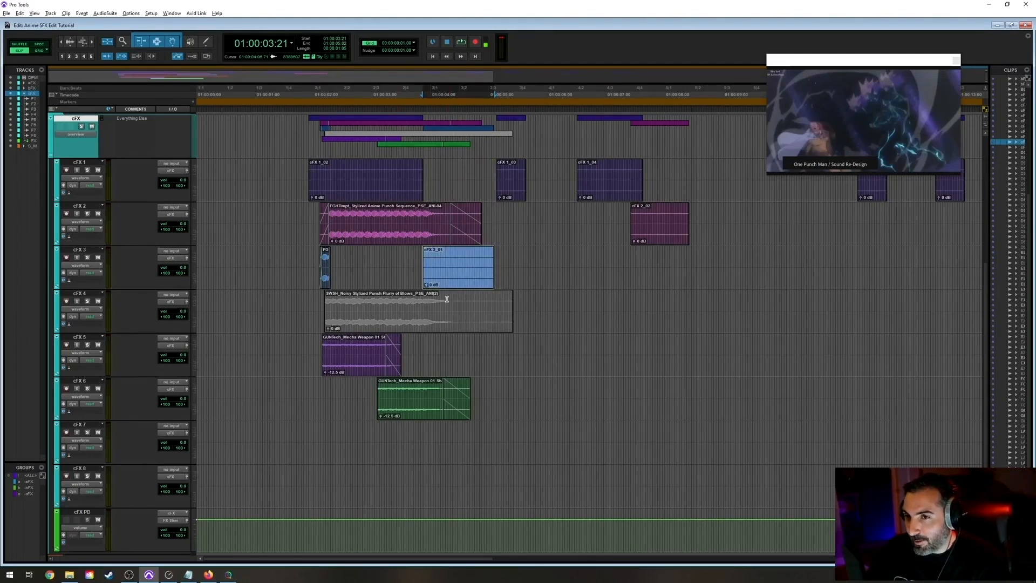
pyautogui.hotkey('ctrl', 's')
pyautogui.press('t')
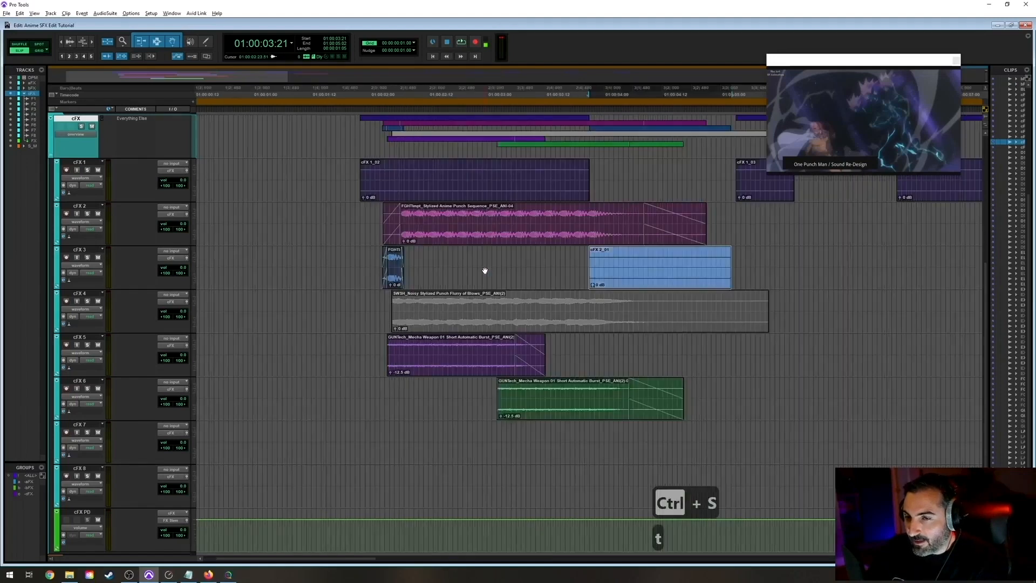
pyautogui.press('r')
pyautogui.press('t')
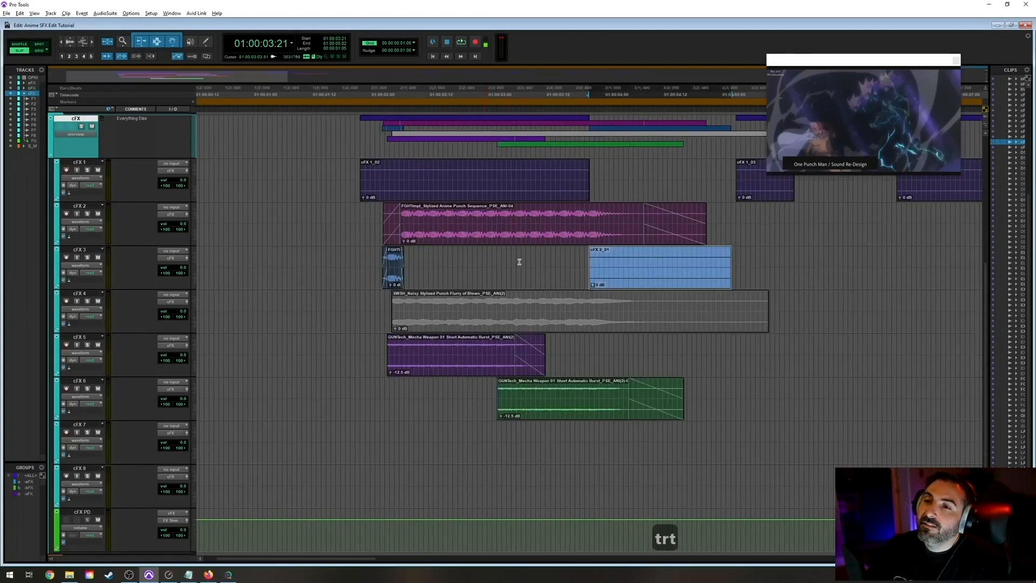
pyautogui.press('r')
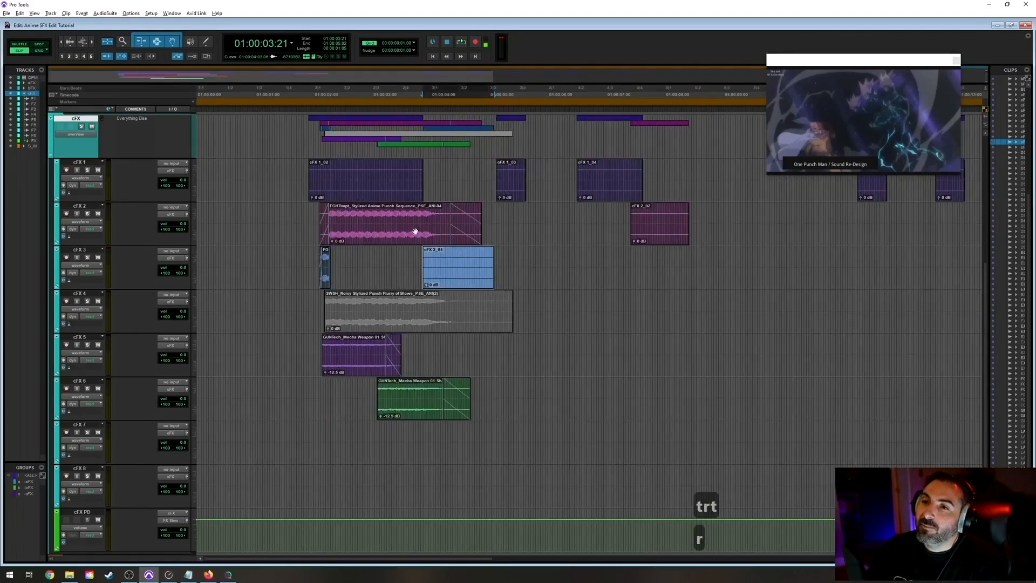
# Check the picture around 01:00:05:03 and delete the cFX 1_03 placeholder clip from the cFX 1 track.
pyautogui.click(472, 171)
pyautogui.click(488, 170)
pyautogui.press('t')
pyautogui.press('t')
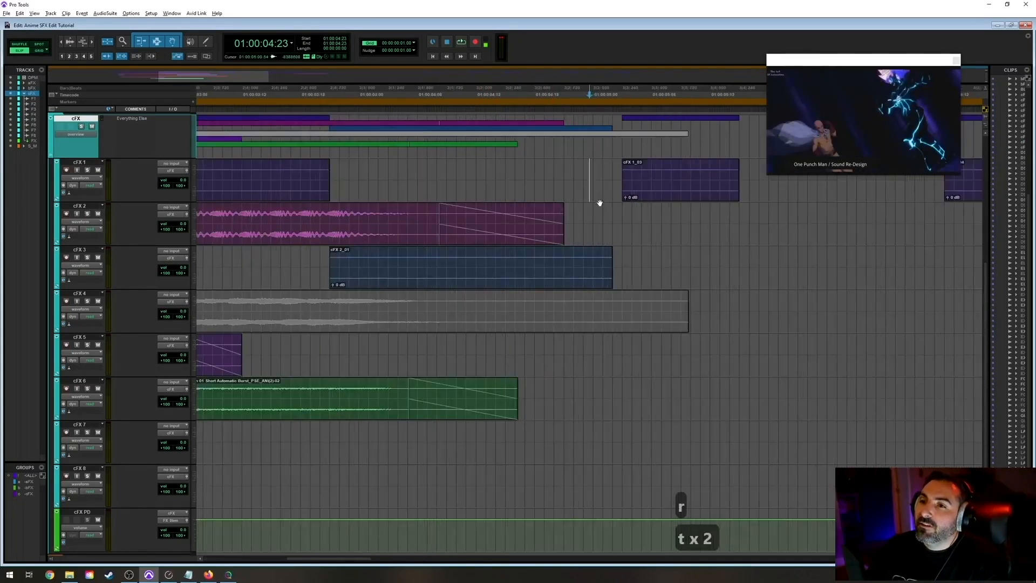
pyautogui.click(665, 192)
pyautogui.press('space')
pyautogui.press('r')
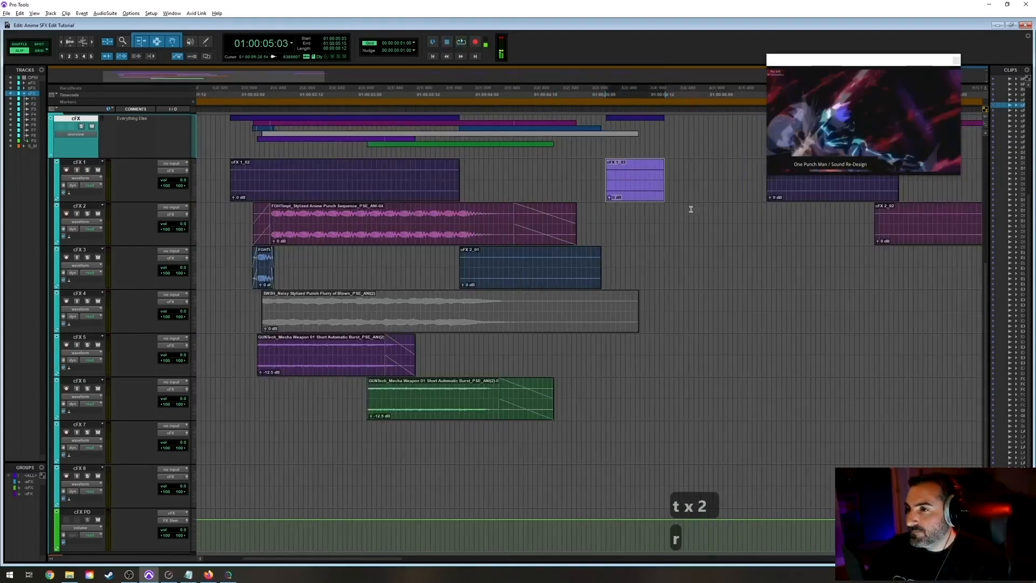
pyautogui.press('Delete')
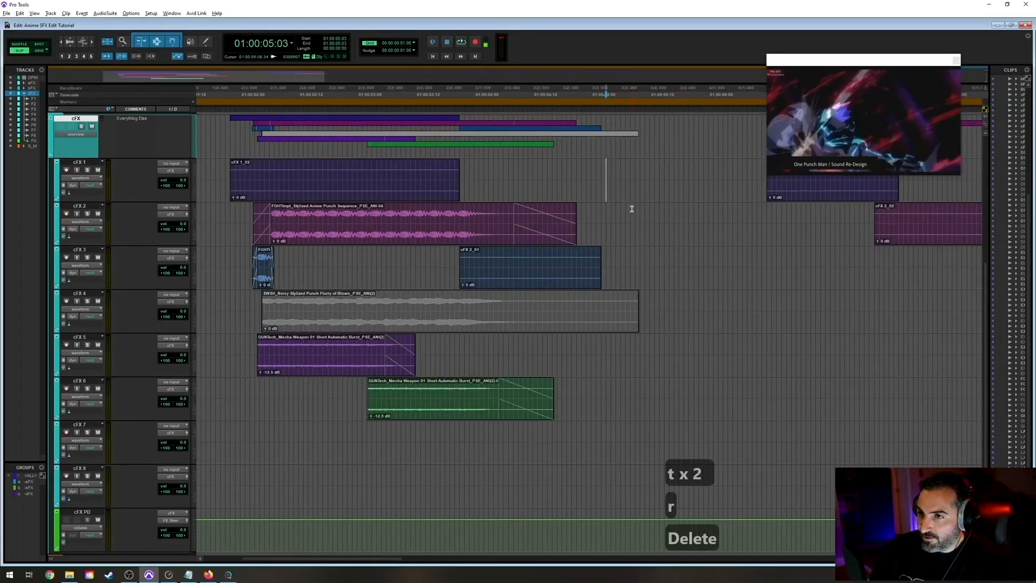
# Play the scene from 01:00:06:05, just before the cFX 1_04 placeholder clip.
pyautogui.press('r')
pyautogui.click(493, 199)
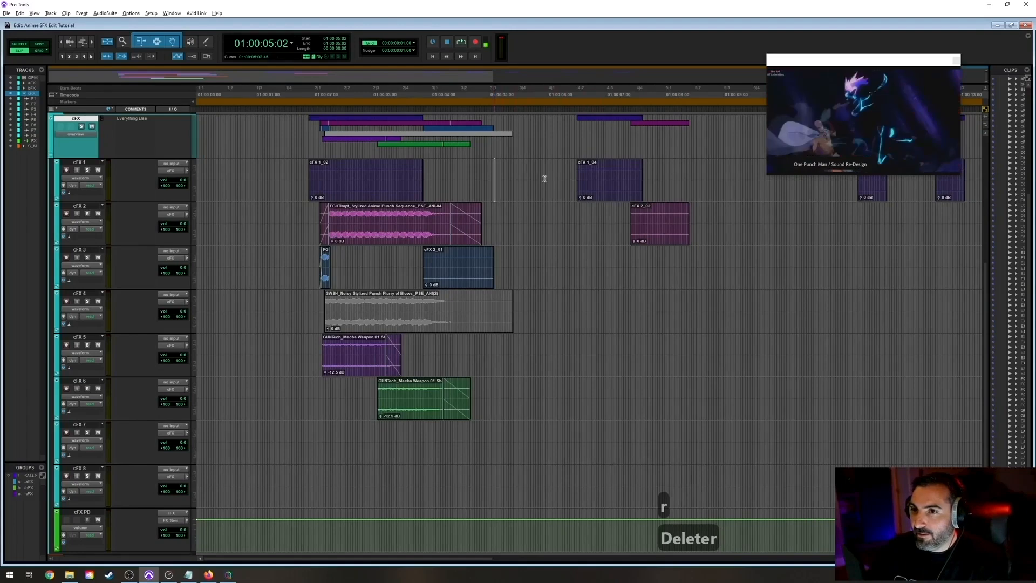
pyautogui.click(565, 178)
pyautogui.press('t')
pyautogui.press('t')
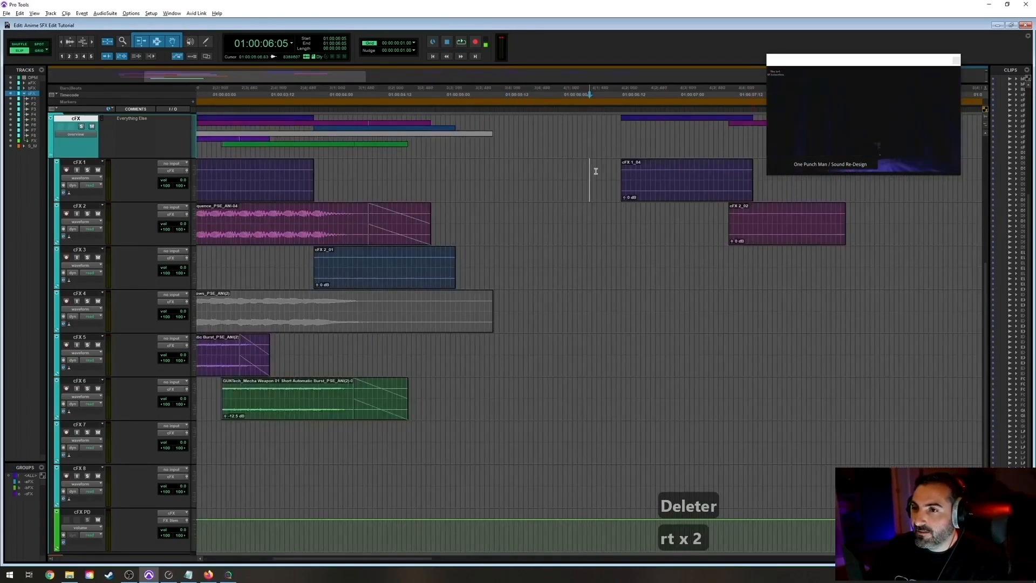
pyautogui.press('space')
pyautogui.press('r')
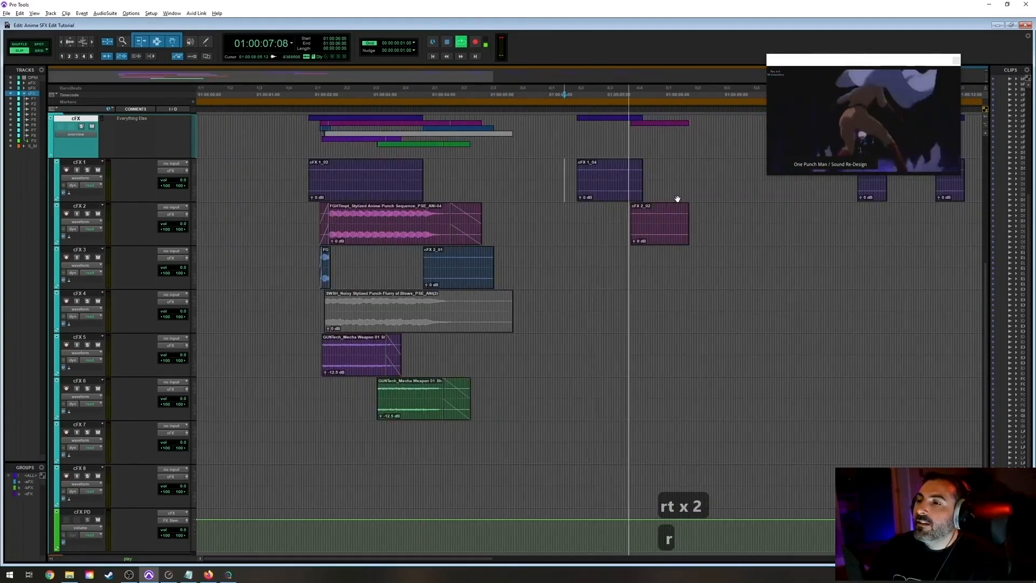
# Select the cFX 1_04 placeholder clip and replay its part of the scene several times from 01:00:06:12.
pyautogui.click(612, 193)
pyautogui.press('t')
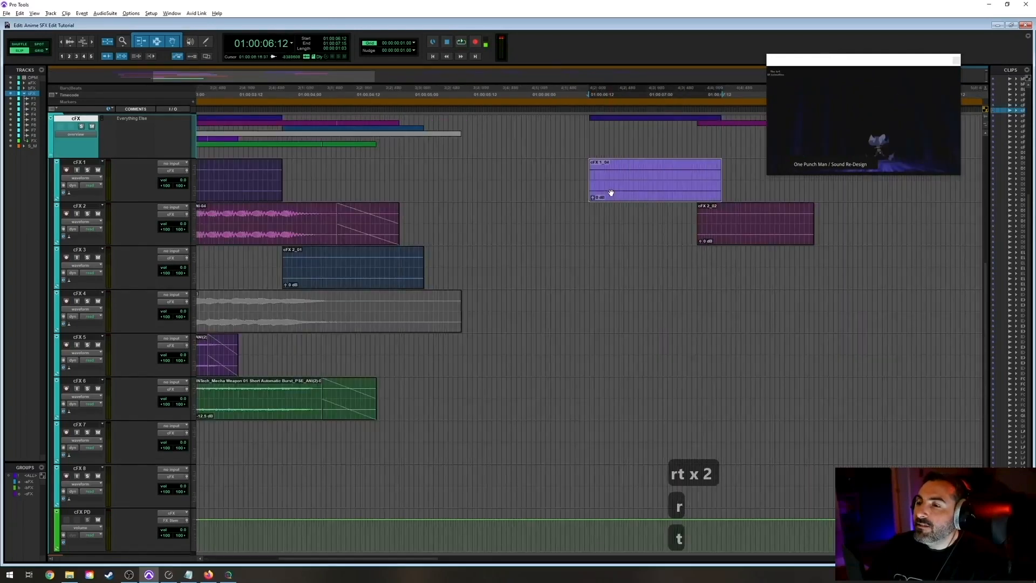
pyautogui.press('r')
pyautogui.press('t')
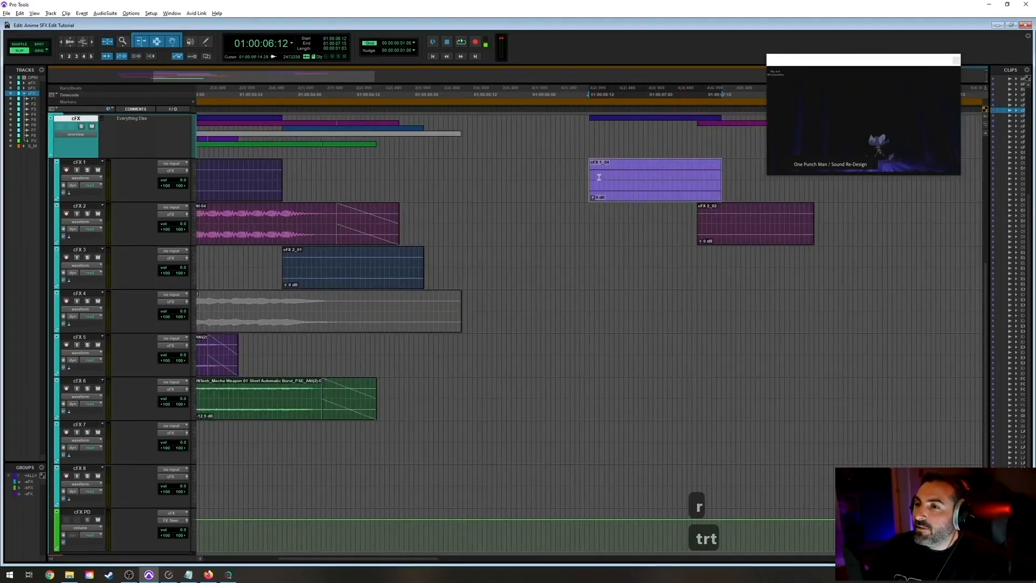
pyautogui.press('r')
pyautogui.press('space')
pyautogui.press('space')
pyautogui.press('space')
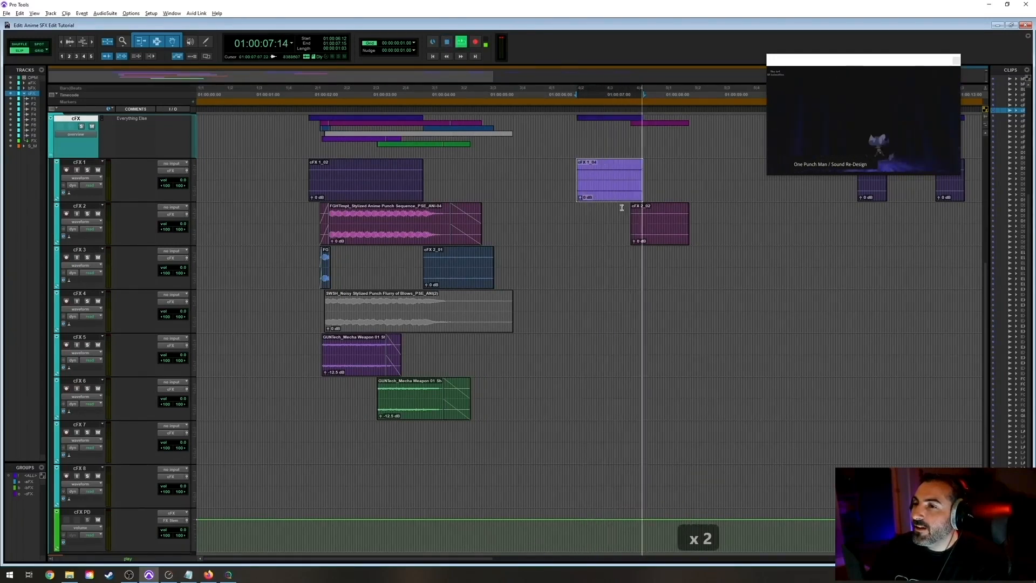
pyautogui.press('space')
pyautogui.press('space')
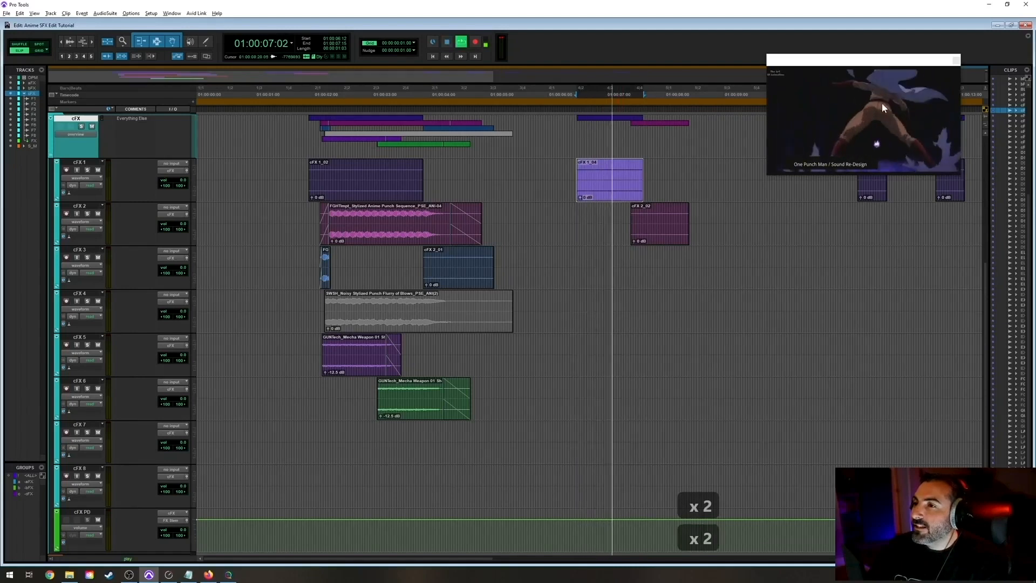
pyautogui.press('space')
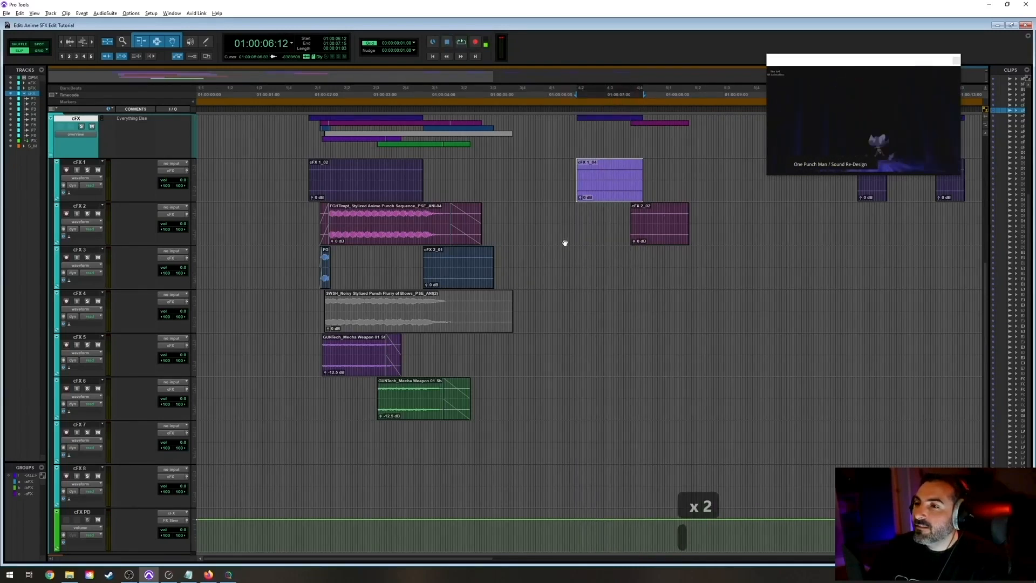
# Play the scene from the start of the cFX 2_02 placeholder clip and select its middle portion from 01:00:07:16.
pyautogui.click(655, 242)
pyautogui.press('space')
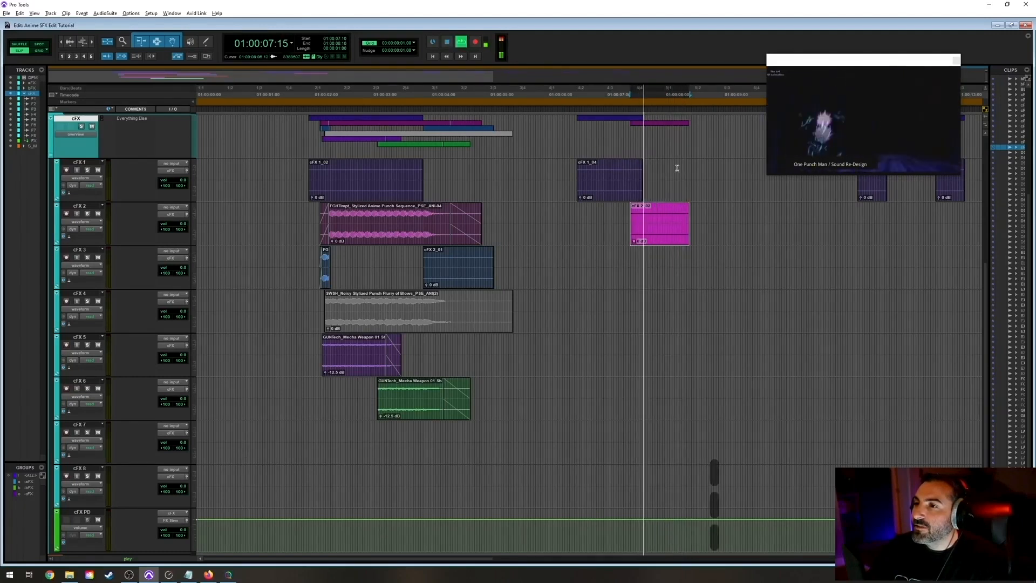
pyautogui.press('space')
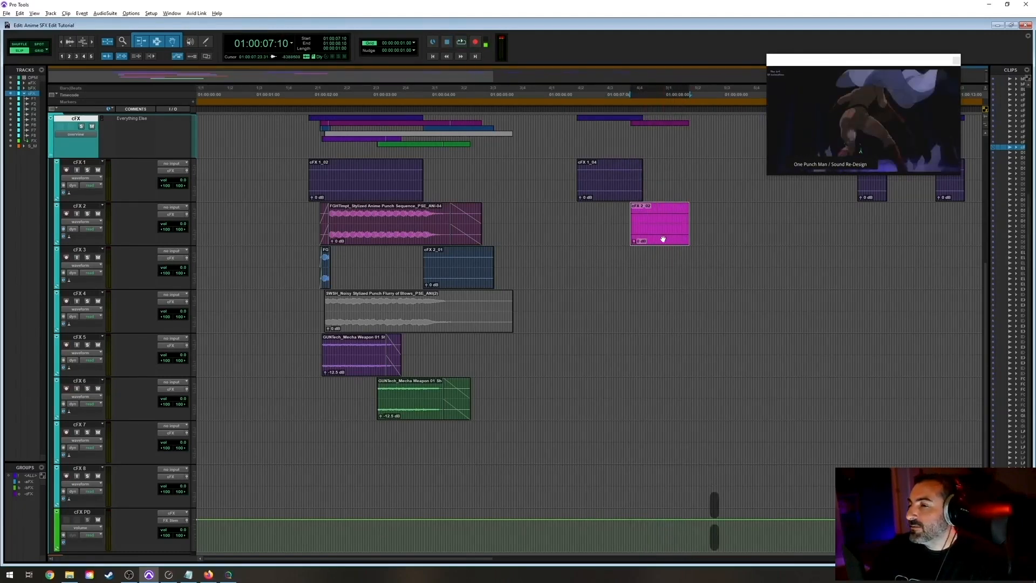
pyautogui.moveTo(649, 220); pyautogui.dragTo(663, 222)
pyautogui.press('space')
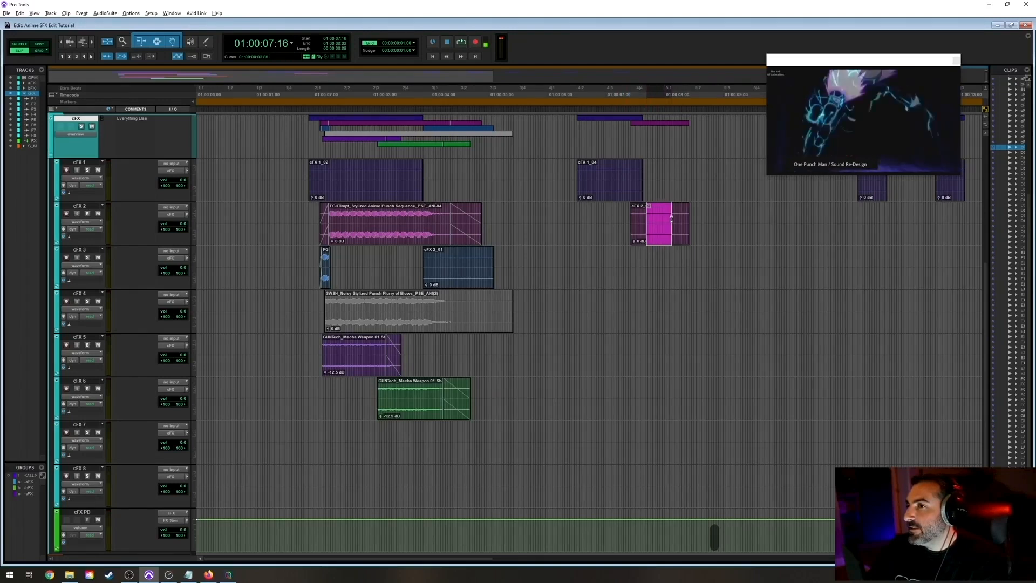
# Reselect the cFX 1_04 placeholder clip, play its action once more from 01:00:06:12 and save the session.
pyautogui.click(611, 185)
pyautogui.press('t')
pyautogui.press('t')
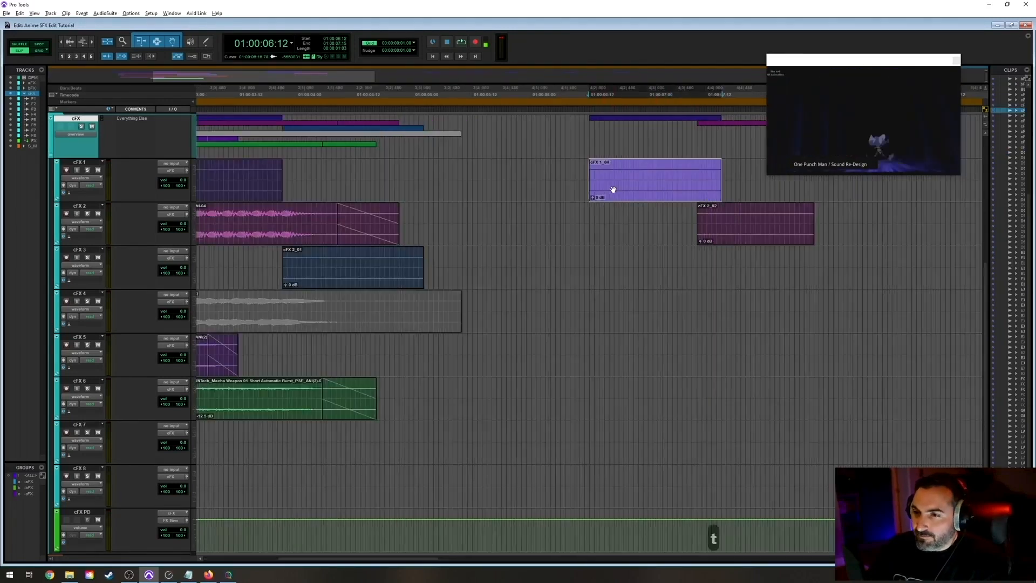
pyautogui.press('r')
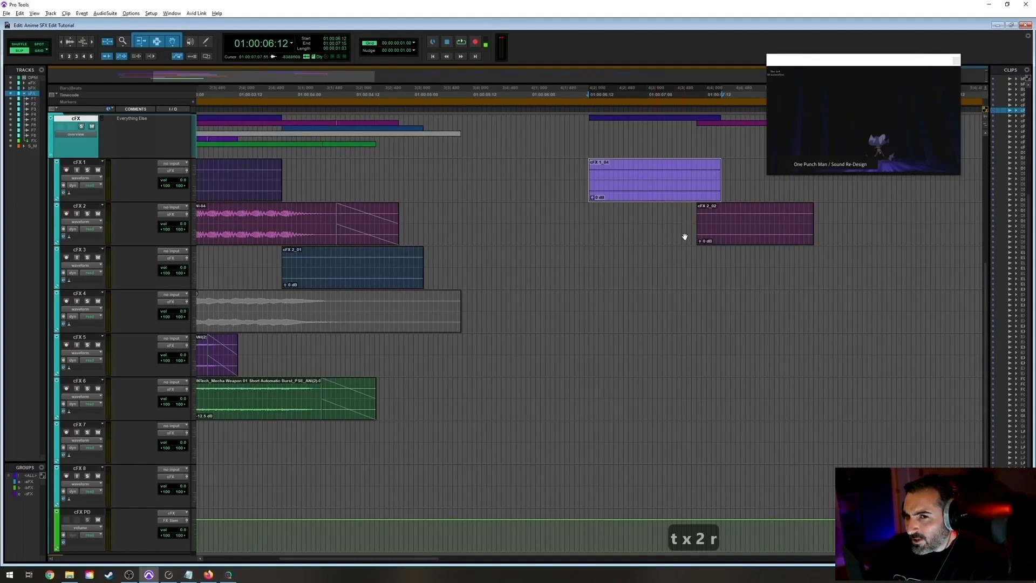
pyautogui.press('space')
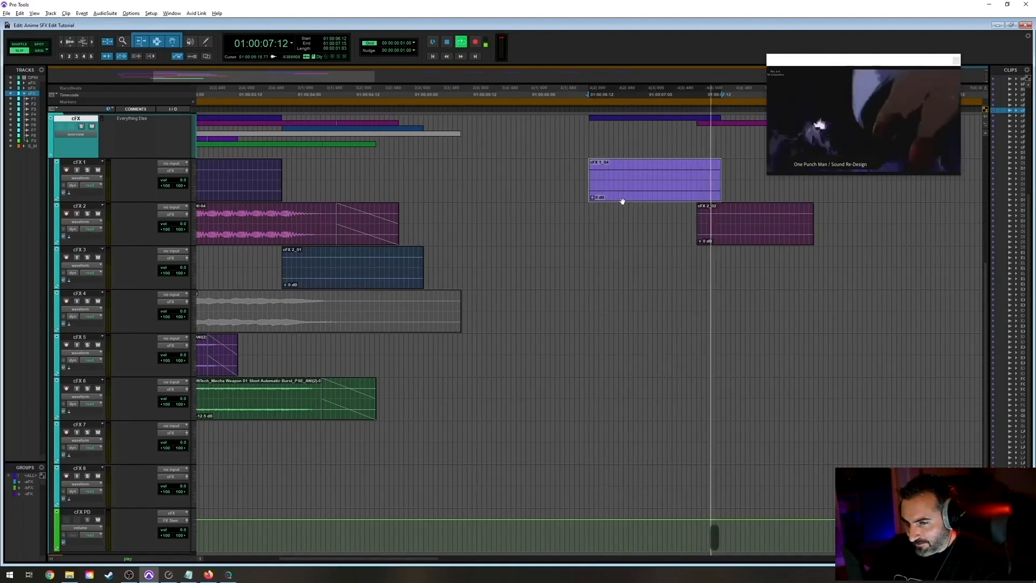
pyautogui.press('space')
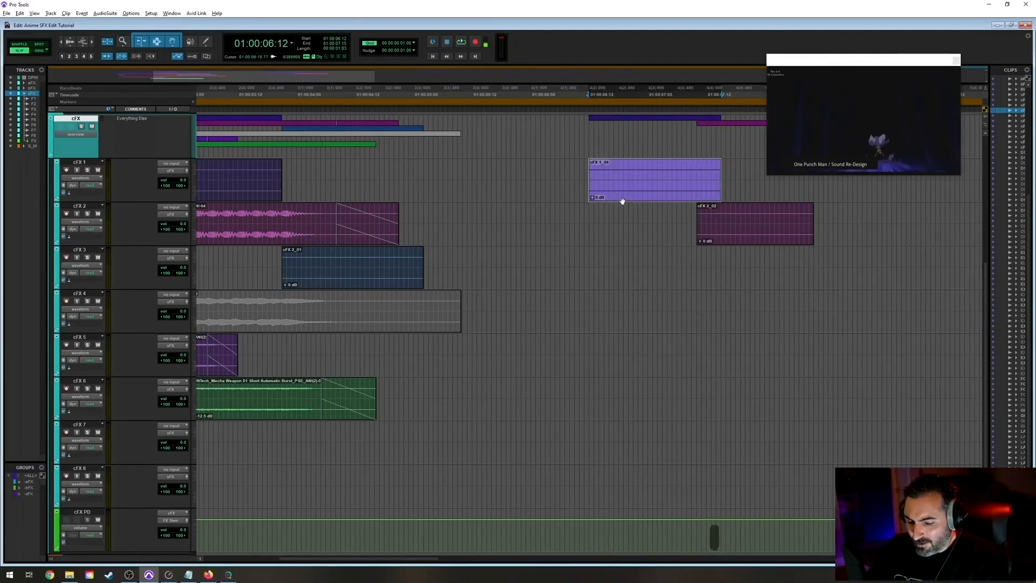
pyautogui.hotkey('ctrl', 's')
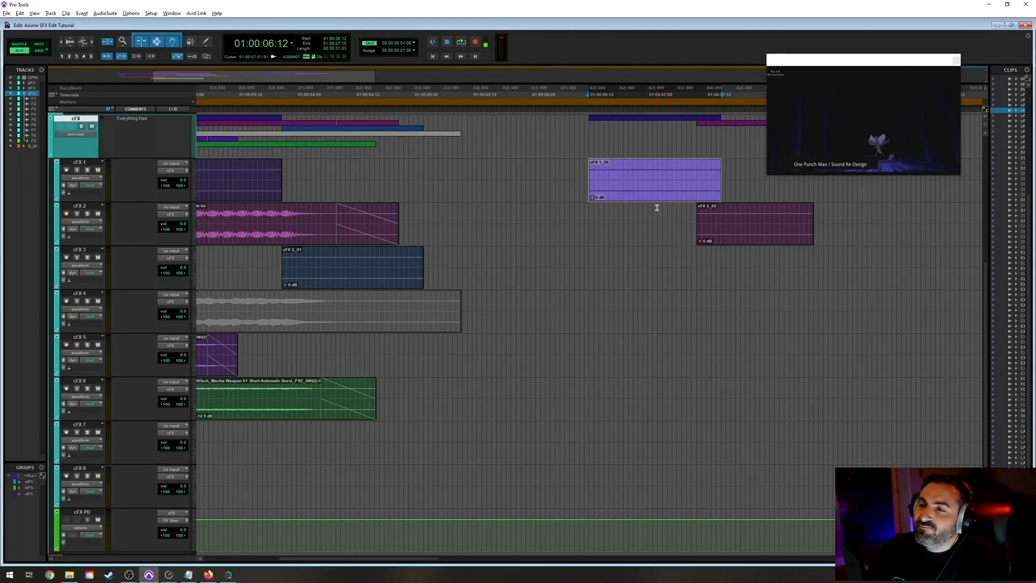
# Switch to SoundQ and replace the previous library search with "debris".
pyautogui.hotkey('alt', 'Tab')
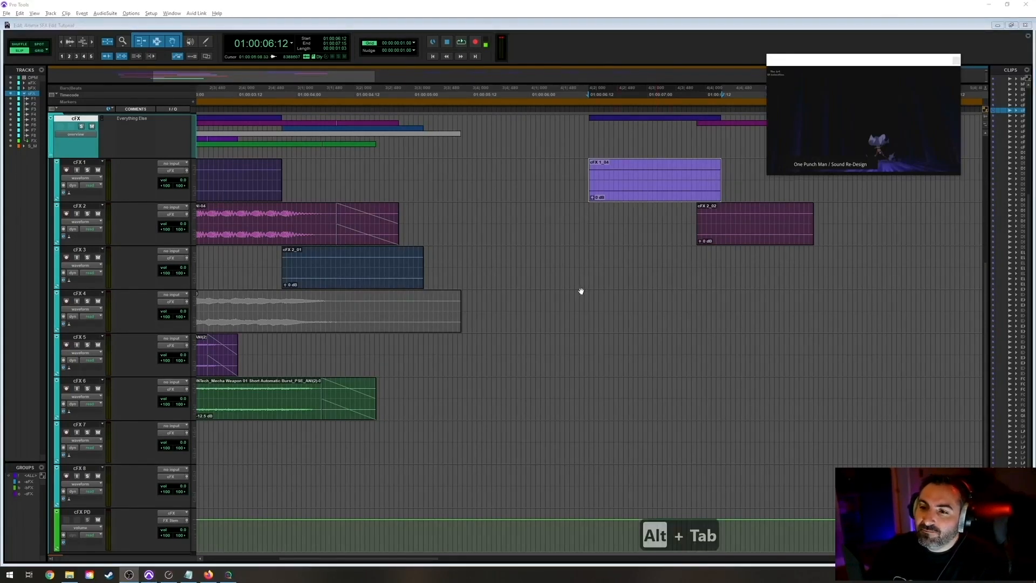
pyautogui.hotkey('alt', 'Tab')
pyautogui.hotkey('alt', 'Tab')
pyautogui.hotkey('alt', 'Tab')
pyautogui.hotkey('alt', 'Tab')
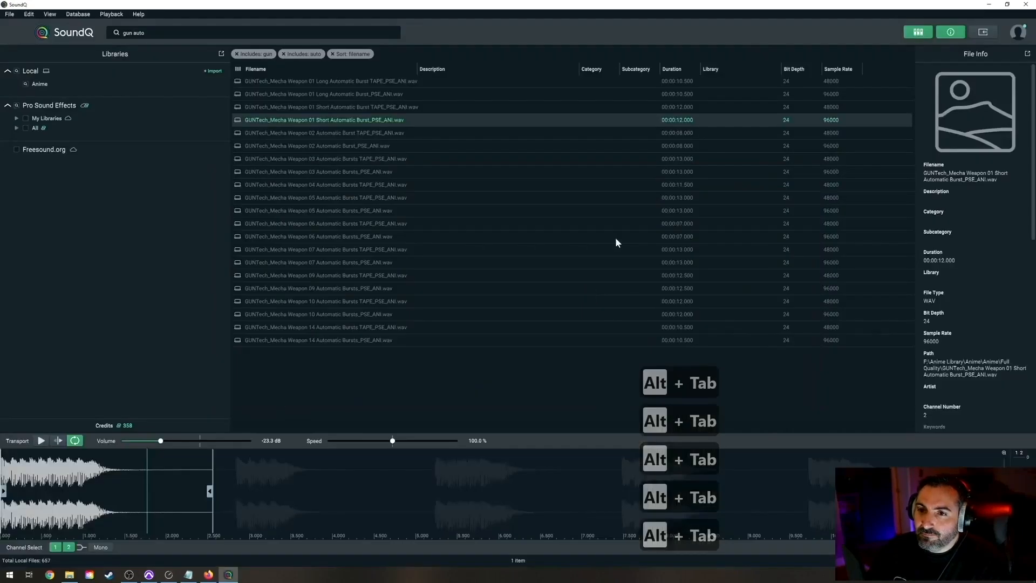
pyautogui.click(149, 34)
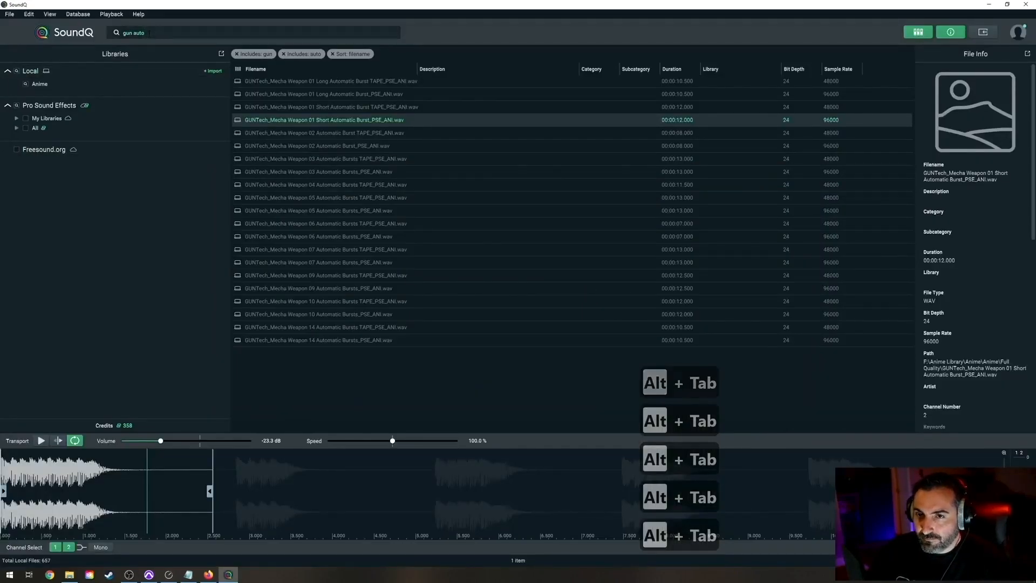
pyautogui.press('BackSpace')
pyautogui.press('BackSpace')
pyautogui.press('BackSpace')
pyautogui.press('BackSpace')
pyautogui.press('BackSpace')
pyautogui.press('BackSpace')
pyautogui.press('BackSpace')
pyautogui.press('BackSpace')
pyautogui.press('BackSpace')
pyautogui.press('BackSpace')
pyautogui.press('BackSpace')
pyautogui.press('BackSpace')
pyautogui.press('BackSpace')
pyautogui.press('BackSpace')
pyautogui.press('BackSpace')
pyautogui.press('BackSpace')
pyautogui.press('BackSpace')
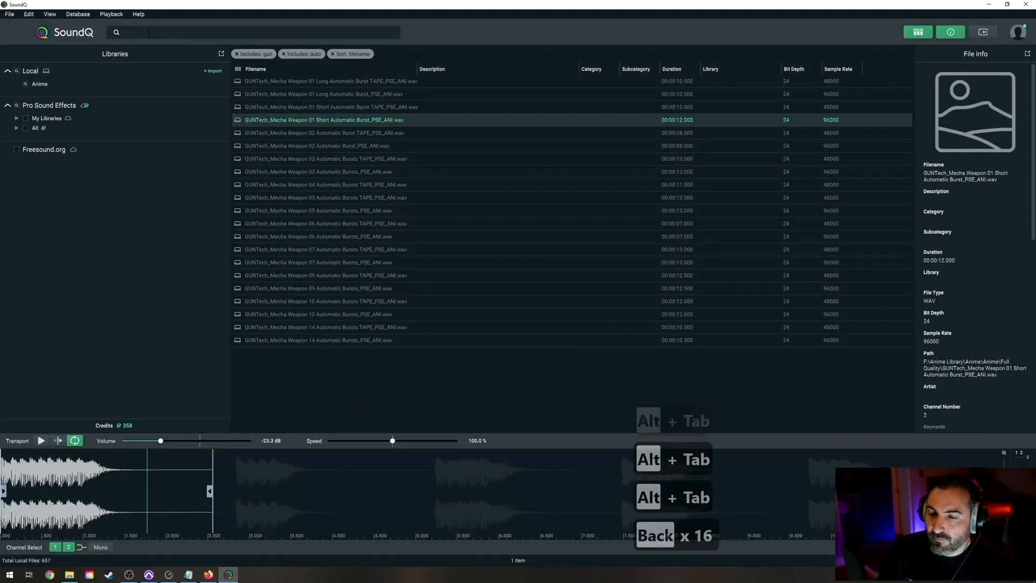
pyautogui.write('debris')
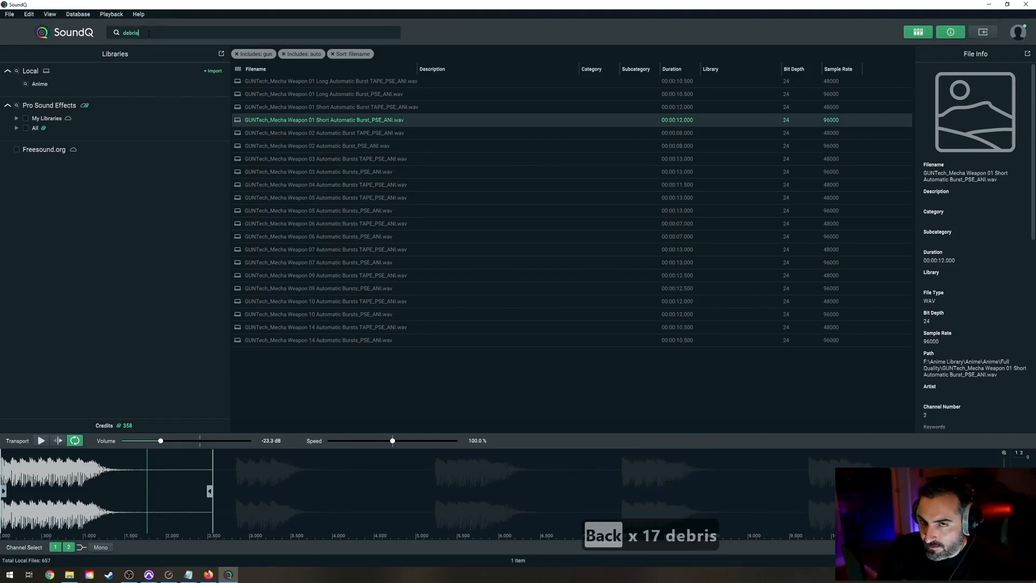
pyautogui.press('Return')
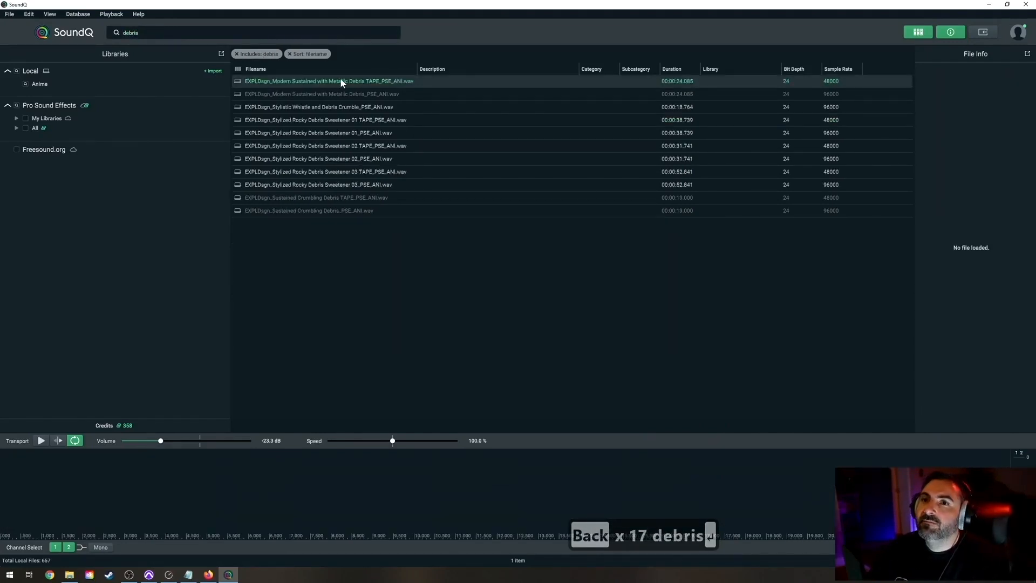
# Audition the Metallic Debris, Whistle and Debris Crumble and Stylized Rocky Debris Sweetener 01 TAPE sounds, raising the speed to 163.4 %.
pyautogui.click(324, 94)
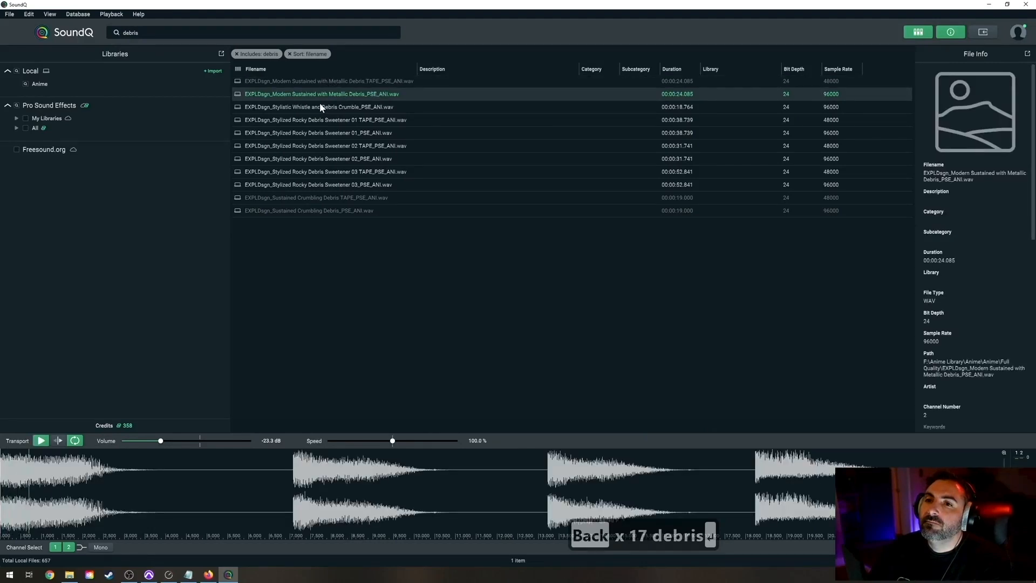
pyautogui.click(320, 104)
pyautogui.click(305, 119)
pyautogui.click(404, 507)
pyautogui.click(708, 473)
pyautogui.moveTo(384, 440); pyautogui.dragTo(445, 440)
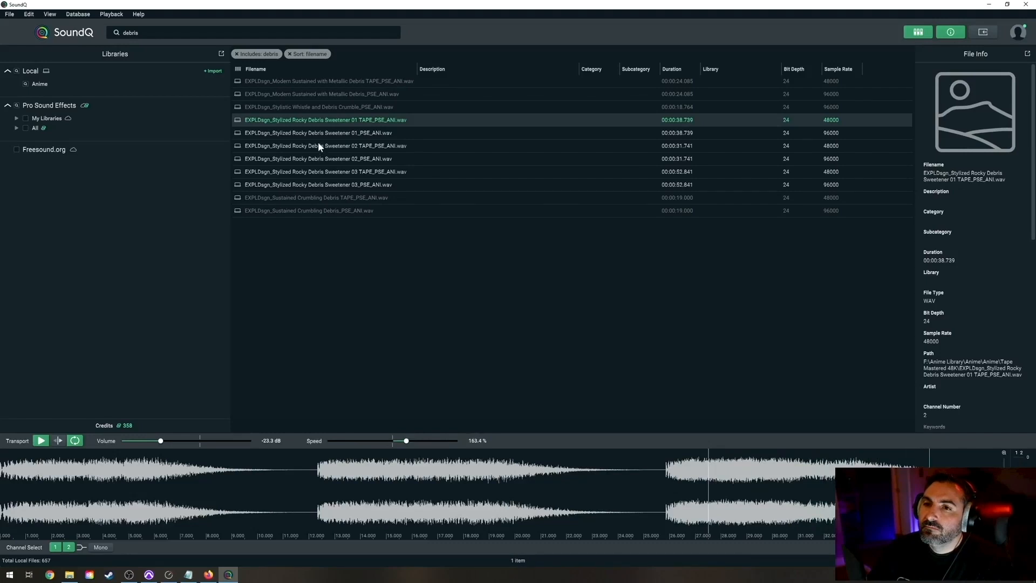
# Audition the remaining Stylized Rocky Debris Sweetener 01, 02 and 03 variations.
pyautogui.press('Down')
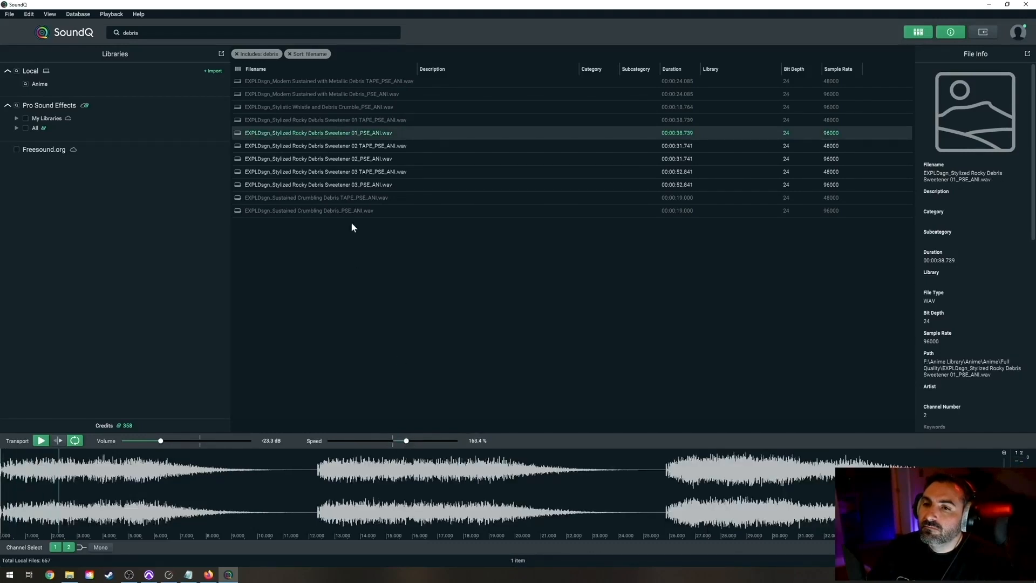
pyautogui.click(319, 157)
pyautogui.click(324, 167)
pyautogui.click(325, 183)
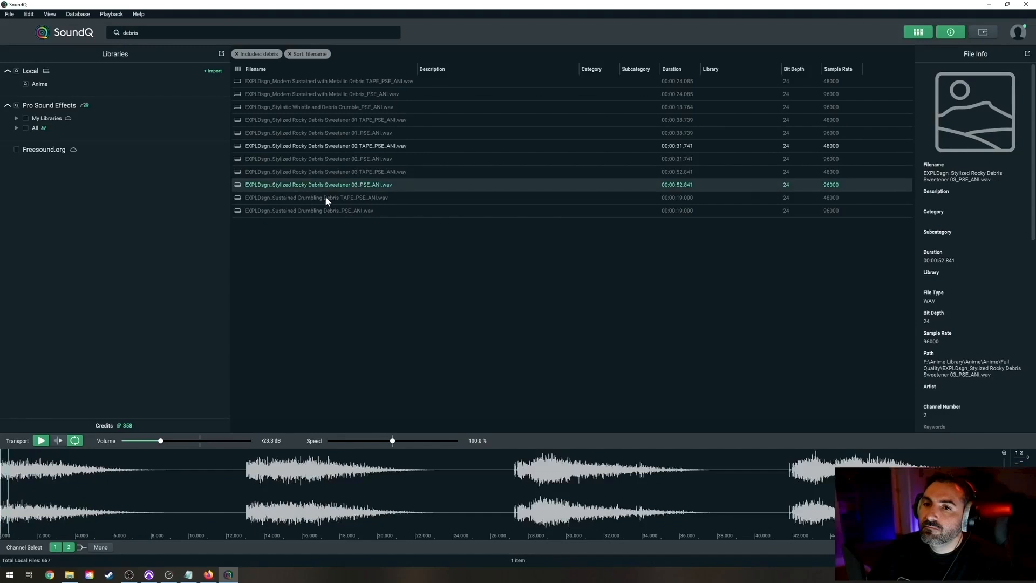
# Audition Sustained Crumbling Debris TAPE at 109.3 % speed and select most of its second burst including the tail.
pyautogui.click(325, 197)
pyautogui.moveTo(392, 440)
pyautogui.mouseDown()
pyautogui.moveTo(407, 441)
pyautogui.moveTo(394, 441)
pyautogui.mouseUp()
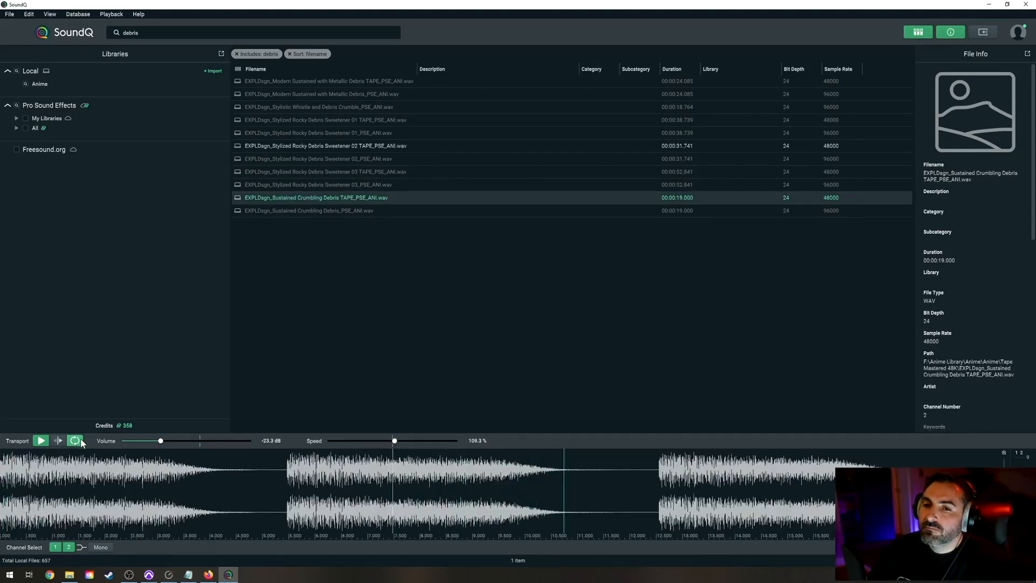
pyautogui.click(354, 475)
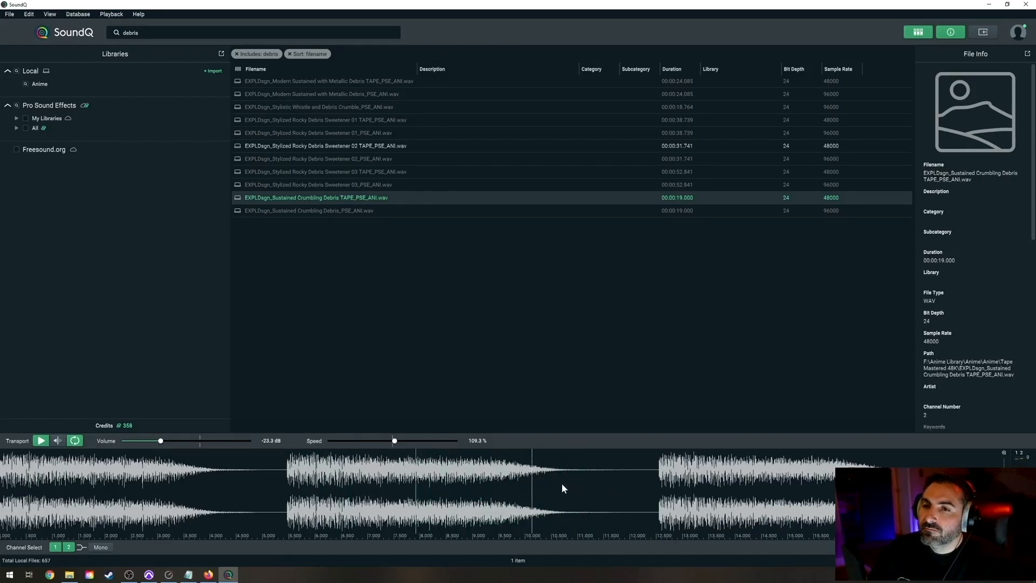
pyautogui.moveTo(582, 475); pyautogui.dragTo(364, 475)
pyautogui.moveTo(627, 475); pyautogui.dragTo(356, 475)
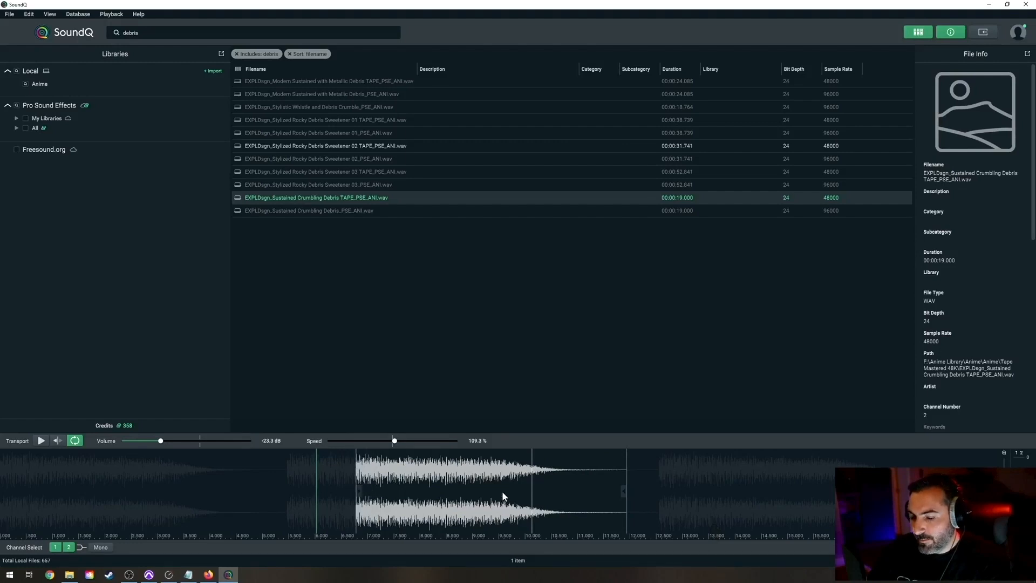
pyautogui.press('s')
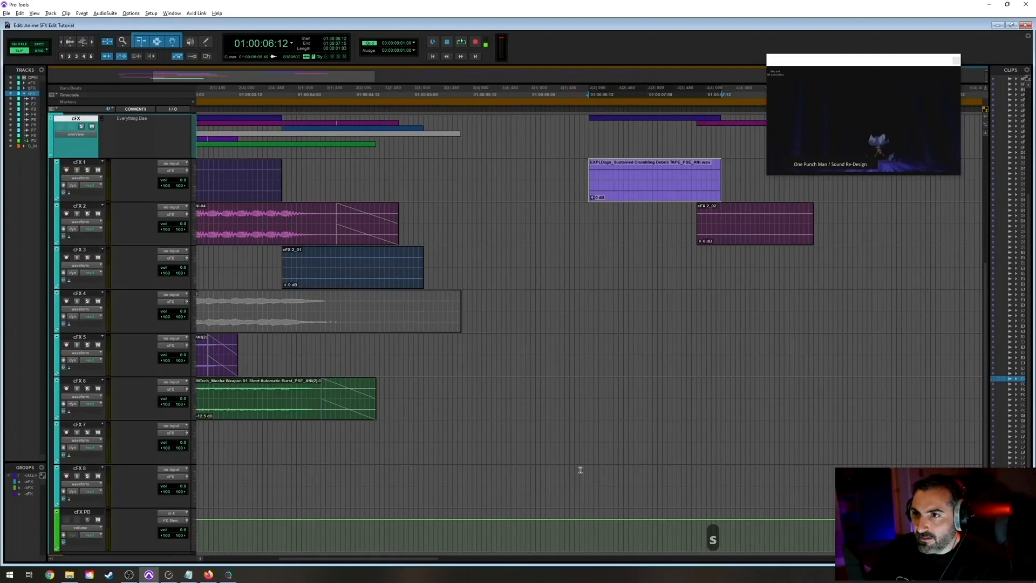
pyautogui.scroll(5, 676, 354)
pyautogui.scroll(-2, 673, 363)
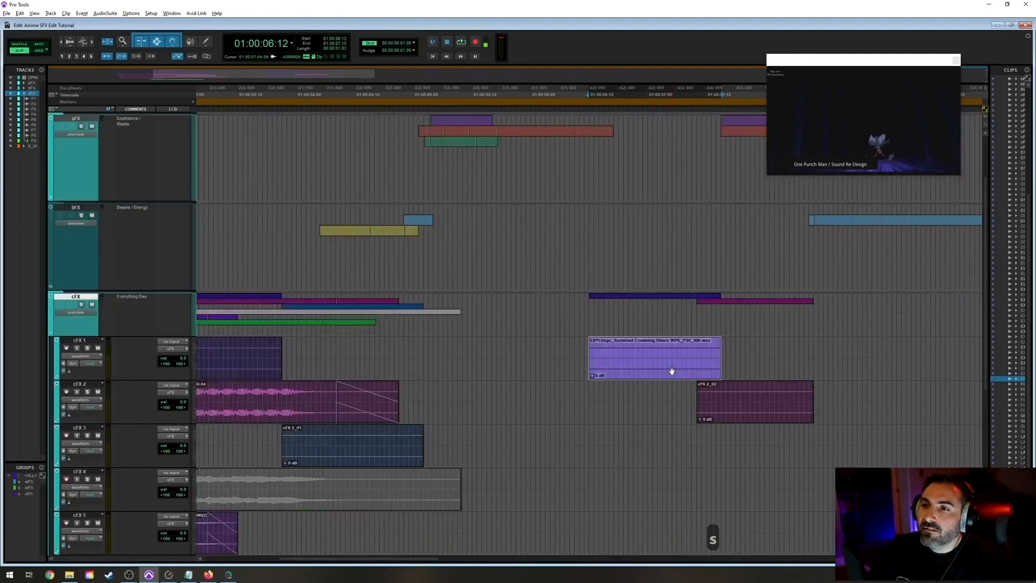
pyautogui.hotkey('ctrl', 'z')
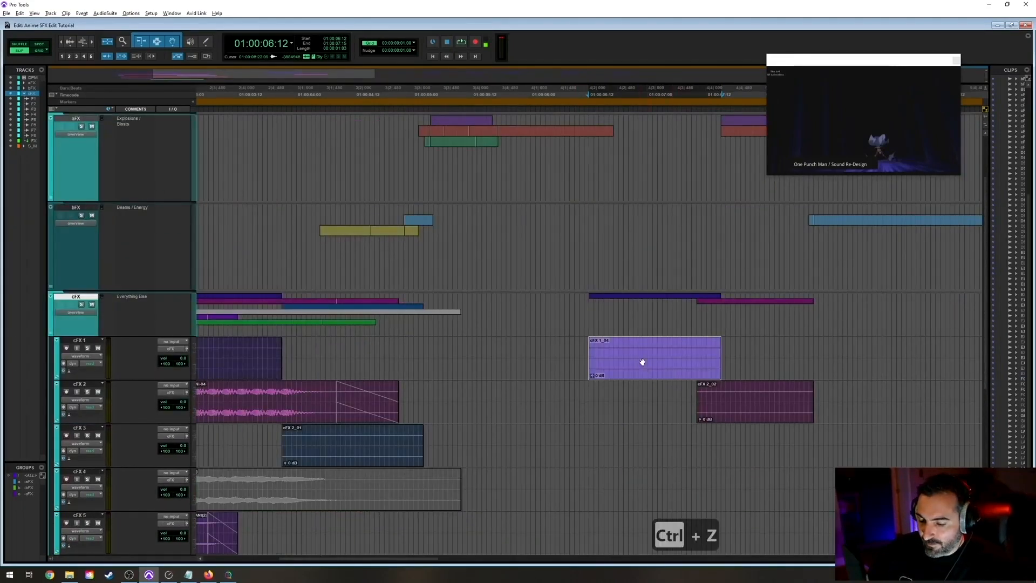
# Insert the selected Sustained Crumbling Debris TAPE section from SoundQ on track cFX 3 at 01:00:06:11.
pyautogui.click(586, 441)
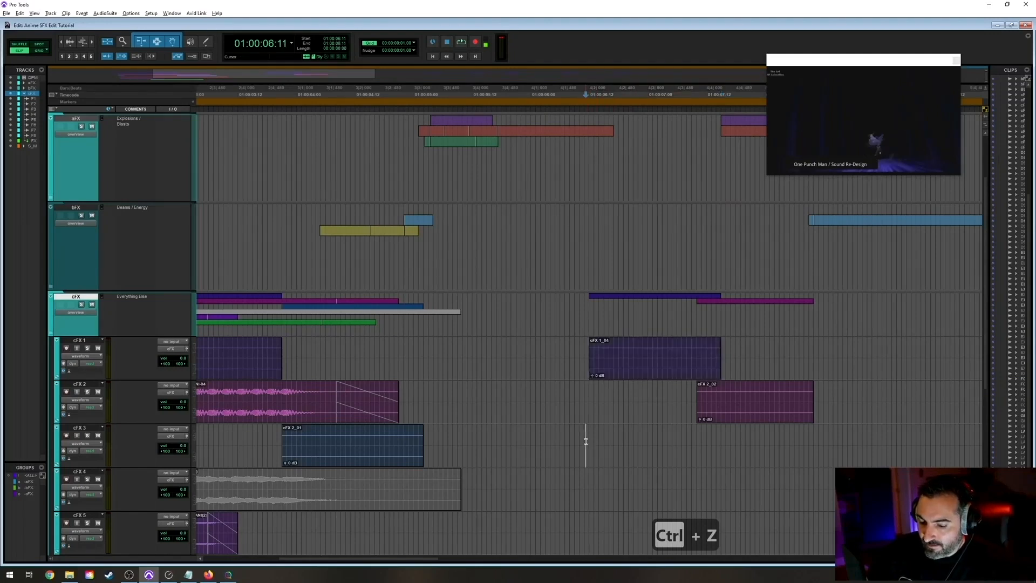
pyautogui.hotkey('alt', 'Tab')
pyautogui.press('s')
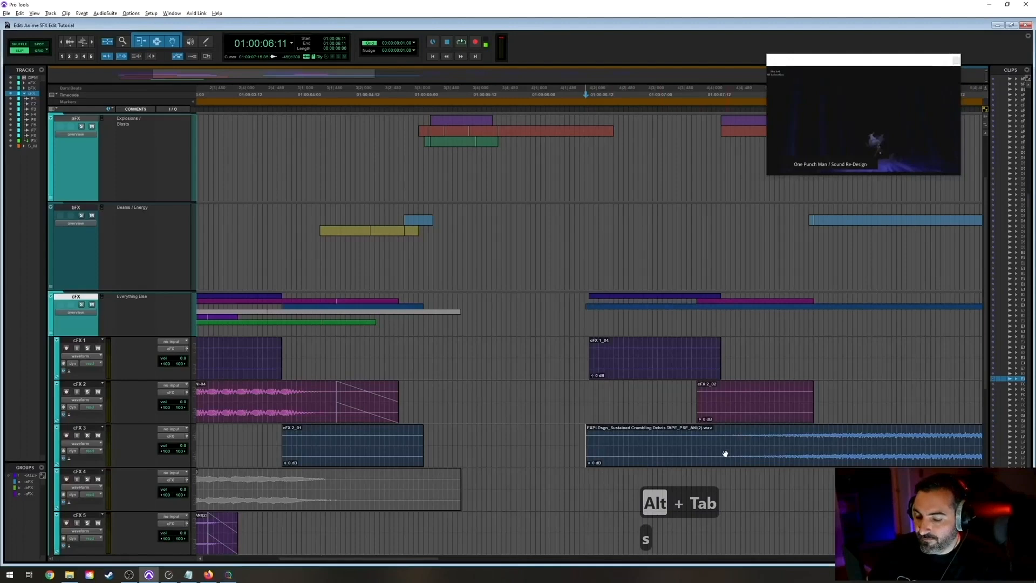
# Trim the Sustained Crumbling Debris clip on cFX 3 to a section about 16 frames long and move it to 01:00:06:16.
pyautogui.press('r')
pyautogui.press('r')
pyautogui.press('r')
pyautogui.press('t')
pyautogui.press('t')
pyautogui.press('t')
pyautogui.press('r')
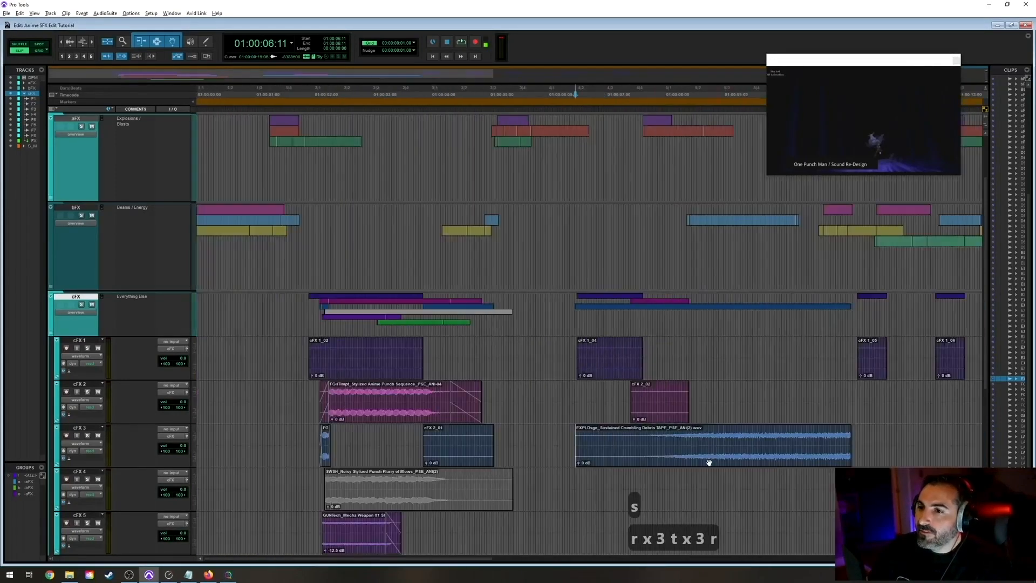
pyautogui.click(708, 462)
pyautogui.moveTo(577, 445); pyautogui.dragTo(623, 467)
pyautogui.press('t')
pyautogui.press('t')
pyautogui.press('t')
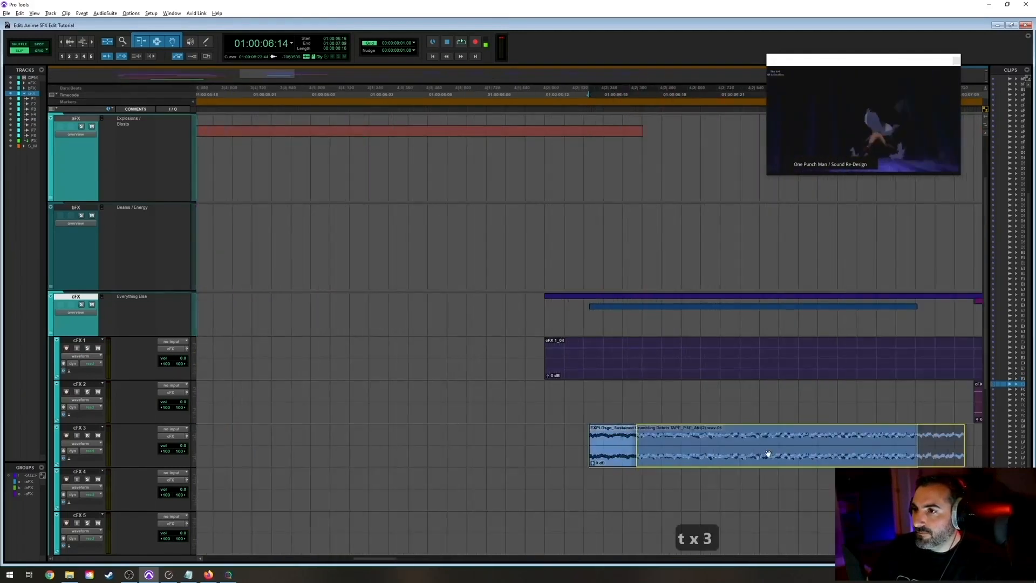
pyautogui.press('r')
pyautogui.press('r')
pyautogui.press('t')
pyautogui.press('t')
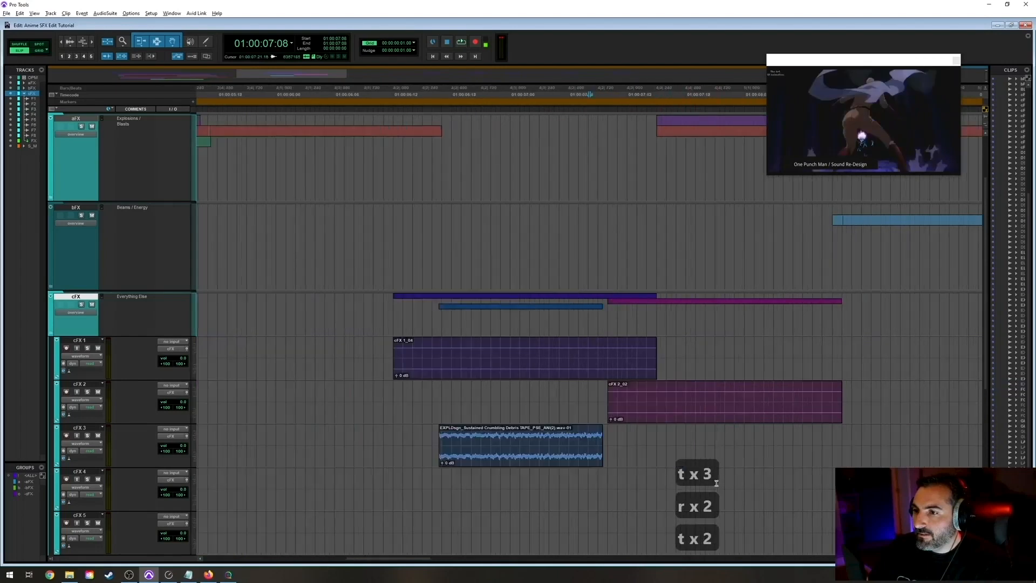
# Step through the video frames to 01:00:07:14 and align the end of the cFX 3 debris clip there.
pyautogui.scroll(-3, 685, 466)
pyautogui.click(610, 301)
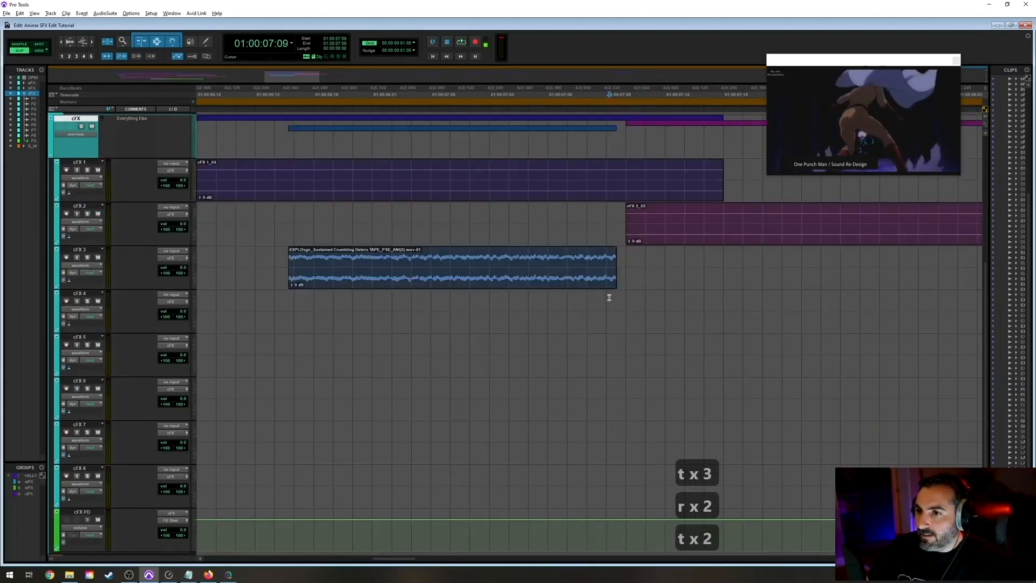
pyautogui.press('.')
pyautogui.press('.')
pyautogui.press('.')
pyautogui.press('.')
pyautogui.press('.')
pyautogui.press('.')
pyautogui.press('.')
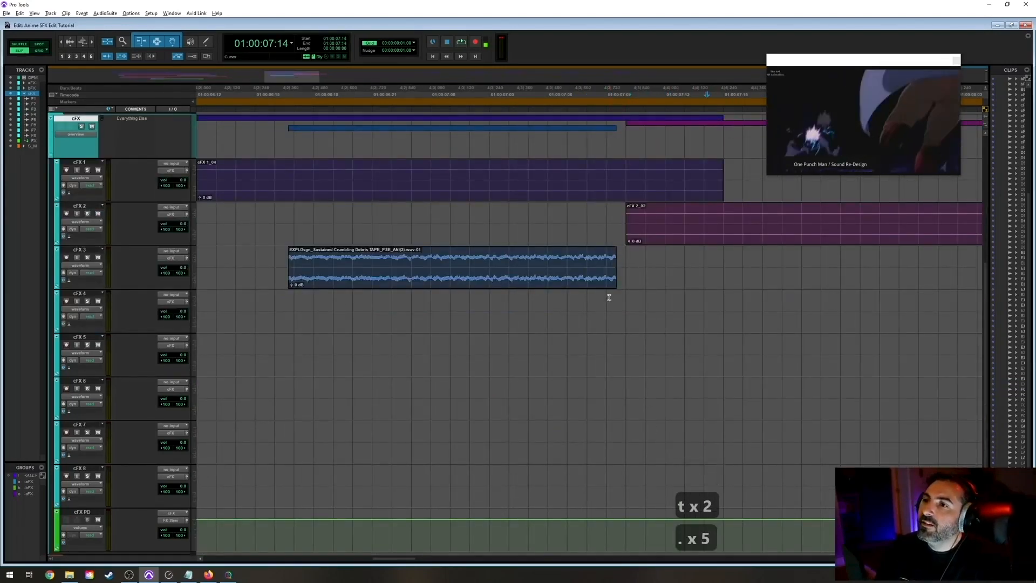
pyautogui.press(',')
pyautogui.press(',')
pyautogui.press(',')
pyautogui.press(',')
pyautogui.press('.')
pyautogui.press('.')
pyautogui.press('.')
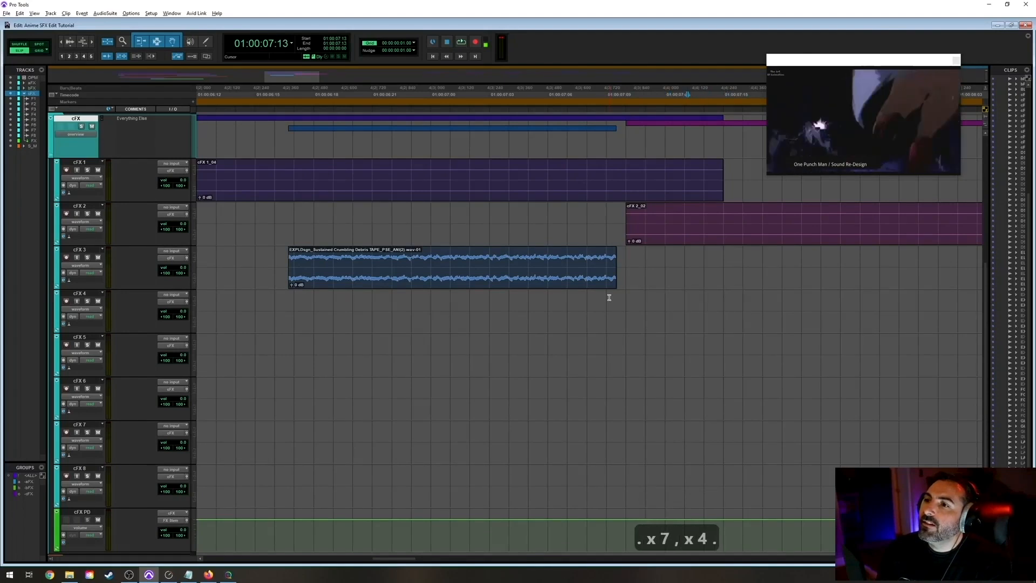
pyautogui.press(',')
pyautogui.press('.')
pyautogui.press(',')
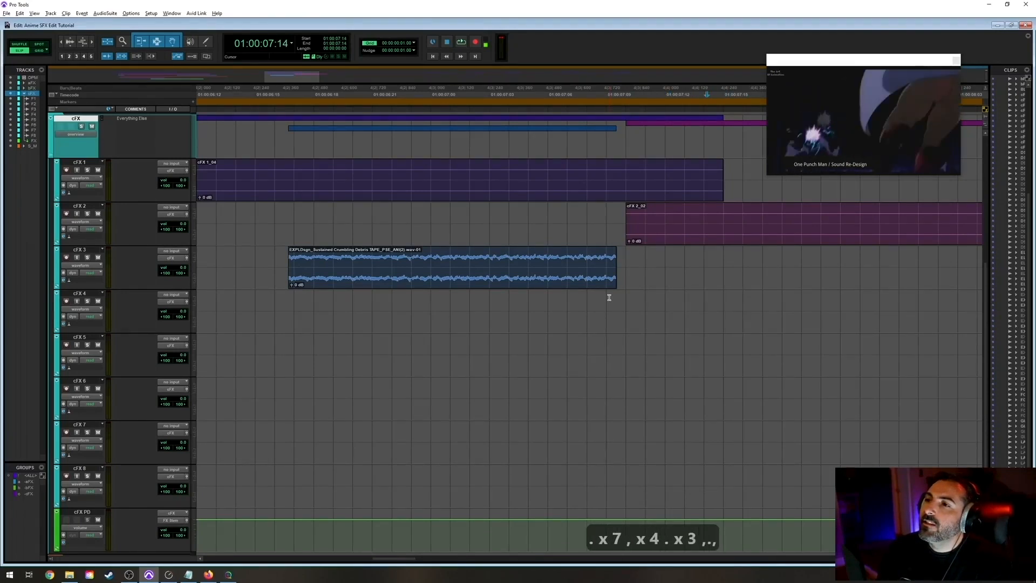
pyautogui.keyDown('ctrl'); pyautogui.keyDown('super'); pyautogui.click(574, 286); pyautogui.keyUp('super'); pyautogui.keyUp('ctrl')
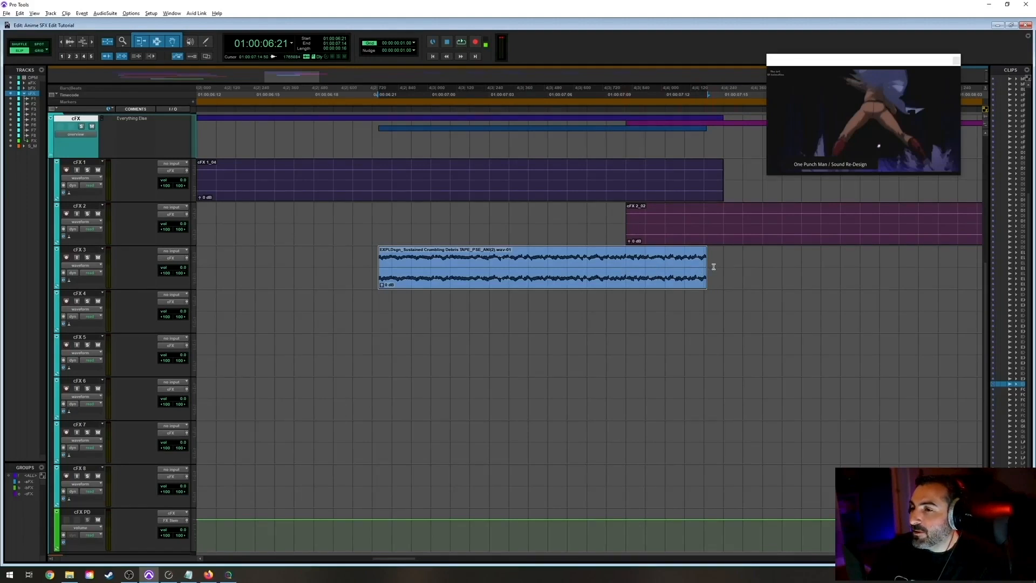
# Extend the start of the cFX 3 debris clip back to the beginning of cFX 1_04 at 01:00:06:12.
pyautogui.moveTo(383, 265); pyautogui.dragTo(198, 264)
pyautogui.press('r')
pyautogui.press('r')
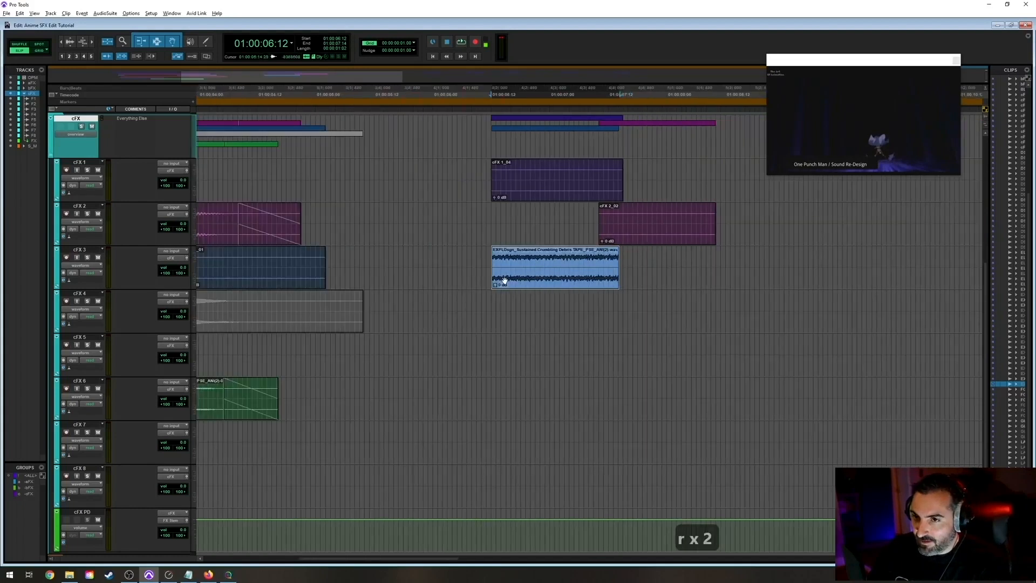
# Create a fade-in on the cFX 3 debris clip, running from its start to about 01:00:06:22.
pyautogui.moveTo(495, 268); pyautogui.dragTo(544, 269)
pyautogui.hotkey('ctrl', 'e')
pyautogui.hotkey('ctrl', 'f')
pyautogui.press('Right')
pyautogui.press('Right')
pyautogui.press('Return')
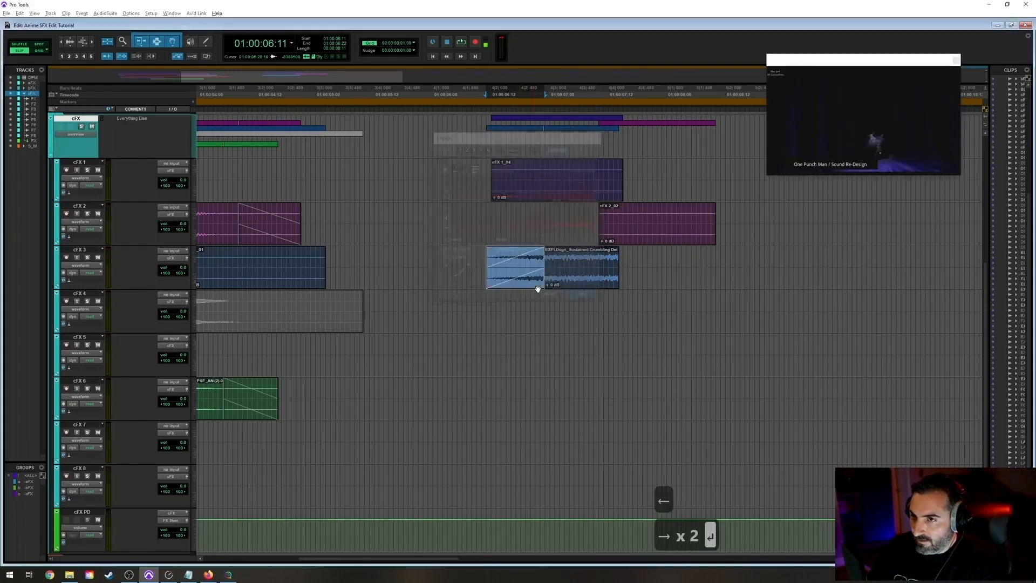
# Play back the debris clip, add a very short fade-out from 01:00:07:13 at its end and save the session.
pyautogui.press('space')
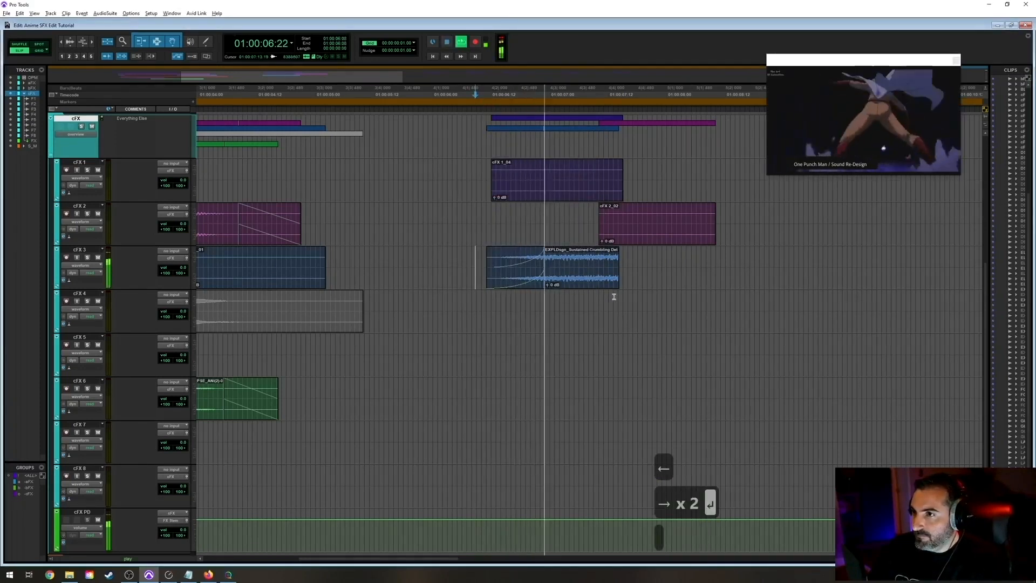
pyautogui.press('space')
pyautogui.moveTo(617, 249); pyautogui.dragTo(613, 249)
pyautogui.hotkey('ctrl', 's')
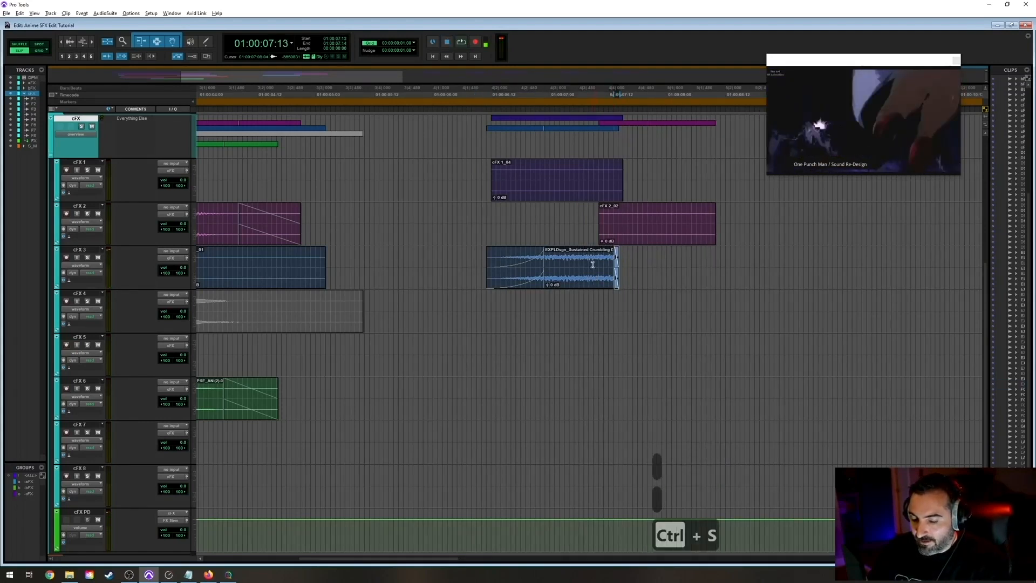
# Play the debris clip in context and lengthen its fade-in to about 01:00:07:04, checking it by playback.
pyautogui.click(490, 210)
pyautogui.press('space')
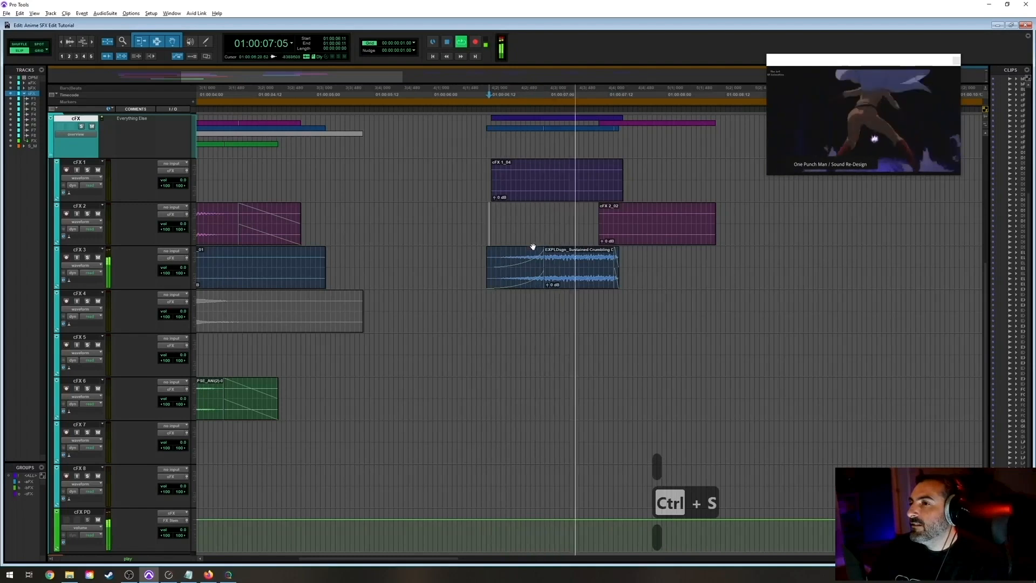
pyautogui.press('space')
pyautogui.moveTo(538, 255); pyautogui.dragTo(571, 253)
pyautogui.press('space')
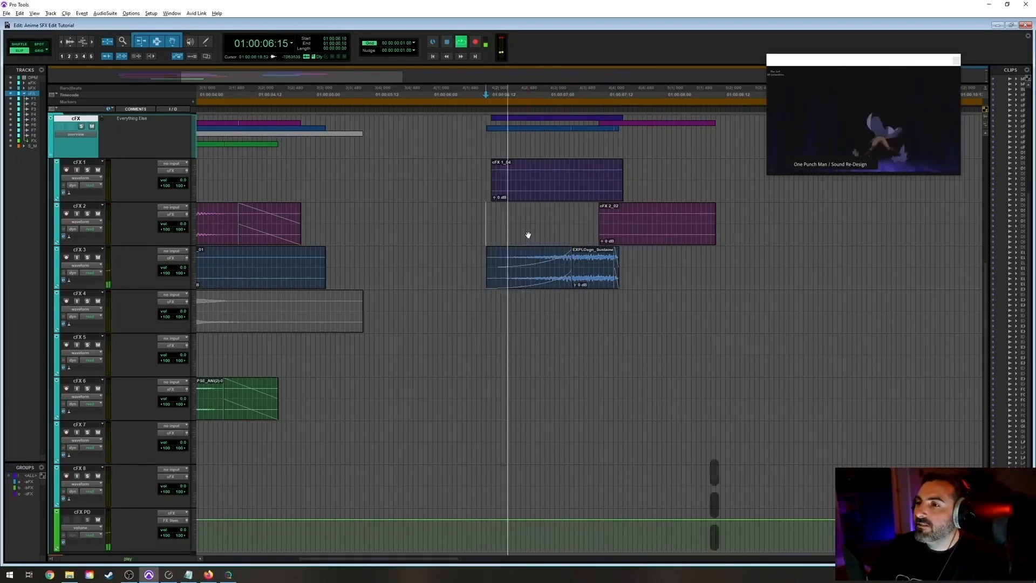
pyautogui.press('space')
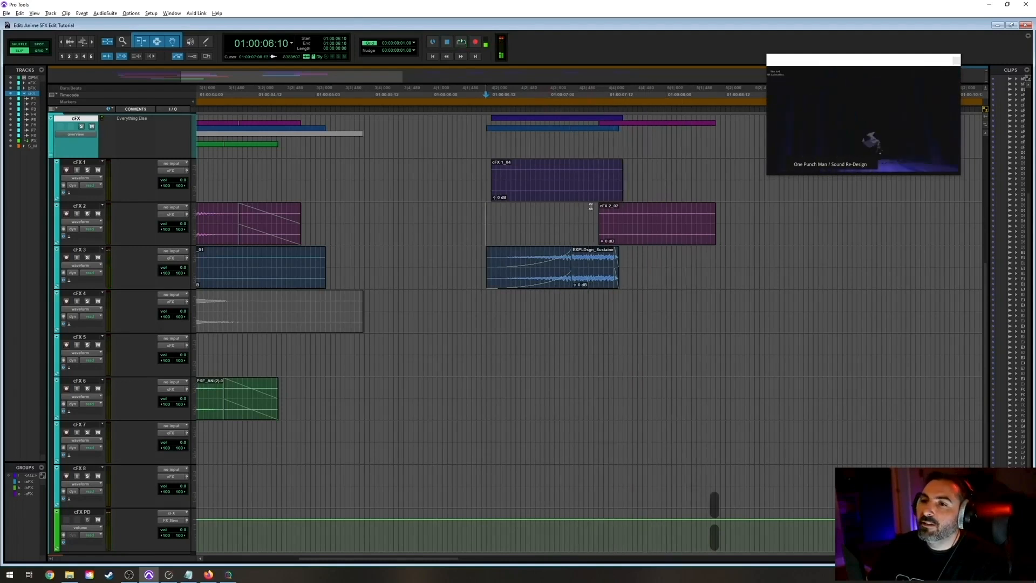
# Save the session and play the scene again from 01:00:06:10.
pyautogui.click(483, 219)
pyautogui.hotkey('ctrl', 's')
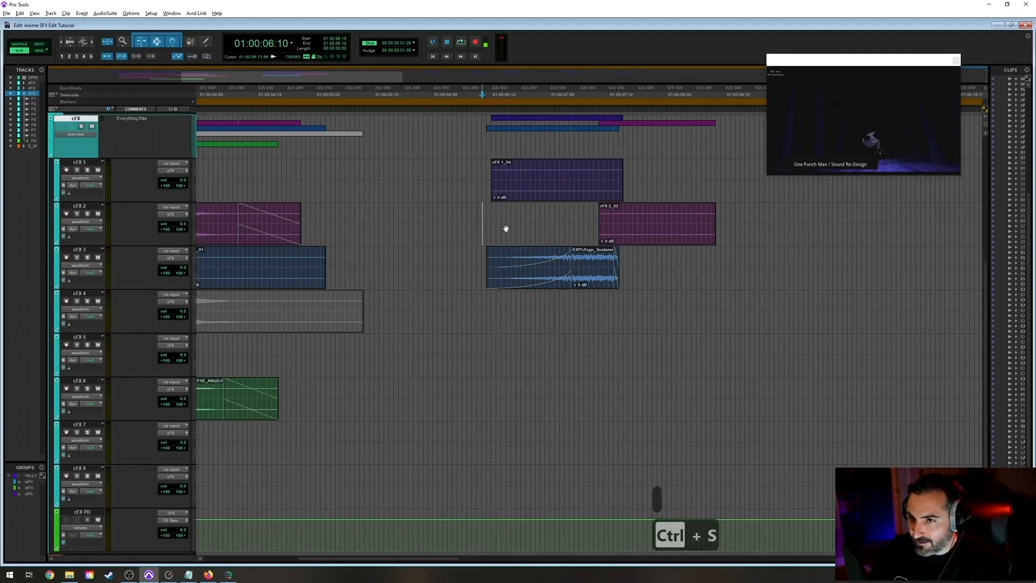
pyautogui.press('space')
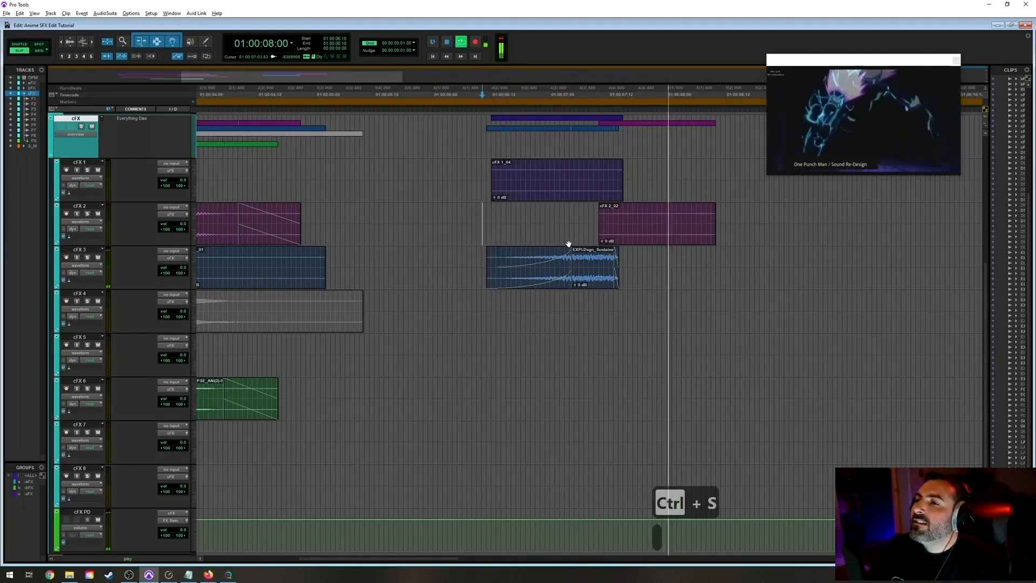
pyautogui.press('space')
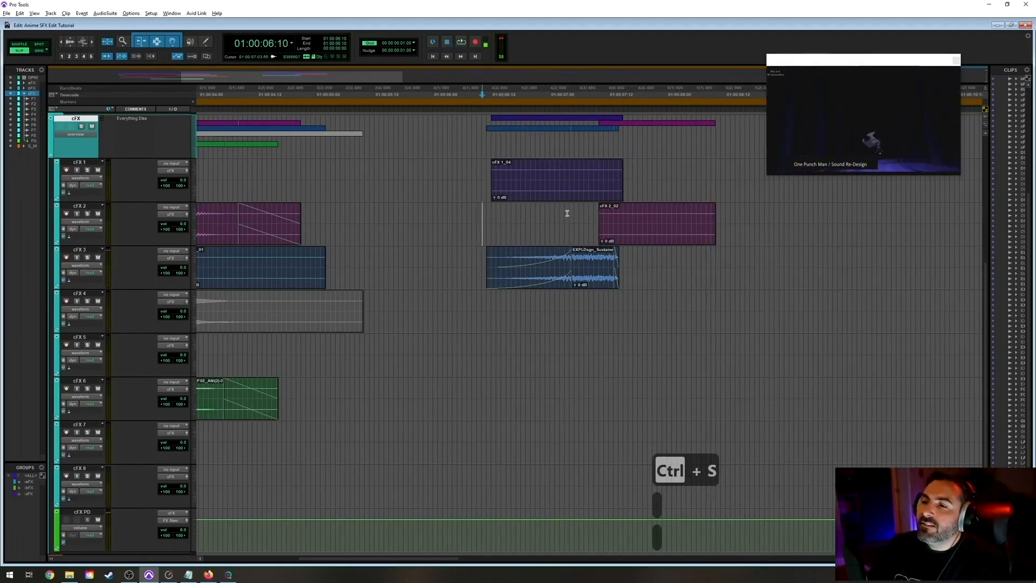
# Switch to SoundQ, clear the "debris" search and sort the whole library by duration, longest first.
pyautogui.hotkey('alt', 'Tab')
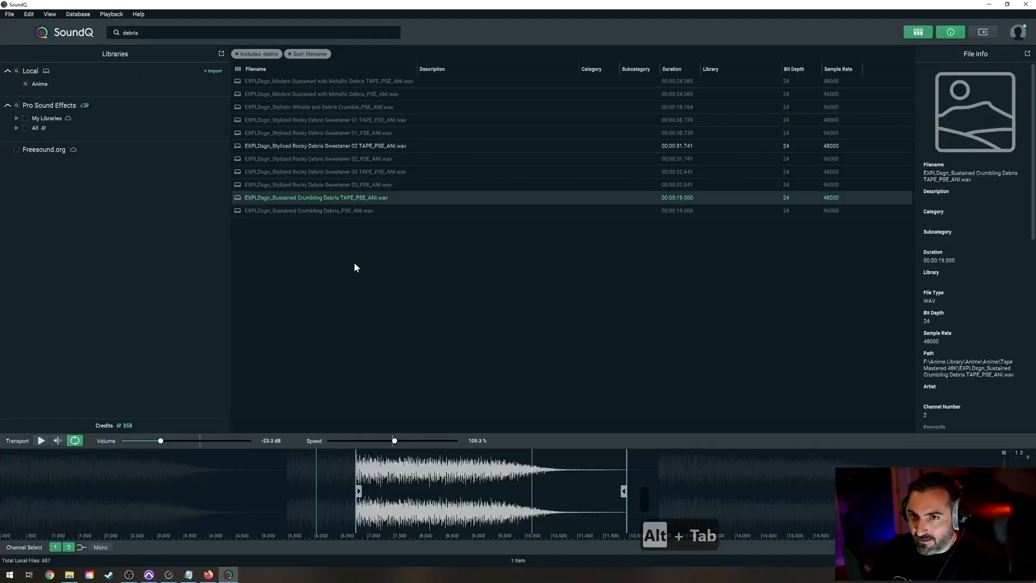
pyautogui.press('BackSpace')
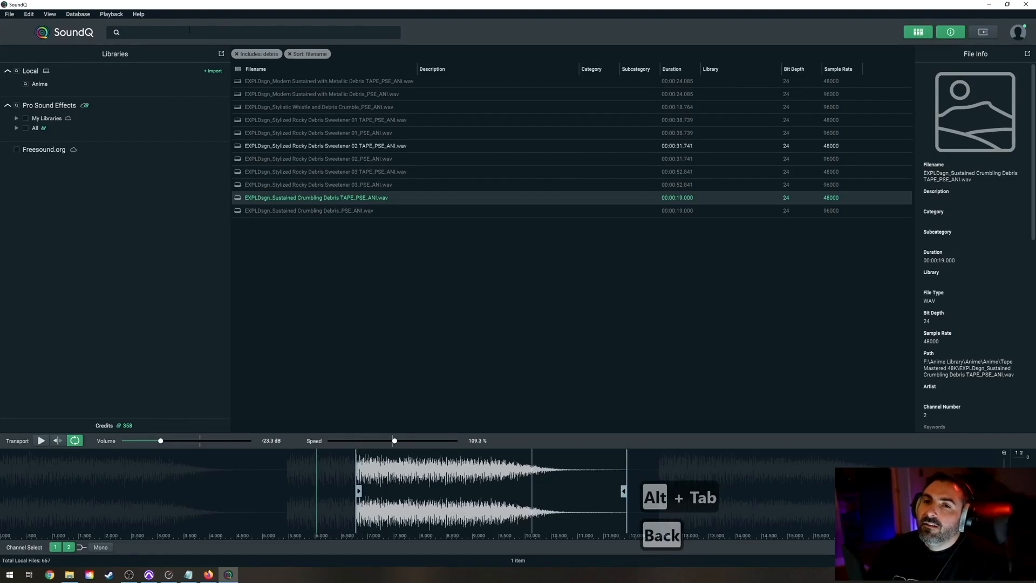
pyautogui.press('Return')
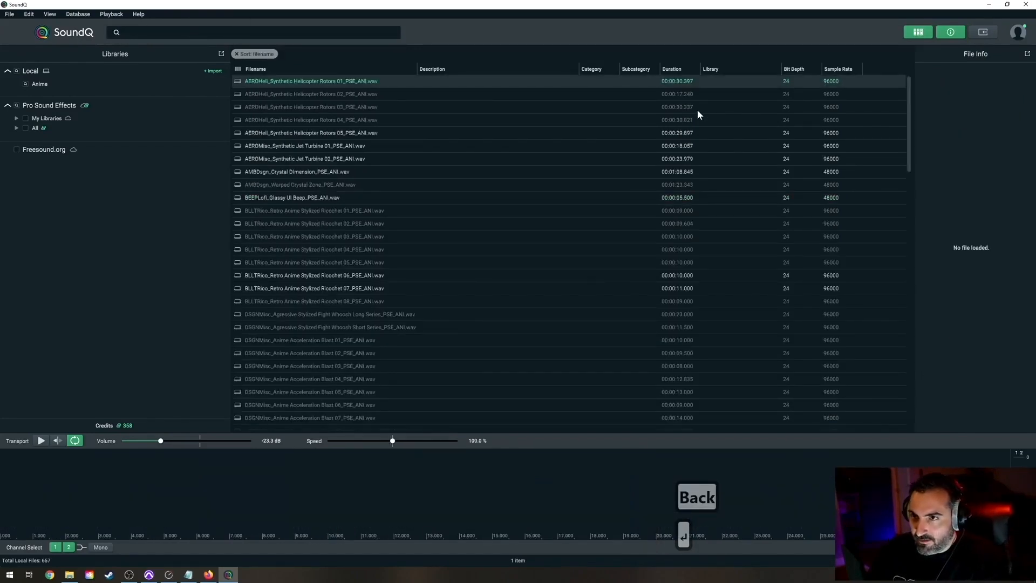
pyautogui.click(675, 70)
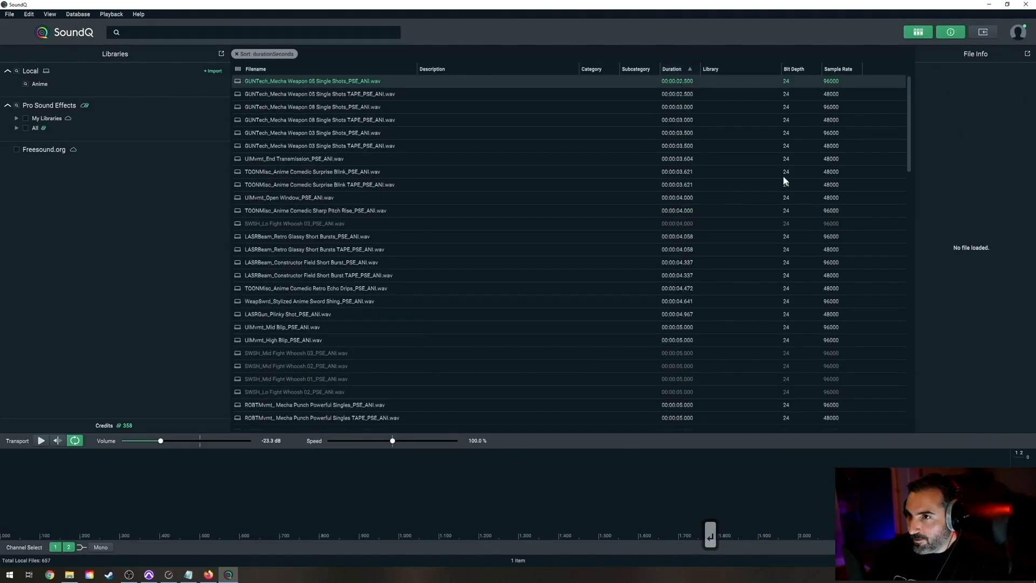
pyautogui.click(686, 72)
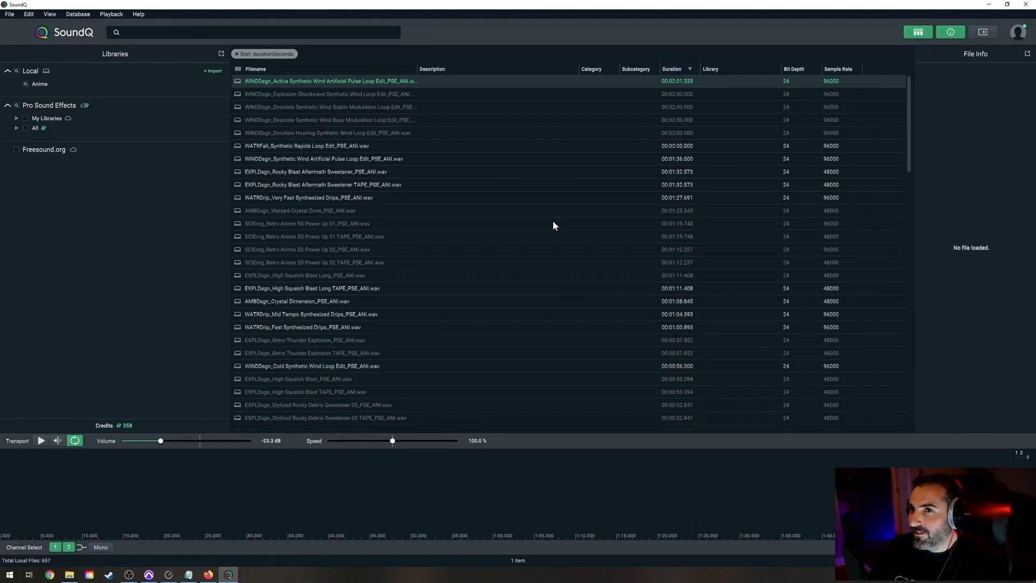
# Audition the synthetic wind loops and the synthetic rapids loop among the library's longest sounds.
pyautogui.click(319, 94)
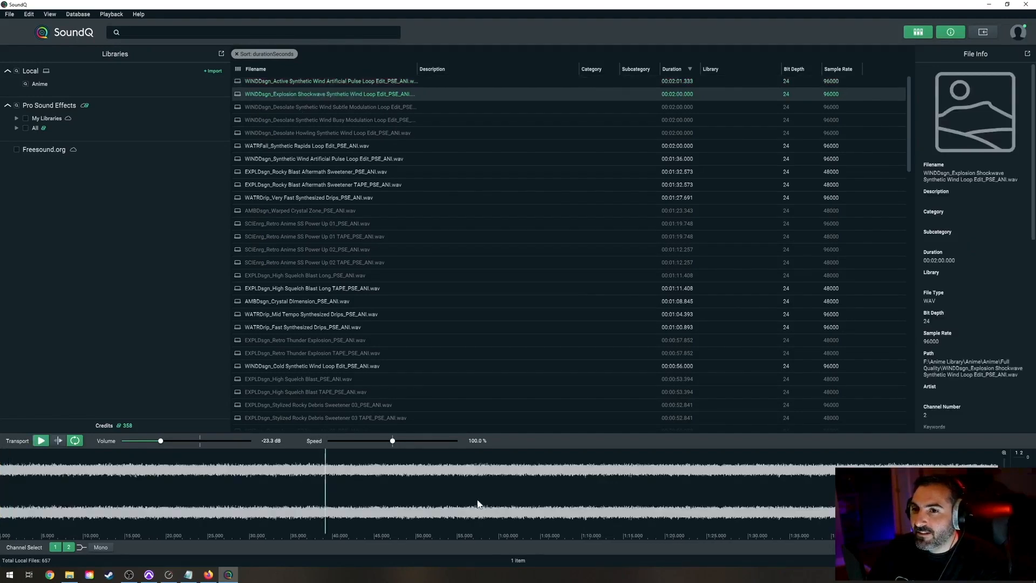
pyautogui.click(337, 107)
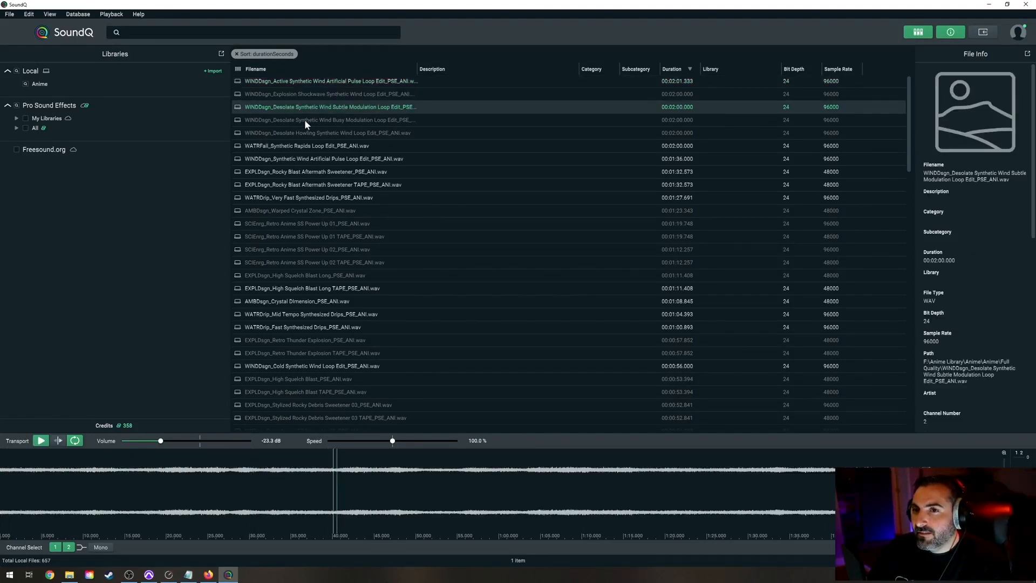
pyautogui.click(304, 120)
pyautogui.click(330, 133)
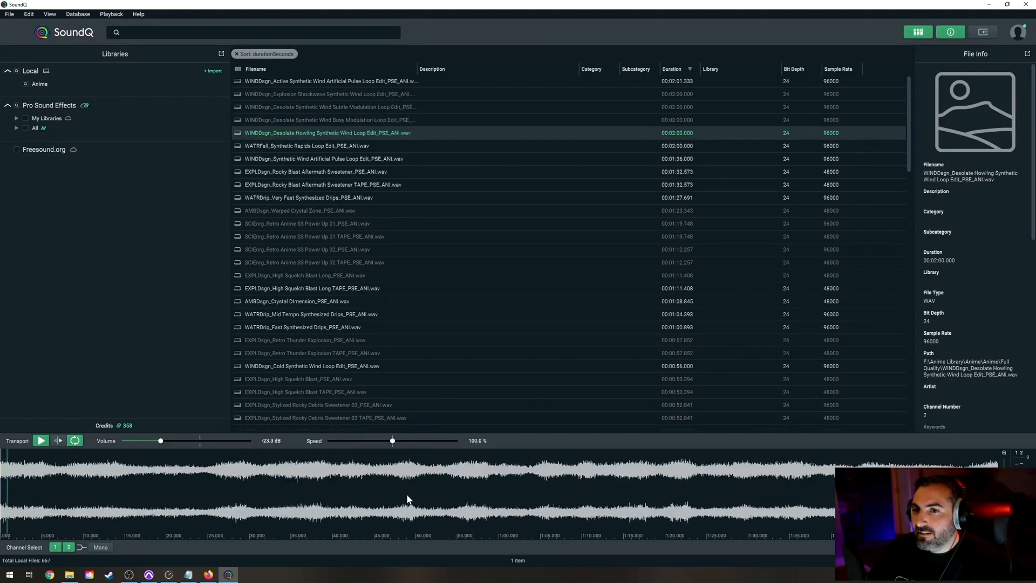
pyautogui.click(305, 147)
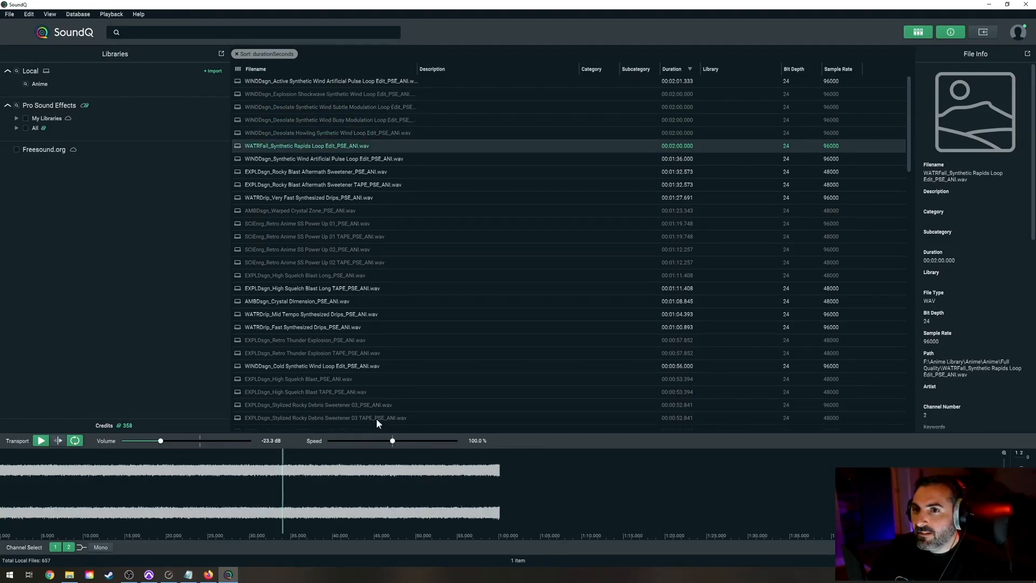
pyautogui.click(313, 163)
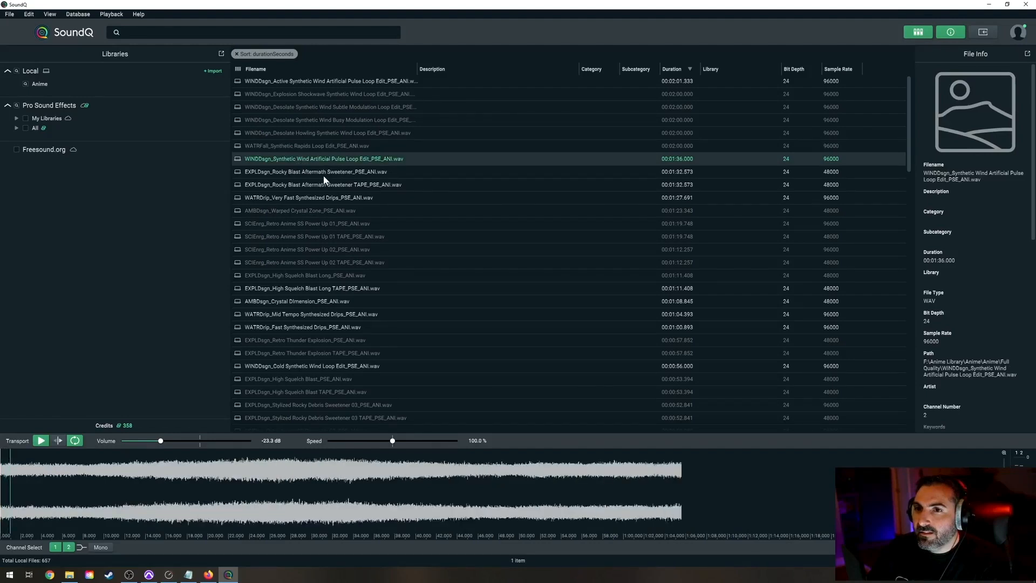
# Audition the Rocky Blast Aftermath sweeteners, Very Fast Synthesized Drips, Warped Crystal Zone and Retro Anime SS Power Up 01 and 02 sounds.
pyautogui.click(315, 172)
pyautogui.click(318, 185)
pyautogui.click(319, 197)
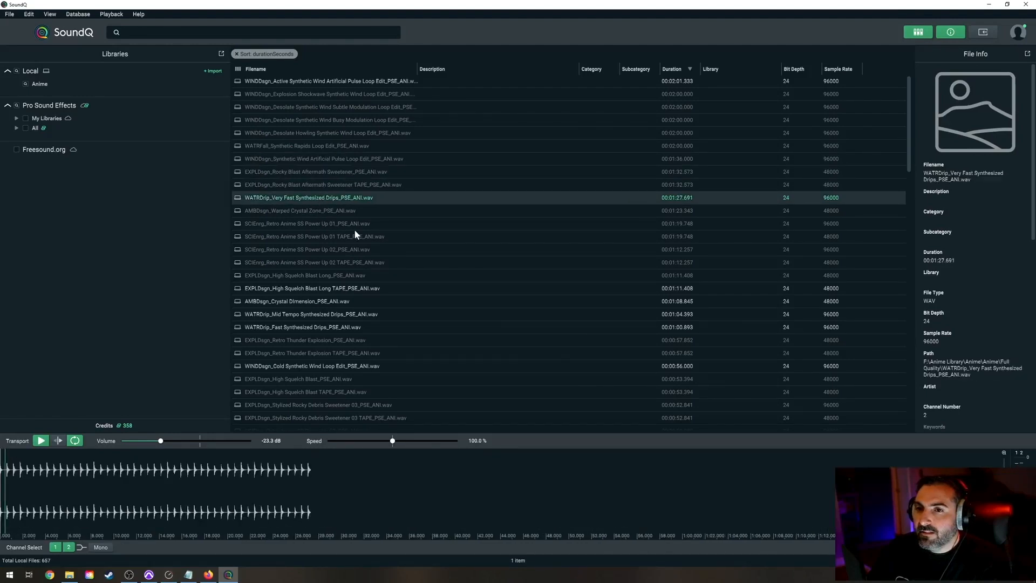
pyautogui.click(319, 211)
pyautogui.click(312, 224)
pyautogui.click(310, 236)
pyautogui.click(319, 249)
pyautogui.click(319, 262)
# Audition the High Squelch Blast Long, Crystal Dimension, Fast Synthesized Drips, Retro Thunder Explosion, Cold Synthetic Wind and High Squelch Blast sounds.
pyautogui.click(312, 276)
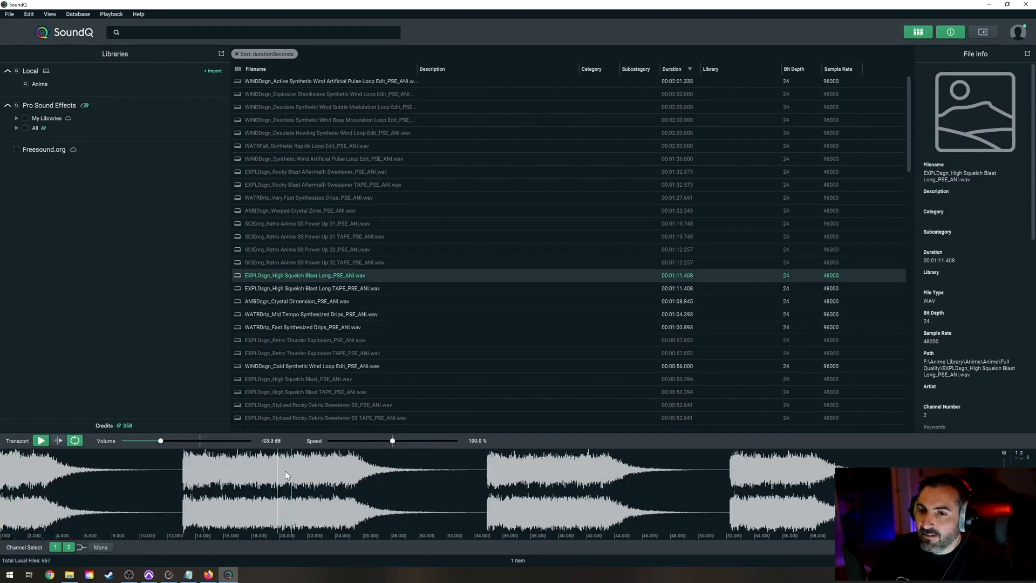
pyautogui.click(280, 290)
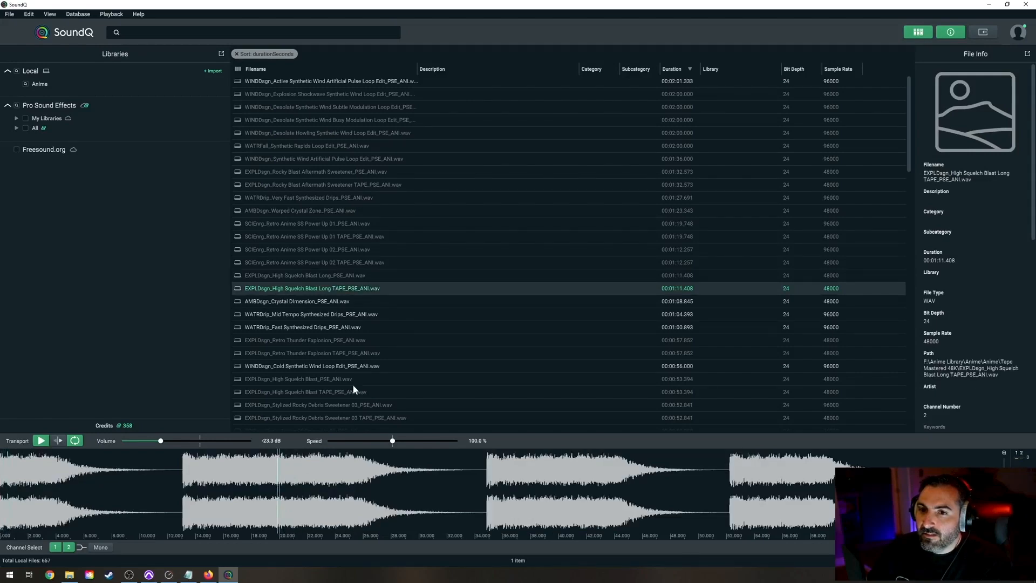
pyautogui.click(318, 302)
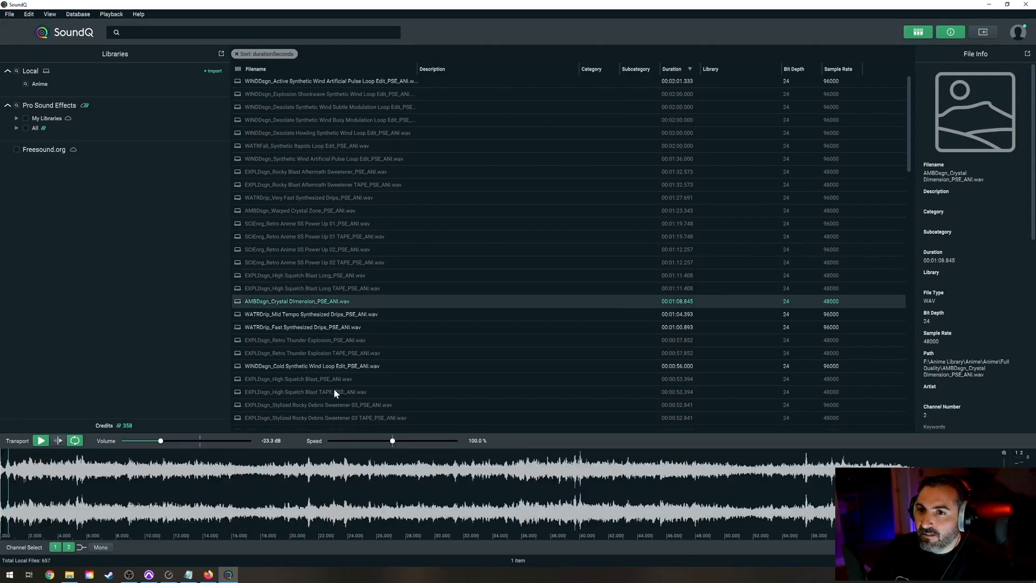
pyautogui.click(308, 328)
pyautogui.click(303, 341)
pyautogui.click(313, 354)
pyautogui.click(312, 366)
pyautogui.click(315, 384)
# Audition High Squelch Blast TAPE and both versions of Stylized Rocky Debris Sweetener 03 and Retro Anime SS Power Up 03.
pyautogui.scroll(-3, 394, 364)
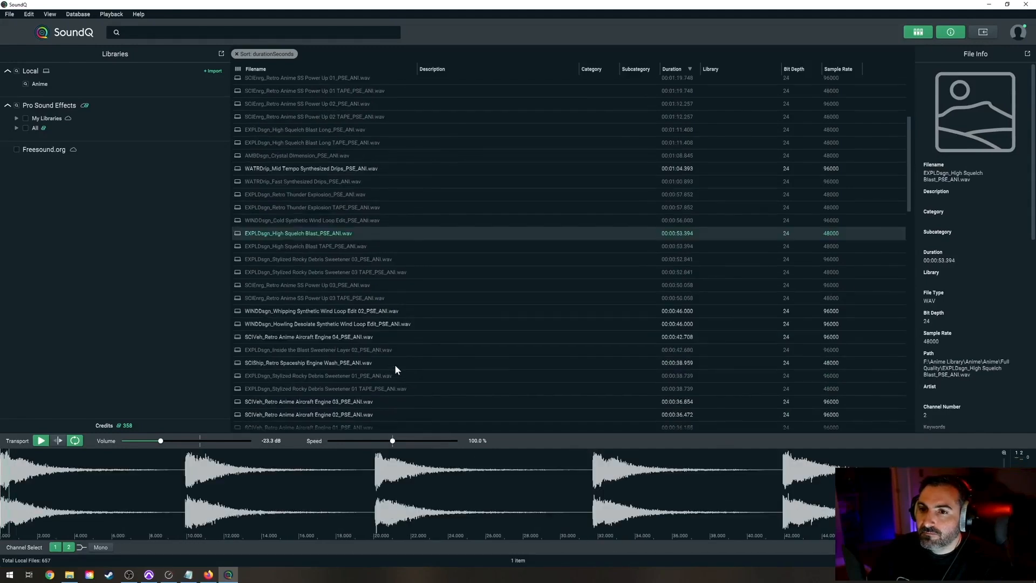
pyautogui.press('Up')
pyautogui.click(297, 234)
pyautogui.click(306, 249)
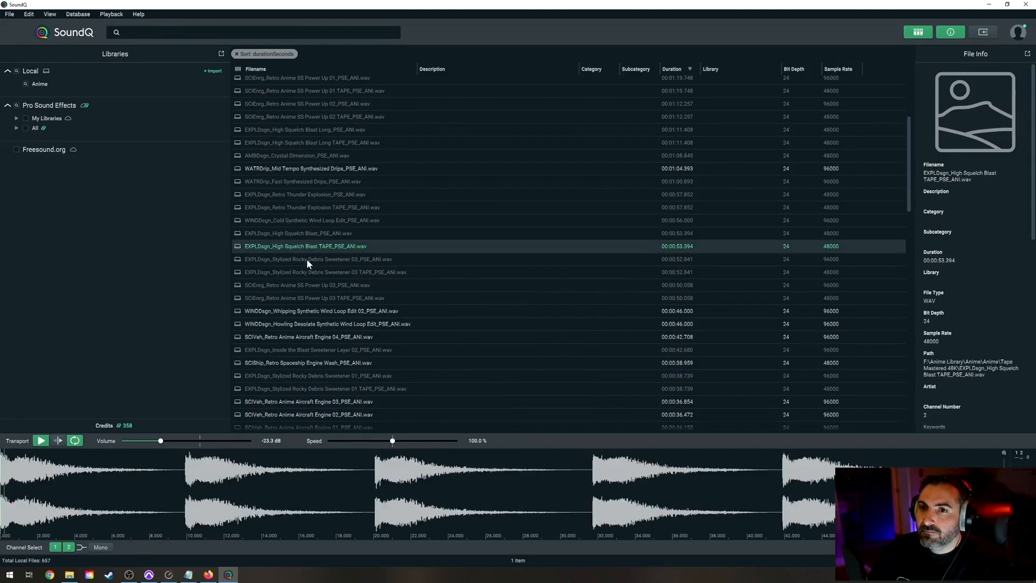
pyautogui.click(308, 261)
pyautogui.click(309, 274)
pyautogui.click(314, 286)
pyautogui.click(309, 298)
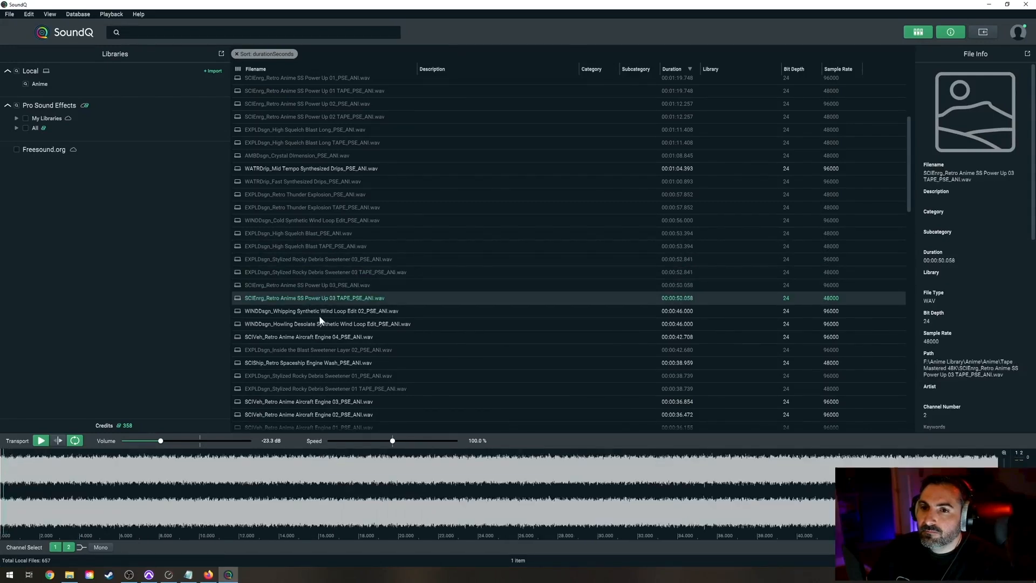
# Audition Inside the Blast Sweetener Layer 02, Retro Anime Aircraft Engine 03 and both Stylized Rocky Debris Sweetener 01 versions, and stop playback.
pyautogui.click(305, 348)
pyautogui.click(314, 376)
pyautogui.click(313, 389)
pyautogui.scroll(-7, 312, 397)
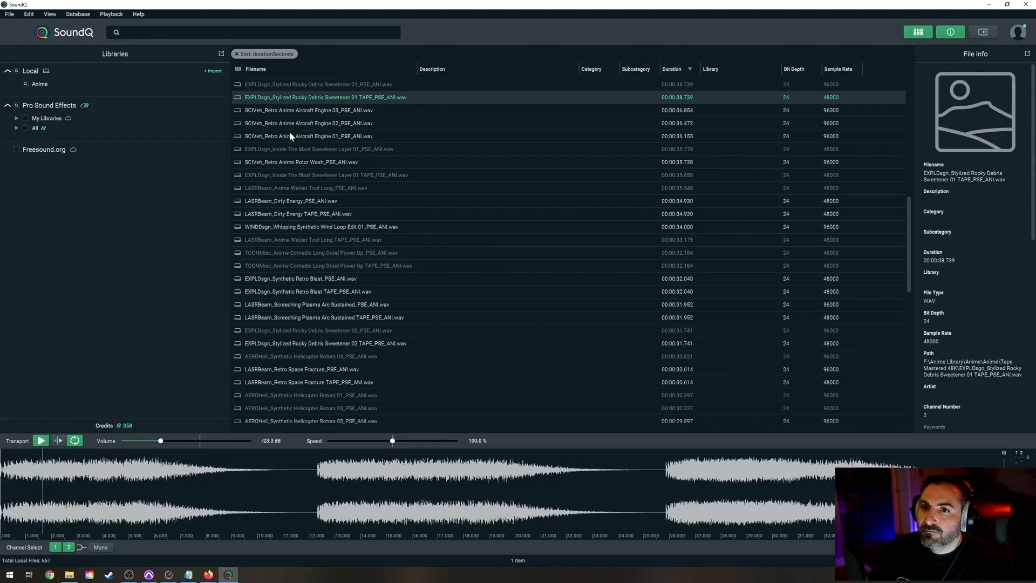
pyautogui.click(404, 483)
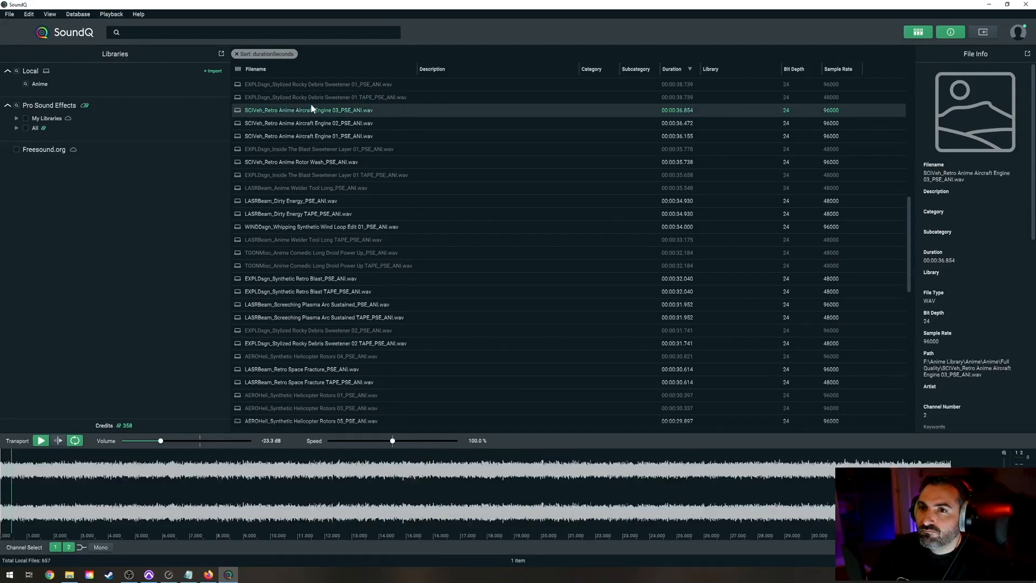
pyautogui.scroll(2, 316, 154)
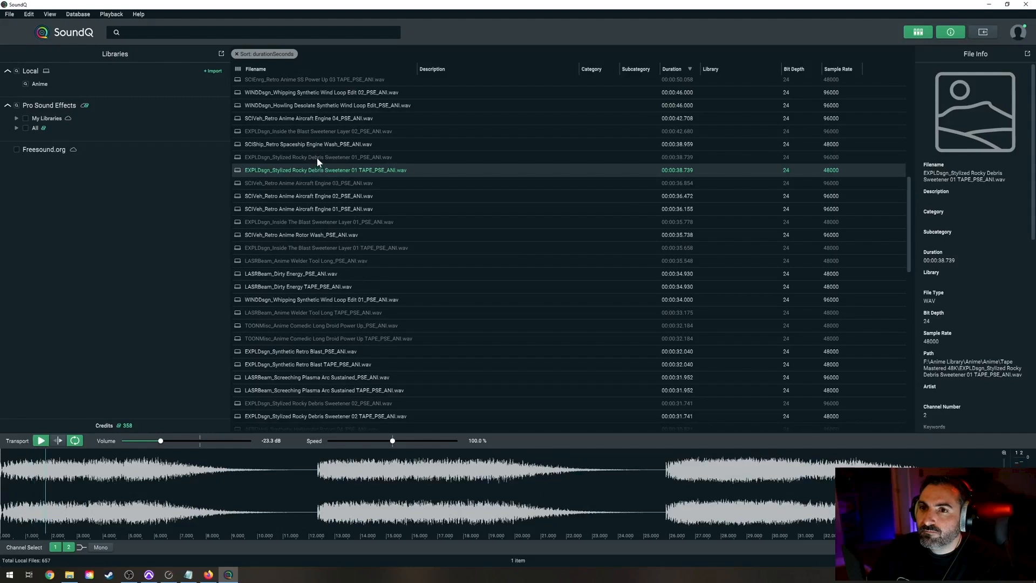
pyautogui.click(316, 157)
pyautogui.click(390, 480)
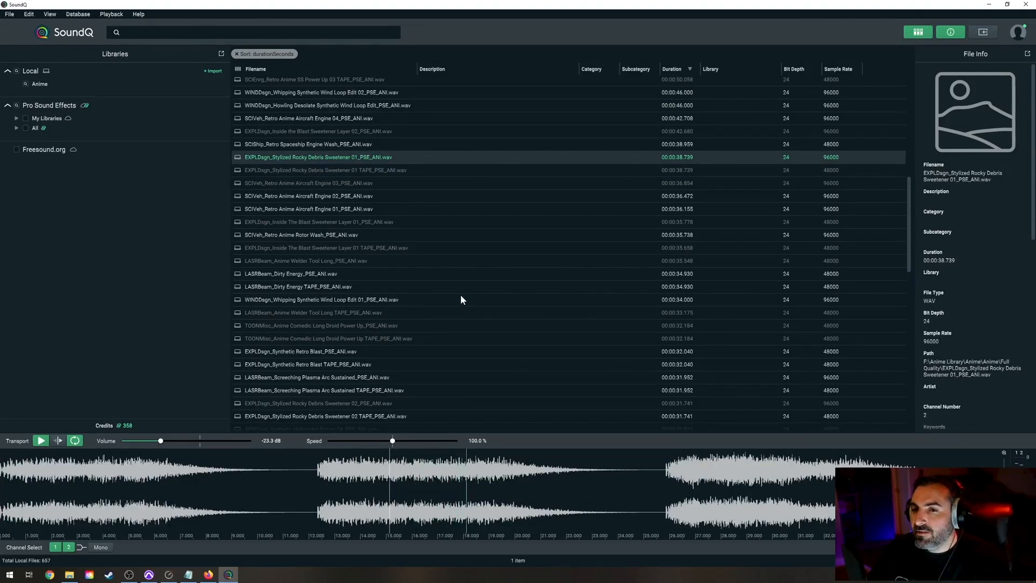
pyautogui.press('space')
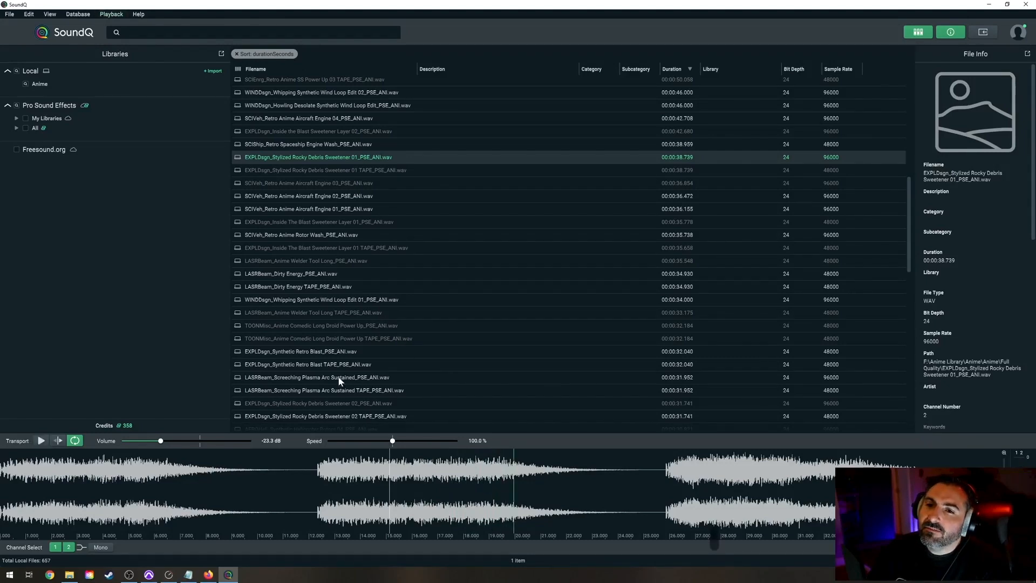
# Play the Explosion Shockwave Synthetic Wind Loop, raise its speed to 142.9 % and select its section from about 0:32 to 1:07.
pyautogui.scroll(10, 354, 379)
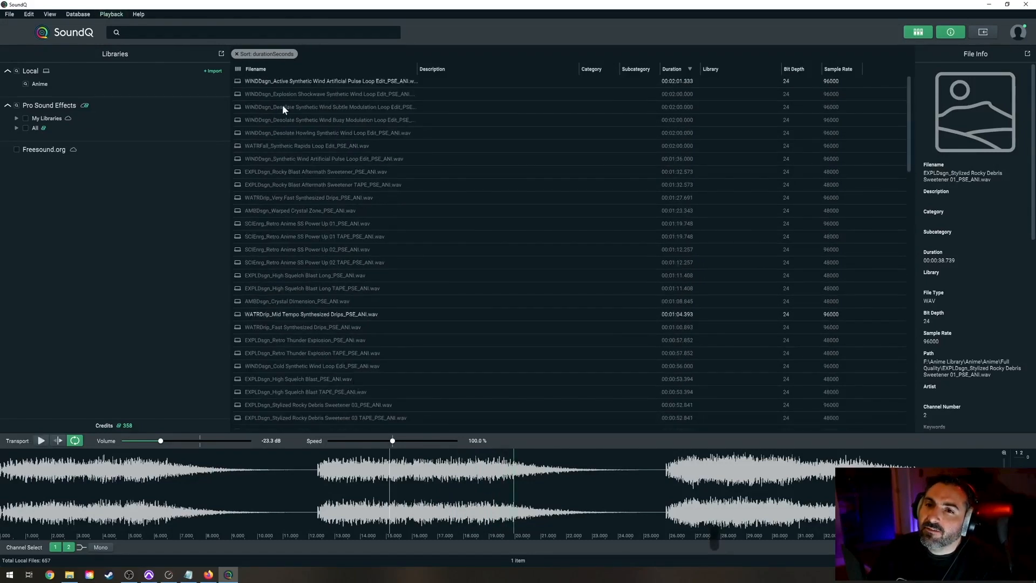
pyautogui.click(319, 94)
pyautogui.click(376, 502)
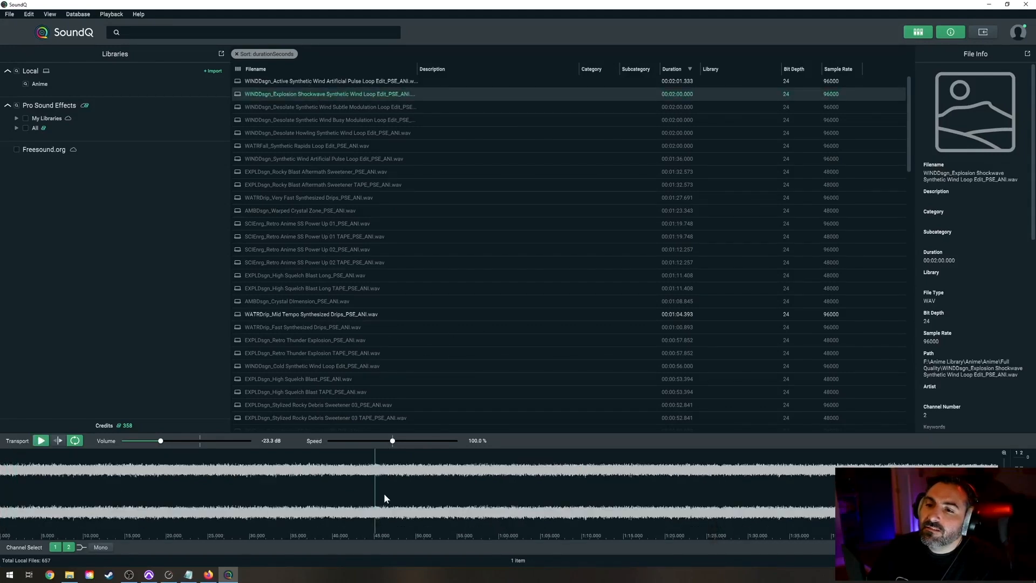
pyautogui.moveTo(392, 441); pyautogui.dragTo(402, 441)
pyautogui.press('space')
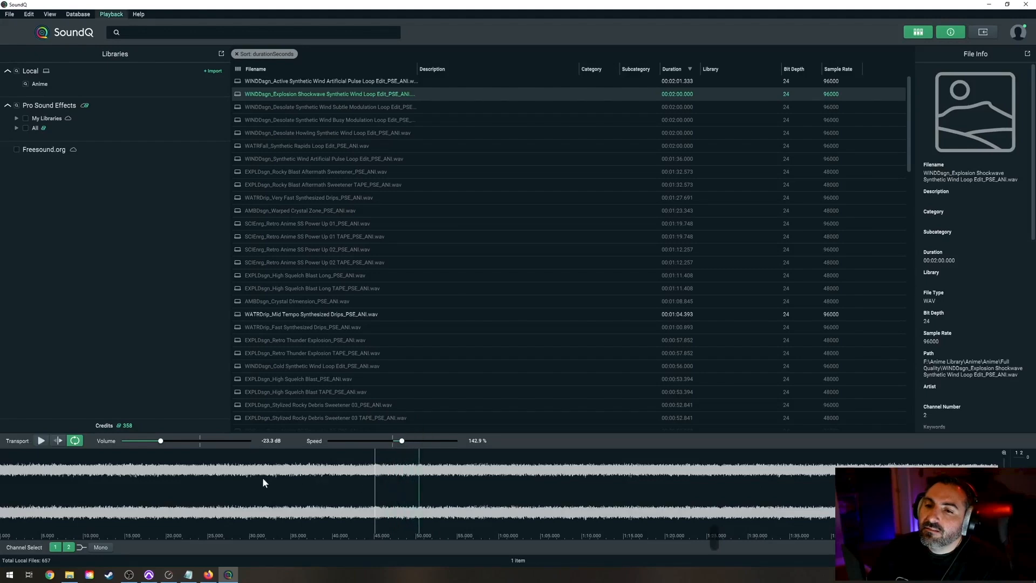
pyautogui.moveTo(263, 482); pyautogui.dragTo(557, 481)
# Send the selected wind section to track cFX 4 in Pro Tools, placed at 01:00:06:09.
pyautogui.hotkey('alt', 'Tab')
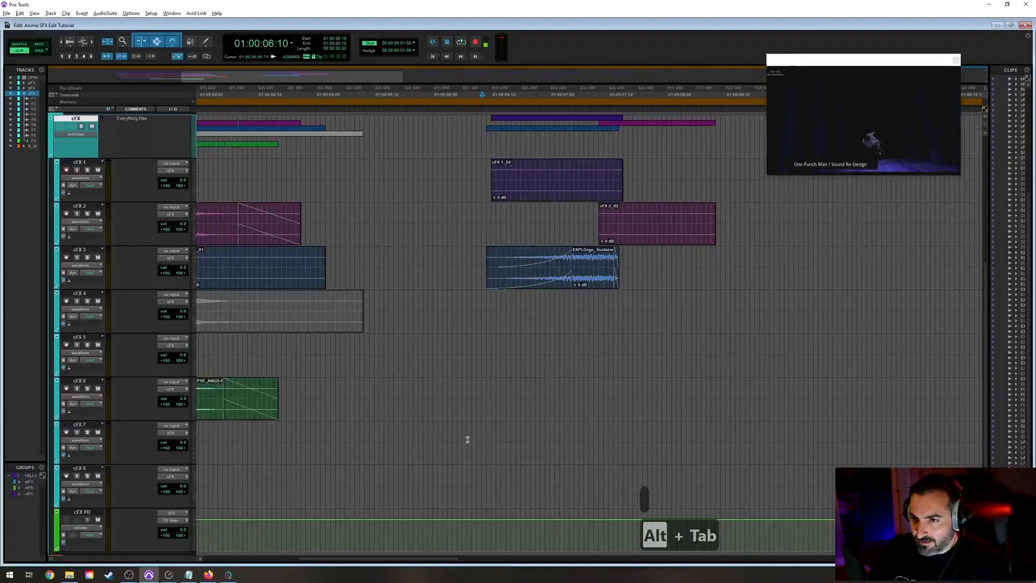
pyautogui.click(479, 315)
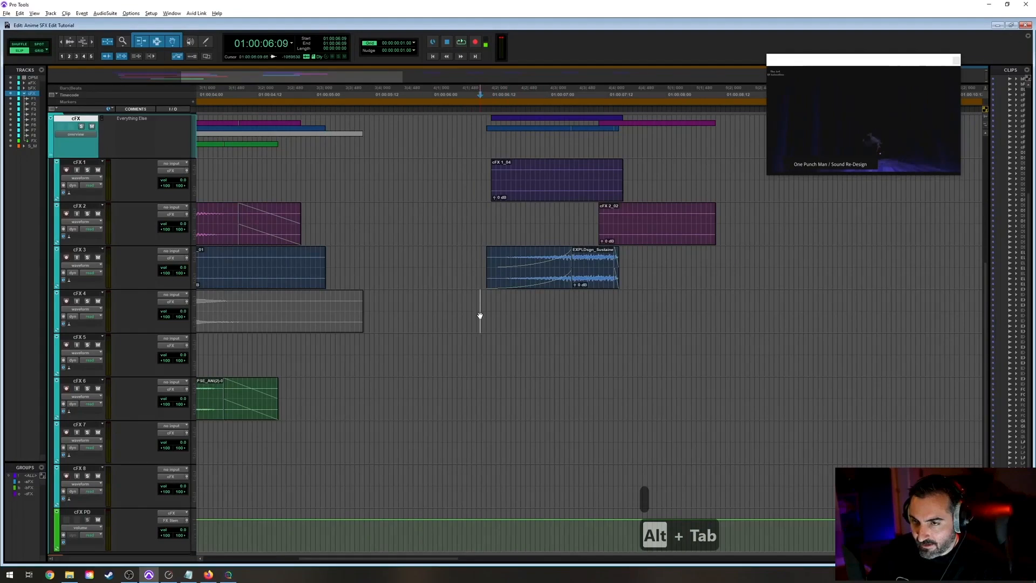
pyautogui.hotkey('alt', 'Tab')
pyautogui.press('s')
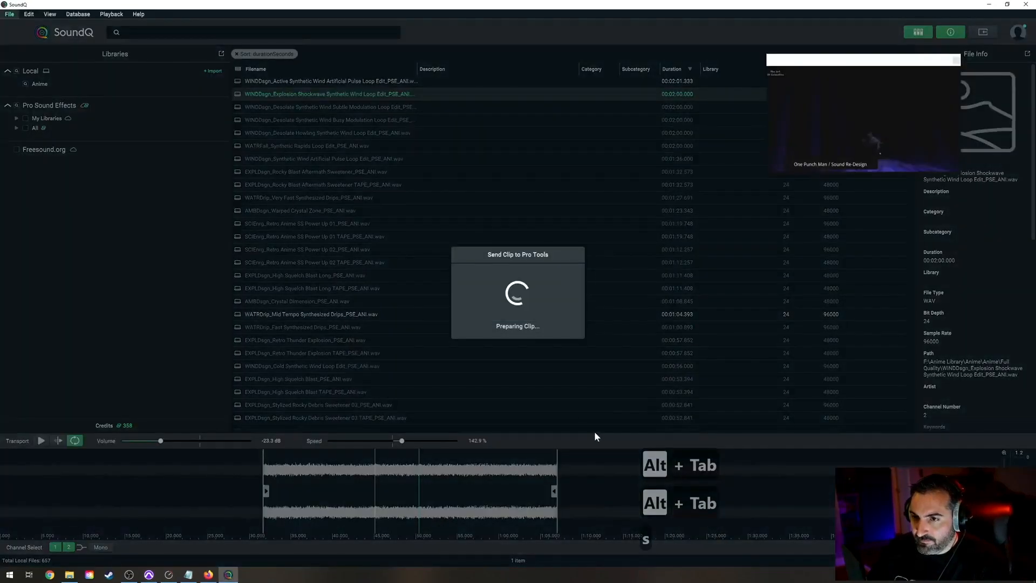
pyautogui.press('r')
pyautogui.press('r')
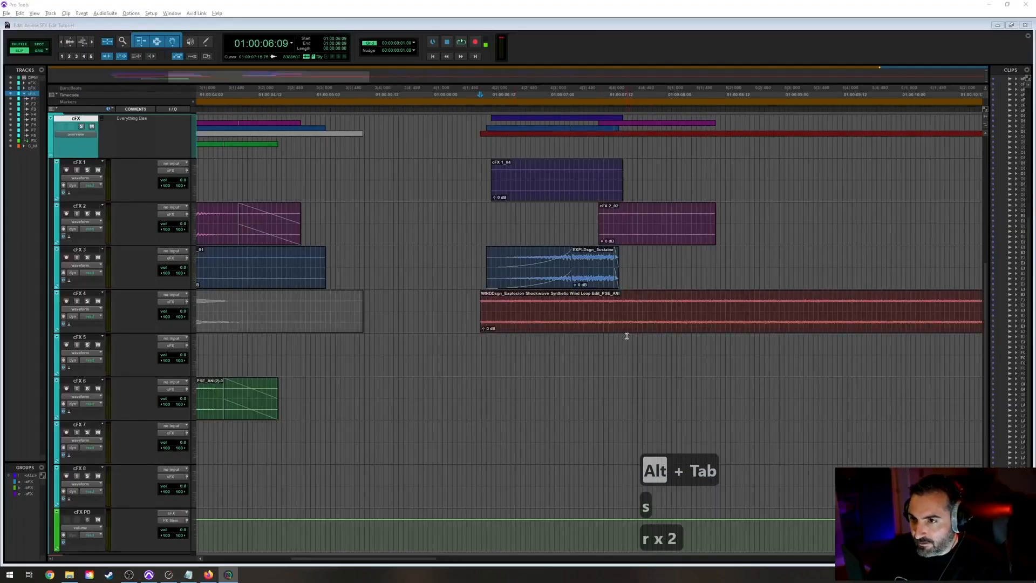
# Trim the wind clip on cFX 4 to the exact start and end of the crumbling debris clip on cFX 3.
pyautogui.press('r')
pyautogui.press('r')
pyautogui.press('r')
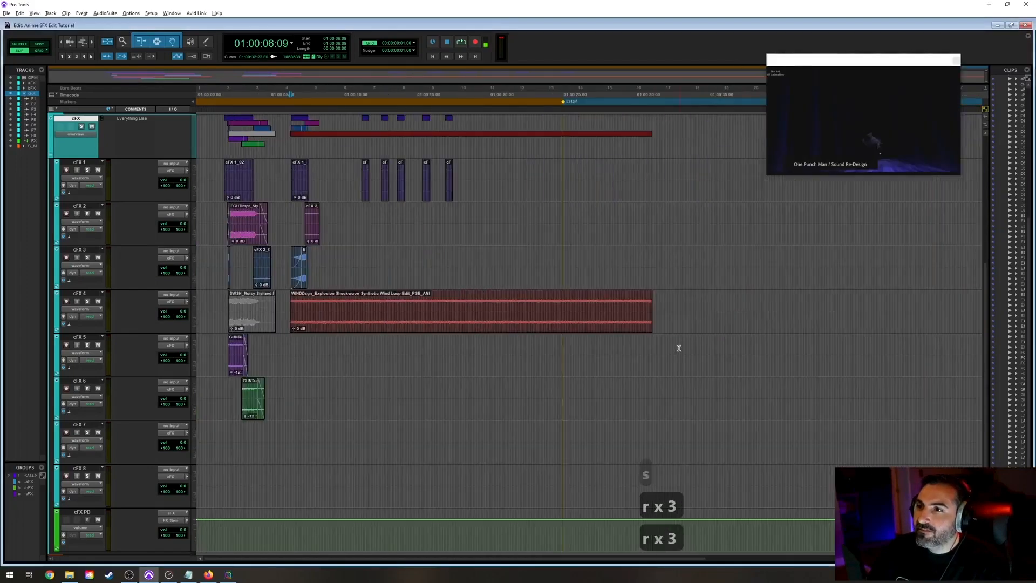
pyautogui.click(632, 316)
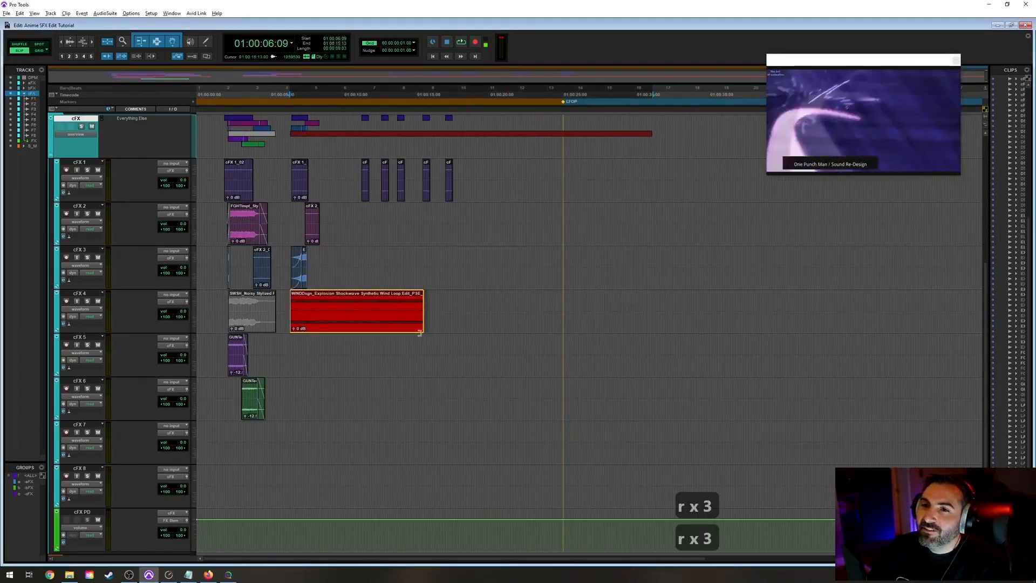
pyautogui.press('t')
pyautogui.press('t')
pyautogui.press('t')
pyautogui.press('t')
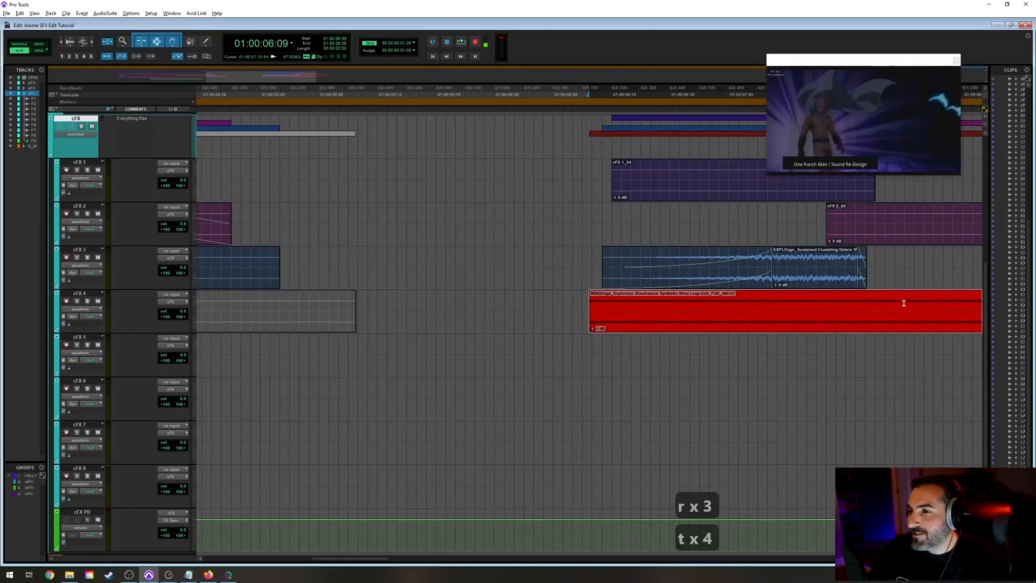
pyautogui.click(813, 281)
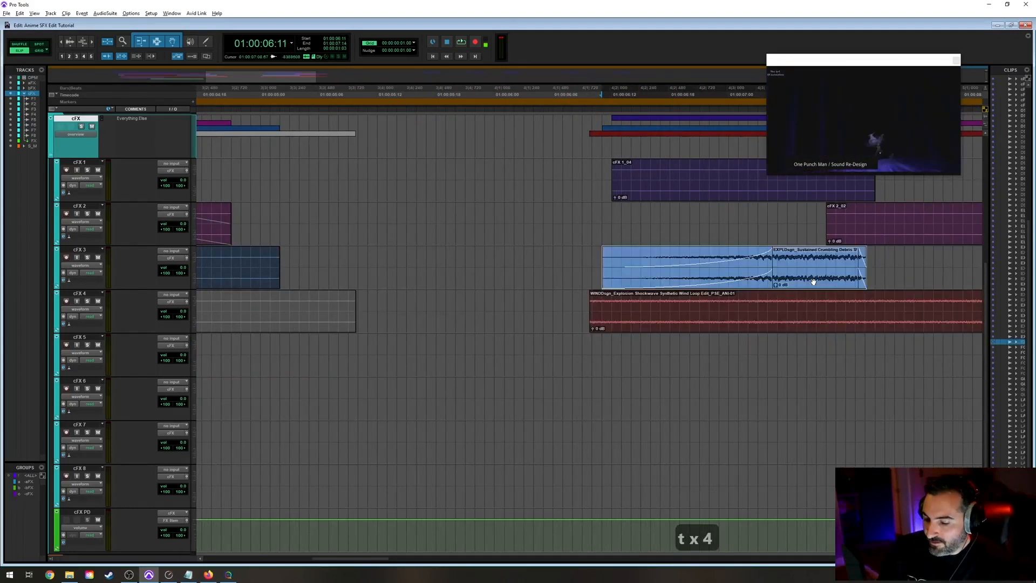
pyautogui.press(';')
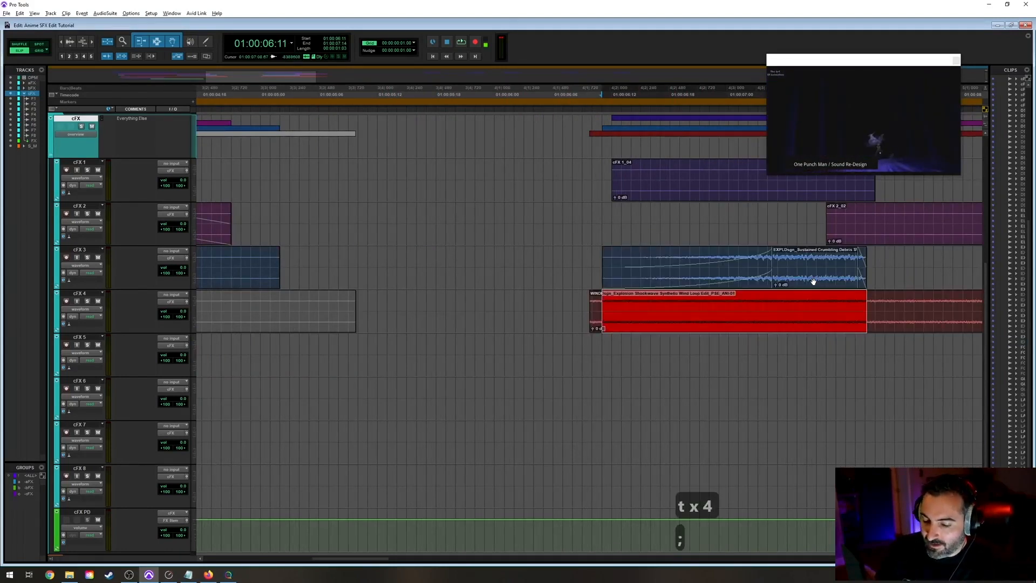
pyautogui.hotkey('ctrl', 't')
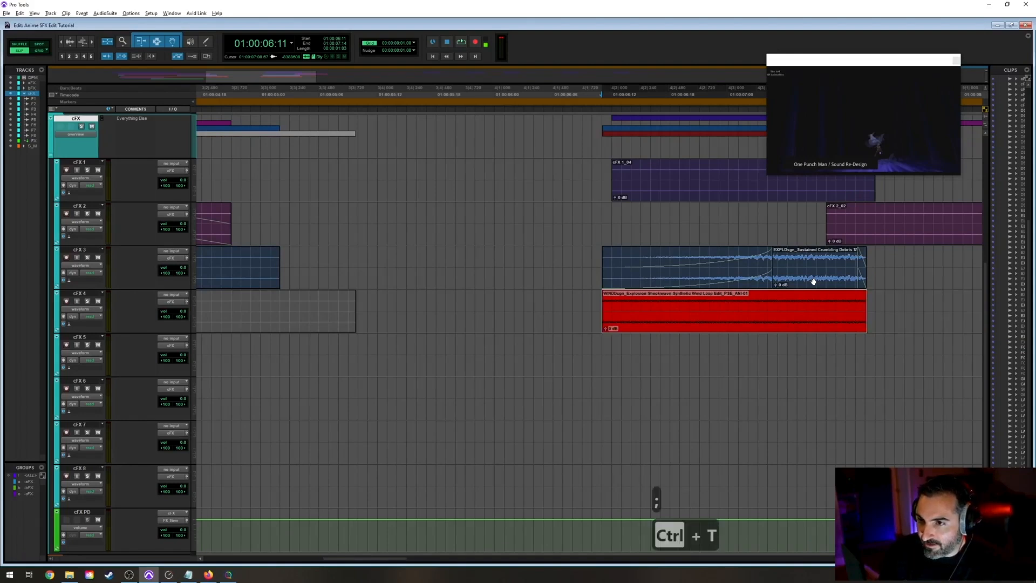
# Add a fade-in up to 01:00:07:04 and a very short fade-out from 01:00:07:13 on the wind clip.
pyautogui.click(771, 301)
pyautogui.press('d')
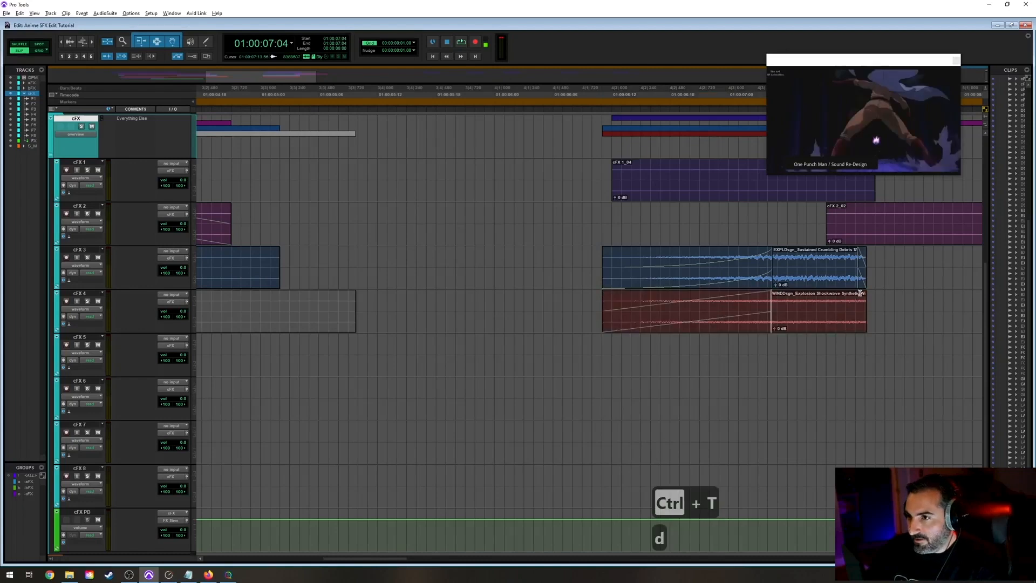
pyautogui.click(856, 297)
pyautogui.press('g')
# Play the scene from just before the wind clip, save the session and play the passage again.
pyautogui.click(595, 306)
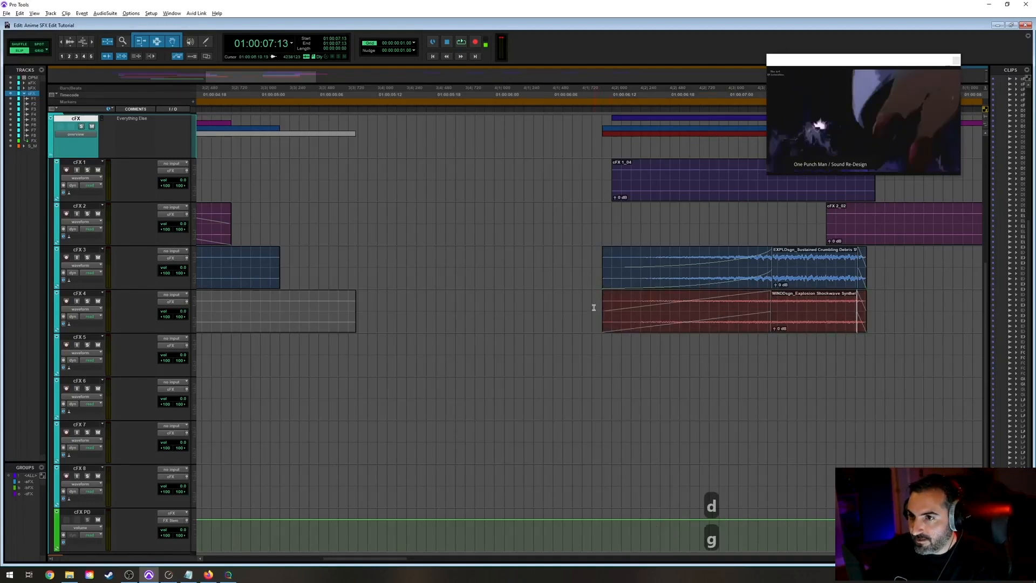
pyautogui.press('space')
pyautogui.press('r')
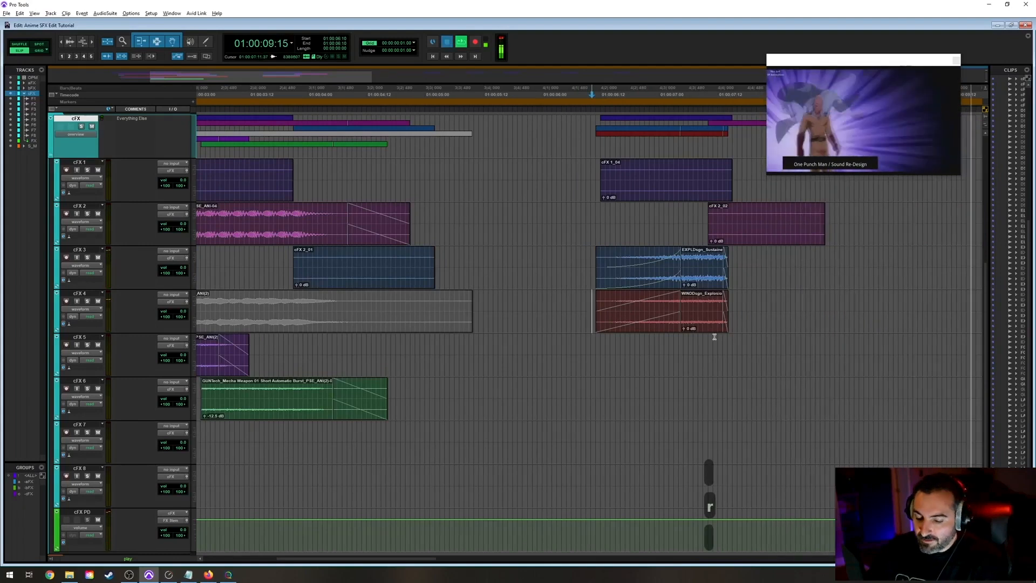
pyautogui.press('space')
pyautogui.hotkey('ctrl', 's')
pyautogui.press('space')
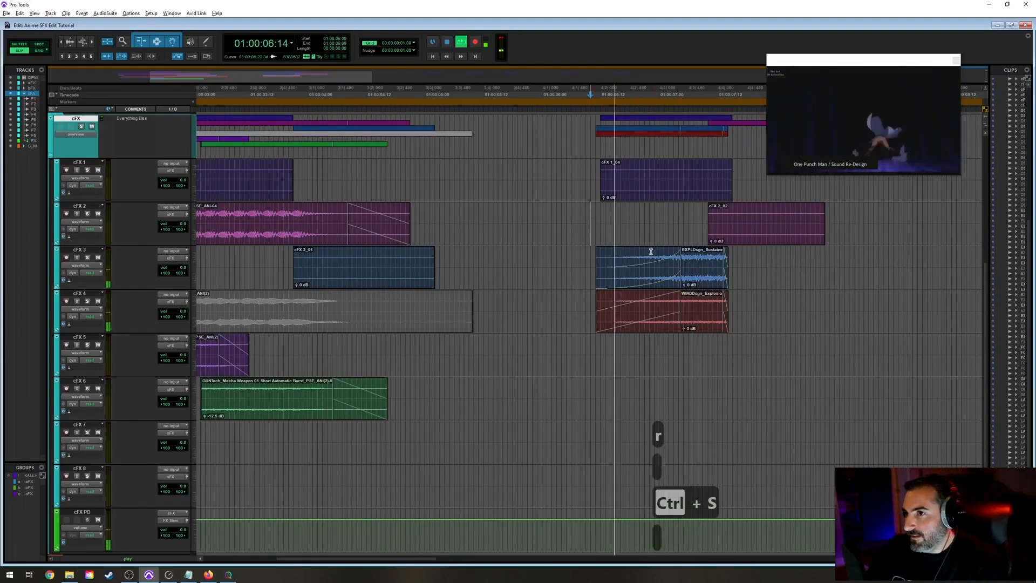
pyautogui.press('space')
# Change the wind clip's fade-in on cFX 4 to a preset curve that rises slowly at first, and play the passage.
pyautogui.doubleClick(663, 329)
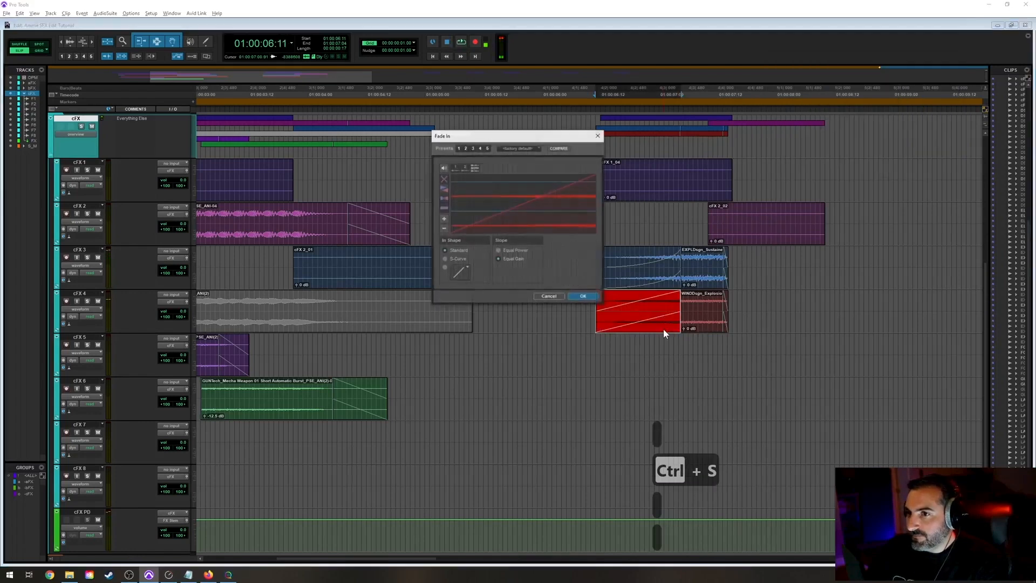
pyautogui.press('Left')
pyautogui.press('Right')
pyautogui.press('Right')
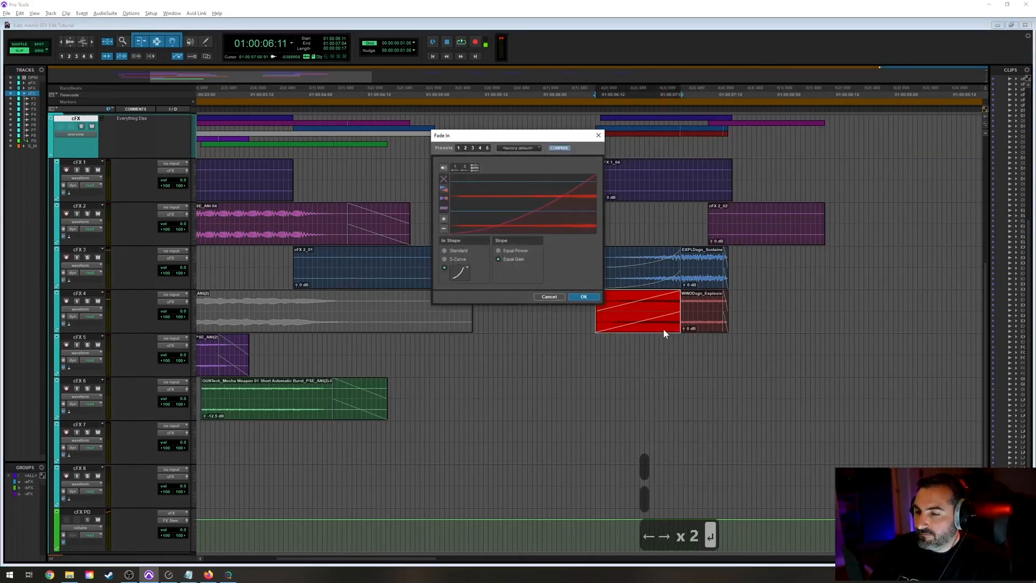
pyautogui.press('Return')
pyautogui.click(590, 300)
pyautogui.press('space')
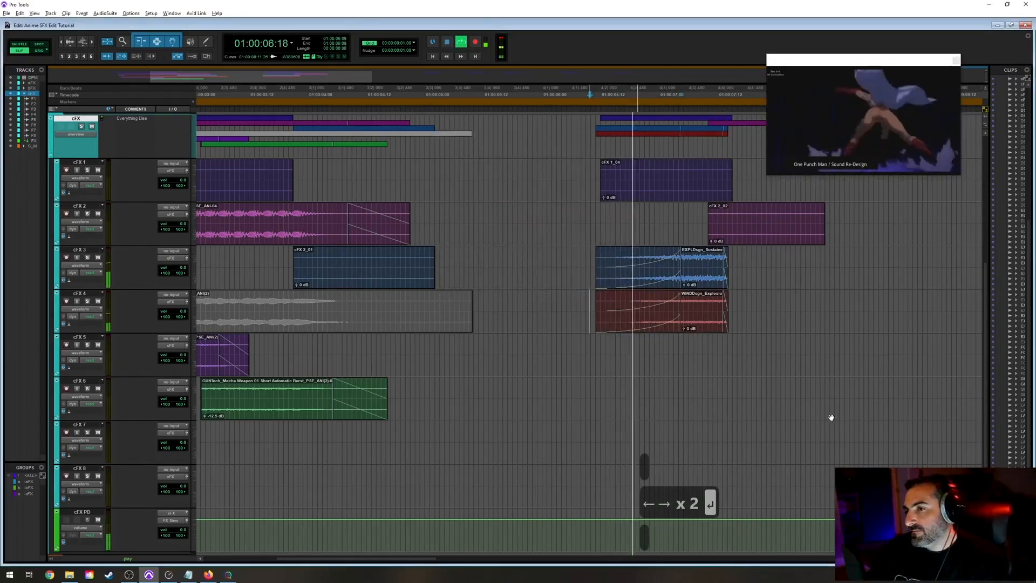
# Select the empty clip cFX 2_02 on track cFX 2, play the scene from its start and save the session.
pyautogui.press('r')
pyautogui.press('t')
pyautogui.press('r')
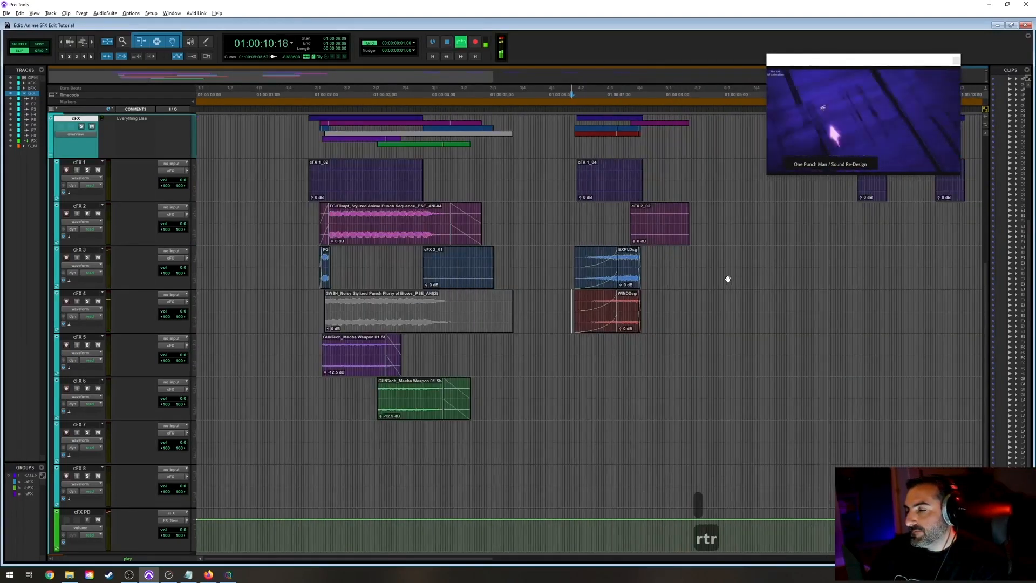
pyautogui.click(658, 235)
pyautogui.press('t')
pyautogui.press('t')
pyautogui.press('r')
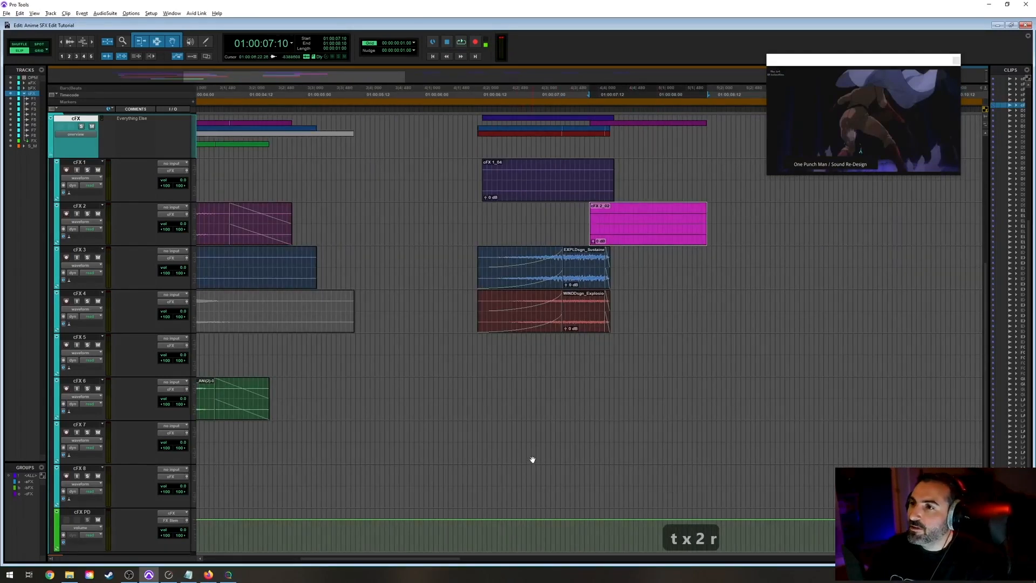
pyautogui.press('space')
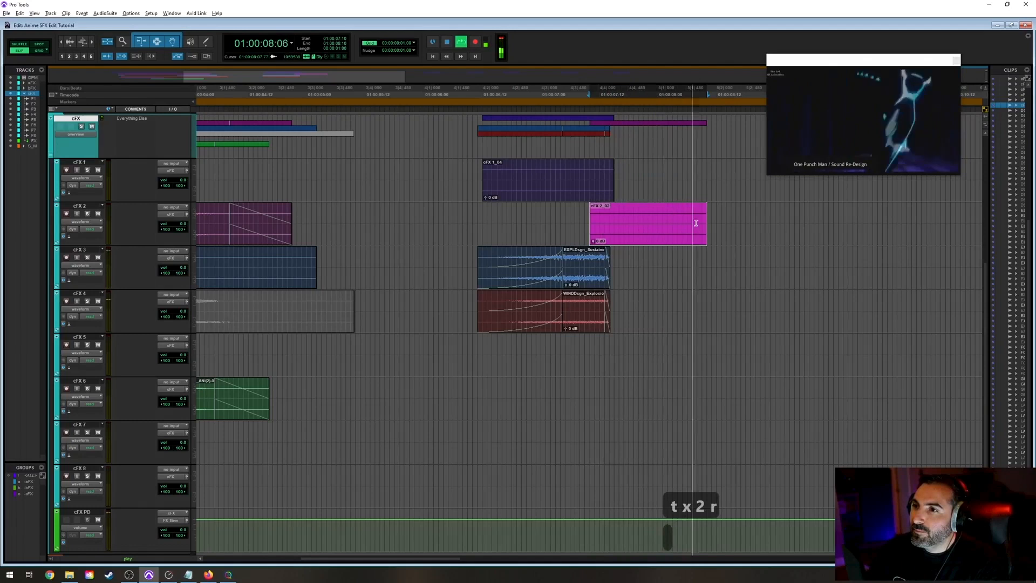
pyautogui.hotkey('ctrl', 's')
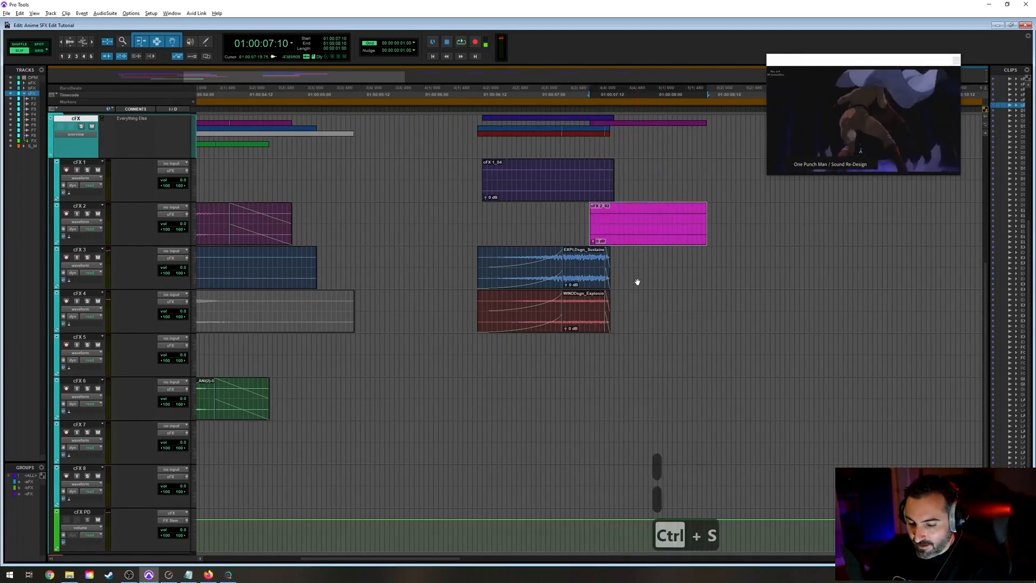
# Switch to SoundQ, search for whsh, and audition the Airy Fly By with Delay and Airy Fly By Slow files.
pyautogui.hotkey('alt', 'Tab')
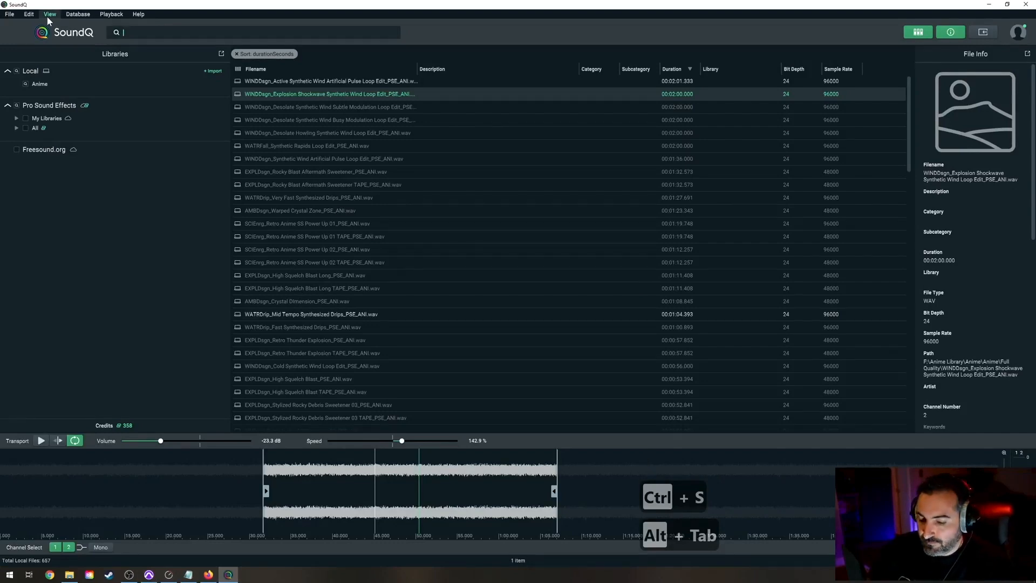
pyautogui.write('whsh')
pyautogui.press('Return')
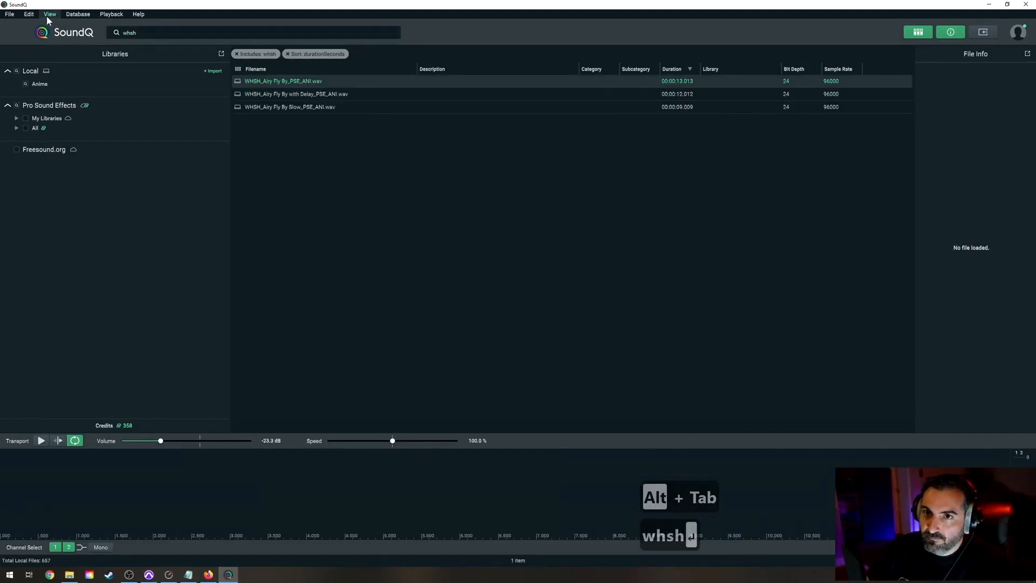
pyautogui.click(287, 99)
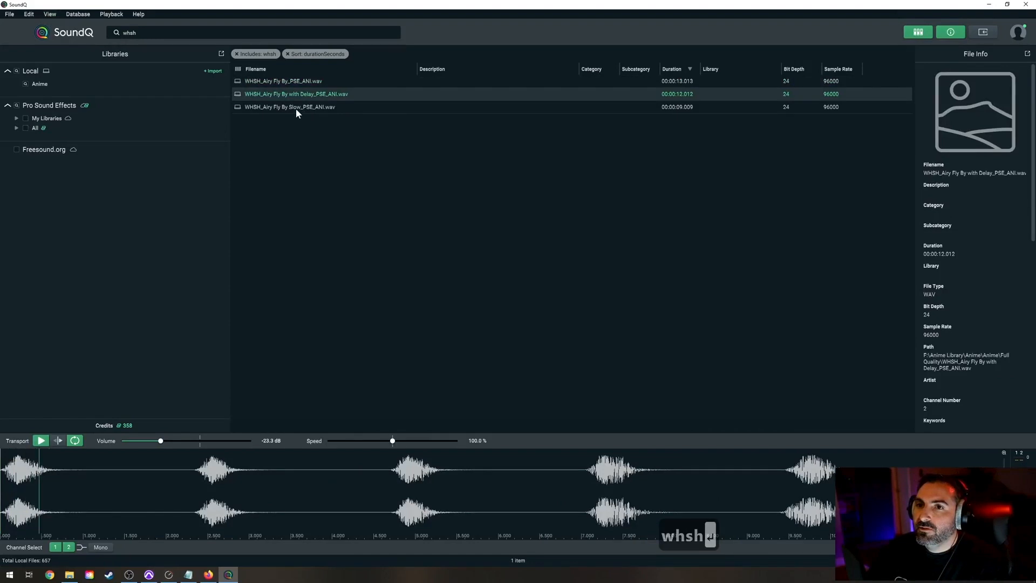
pyautogui.click(295, 109)
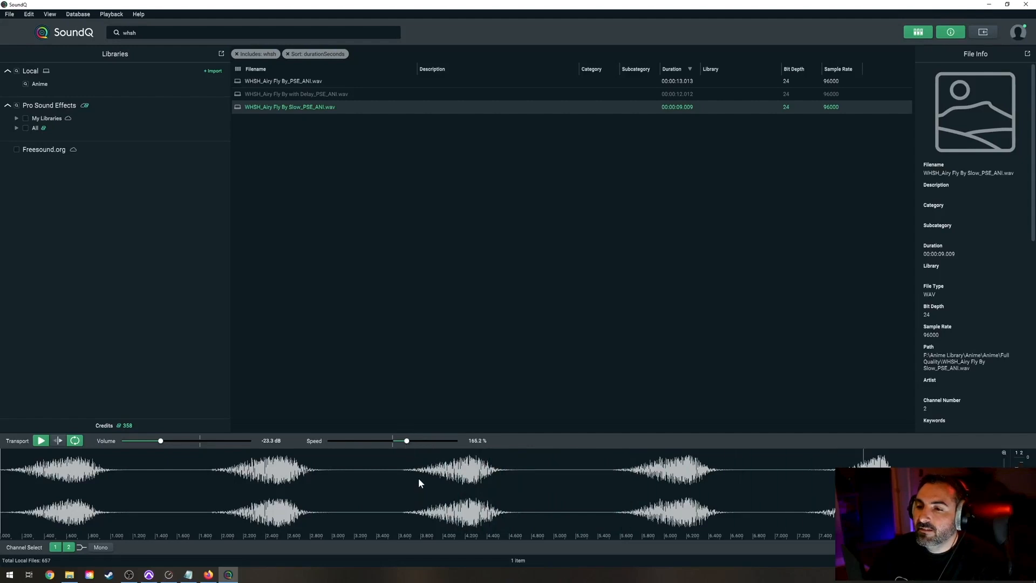
# Select the third whoosh in Airy Fly By Slow at 165.2% speed and send it to cFX 2 in Pro Tools at 01:00:07:10.
pyautogui.click(391, 471)
pyautogui.moveTo(369, 474); pyautogui.dragTo(531, 483)
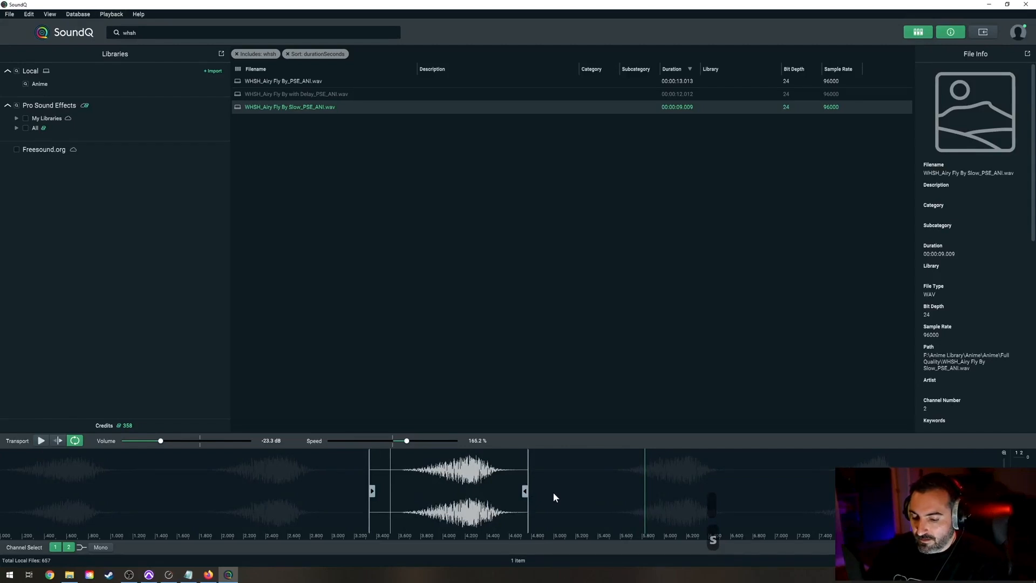
pyautogui.hotkey('alt', 'Tab')
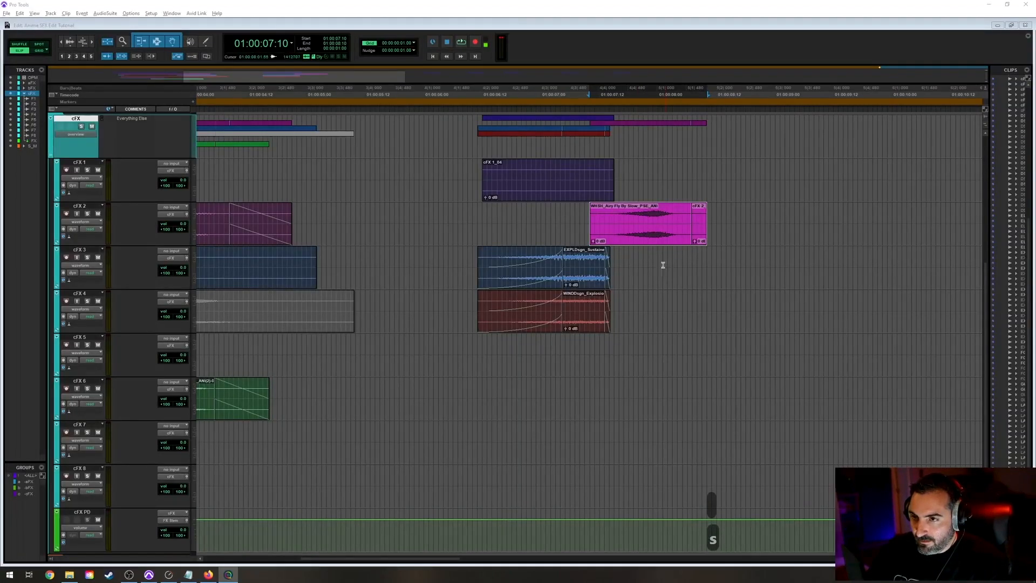
# Move only the whoosh clip from cFX 2 to cFX 5, and extend clip cFX 2_02 back to start at 01:00:07:10.
pyautogui.moveTo(648, 243); pyautogui.dragTo(644, 332)
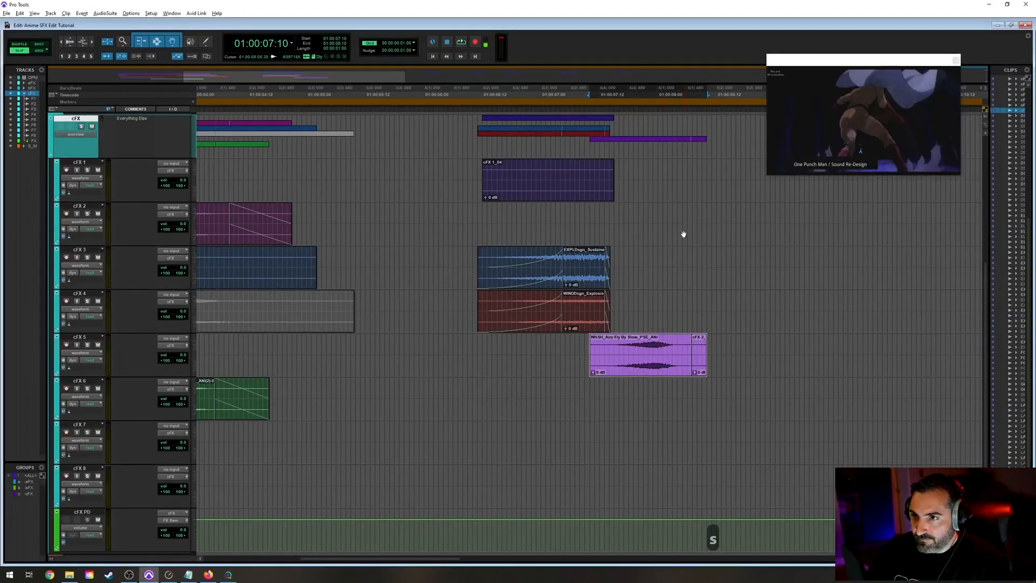
pyautogui.hotkey('ctrl', 'z')
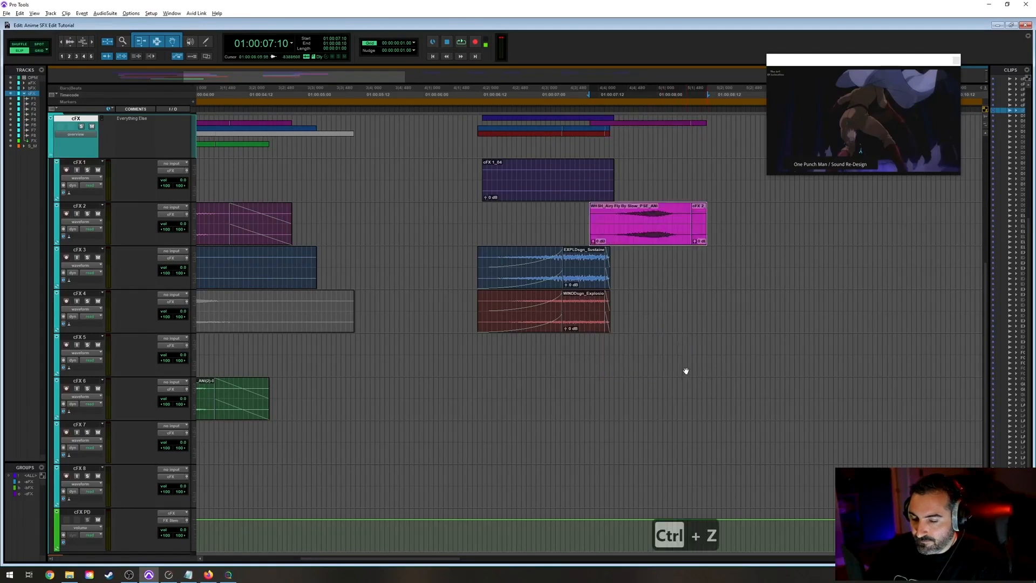
pyautogui.click(645, 256)
pyautogui.moveTo(643, 243); pyautogui.dragTo(630, 365)
pyautogui.click(700, 240)
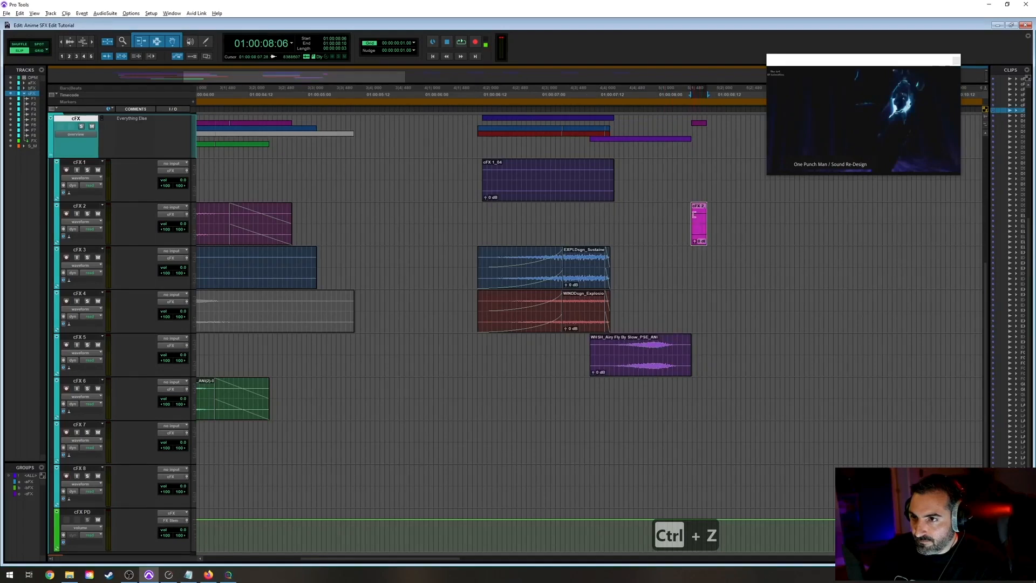
pyautogui.moveTo(695, 214); pyautogui.dragTo(590, 216)
# Move the whoosh clip on cFX 5 to start at 01:00:07:06, with a fade-in to about 01:00:07:12 and a fade-out from 01:00:08:00.
pyautogui.click(629, 375)
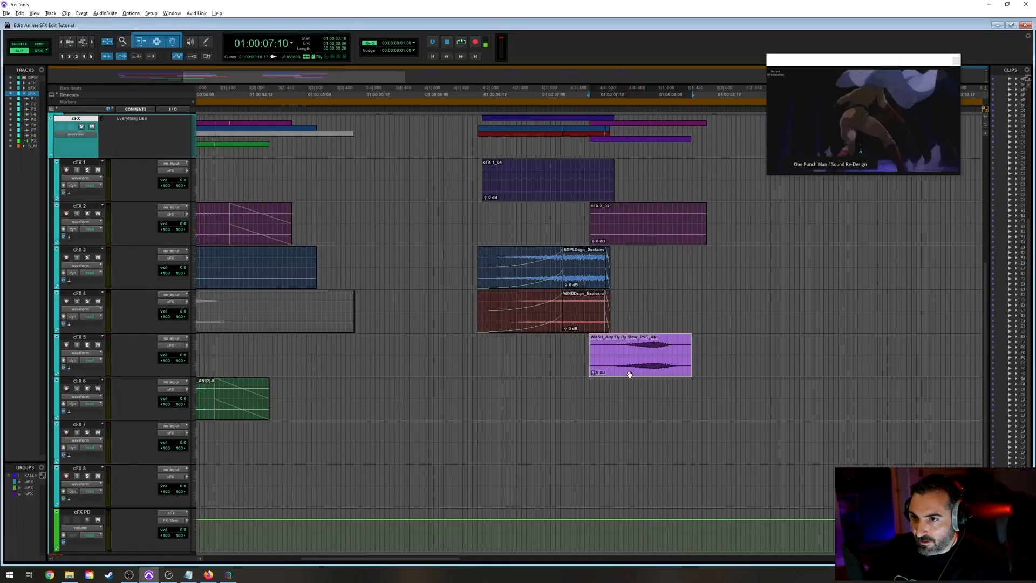
pyautogui.press('t')
pyautogui.press('t')
pyautogui.moveTo(659, 363); pyautogui.dragTo(615, 373)
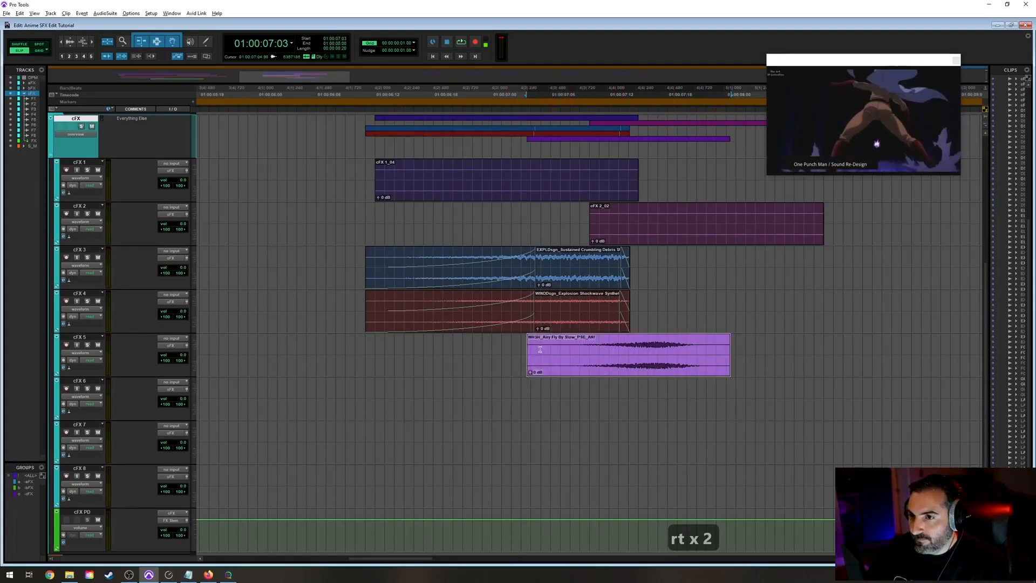
pyautogui.moveTo(531, 353); pyautogui.dragTo(619, 345)
pyautogui.click(726, 346)
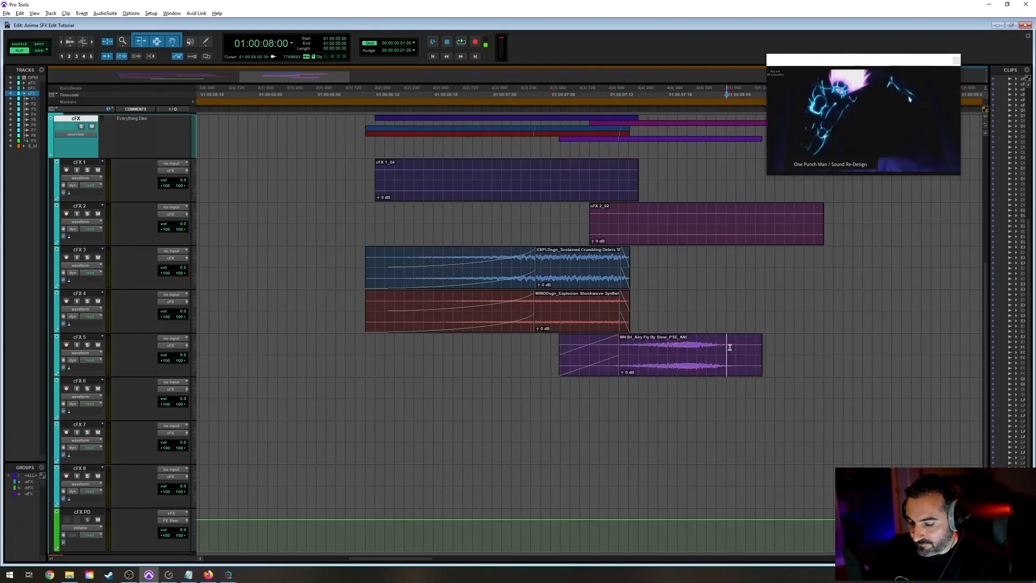
# Play the passage from 01:00:07:04 to check the faded whoosh against the debris and wind layers.
pyautogui.click(538, 348)
pyautogui.press('space')
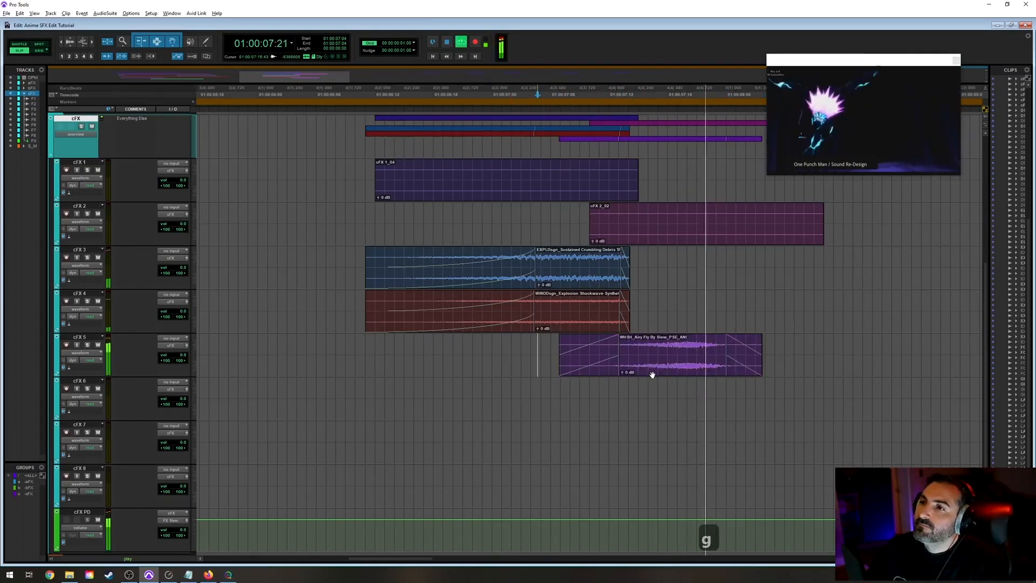
pyautogui.press('space')
# Raise the clip gain of the whoosh on cFX 5 to about +5.5 dB and play it from 01:00:07:05.
pyautogui.press('r')
pyautogui.press('r')
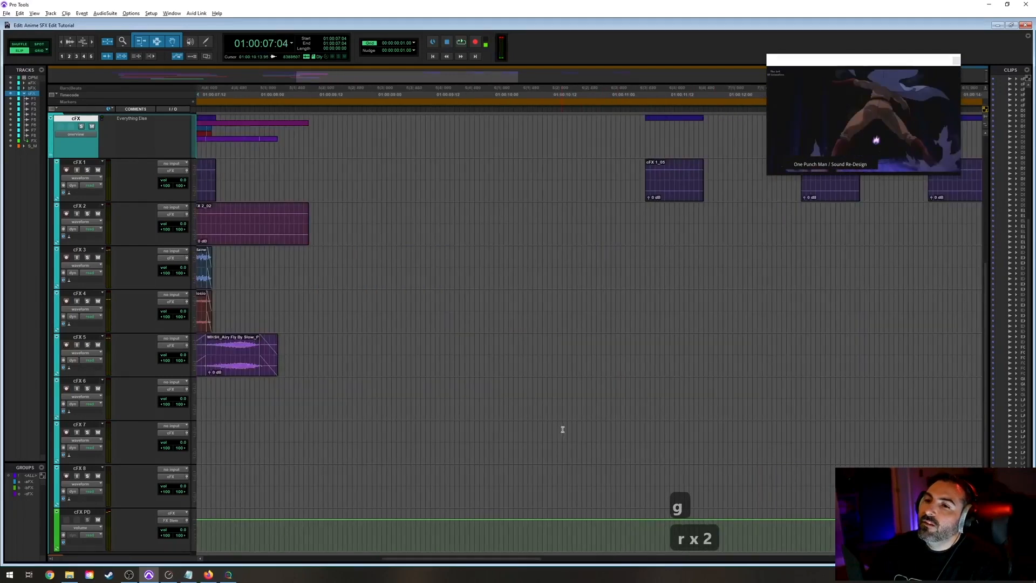
pyautogui.press('t')
pyautogui.press('t')
pyautogui.click(720, 363)
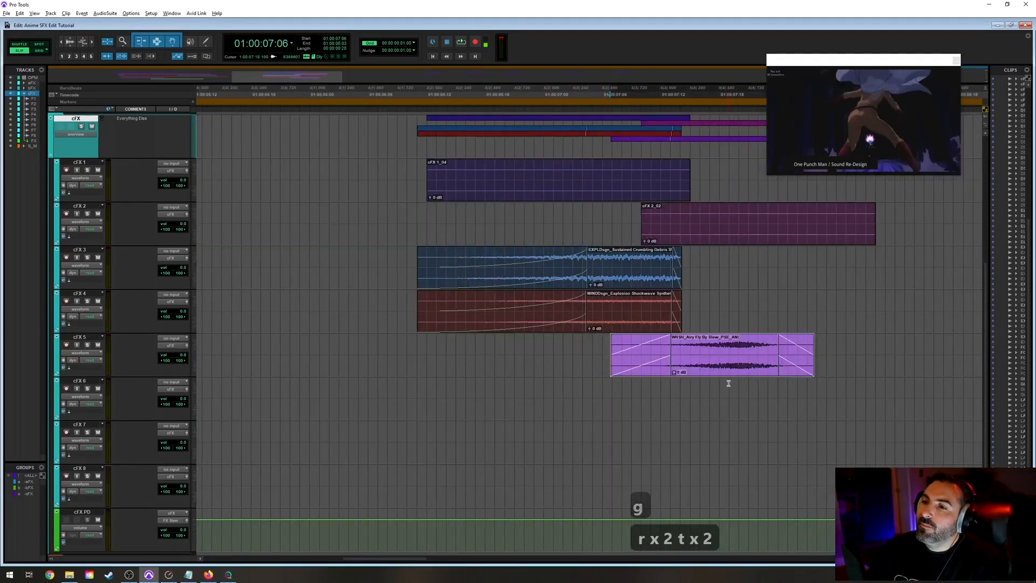
pyautogui.scroll(4, 728, 384)
pyautogui.scroll(-4, 712, 413)
pyautogui.scroll(1, 713, 412)
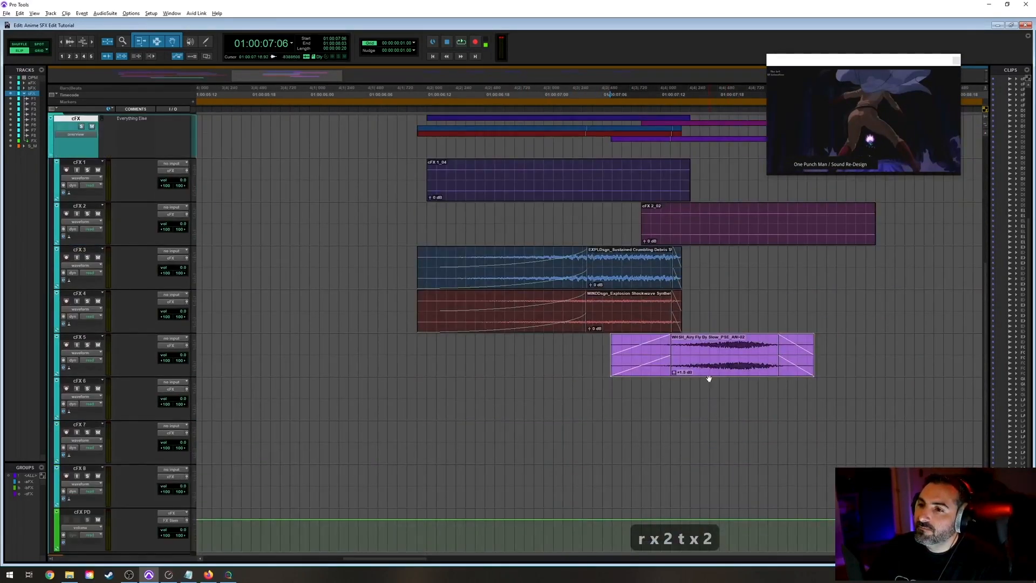
pyautogui.scroll(4, 708, 380)
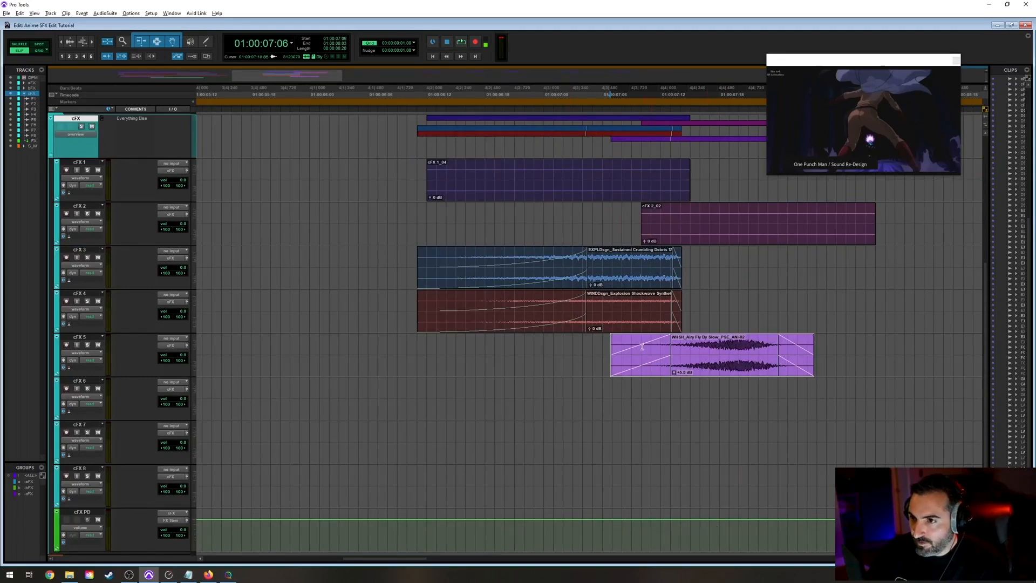
pyautogui.click(594, 340)
pyautogui.press('space')
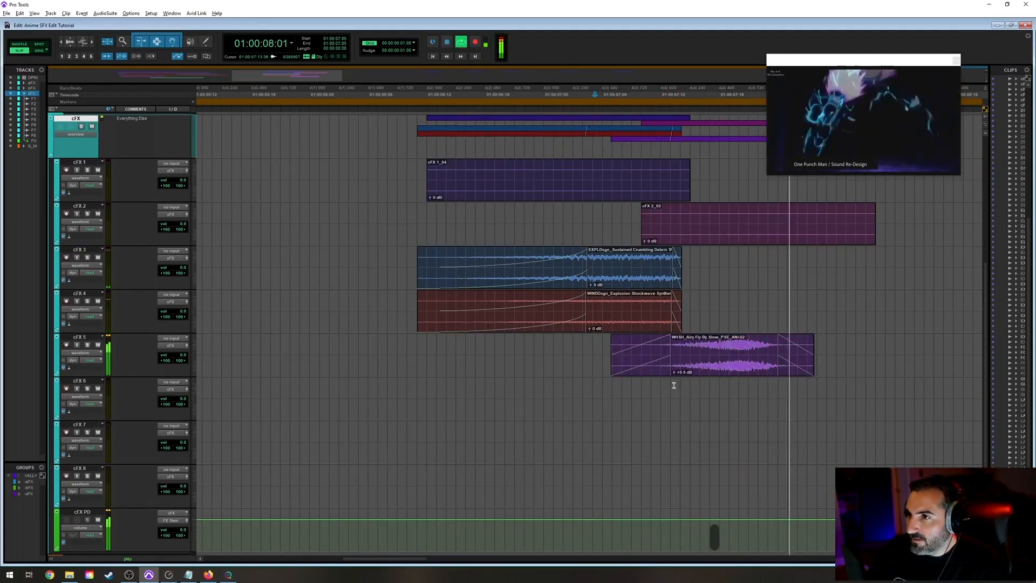
pyautogui.press('space')
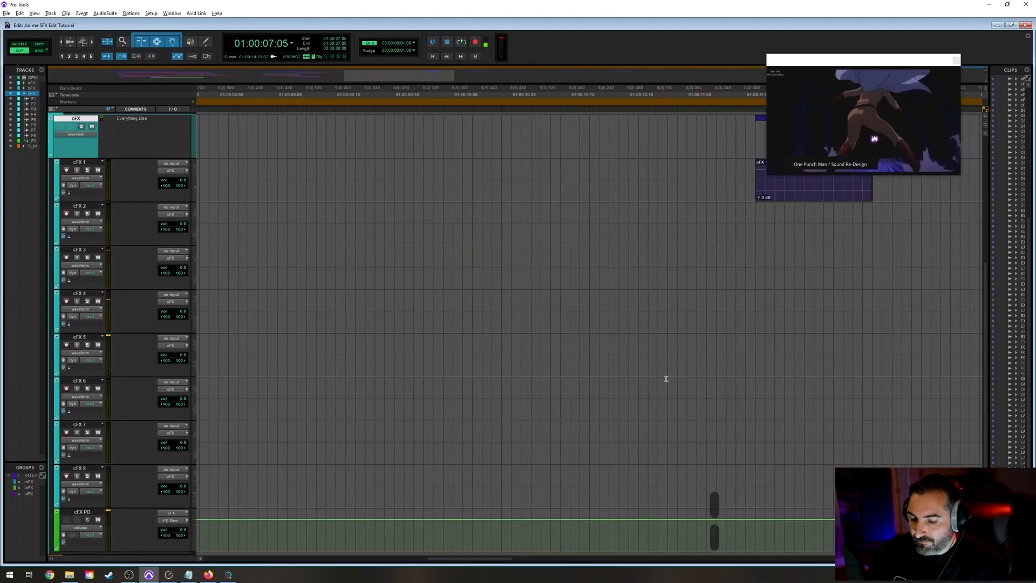
# Move the whoosh clip on cFX 5 earlier to start at 01:00:07:01, and play from 01:00:07:00.
pyautogui.press('r')
pyautogui.press('r')
pyautogui.press('r')
pyautogui.click(422, 388)
pyautogui.press('t')
pyautogui.press('t')
pyautogui.press('t')
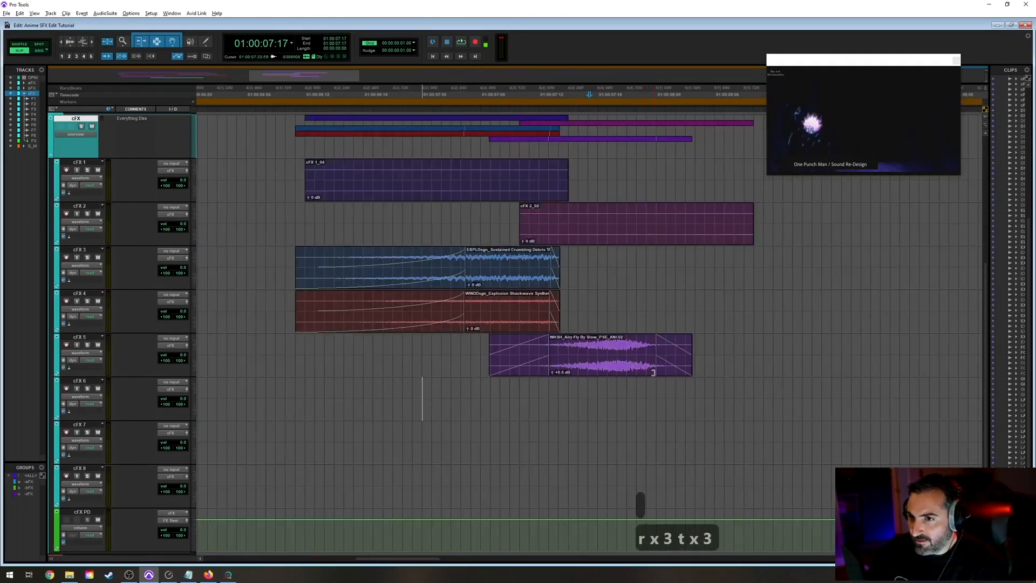
pyautogui.moveTo(615, 370); pyautogui.dragTo(566, 370)
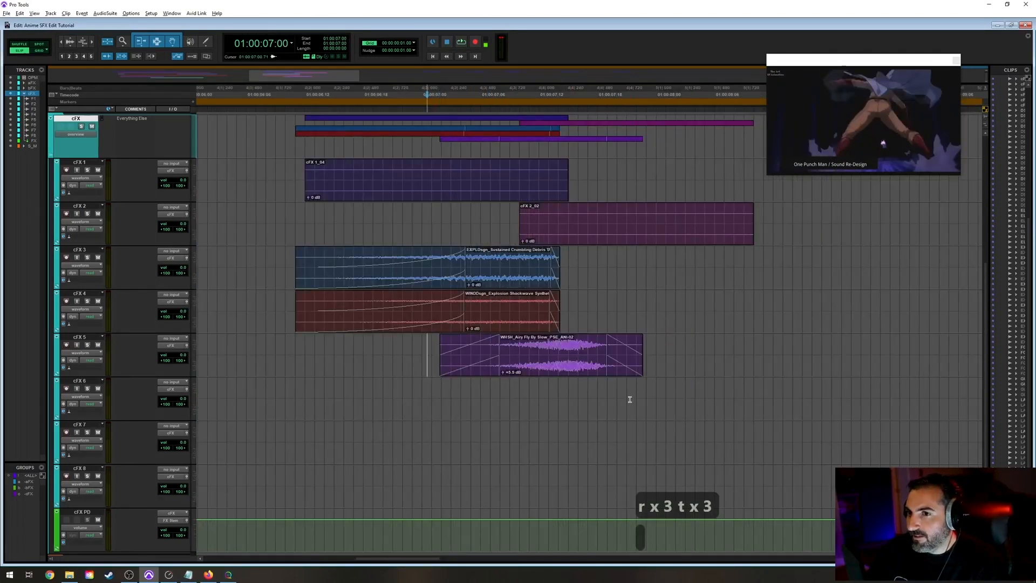
pyautogui.press('space')
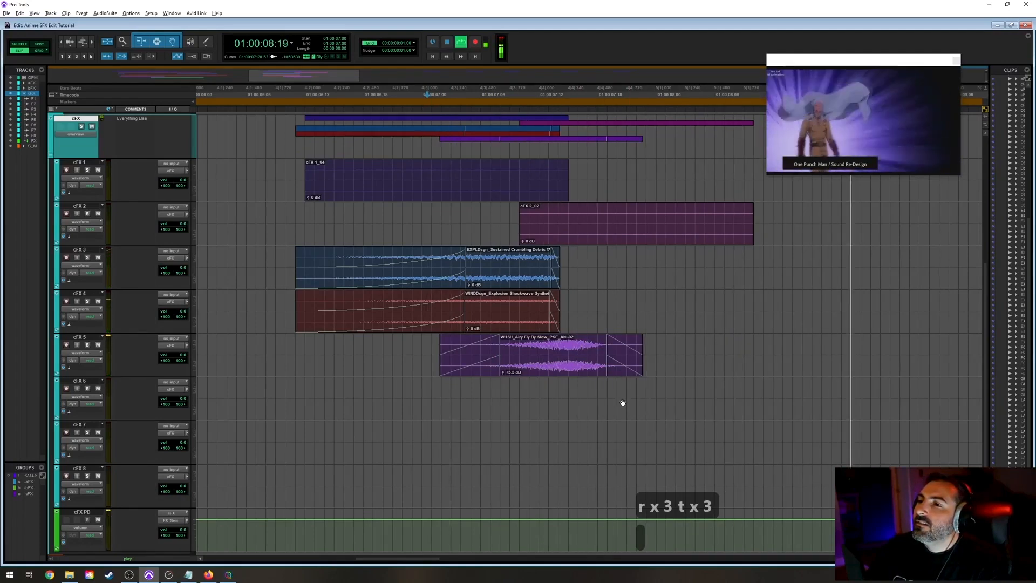
# Replay the passage with track cFX 5 soloed, and lower the whoosh clip's gain to about +1.5 dB.
pyautogui.press('r')
pyautogui.press('r')
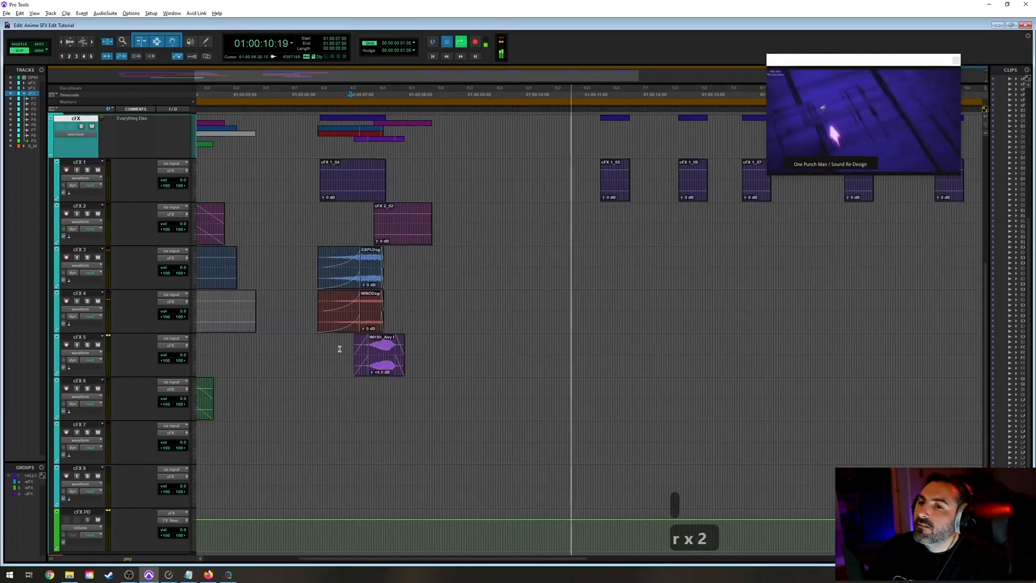
pyautogui.press('space')
pyautogui.press('space')
pyautogui.hotkey('shift', 's')
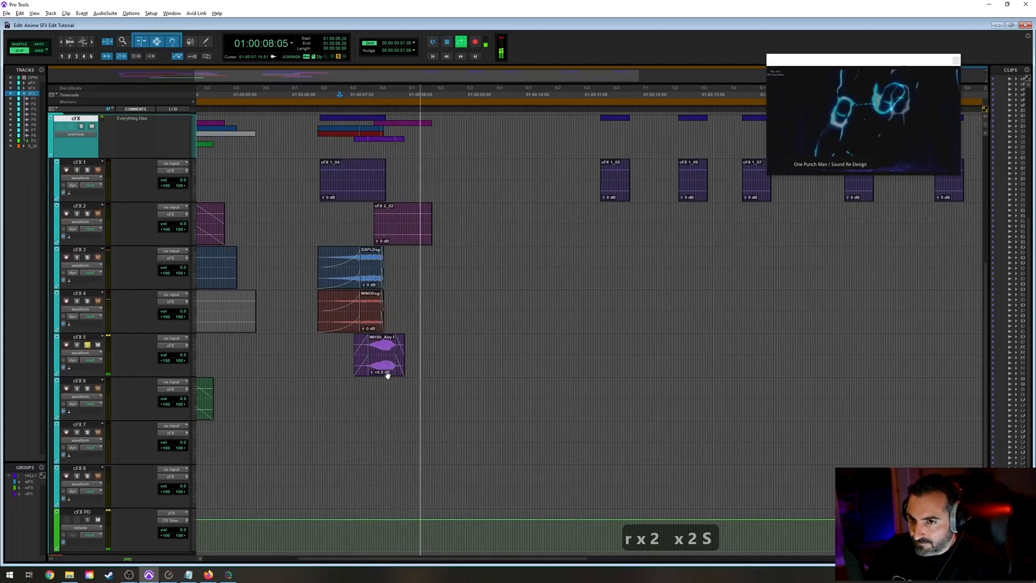
pyautogui.click(387, 374)
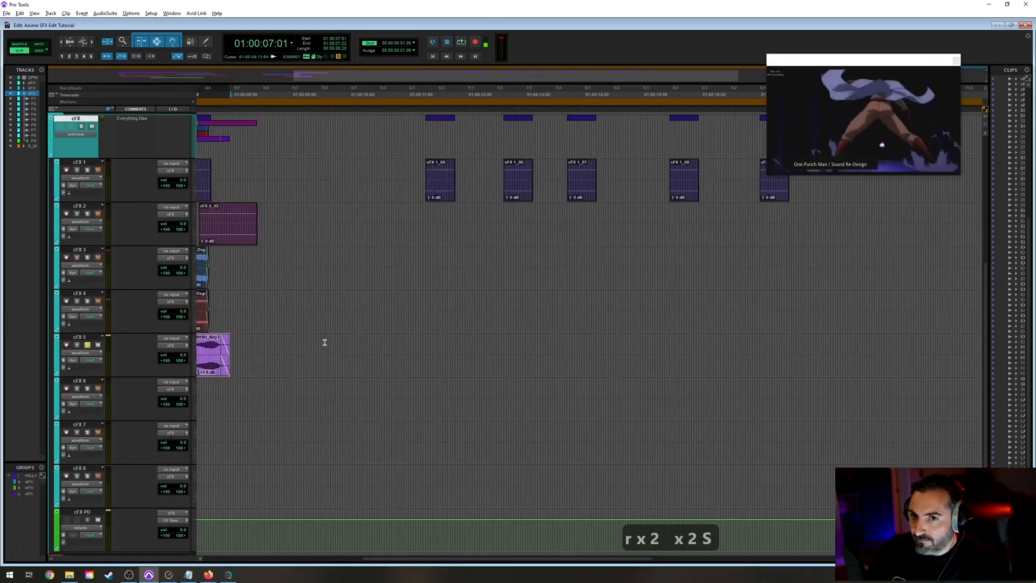
pyautogui.press('space')
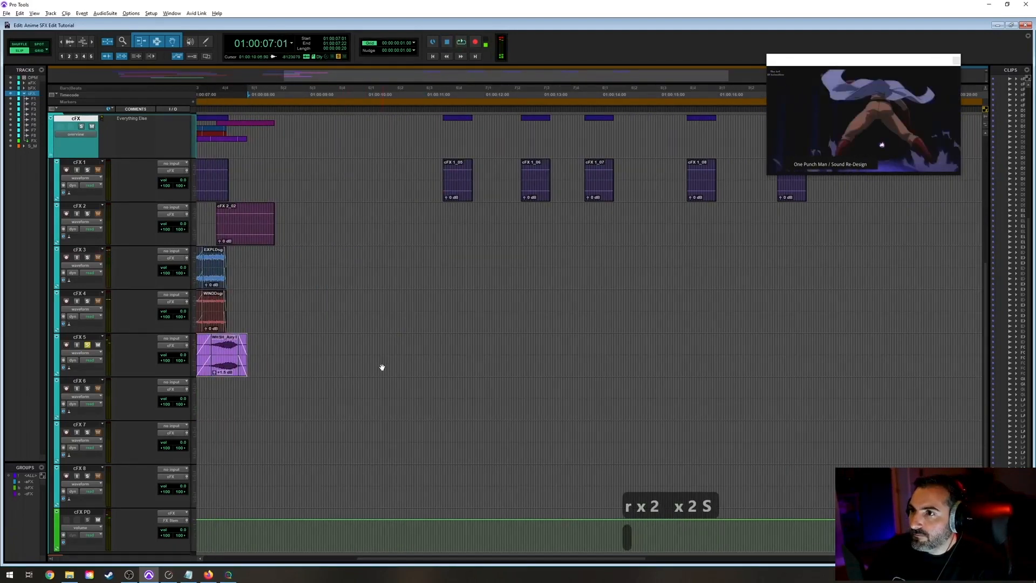
# Move the whoosh clip on cFX 5 to start at 01:00:07:06 and play the passage.
pyautogui.press('r')
pyautogui.press('r')
pyautogui.press('t')
pyautogui.press('t')
pyautogui.press('t')
pyautogui.press('t')
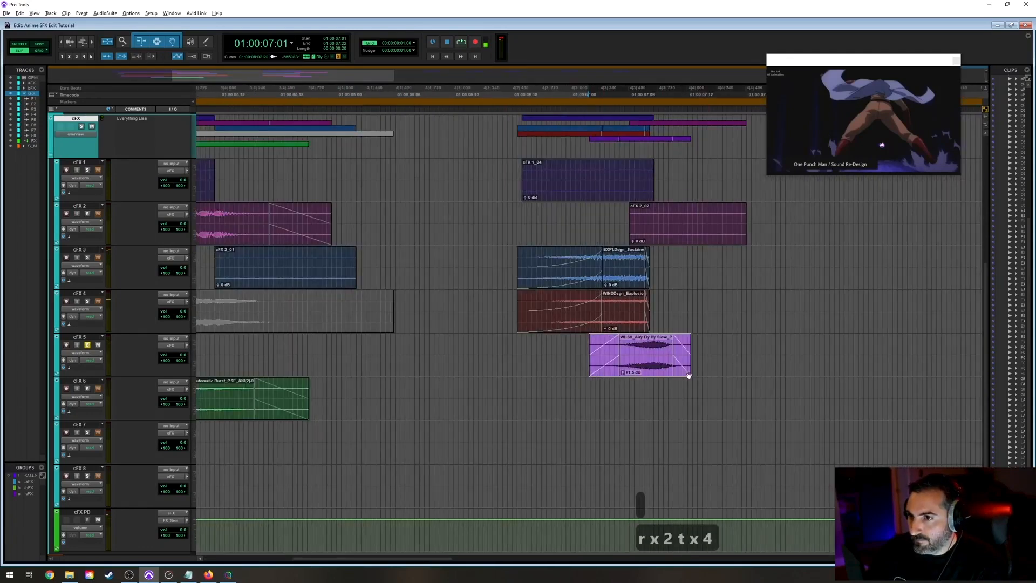
pyautogui.moveTo(722, 366); pyautogui.dragTo(764, 364)
pyautogui.press('space')
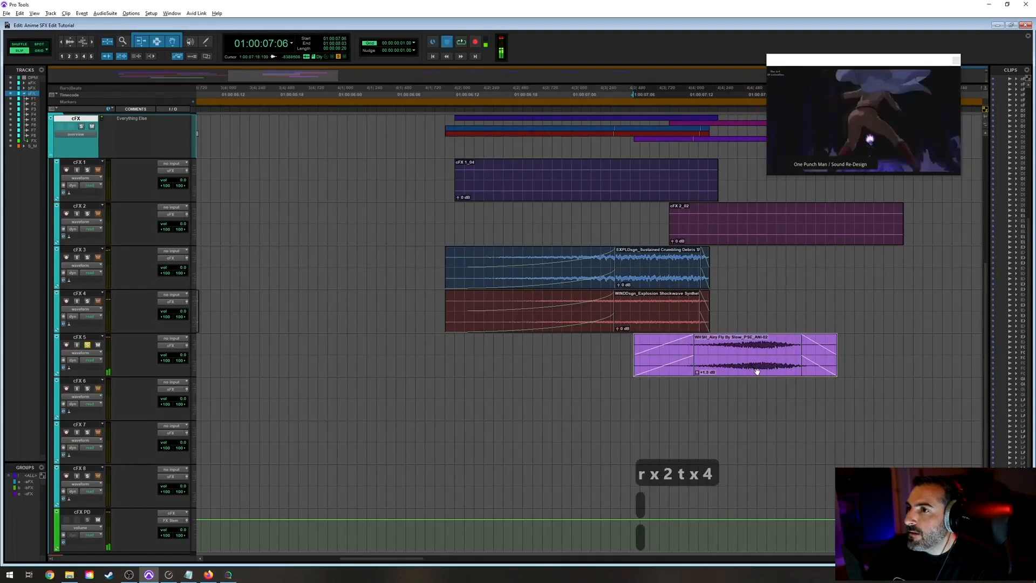
# Move the whoosh clip on cFX 5 later to start at 01:00:07:23 and play the passage.
pyautogui.press('r')
pyautogui.press('space')
pyautogui.moveTo(666, 371); pyautogui.dragTo(747, 371)
pyautogui.press('space')
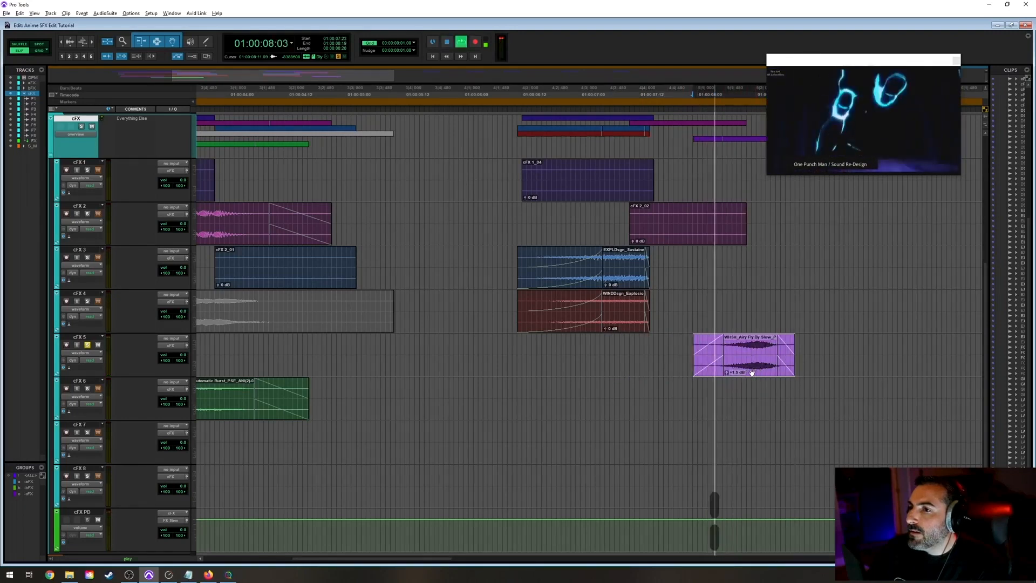
# Move the whoosh clip on cFX 5 slightly earlier and play the passage from 01:00:07:14.
pyautogui.press('space')
pyautogui.moveTo(751, 372); pyautogui.dragTo(739, 373)
pyautogui.click(670, 351)
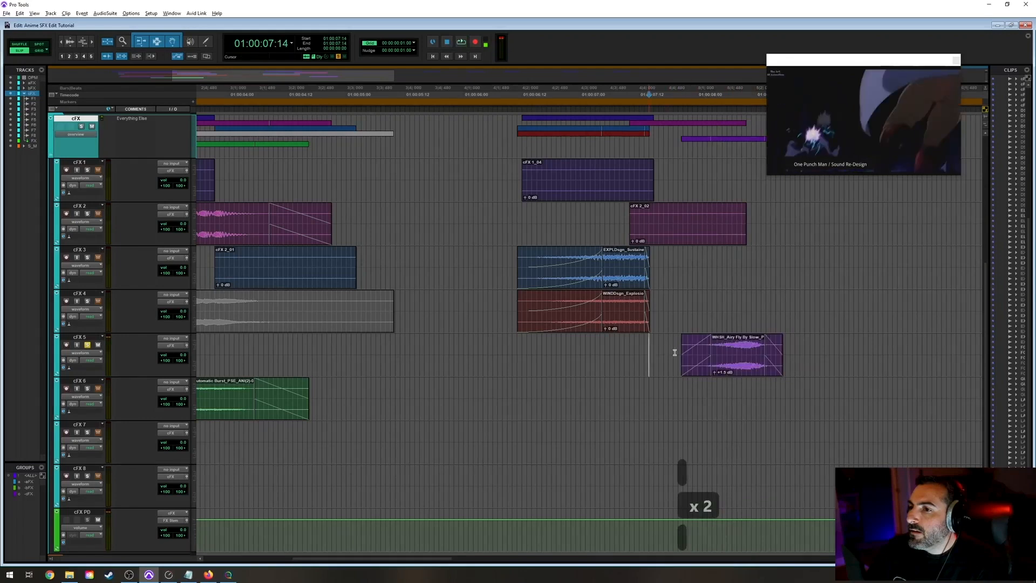
pyautogui.press('space')
pyautogui.press('space')
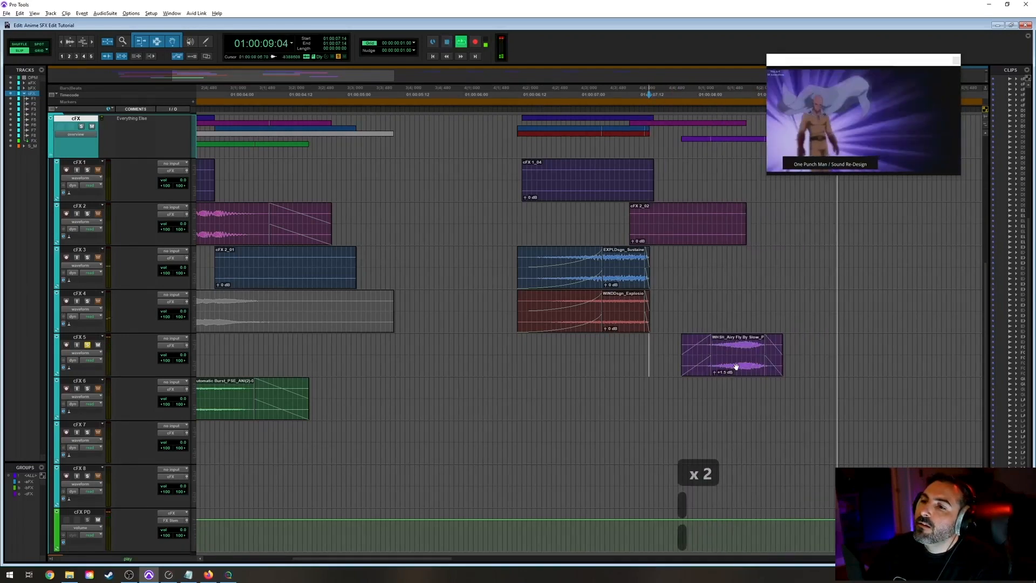
# Nudge the whoosh clip on cFX 5 two steps earlier to start at 01:00:07:18, and play from 01:00:06:09.
pyautogui.click(735, 367)
pyautogui.press(',')
pyautogui.press(',')
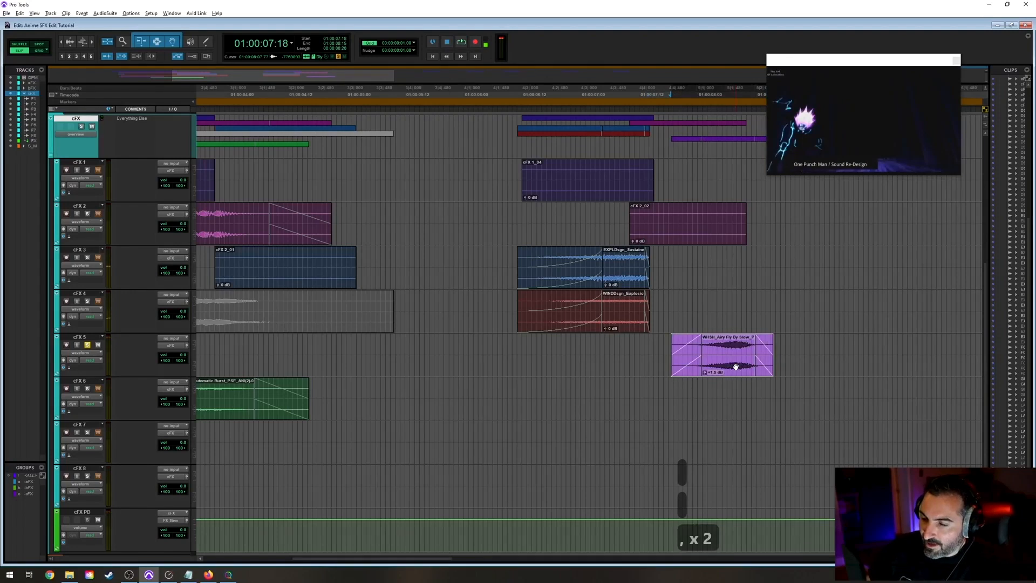
pyautogui.click(635, 349)
pyautogui.press('space')
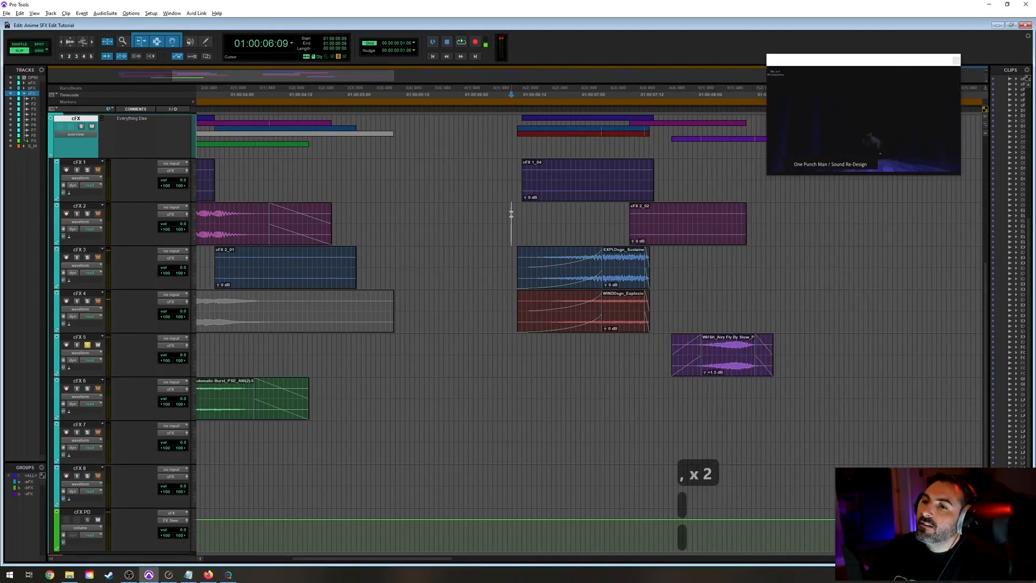
pyautogui.press('space')
pyautogui.press('space')
pyautogui.press('space')
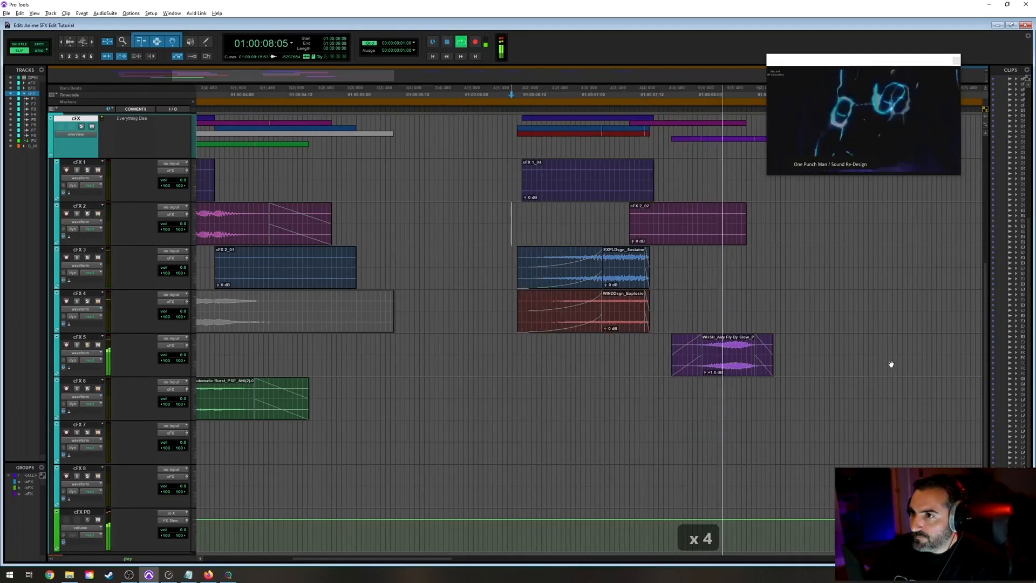
pyautogui.press('space')
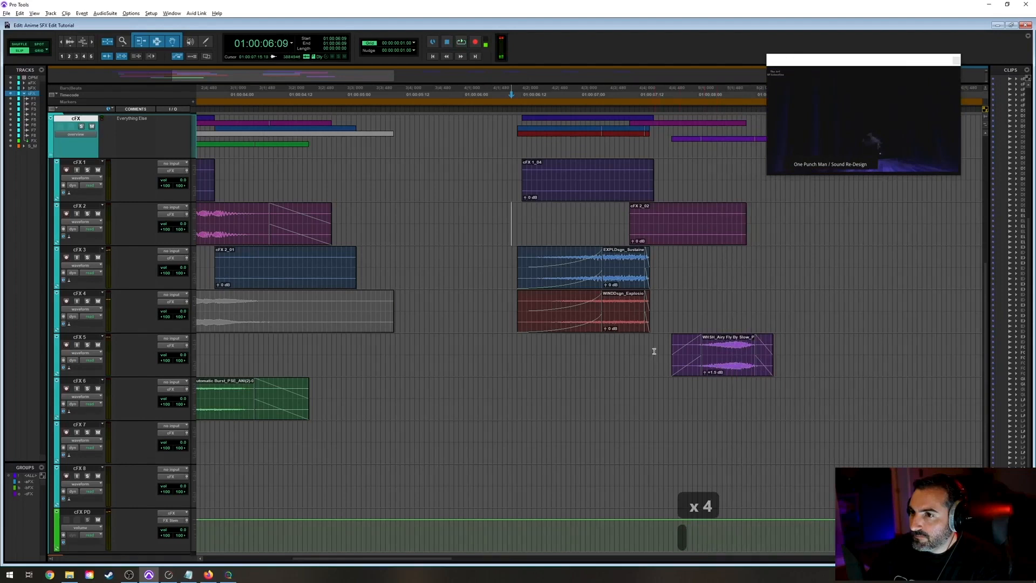
# Move the whoosh clip on cFX 5 a little earlier and replay the passage from 01:00:07:14.
pyautogui.click(655, 353)
pyautogui.press('space')
pyautogui.press('space')
pyautogui.moveTo(723, 372); pyautogui.dragTo(714, 369)
pyautogui.click(639, 323)
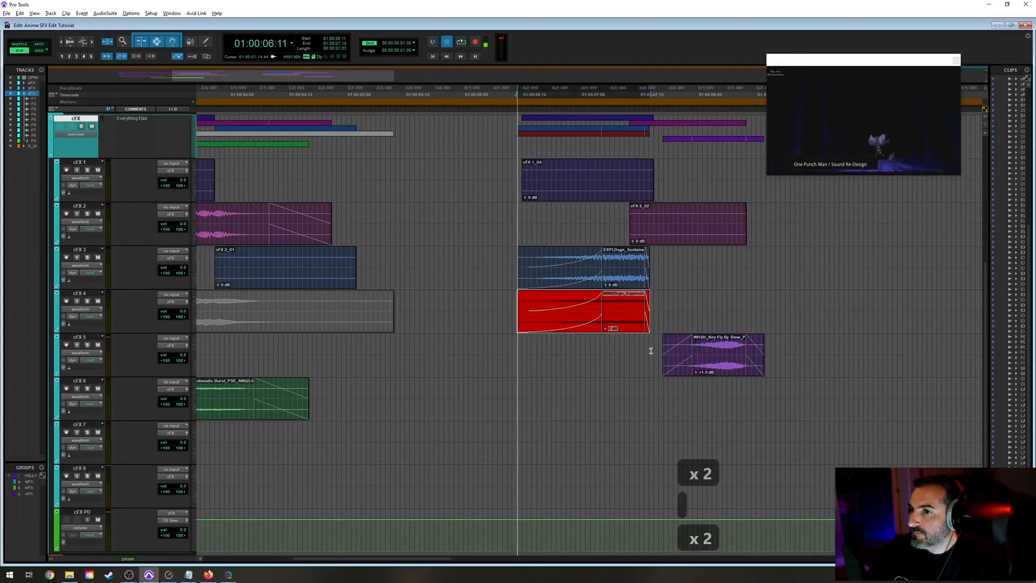
pyautogui.click(651, 350)
pyautogui.press('space')
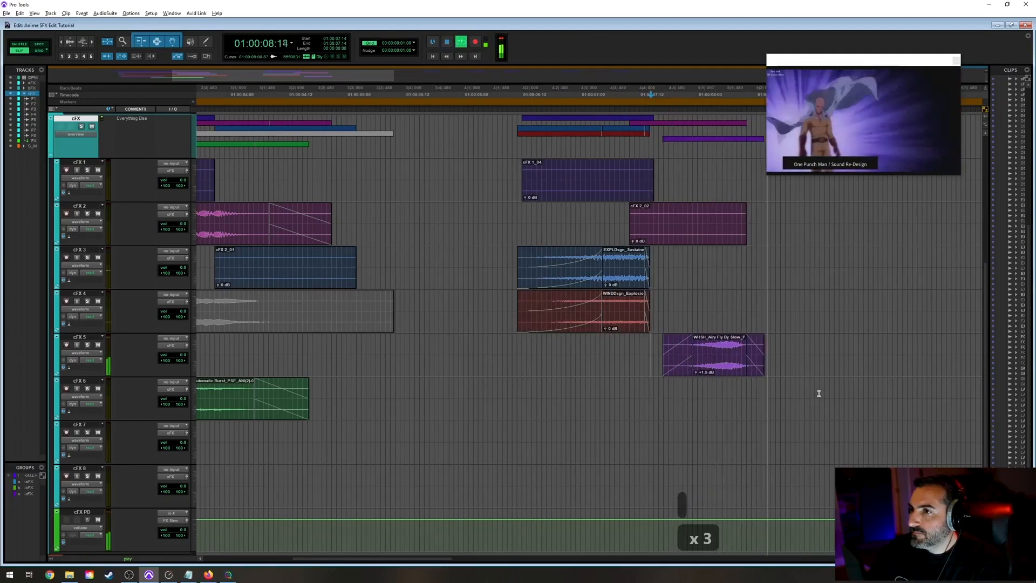
pyautogui.press('space')
pyautogui.press('space')
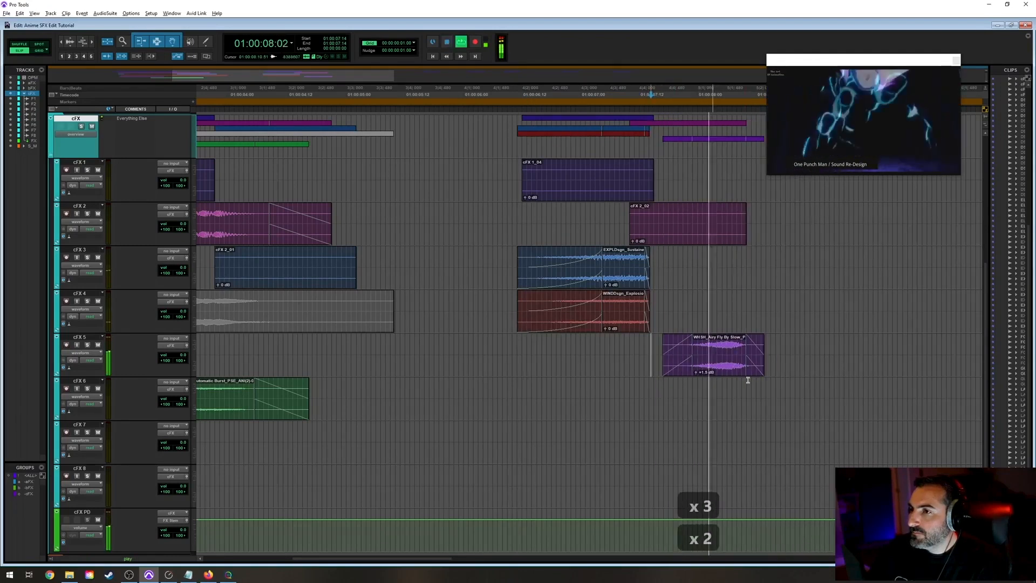
# Move the whoosh clip on cFX 5 to start at 01:00:07:14, right after the debris and wind layers, and play it.
pyautogui.moveTo(719, 372); pyautogui.dragTo(706, 372)
pyautogui.press('space')
pyautogui.press('space')
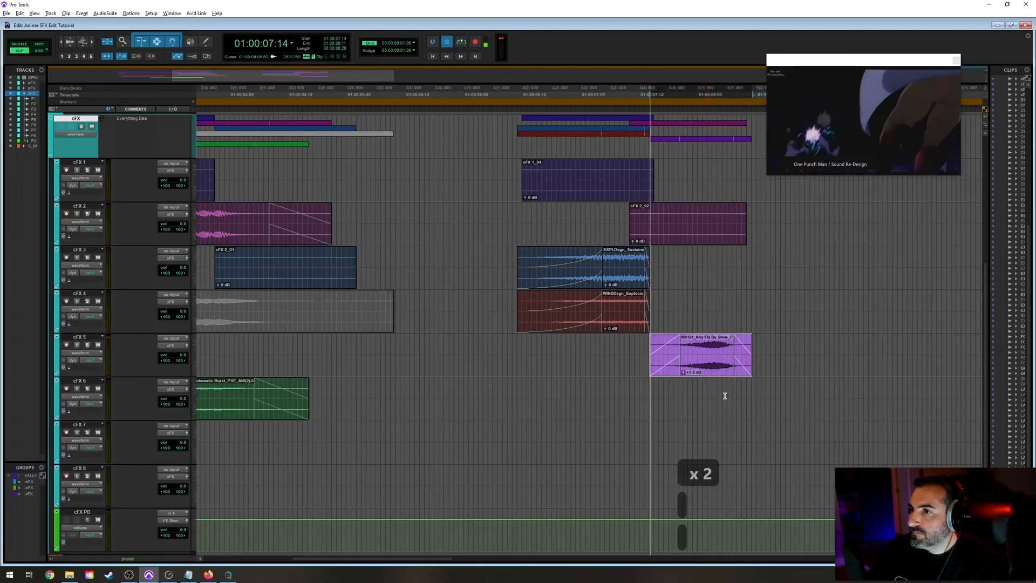
pyautogui.click(698, 363)
pyautogui.press('space')
pyautogui.press('space')
# Shift the whoosh clip on cFX 5 to start at 01:00:07:16, play from 01:00:07:13, and save the session.
pyautogui.moveTo(700, 361); pyautogui.dragTo(705, 362)
pyautogui.click(705, 350)
pyautogui.press('space')
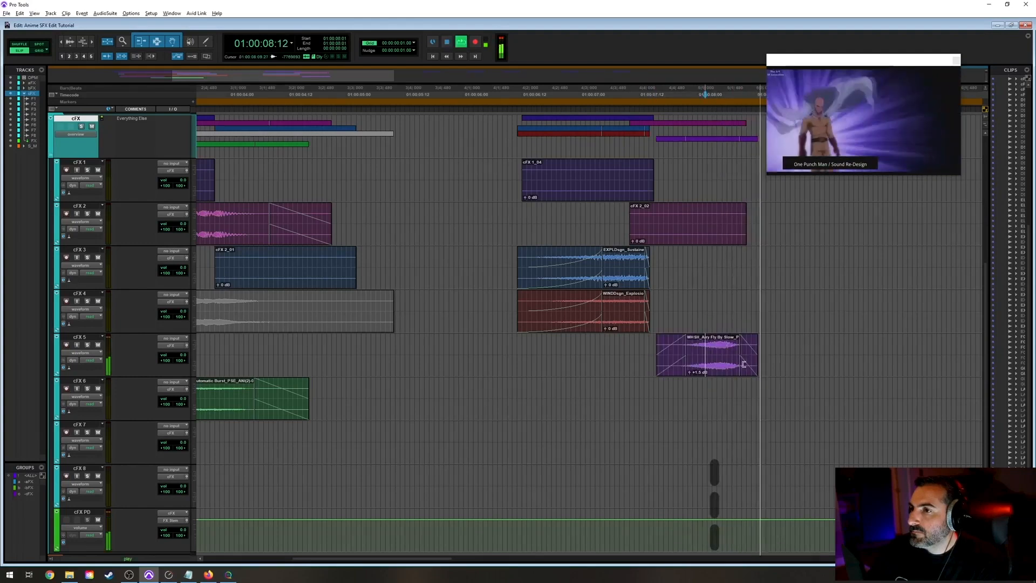
pyautogui.press('space')
pyautogui.moveTo(705, 336); pyautogui.dragTo(710, 336)
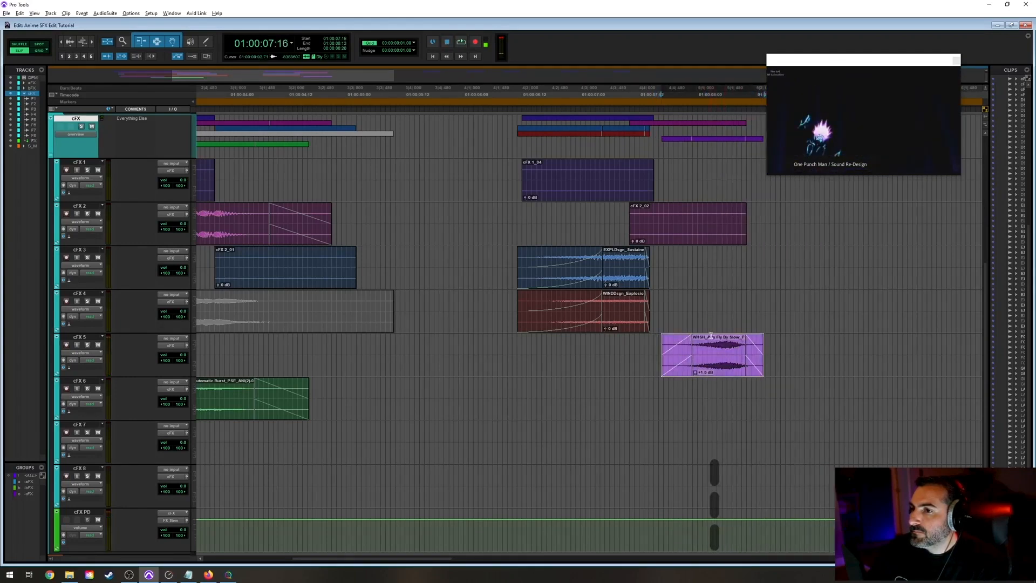
pyautogui.click(653, 344)
pyautogui.press('space')
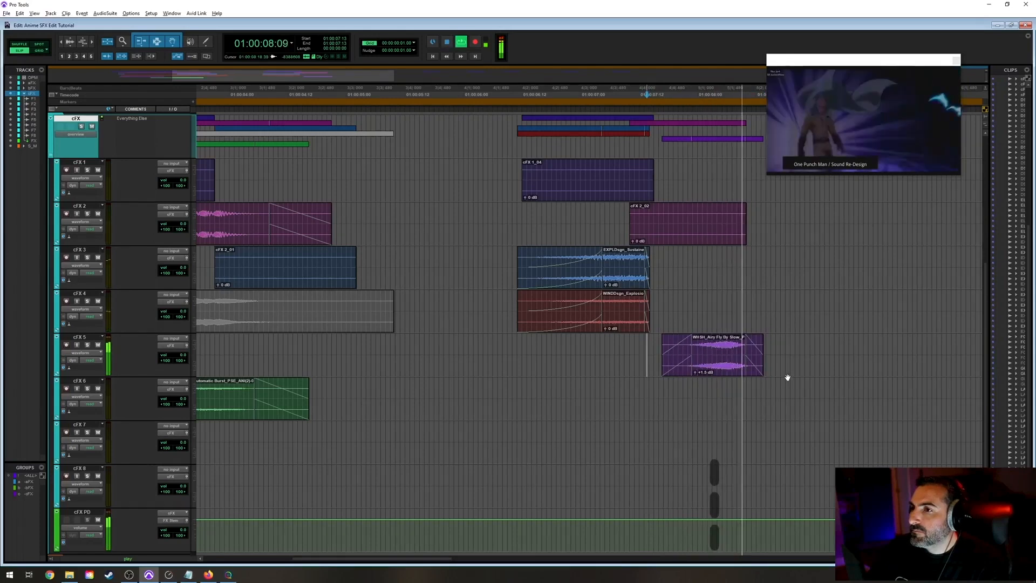
pyautogui.hotkey('ctrl', 's')
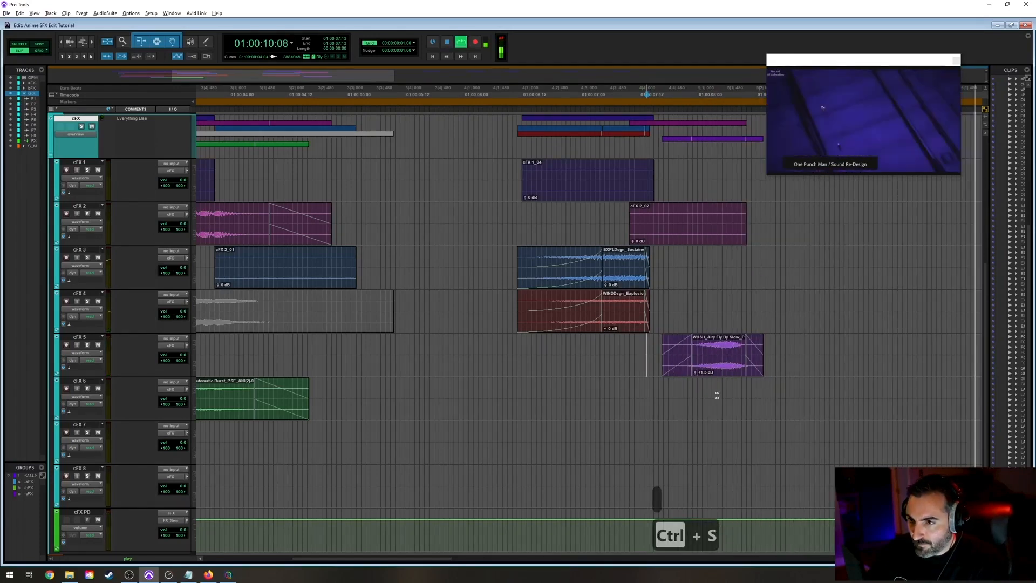
# Lower the clip gain of the whoosh on cFX 5 to about -0.5 dB.
pyautogui.press('space')
pyautogui.press('r')
pyautogui.press('r')
pyautogui.press('t')
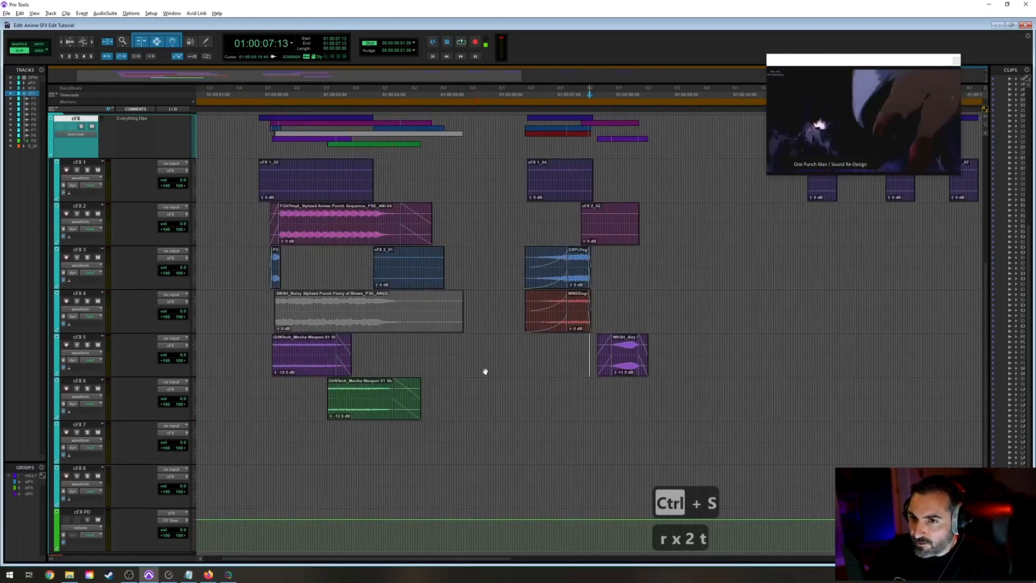
pyautogui.click(627, 369)
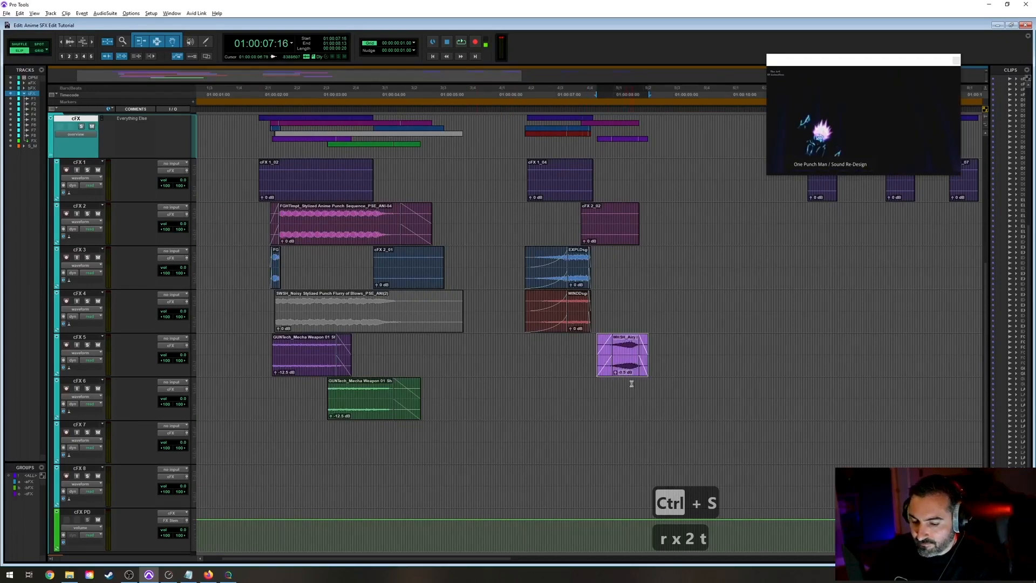
# Review the picture at placeholder clips cFX 1_05 and cFX 1_06, playing the passage around 01:00:12:07.
pyautogui.press('r')
pyautogui.press('r')
pyautogui.press('t')
pyautogui.press('t')
pyautogui.press('r')
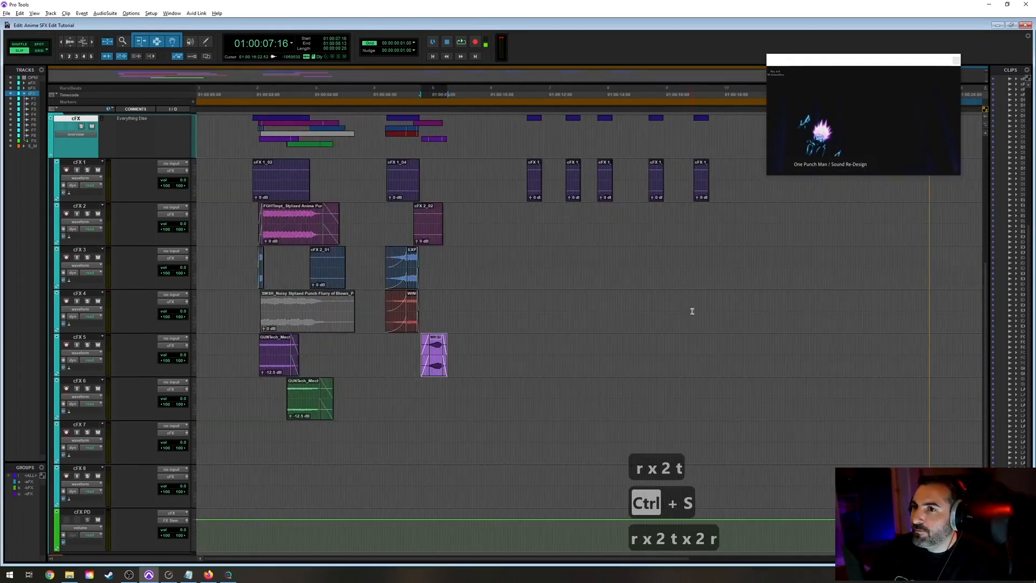
pyautogui.click(526, 217)
pyautogui.press('t')
pyautogui.press('t')
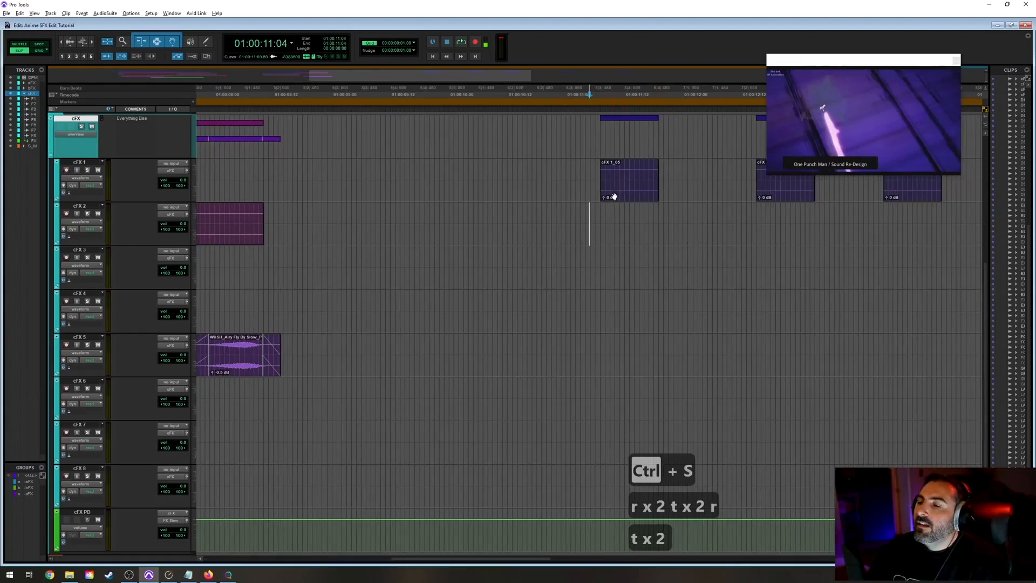
pyautogui.click(632, 196)
pyautogui.press('r')
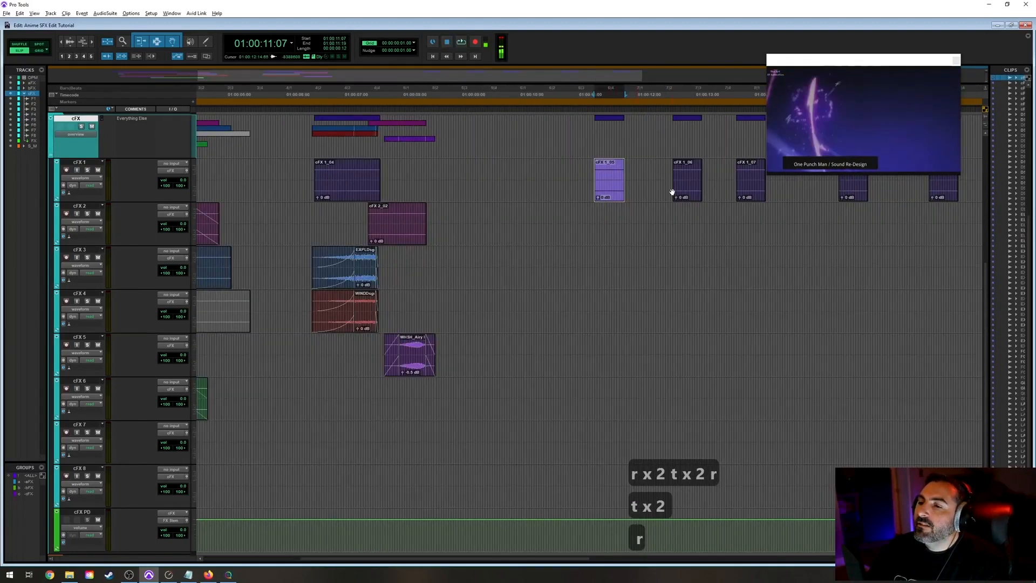
pyautogui.click(686, 198)
pyautogui.press('space')
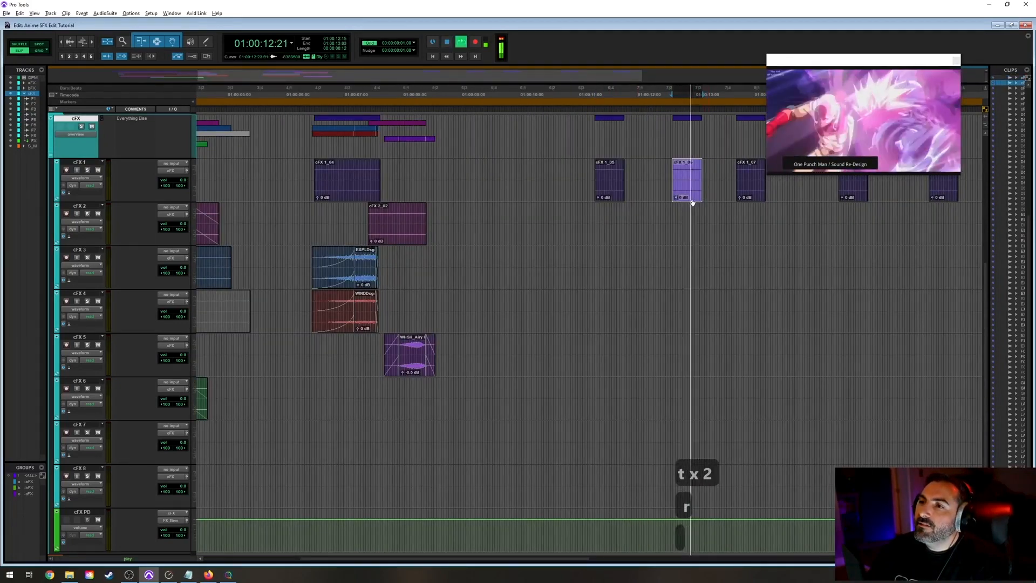
pyautogui.press('space')
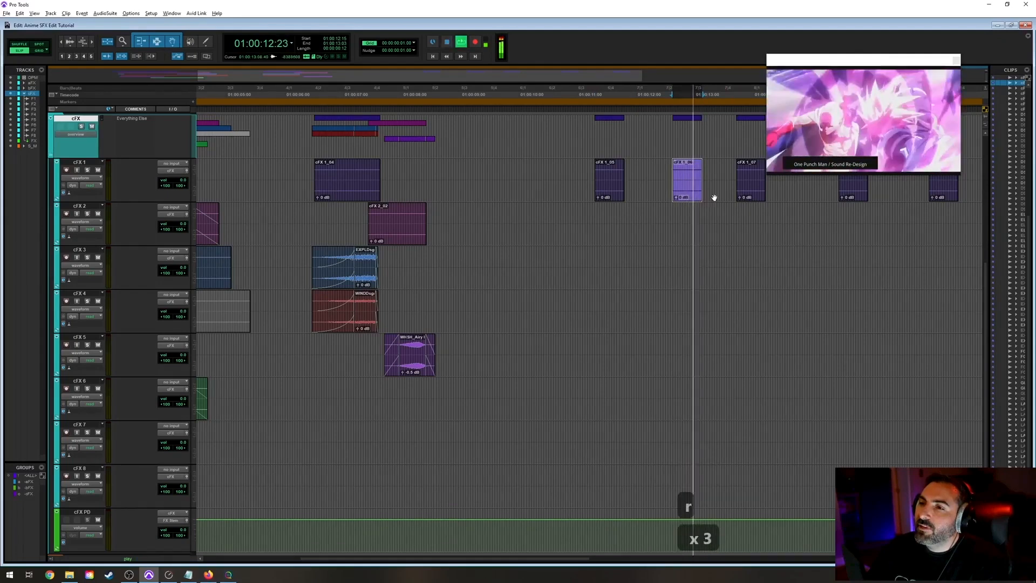
pyautogui.scroll(1, 696, 267)
pyautogui.click(653, 249)
pyautogui.press('space')
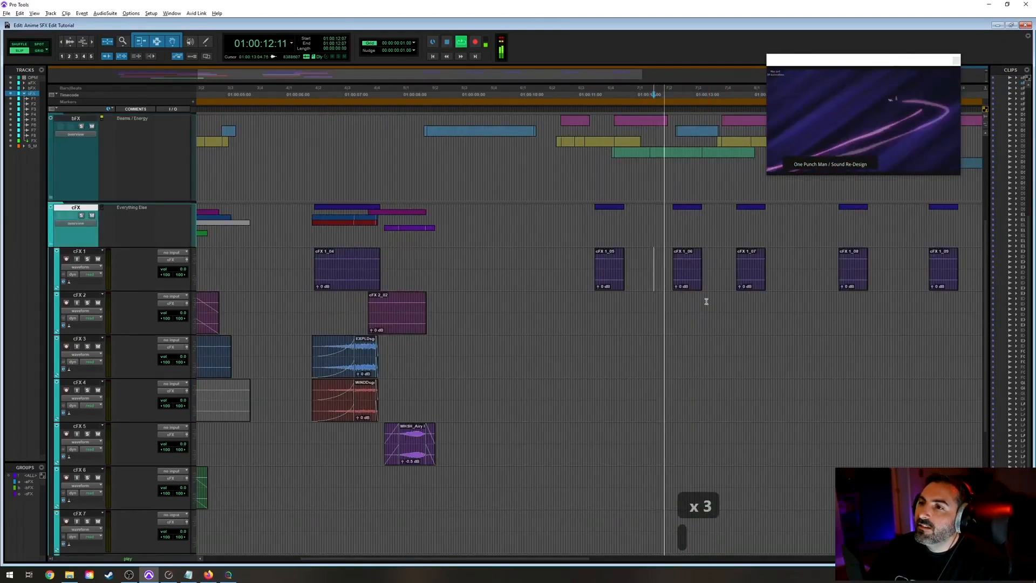
pyautogui.press('space')
# Check the picture at placeholder clips cFX 1_07, cFX 1_08 and cFX 1_09, and return the playhead to 01:00:11:06.
pyautogui.click(754, 283)
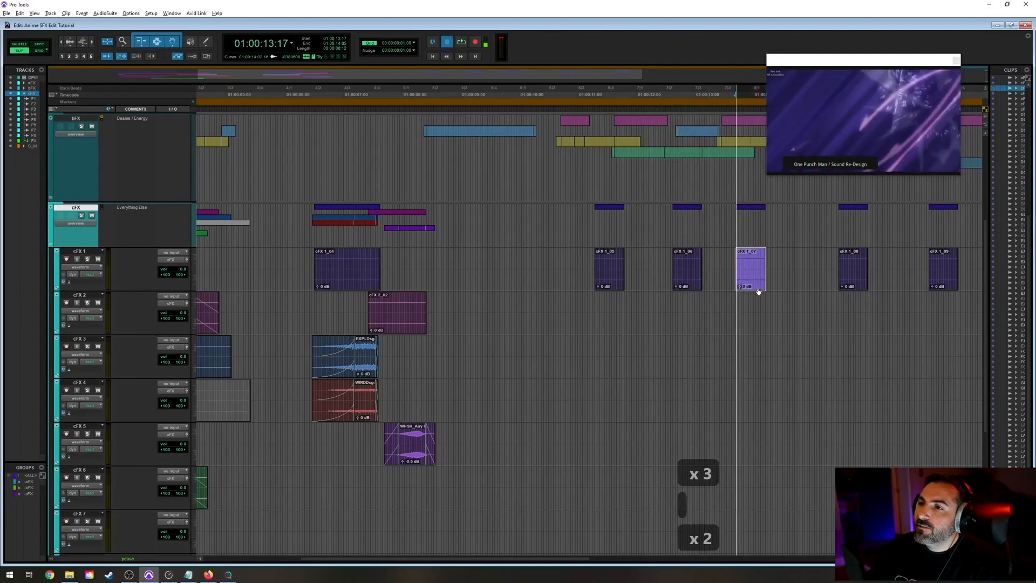
pyautogui.press('space')
pyautogui.press('space')
pyautogui.press('space')
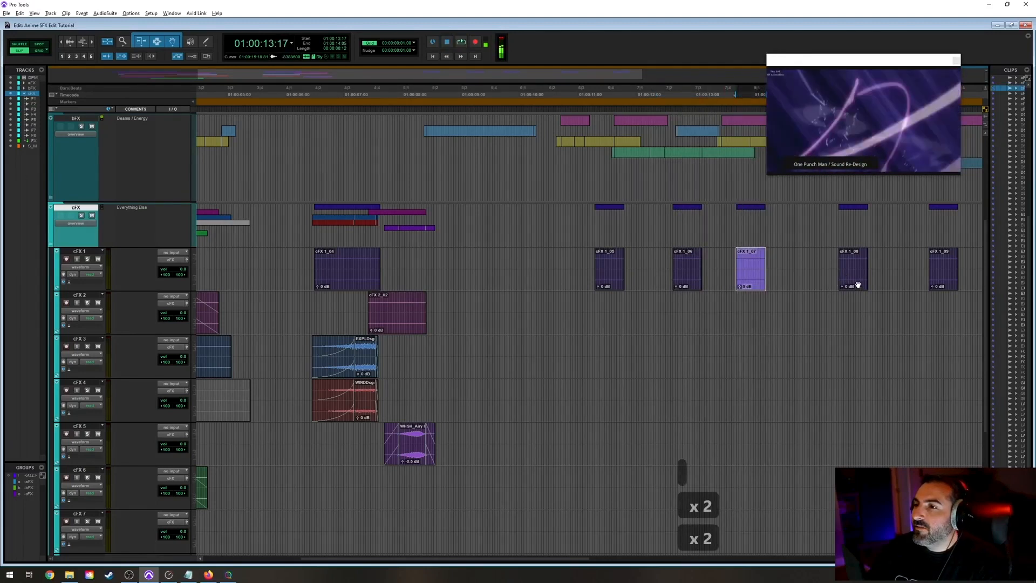
pyautogui.click(846, 276)
pyautogui.press('space')
pyautogui.press('space')
pyautogui.click(943, 280)
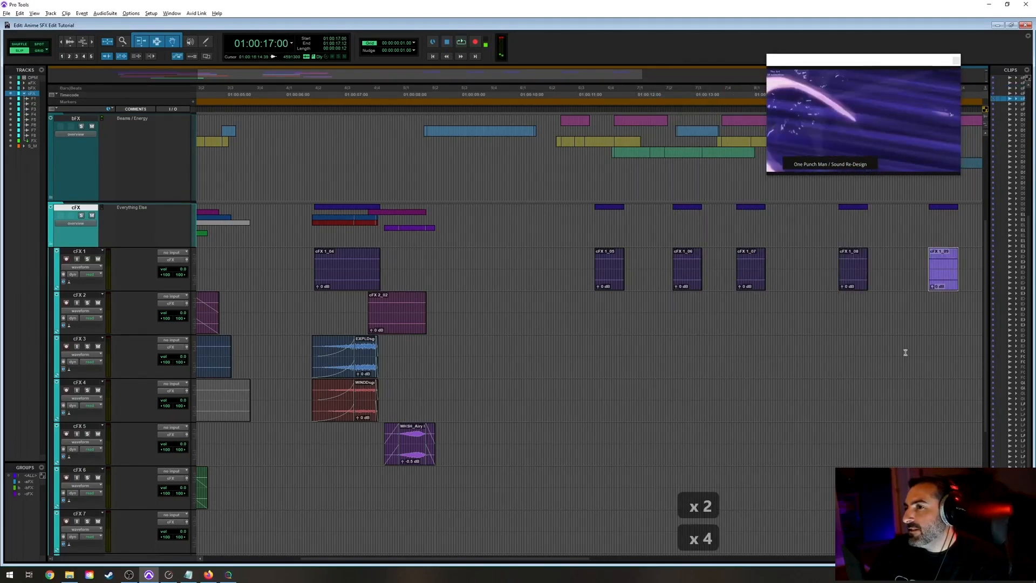
pyautogui.click(620, 305)
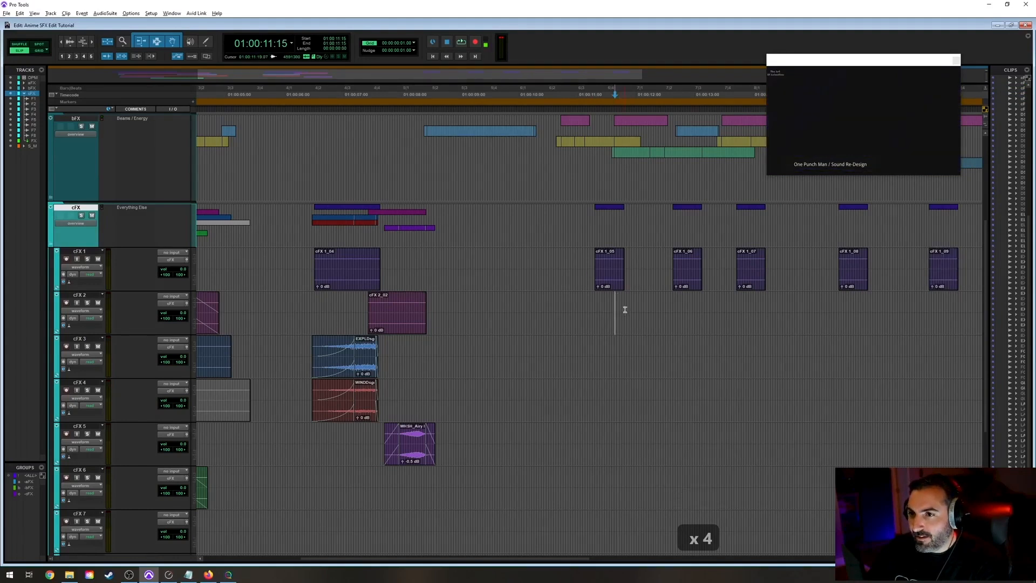
pyautogui.scroll(-3, 622, 307)
pyautogui.click(596, 207)
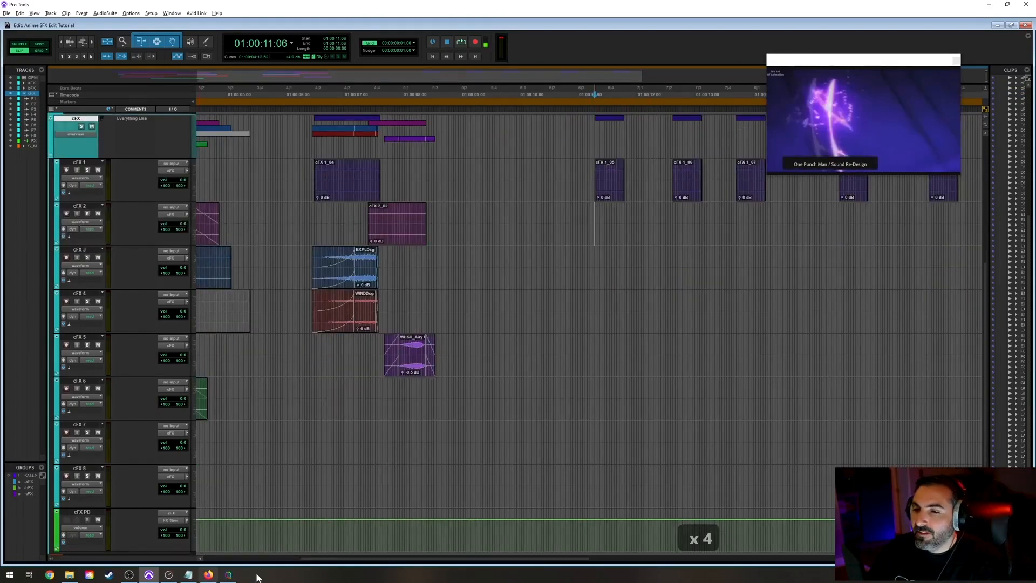
# Switch to SoundQ and search the sound library for "blltrico".
pyautogui.hotkey('alt', 'Tab')
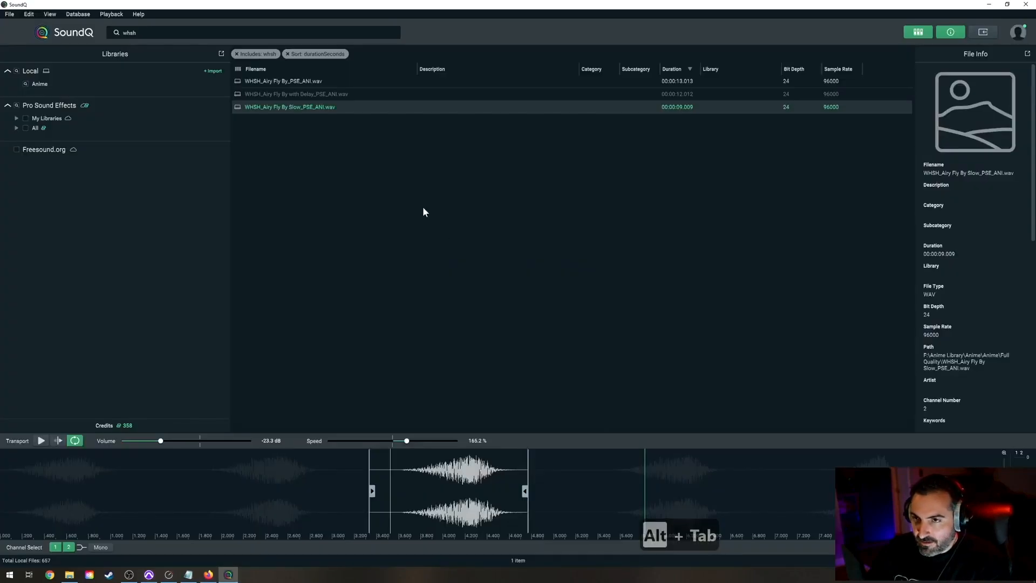
pyautogui.moveTo(156, 33); pyautogui.dragTo(65, 32)
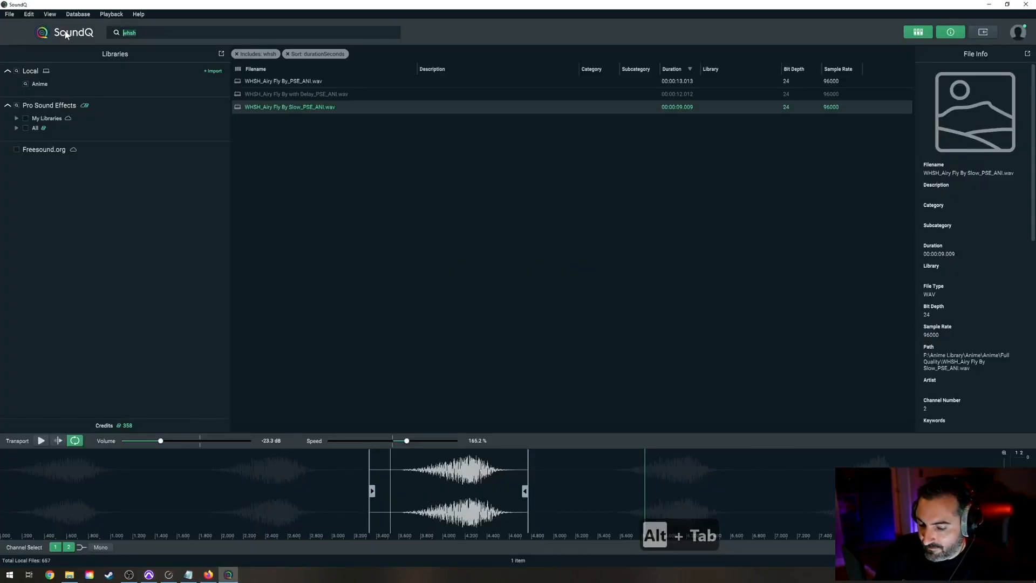
pyautogui.write('blltrico')
pyautogui.press('Return')
# Search the sound library for "BLLTR" instead, and clear the search term.
pyautogui.press('BackSpace')
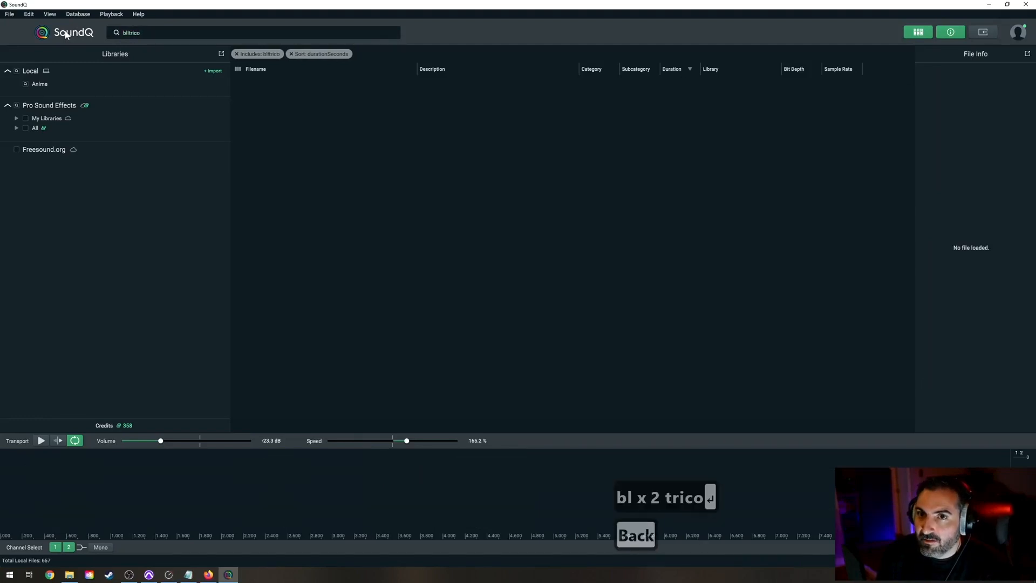
pyautogui.click(178, 36)
pyautogui.press('BackSpace')
pyautogui.press('BackSpace')
pyautogui.press('BackSpace')
pyautogui.press('BackSpace')
pyautogui.press('BackSpace')
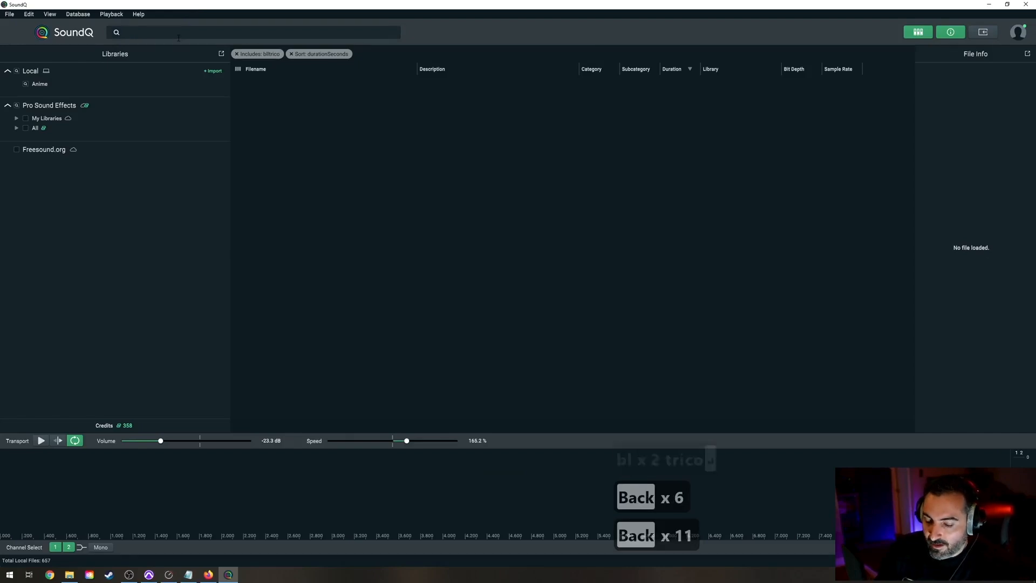
pyautogui.write('BLLTR')
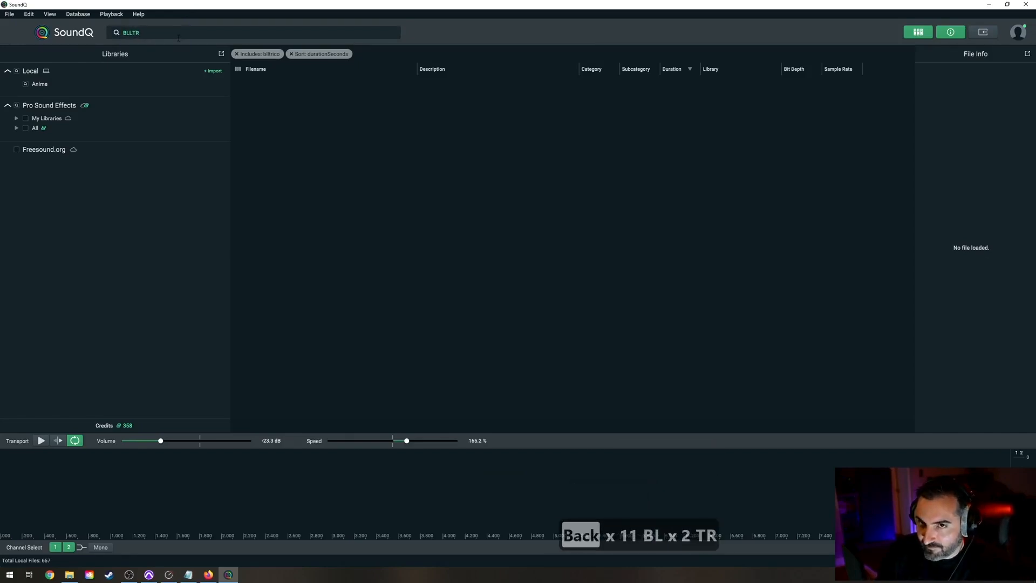
pyautogui.press('Return')
pyautogui.click(168, 35)
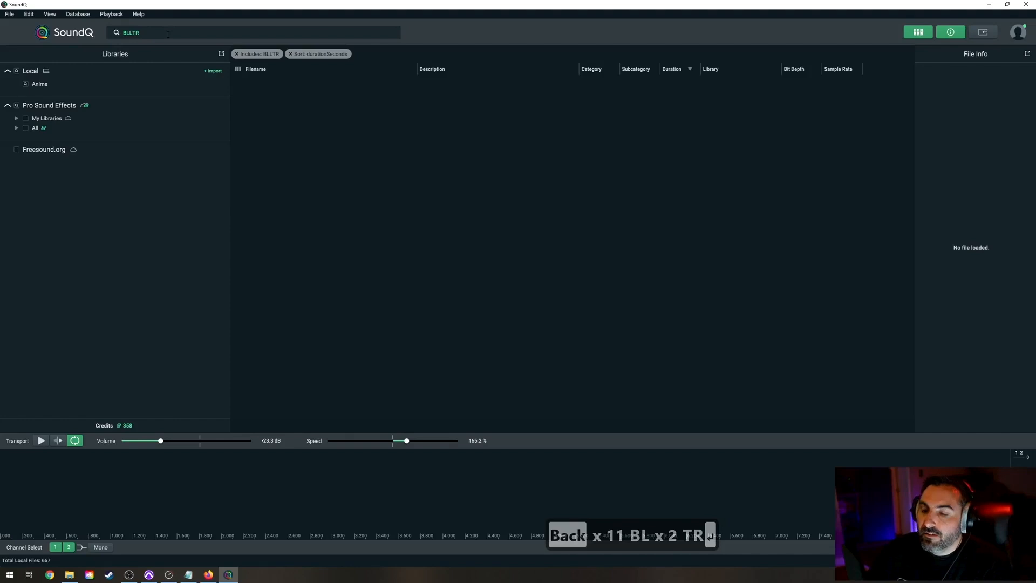
pyautogui.press('BackSpace')
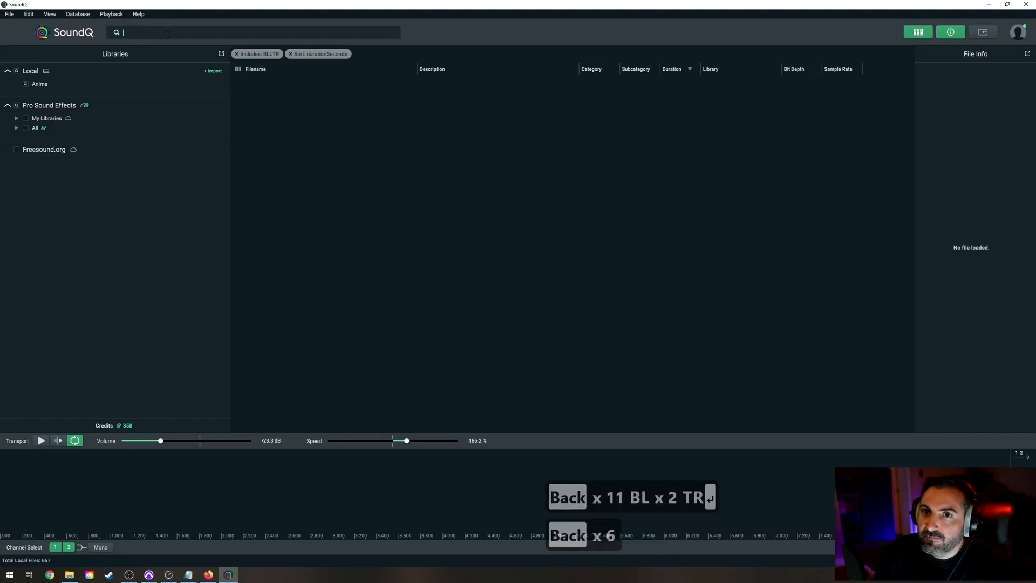
# Search the sound library for "rico" and audition the Retro Anime Stylized Ricochet files 06, 02, 08 and 01.
pyautogui.write('rico')
pyautogui.press('Return')
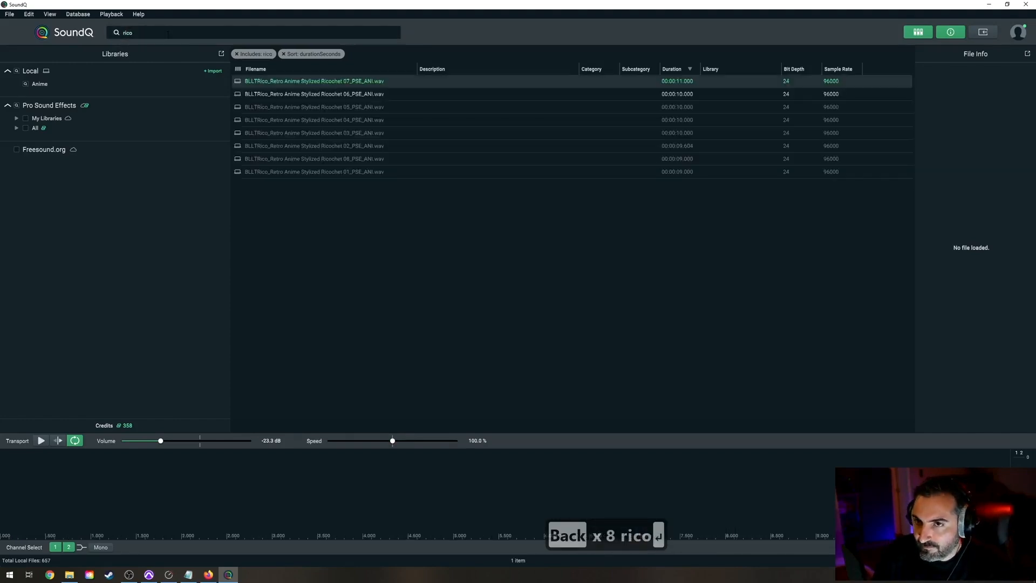
pyautogui.click(324, 94)
pyautogui.click(321, 146)
pyautogui.click(324, 160)
pyautogui.click(329, 169)
# Compare Retro Anime Stylized Ricochet 02 and 03 by auditioning them alternately.
pyautogui.click(330, 142)
pyautogui.click(332, 134)
pyautogui.click(349, 145)
pyautogui.click(330, 135)
pyautogui.click(341, 146)
pyautogui.click(342, 136)
pyautogui.click(348, 147)
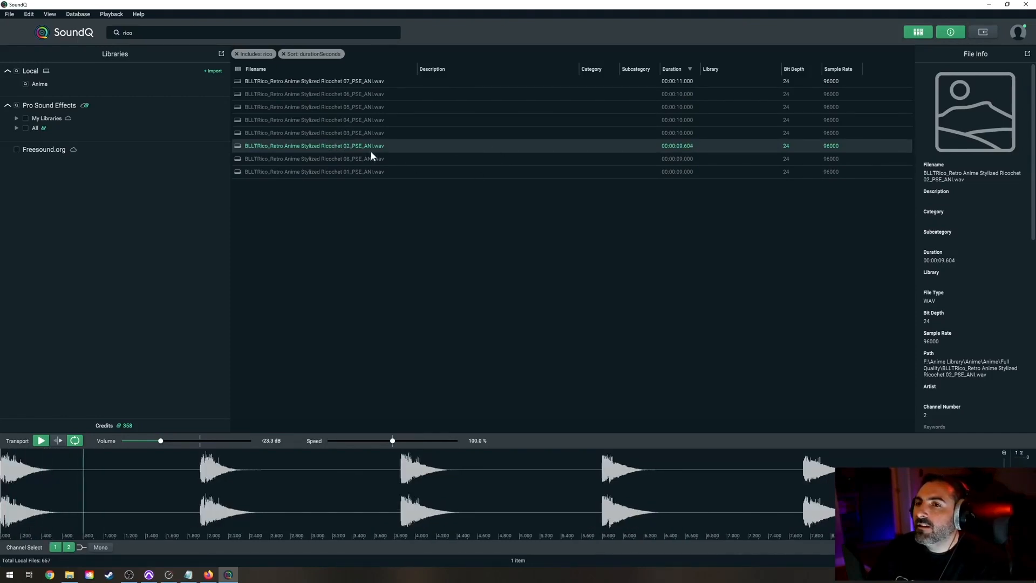
# Sort the results by filename and send Retro Anime Stylized Ricochet 02 to track cFX 2 in Pro Tools at 01:00:11:00.
pyautogui.click(334, 70)
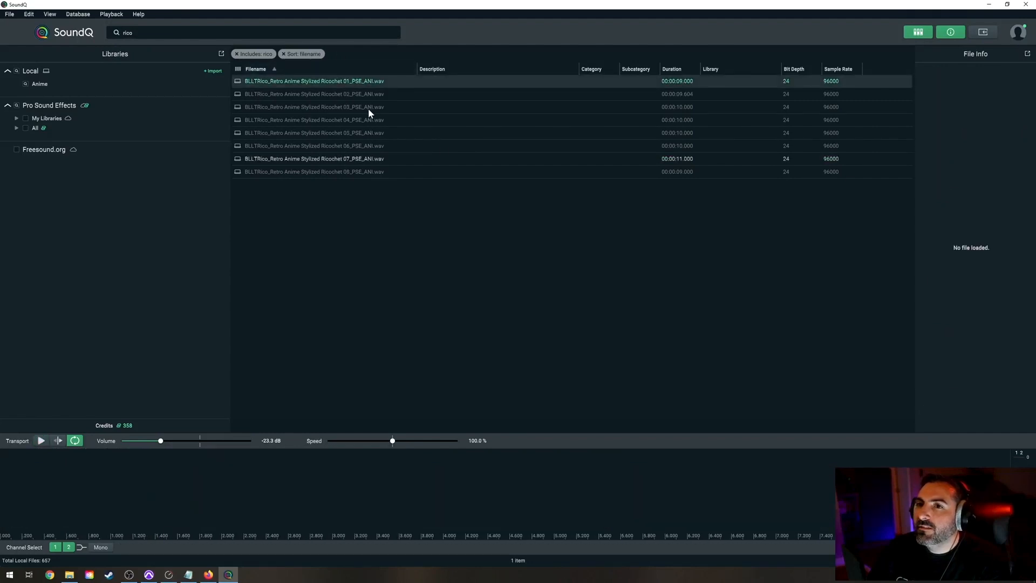
pyautogui.click(345, 95)
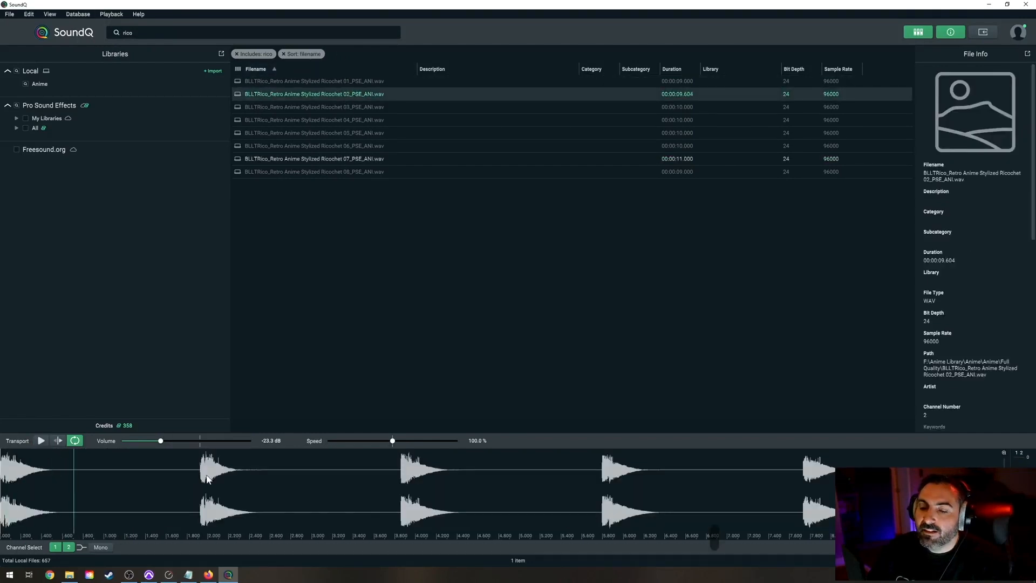
pyautogui.click(335, 484)
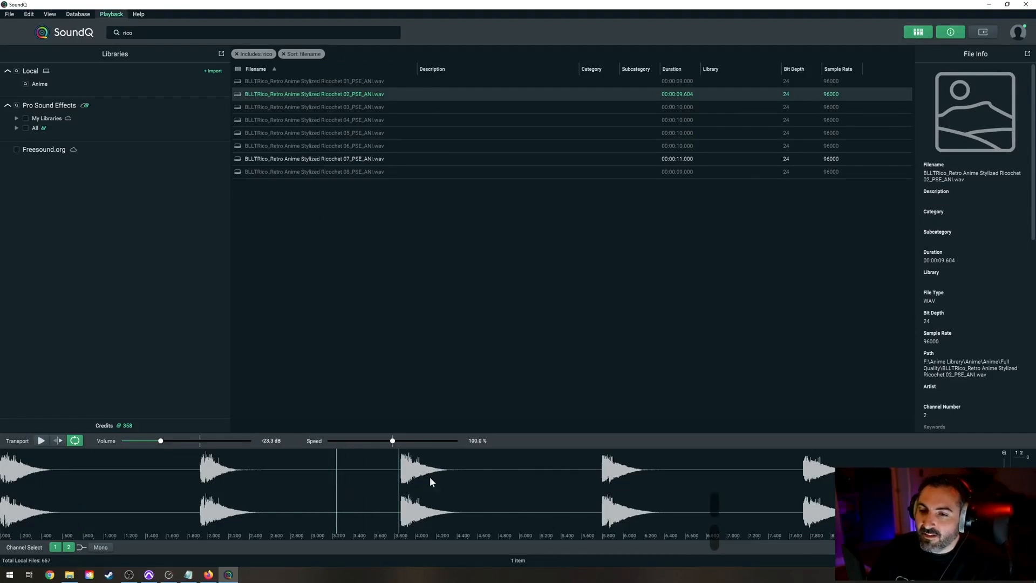
pyautogui.hotkey('alt', 'Tab')
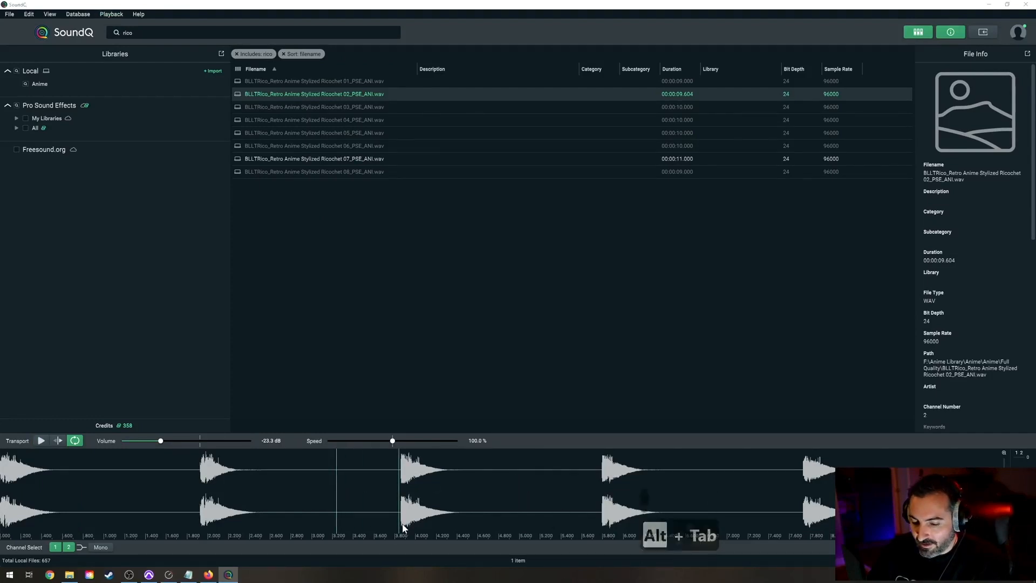
pyautogui.hotkey('alt', 'Tab')
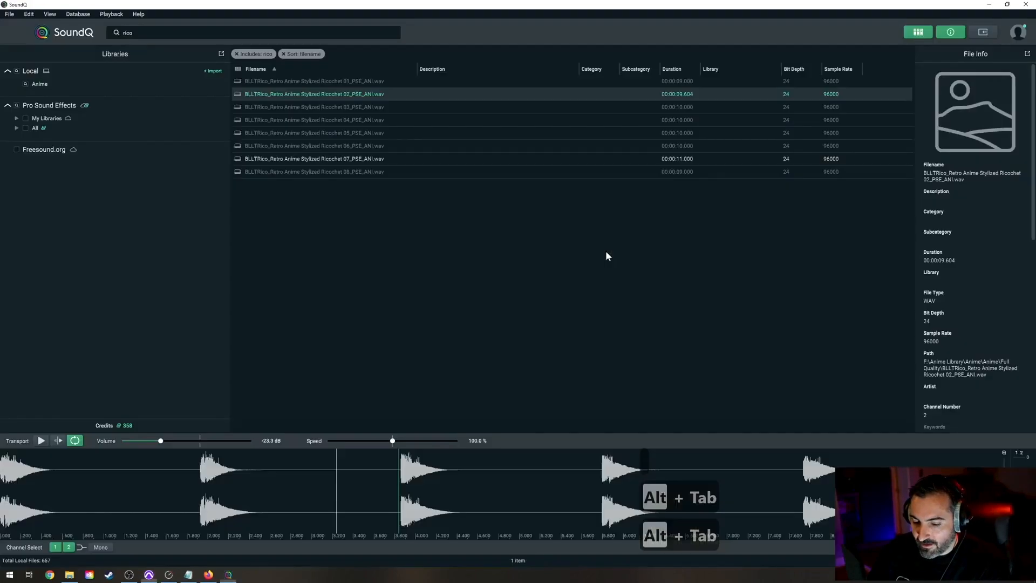
pyautogui.press('s')
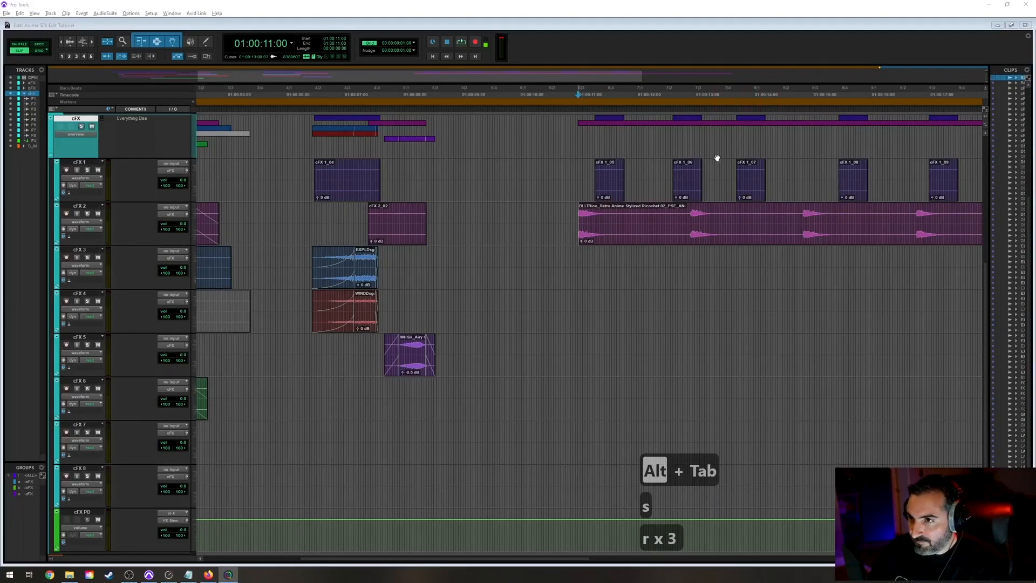
# Split the ricochet clip on cFX 2 at the start of each hit, making five separate clips.
pyautogui.click(736, 52)
pyautogui.press('r')
pyautogui.press('r')
pyautogui.press('t')
pyautogui.click(568, 221)
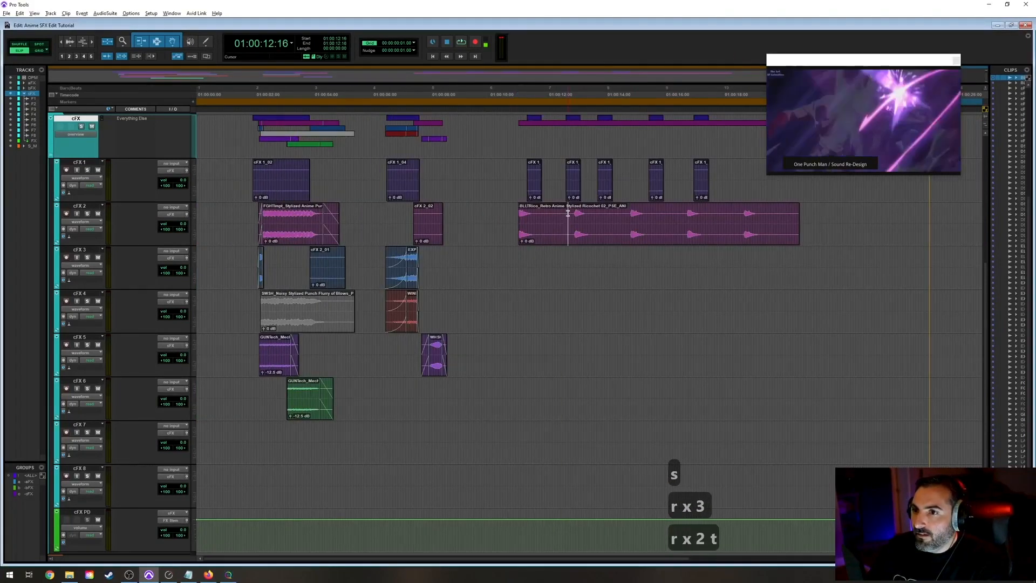
pyautogui.press('Tab')
pyautogui.hotkey('ctrl', 'e')
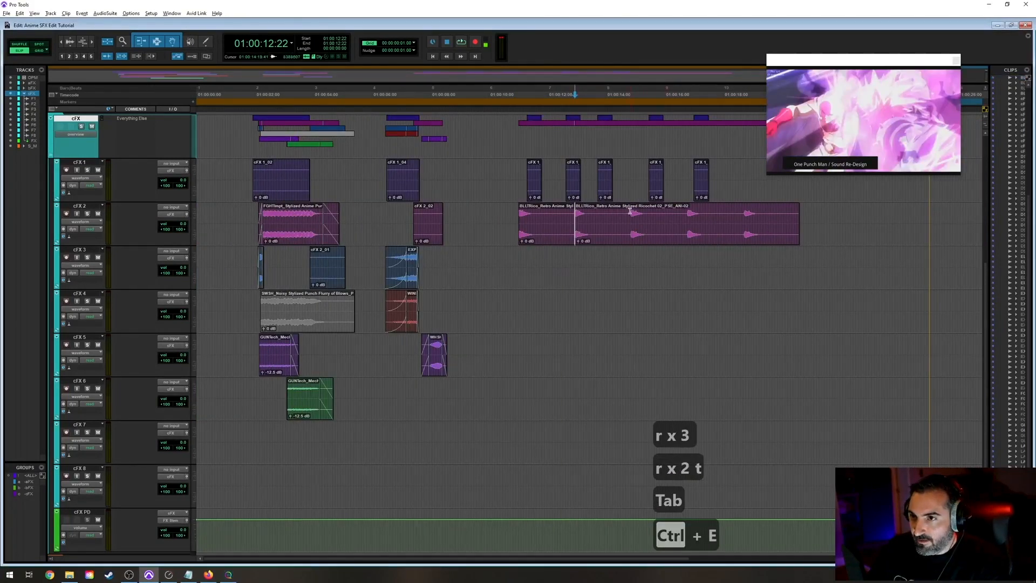
pyautogui.press('Tab')
pyautogui.hotkey('ctrl', 'e')
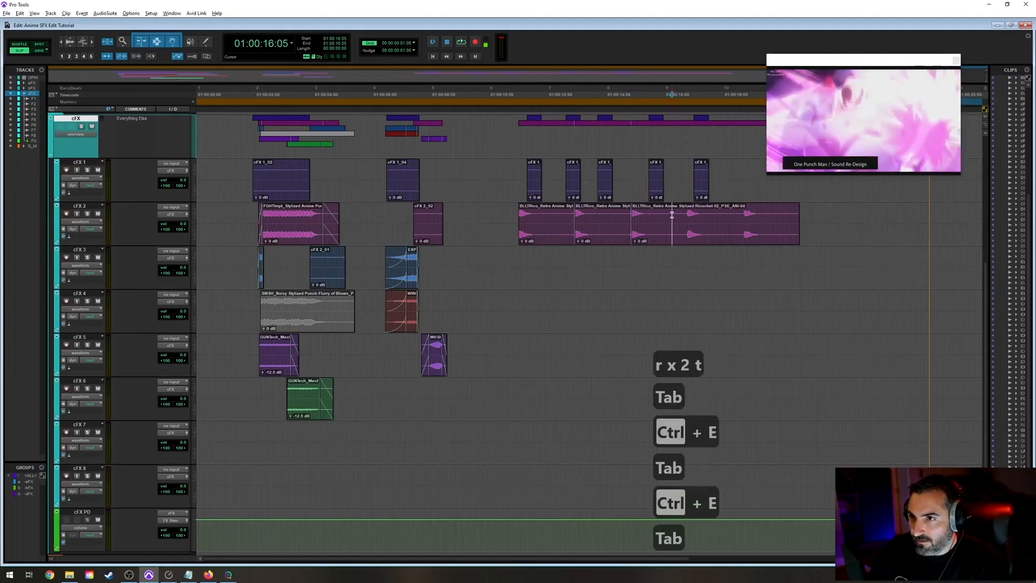
pyautogui.press('Tab')
pyautogui.hotkey('ctrl', 'e')
pyautogui.press('Tab')
pyautogui.hotkey('ctrl', 'e')
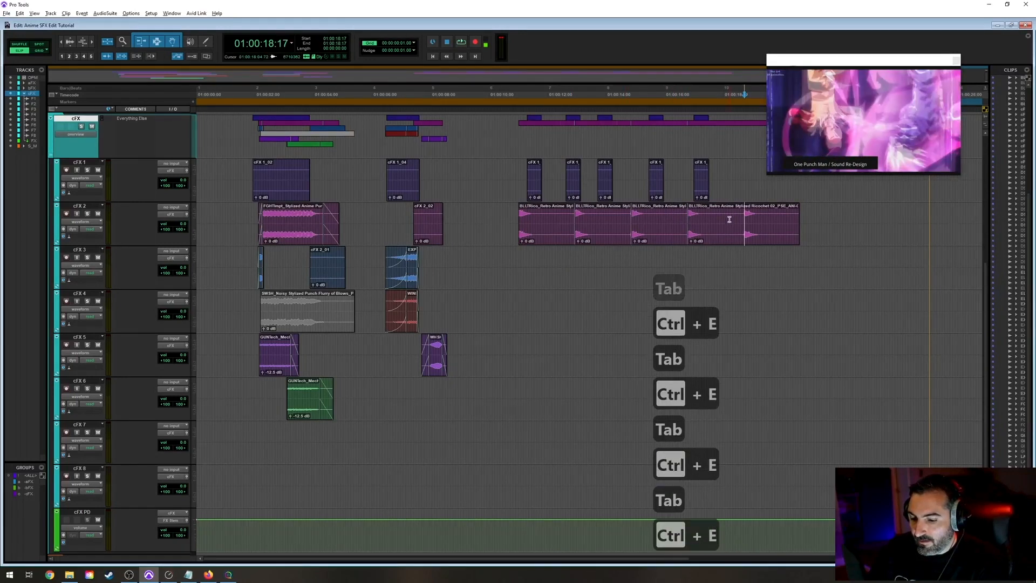
# Move the second and fourth ricochet clips from cFX 2 down to cFX 3, keeping their timing.
pyautogui.click(597, 239)
pyautogui.moveTo(596, 240); pyautogui.dragTo(596, 285)
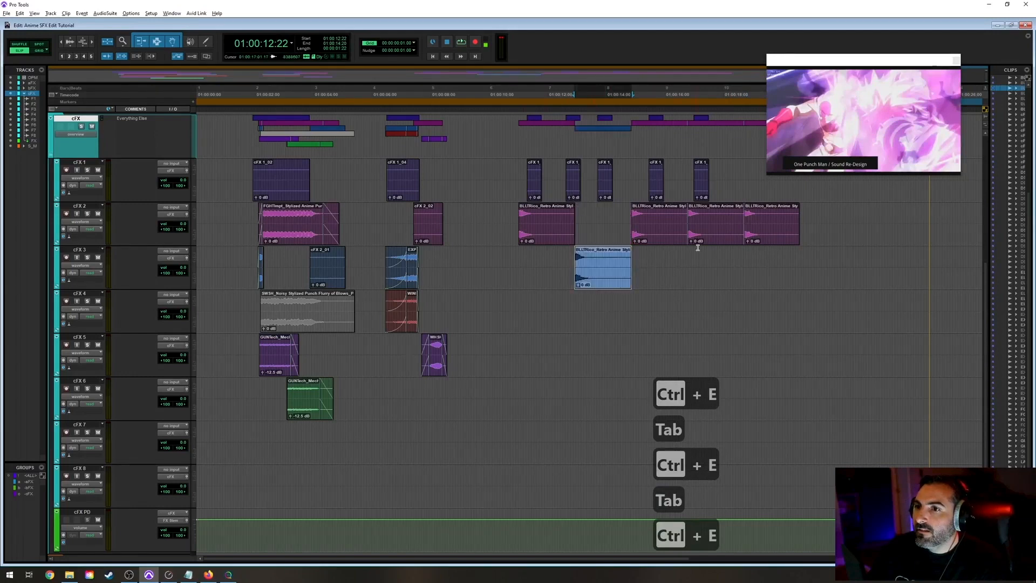
pyautogui.click(704, 242)
pyautogui.moveTo(704, 243); pyautogui.dragTo(713, 275)
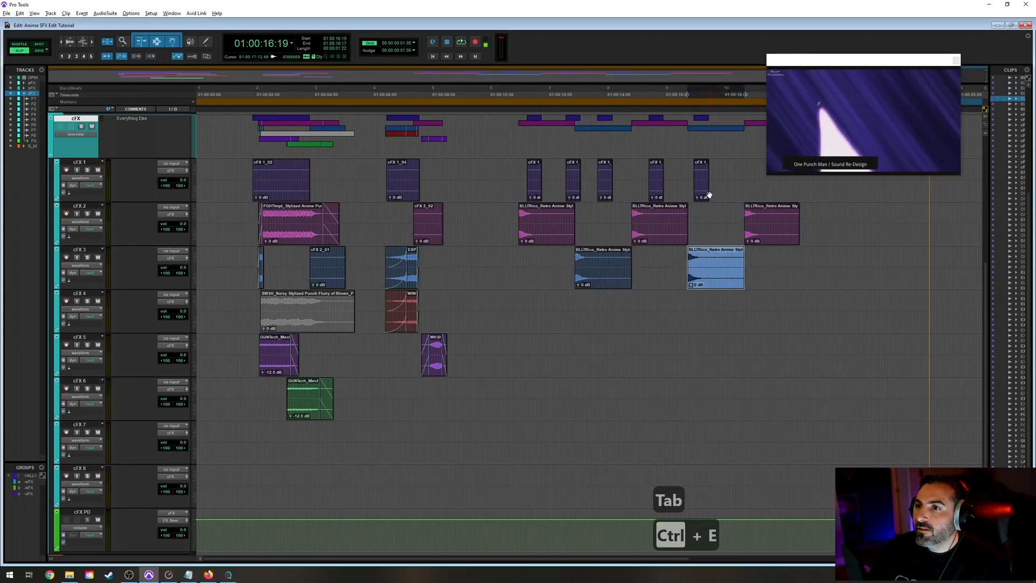
# Align the five ricochet clips in order with the starts of placeholders cFX 1_05 to cFX 1_09, and save the session.
pyautogui.moveTo(537, 237); pyautogui.dragTo(544, 243)
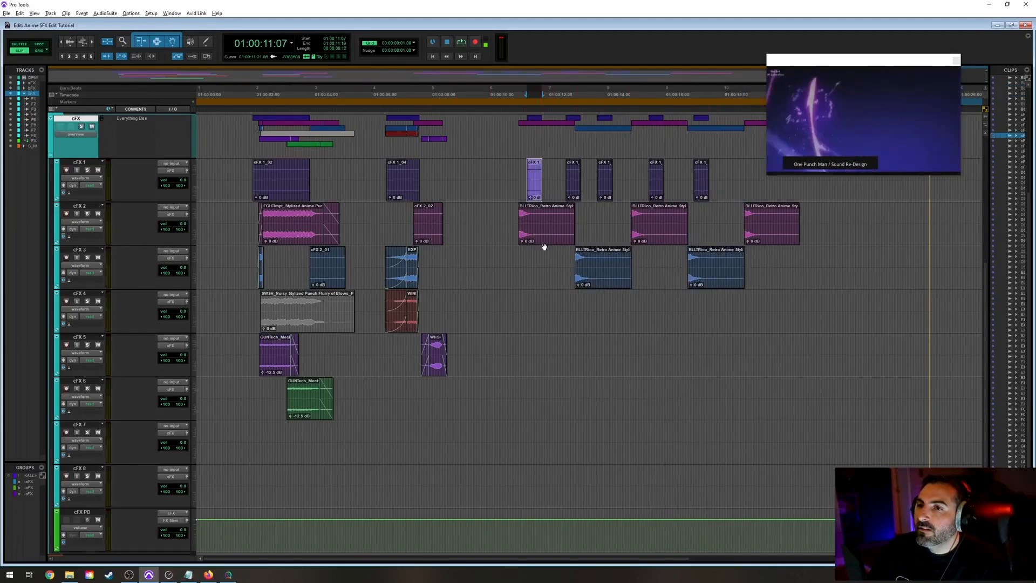
pyautogui.click(573, 194)
pyautogui.moveTo(608, 270); pyautogui.dragTo(598, 270)
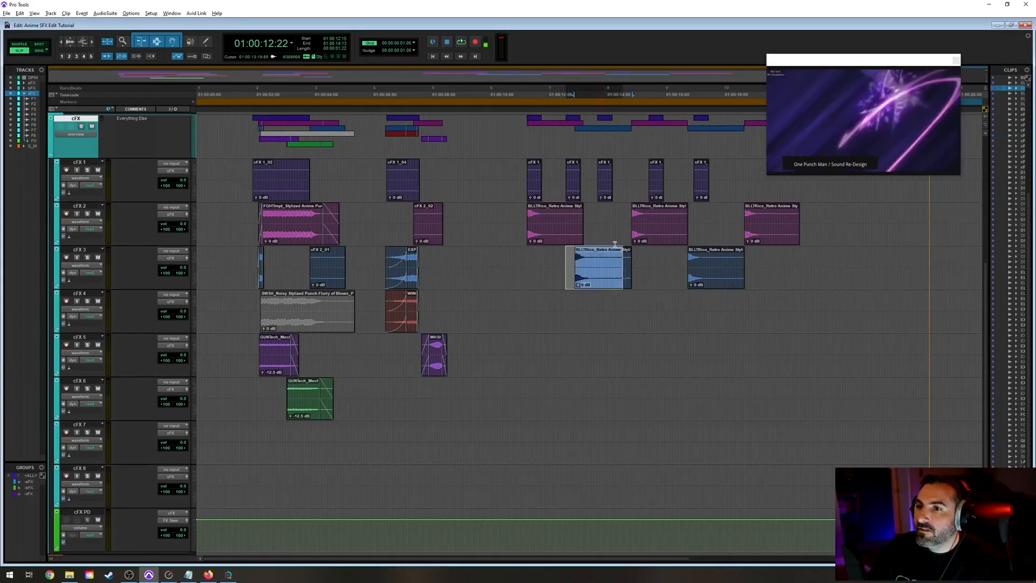
pyautogui.moveTo(663, 237); pyautogui.dragTo(629, 238)
pyautogui.click(656, 194)
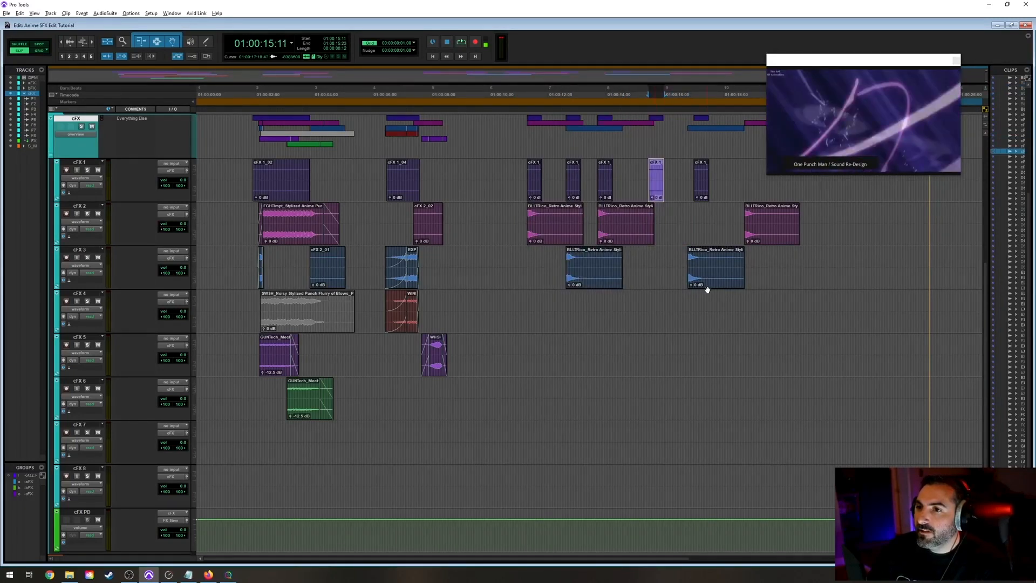
pyautogui.moveTo(711, 285); pyautogui.dragTo(673, 286)
pyautogui.click(700, 197)
pyautogui.keyDown('super'); pyautogui.click(779, 241); pyautogui.keyUp('super')
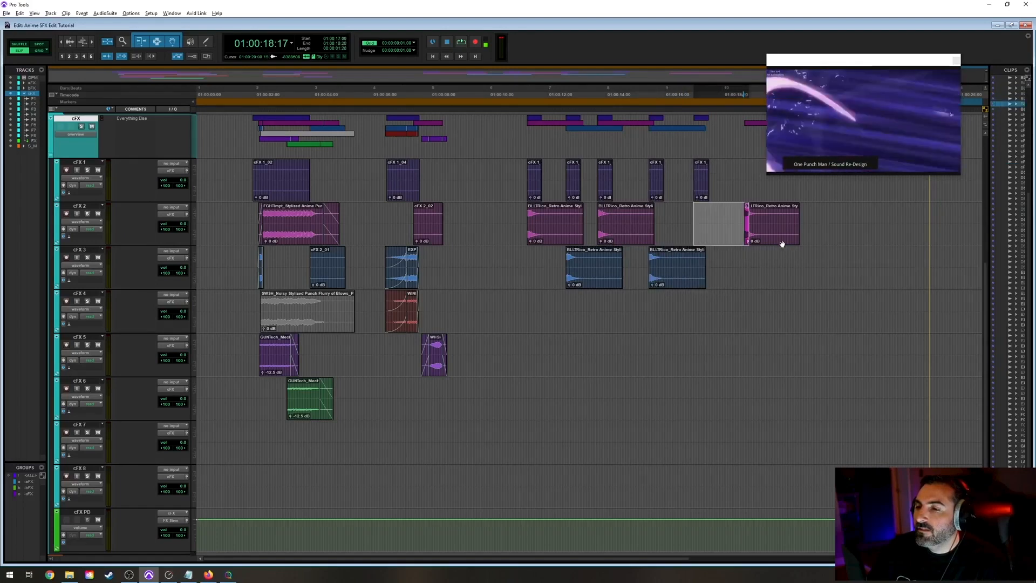
pyautogui.hotkey('ctrl', 's')
# Play the ricochet passage against picture from 01:00:11:03 through placeholder cFX 1_09 to check the sync.
pyautogui.press('r')
pyautogui.press('r')
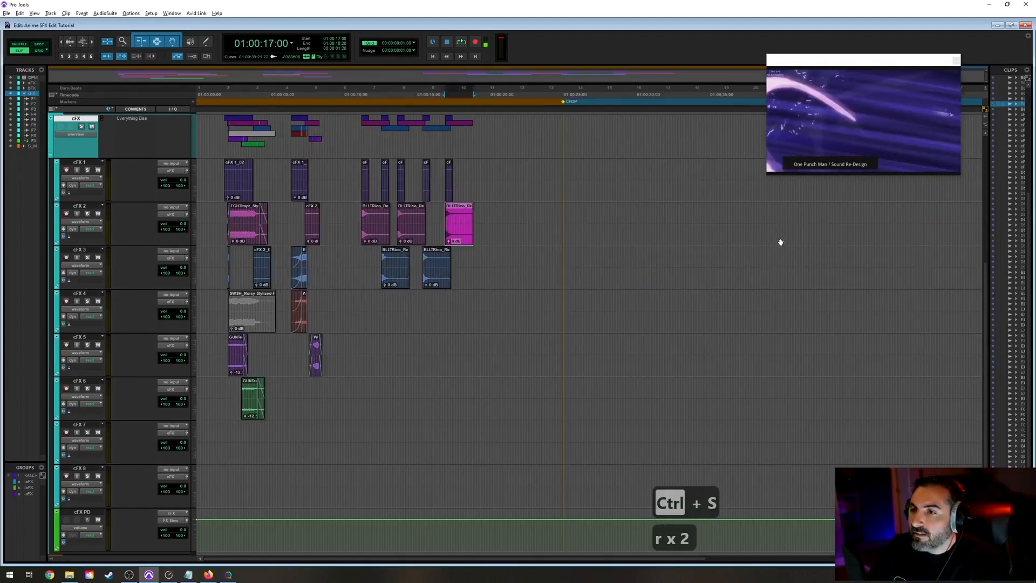
pyautogui.press('t')
pyautogui.press('t')
pyautogui.press('t')
pyautogui.press('r')
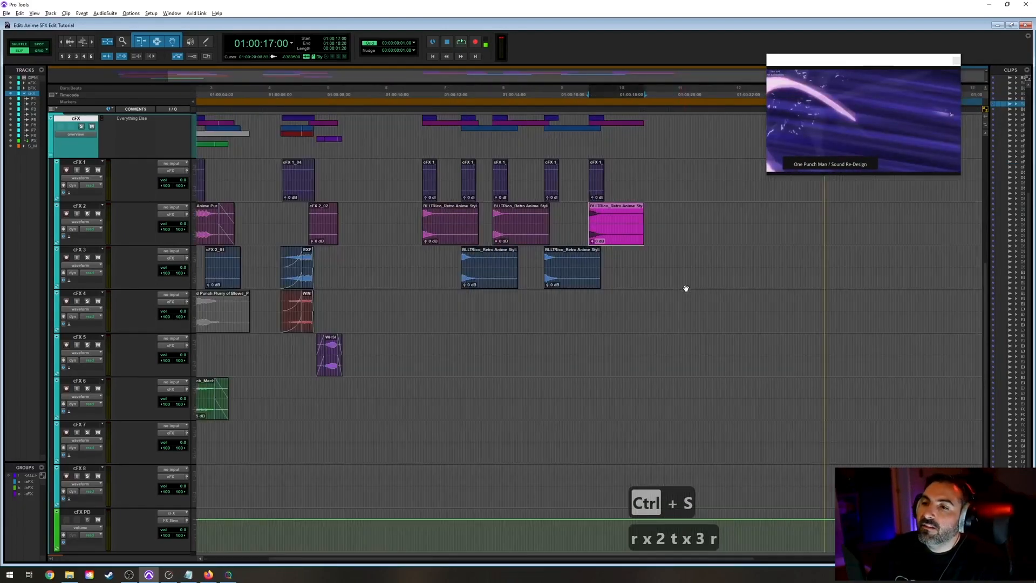
pyautogui.press('t')
pyautogui.press('r')
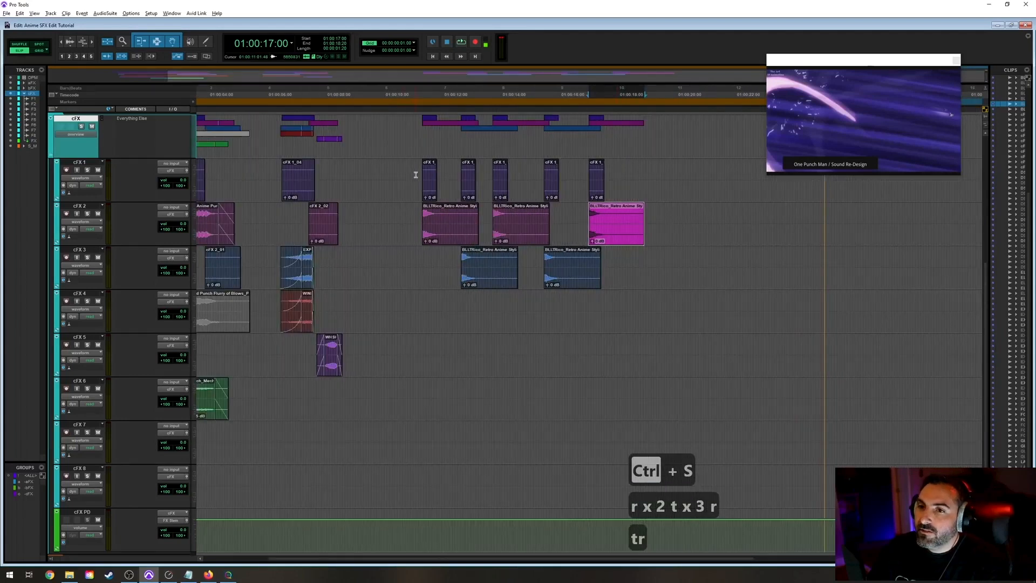
pyautogui.click(416, 175)
pyautogui.press('space')
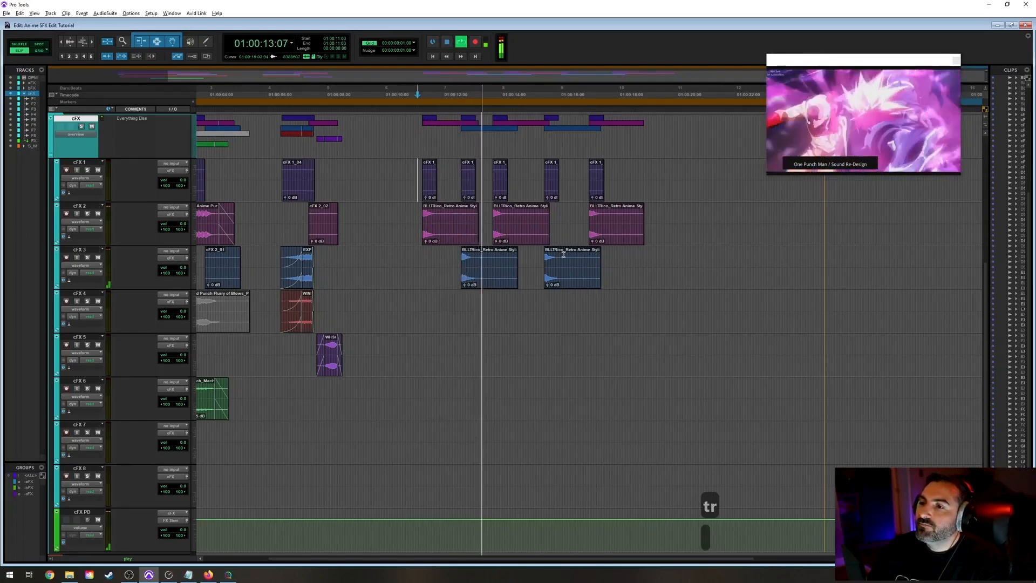
pyautogui.press('t')
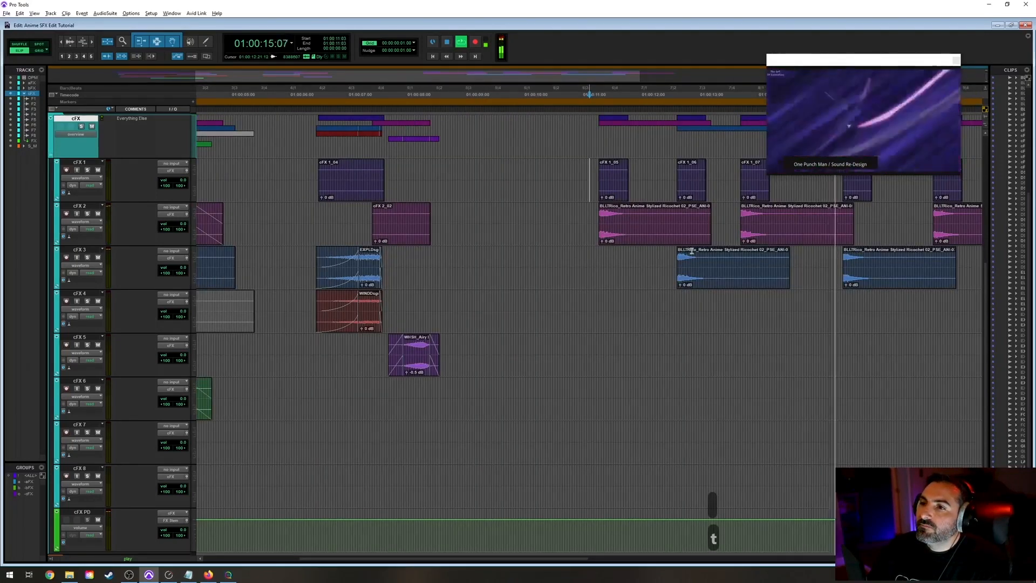
pyautogui.press('r')
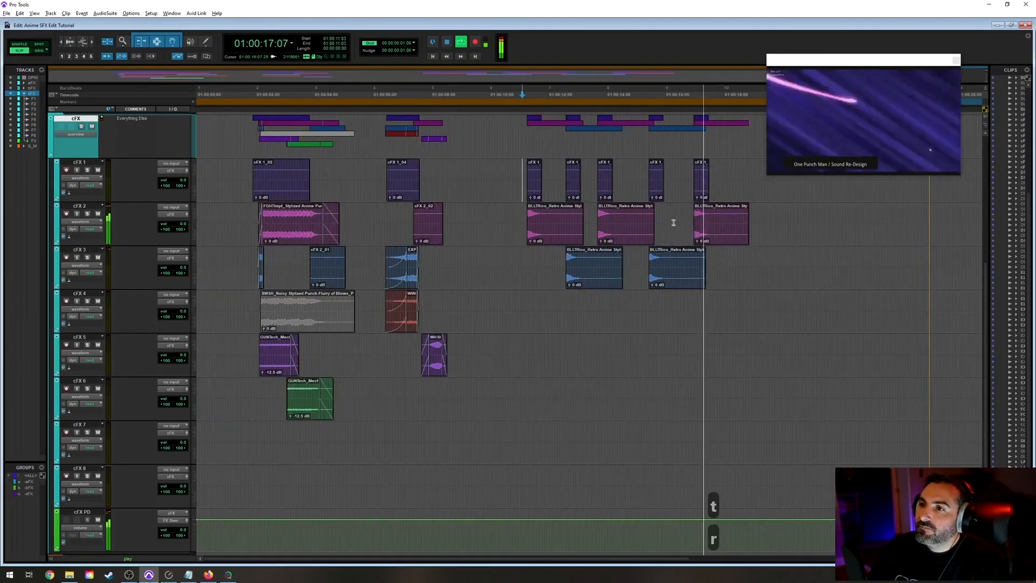
pyautogui.press('space')
# Nudge all five ricochet clips on cFX 2 and cFX 3 one frame later, and check playback from 01:00:11:00.
pyautogui.click(564, 236)
pyautogui.keyDown('shift'); pyautogui.click(720, 235); pyautogui.keyUp('shift')
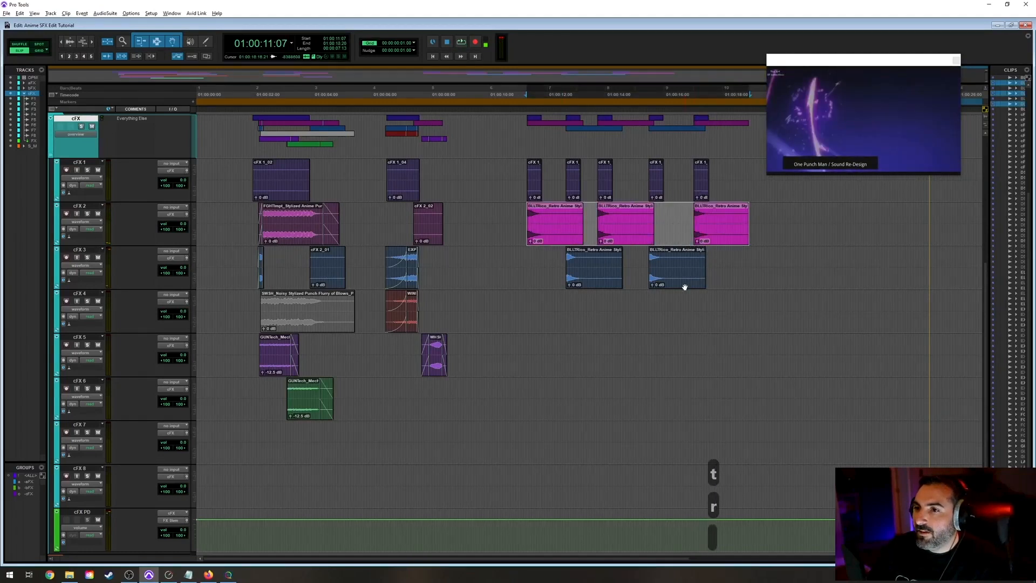
pyautogui.keyDown('shift'); pyautogui.click(682, 286); pyautogui.keyUp('shift')
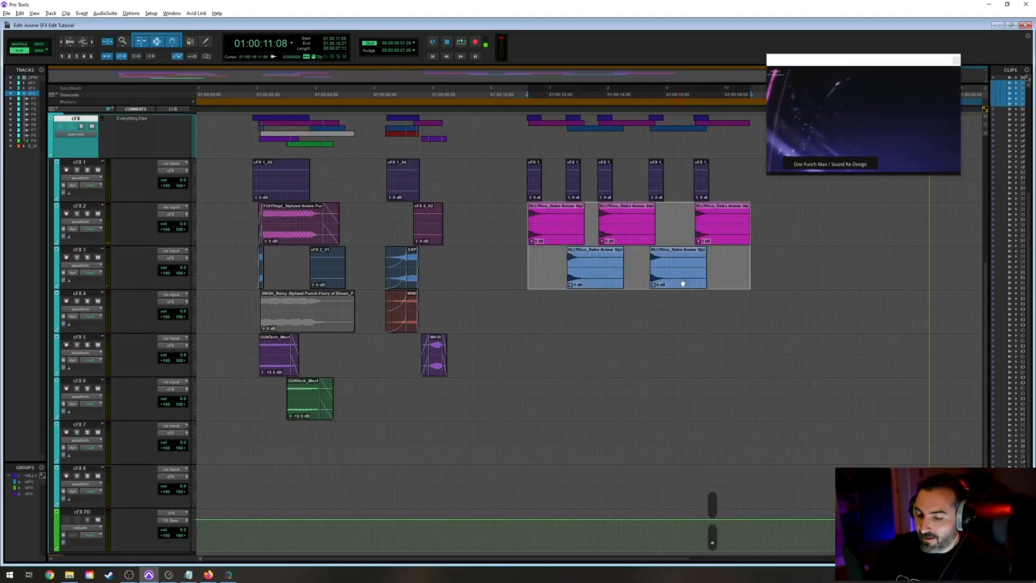
pyautogui.press('t')
pyautogui.press('t')
pyautogui.click(554, 216)
pyautogui.press('space')
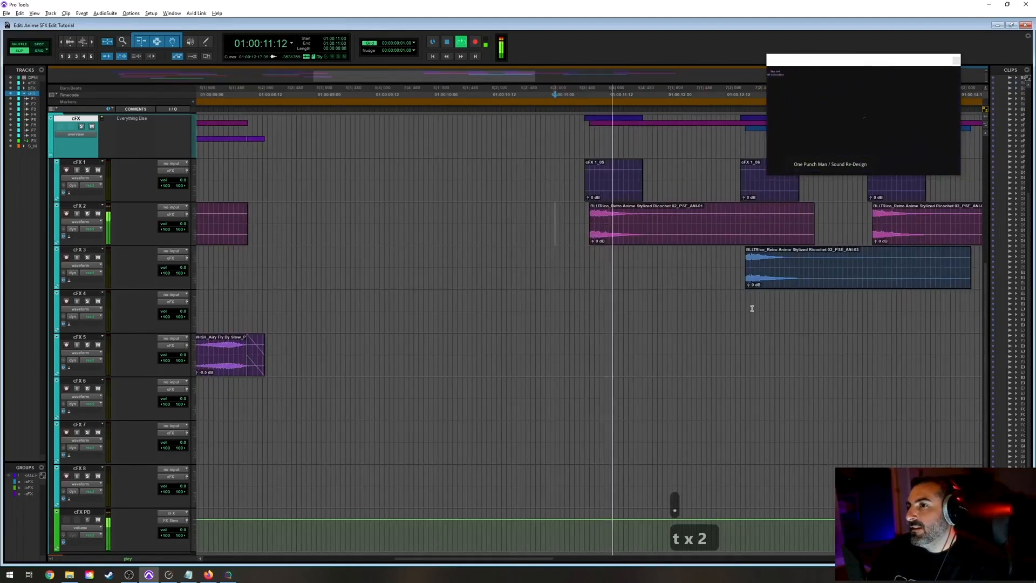
pyautogui.press('r')
pyautogui.press('r')
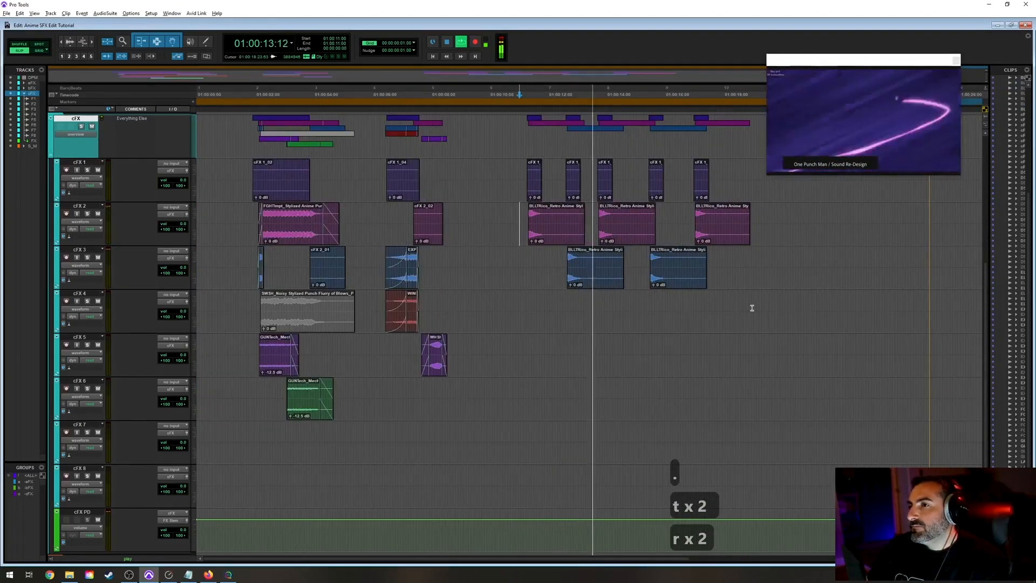
pyautogui.press('space')
# Nudge the ricochet clips under cFX 1_06 and cFX 1_07 one frame earlier, and save the session while playing from 01:00:10:23.
pyautogui.click(599, 285)
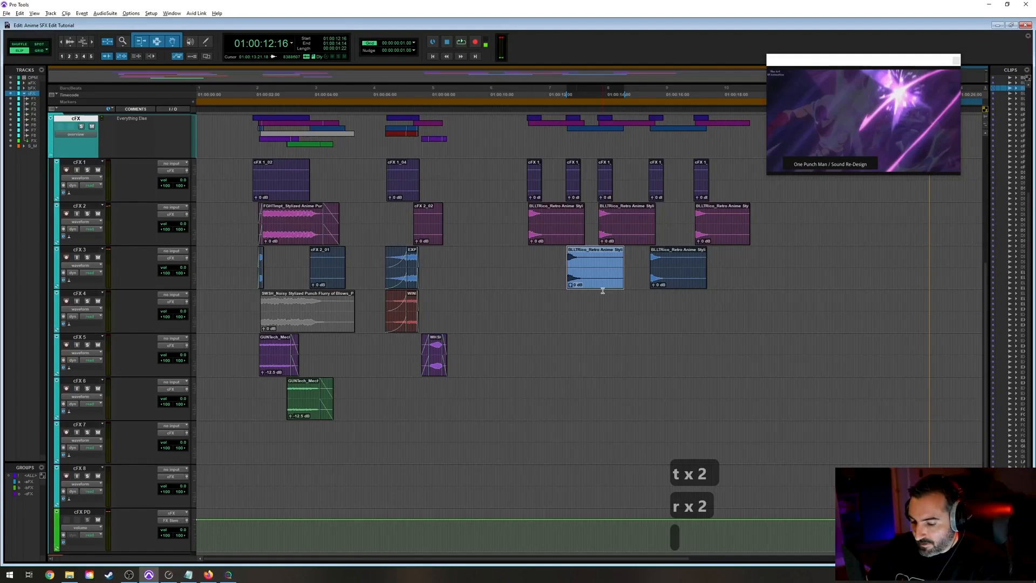
pyautogui.click(627, 242)
pyautogui.click(518, 218)
pyautogui.press('space')
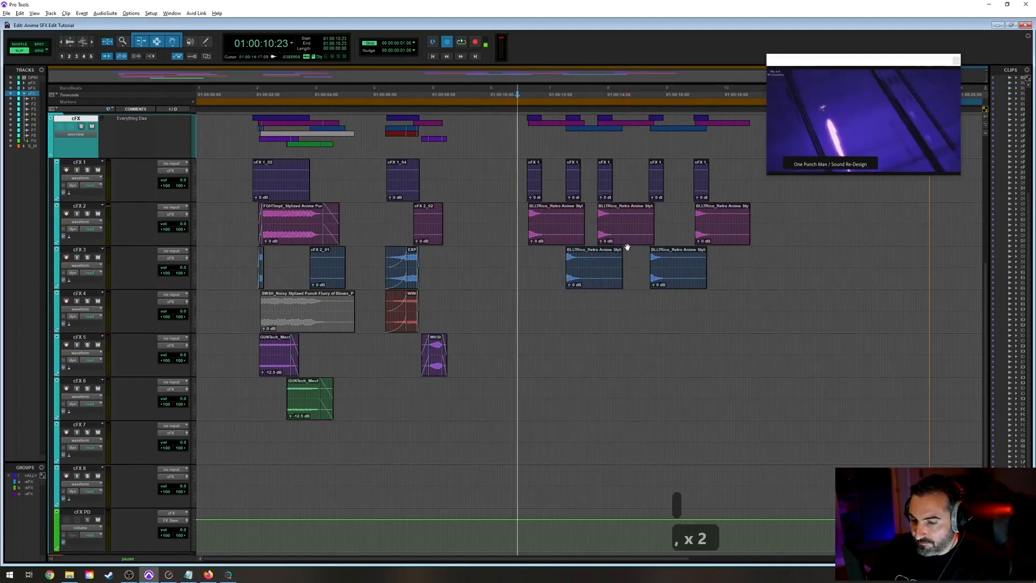
pyautogui.hotkey('ctrl', 's')
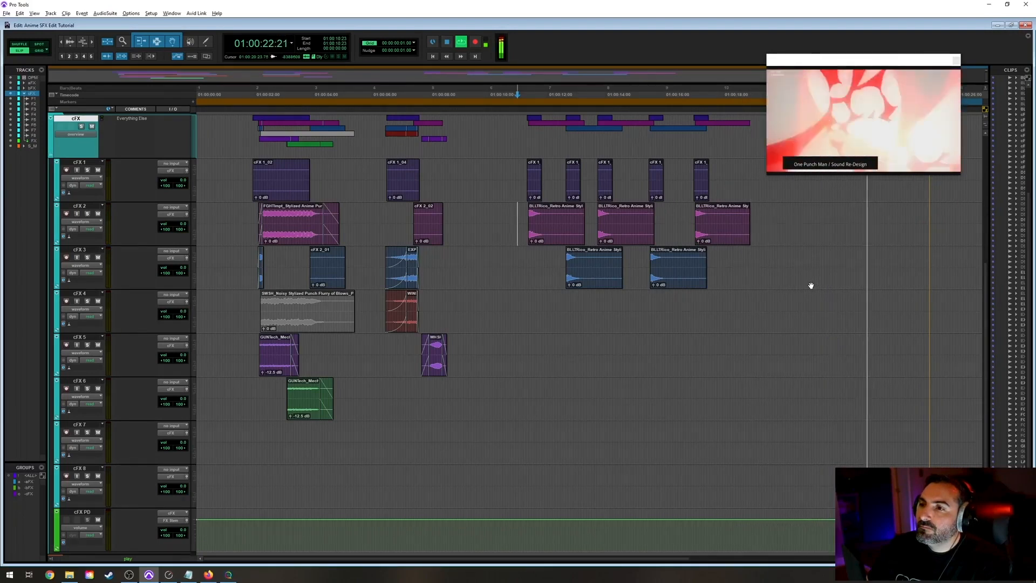
# Watch the rest of the scene play past the LFOP marker, stop playback and save the session.
pyautogui.press('r')
pyautogui.press('r')
pyautogui.press('t')
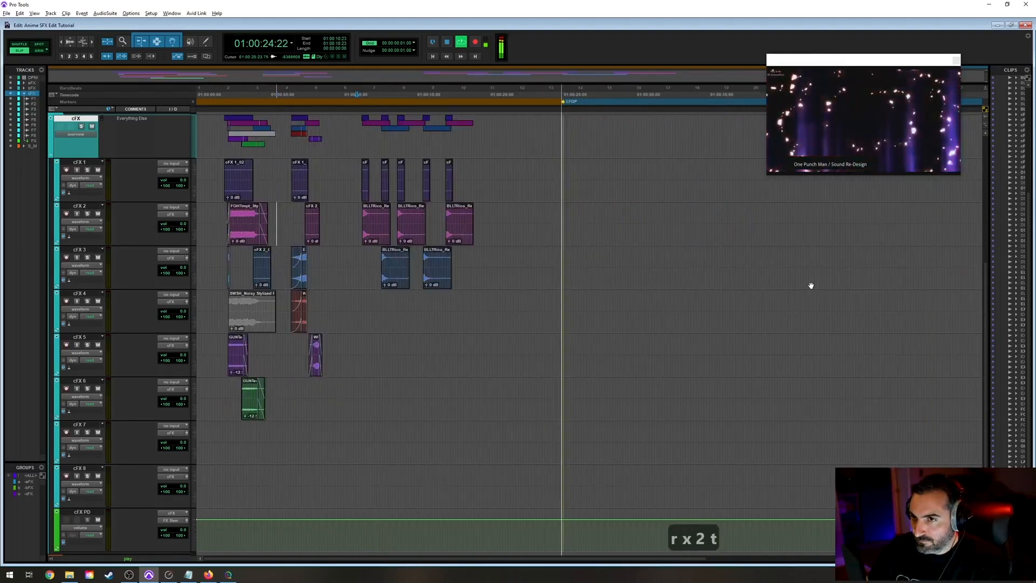
pyautogui.press('t')
pyautogui.press('r')
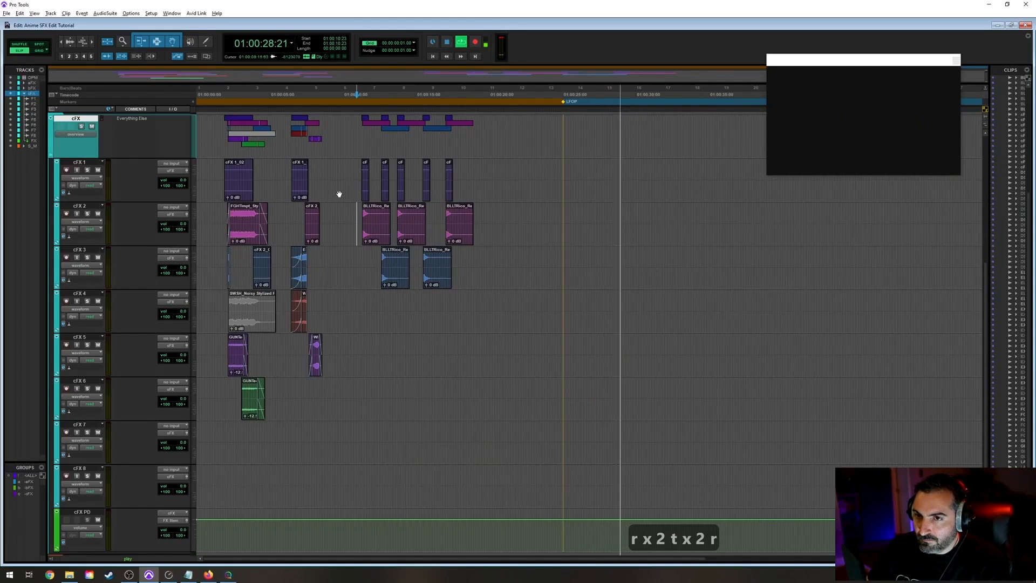
pyautogui.press('space')
pyautogui.hotkey('ctrl', 's')
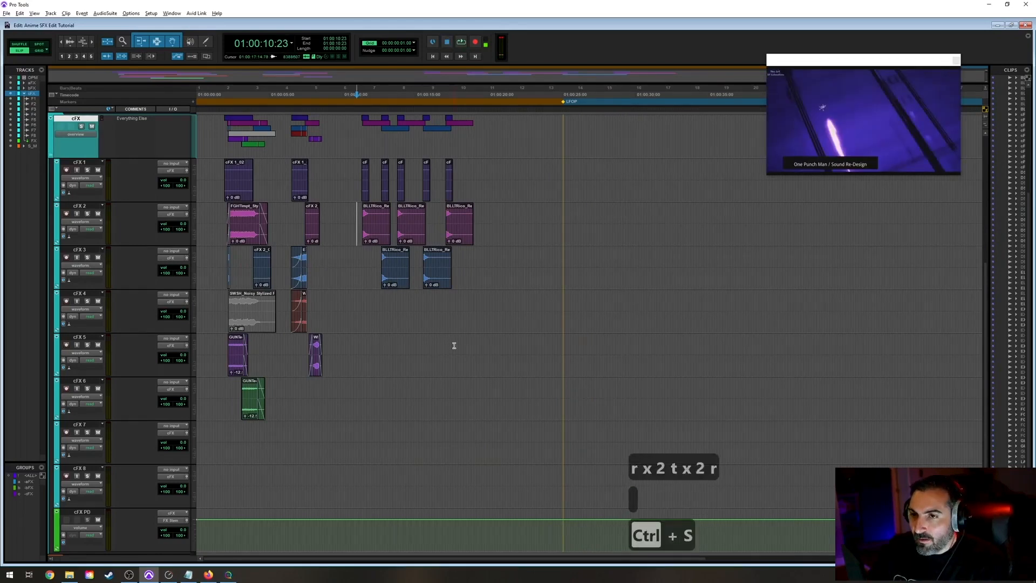
pyautogui.scroll(5, 399, 345)
pyautogui.scroll(-5, 405, 359)
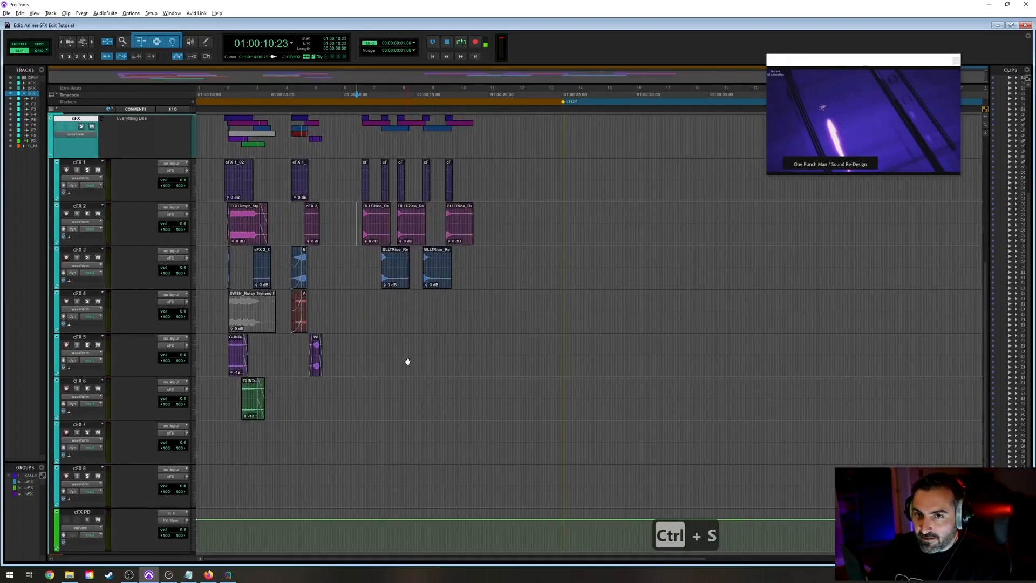
# Collapse the cFX folder so the three folder tracks are shown together, increase its track height and save the session.
pyautogui.scroll(2, 384, 359)
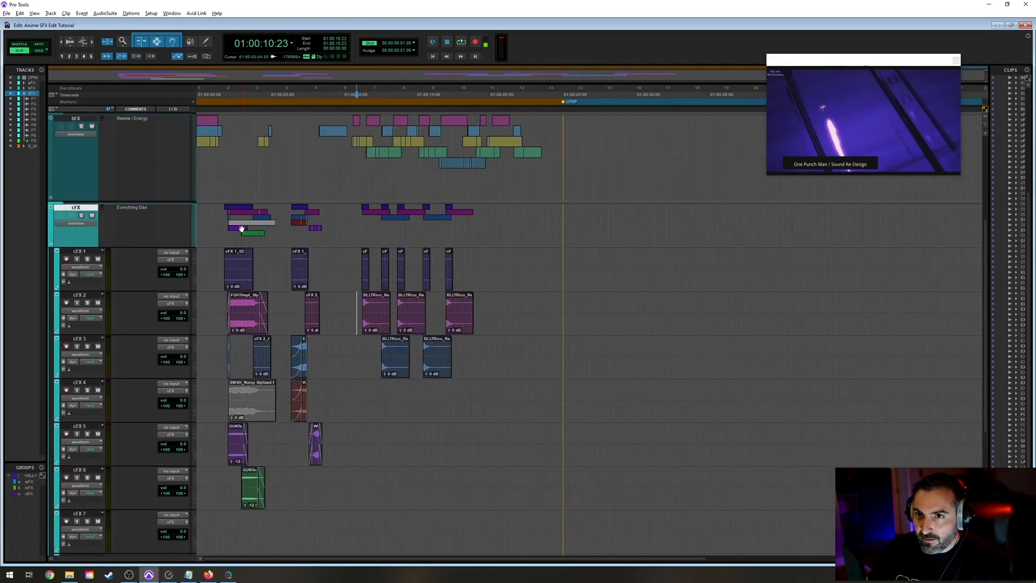
pyautogui.click(219, 220)
pyautogui.press('f')
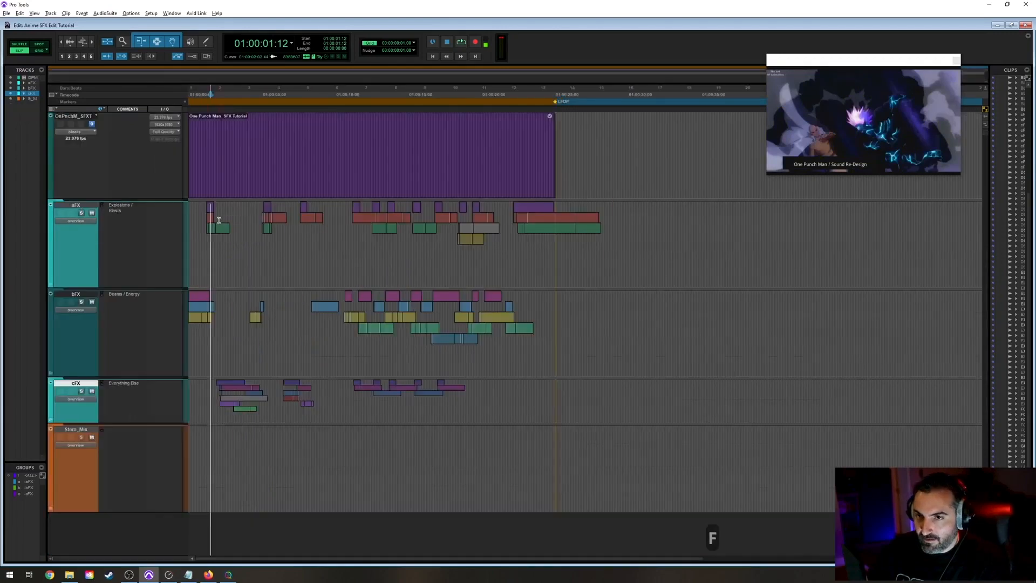
pyautogui.hotkey('ctrl', 'Up')
pyautogui.hotkey('ctrl', 's')
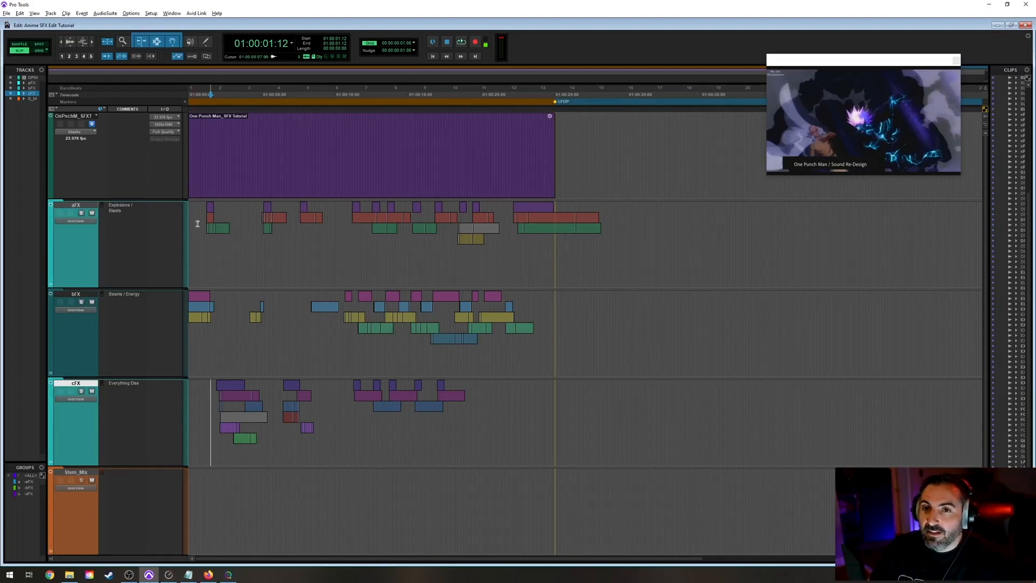
# Expand the aFX, bFX and cFX folders and reduce the track heights so every track fits in the Edit window.
pyautogui.click(215, 230)
pyautogui.press('f')
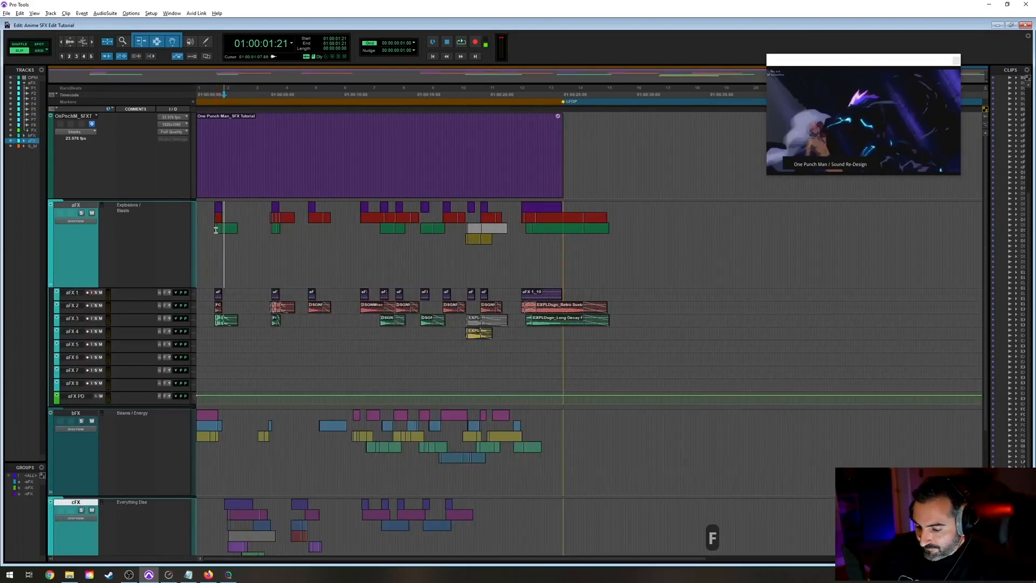
pyautogui.click(261, 442)
pyautogui.press('f')
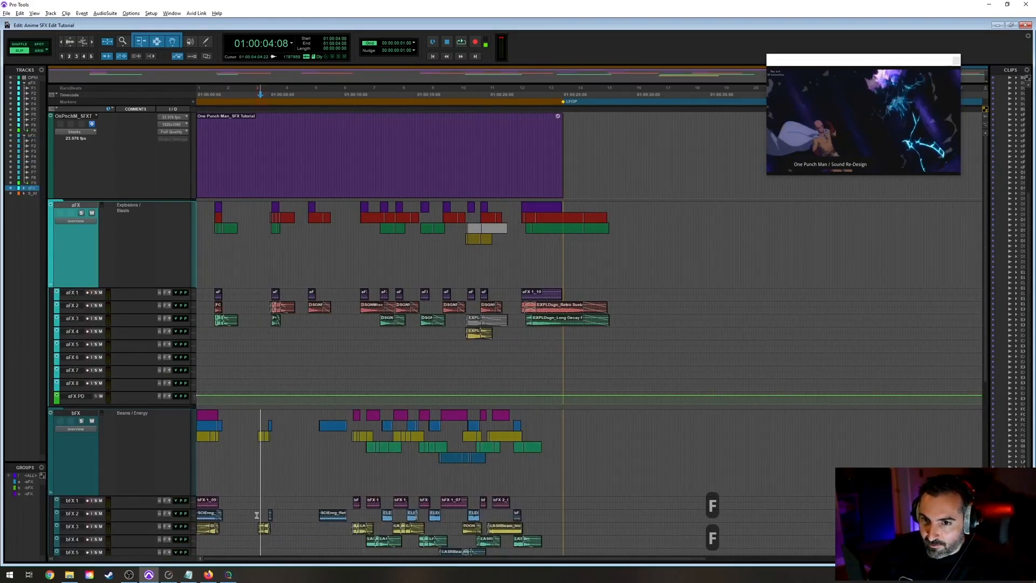
pyautogui.scroll(-5, 276, 487)
pyautogui.click(249, 461)
pyautogui.press('f')
pyautogui.scroll(-3, 299, 402)
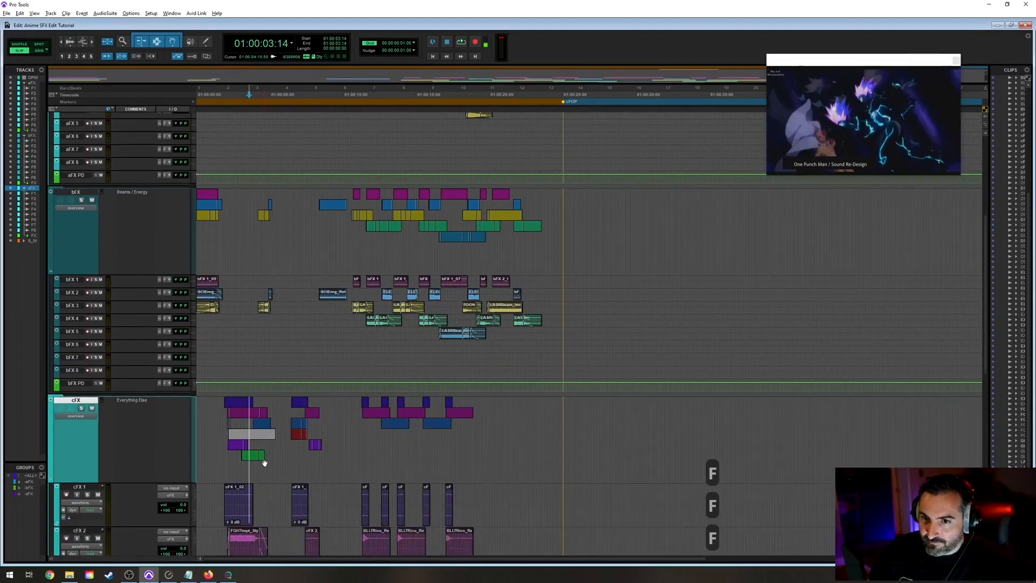
pyautogui.hotkey('ctrl', 'Up')
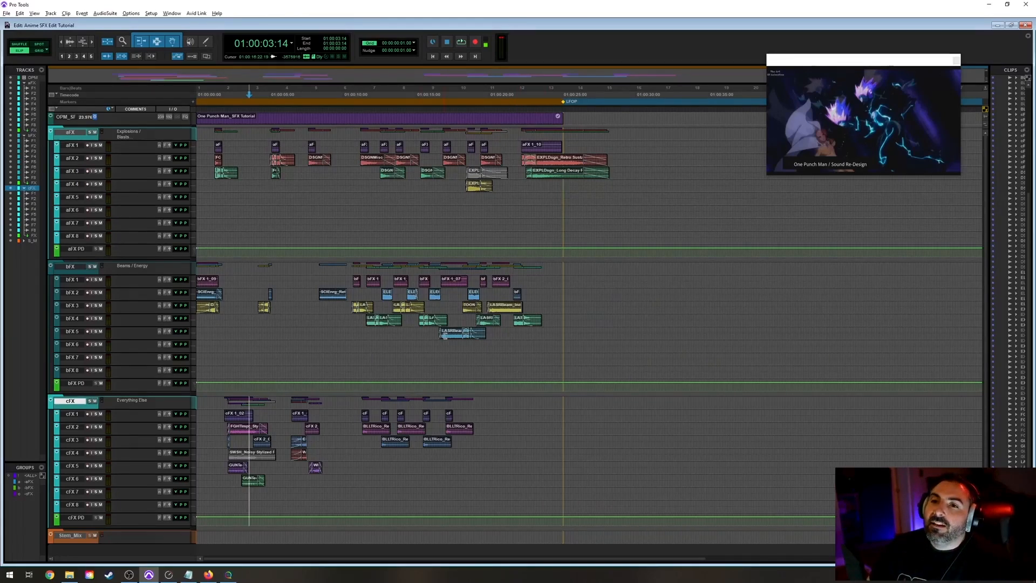
# Save the session and play the whole scene from 01:00:00:00 in an enlarged video window.
pyautogui.press('Return')
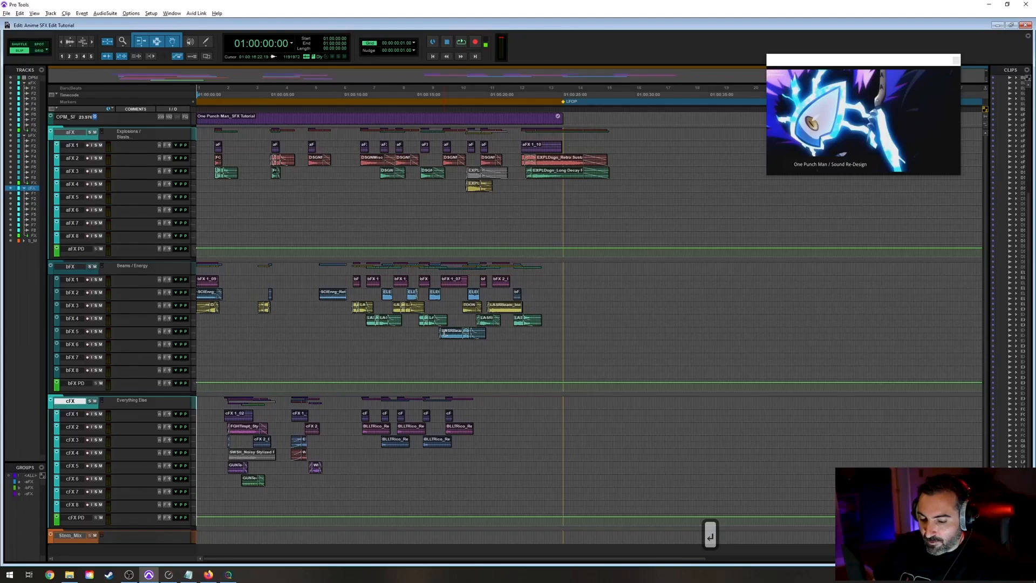
pyautogui.hotkey('ctrl', 's')
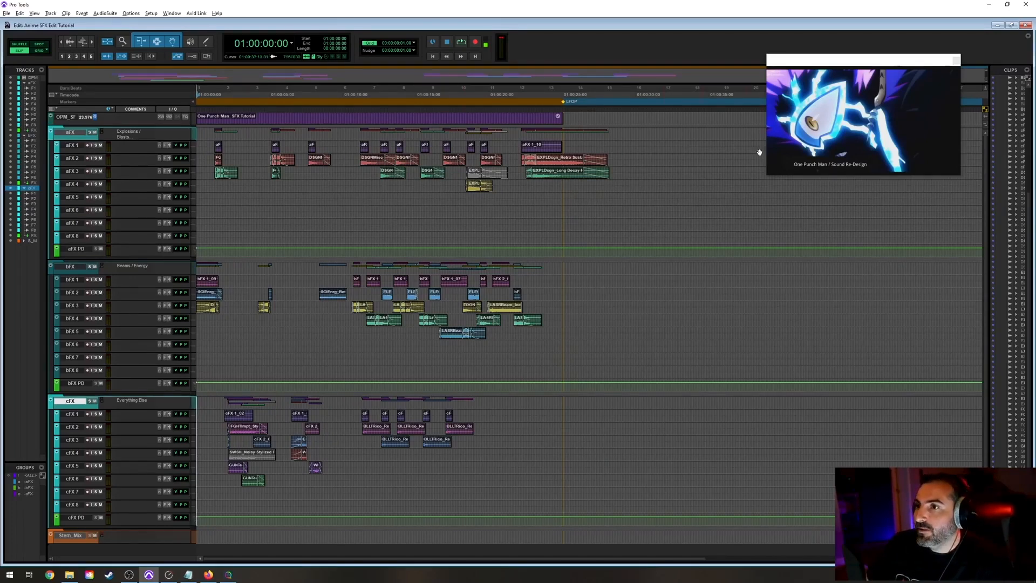
pyautogui.rightClick(860, 103)
pyautogui.click(888, 129)
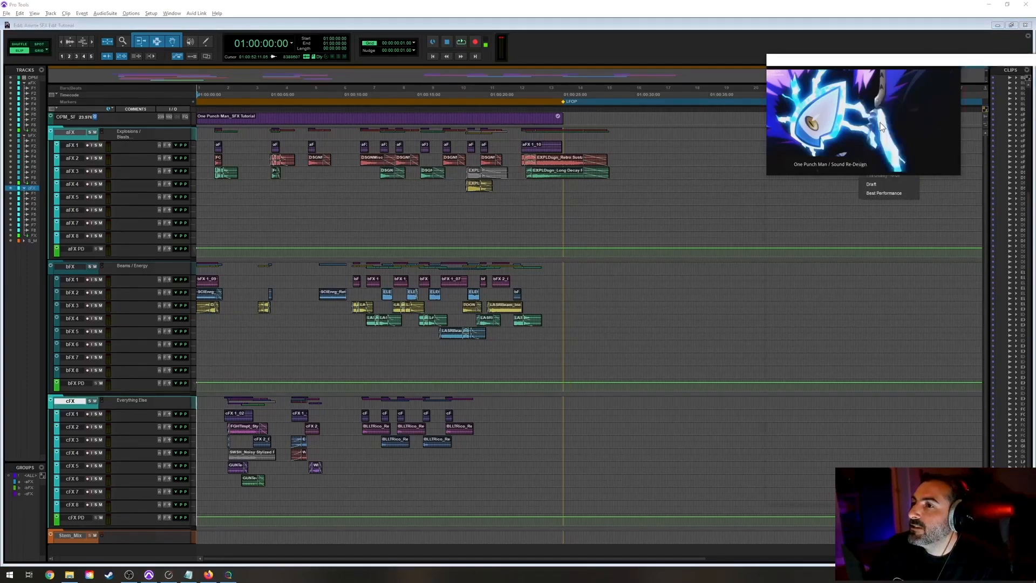
pyautogui.moveTo(893, 67); pyautogui.dragTo(250, 62)
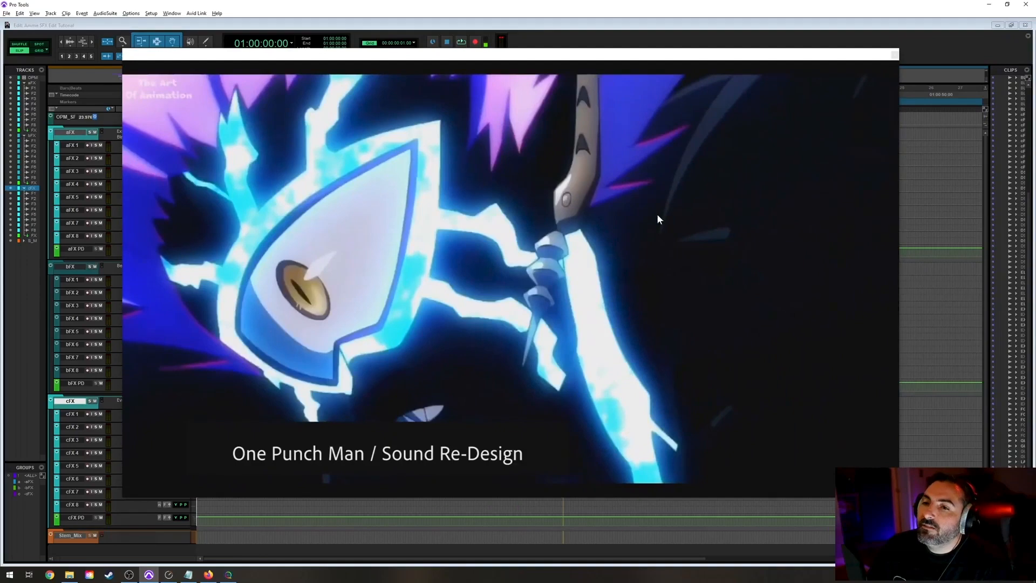
pyautogui.press('space')
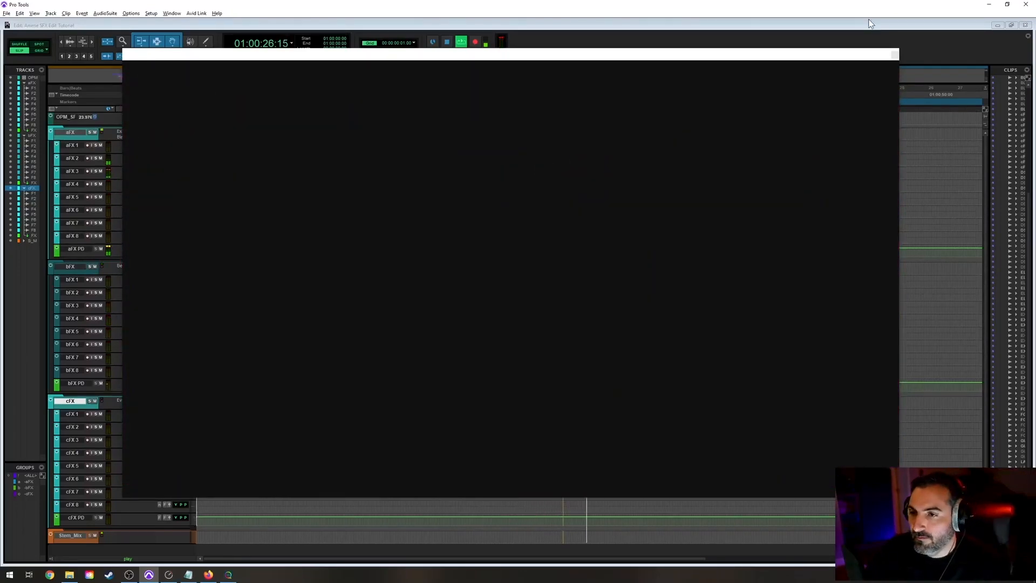
pyautogui.press('space')
# Shrink the video window, place it over the empty timeline past the LFOP marker and save the session.
pyautogui.rightClick(543, 225)
pyautogui.click(566, 232)
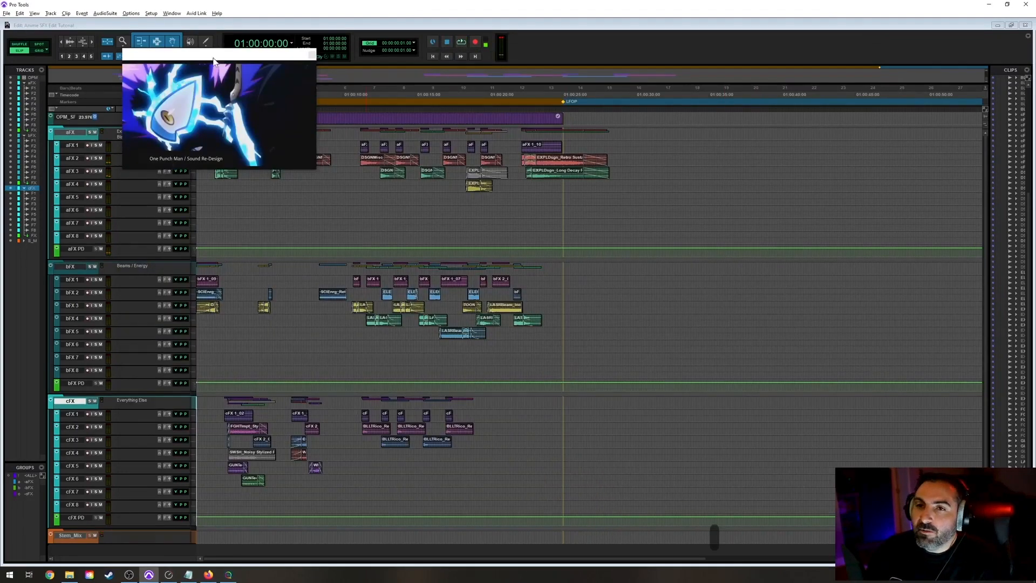
pyautogui.moveTo(224, 60); pyautogui.dragTo(774, 93)
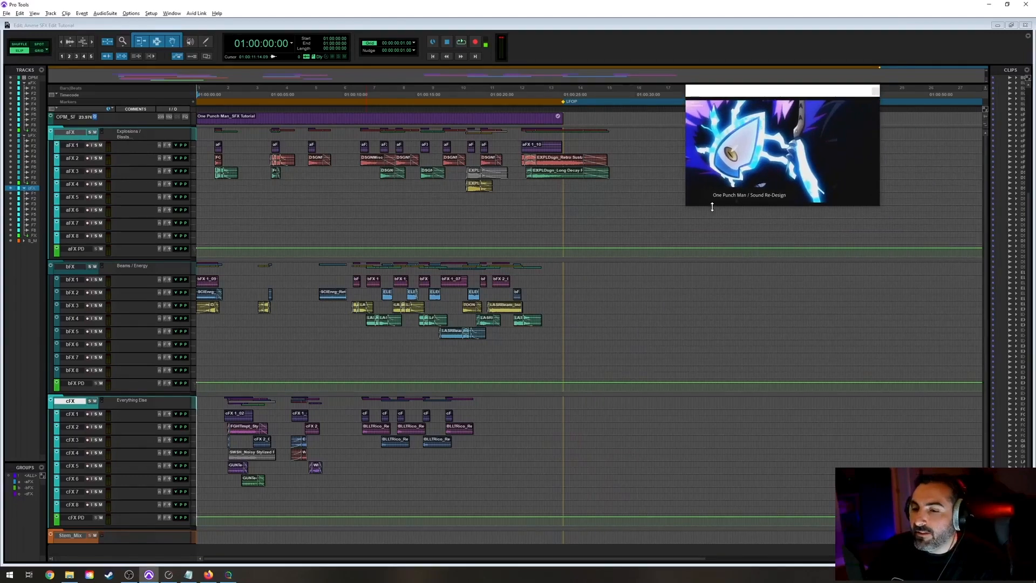
pyautogui.hotkey('ctrl', 's')
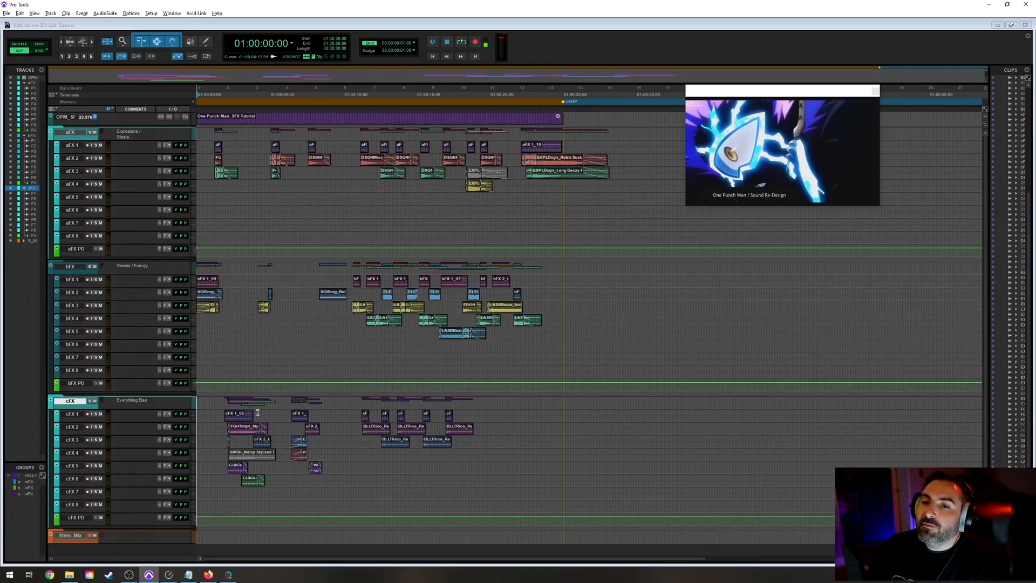
# Zoom in on the empty bFX passage above the cFX 1_02 punch layers and mark it from 01:00:02:03.
pyautogui.moveTo(226, 367); pyautogui.dragTo(230, 367)
pyautogui.press('t')
pyautogui.press('t')
pyautogui.press('t')
pyautogui.press('t')
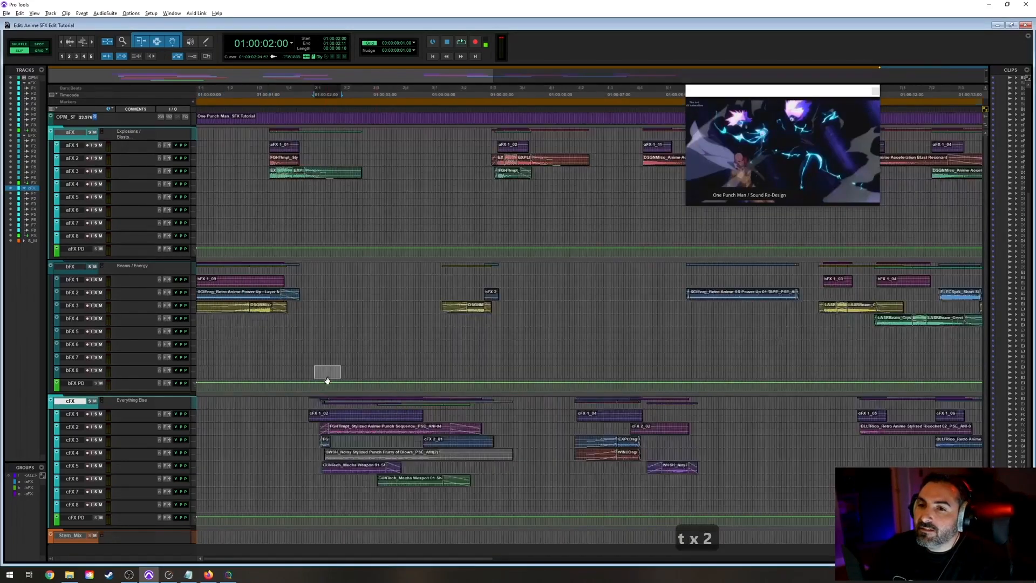
pyautogui.press('r')
pyautogui.moveTo(448, 371); pyautogui.dragTo(619, 371)
pyautogui.press('r')
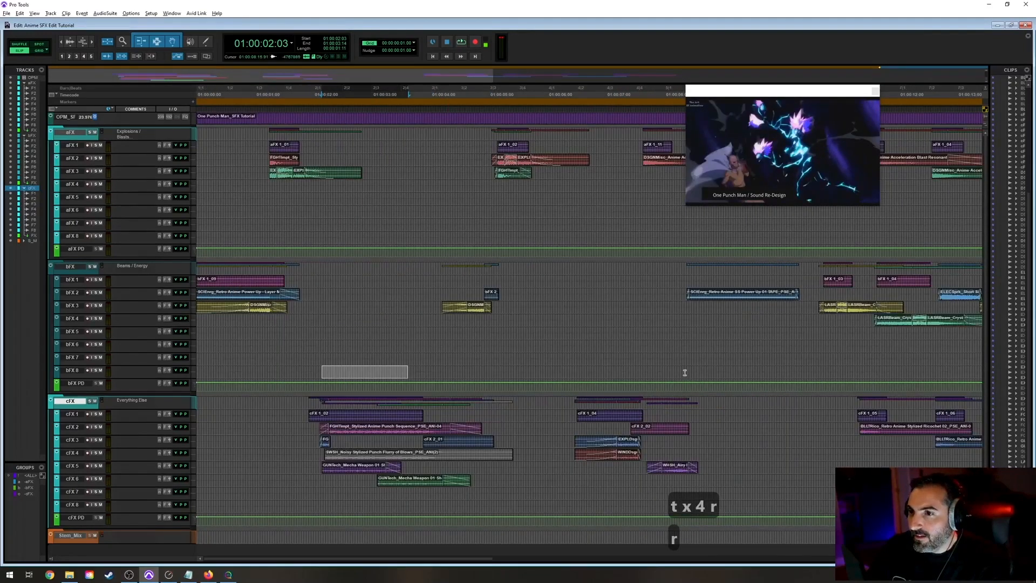
# Mark the gap before cue cFX 1_04 from 01:00:05:10 and audition the passage through the following fly-by.
pyautogui.click(572, 376)
pyautogui.moveTo(571, 371); pyautogui.dragTo(537, 363)
pyautogui.moveTo(536, 370); pyautogui.dragTo(582, 376)
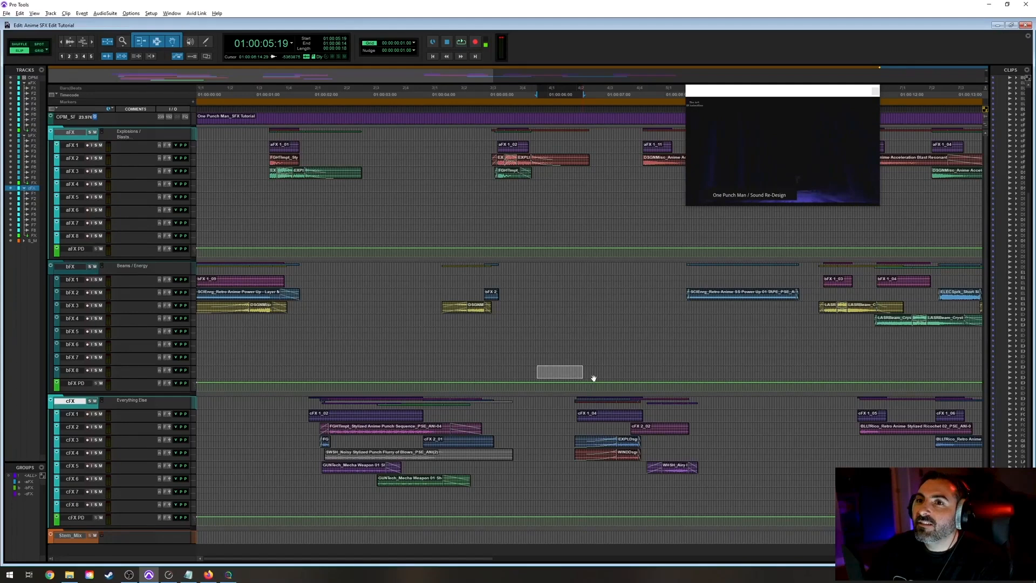
pyautogui.press('space')
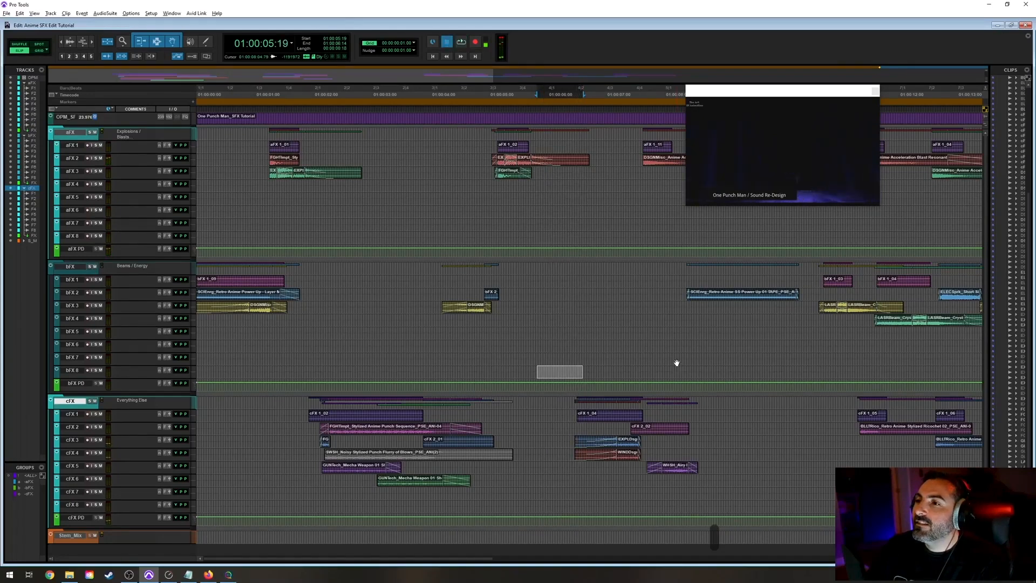
pyautogui.moveTo(513, 371); pyautogui.dragTo(576, 372)
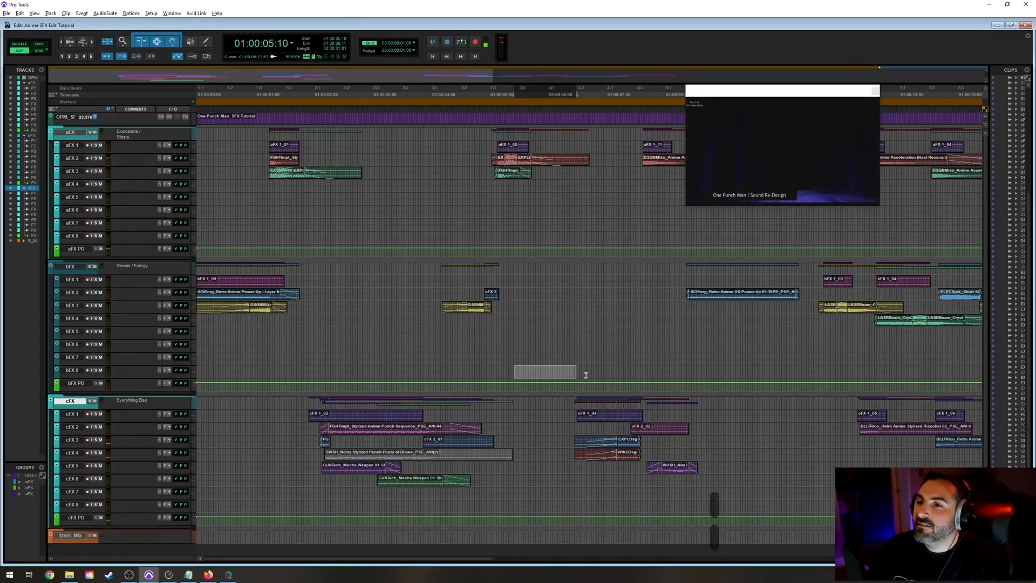
pyautogui.press('space')
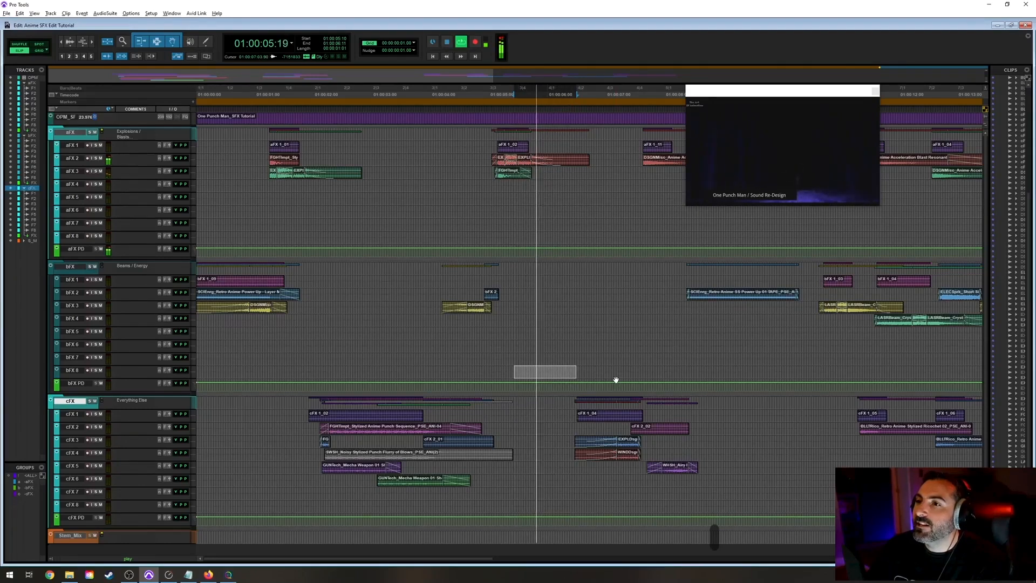
pyautogui.press('space')
pyautogui.click(544, 358)
pyautogui.press('space')
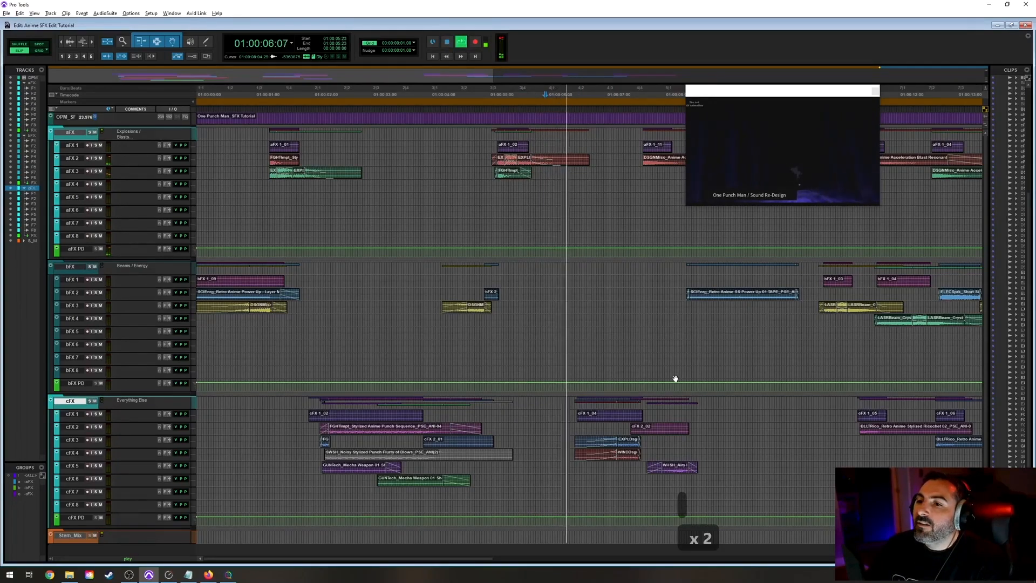
pyautogui.press('r')
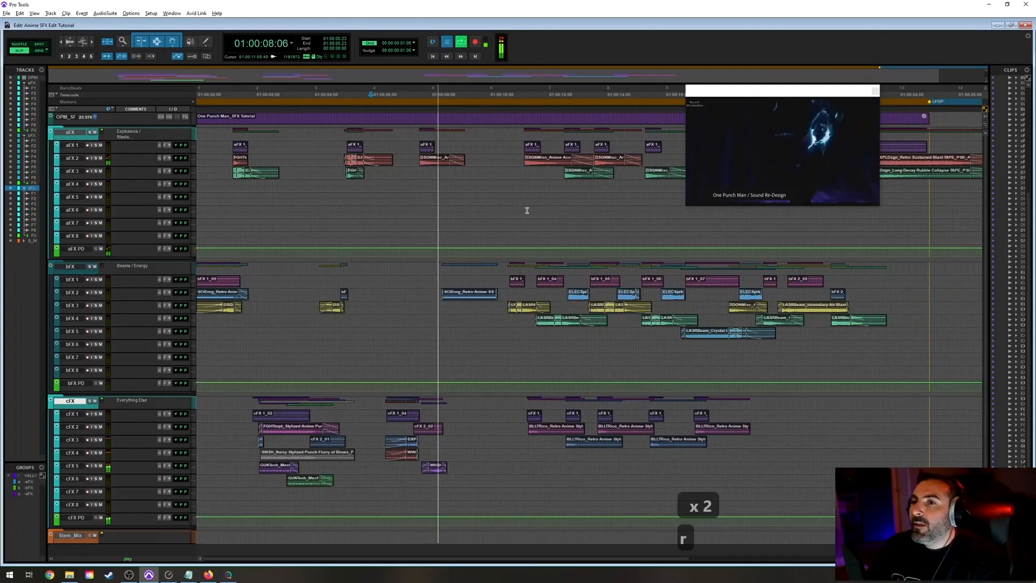
# Locate 01:00:11:00, just before the ricochet passage, and examine the layers around the cFX 1_05 to 1_09 cues.
pyautogui.press('t')
pyautogui.press('t')
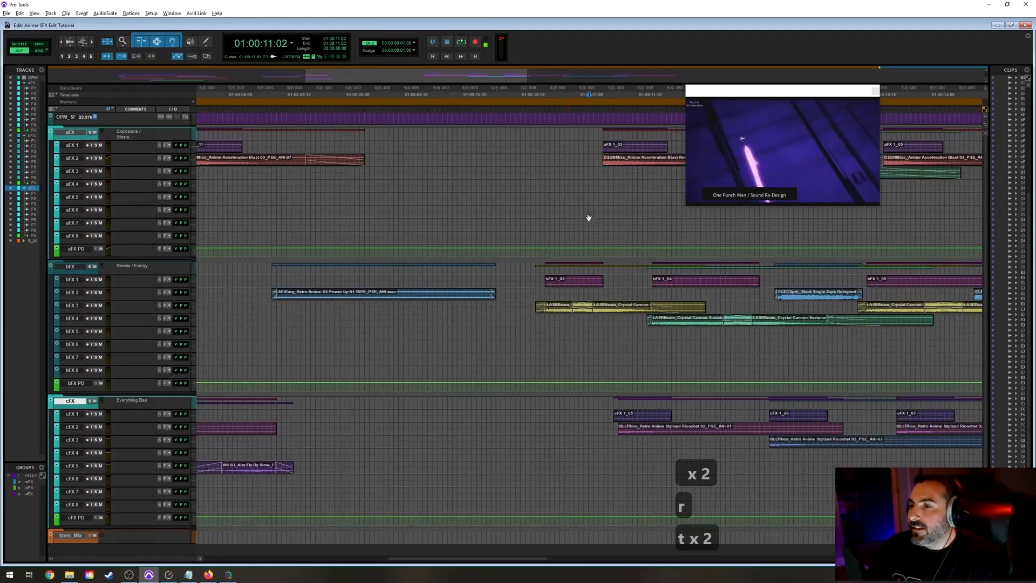
pyautogui.press('r')
pyautogui.press('r')
pyautogui.press('t')
pyautogui.press('t')
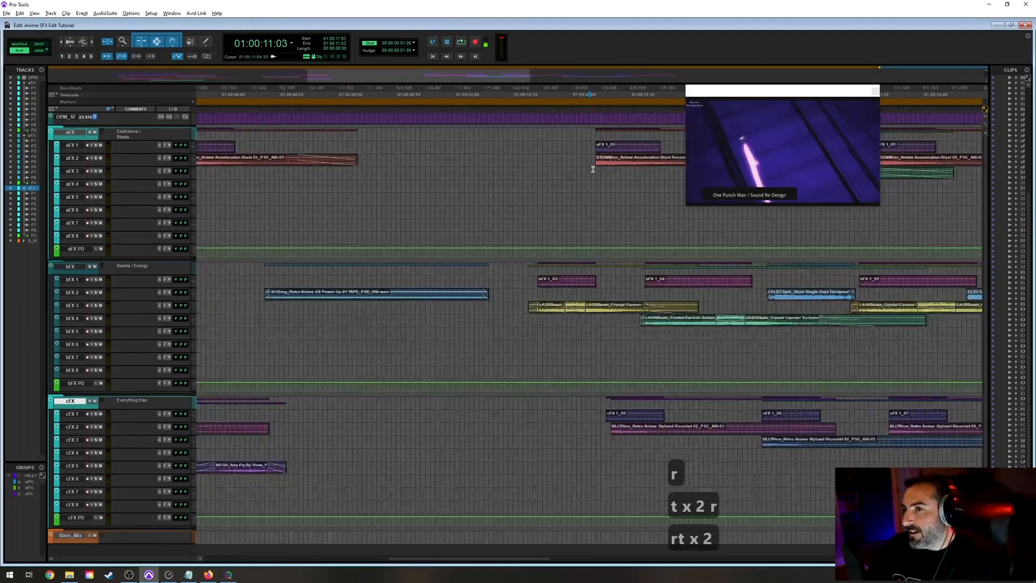
pyautogui.press('r')
pyautogui.press('space')
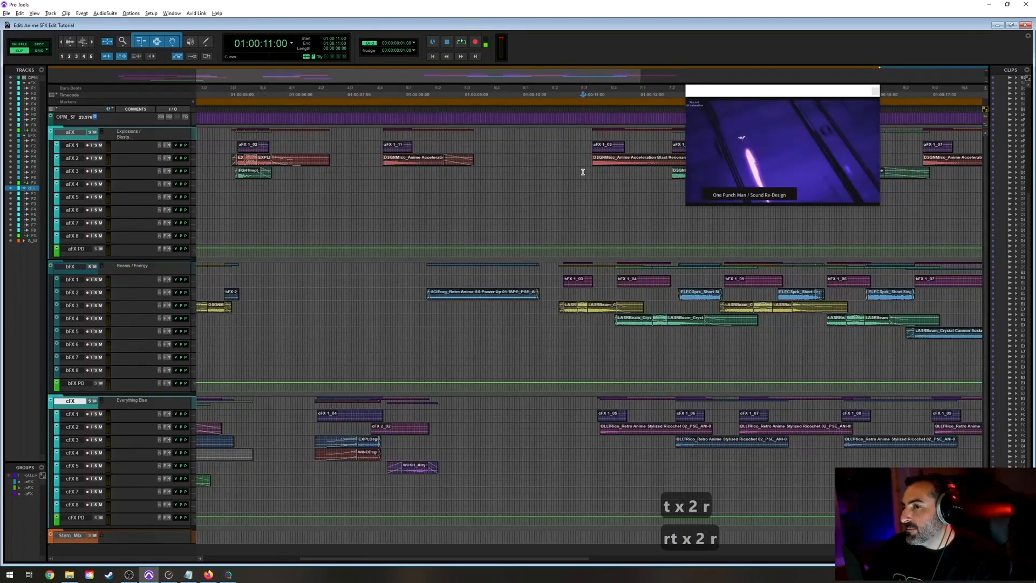
pyautogui.press('r')
pyautogui.press('t')
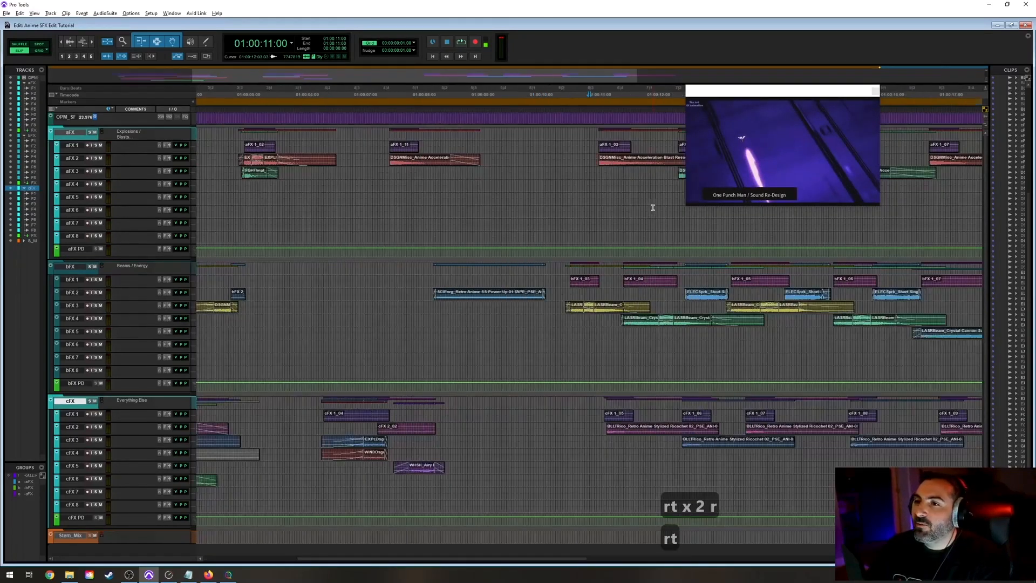
# Move the video window clear of the aFX clips and play the ricochet passage from 01:00:11:00.
pyautogui.moveTo(769, 97); pyautogui.dragTo(902, 35)
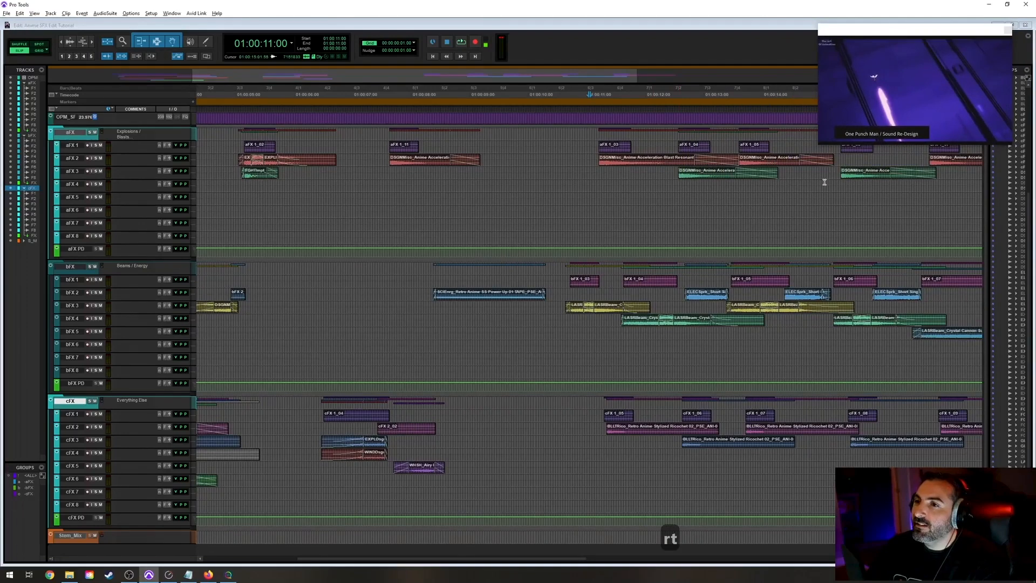
pyautogui.press('r')
pyautogui.press('space')
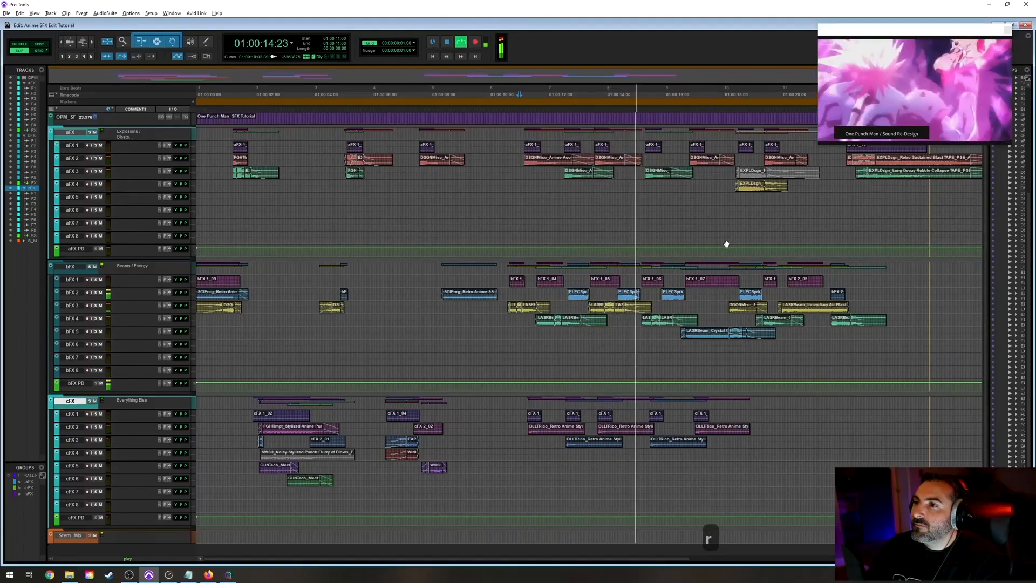
pyautogui.press('space')
# Solo bFX 2 to audition the ELECSprk short zap clip starting at 01:00:14:08, and clear the solo.
pyautogui.click(628, 298)
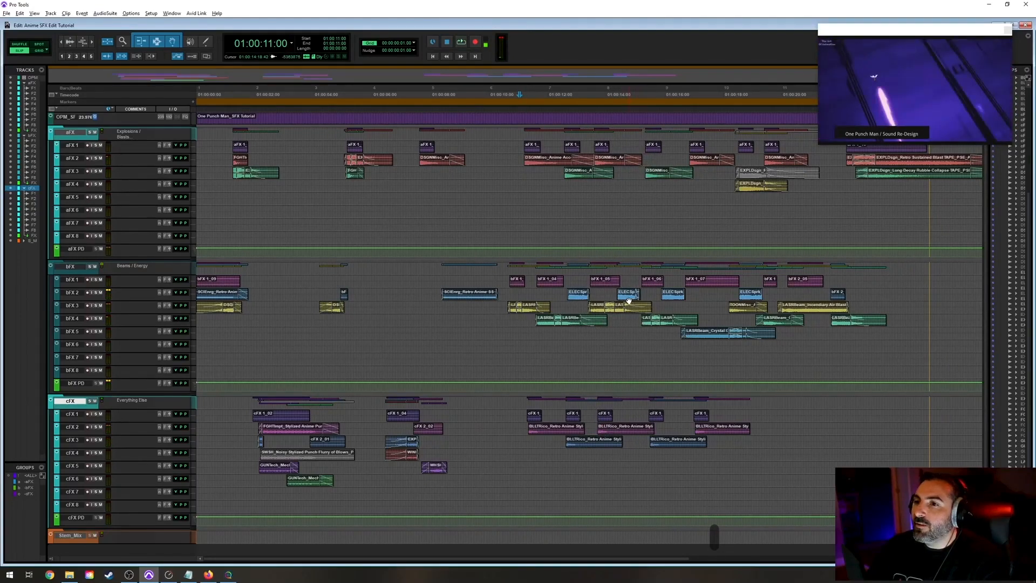
pyautogui.press('t')
pyautogui.press('t')
pyautogui.press('space')
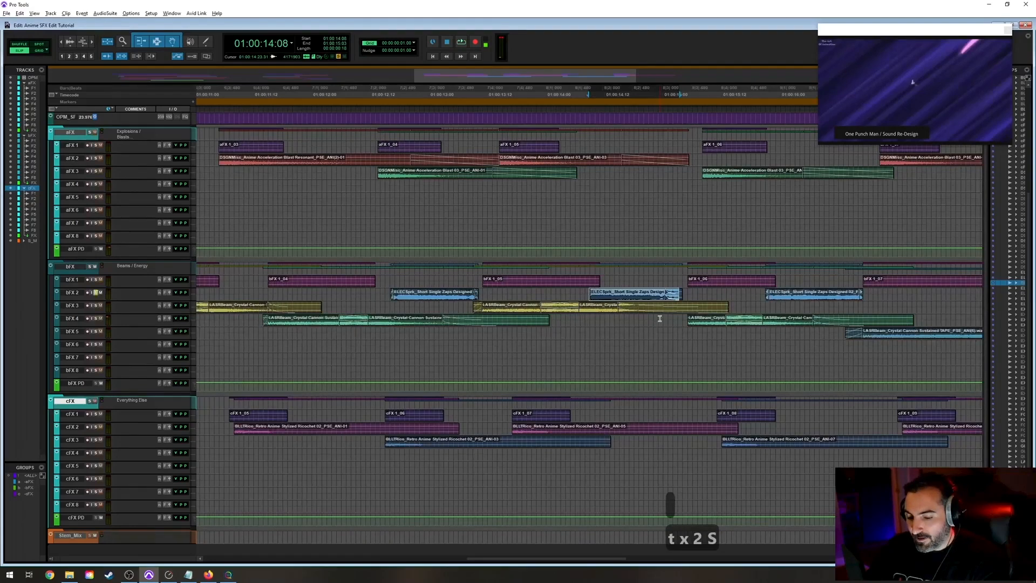
pyautogui.press('space')
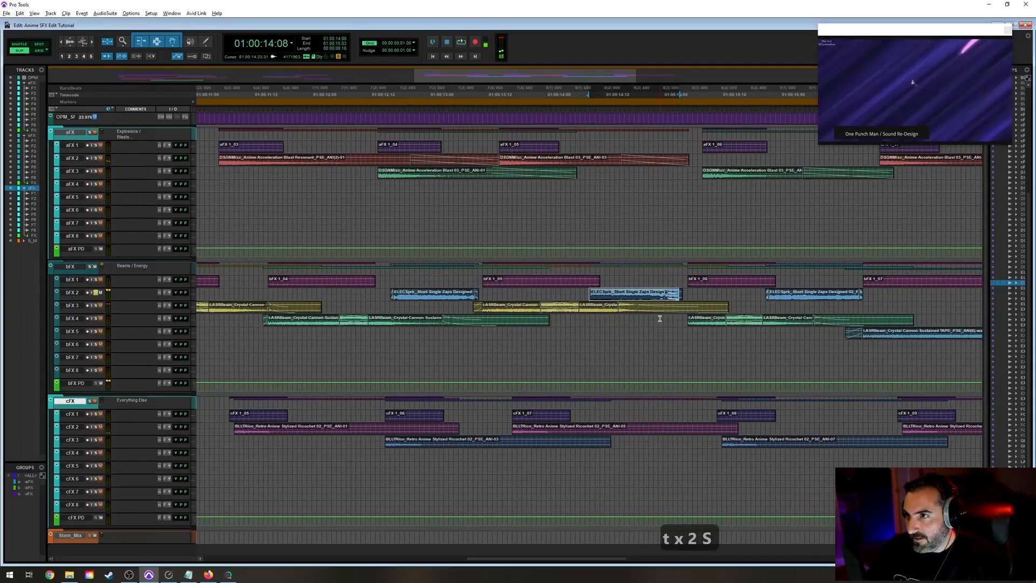
pyautogui.press('r')
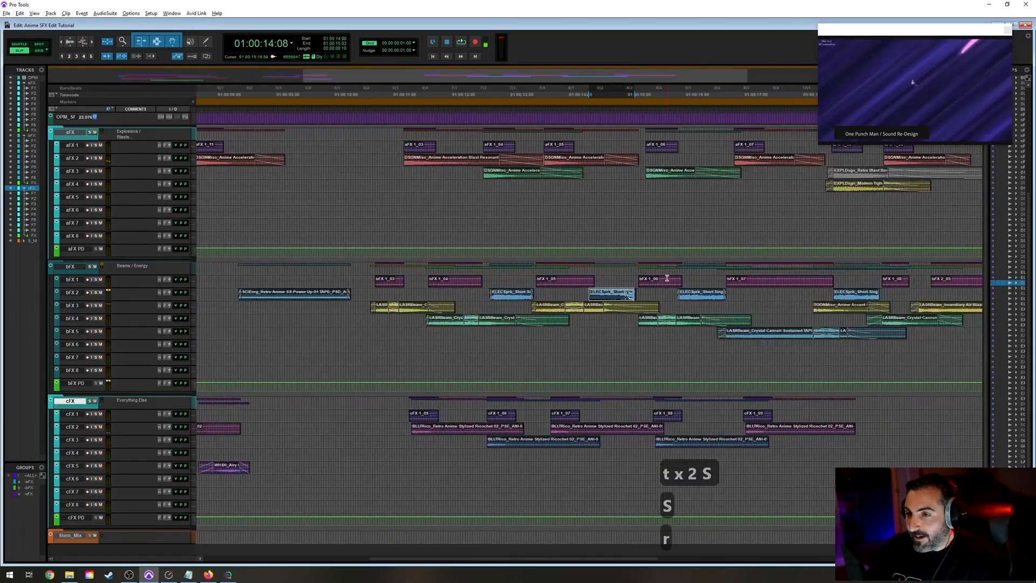
# Examine the bFX 2 zap clip from 01:00:14:08 and mark its overlap with the bFX 3 laser beam clip starting at 01:00:14:14.
pyautogui.click(596, 274)
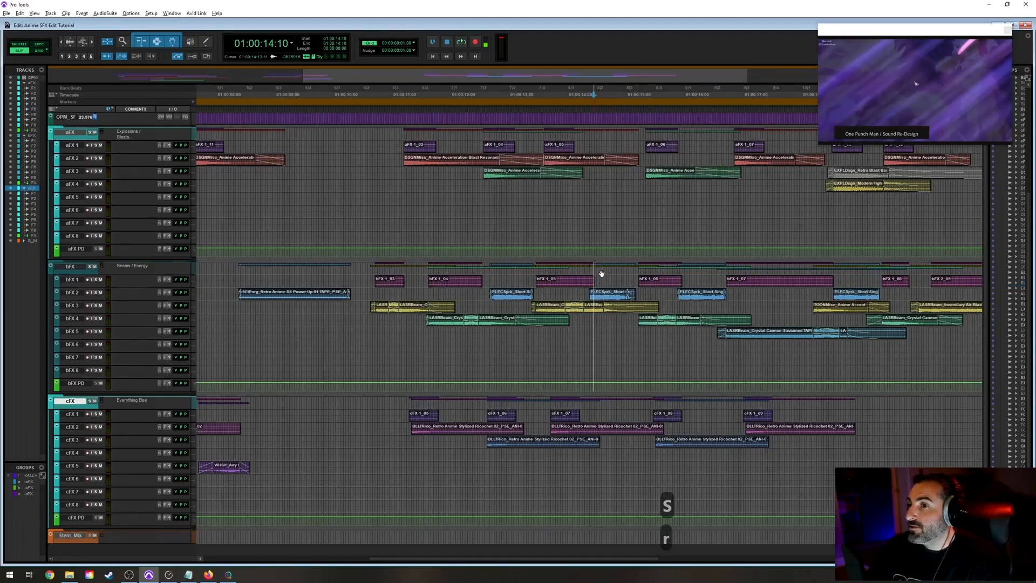
pyautogui.press('t')
pyautogui.press('t')
pyautogui.click(564, 271)
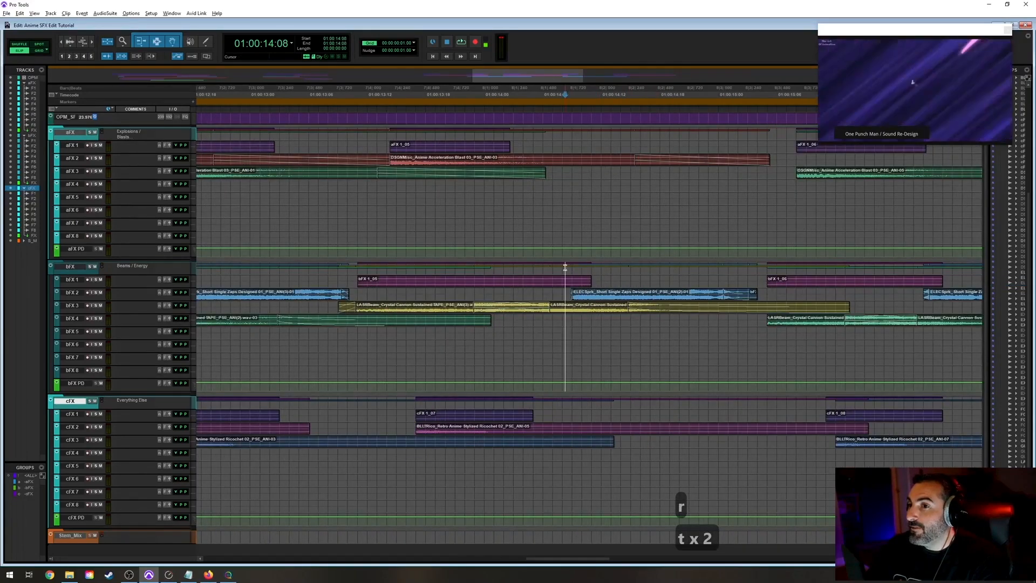
pyautogui.press('r')
pyautogui.click(593, 298)
pyautogui.moveTo(598, 295); pyautogui.dragTo(623, 297)
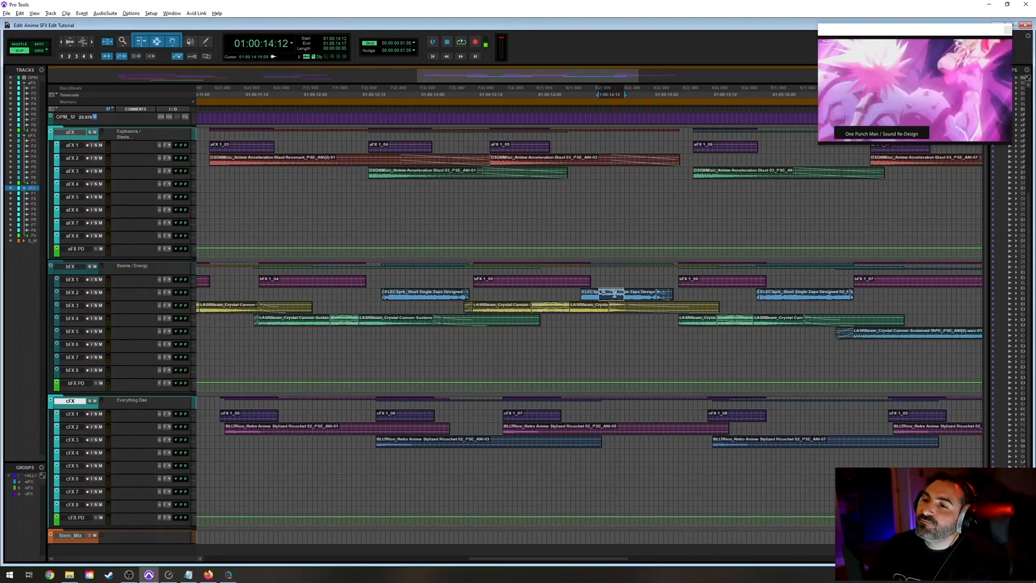
pyautogui.moveTo(607, 294); pyautogui.dragTo(644, 300)
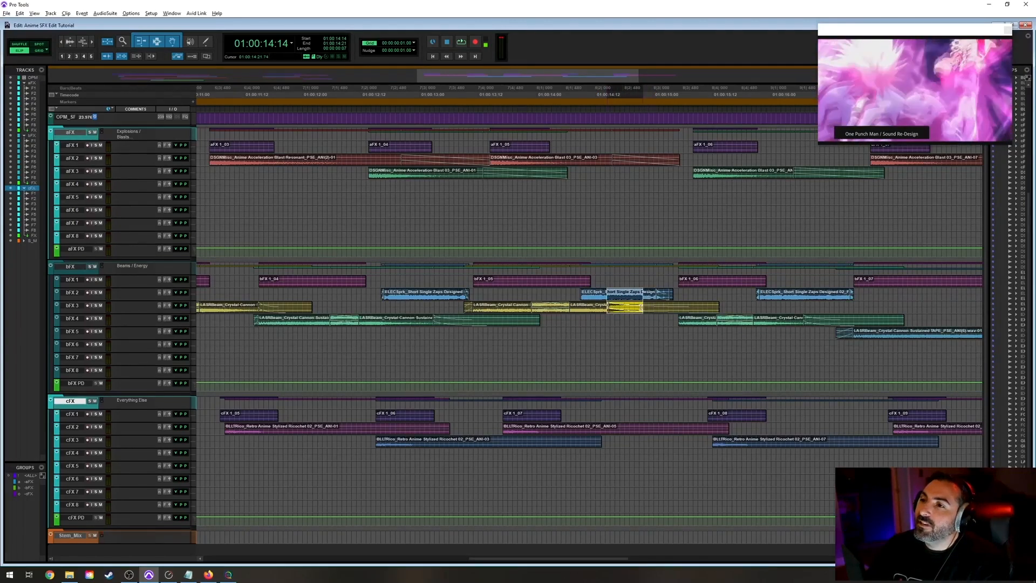
# Play the closing passage from 01:00:20:00 and examine the layers leading into the final aFX blast.
pyautogui.press('r')
pyautogui.press('r')
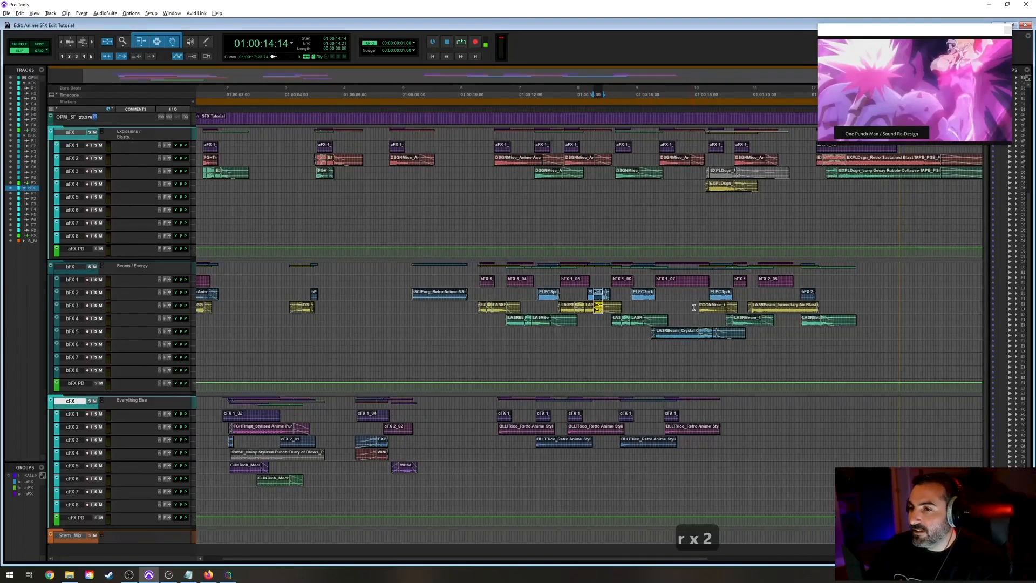
pyautogui.press('r')
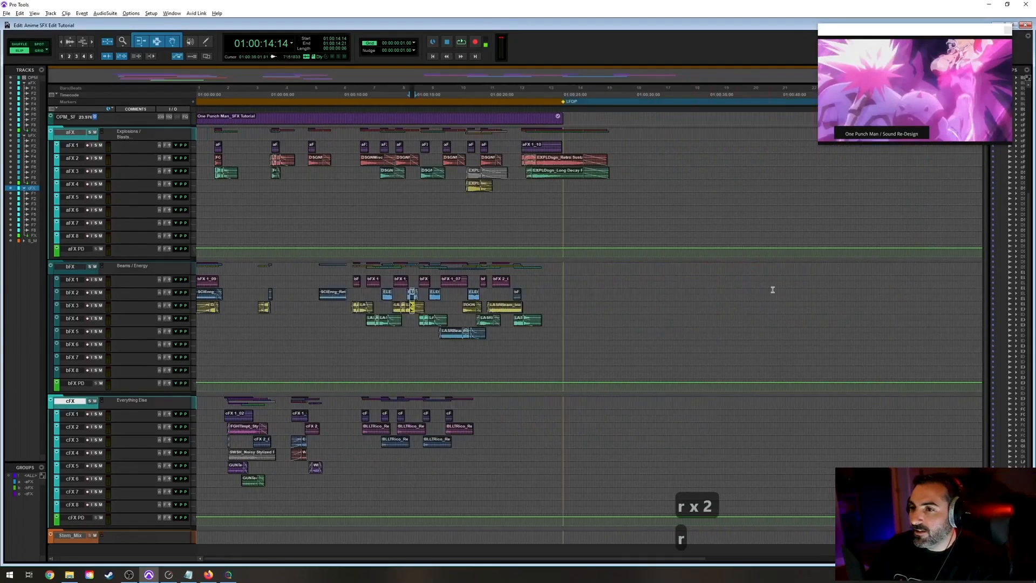
pyautogui.click(508, 332)
pyautogui.press('t')
pyautogui.press('t')
pyautogui.click(563, 332)
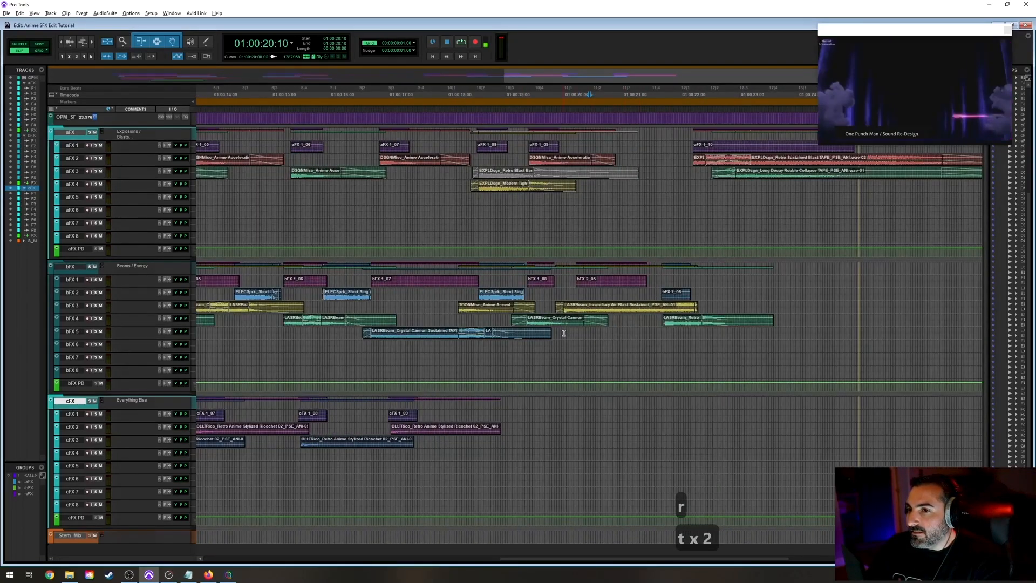
pyautogui.press('space')
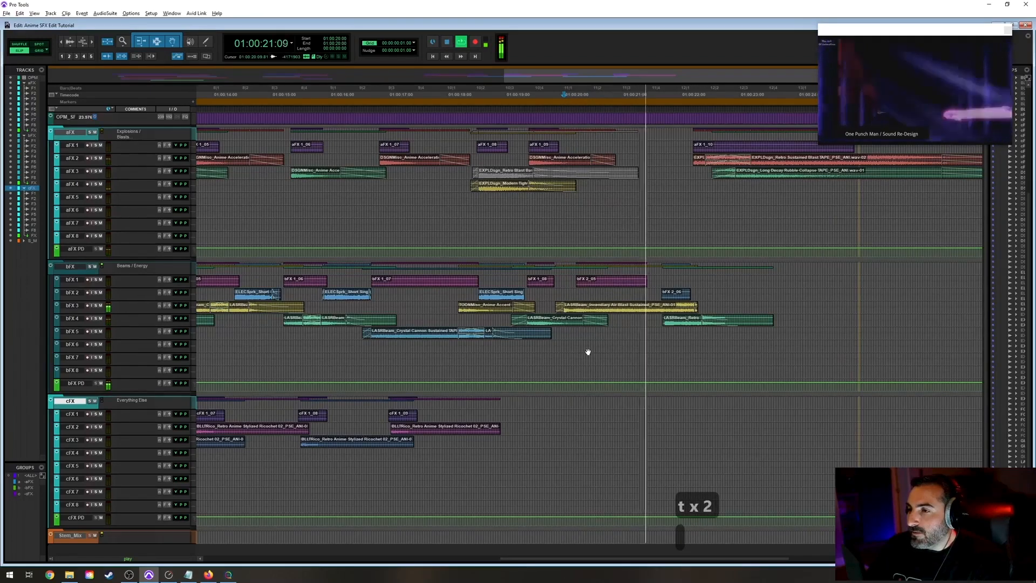
pyautogui.press('r')
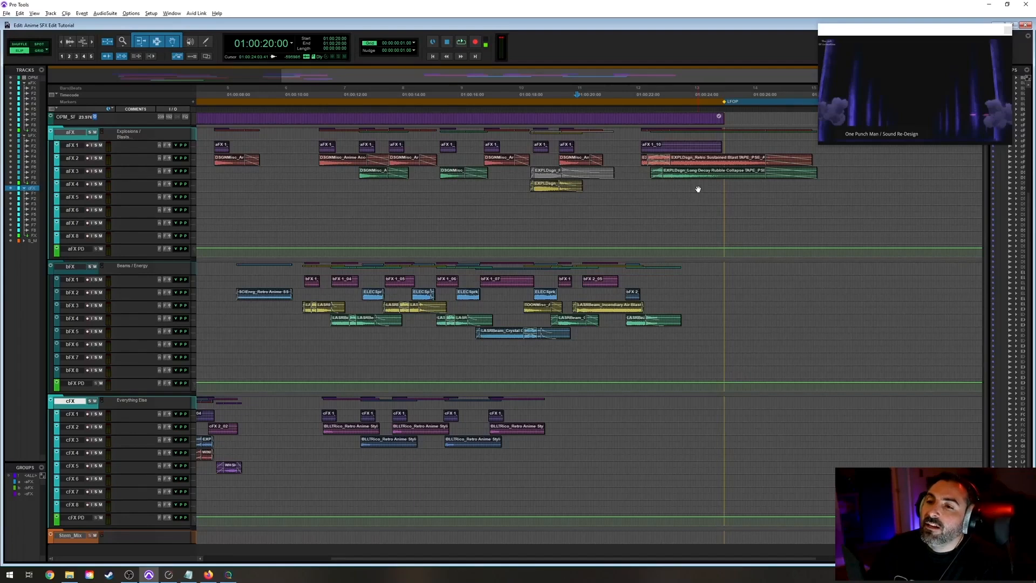
pyautogui.press('r')
pyautogui.press('t')
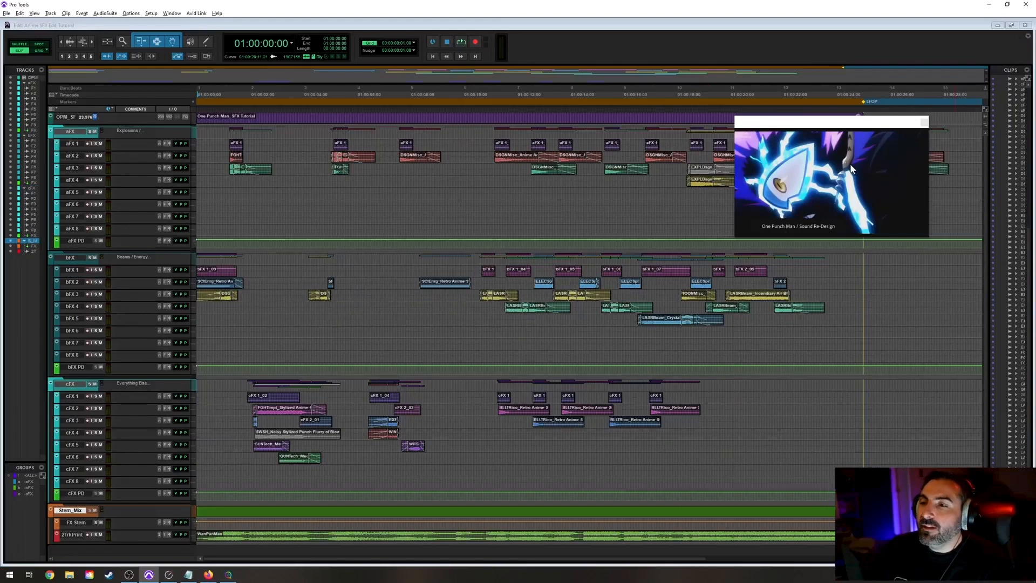
# Enlarge the video window to Half Size and place it over the middle of the timeline.
pyautogui.moveTo(880, 125); pyautogui.dragTo(876, 139)
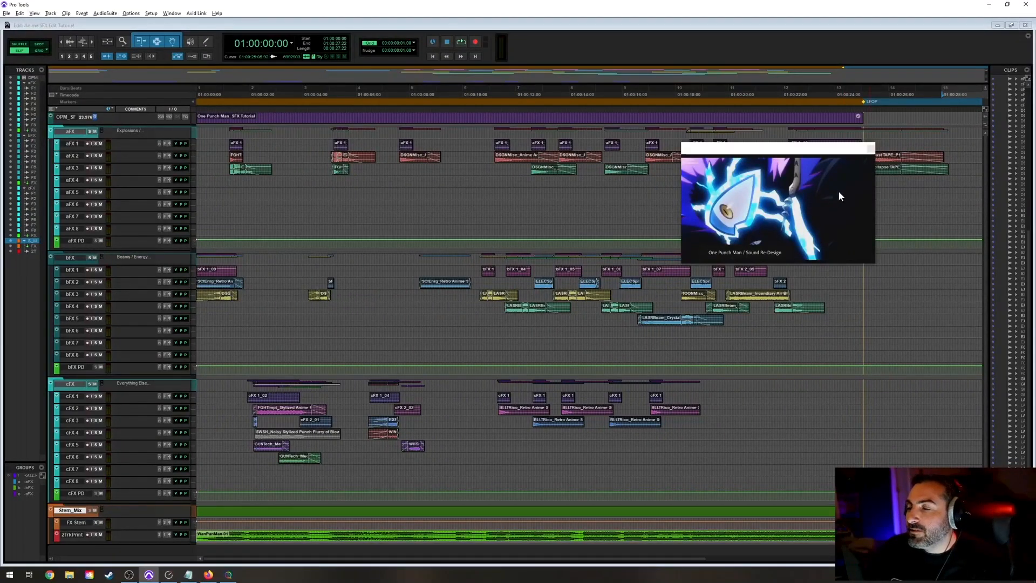
pyautogui.rightClick(769, 198)
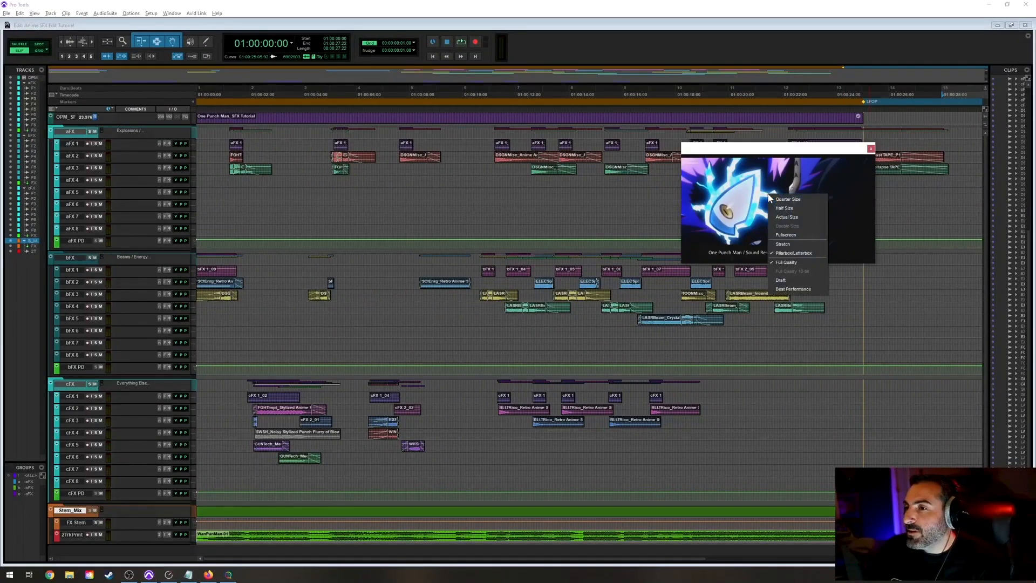
pyautogui.click(811, 211)
pyautogui.moveTo(845, 151); pyautogui.dragTo(602, 134)
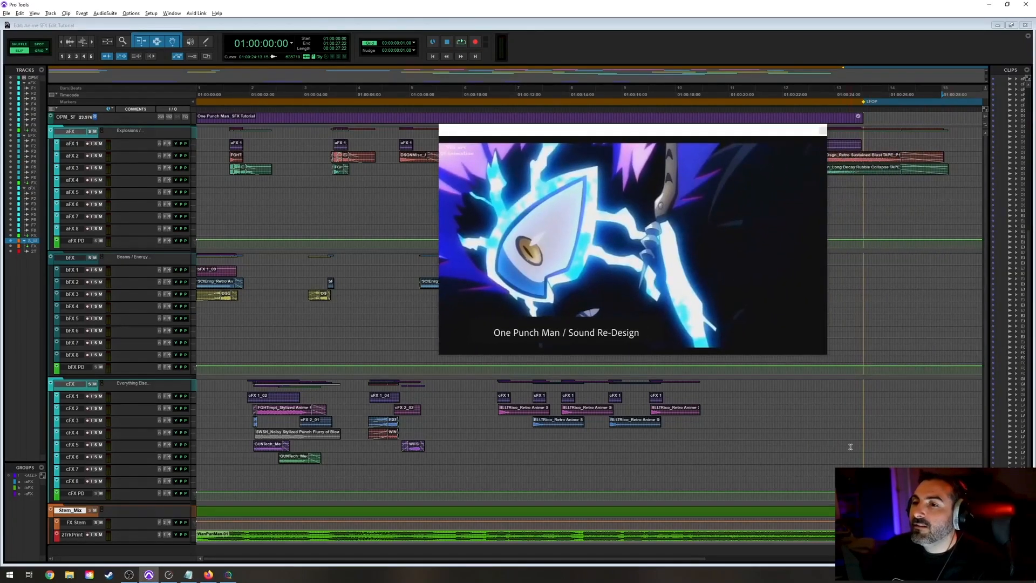
# Play the whole sequence from 01:00:00:00 against picture and save the session.
pyautogui.press('space')
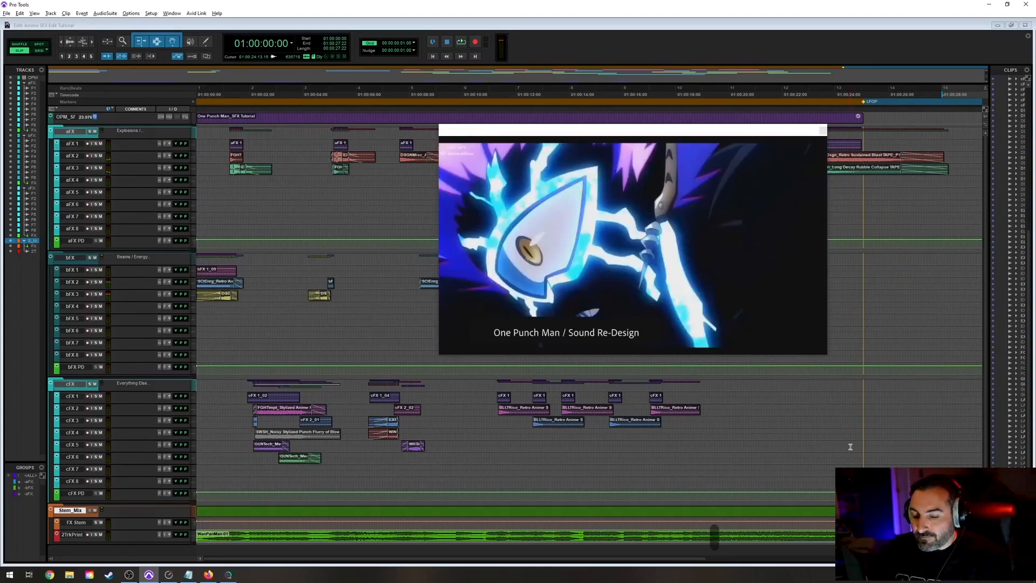
pyautogui.hotkey('ctrl', 's')
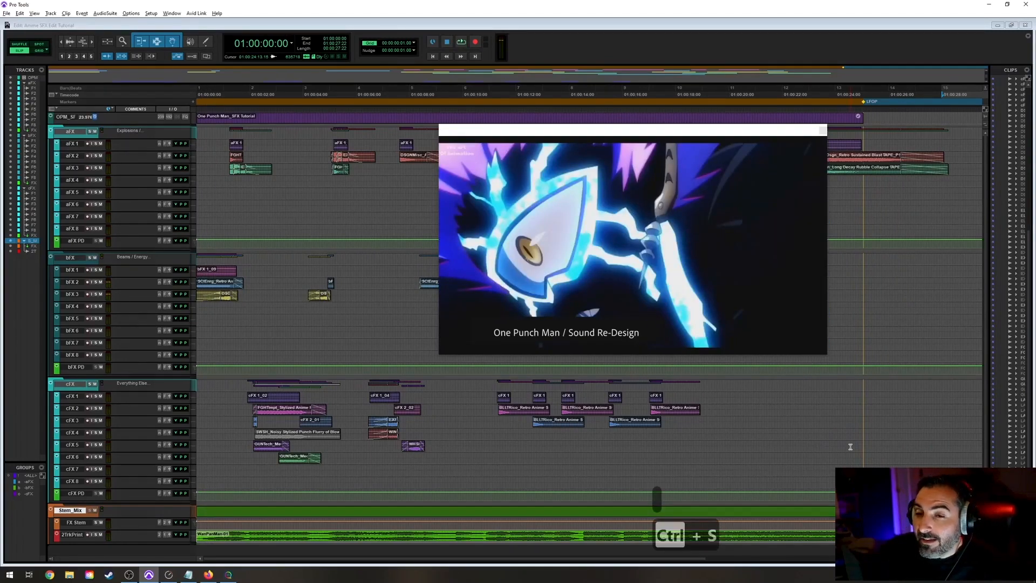